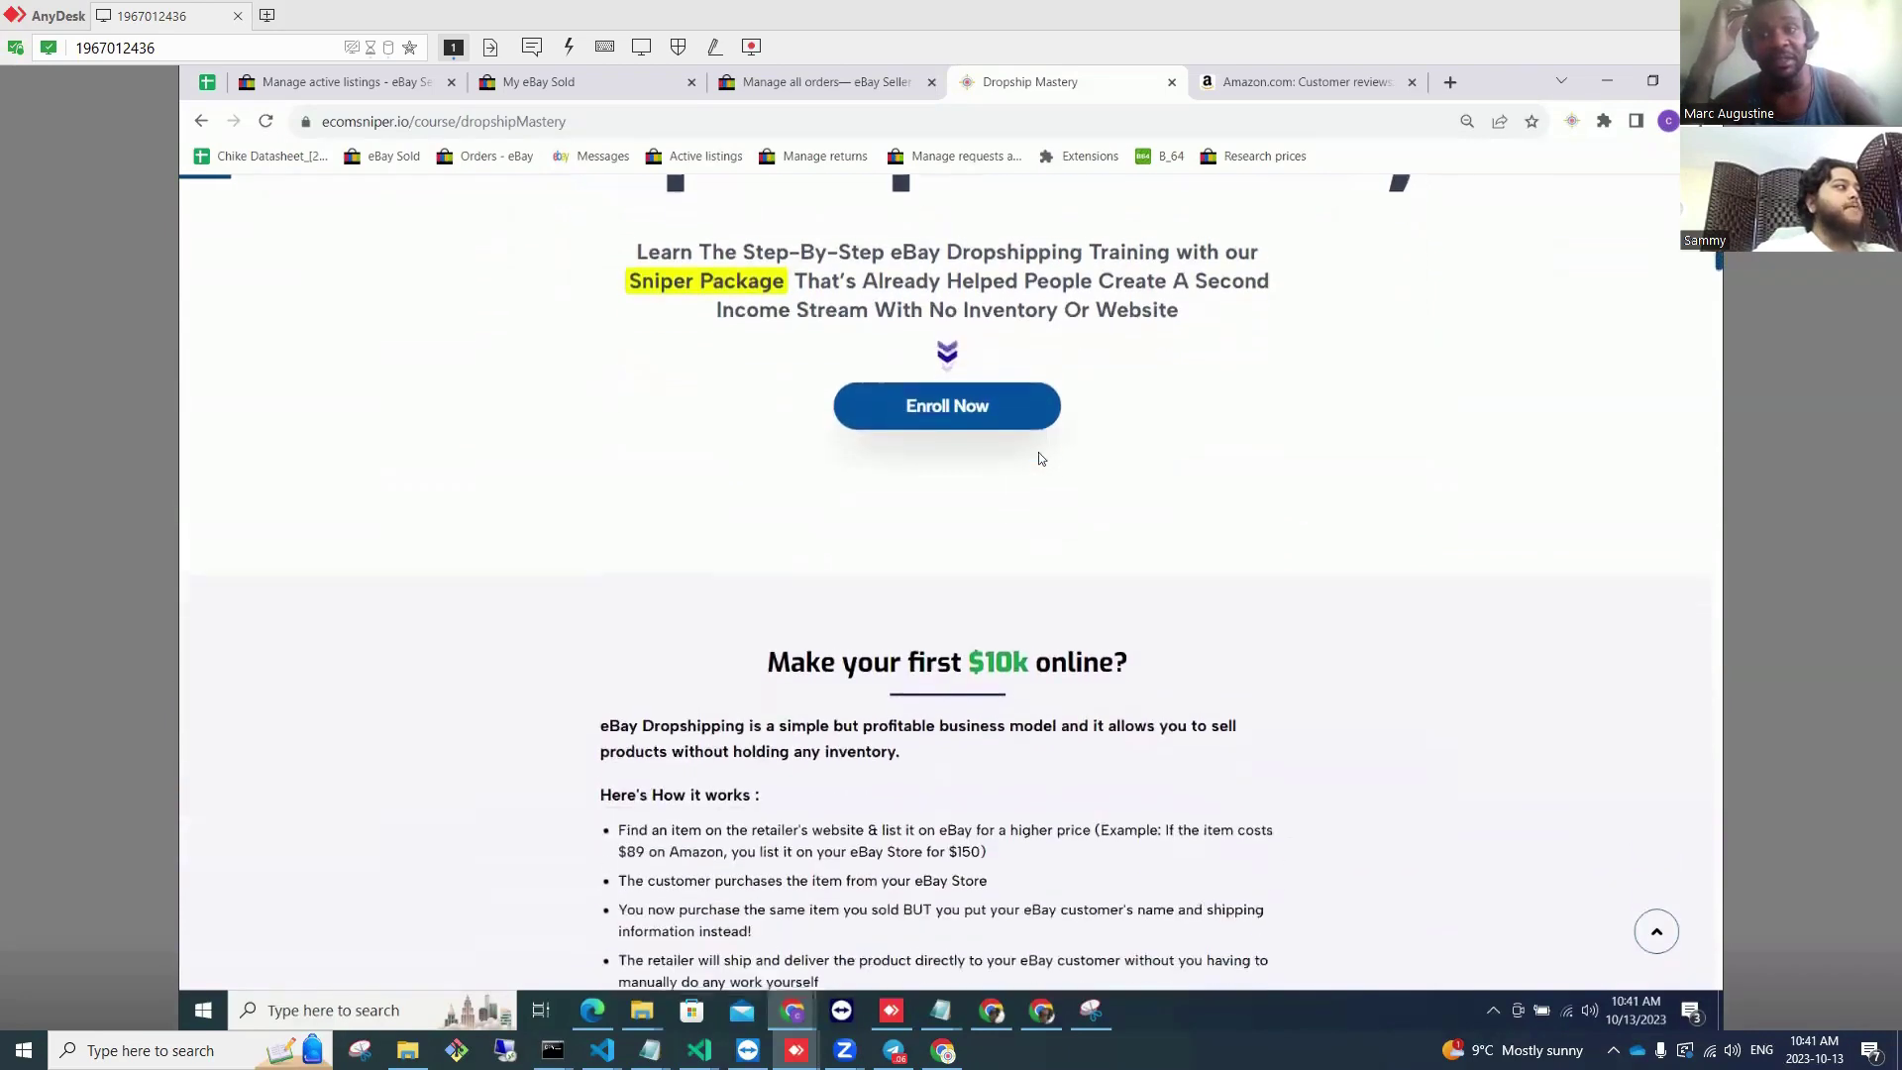
Step: Scroll through the filtered orders list
scroll(1040, 457, "down", 3)
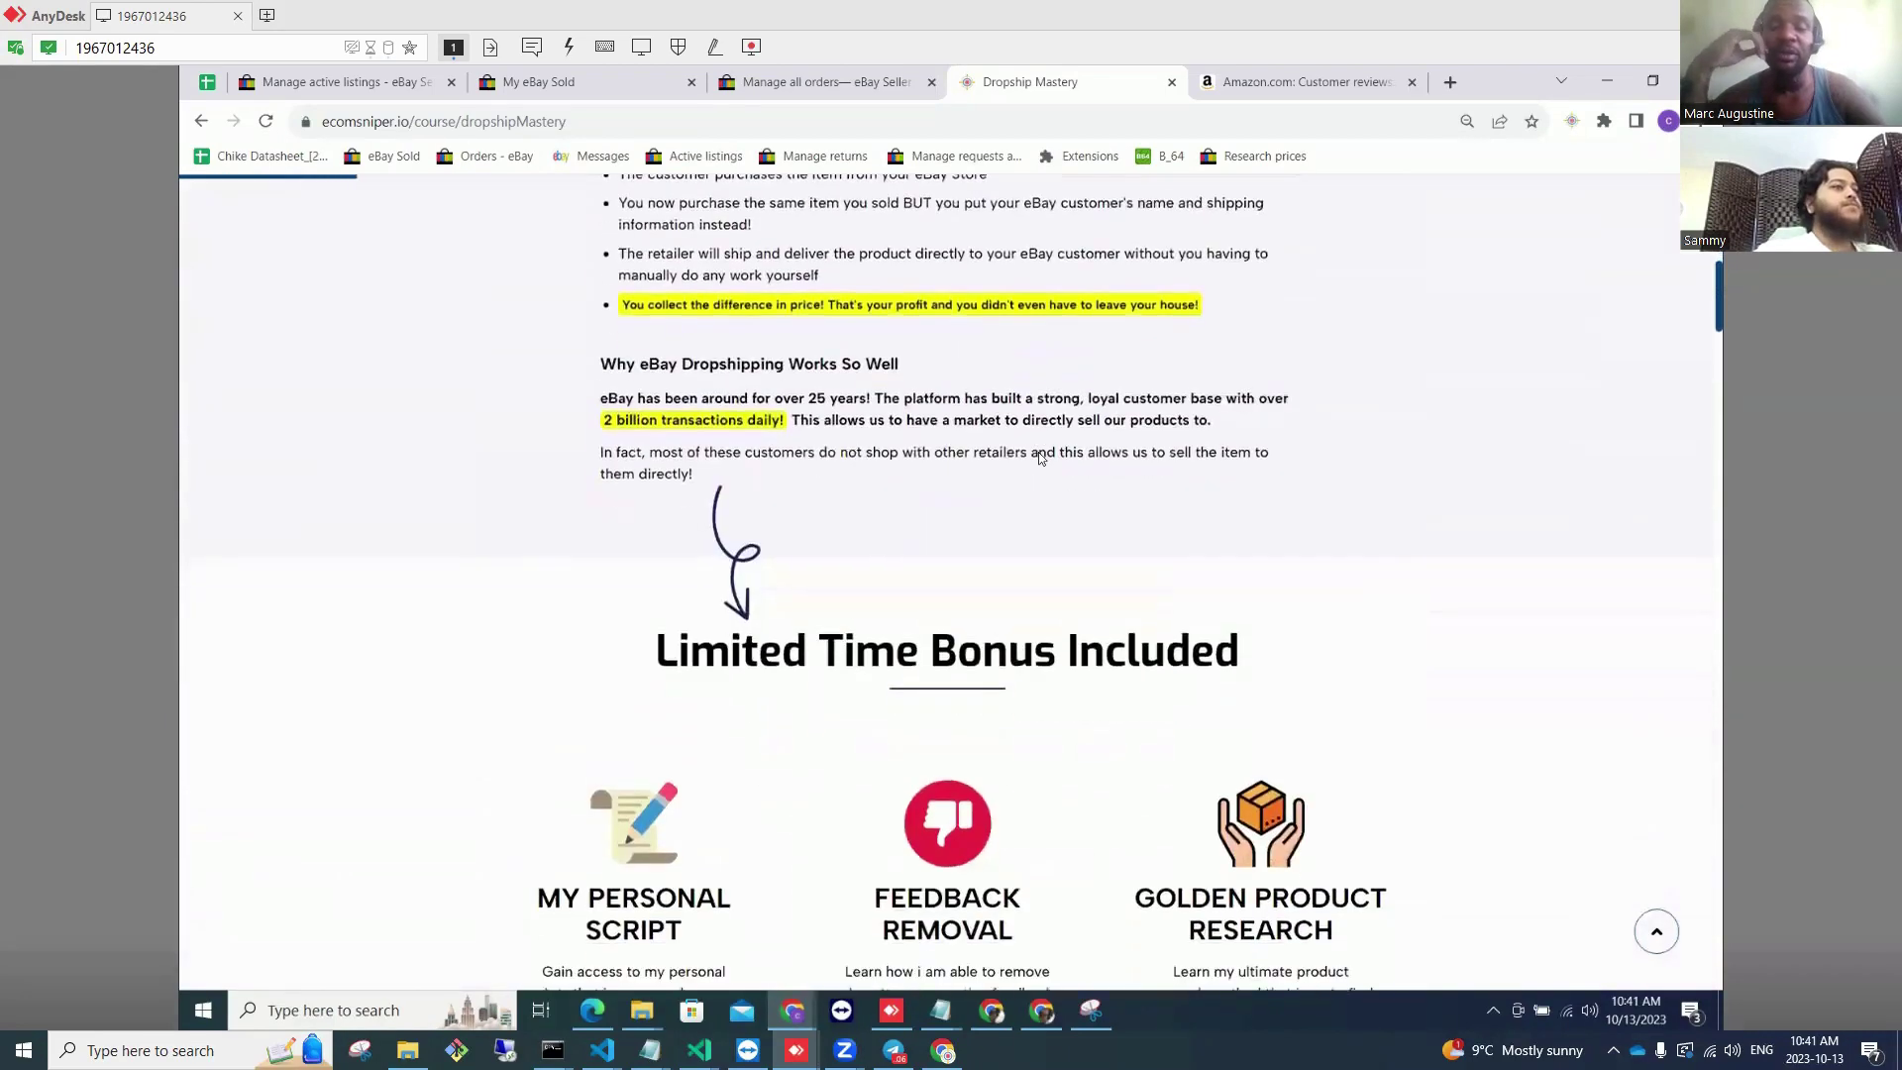
scroll(1040, 457, "down", 7)
scroll(1038, 458, "down", 8)
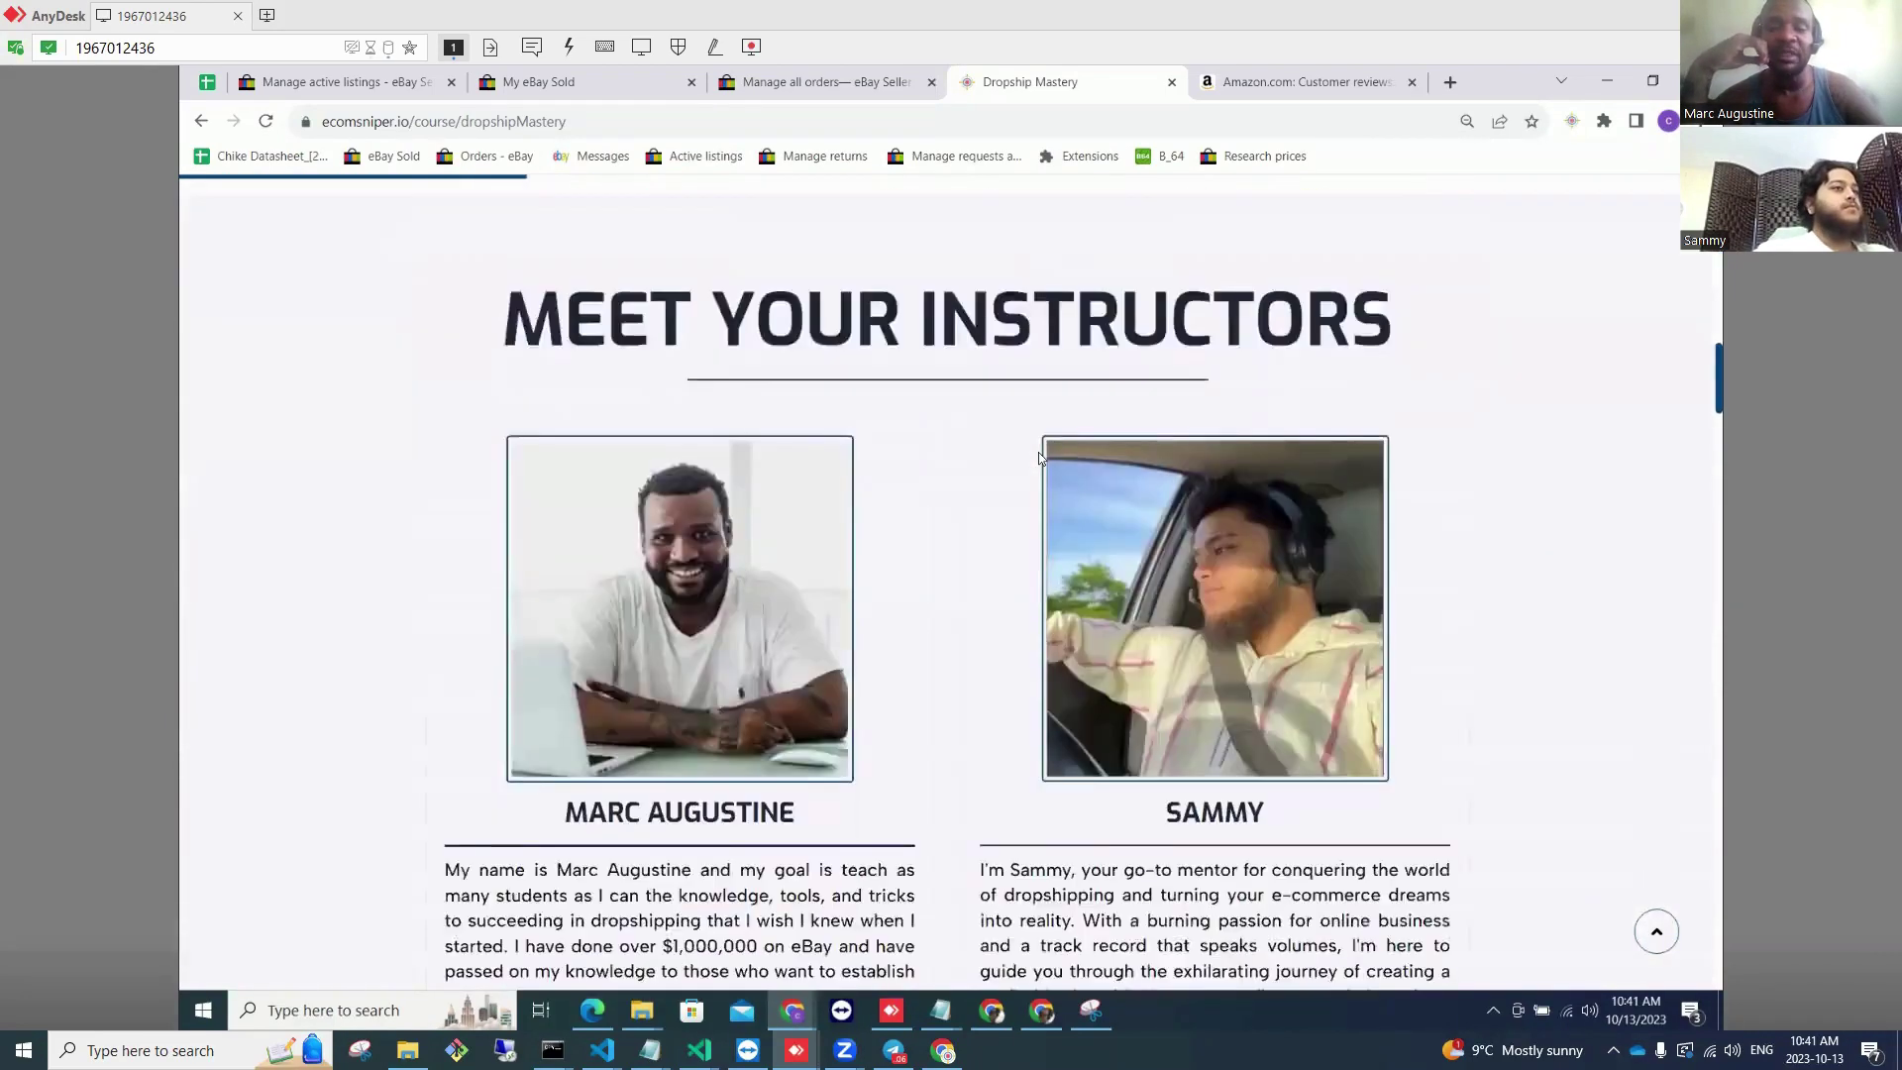
scroll(1040, 458, "down", 14)
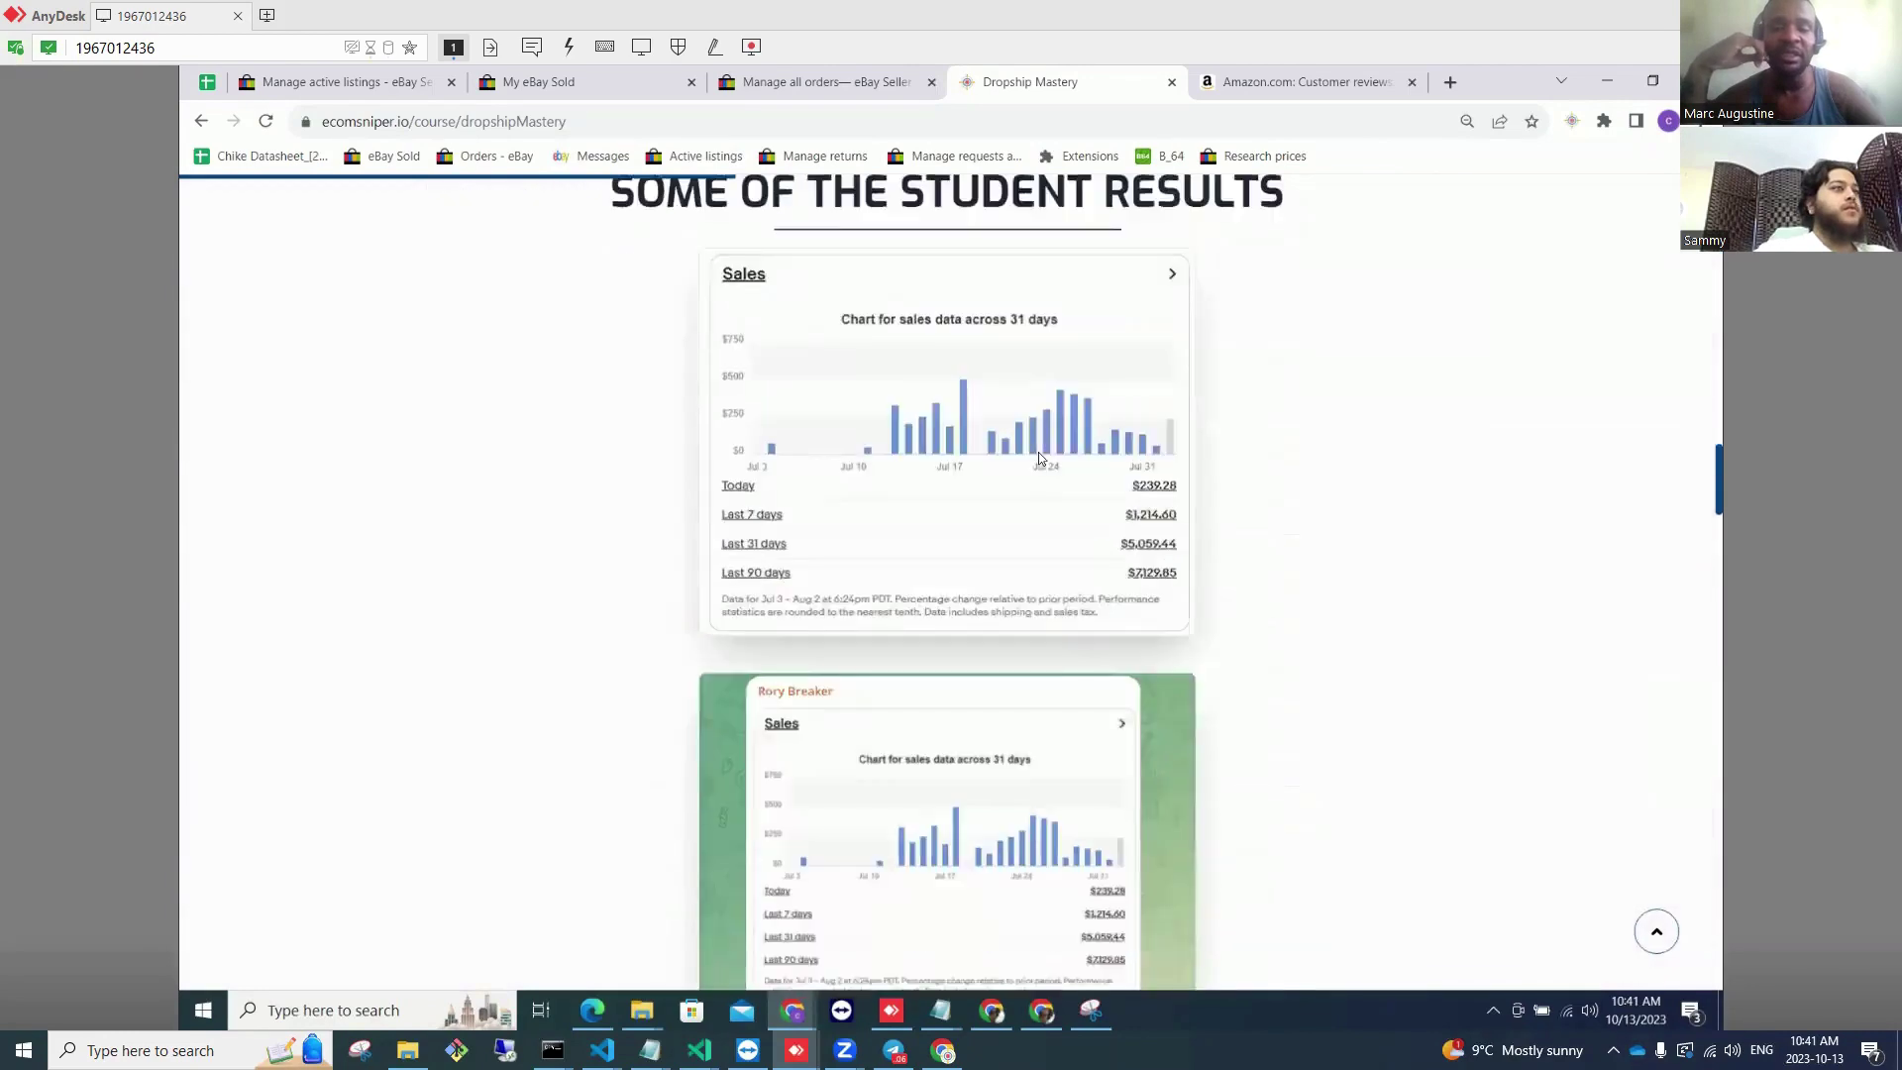
scroll(1040, 458, "down", 9)
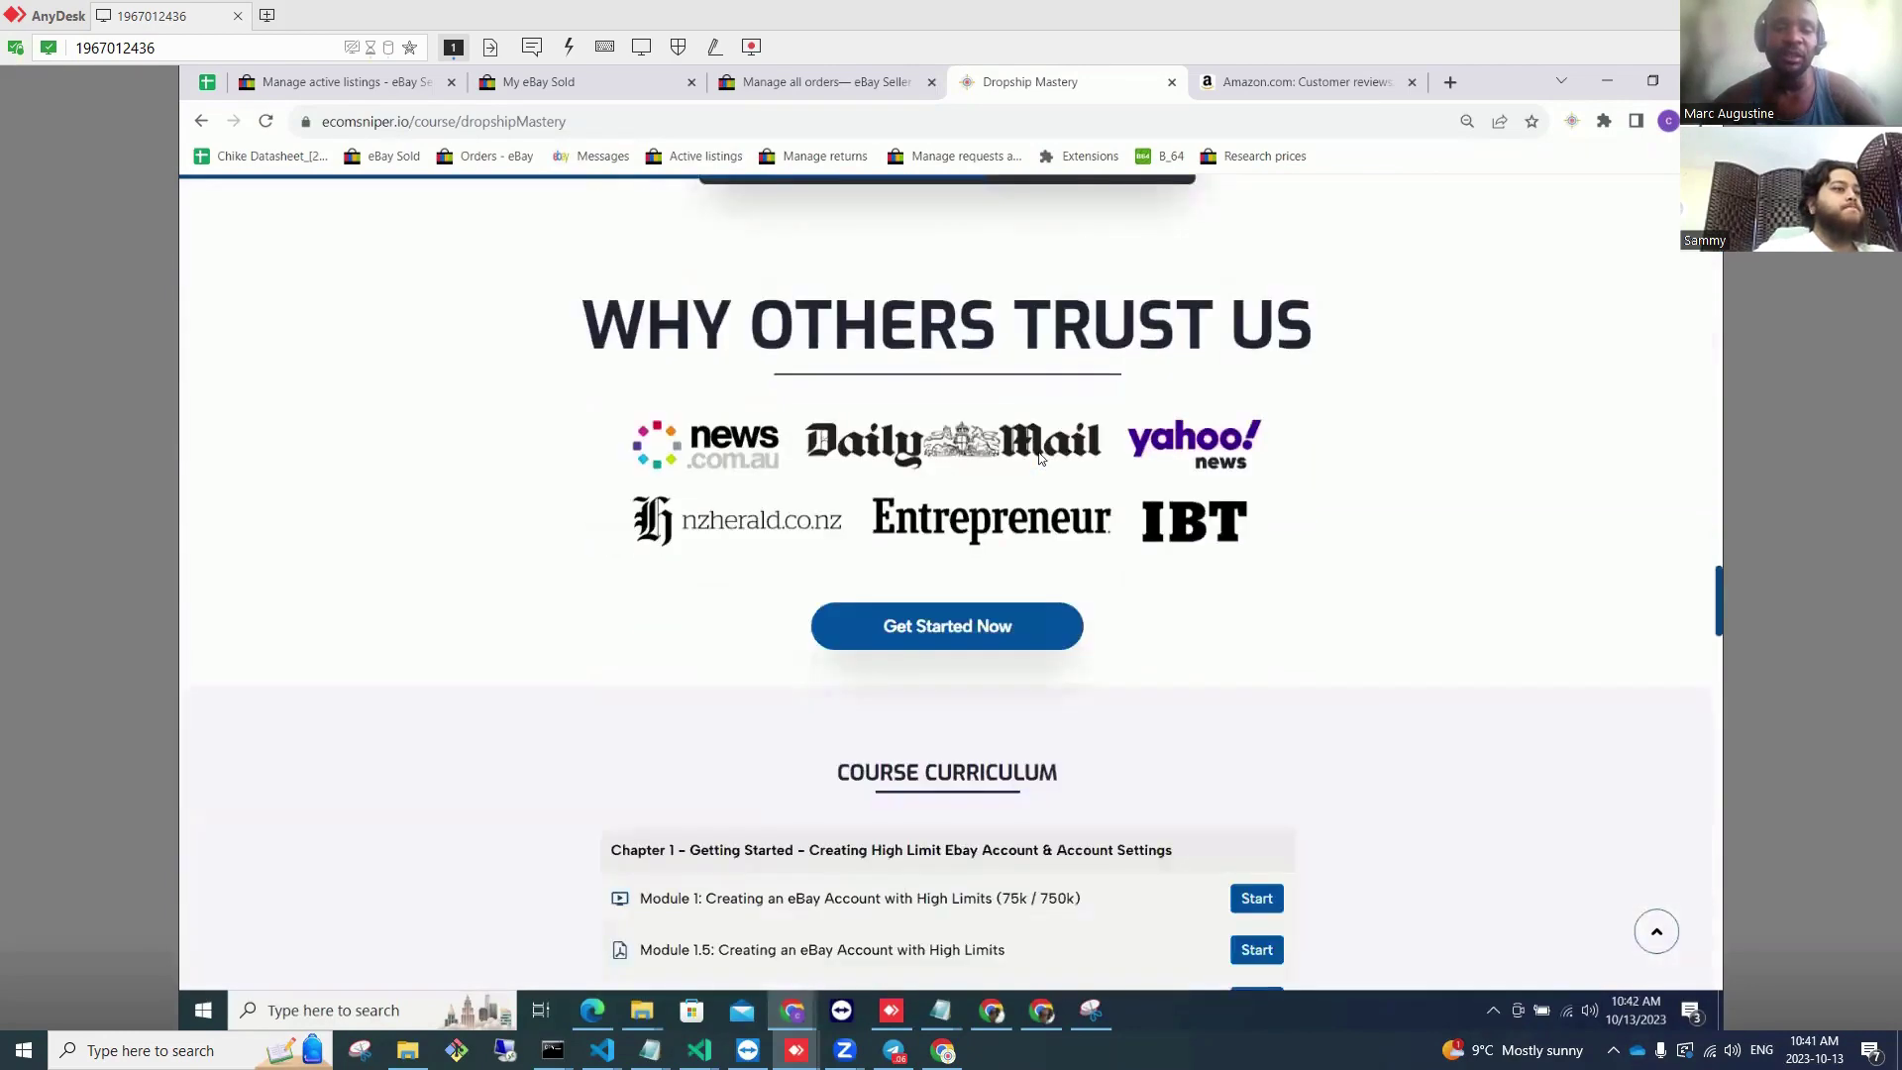
scroll(1040, 457, "down", 7)
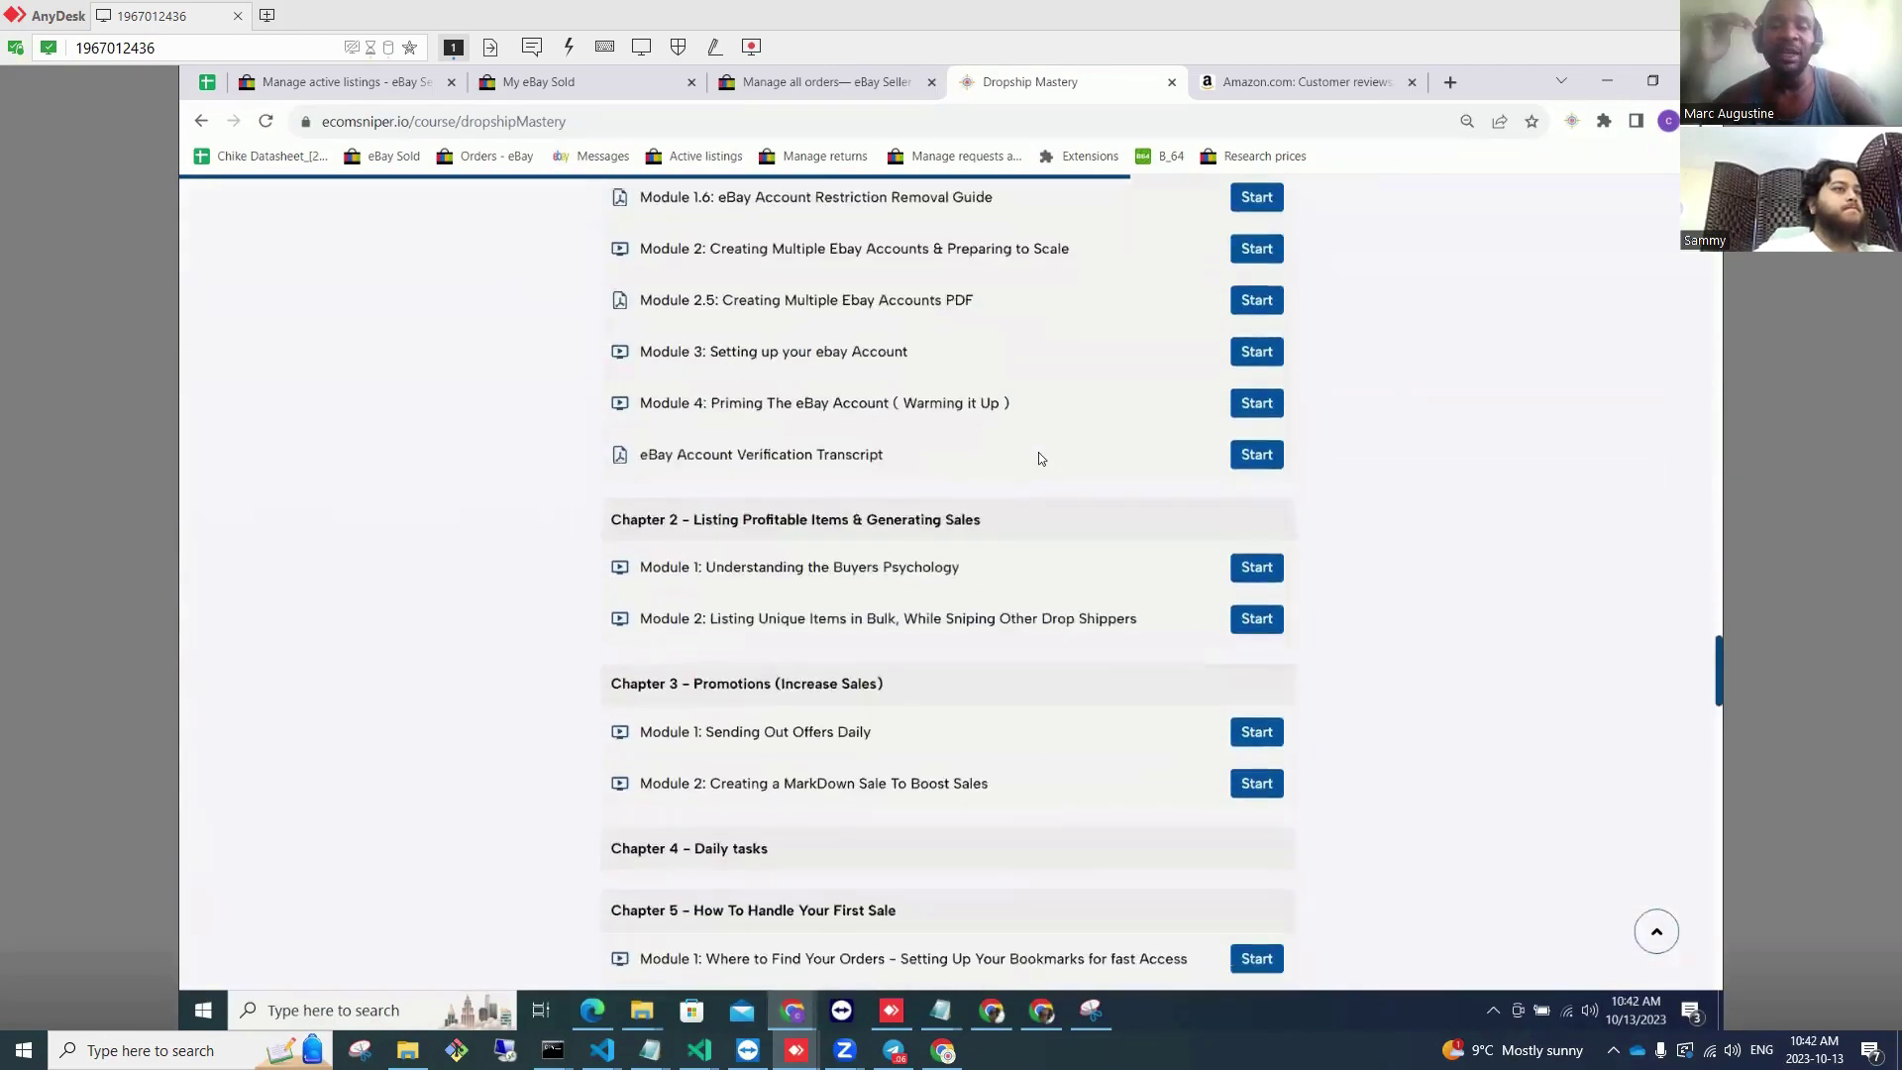
scroll(1040, 457, "down", 8)
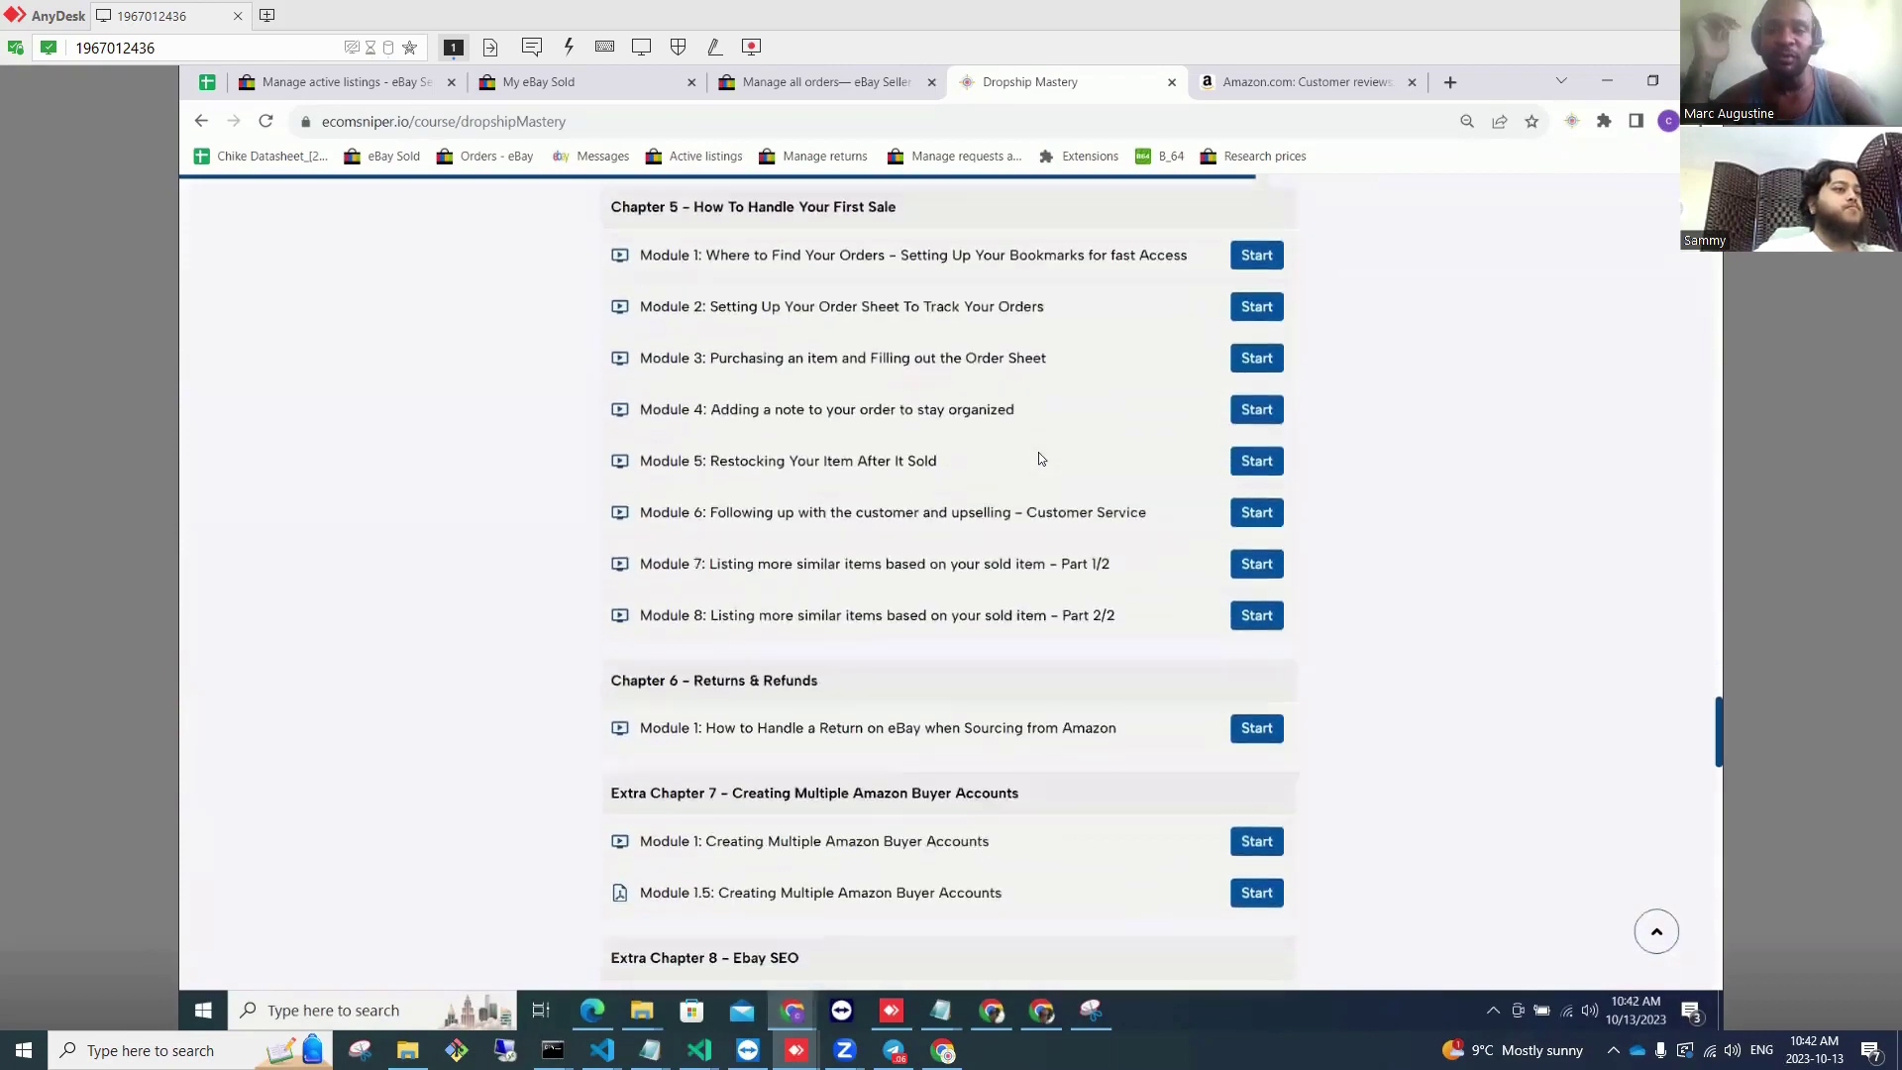
scroll(1038, 457, "down", 6)
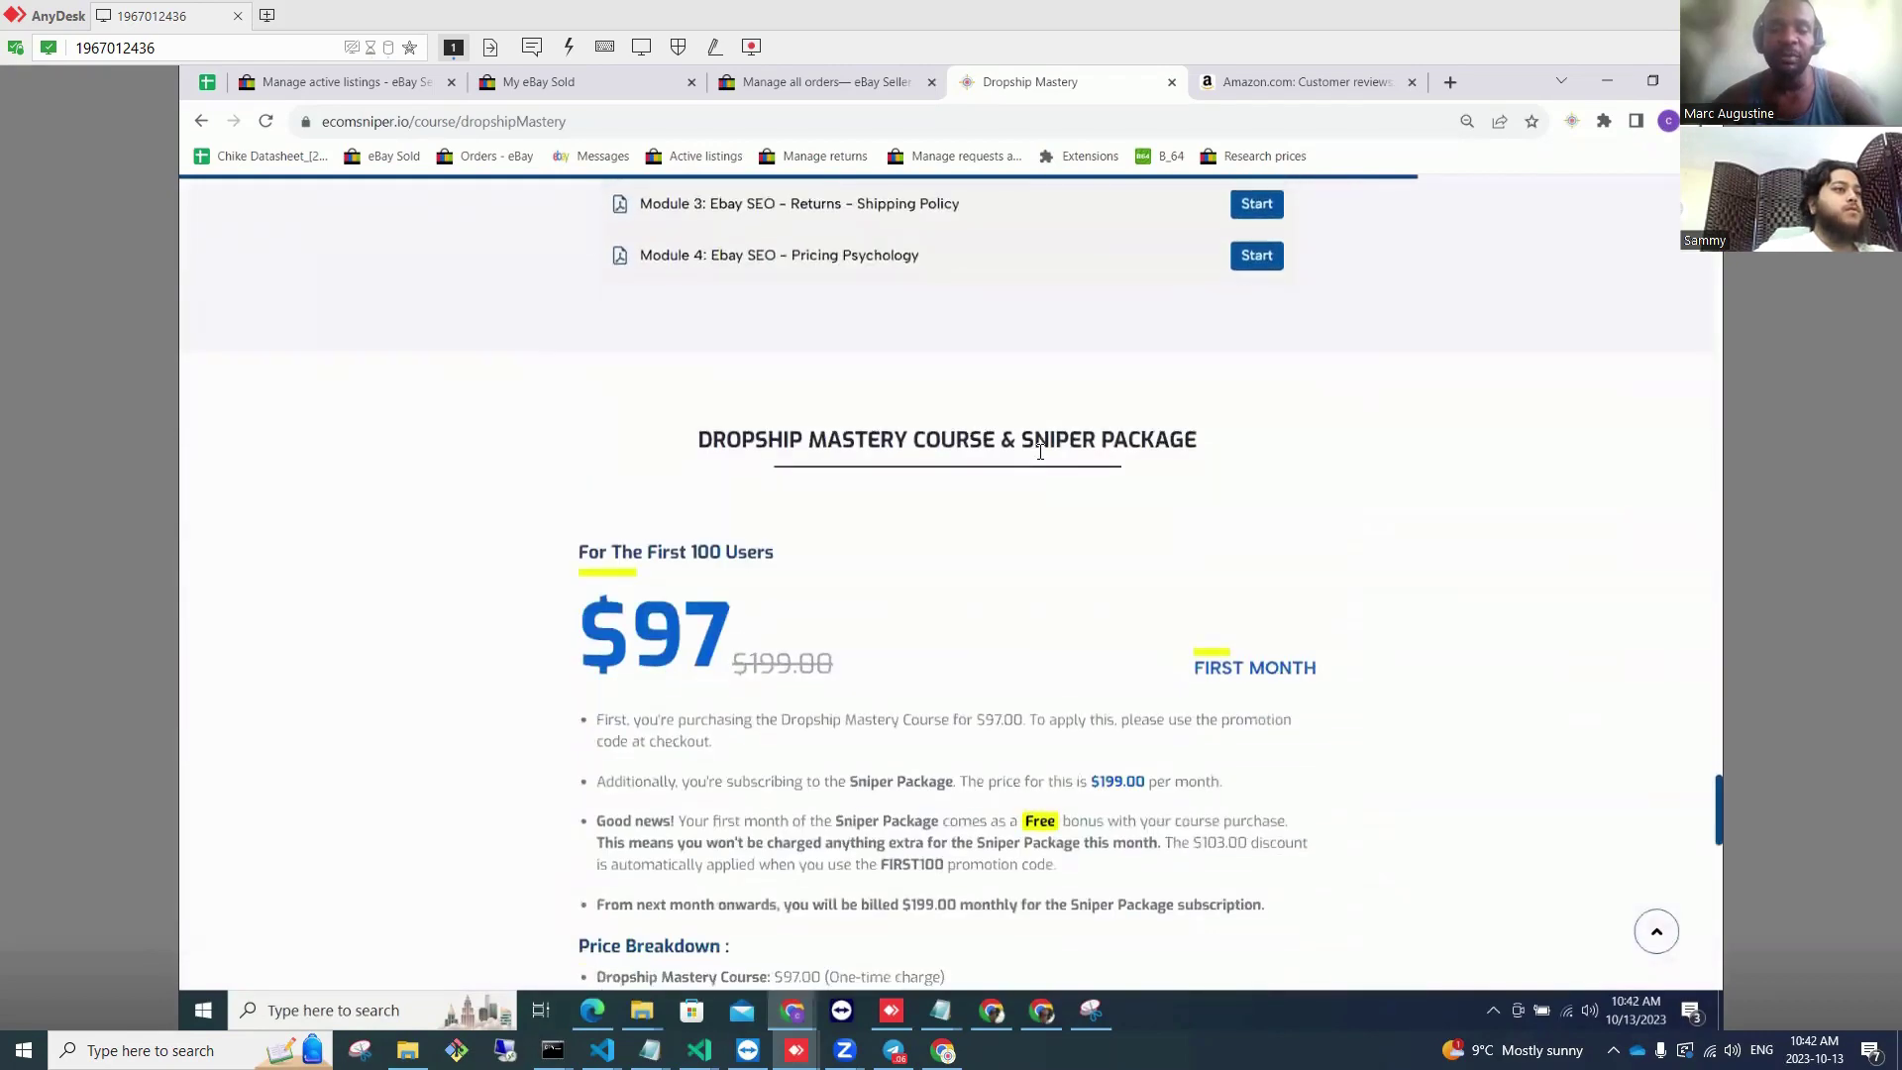
scroll(1039, 457, "down", 1)
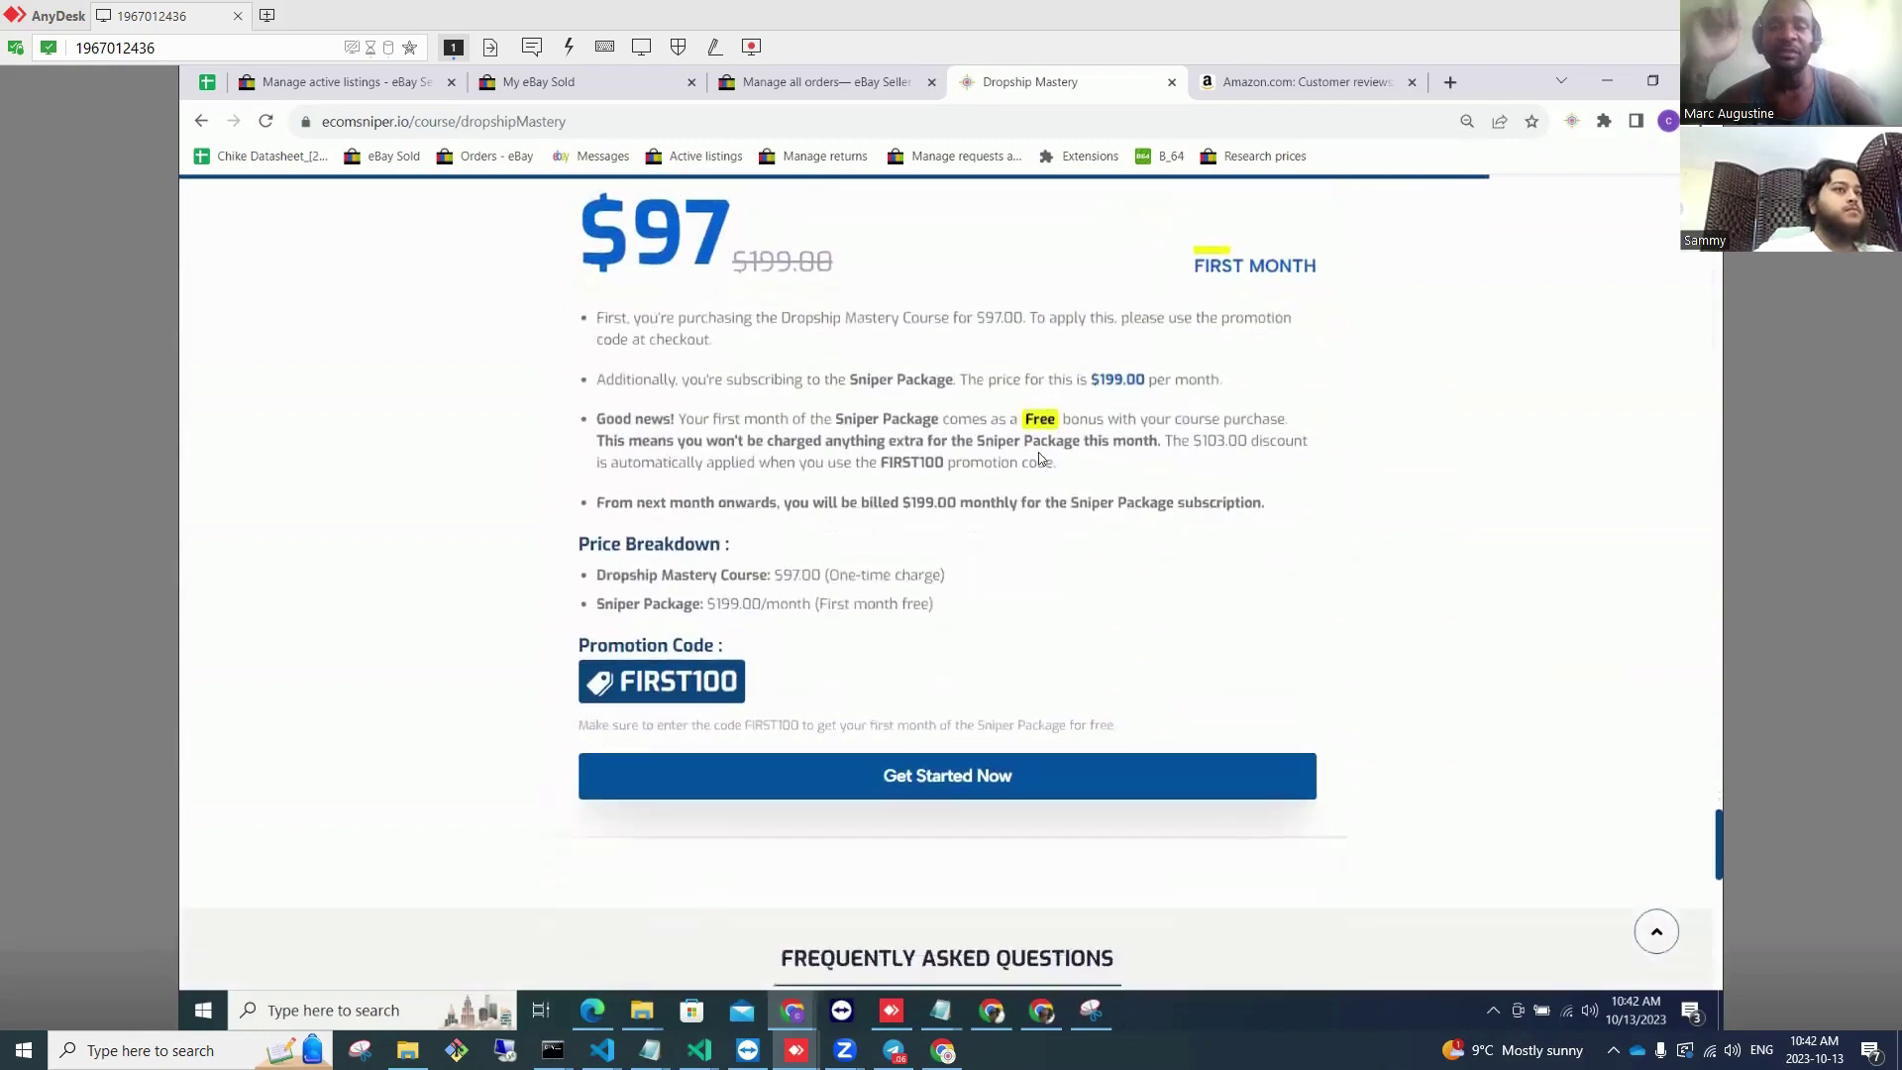
scroll(1039, 457, "down", 8)
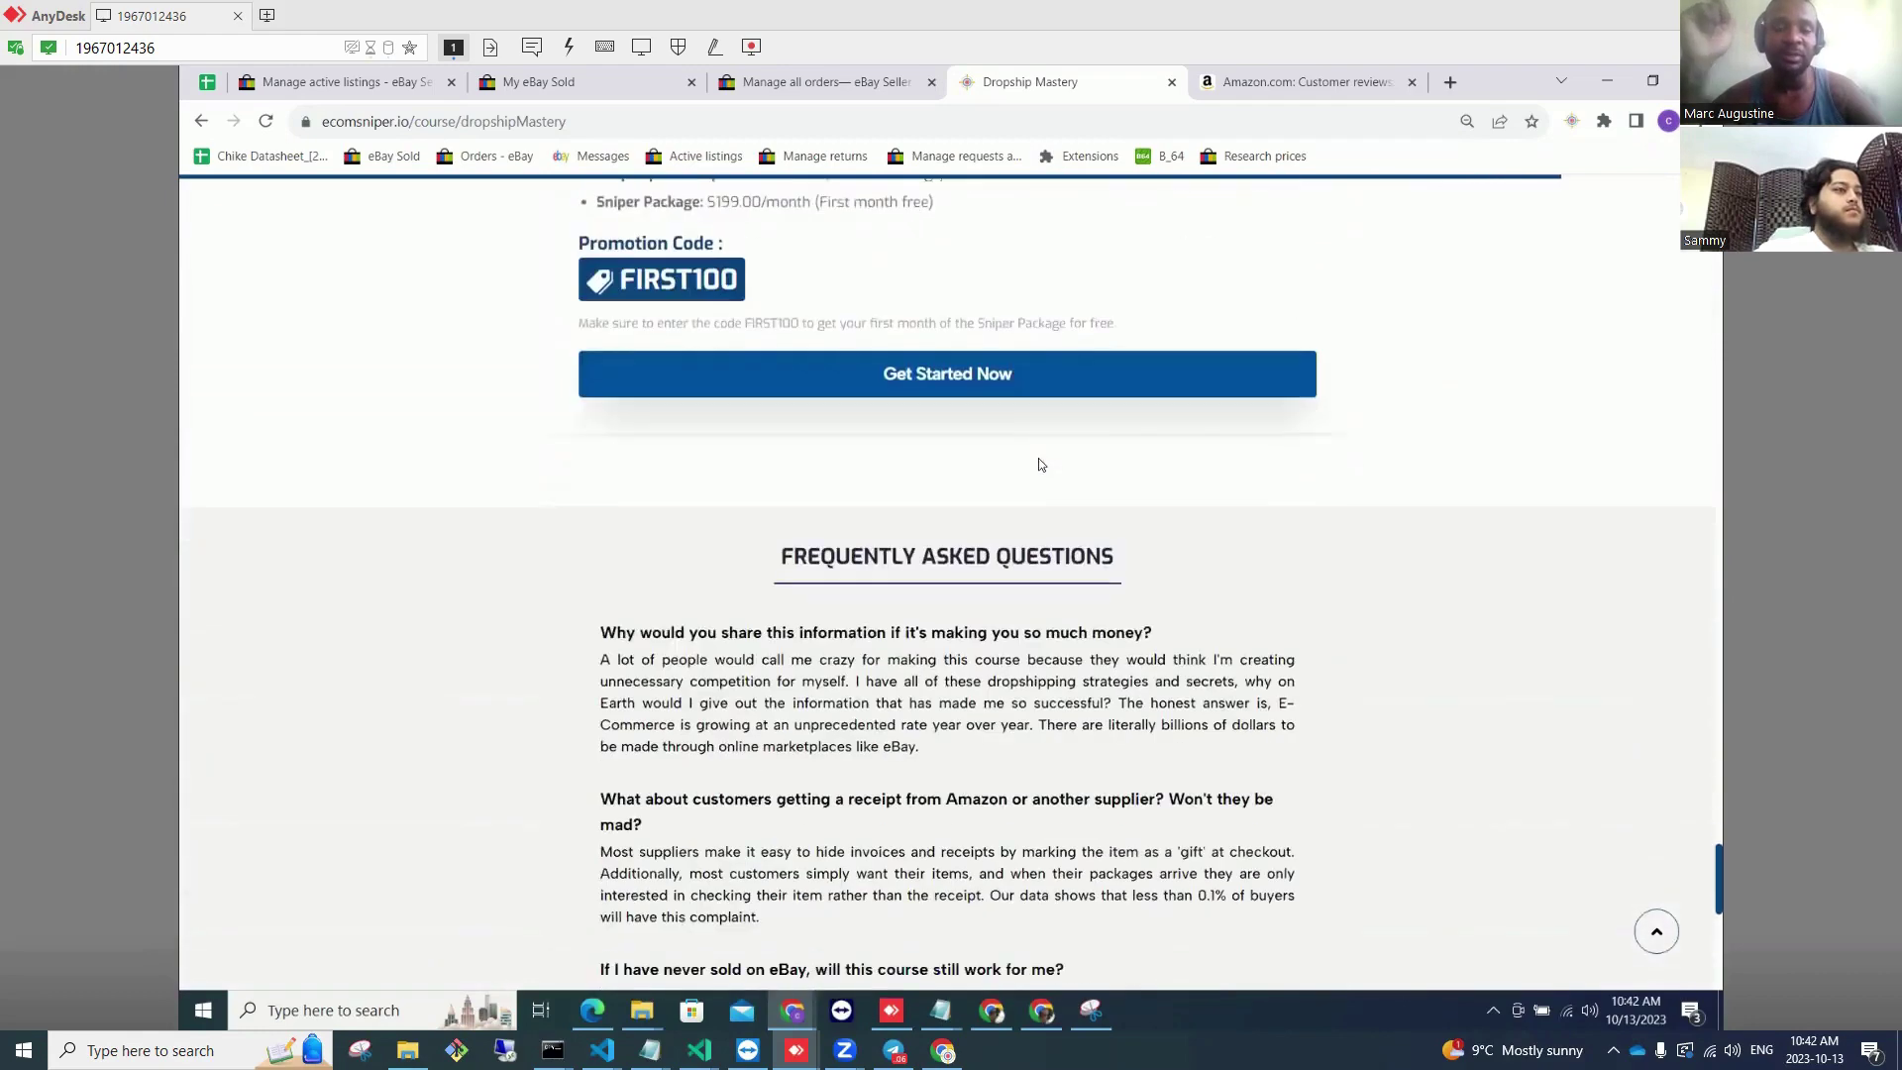
scroll(1039, 458, "down", 3)
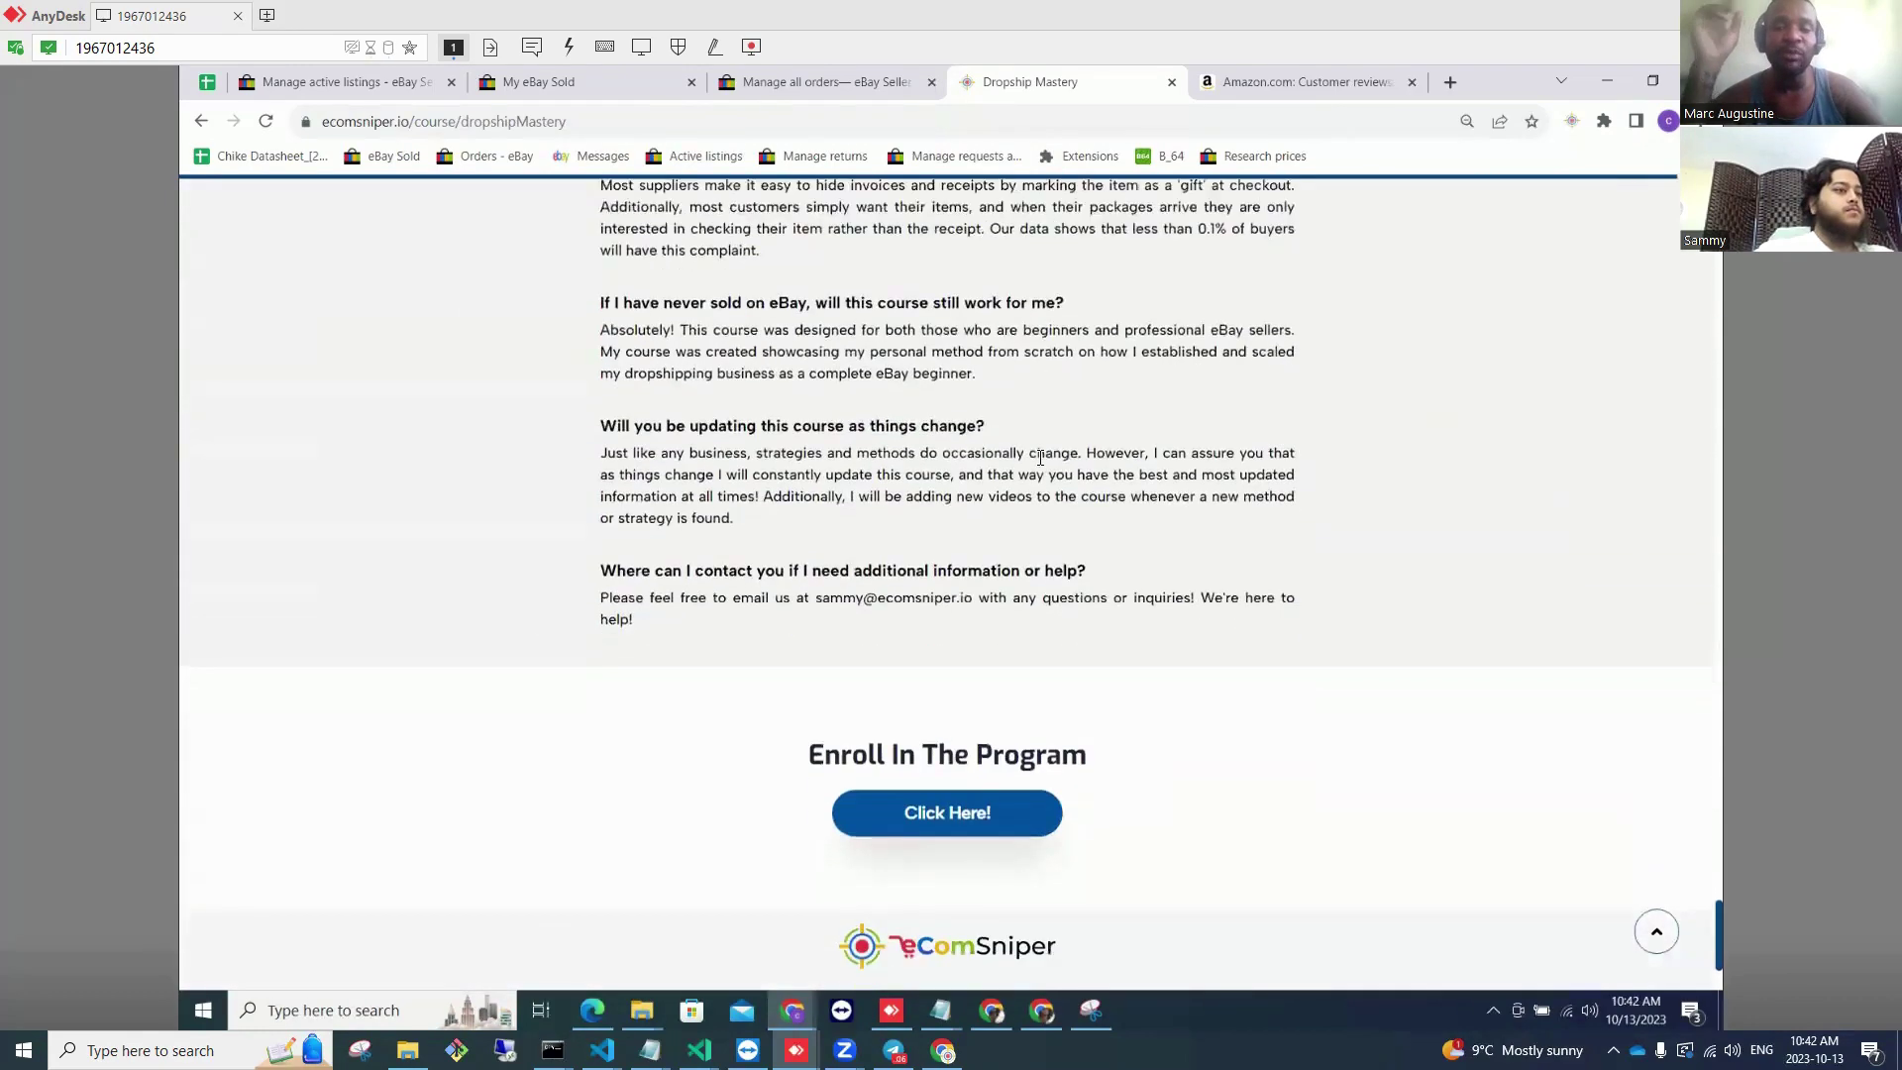
scroll(1039, 458, "down", 1)
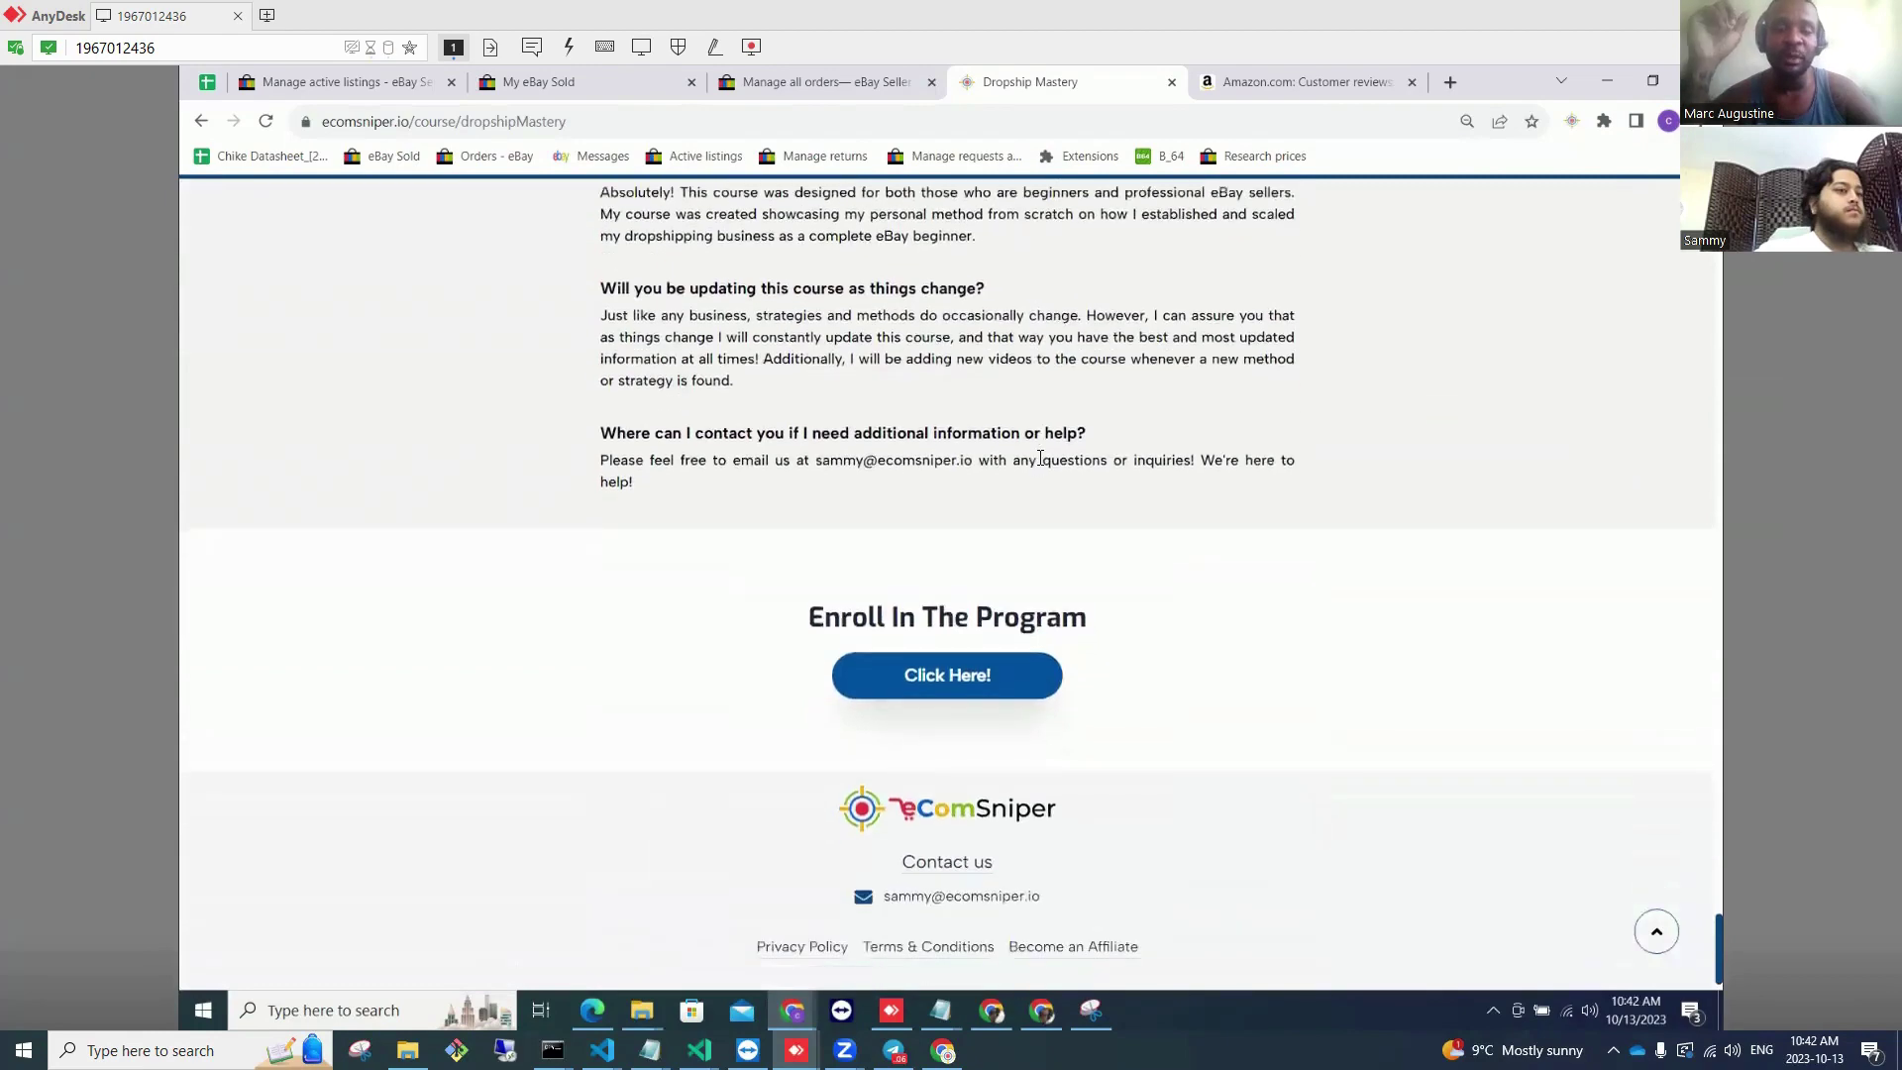
scroll(1039, 458, "up", 4)
scroll(1039, 457, "up", 2)
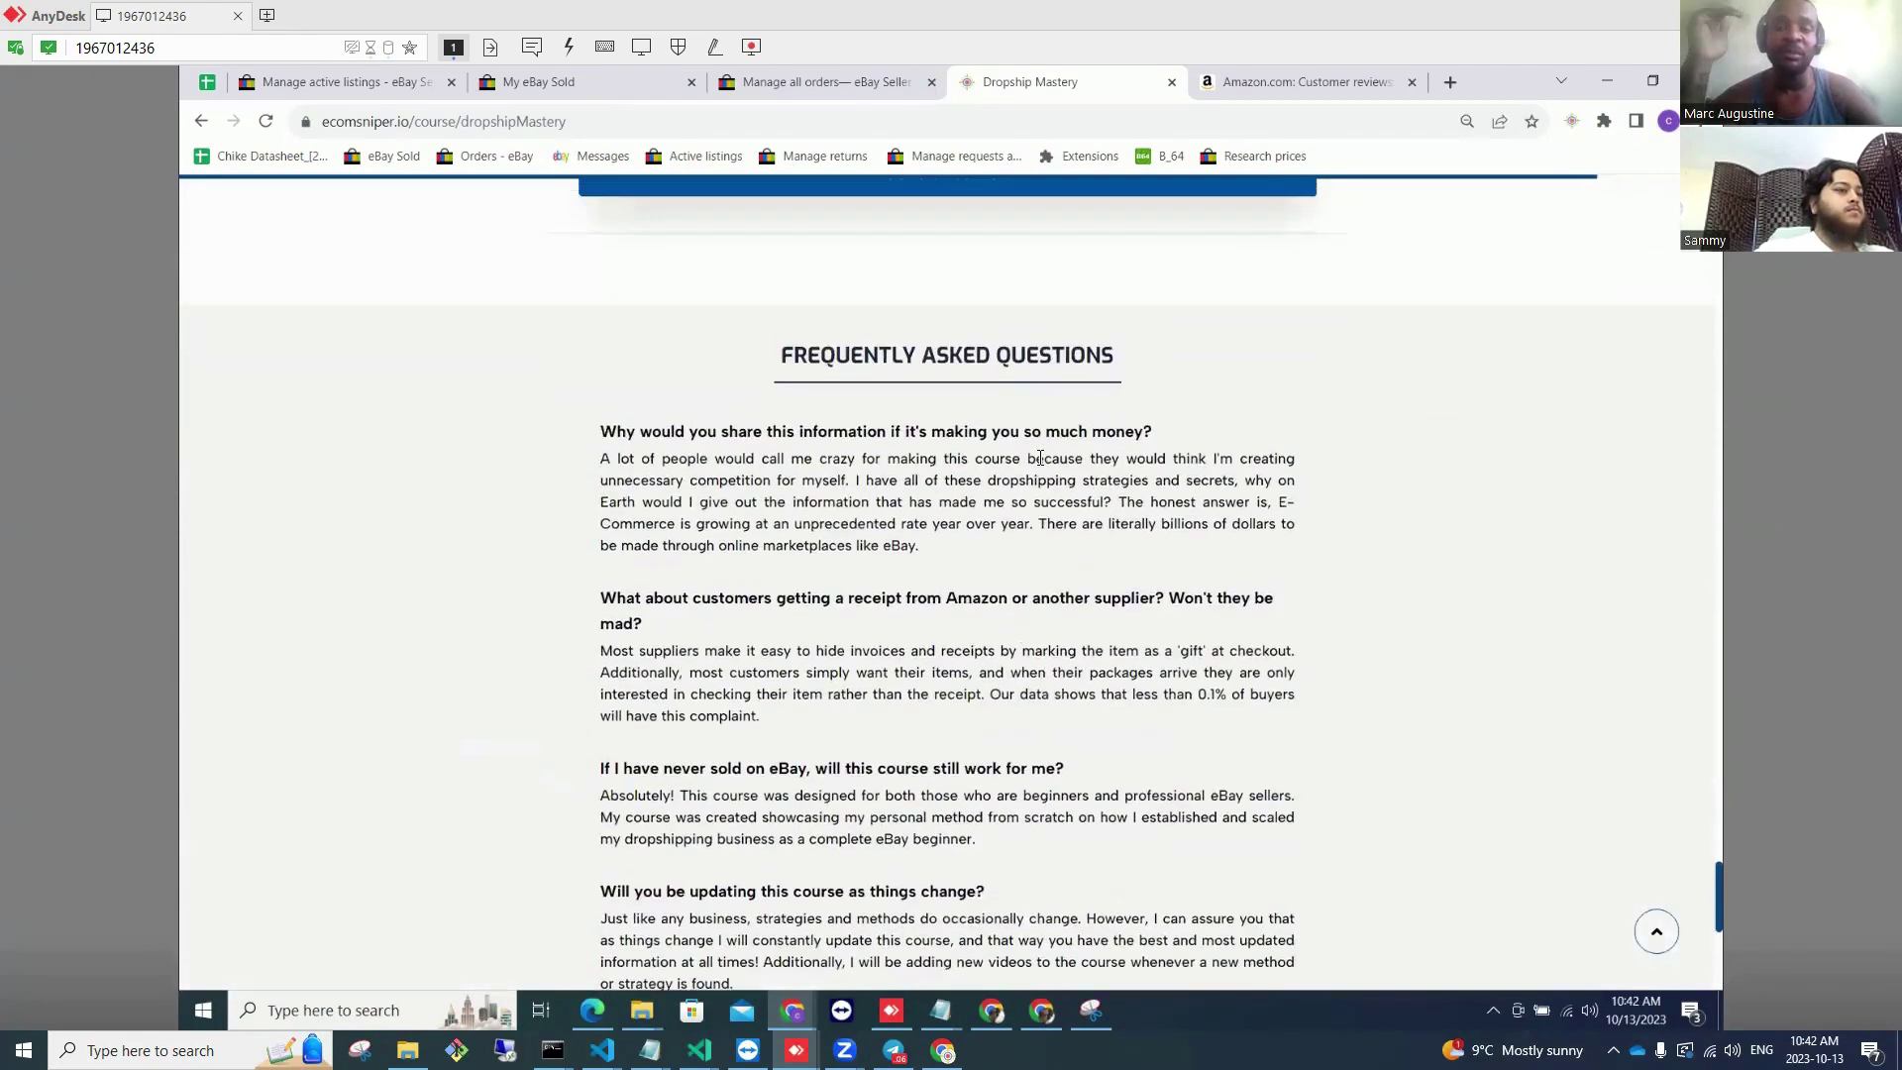
scroll(1039, 457, "down", 7)
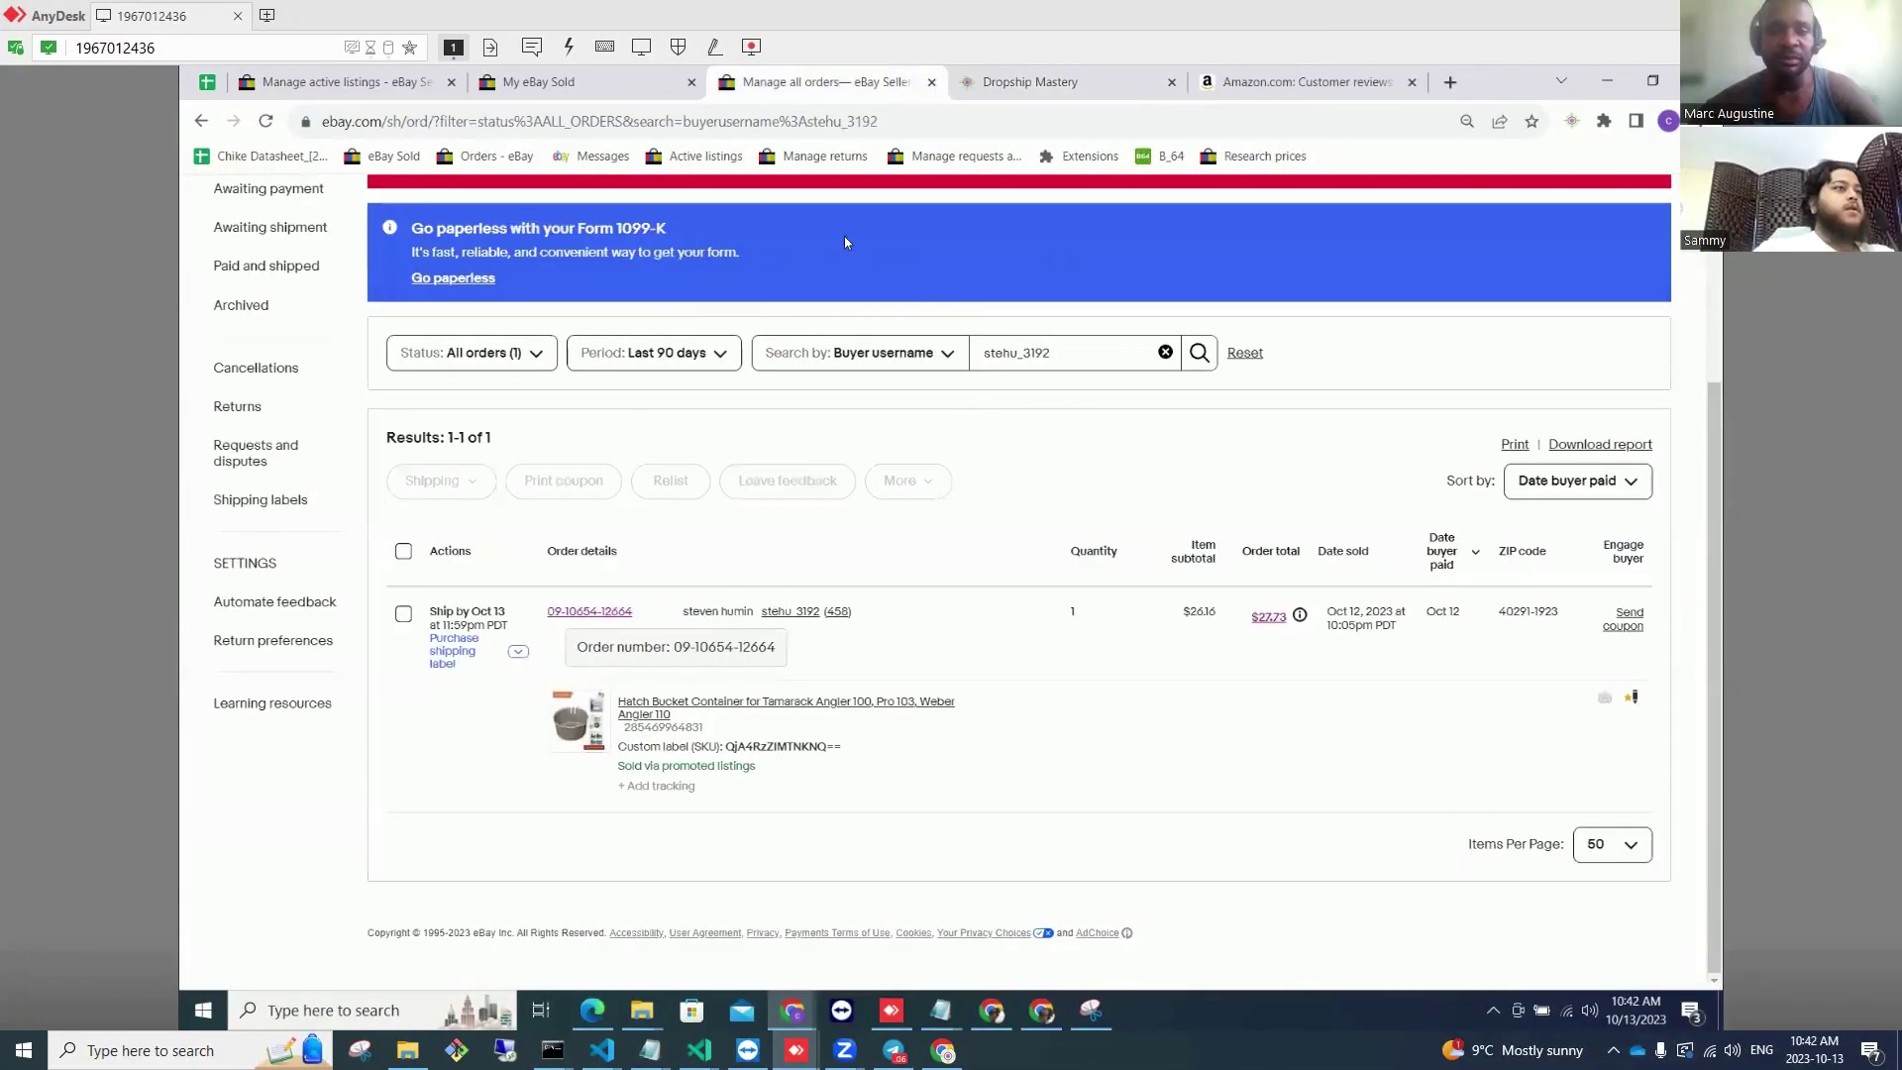
scroll(1344, 336, "up", 3)
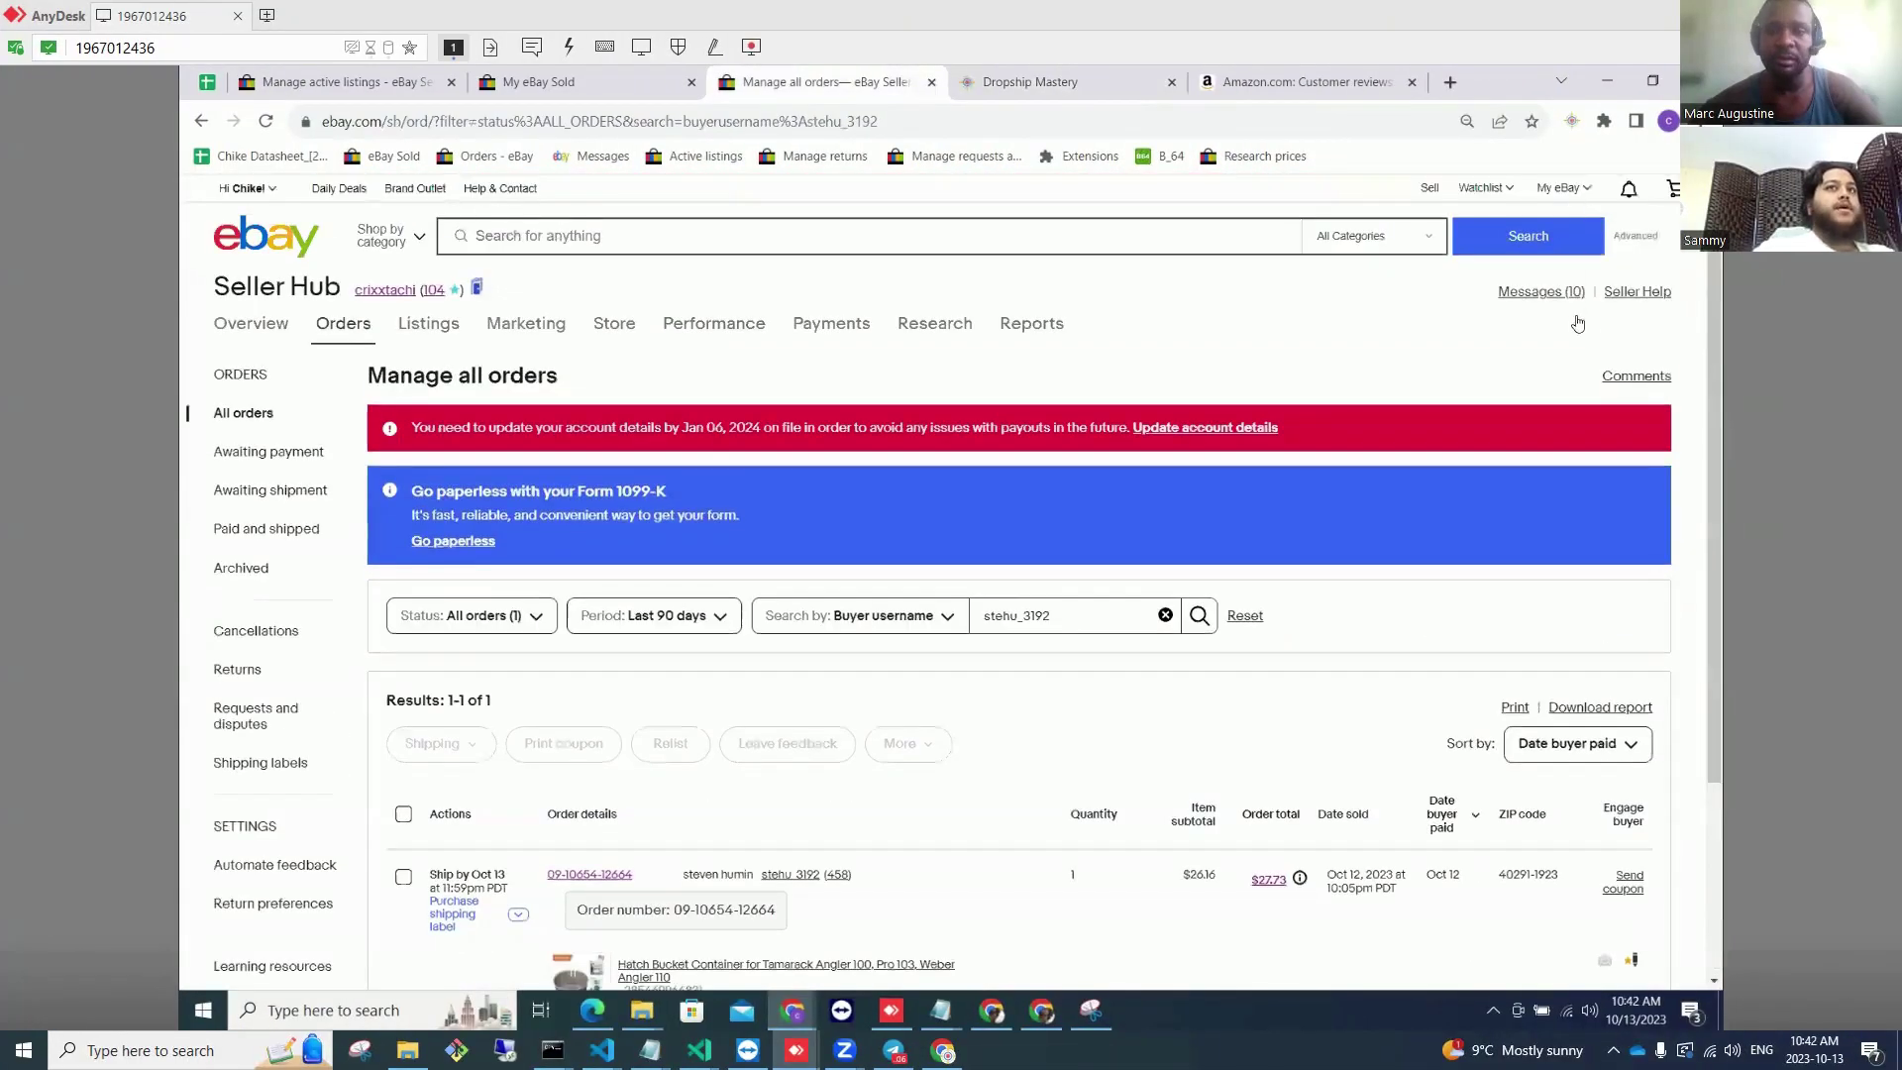
Step: Open the Seller Hub Overview via My eBay > Selling, review Sales and Promotional offers, then switch to the spreadsheet
mouse_move(1563, 188)
left_click(1586, 368)
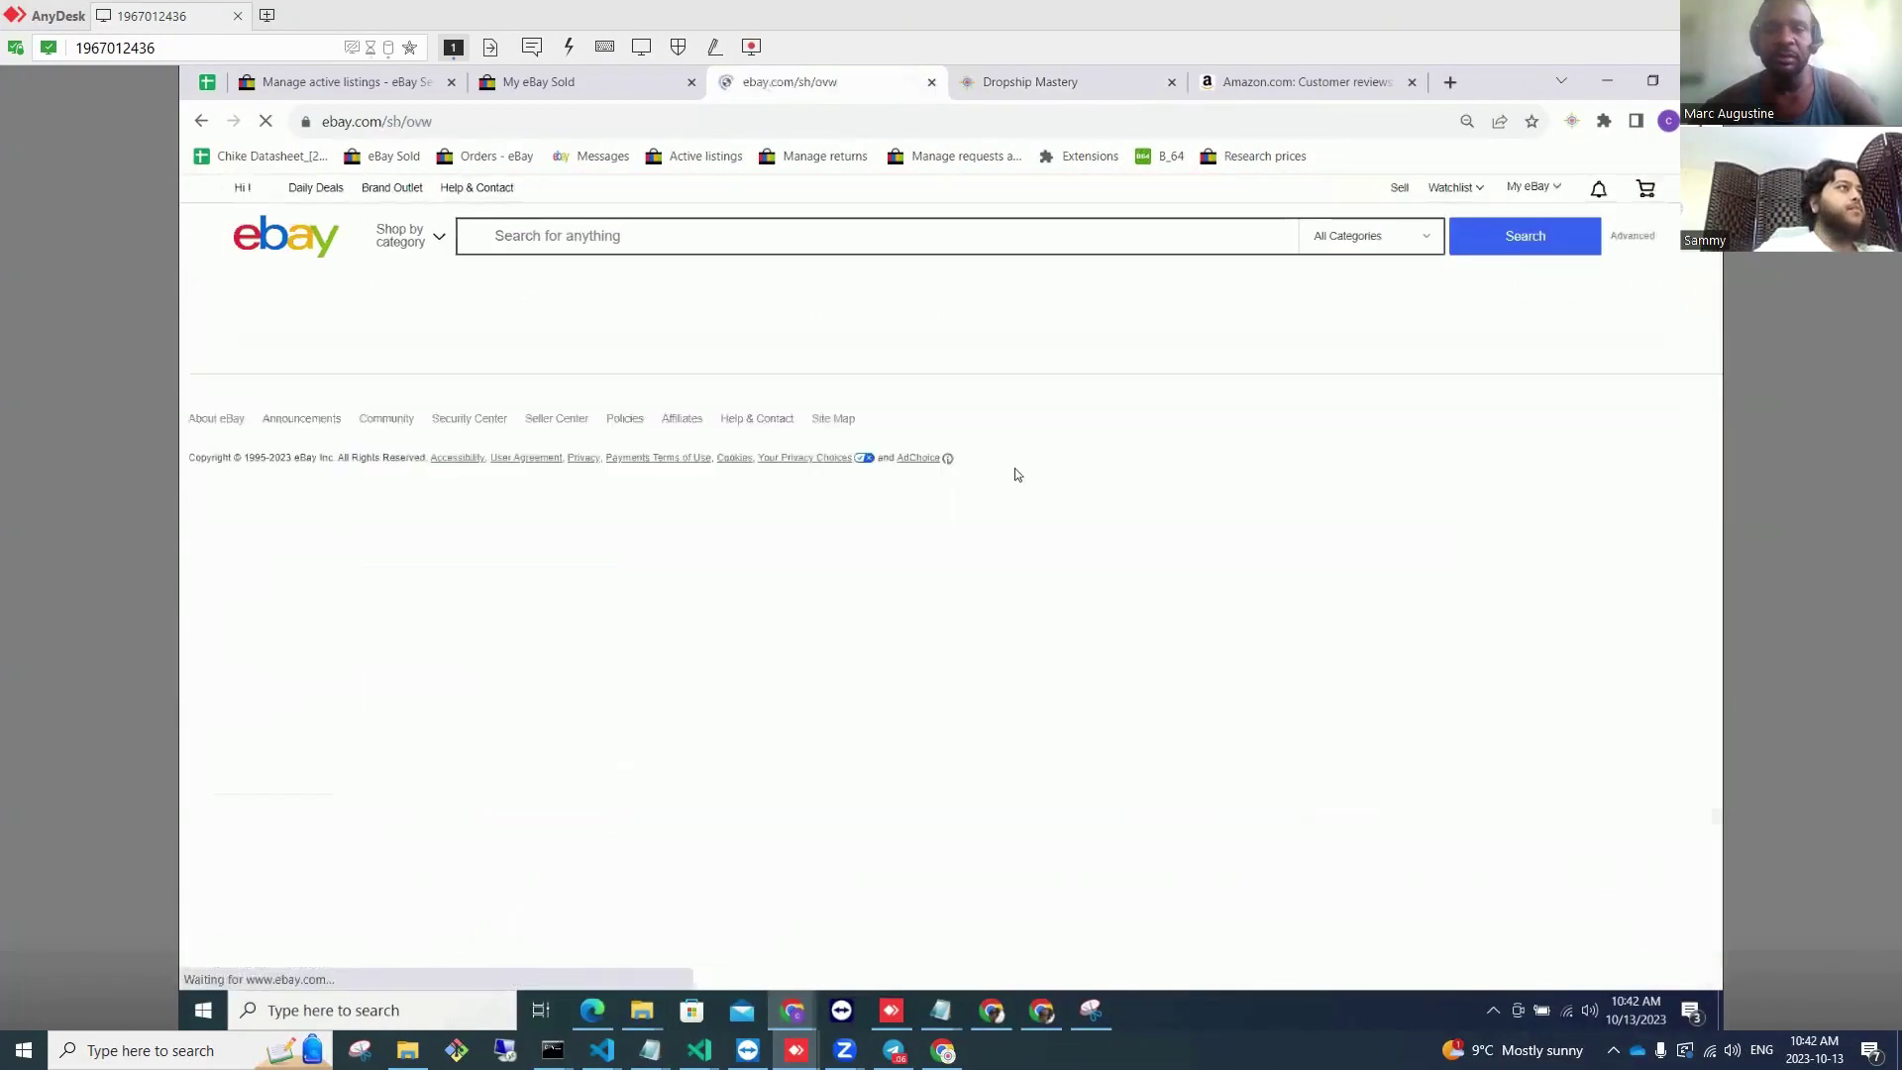
scroll(1030, 469, "down", 6)
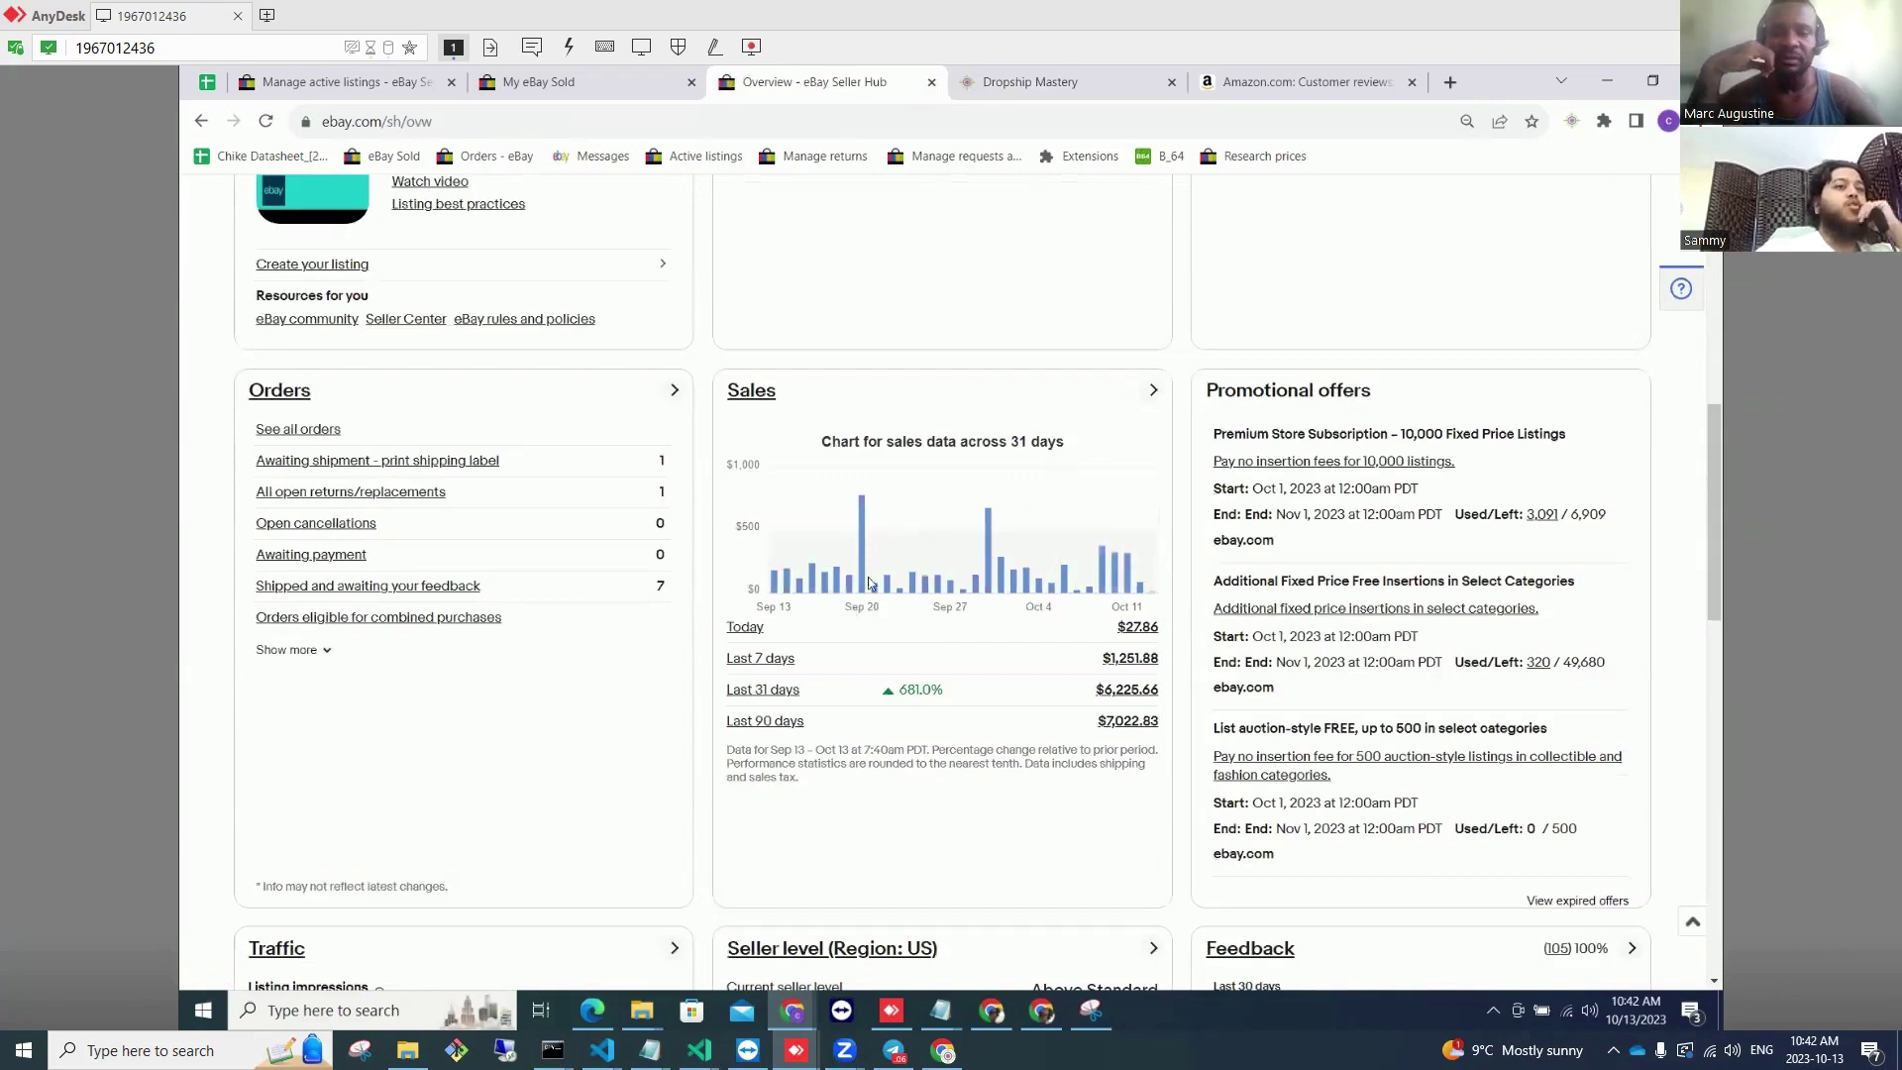
mouse_move(1139, 597)
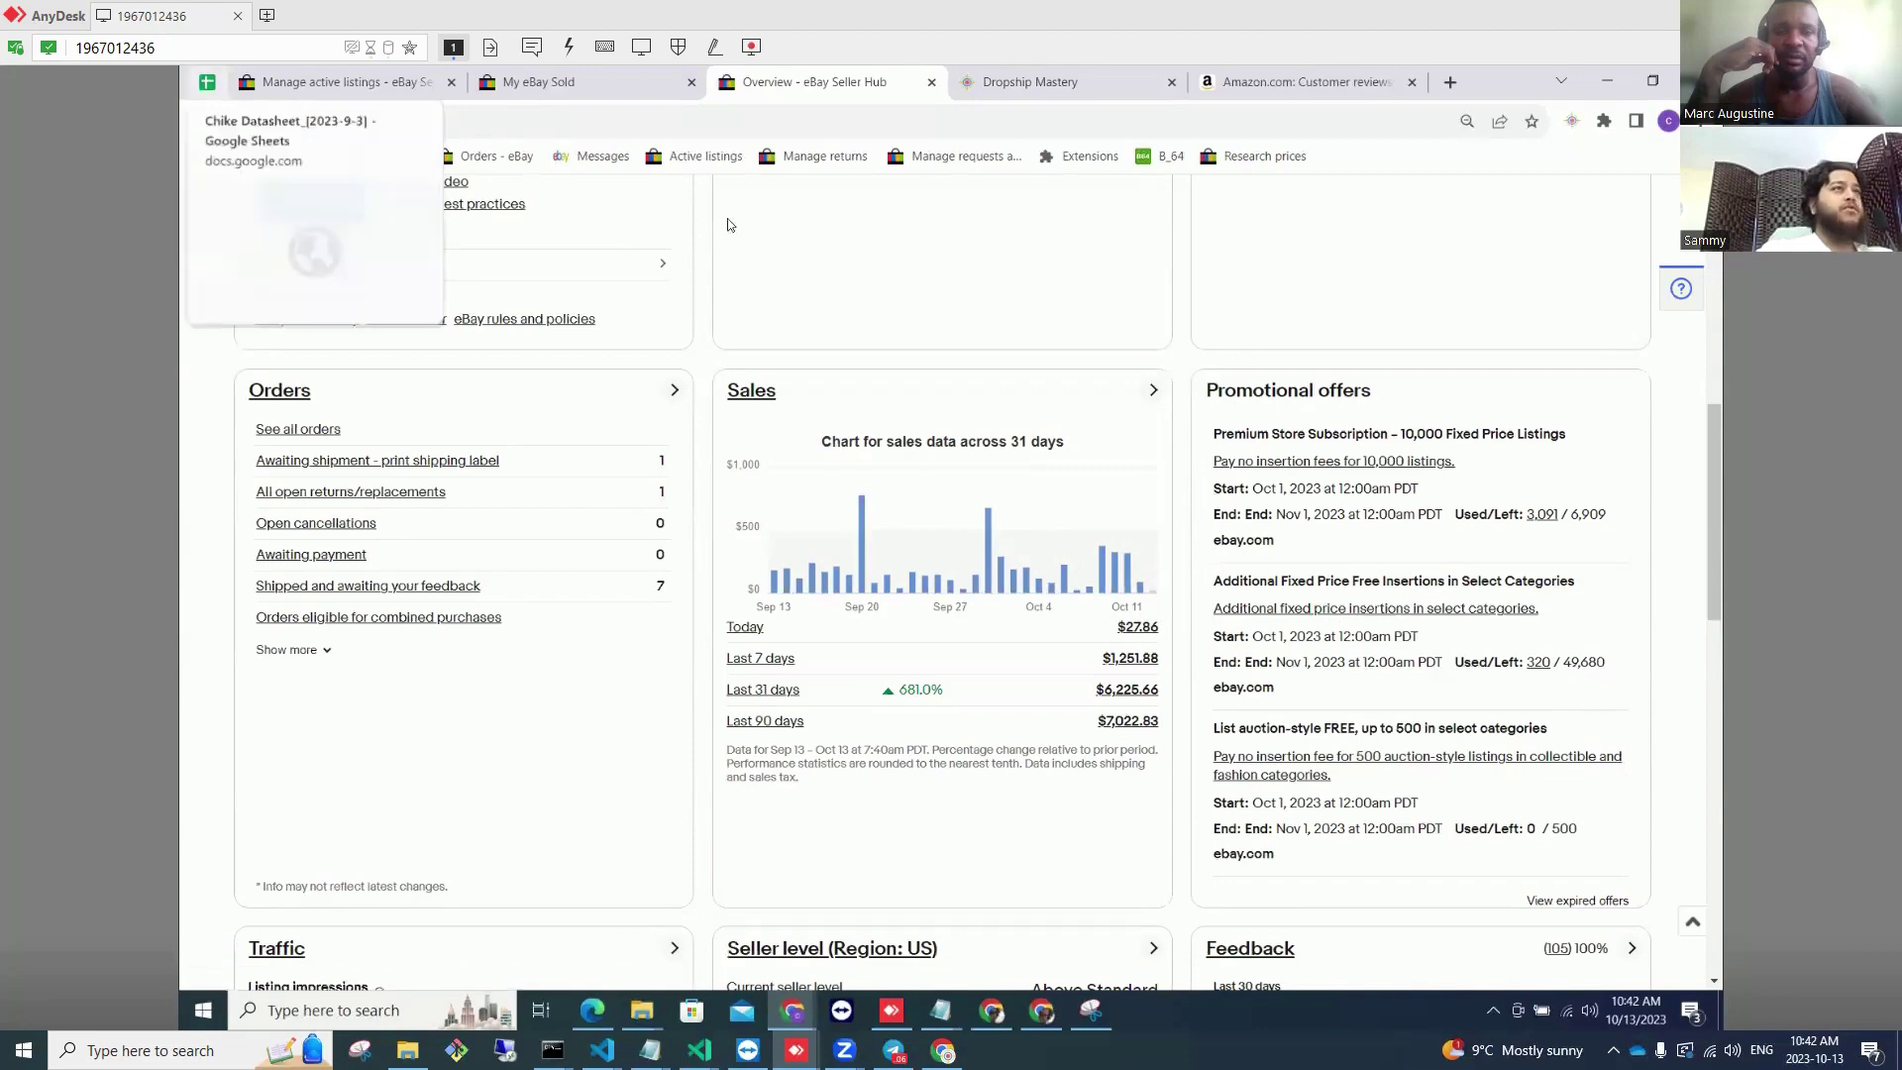
key("ctrl+1")
Step: Total the Profit column in the Chike Datasheet, then check the sold items and active listings
left_click(1391, 338)
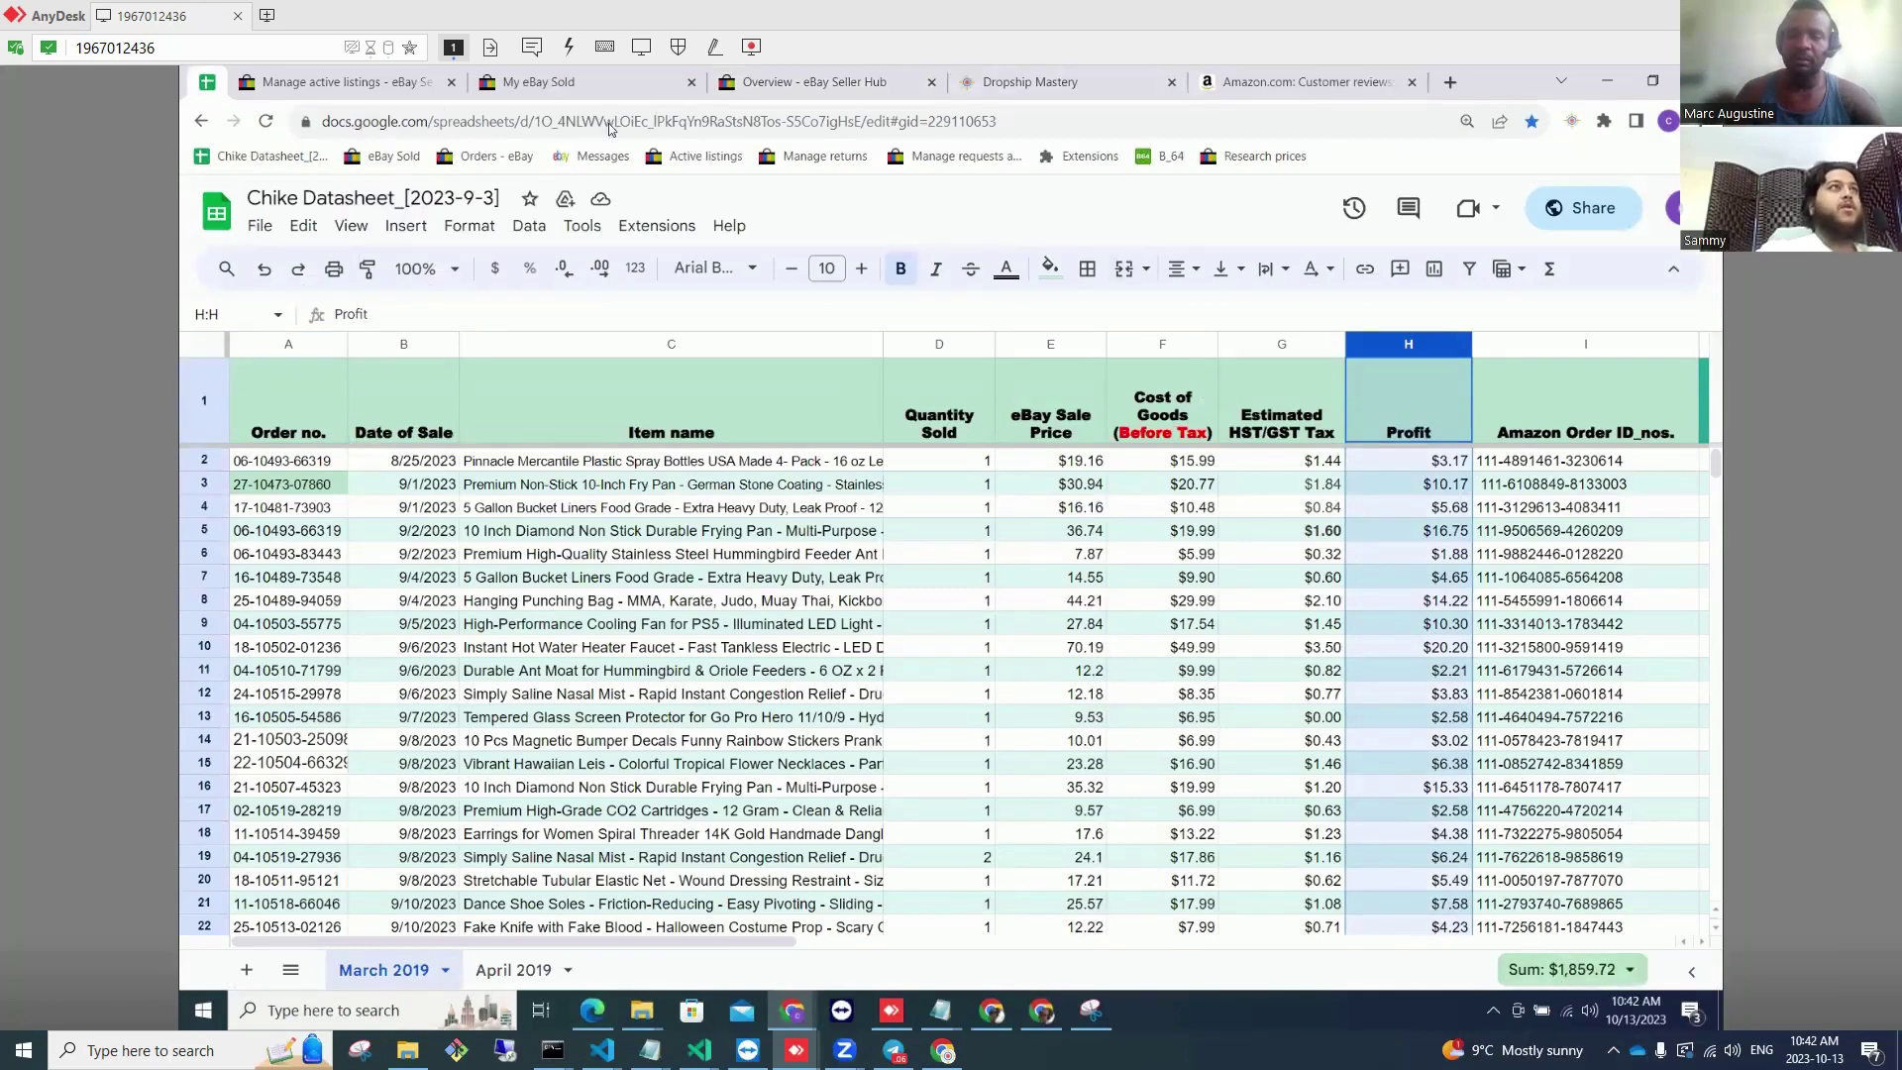
left_click(555, 82)
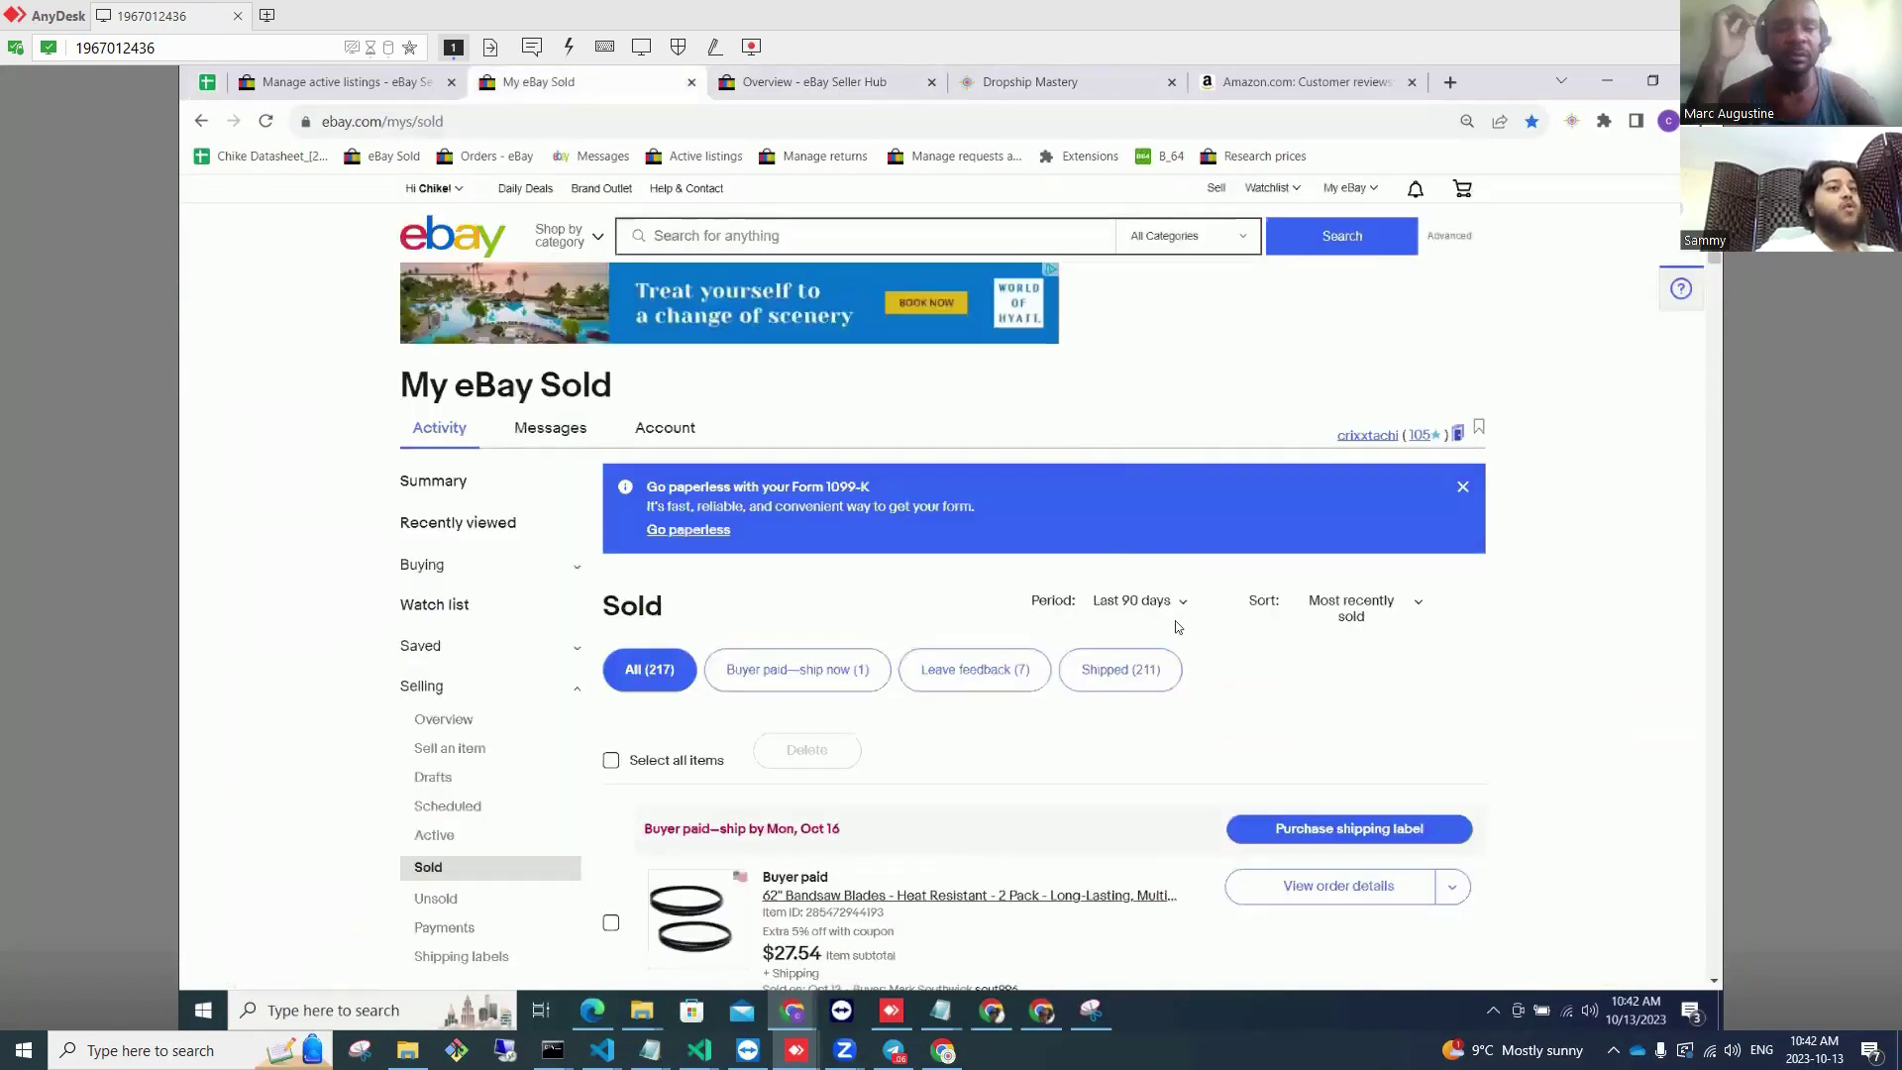
left_click(347, 83)
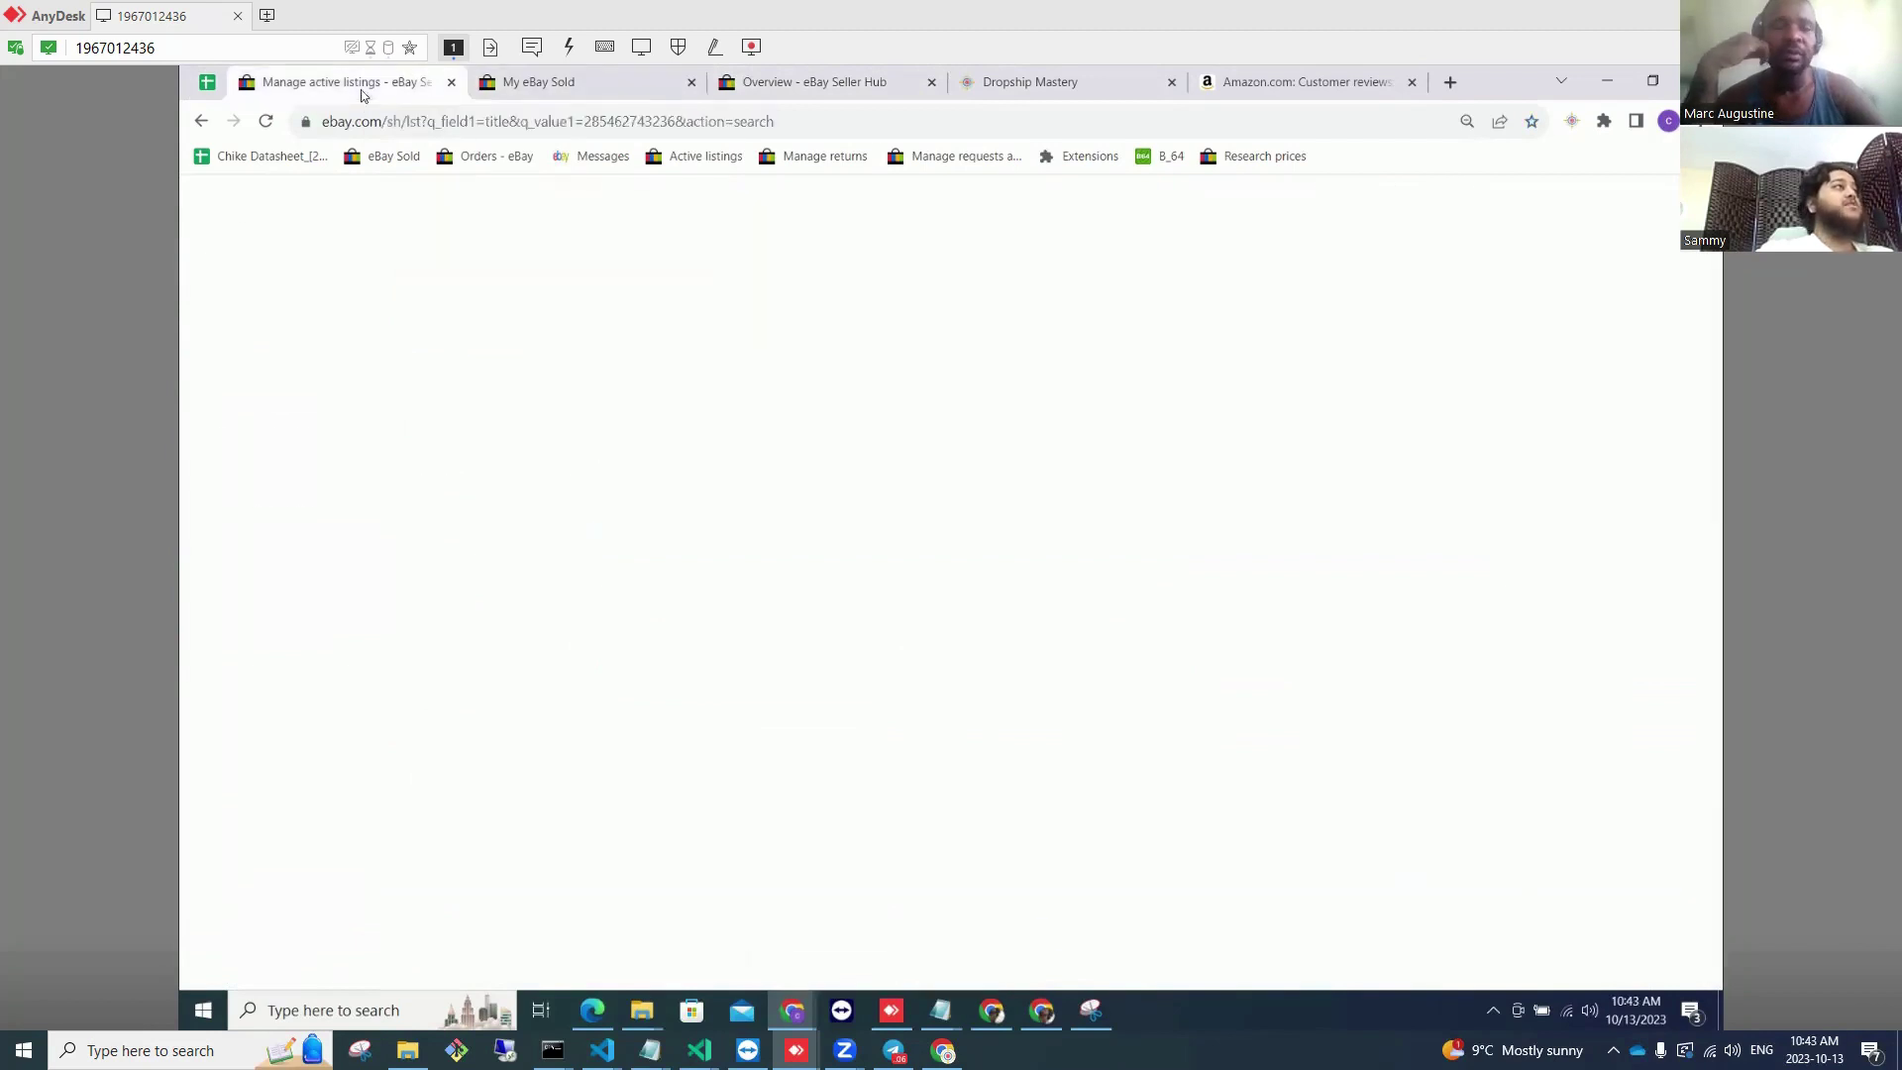
Step: Review overview sales: $6,225.66 for 31 days and $7,022.83 for 90 days
left_click(850, 83)
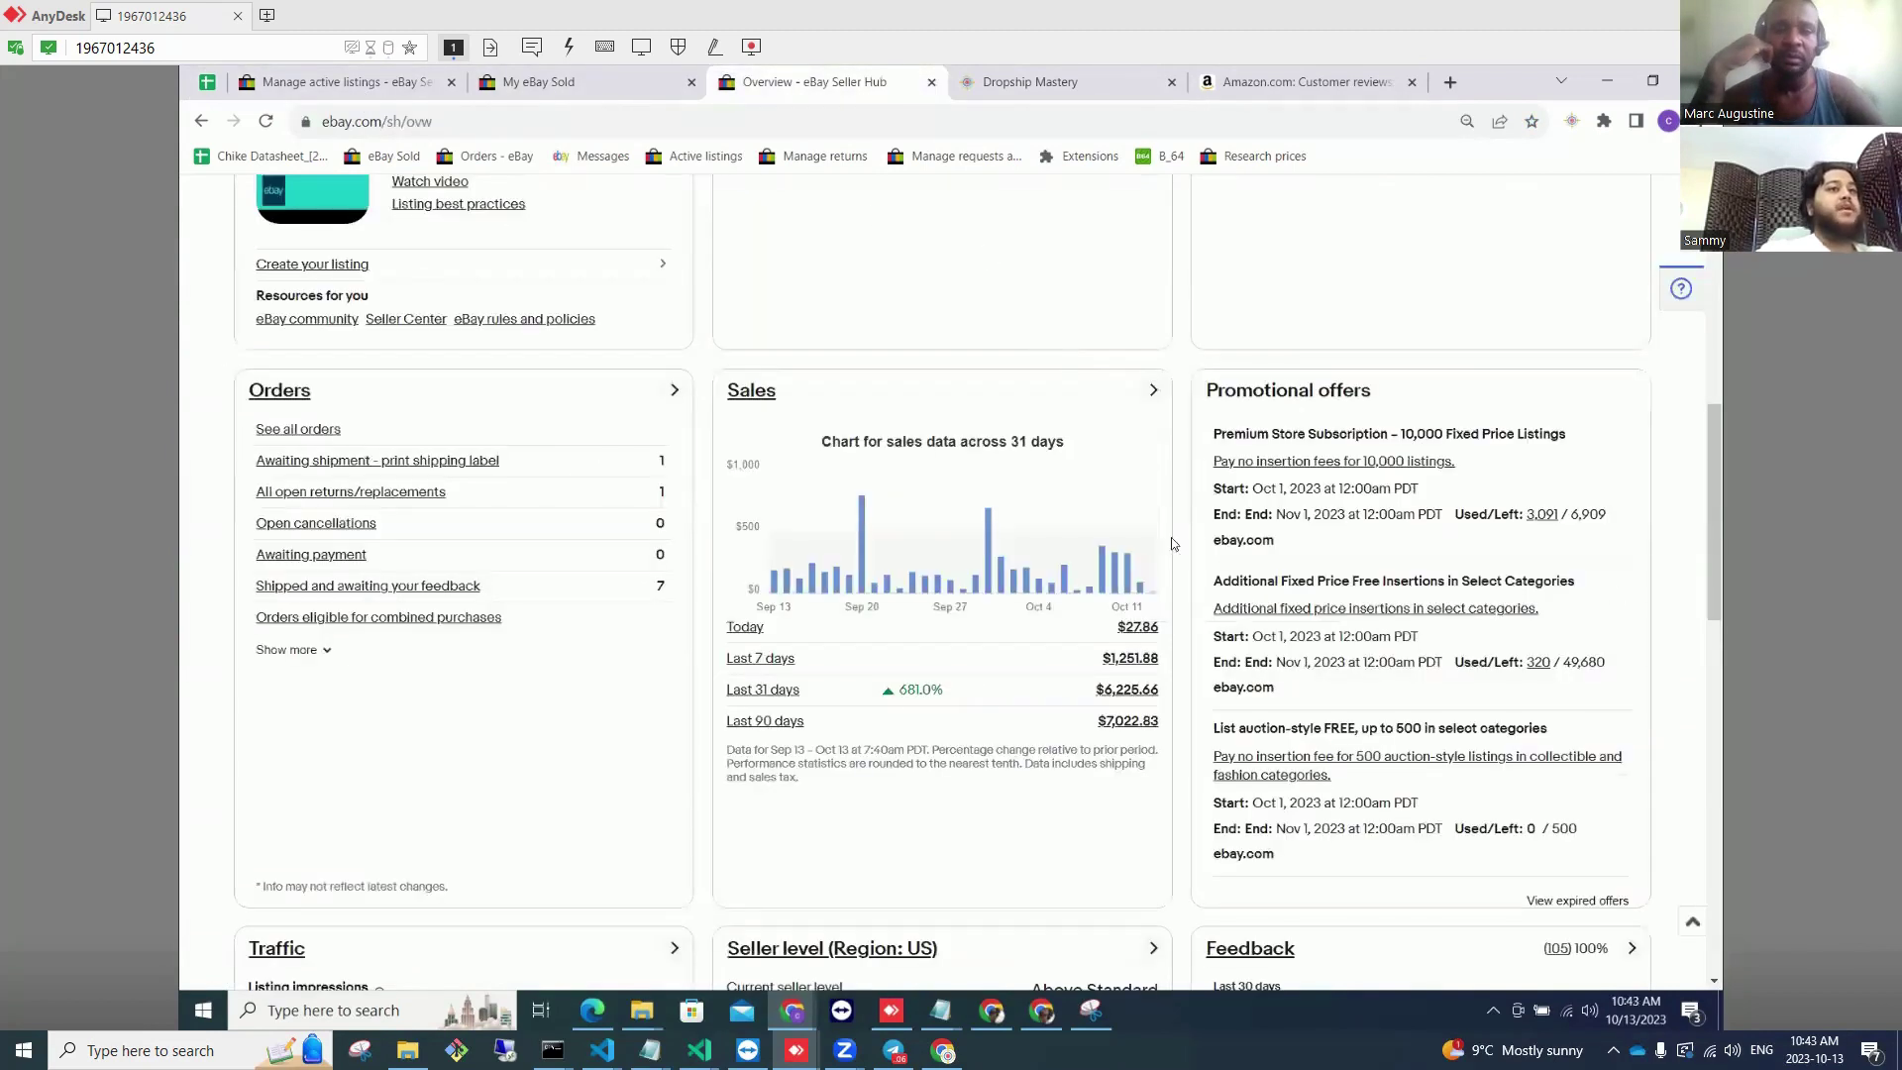
scroll(1165, 592, "up", 2)
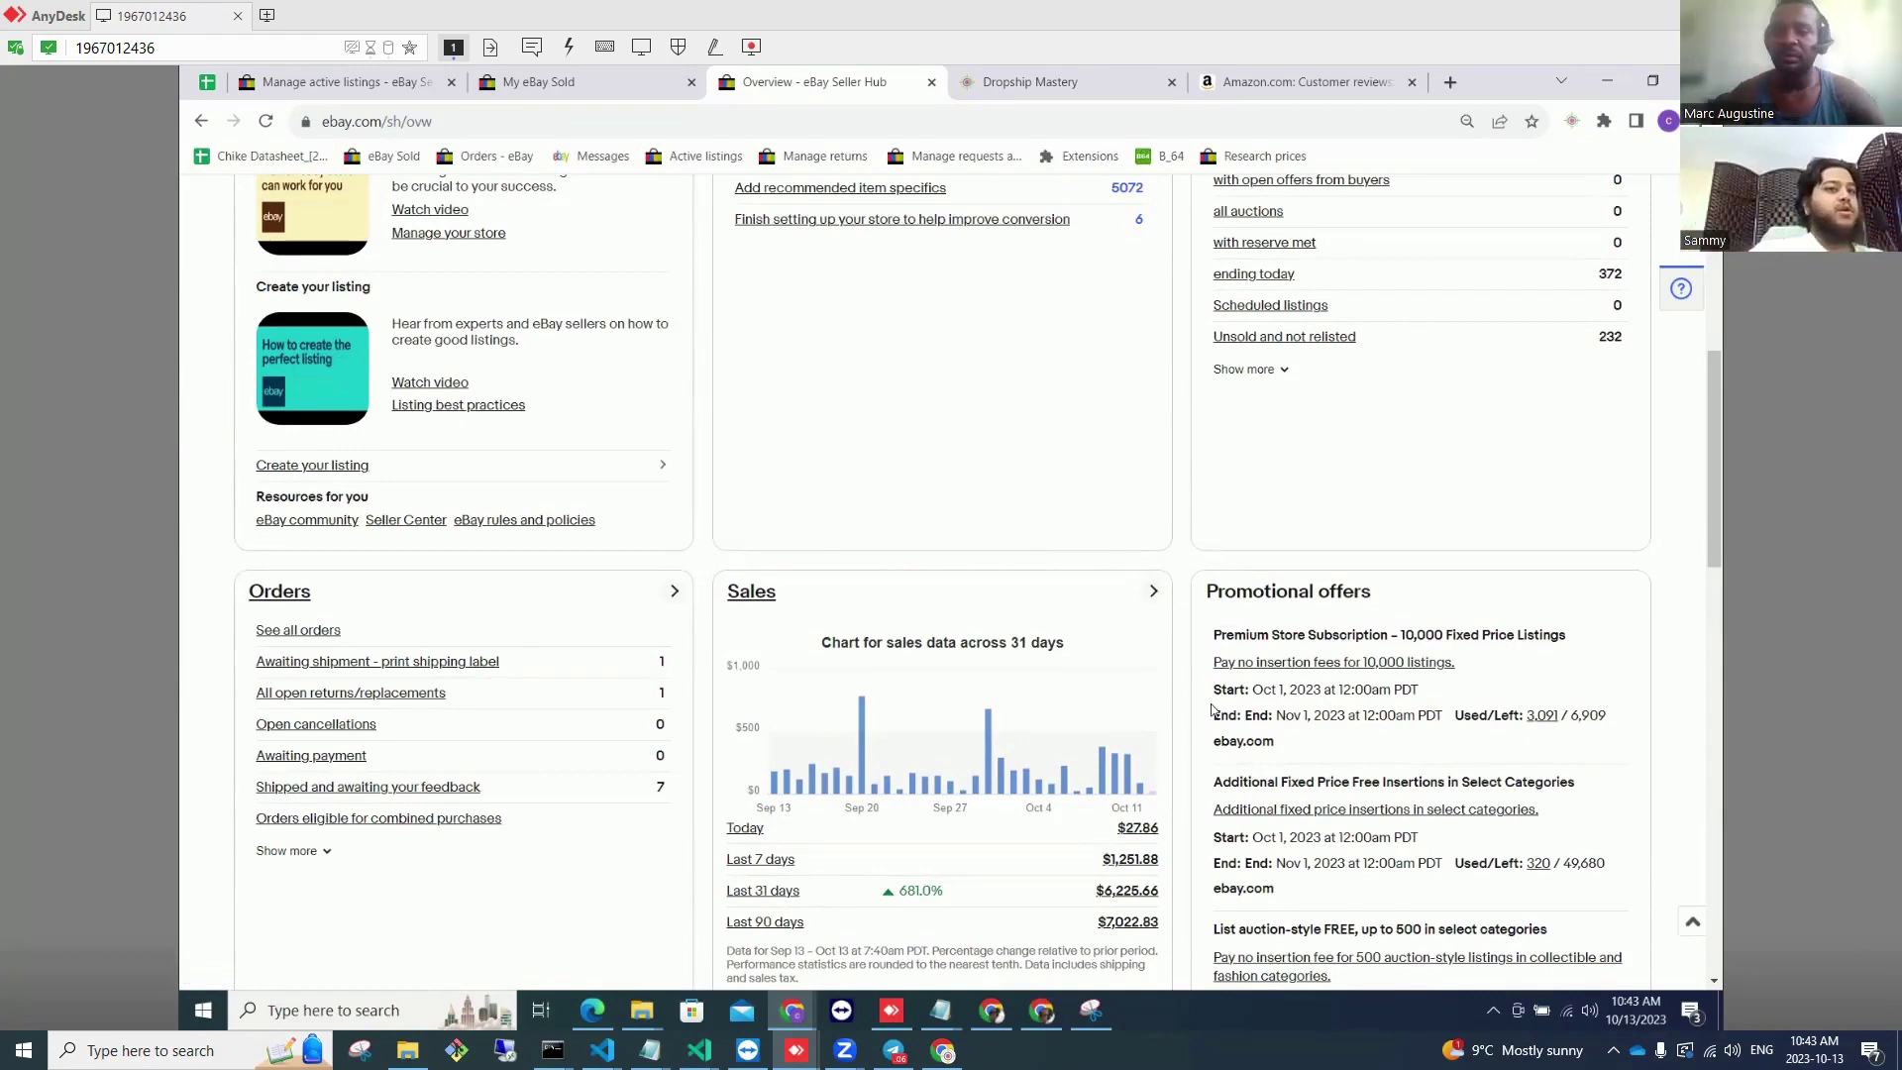
scroll(1185, 782, "down", 1)
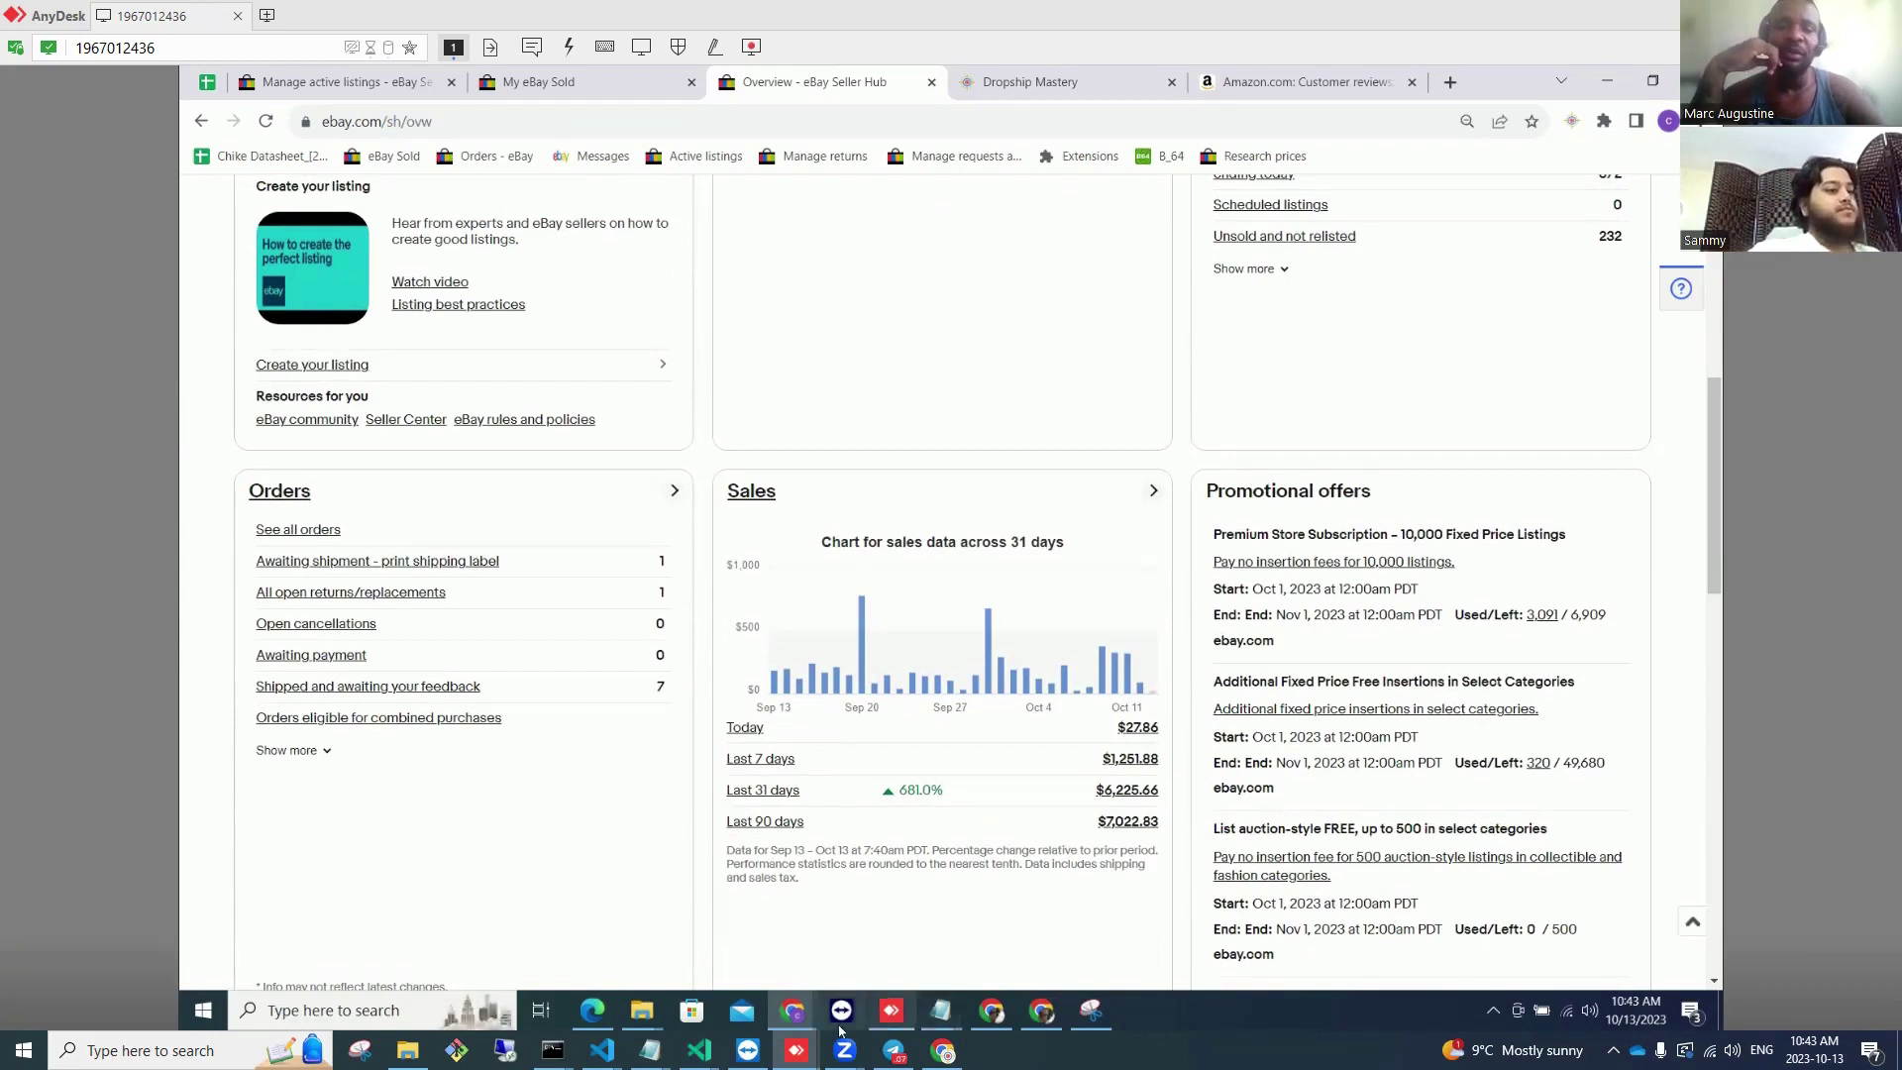
mouse_move(795, 1050)
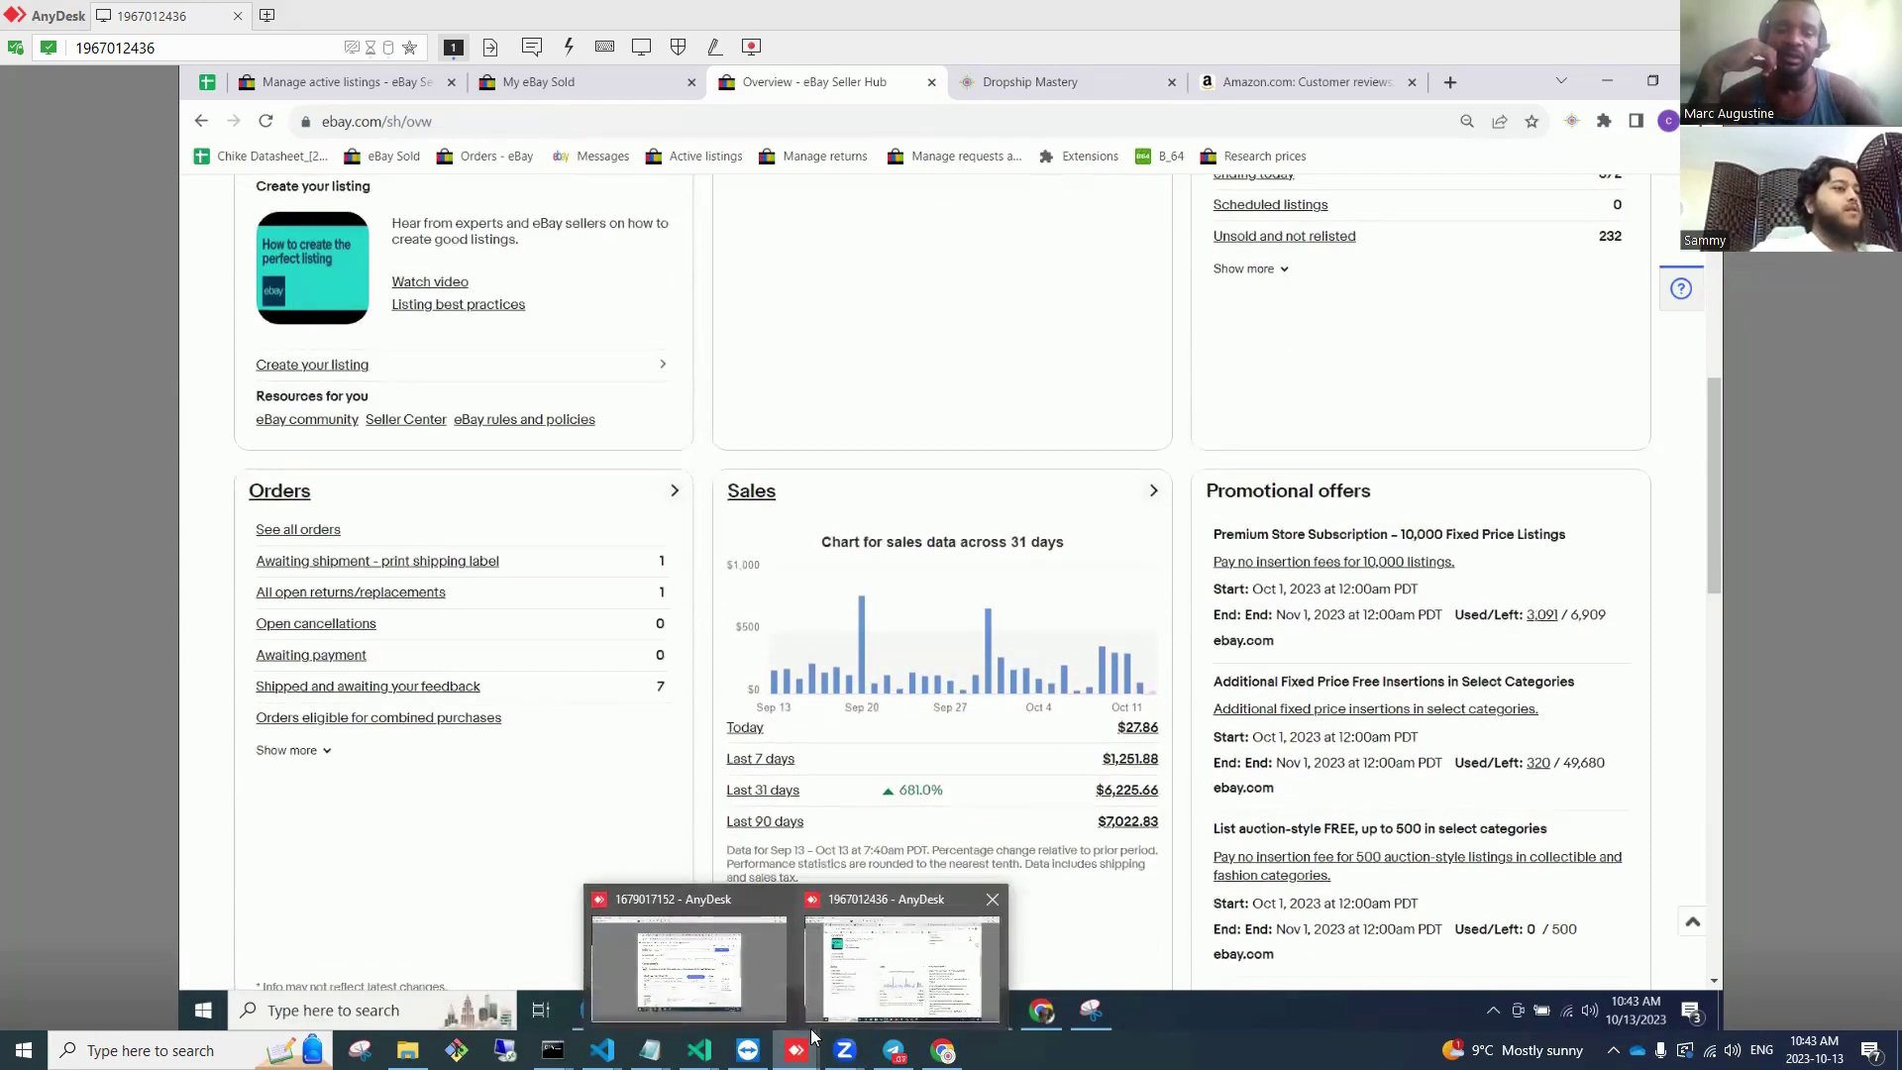
Step: In the other remote desktop session, open this account's Seller Hub overview
left_click(726, 969)
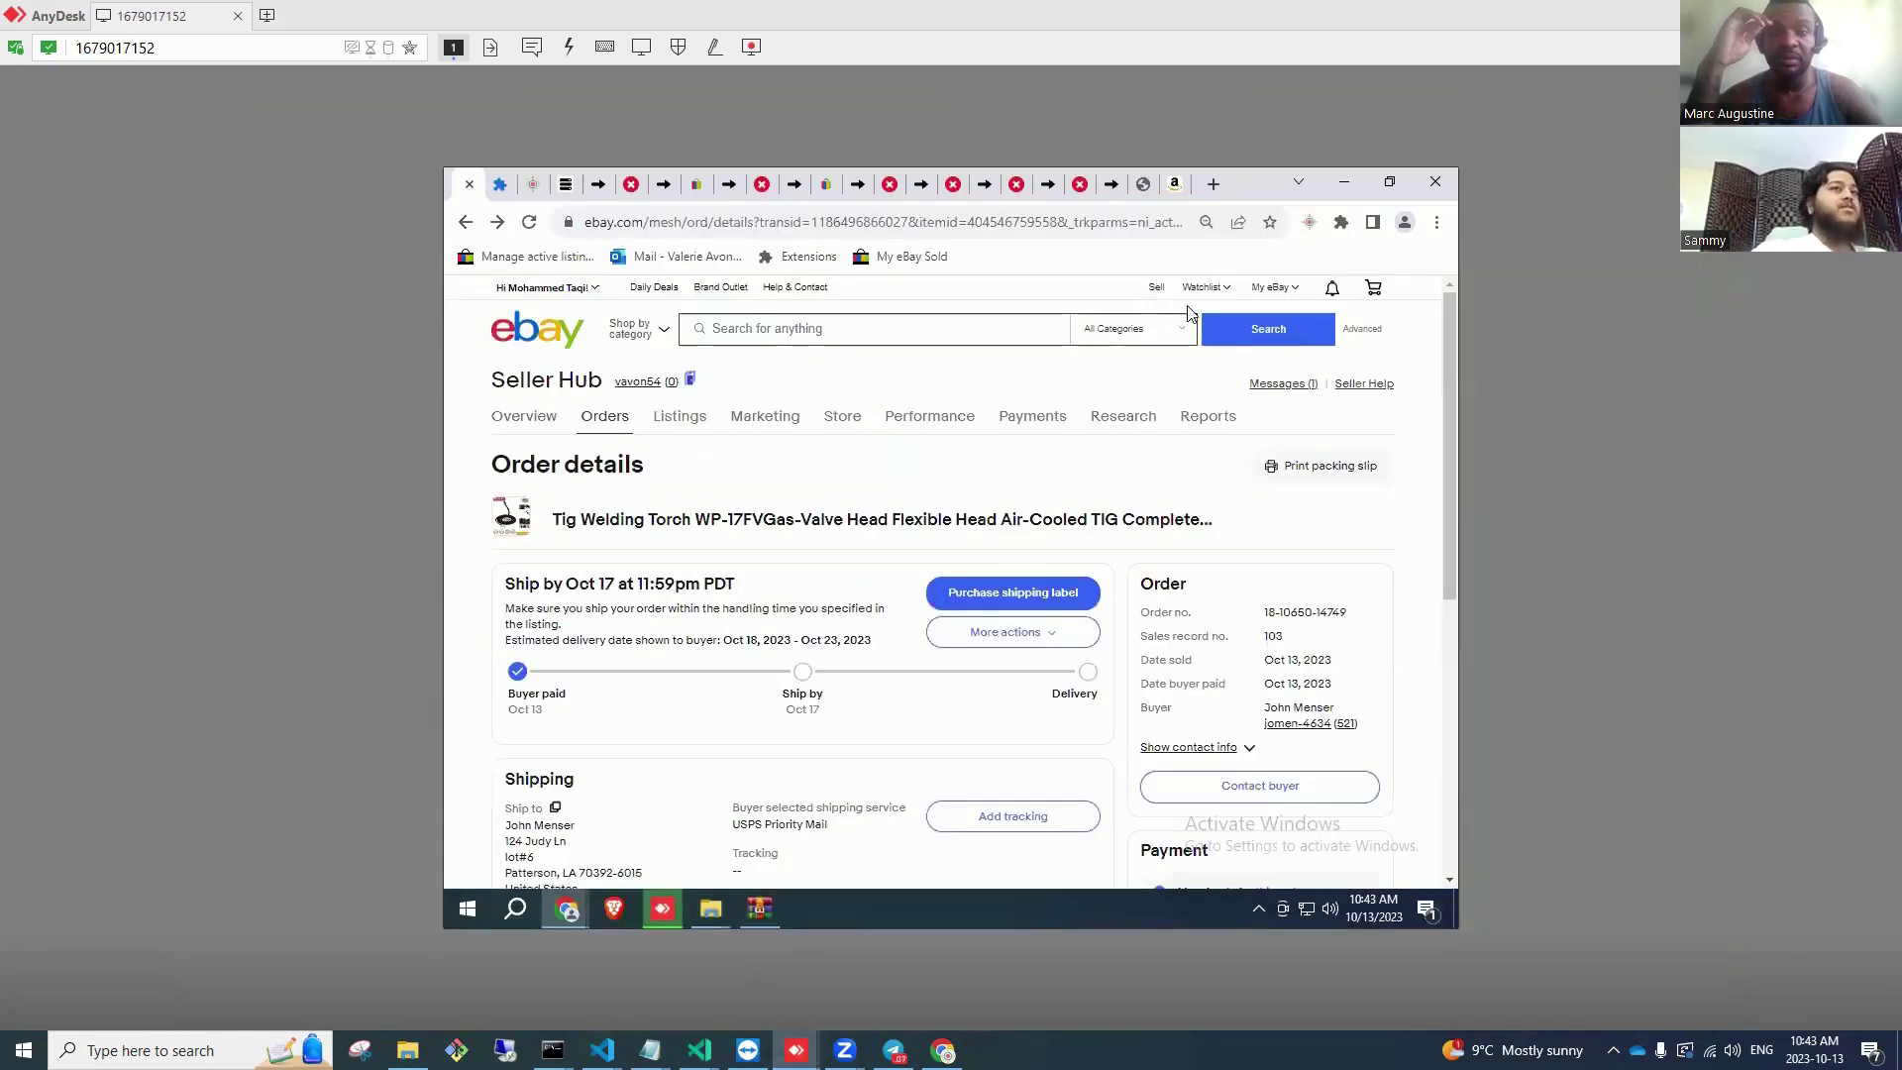
mouse_move(1275, 288)
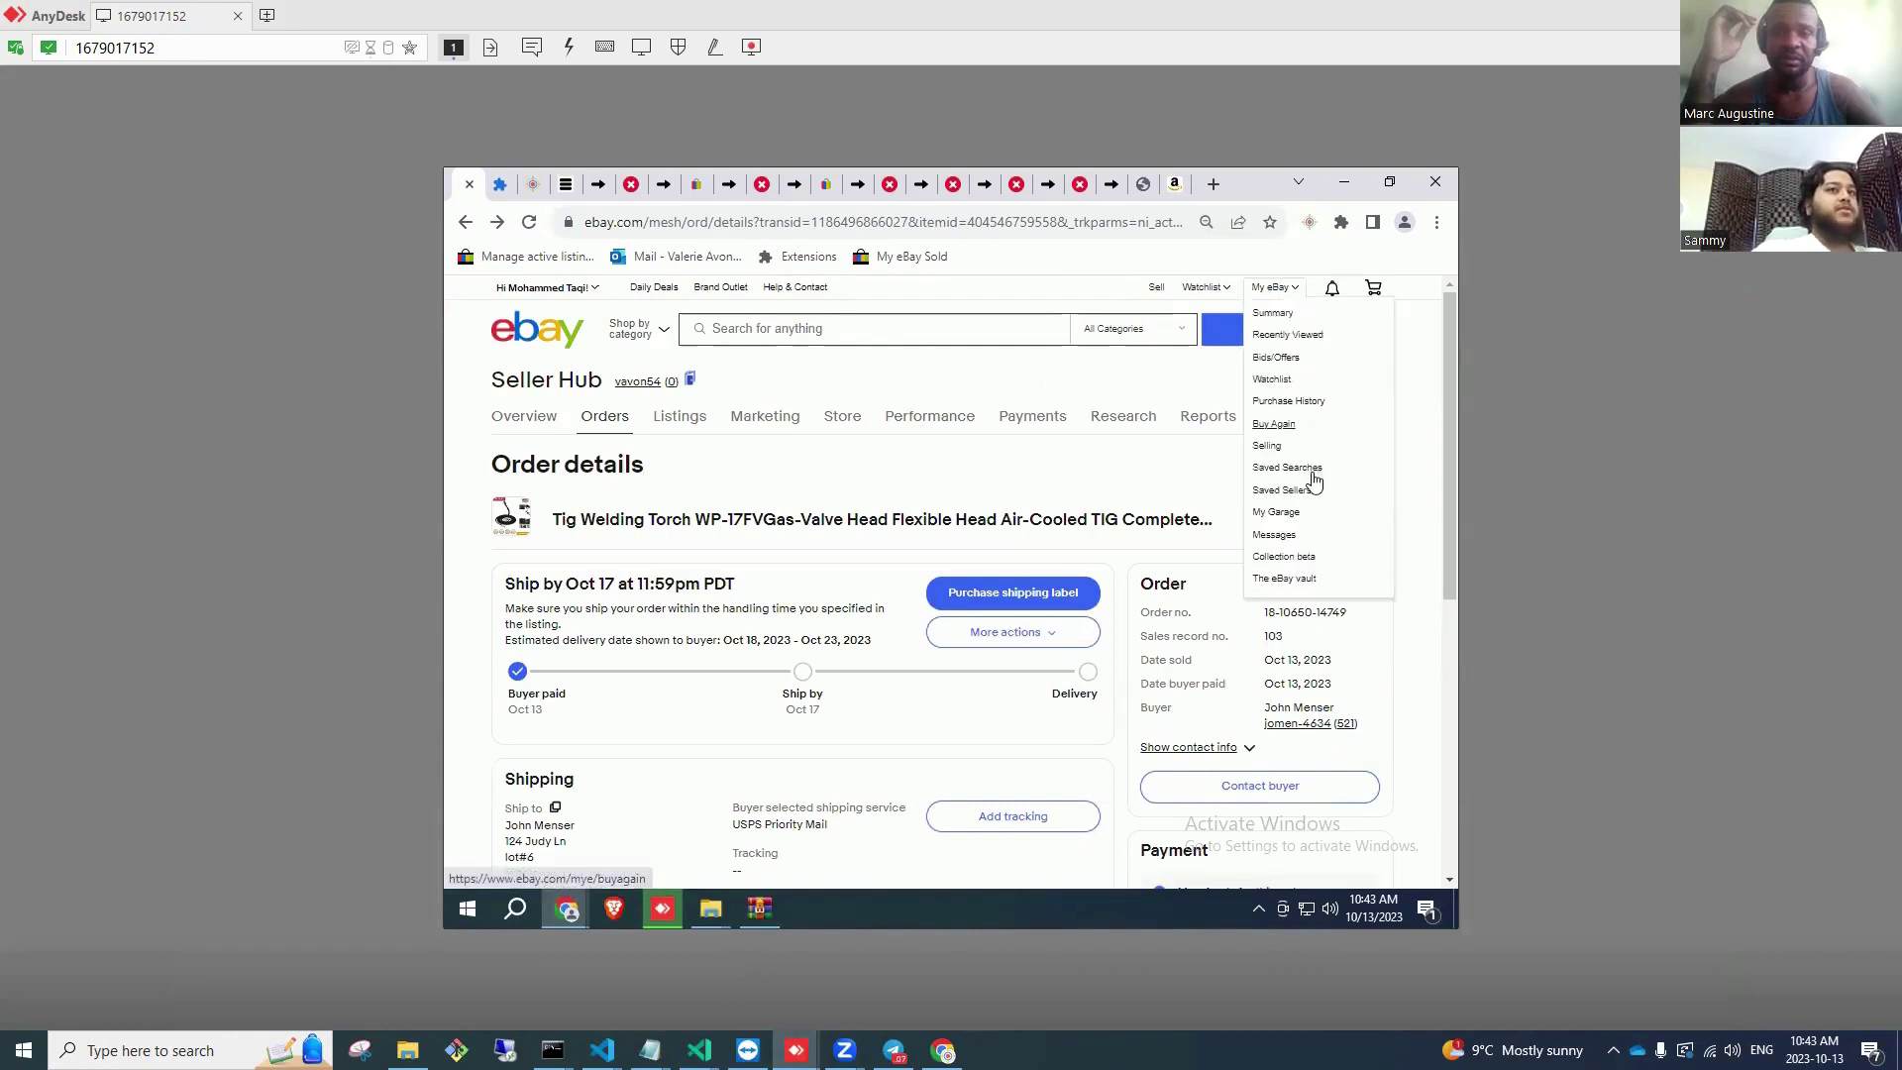
left_click(1293, 447)
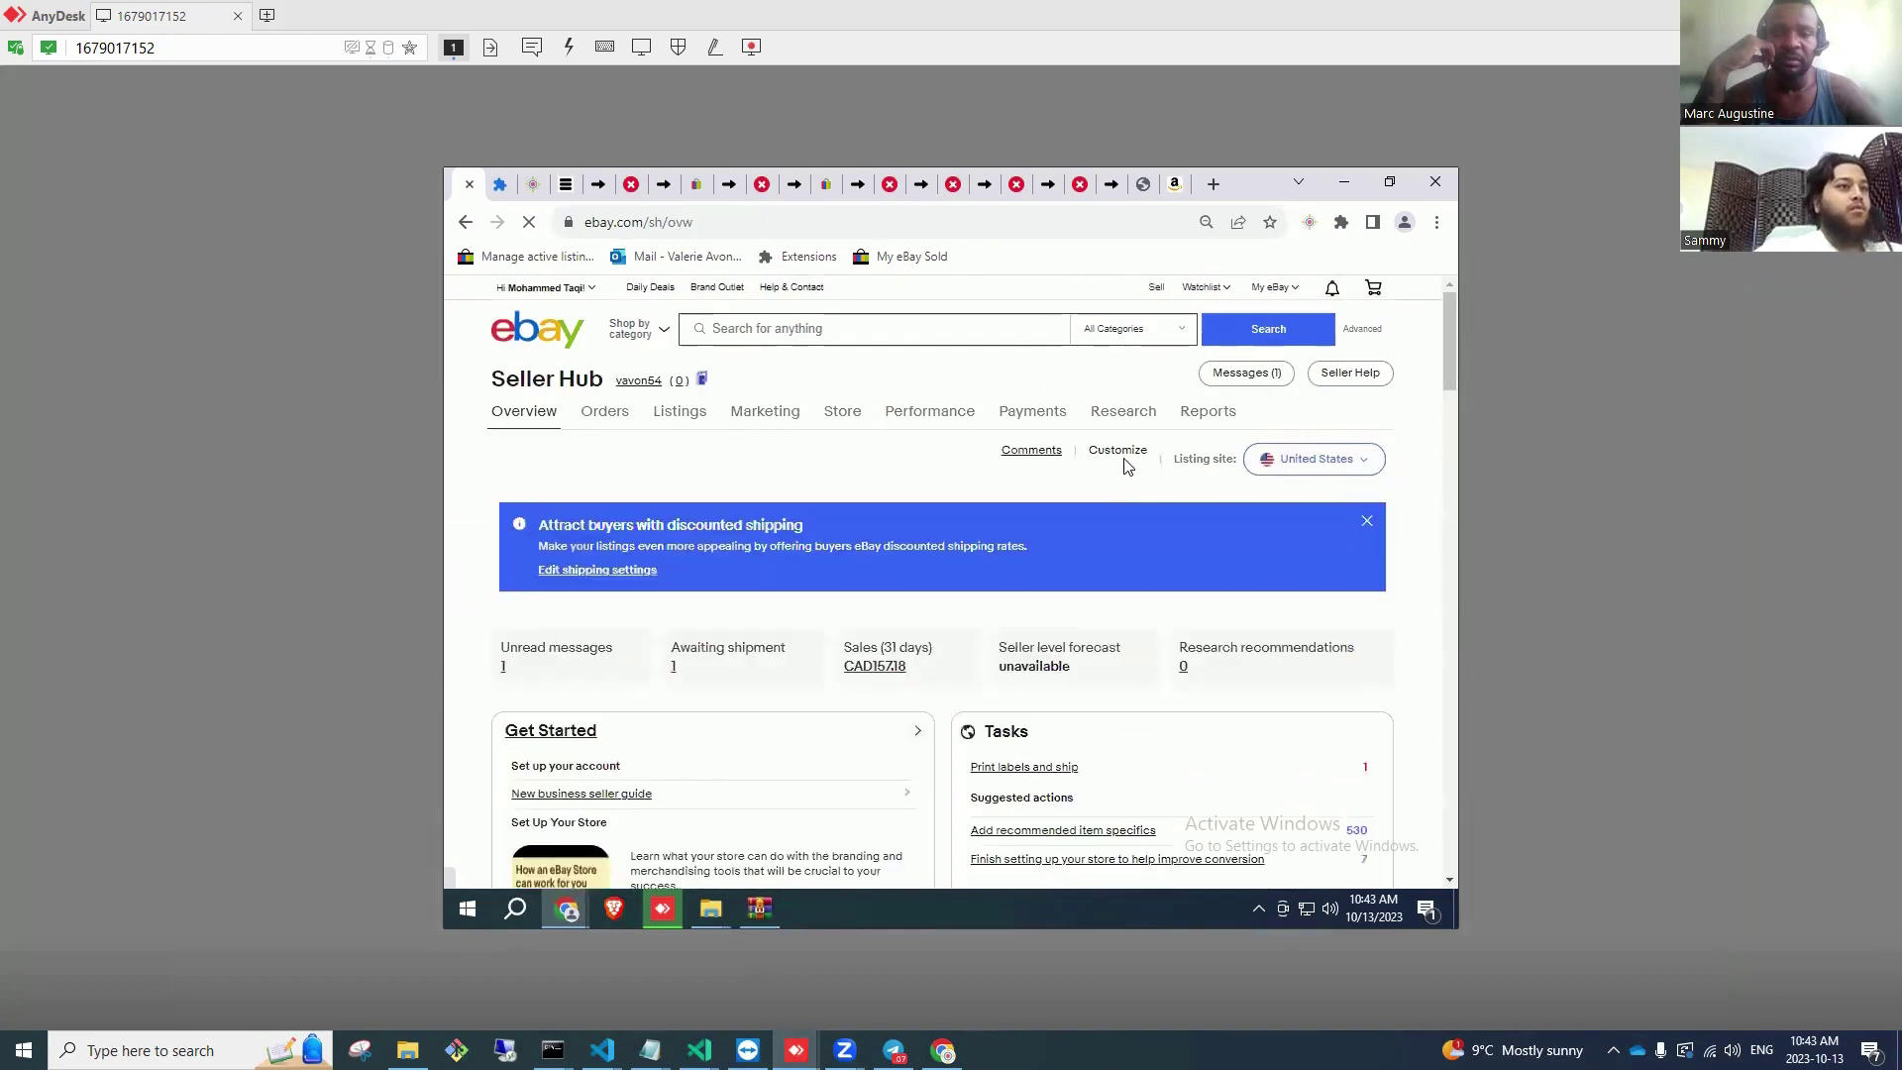
scroll(1116, 465, "down", 5)
scroll(1117, 428, "down", 6)
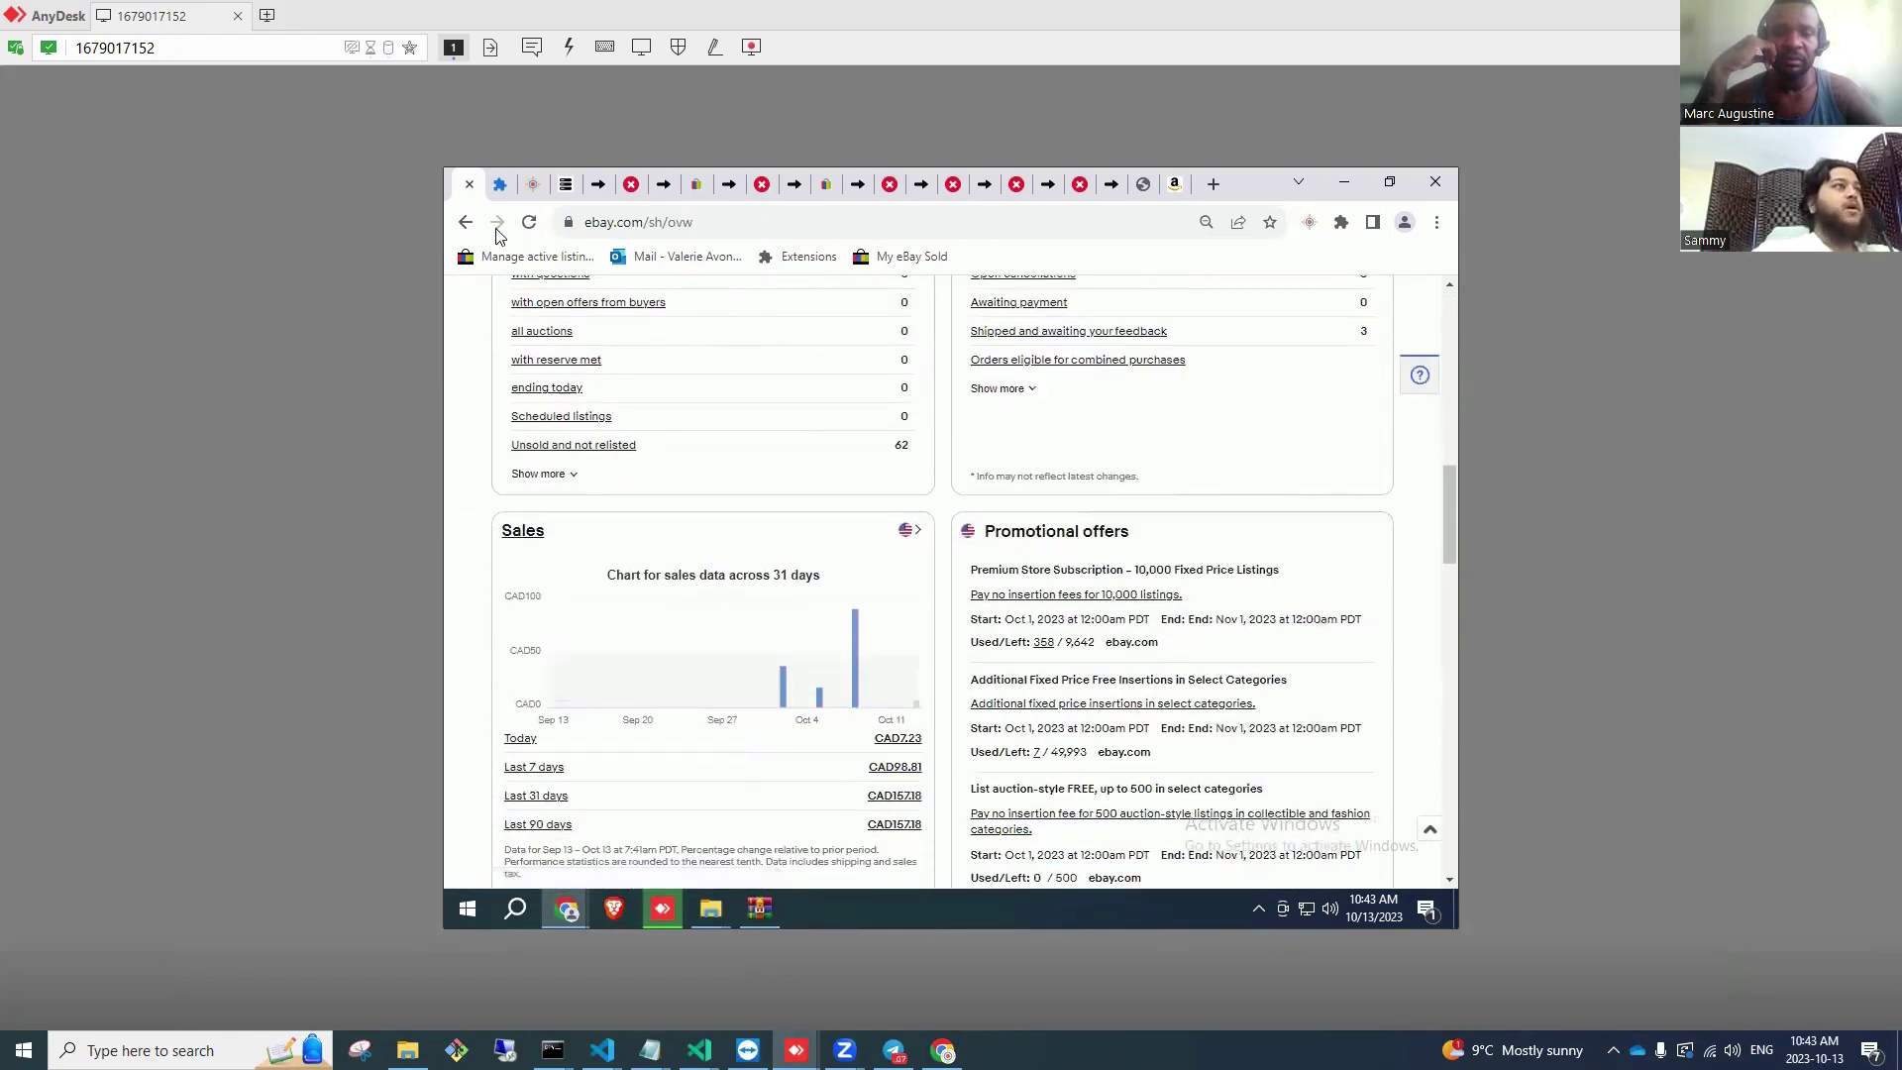
Step: Review the Sold page, noting the 101.99 sale and the paid Tig Welding Torch awaiting shipment
left_click(938, 260)
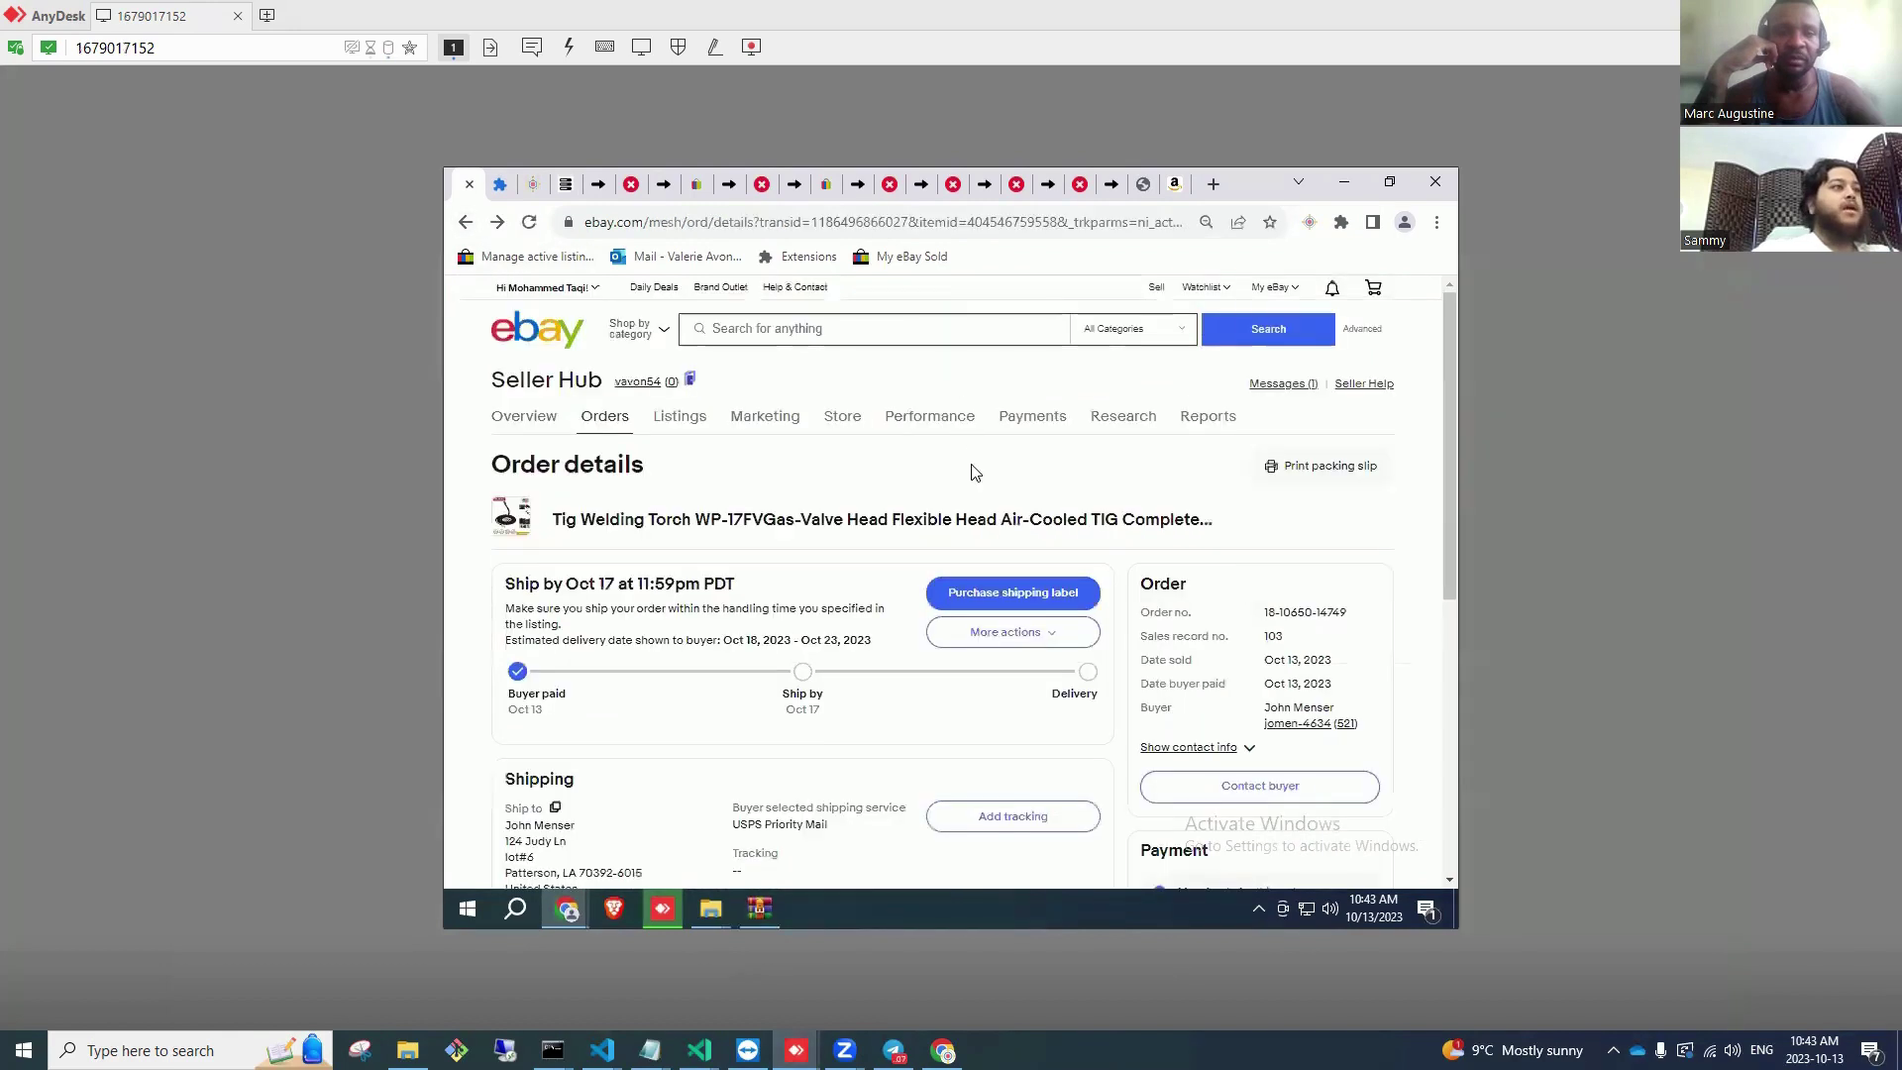
scroll(913, 503, "down", 3)
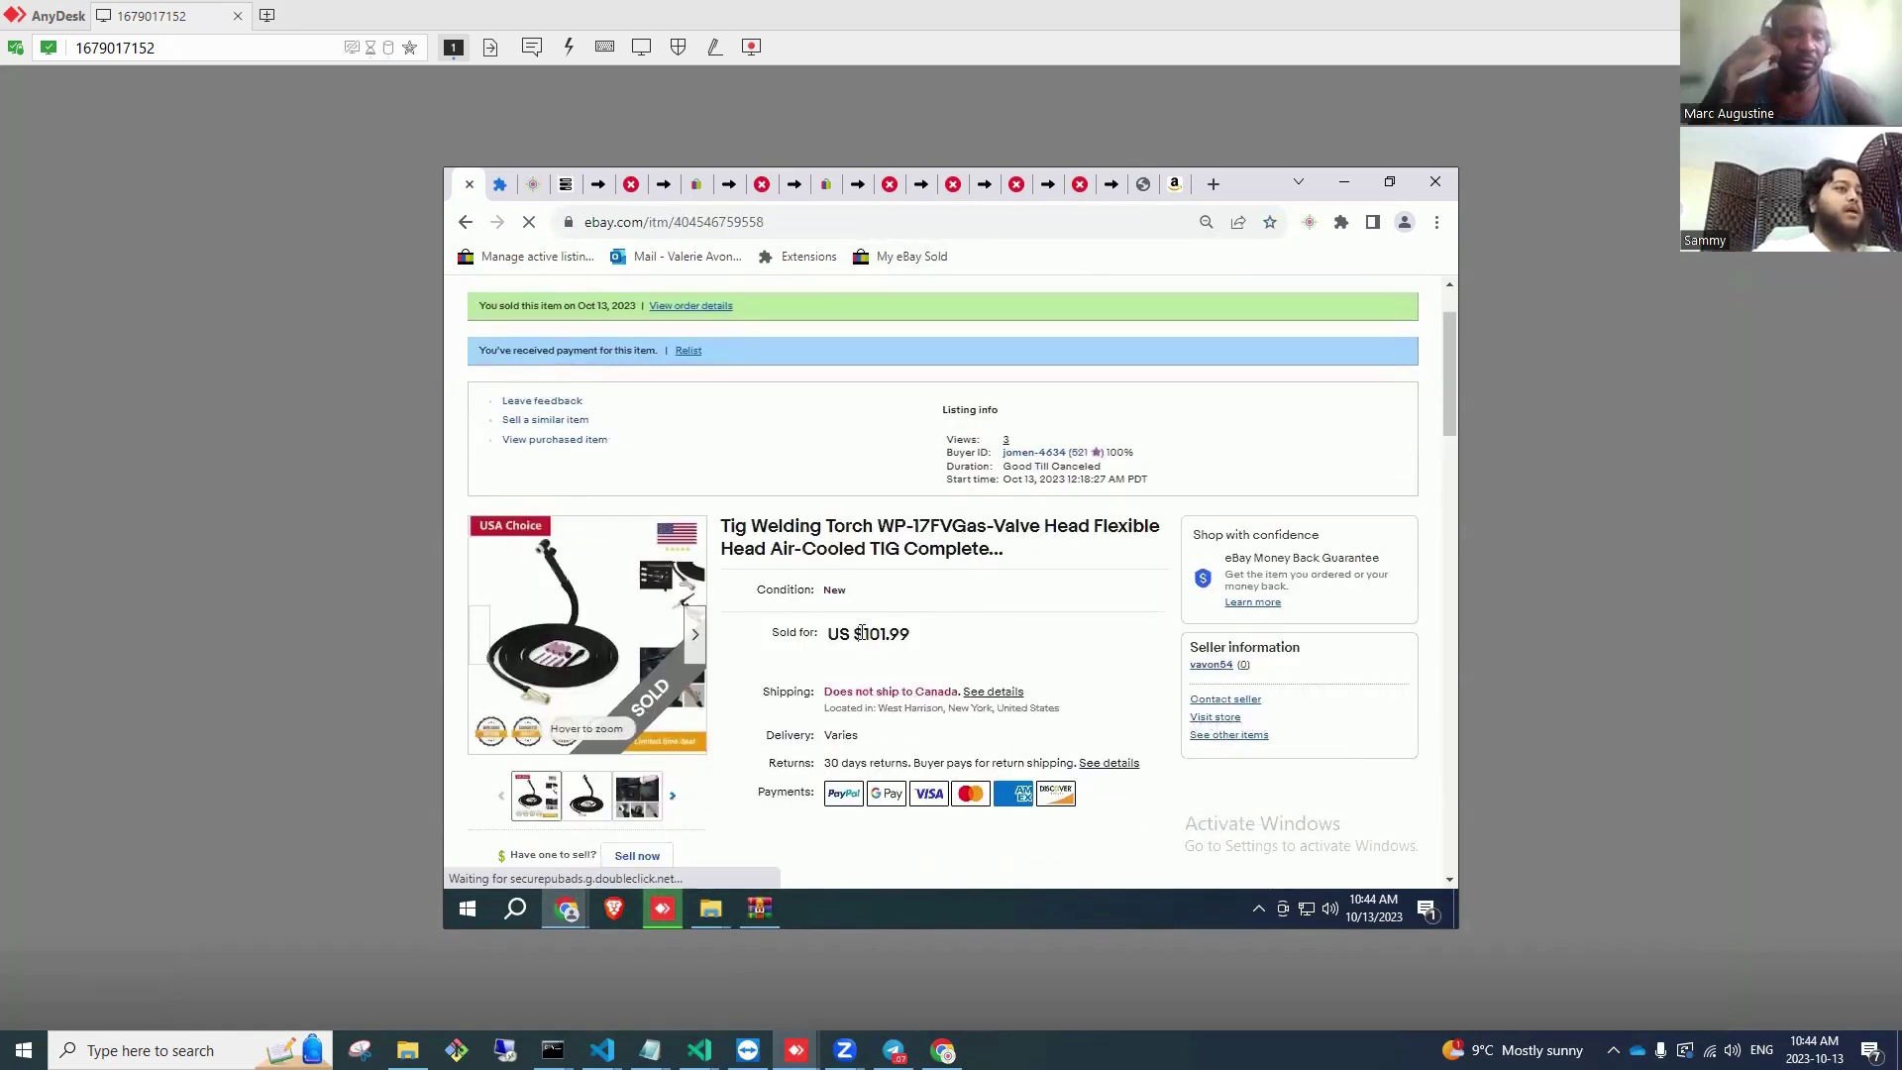
double_click(872, 634)
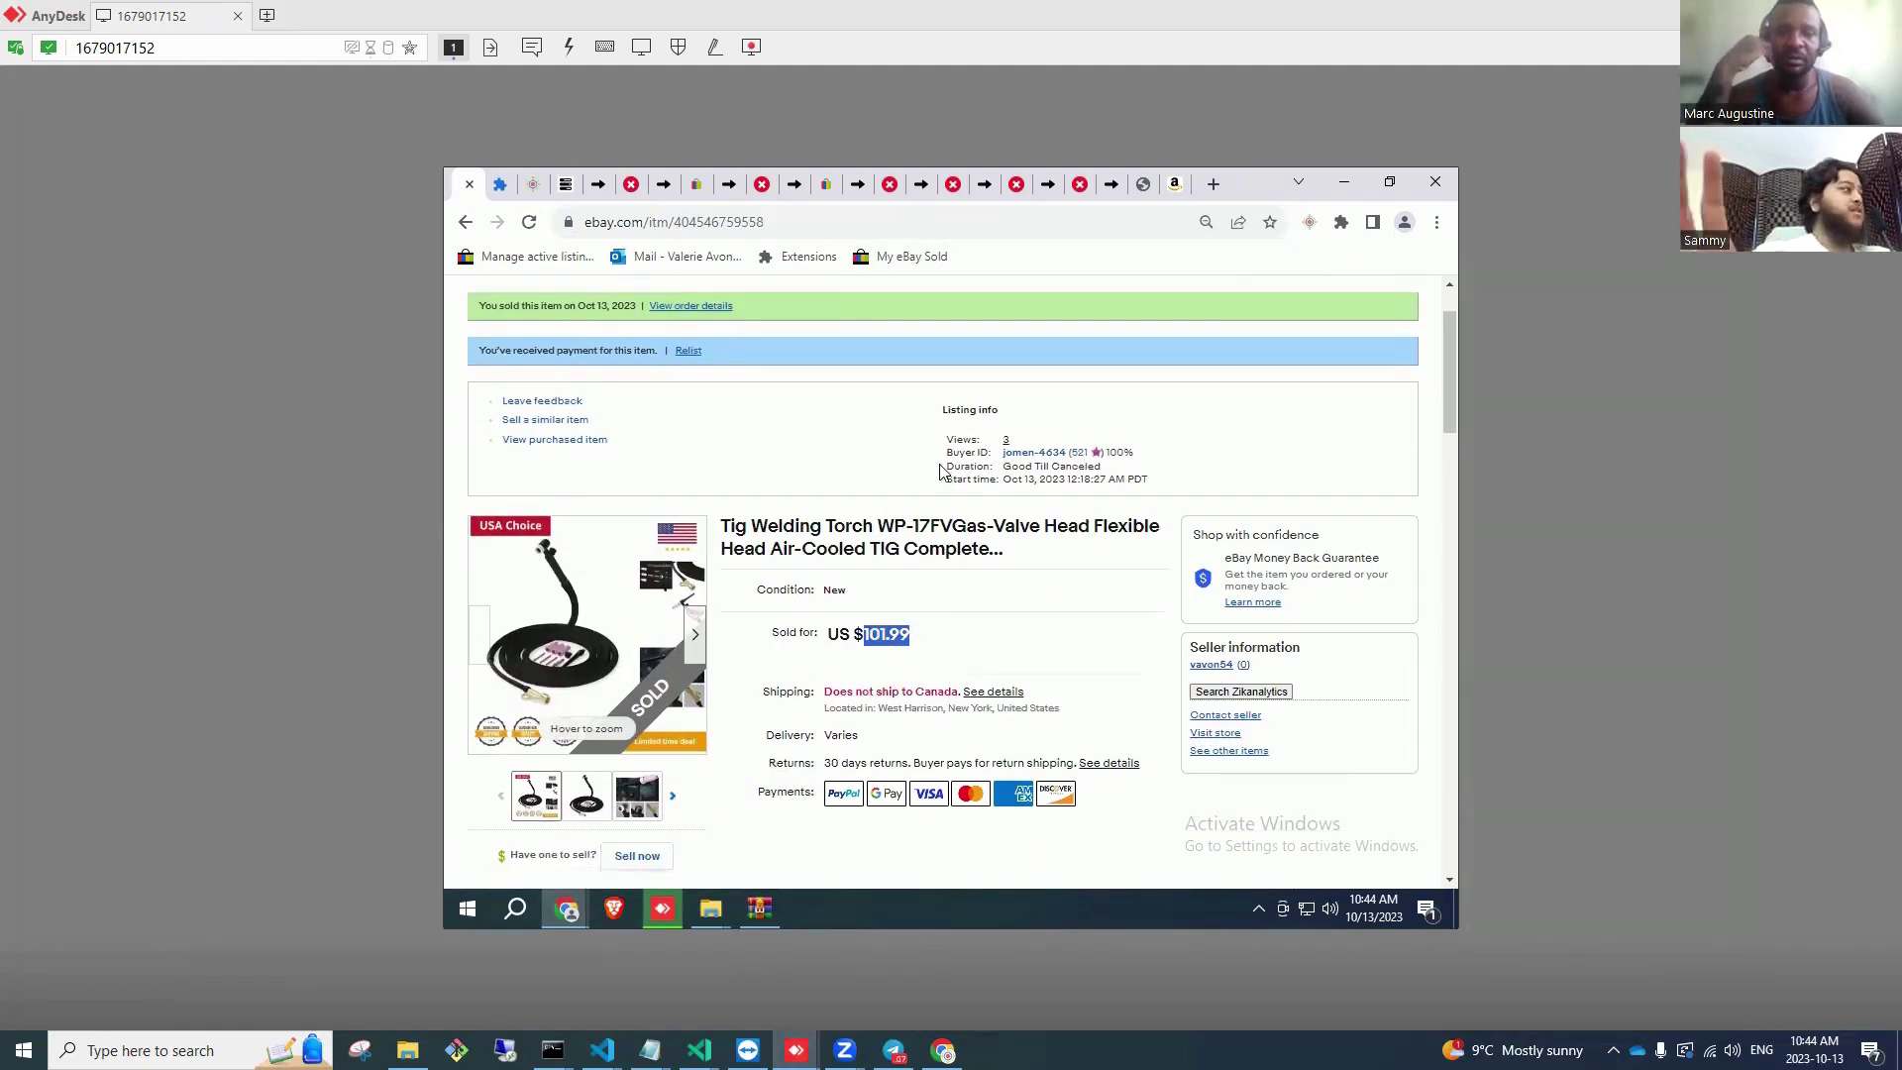
left_click(909, 260)
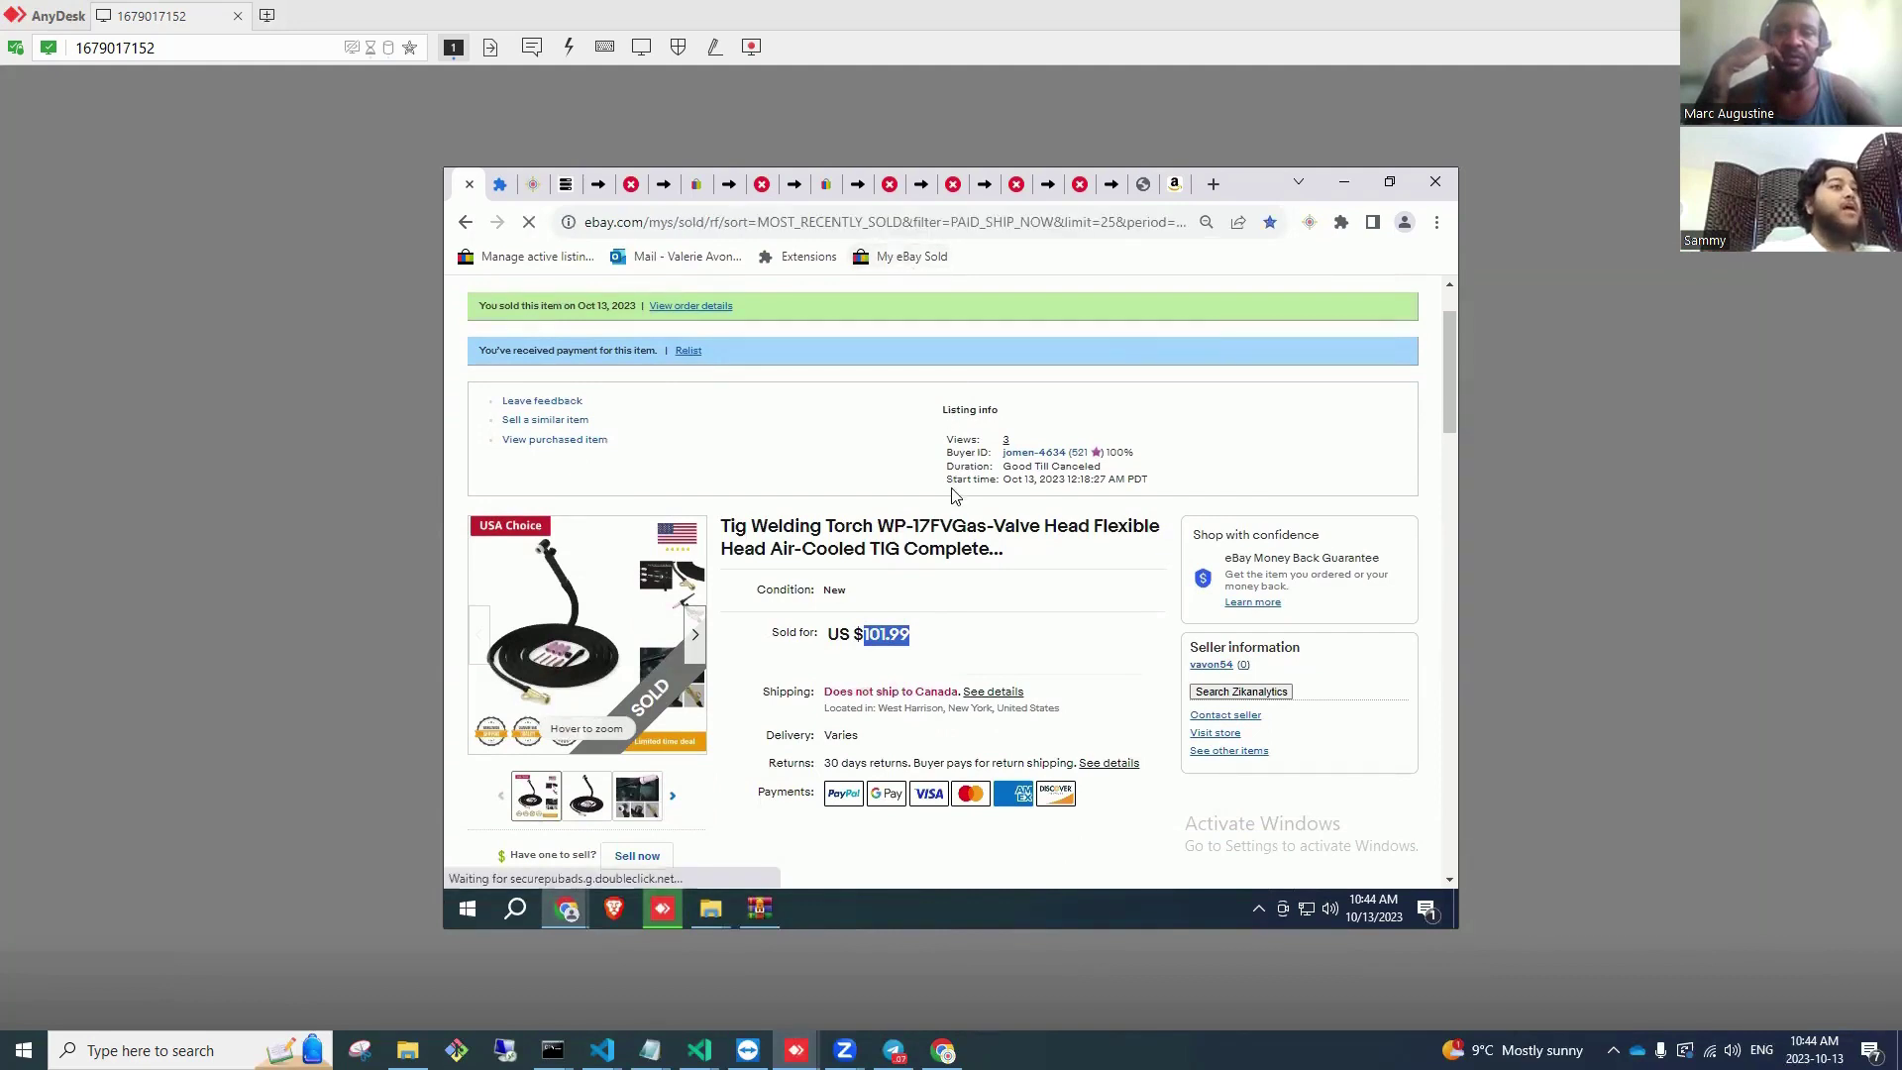
scroll(912, 636, "down", 3)
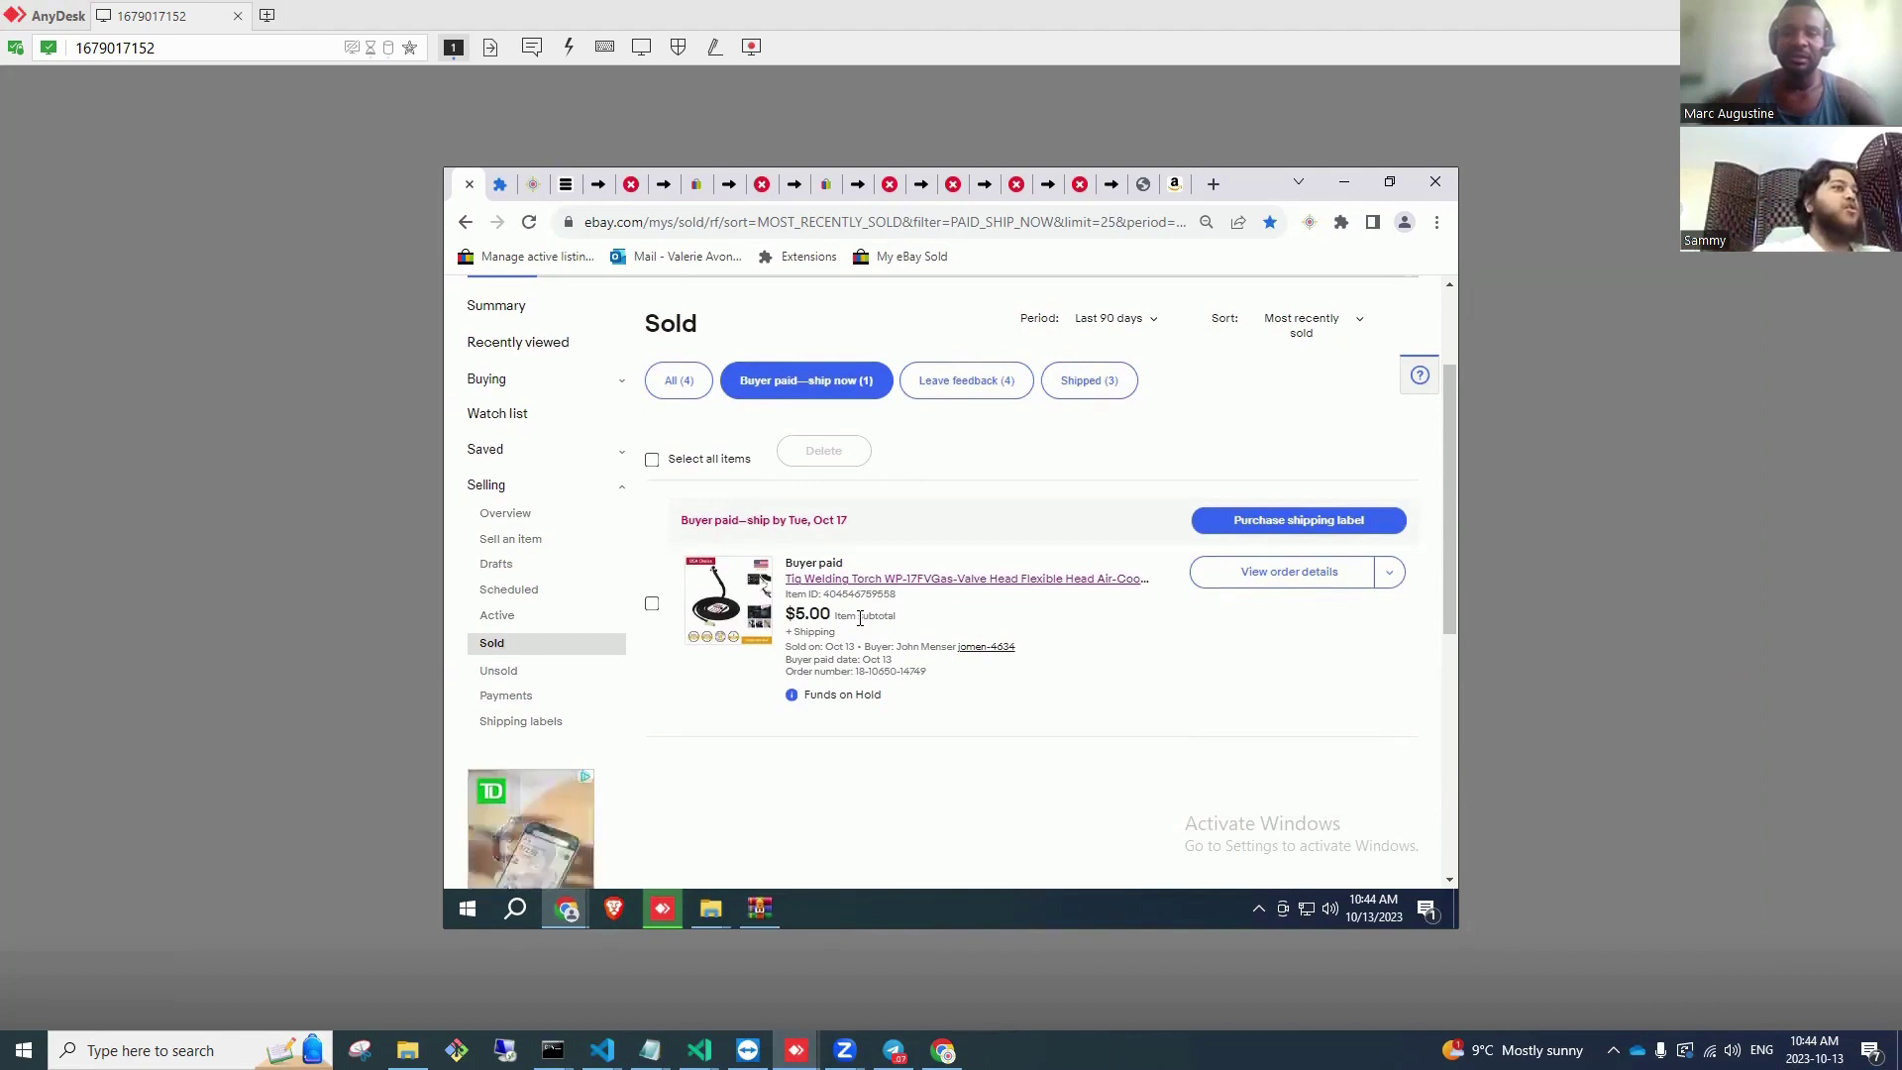
Step: In the Extensions tab, load ecomsniper.io and then the eBay home page
key("ctrl+Tab")
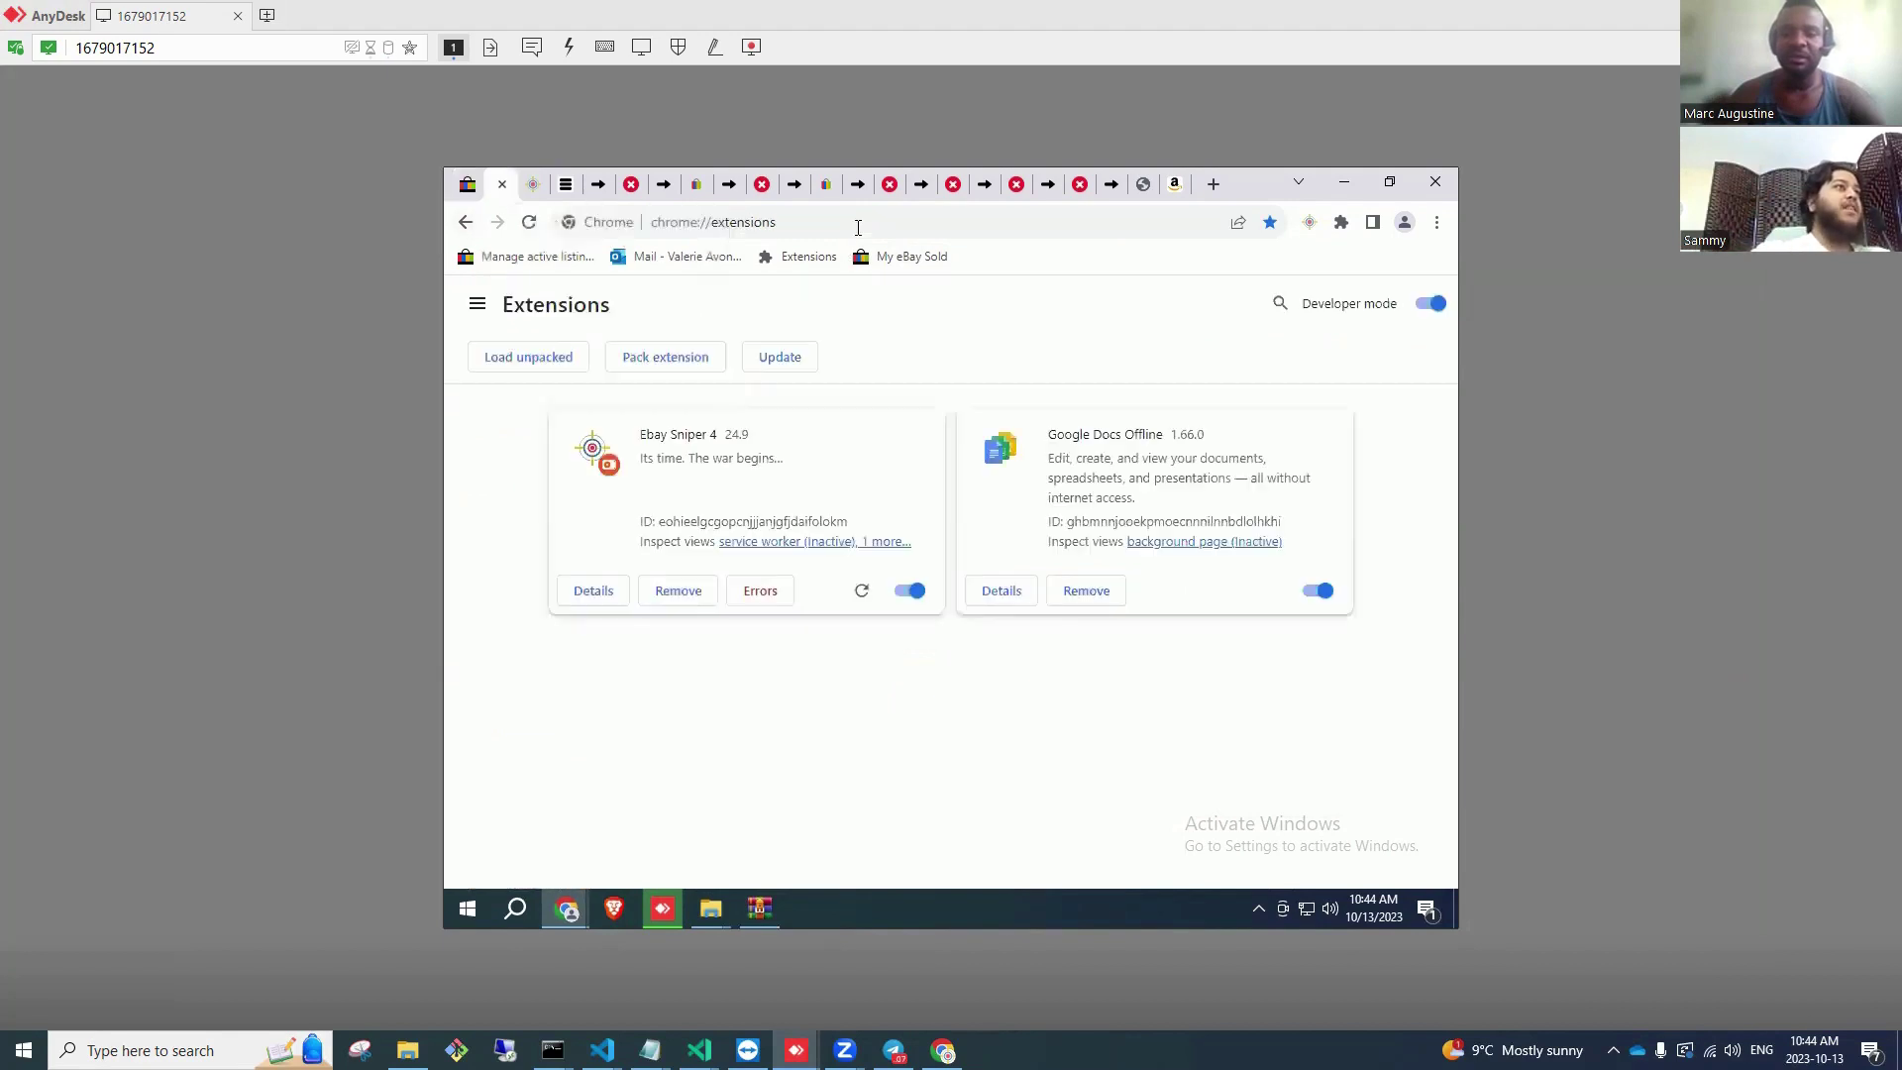
left_click(852, 225)
type("ecomsniper.io")
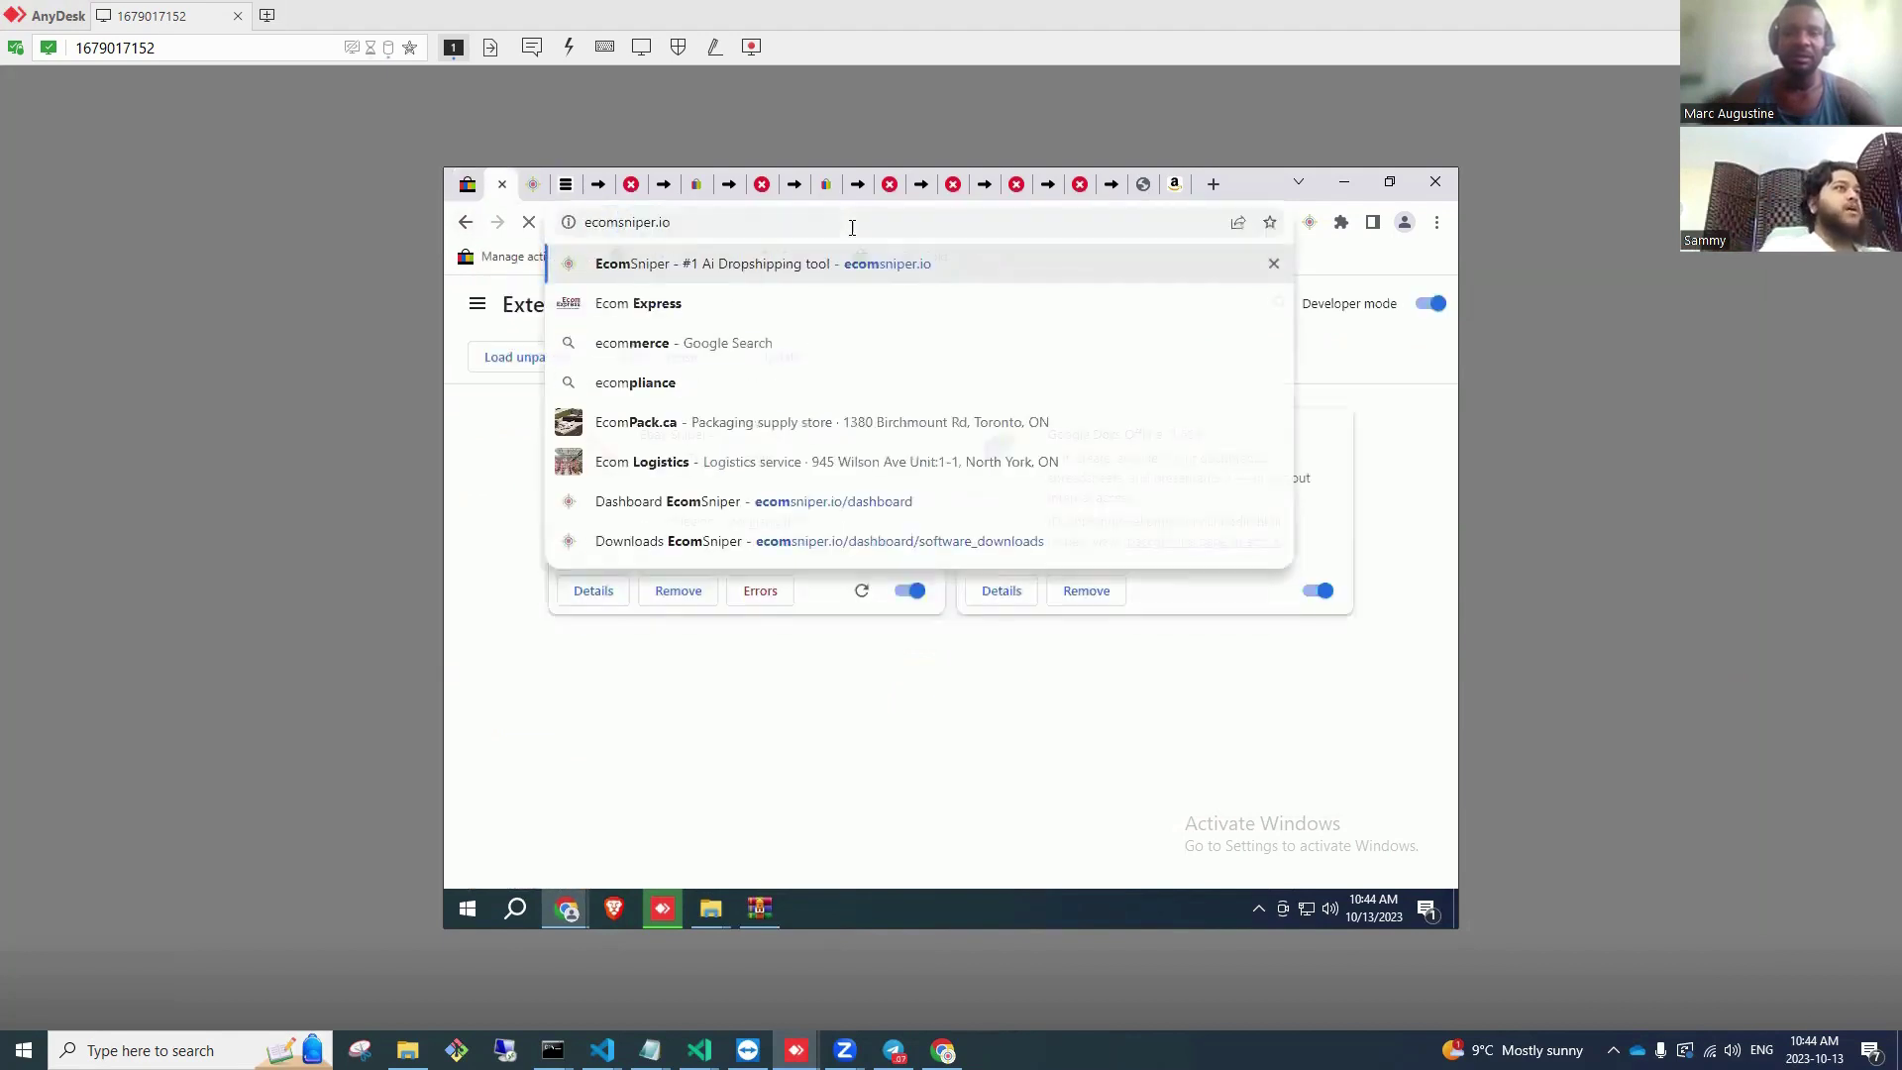
key("Return")
left_click(873, 224)
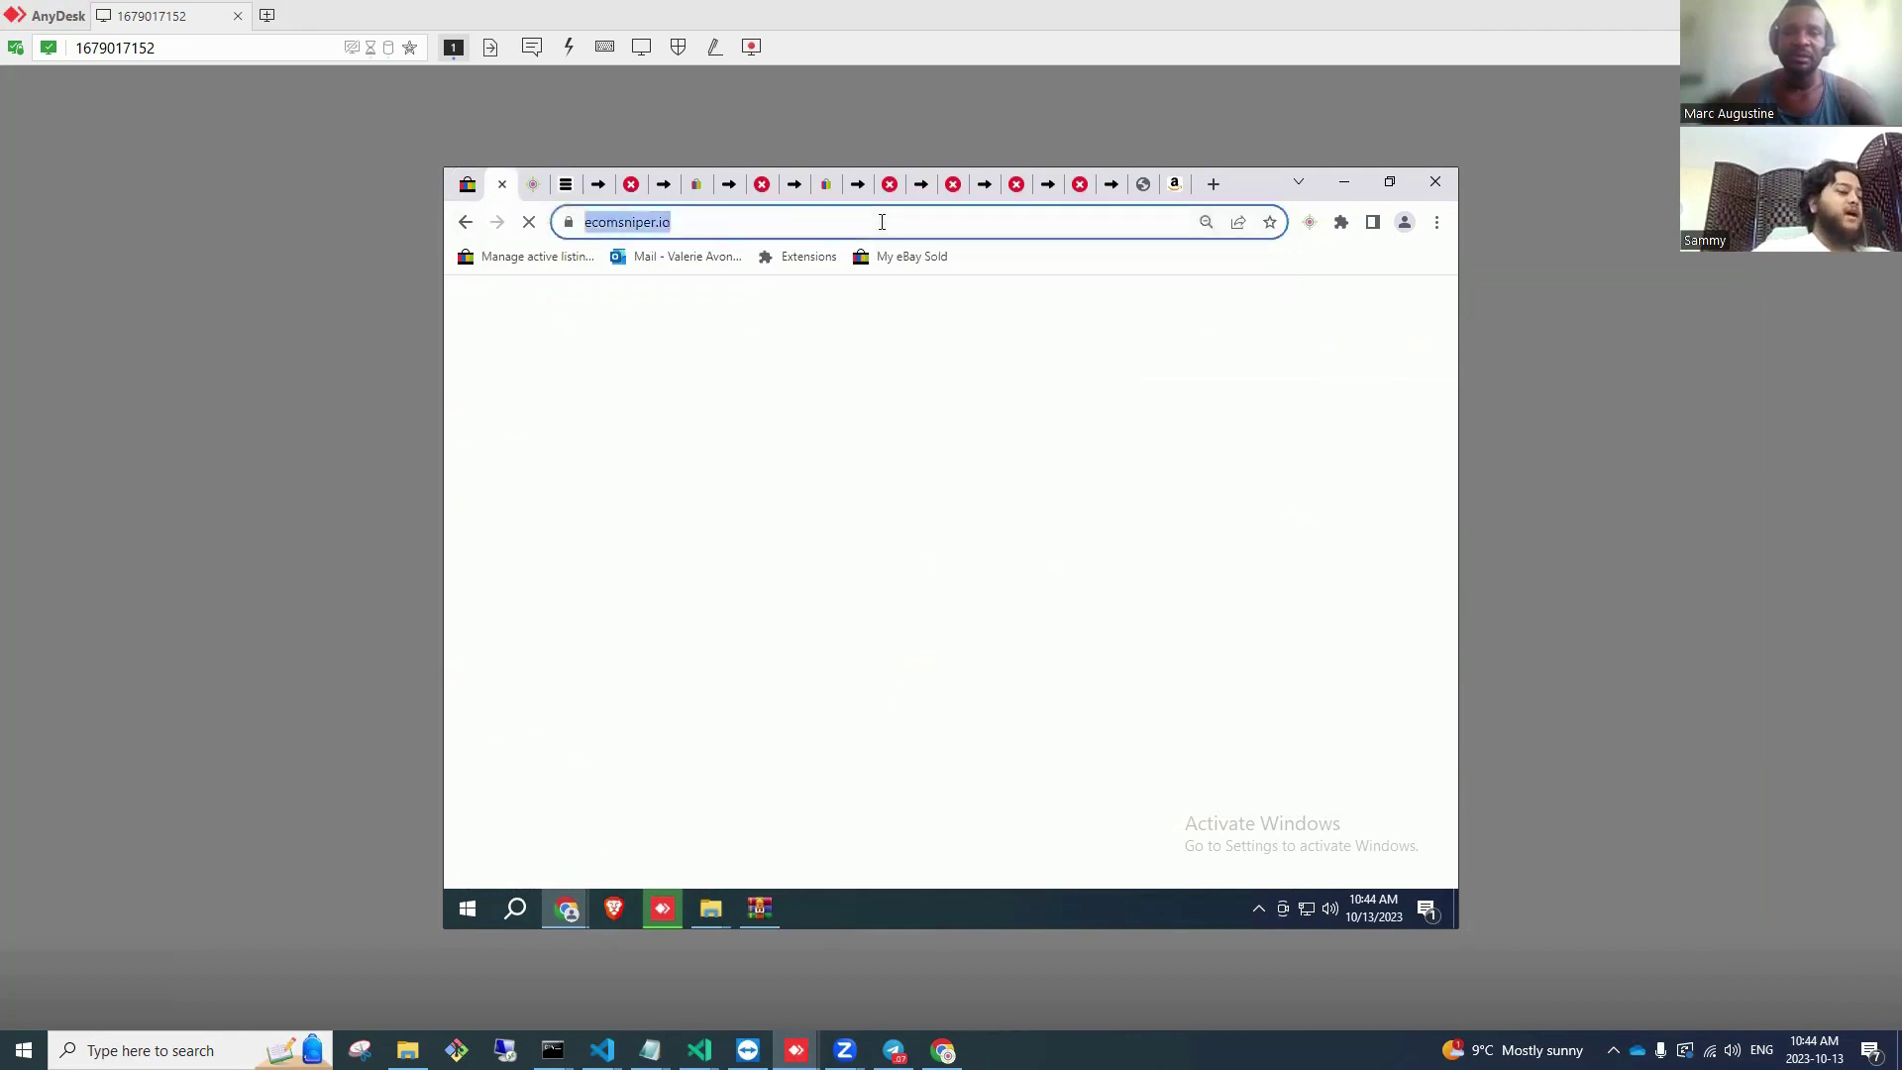
type("ebay")
key("Return")
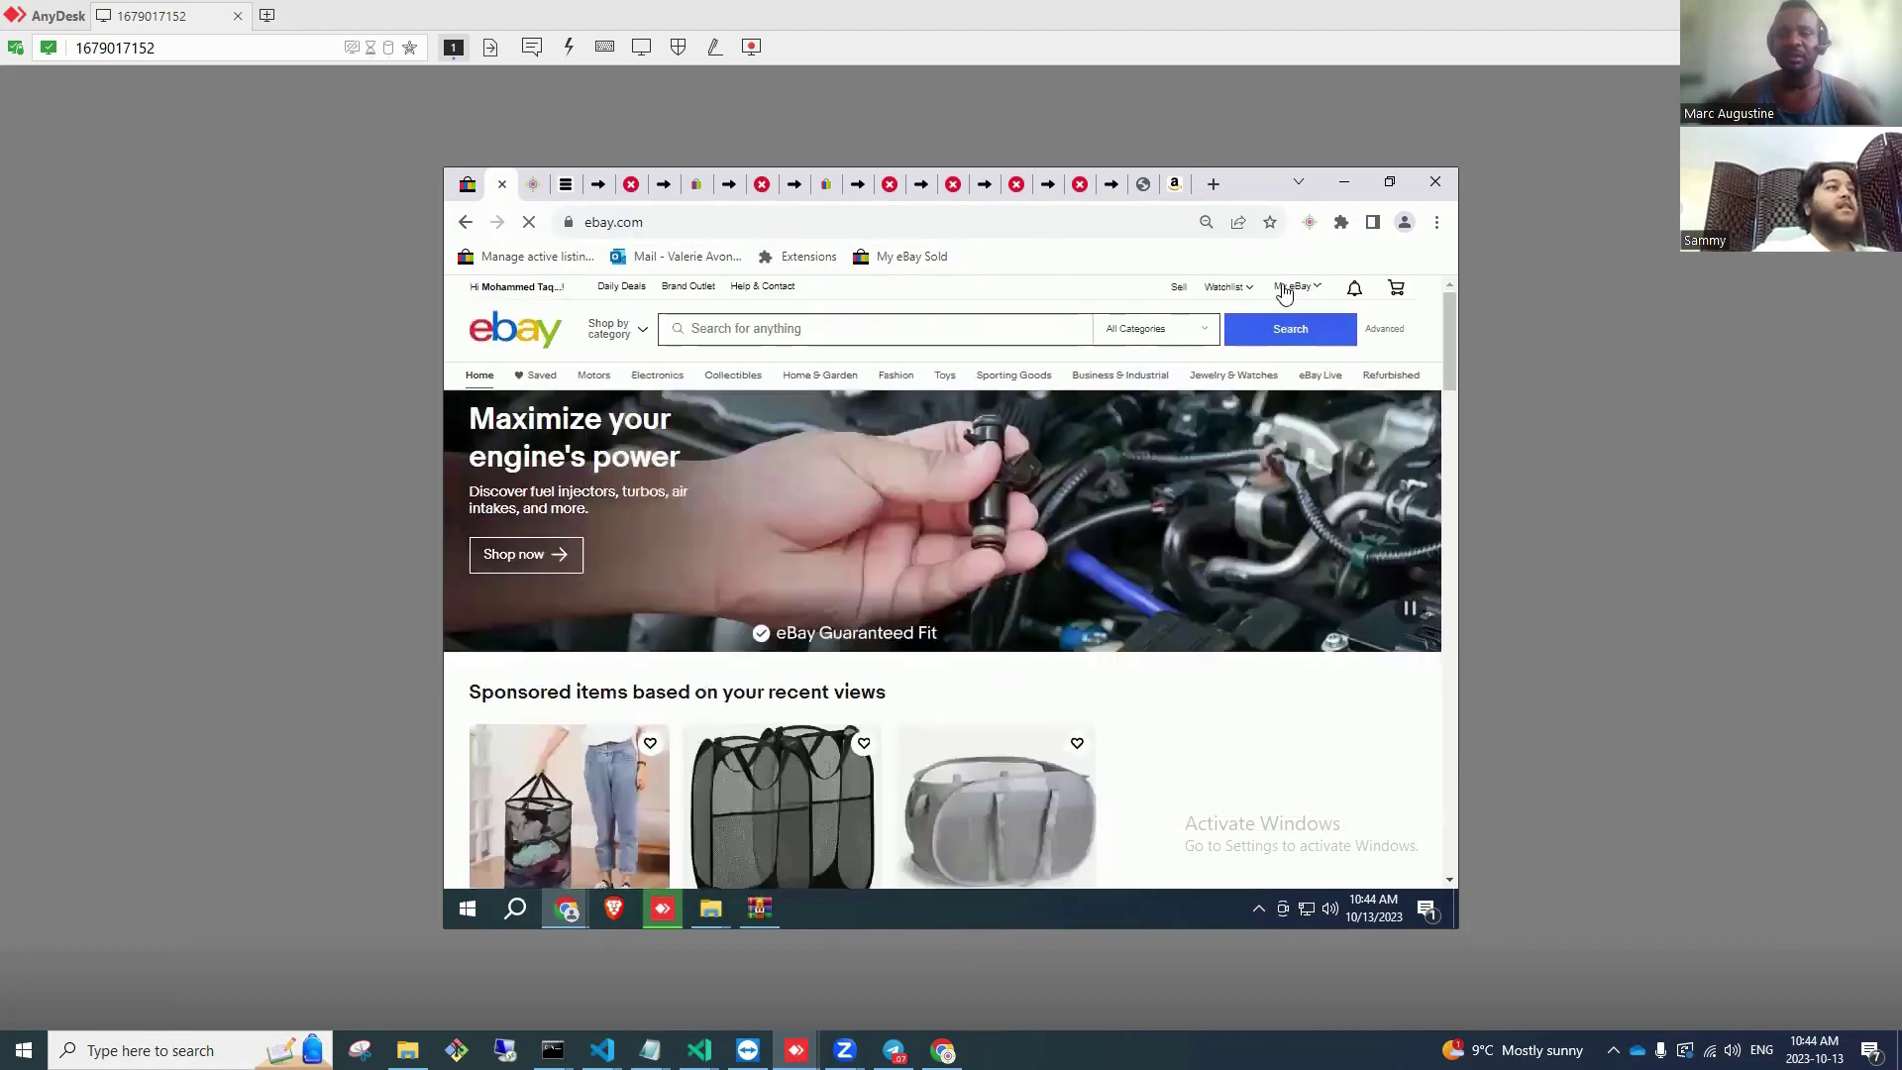
Step: Start a new coupon from the Seller Hub Marketing page, dismissing the Social announcement
mouse_move(1297, 289)
left_click(1305, 399)
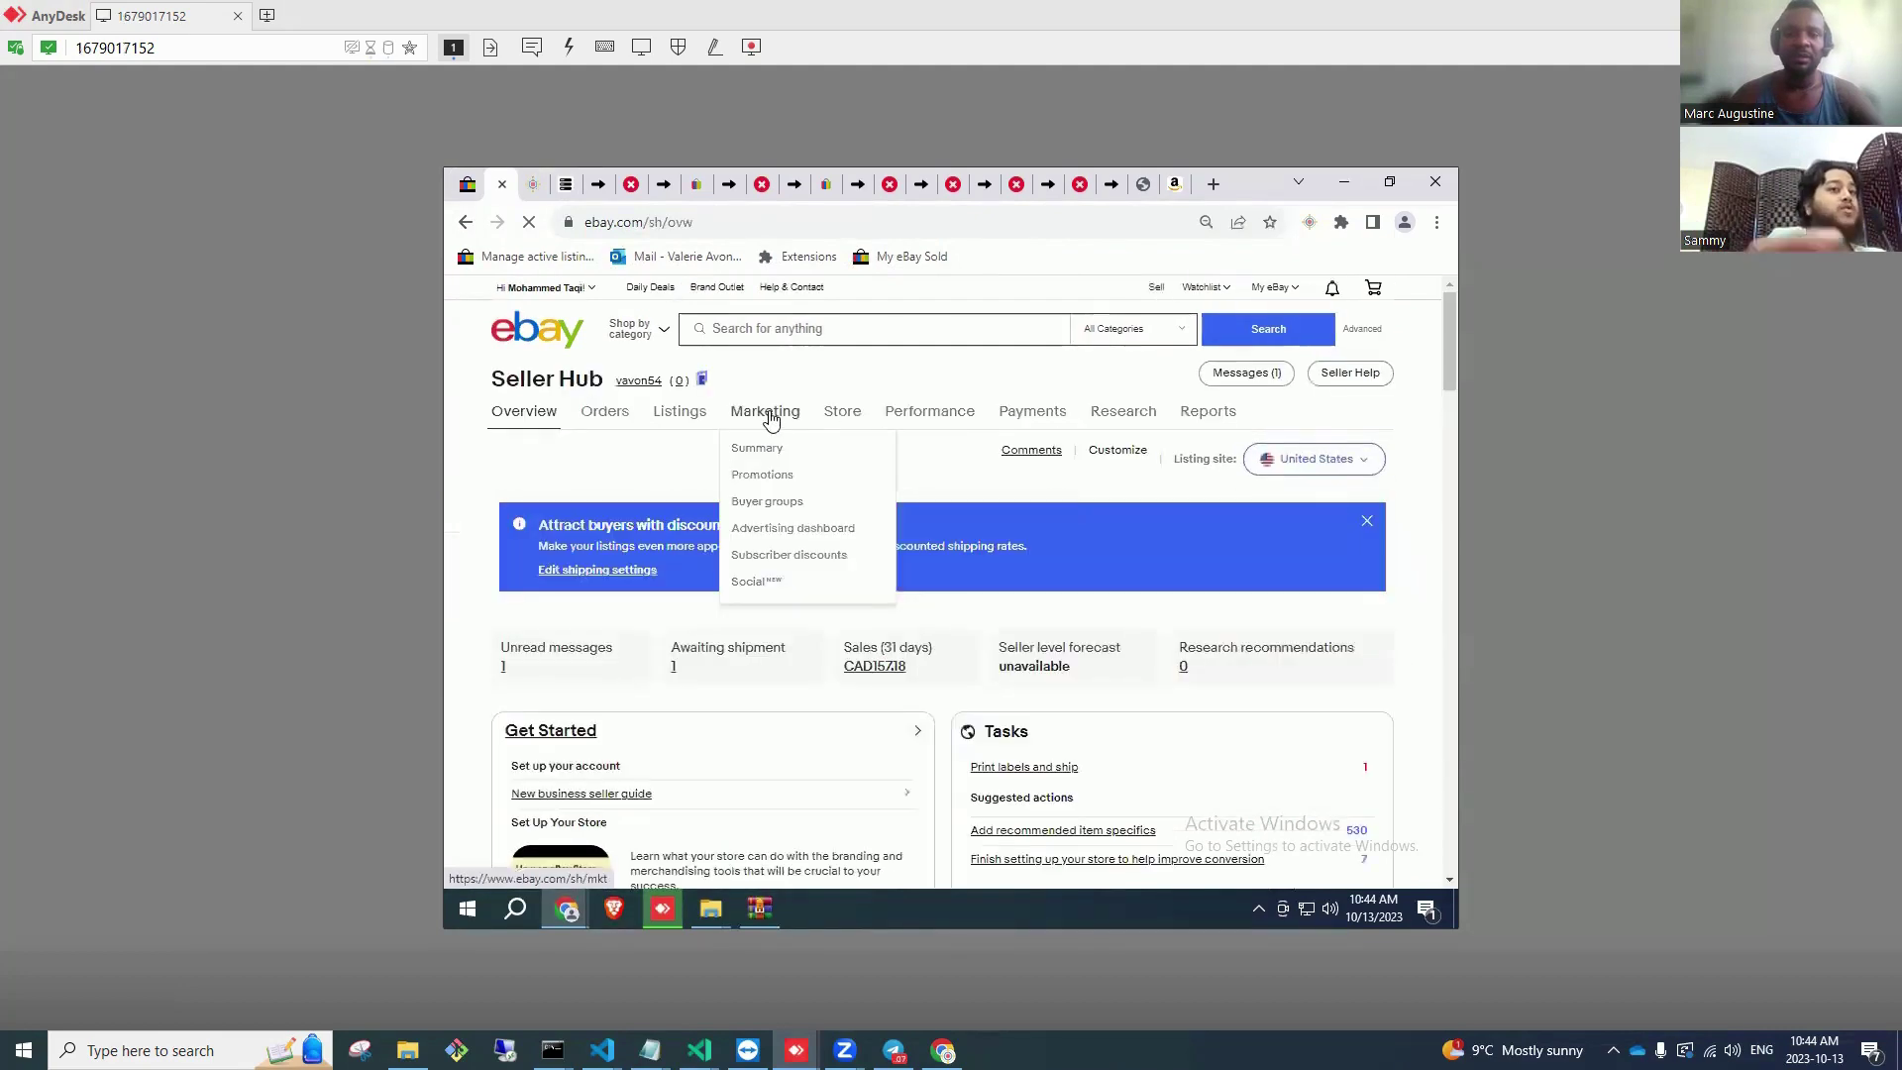
left_click(769, 417)
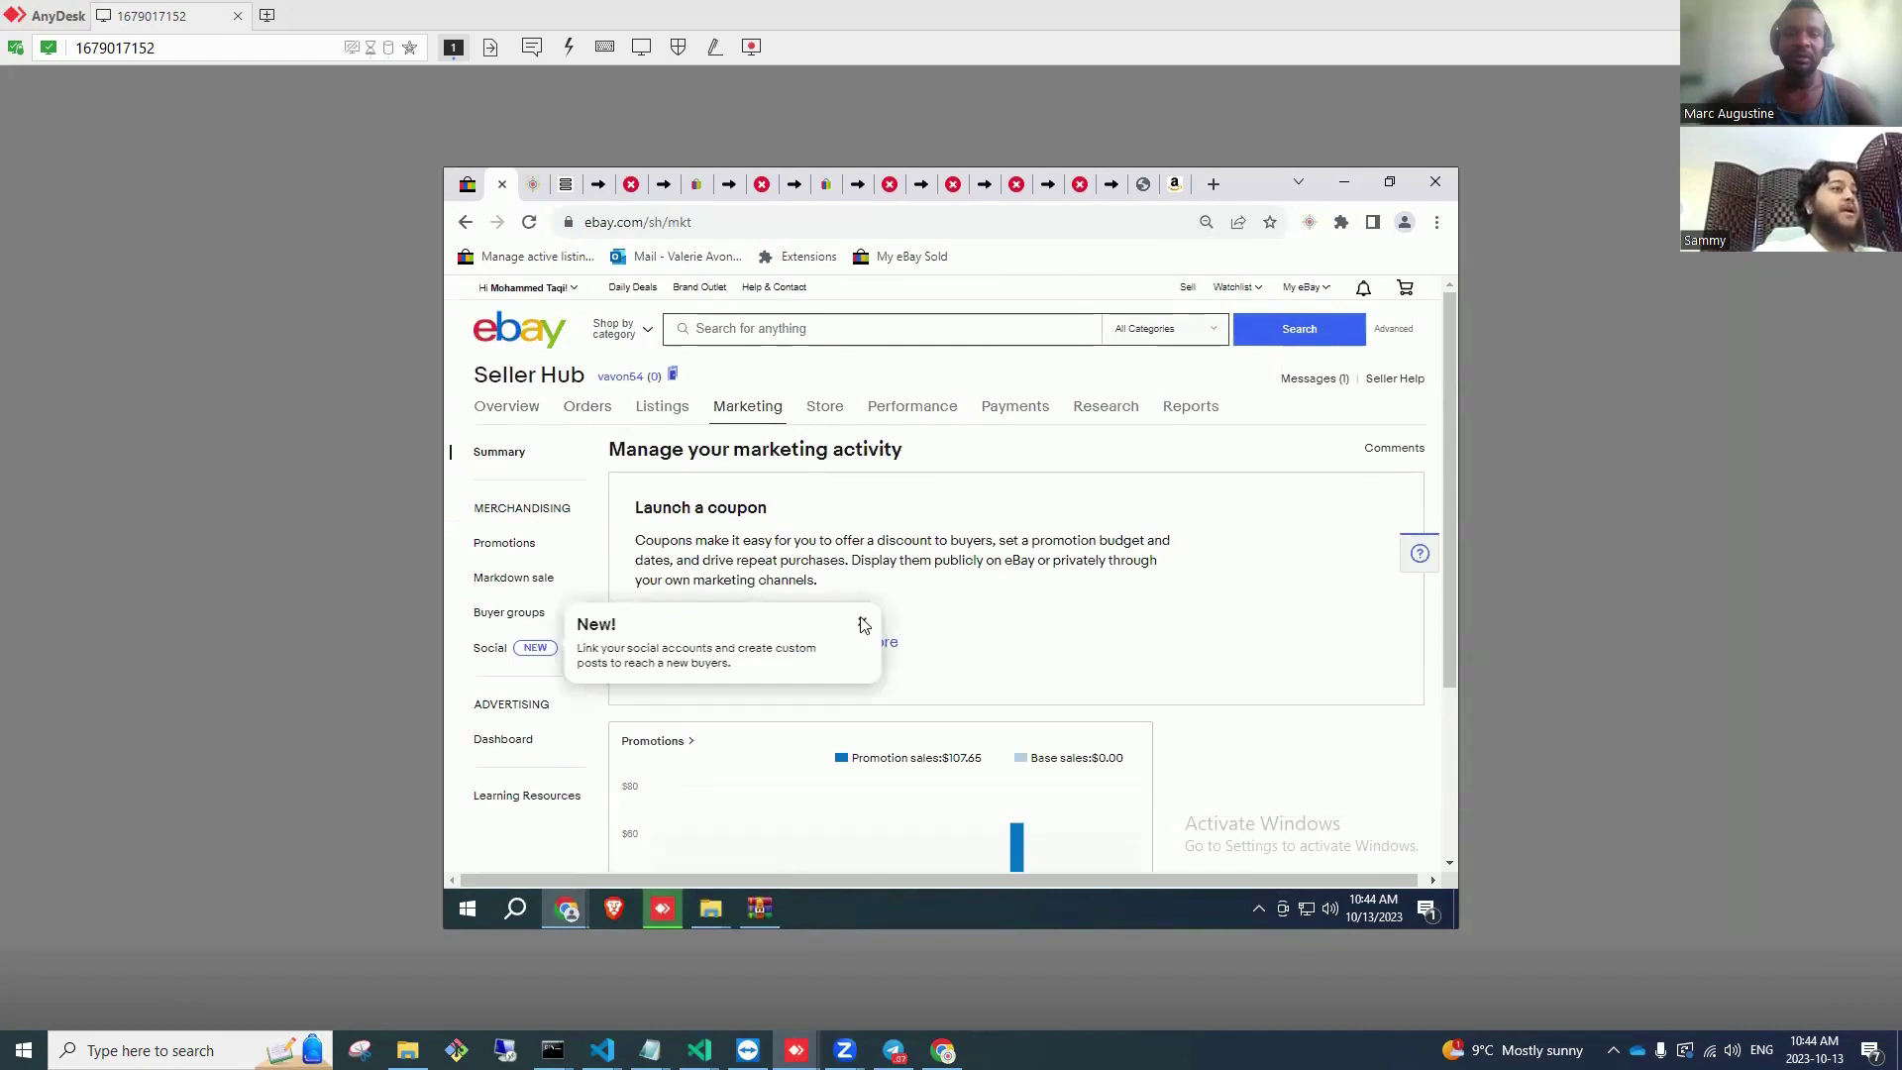
left_click(861, 622)
left_click(750, 644)
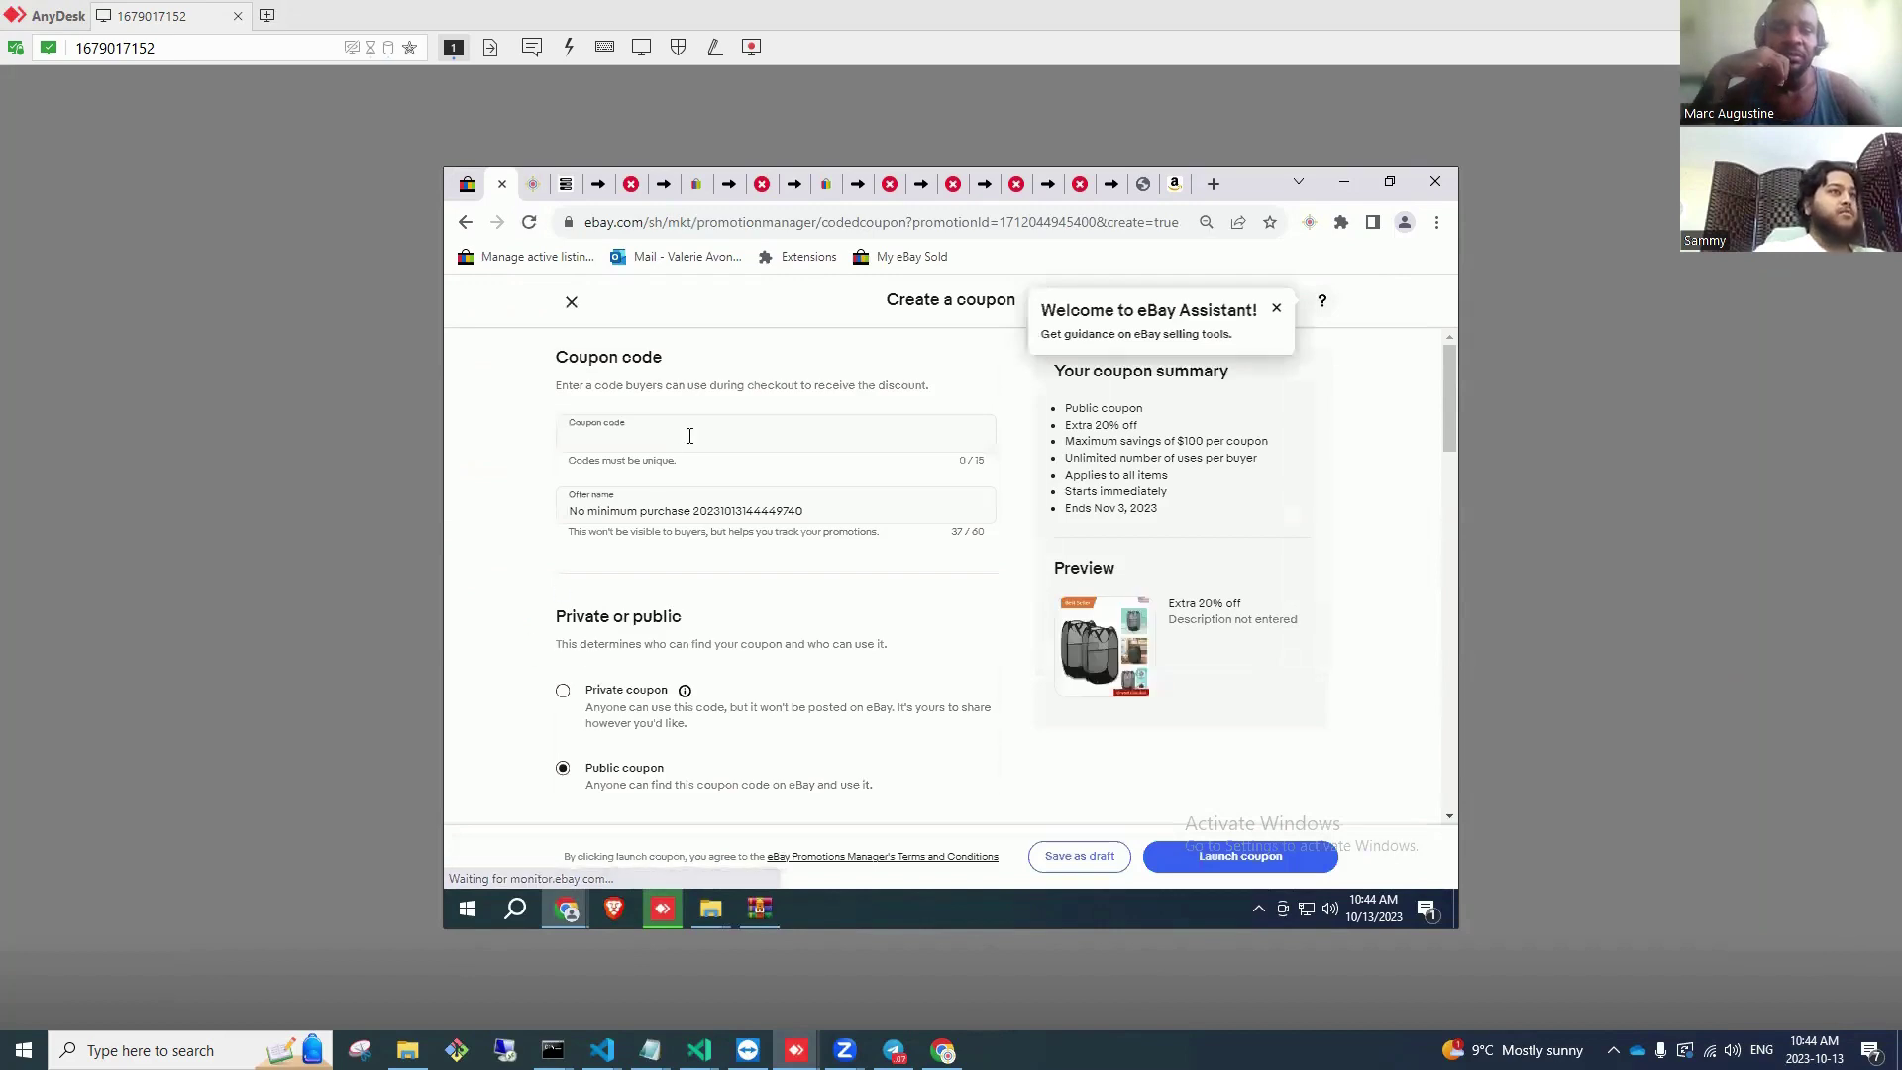
Step: Look up the Tig Welding Torch order details from the sold items list
left_click(690, 436)
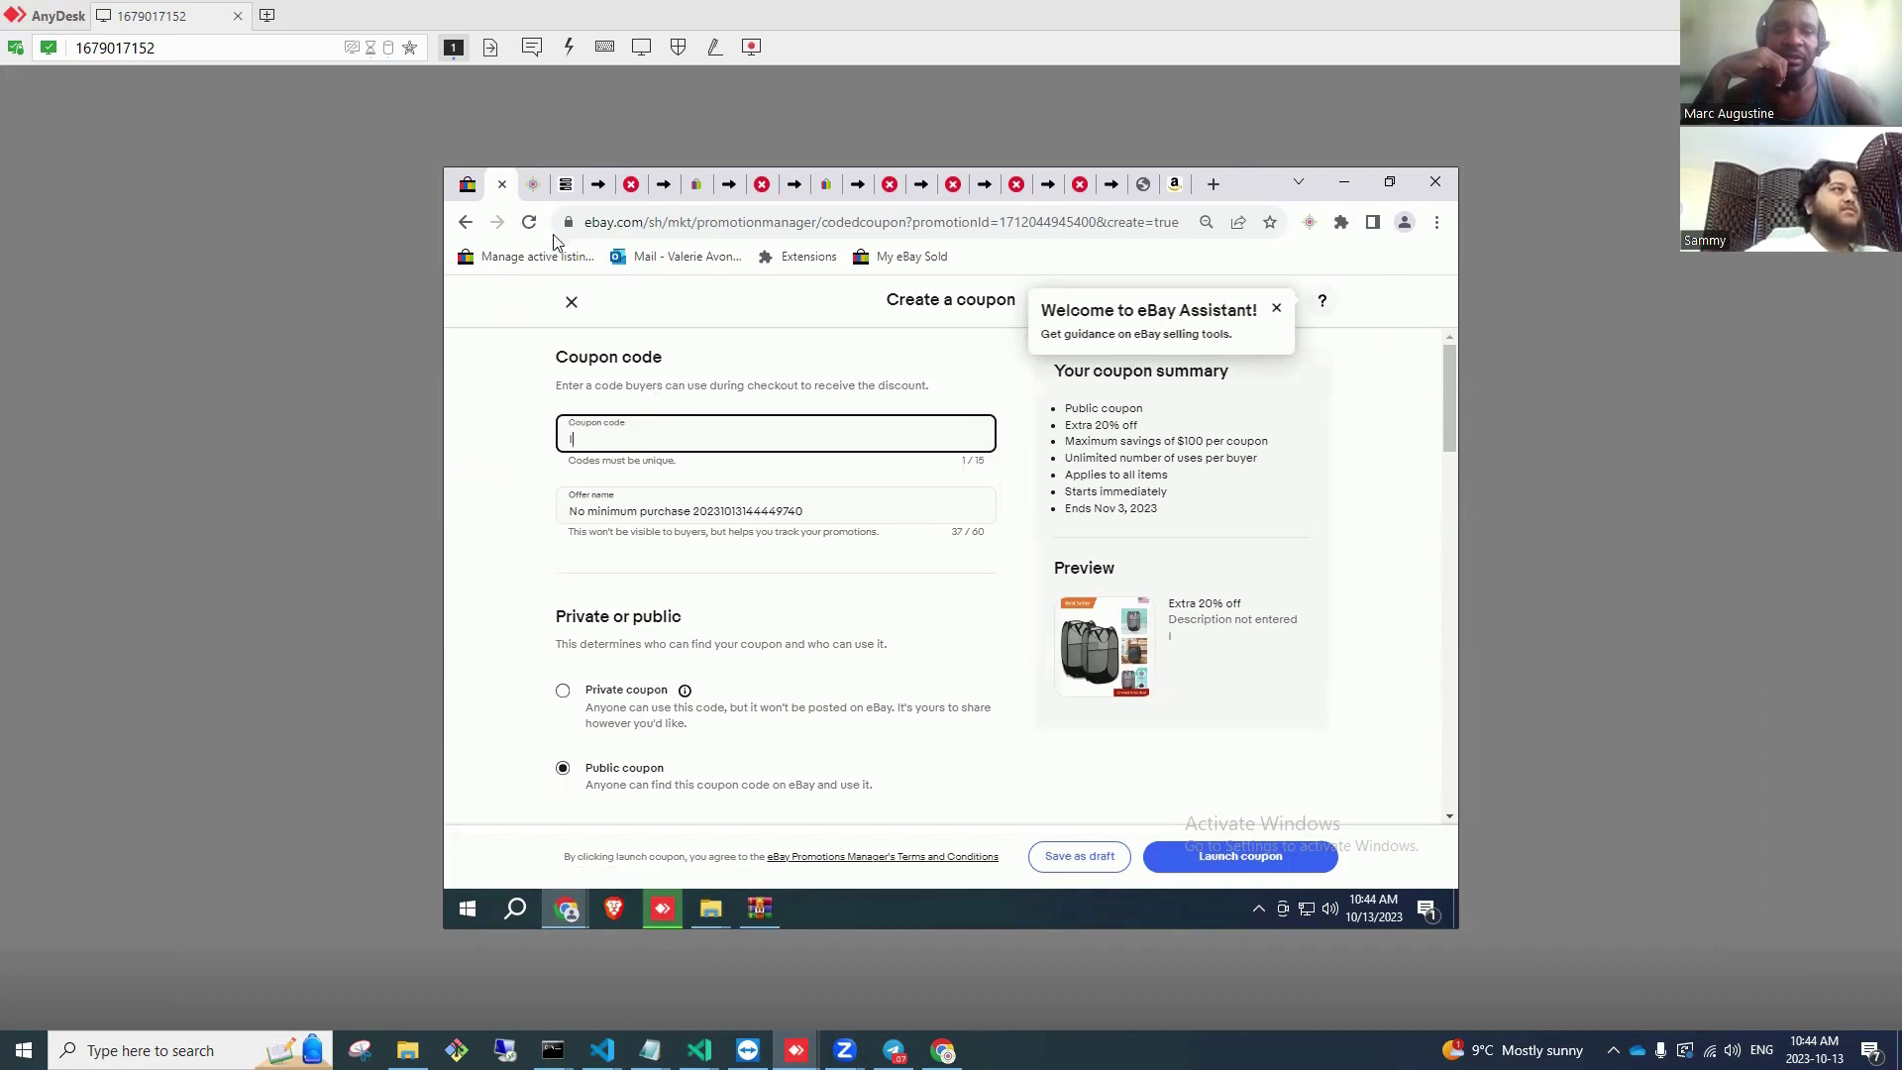
left_click(467, 186)
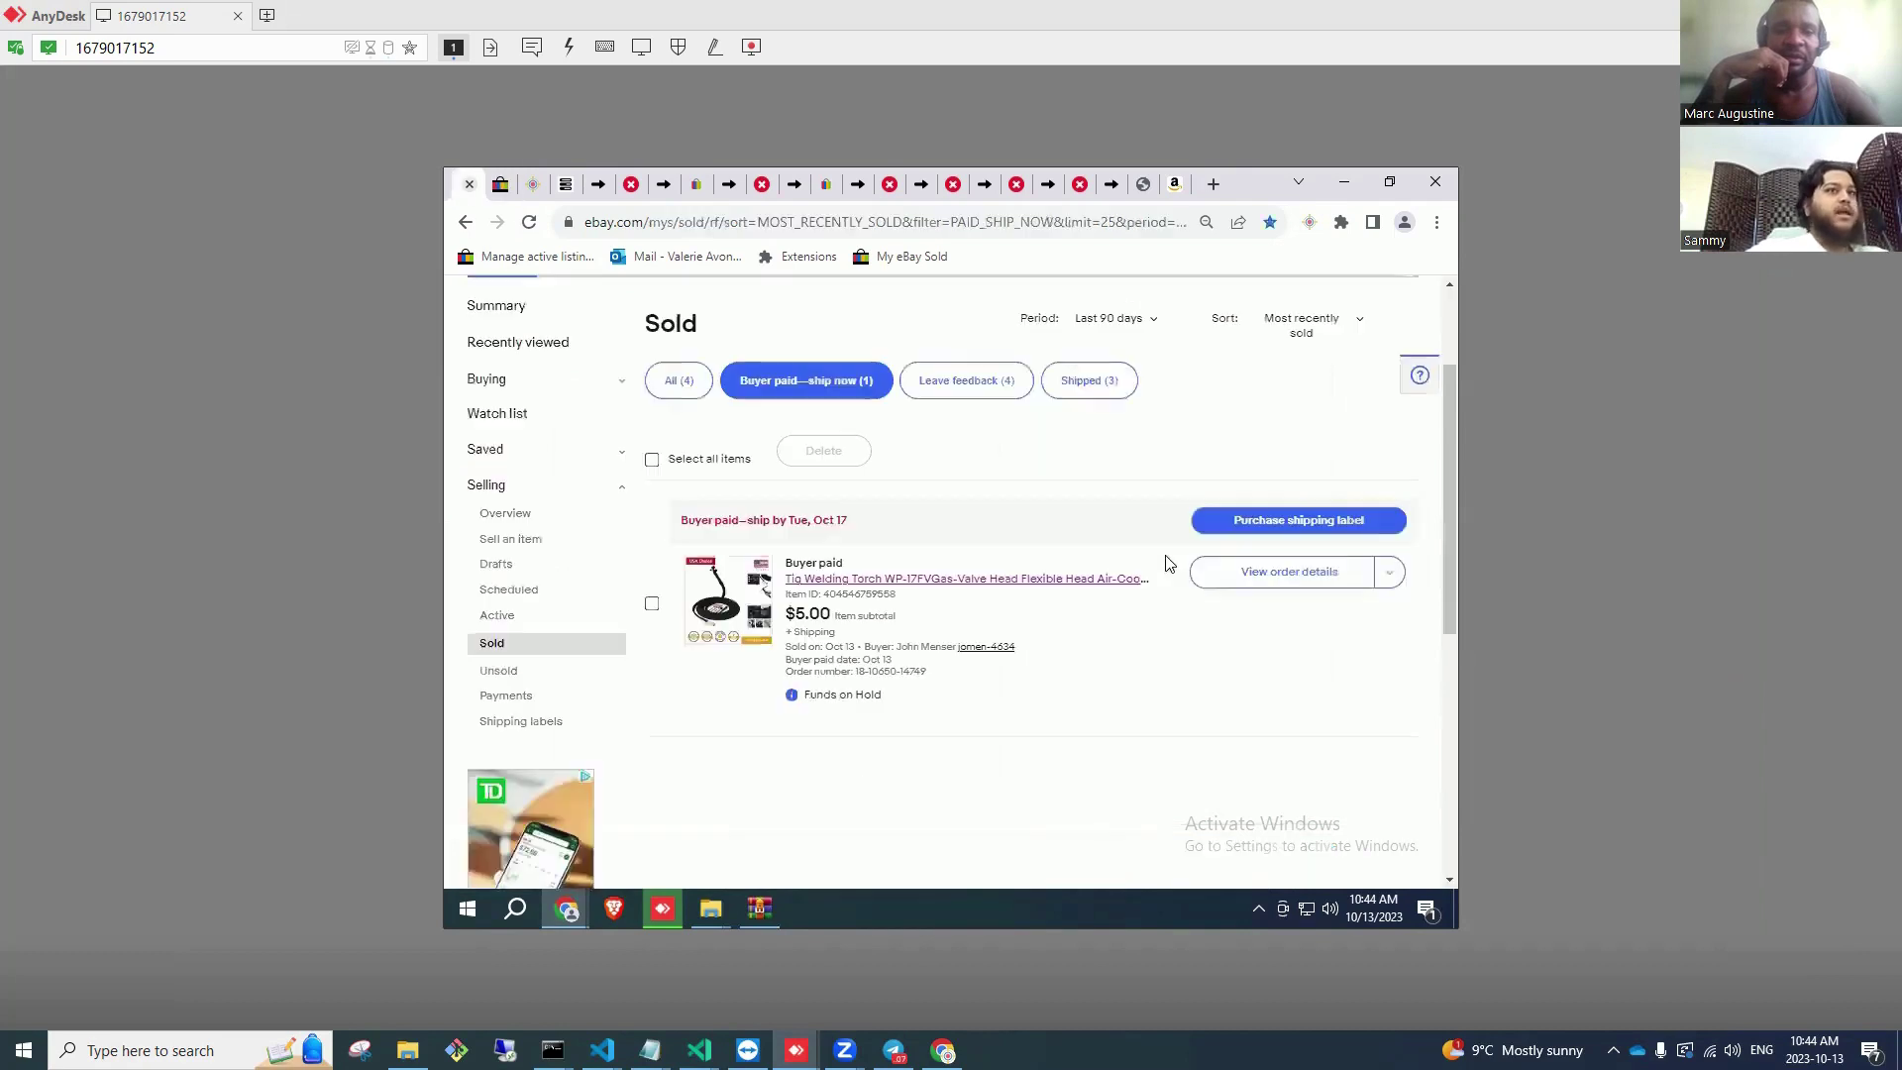
left_click(1224, 582)
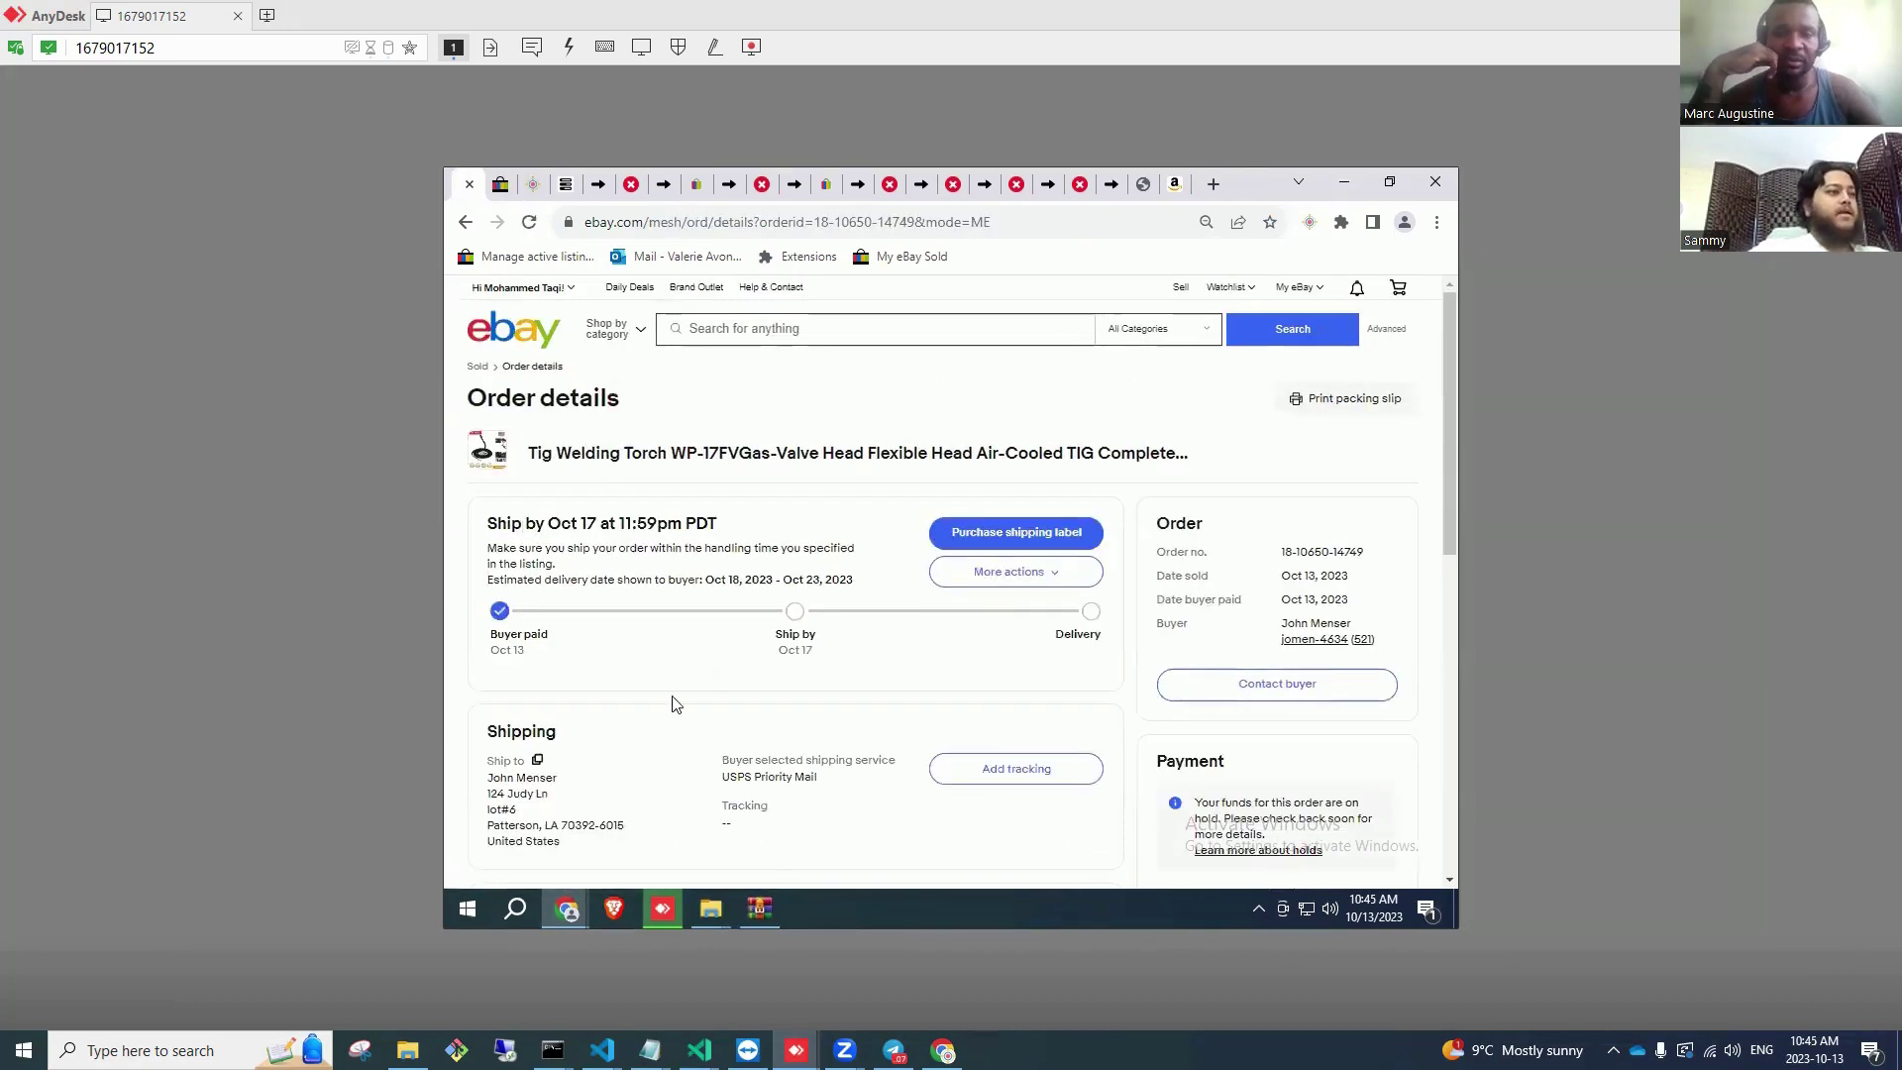
left_click(503, 186)
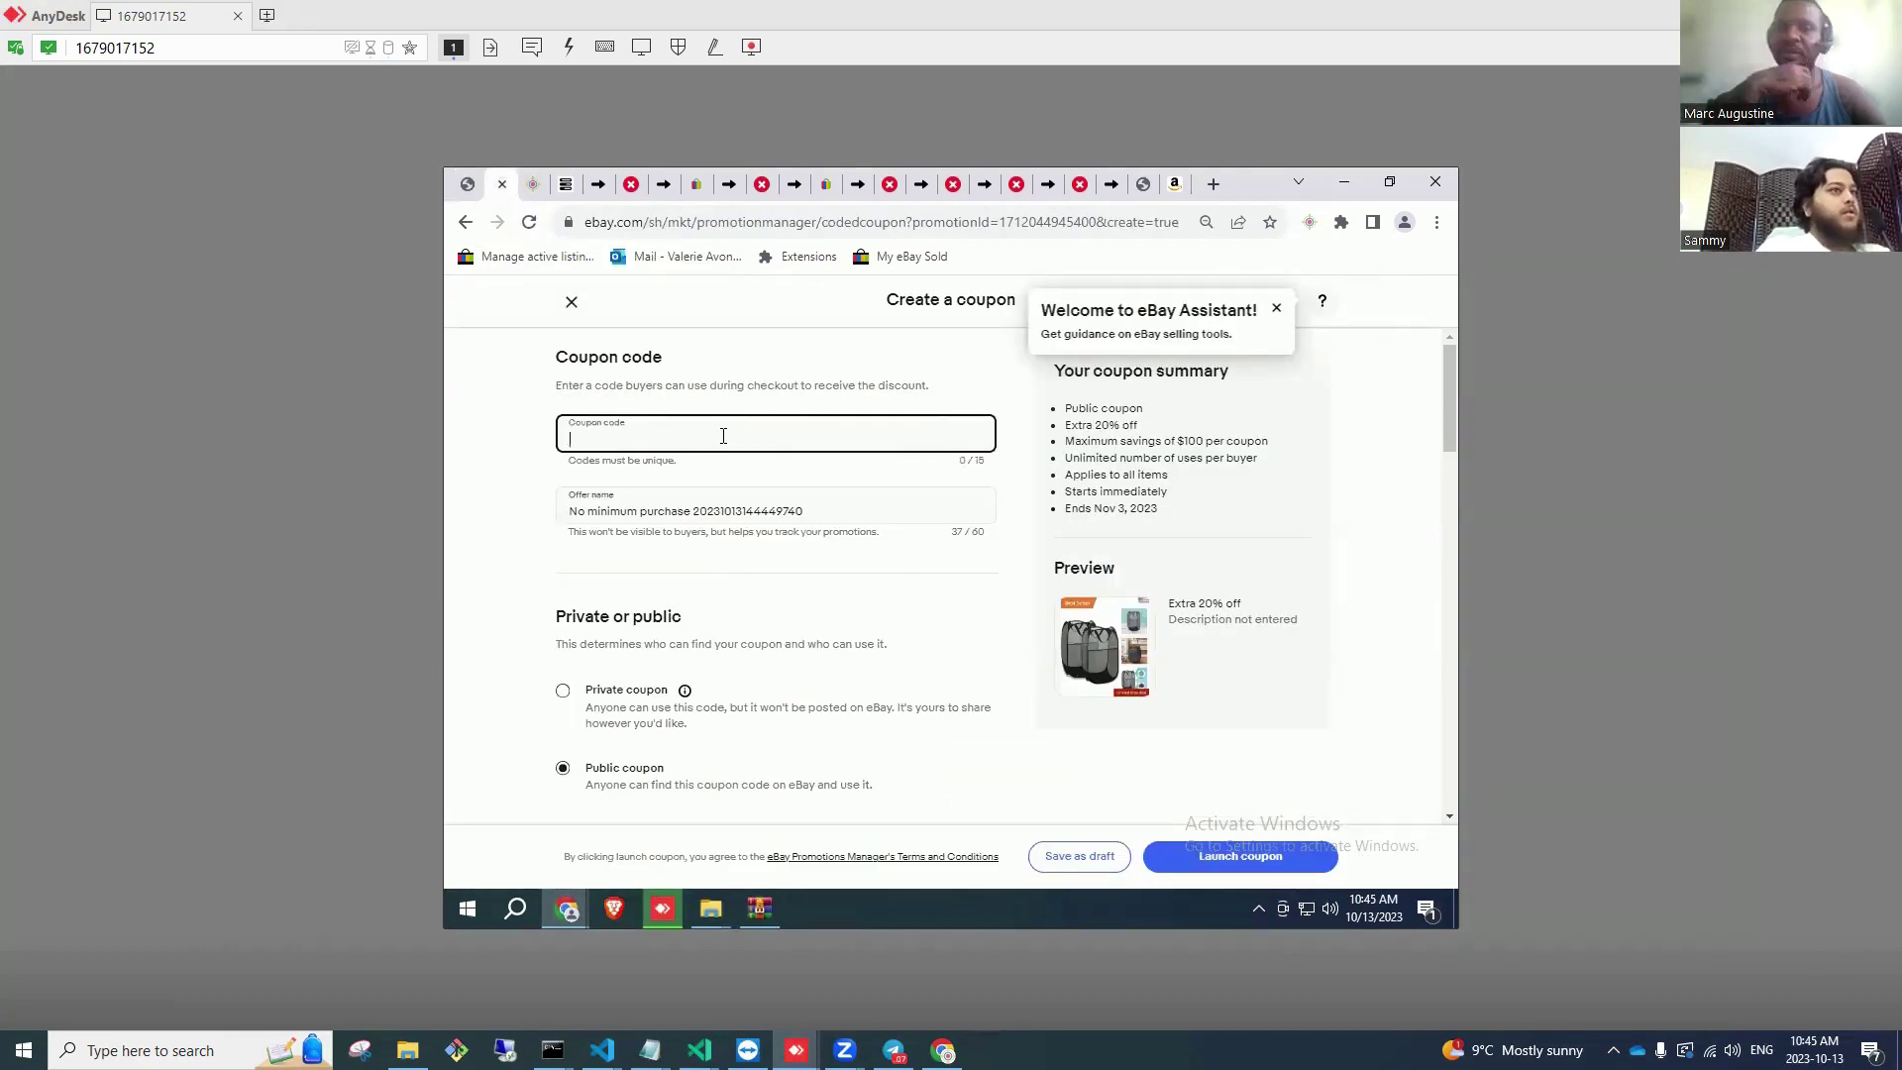
Step: Enter the SORRY coupon code and change Extra % off from 20 to 15
type("SORRYJOHN")
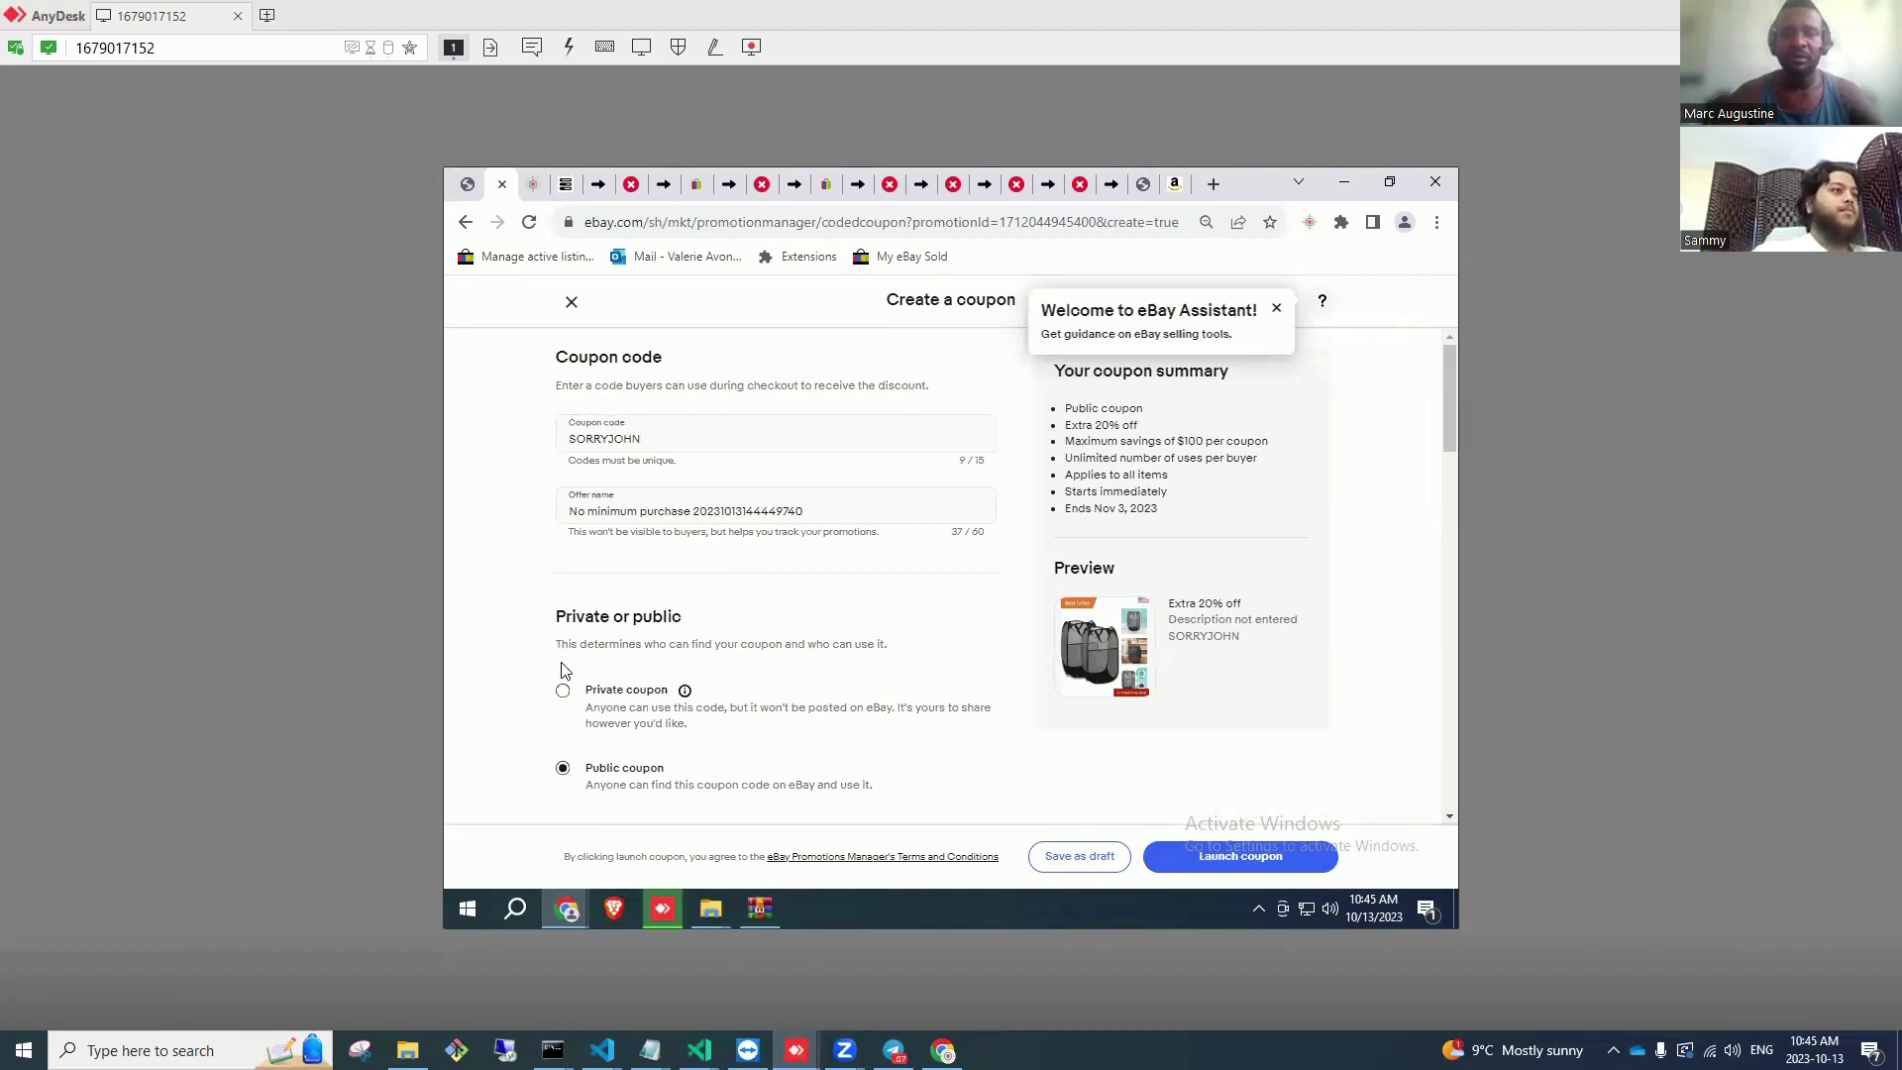
scroll(510, 682, "down", 2)
scroll(627, 671, "down", 2)
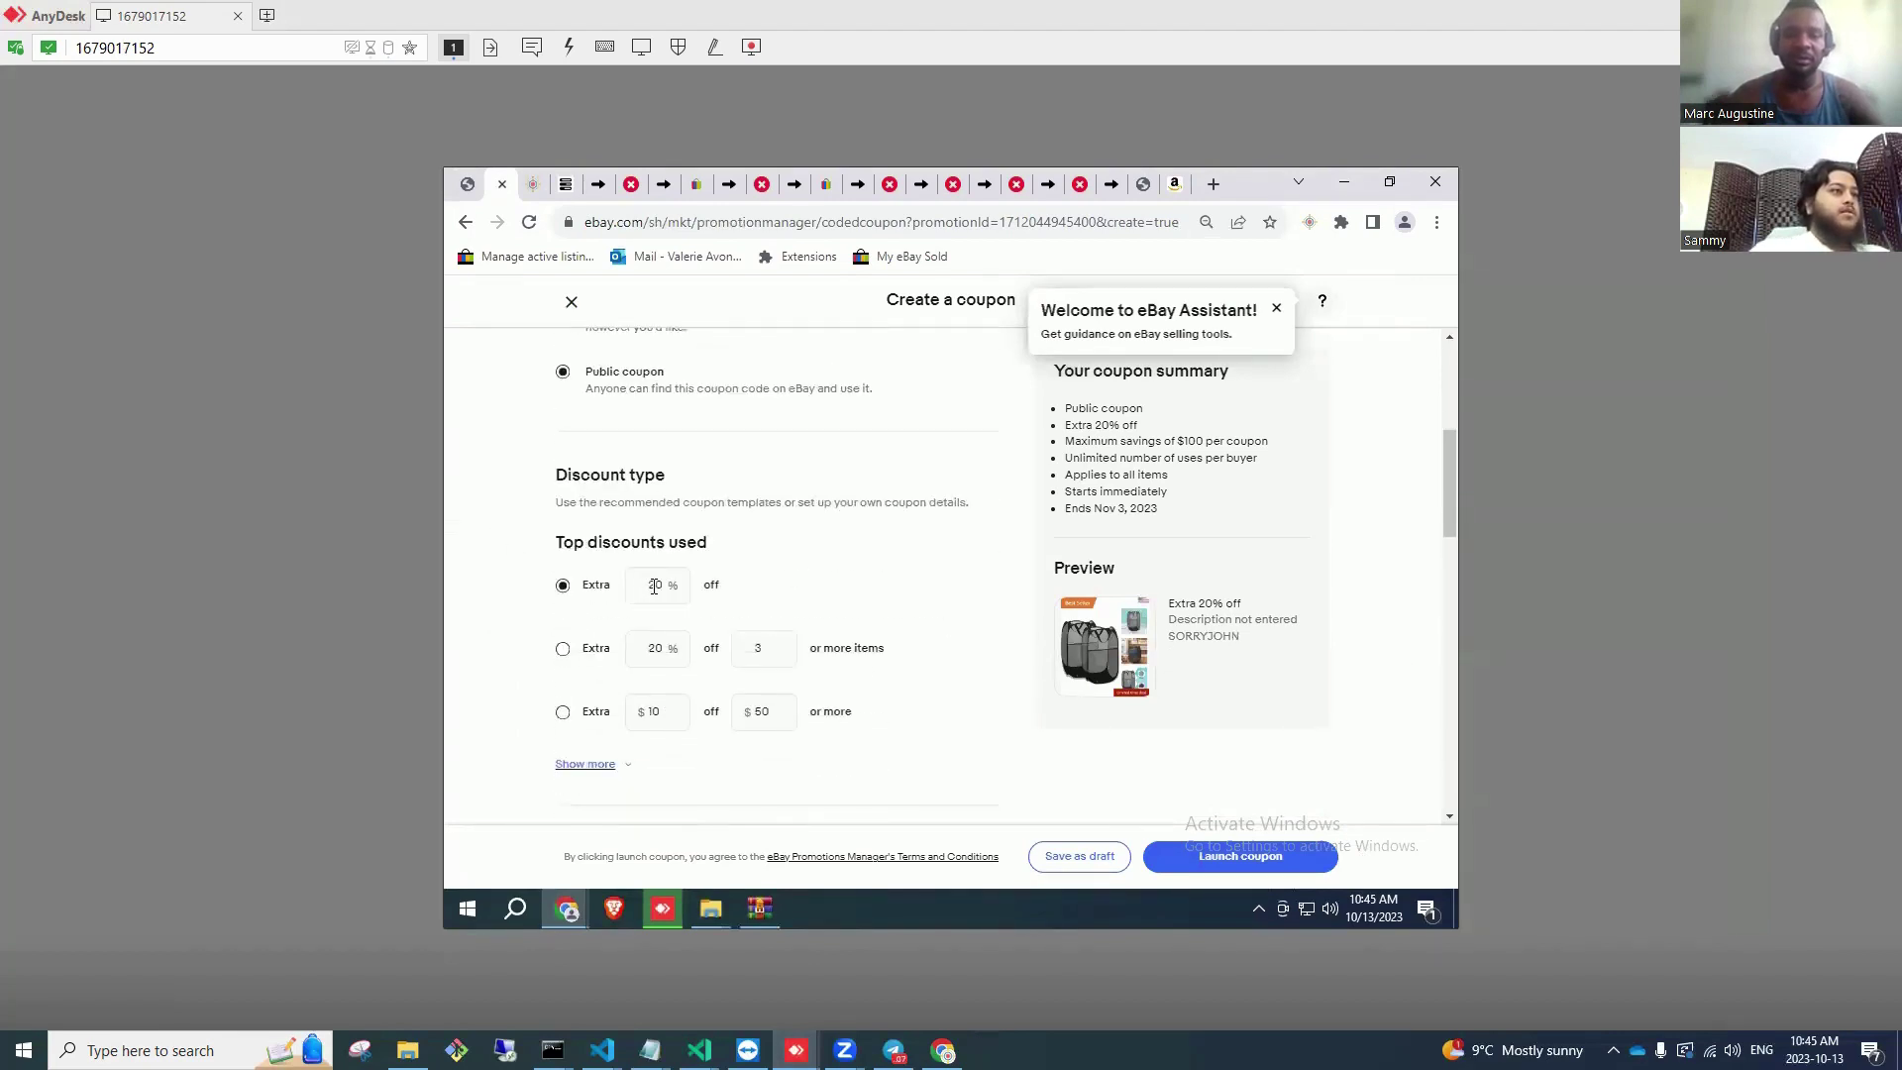
double_click(653, 585)
type("15")
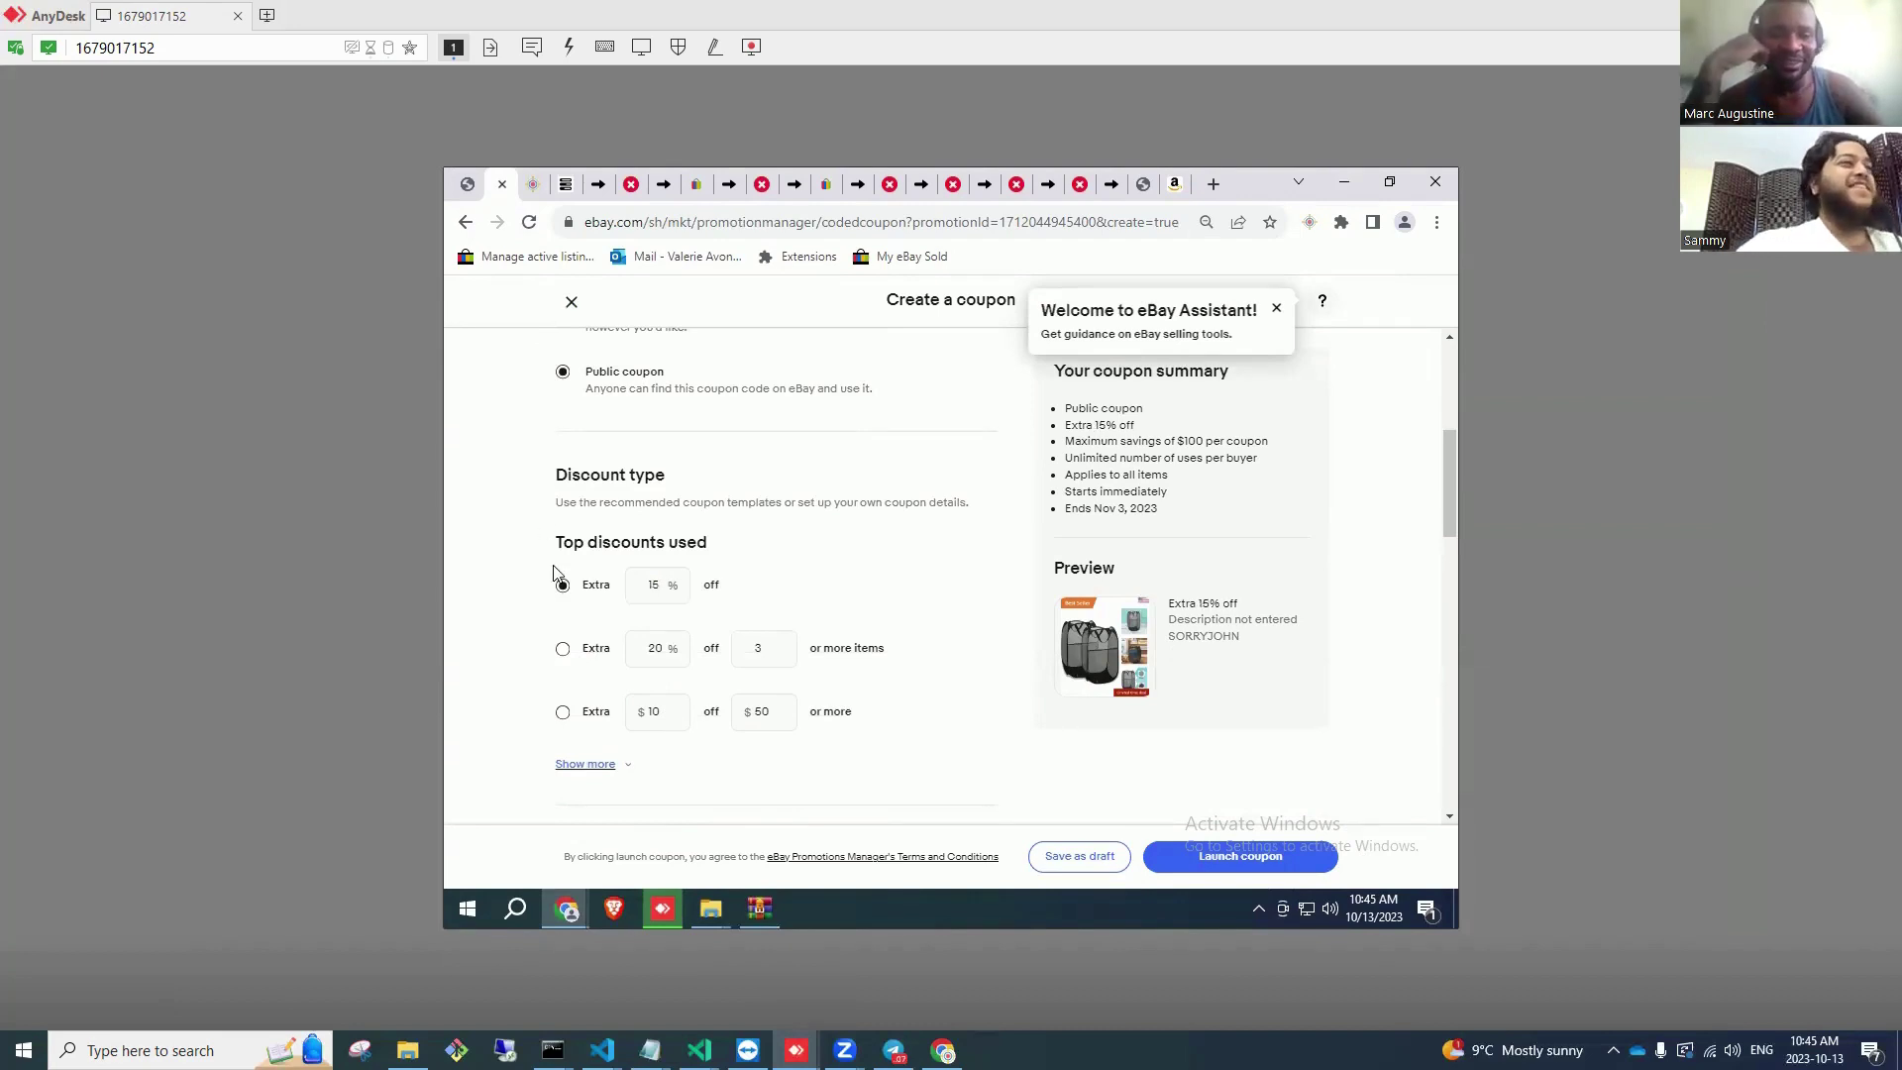
scroll(837, 637, "up", 4)
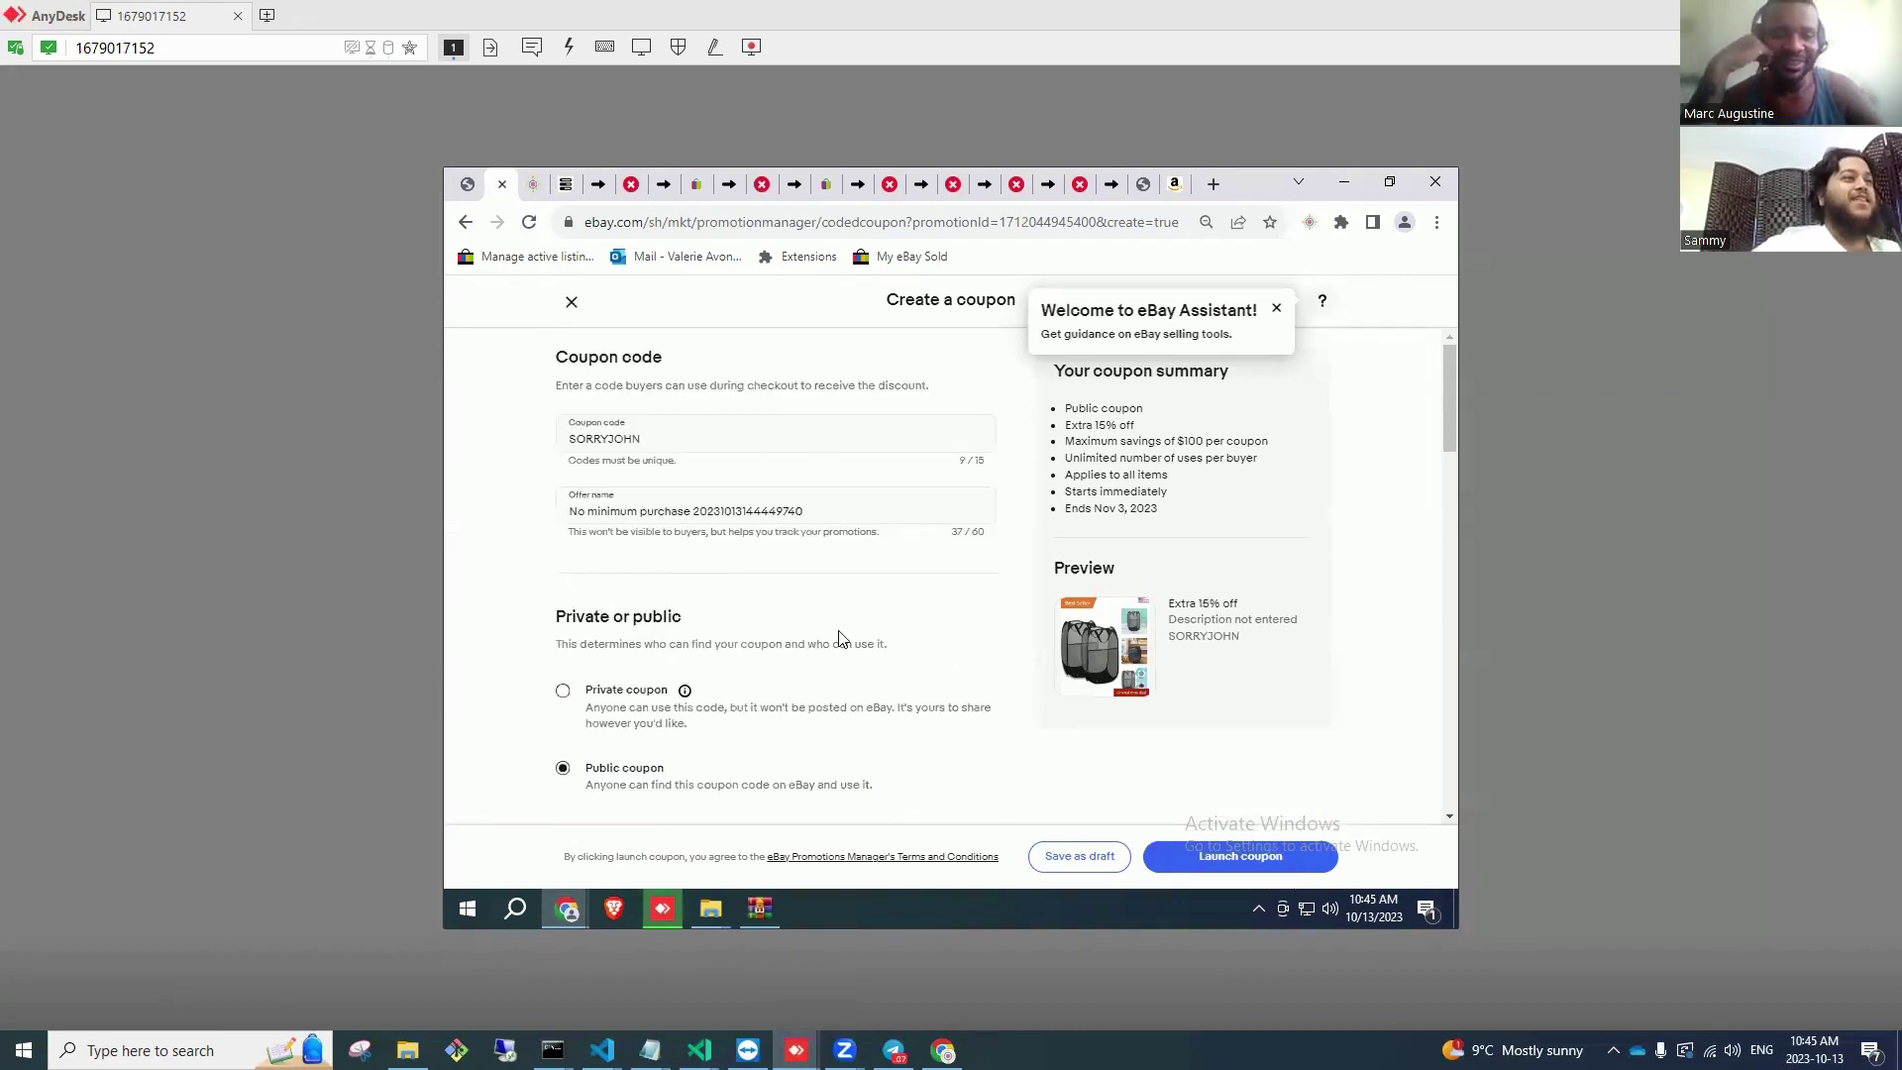
scroll(837, 637, "down", 9)
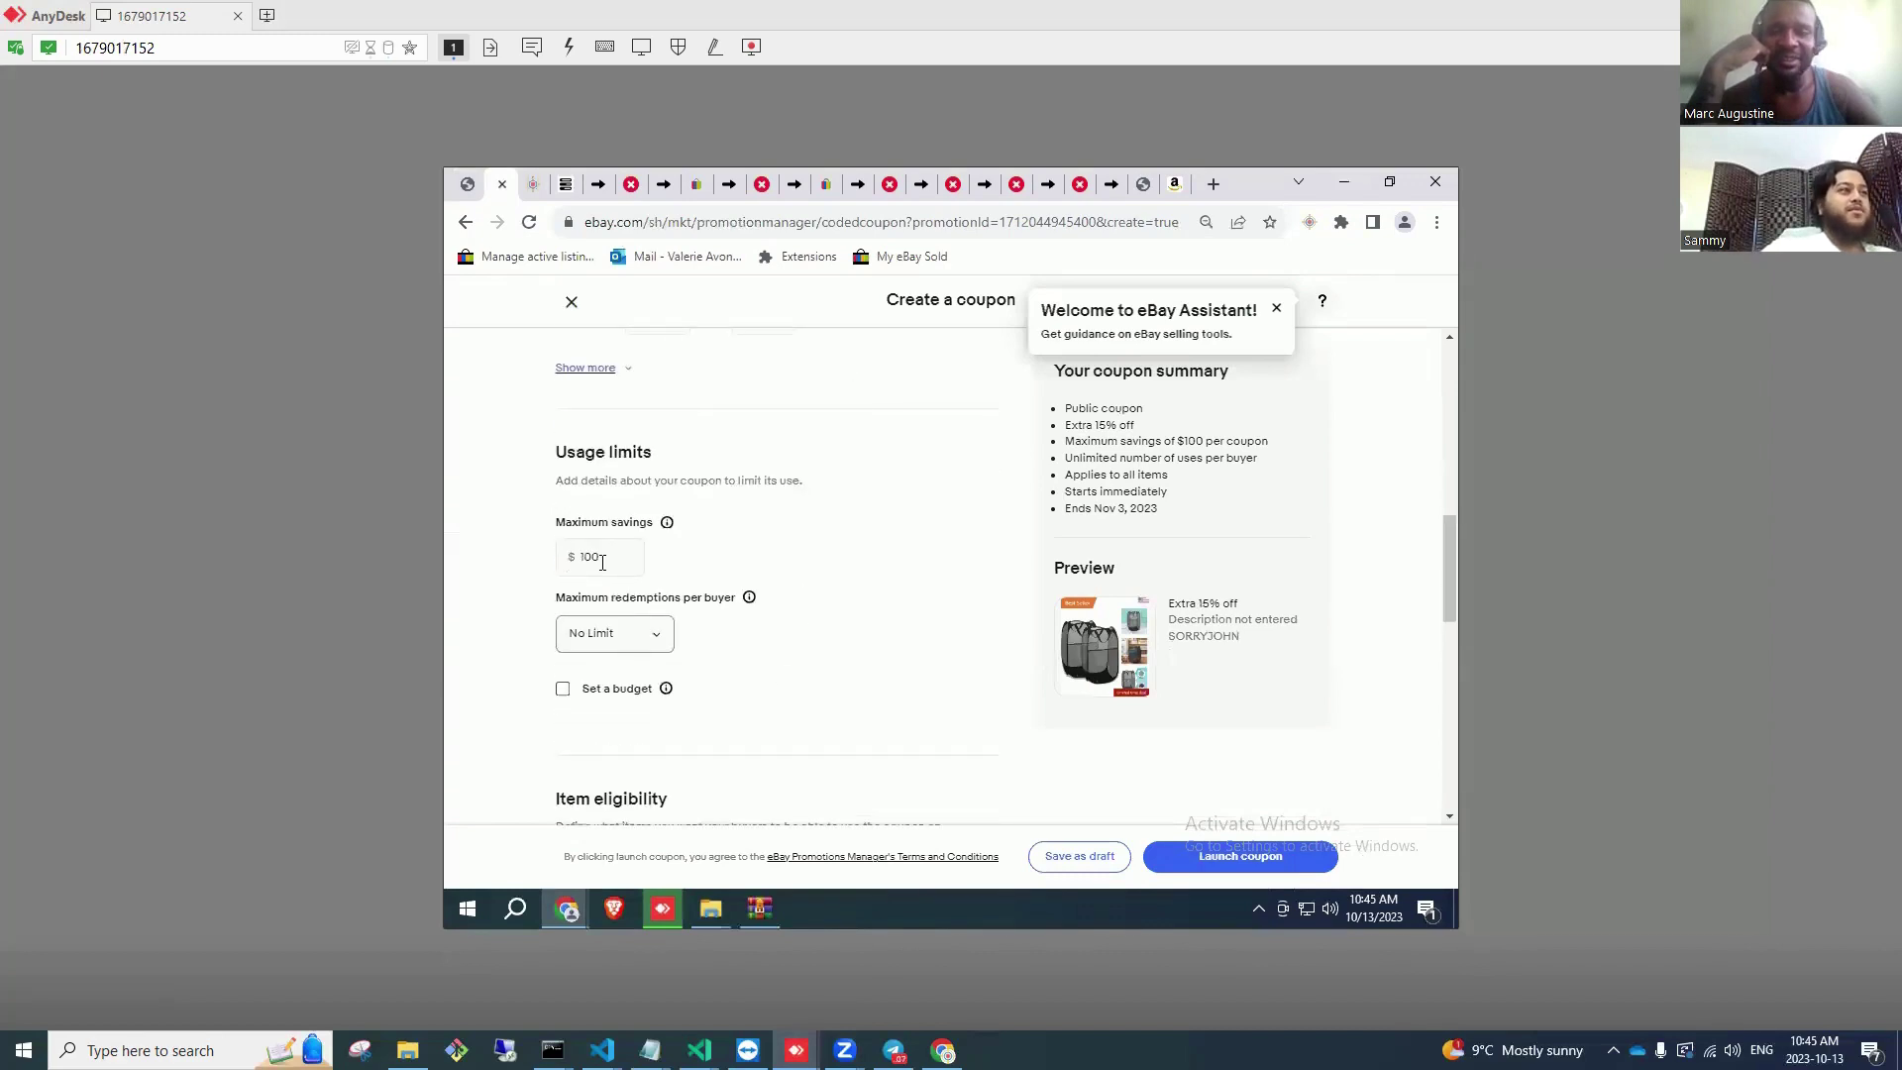
scroll(698, 682, "down", 2)
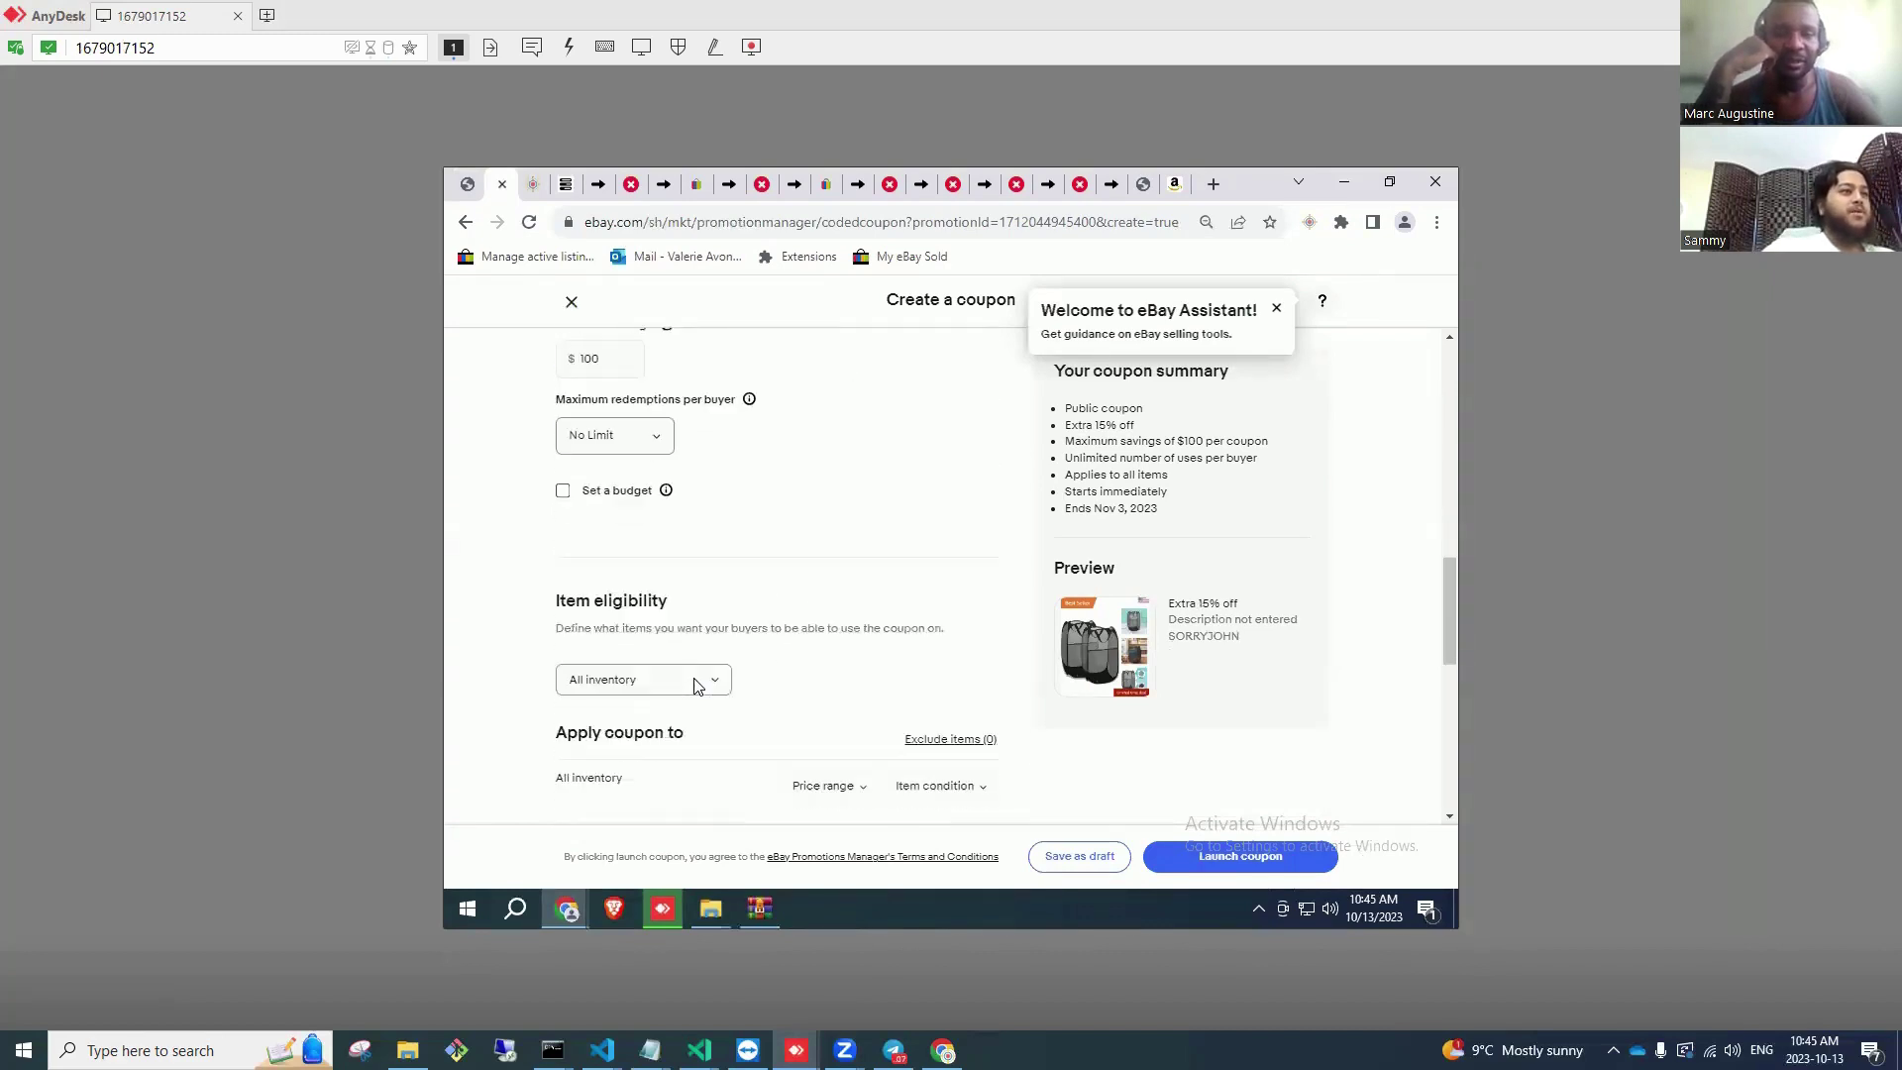
scroll(733, 664, "down", 2)
scroll(733, 602, "down", 2)
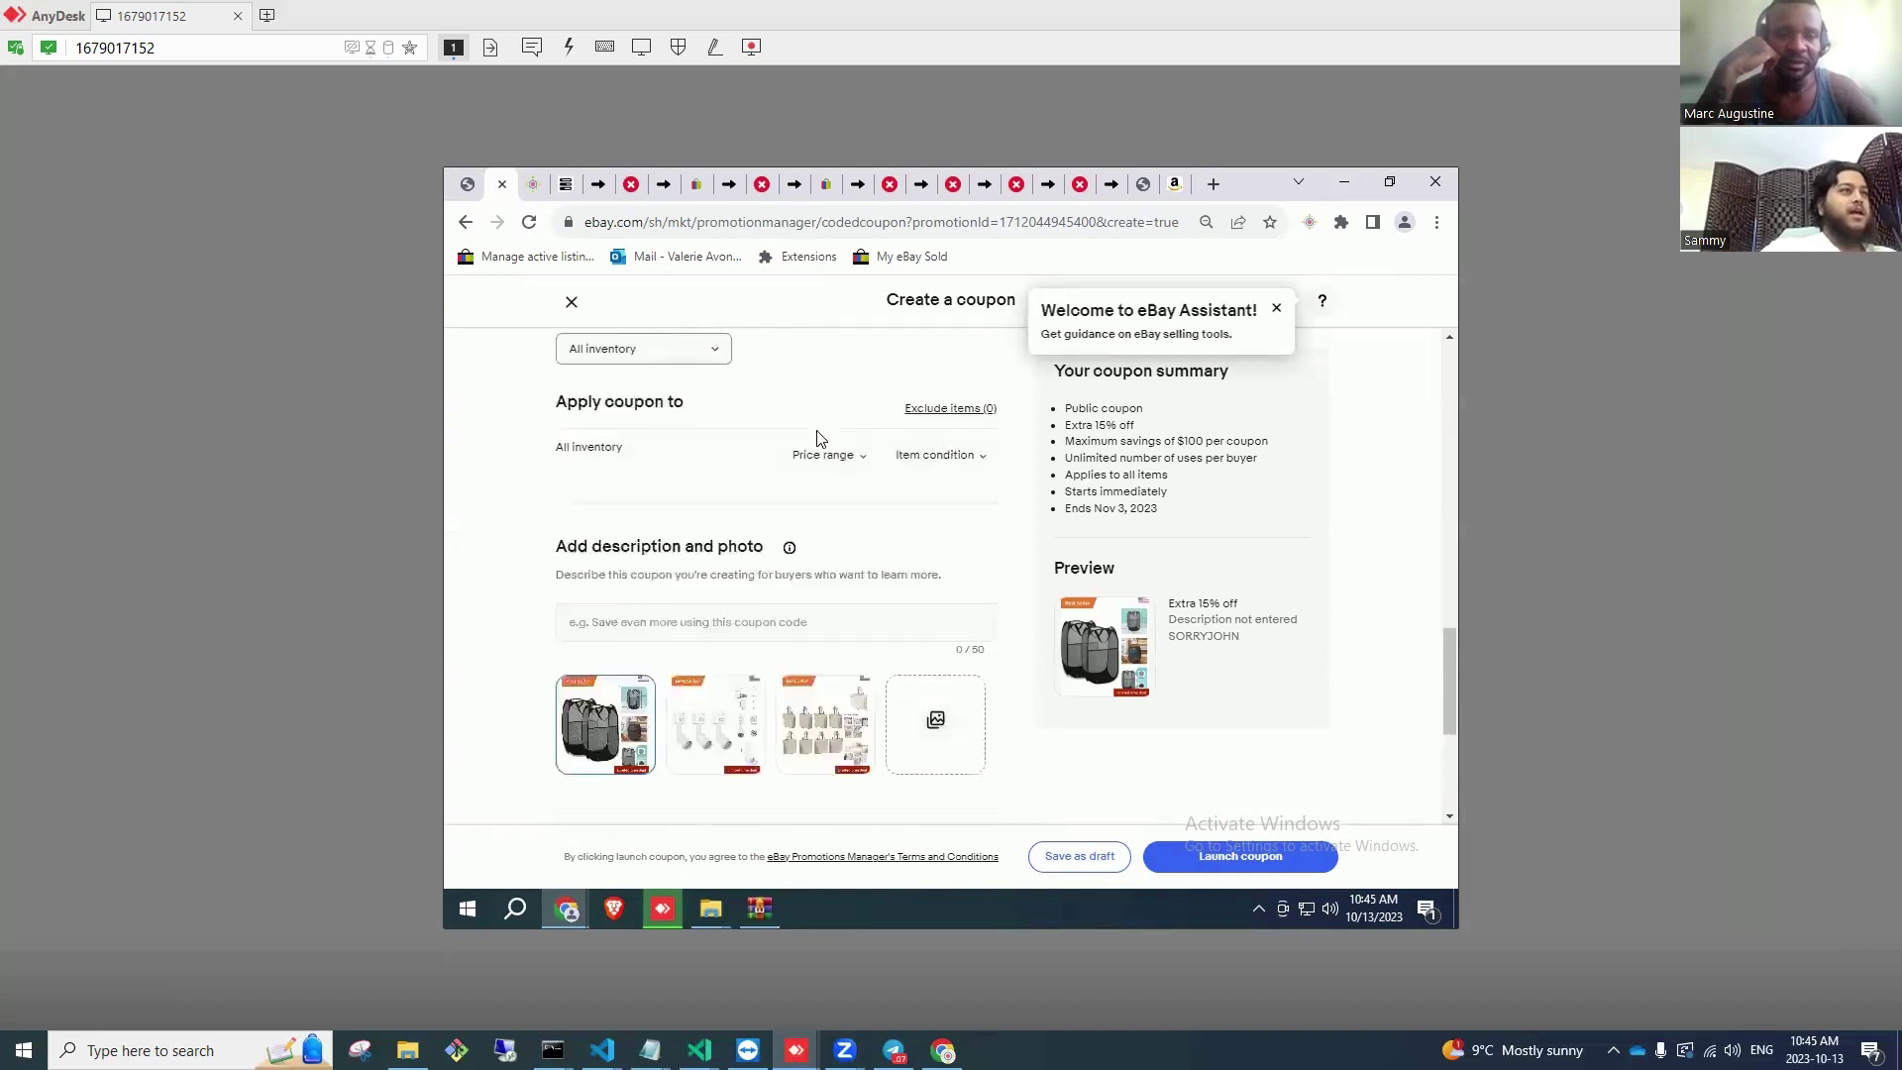
scroll(808, 435, "up", 1)
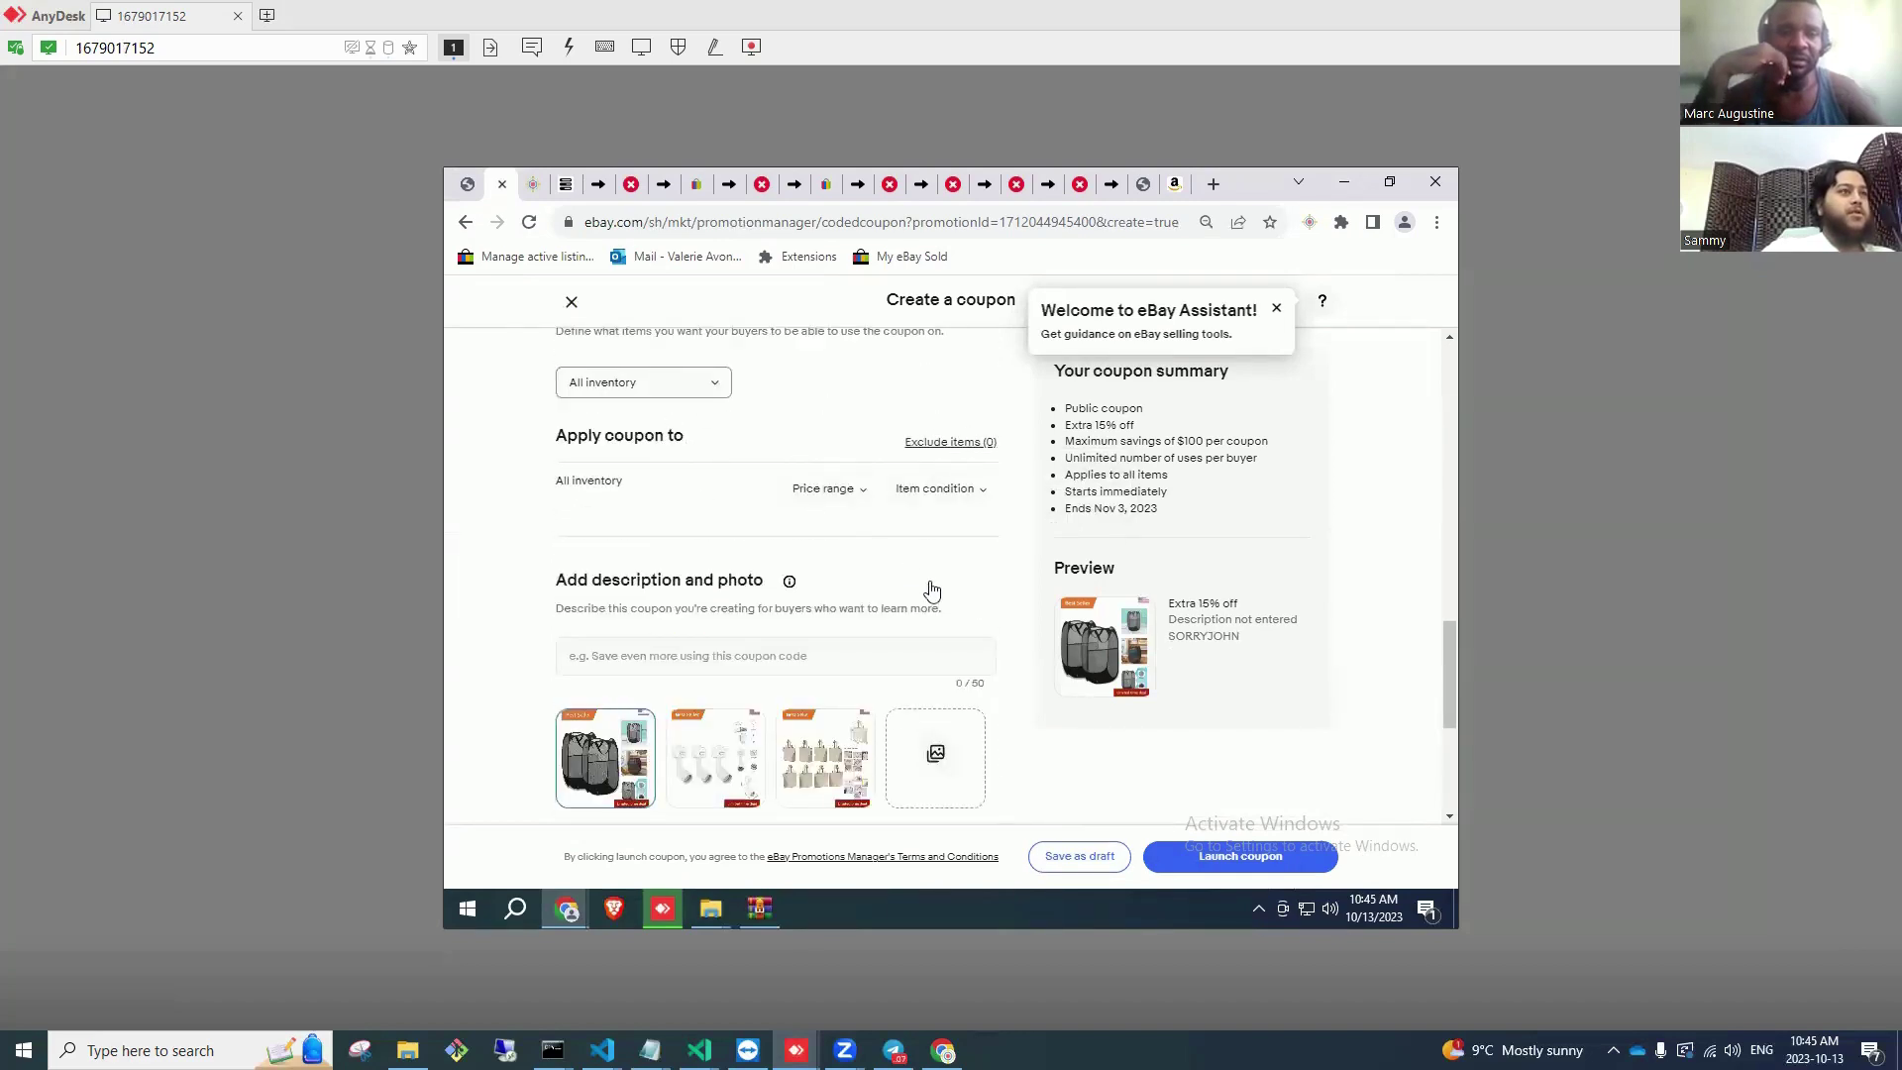
scroll(926, 599, "down", 2)
Step: Give the coupon the description 'Save 15% Off On Us'
left_click(759, 464)
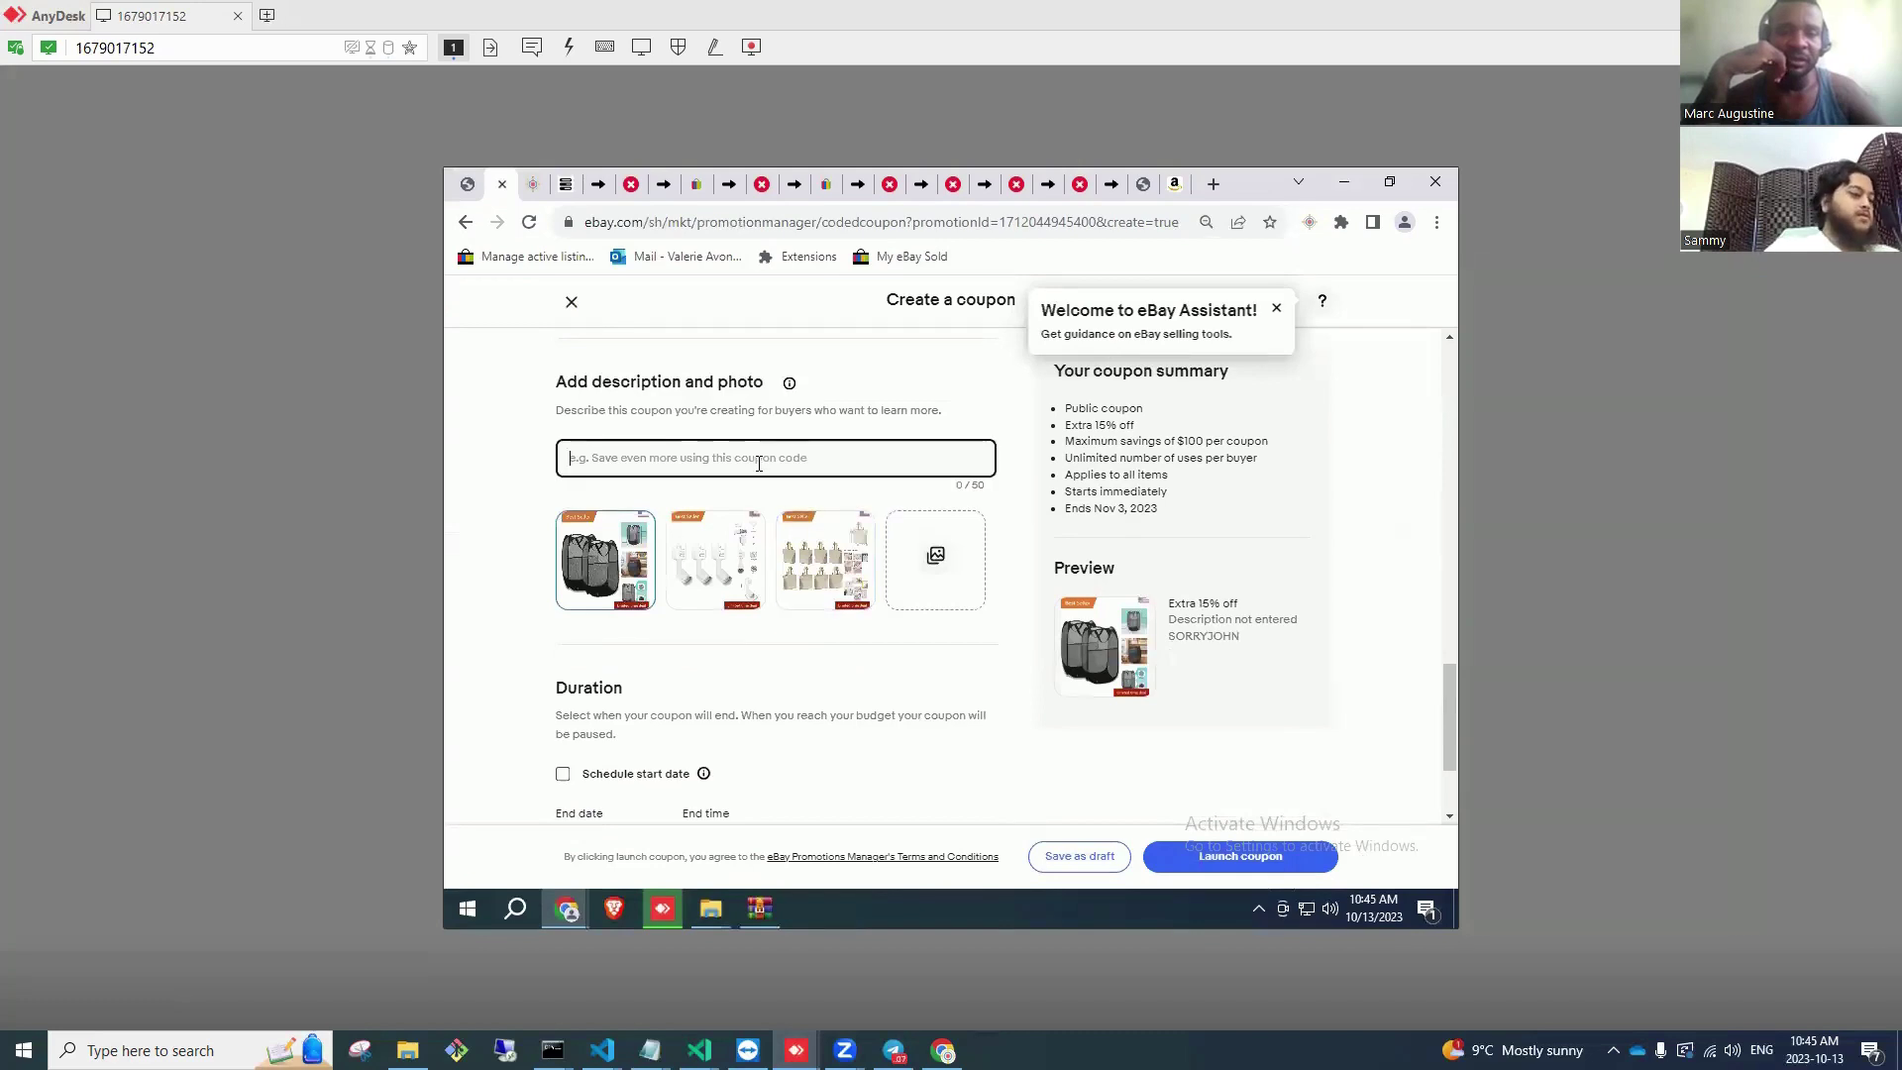
type("Save M")
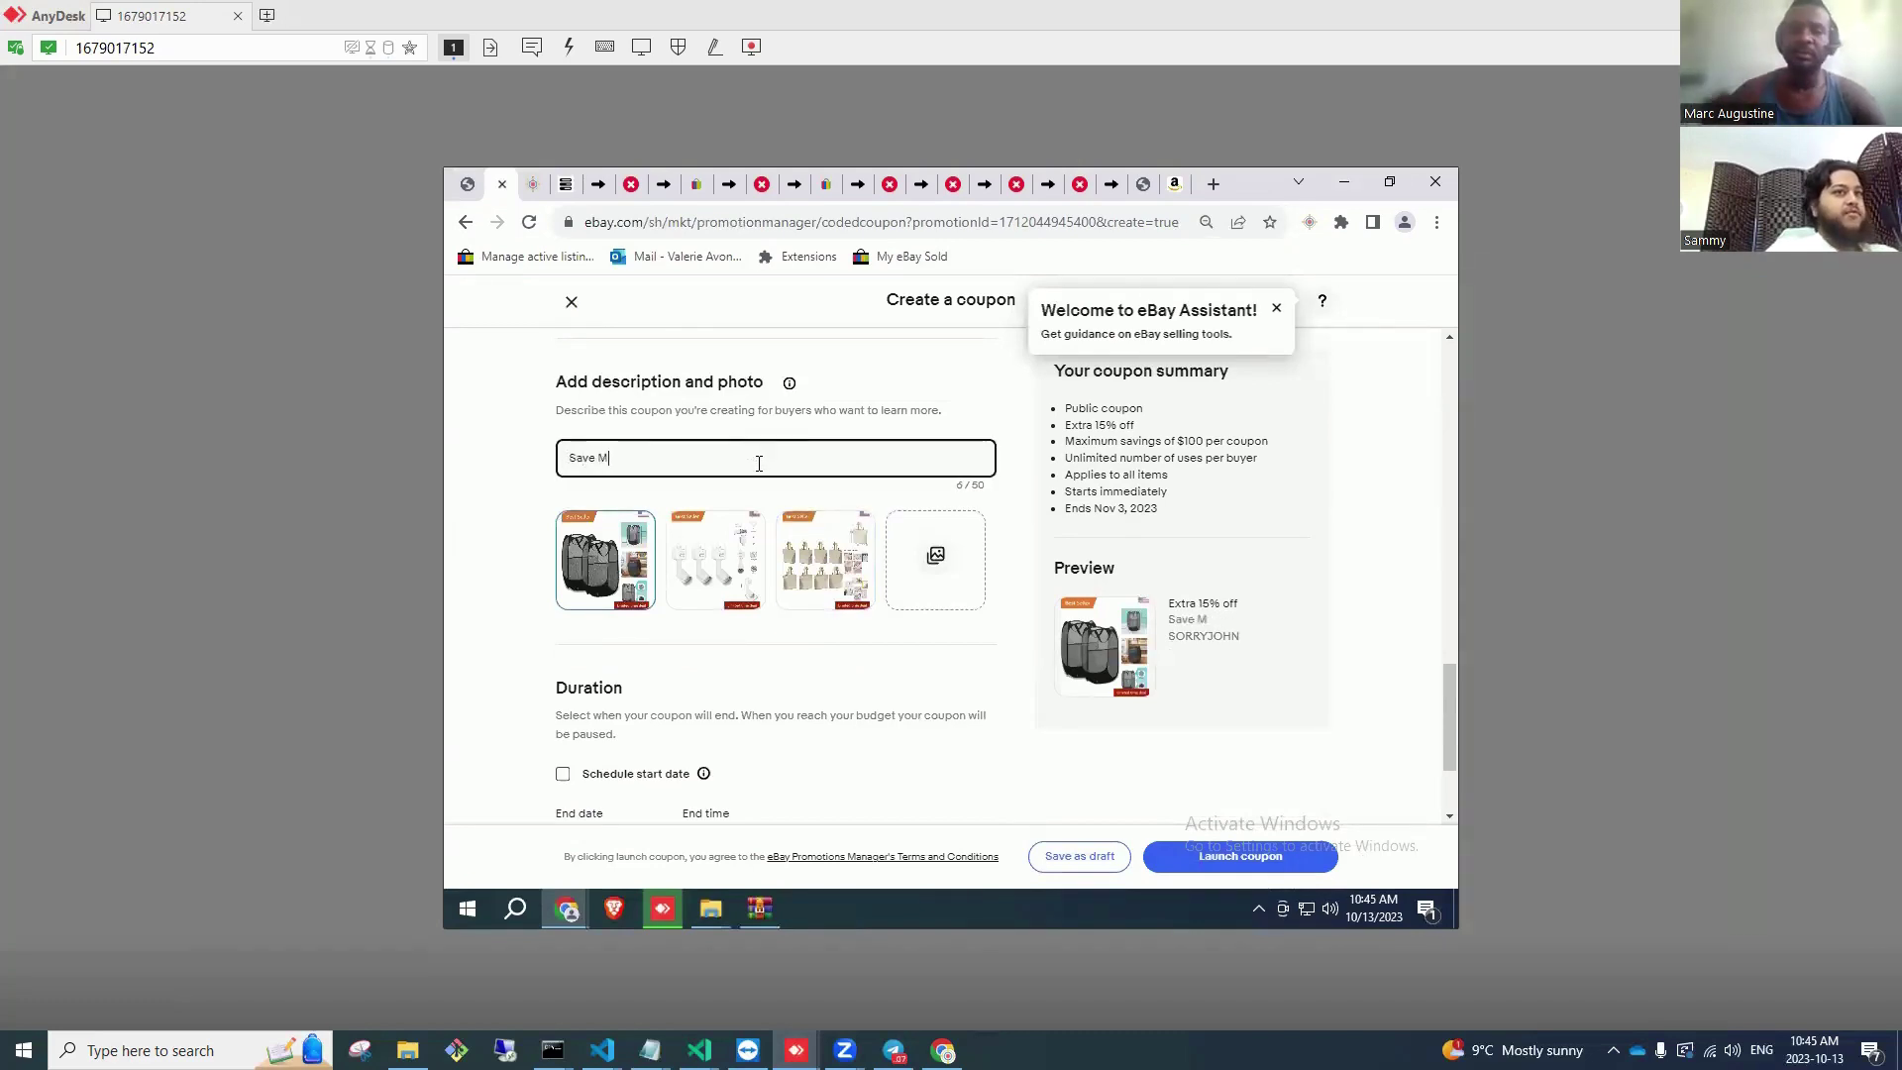
key("BackSpace")
type("15% ")
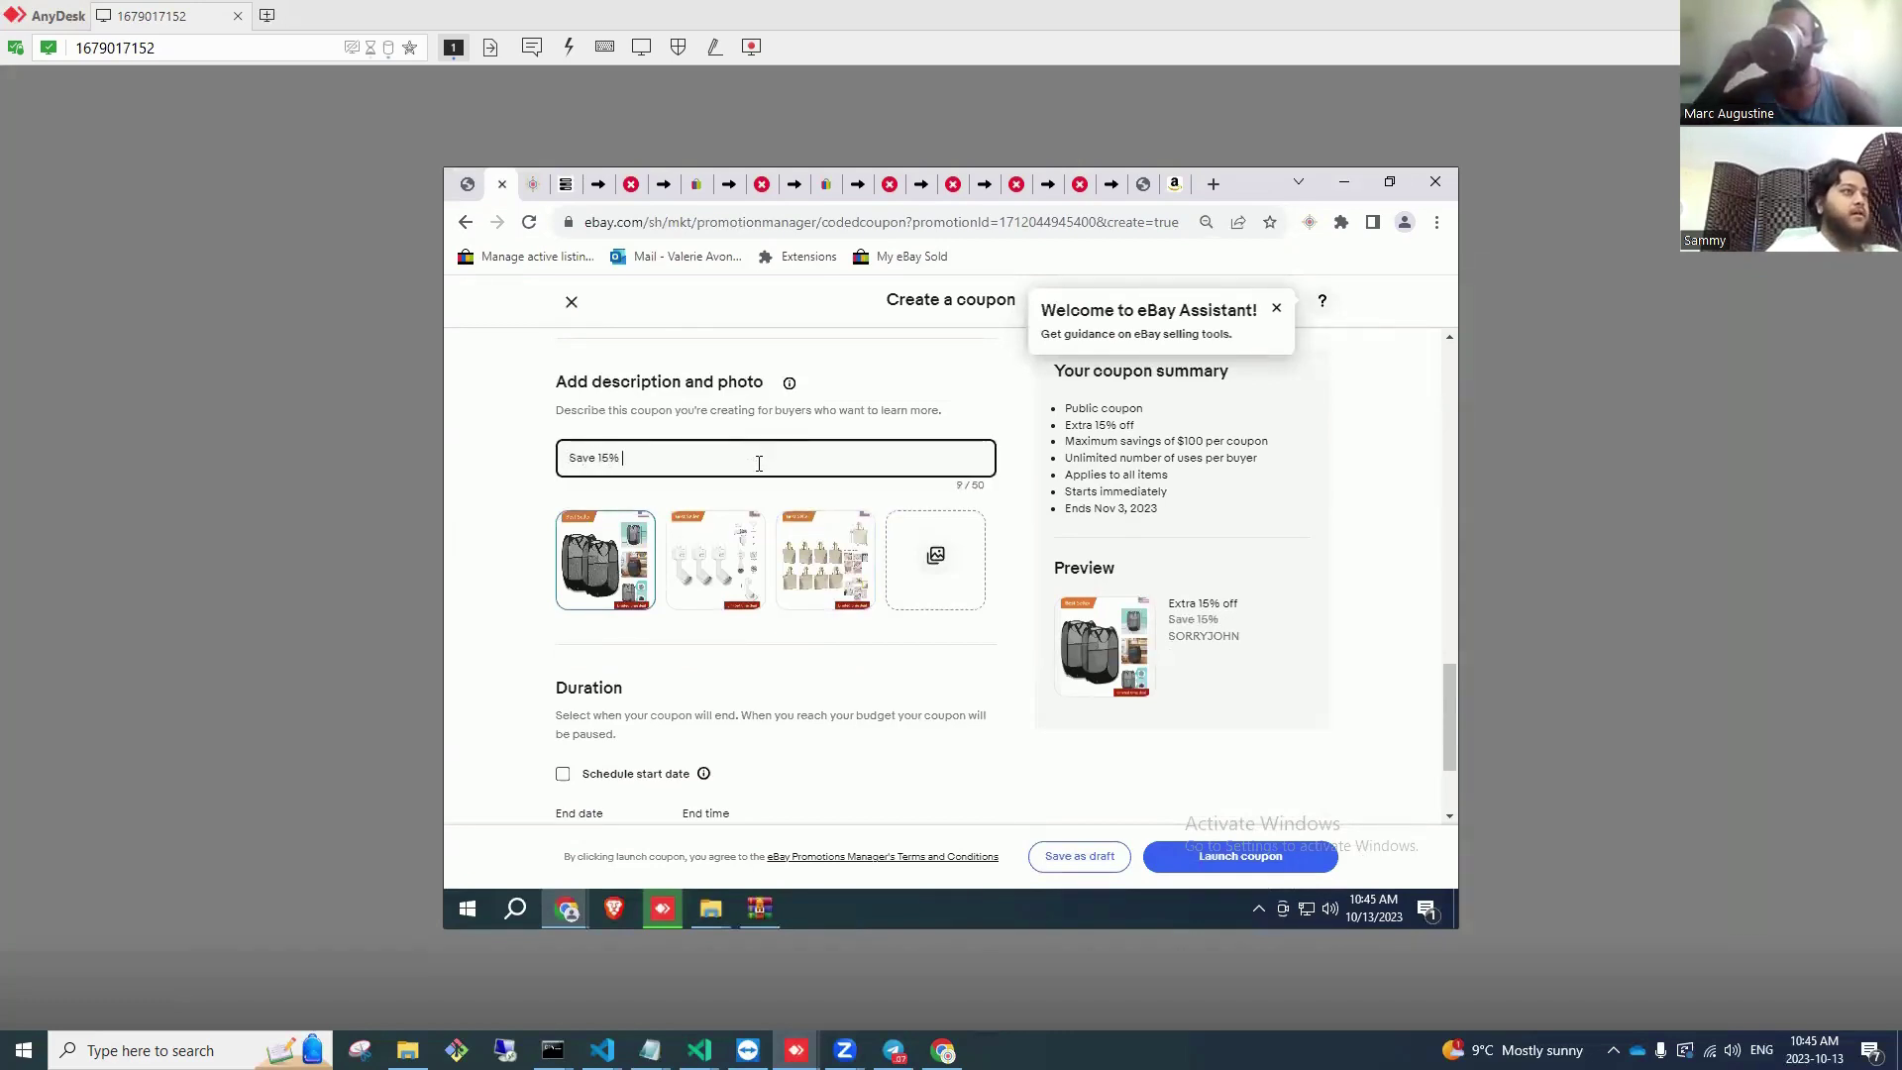
type("Off On U")
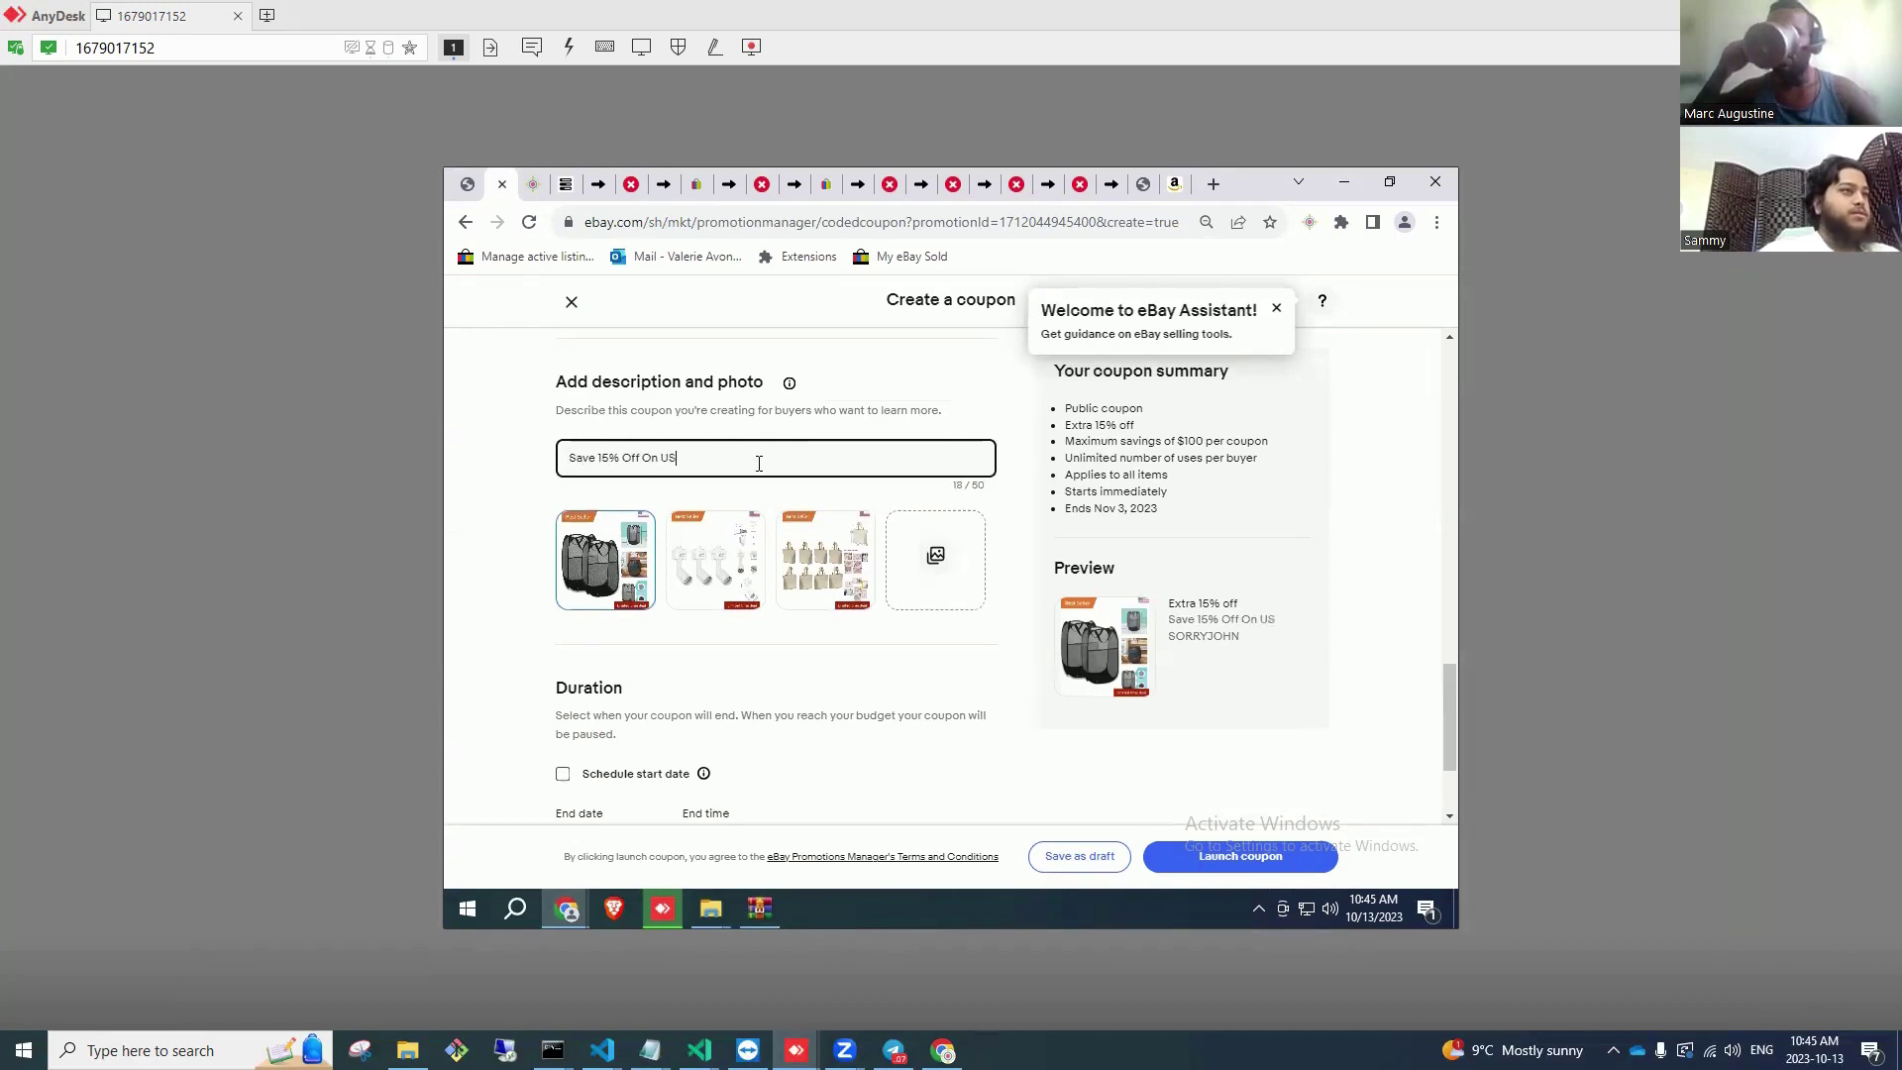
type("s")
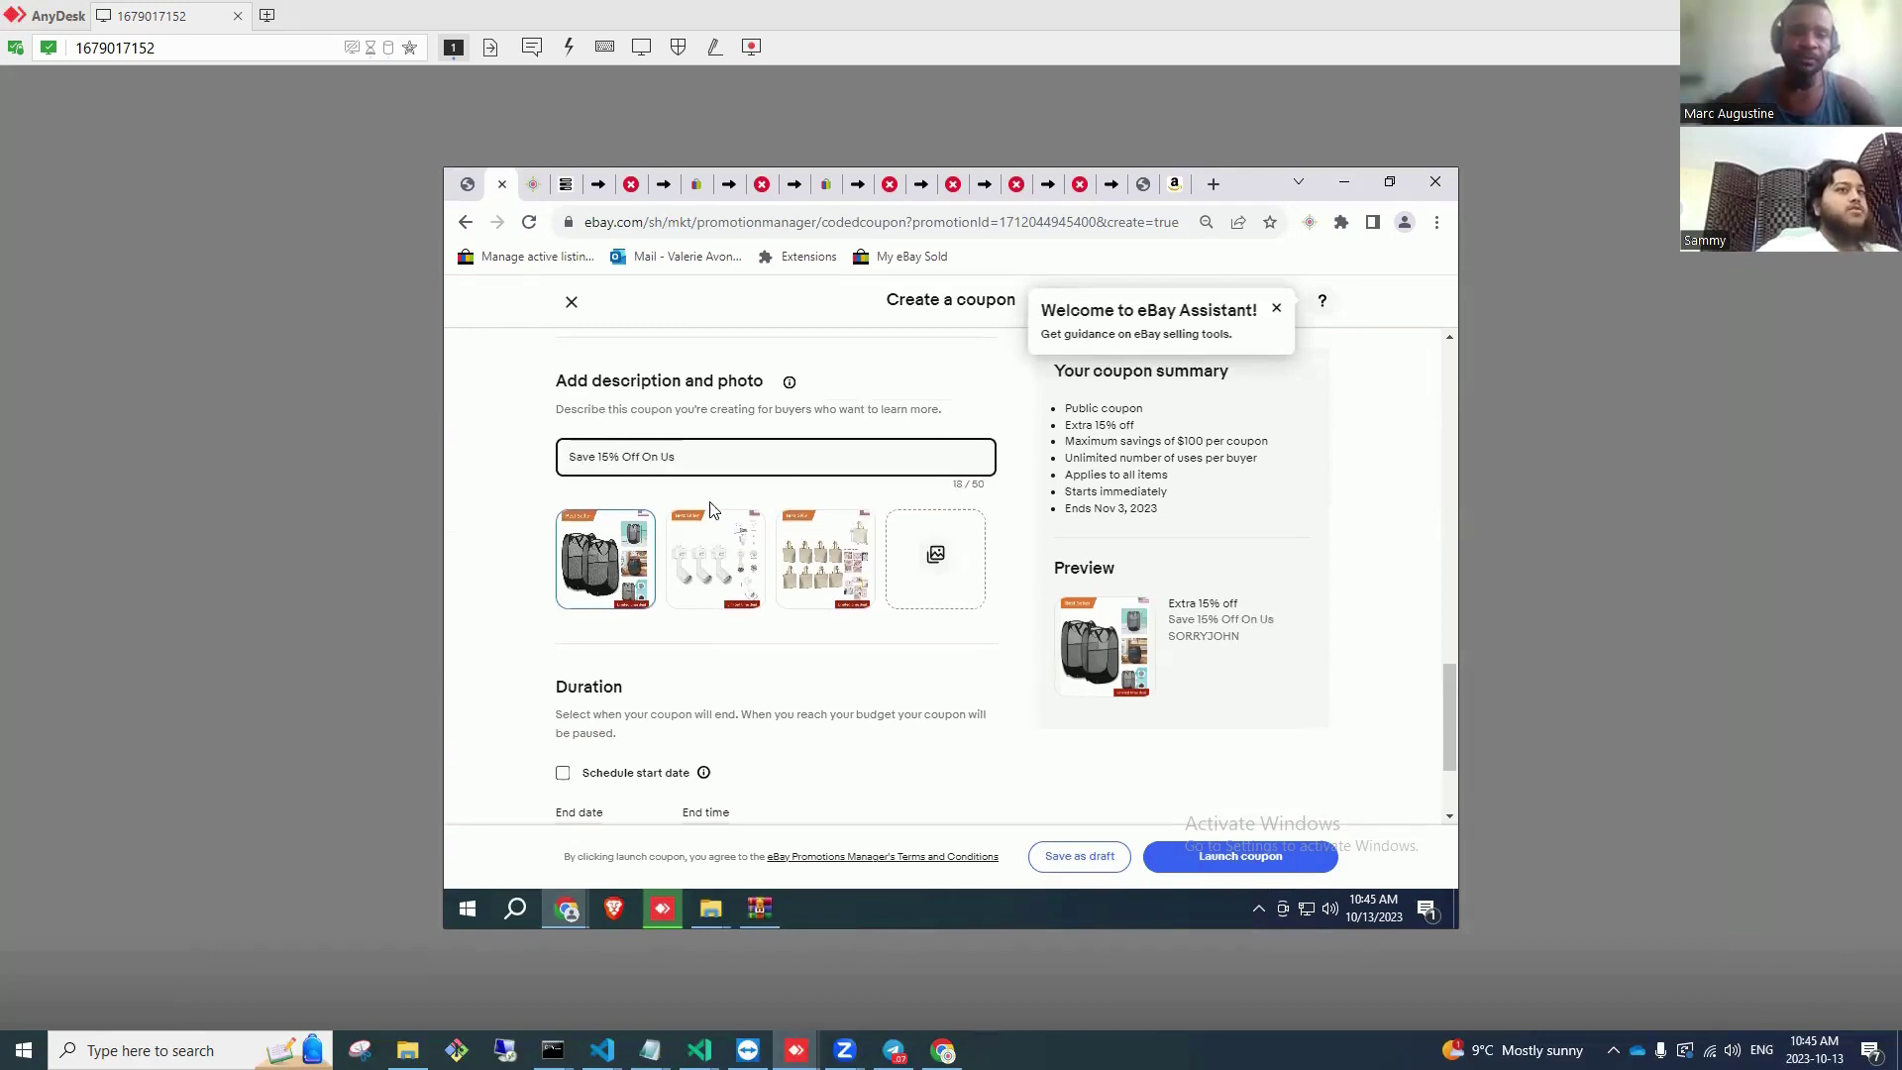
Step: Review the End time options and the rest of the coupon form, leaving them unchanged
scroll(733, 542, "down", 2)
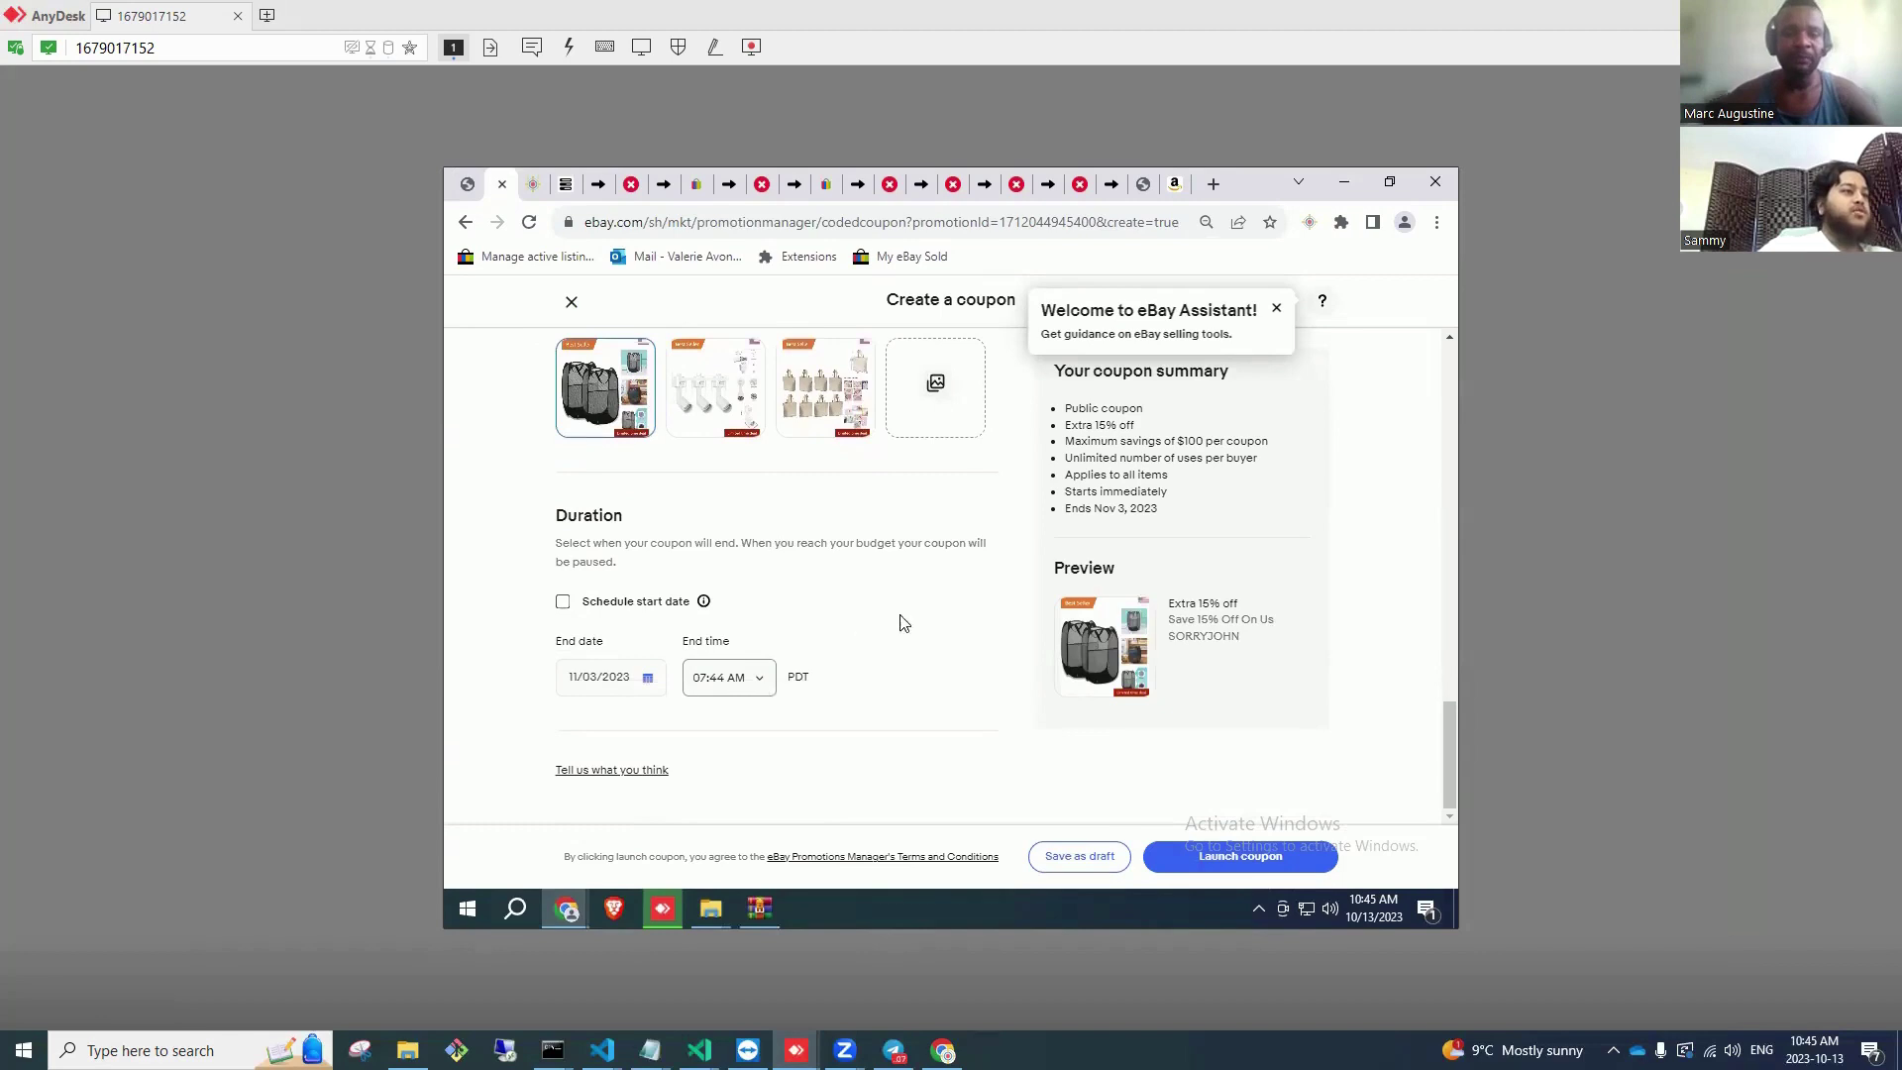
left_click(759, 677)
left_click(929, 615)
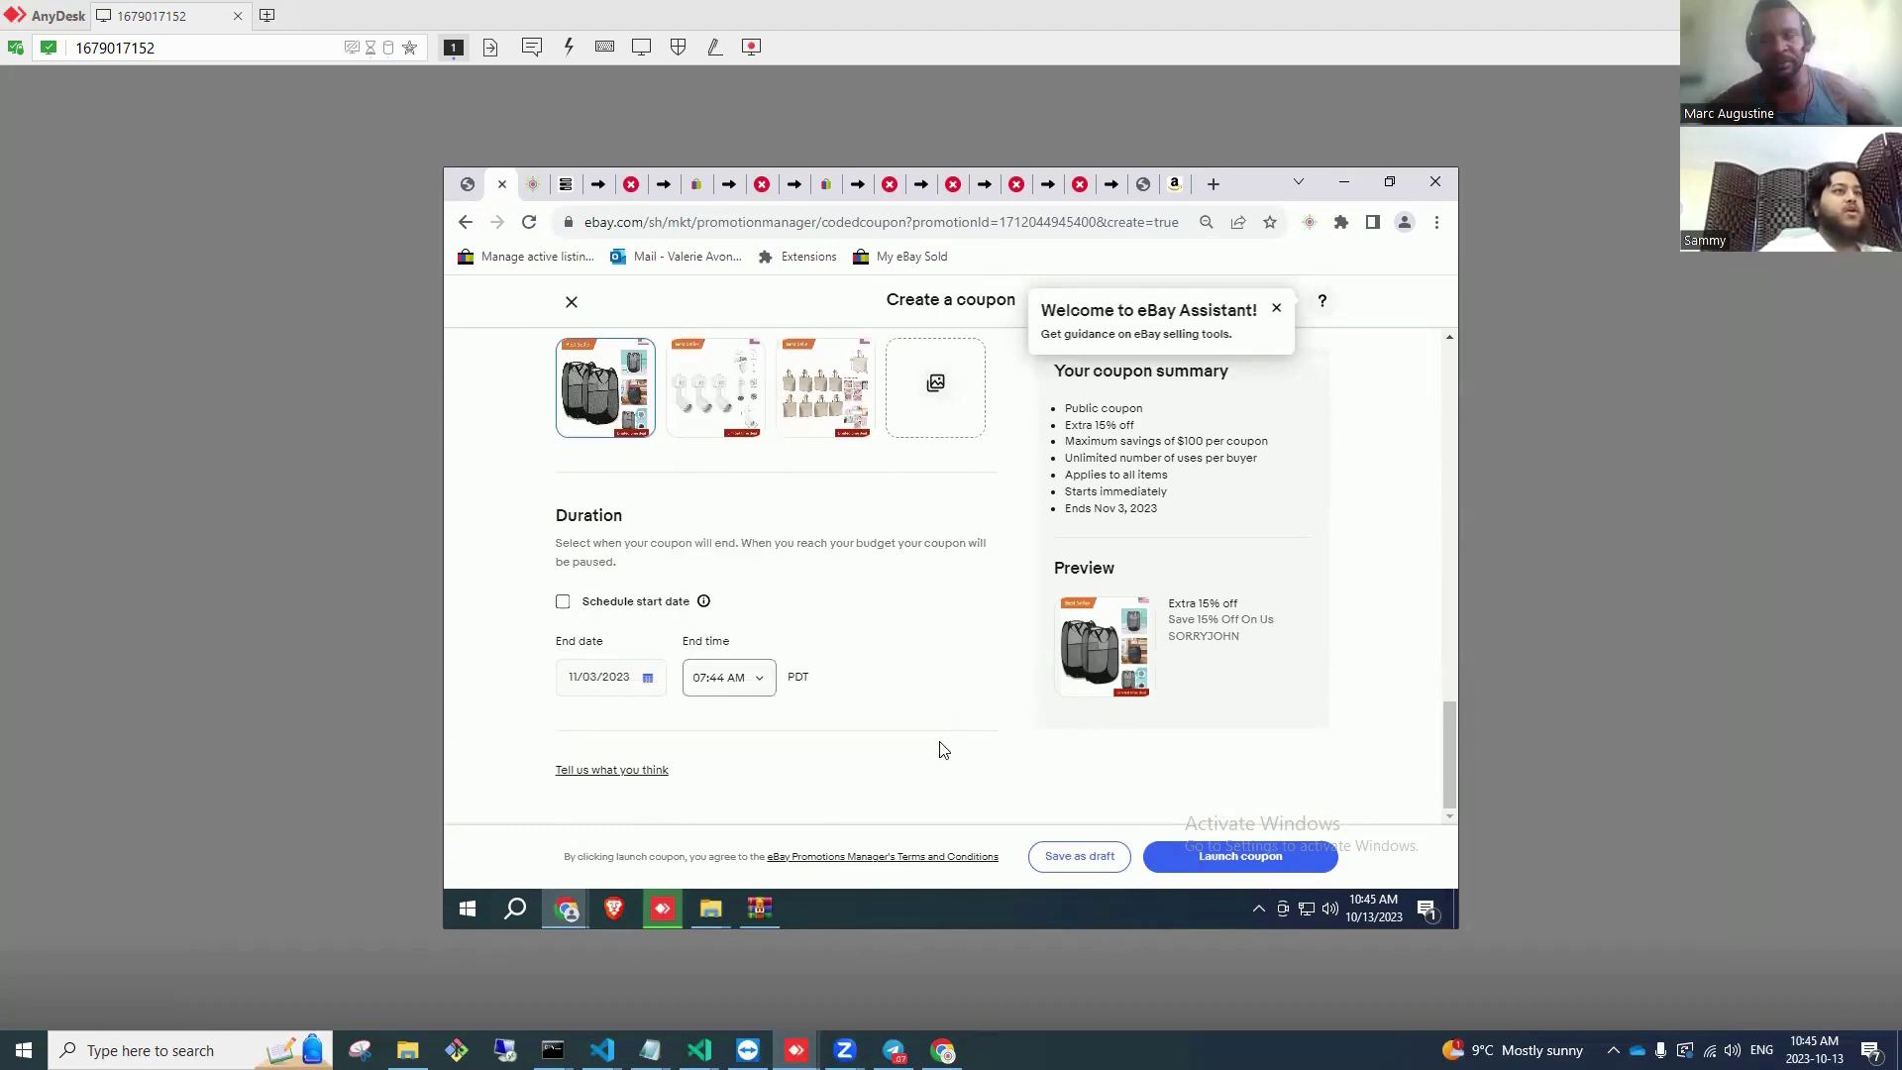
scroll(946, 748, "up", 15)
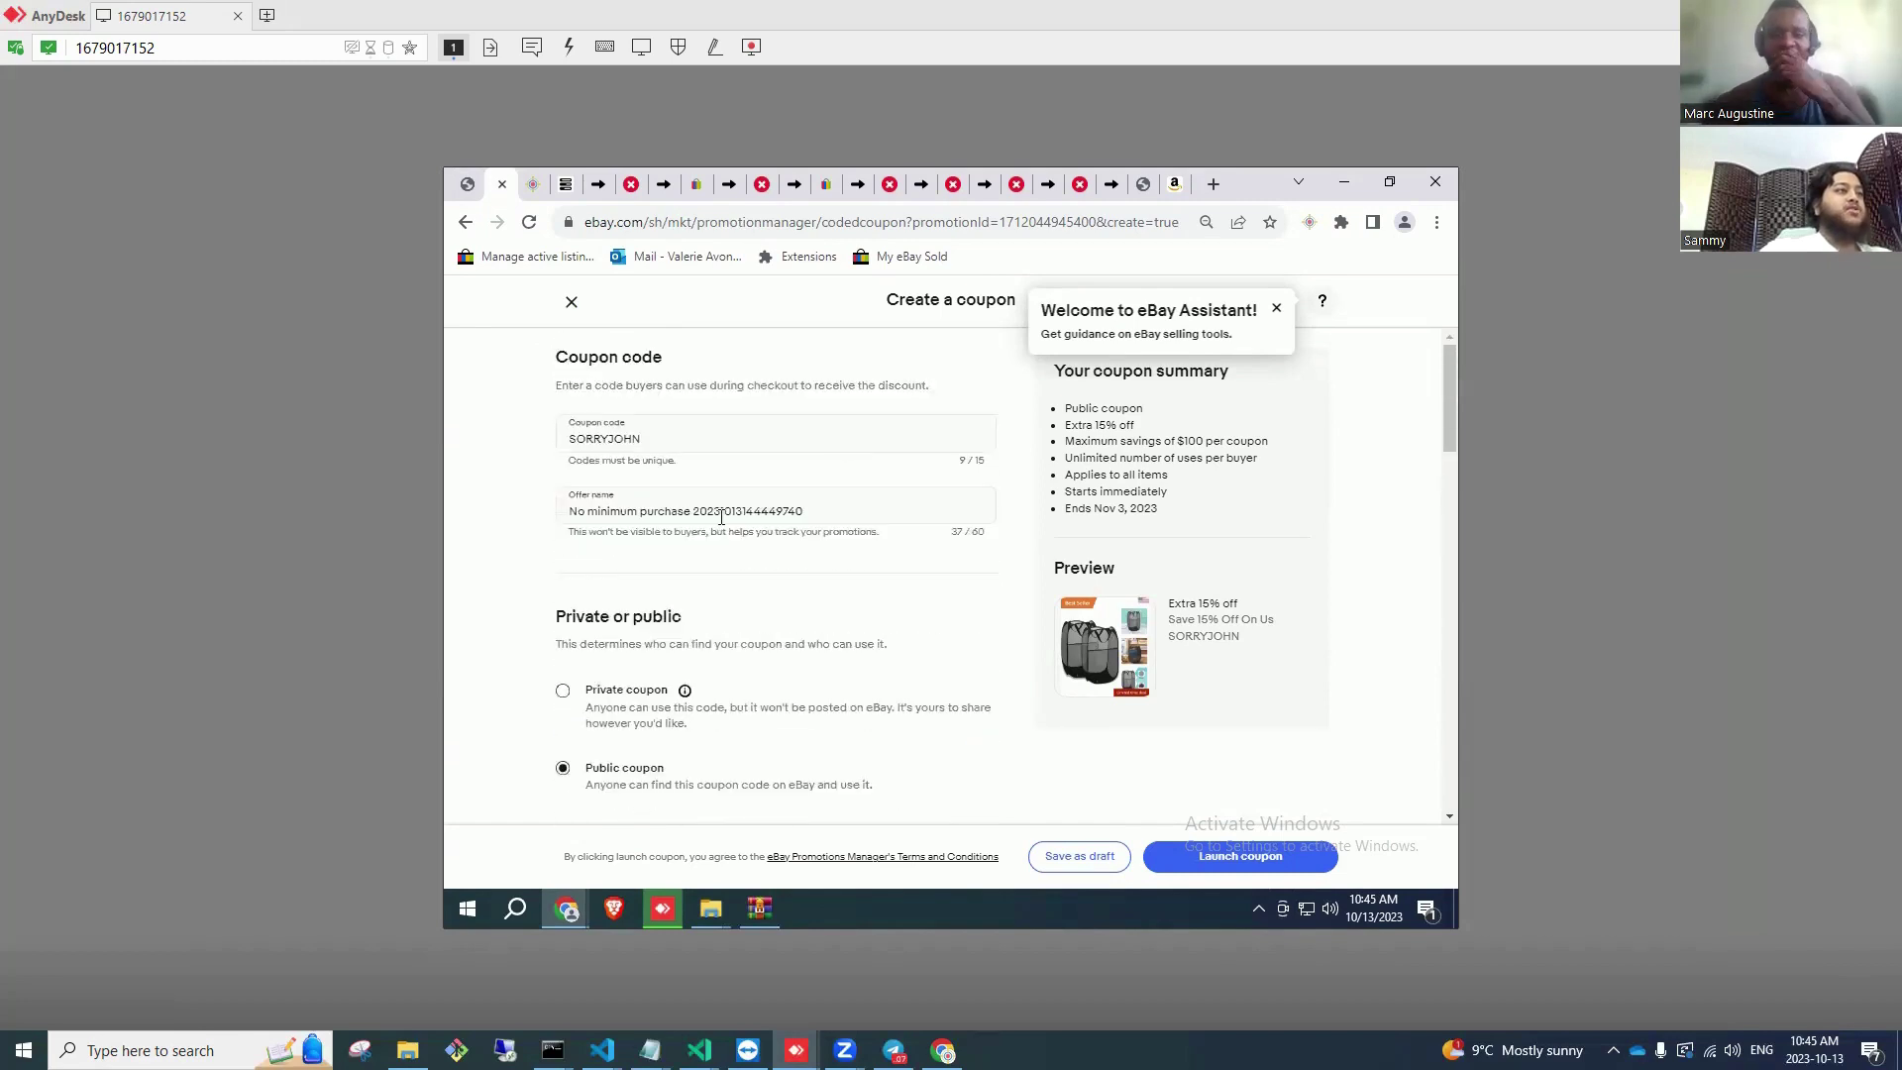
scroll(925, 713, "down", 5)
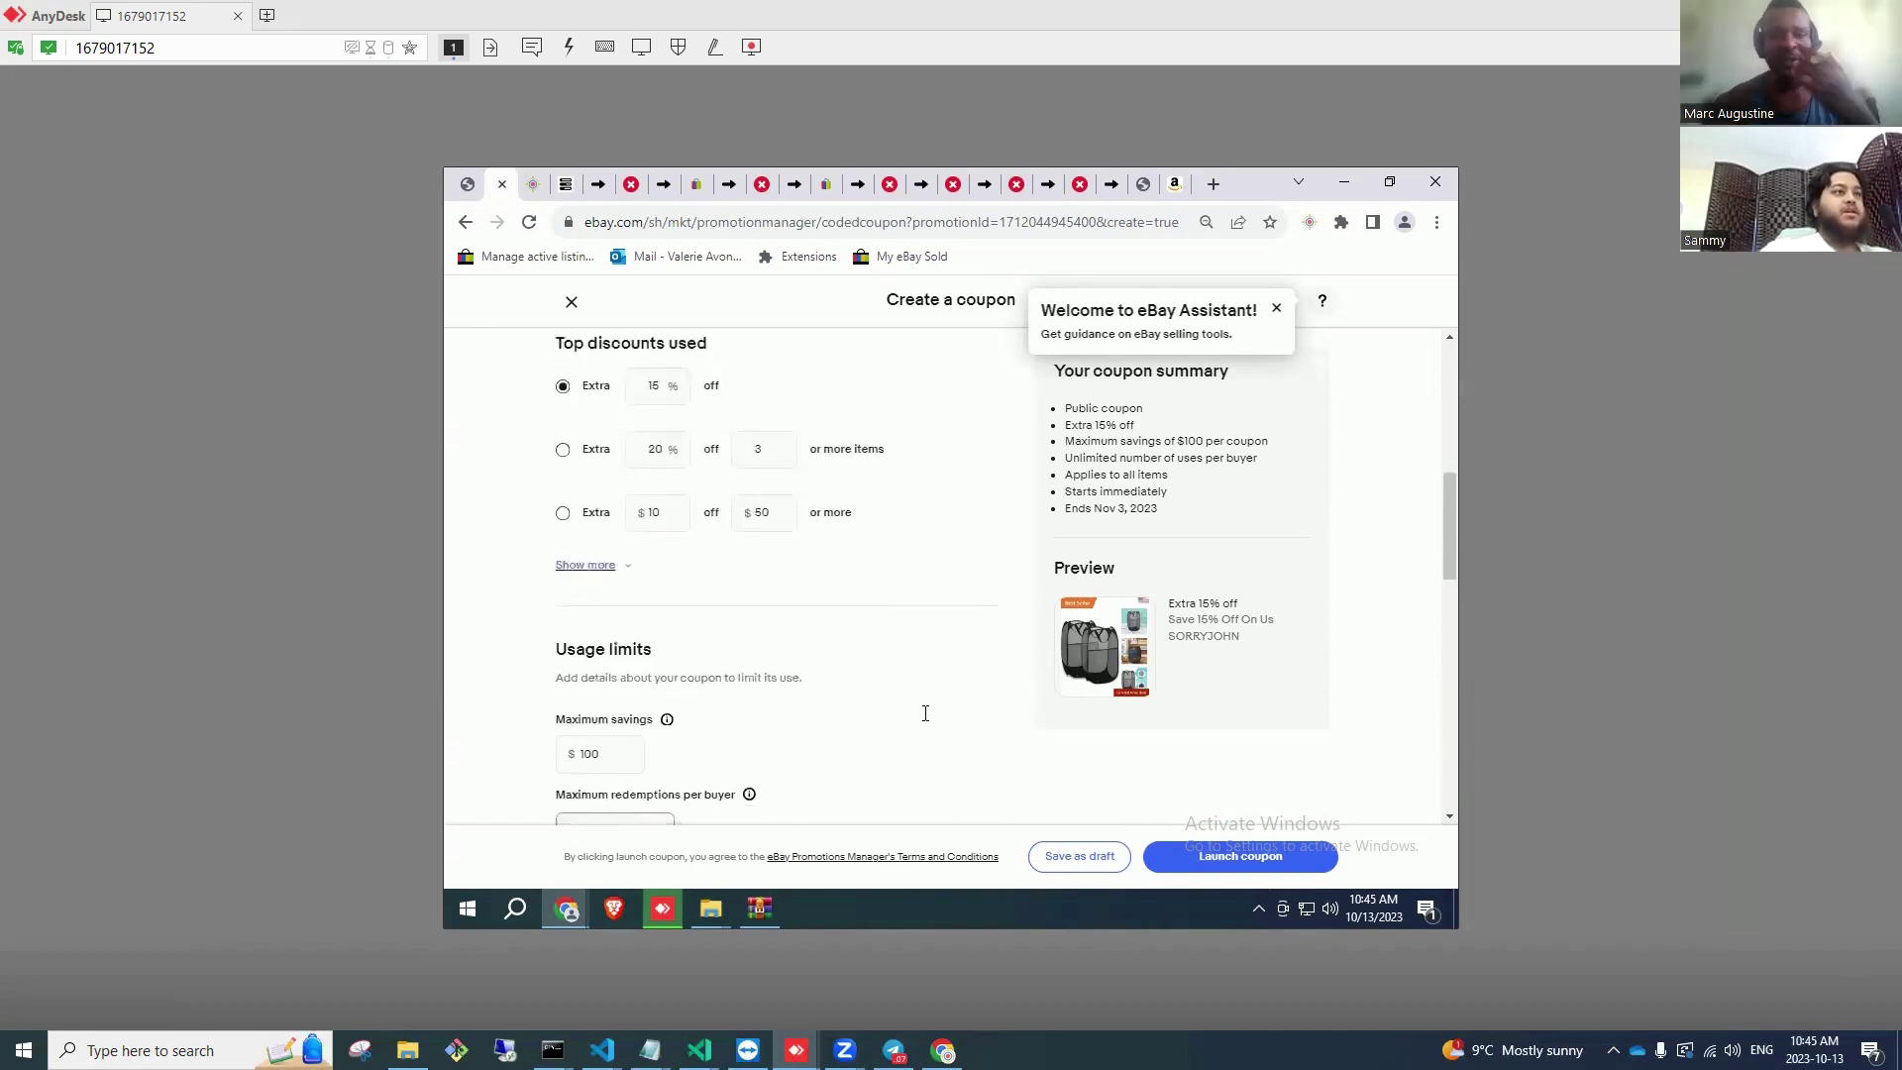
scroll(925, 713, "down", 10)
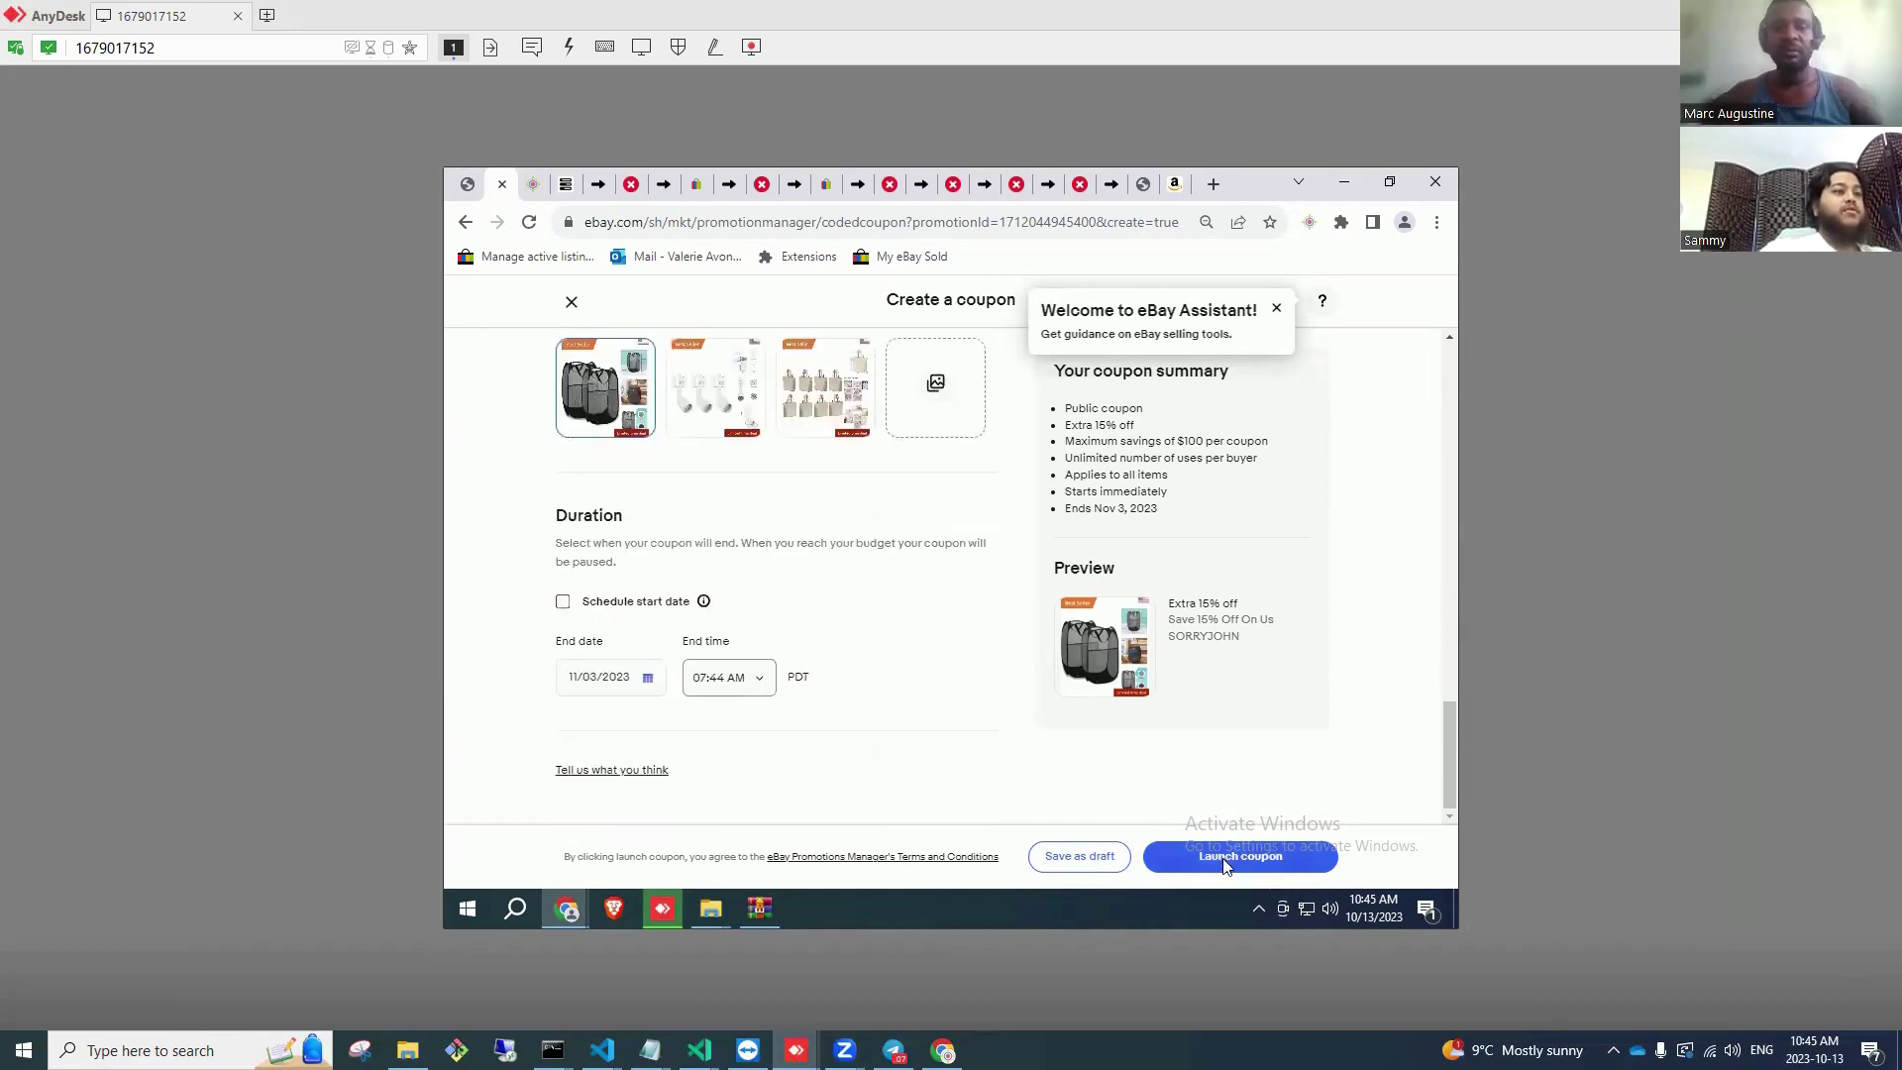
Step: Launch the 15% off coupon and copy the SORRYJOHN coupon code
left_click(1226, 862)
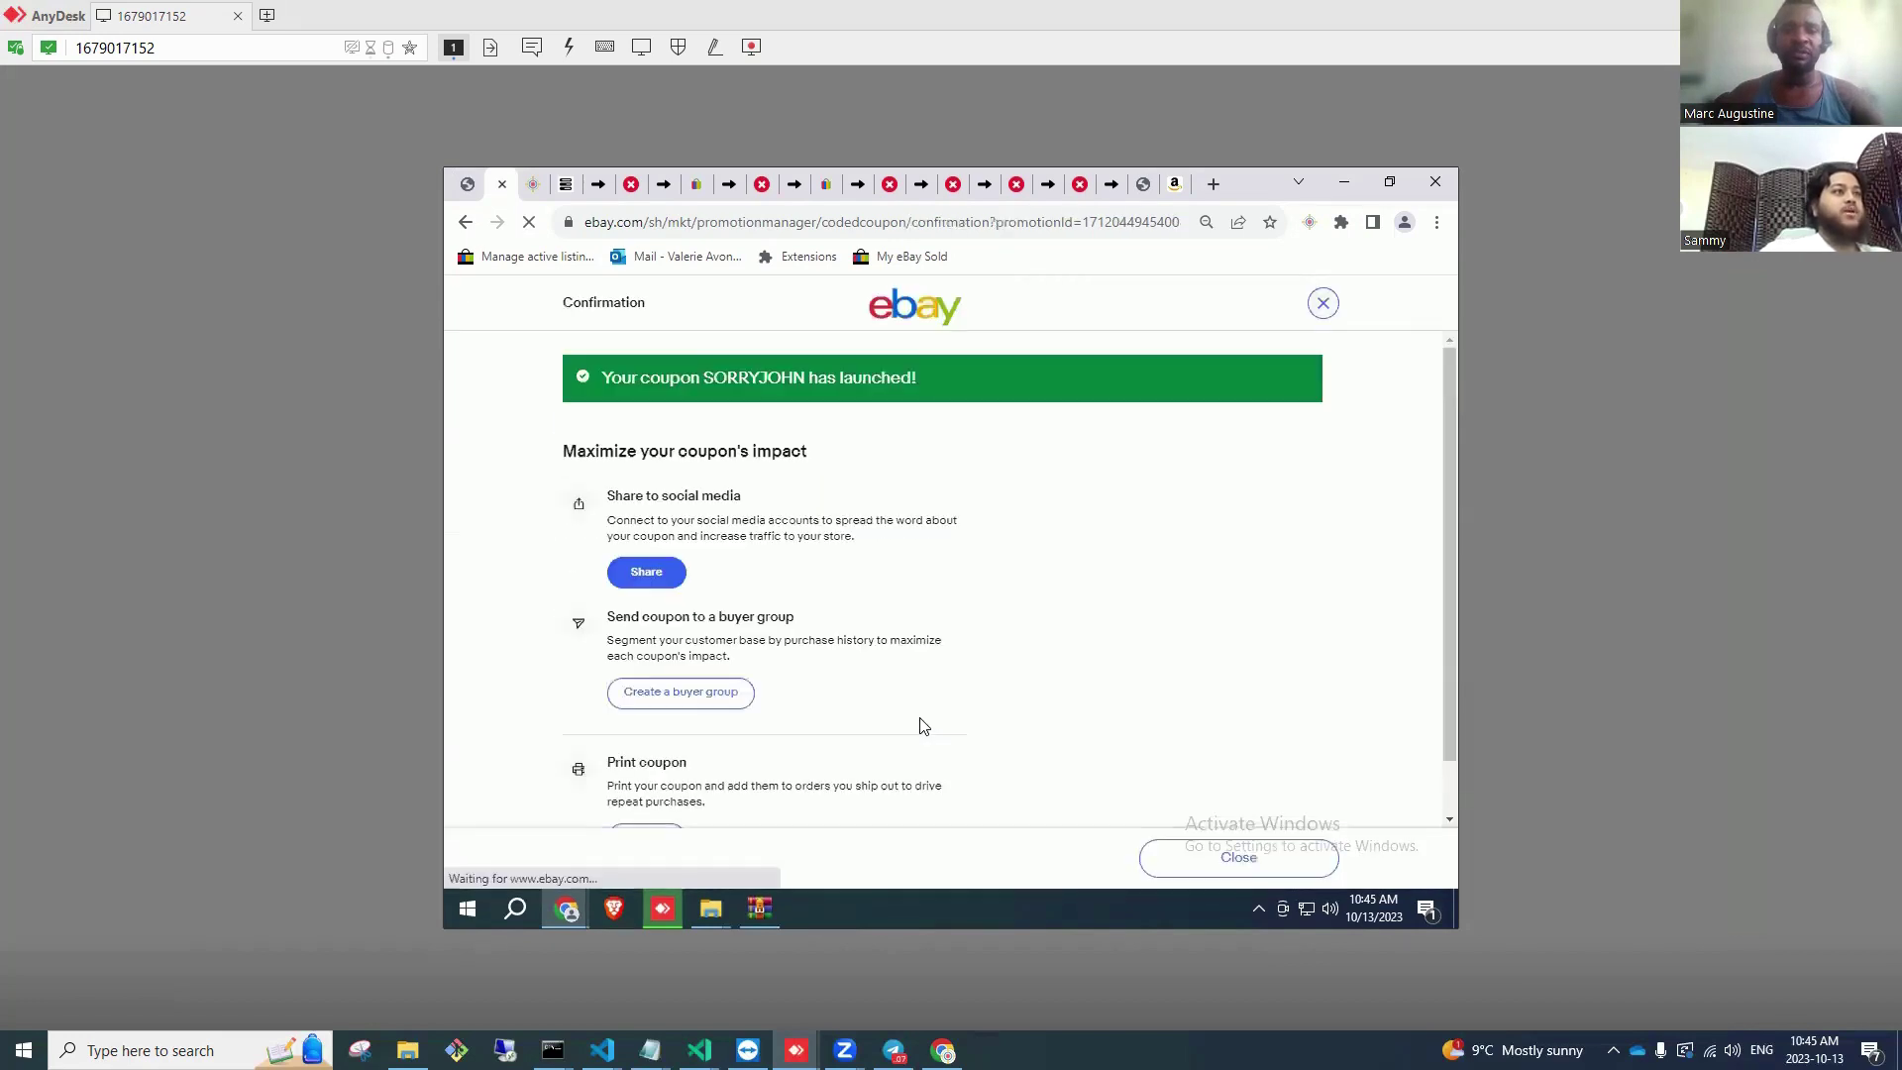
scroll(891, 728, "down", 1)
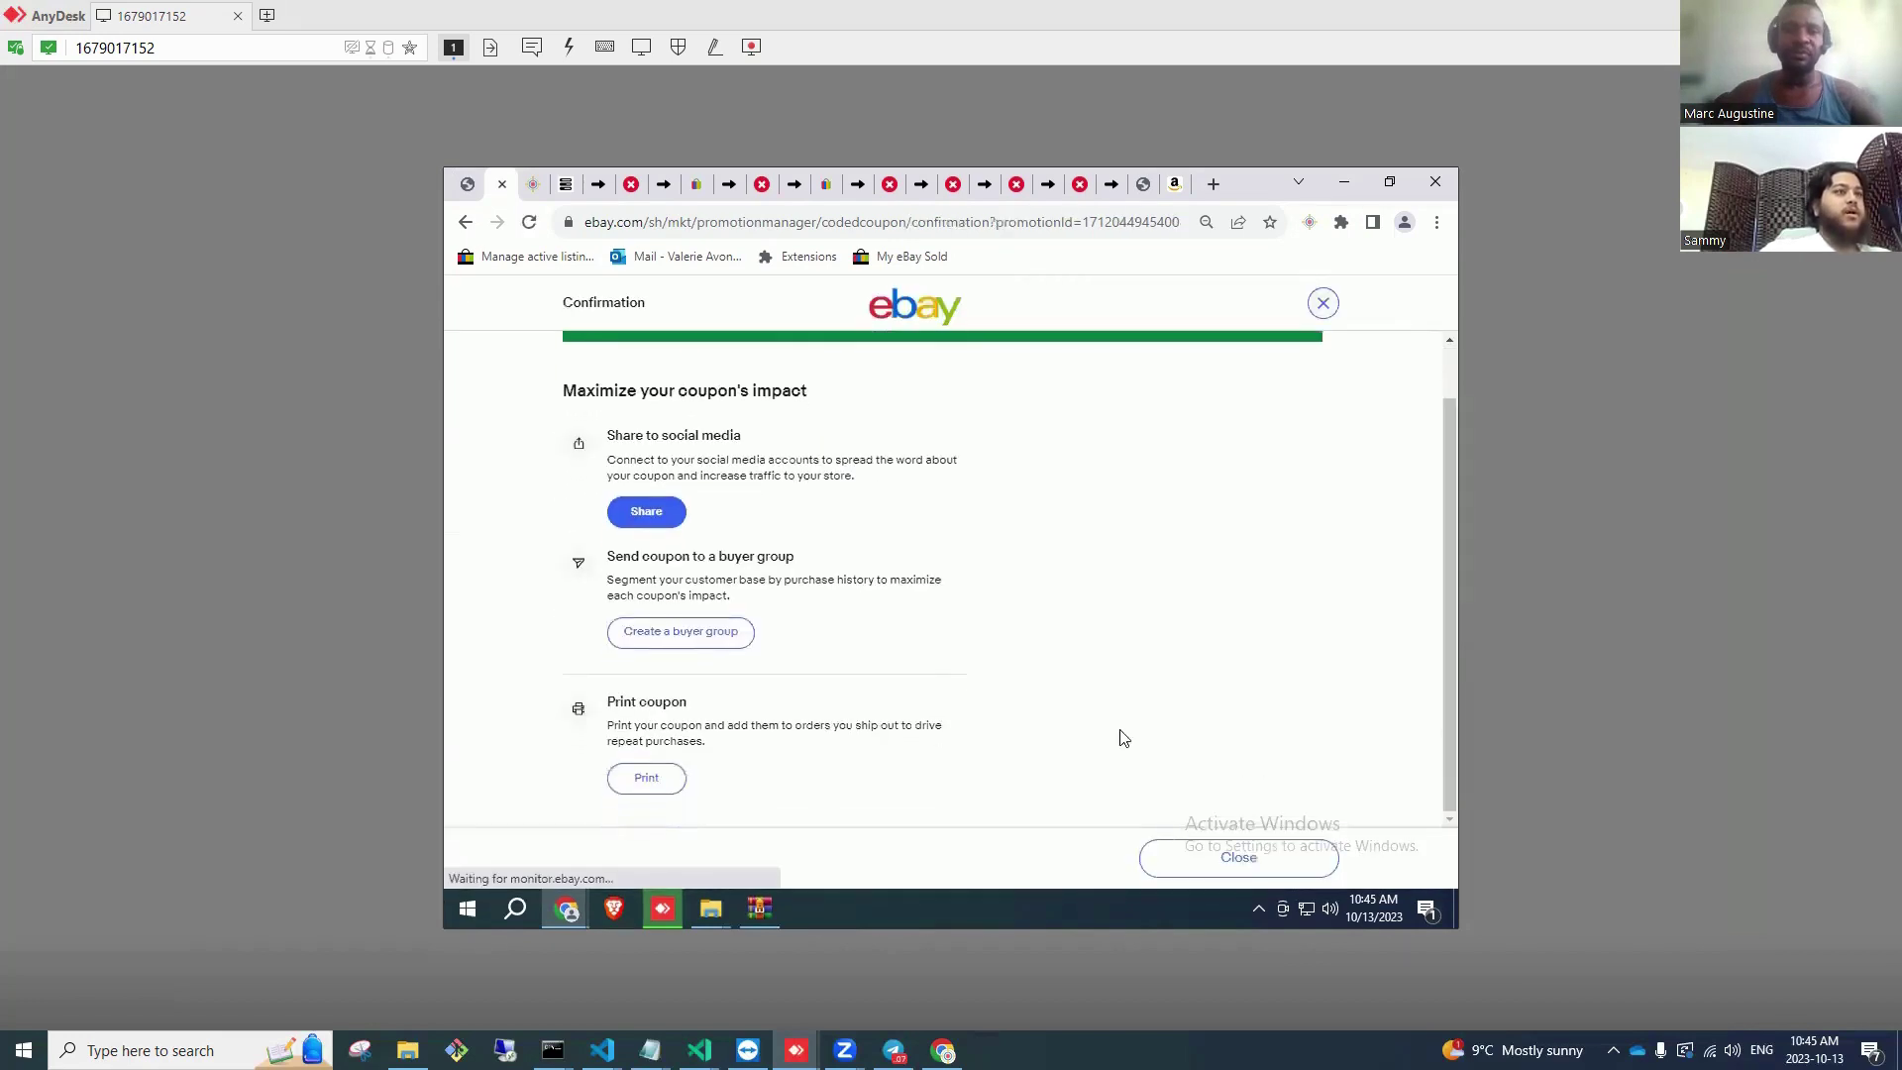
scroll(760, 425, "up", 1)
double_click(782, 380)
right_click(784, 379)
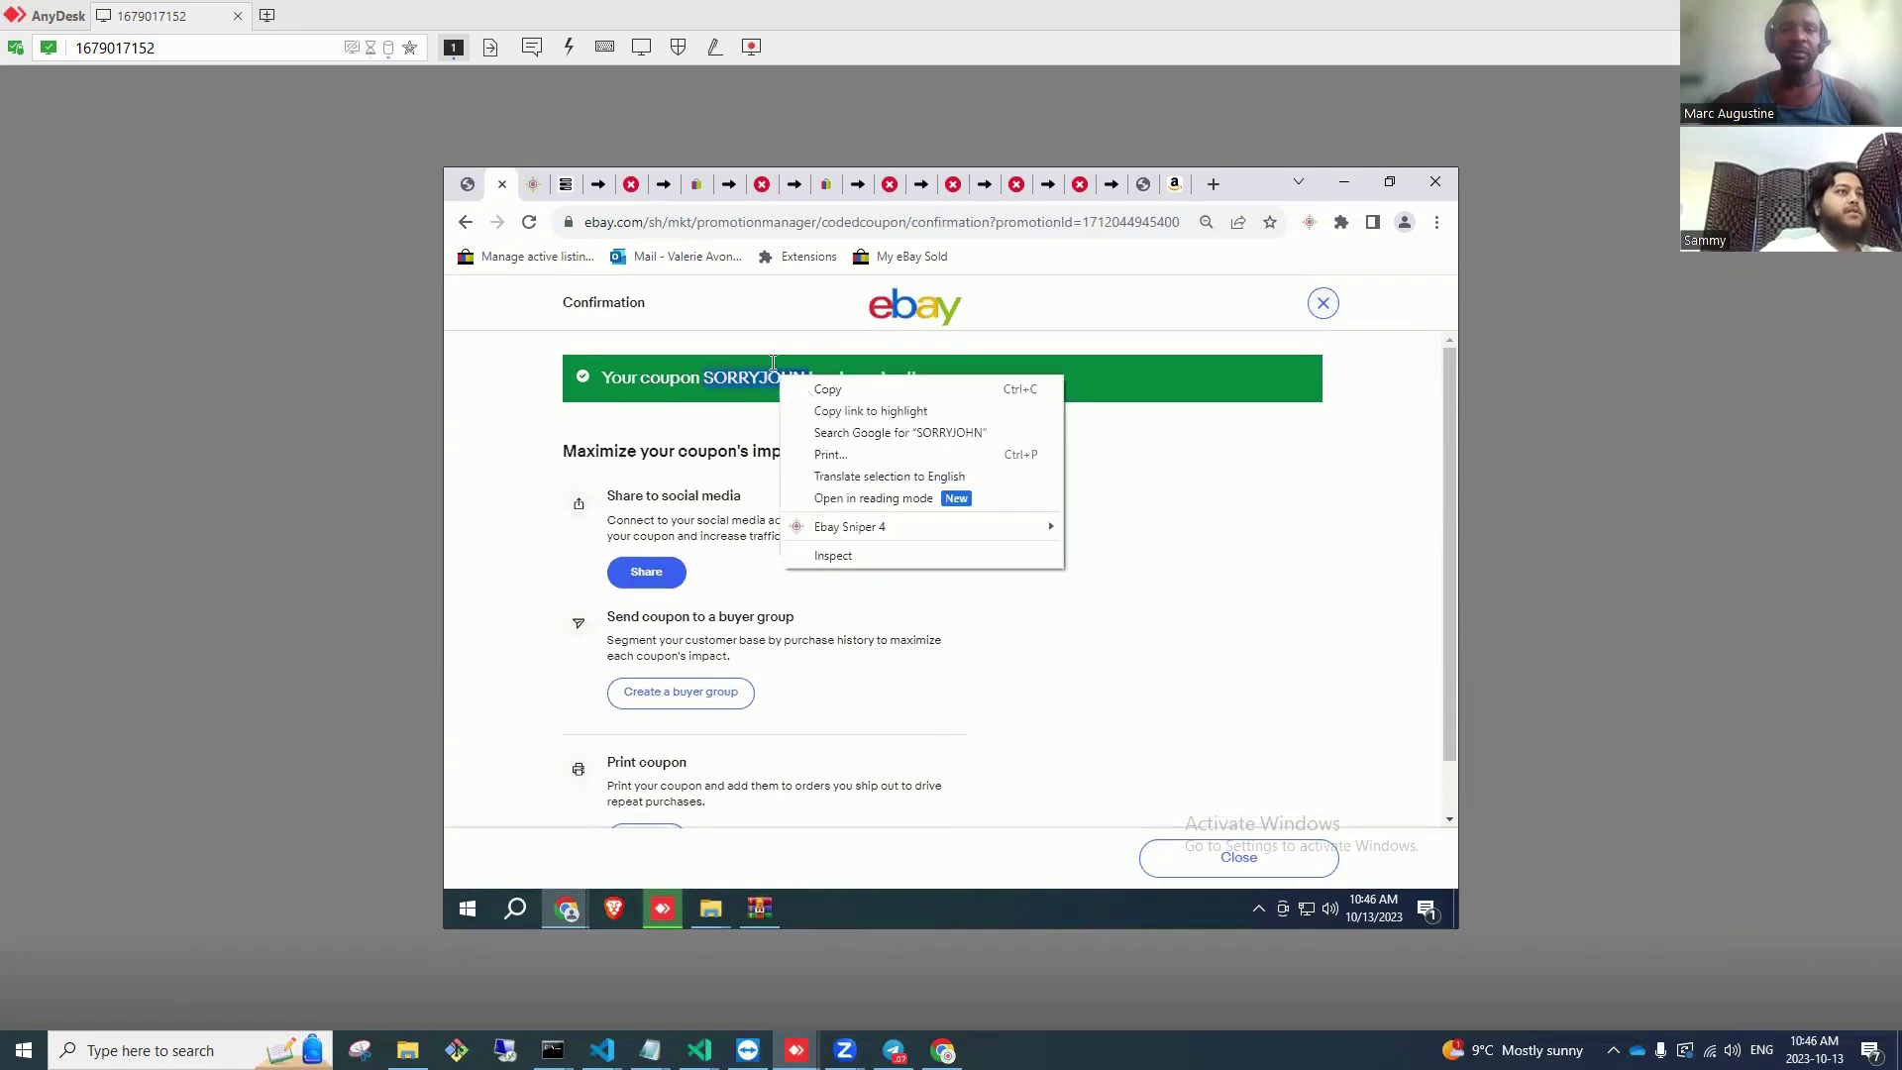
left_click(822, 387)
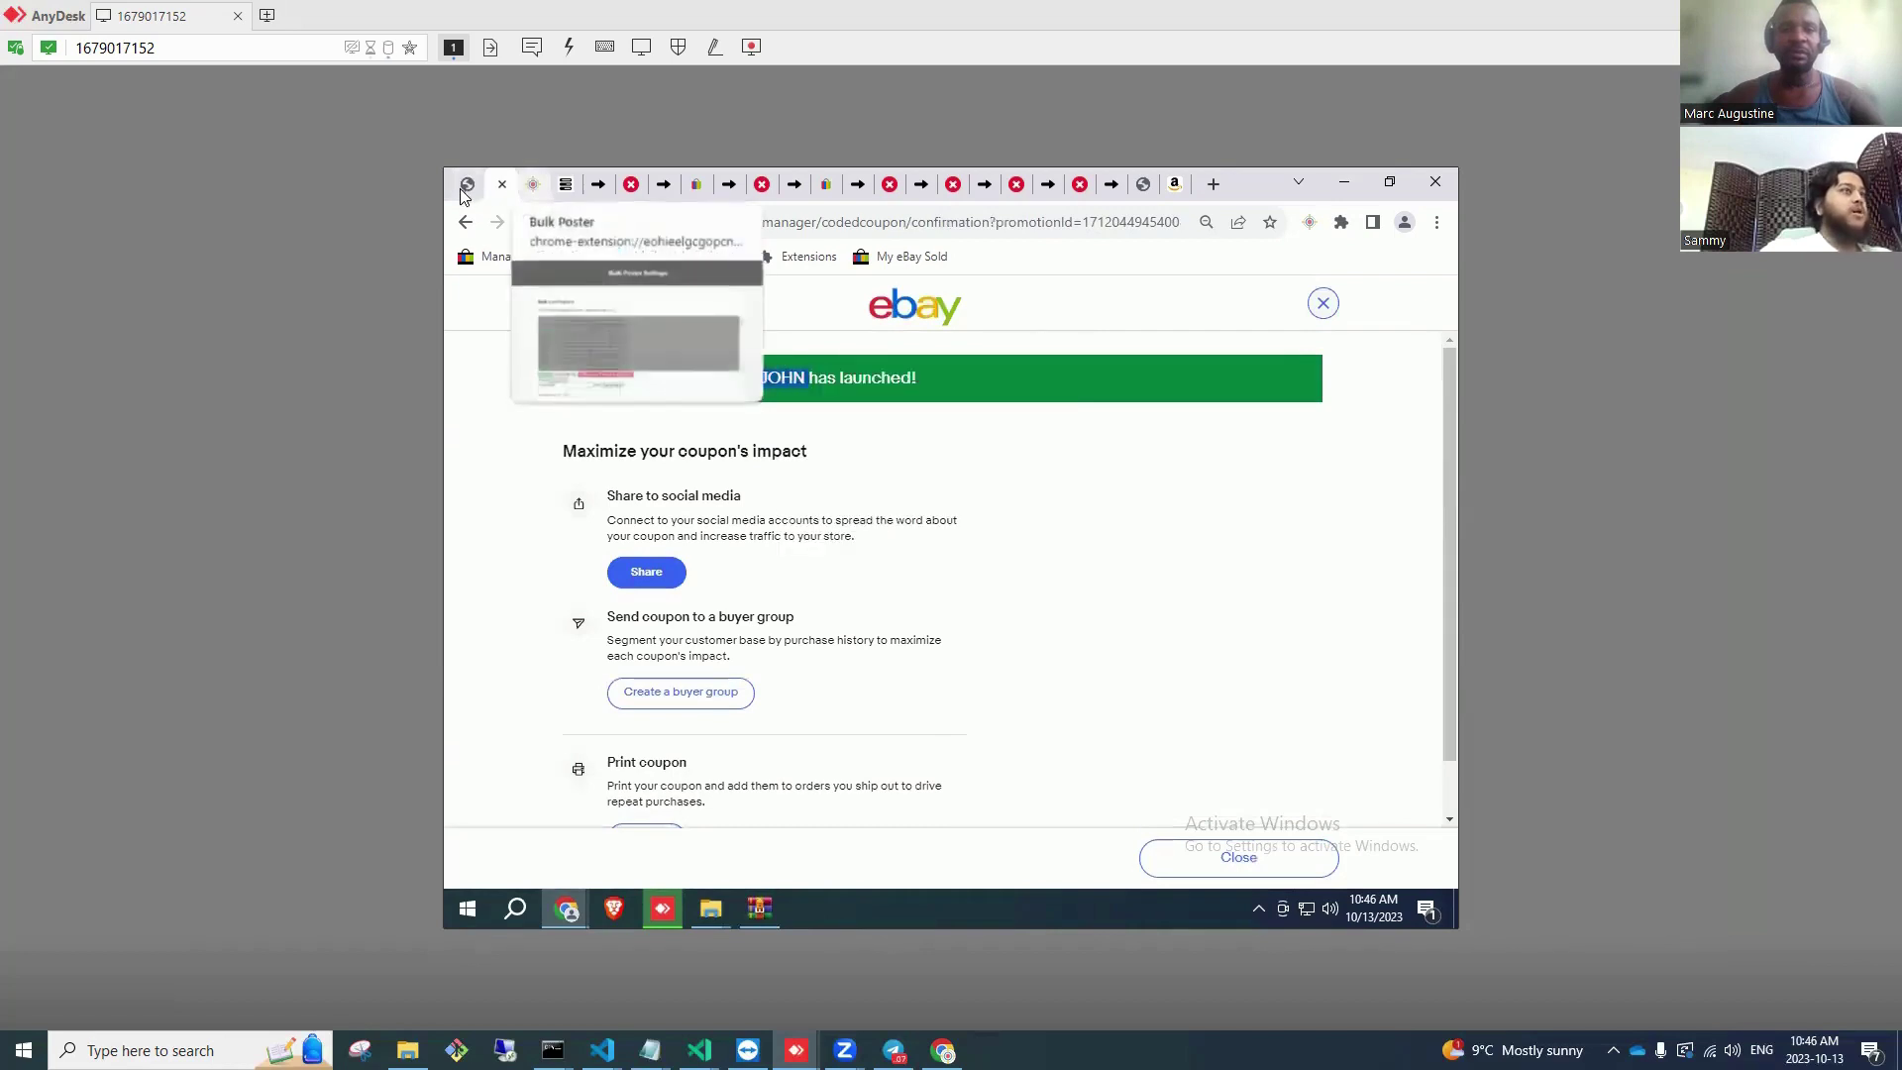
Step: Copy the Tig Welding Torch order details page text and switch to ChatGPT
key("ctrl+shift+Tab")
scroll(1367, 762, "down", 5)
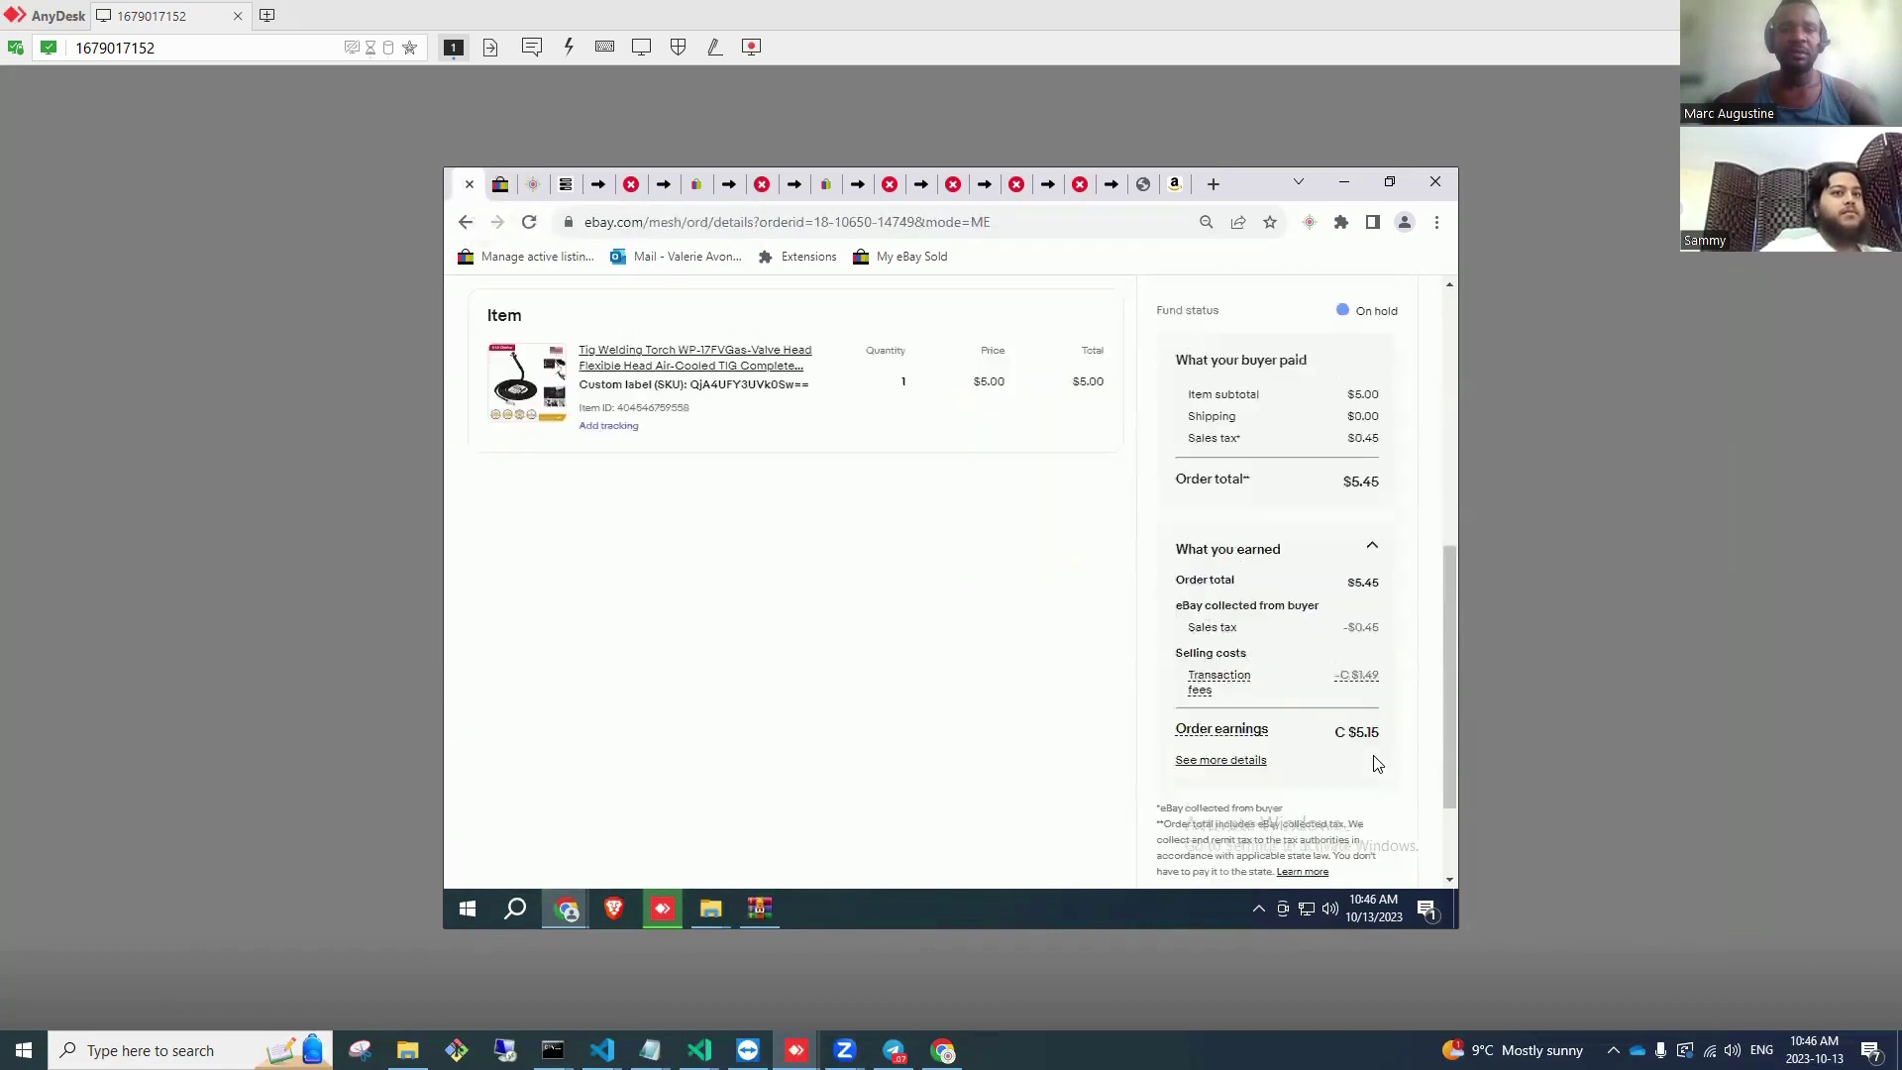
left_click_drag(1300, 726, 475, 420)
scroll(577, 458, "up", 6)
right_click(499, 400)
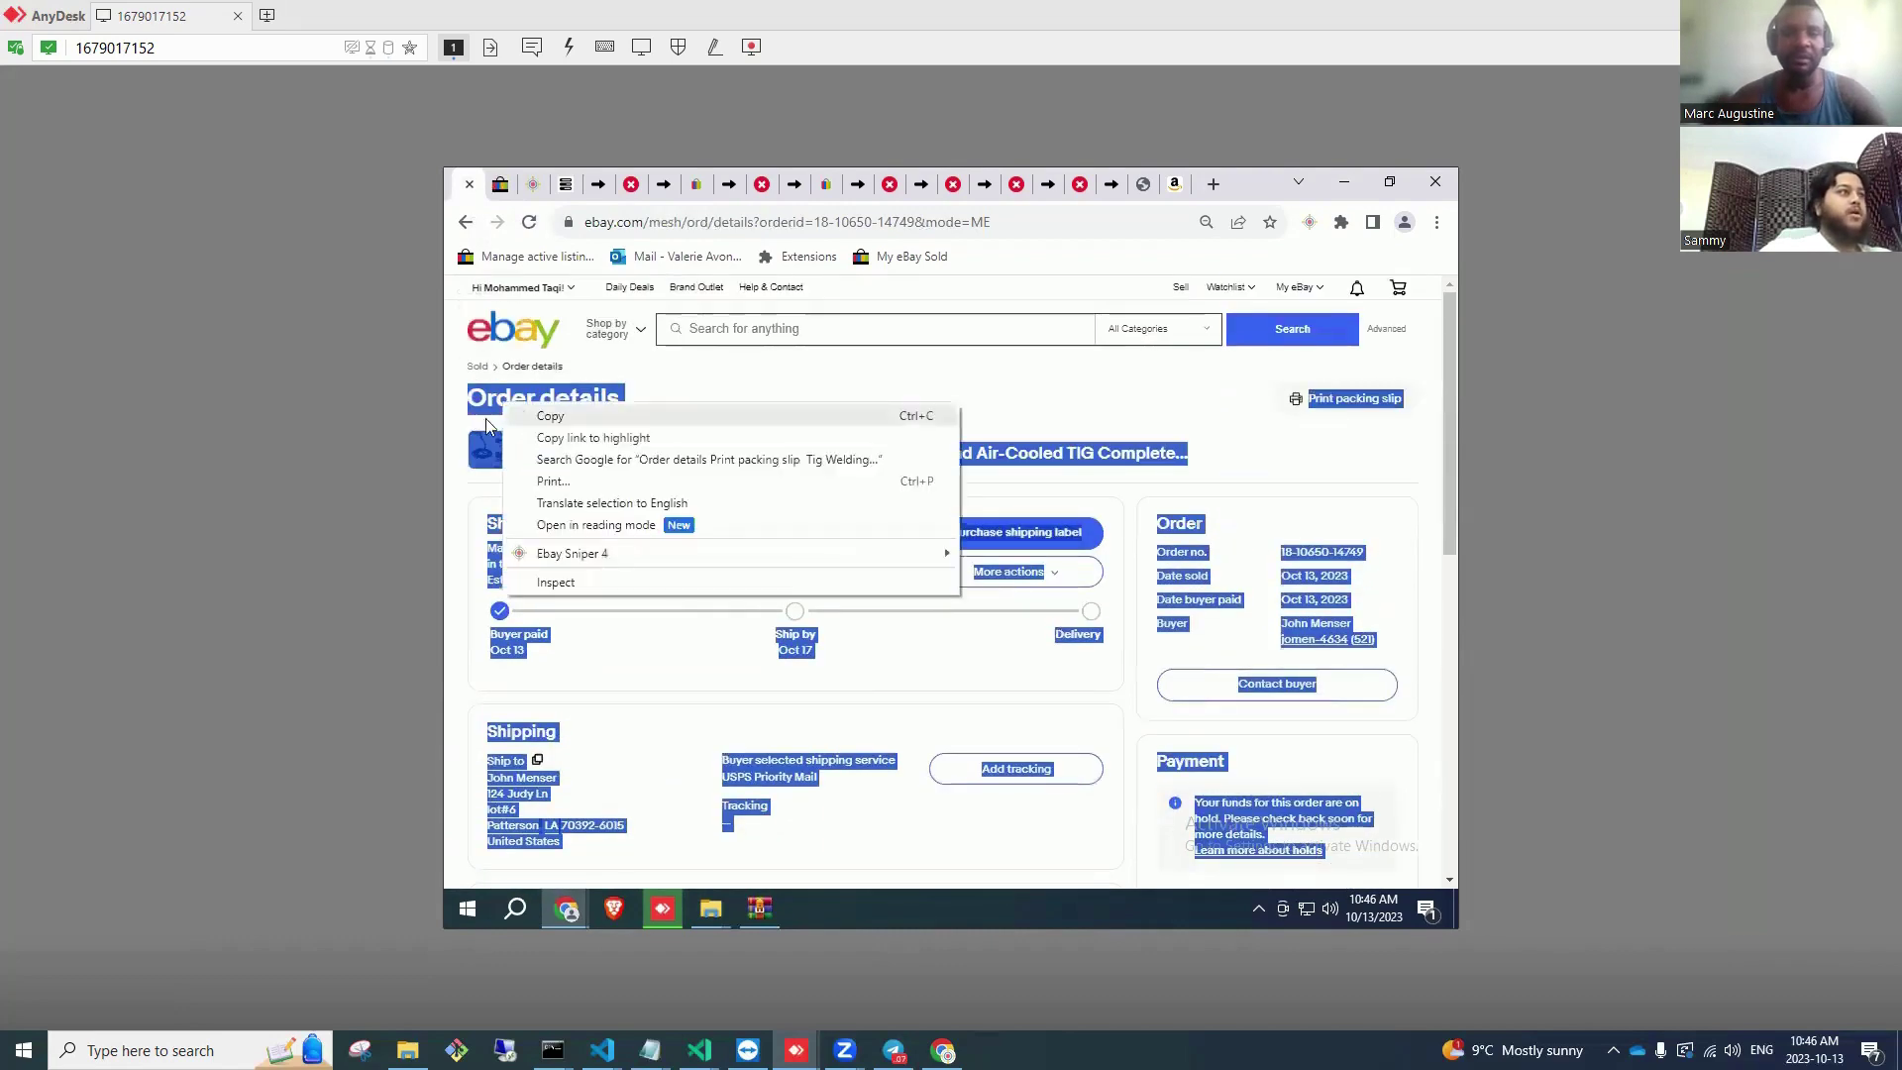
left_click(525, 428)
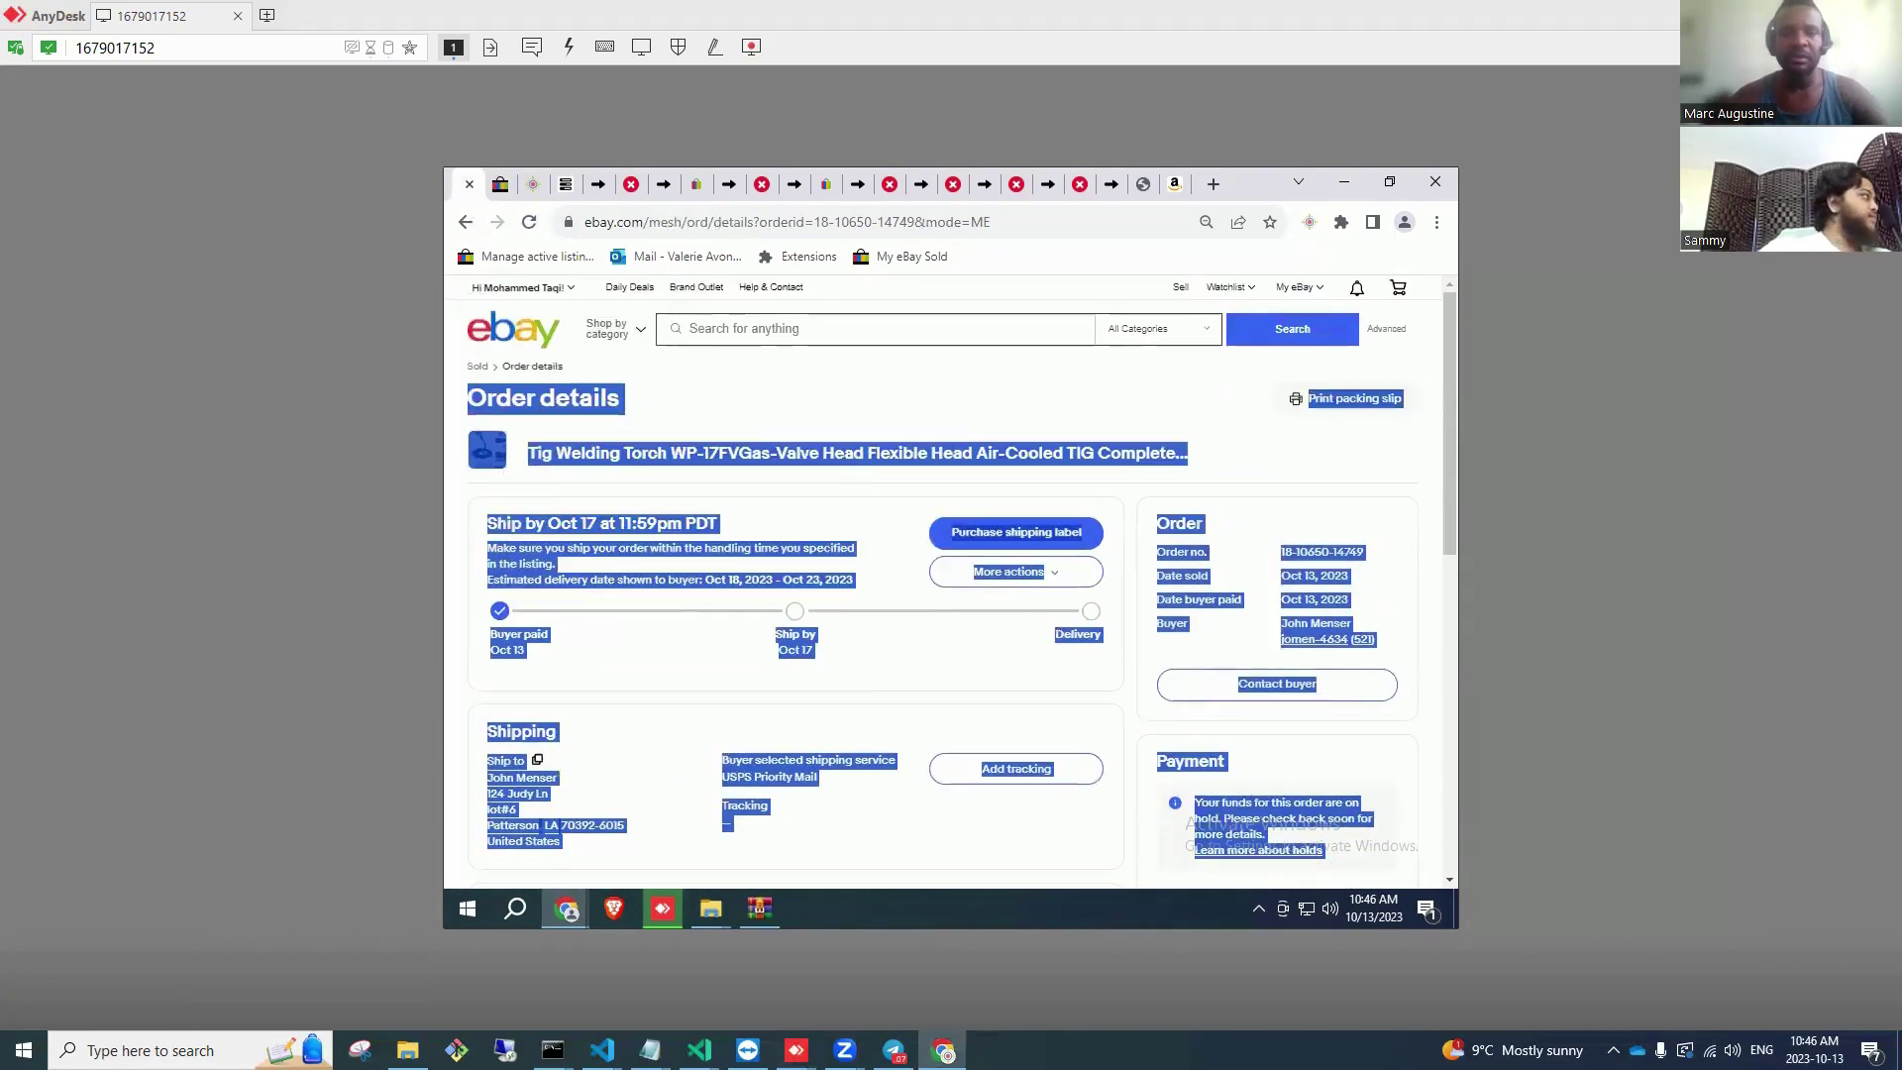
key("alt+Tab")
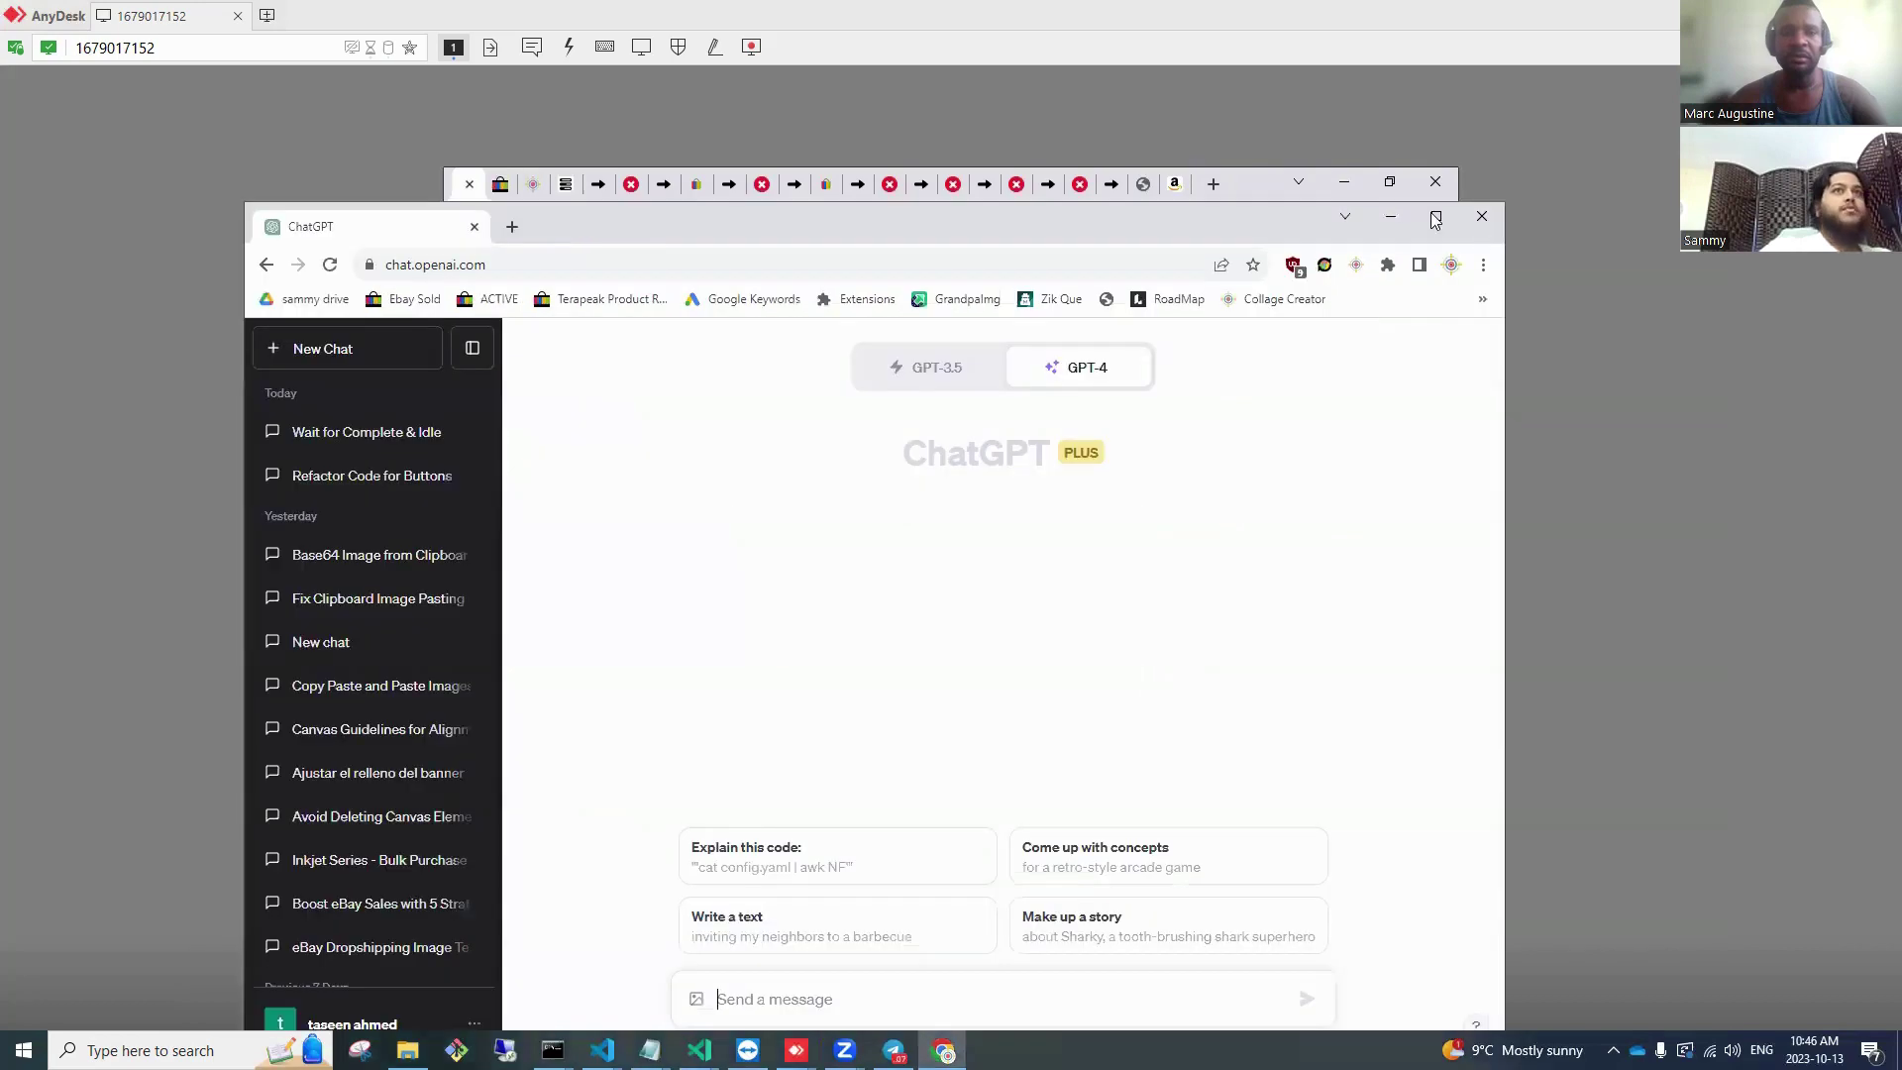
Step: Paste the order details and explain the SORRYJOHN 15% coupon and the $5 offer mistake
left_click(1433, 213)
key("ctrl+v")
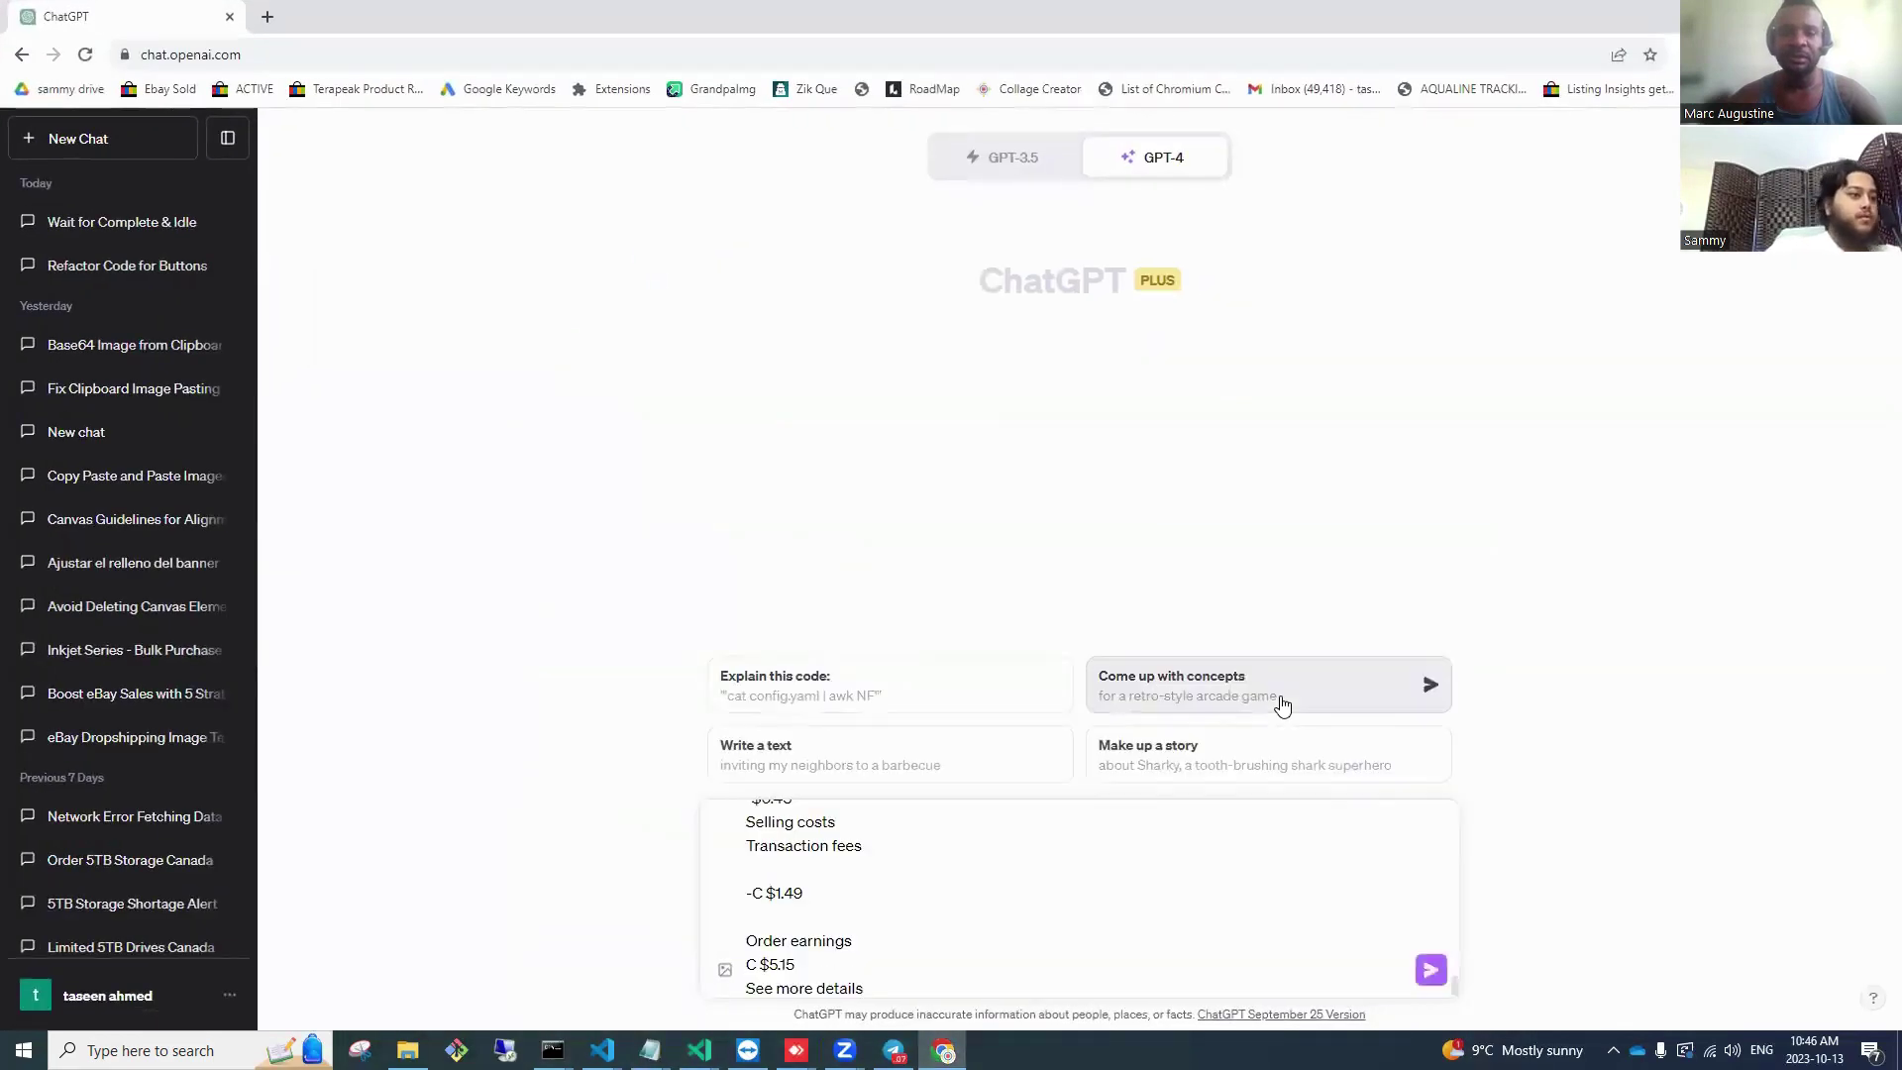
key("shift+Return")
key("shift+Return")
type("I made a n")
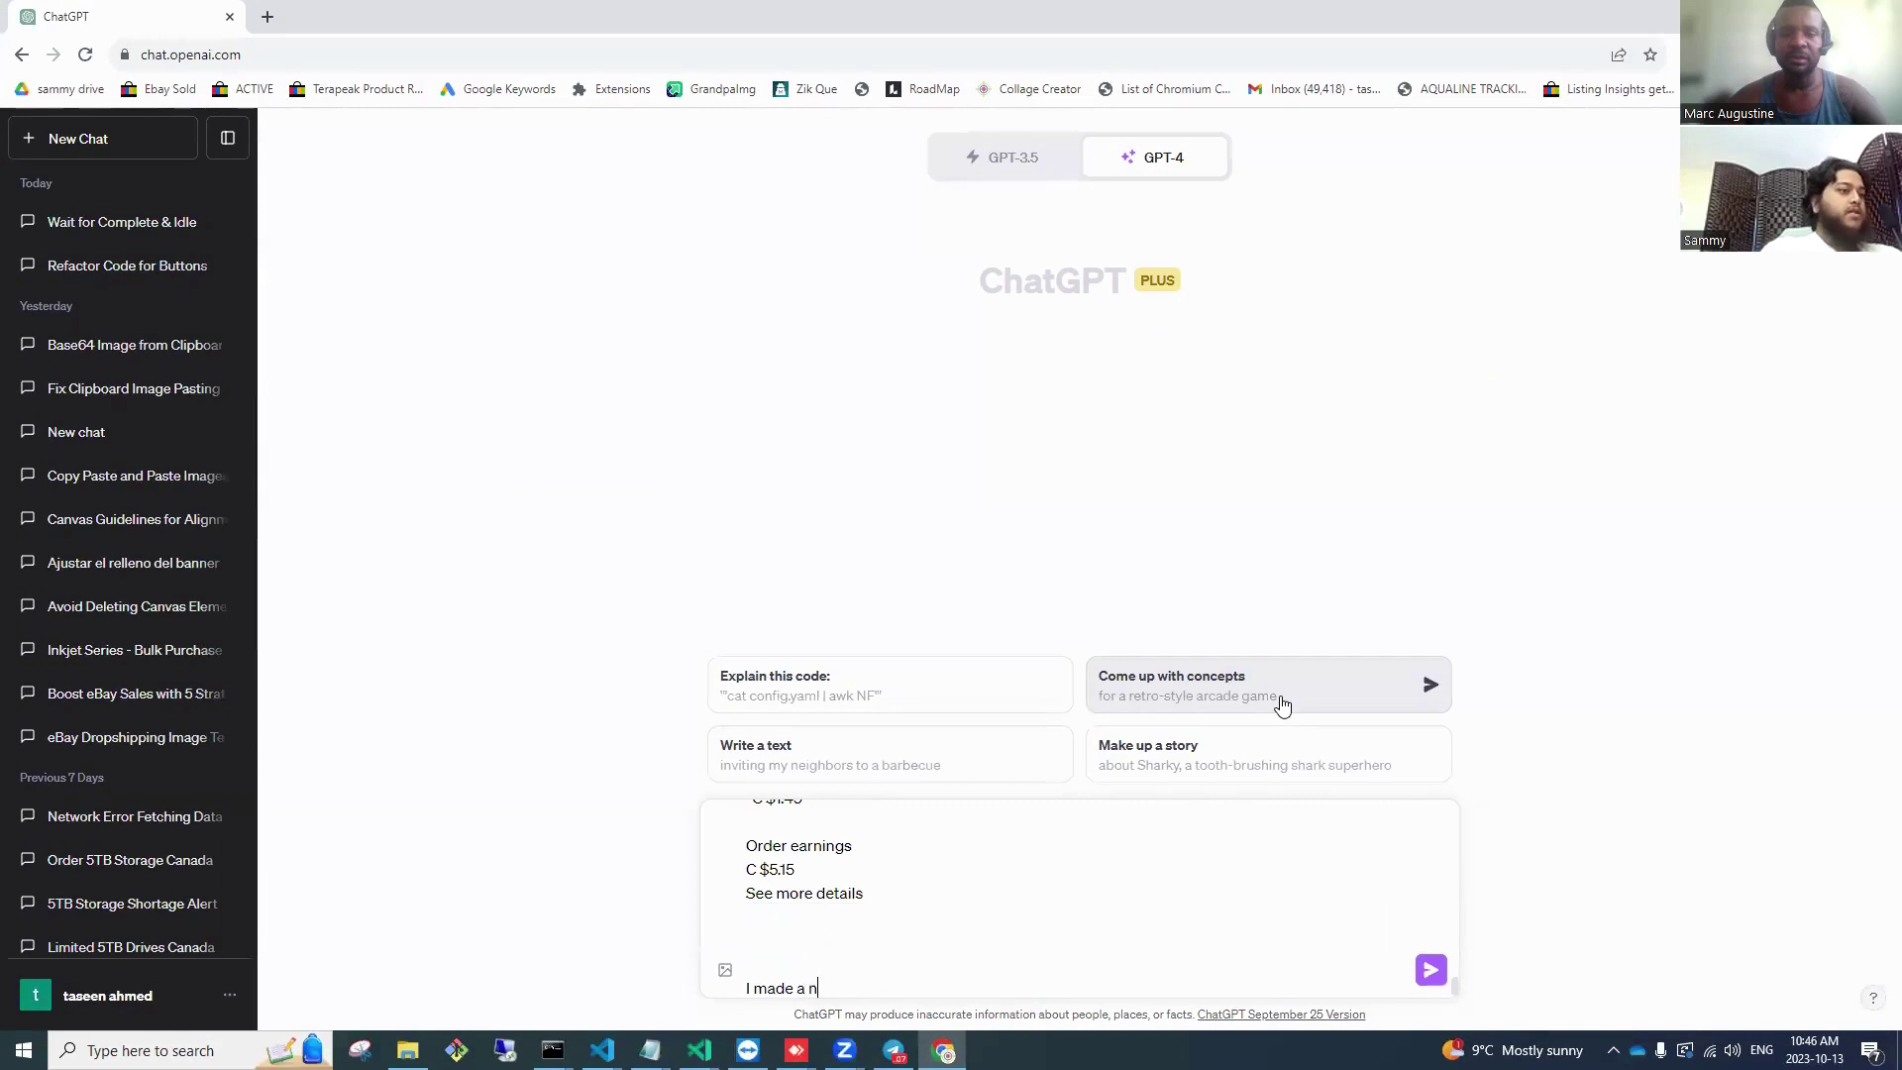
type("ew coupon called SORRYJOHN for 15%")
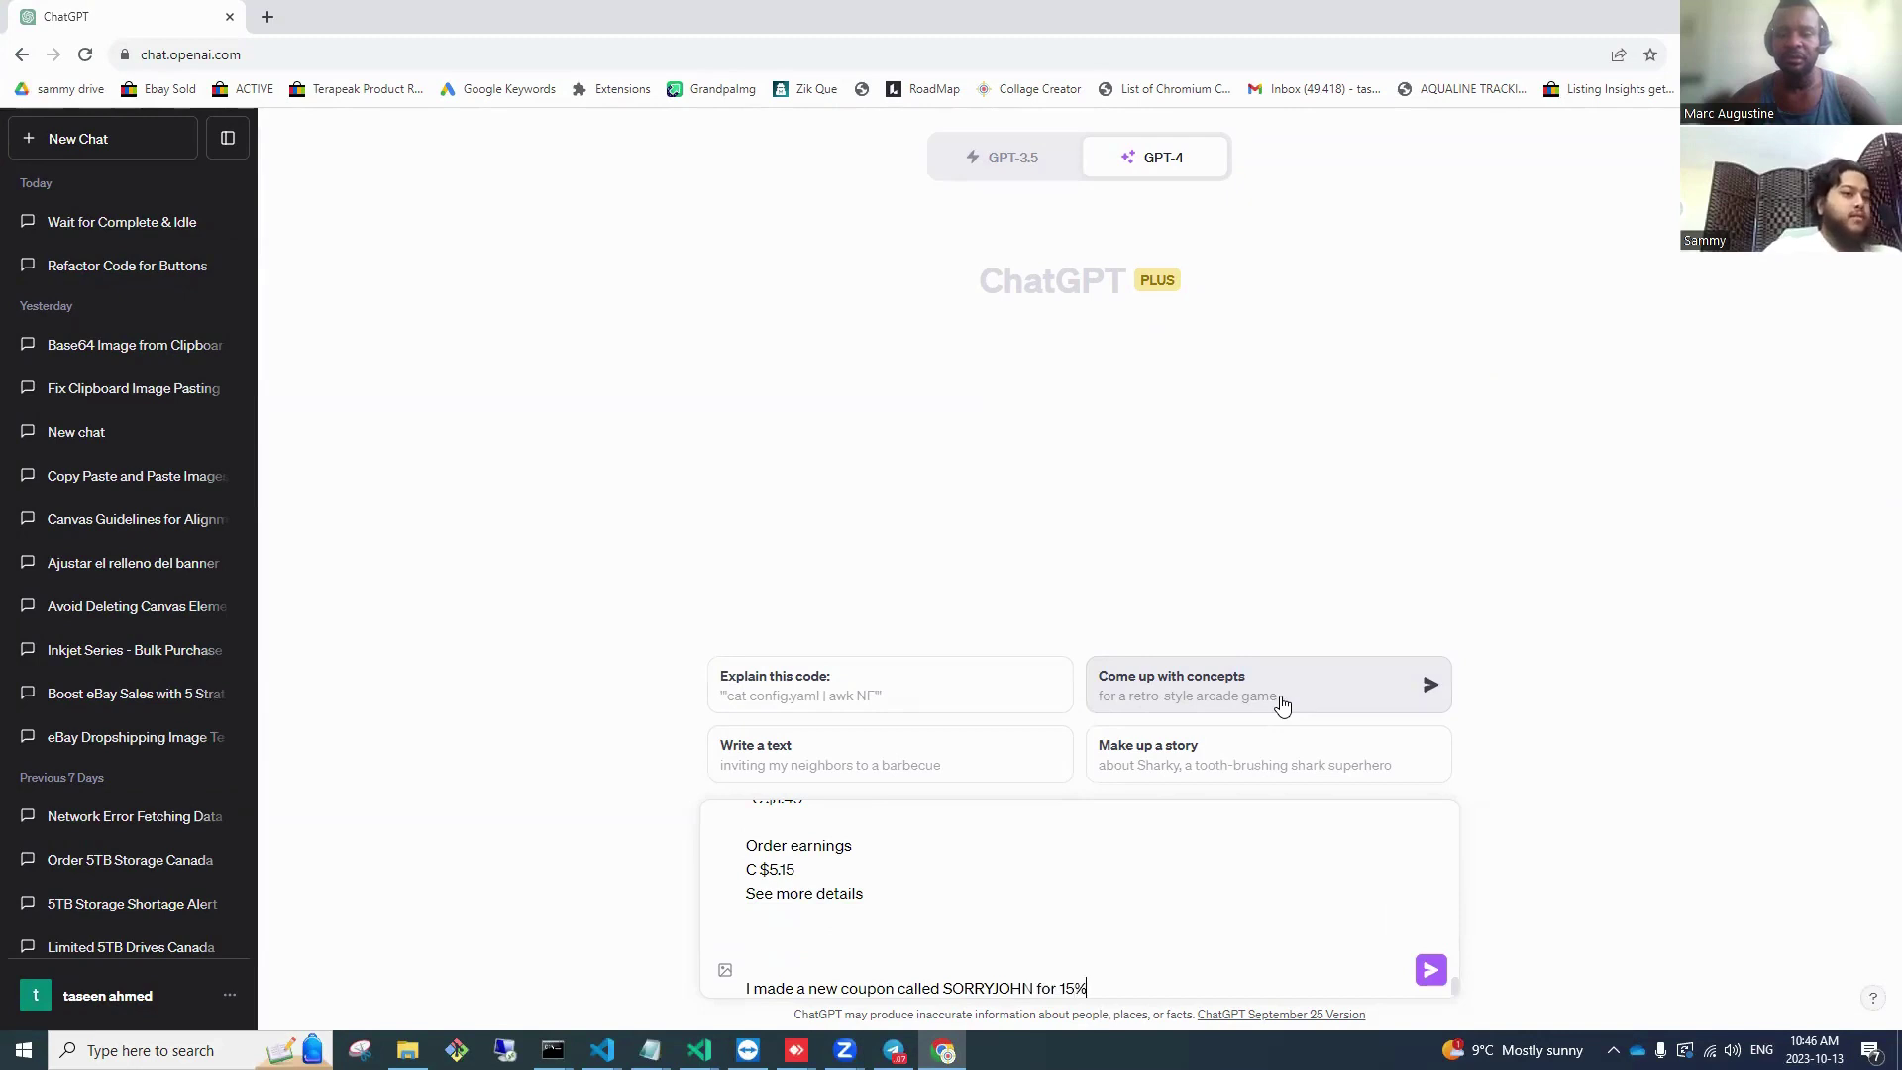
type("off")
key("shift+Return")
key("shift+Return")
key("shift+Return")
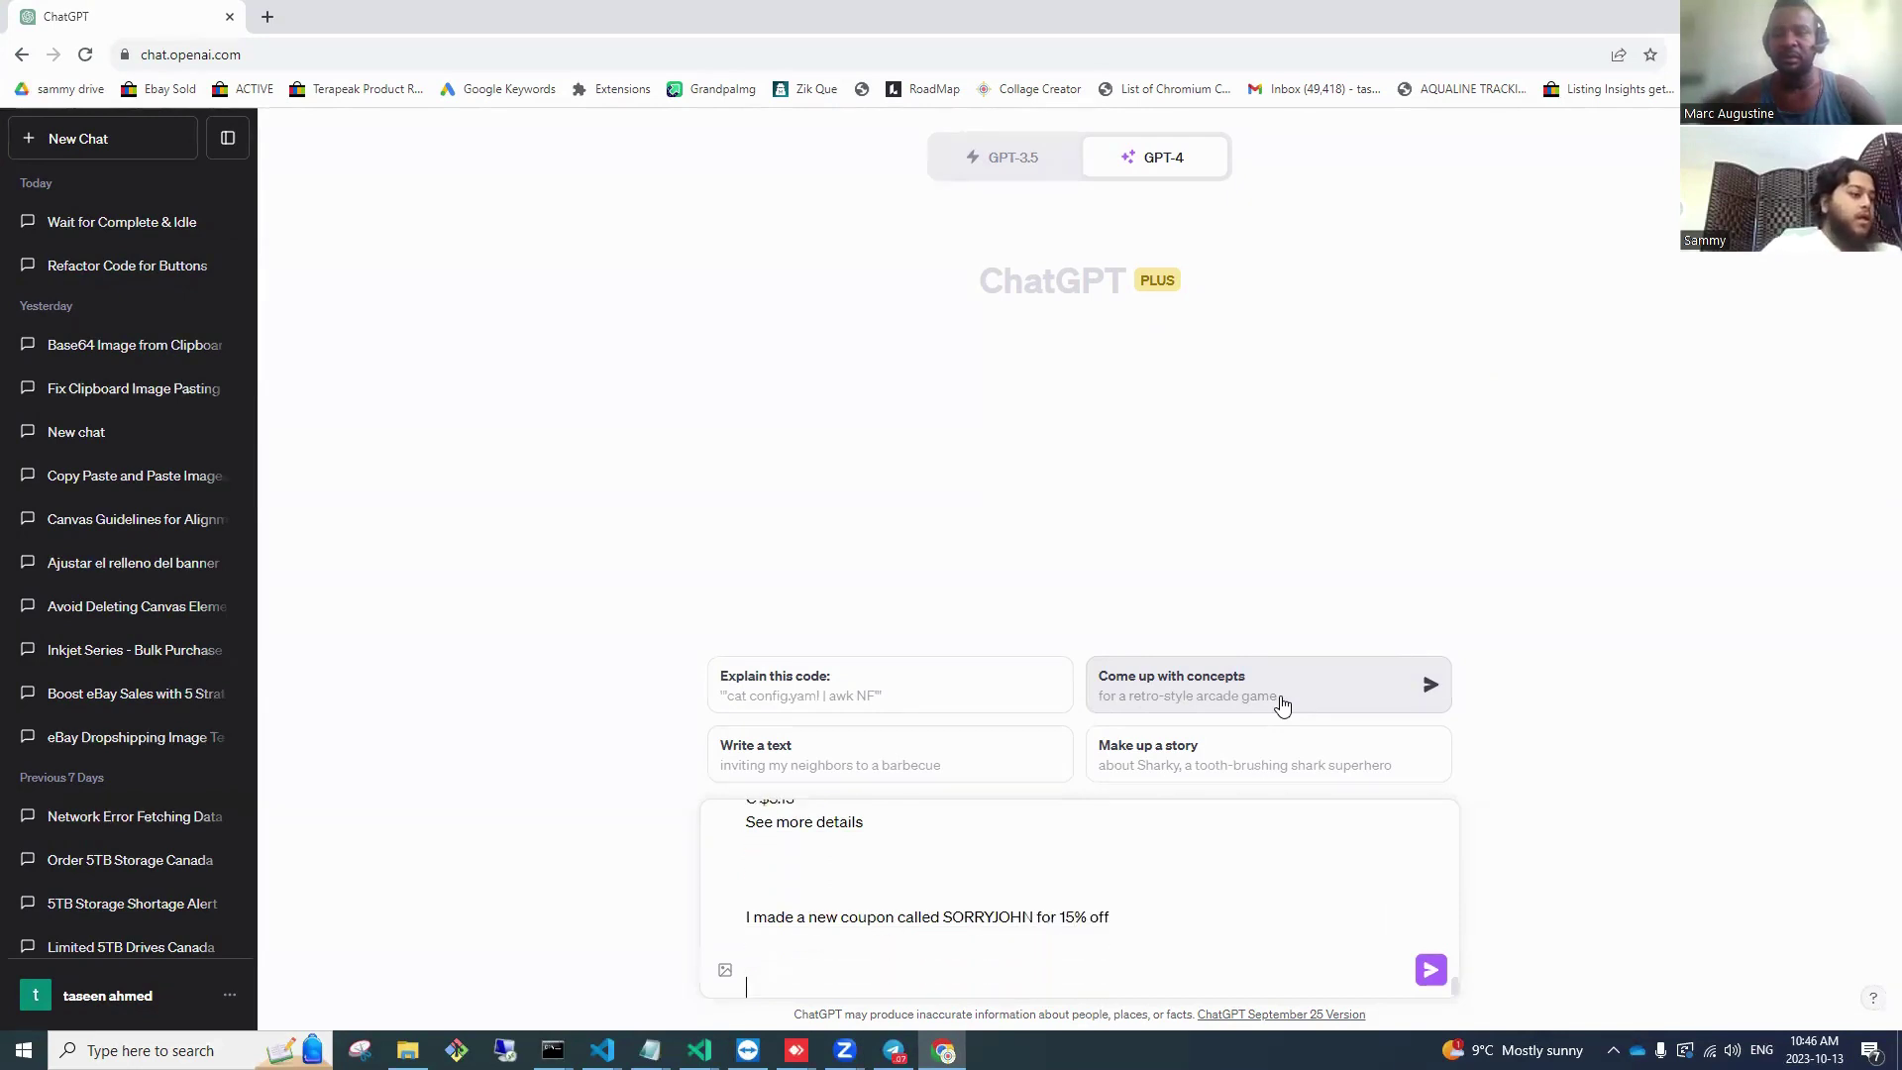
type("I made a new coup")
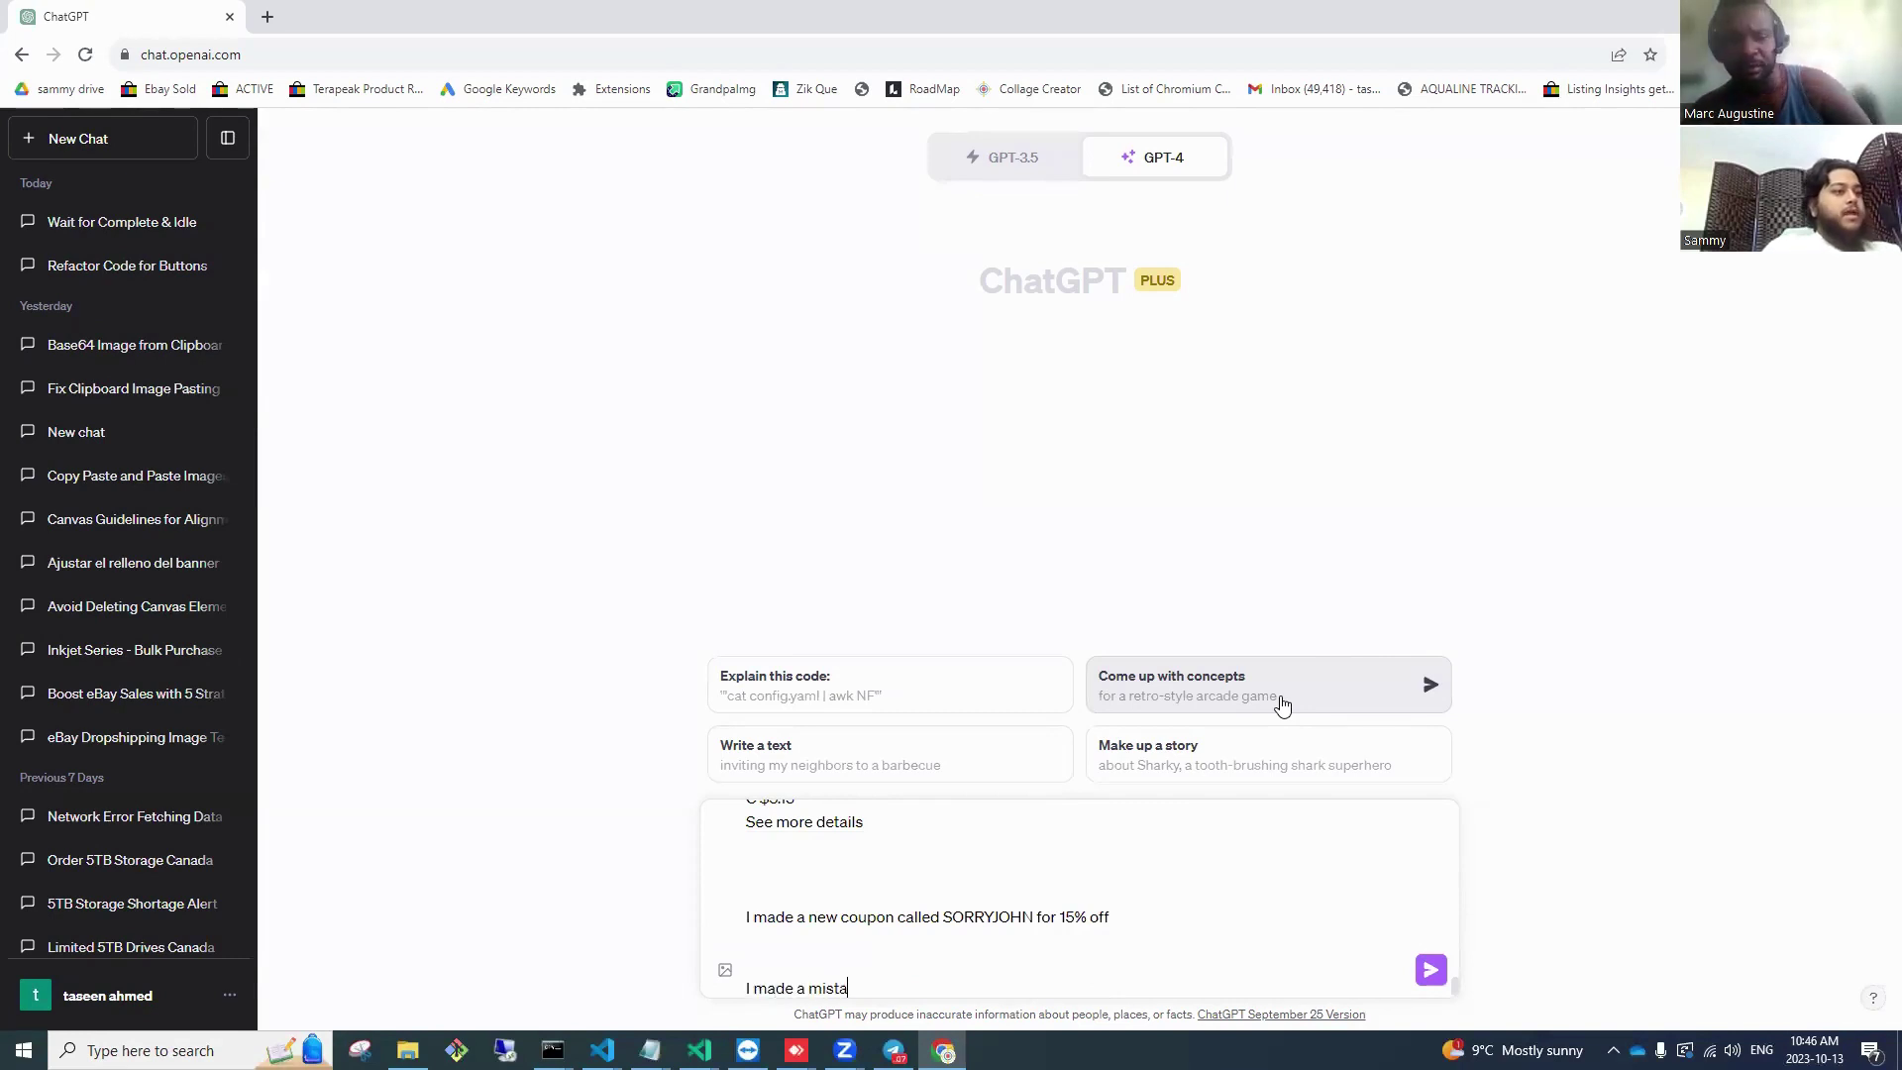
key("BackSpace")
key("BackSpace")
key("BackSpace")
key("BackSpace")
key("BackSpace")
key("BackSpace")
key("BackSpace")
key("BackSpace")
key("BackSpace")
key("BackSpace")
key("BackSpace")
key("BackSpace")
key("BackSpace")
key("BackSpace")
key("BackSpace")
key("BackSpace")
key("BackSpace")
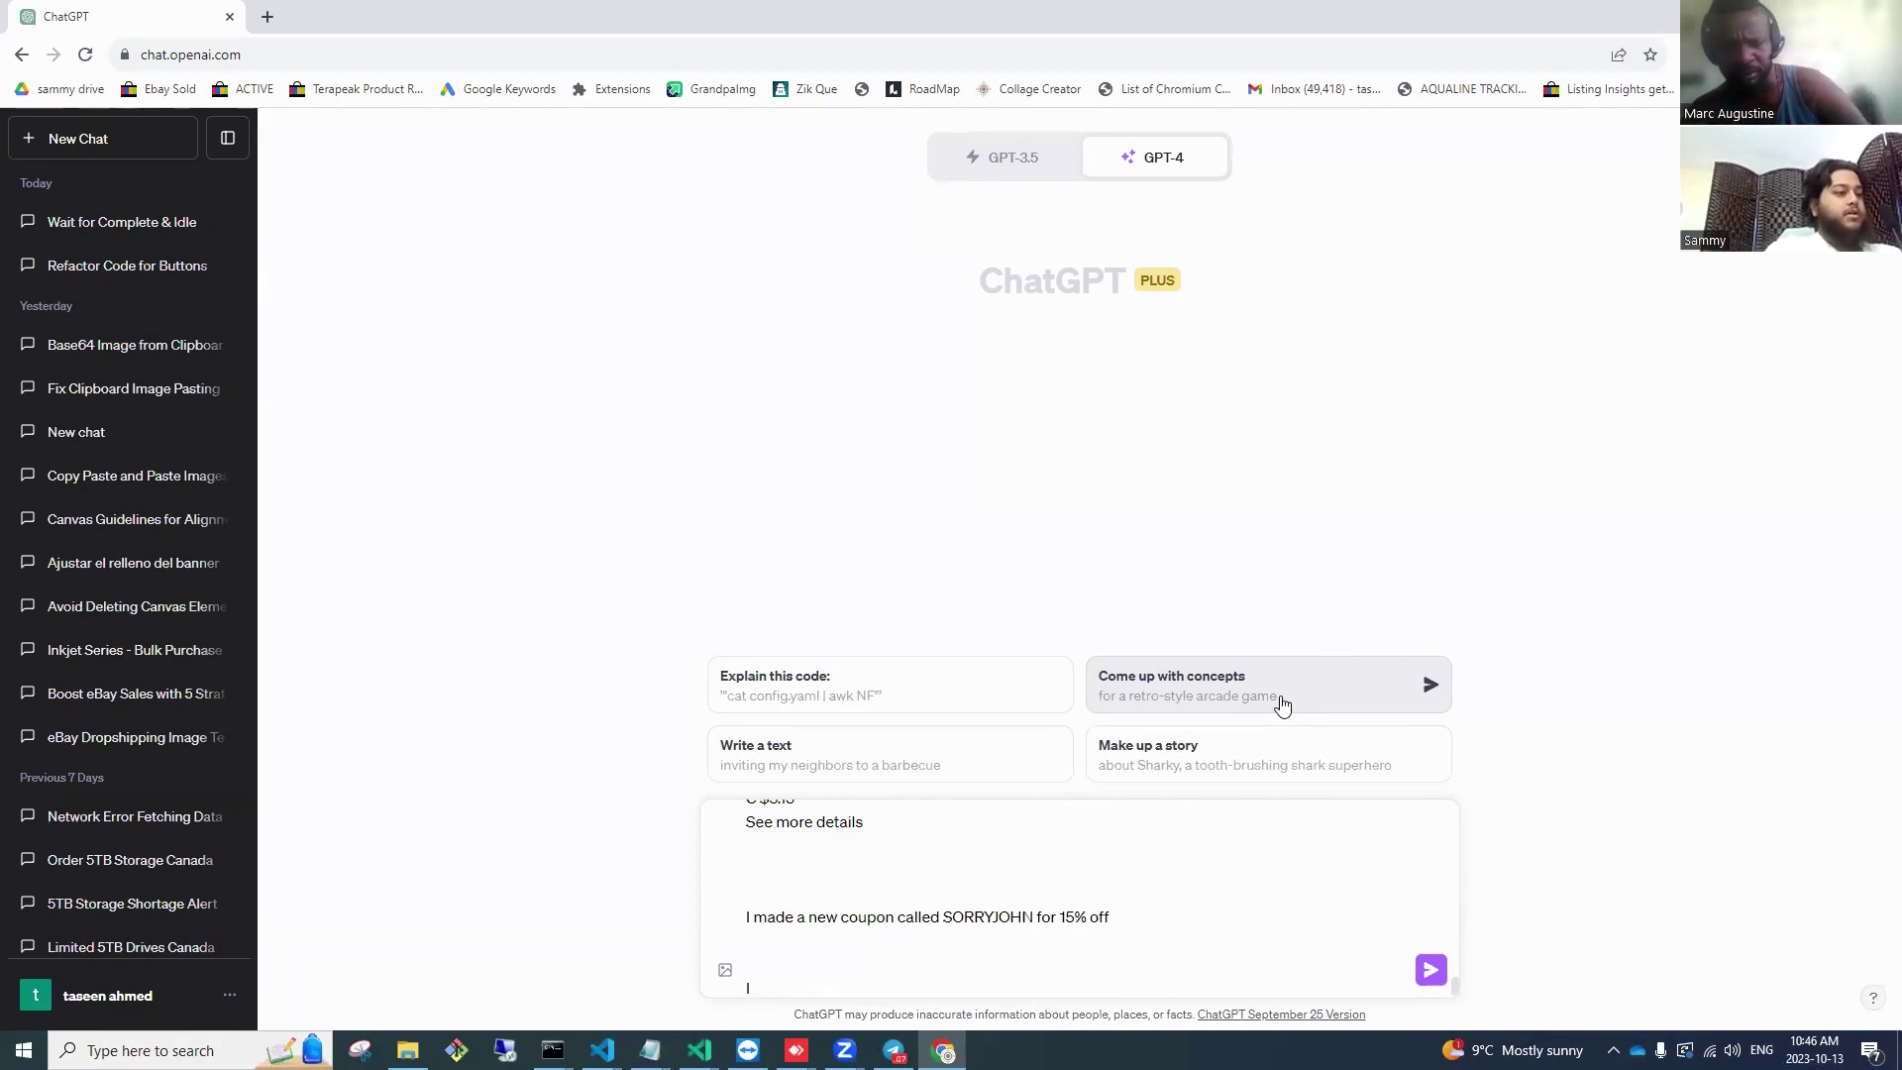
type("my kid ")
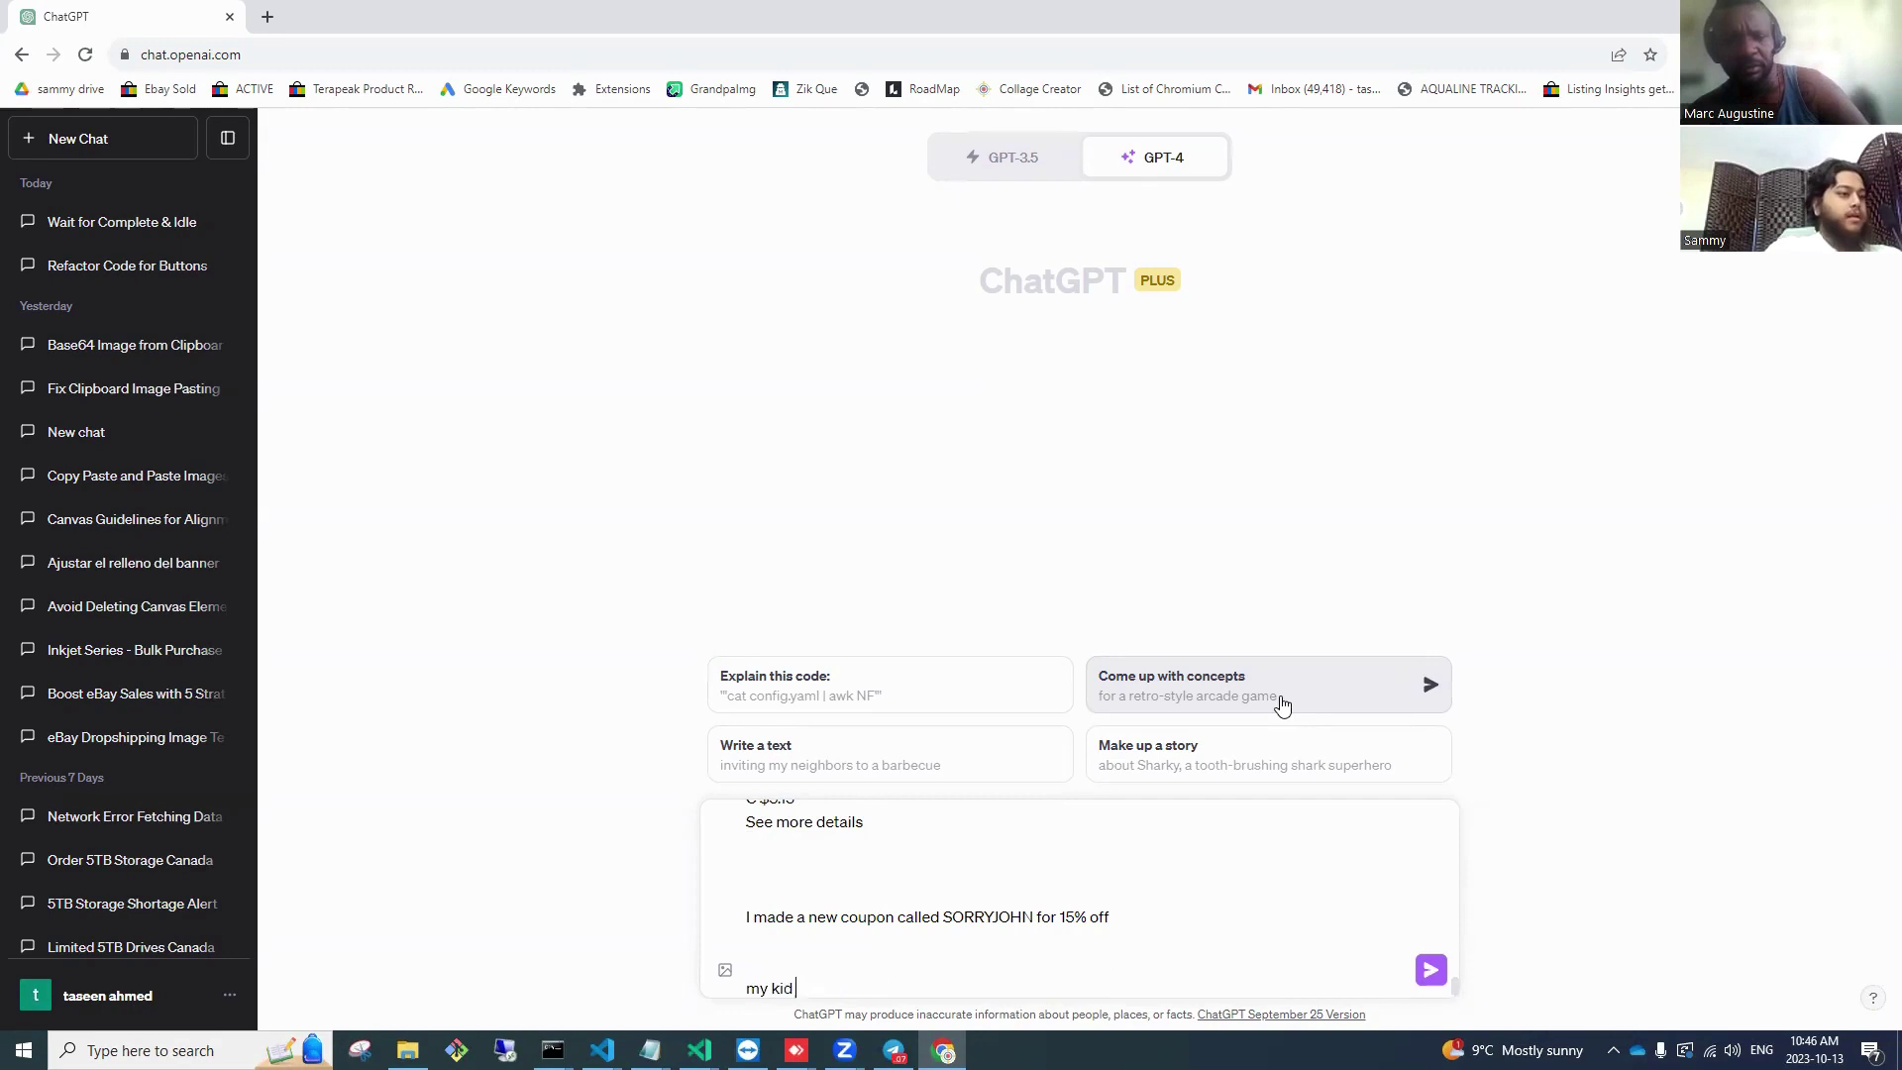
type("made a mistake")
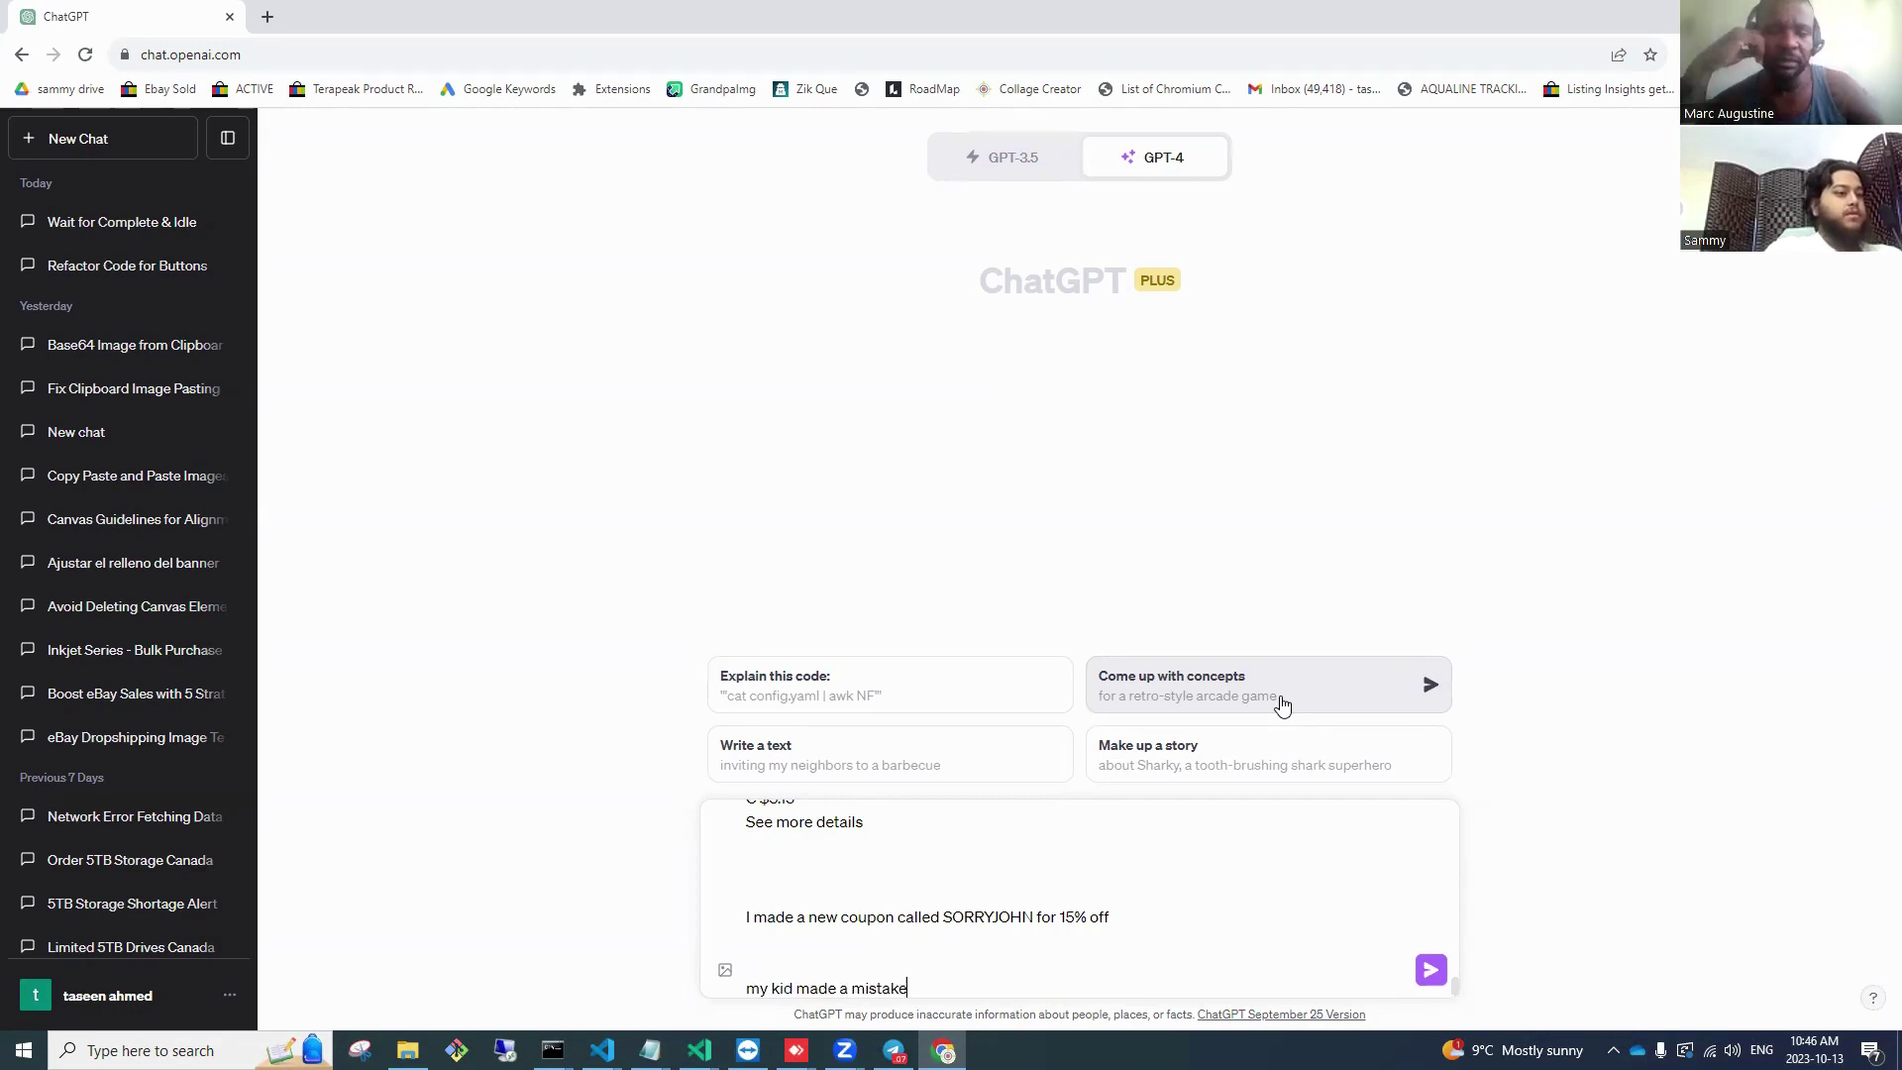
type(" and sent out ")
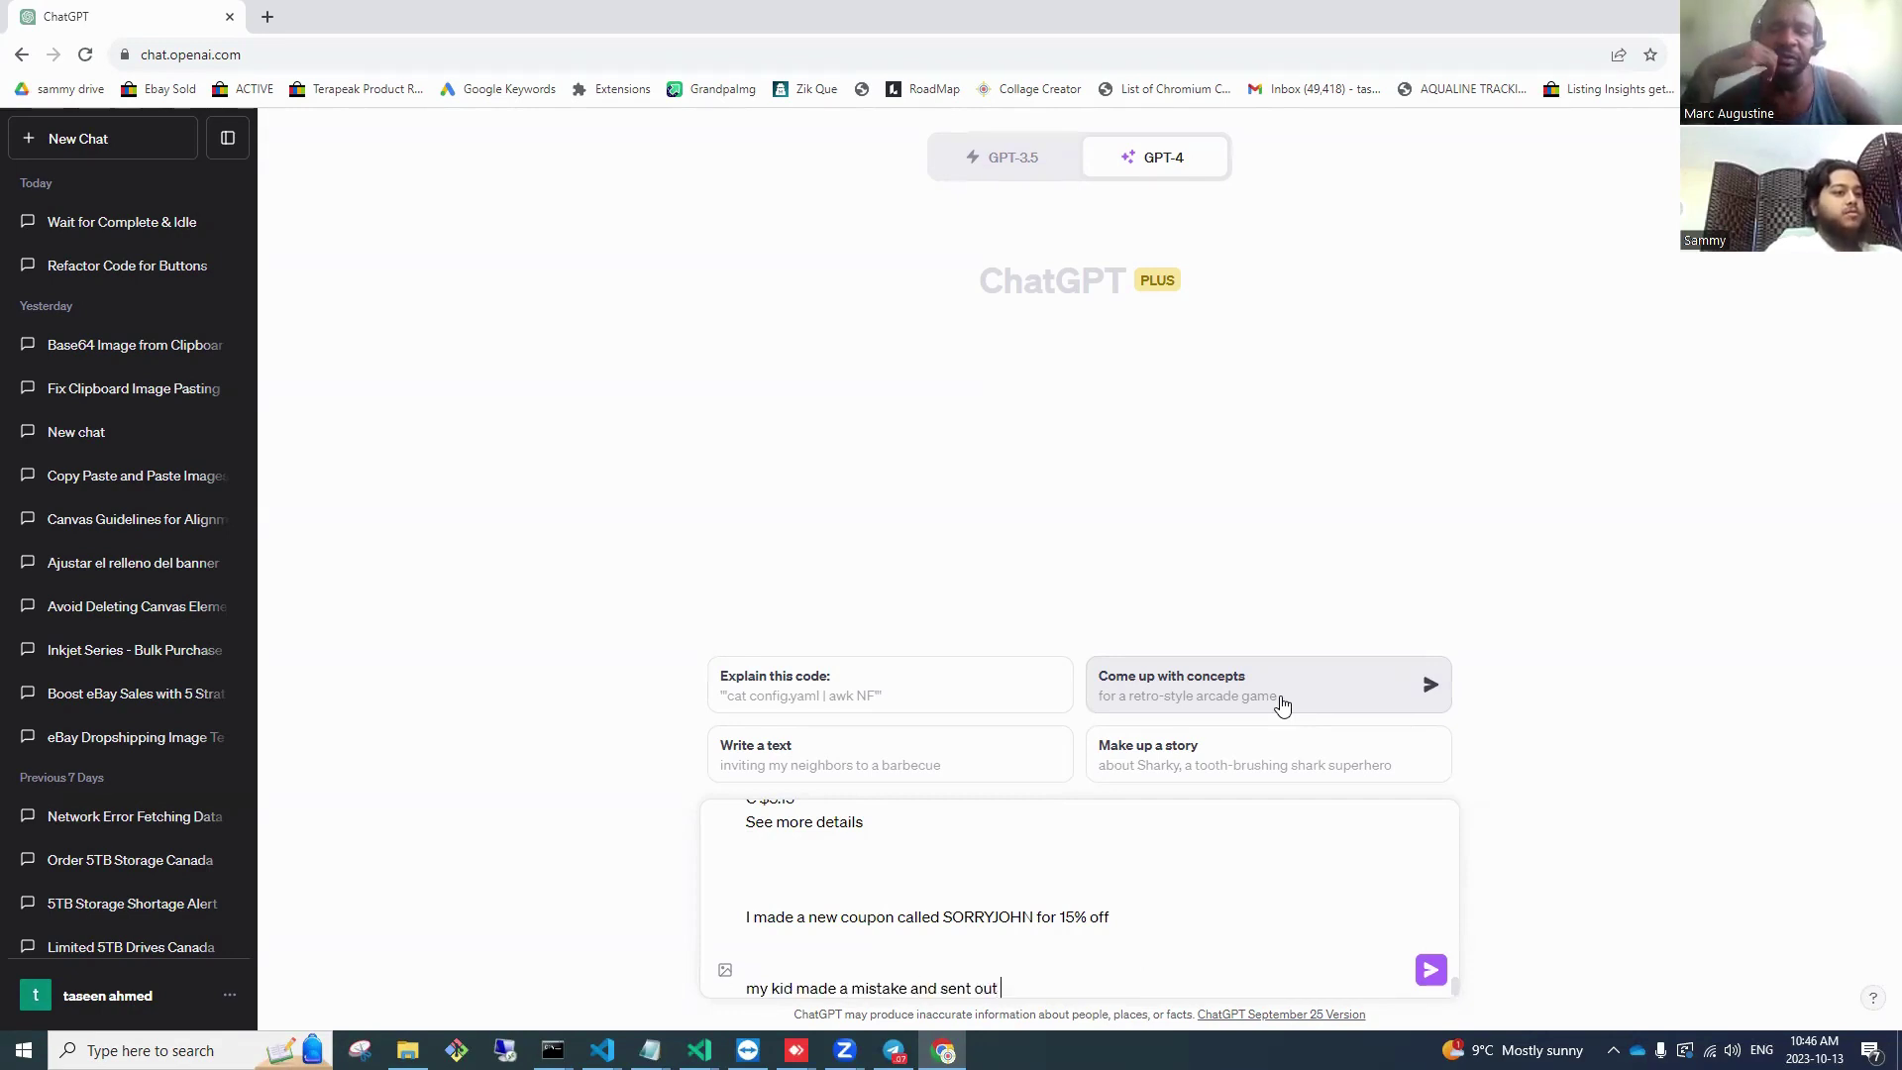
type("a offer fo")
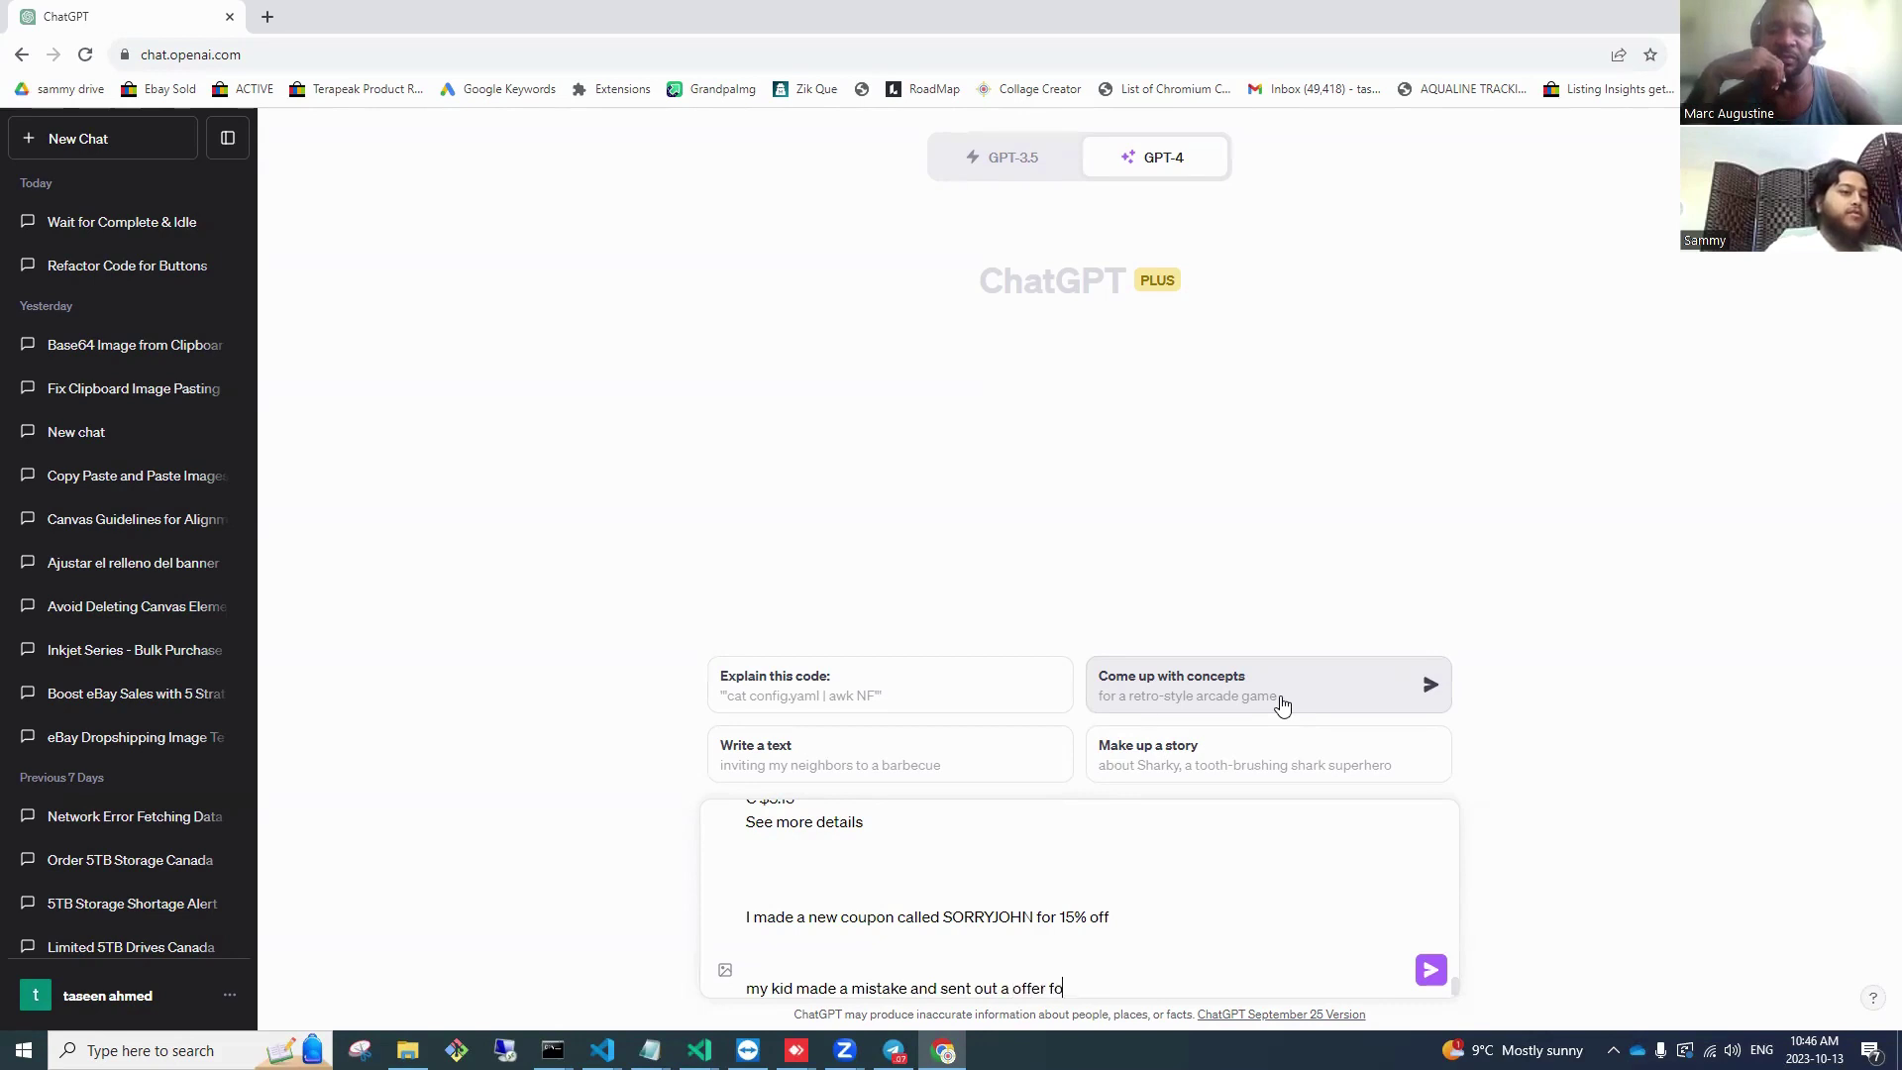
type("r 5$ instead of 15% and i")
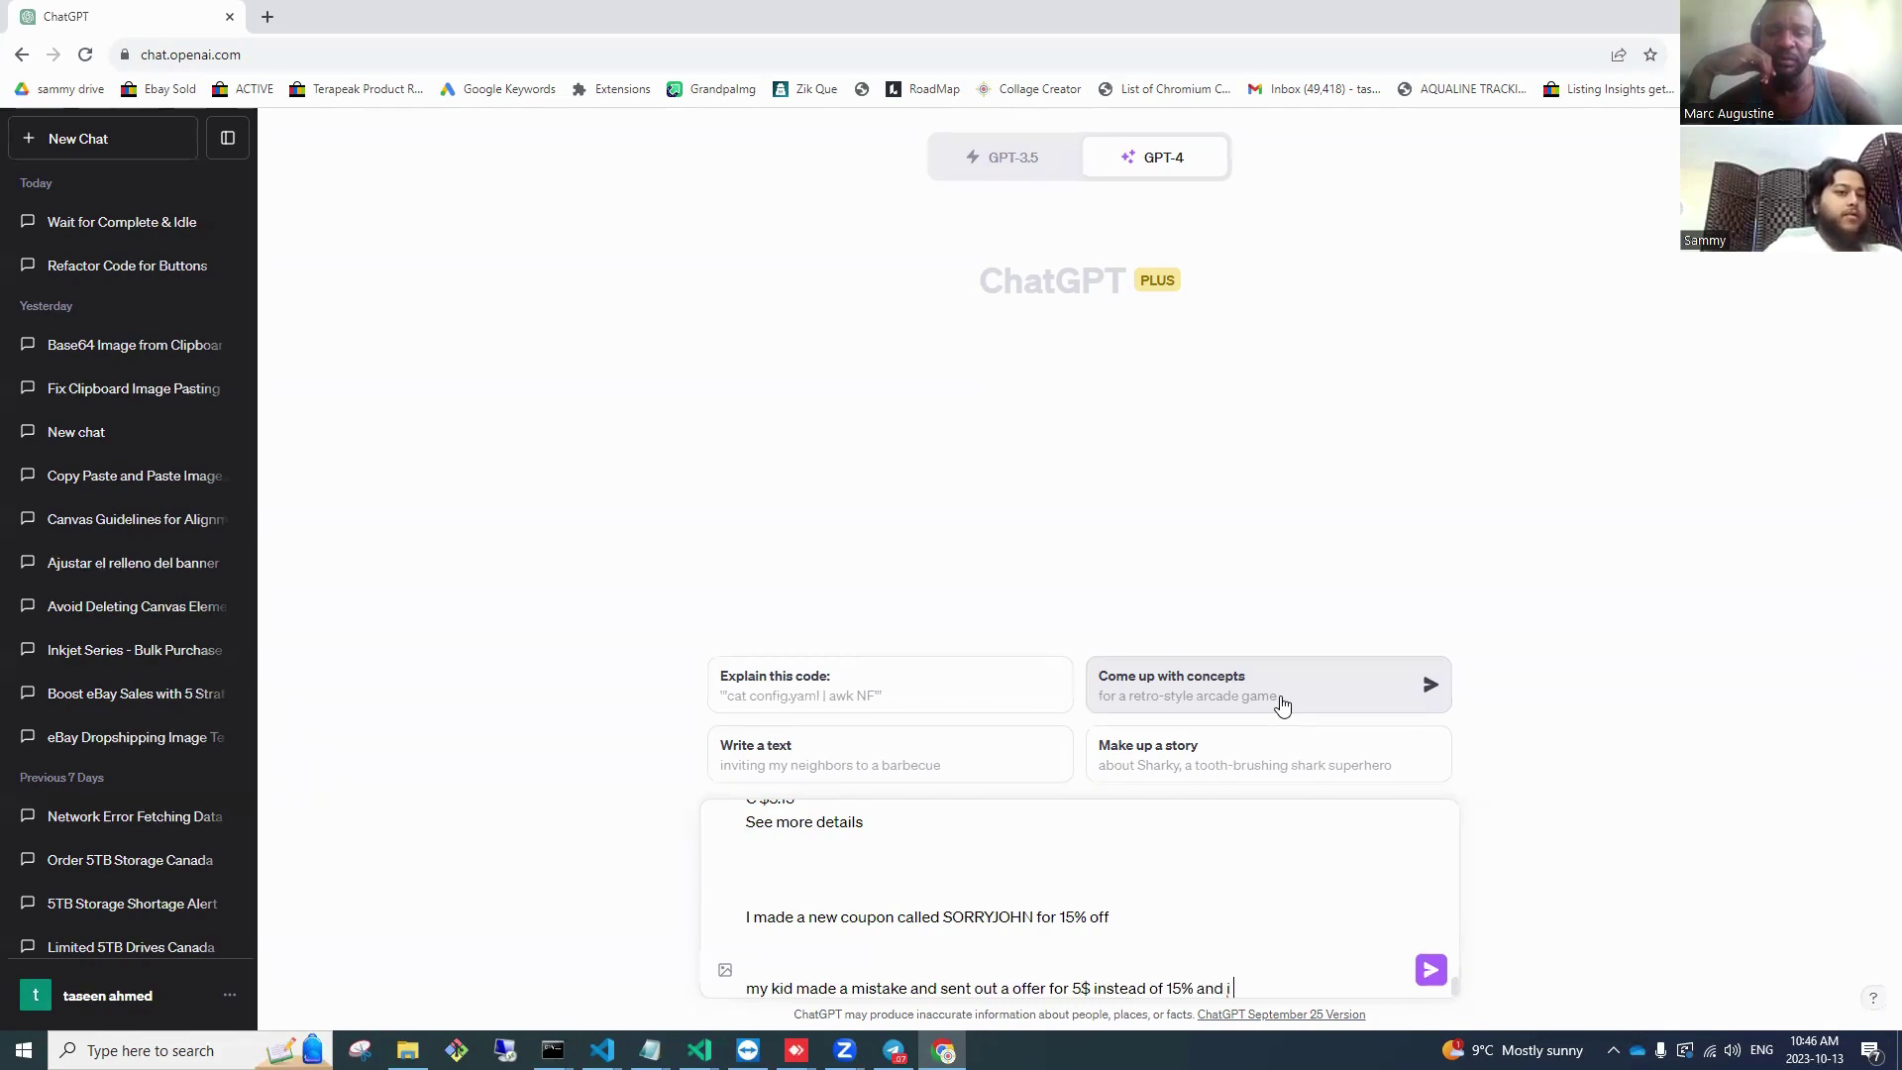
type(" am r")
key("BackSpace")
type("am real")
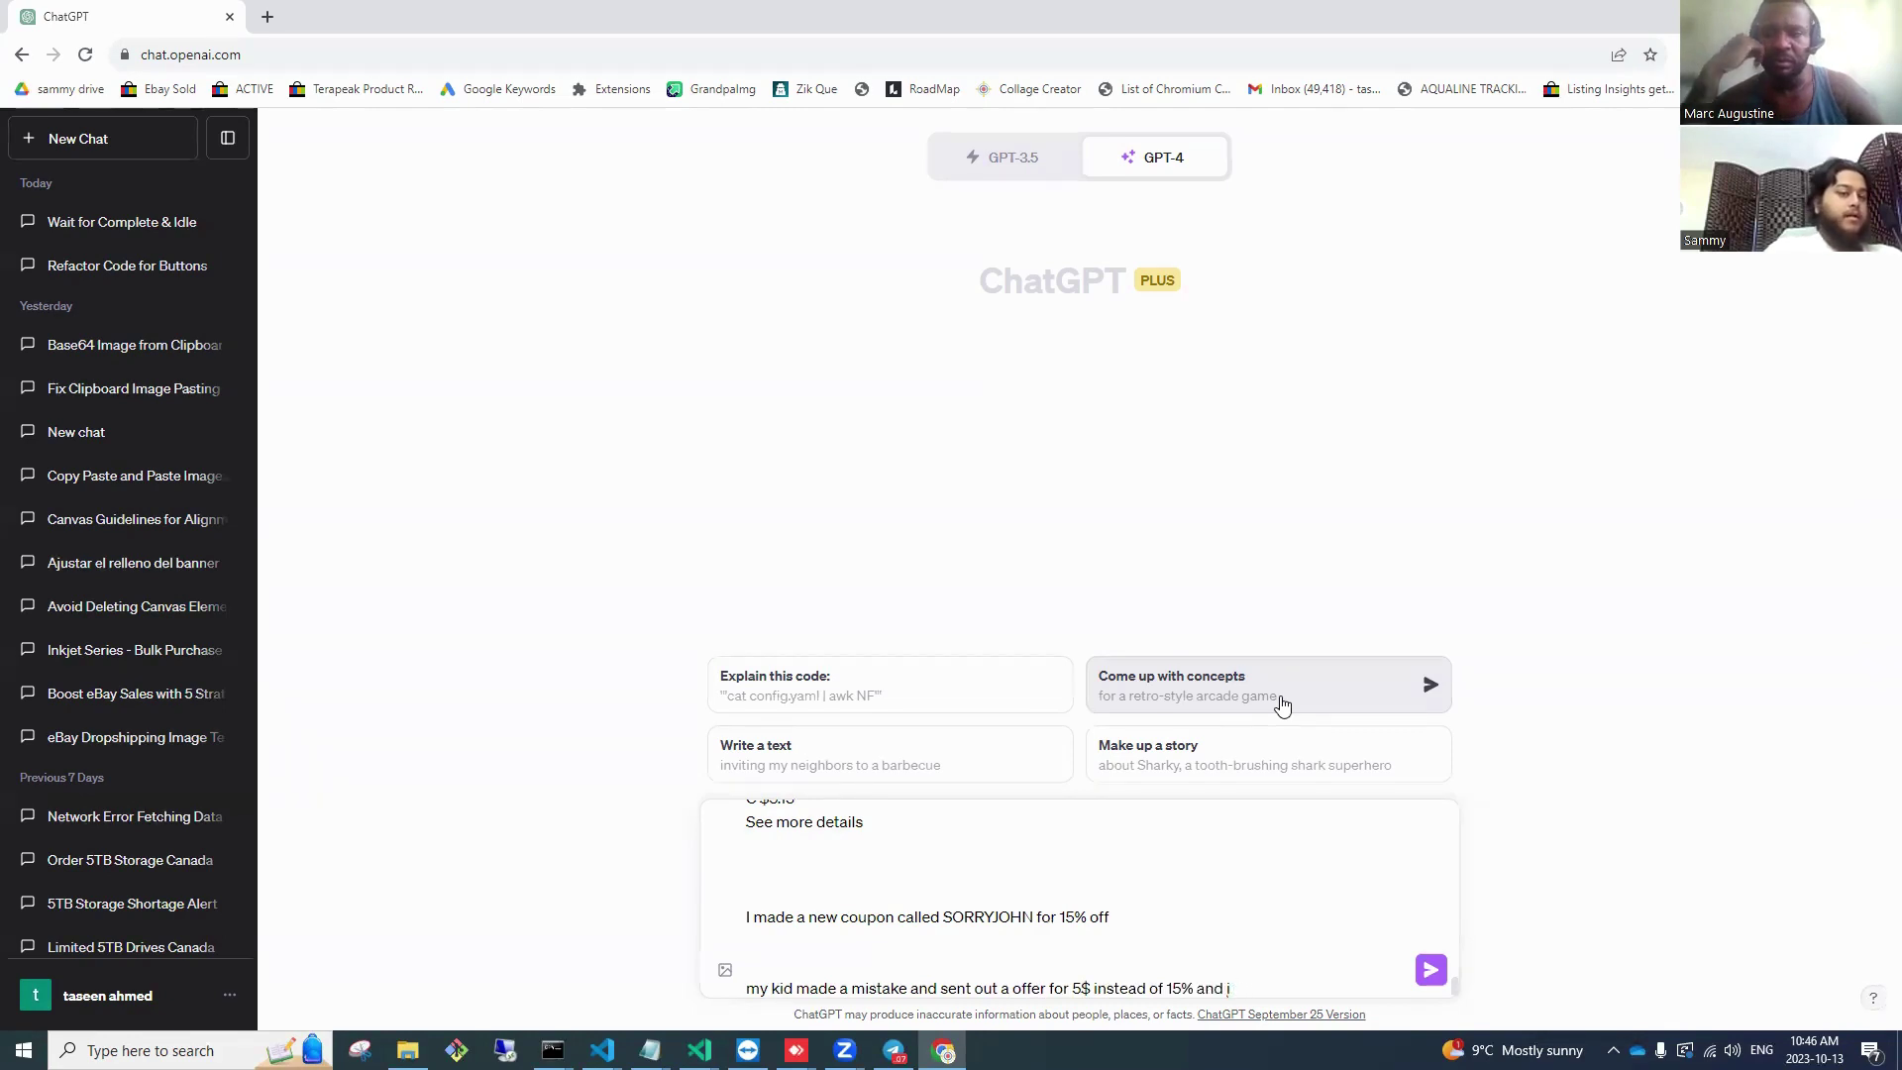
type("ly sorry ")
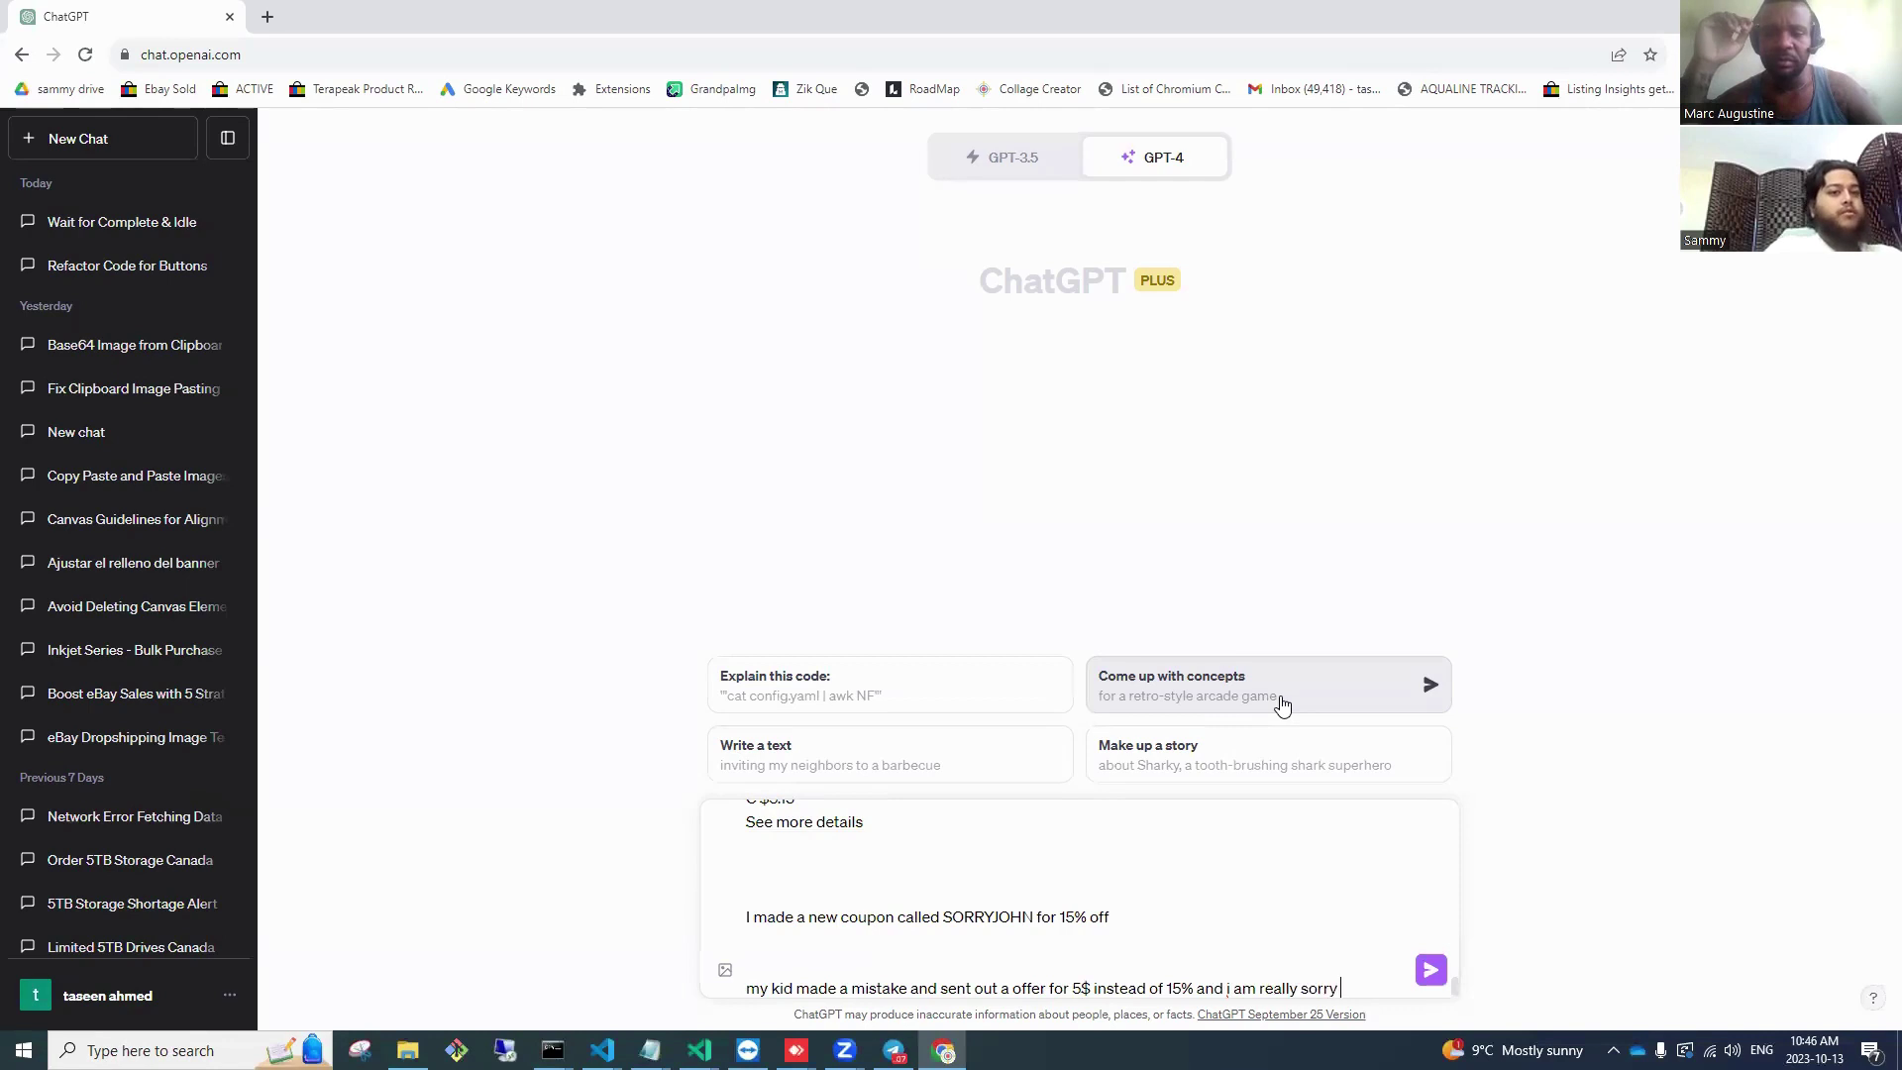
type("for this, i c")
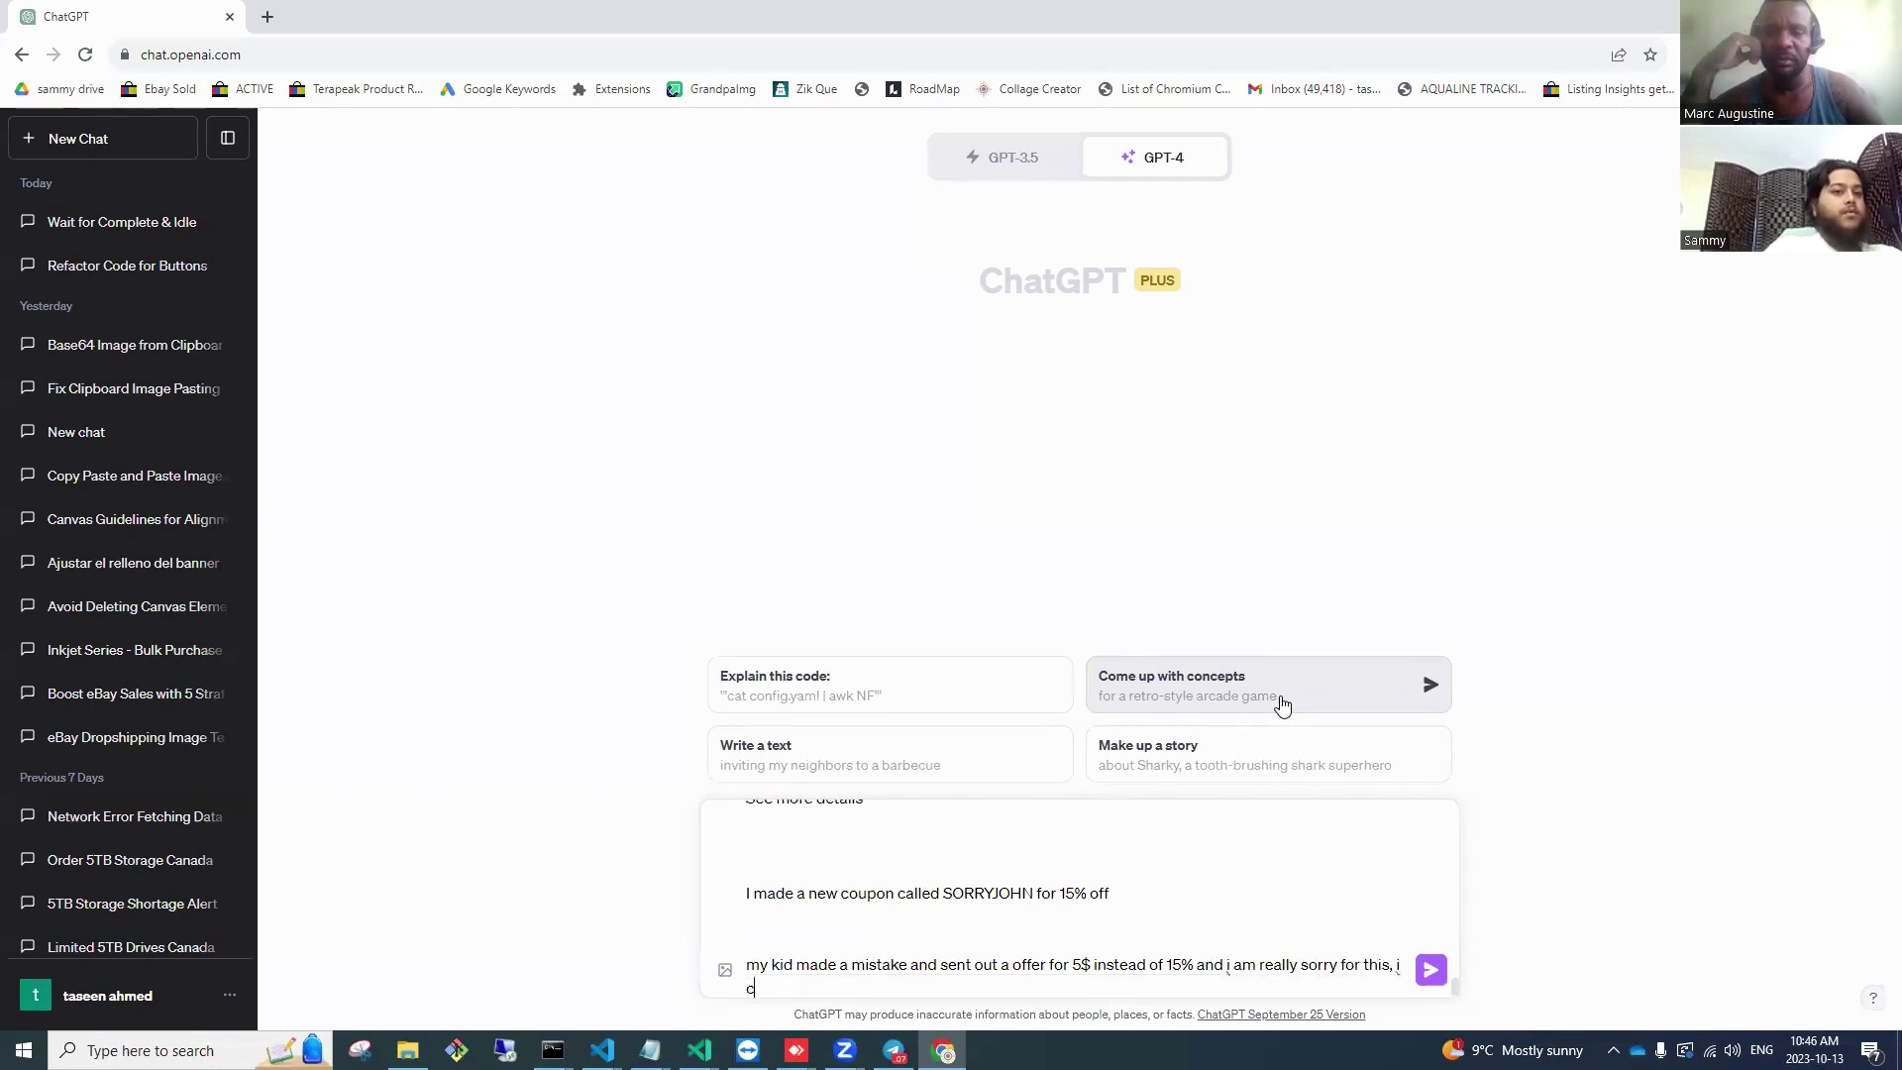
type("an give you 15% off,")
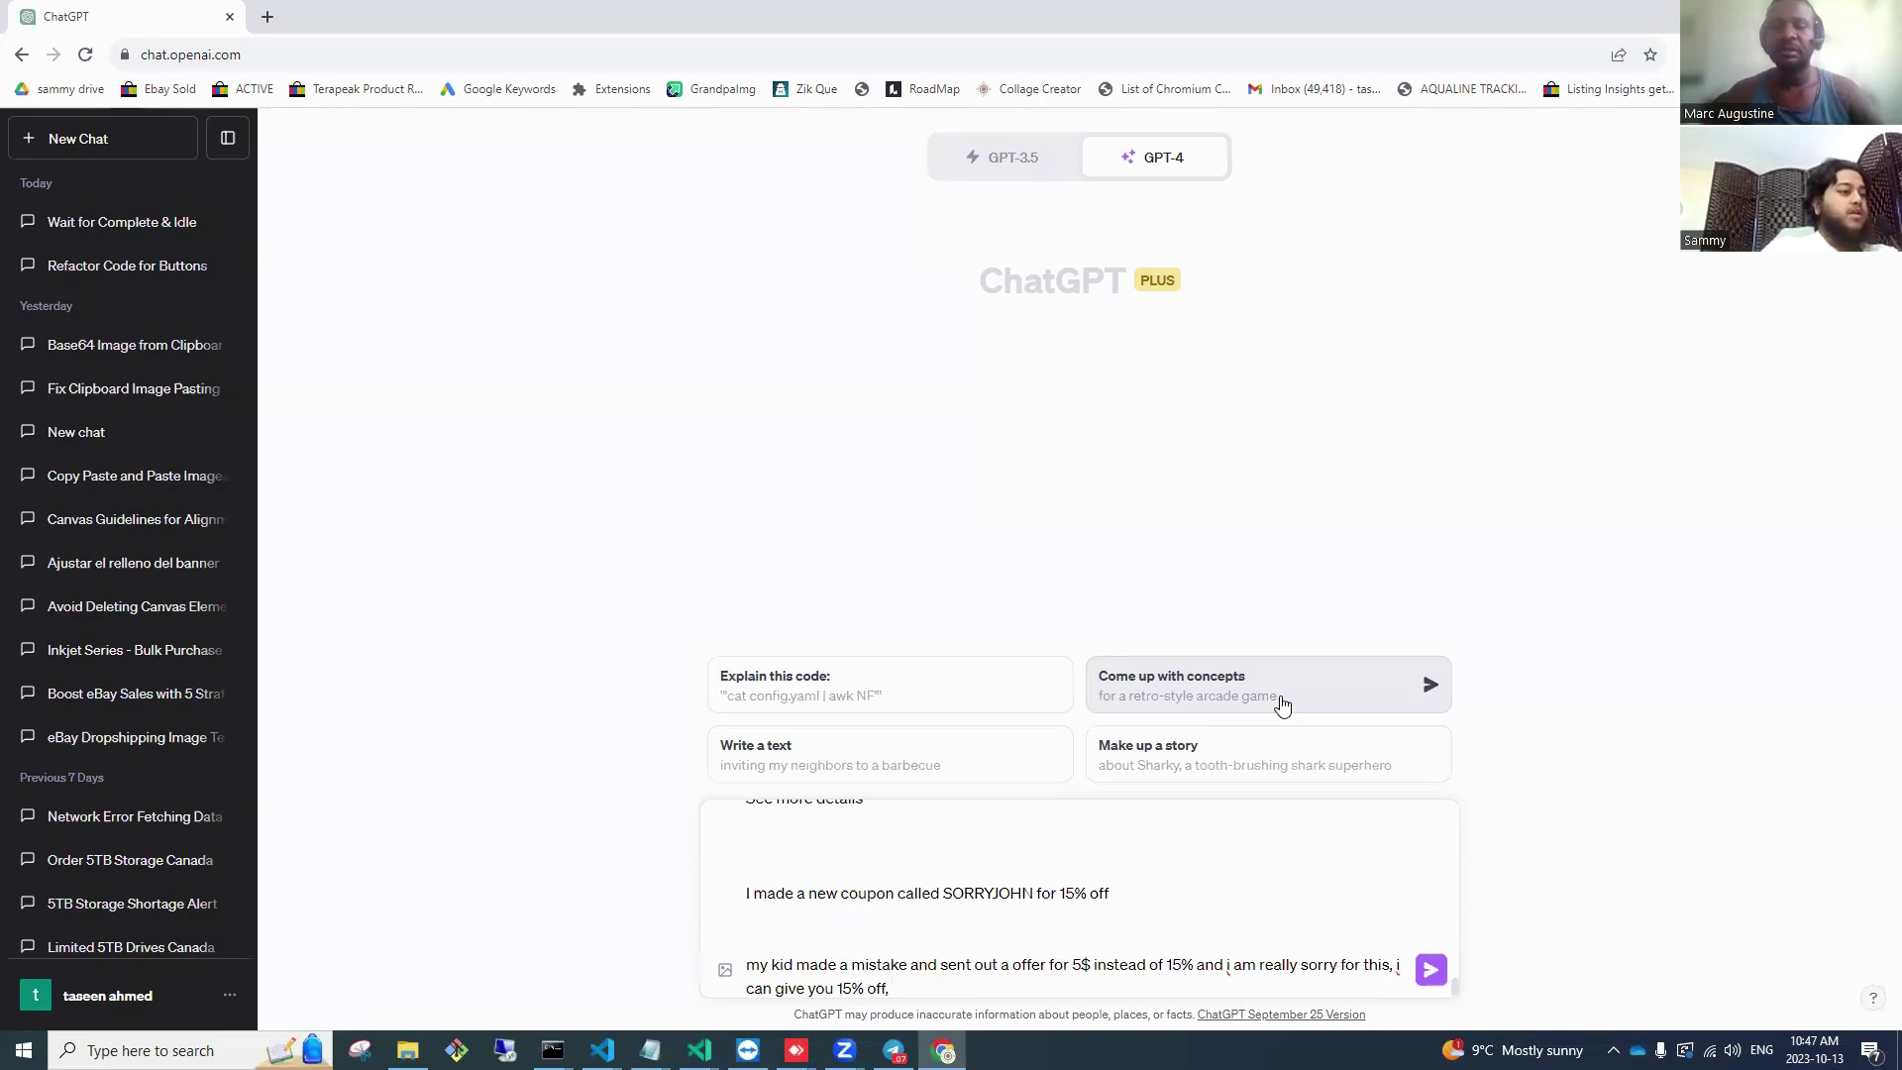
Step: Ask for a warm message mentioning a small family business, and send the request
key("shift+Return")
key("shift+Return")
type("make them ")
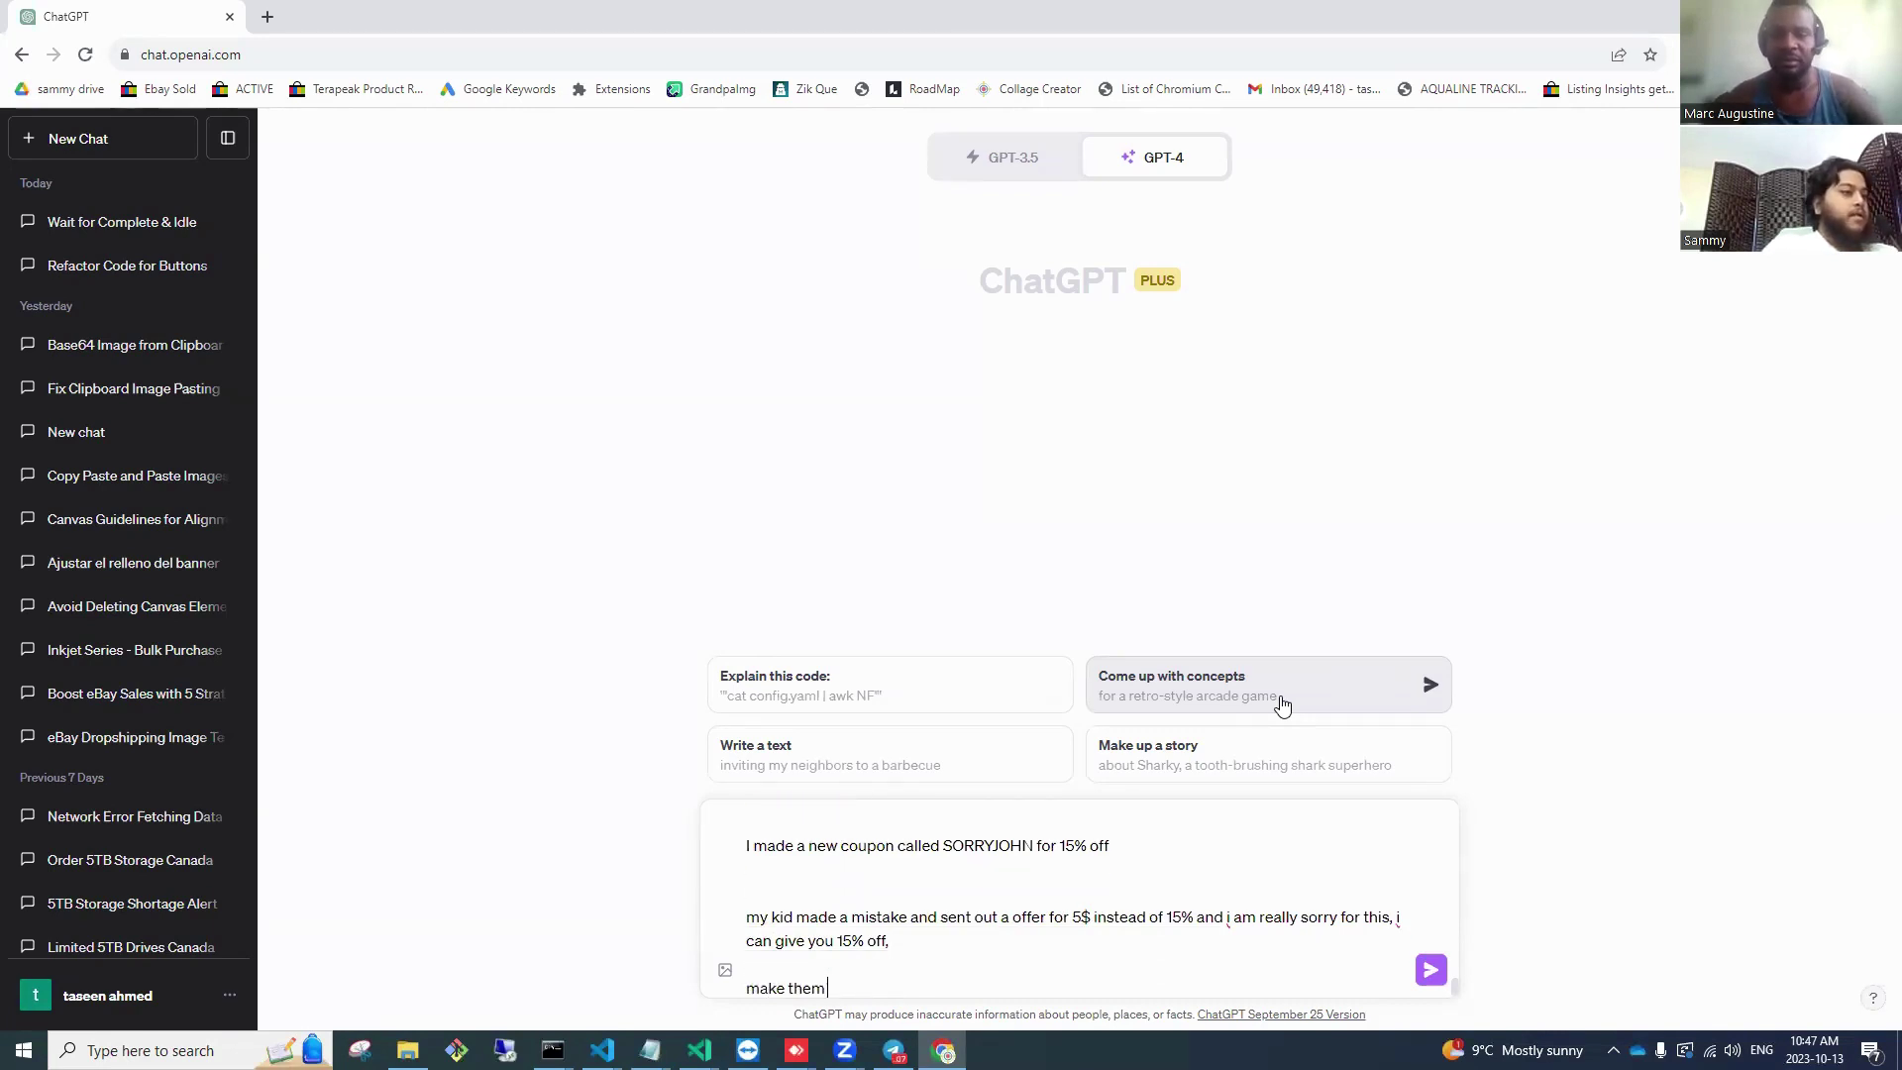
type("feel extra ")
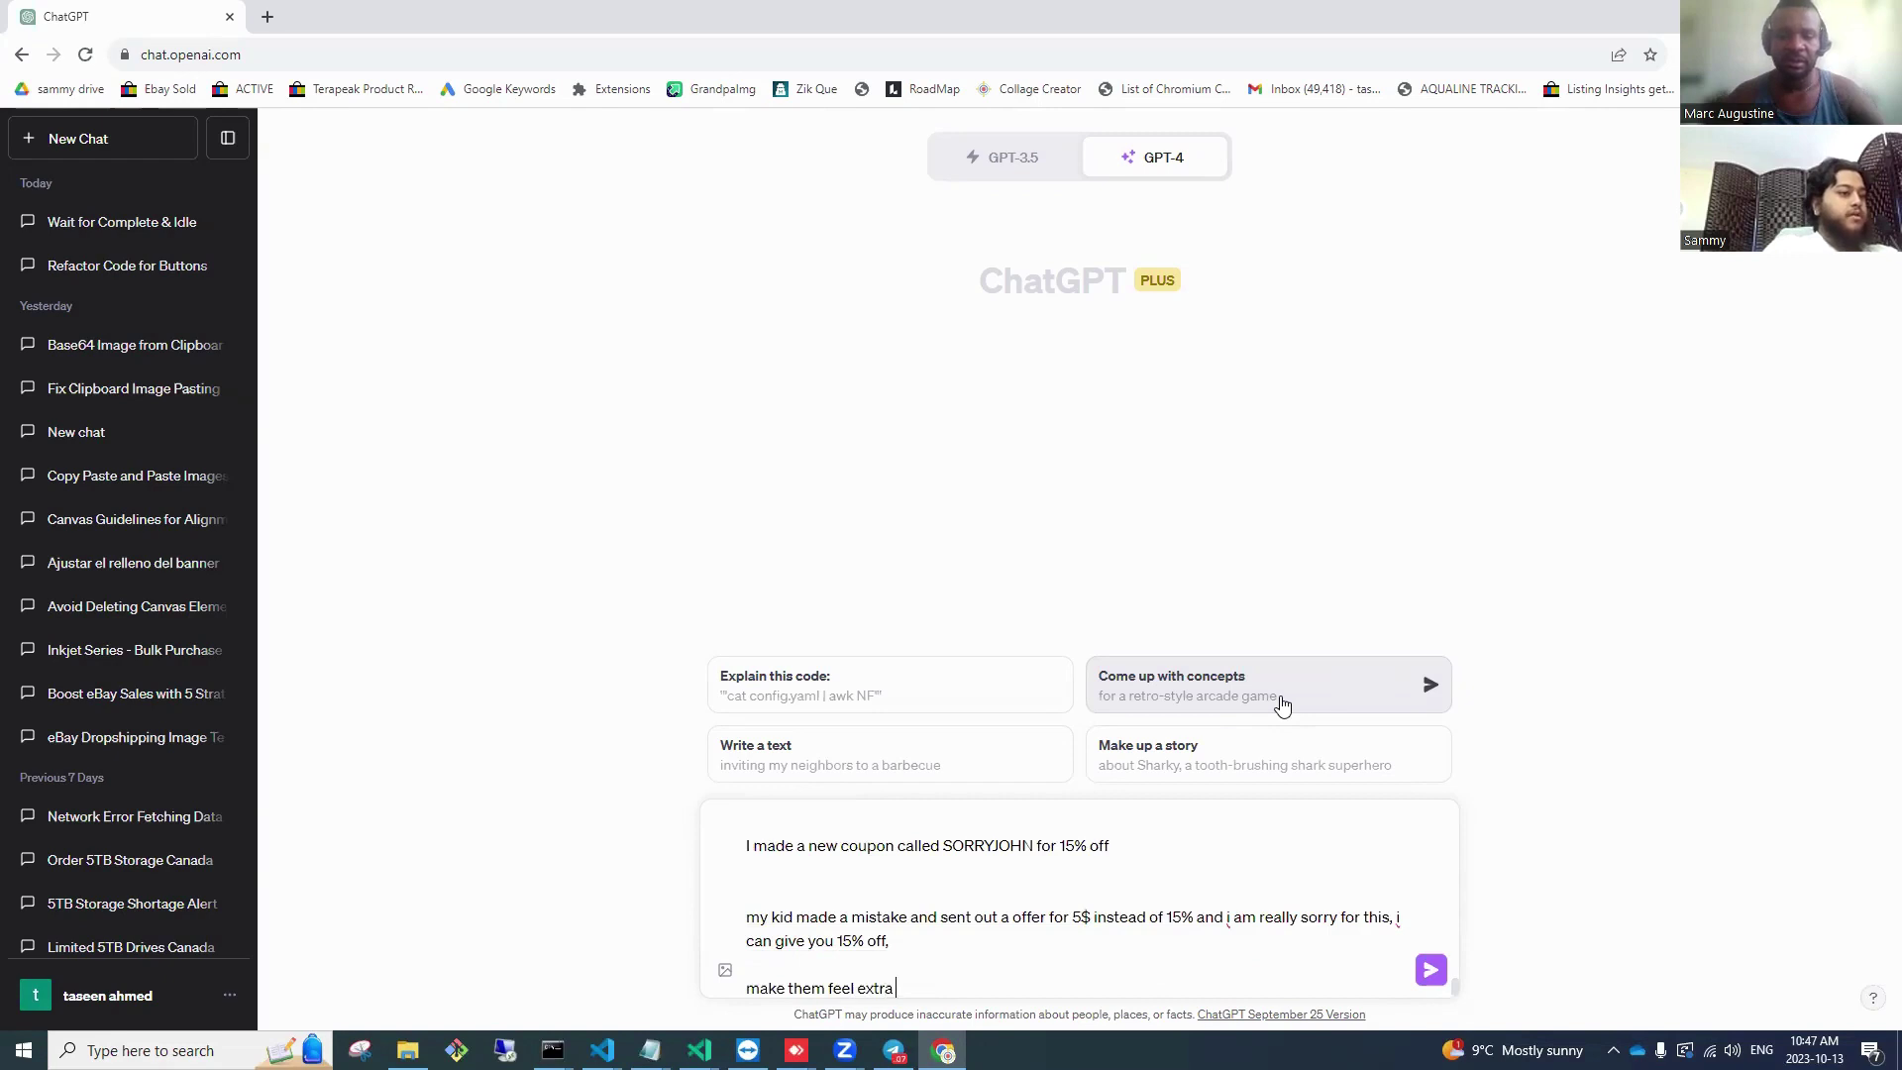
type("special and tell them we")
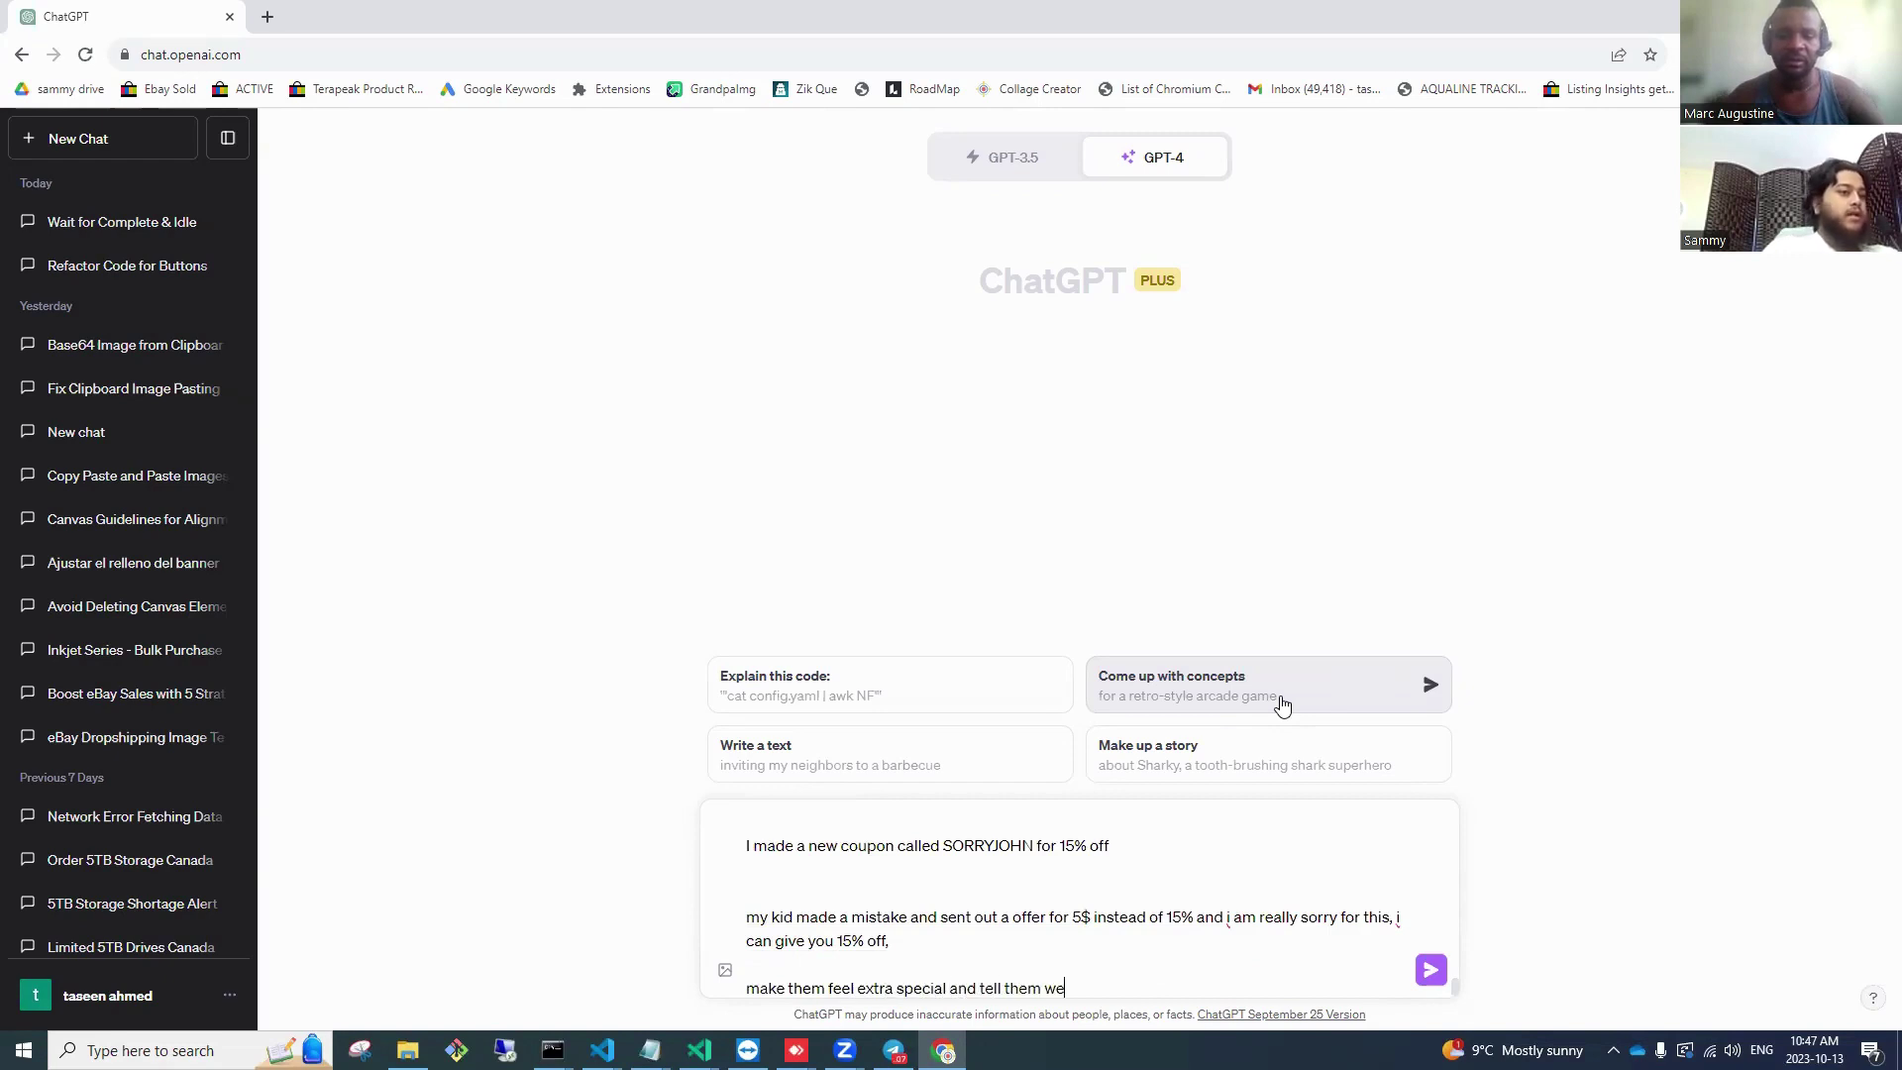
type("re a small fam")
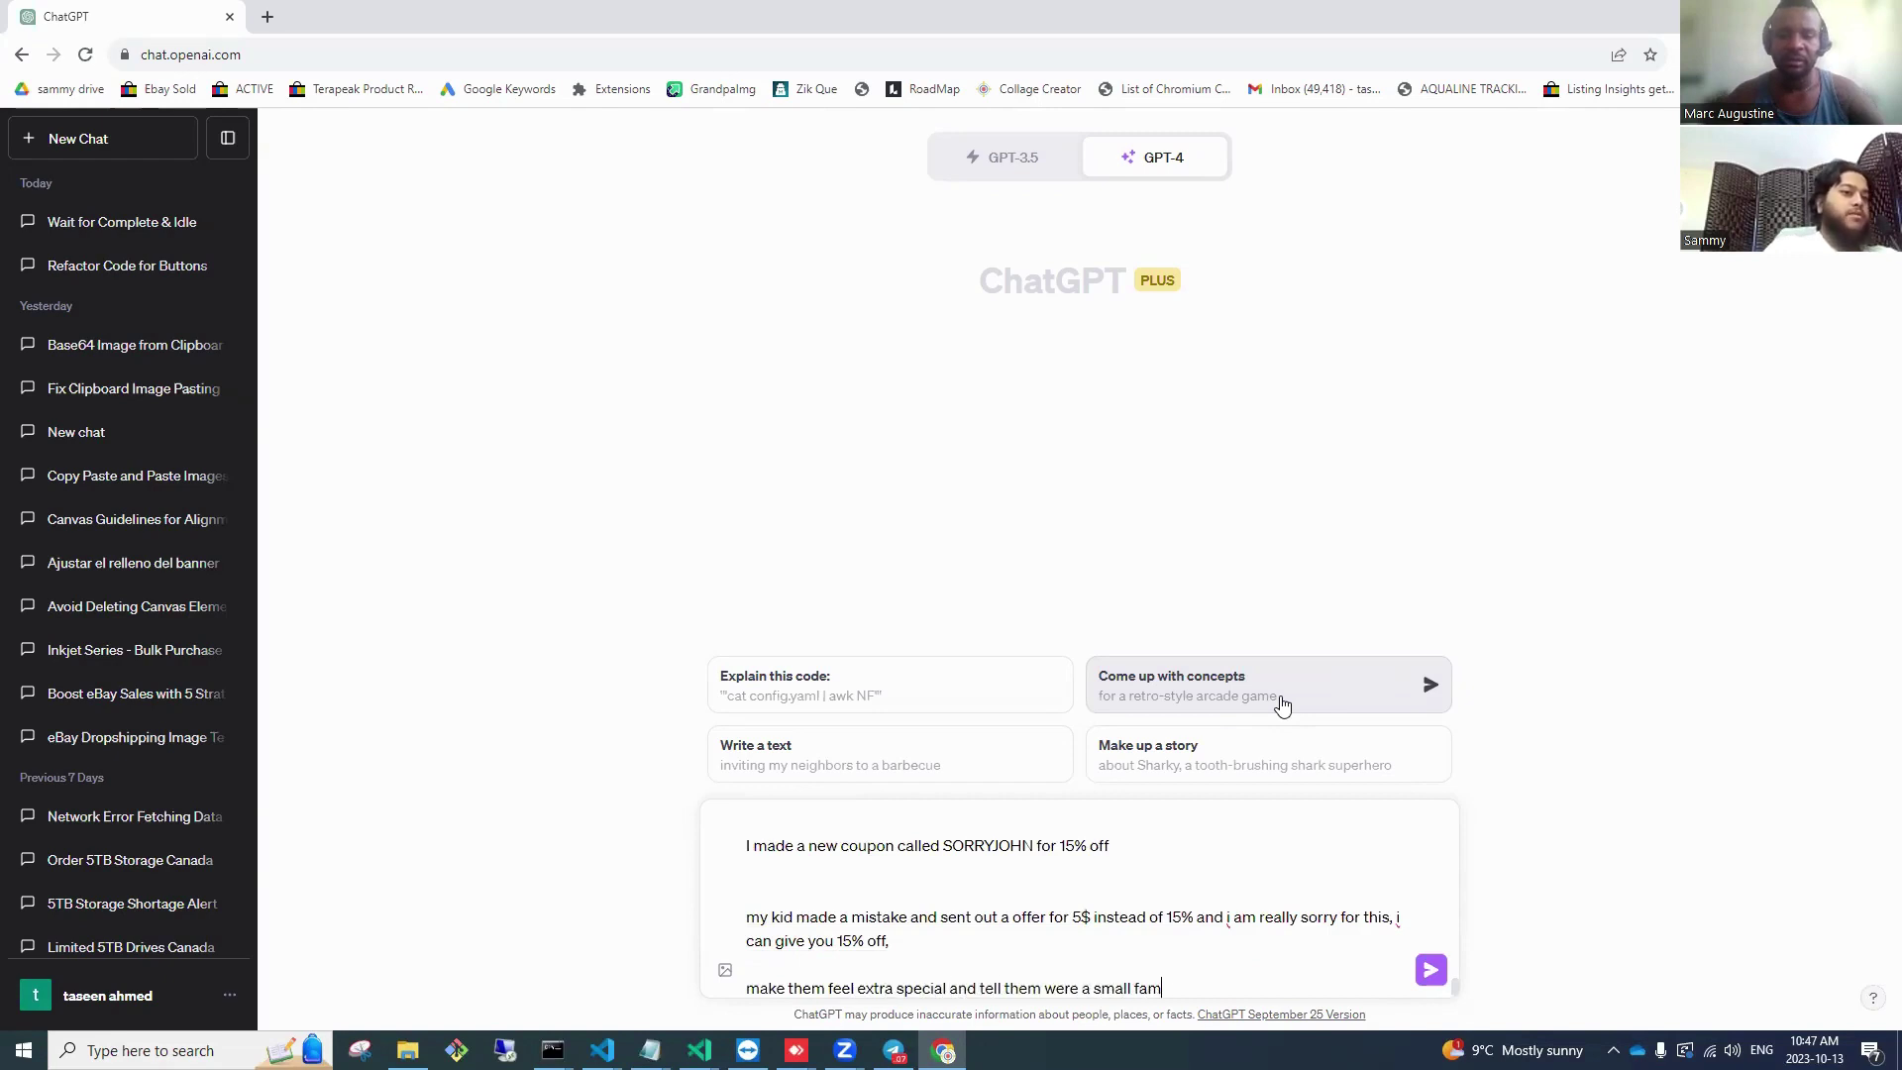
type("ily businesss, a")
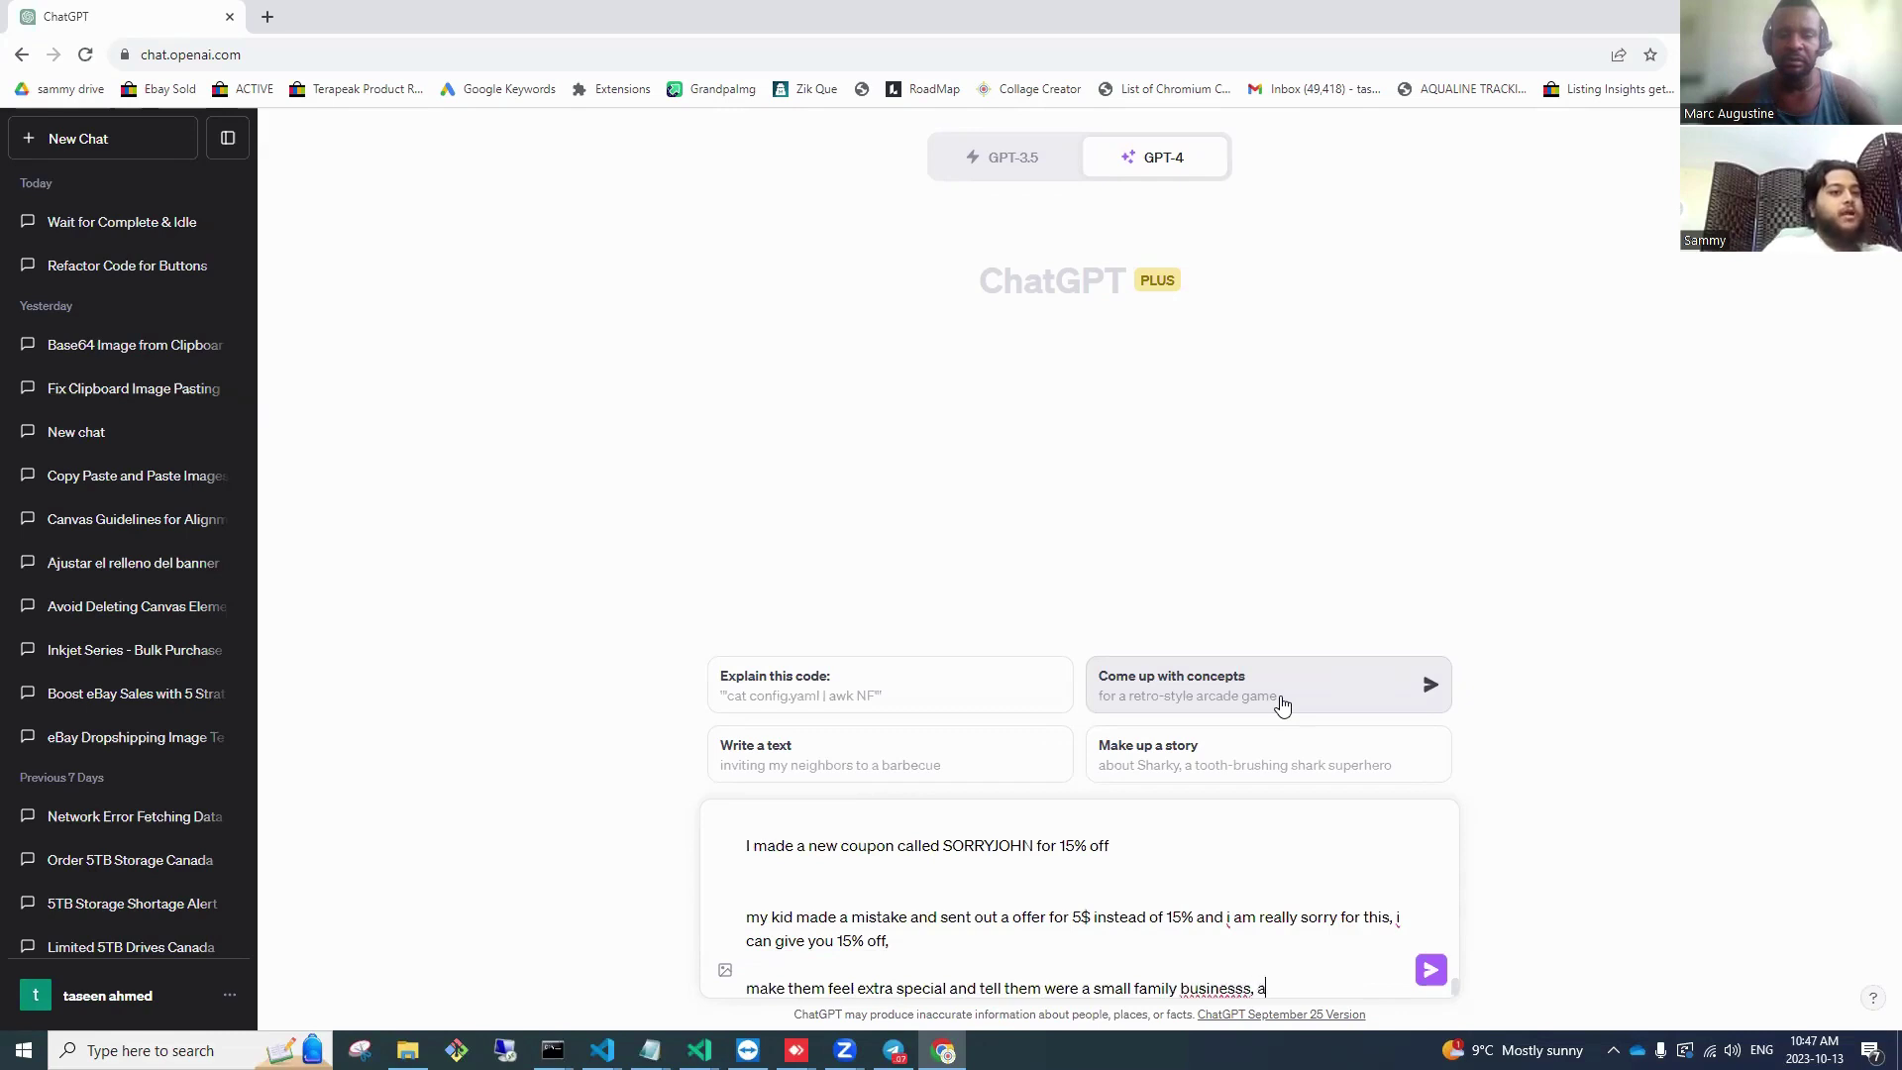
type("nd really spepak")
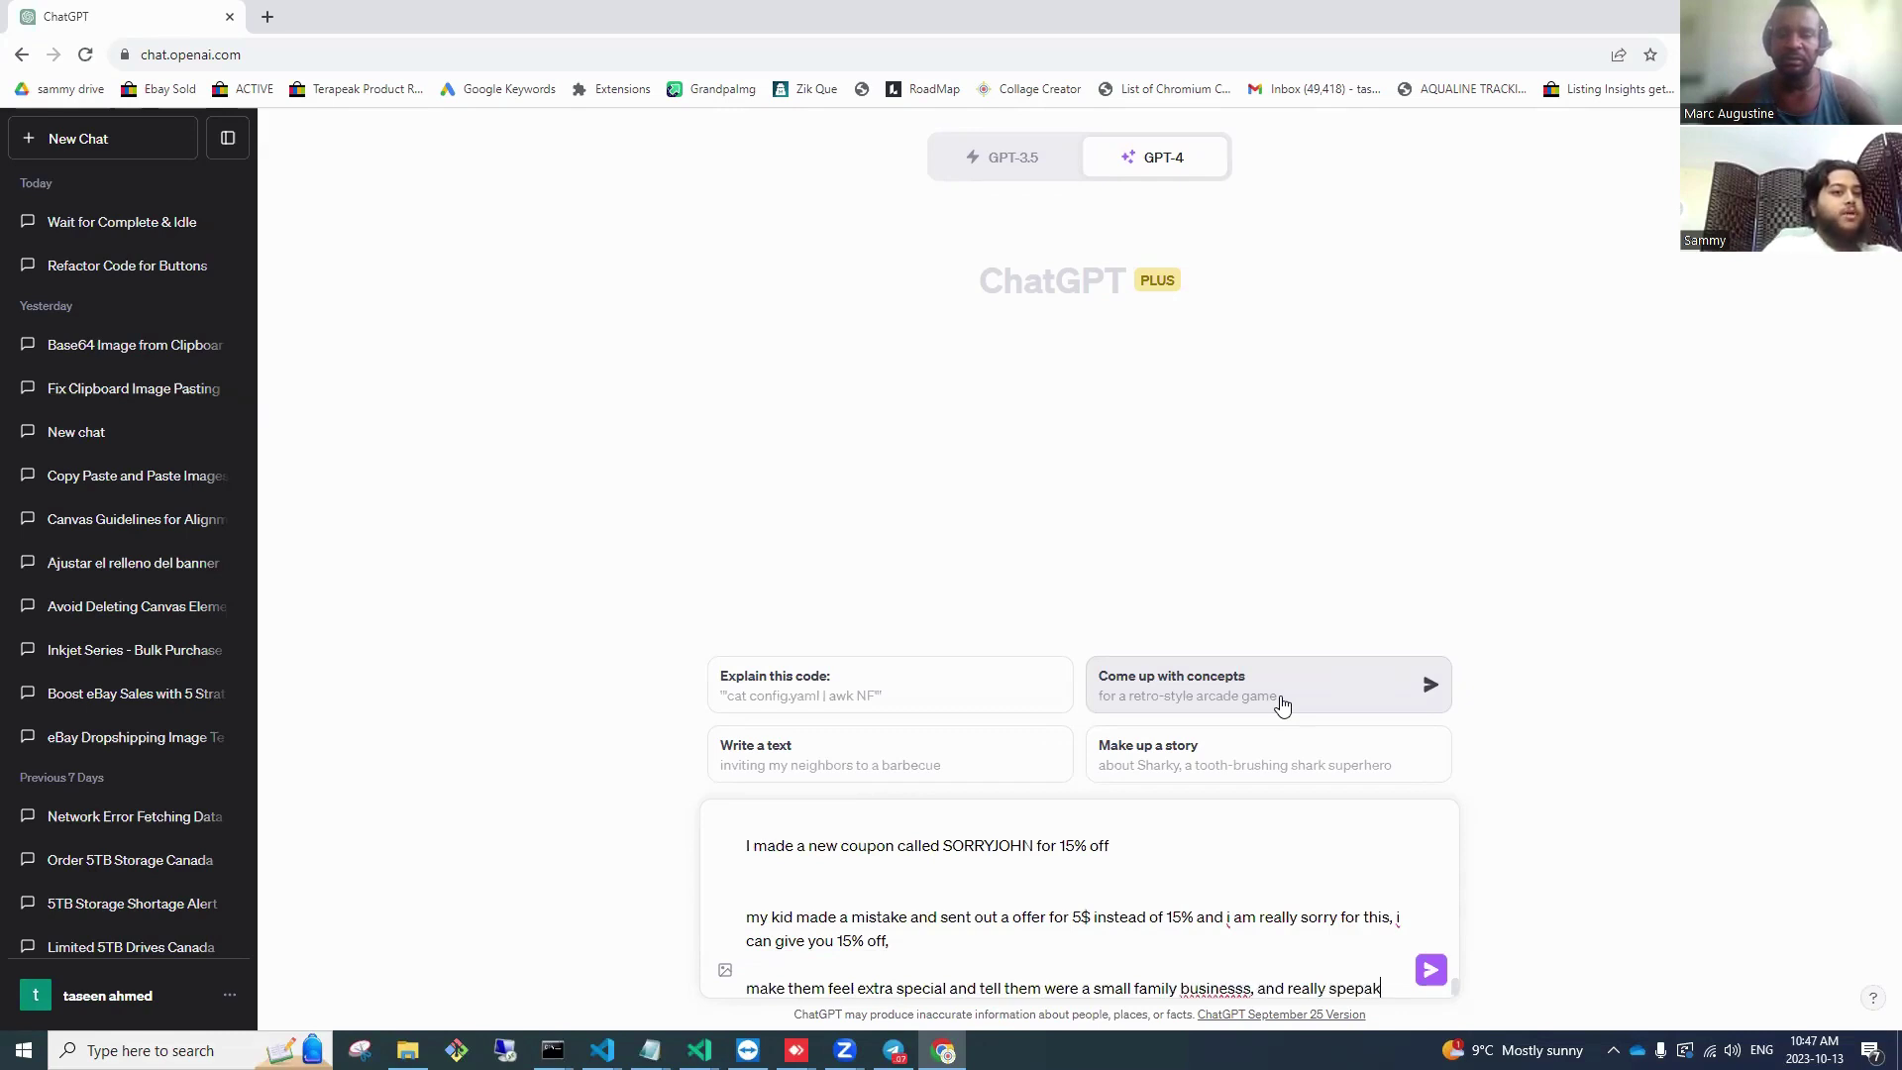
type(" to them li")
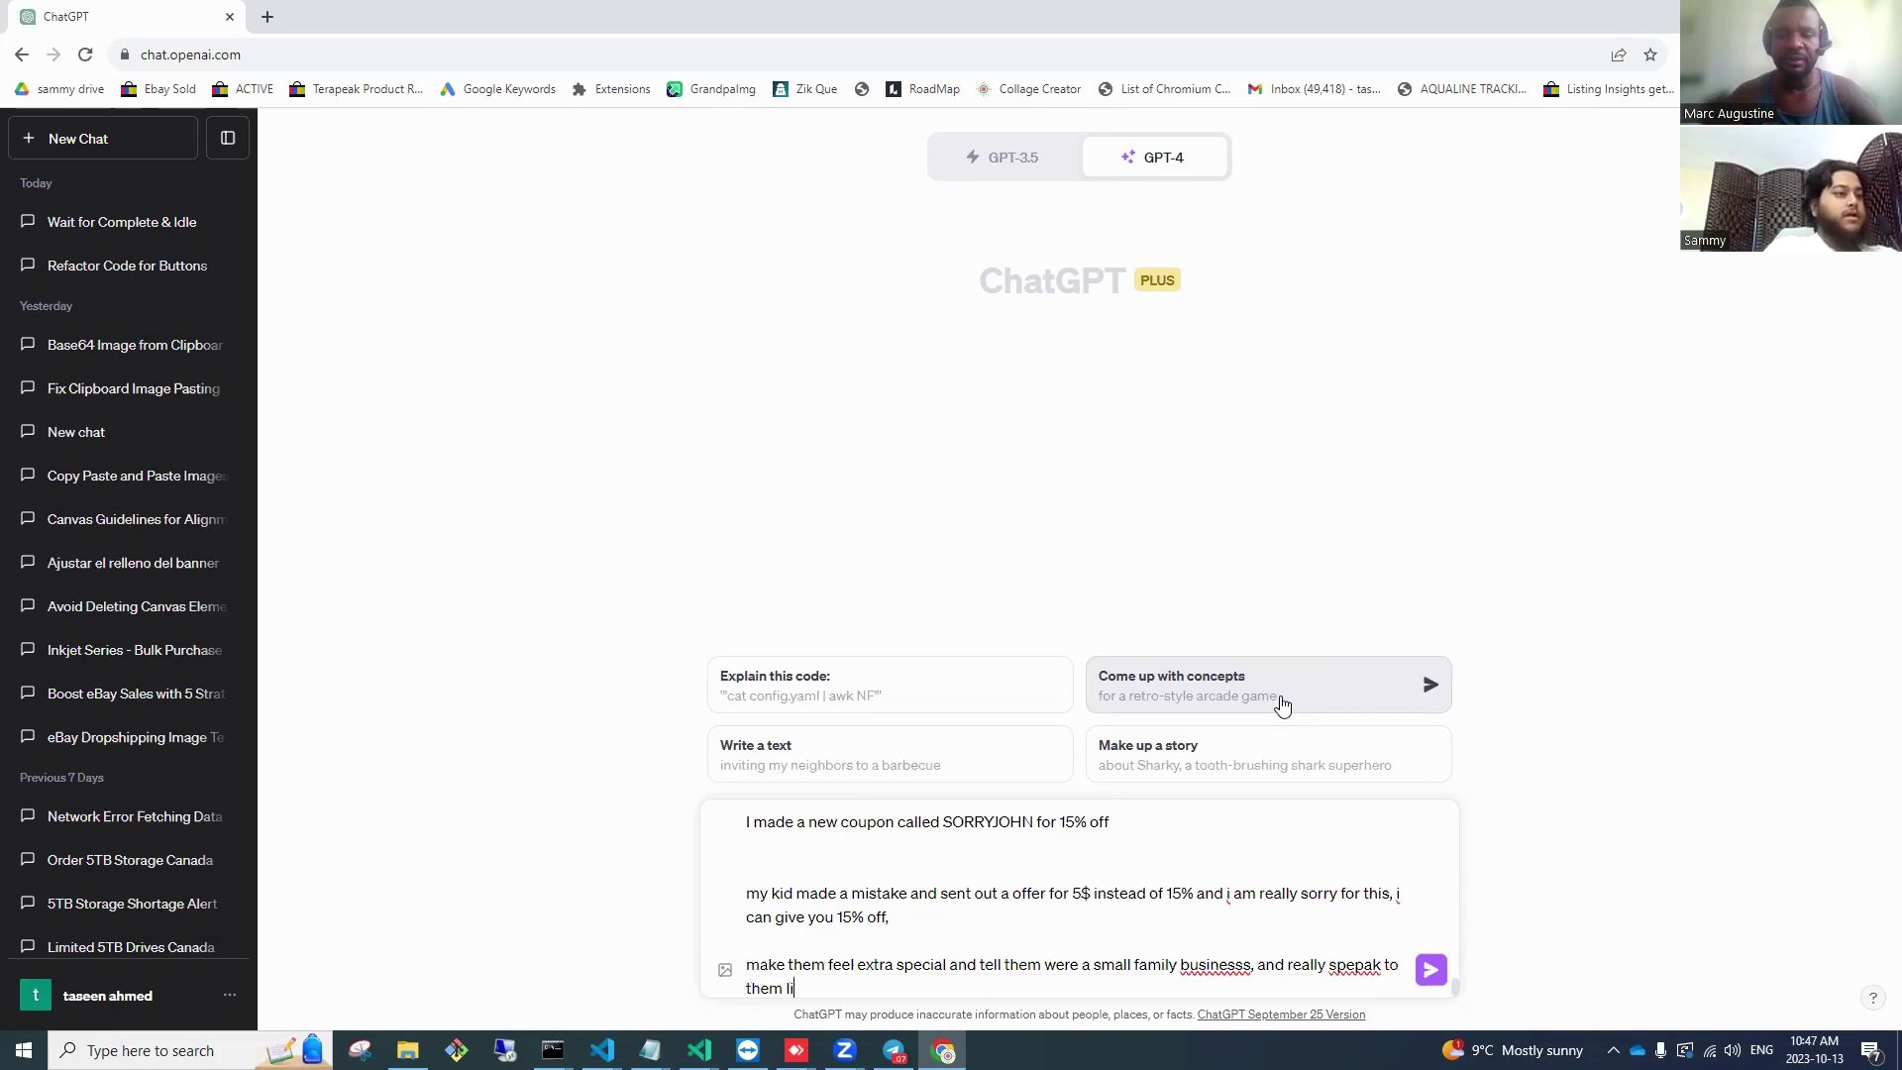
type("kkke their your best friend an")
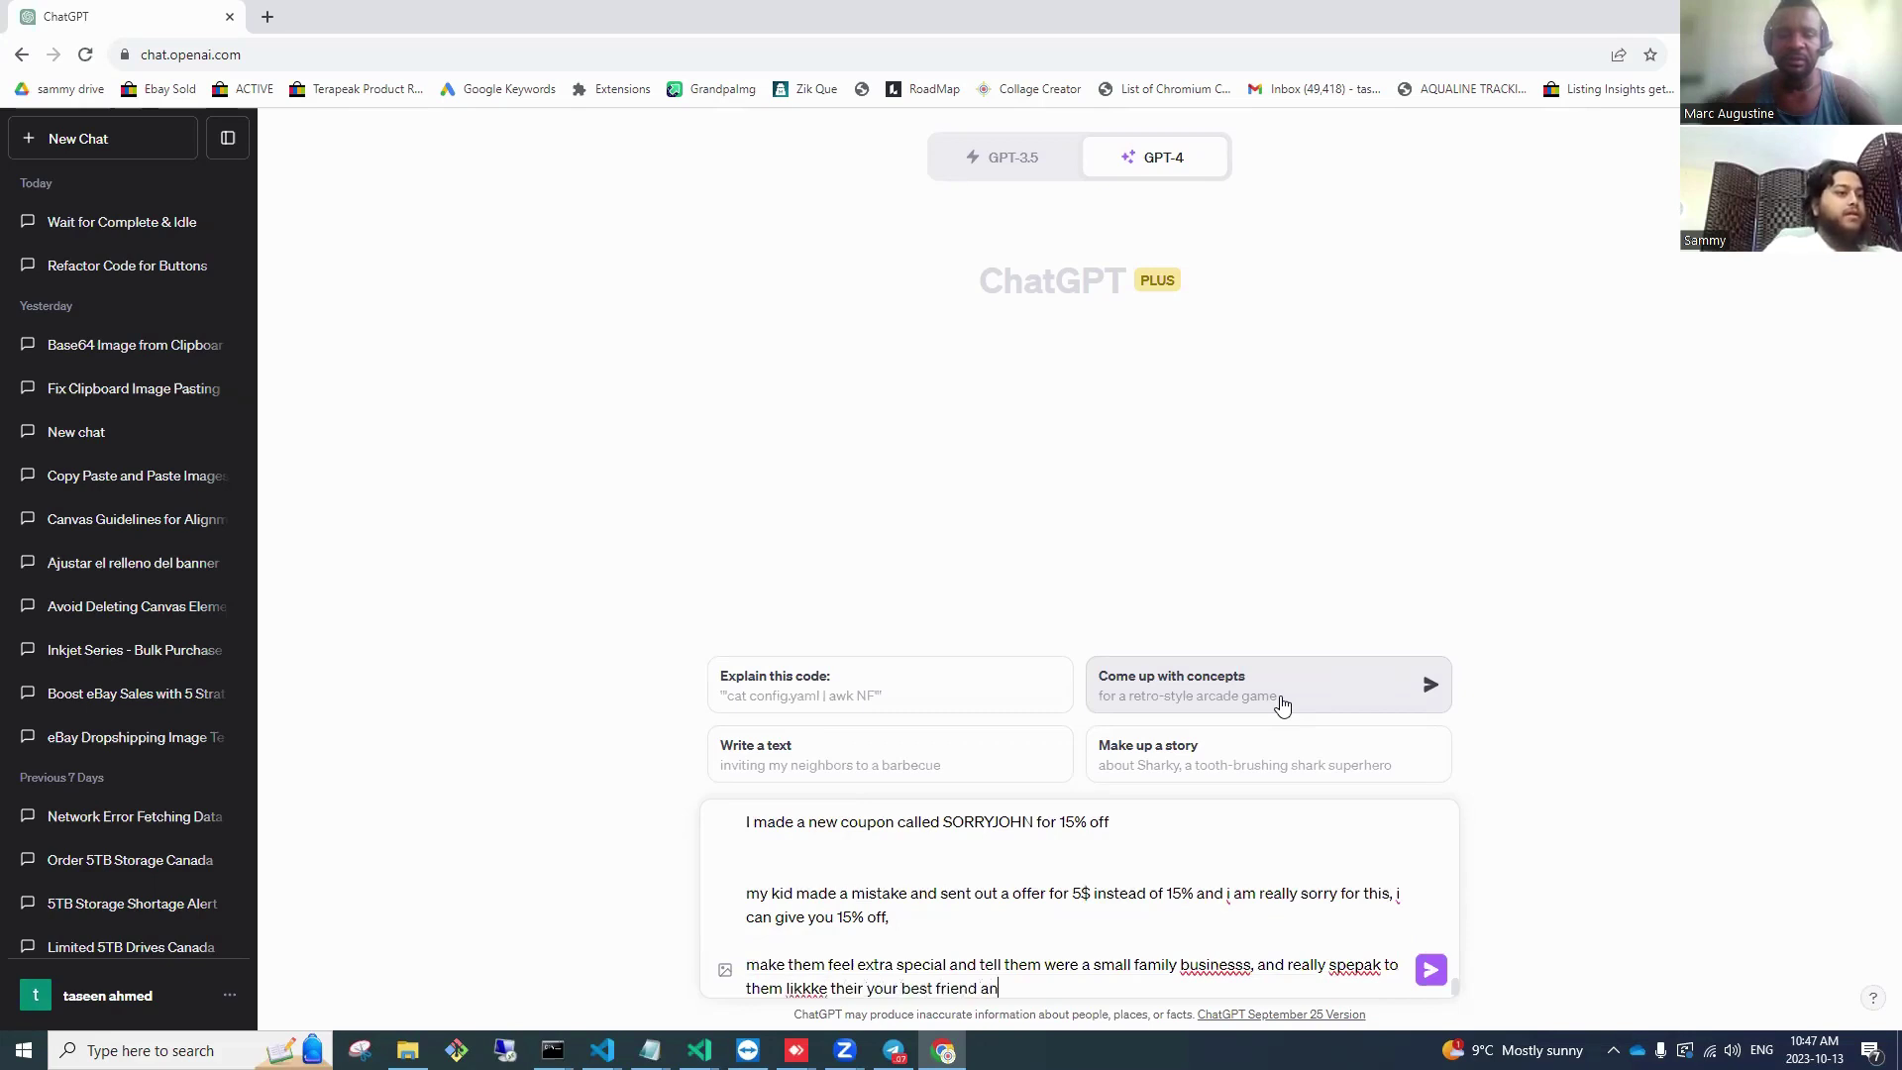
key("BackSpace")
key("Return")
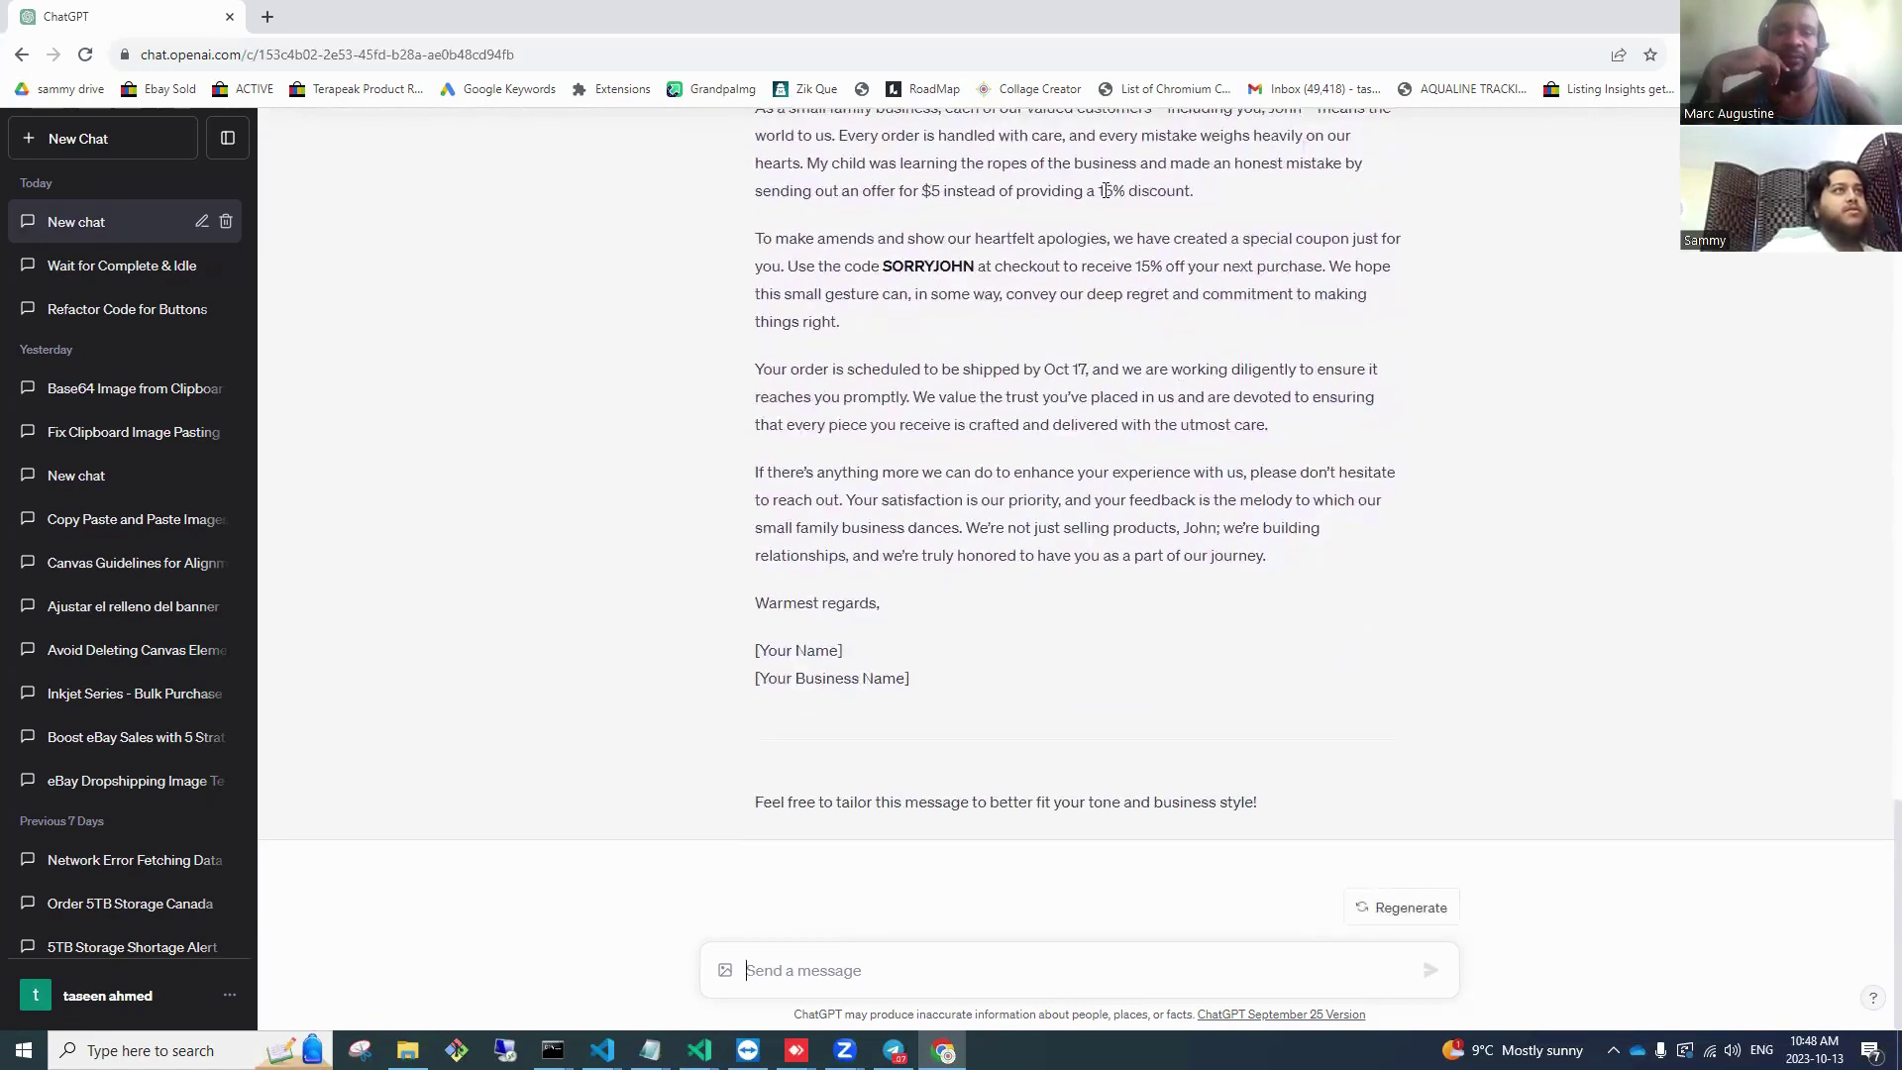
Step: Highlight the $5-mistake sentence and the making-amends paragraph in the drafted apology
left_click_drag(1102, 190, 931, 190)
left_click_drag(807, 238, 923, 237)
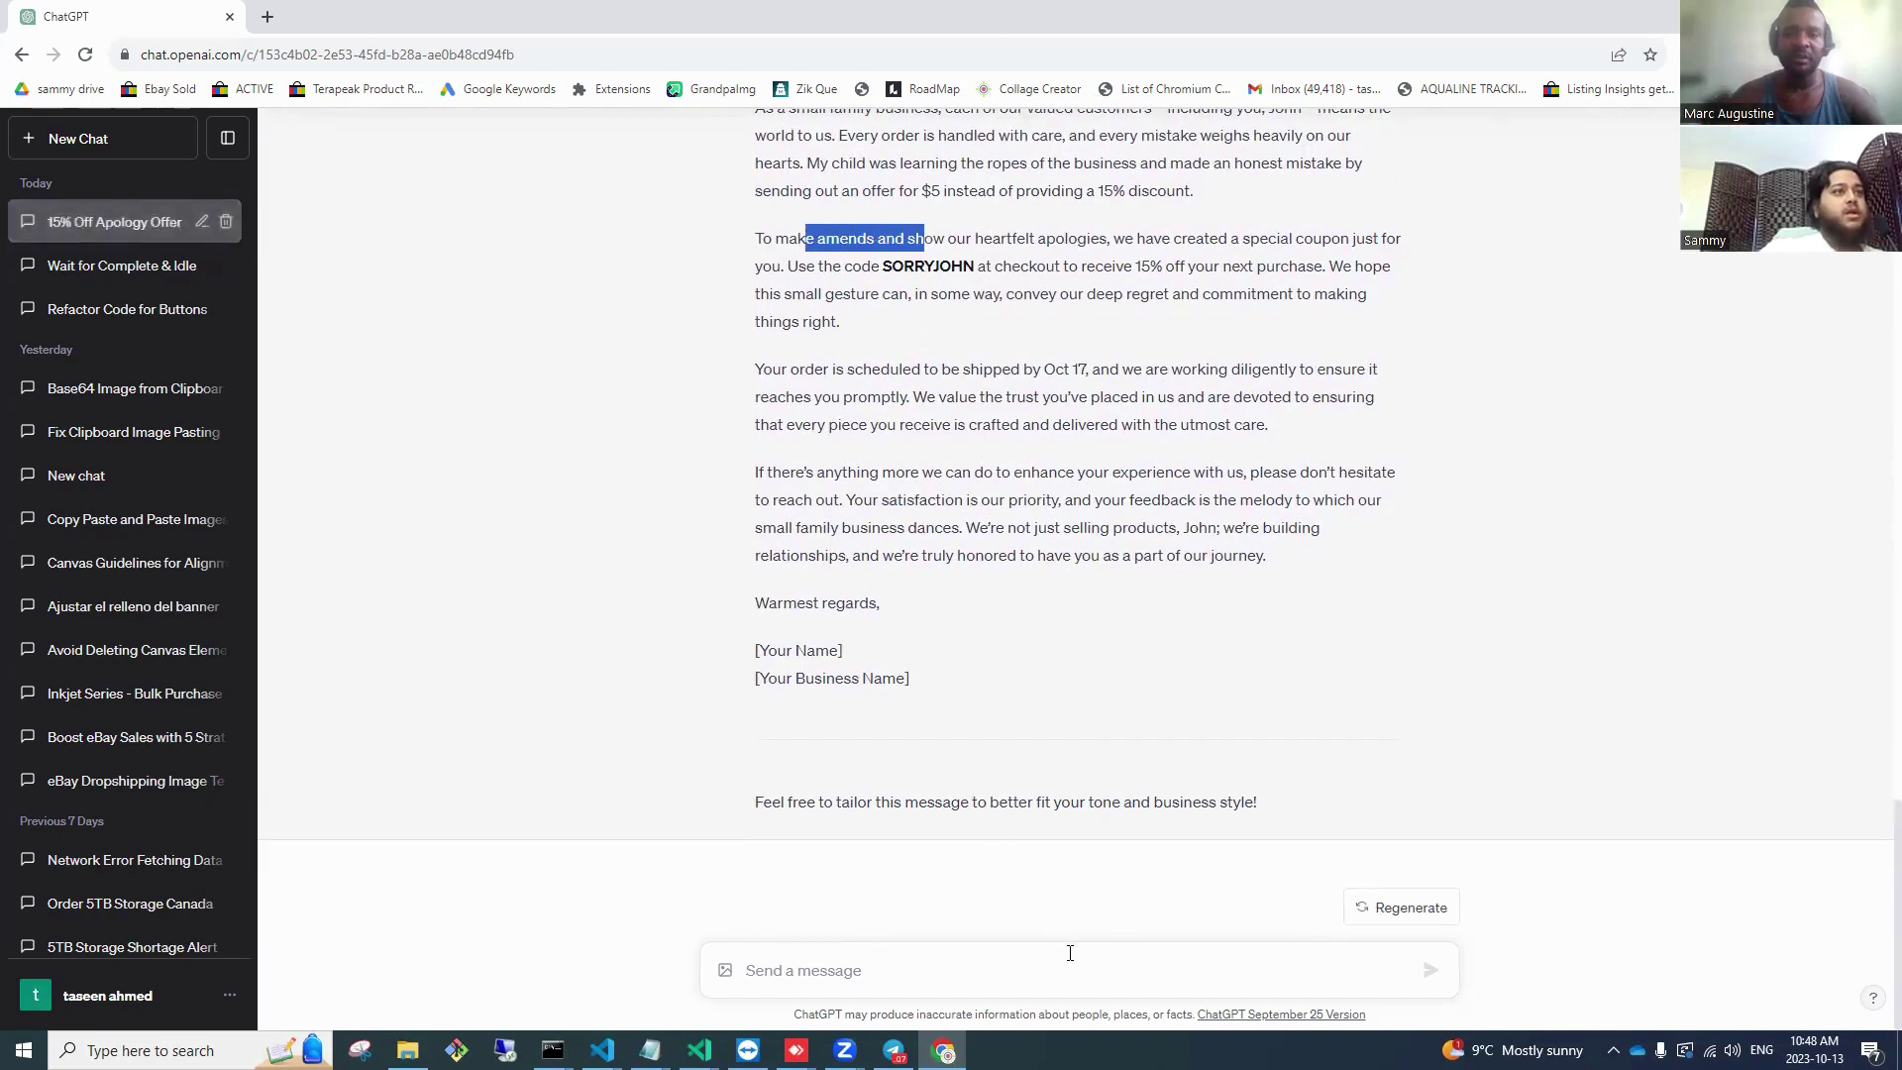
Step: Ask ChatGPT to make the apology more personal, since people aren't friendly with companies
left_click(1066, 952)
type("it sounds to")
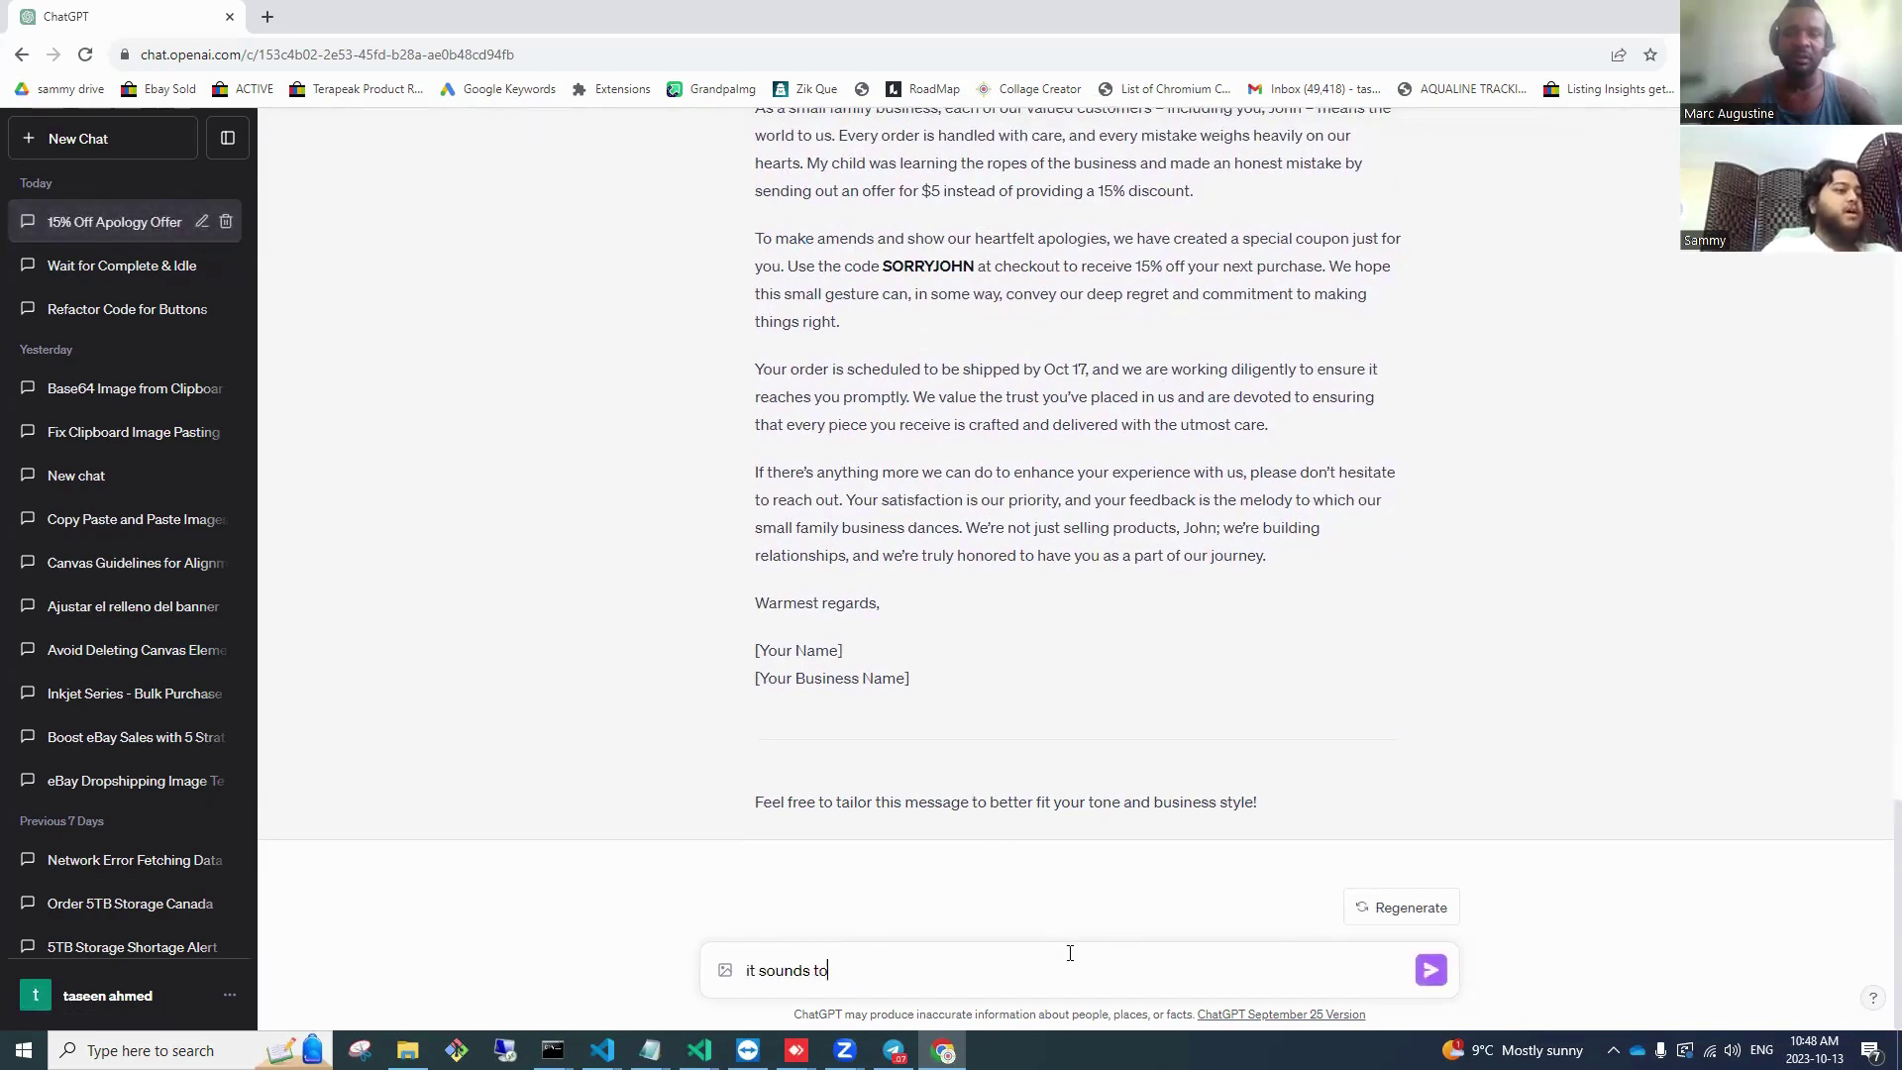
type(" much like a")
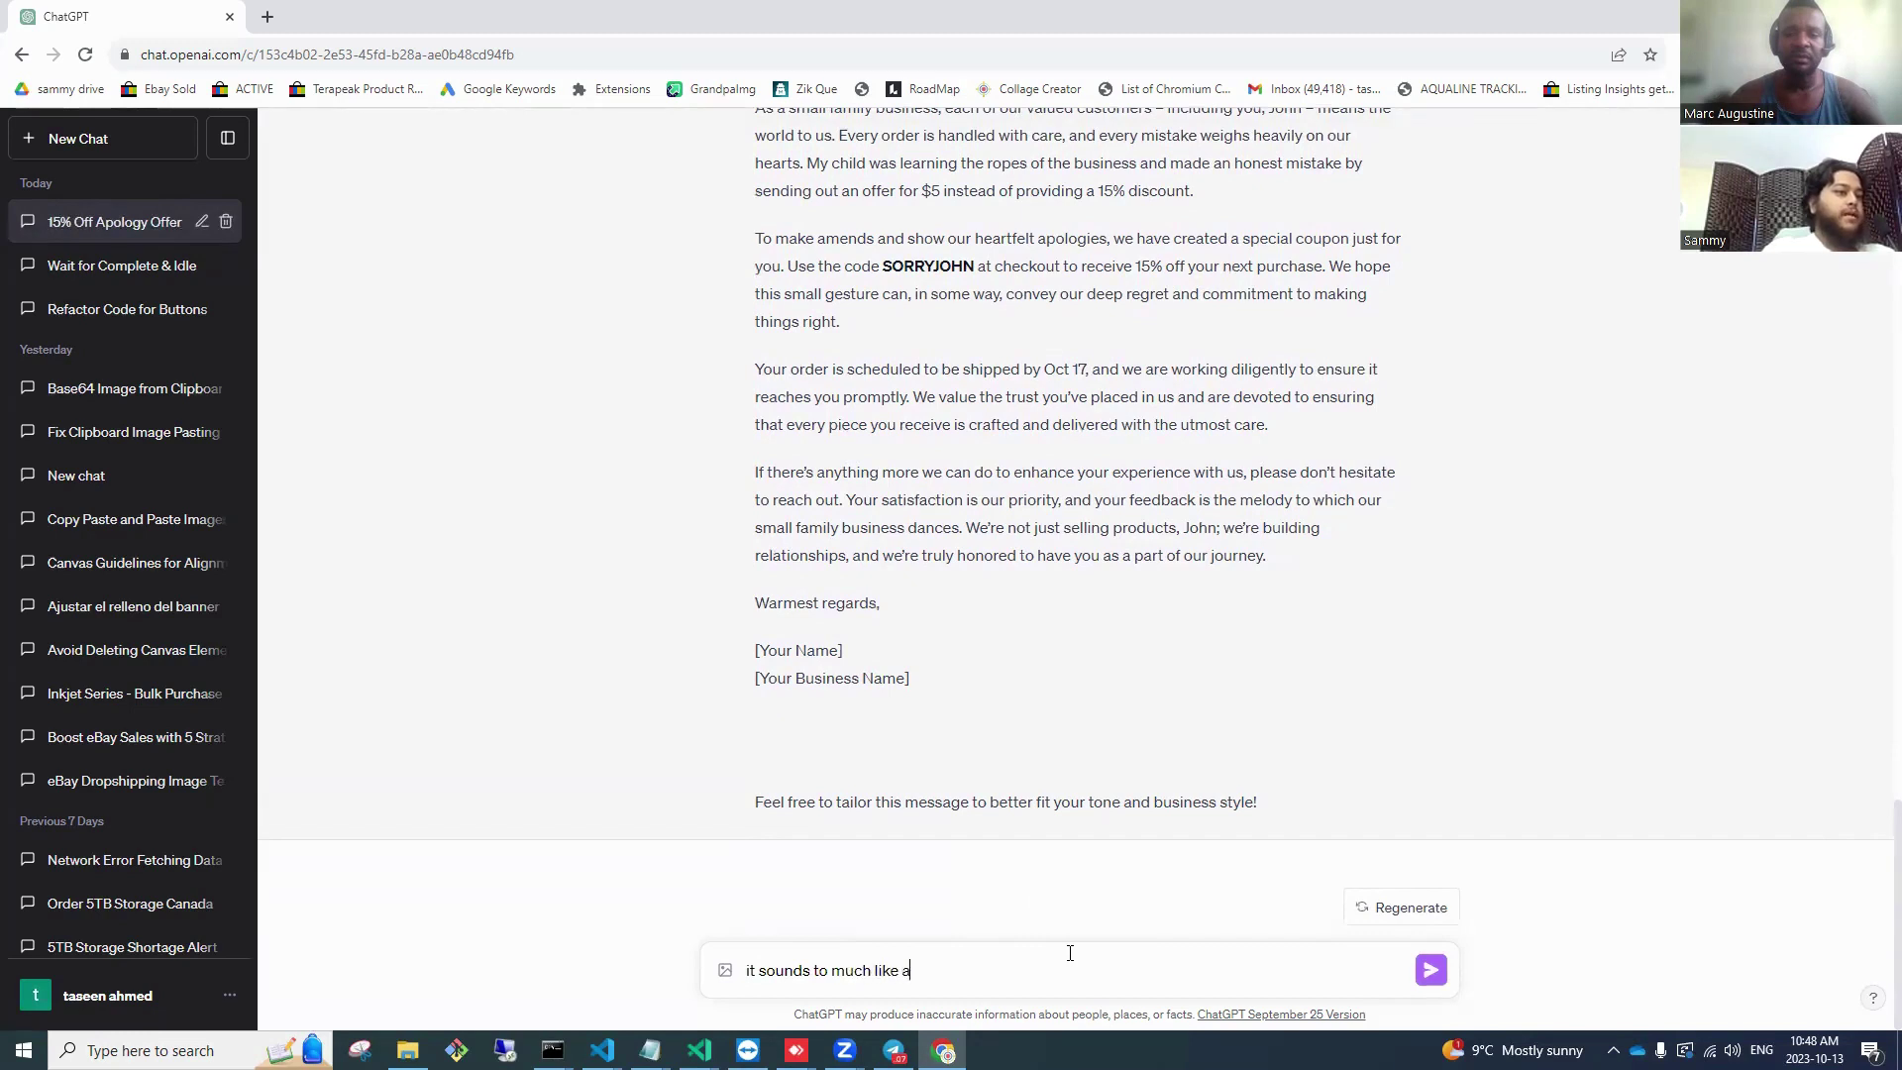
type(" business, make it")
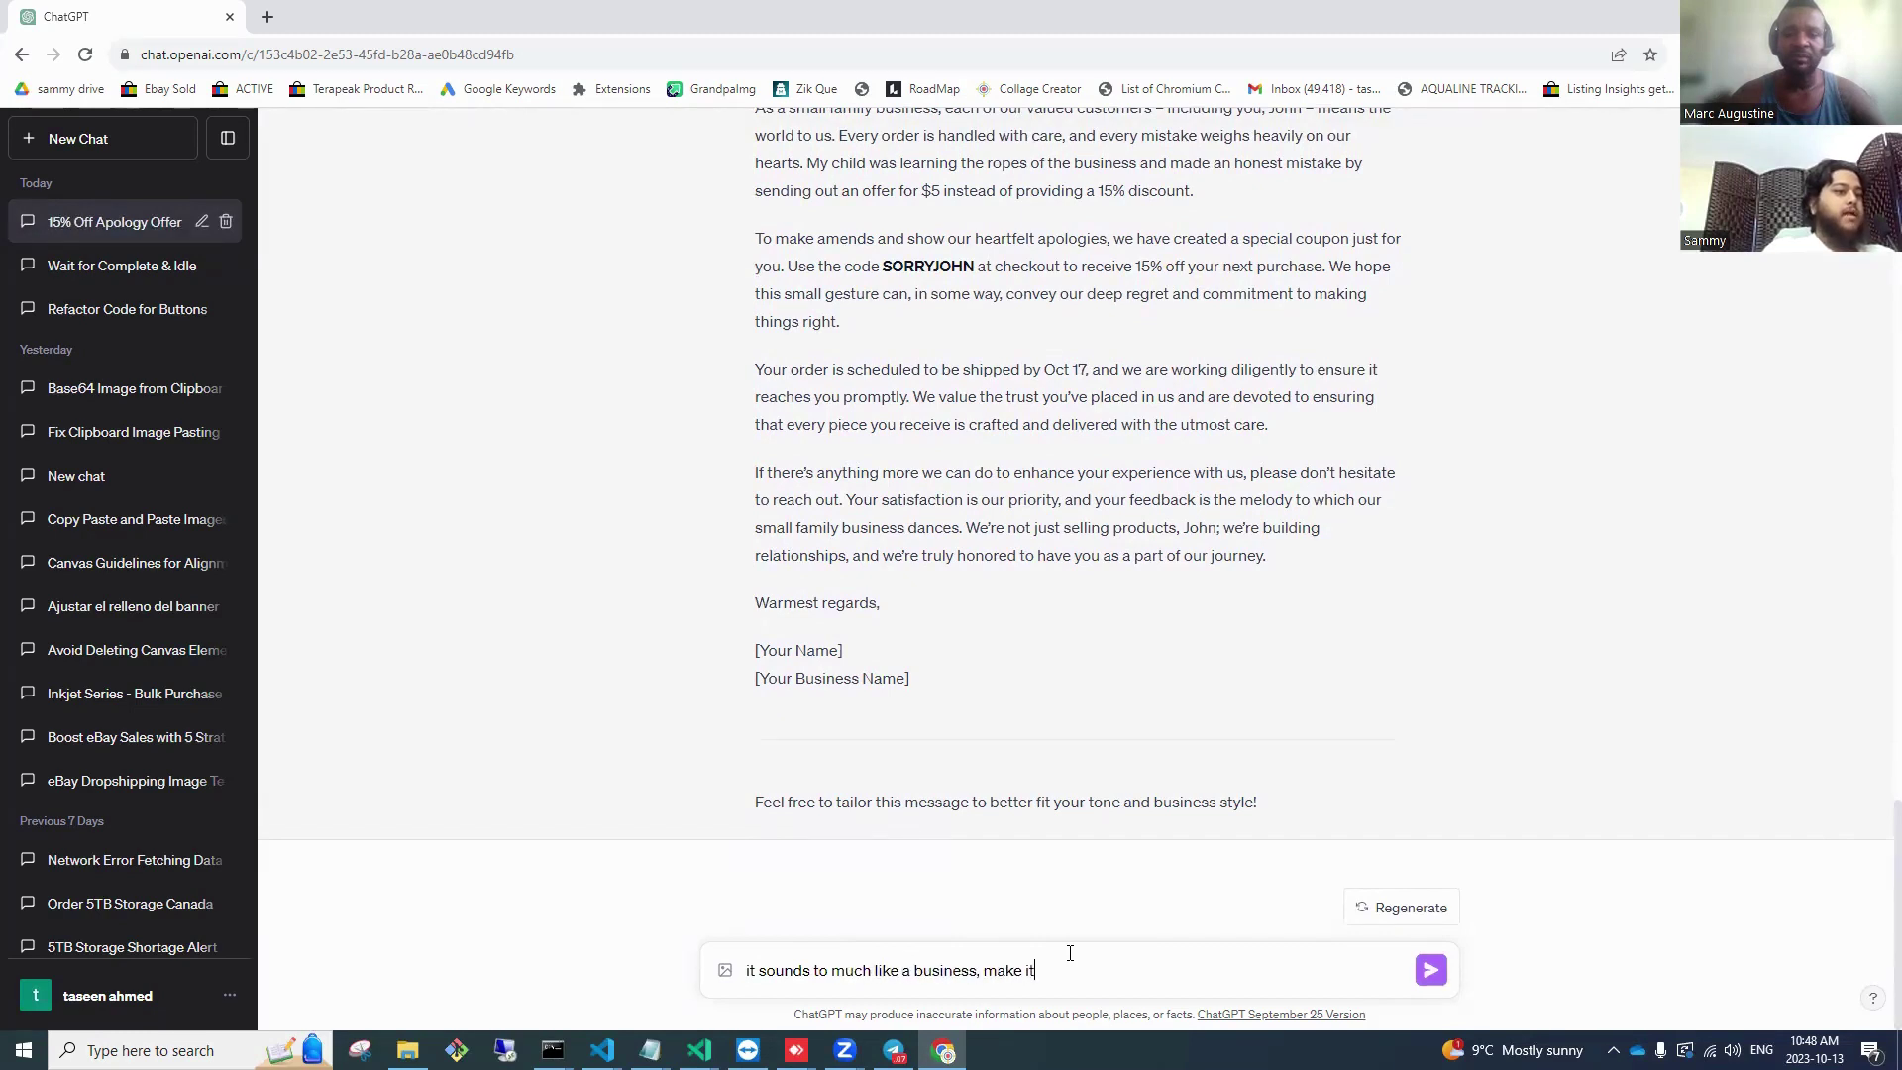
type(" more personal so tha")
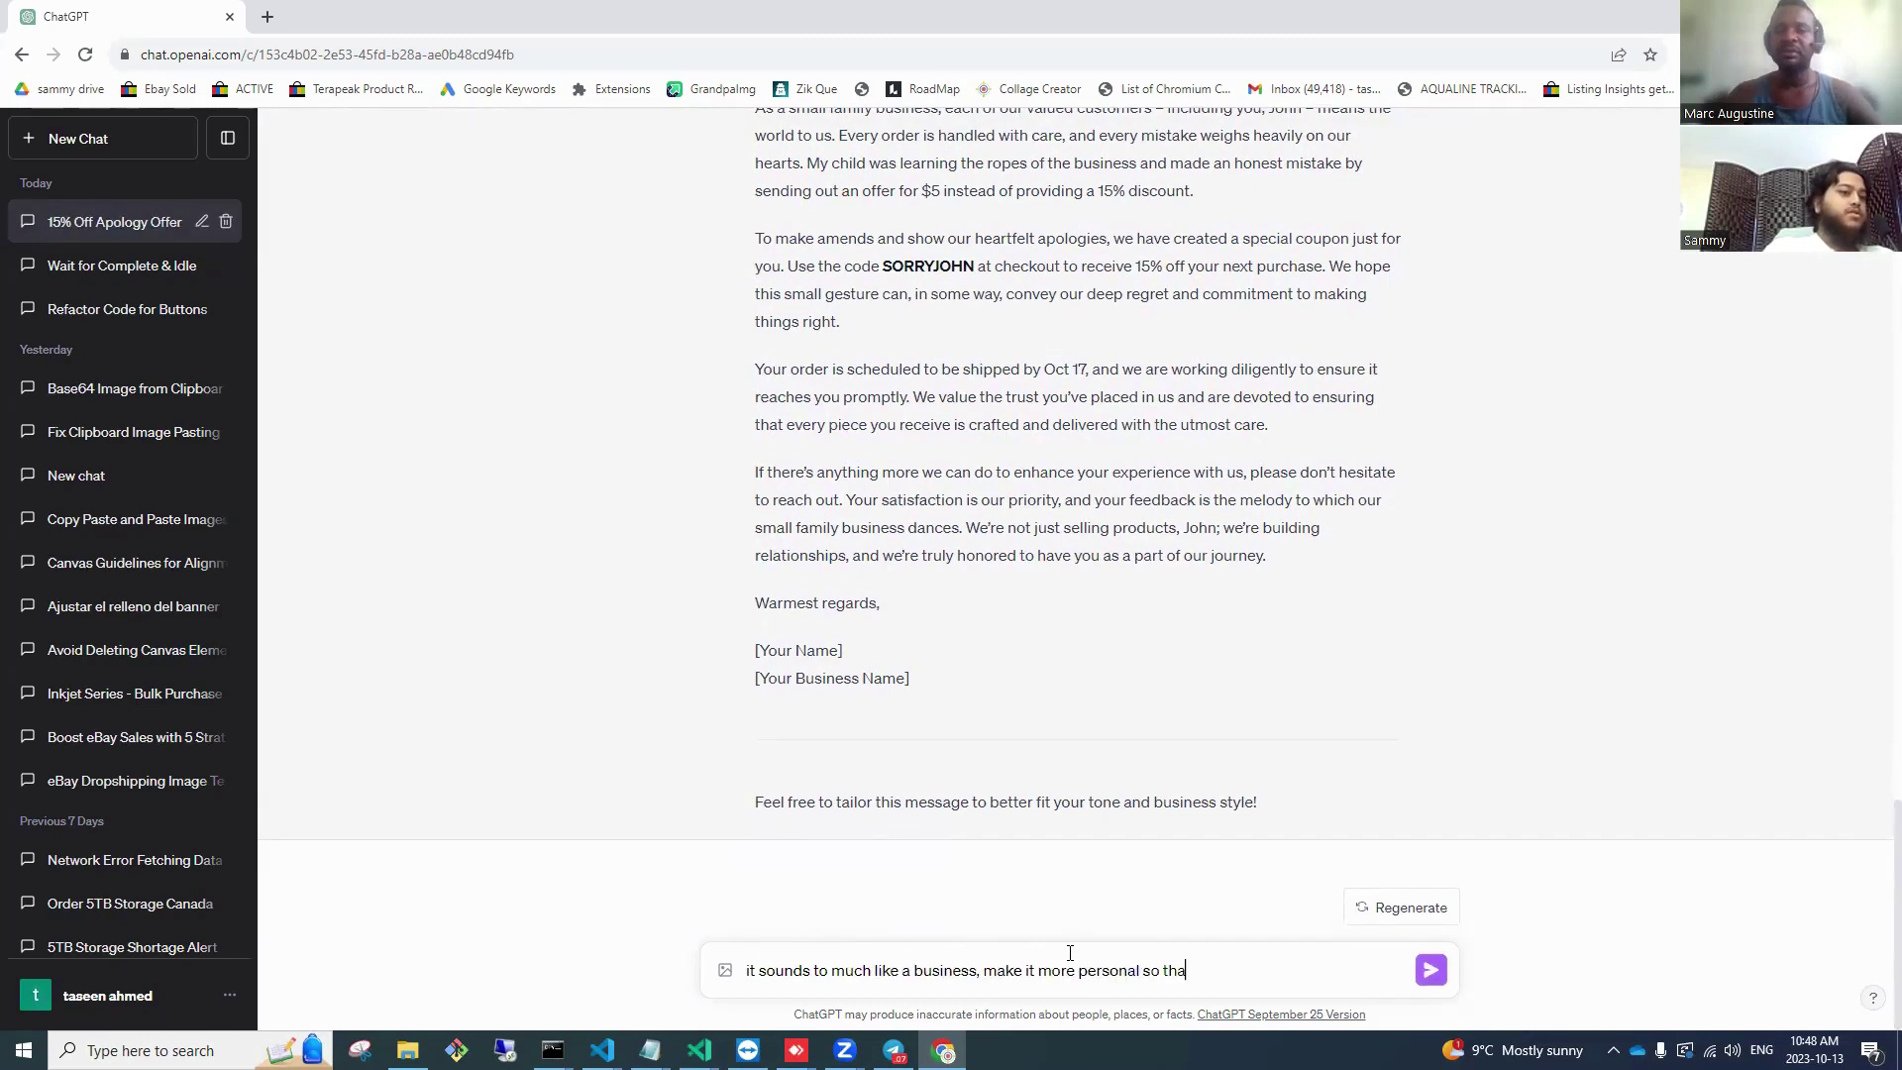
type("t ")
type("people f")
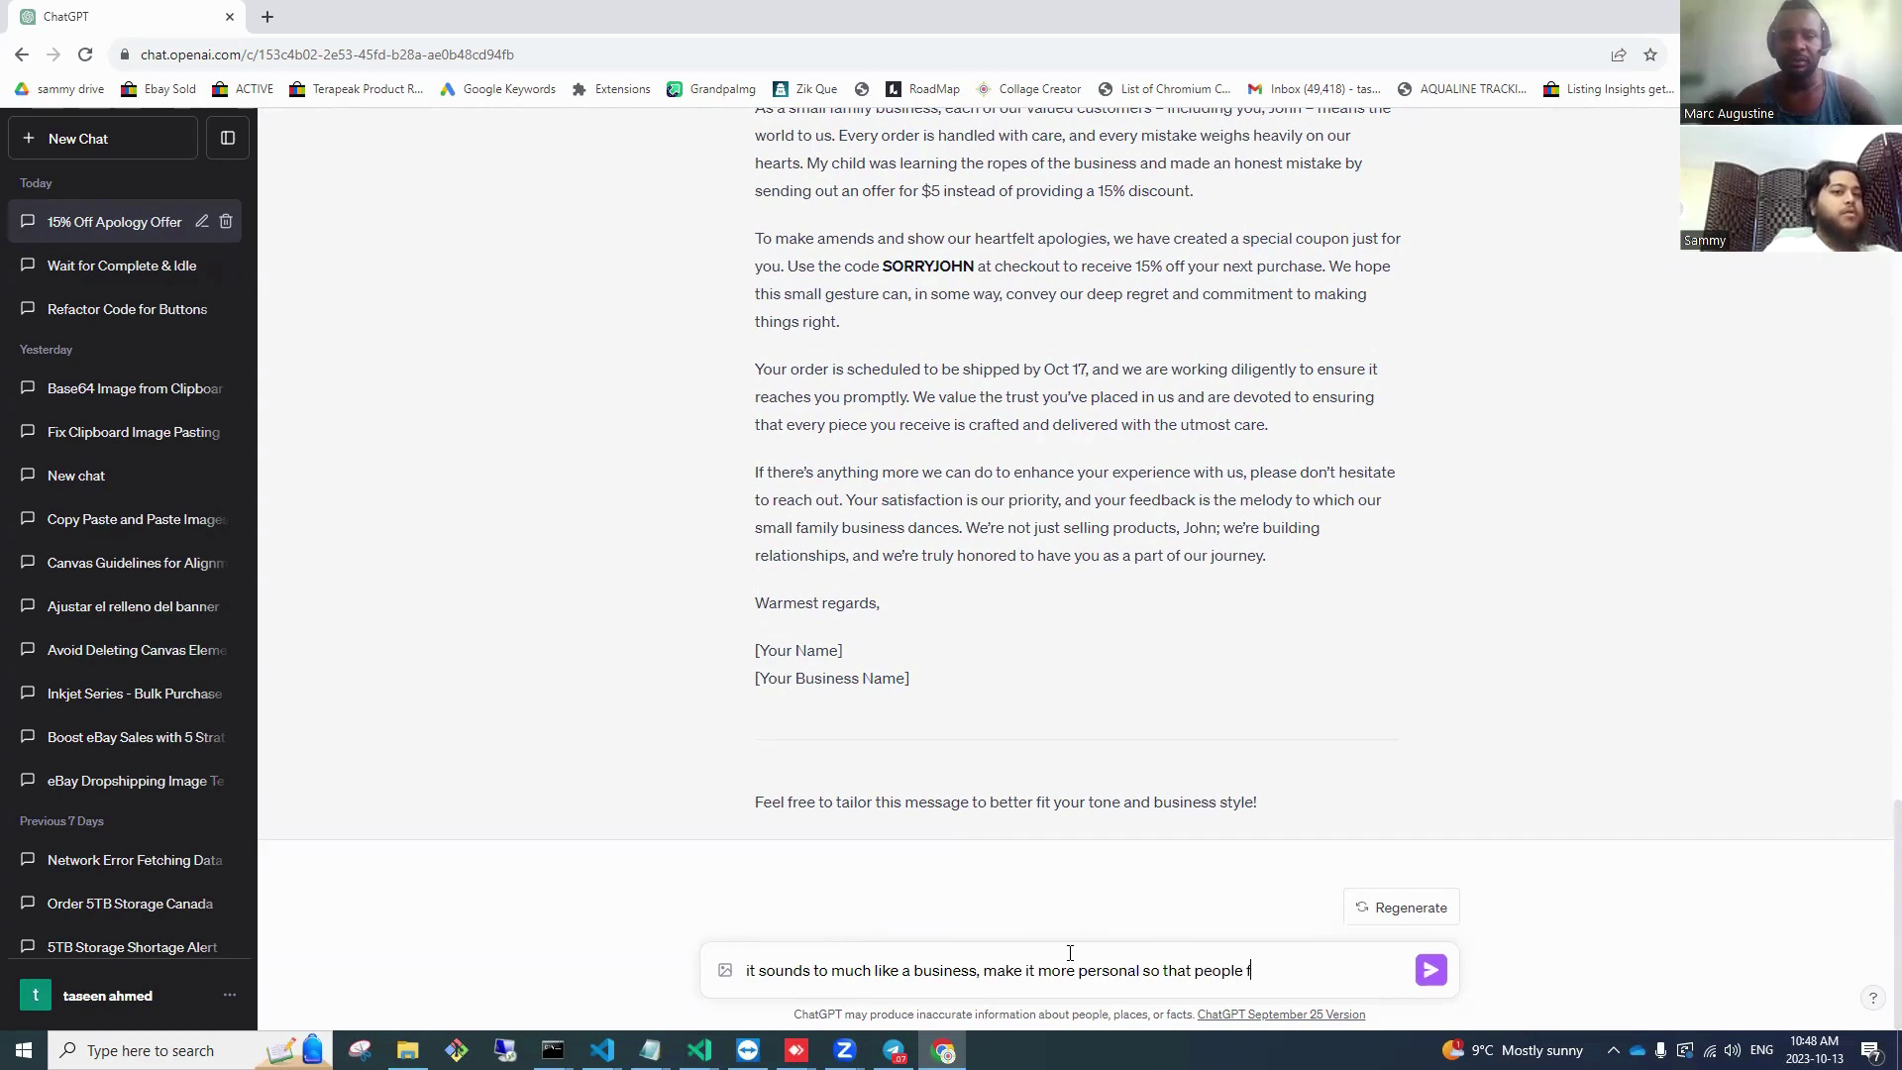
type("eel shy to have a")
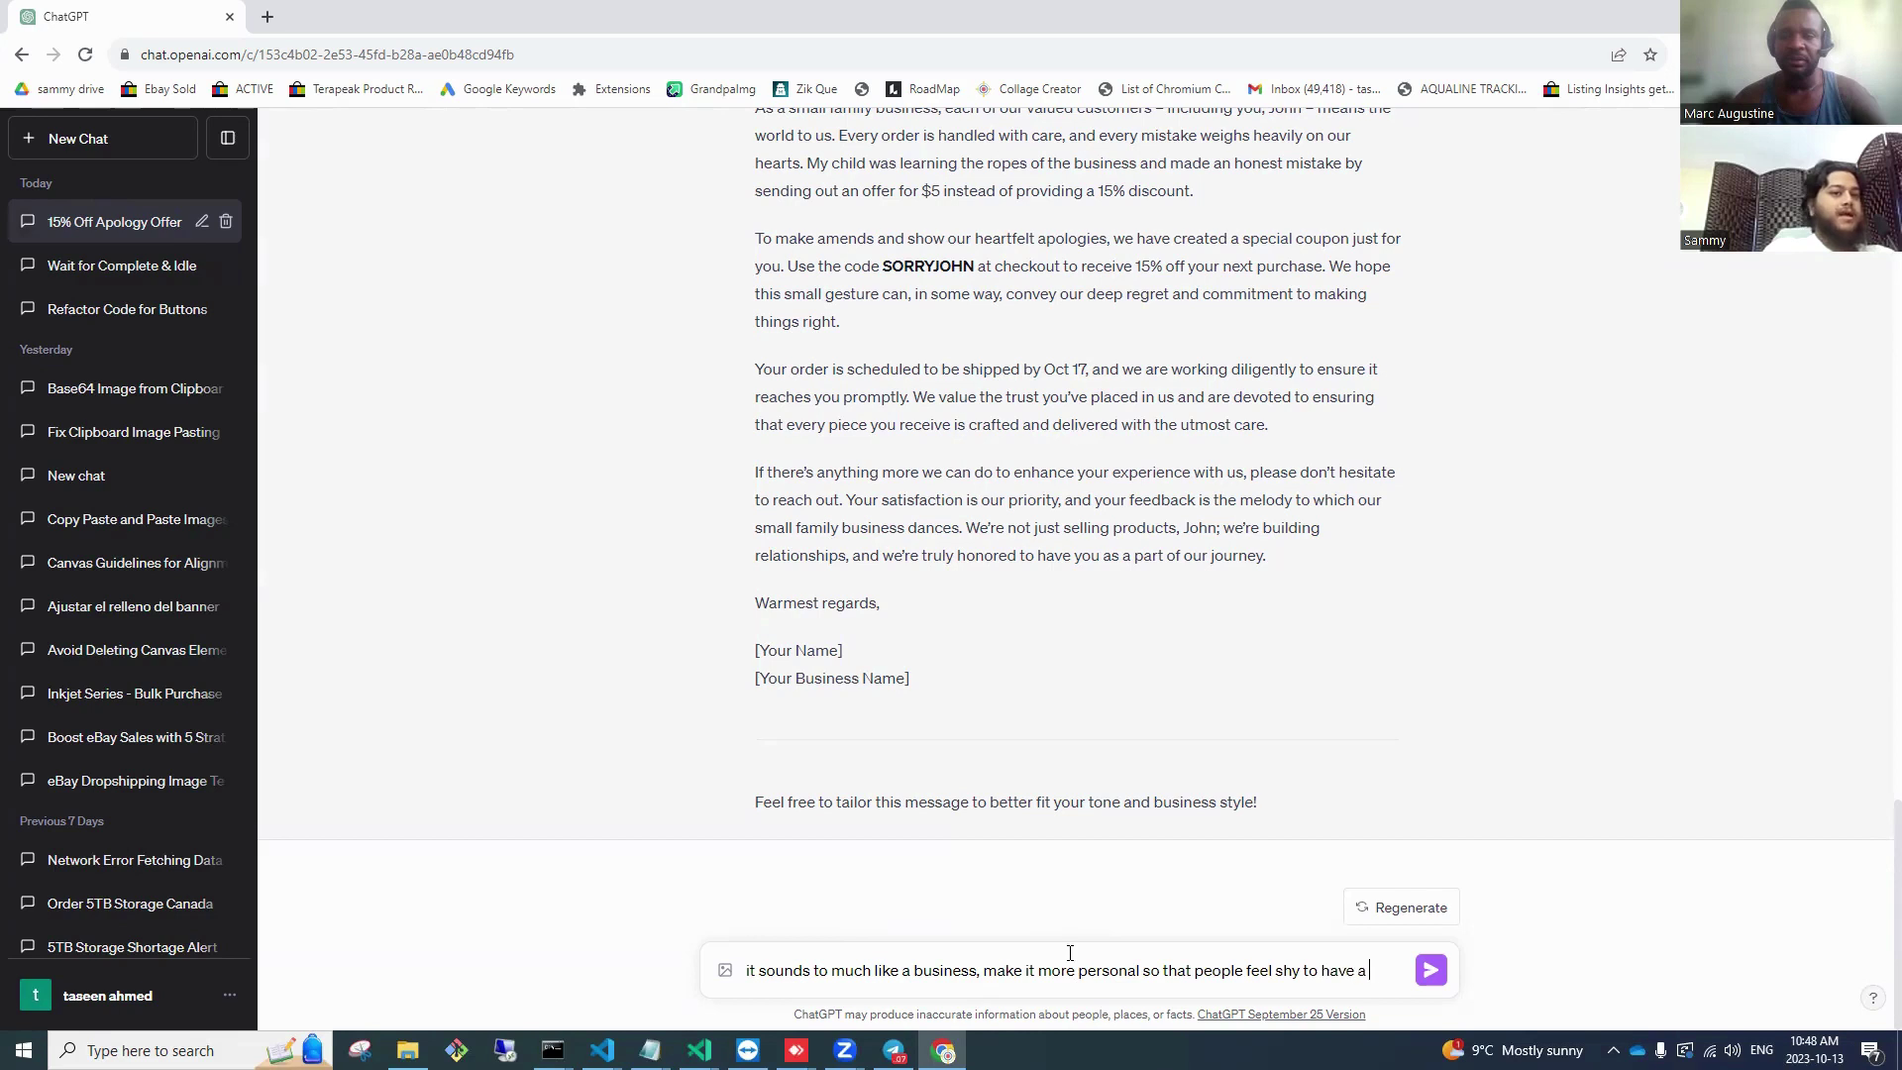
type("xperience, people")
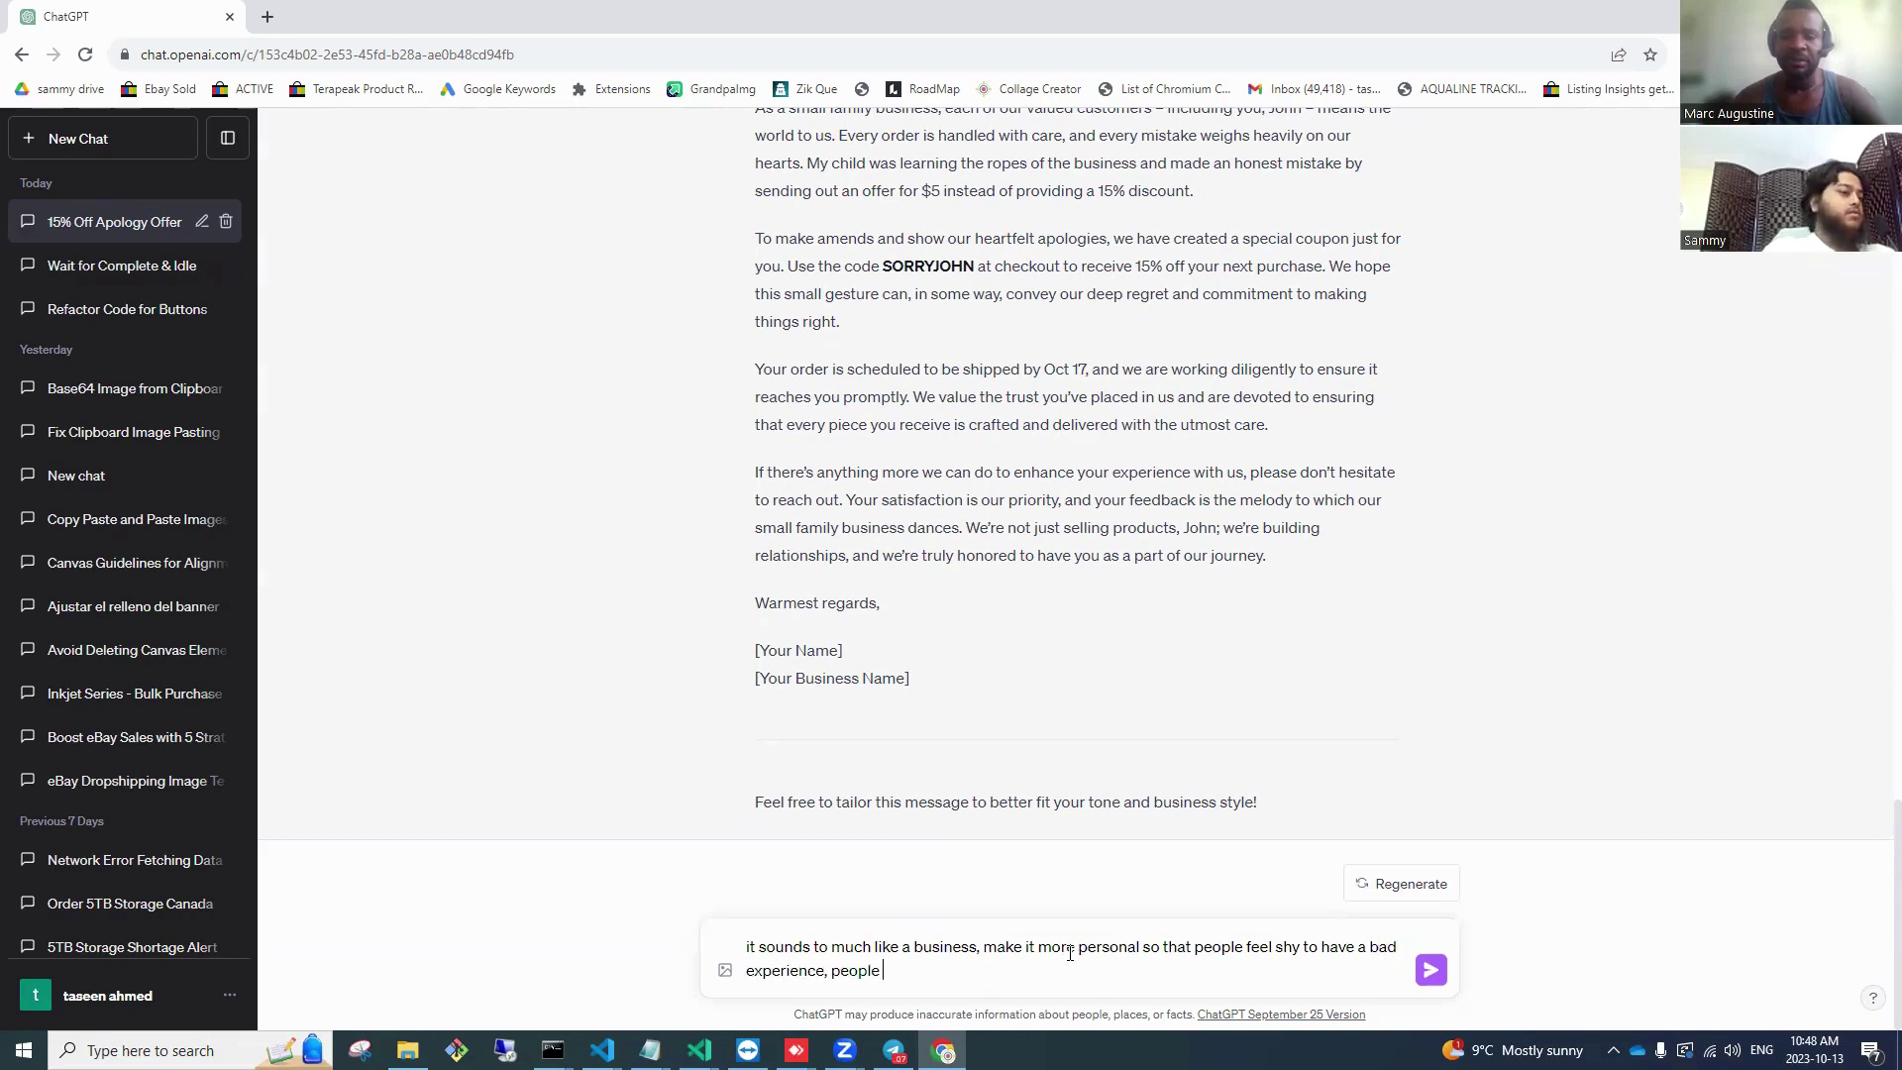
type(" are not friendly with")
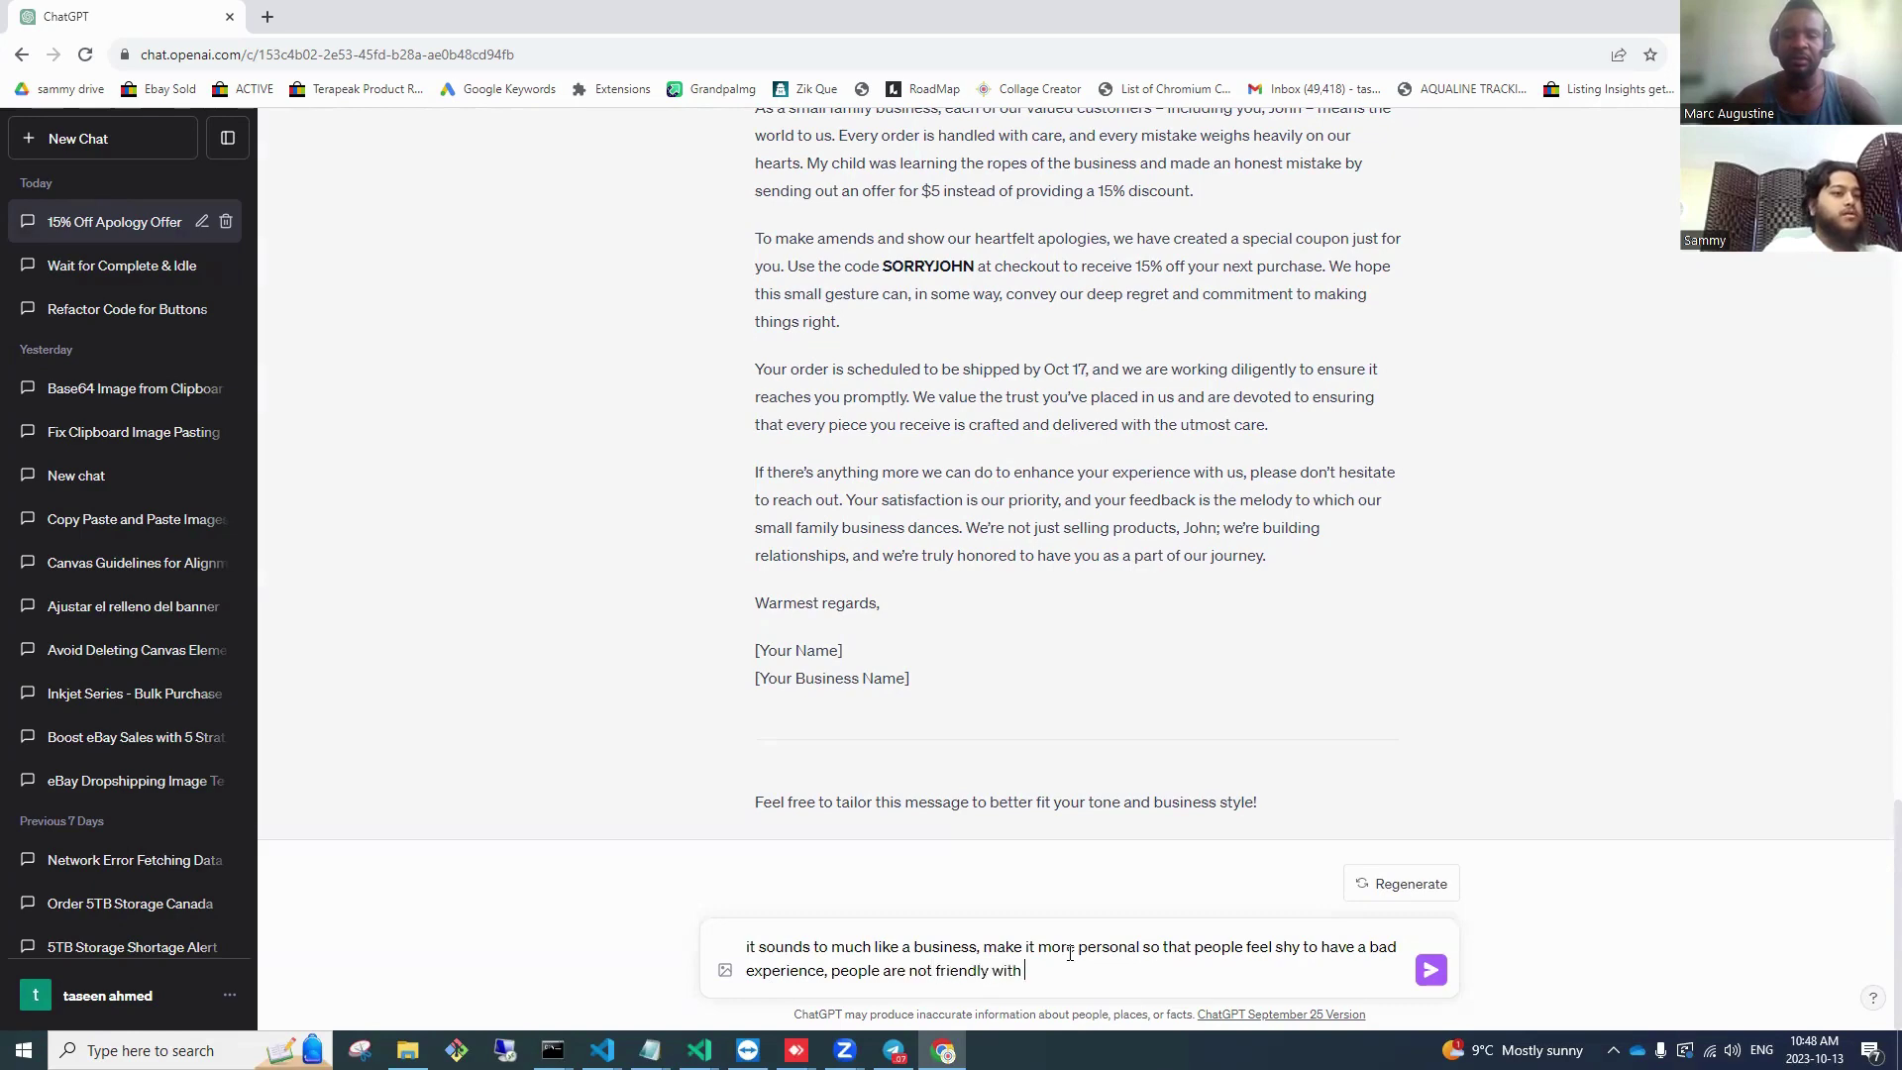
type(" companies")
key("Return")
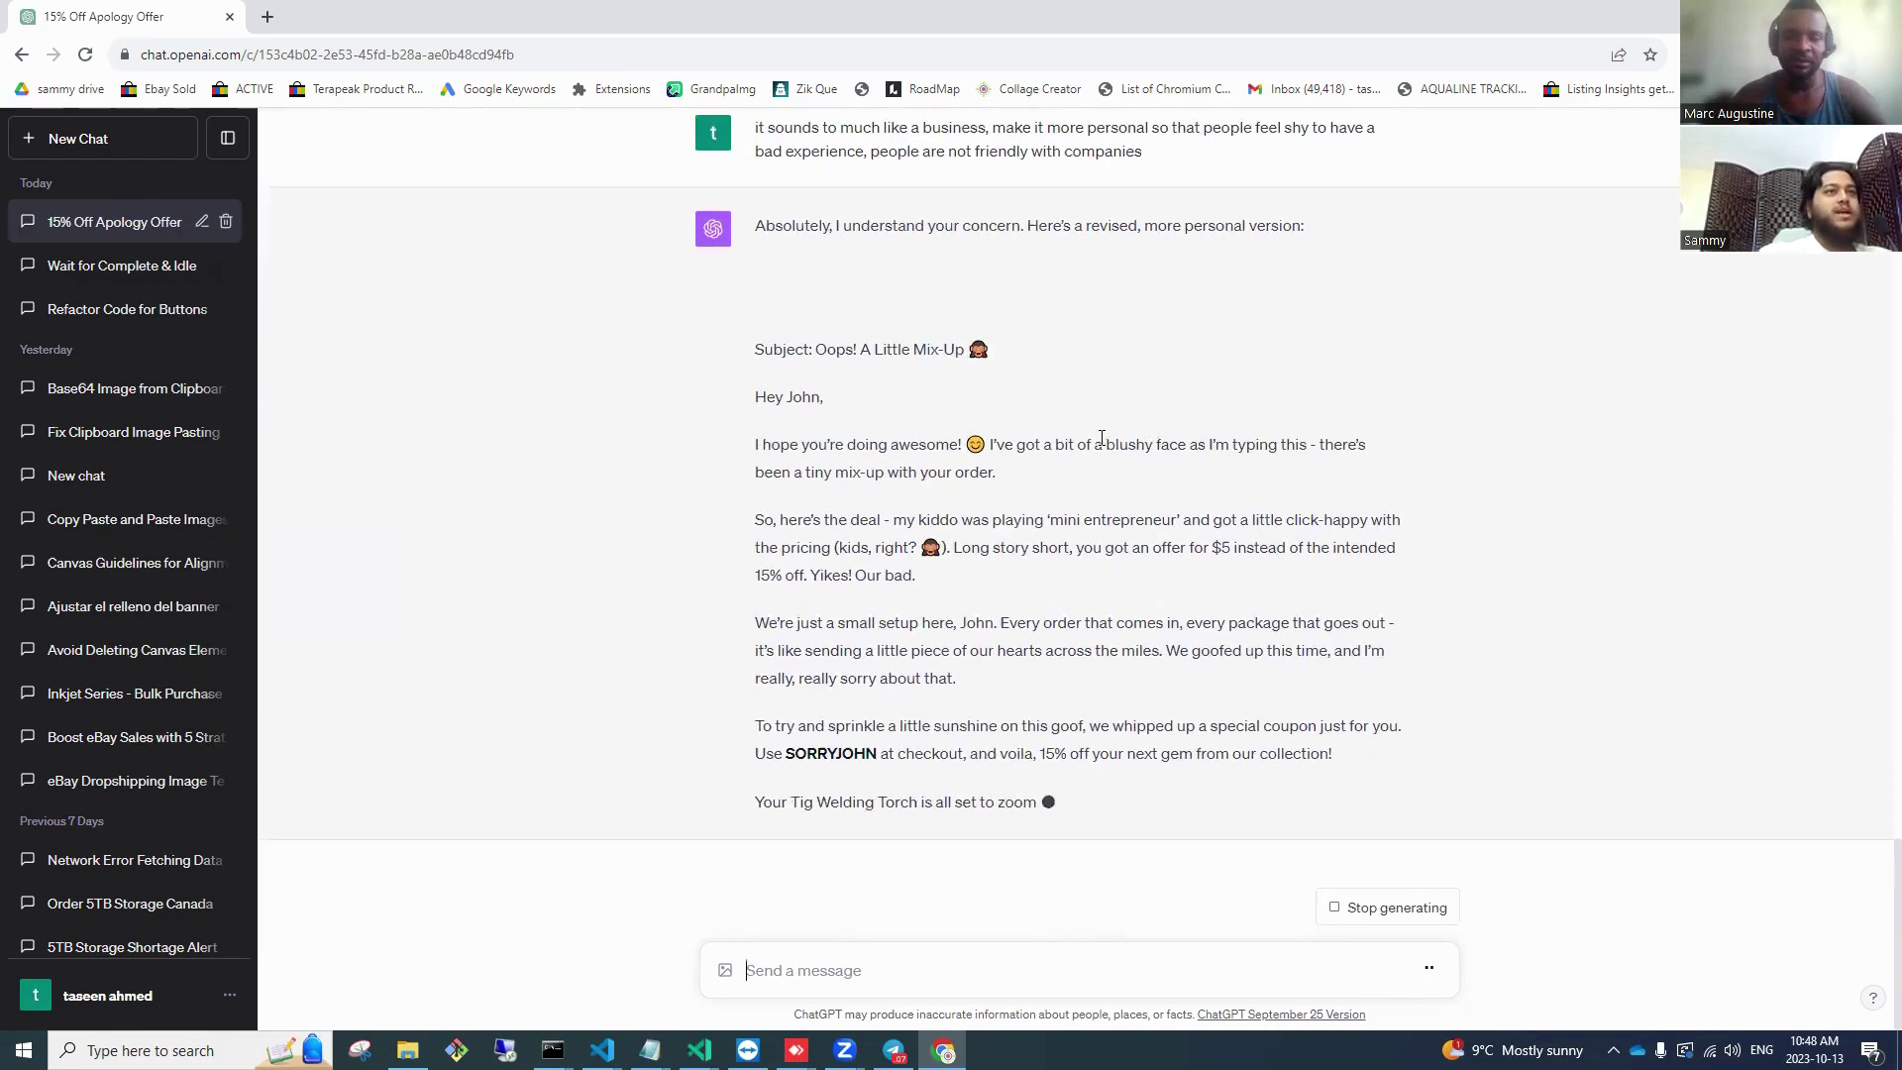
Step: Review the 'Oops! A Little Mix-Up' rewrite, highlighting its blushy face phrase
left_click_drag(1103, 443, 1197, 414)
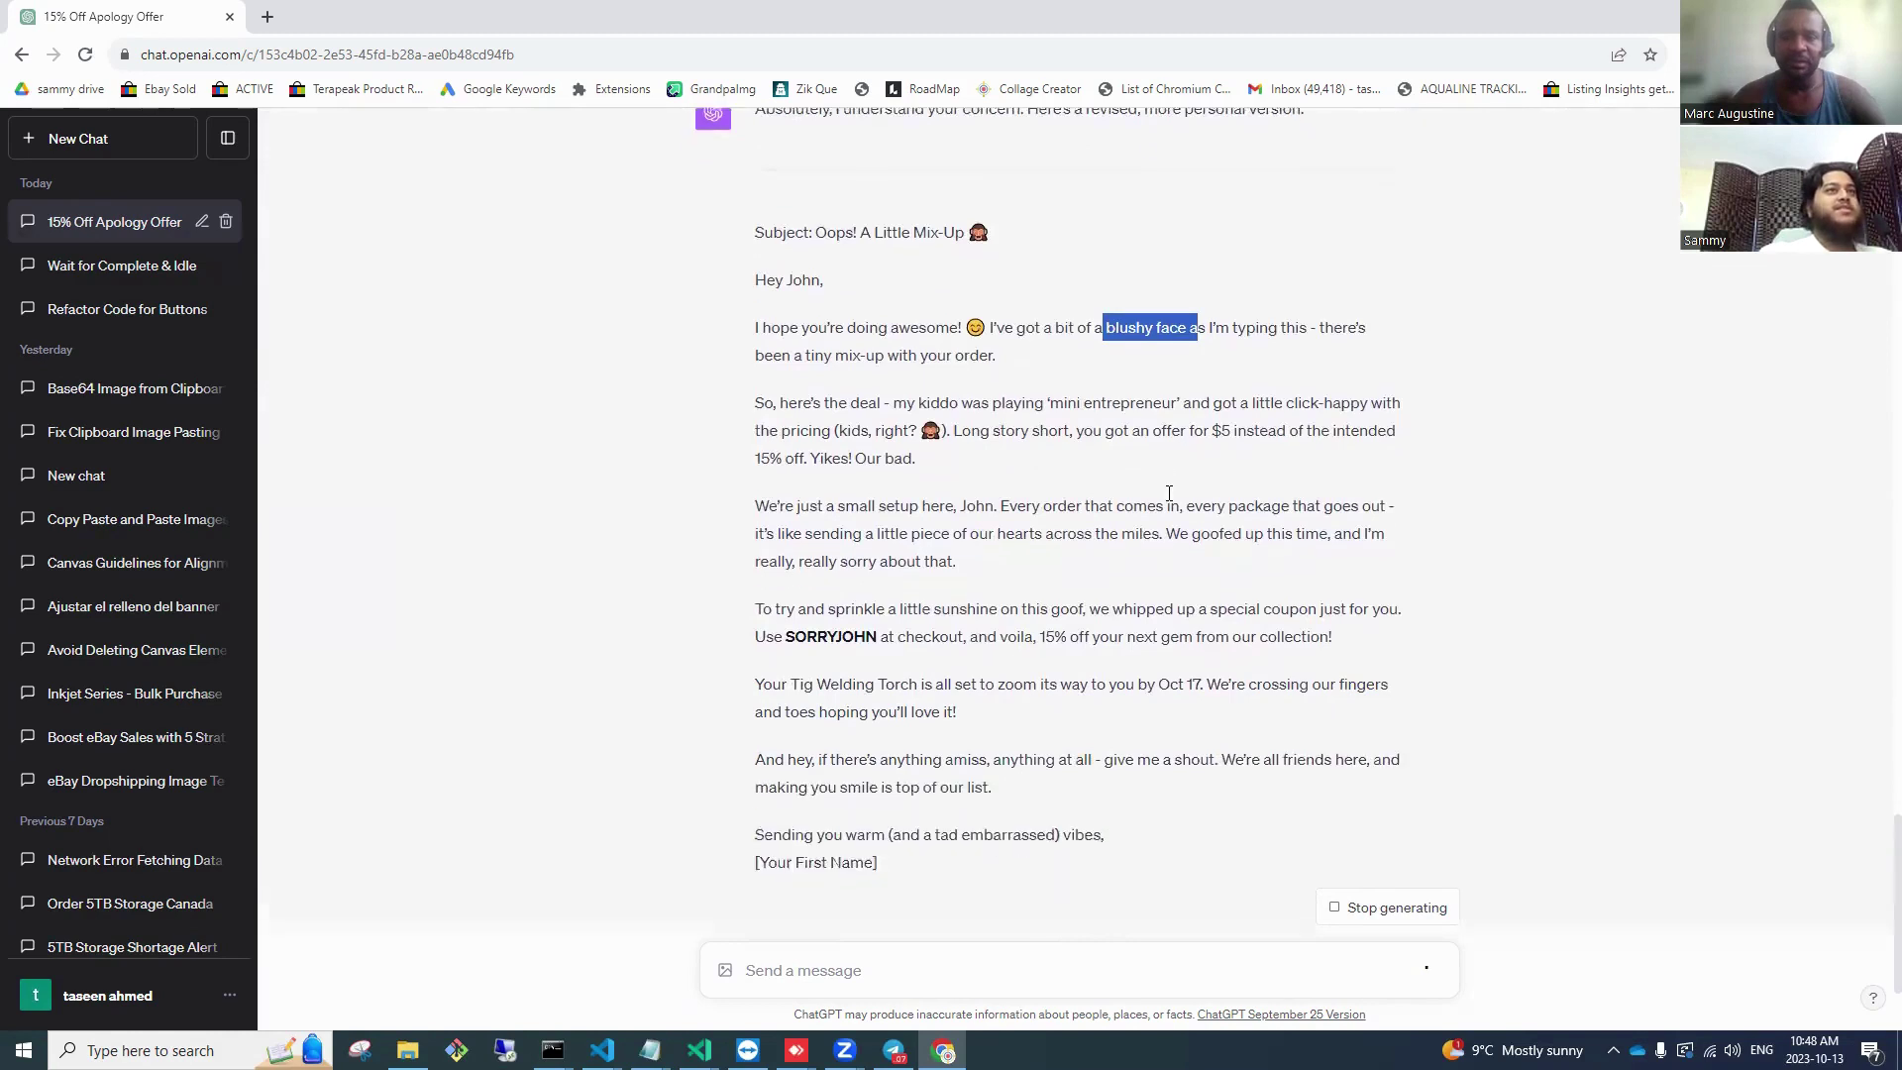
scroll(1164, 465, "up", 2)
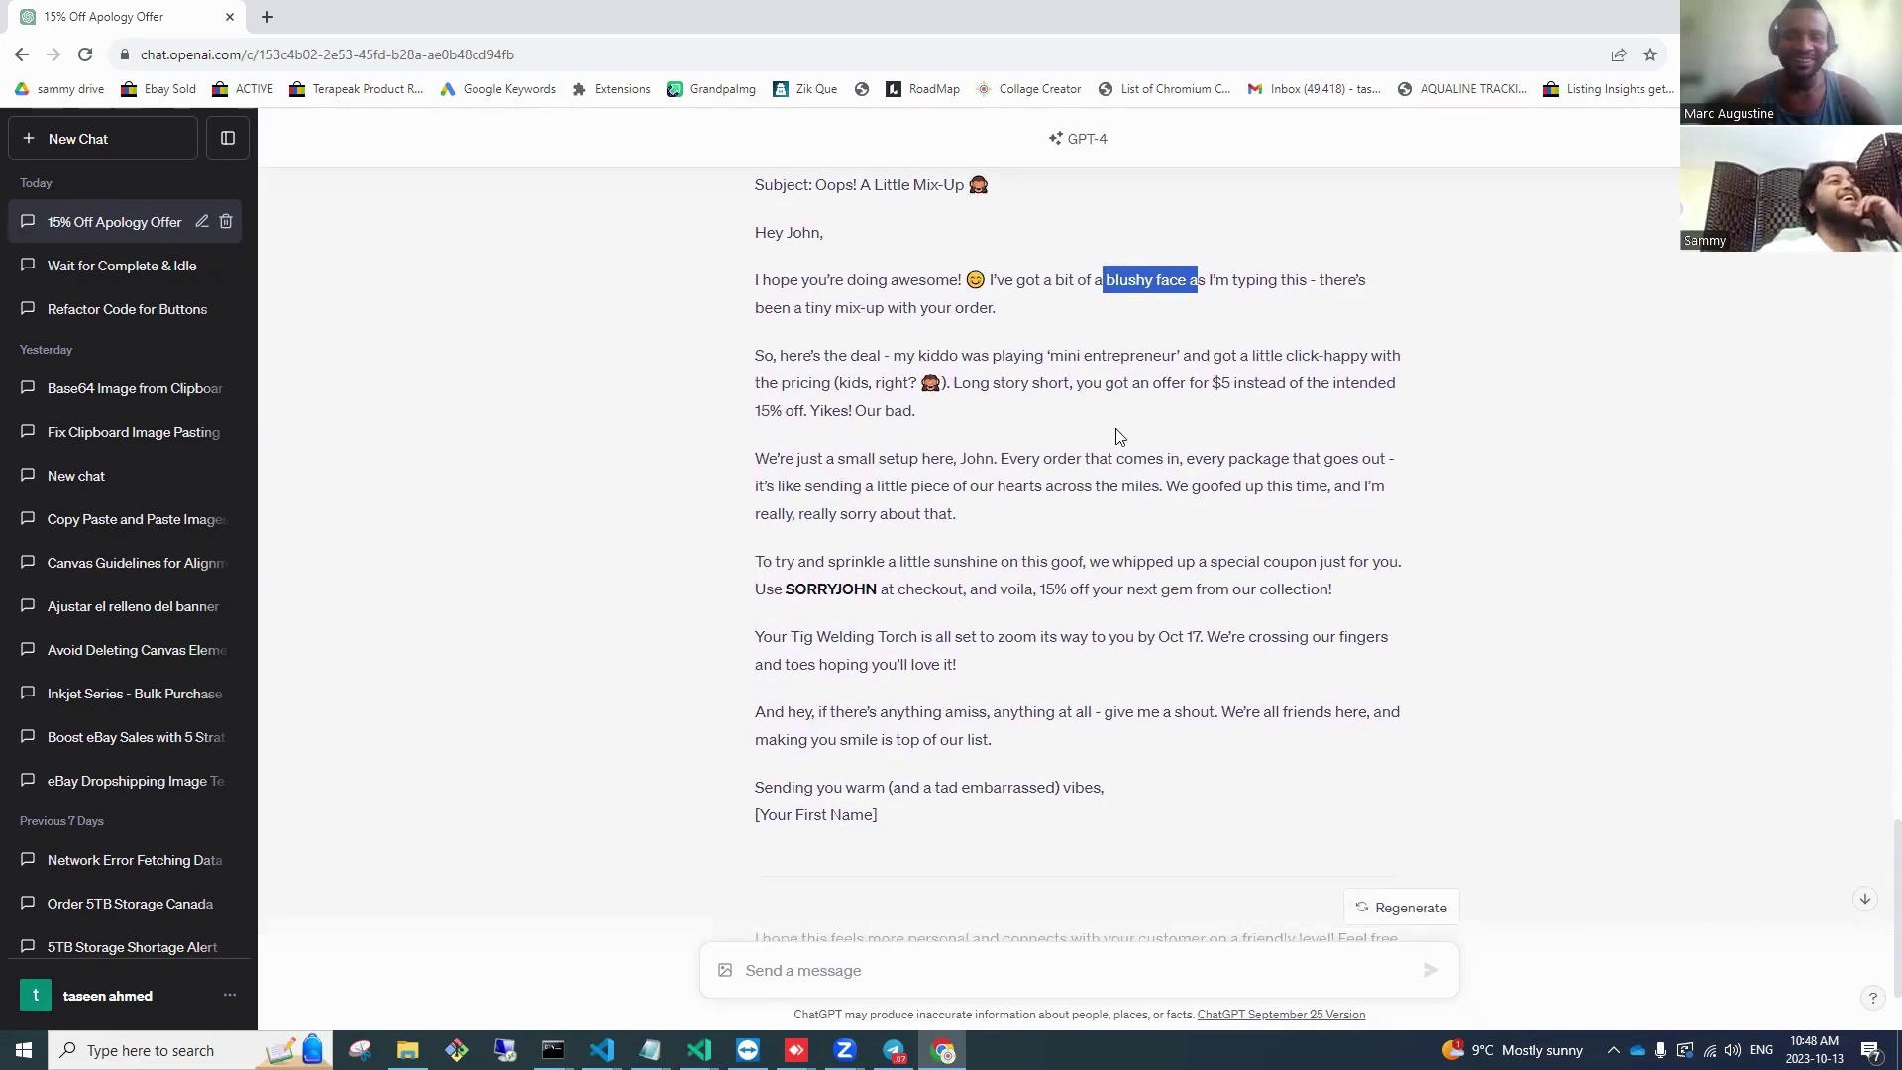
scroll(1024, 373, "up", 4)
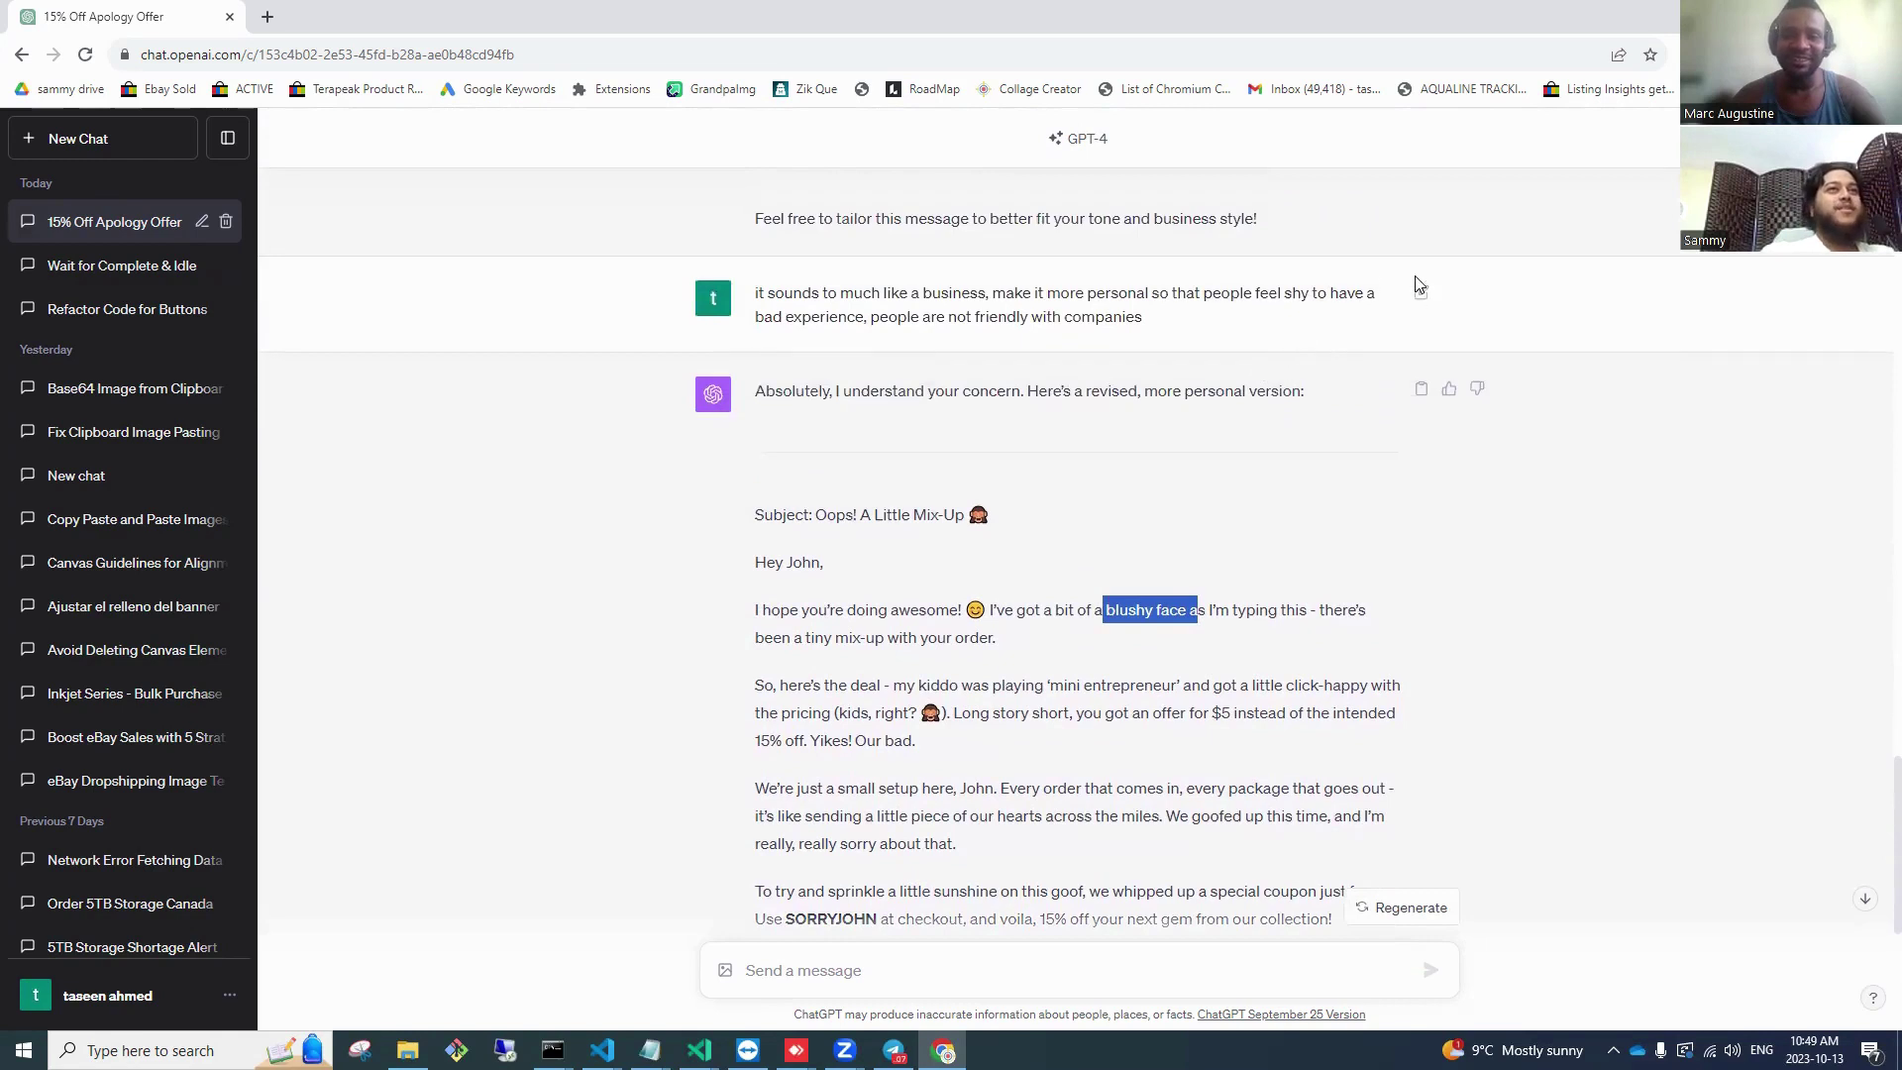
Step: Edit the earlier ChatGPT prompt to ask for a 'friendly but normal' tone and resubmit it
left_click(1357, 297)
left_click(1418, 295)
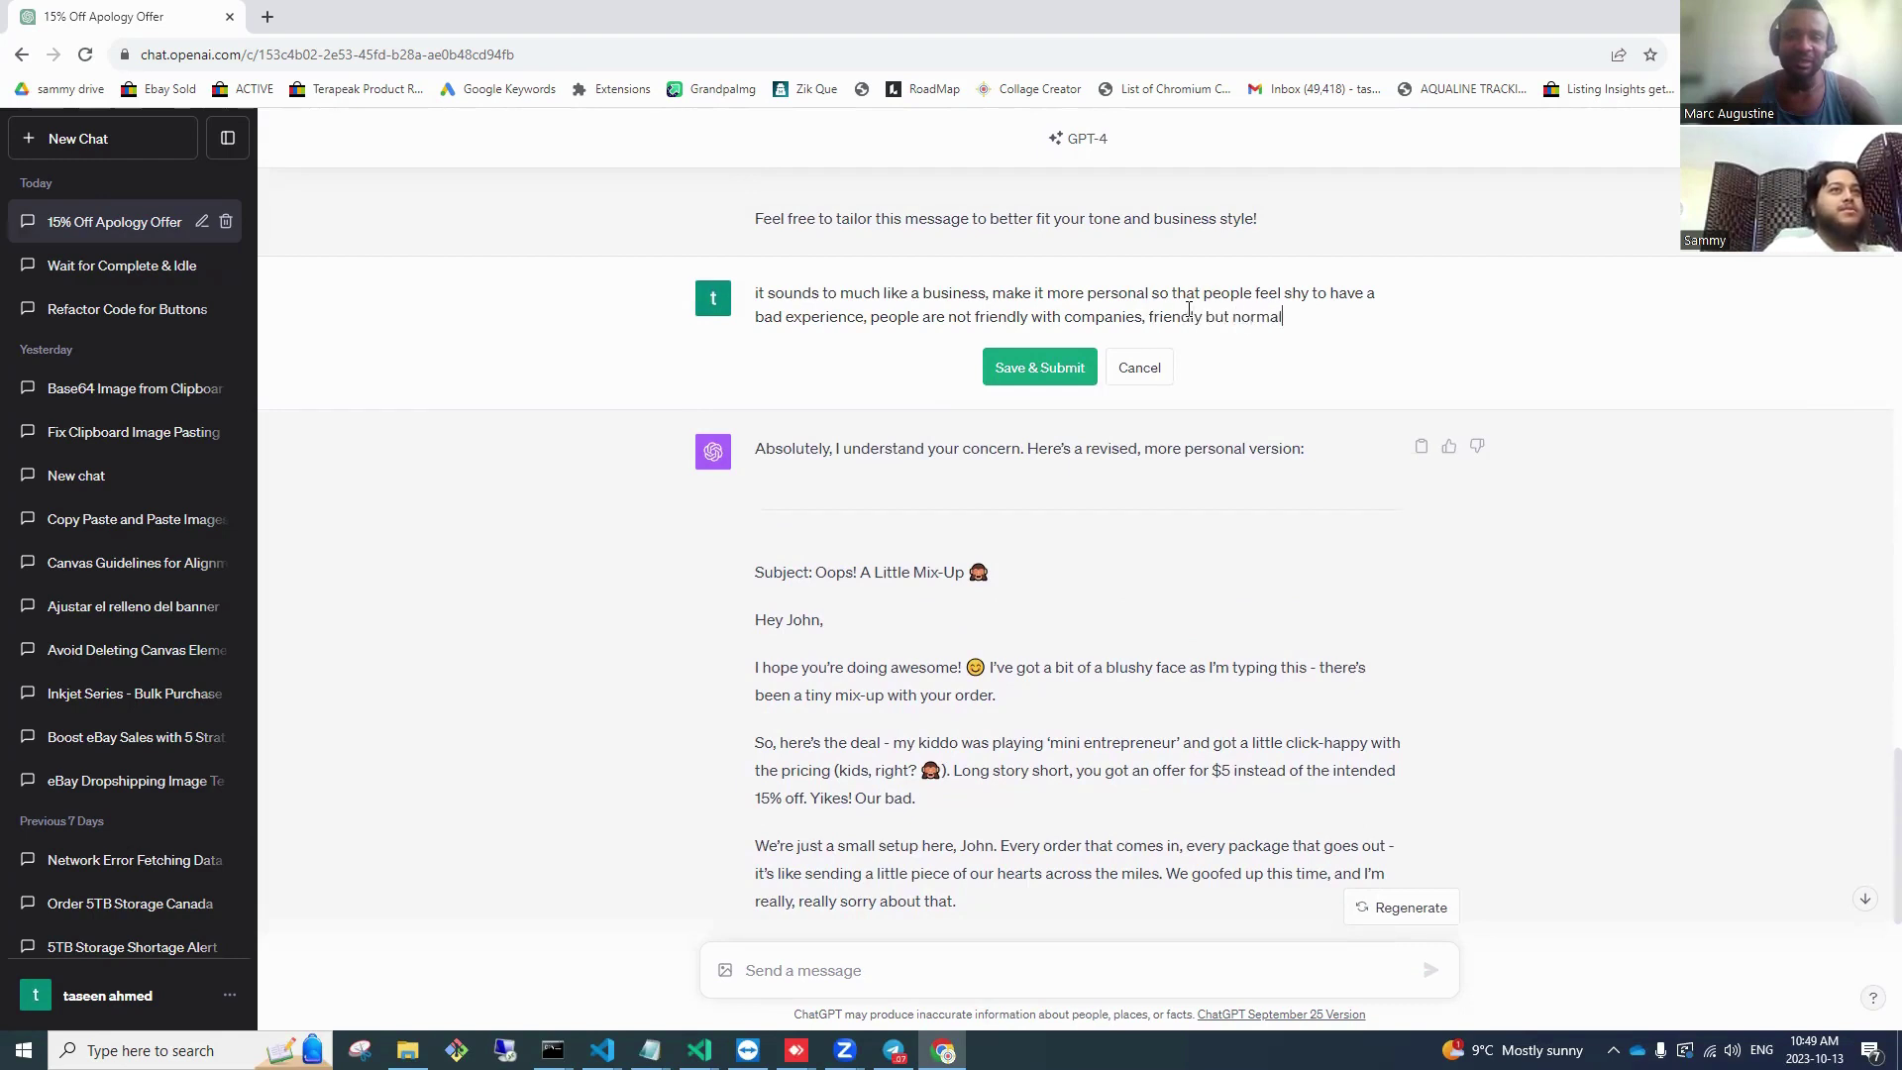
left_click(1005, 390)
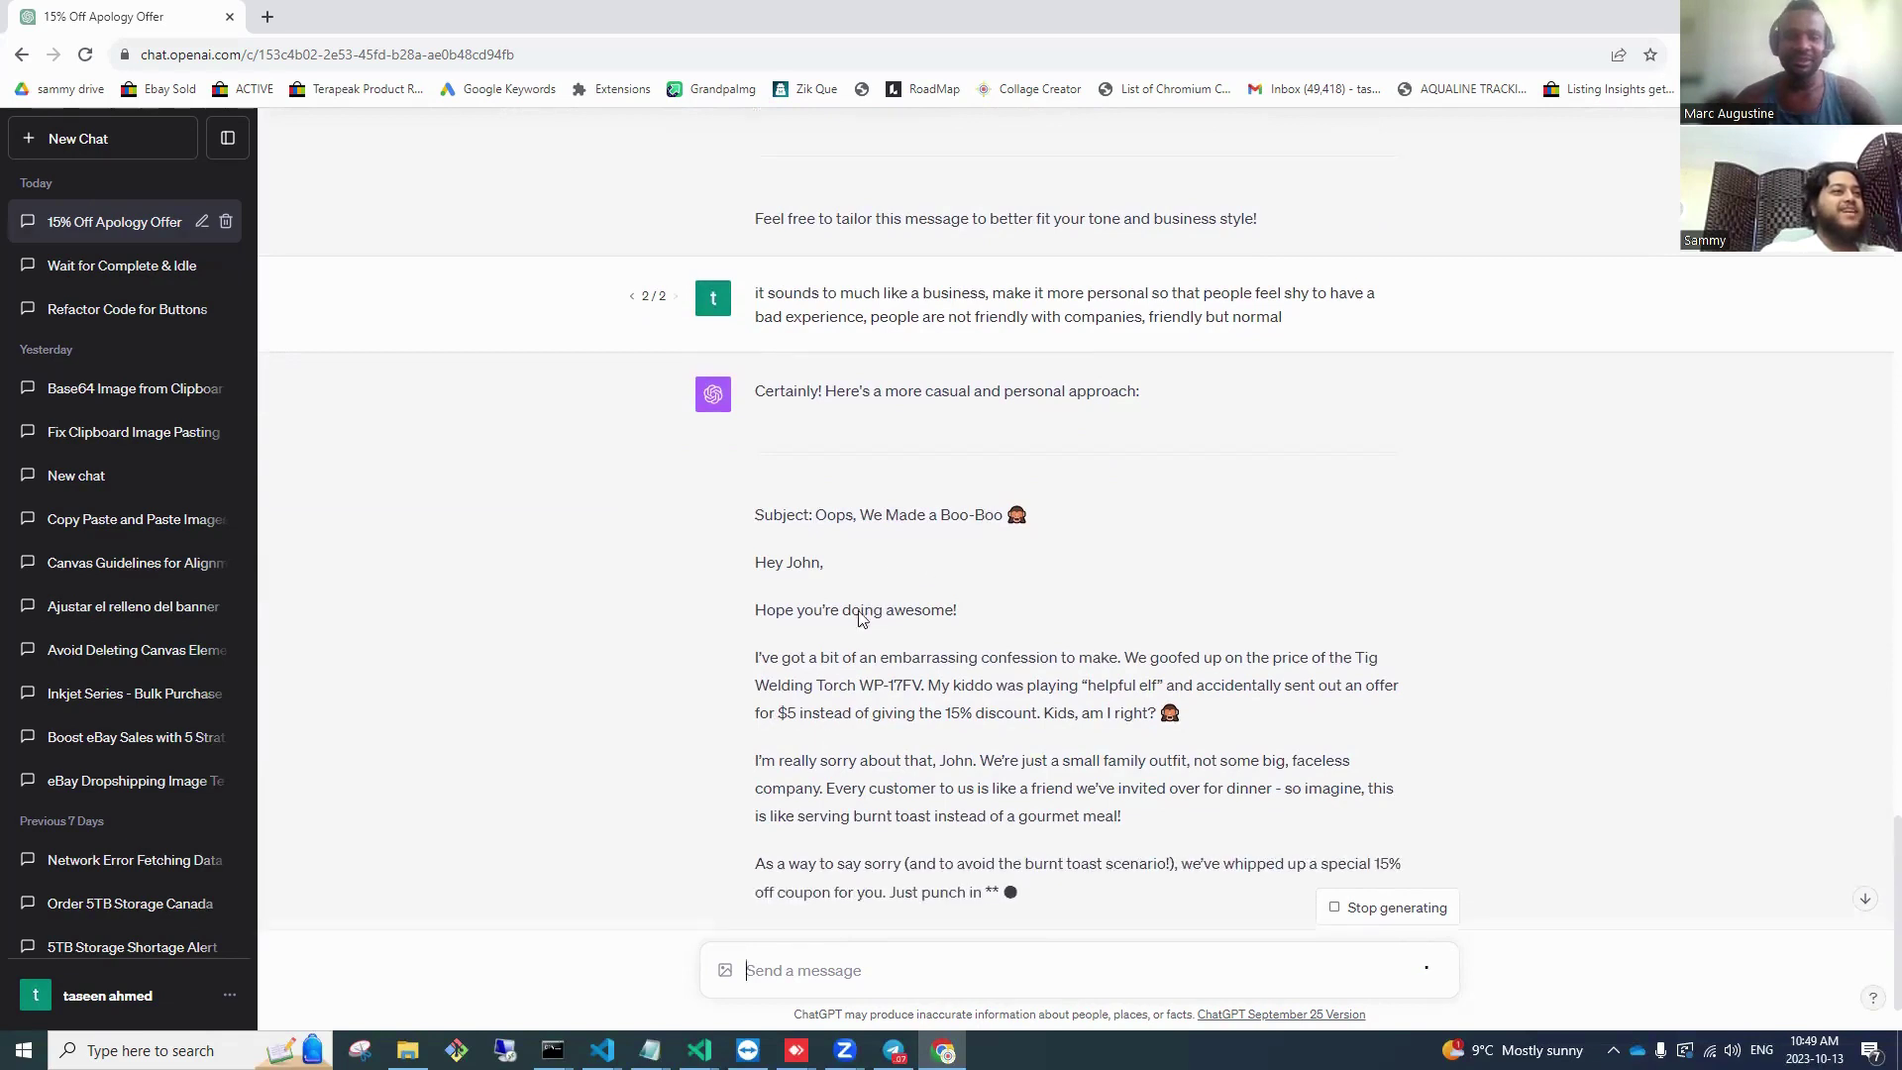
Step: Reword the prompt, replacing 'so that people feel shy to' with 'so they dont', and resubmit
left_click_drag(783, 658, 1271, 658)
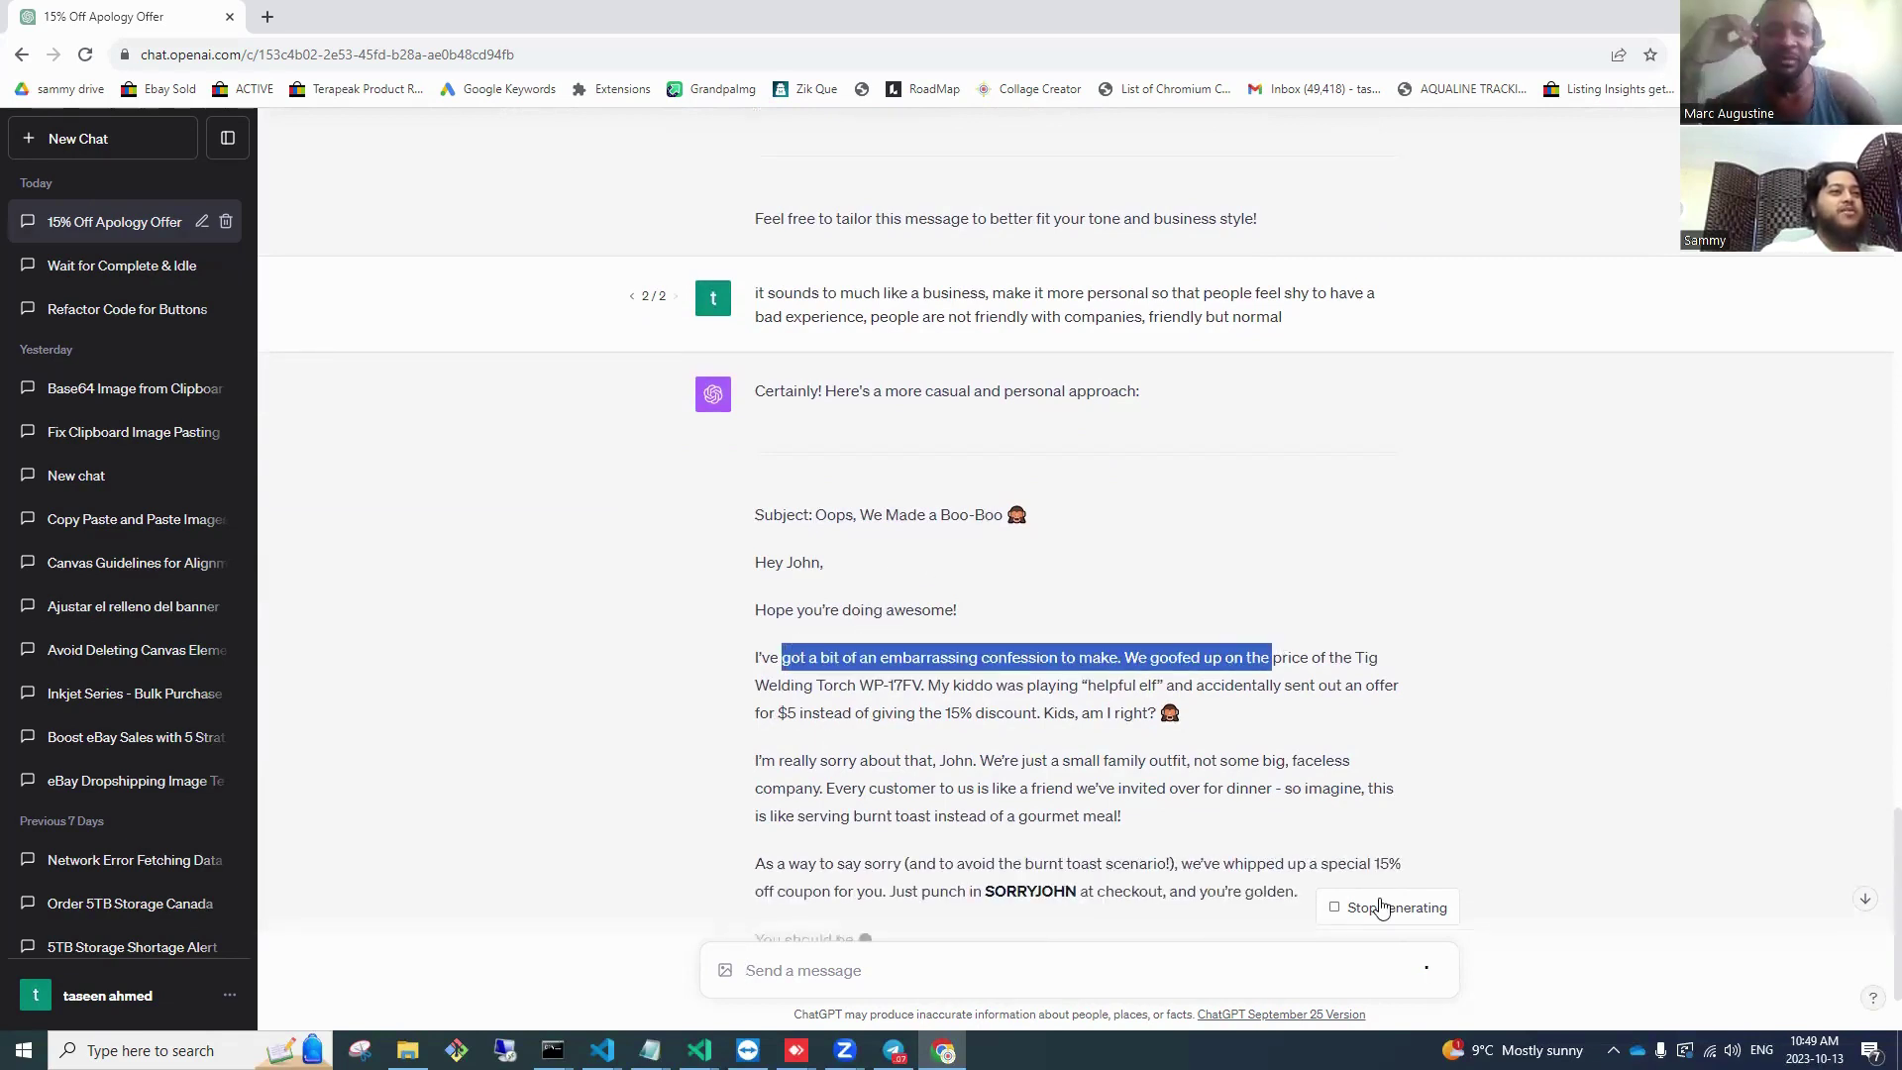
scroll(1386, 446, "up", 2)
left_click(1425, 463)
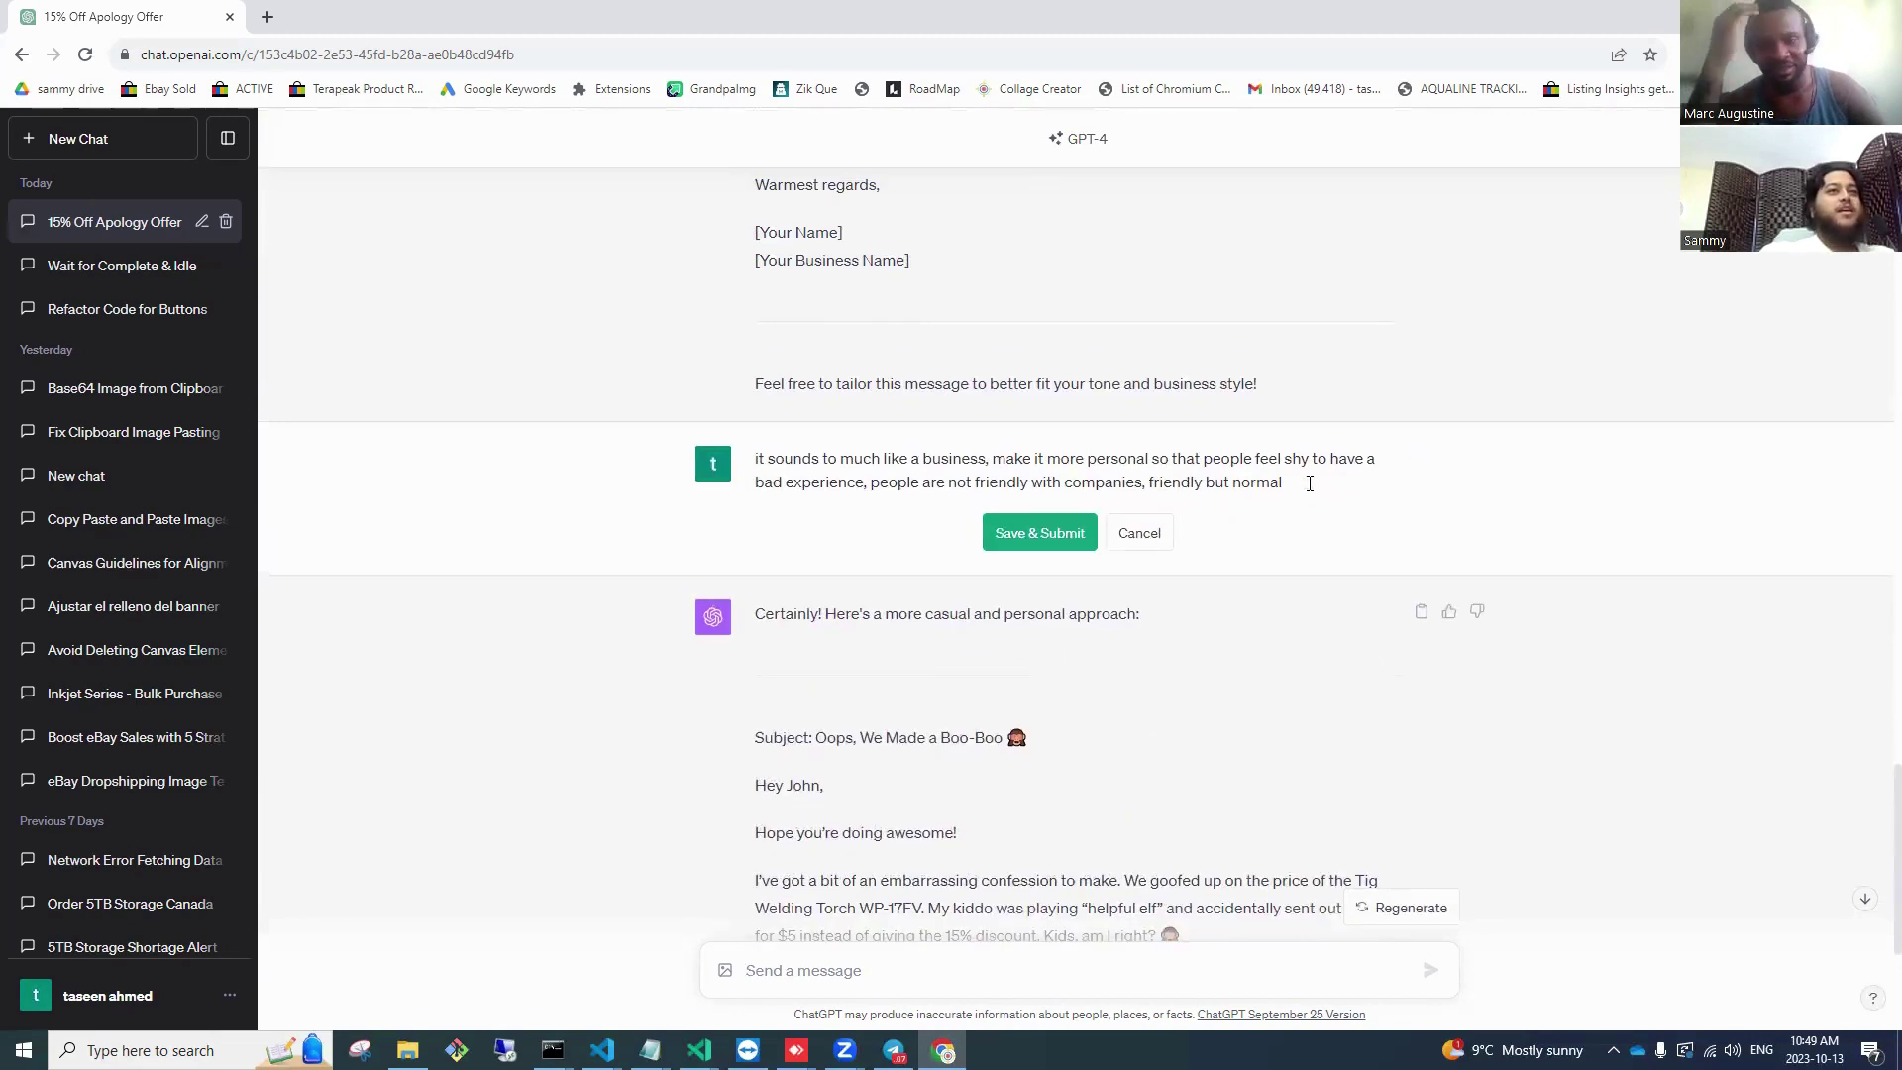
left_click_drag(1284, 482, 879, 483)
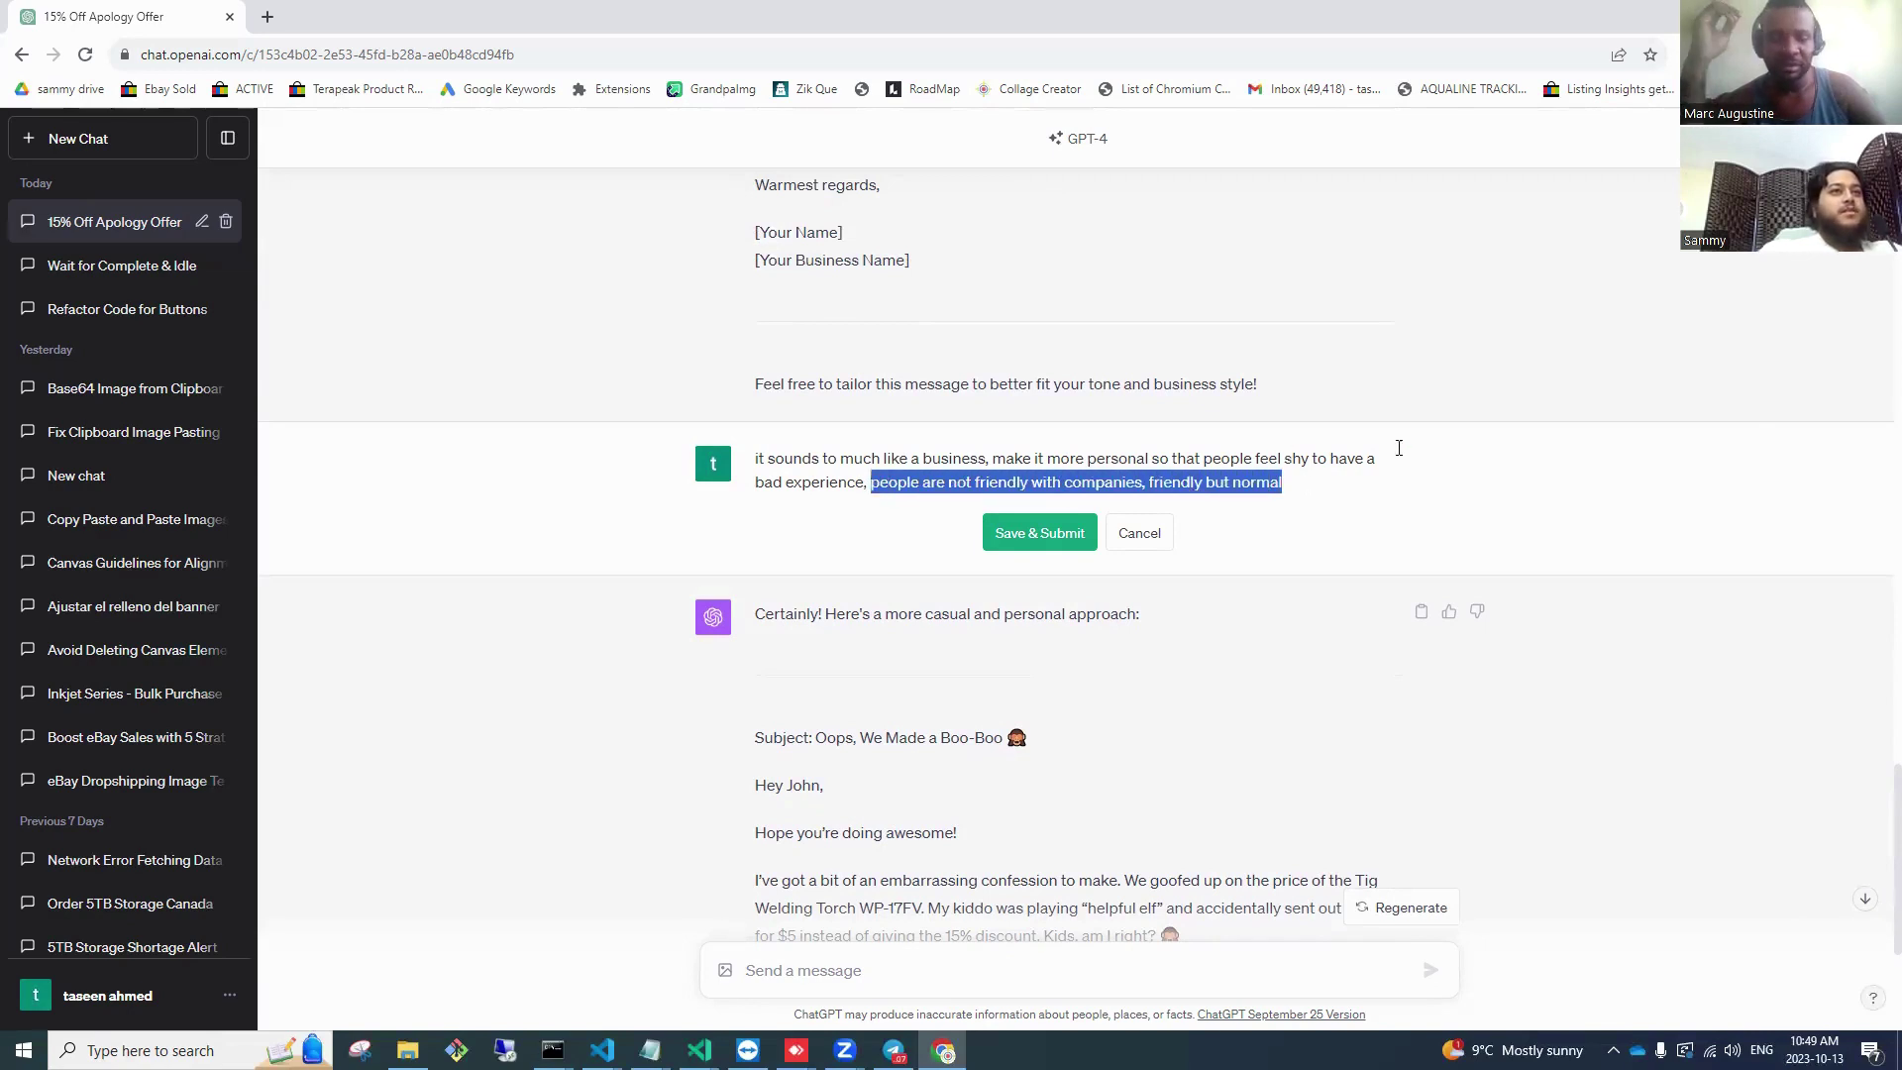
double_click(1302, 463)
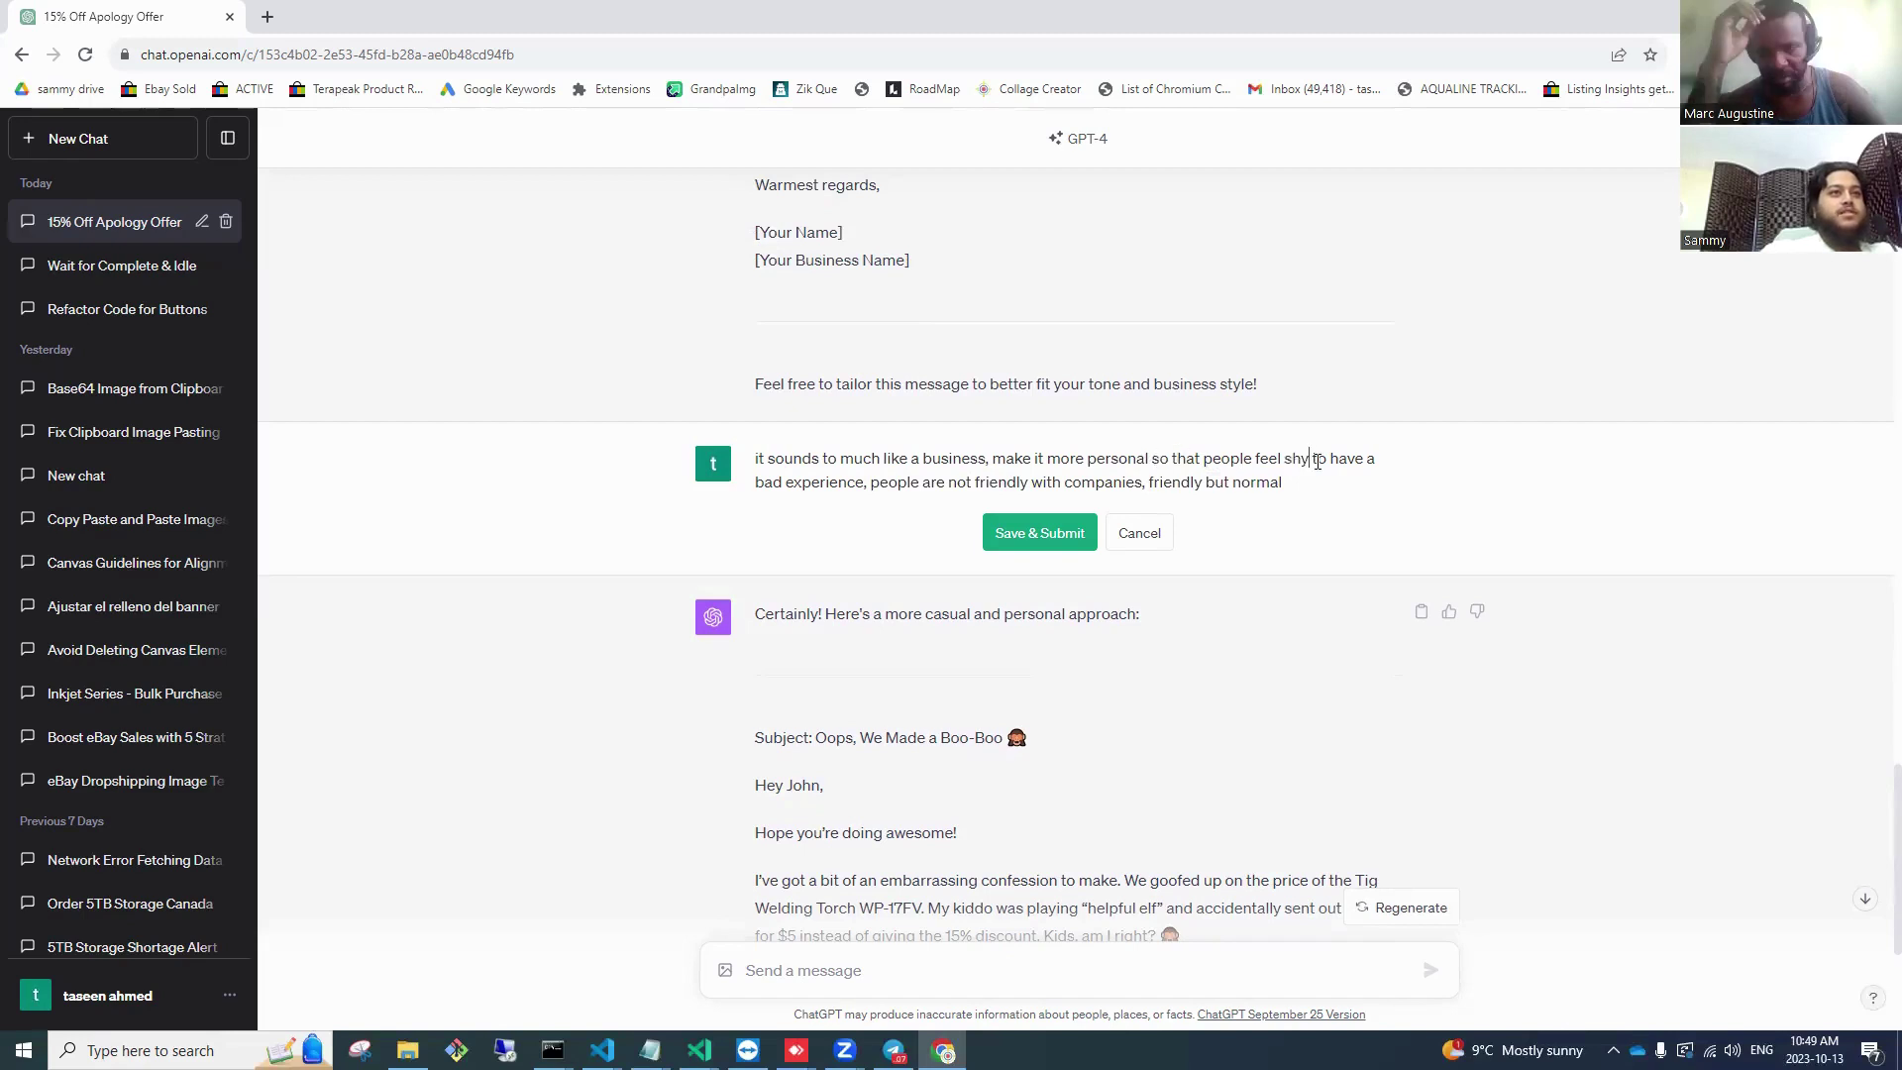
left_click_drag(1150, 458, 1334, 462)
key("BackSpace")
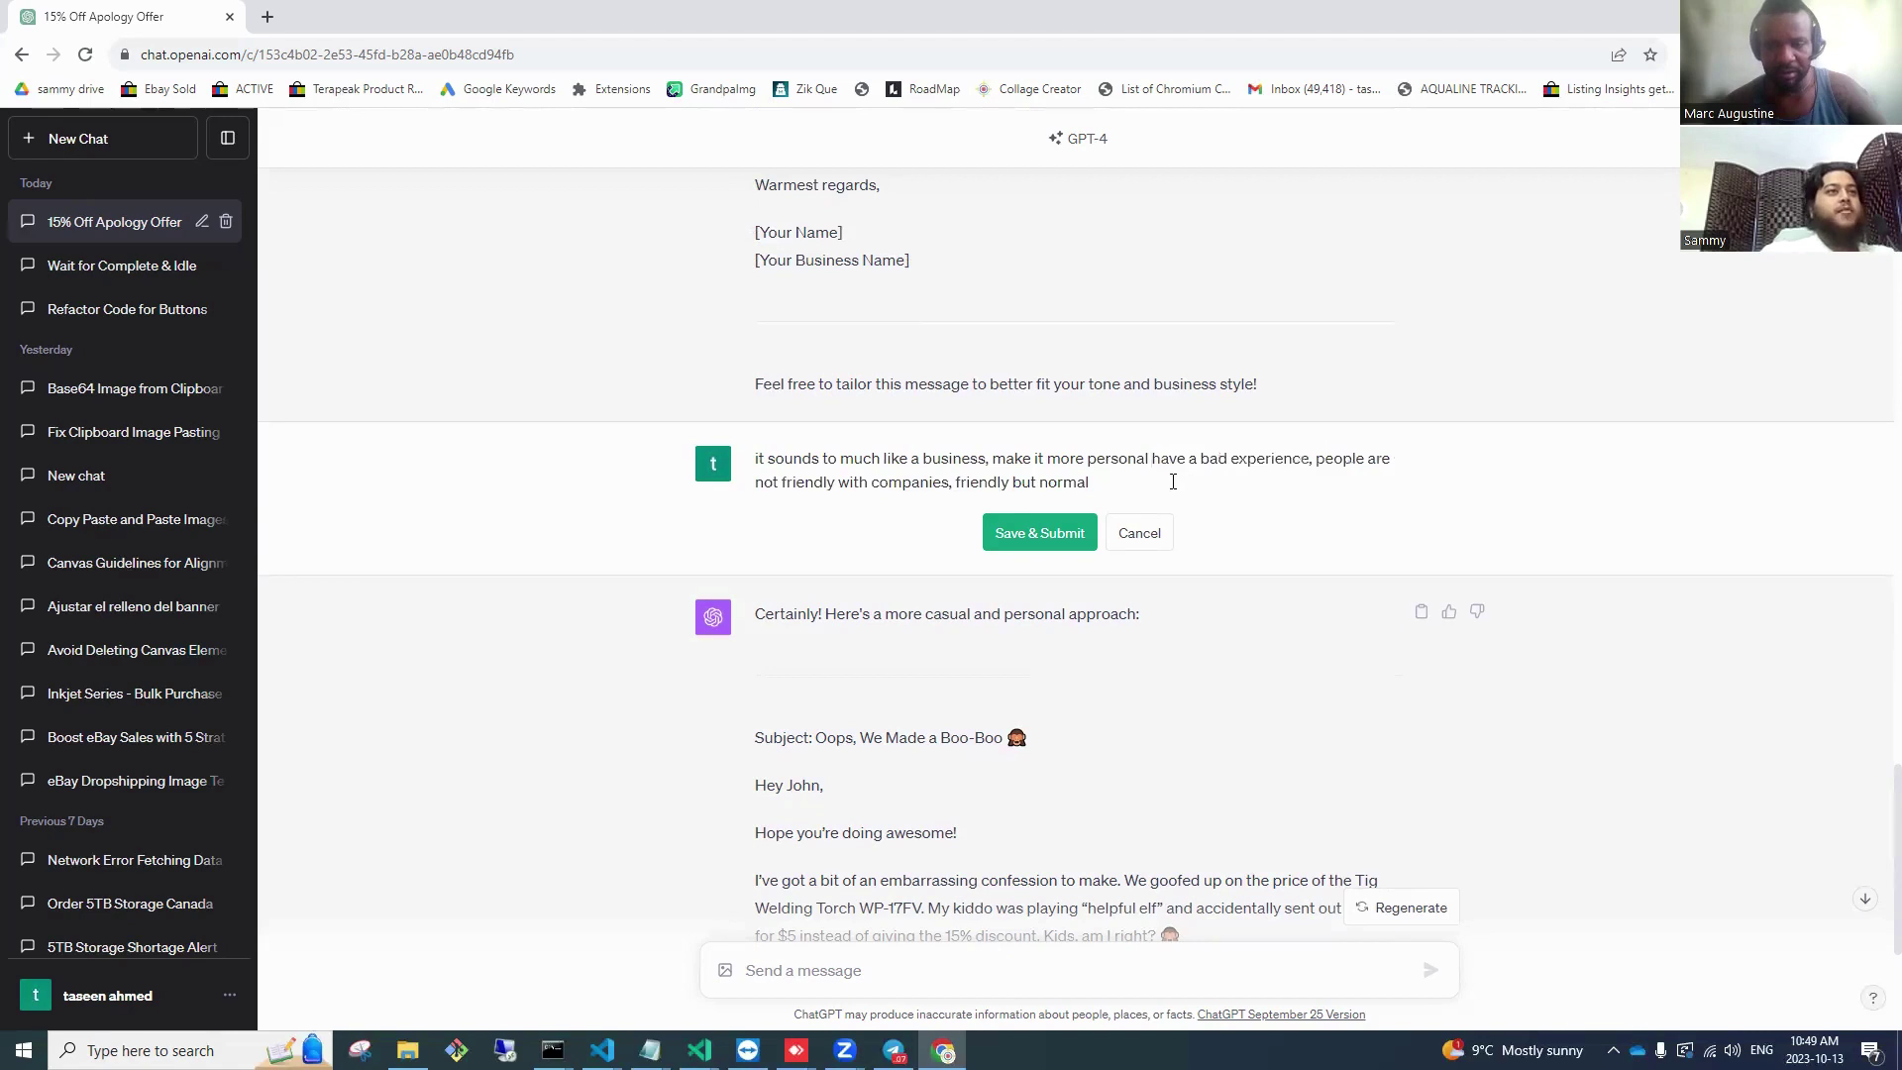
type("so t")
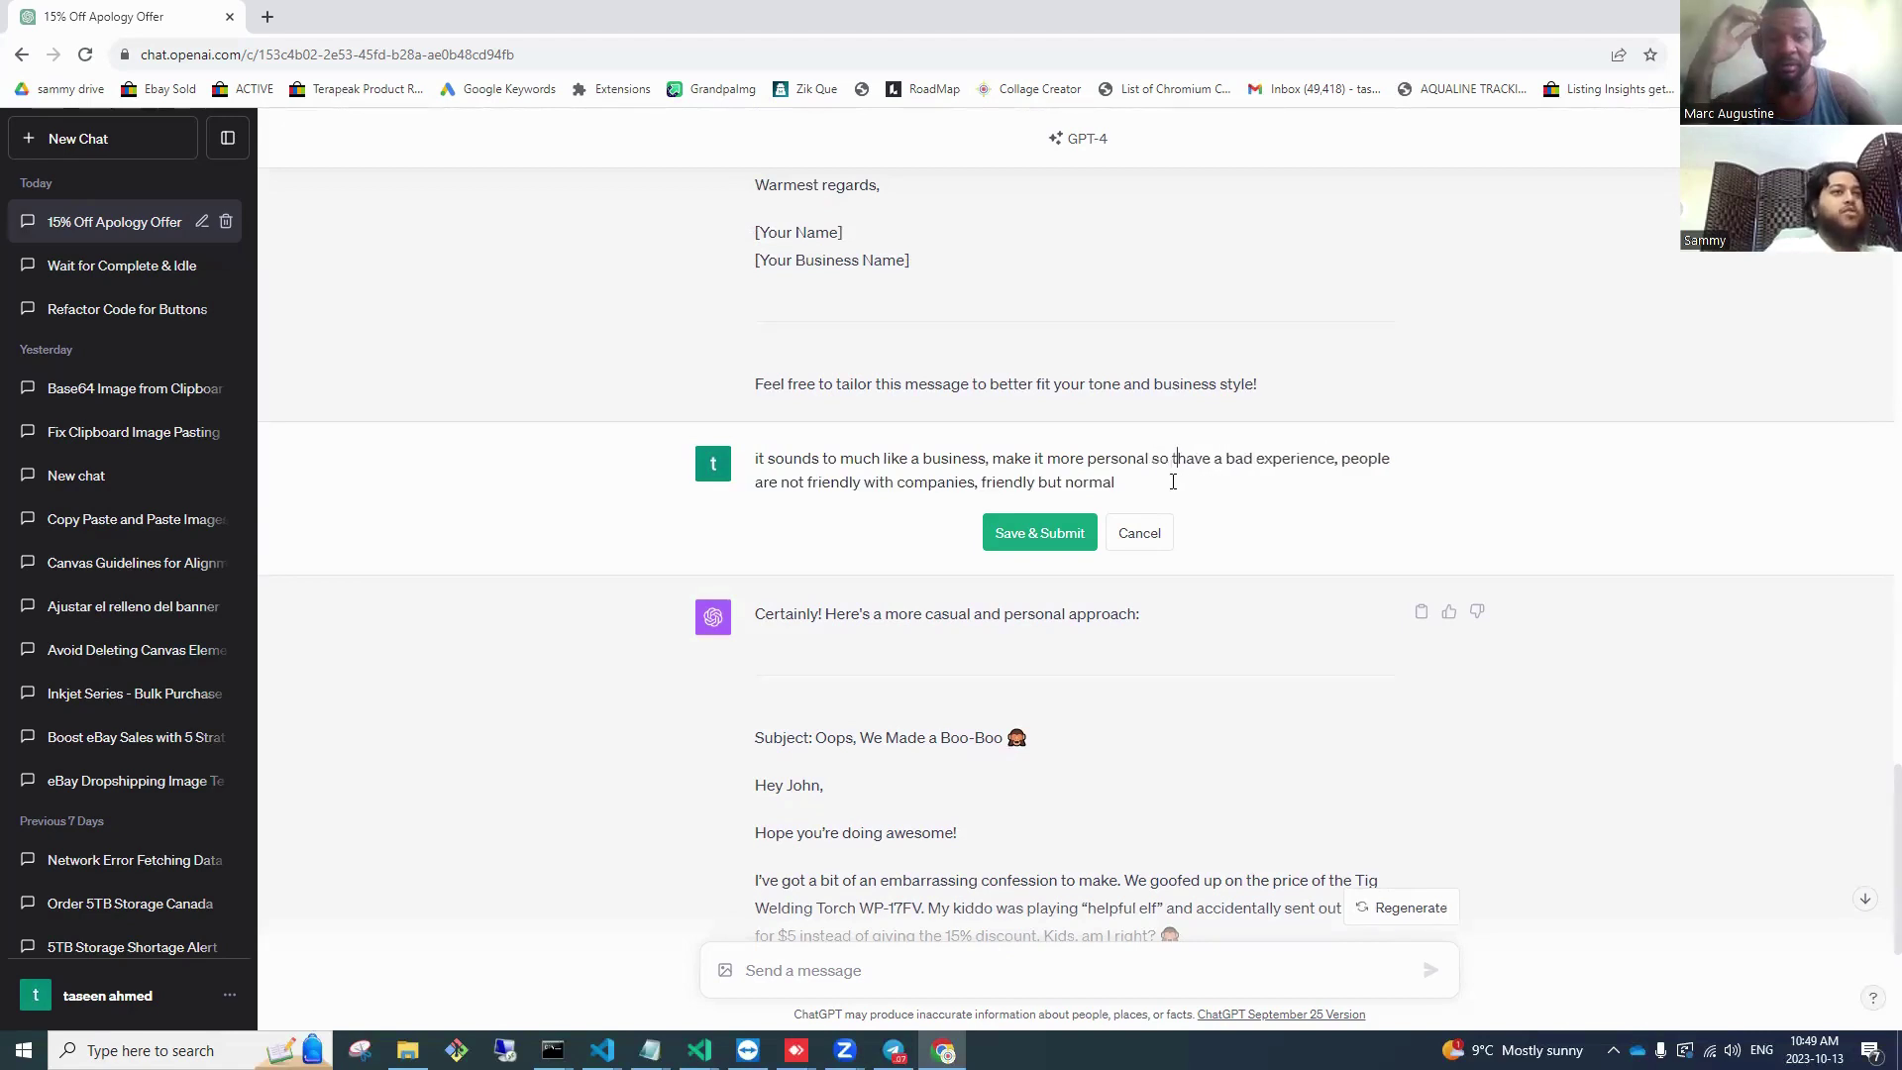
type("hey dont")
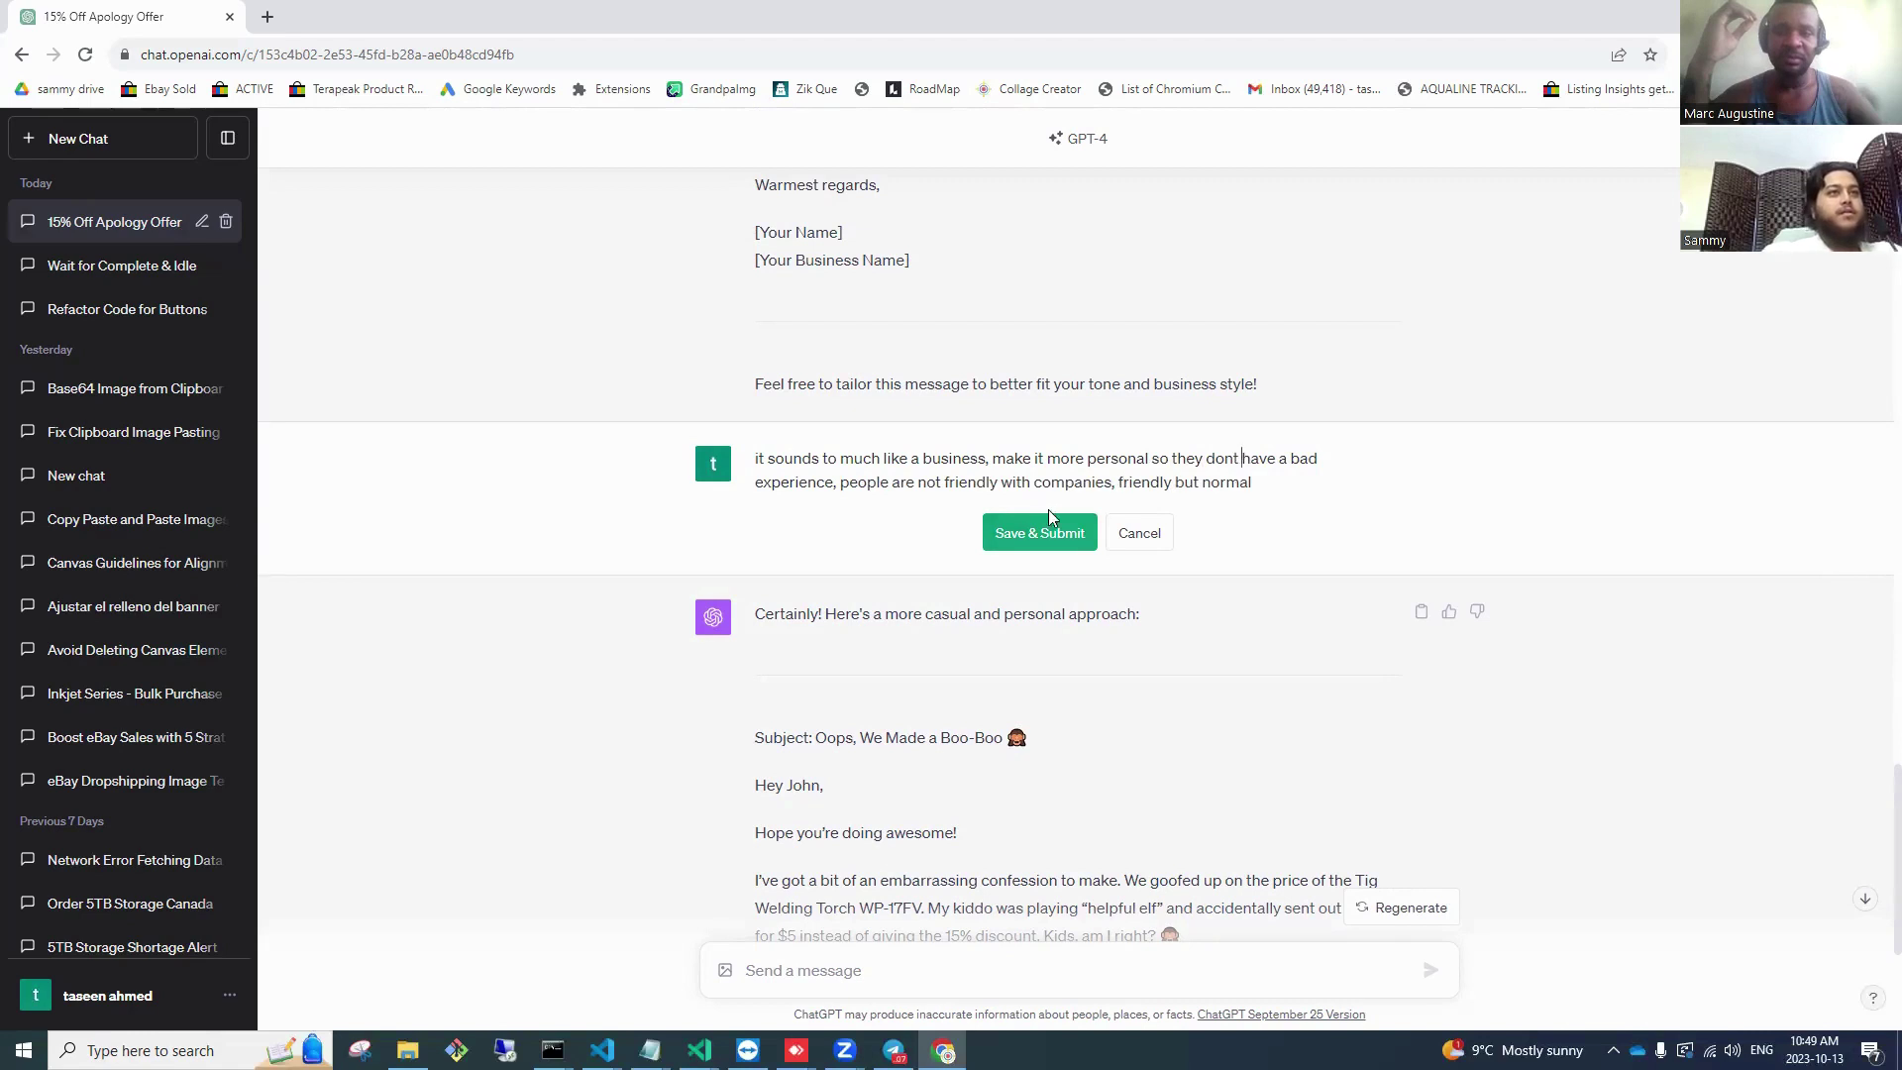
key("BackSpace")
left_click(1026, 521)
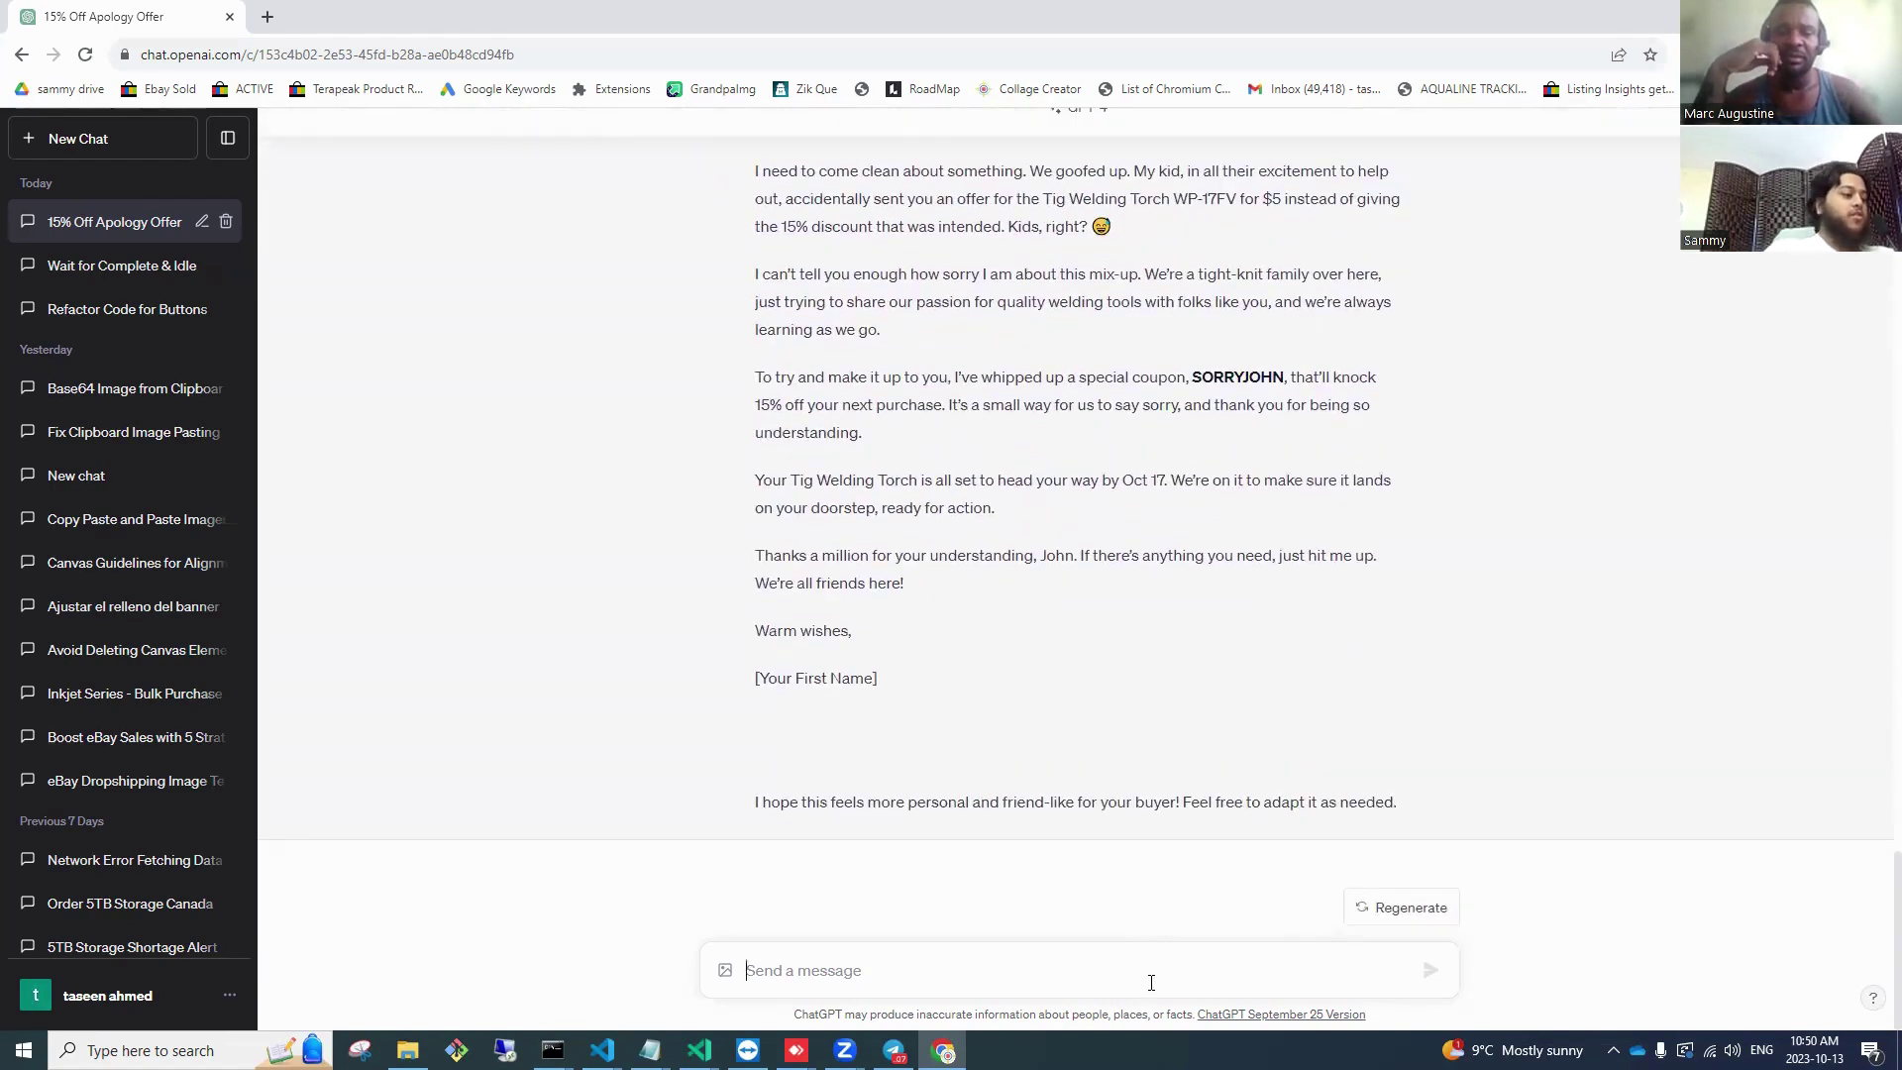
Step: Ask ChatGPT to drop the phrase 'goofed up' and use normal English
type("nobody uses the word goofed up,")
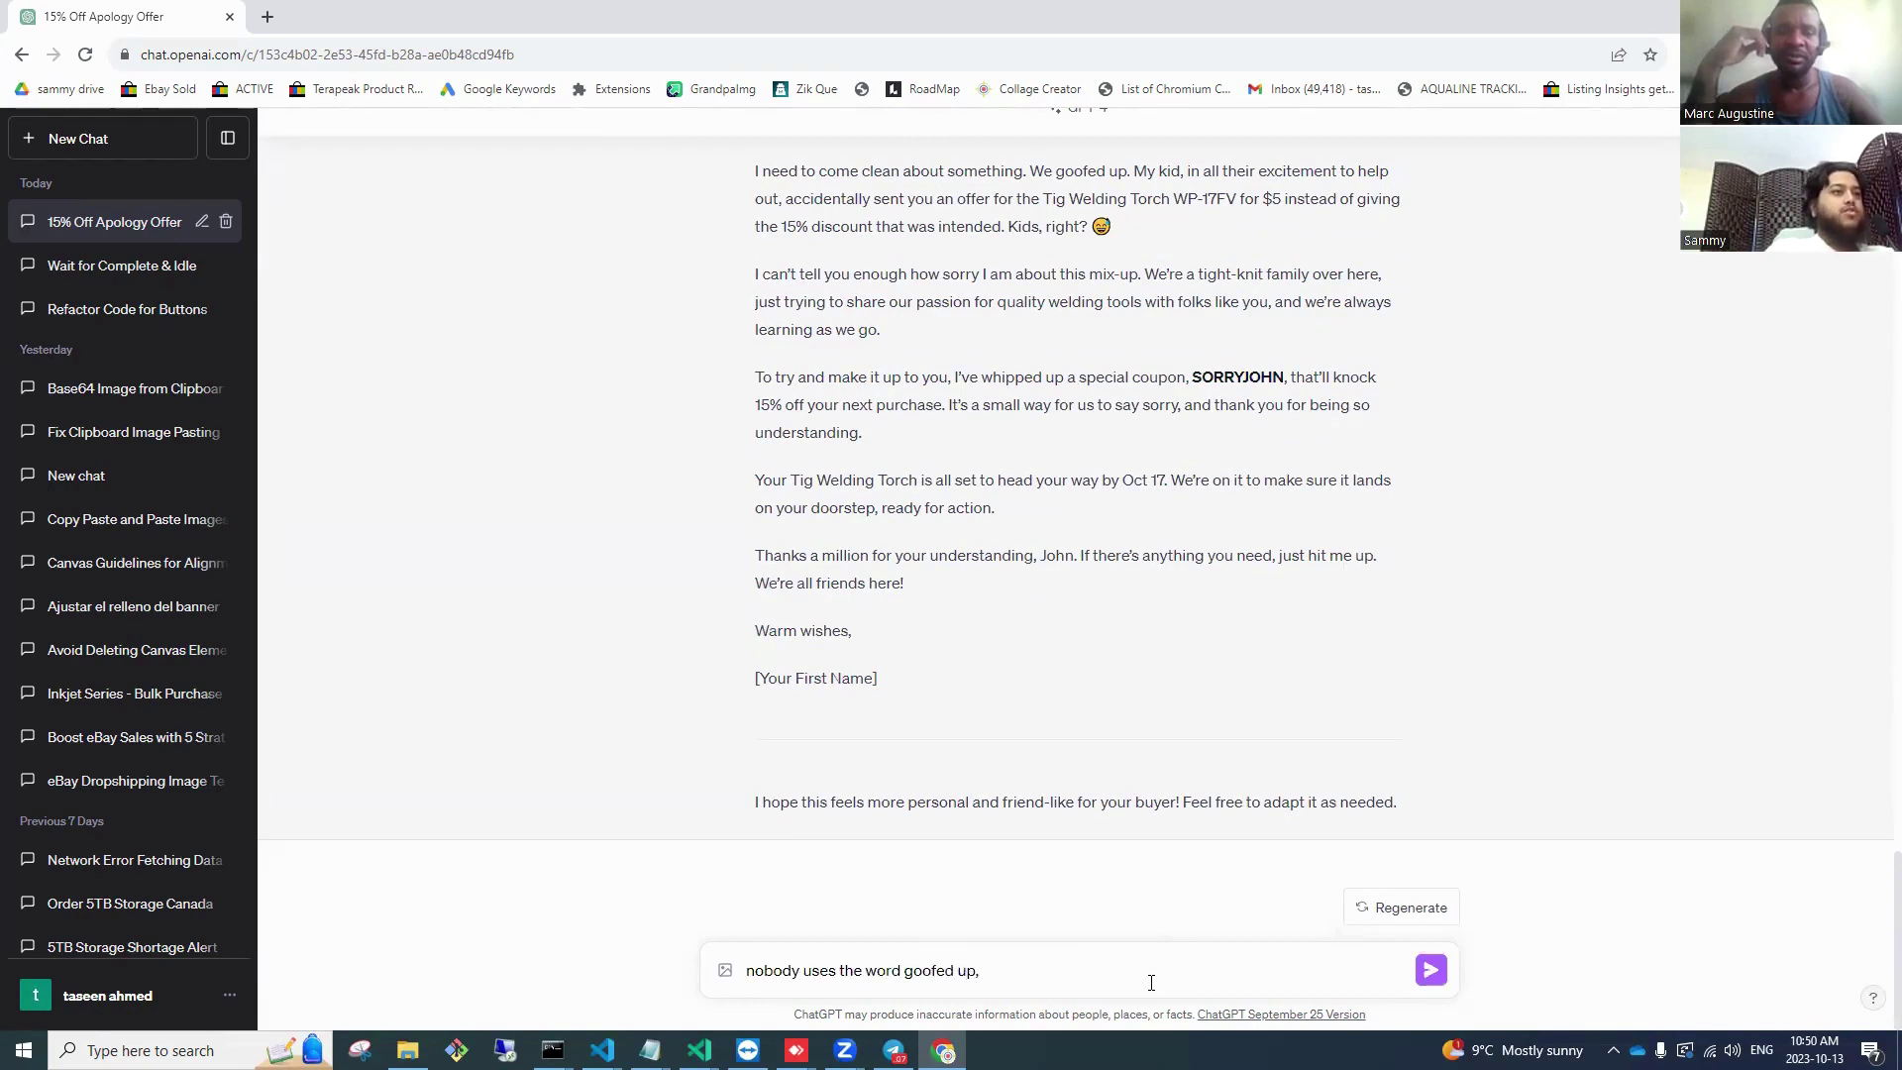
type("use normal english")
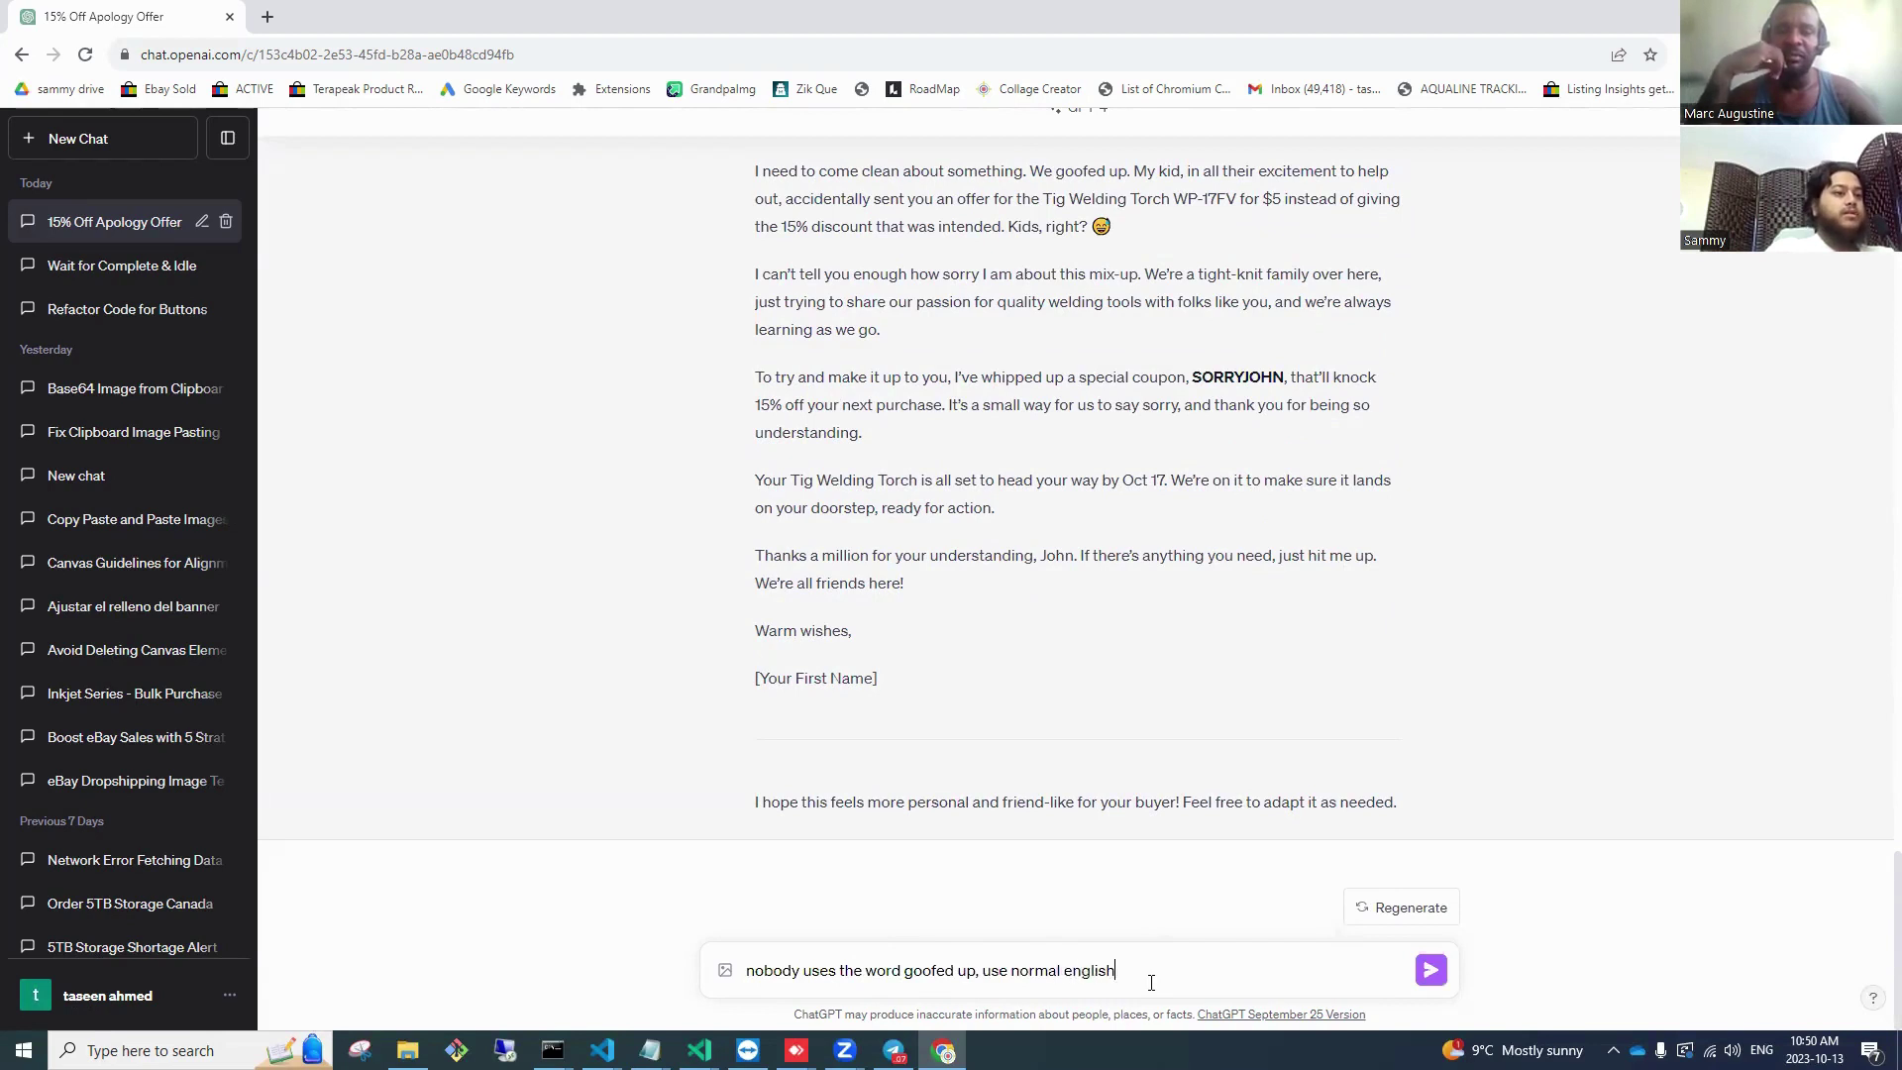
key("Return")
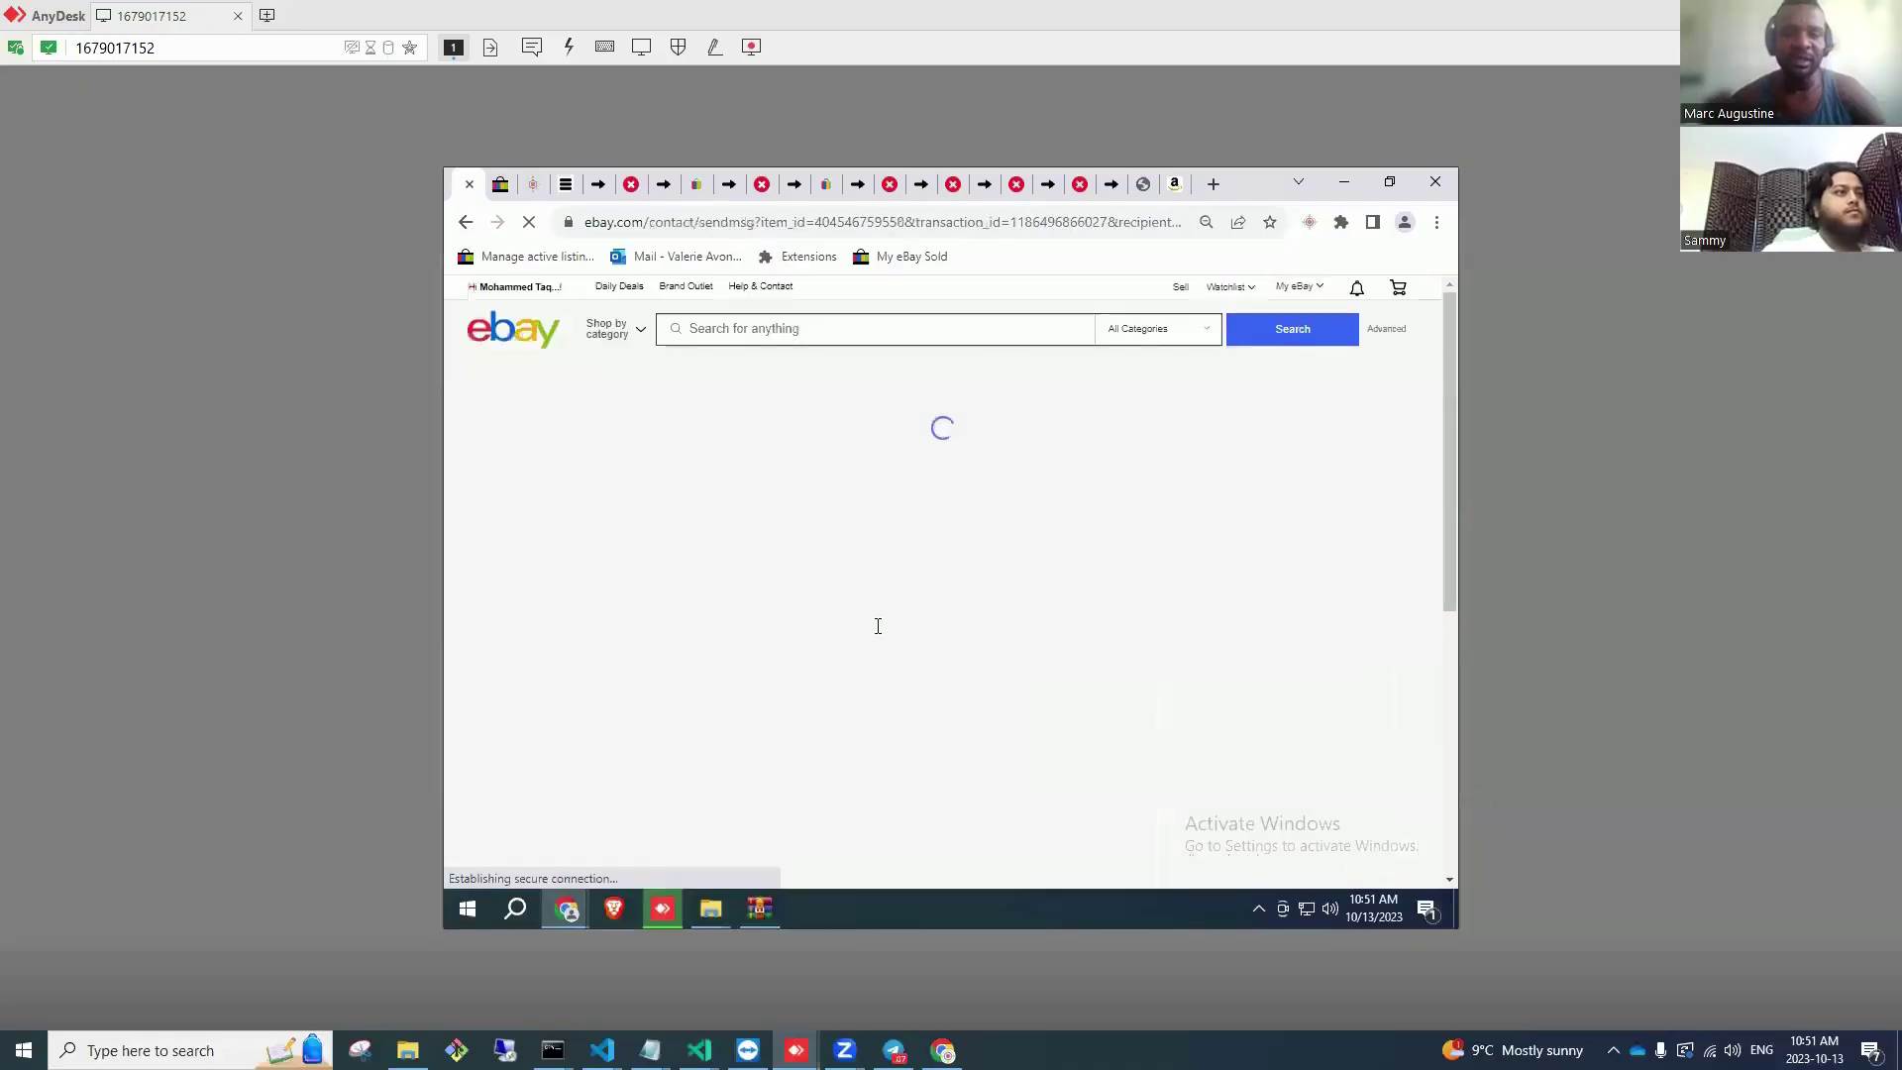
Step: Paste the apology into the buyer message and add the seller's initials after 'Best,'
left_click(876, 626)
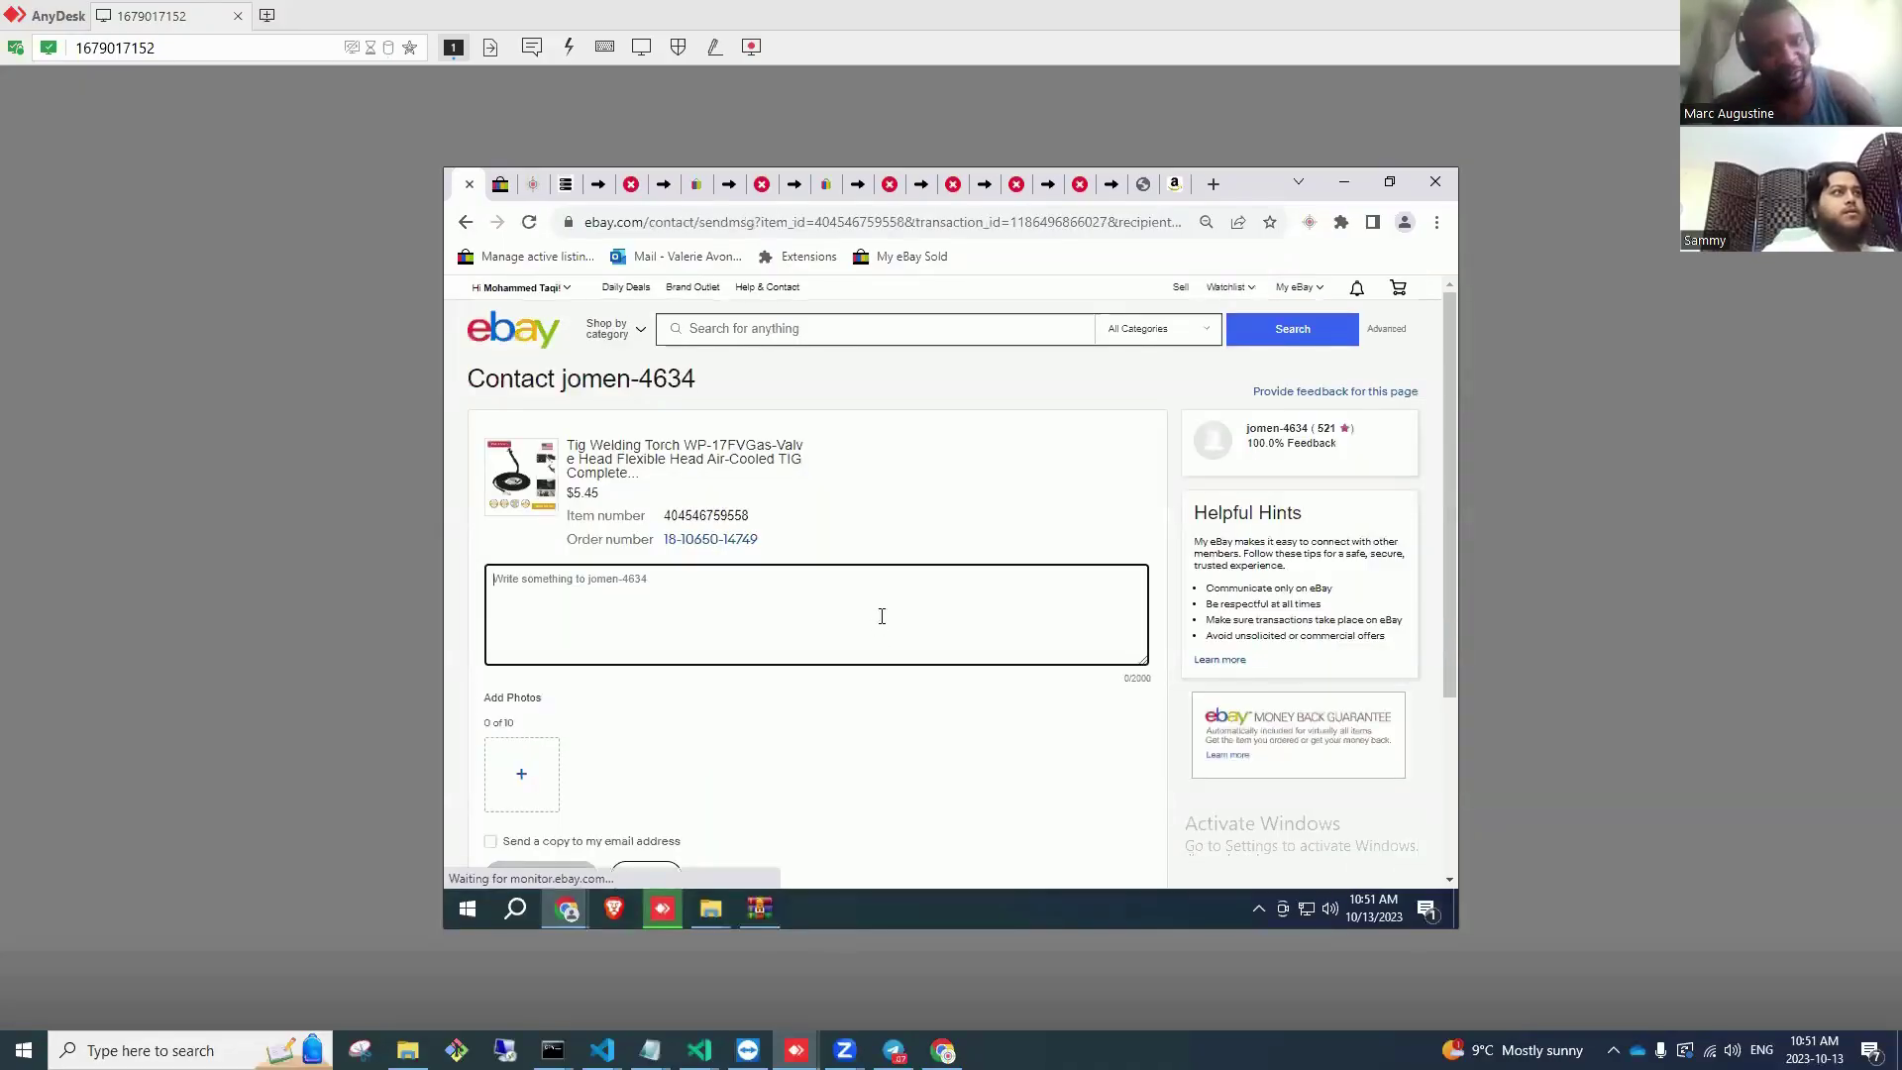
key("ctrl+v")
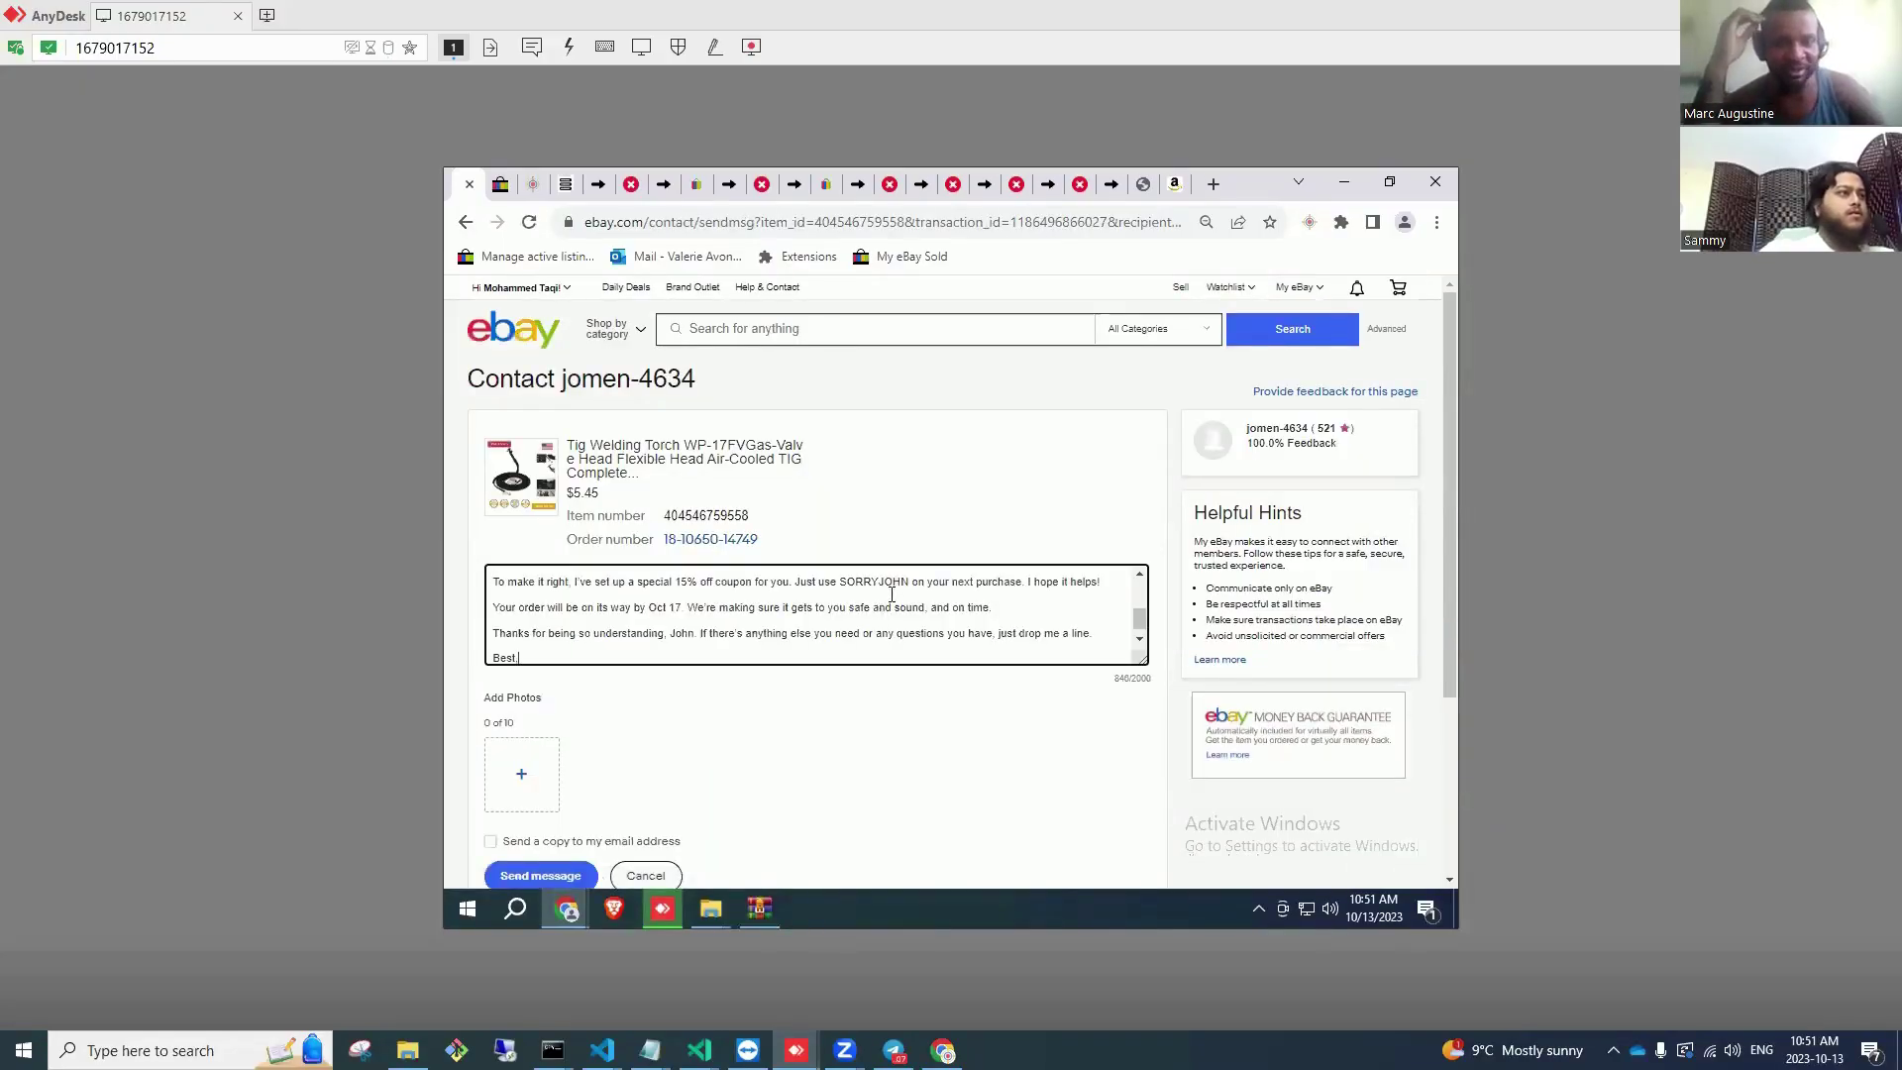
key("Return")
type("M")
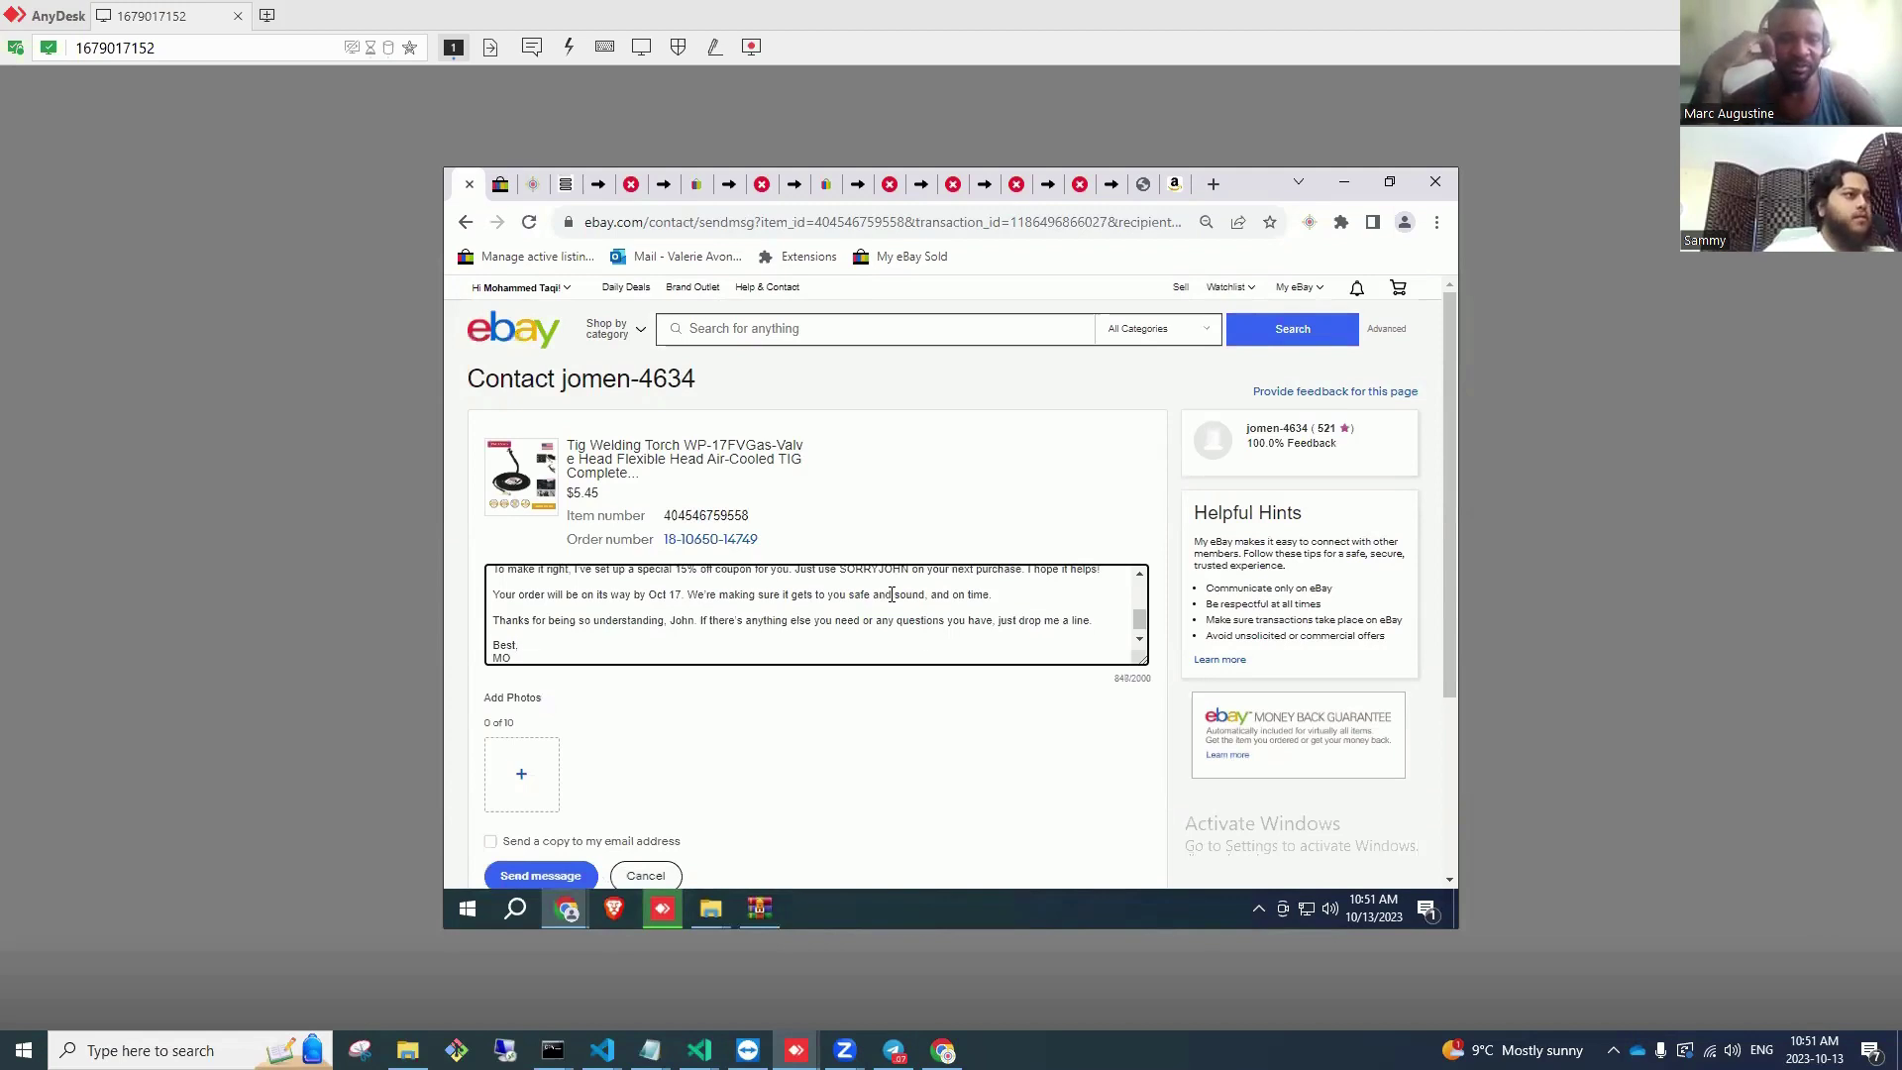
type("O")
Step: Enlarge the message box to show the full text, select it all, and return to ChatGPT
scroll(877, 601, "up", 5)
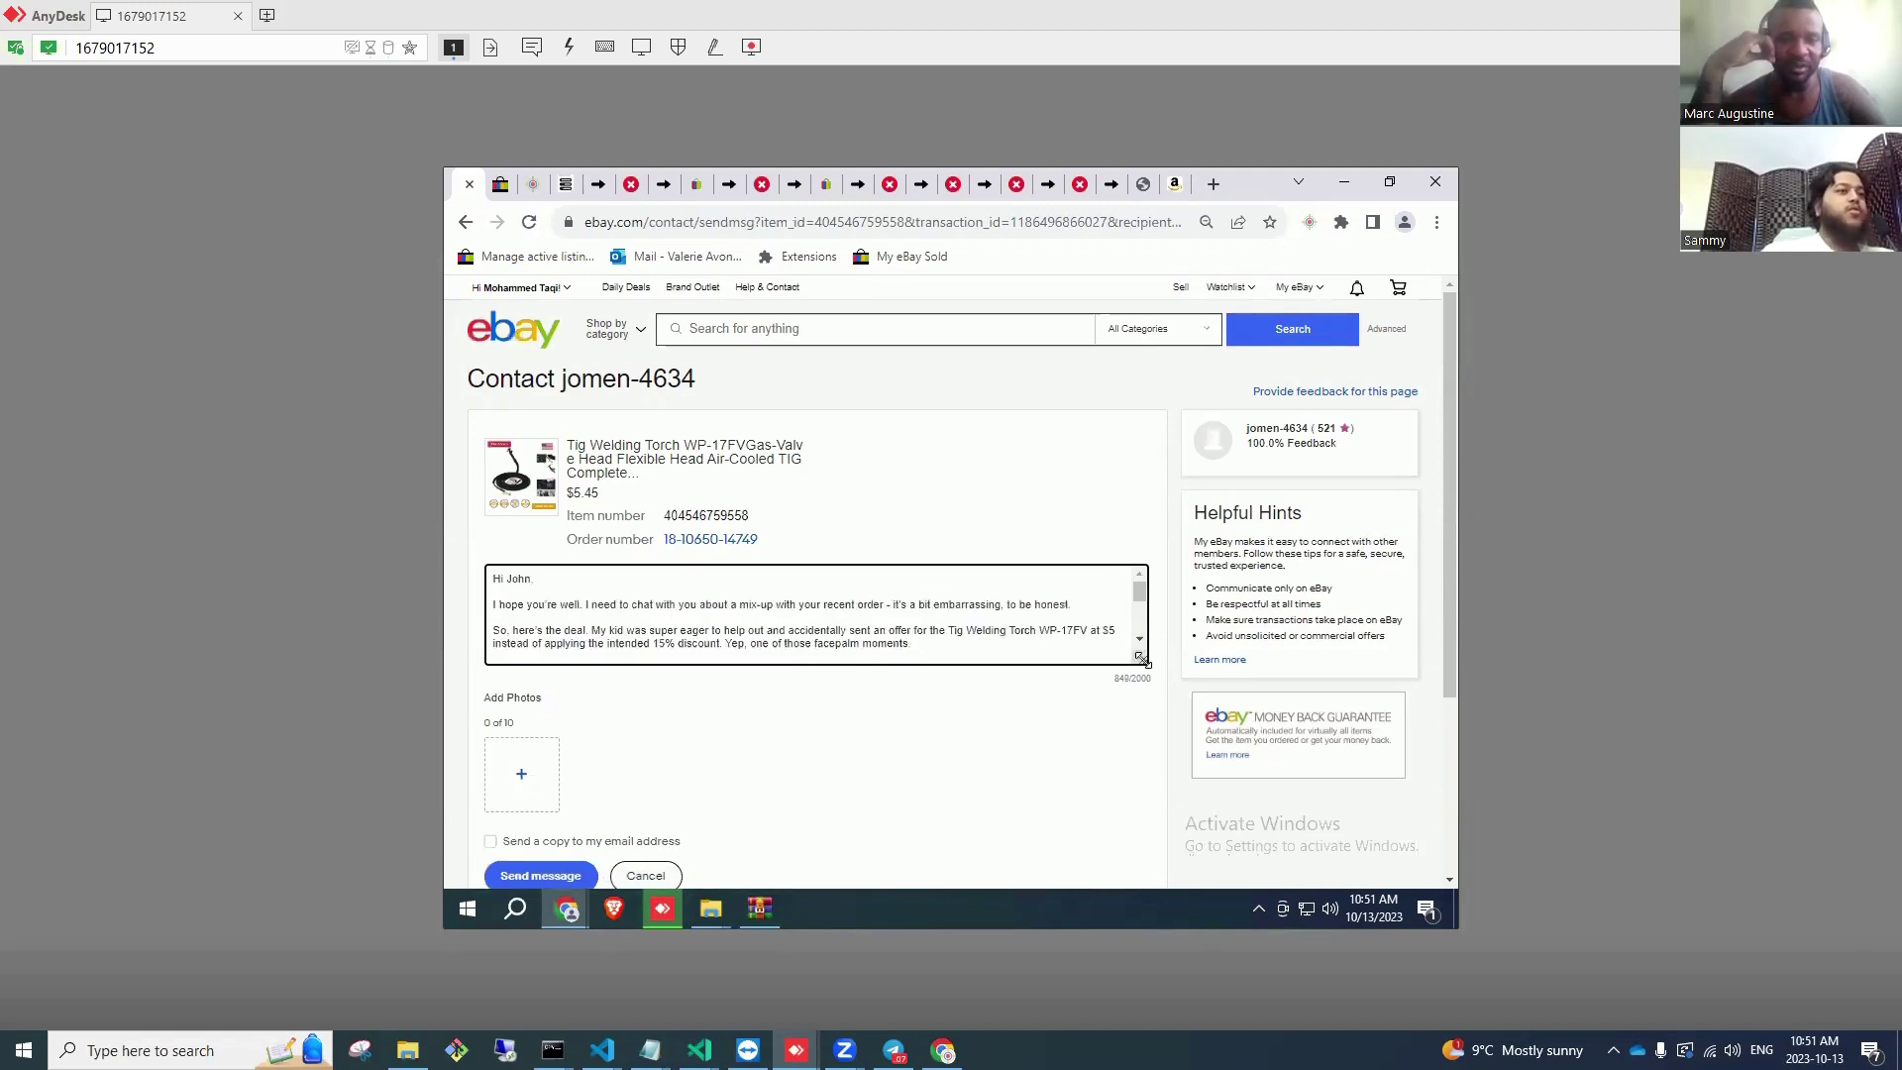
left_click_drag(1142, 659, 1162, 806)
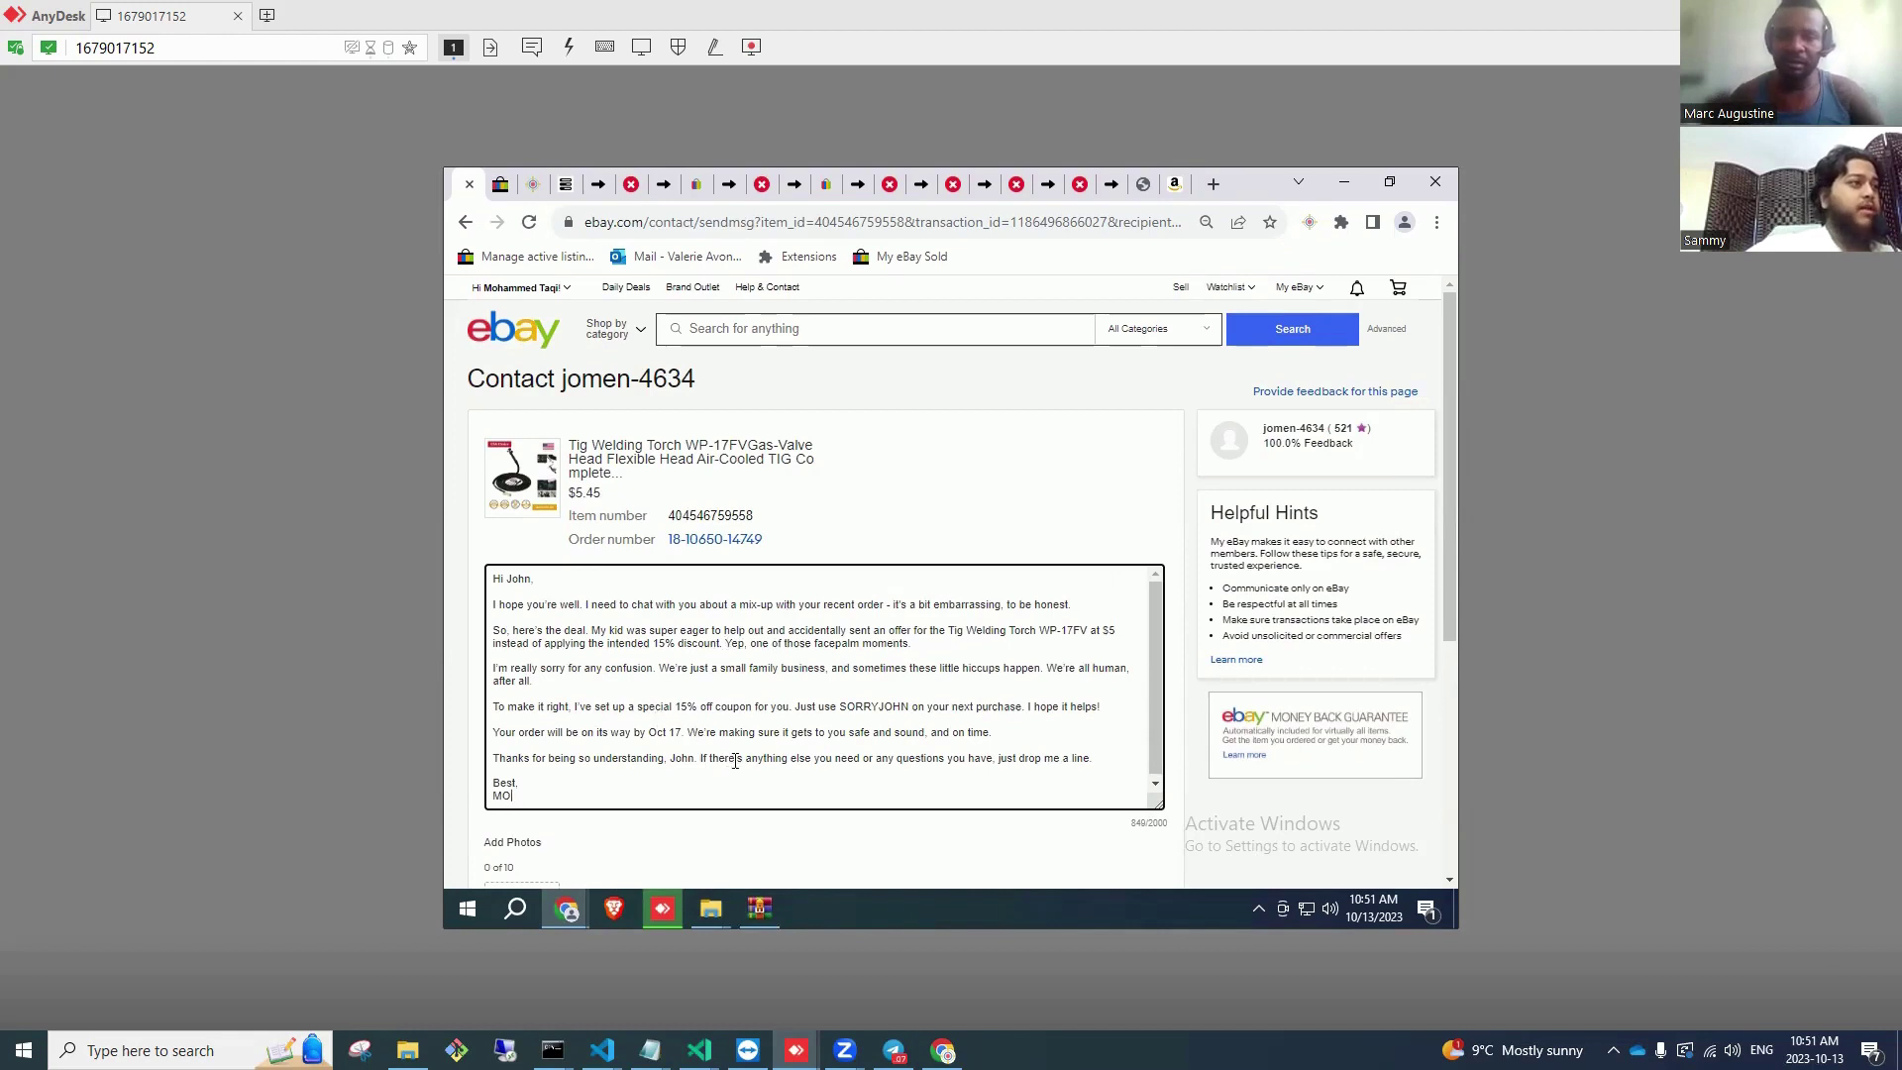
key("ctrl+a")
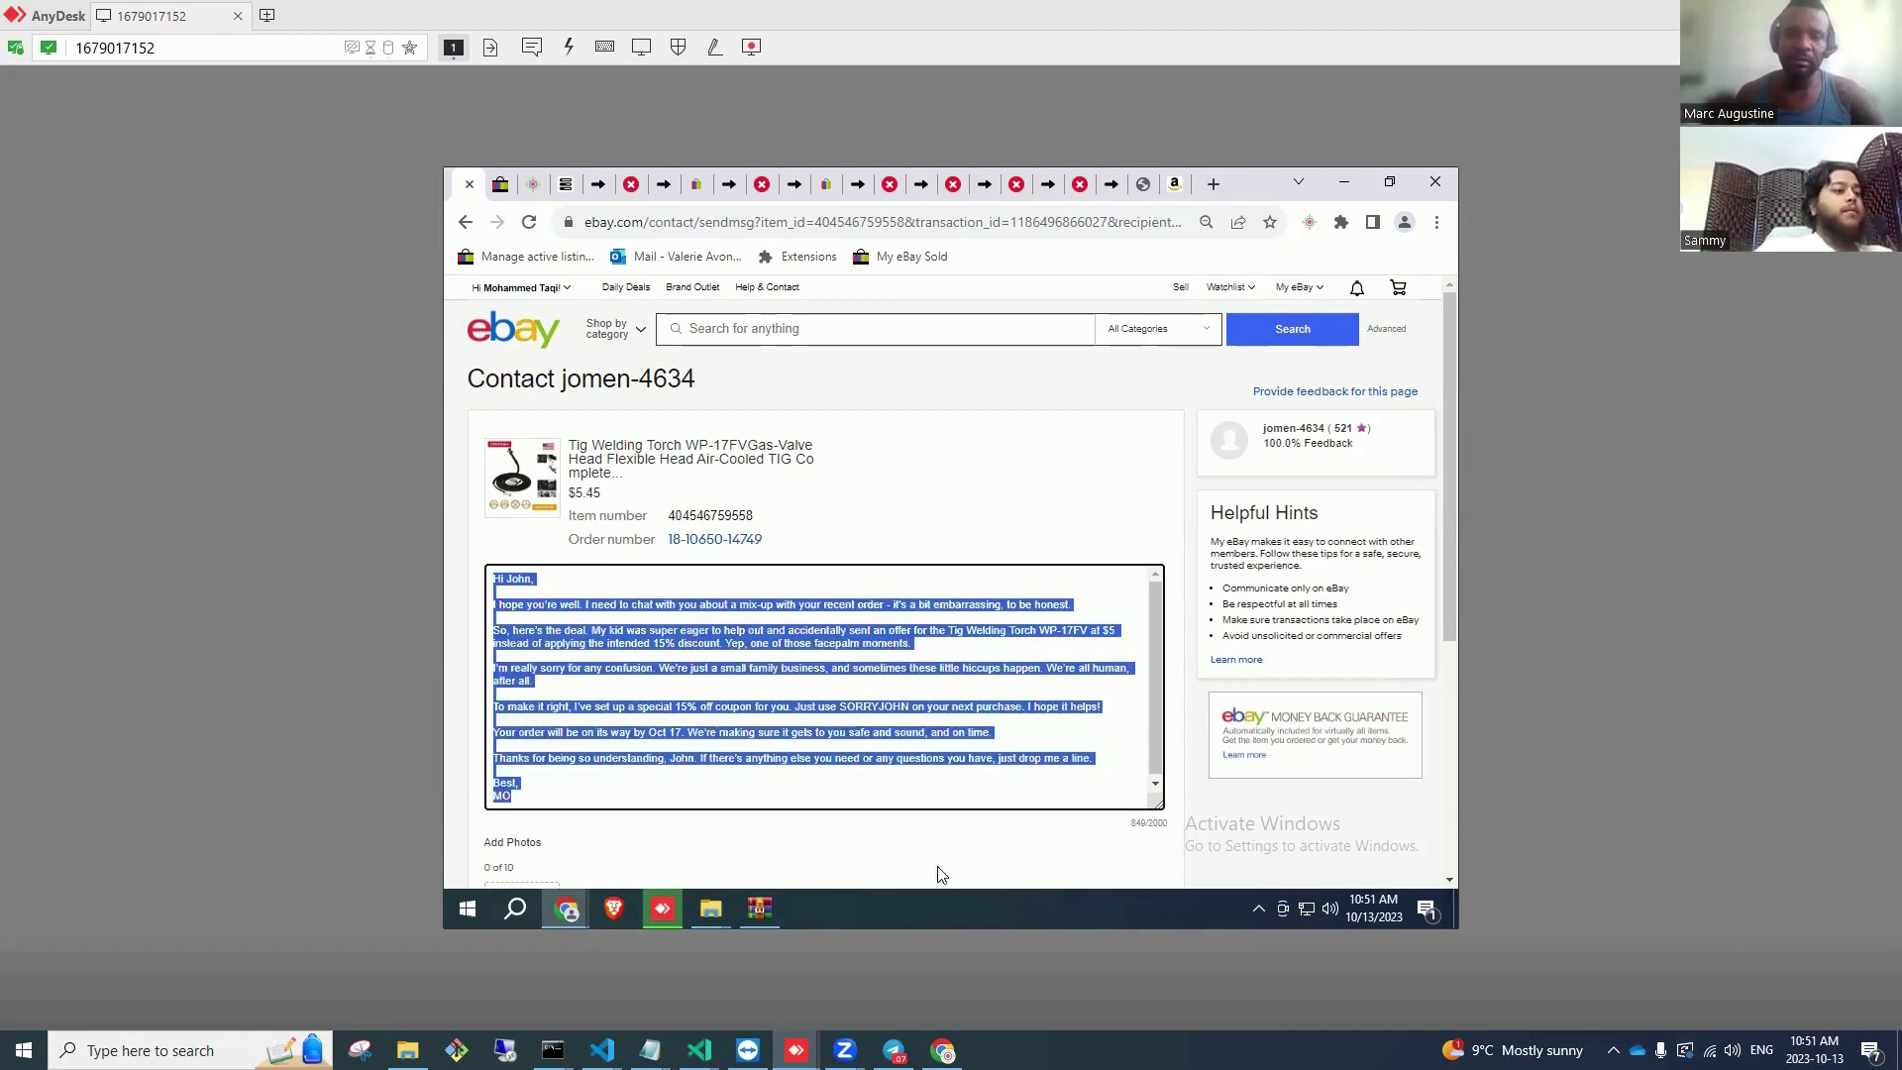
left_click(942, 1050)
left_click(959, 948)
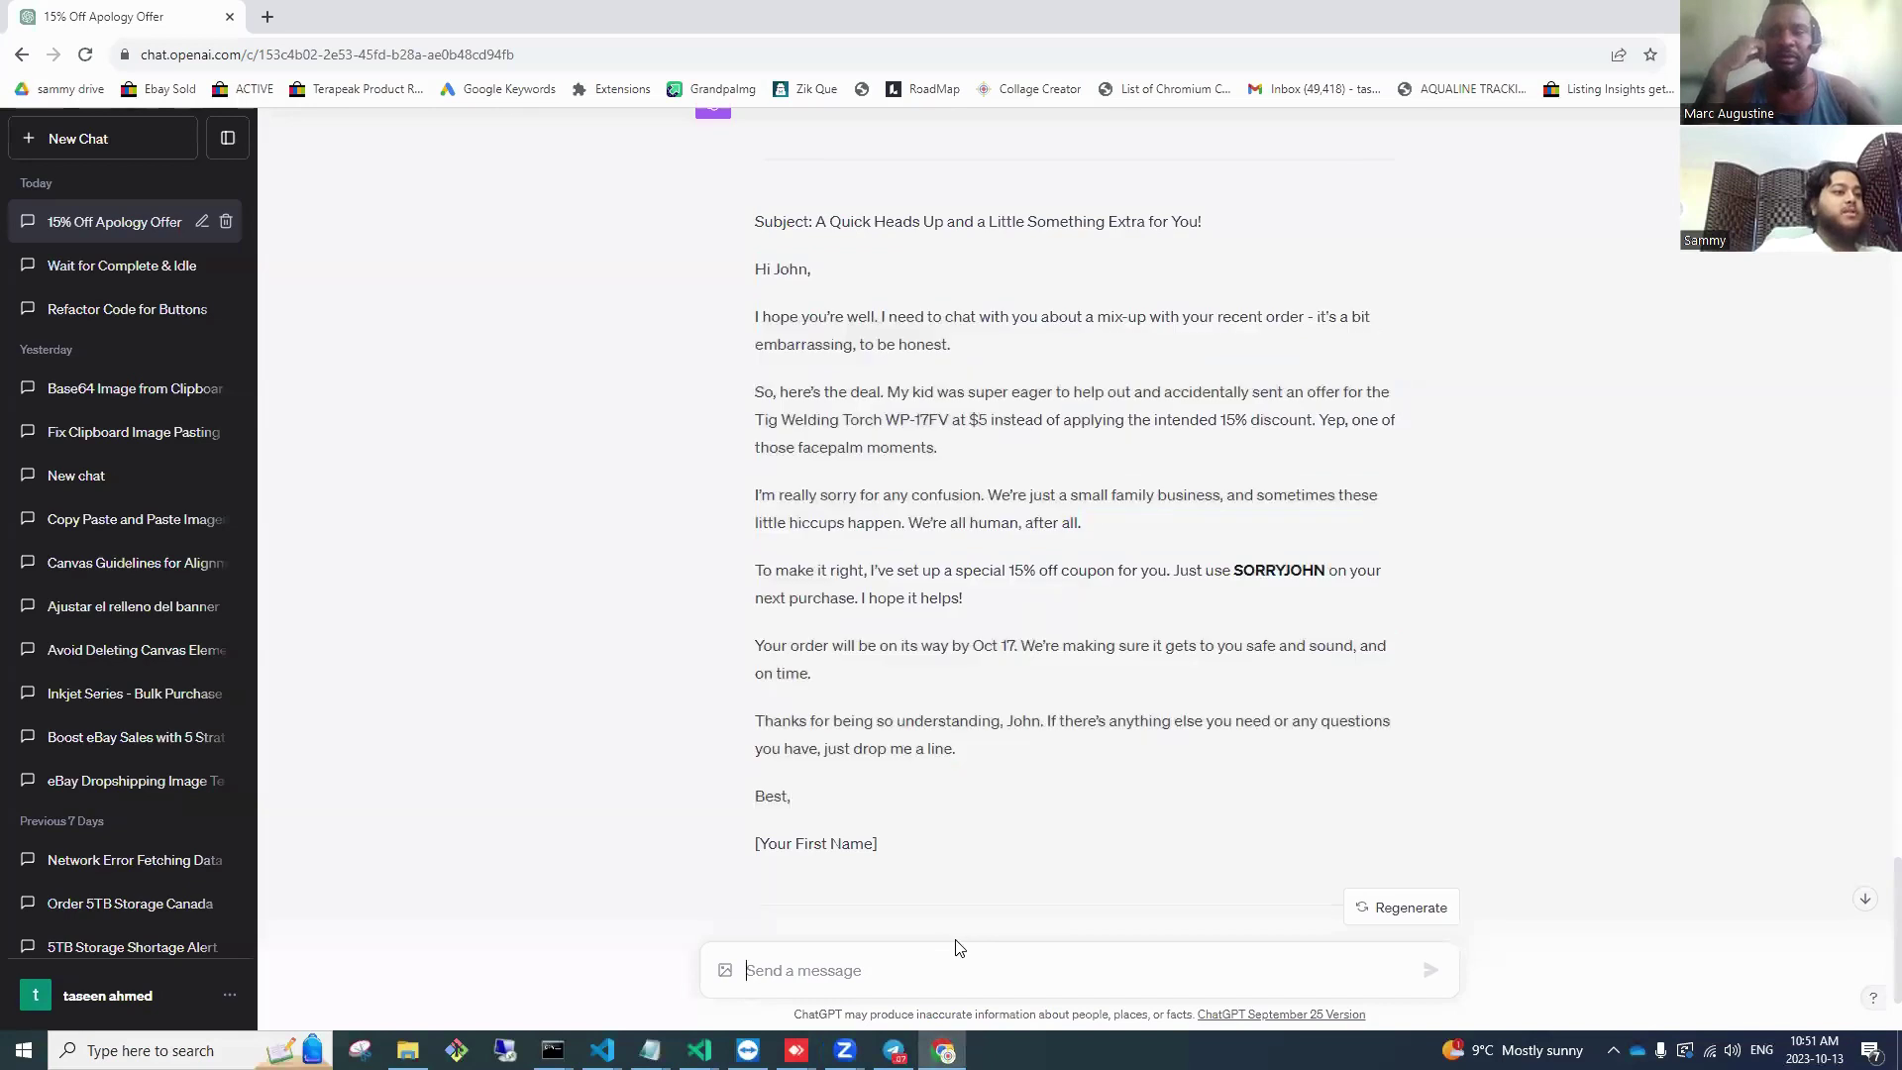
Step: Start a follow-up asking ChatGPT to also ask whether the buyer wants to cancel the order
type("thi")
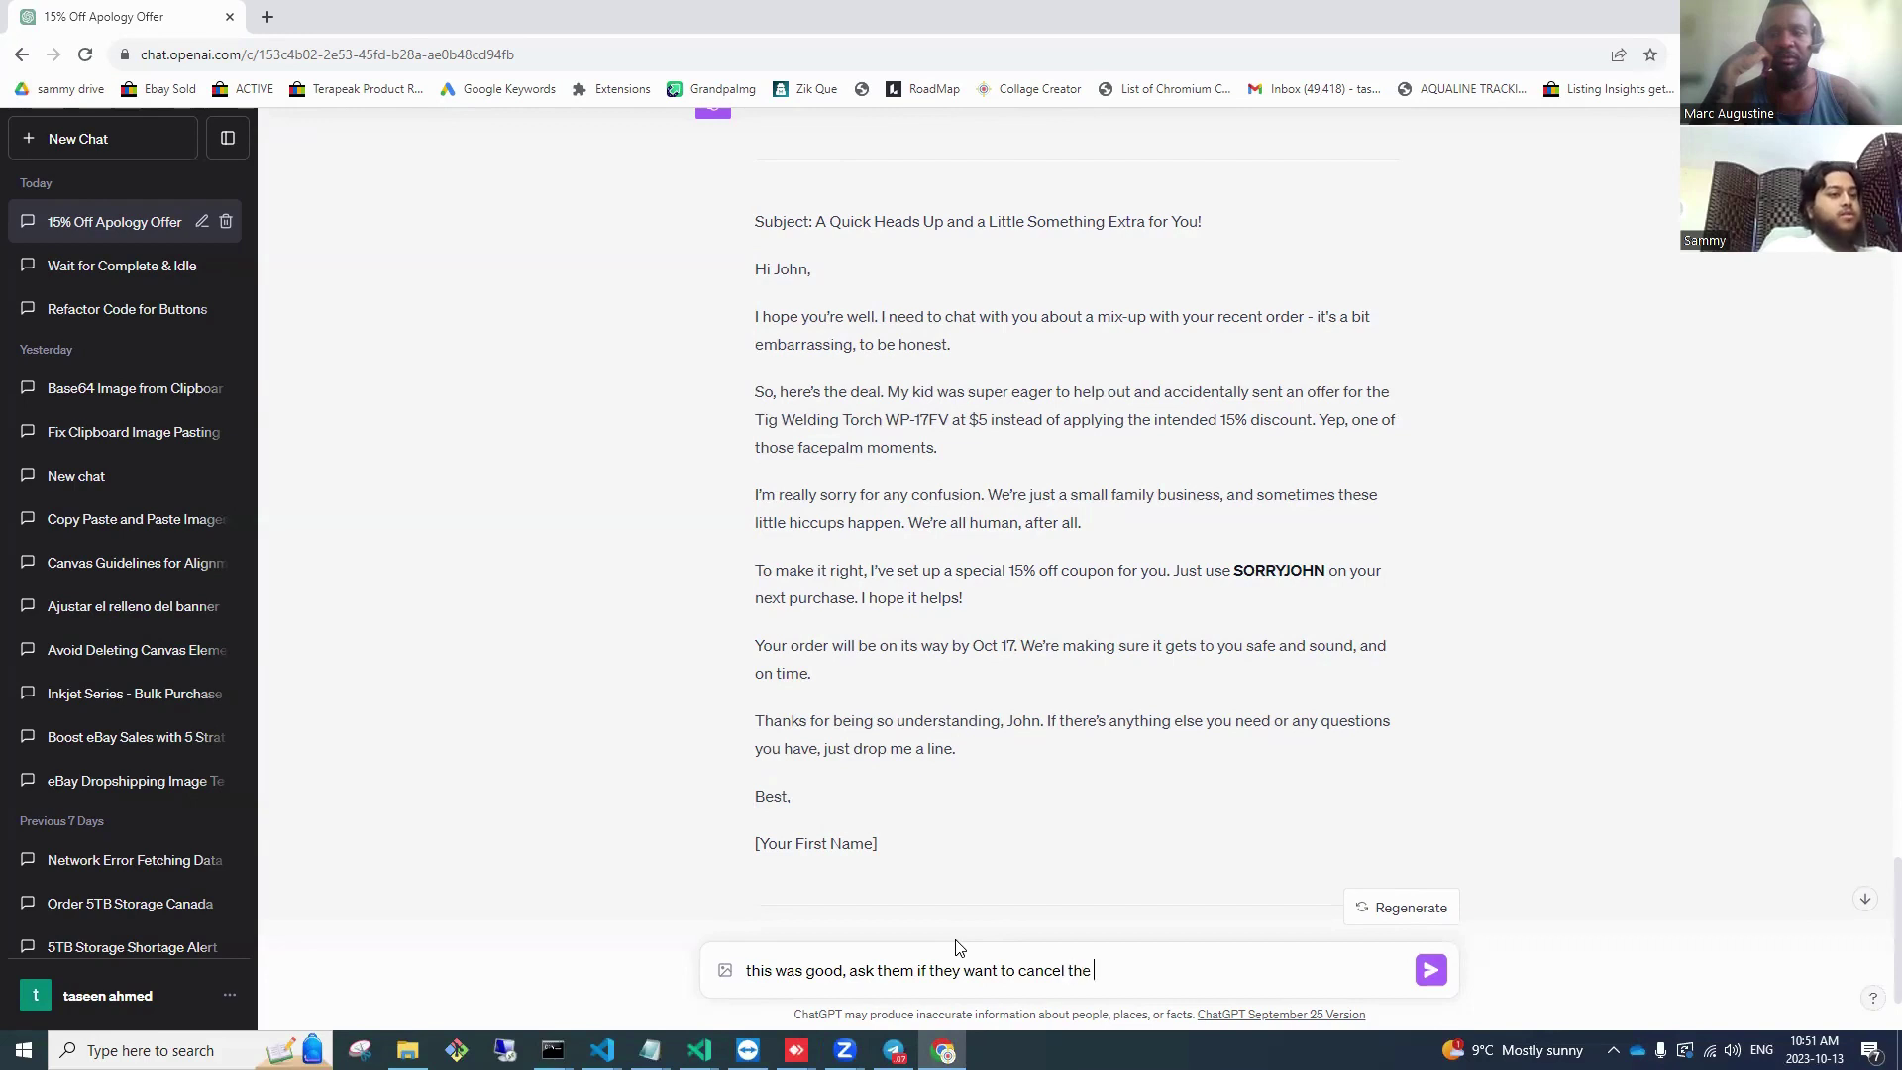
type(", and")
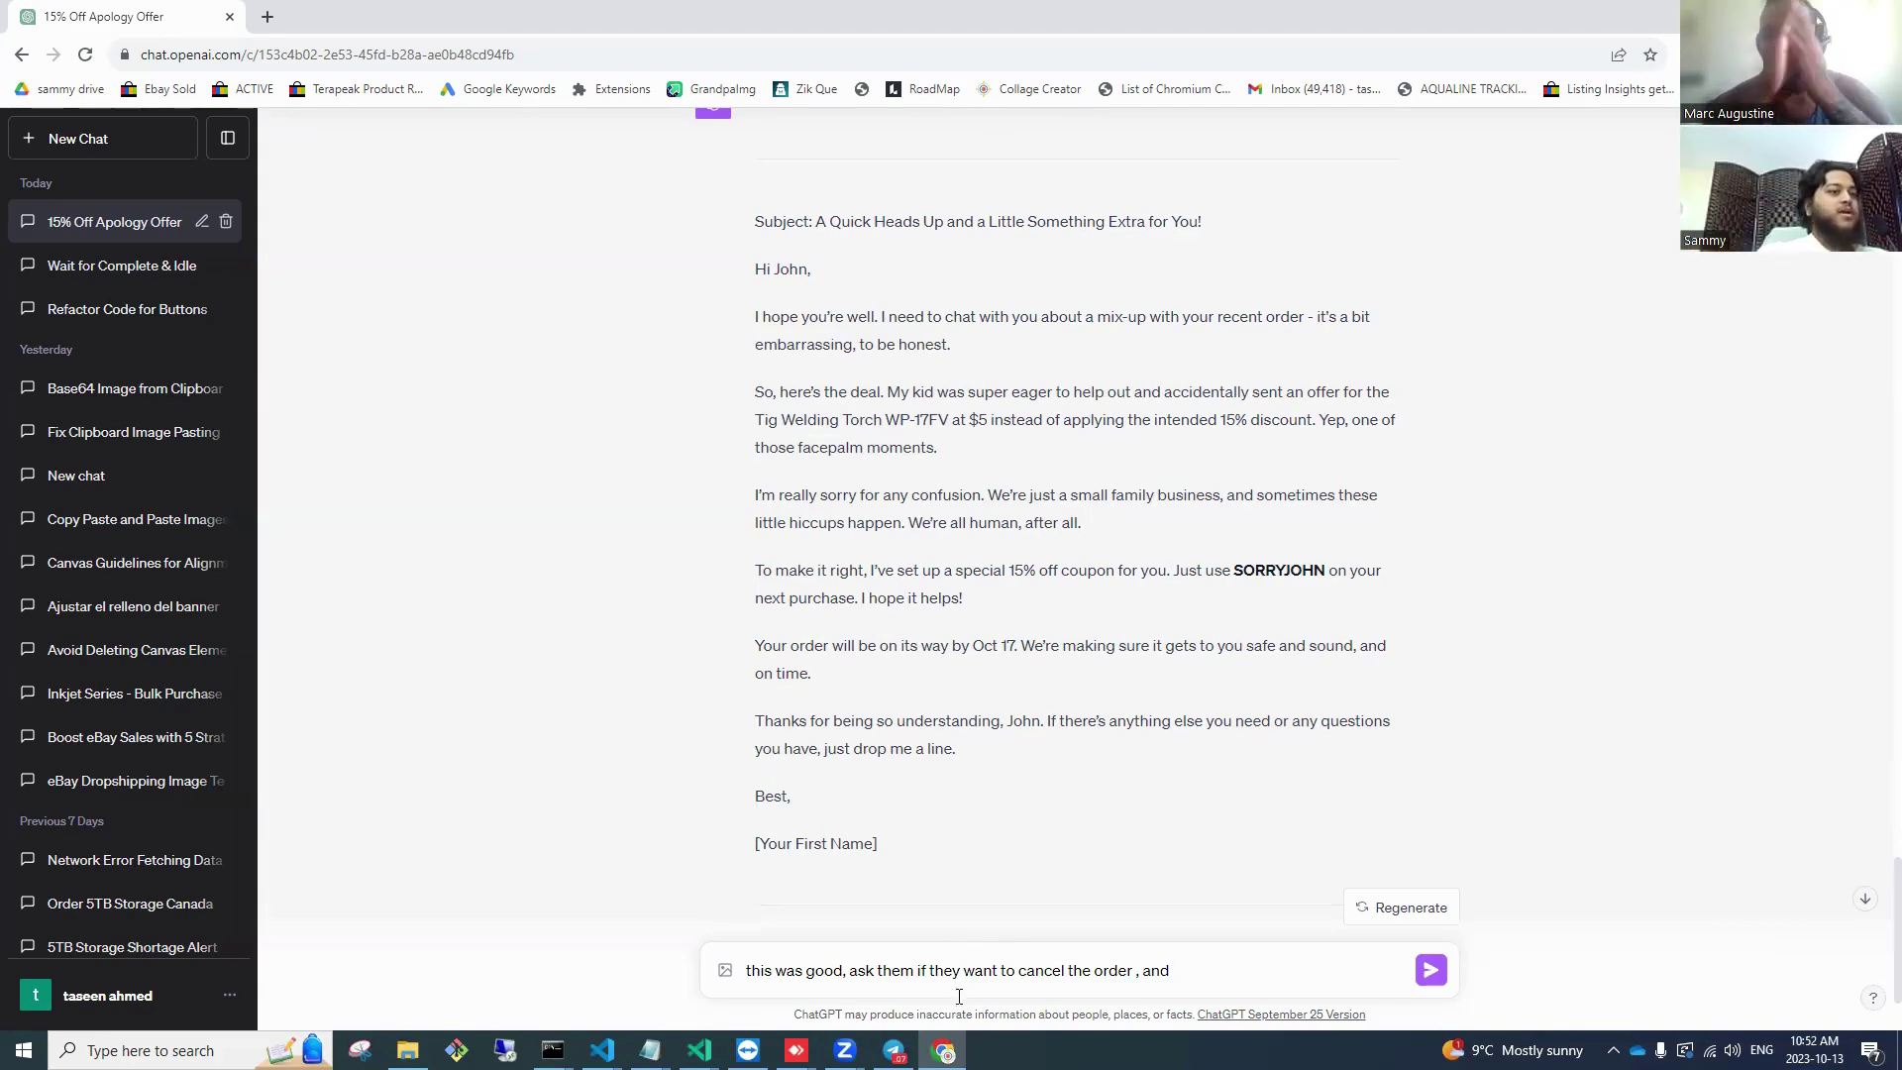
Step: Send the apology message to the Tig Welding Torch buyer and return to My eBay Sold
left_click(797, 1050)
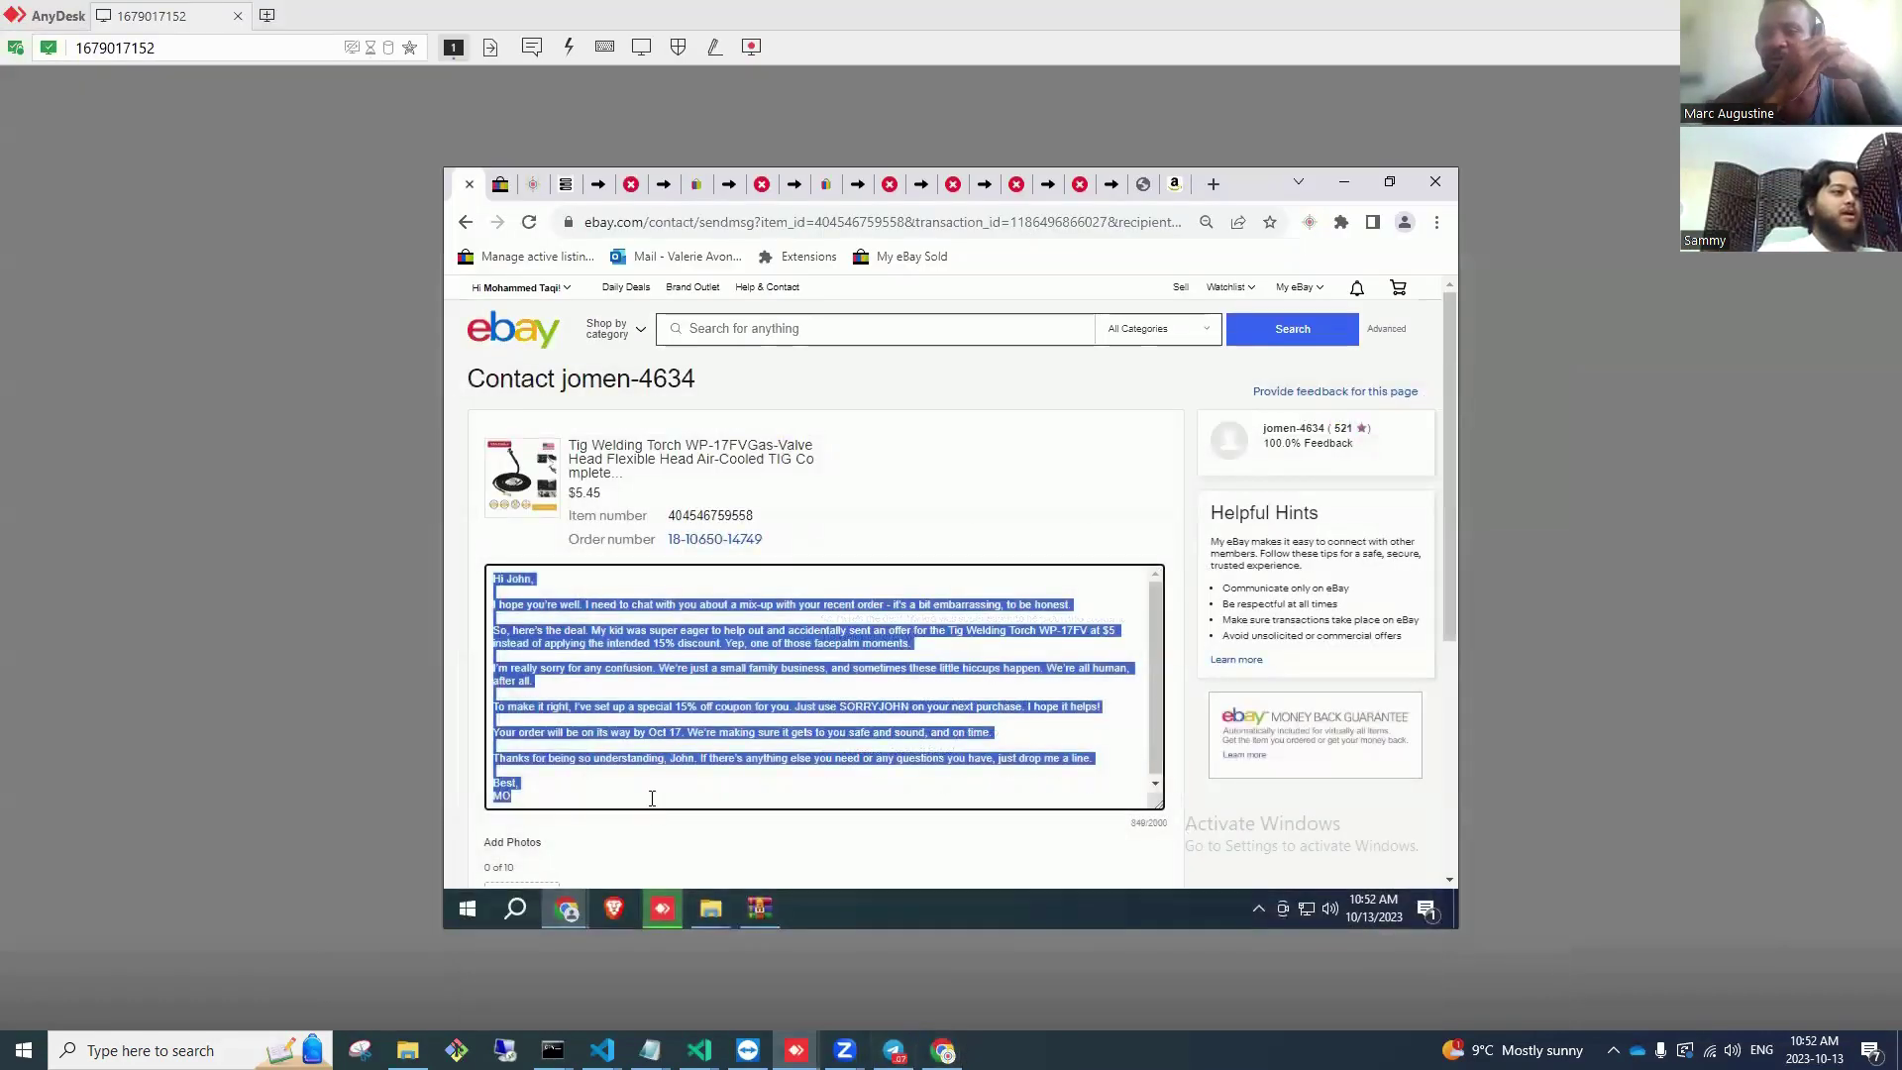
left_click(652, 798)
triple_click(616, 838)
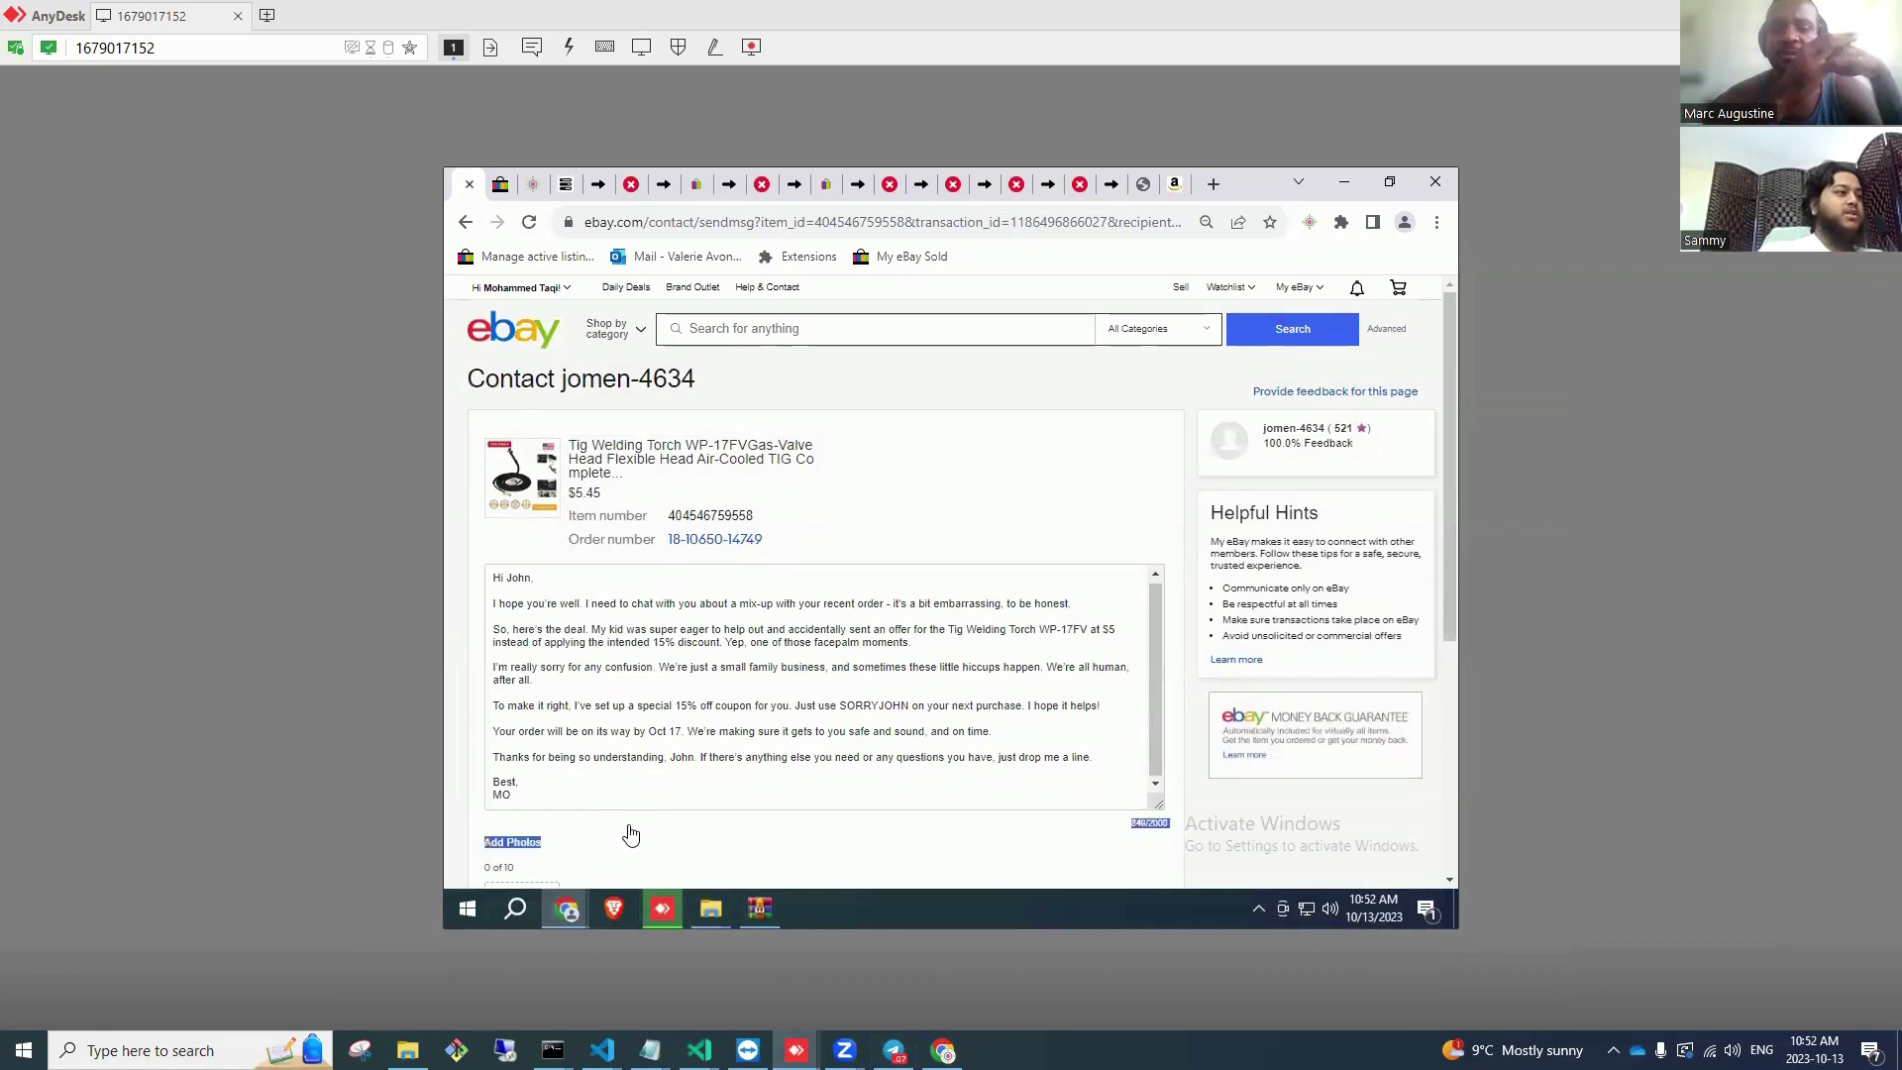
scroll(594, 837, "down", 2)
left_click(540, 823)
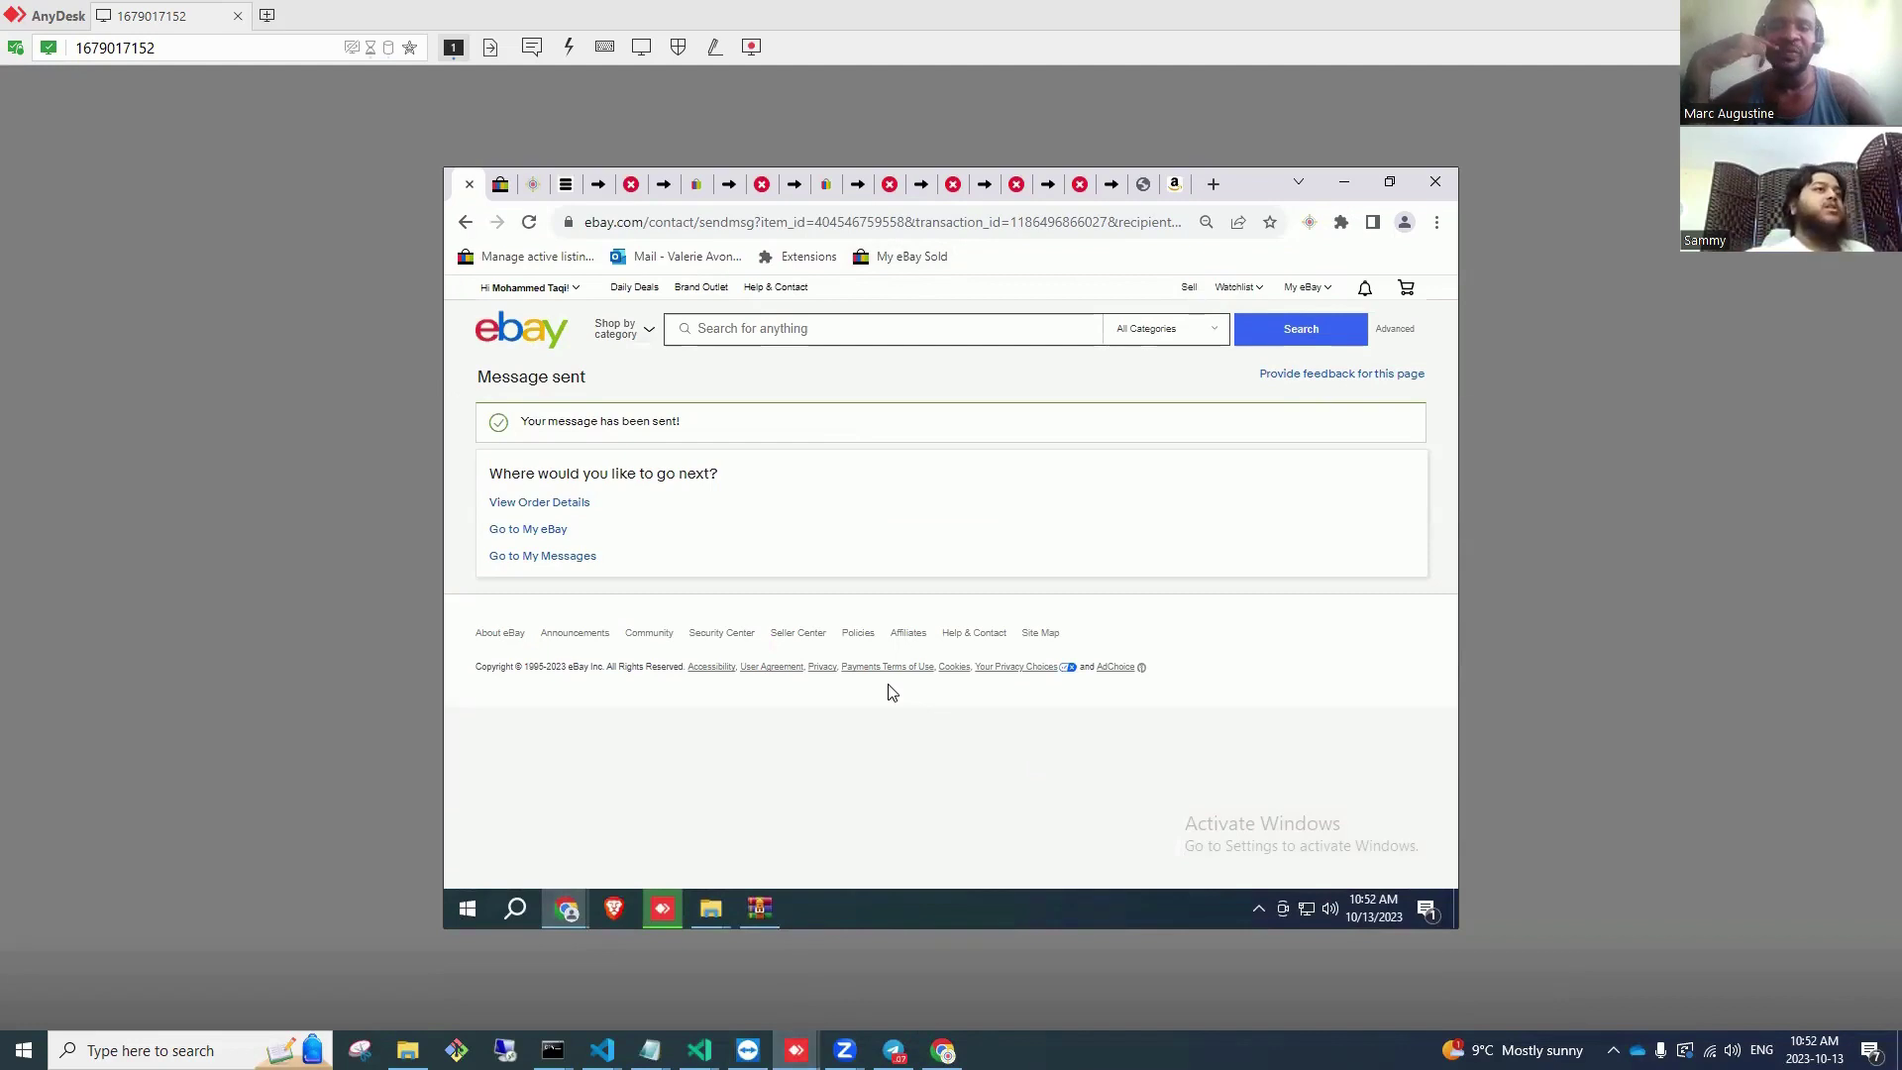
left_click(919, 259)
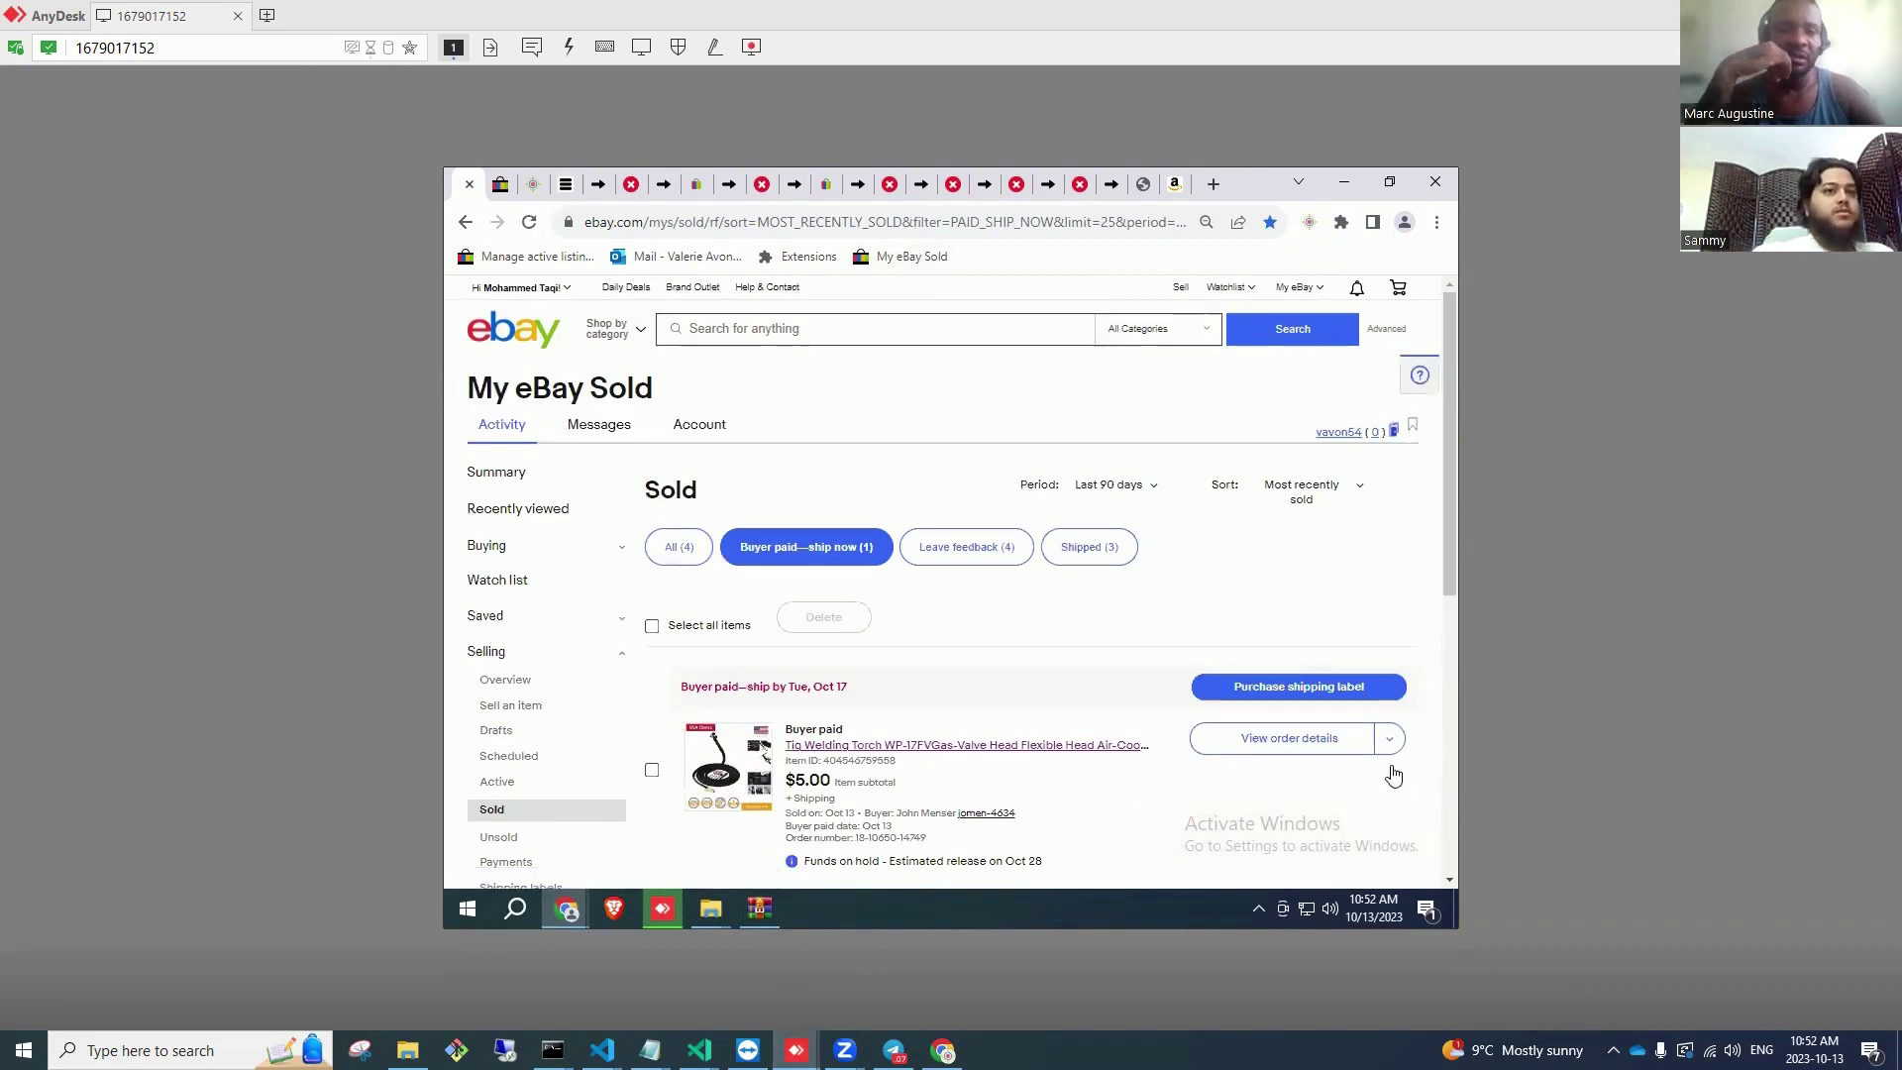
Step: Check the paid order's action options, then go to Seller Hub via My eBay > Selling
scroll(1377, 773, "down", 5)
left_click(1390, 515)
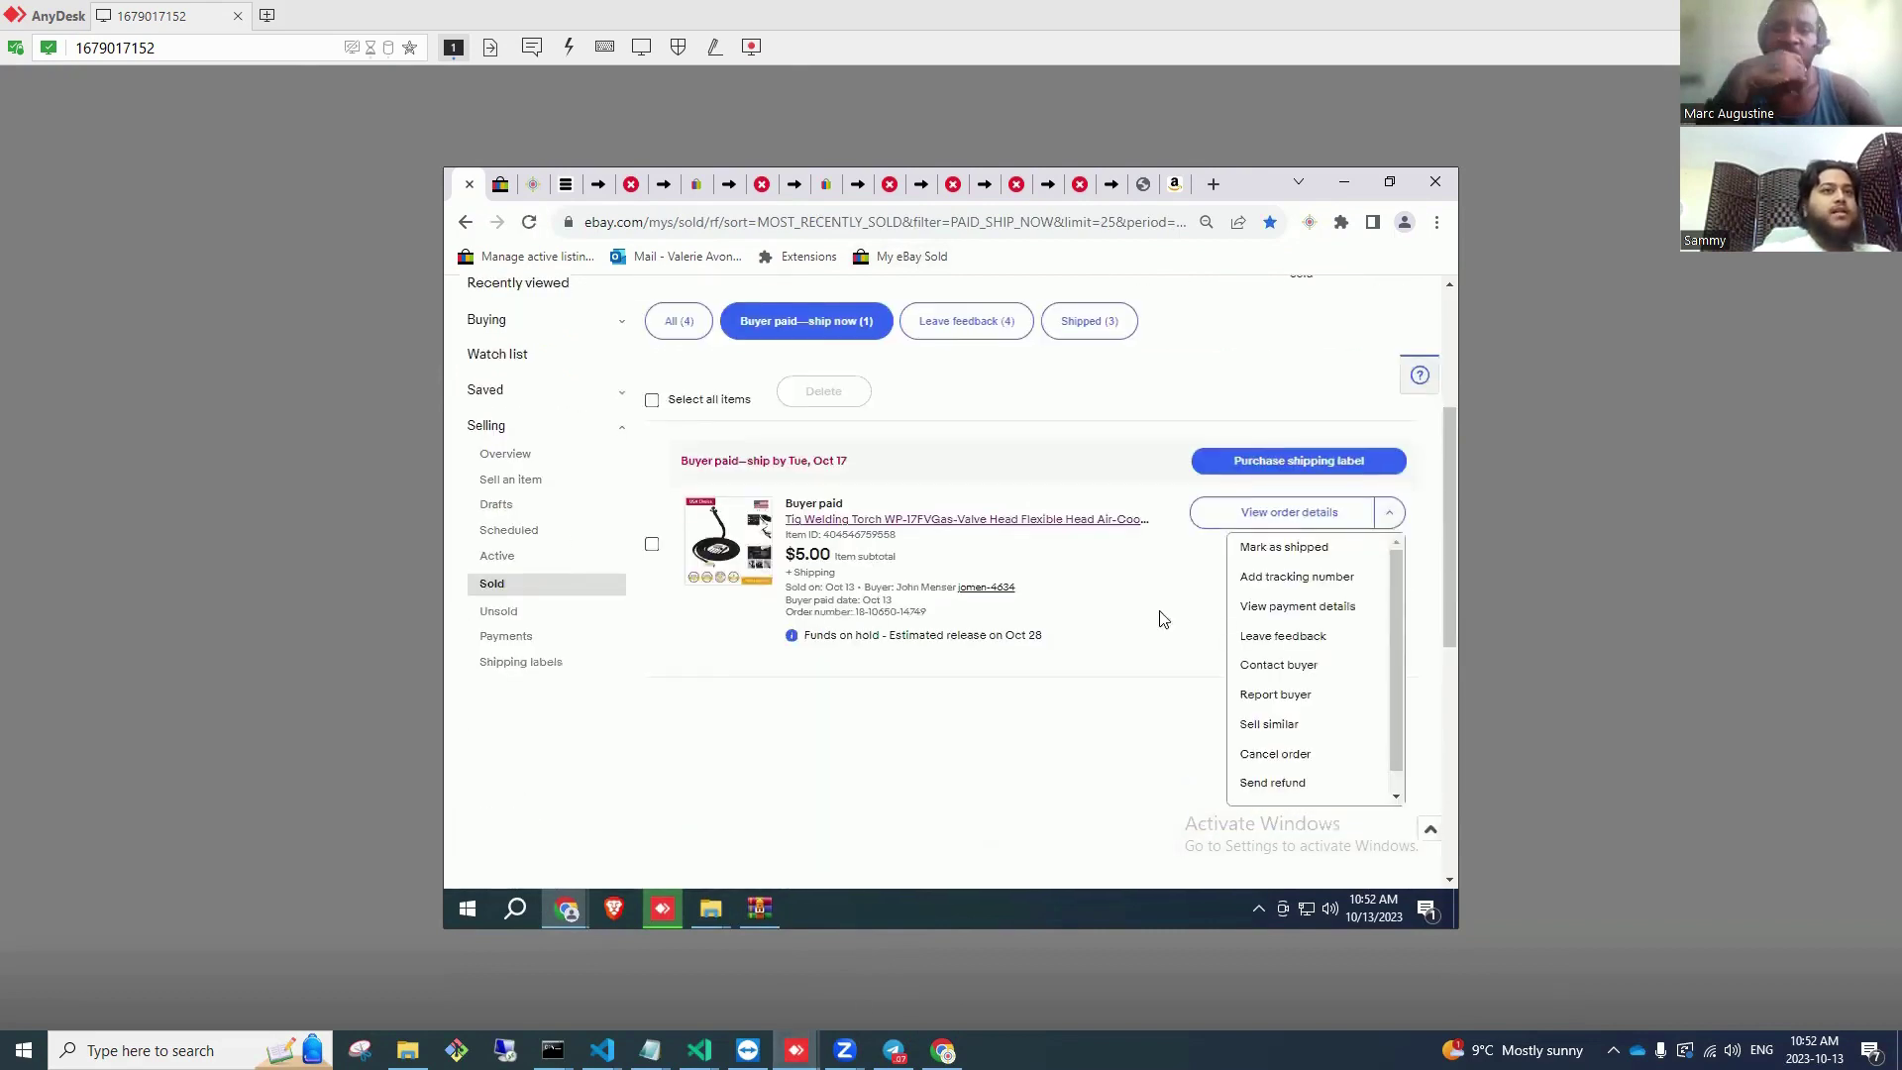
scroll(1081, 433, "up", 5)
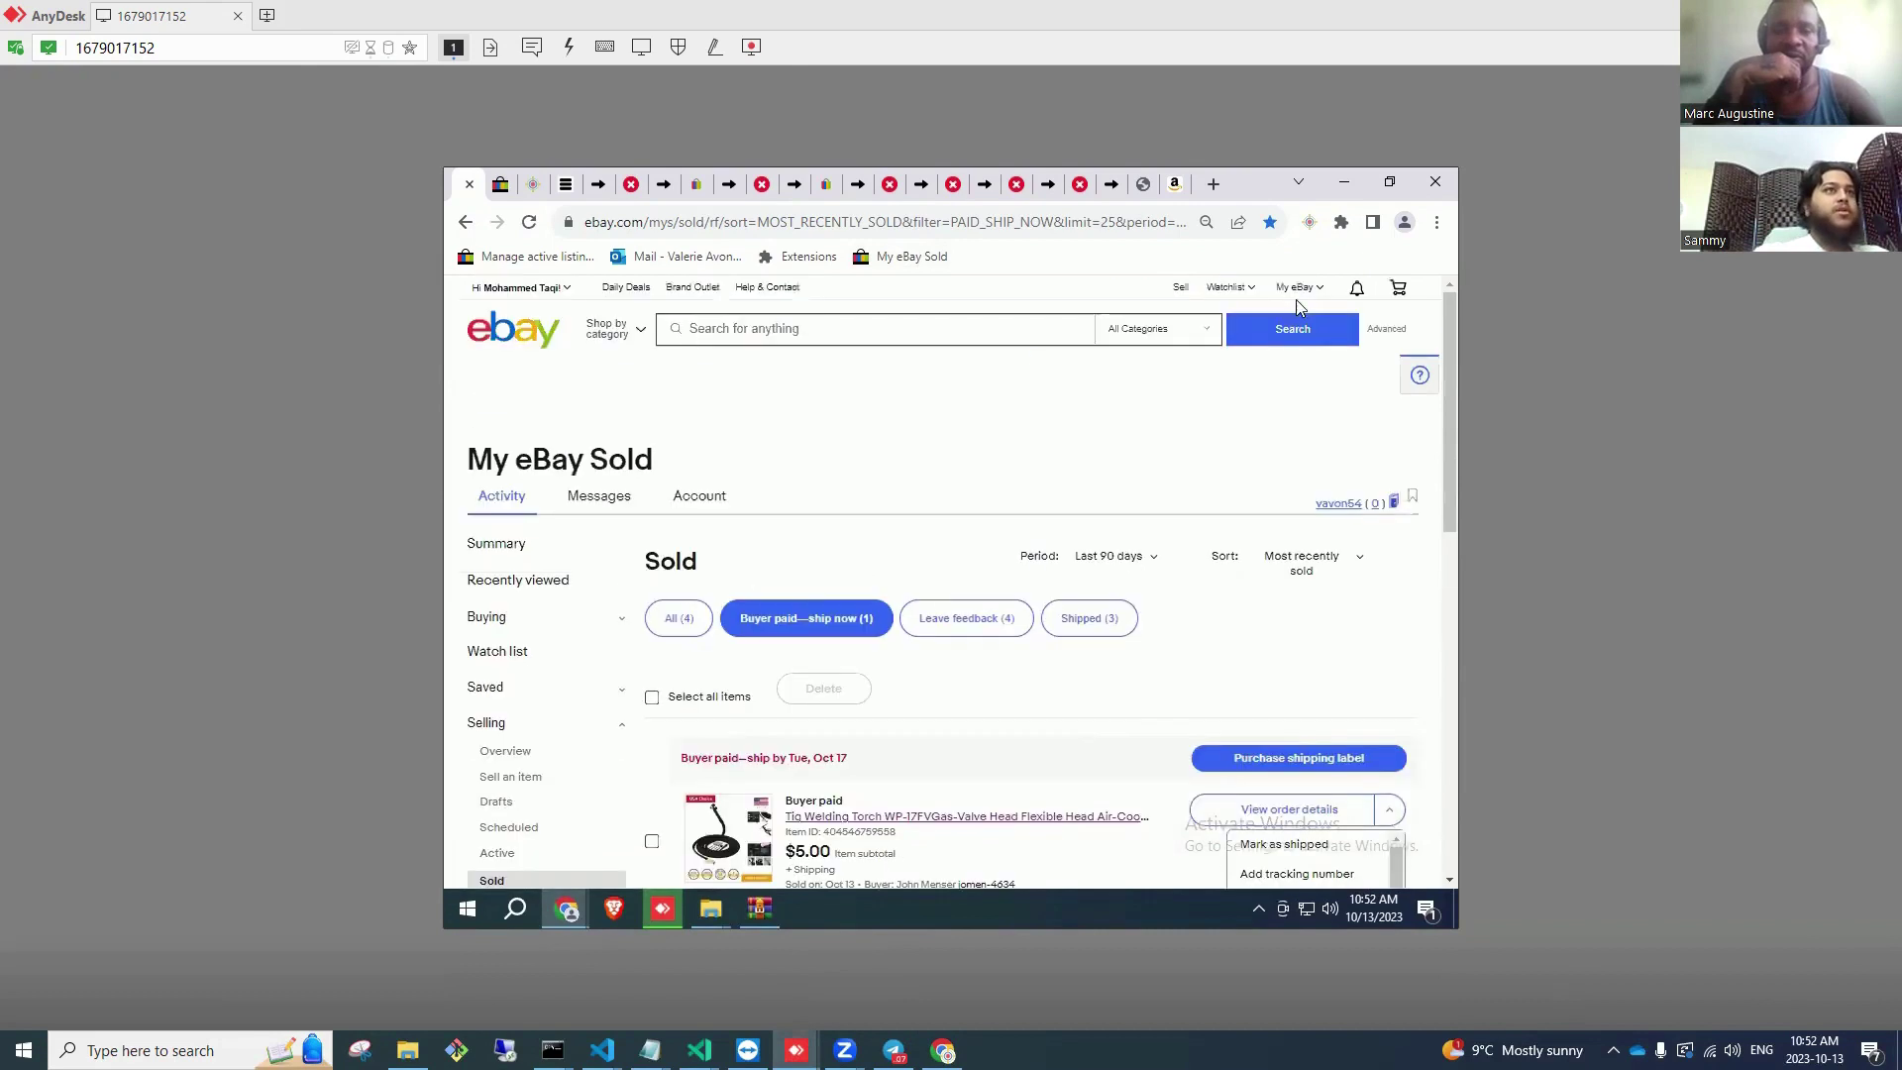
mouse_move(1292, 288)
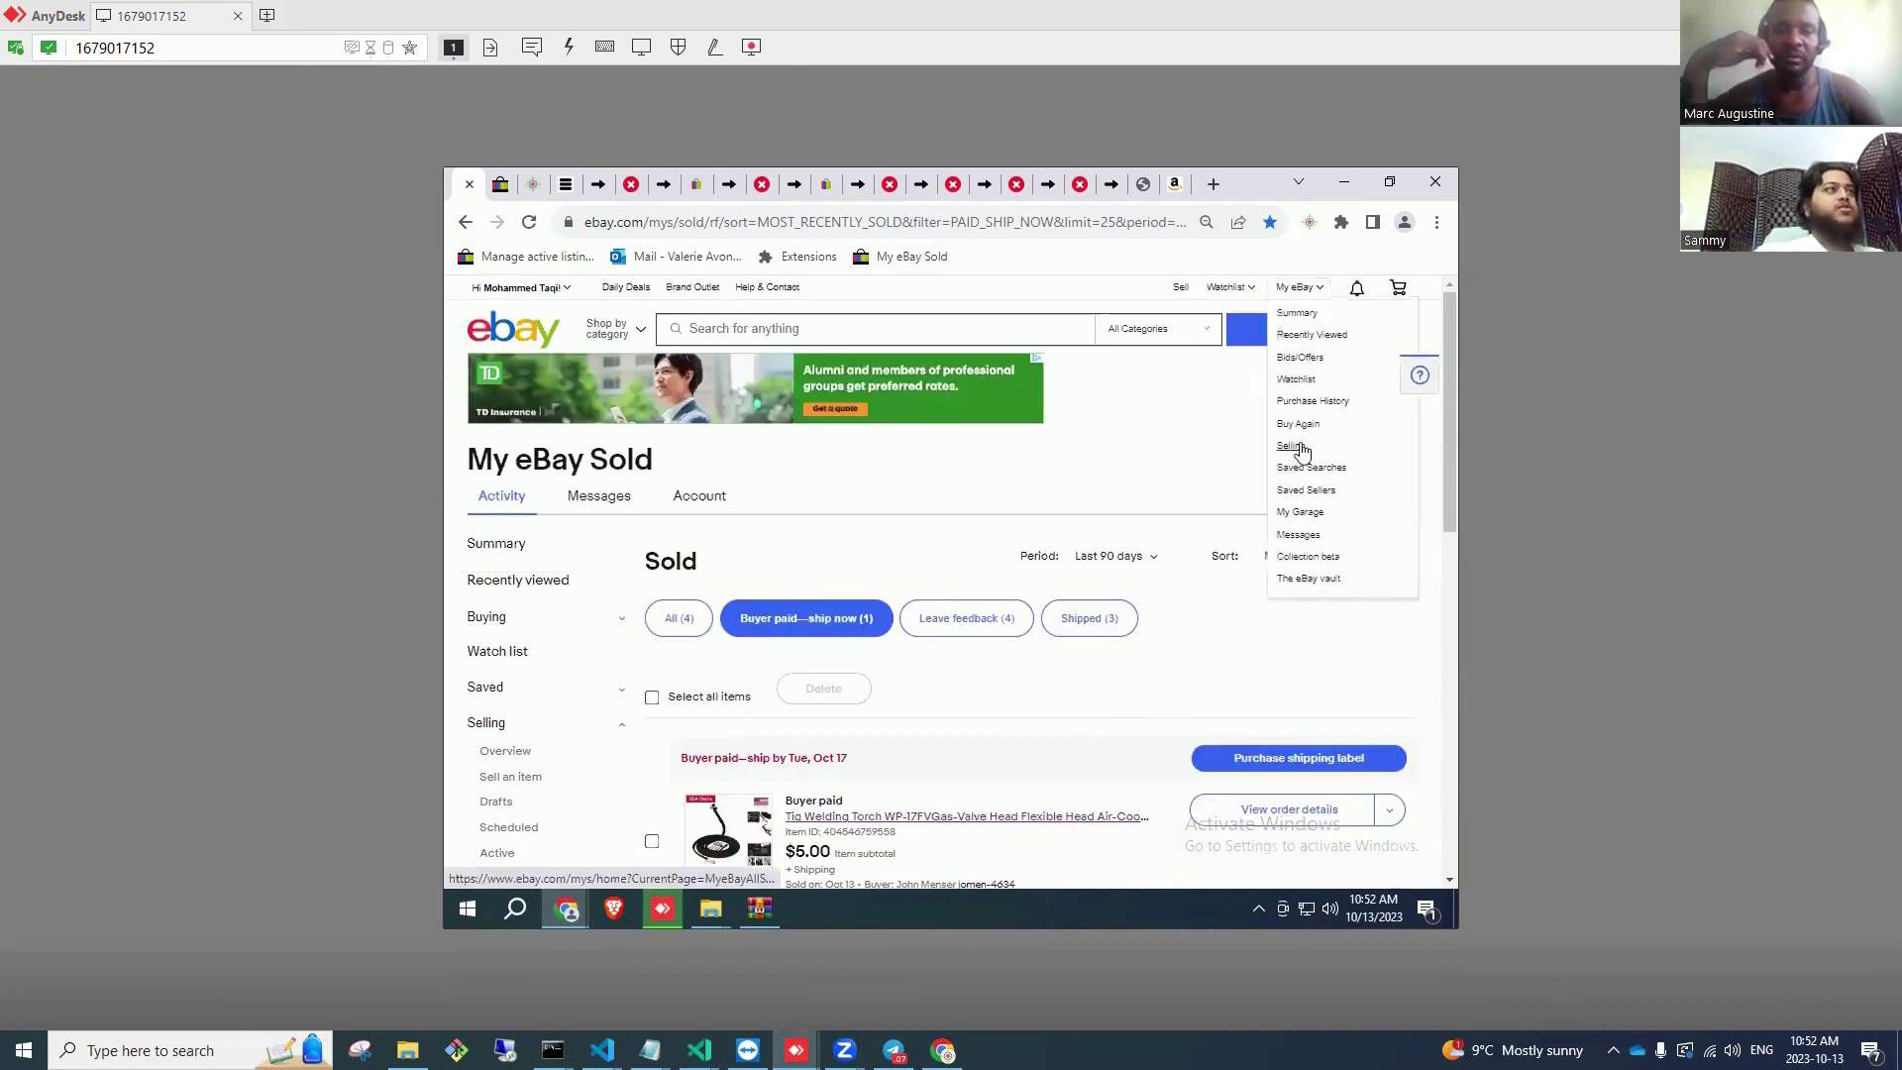
left_click(1292, 447)
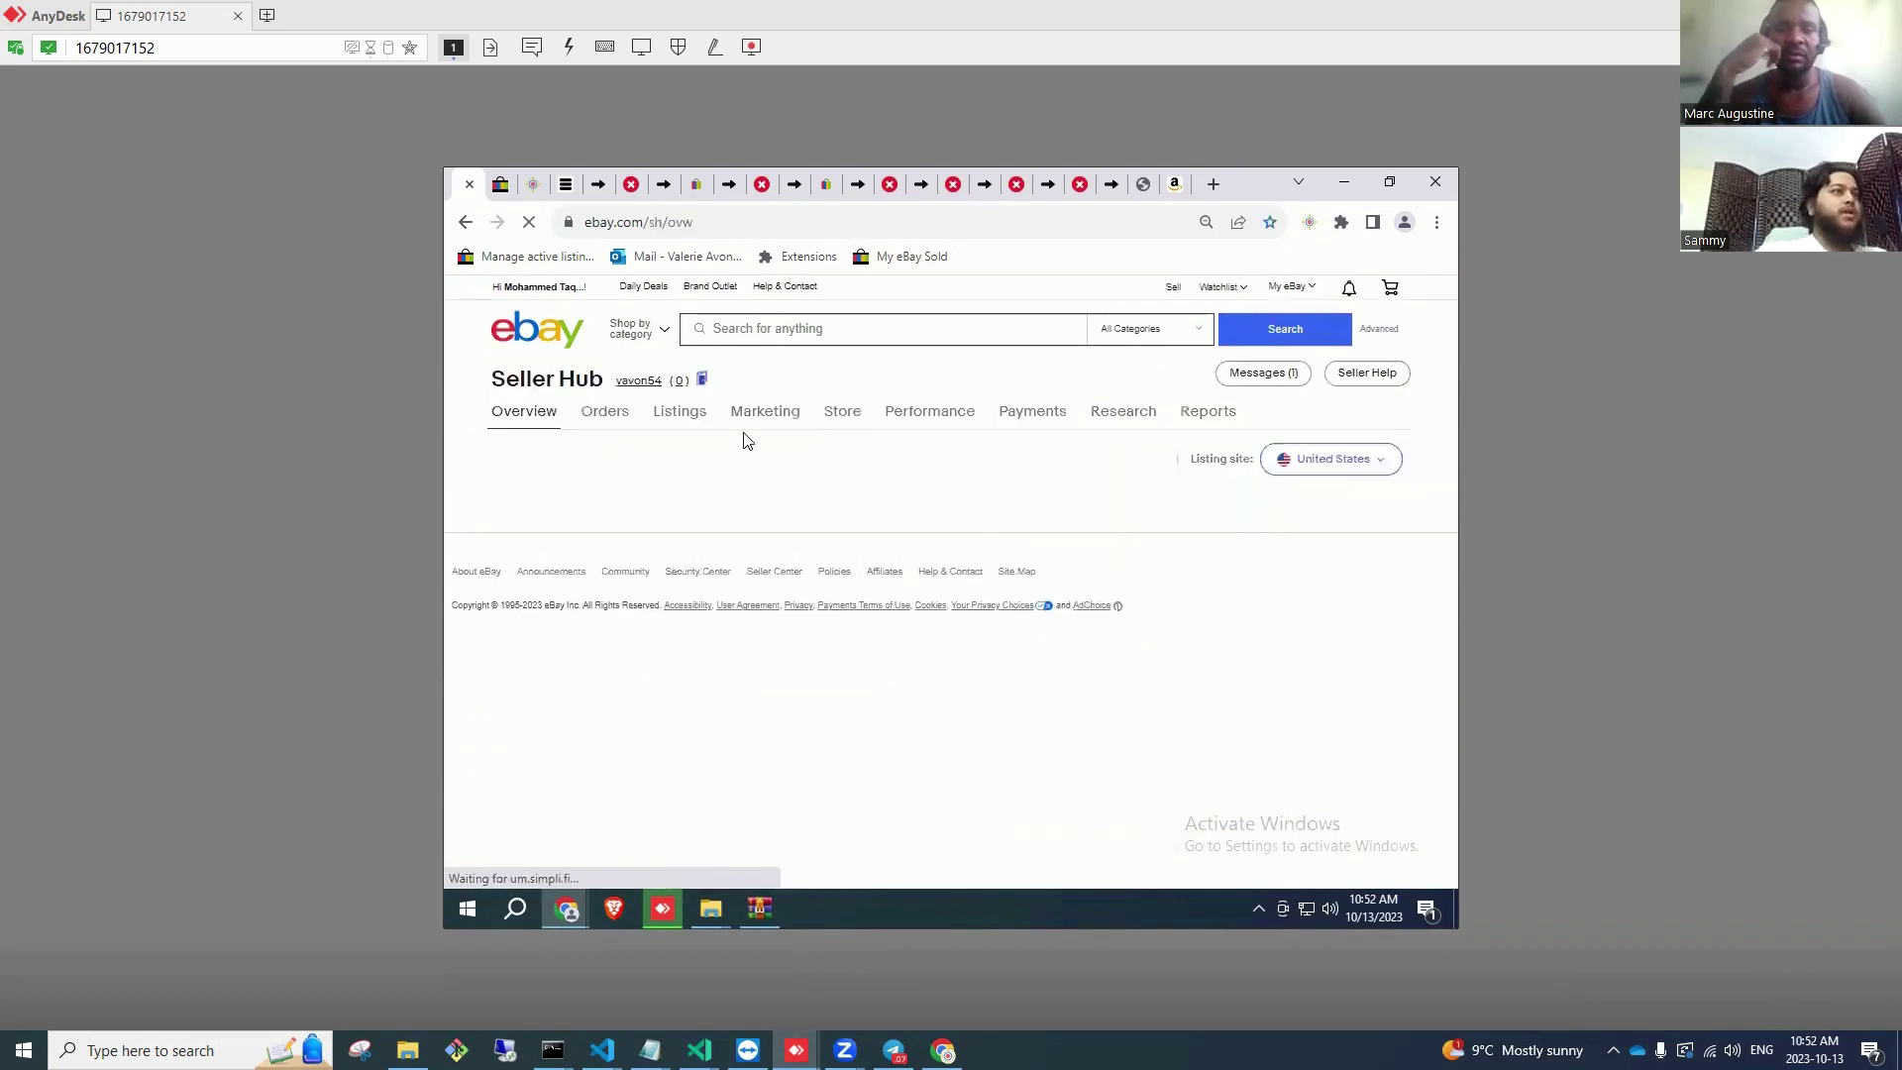
Step: Show all 674 active listings and sort them by available quantity, reversing the order
left_click(690, 419)
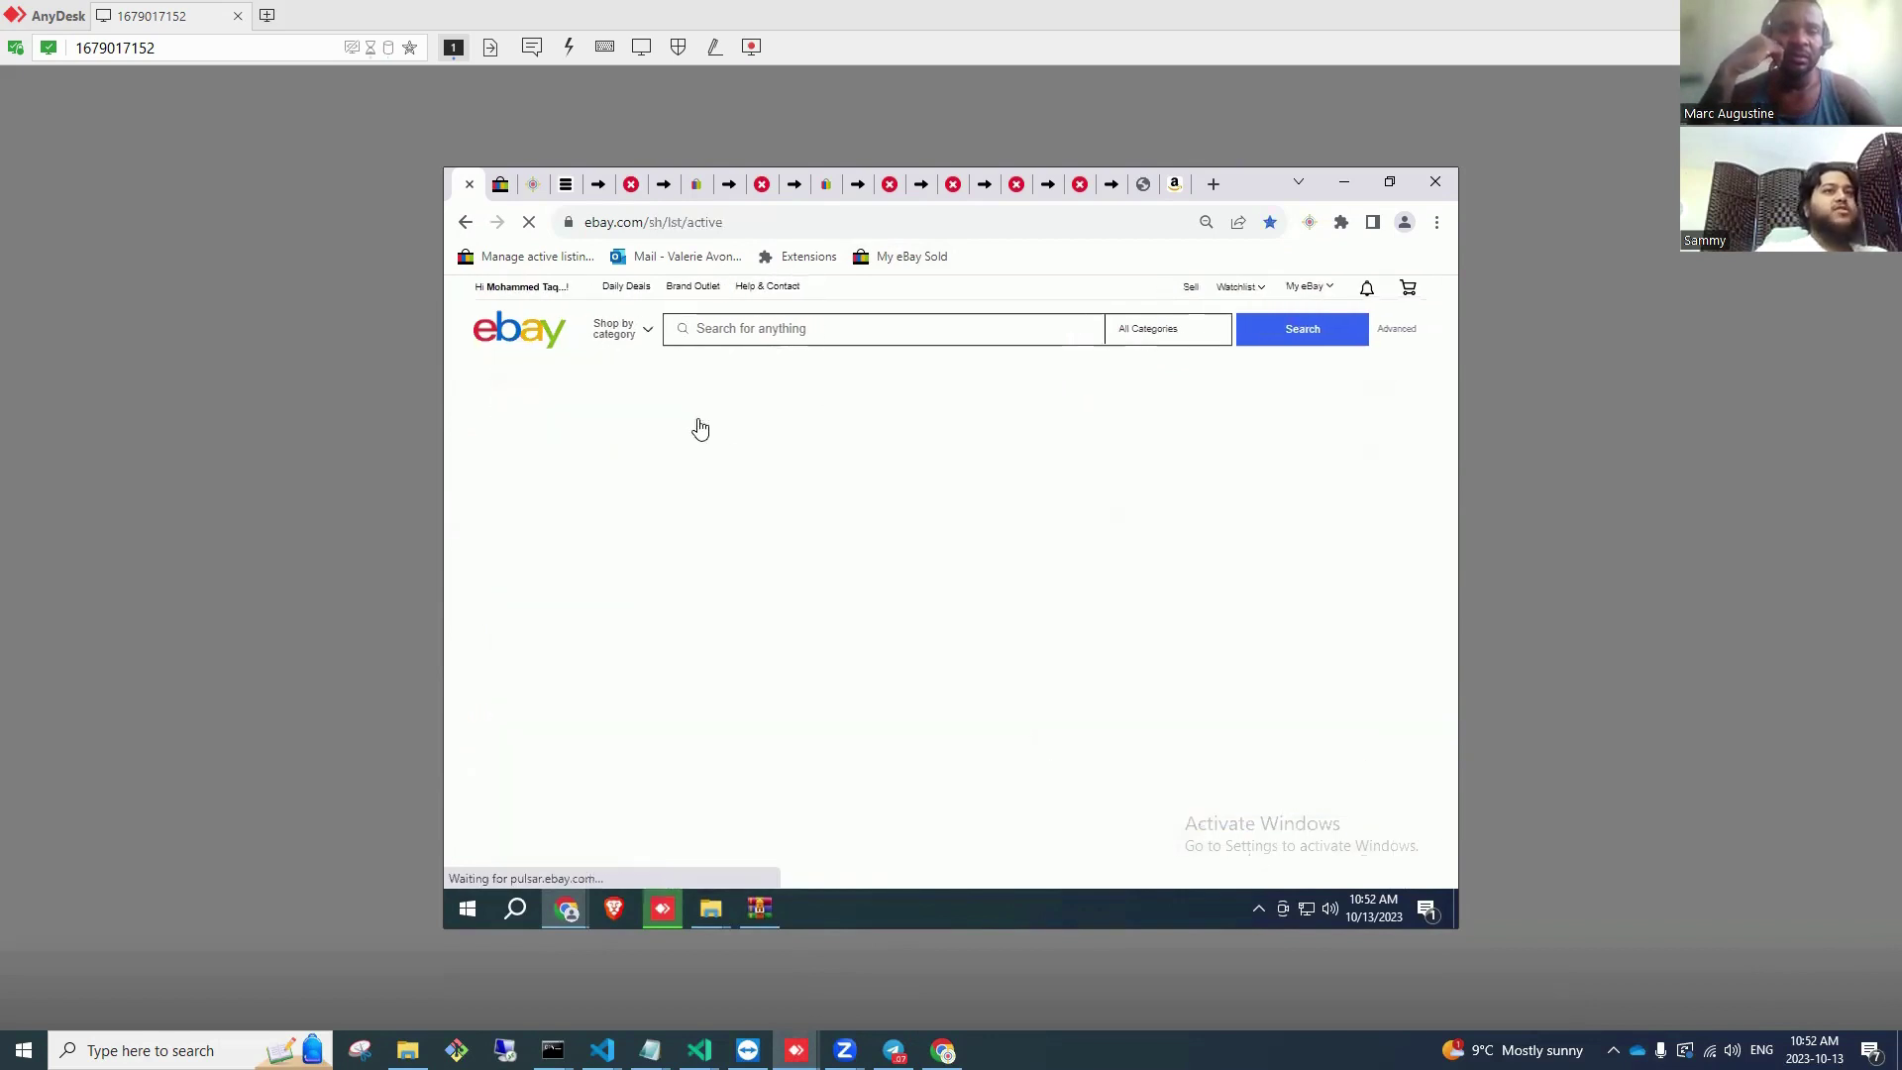
scroll(1178, 624, "down", 3)
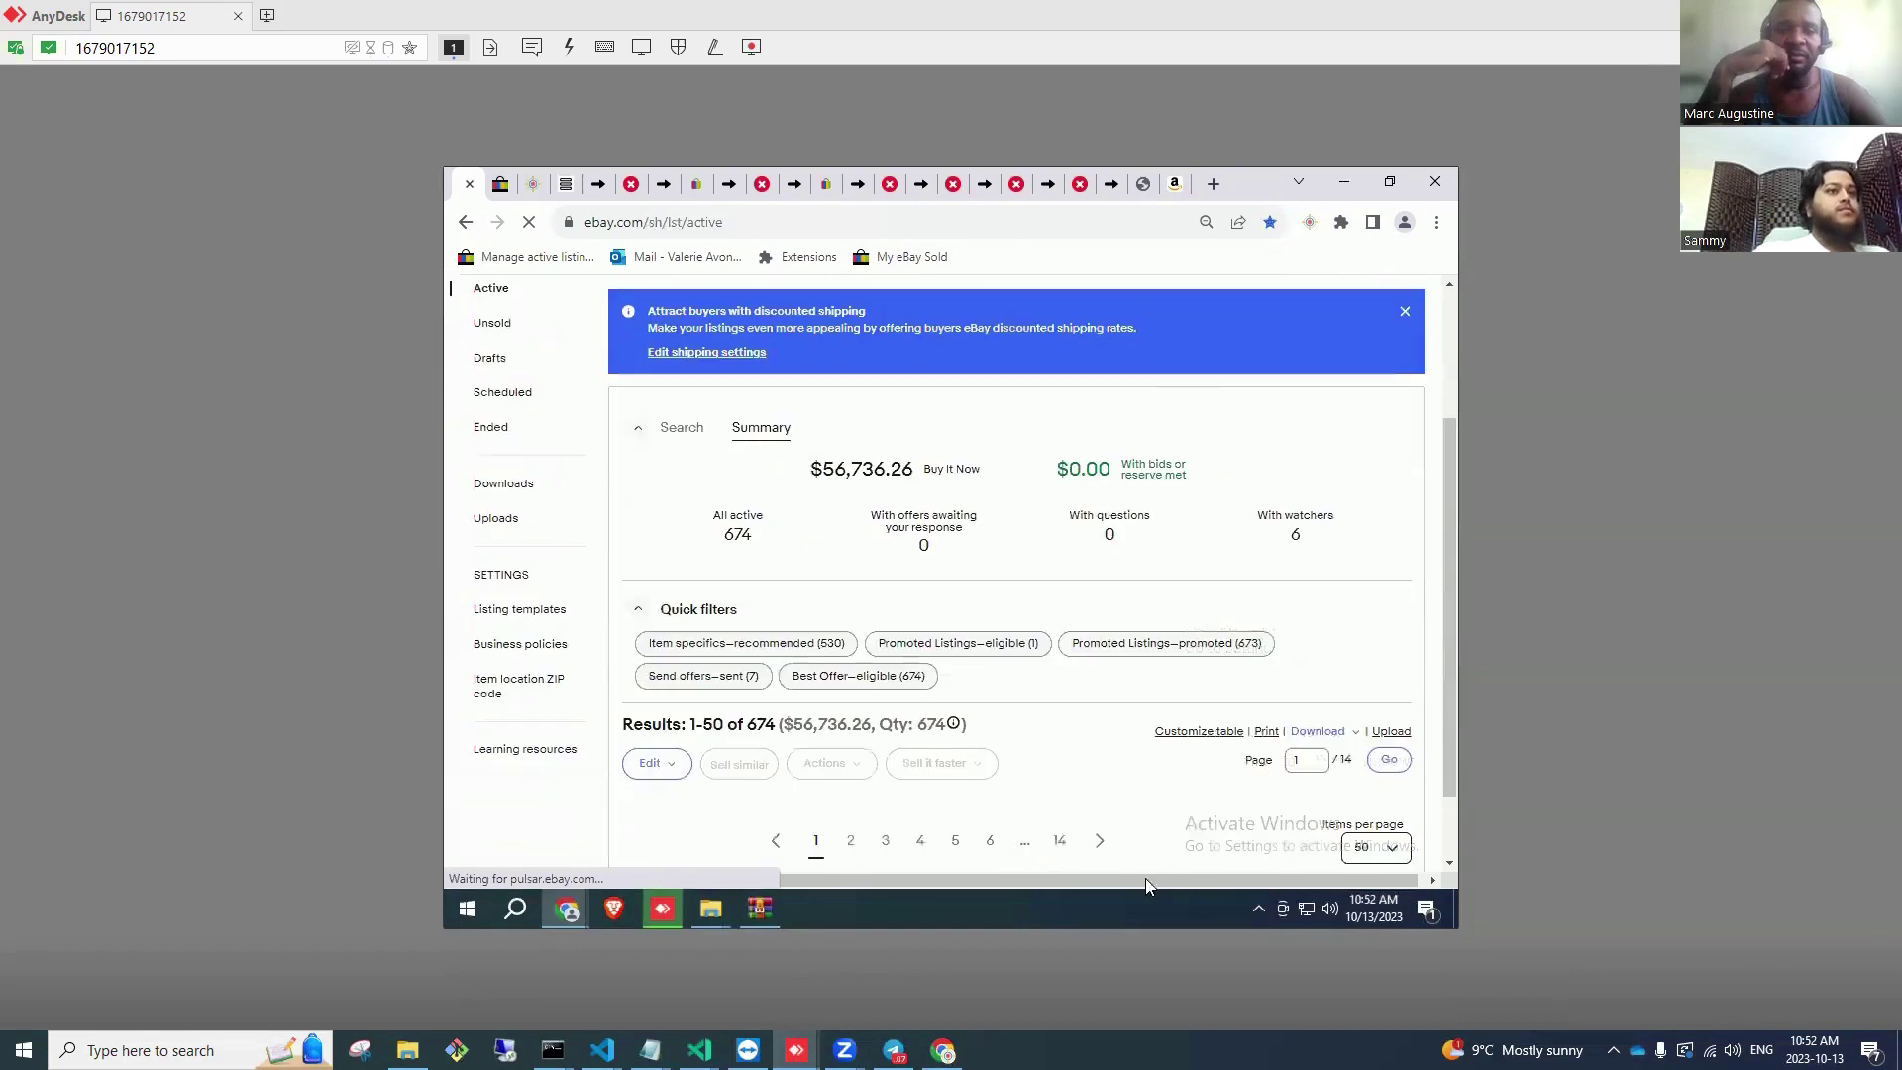
scroll(1228, 673, "down", 1)
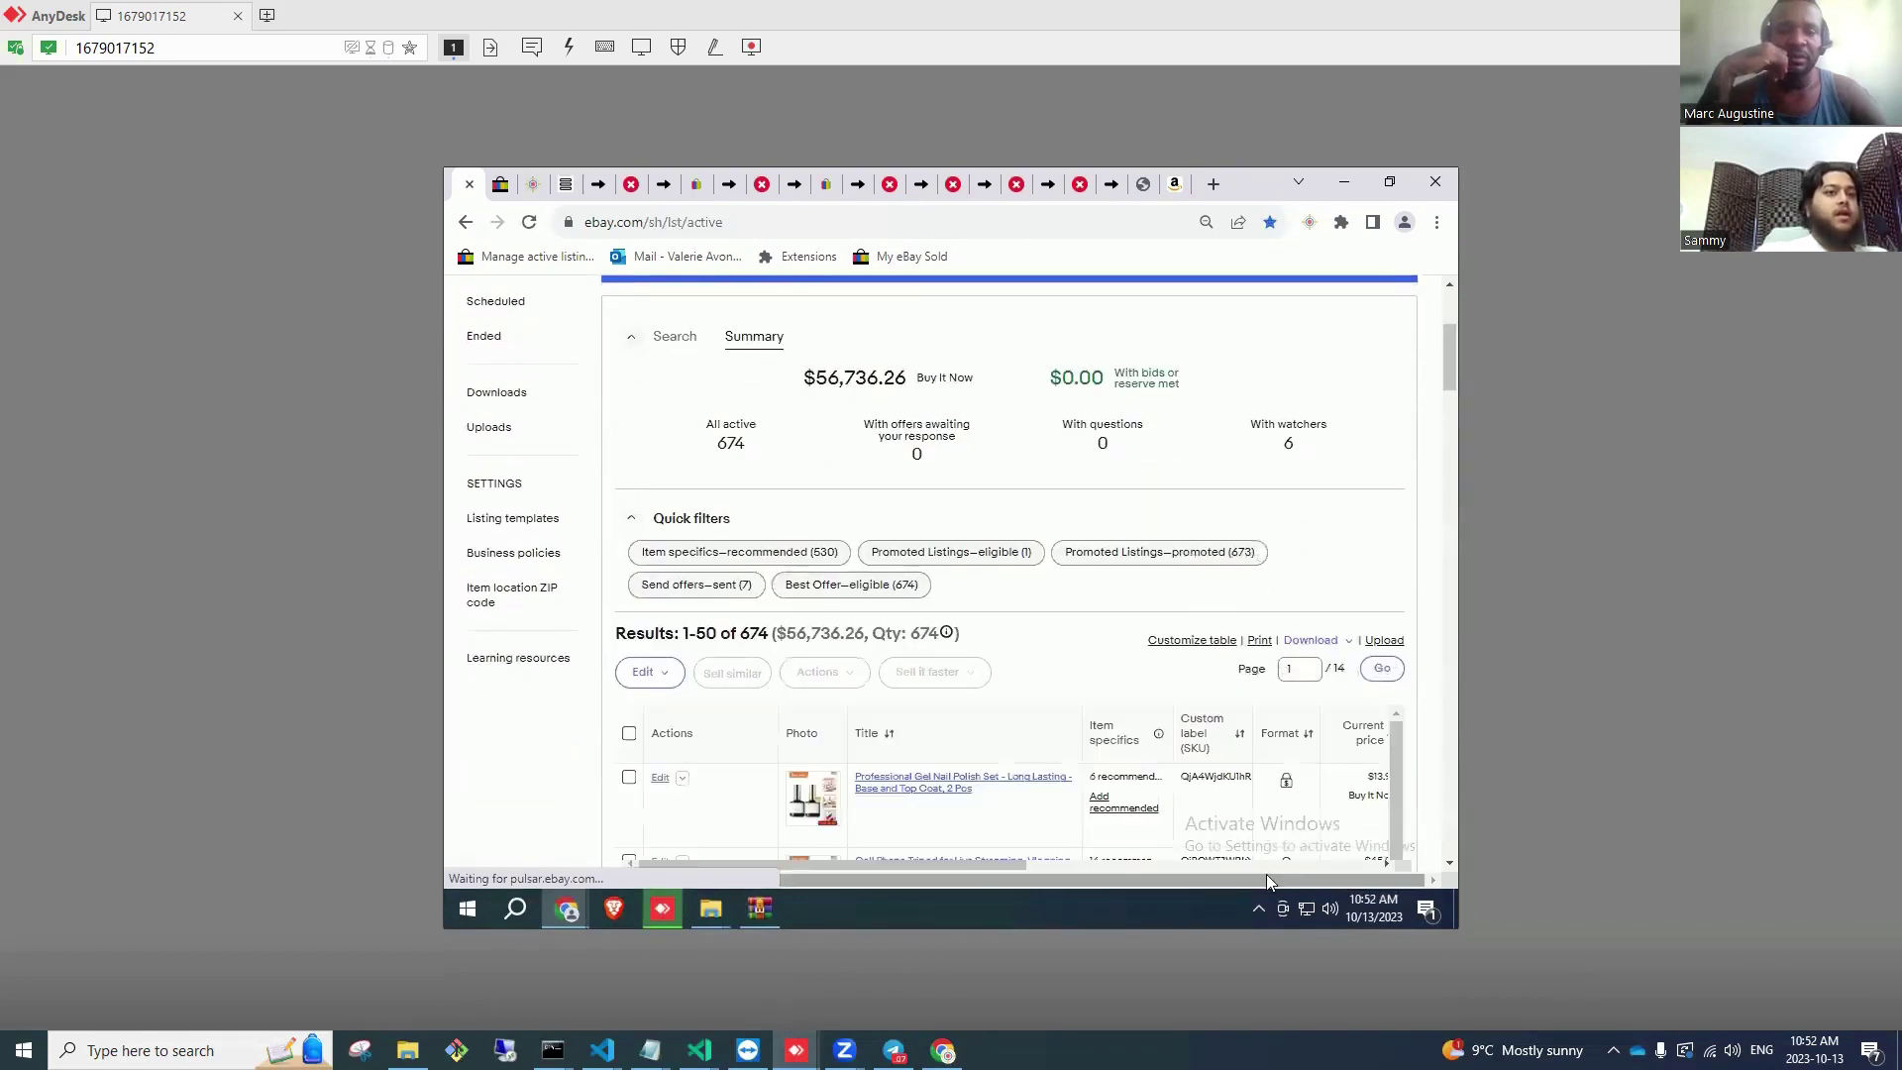
scroll(988, 861, "down", 1)
left_click_drag(988, 864, 1340, 863)
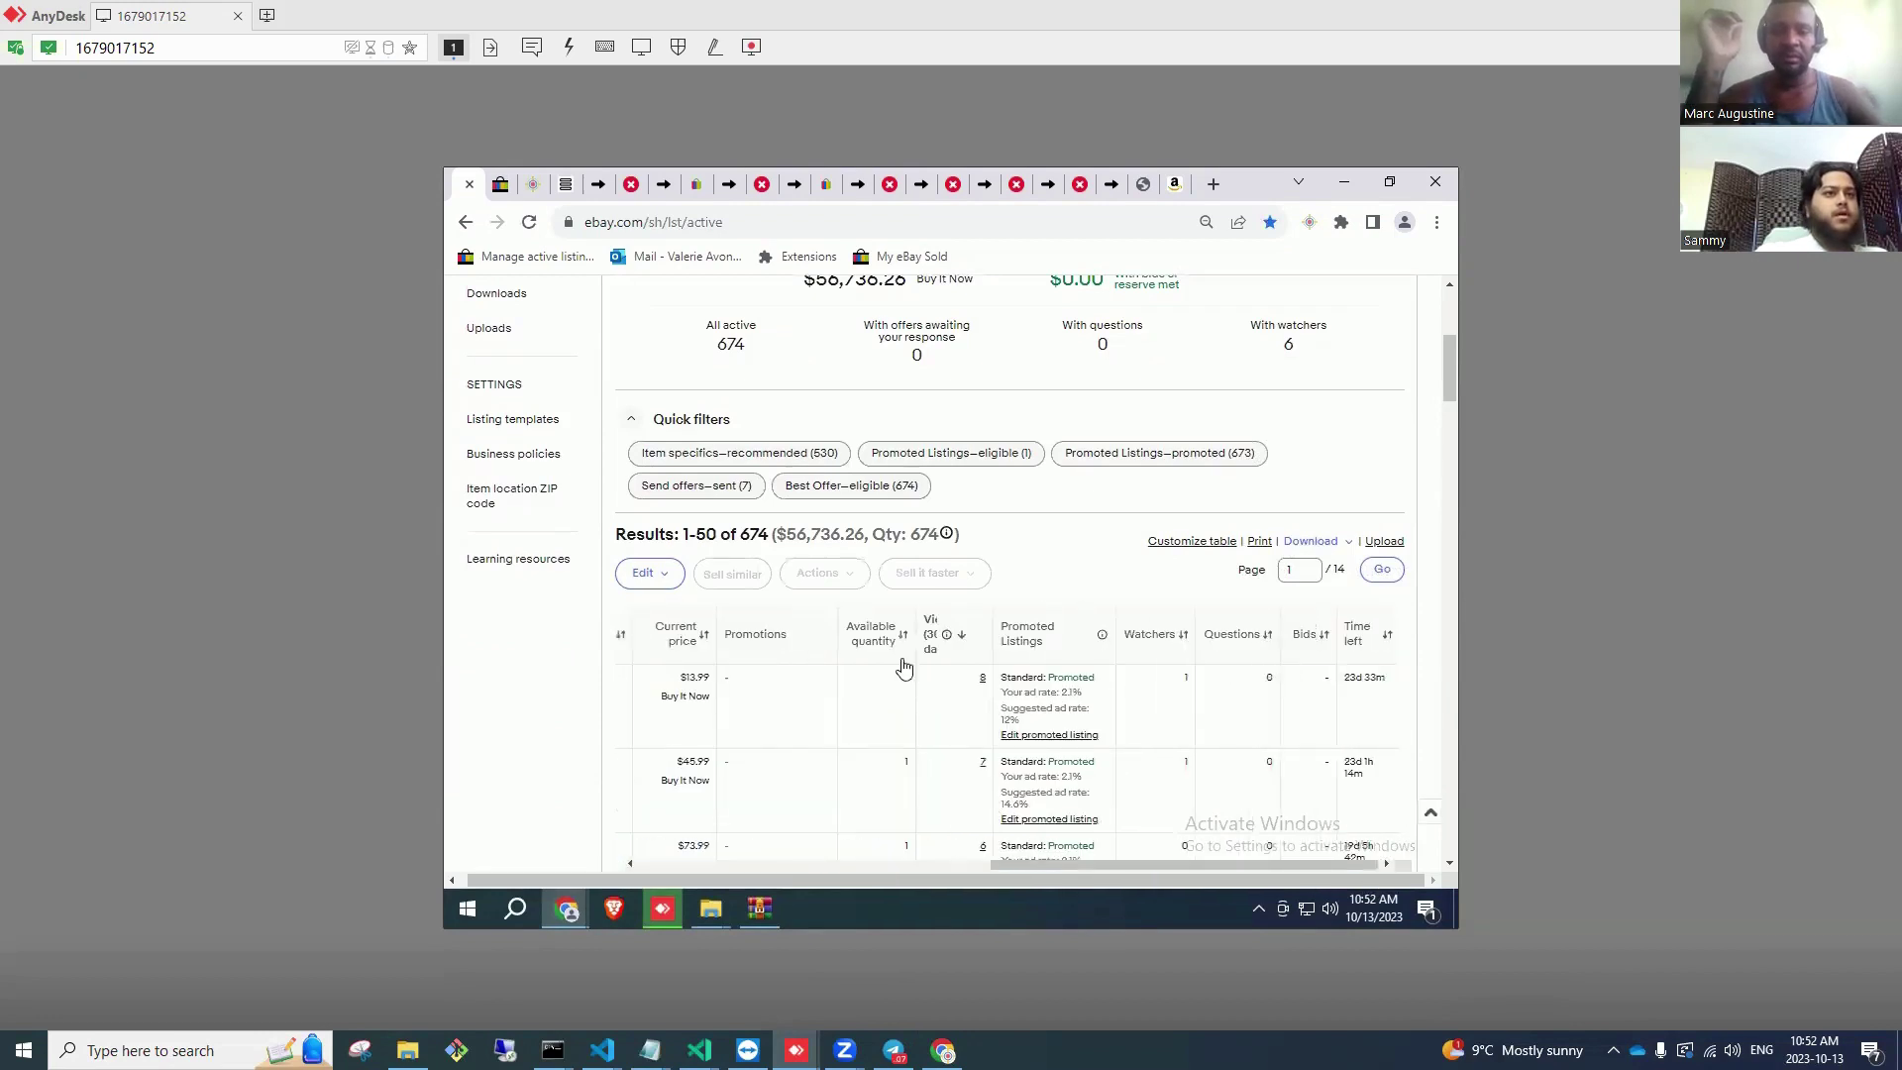
left_click(879, 637)
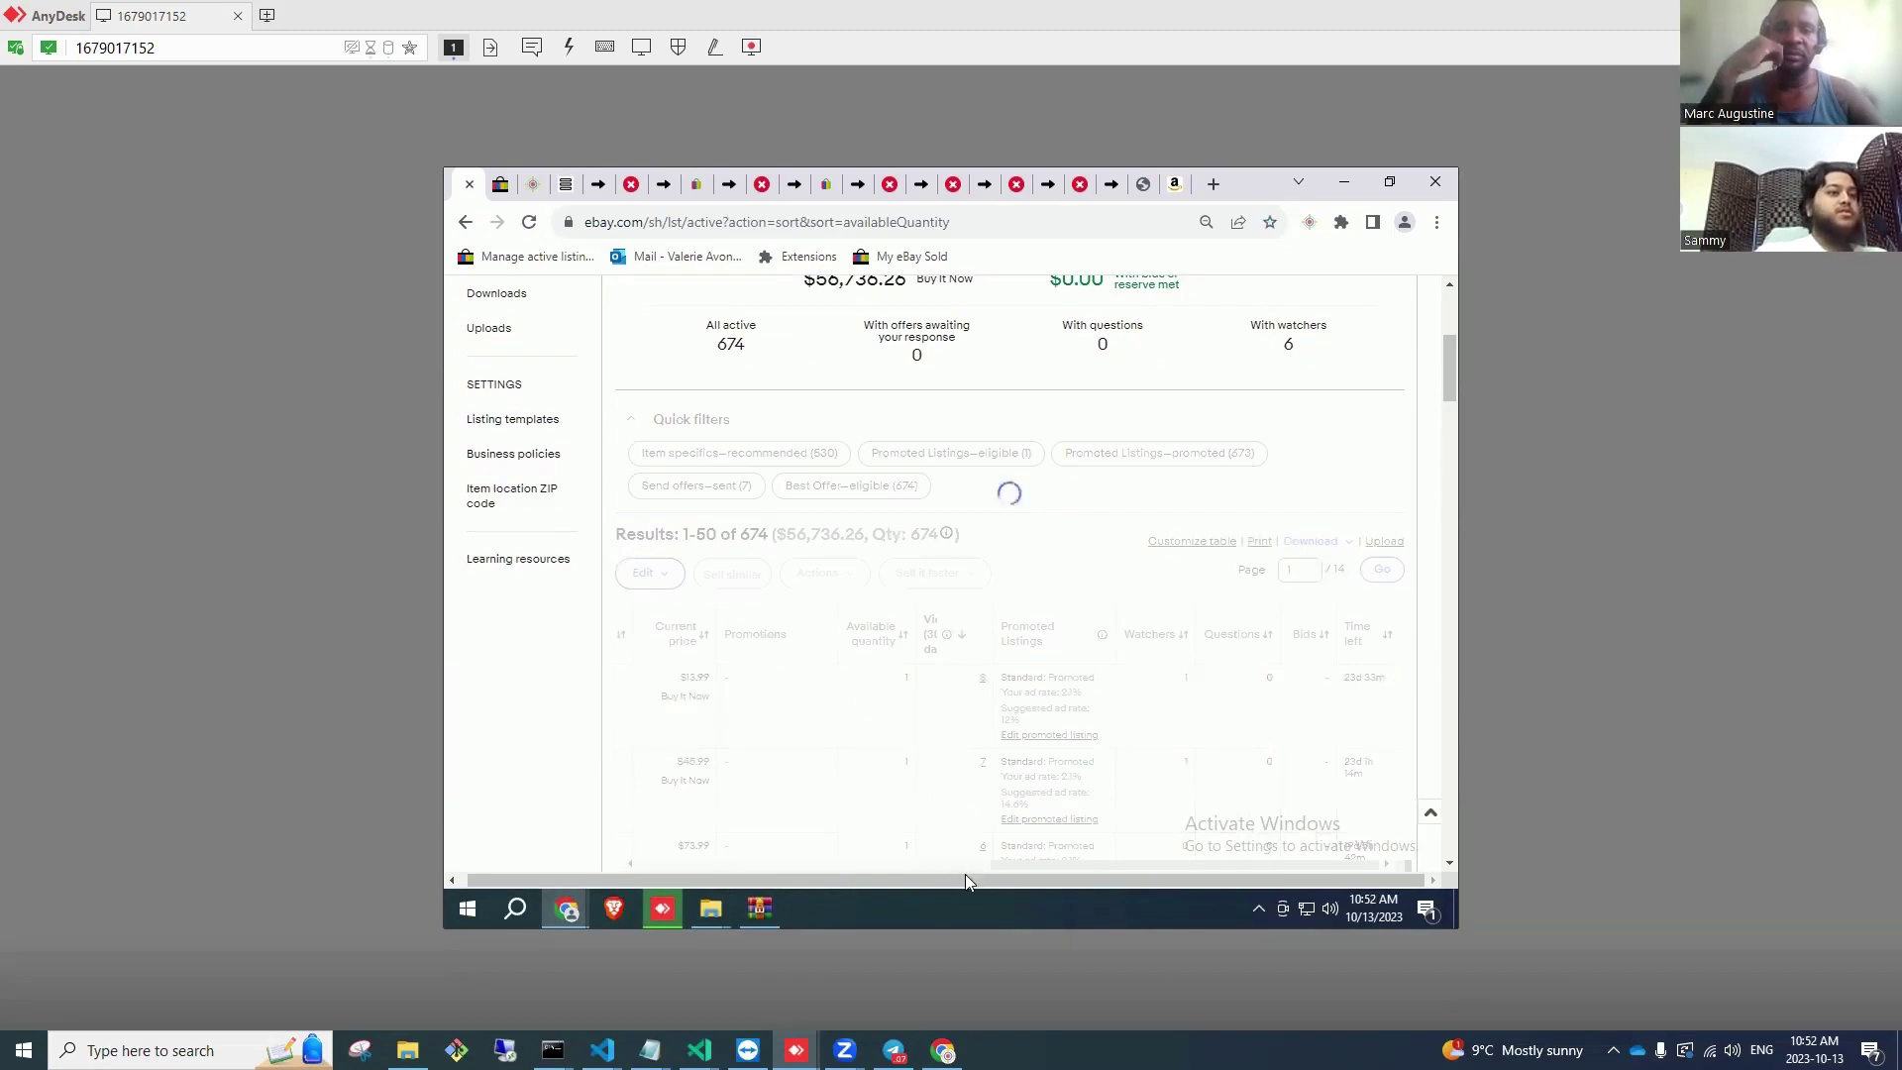
scroll(891, 615, "down", 1)
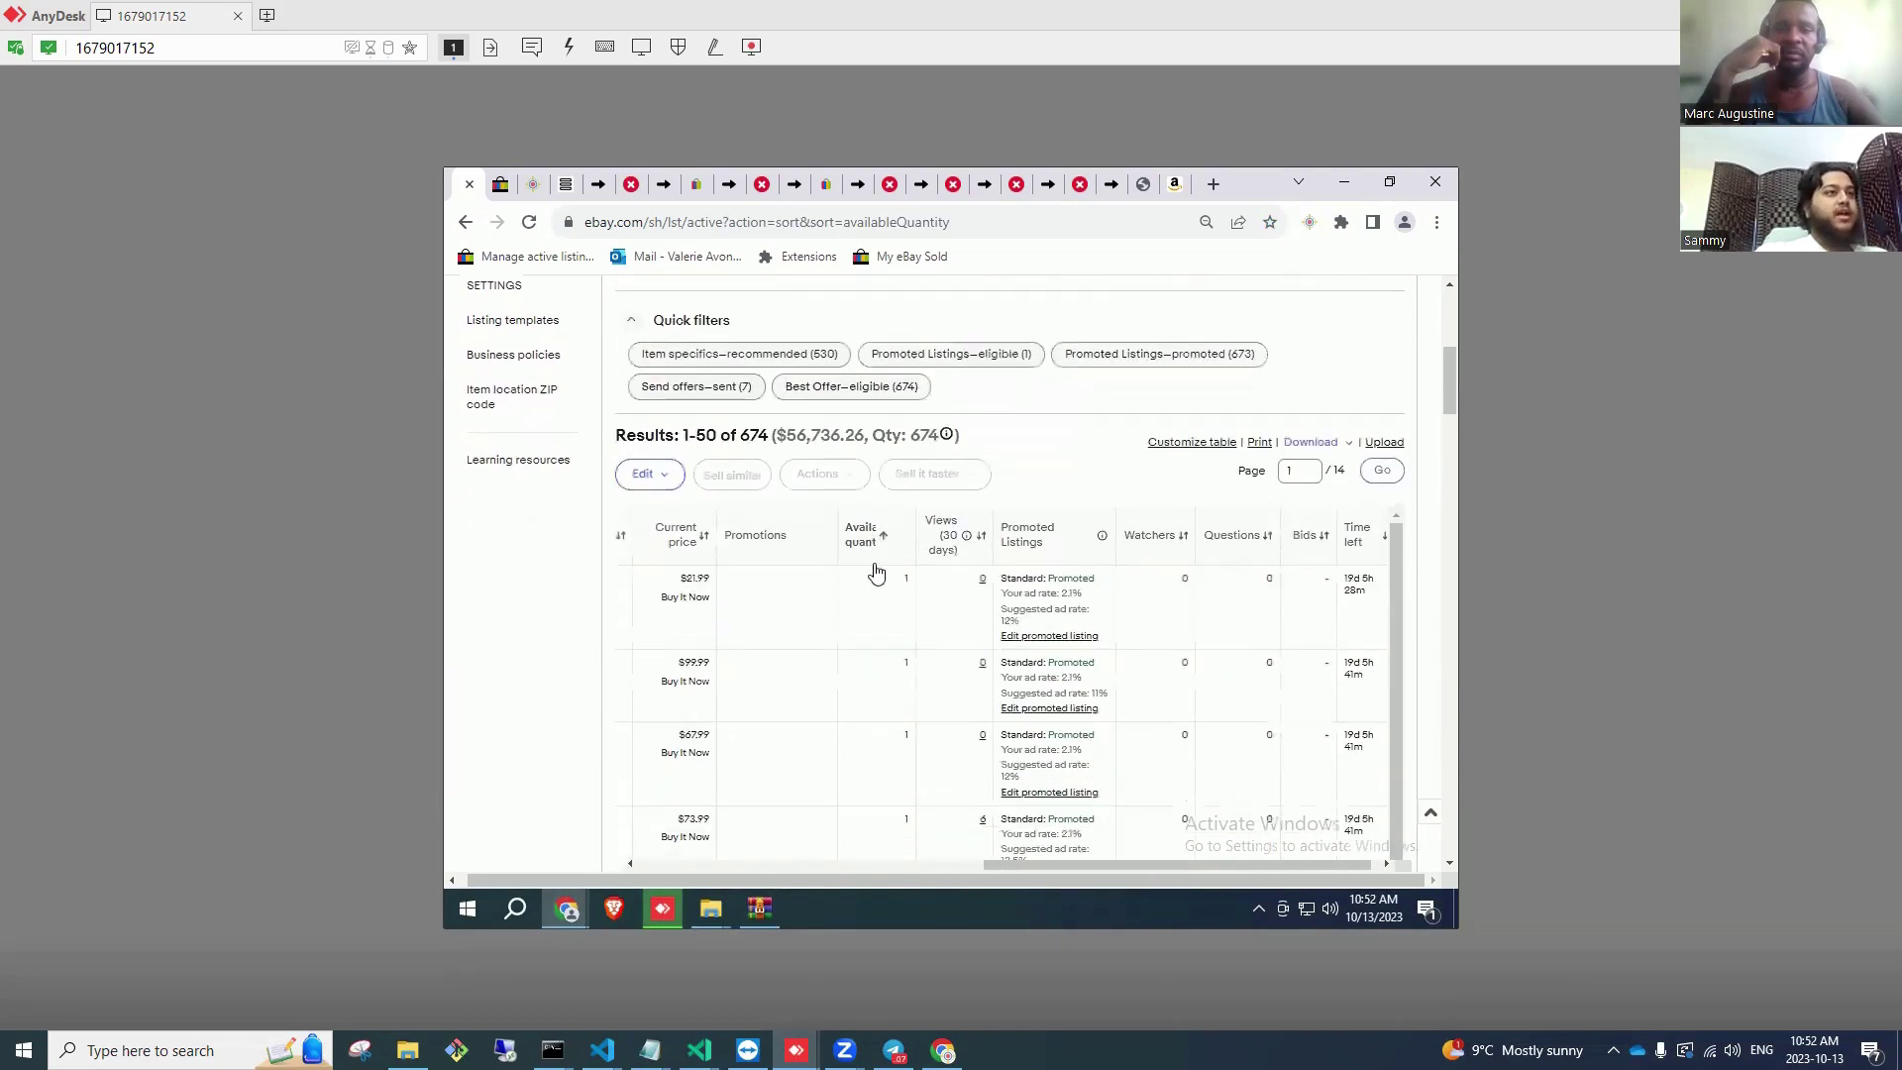
left_click(876, 568)
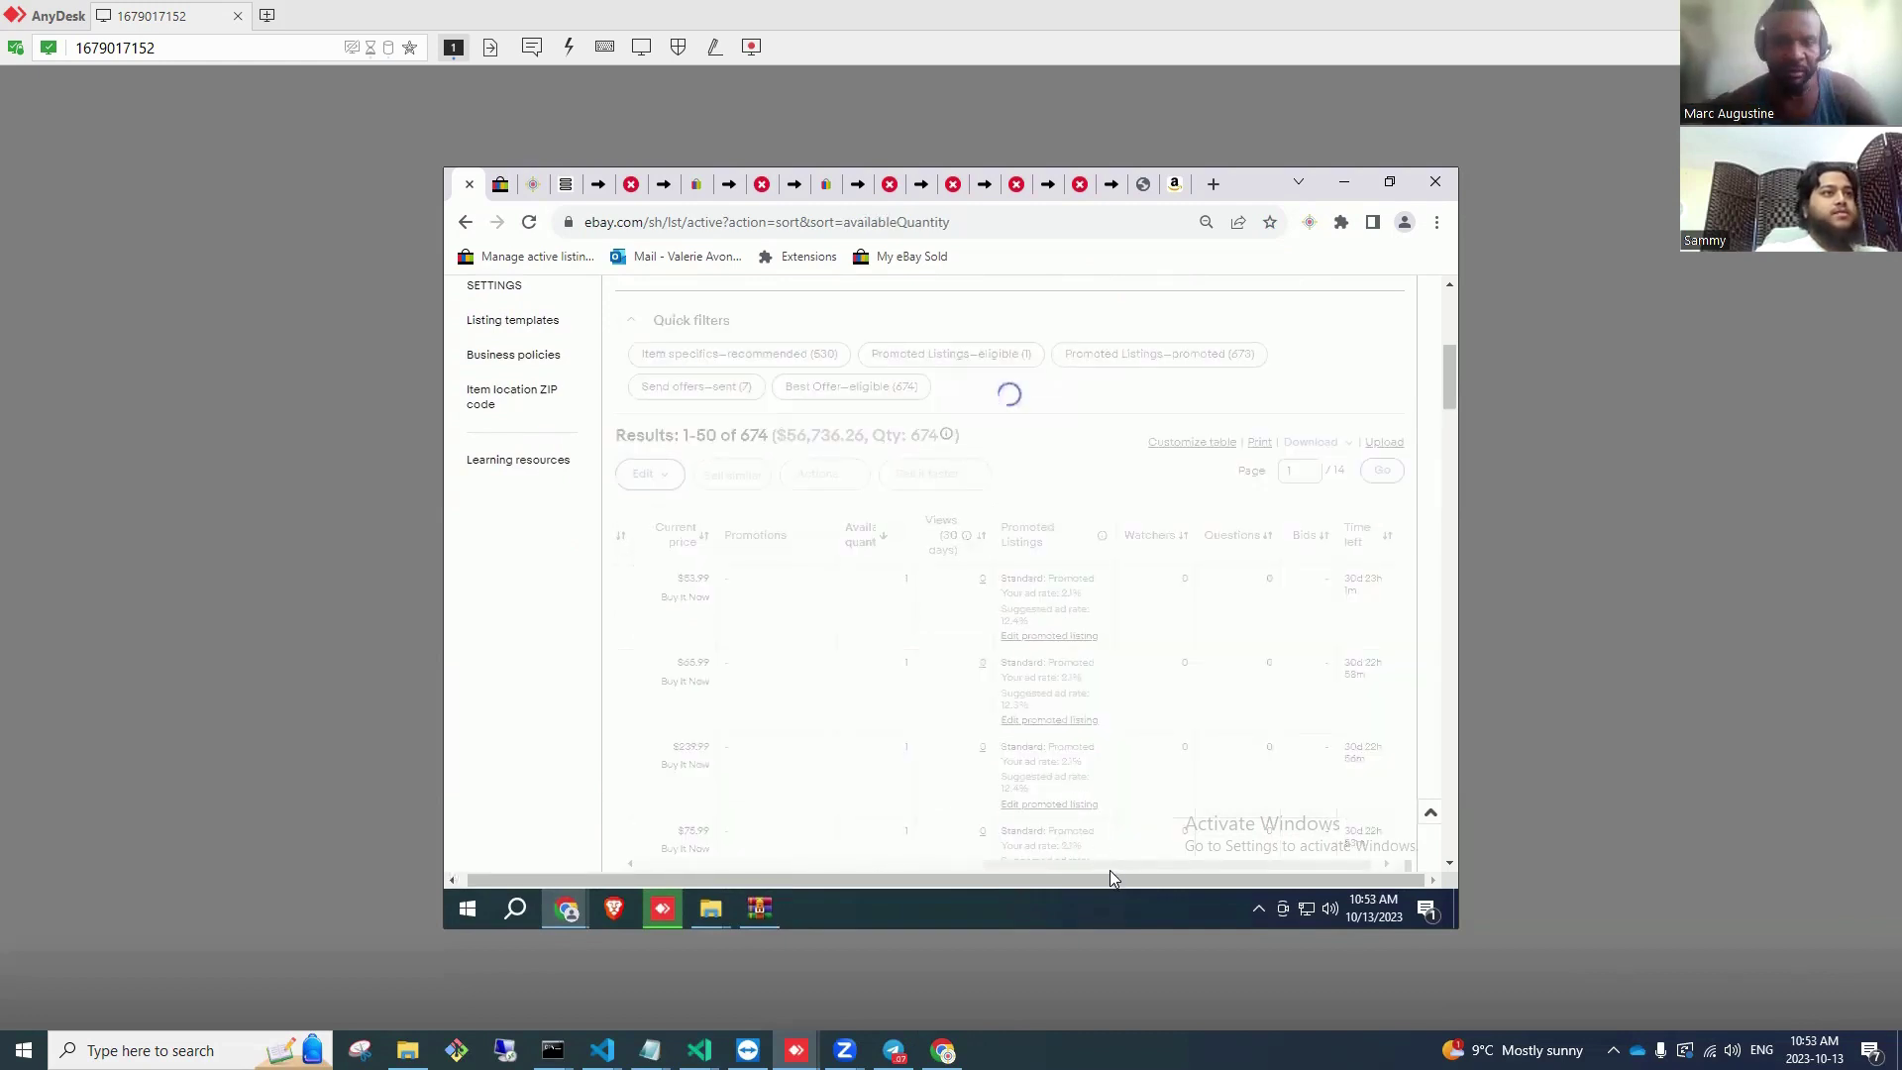
left_click_drag(1052, 868, 800, 924)
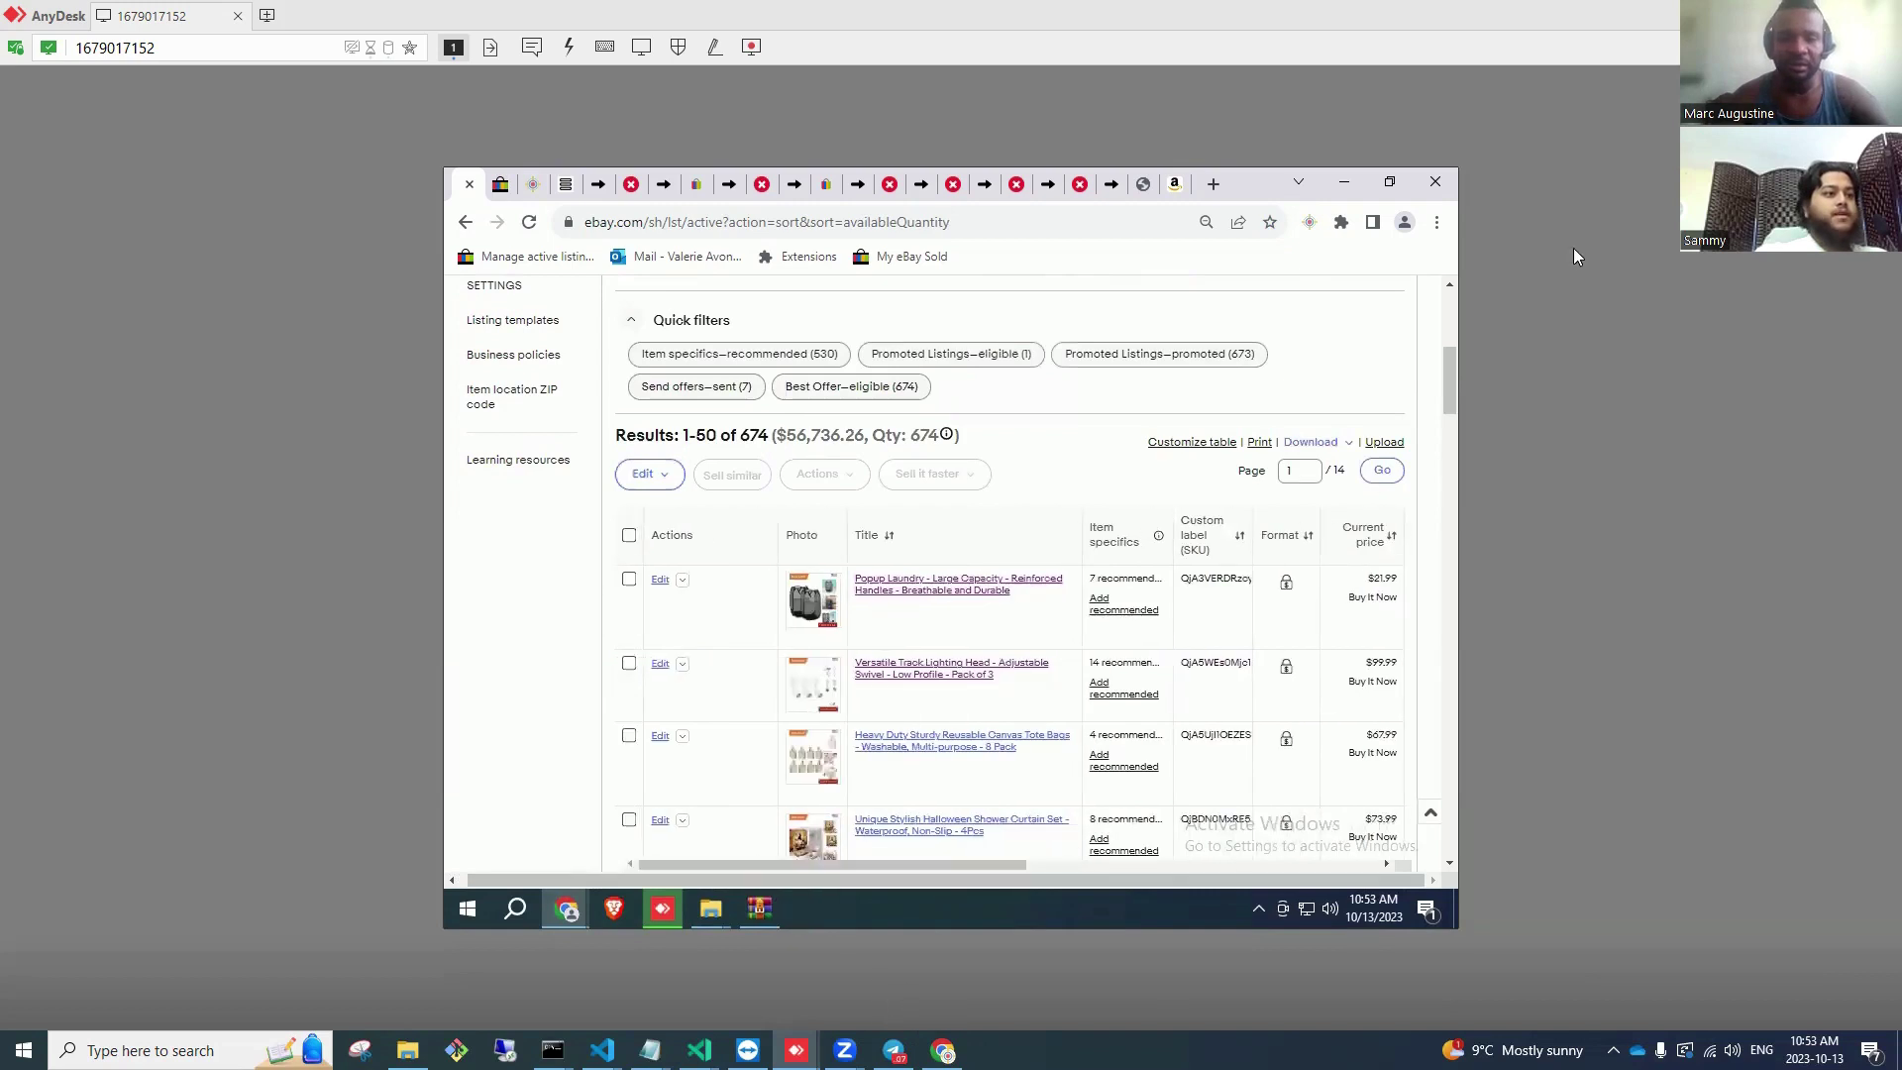
scroll(841, 369, "up", 5)
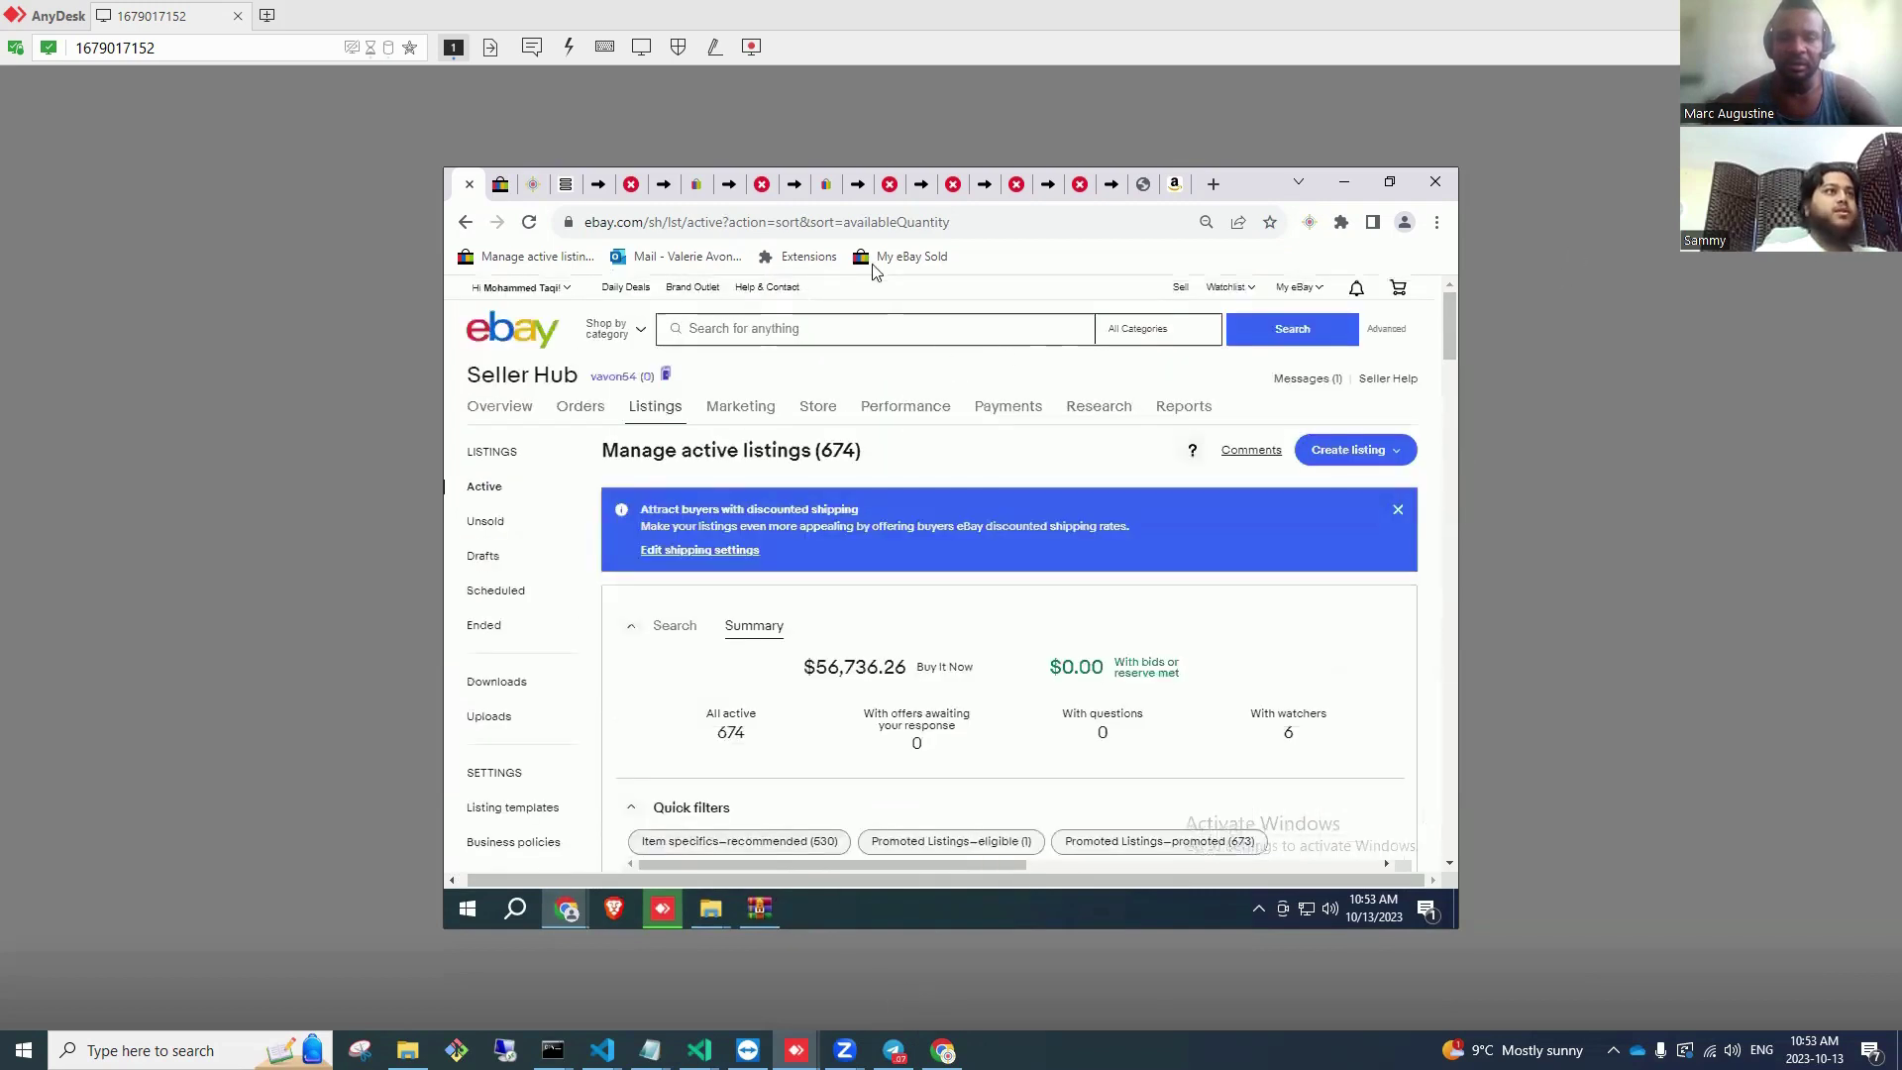
Step: On the second store, list the 2 offer-eligible listings and start sending offers on both
left_click(903, 256)
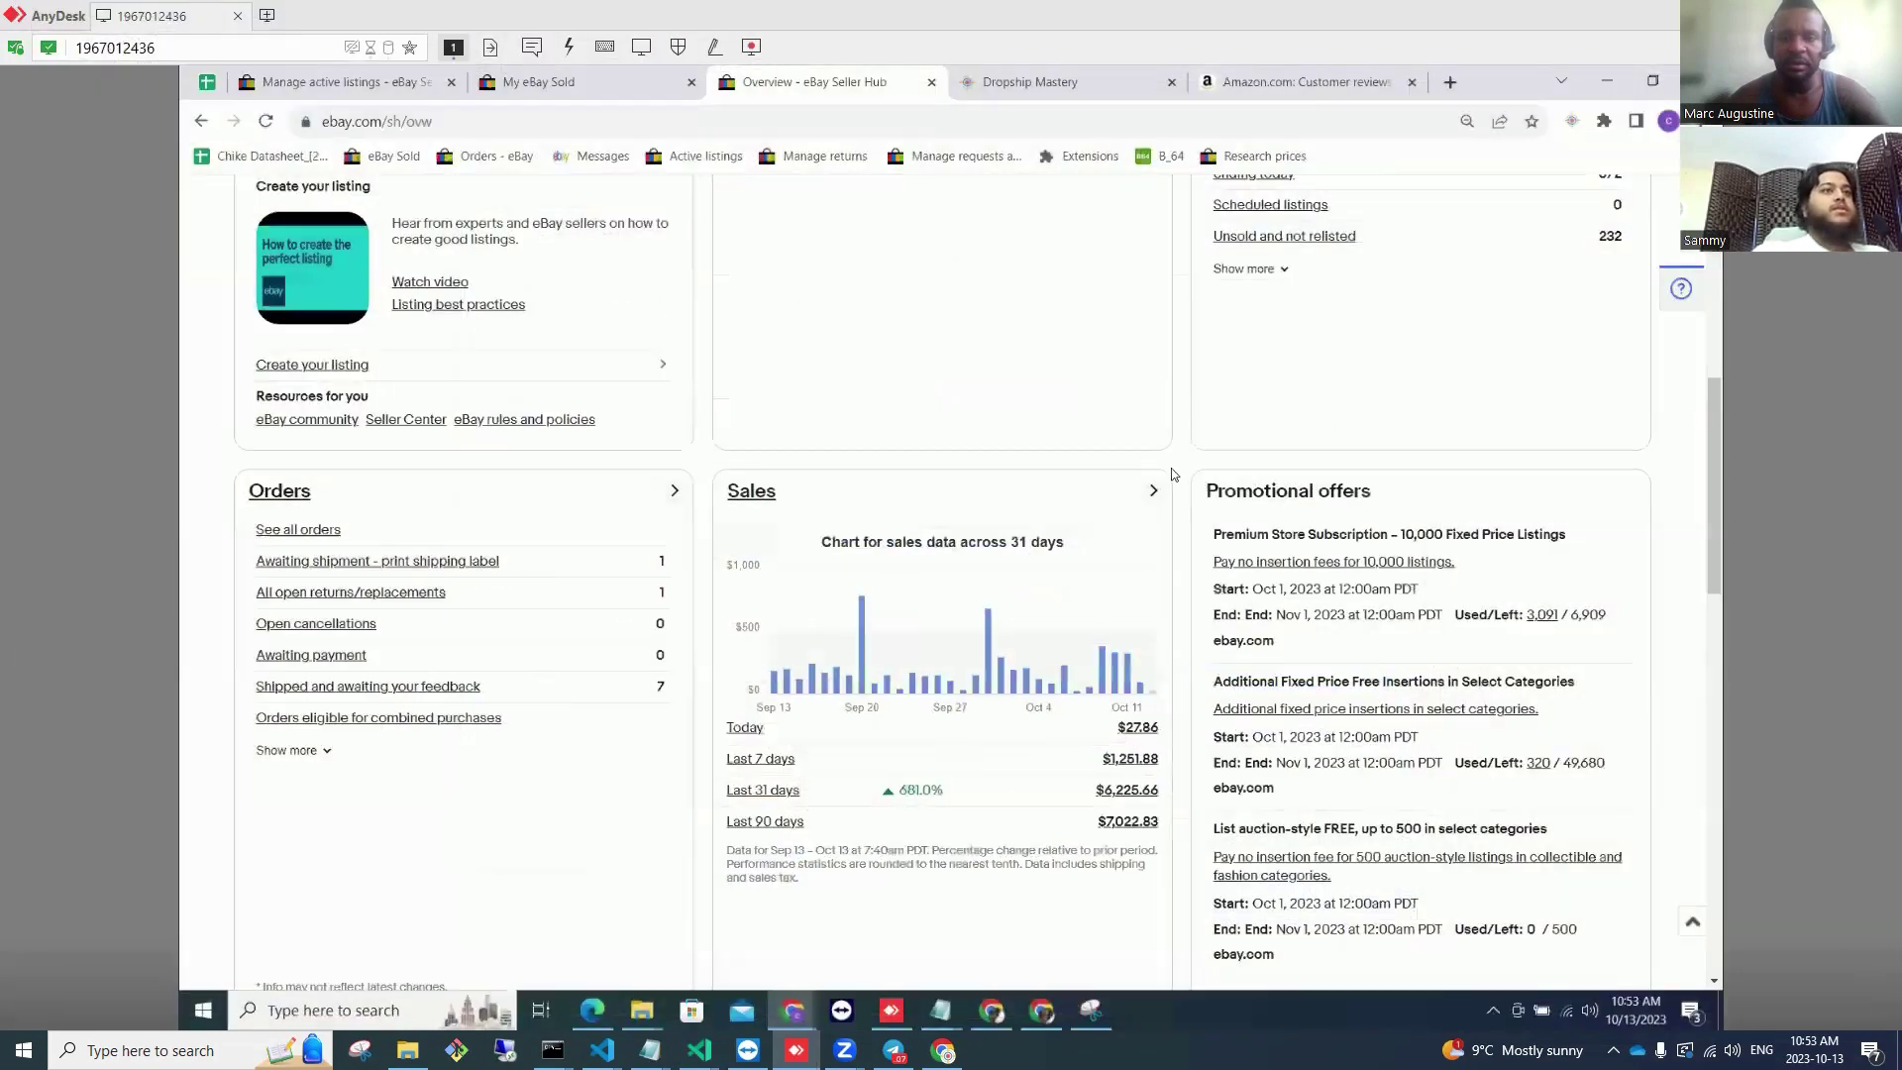
scroll(1167, 445, "up", 7)
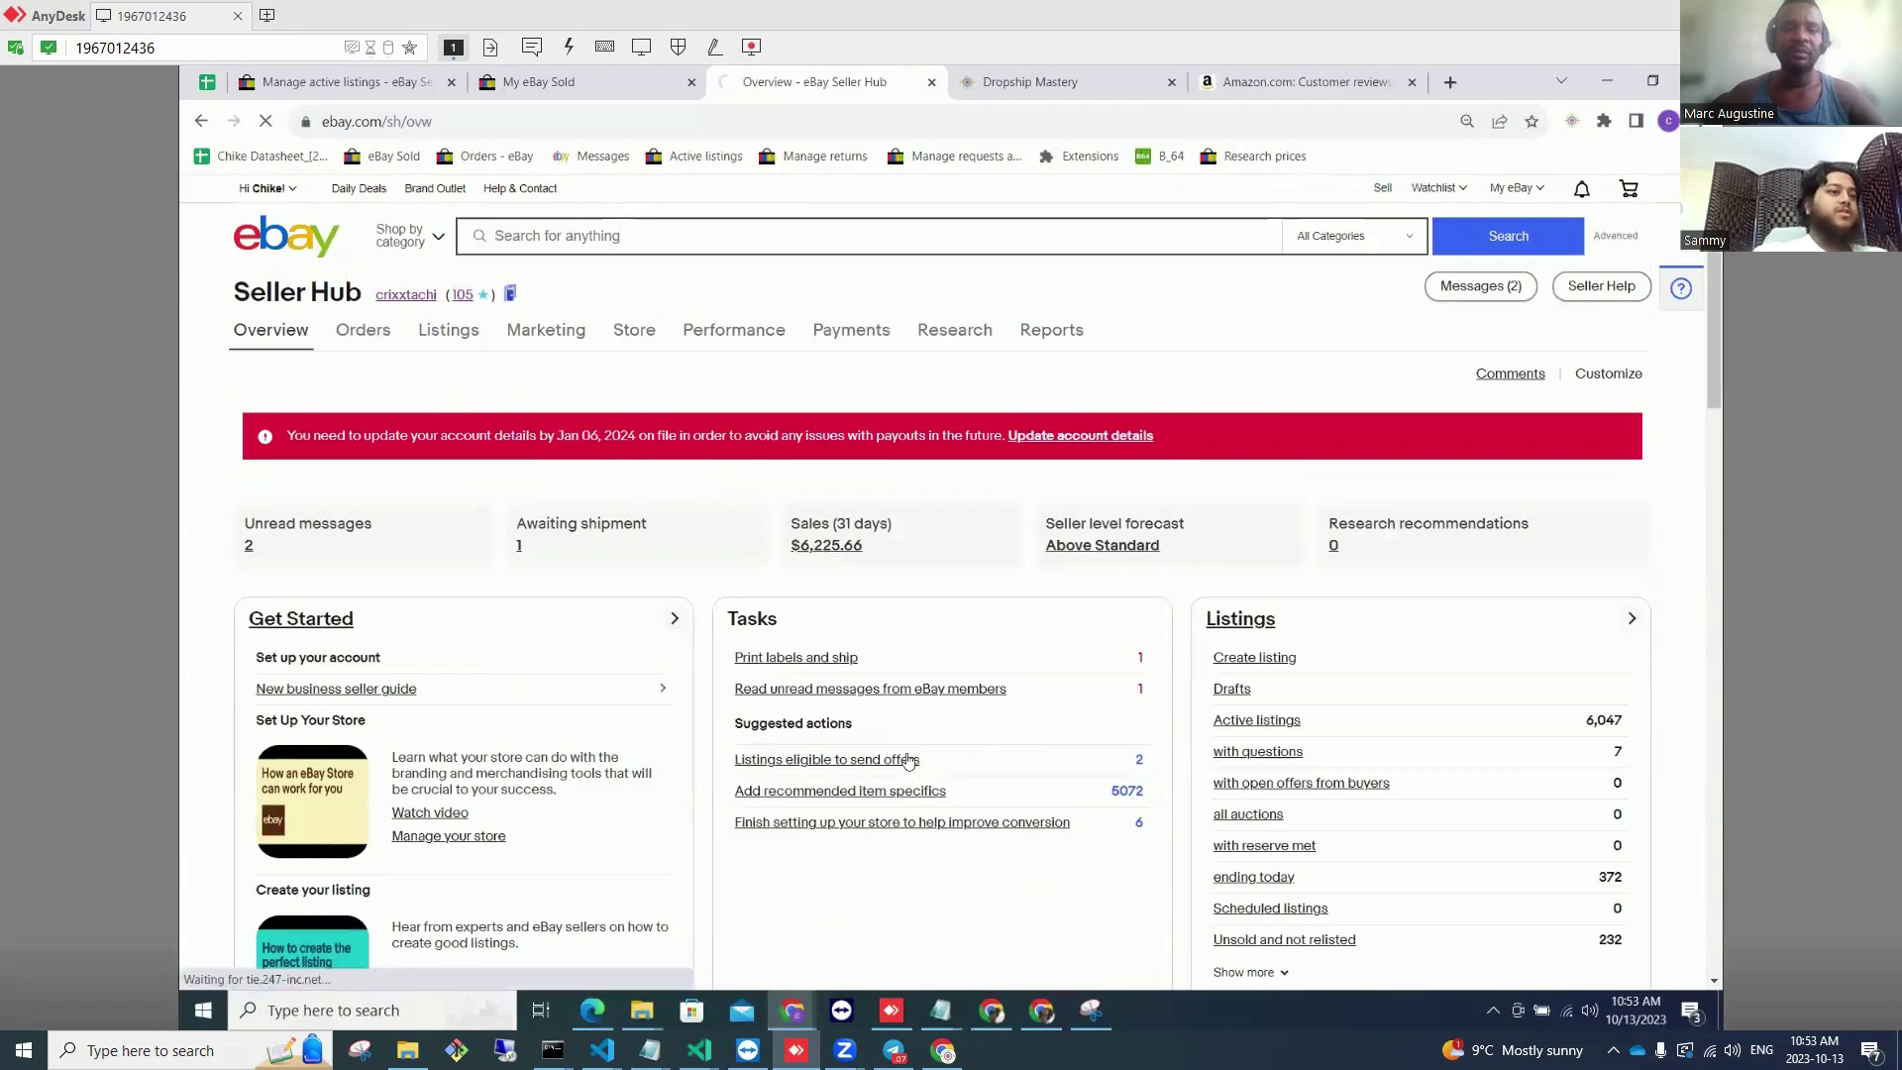
left_click(915, 761)
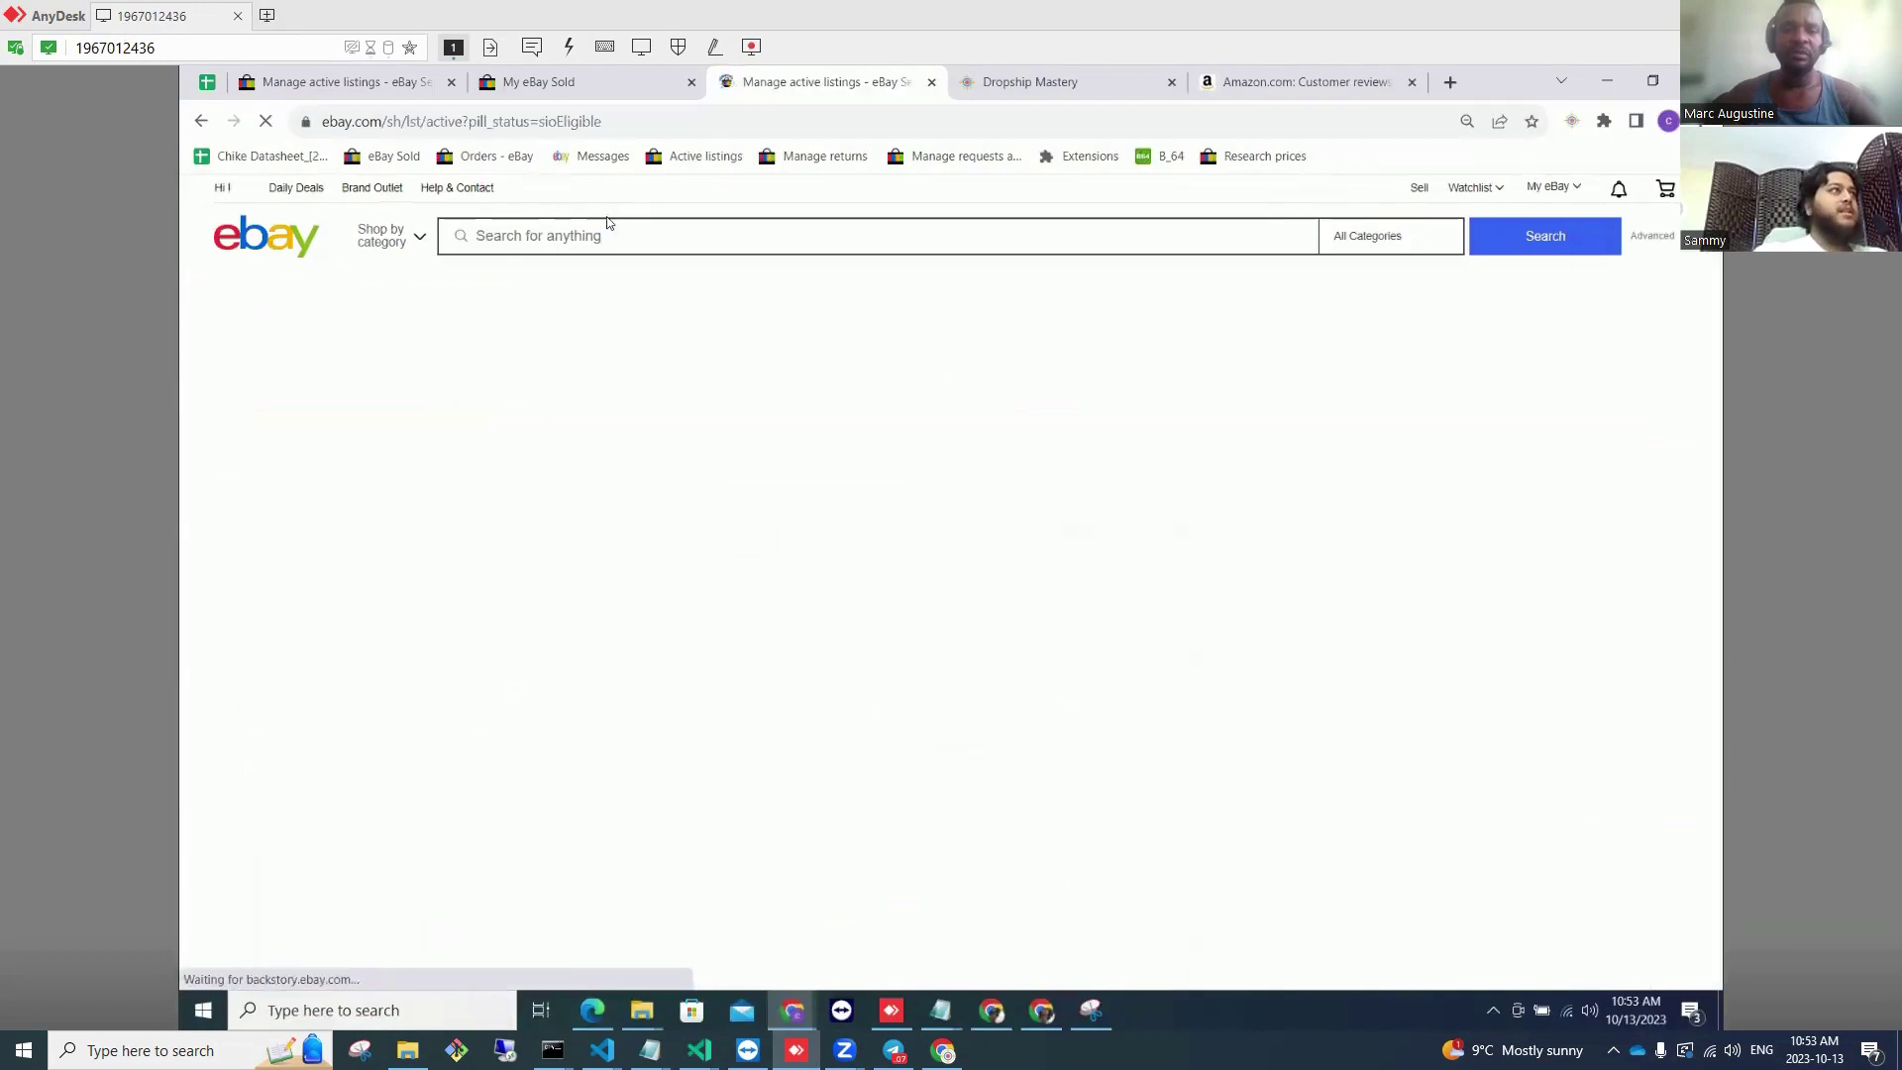
scroll(447, 680, "down", 3)
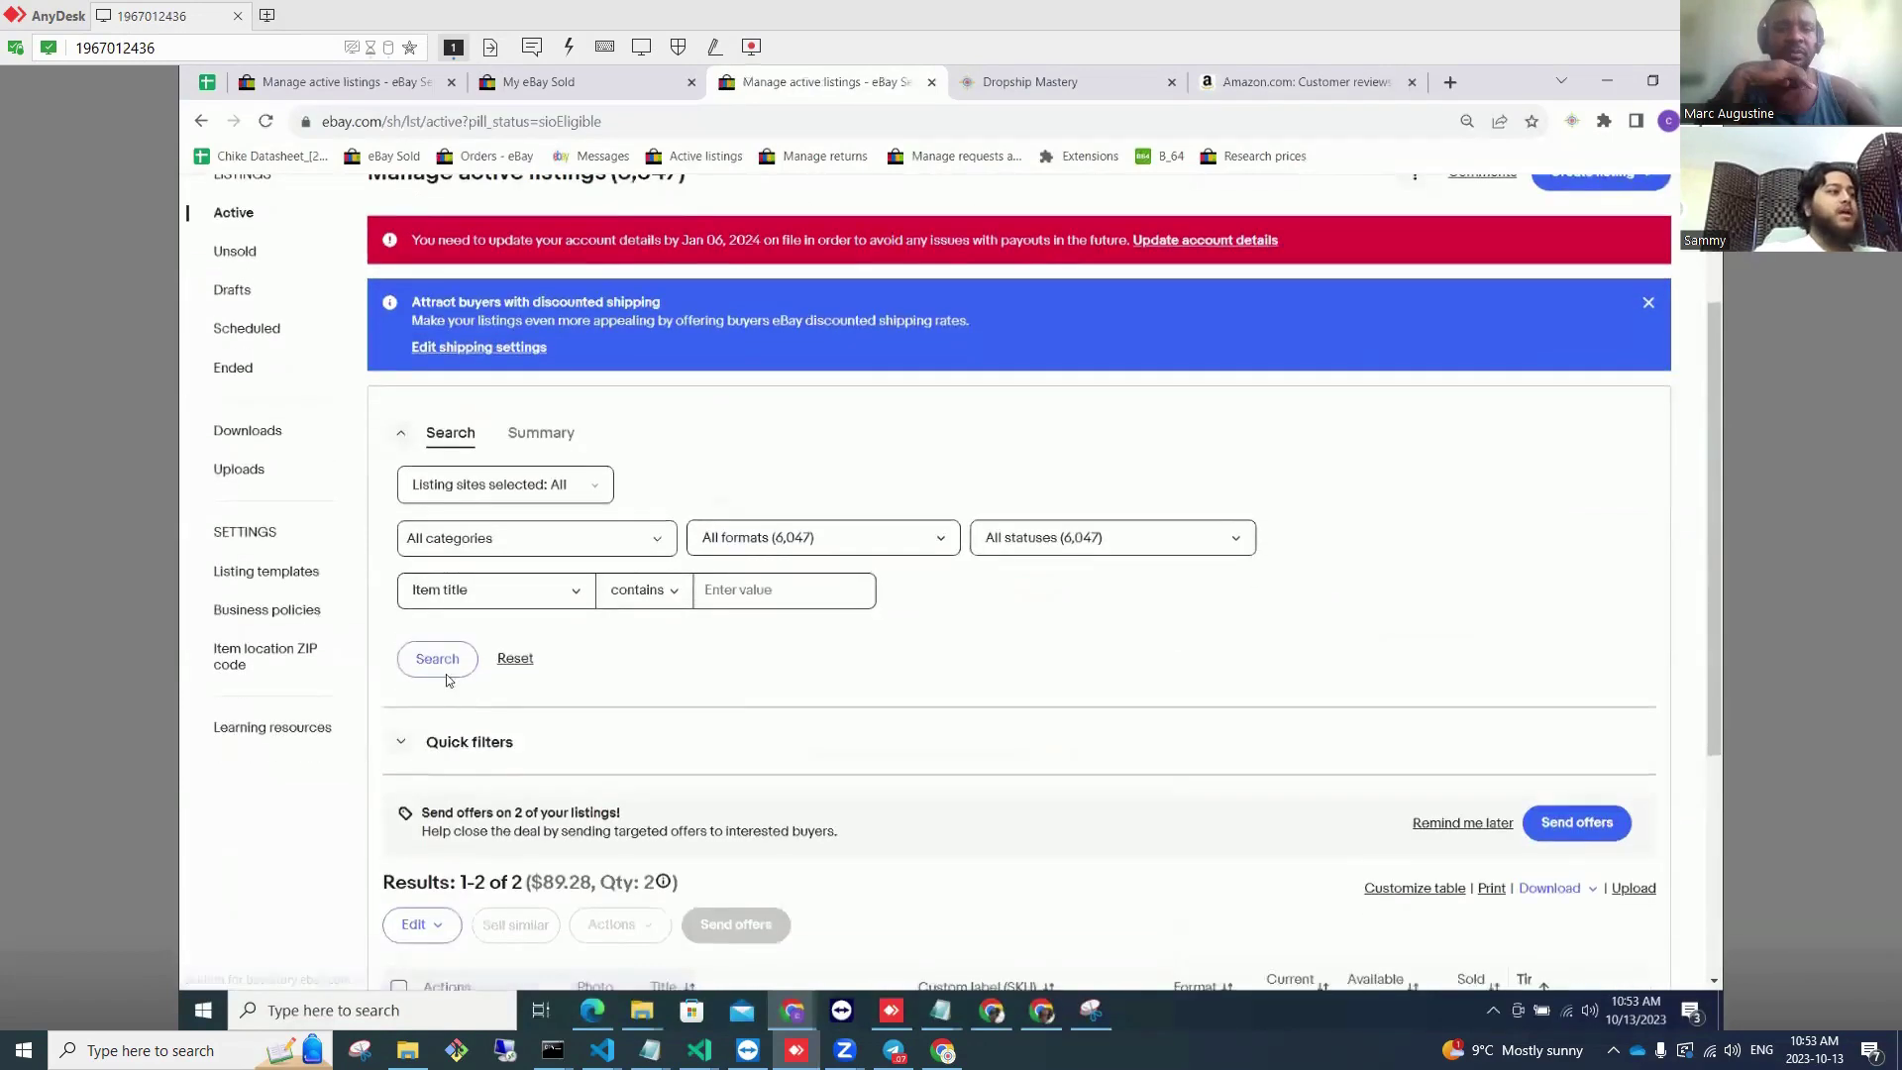
scroll(447, 681, "down", 4)
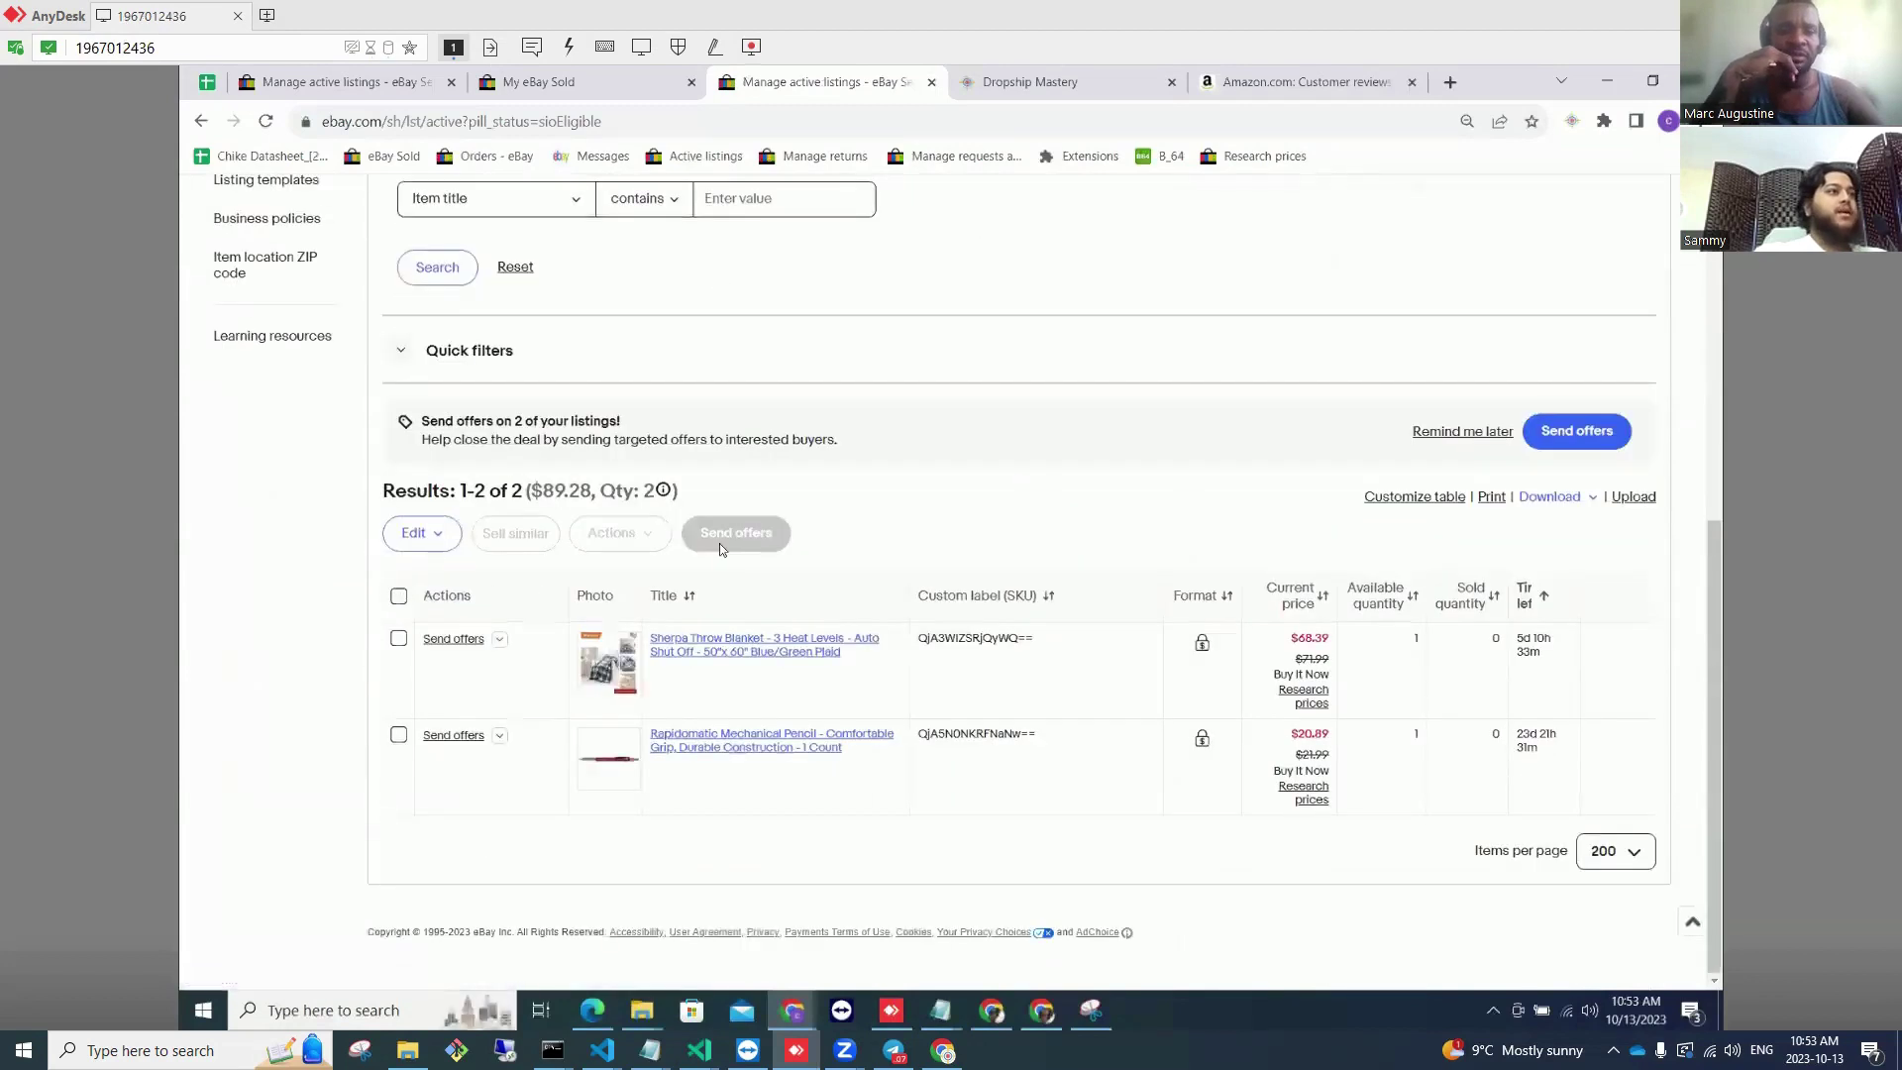
left_click(722, 540)
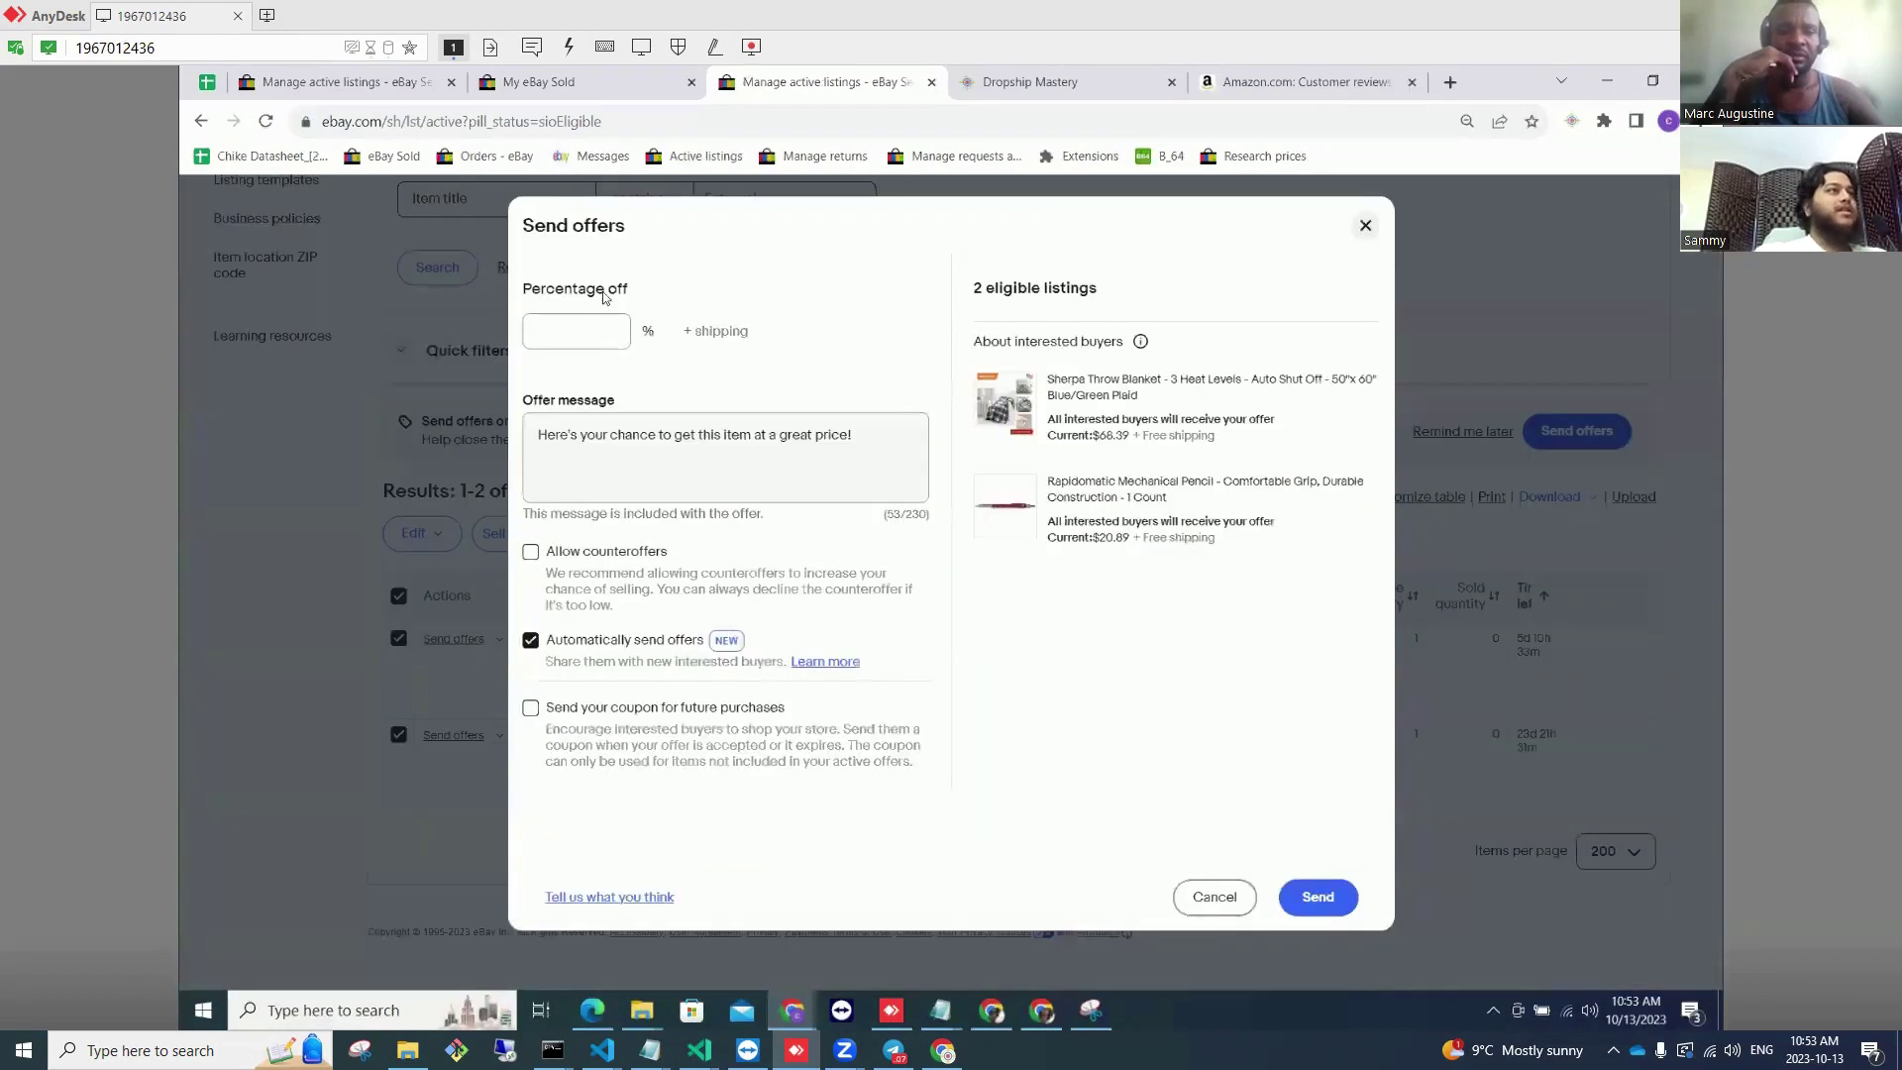
Step: Enter 5 in the Percentage off field for both offers
left_click(612, 331)
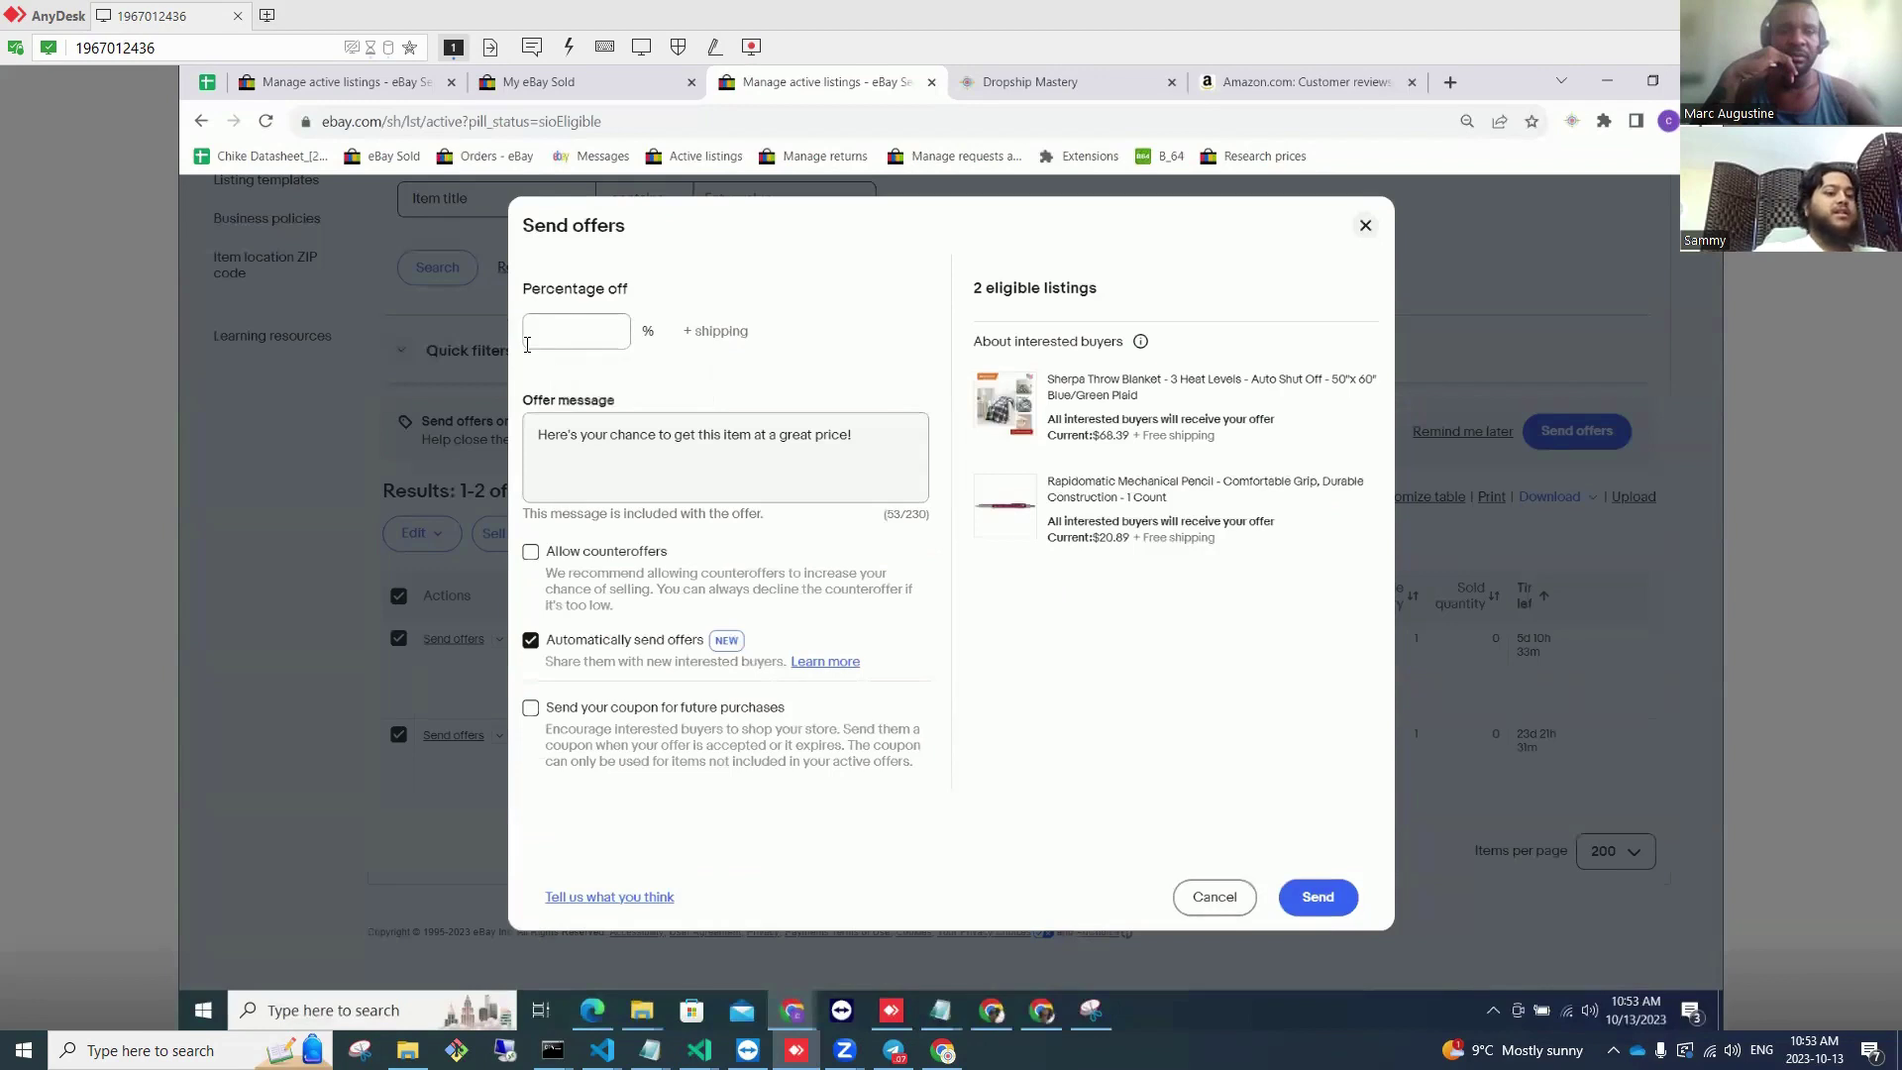
left_click(527, 343)
type("5")
left_click_drag(657, 302, 663, 328)
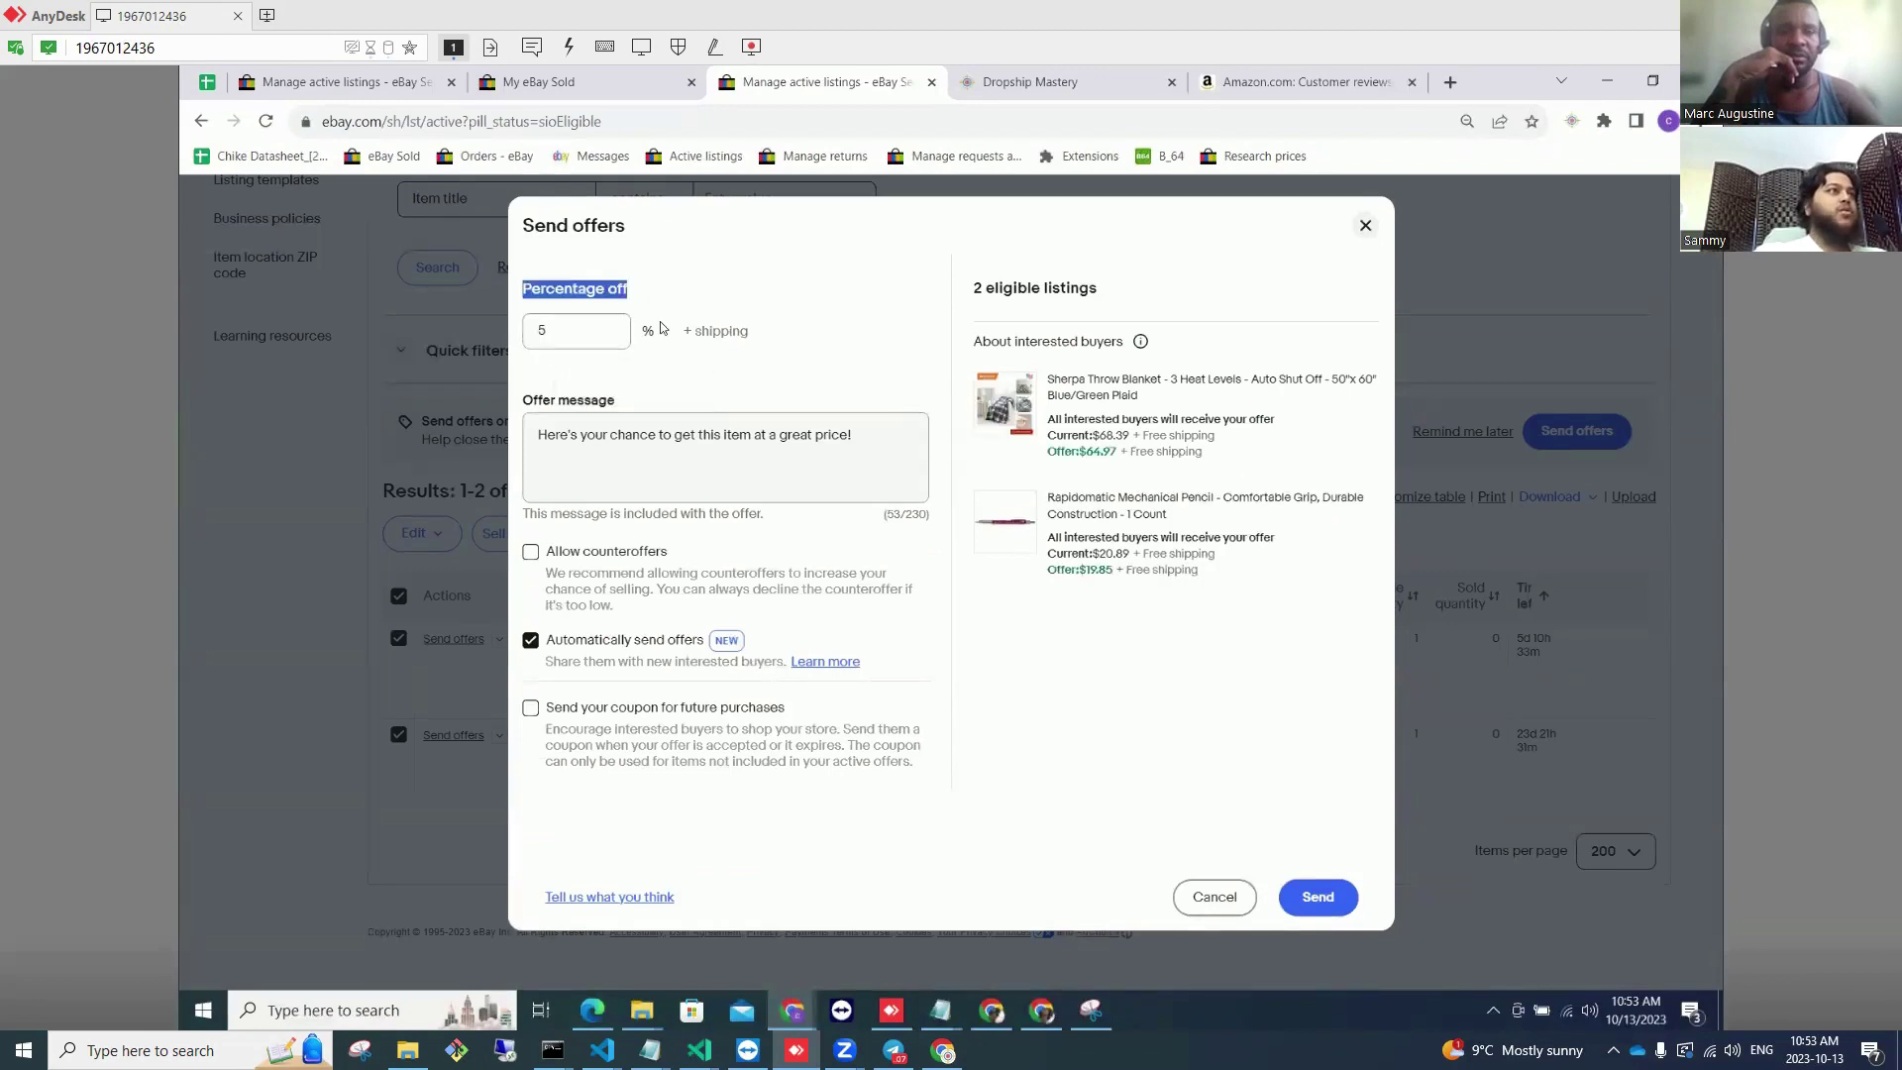
triple_click(742, 335)
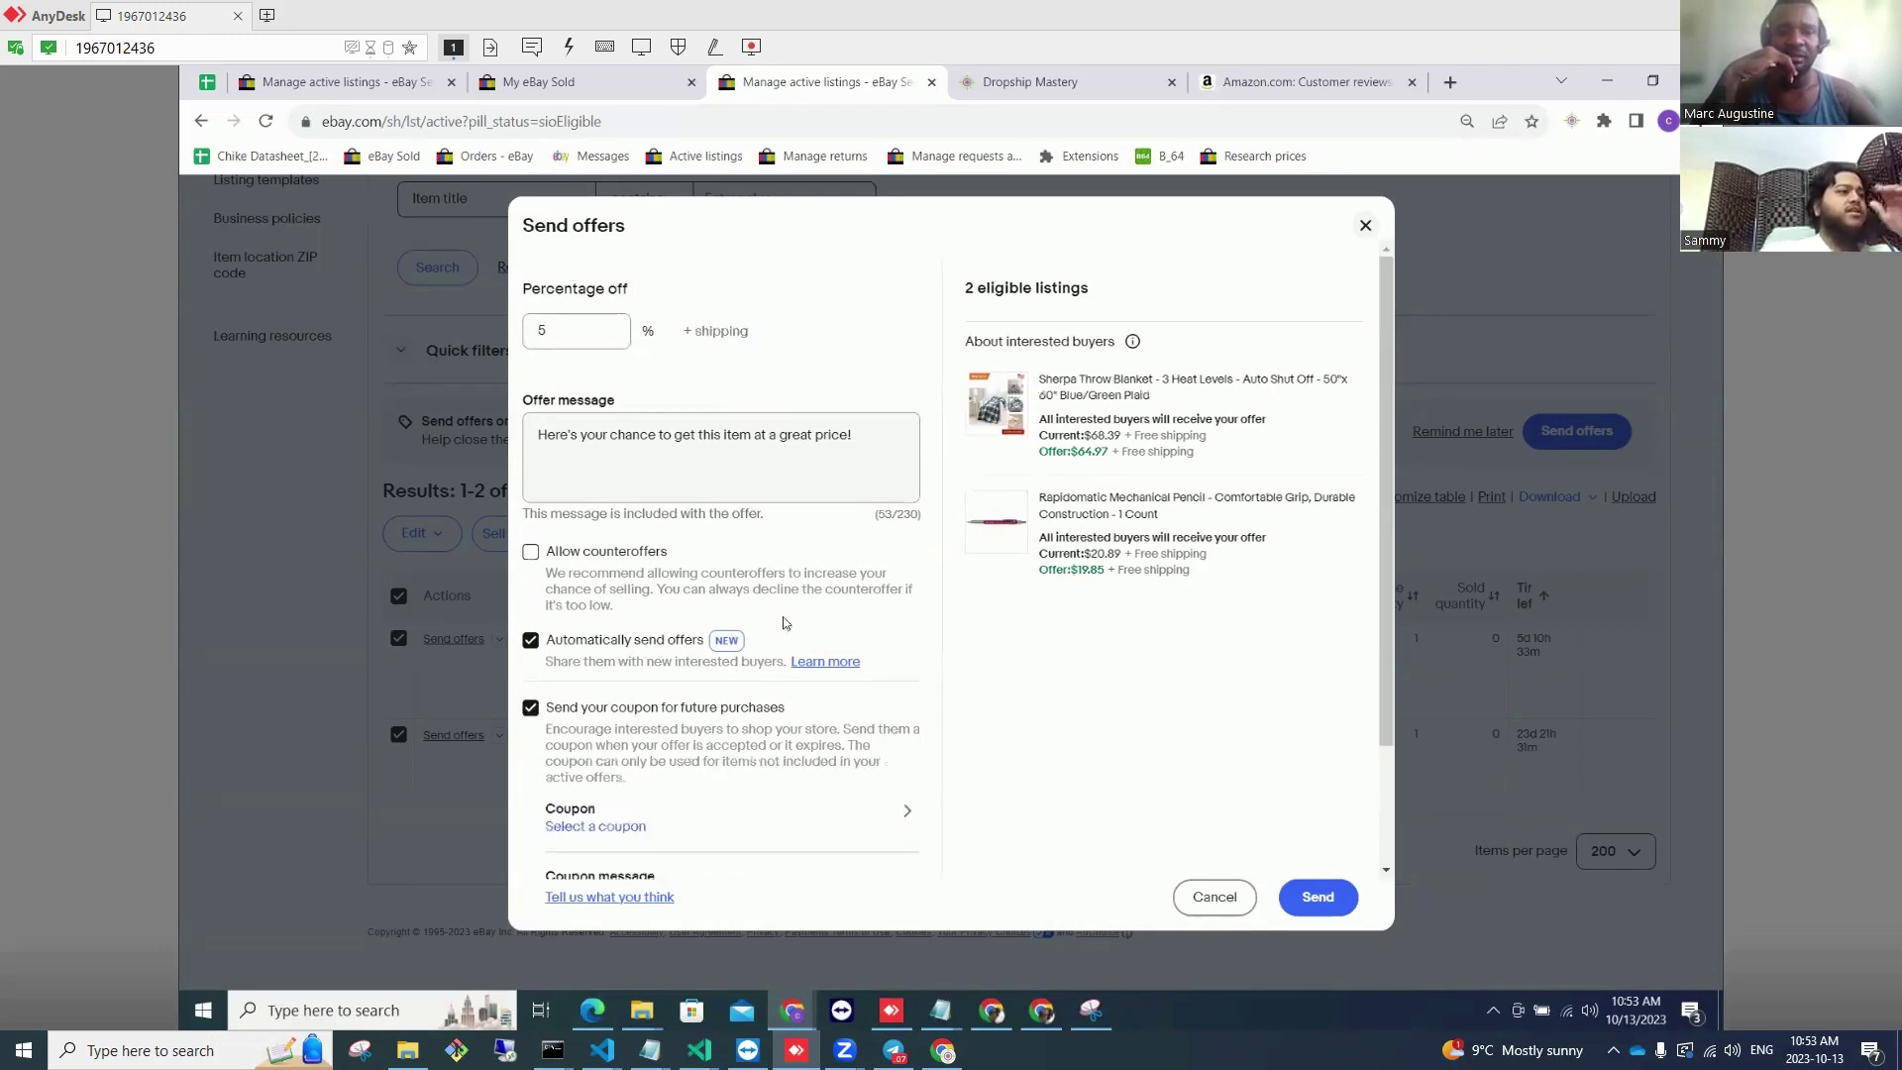
Step: Include a store coupon and show the coupon choices, NOWSAVESWITHUS and SAVINGS5OFF
scroll(736, 705, "down", 1)
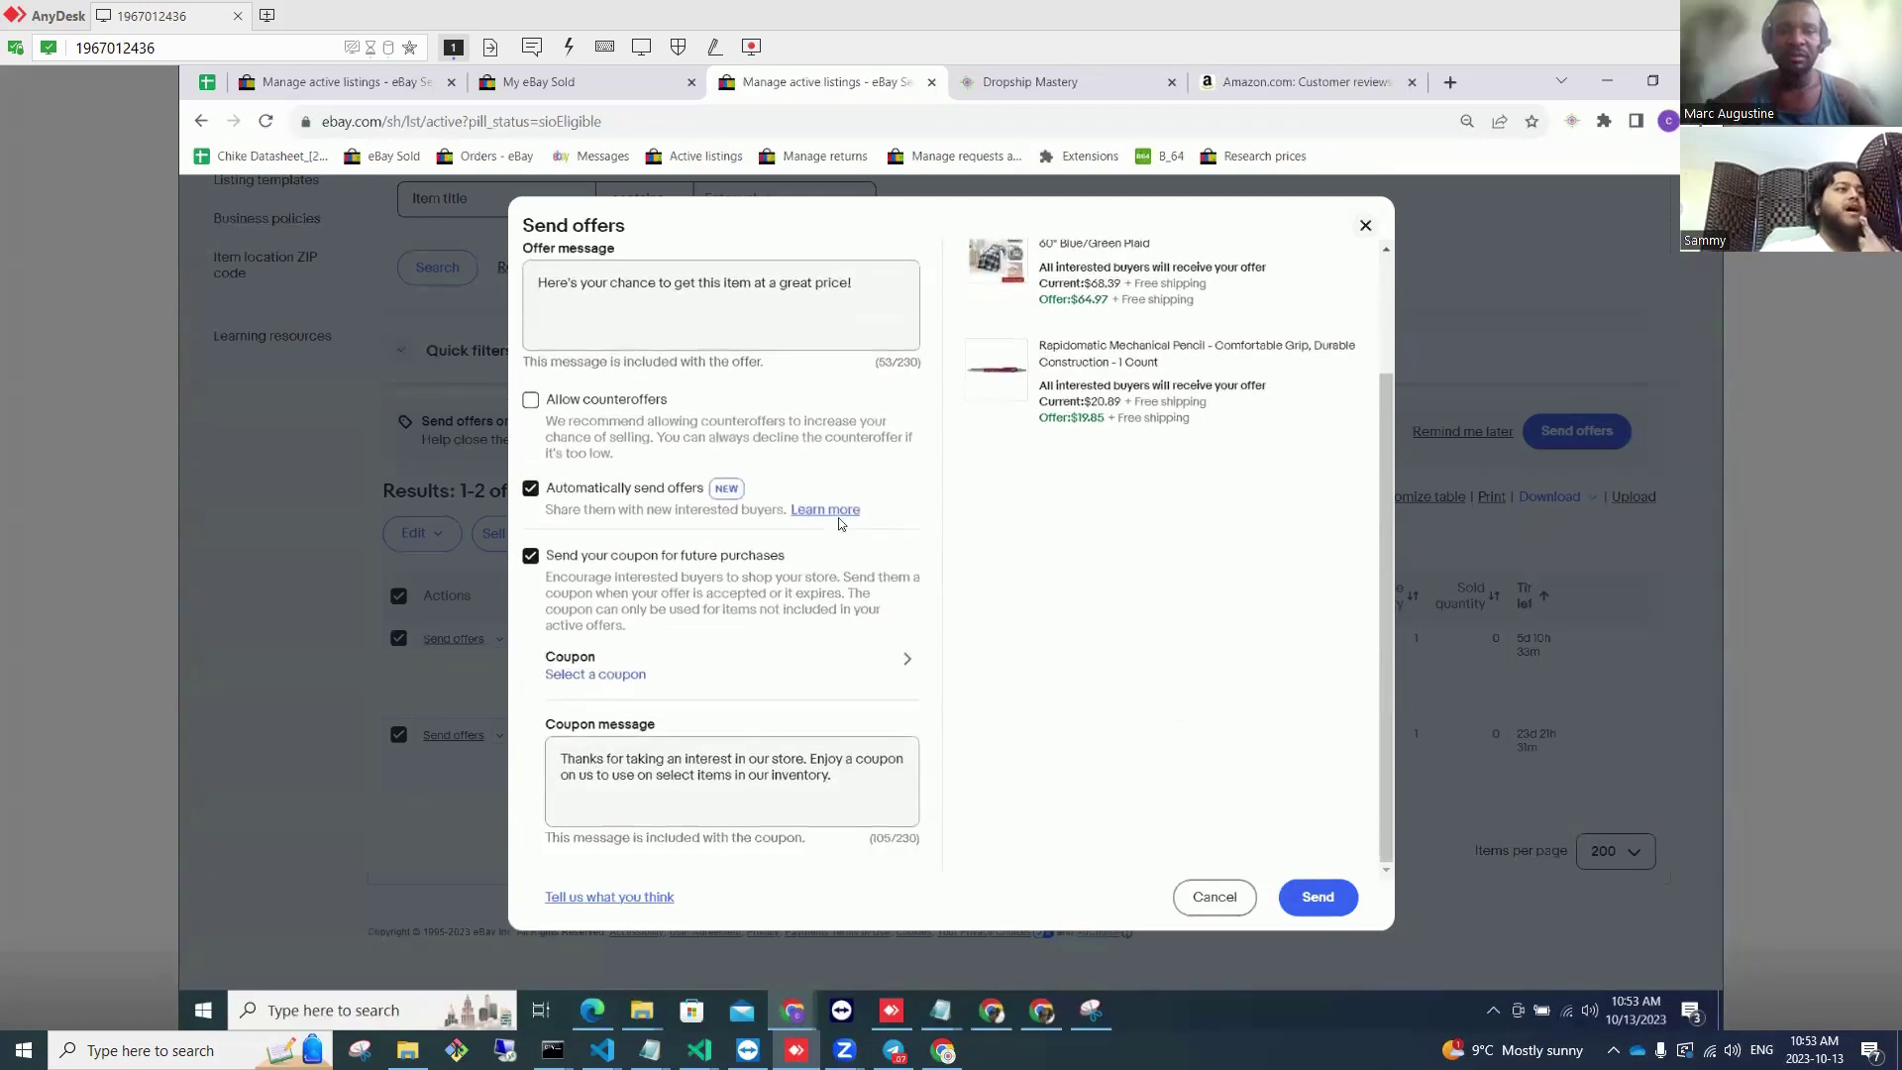
scroll(860, 430, "up", 1)
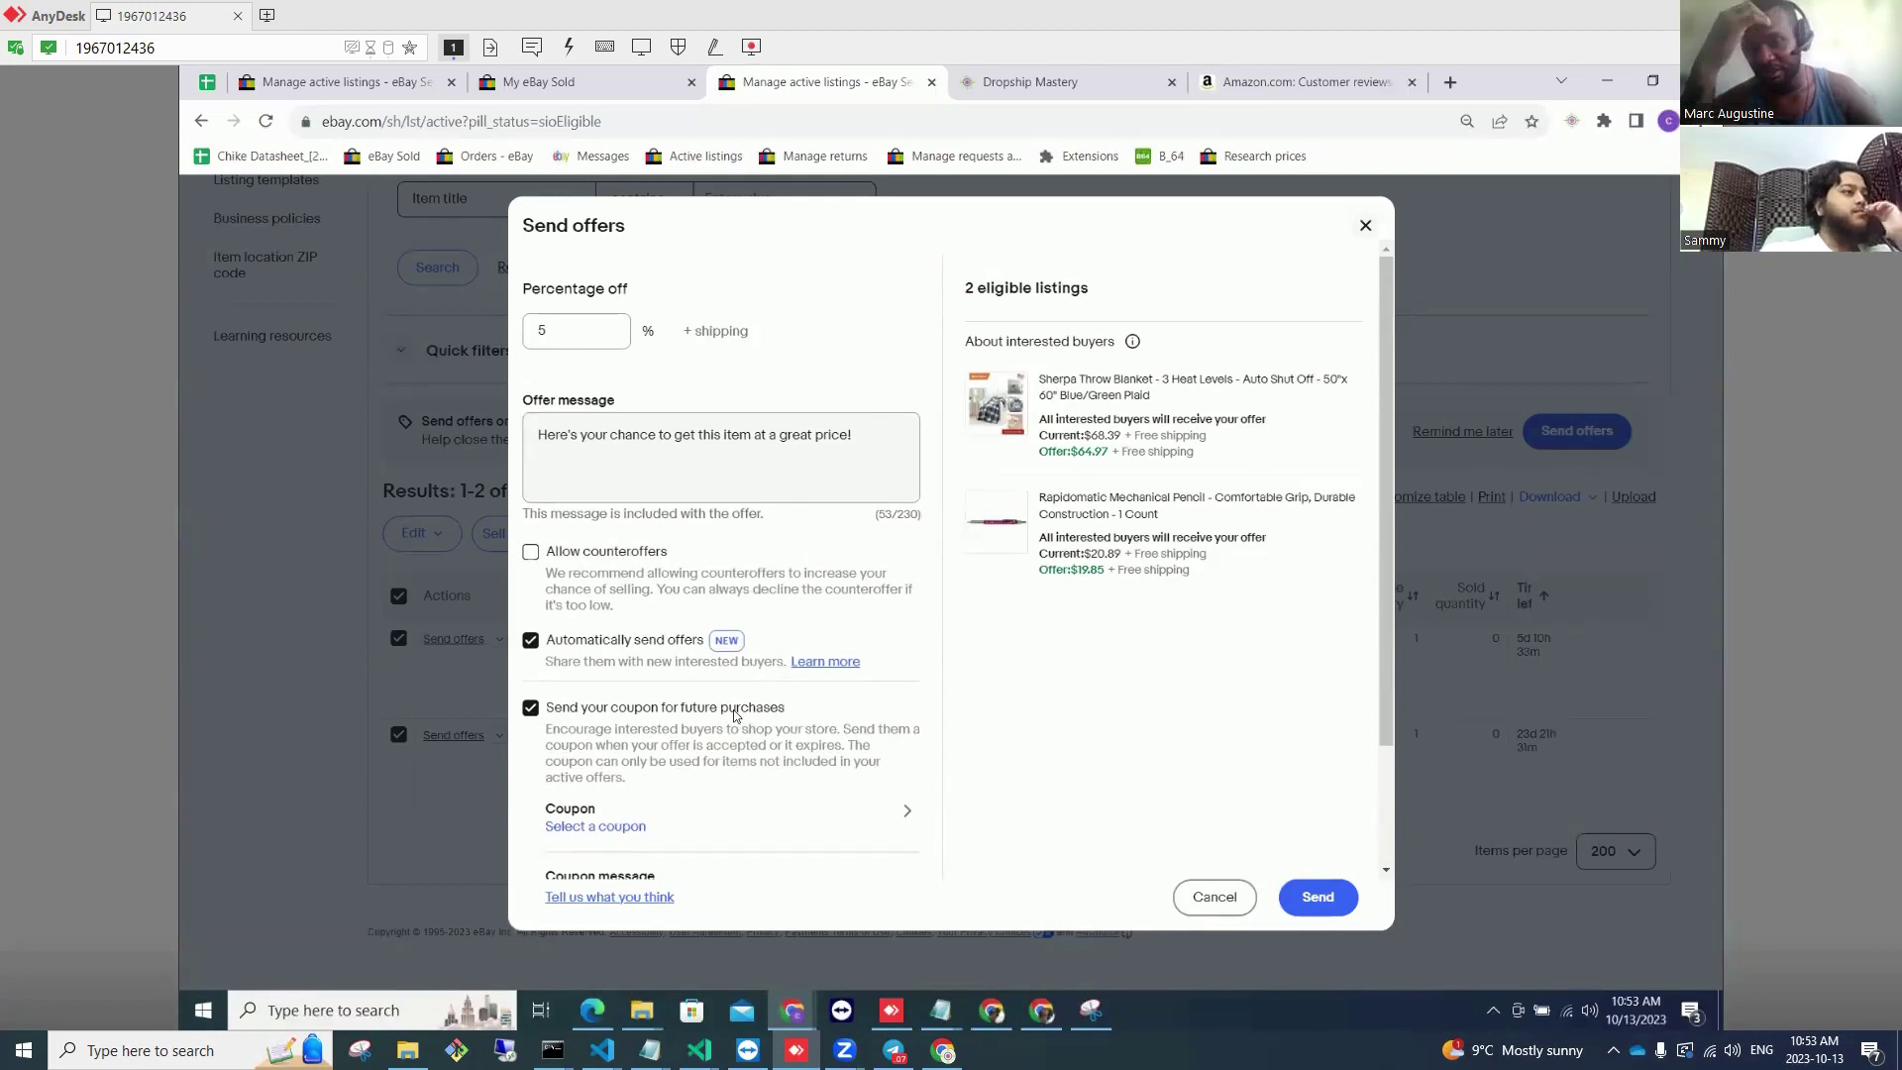
scroll(691, 586, "down", 1)
scroll(691, 587, "down", 1)
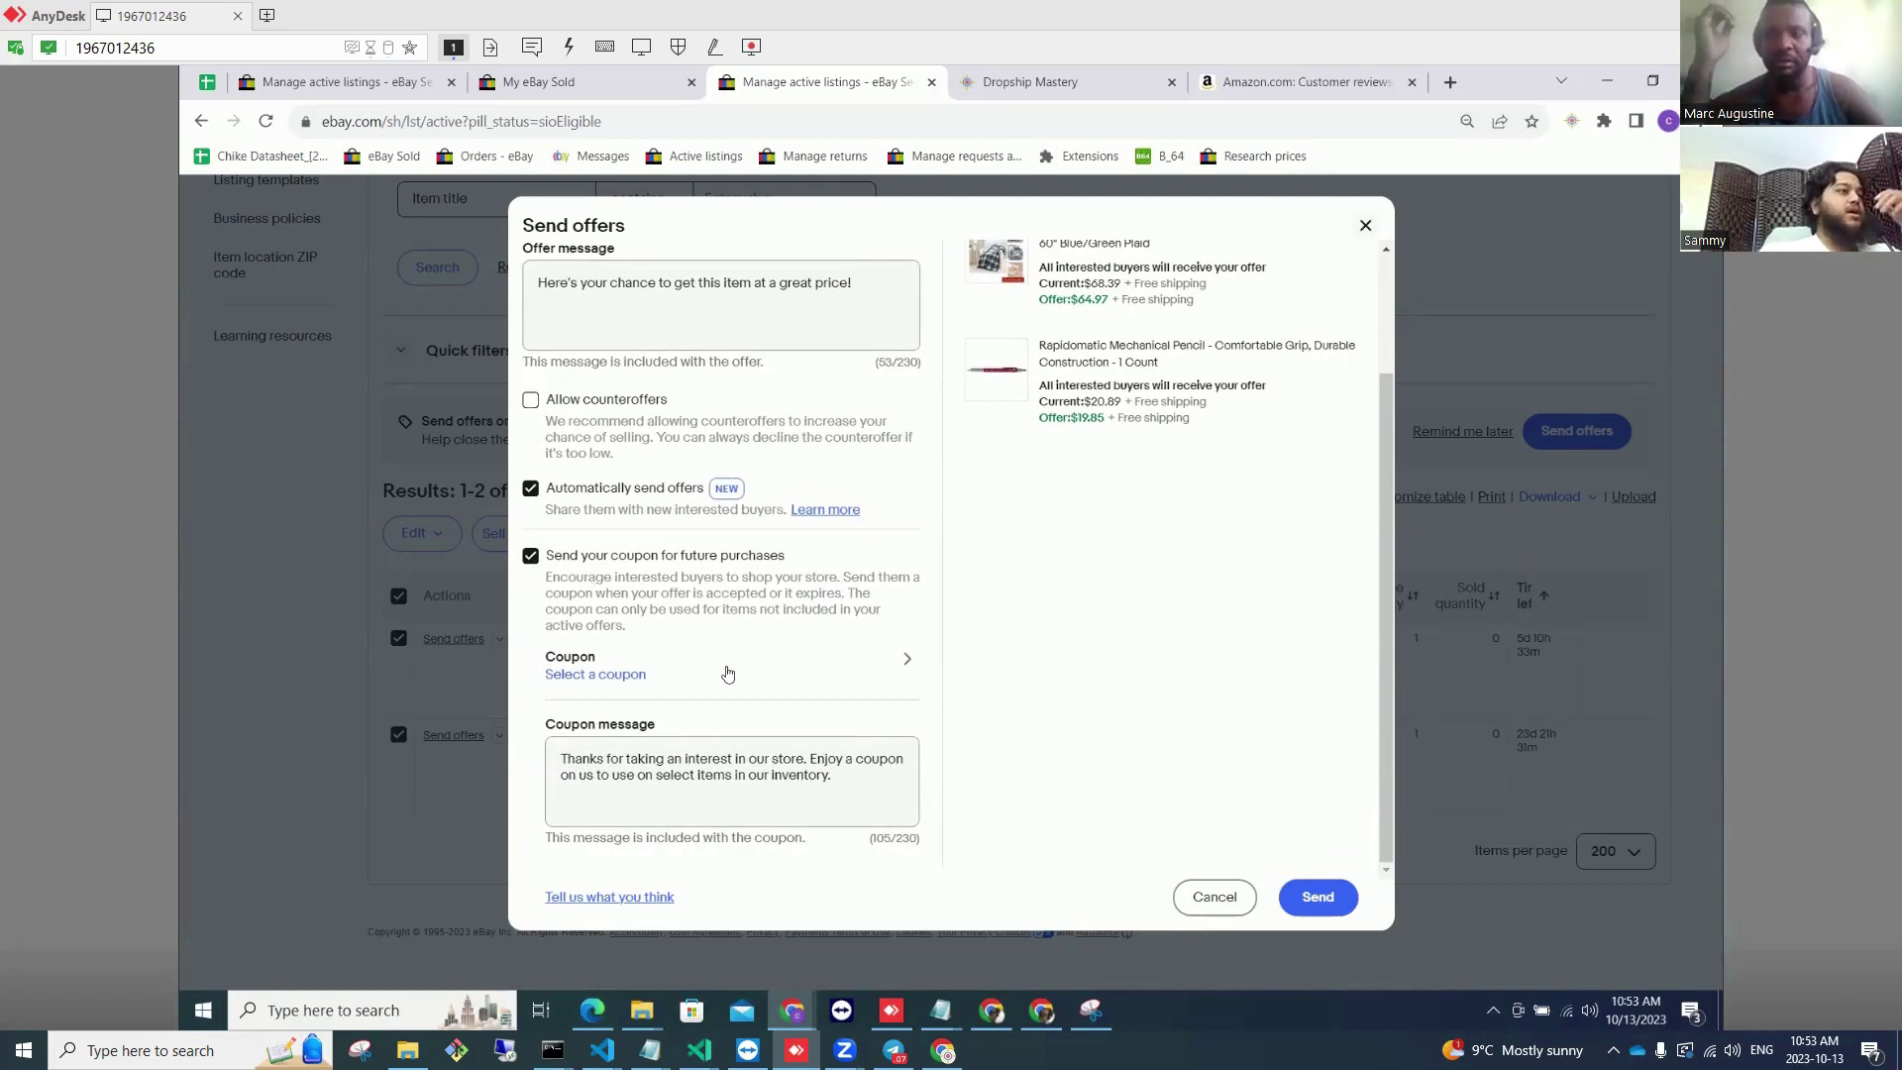
left_click_drag(637, 632, 563, 561)
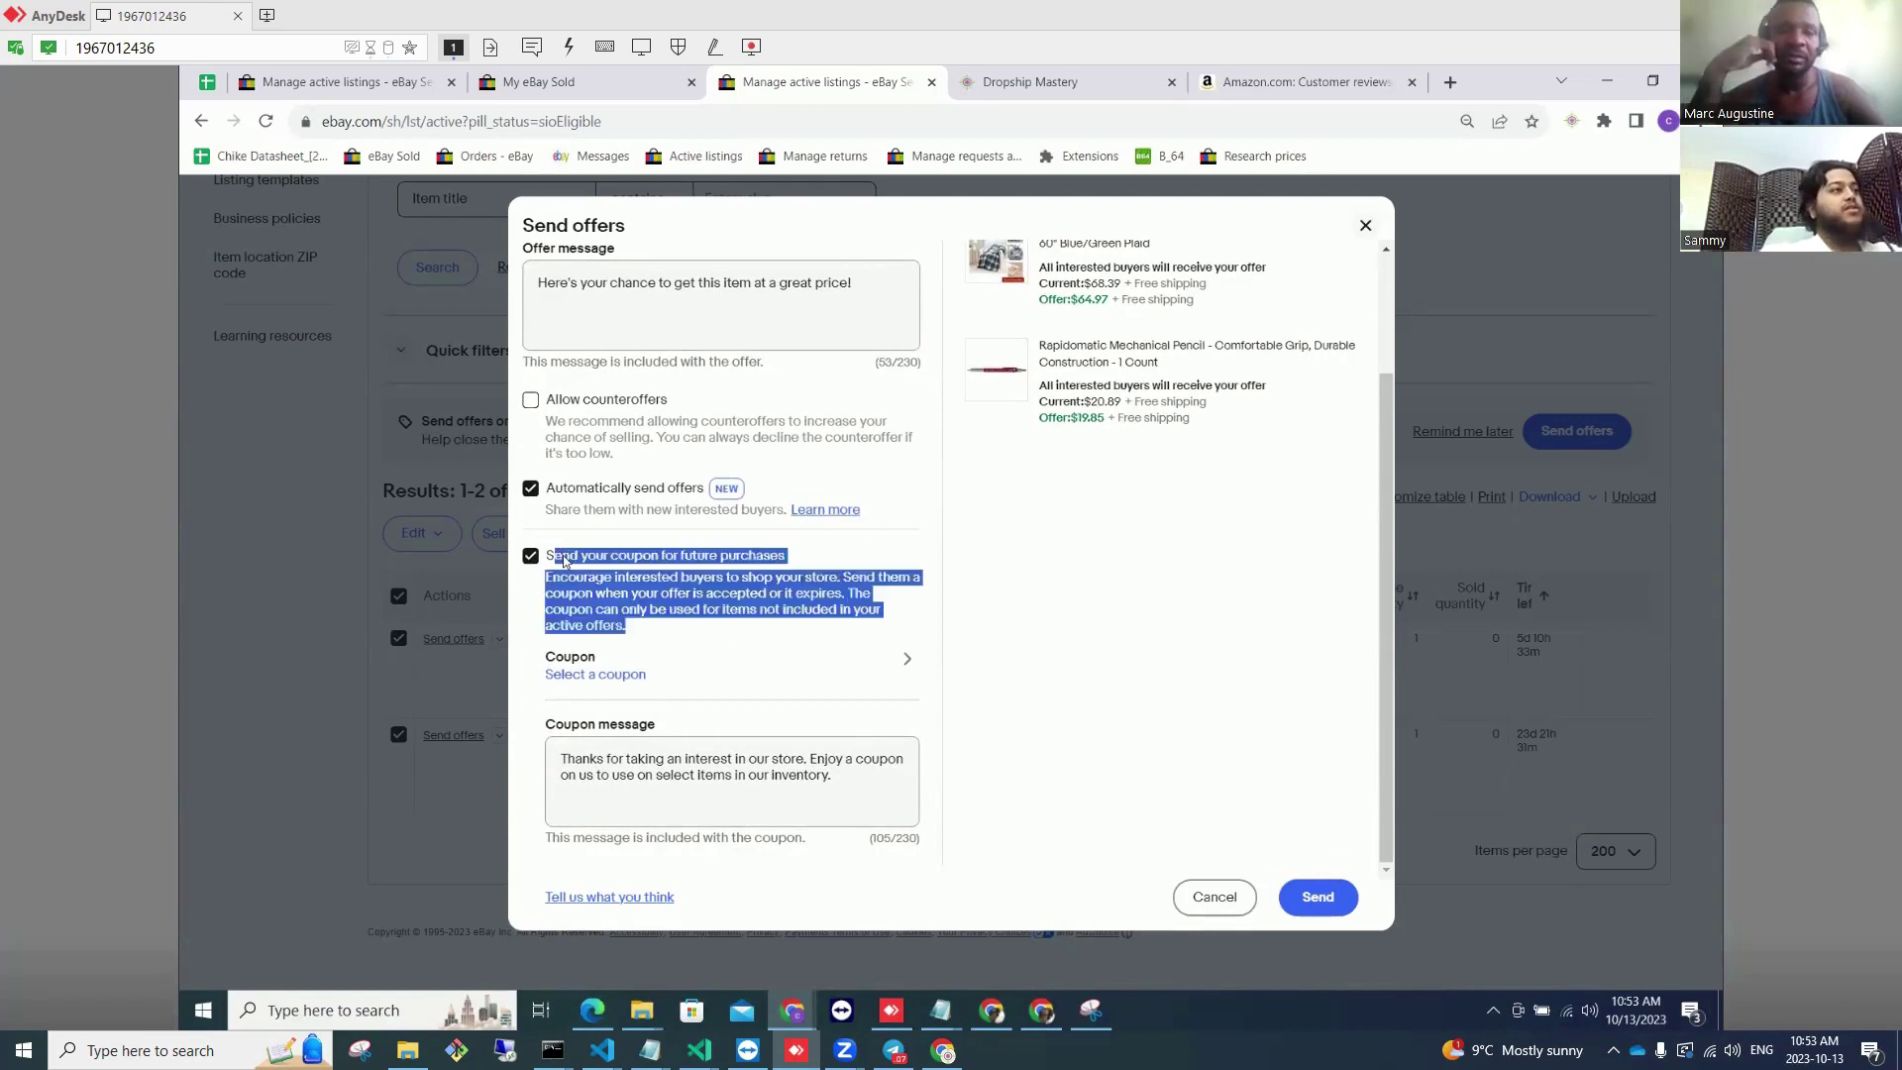
left_click(679, 659)
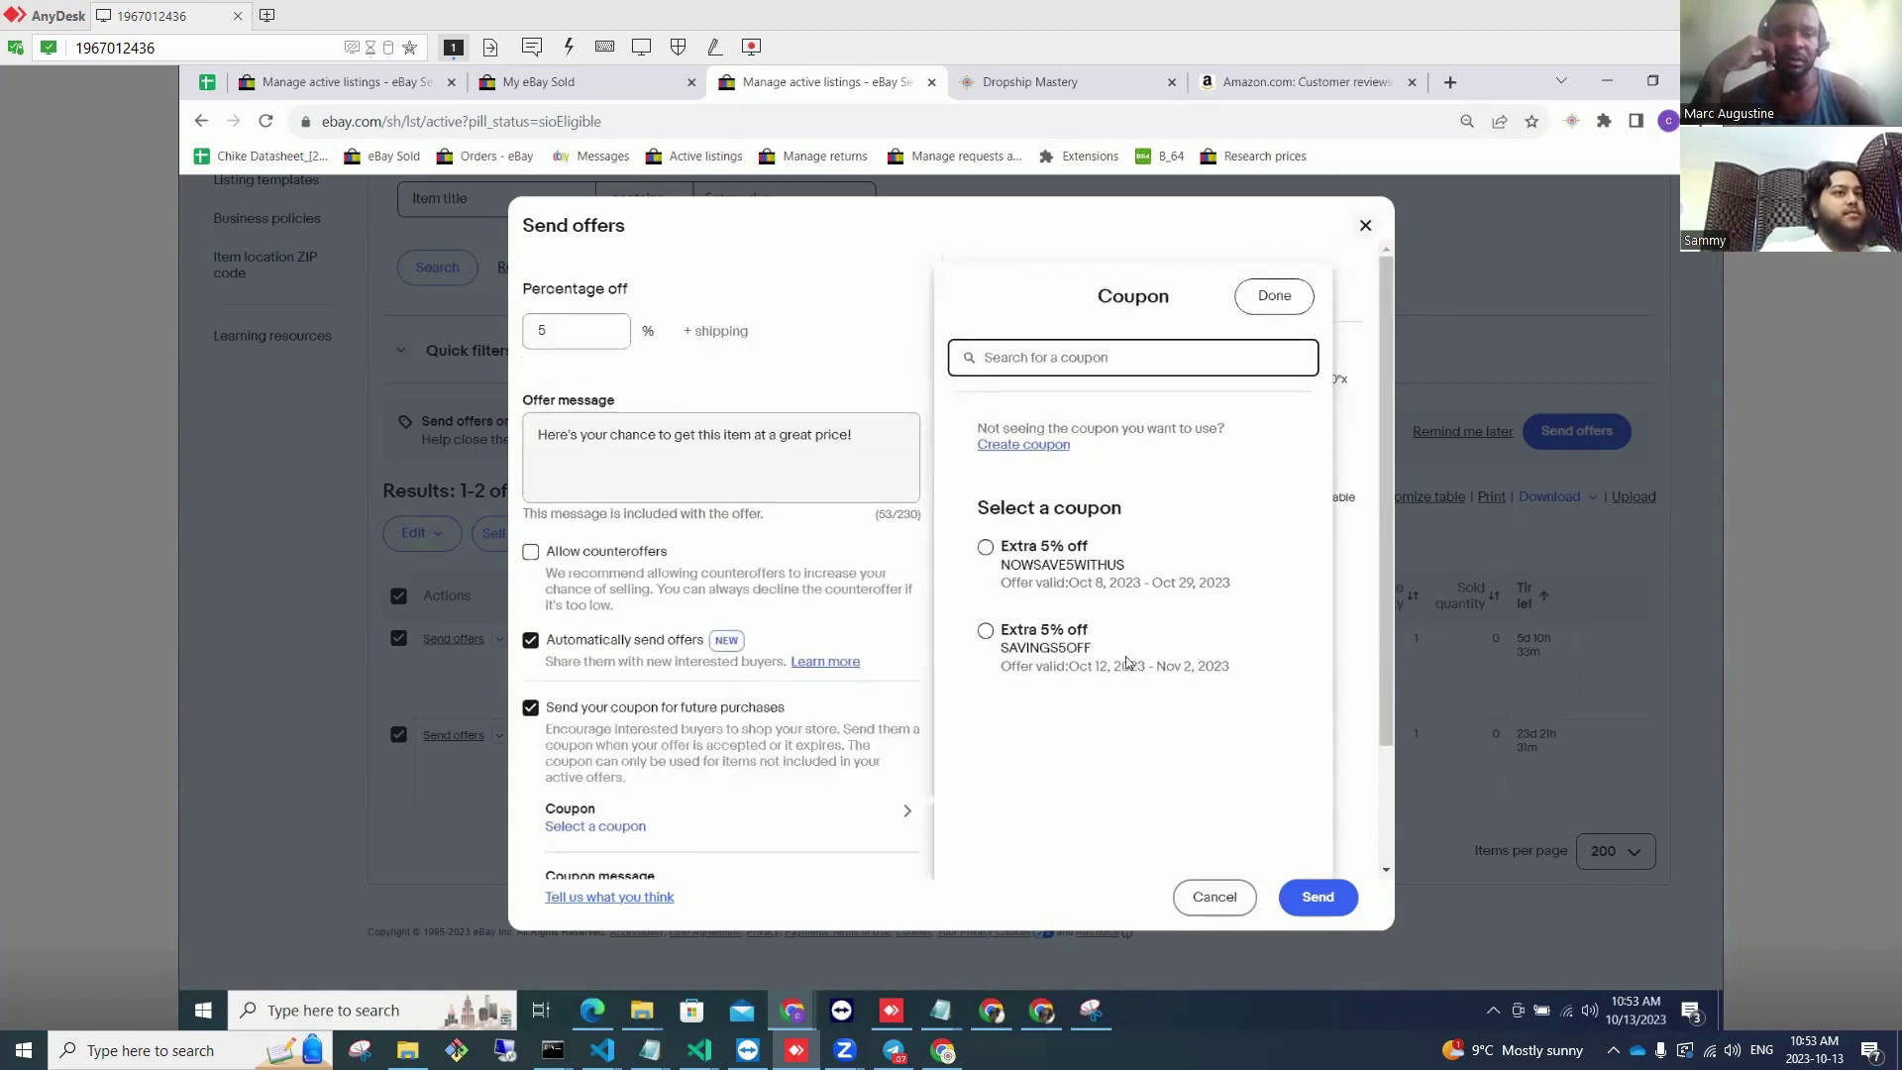
Step: Attach the Extra 5% off coupon and send the 5%-off offers on both listings
left_click(1069, 562)
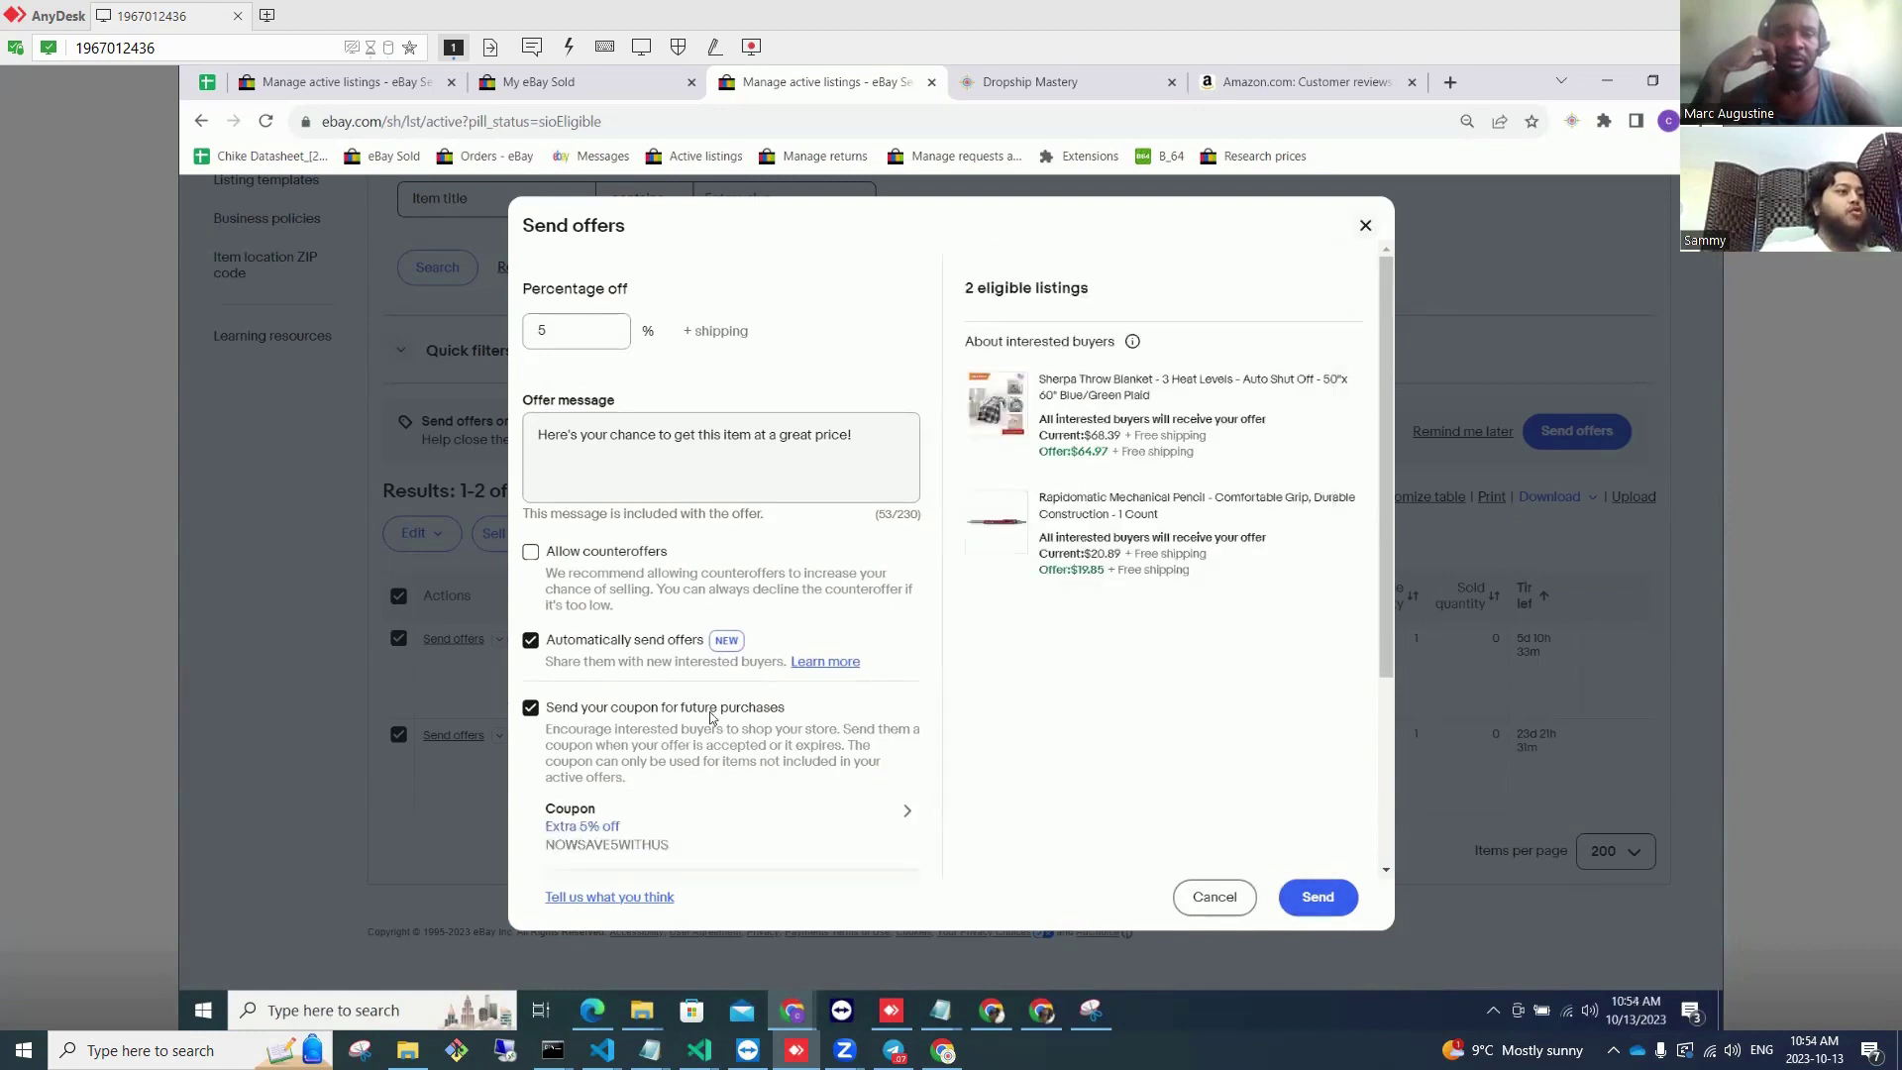
left_click_drag(711, 716, 569, 707)
scroll(768, 693, "down", 1)
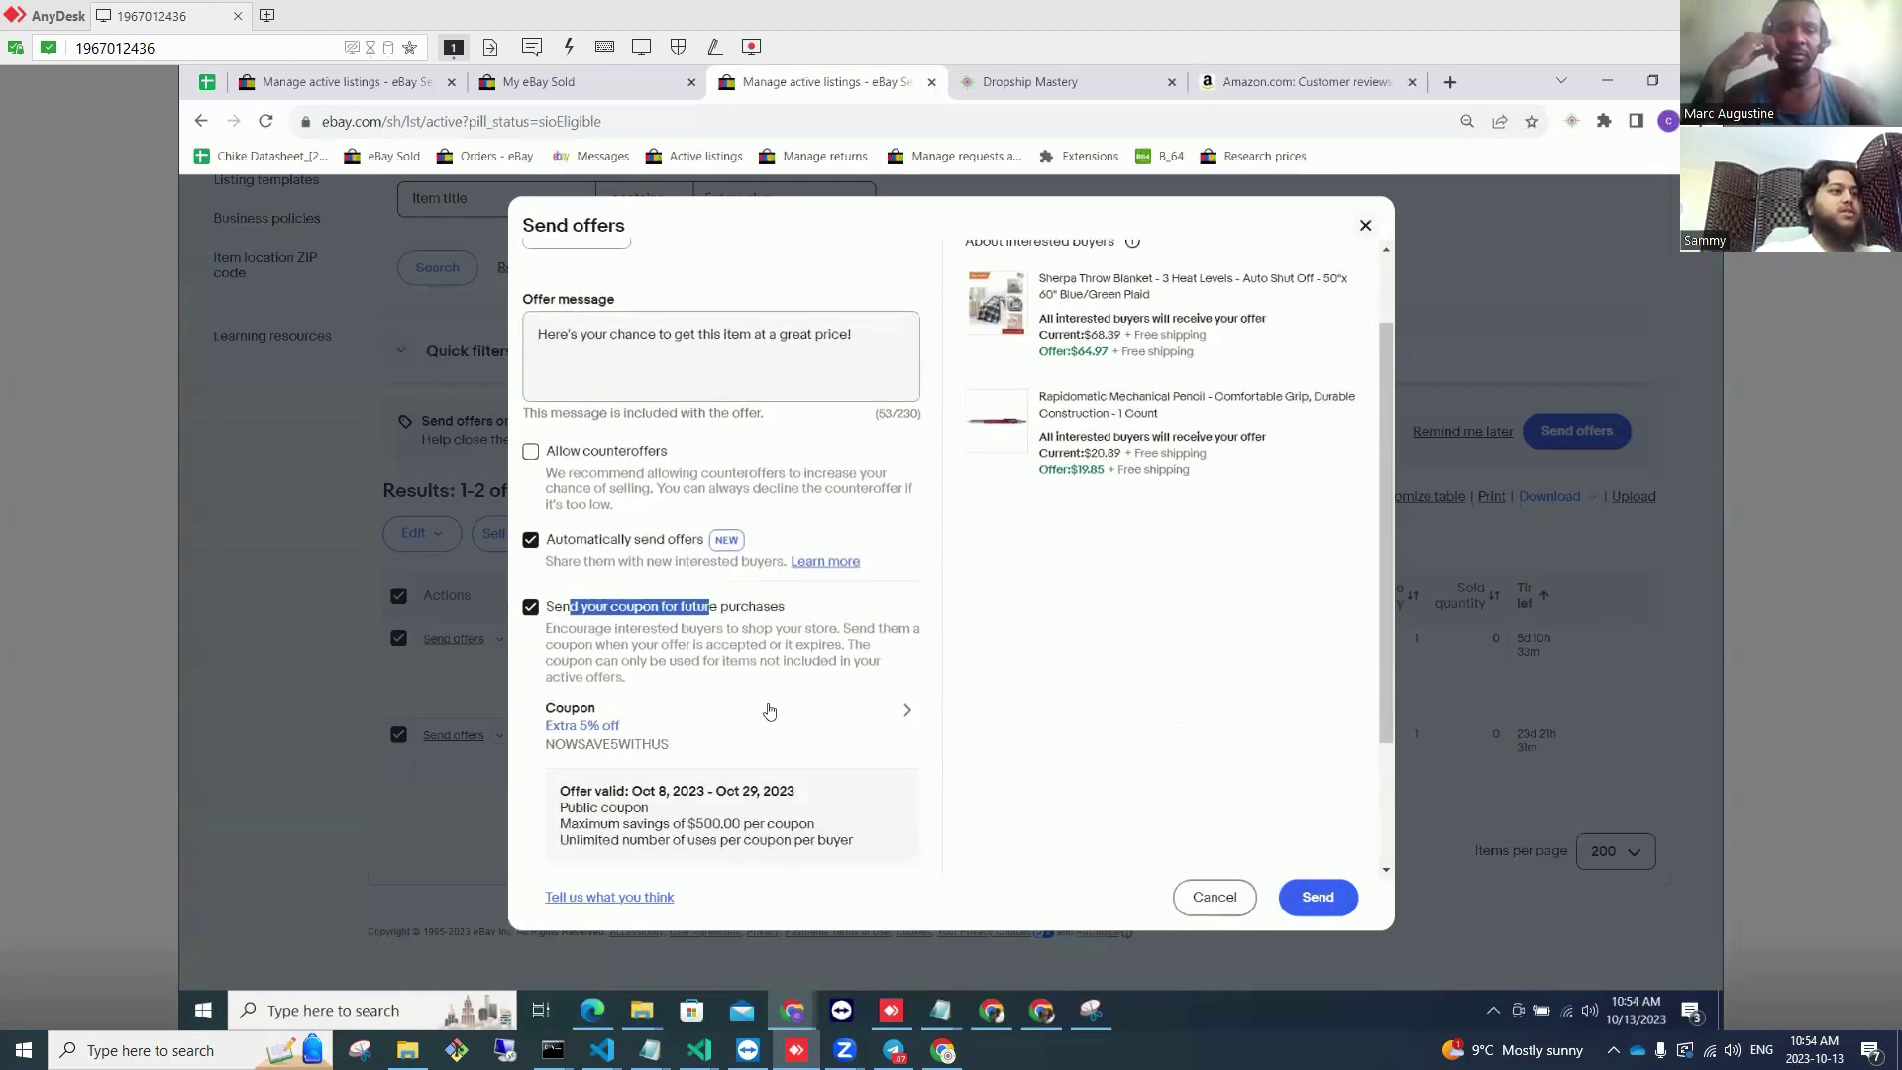
scroll(610, 717, "up", 1)
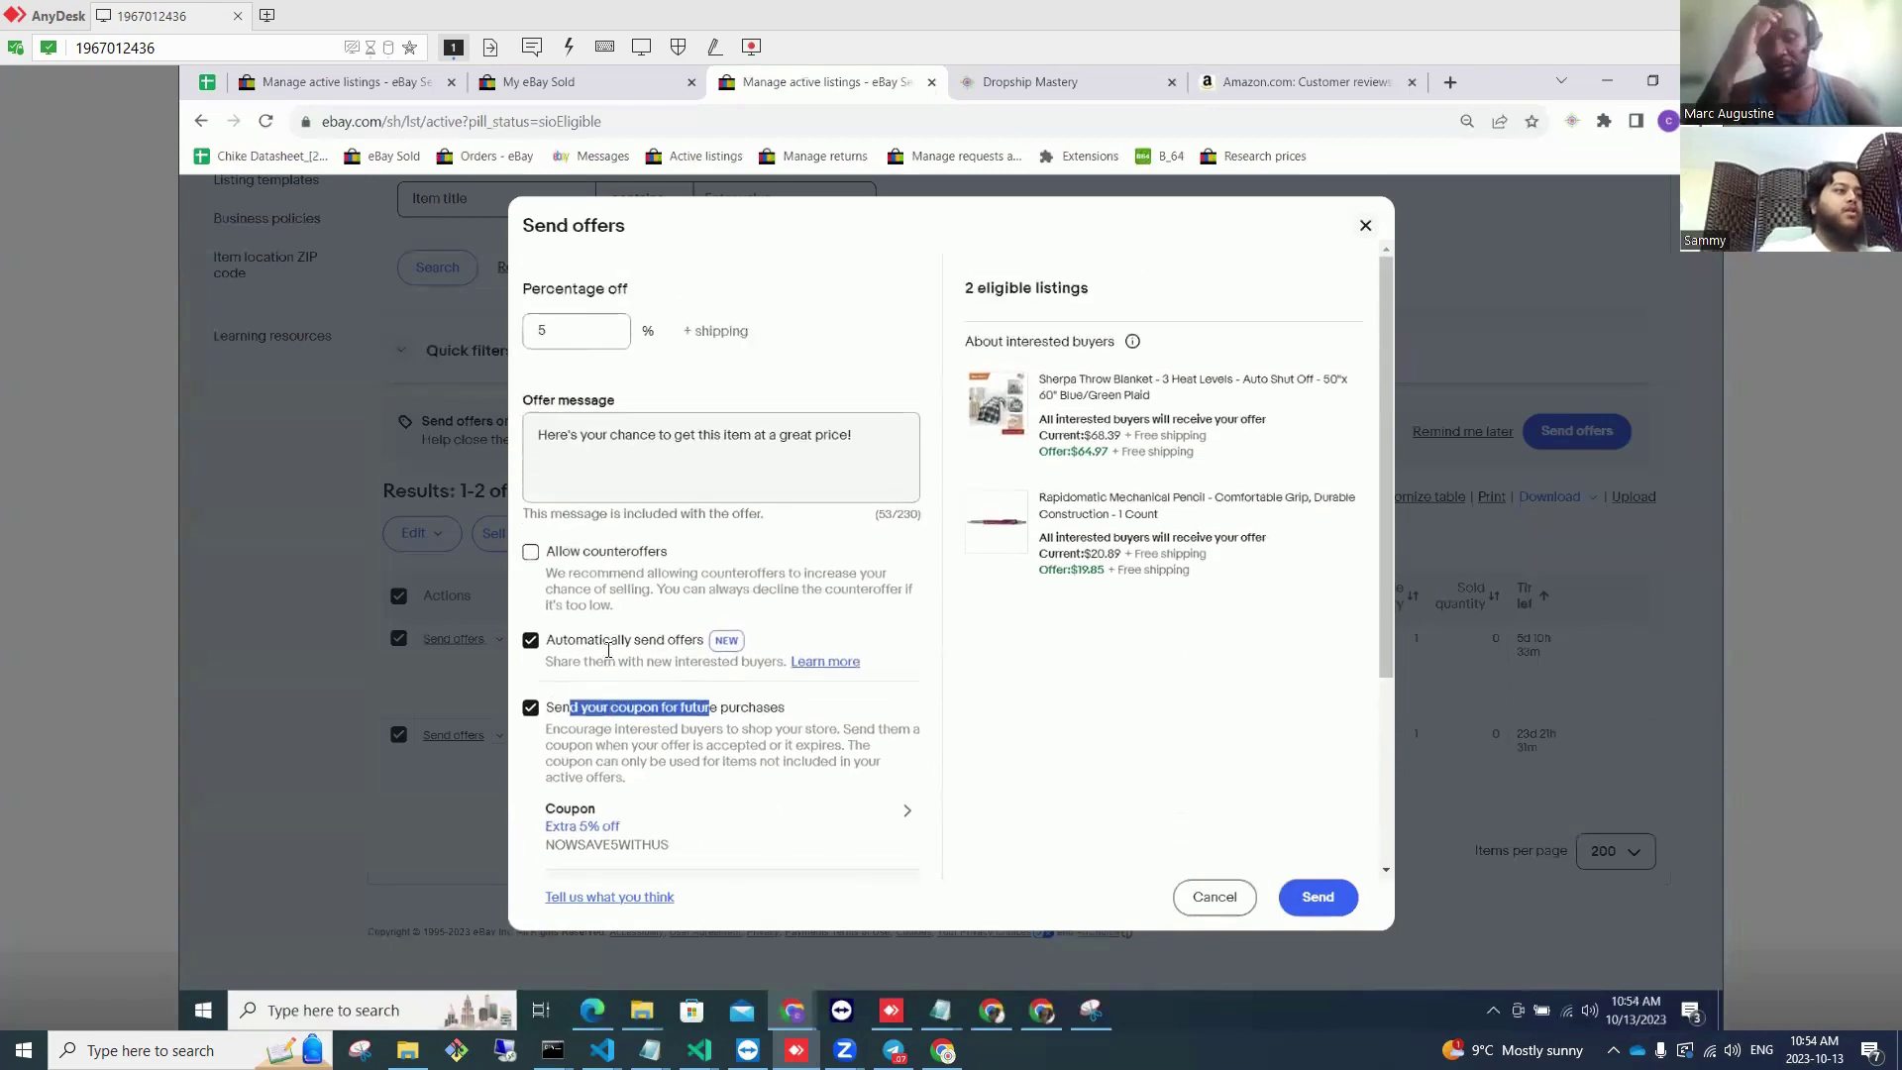
double_click(589, 640)
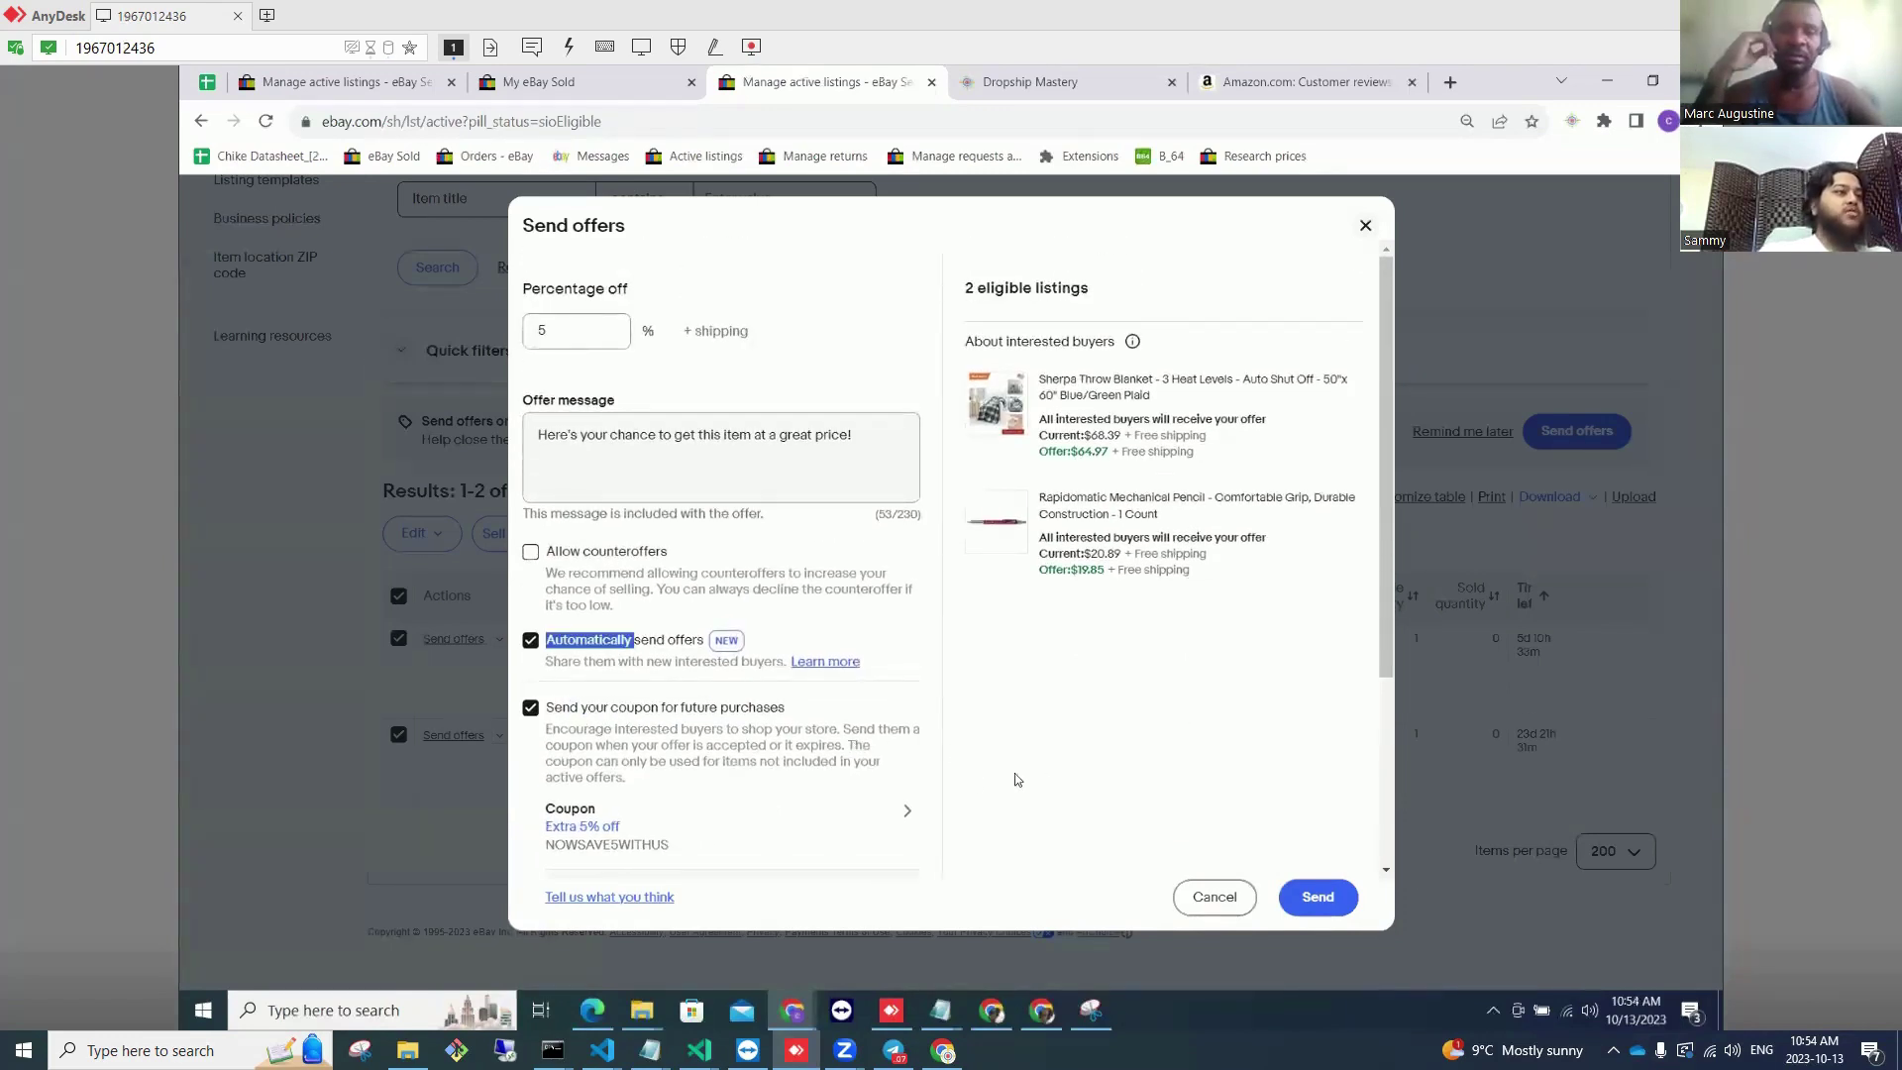
scroll(1015, 779, "down", 3)
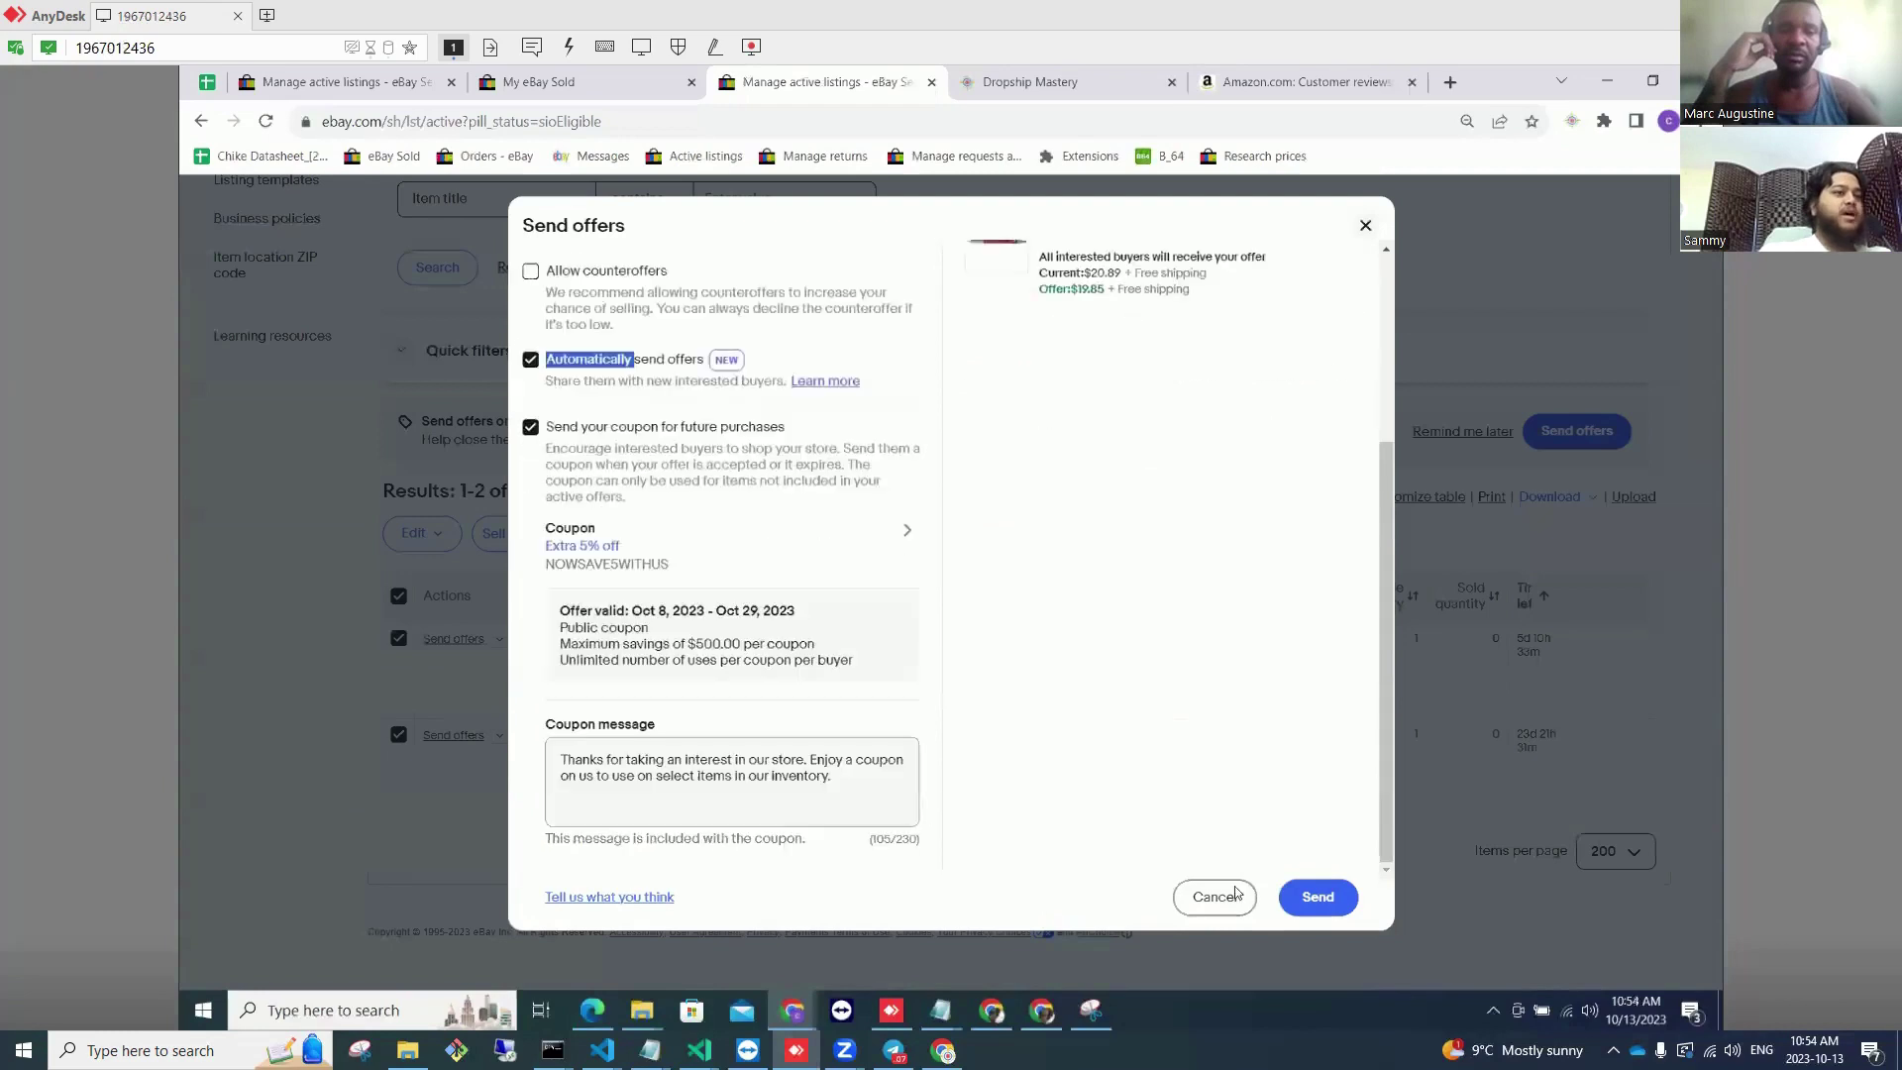
left_click(1316, 896)
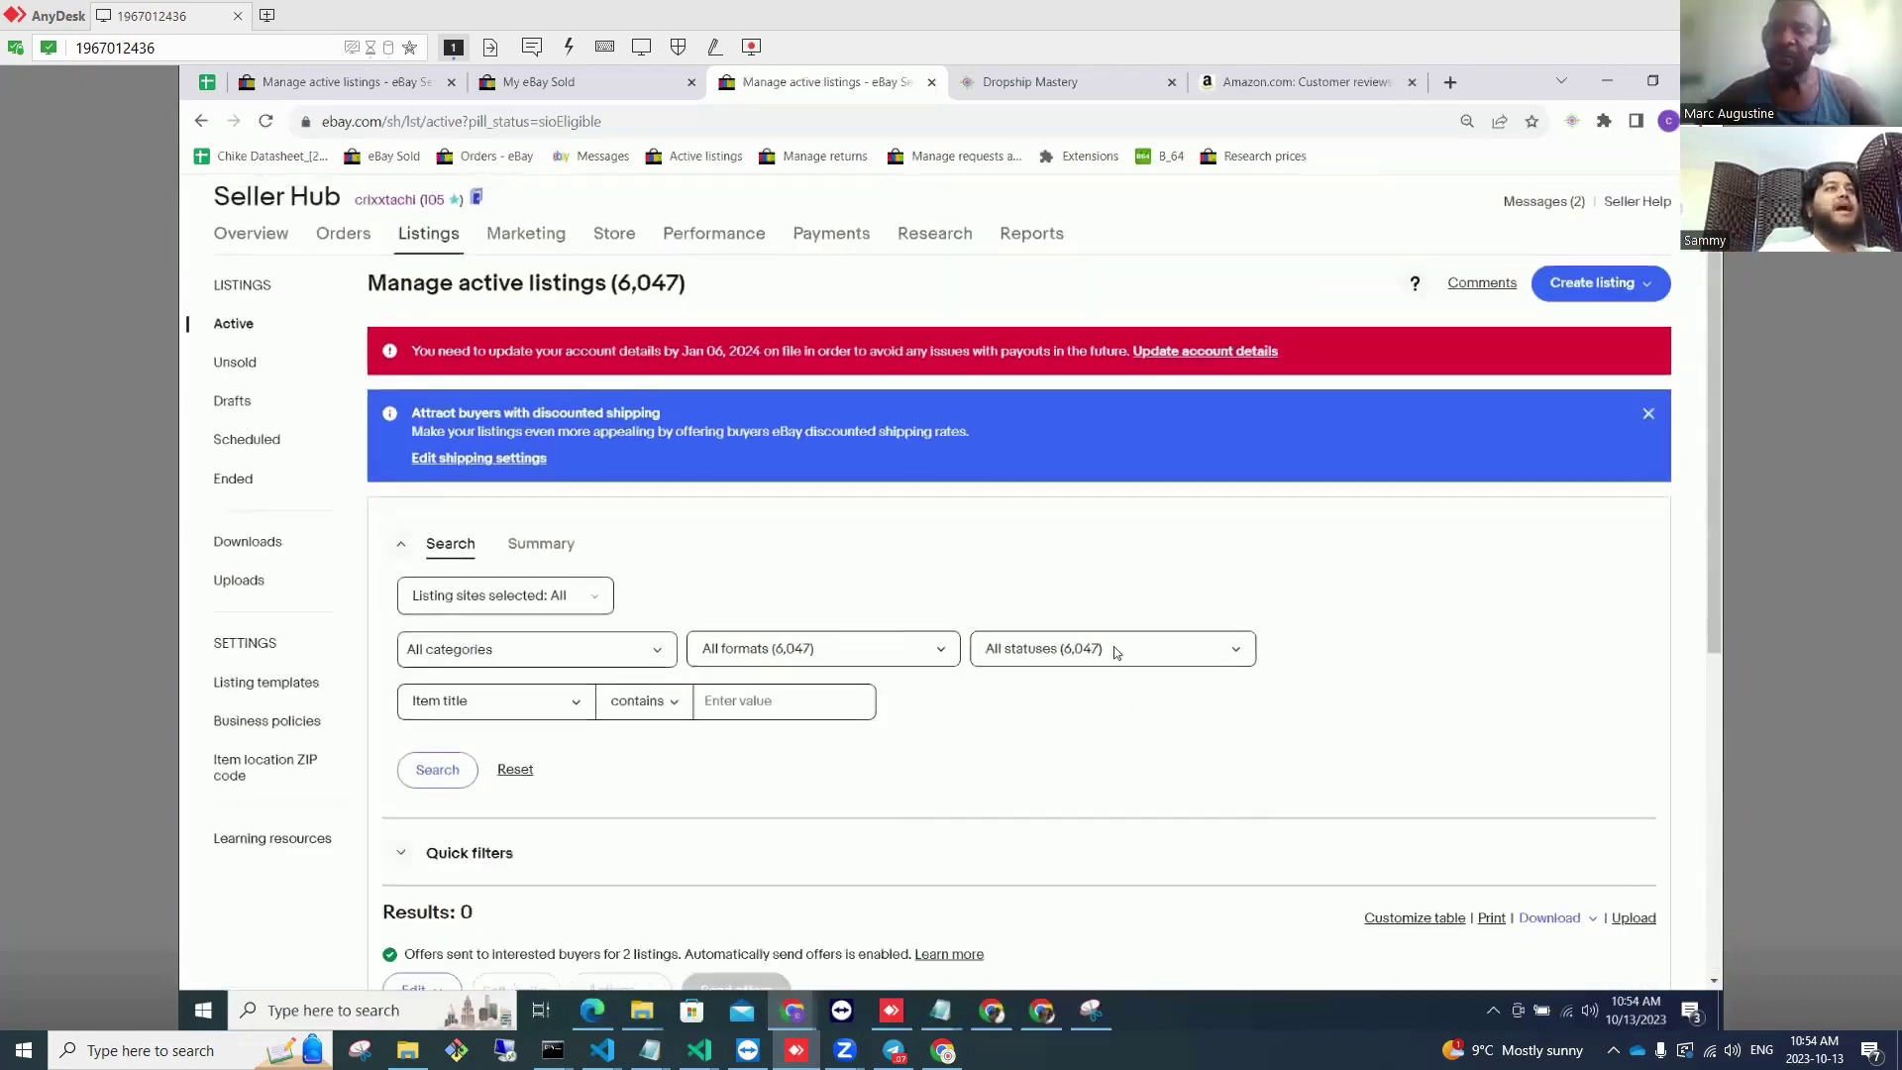
Step: Open the My eBay Sold page and scroll through the 5 sales, including the Spark Plug Socket Set
left_click(386, 158)
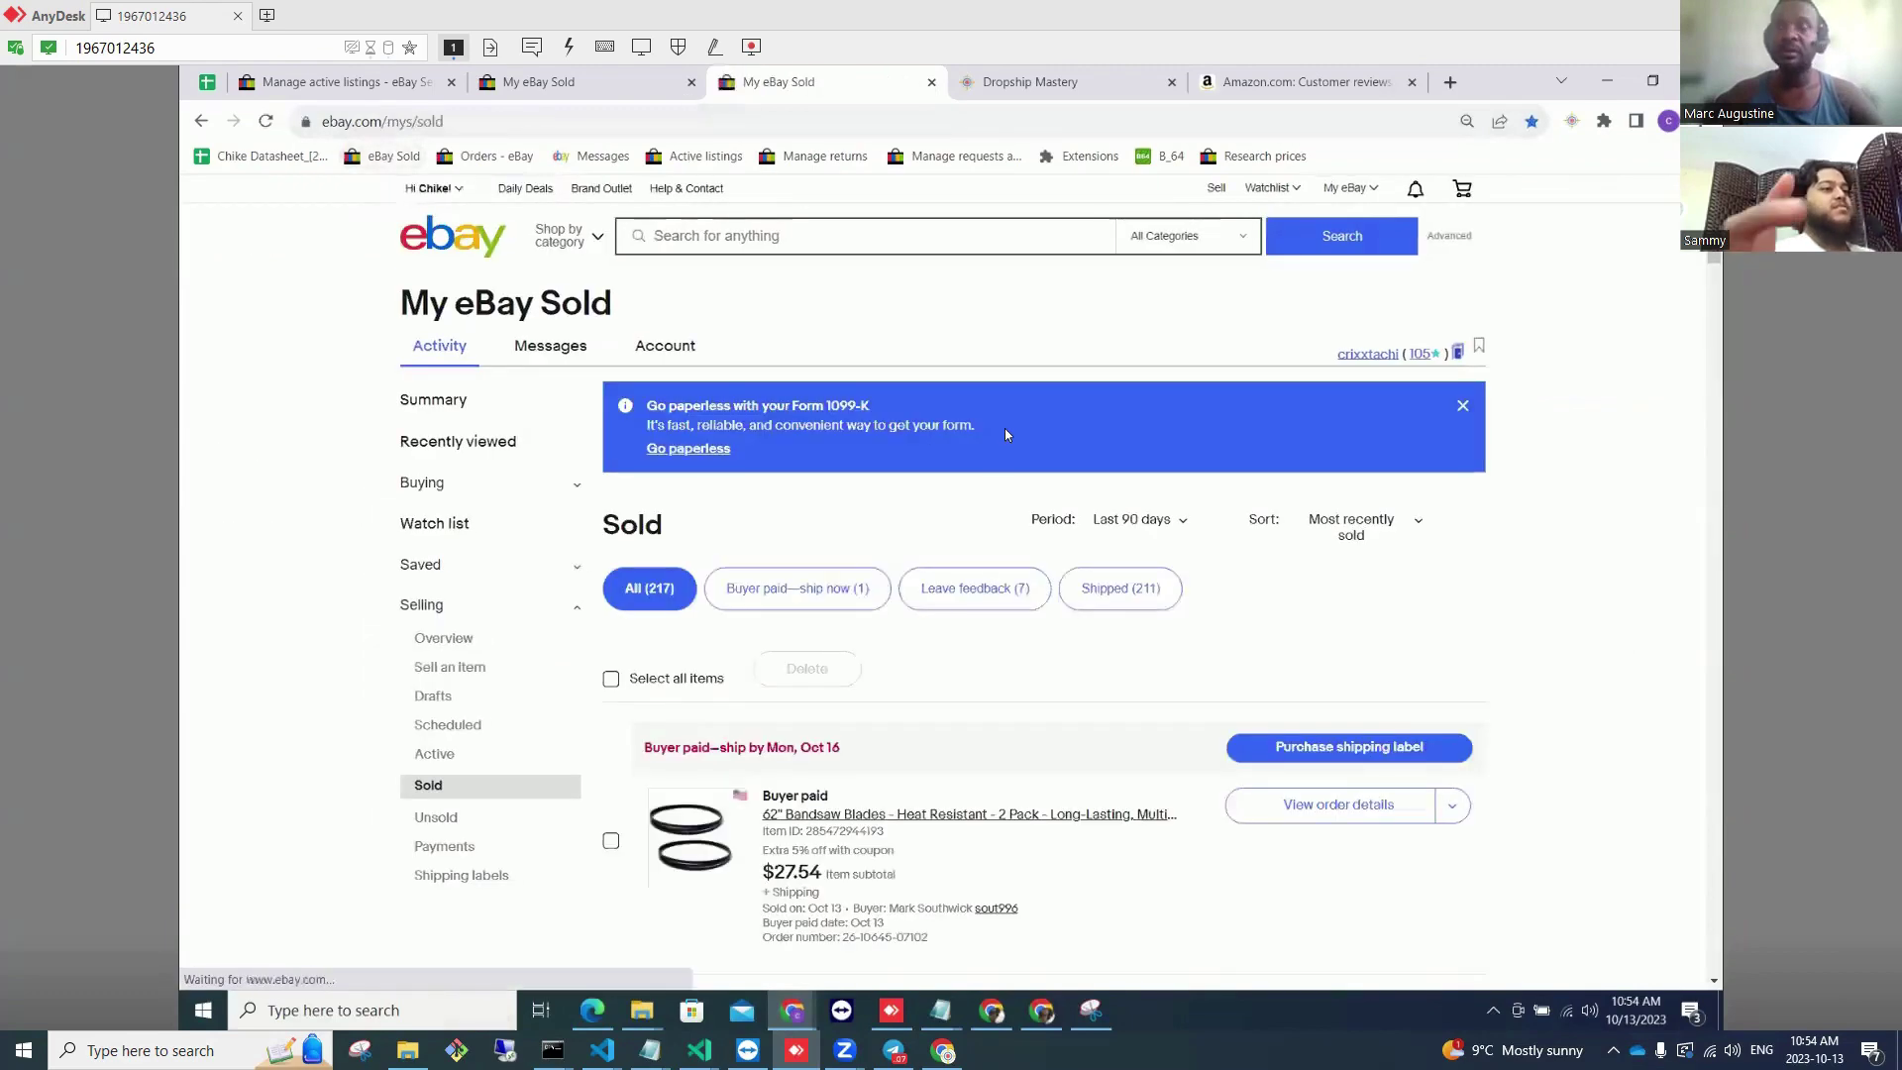
scroll(996, 439, "down", 5)
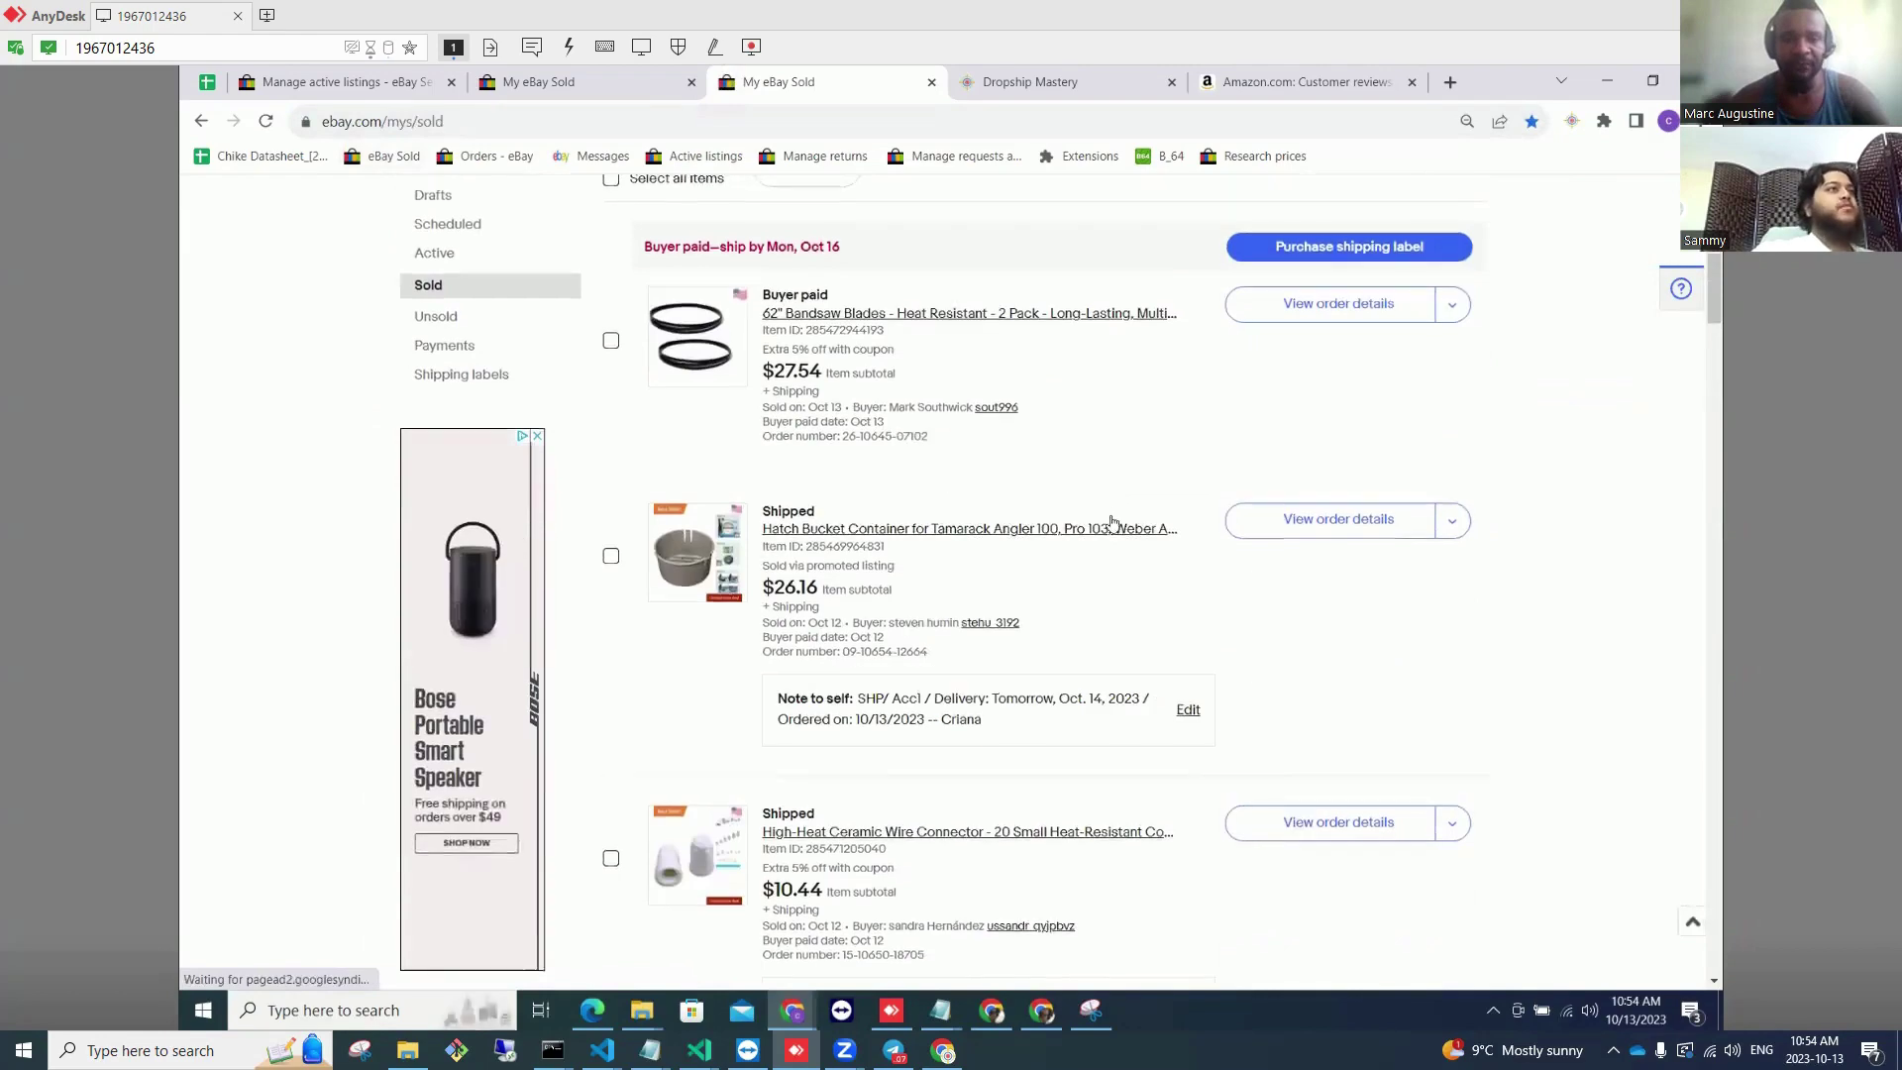
scroll(1188, 631, "up", 5)
scroll(1188, 631, "down", 7)
scroll(1179, 648, "down", 5)
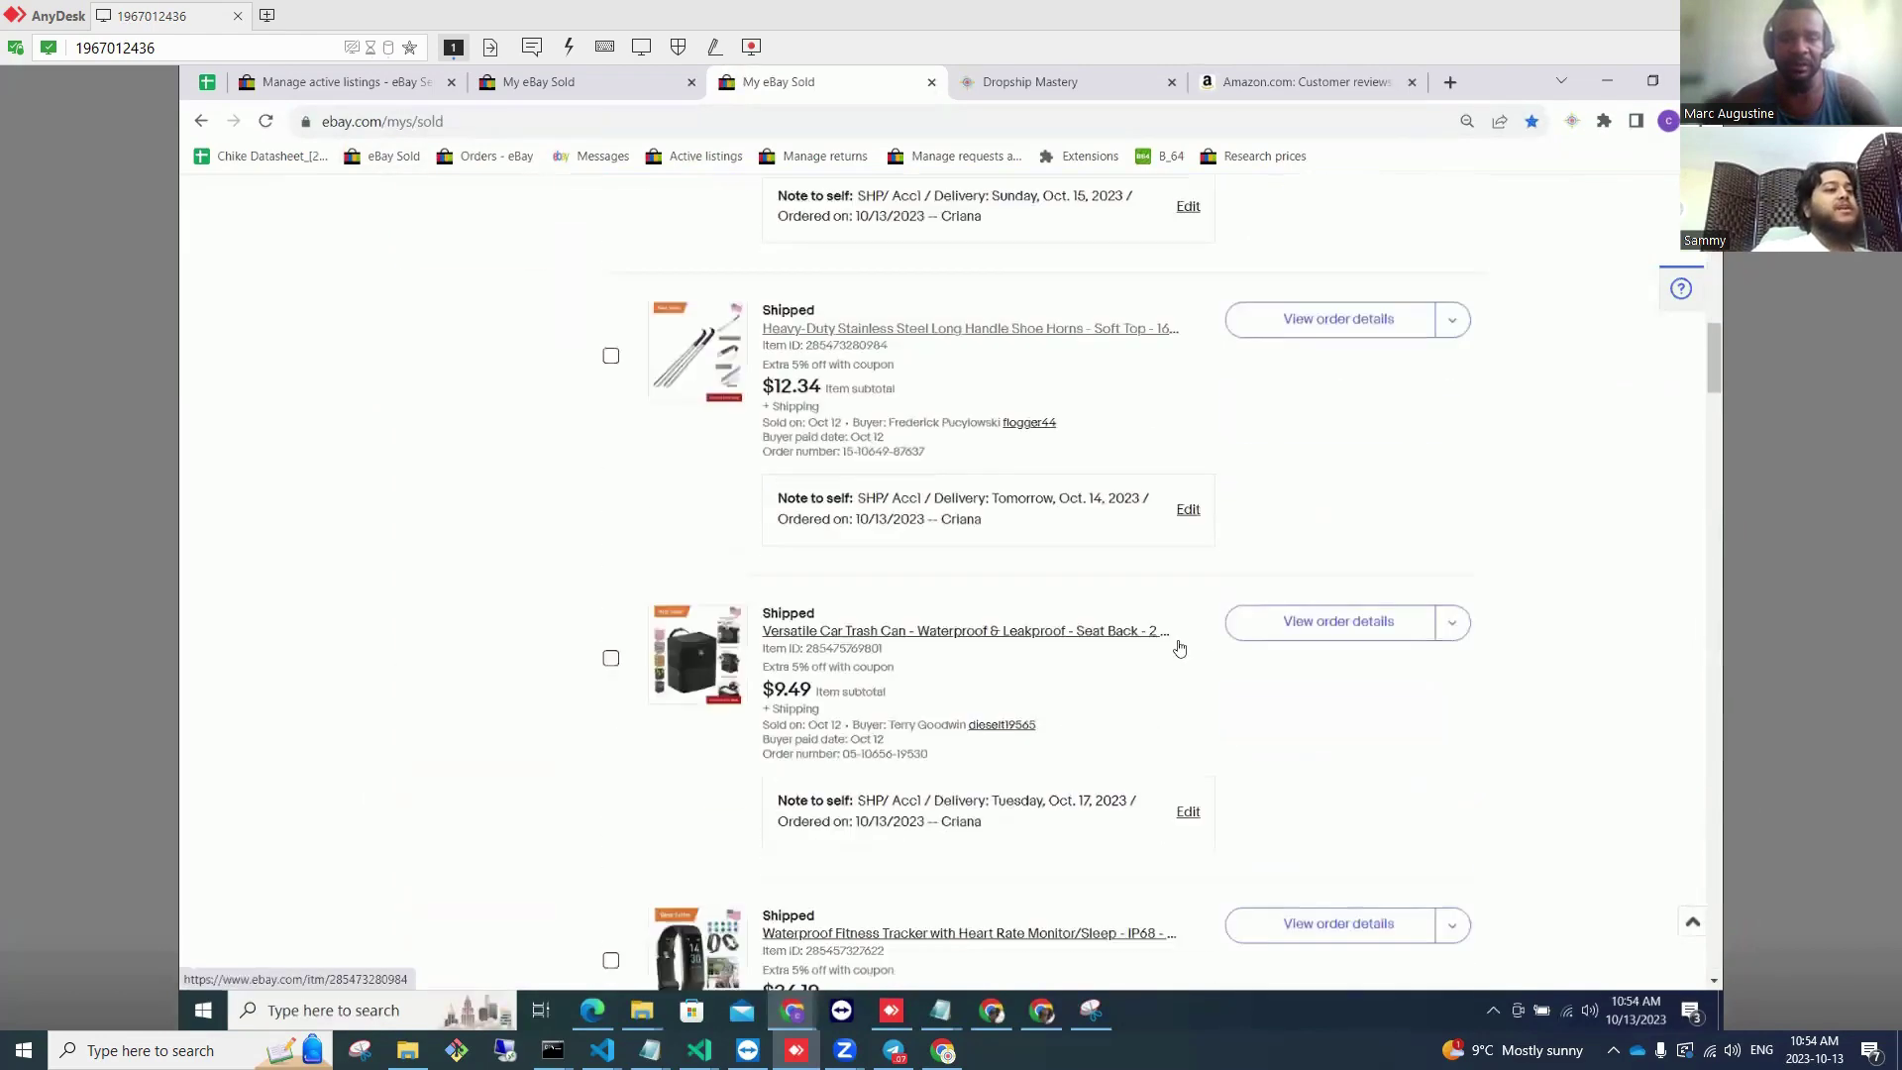
scroll(960, 702, "down", 3)
scroll(960, 703, "down", 2)
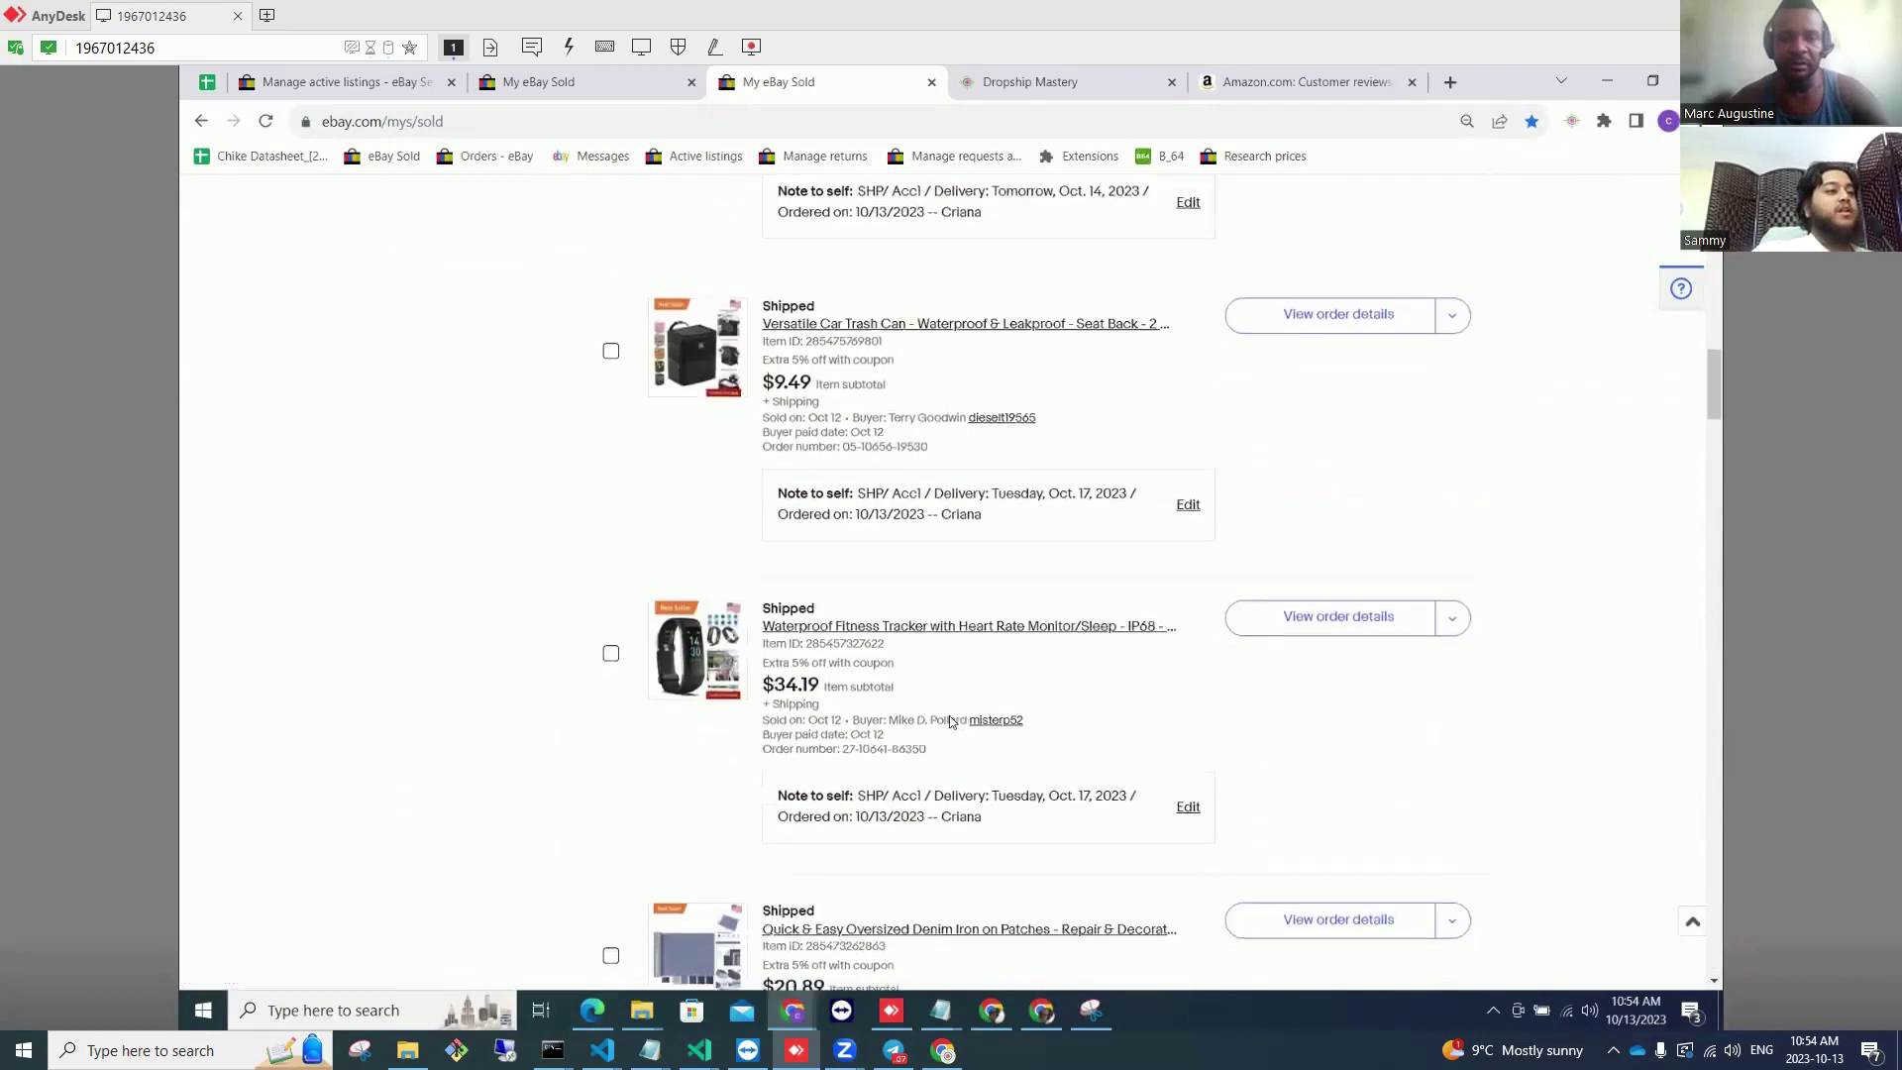
scroll(792, 571, "up", 3)
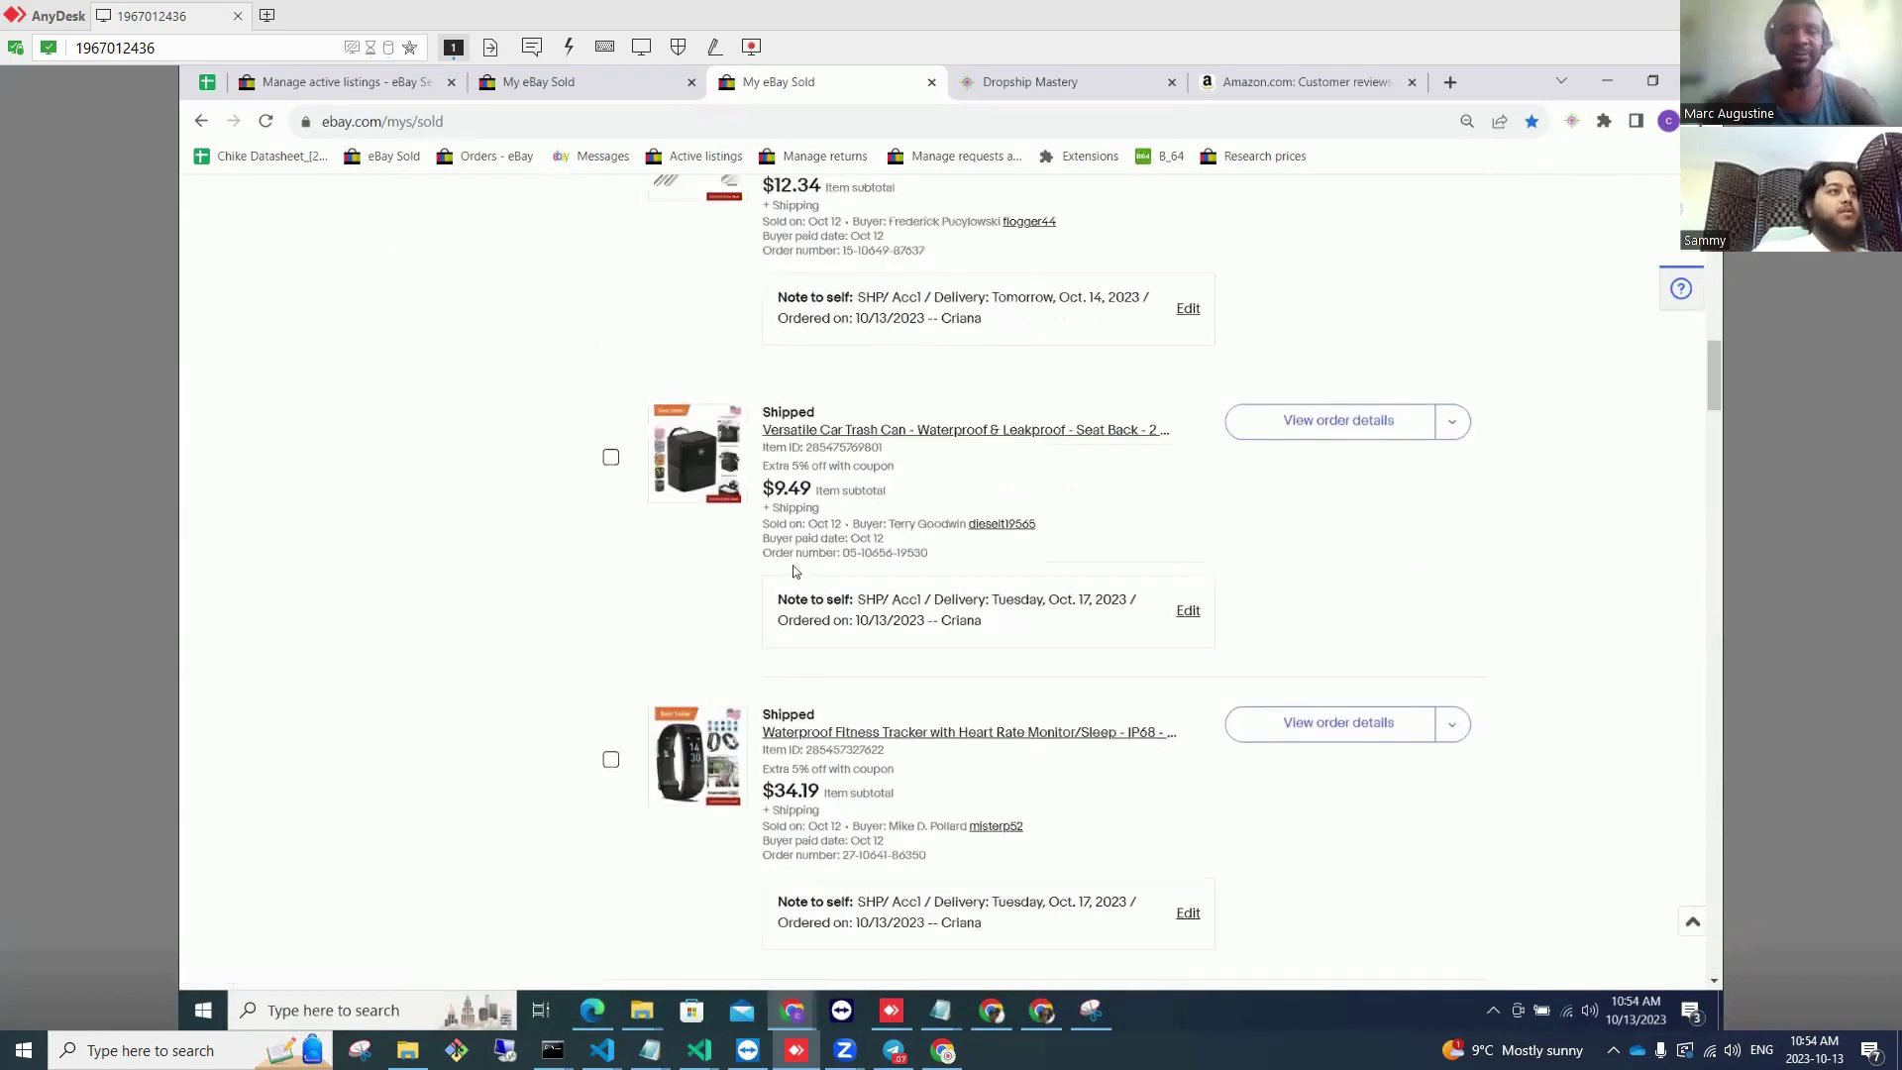
scroll(778, 731, "up", 3)
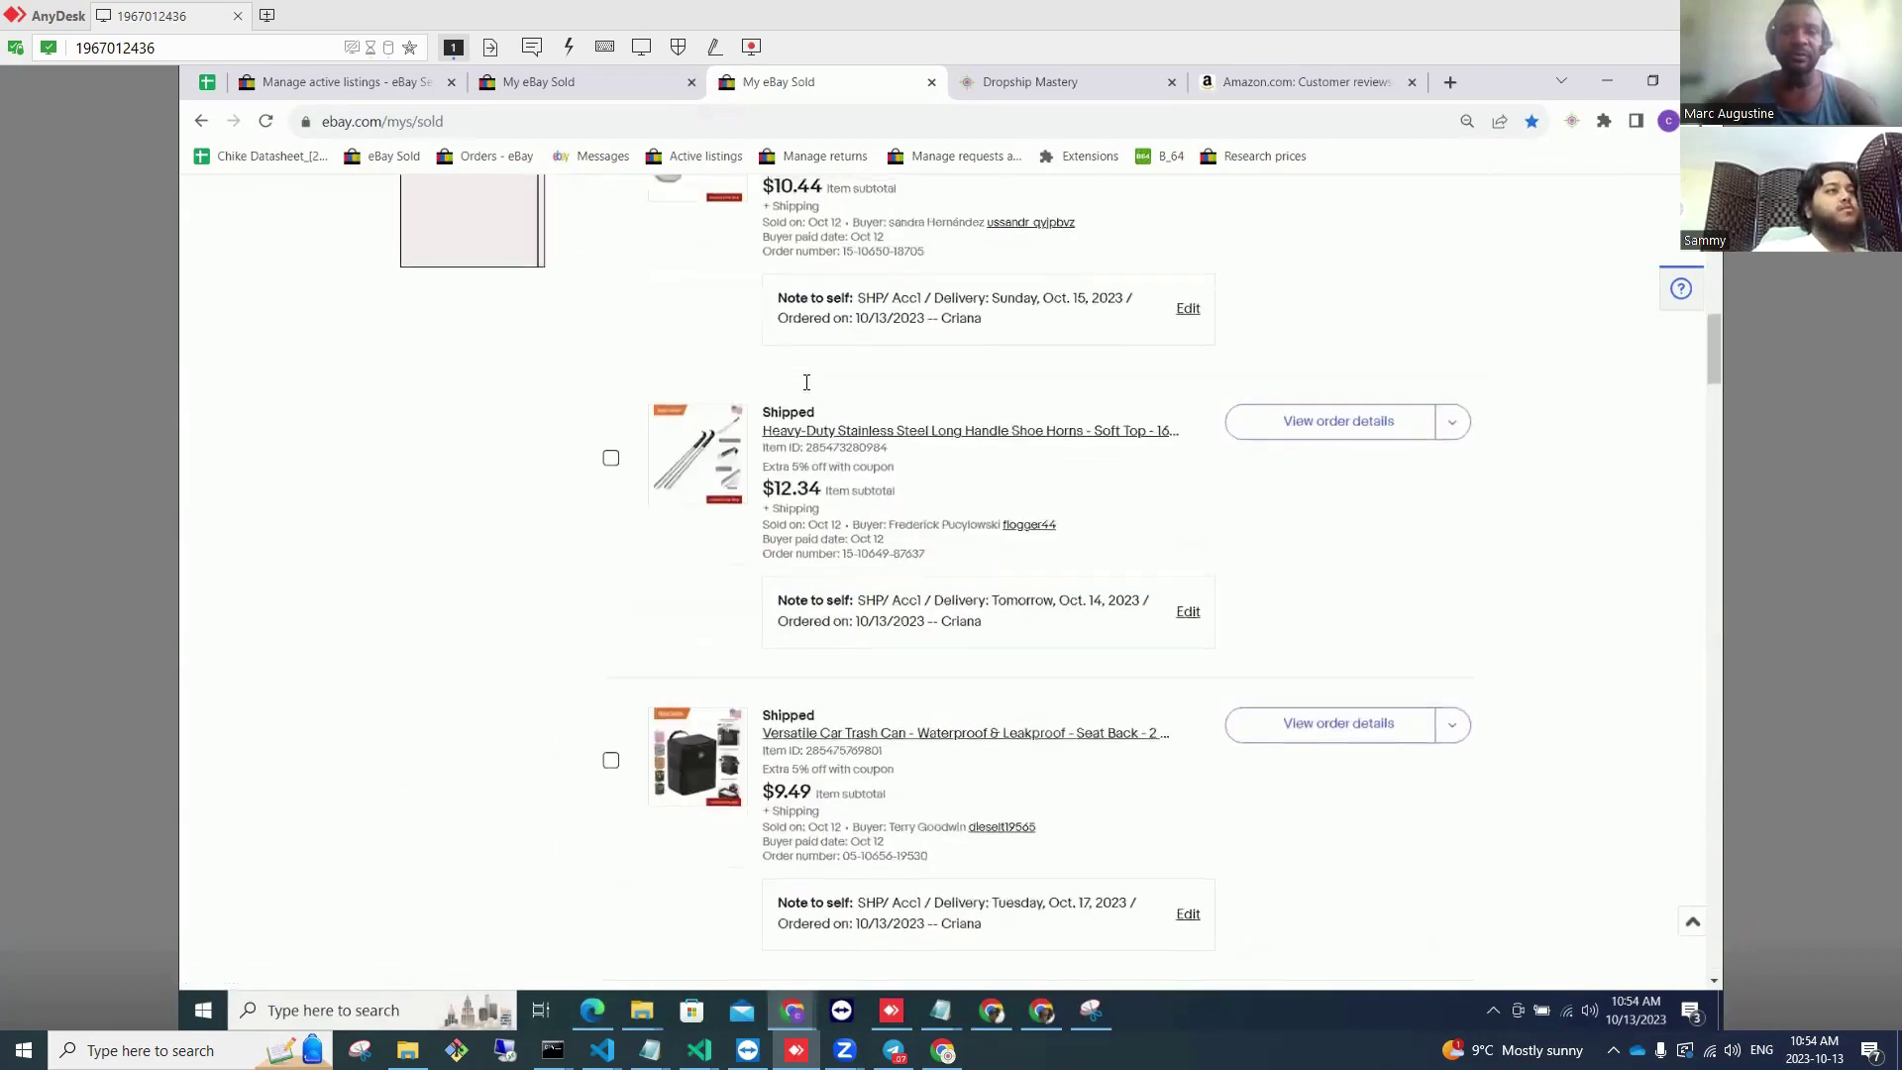
scroll(774, 681, "up", 2)
scroll(783, 693, "down", 3)
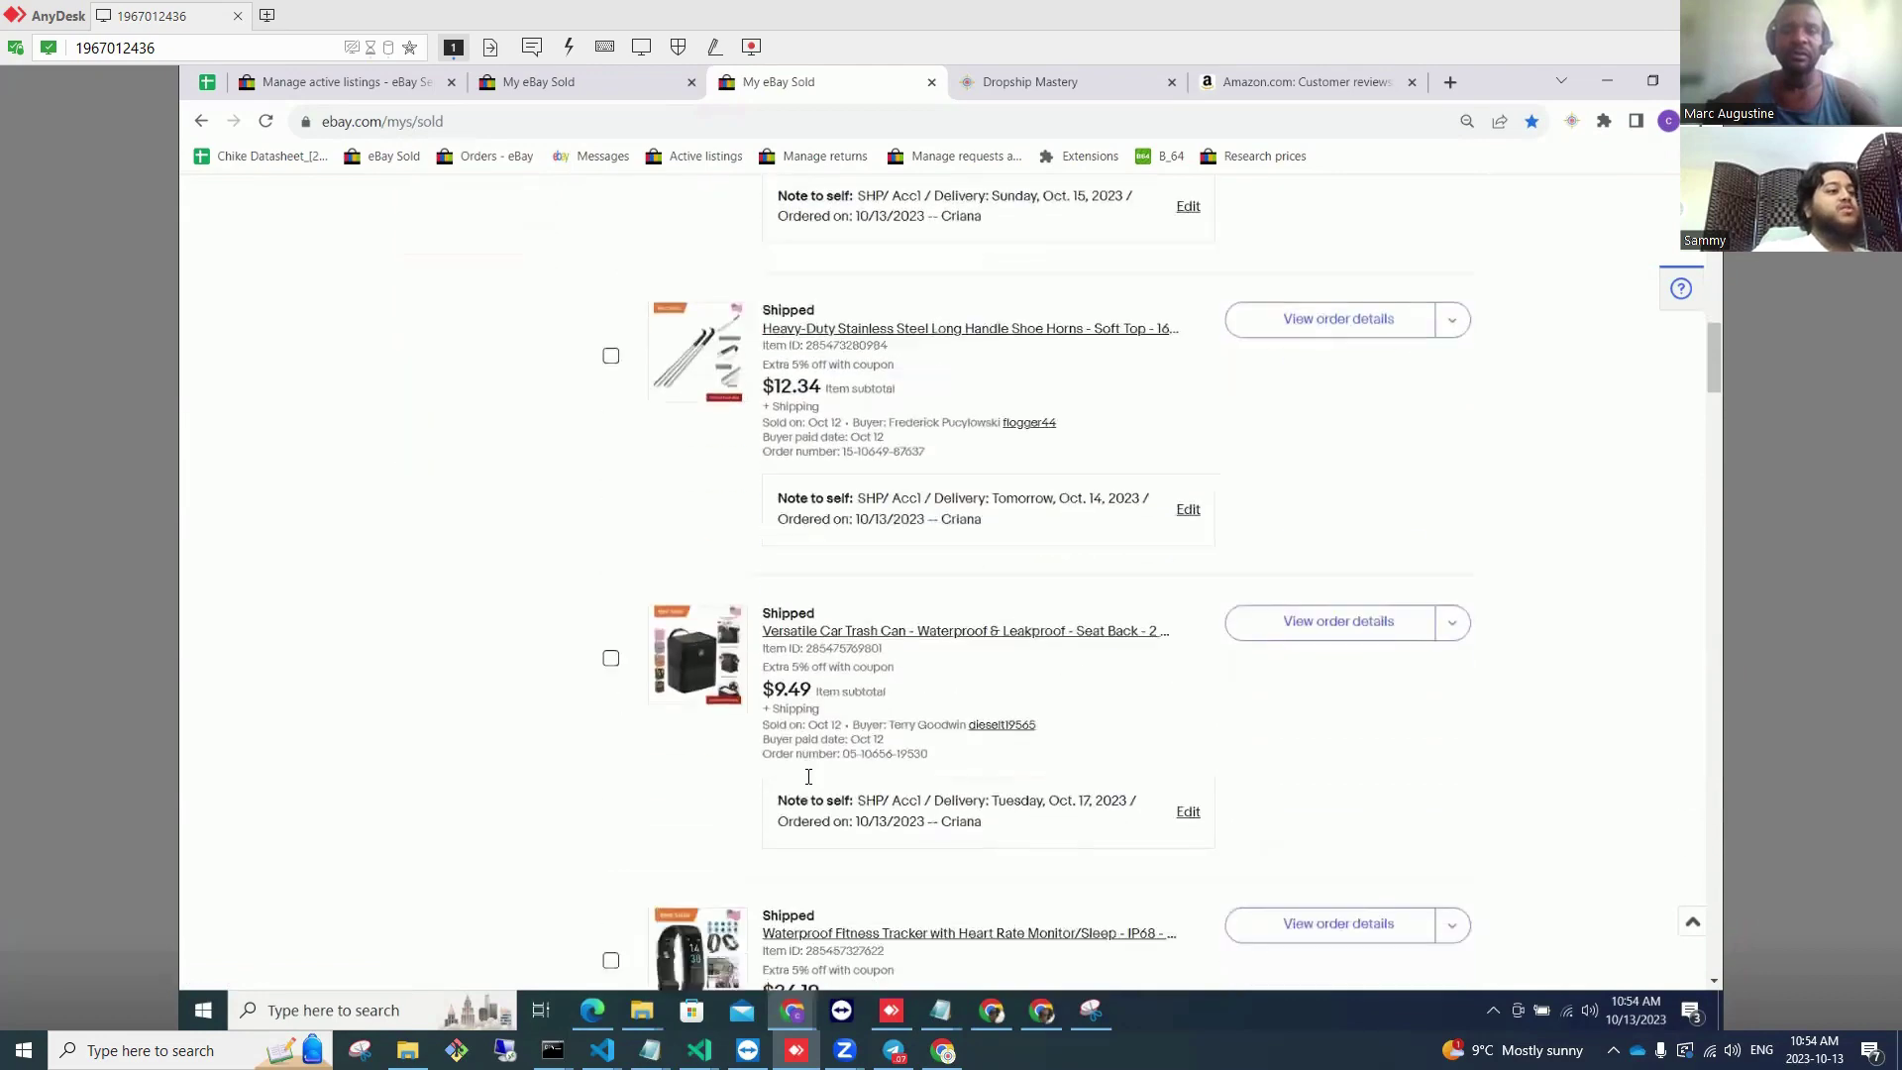
scroll(812, 795, "up", 1)
scroll(817, 796, "up", 5)
scroll(824, 777, "up", 4)
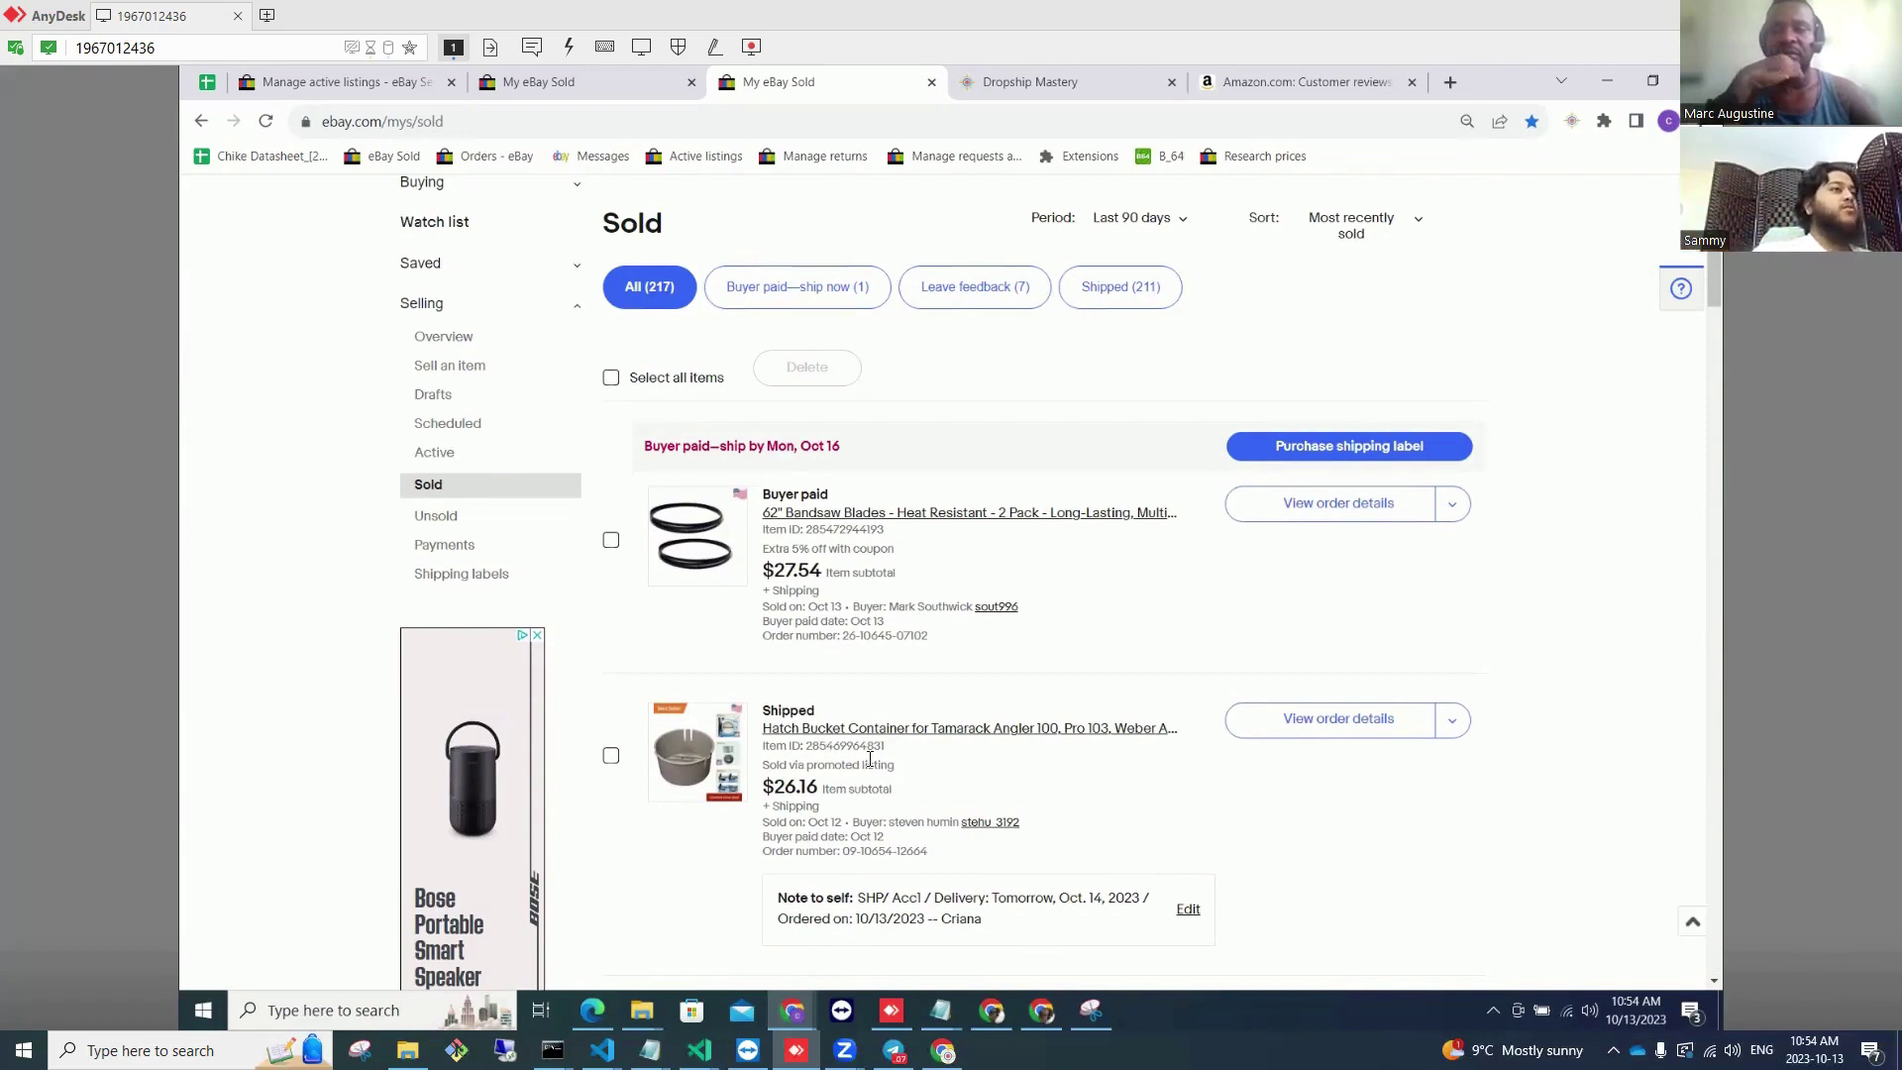
scroll(997, 204, "up", 5)
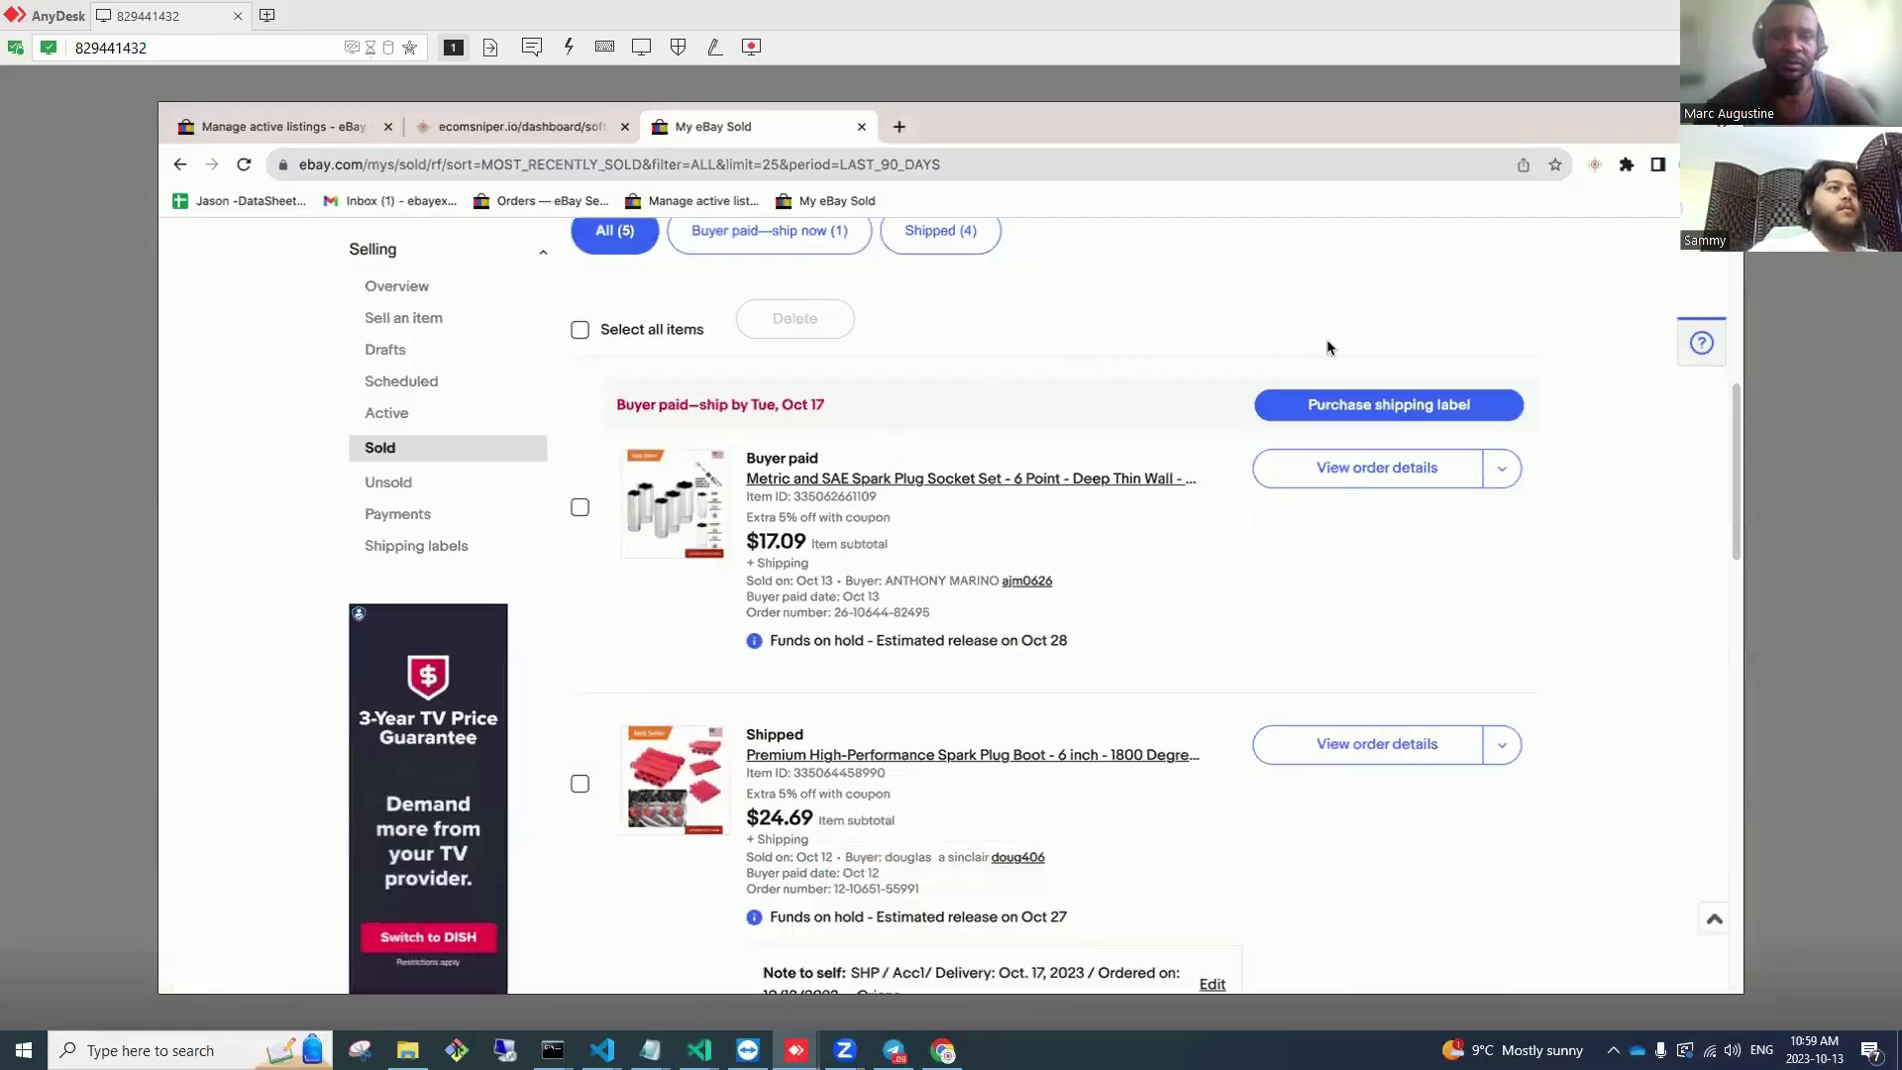
Step: Go to the Seller Hub overview from the My eBay menu
scroll(1327, 346, "up", 5)
scroll(1429, 260, "up", 1)
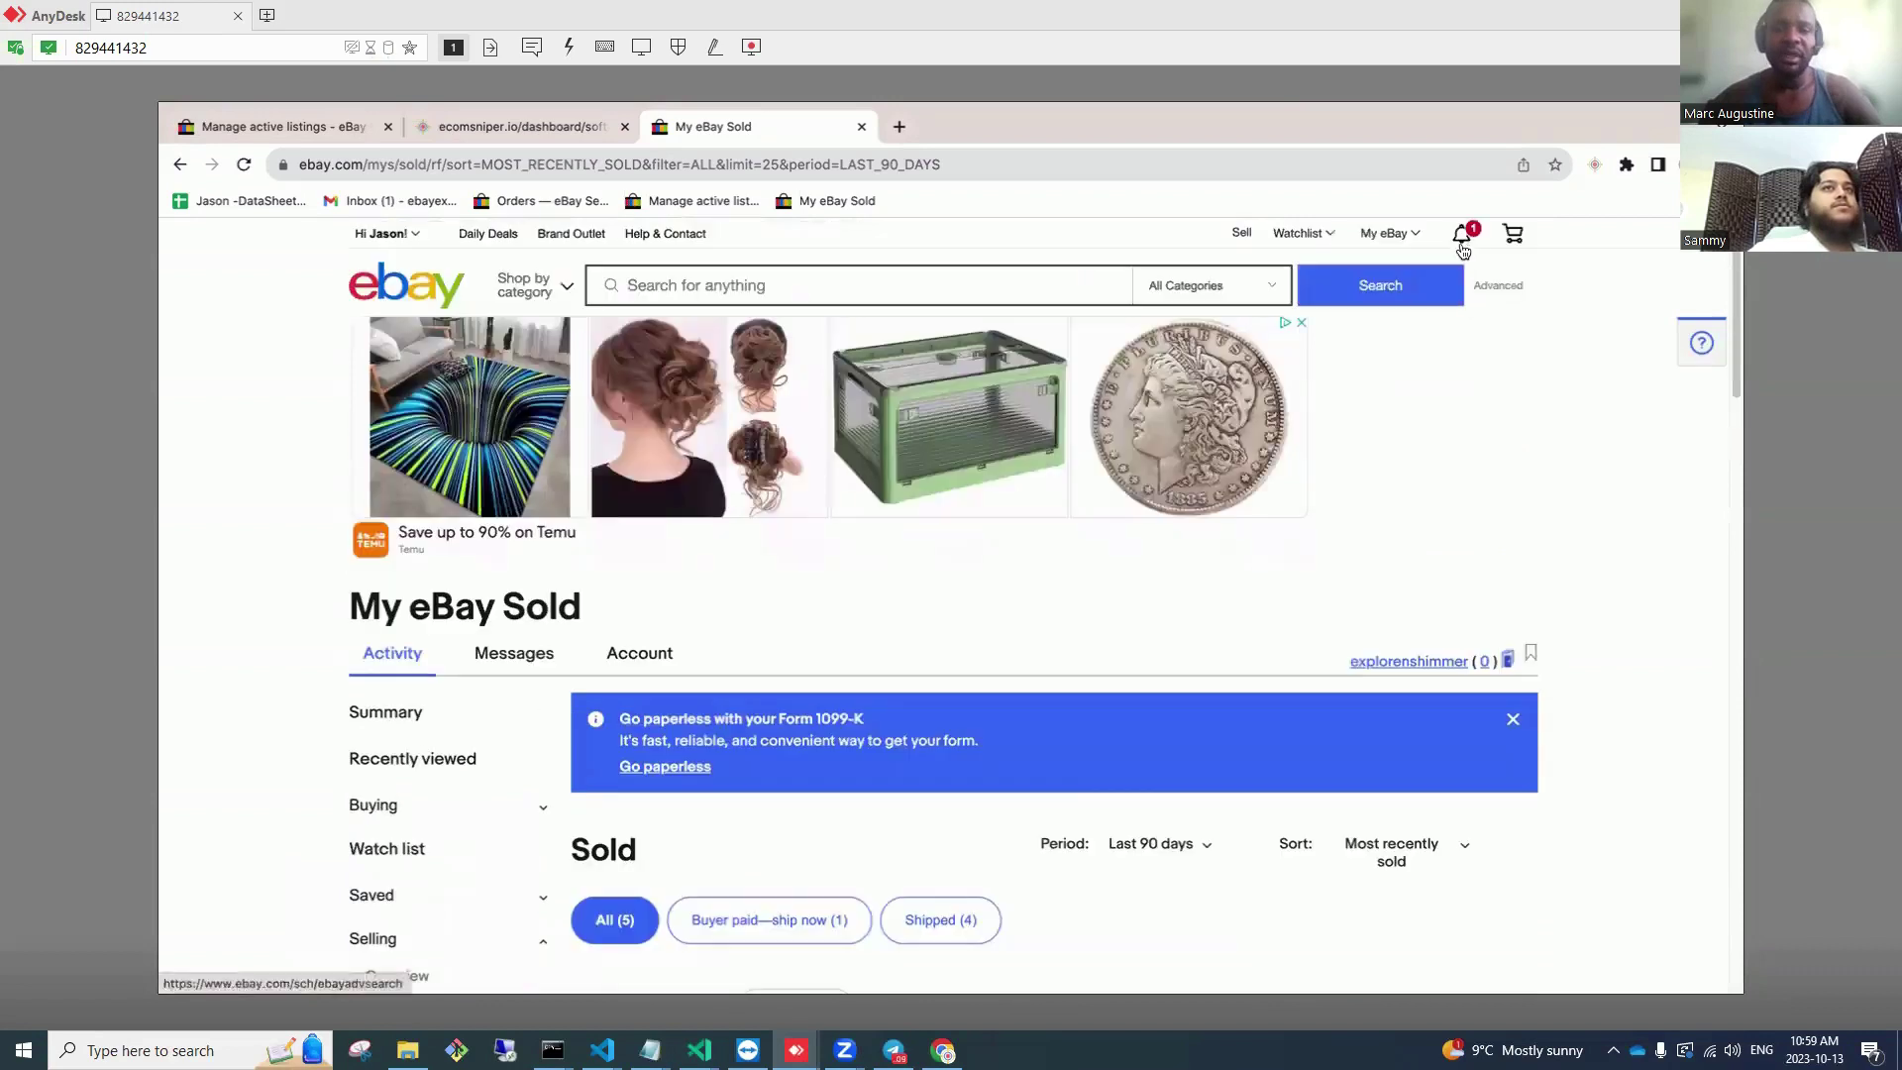
mouse_move(1408, 241)
left_click(1407, 436)
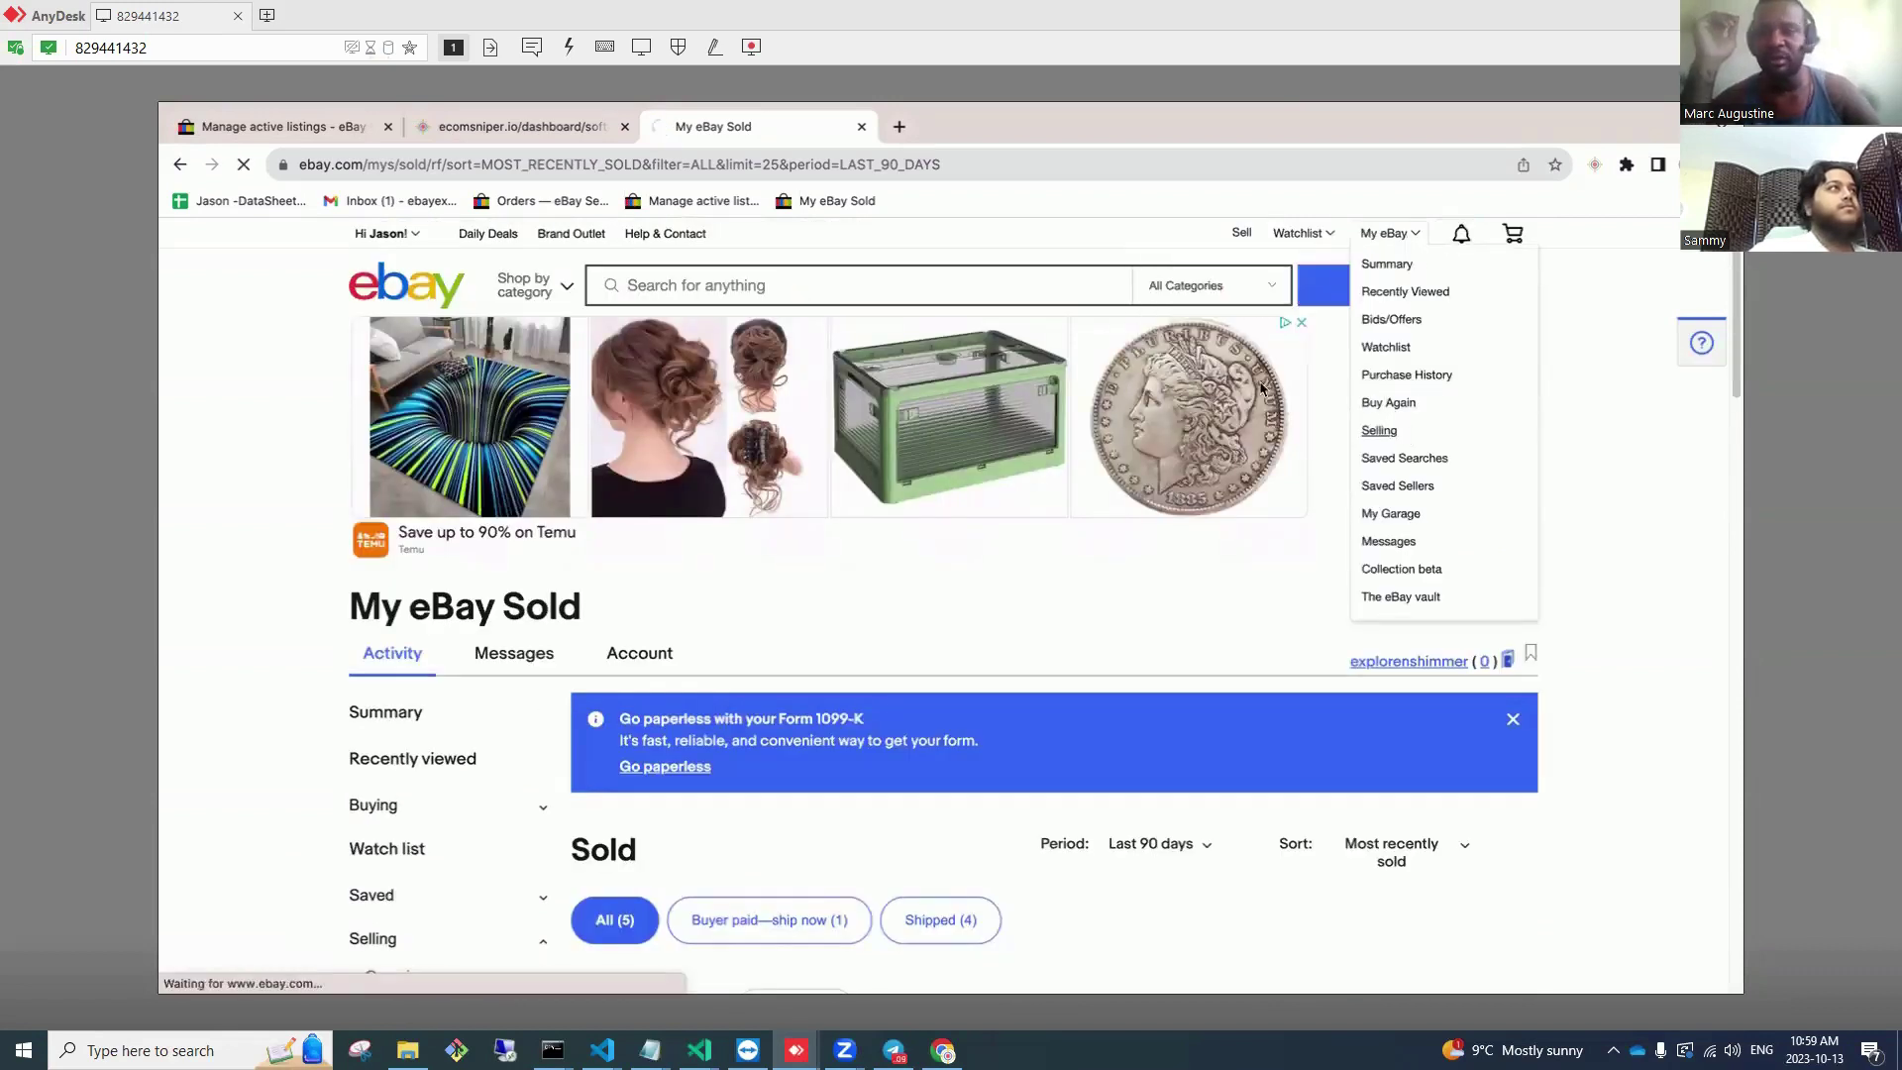
Step: Show the listings eligible to send offers from the Overview Tasks card
scroll(1049, 510, "down", 10)
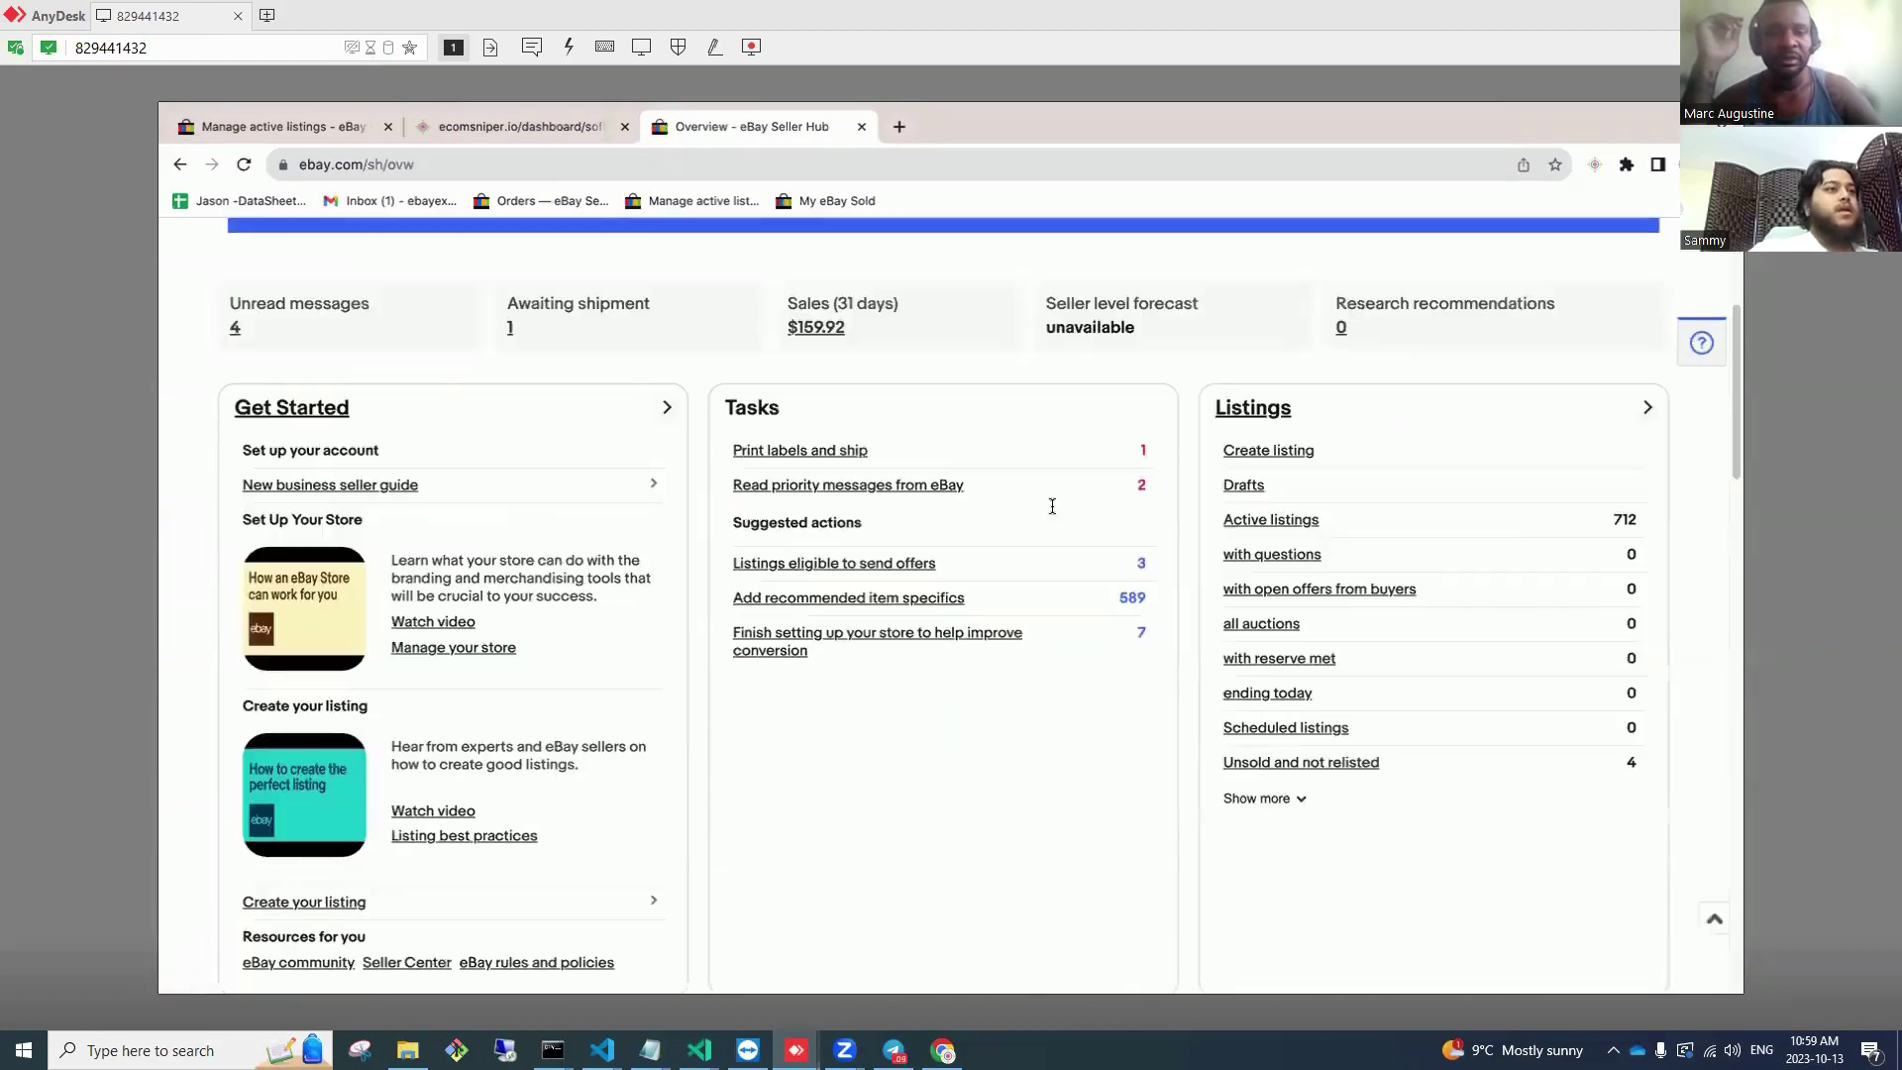
mouse_move(1144, 662)
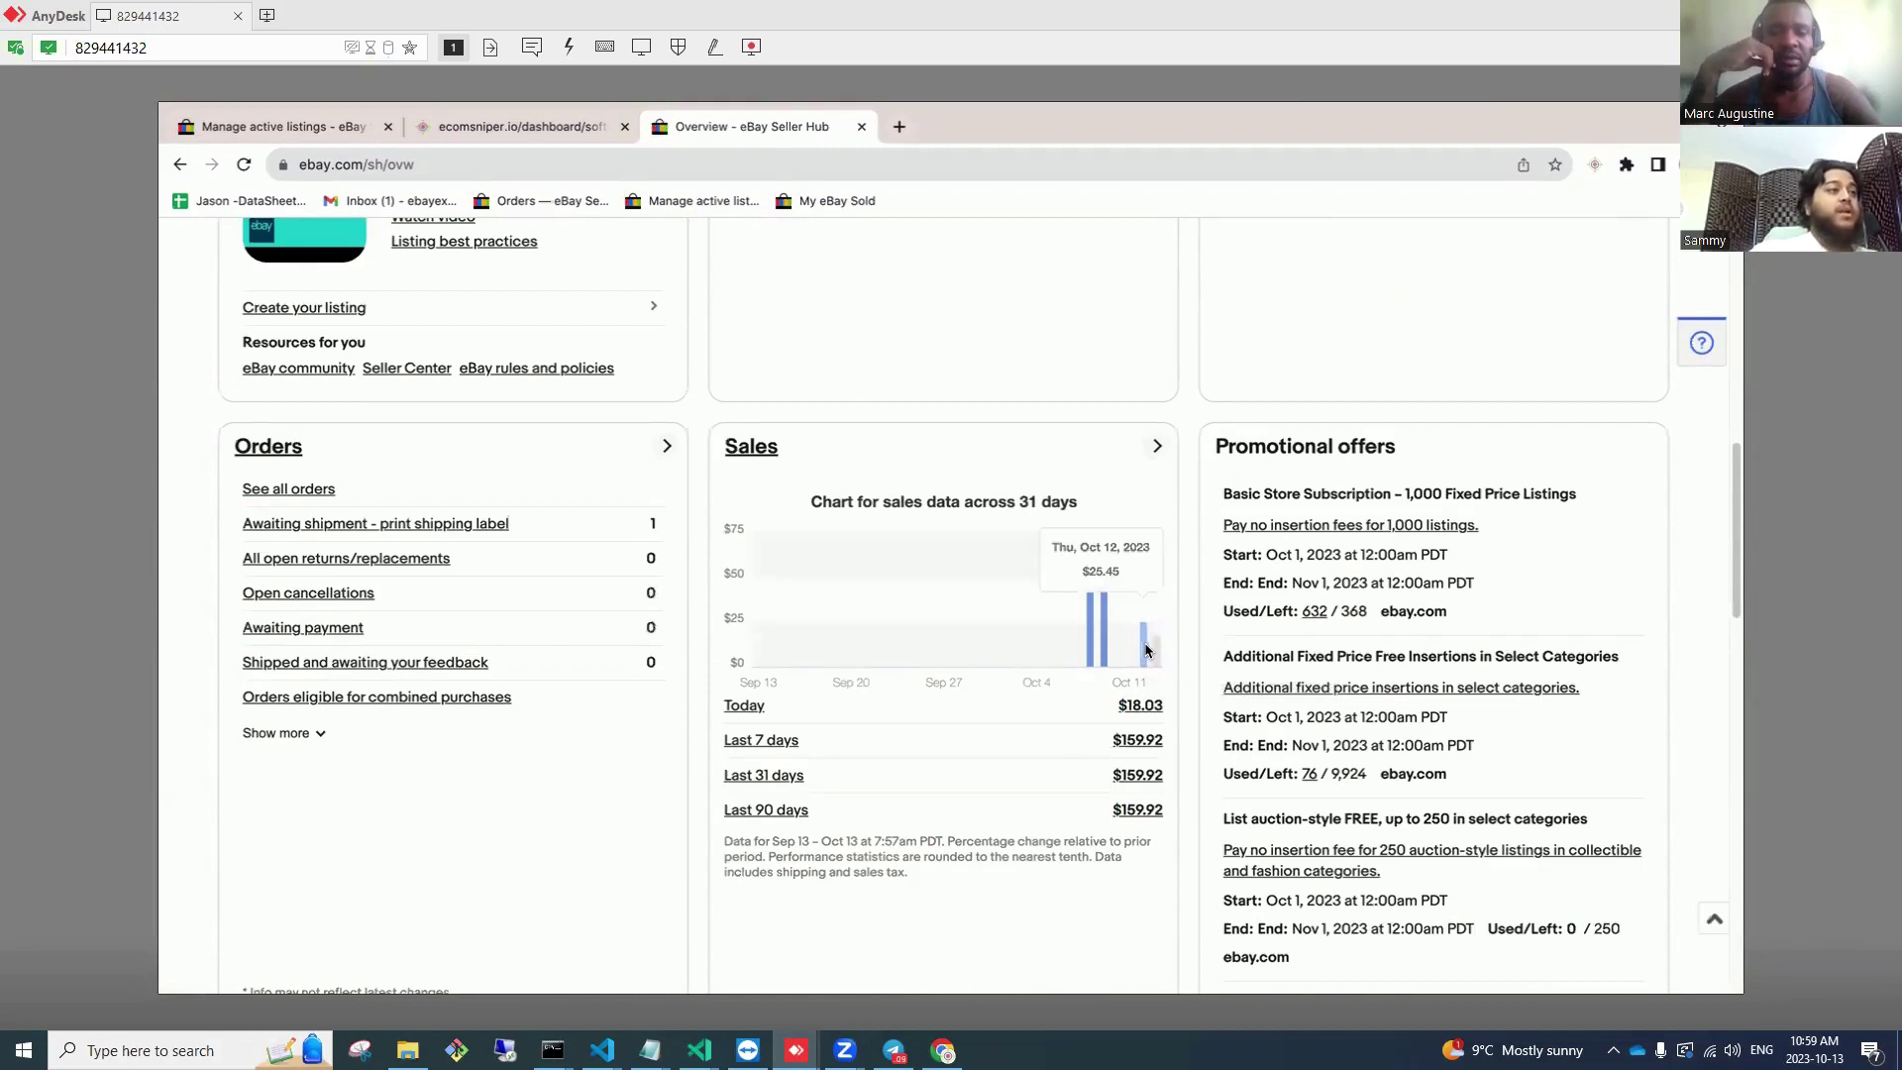
scroll(945, 528, "up", 10)
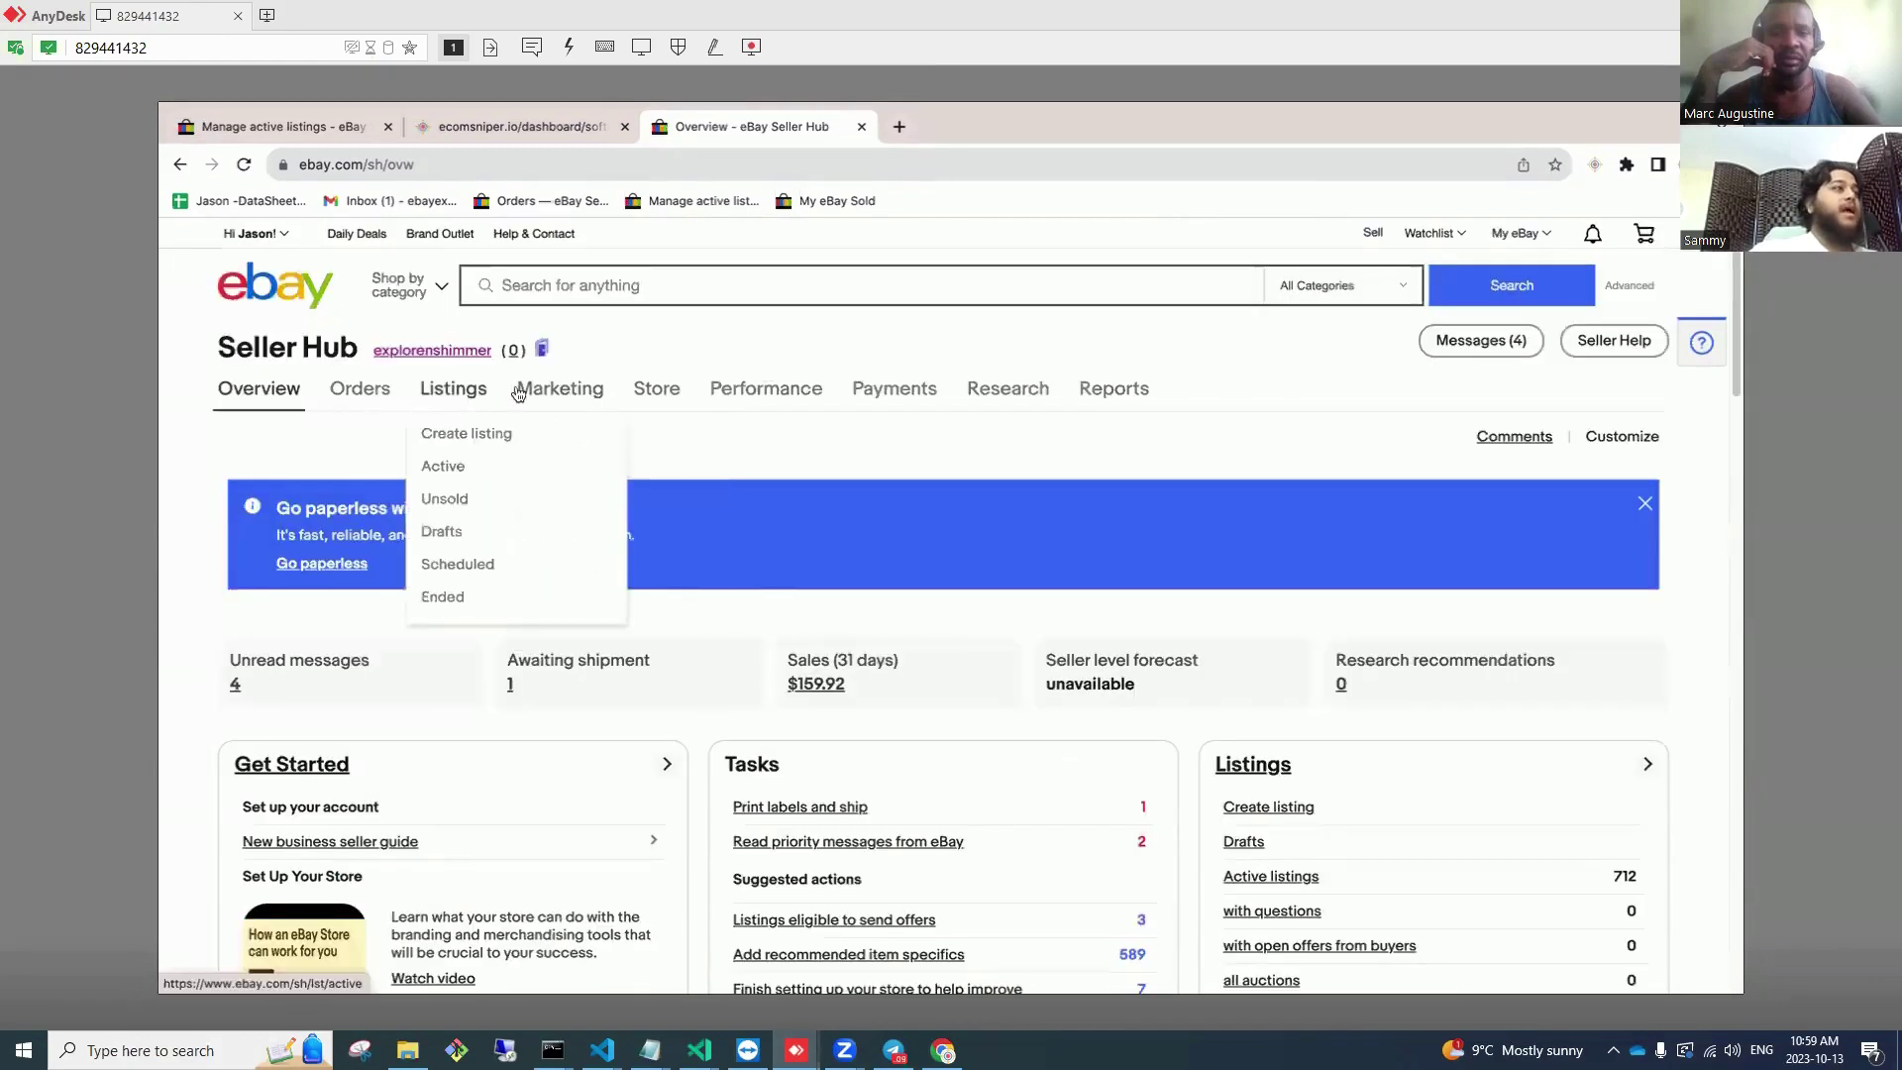
left_click(1596, 167)
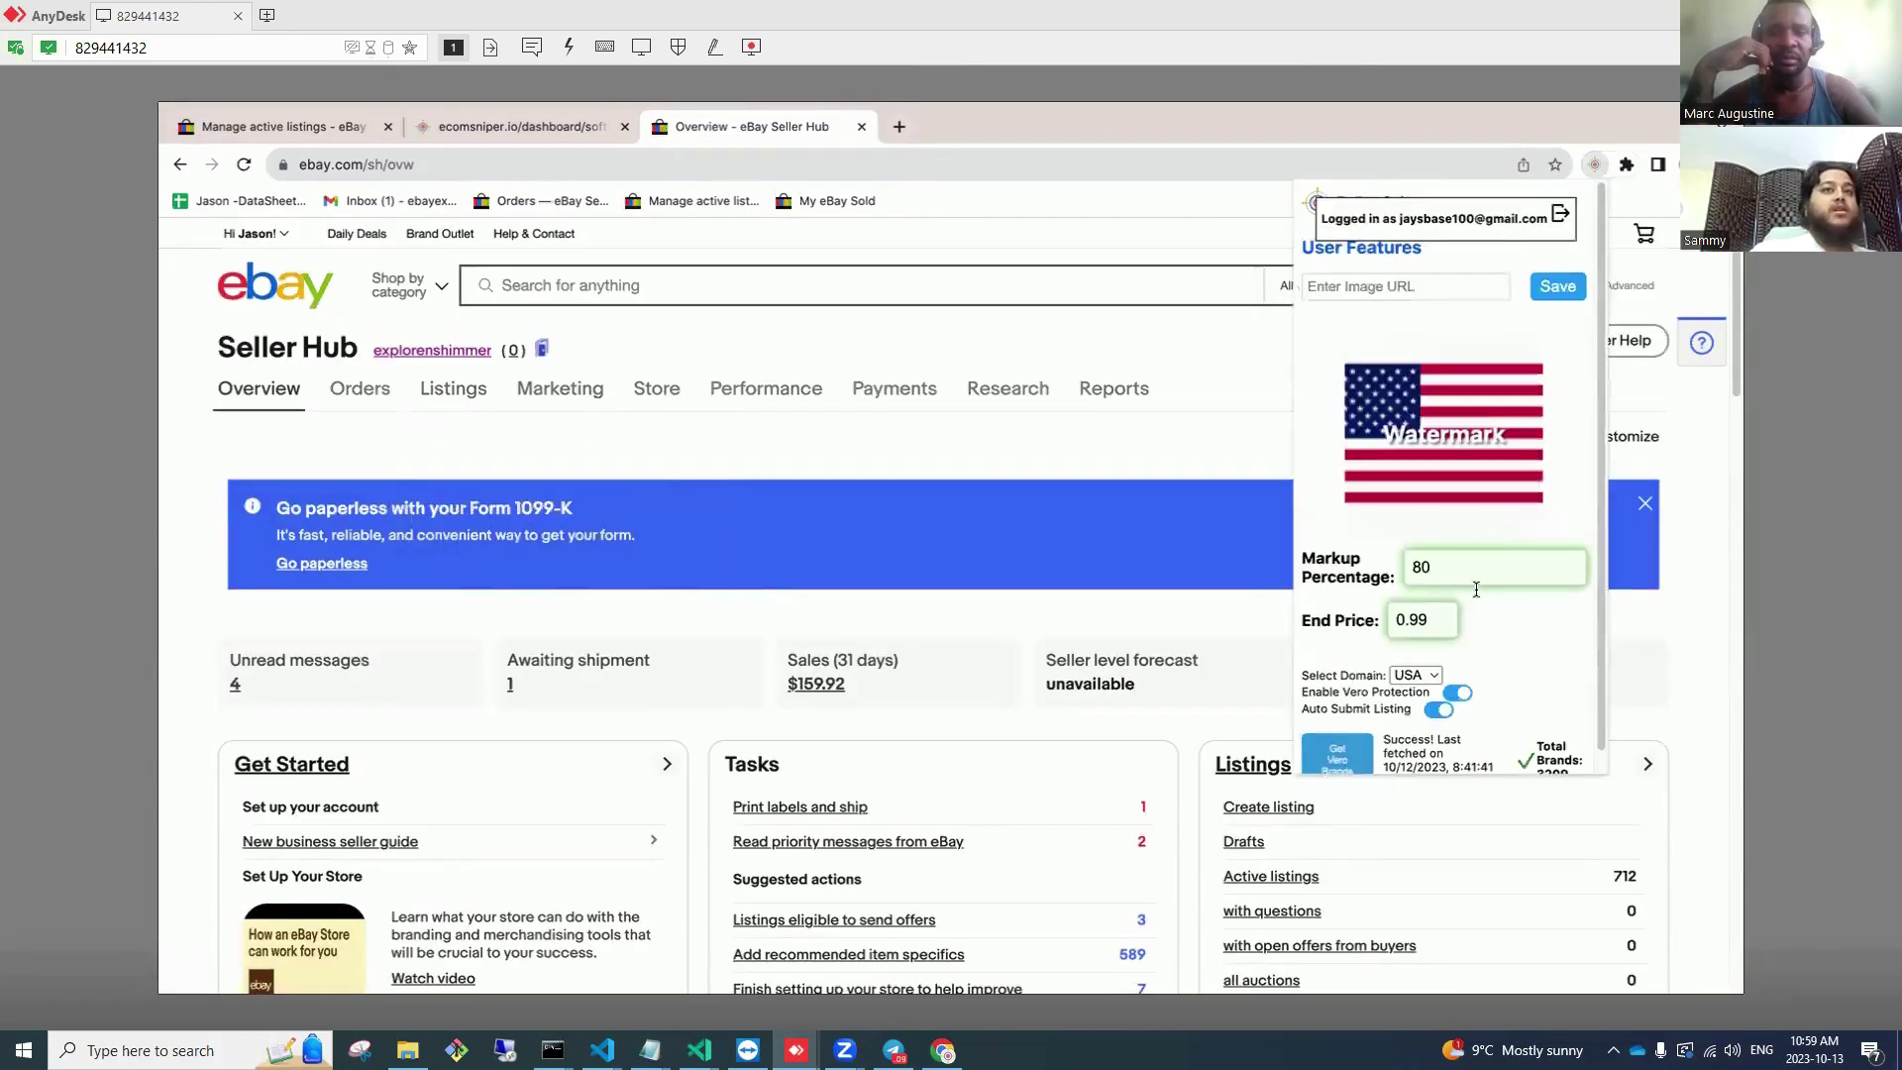
left_click(785, 423)
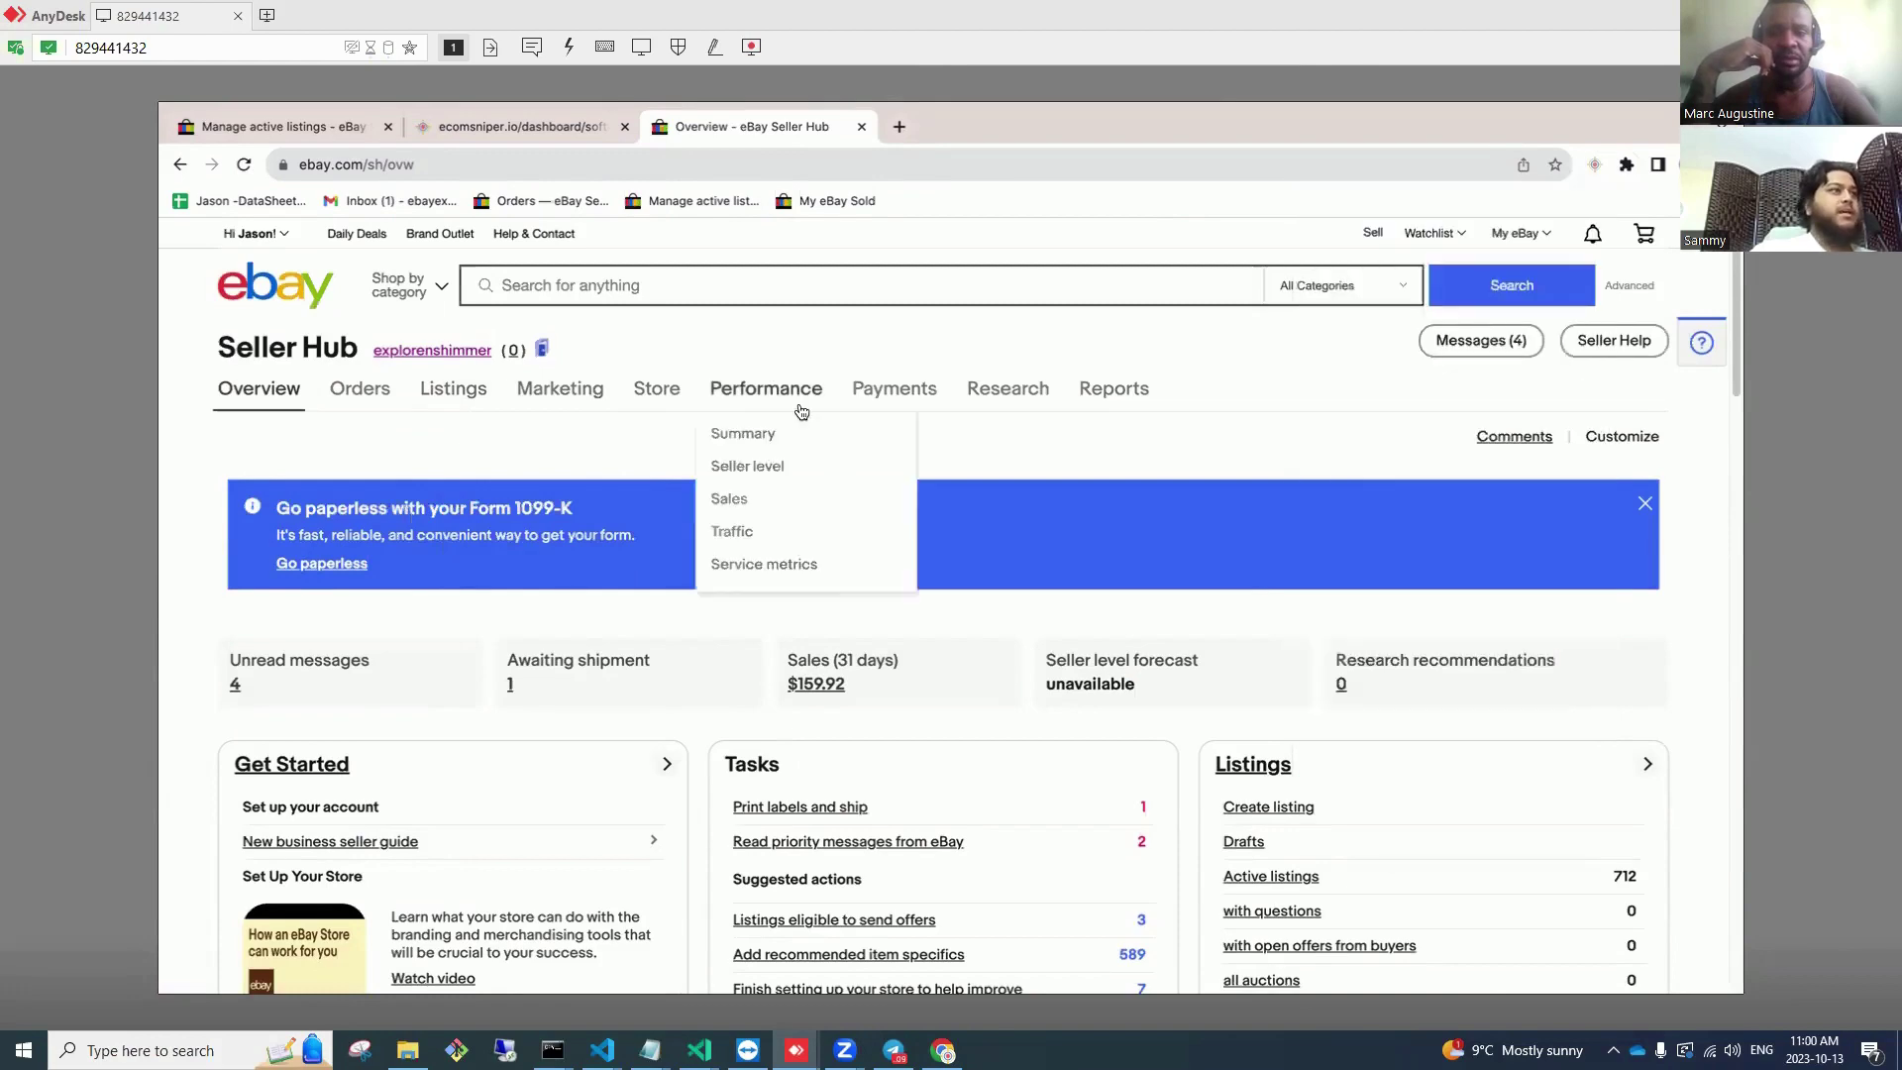
scroll(1004, 657, "down", 3)
left_click(916, 567)
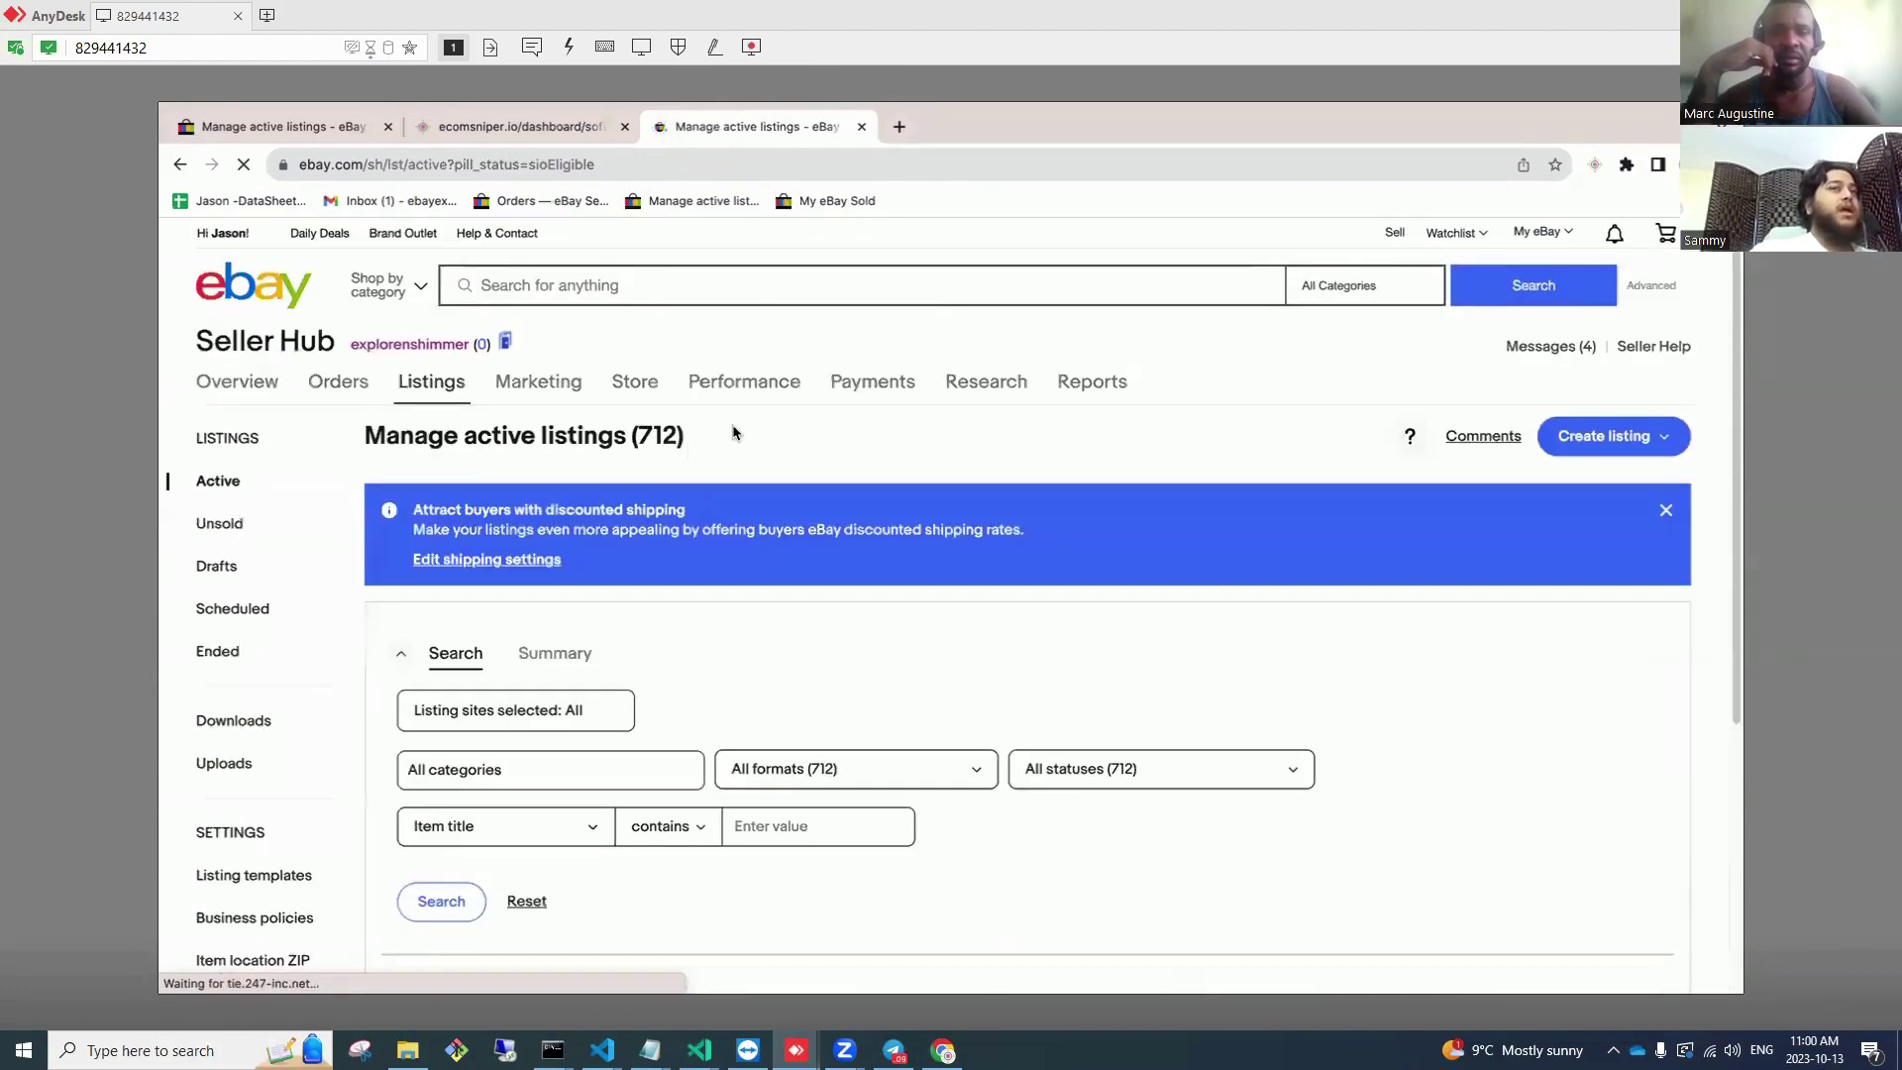
Step: Select all three eligible listings and send interested buyers a 5% percentage-off offer
scroll(608, 606, "down", 4)
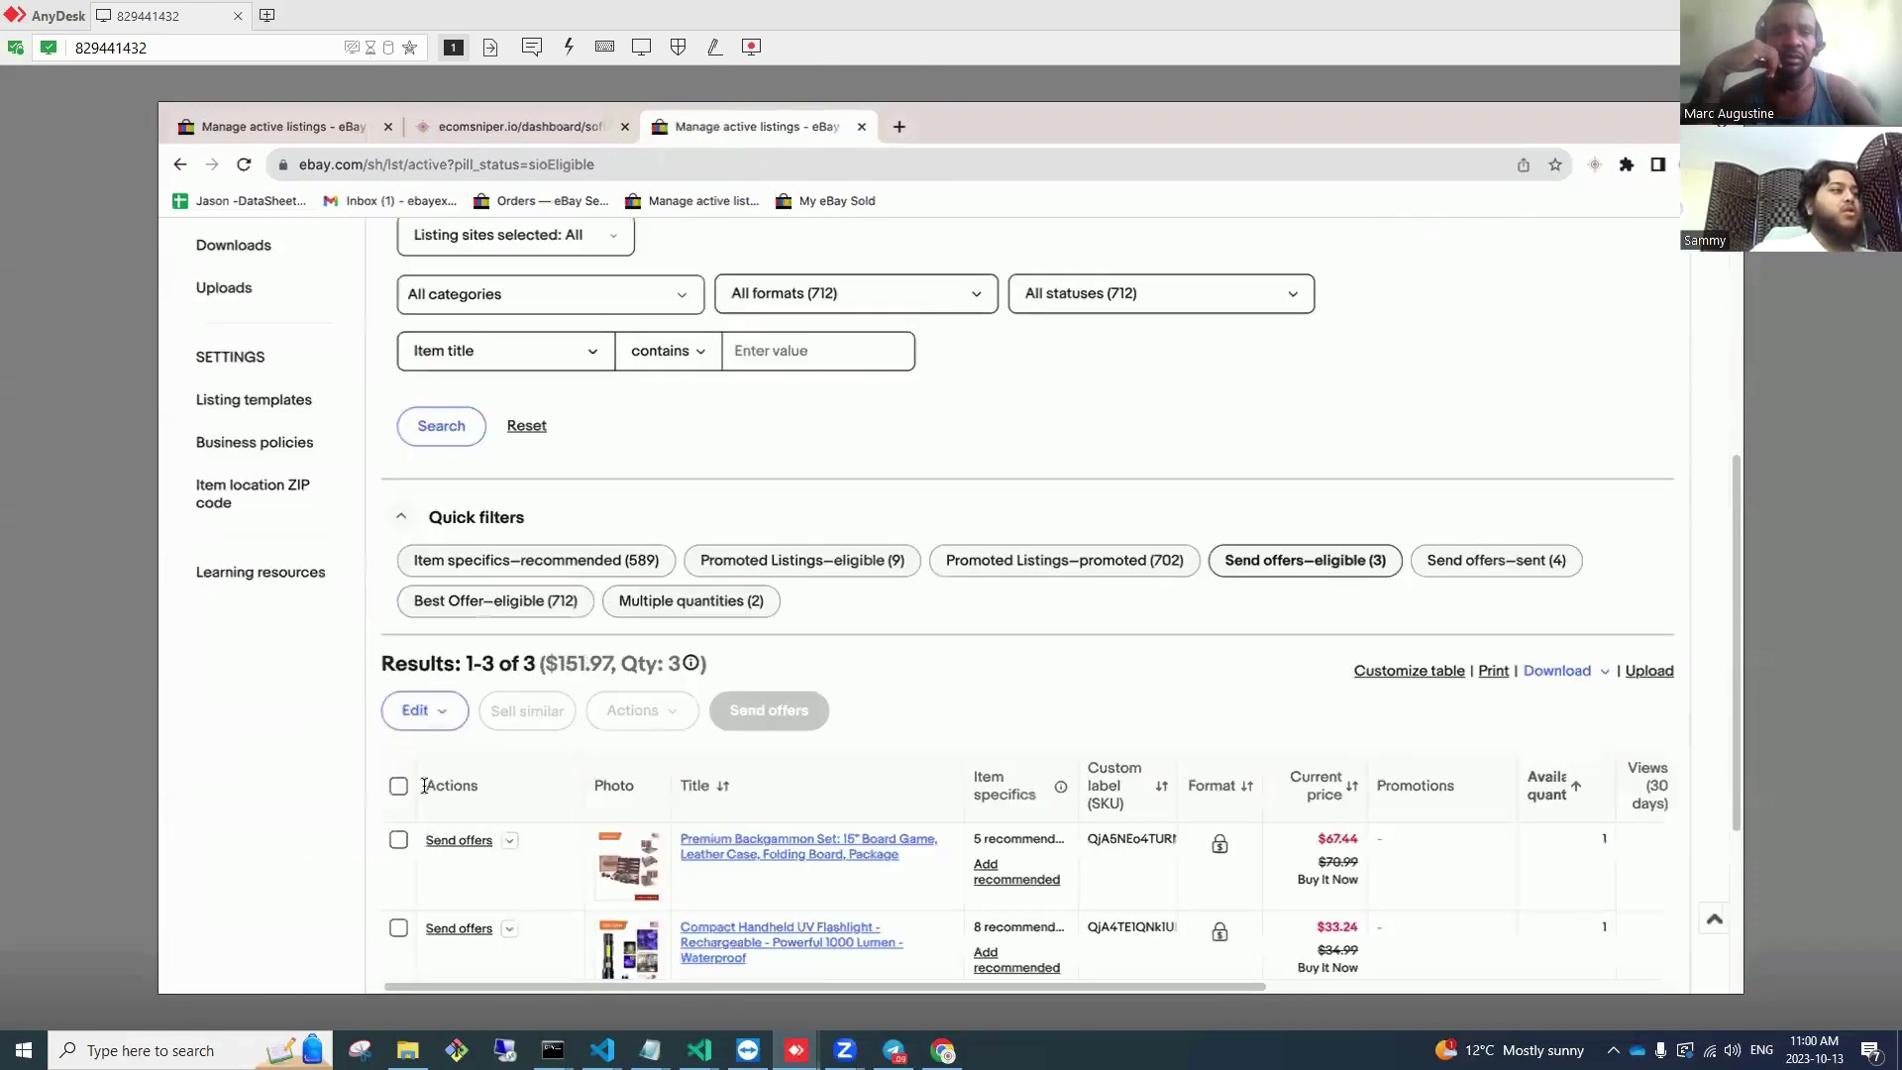
left_click(398, 785)
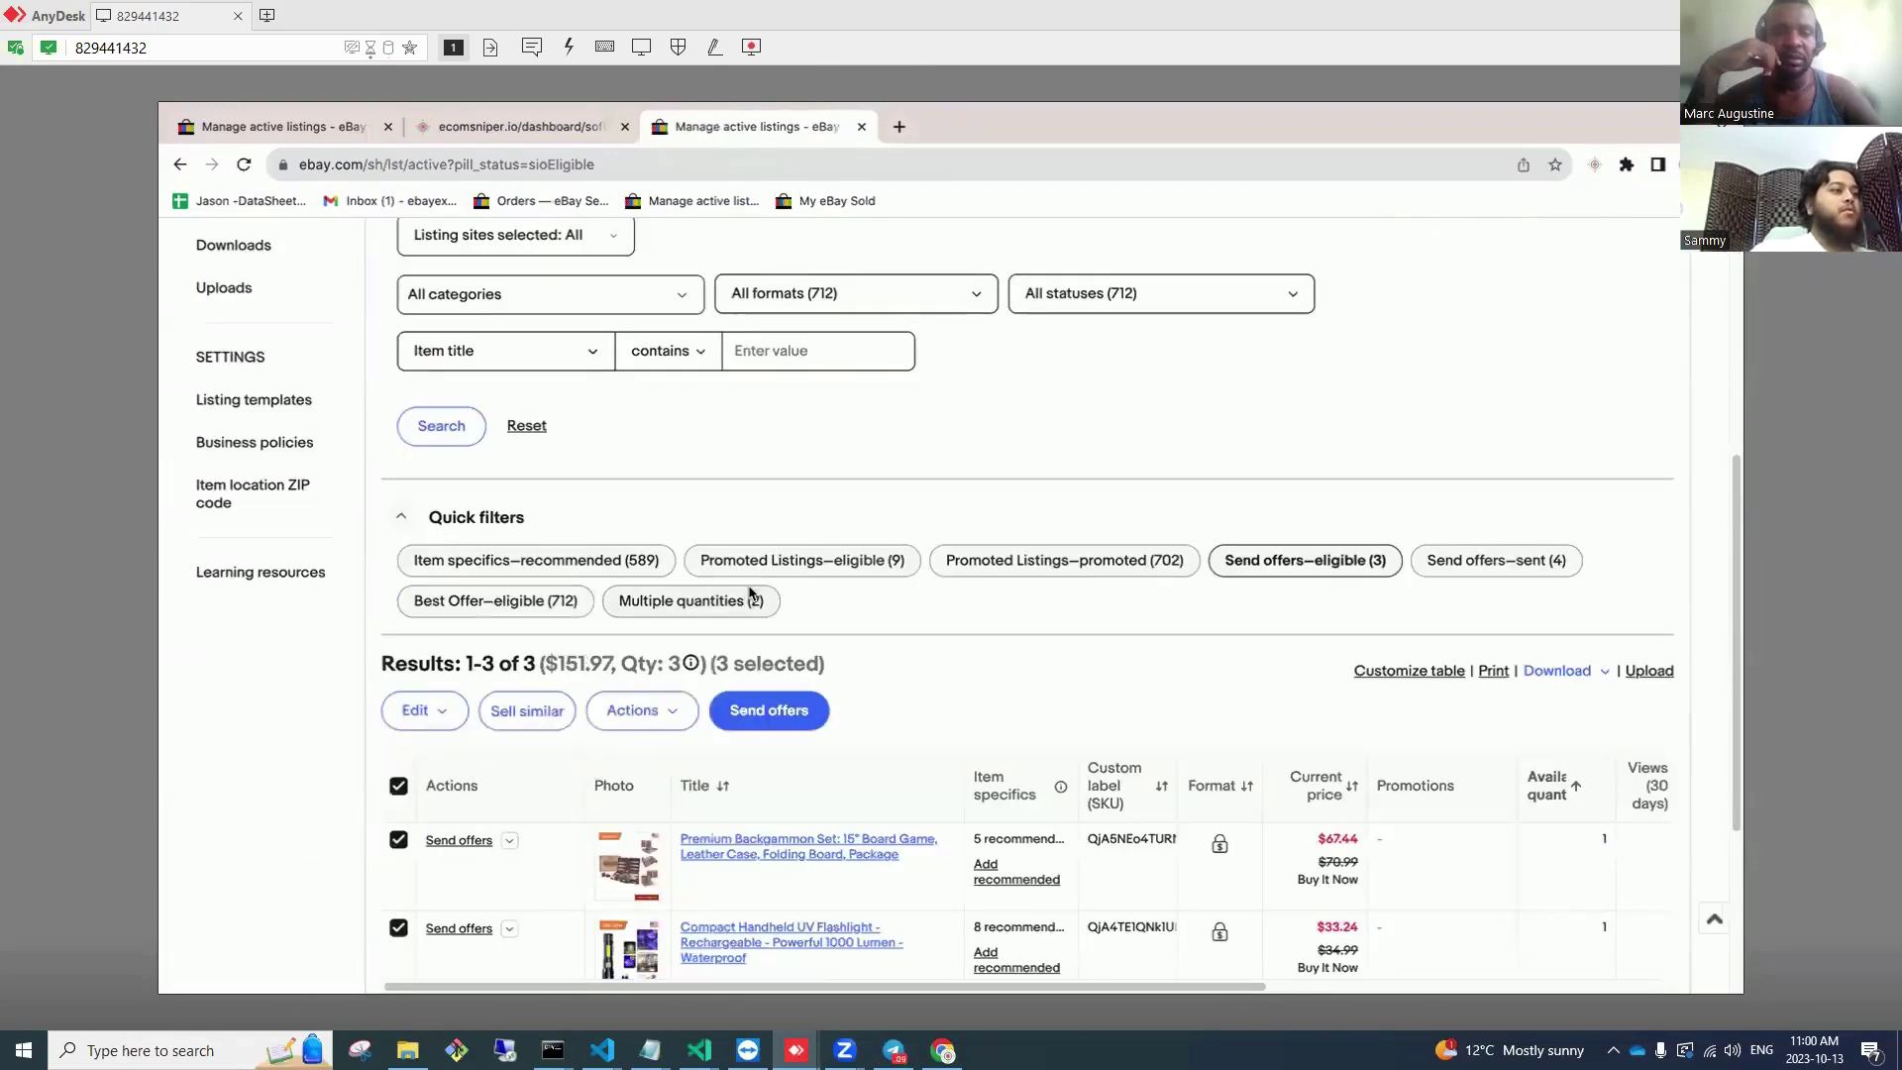
scroll(817, 408, "down", 1)
left_click(811, 396)
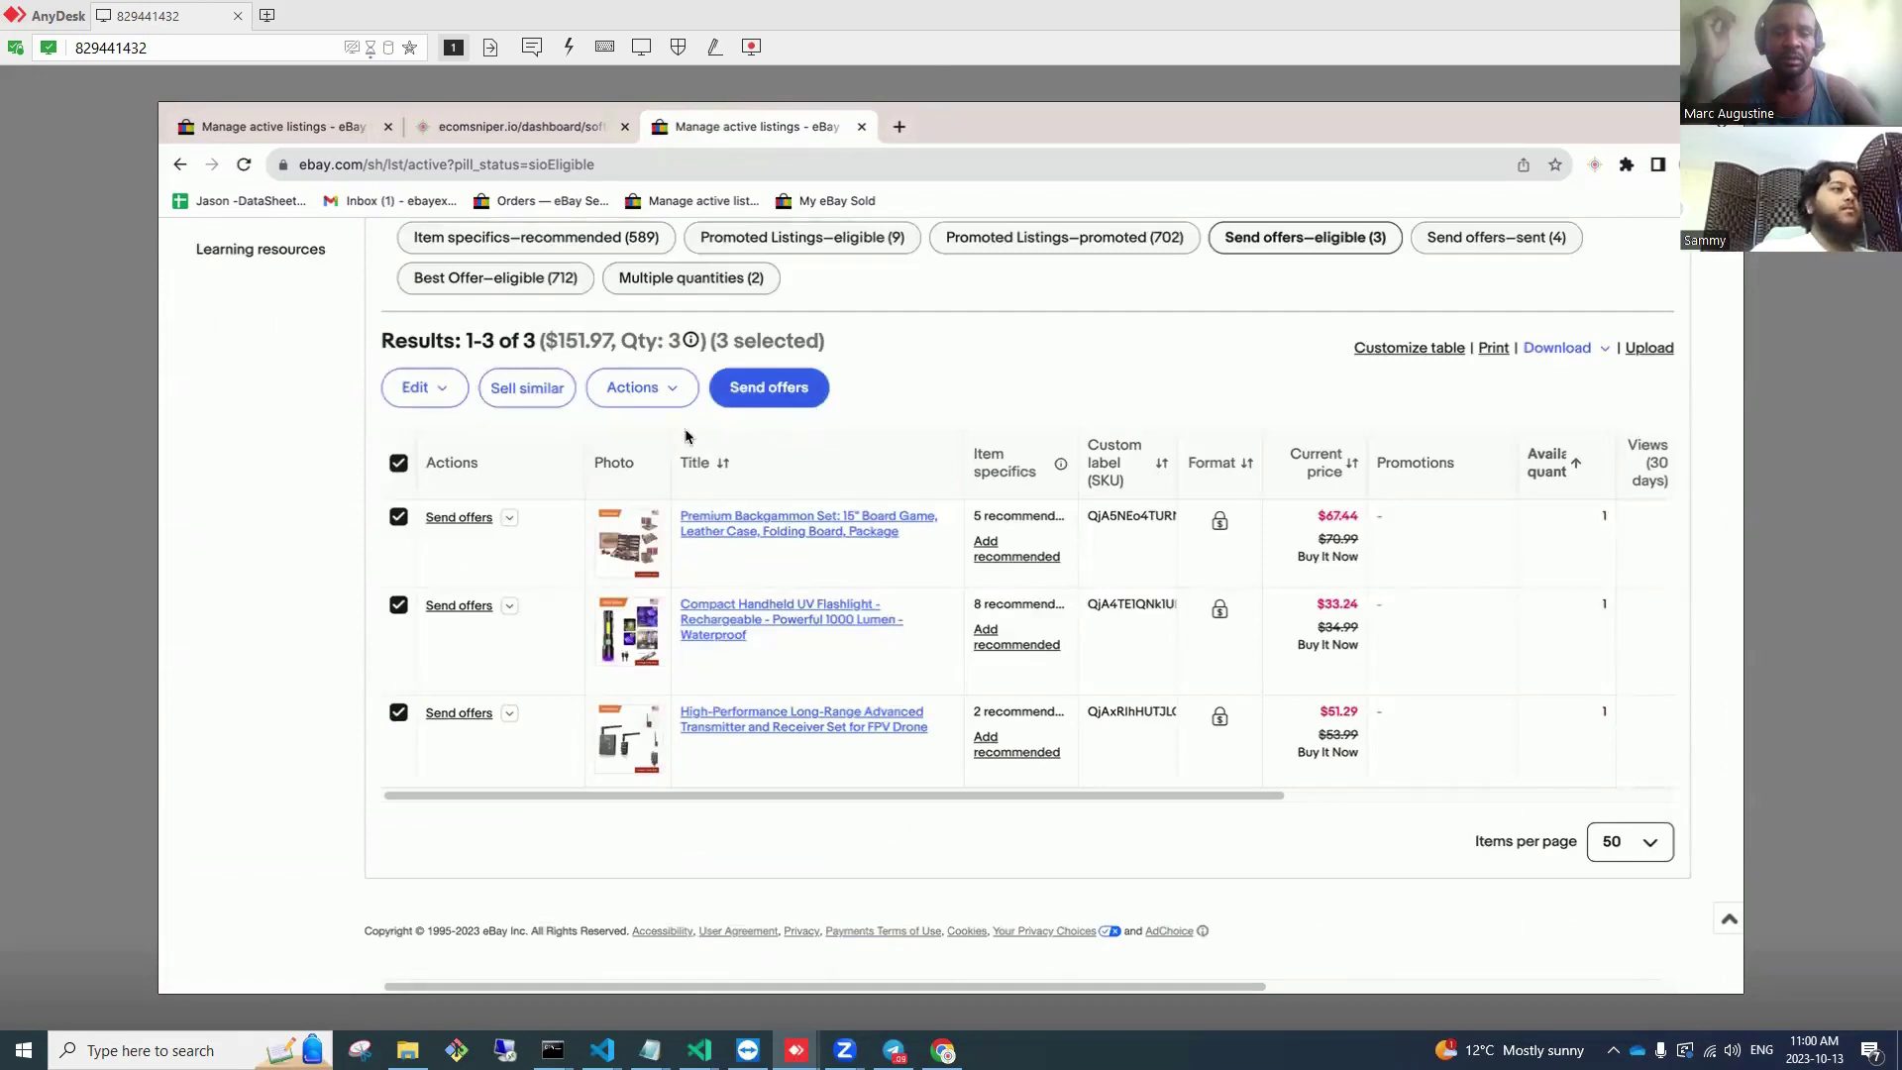
left_click(570, 395)
type("5")
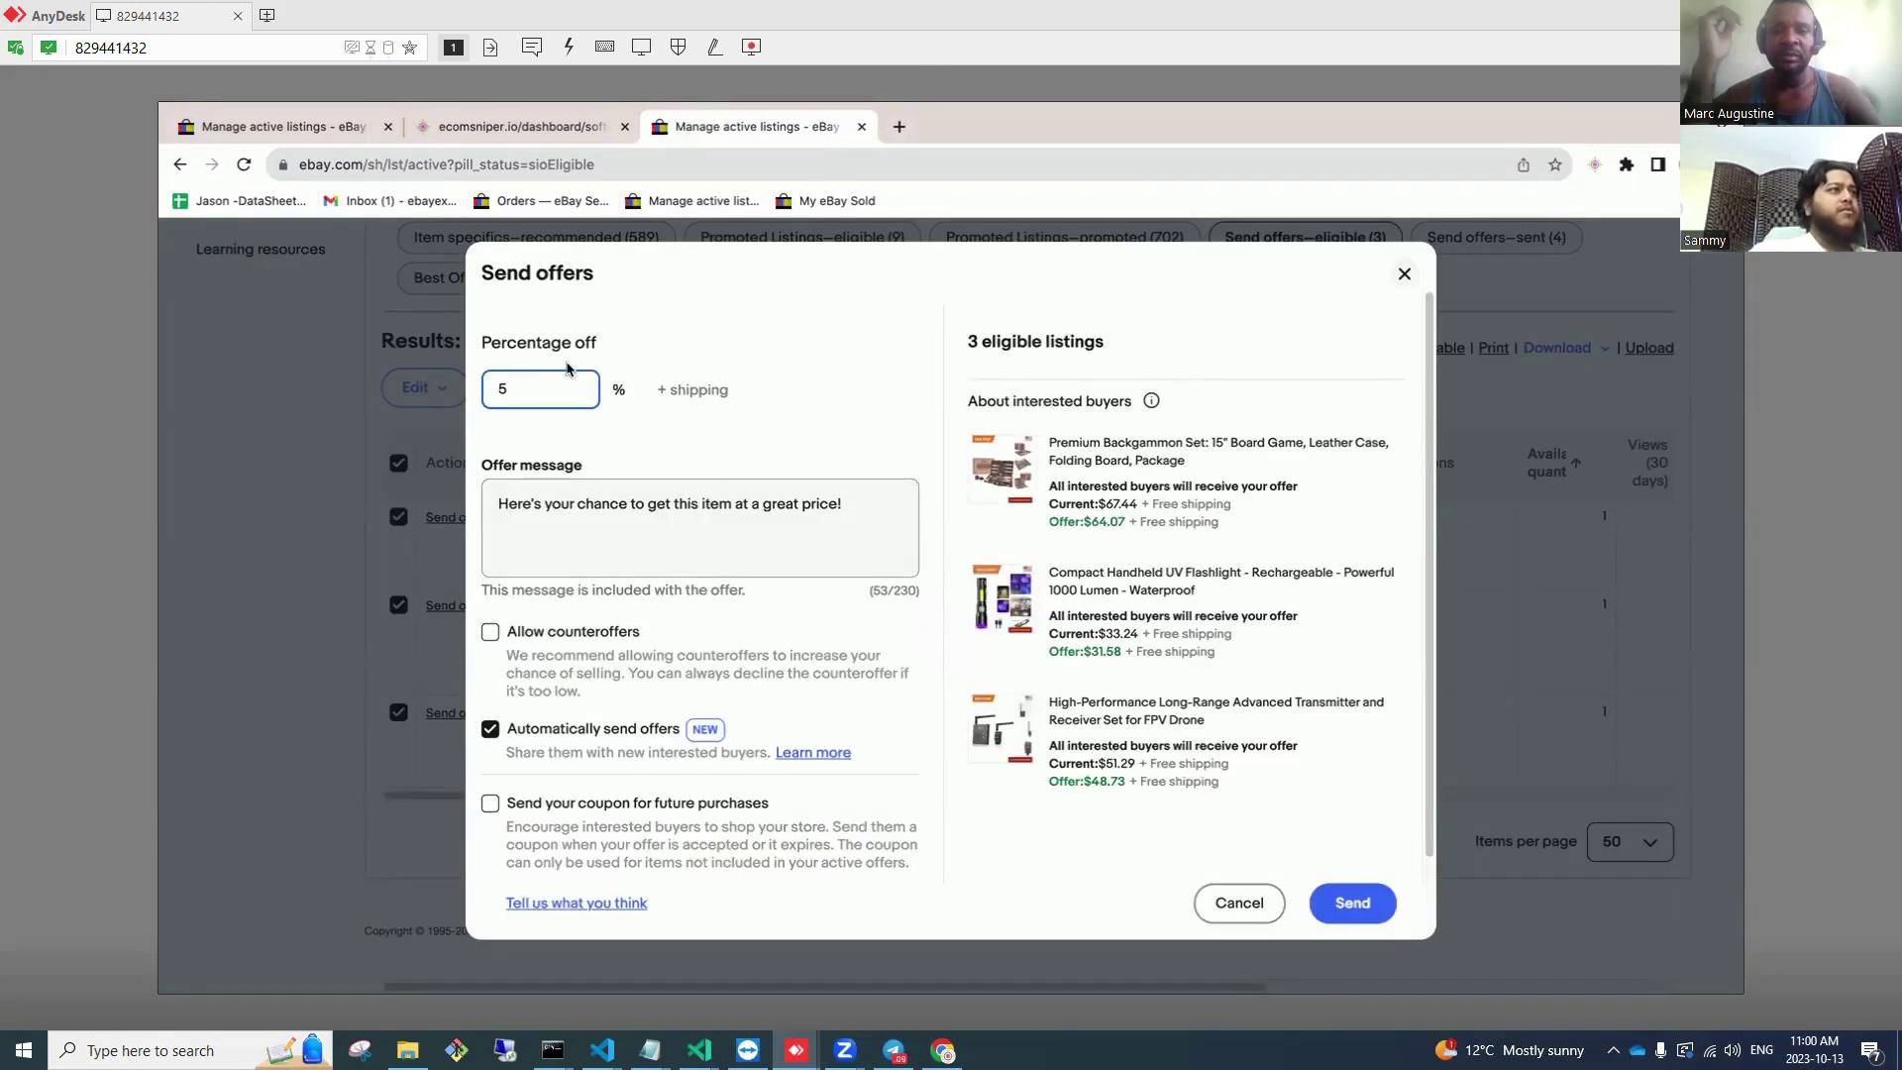
scroll(715, 723, "down", 1)
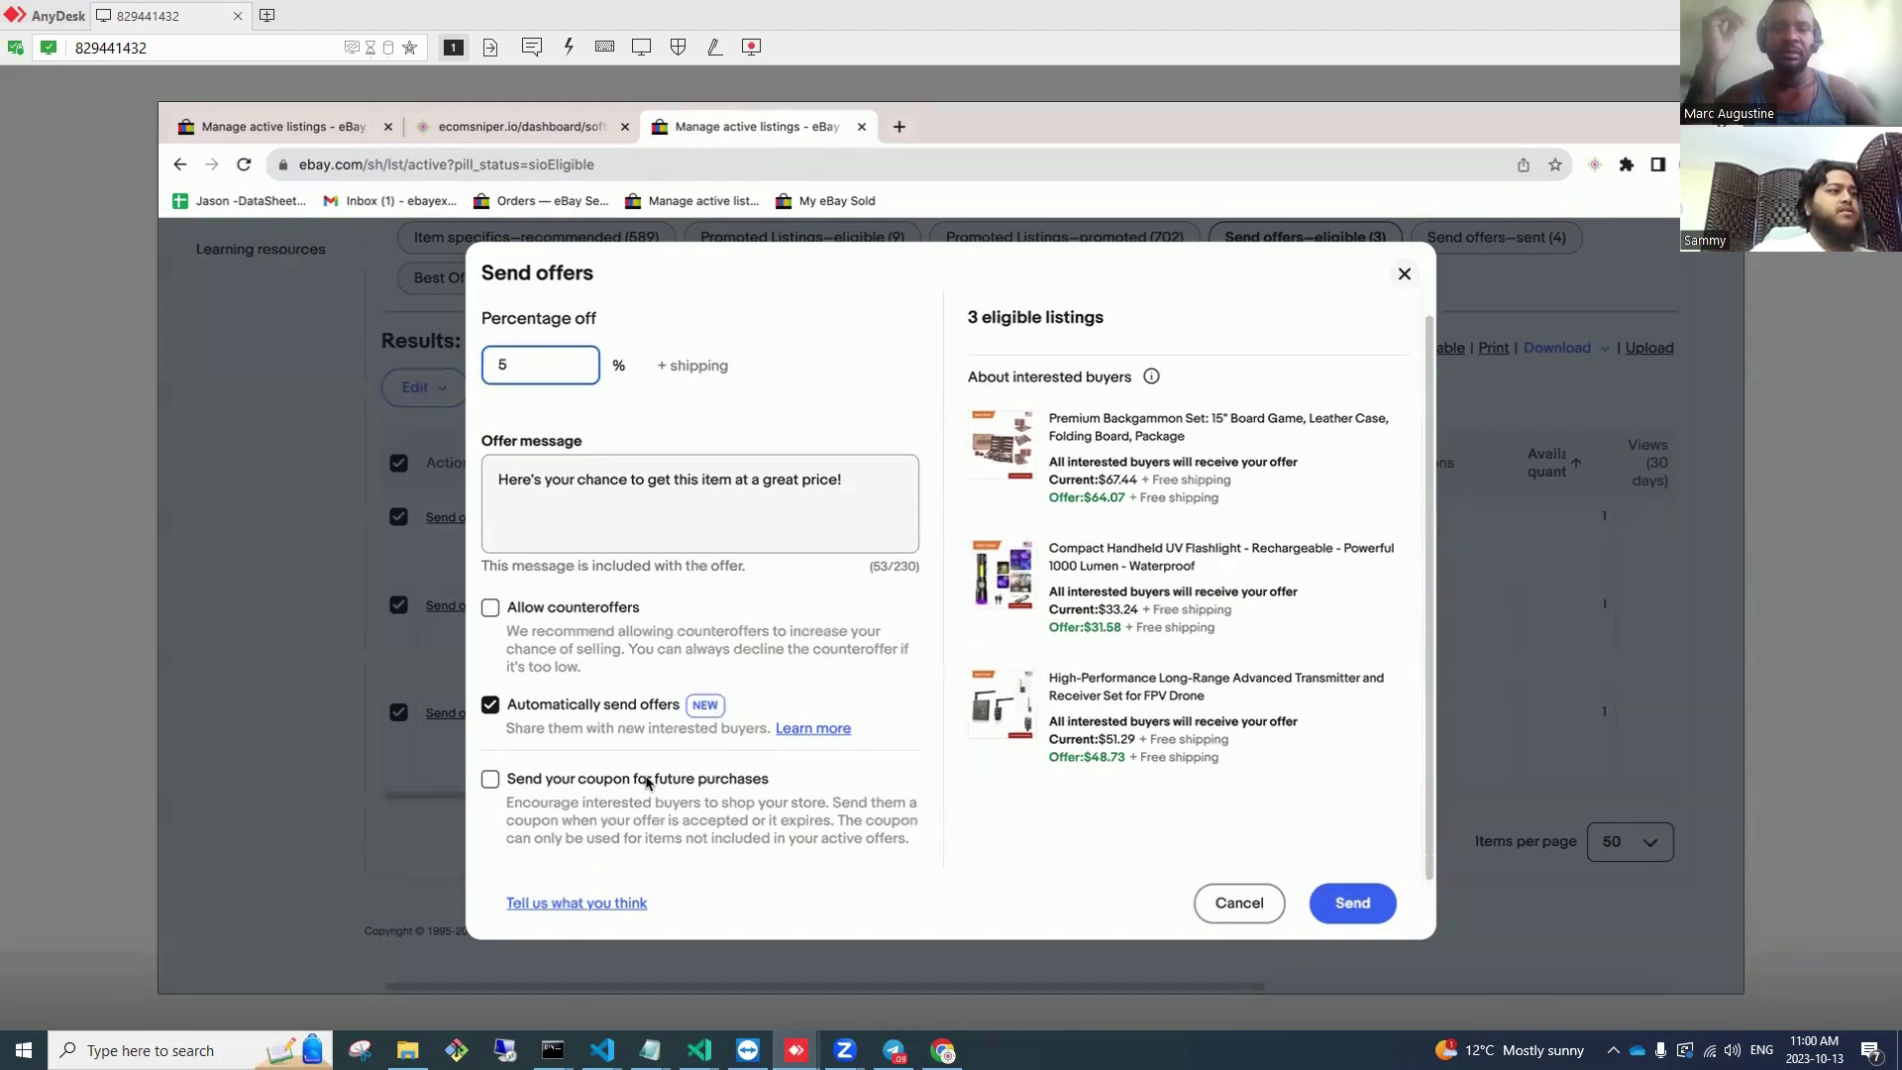
left_click(1354, 906)
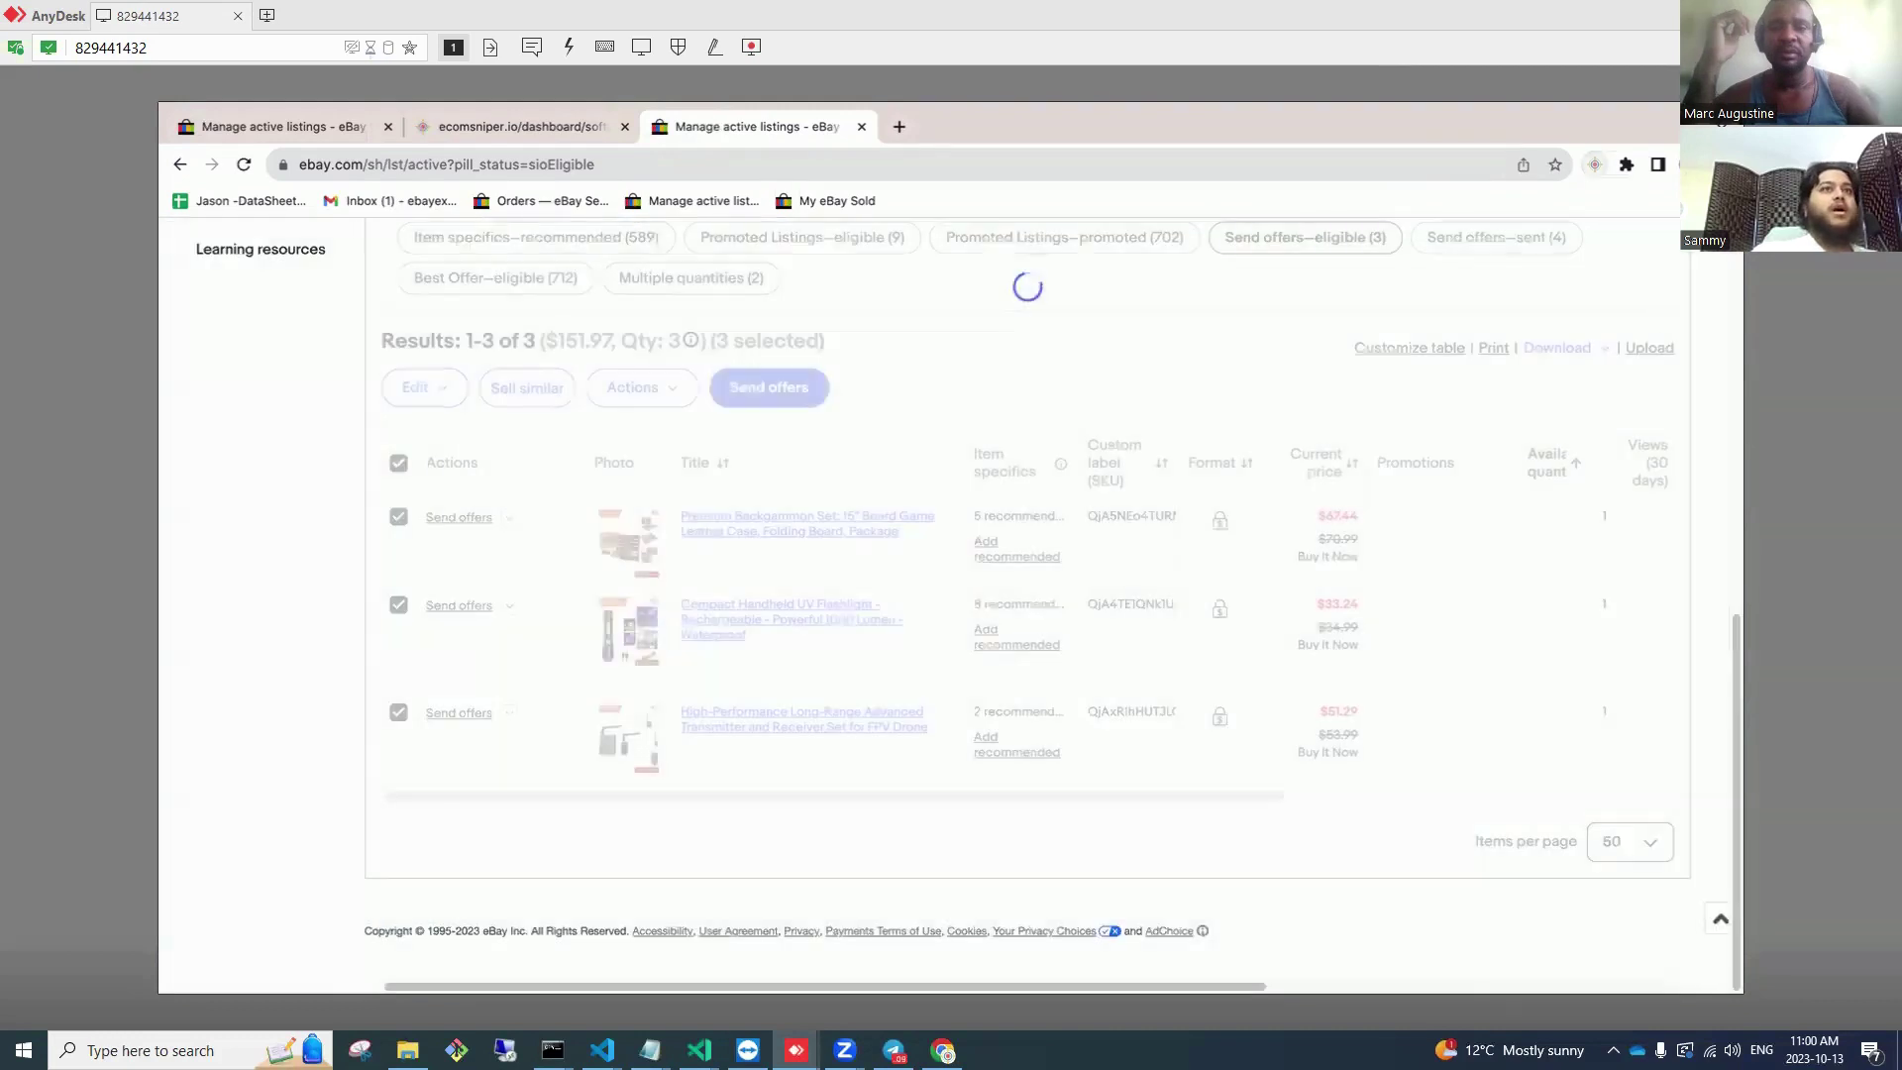
left_click(1721, 165)
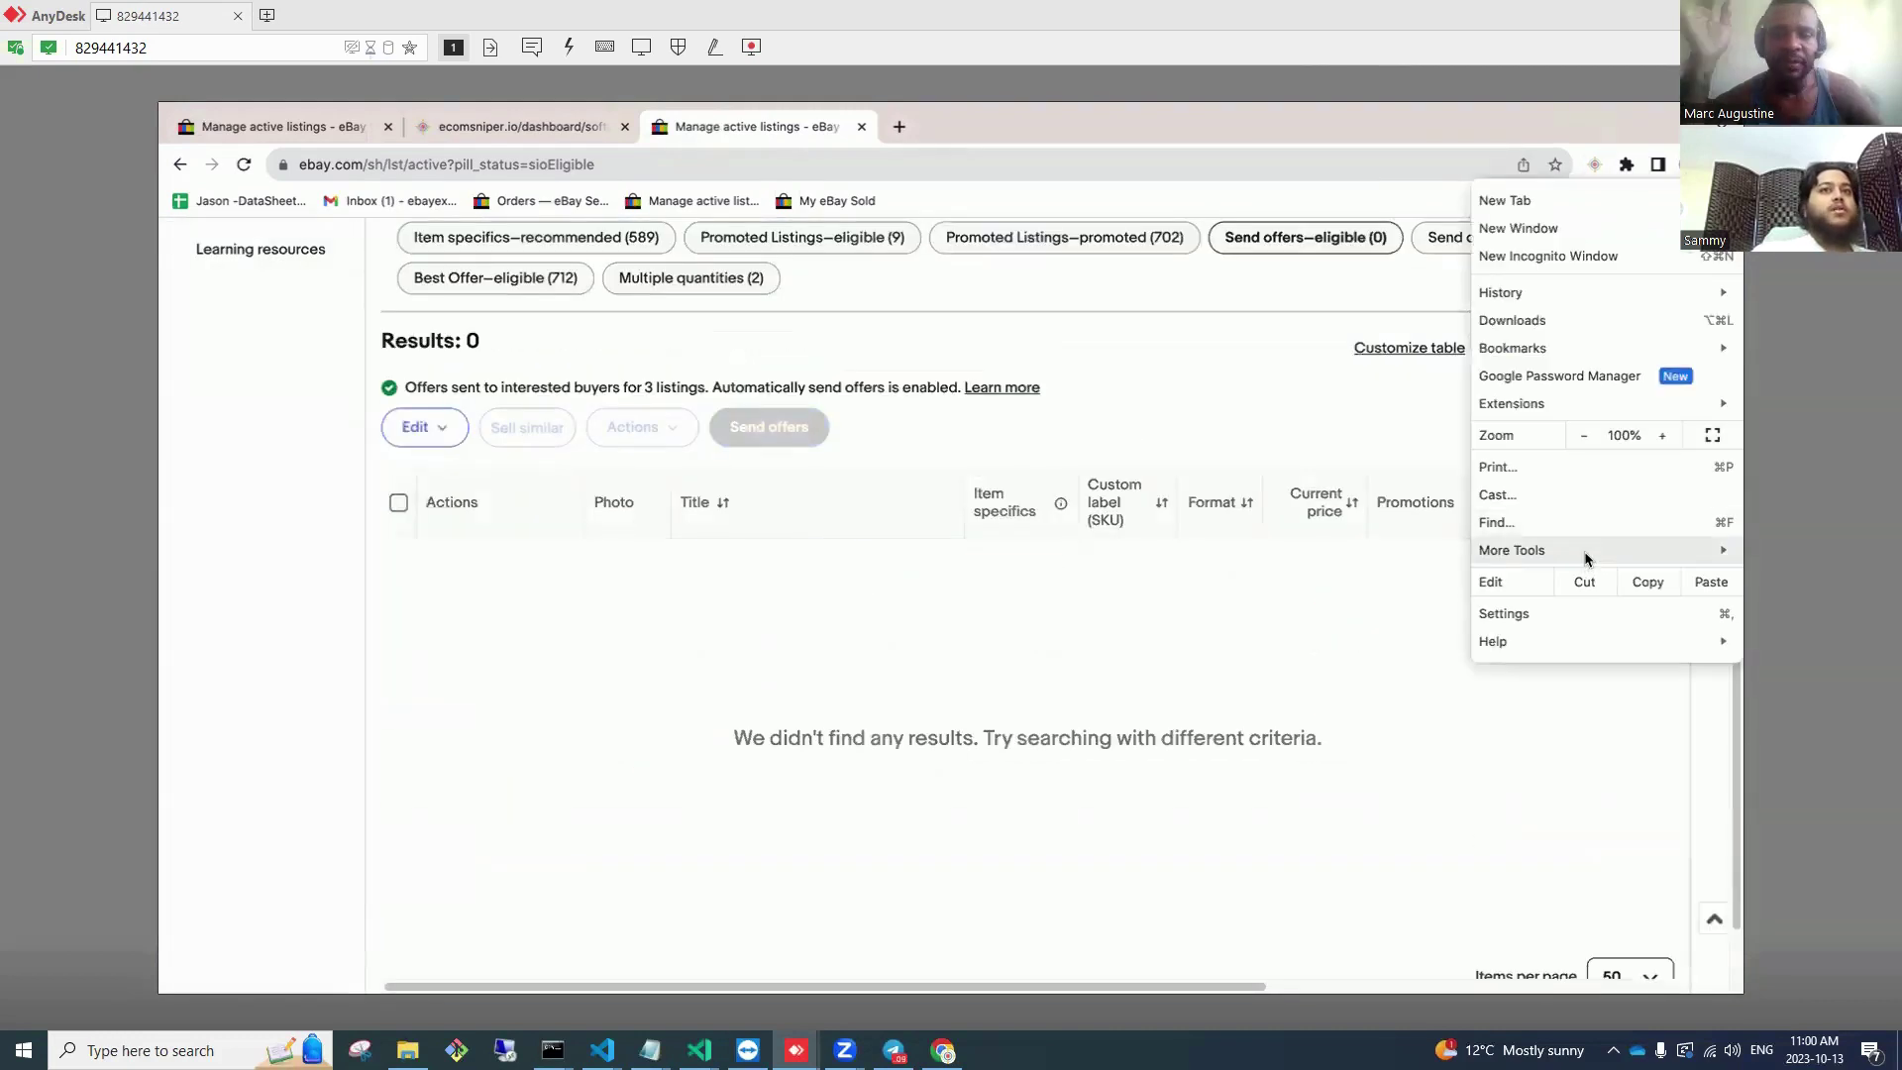
mouse_move(1584, 558)
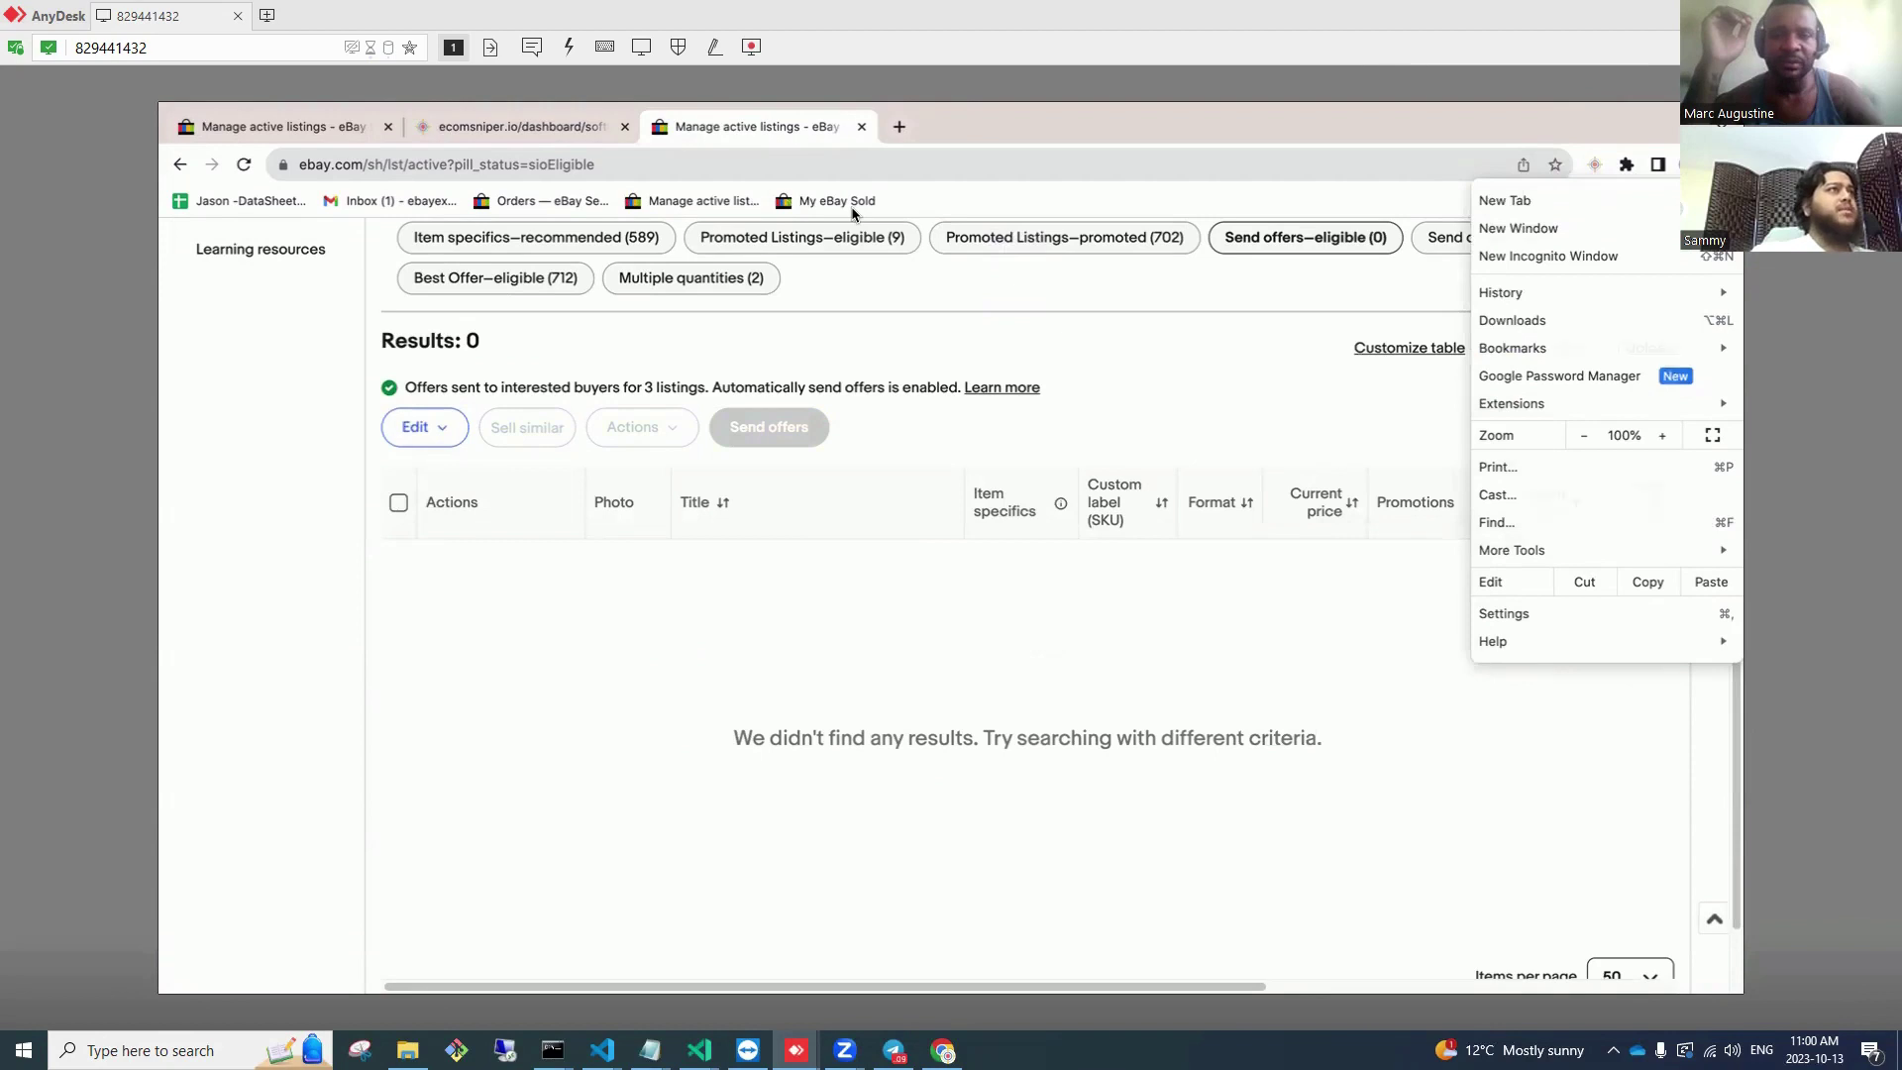
Step: Return to the My eBay Sold page and scroll through the sold orders
left_click(851, 207)
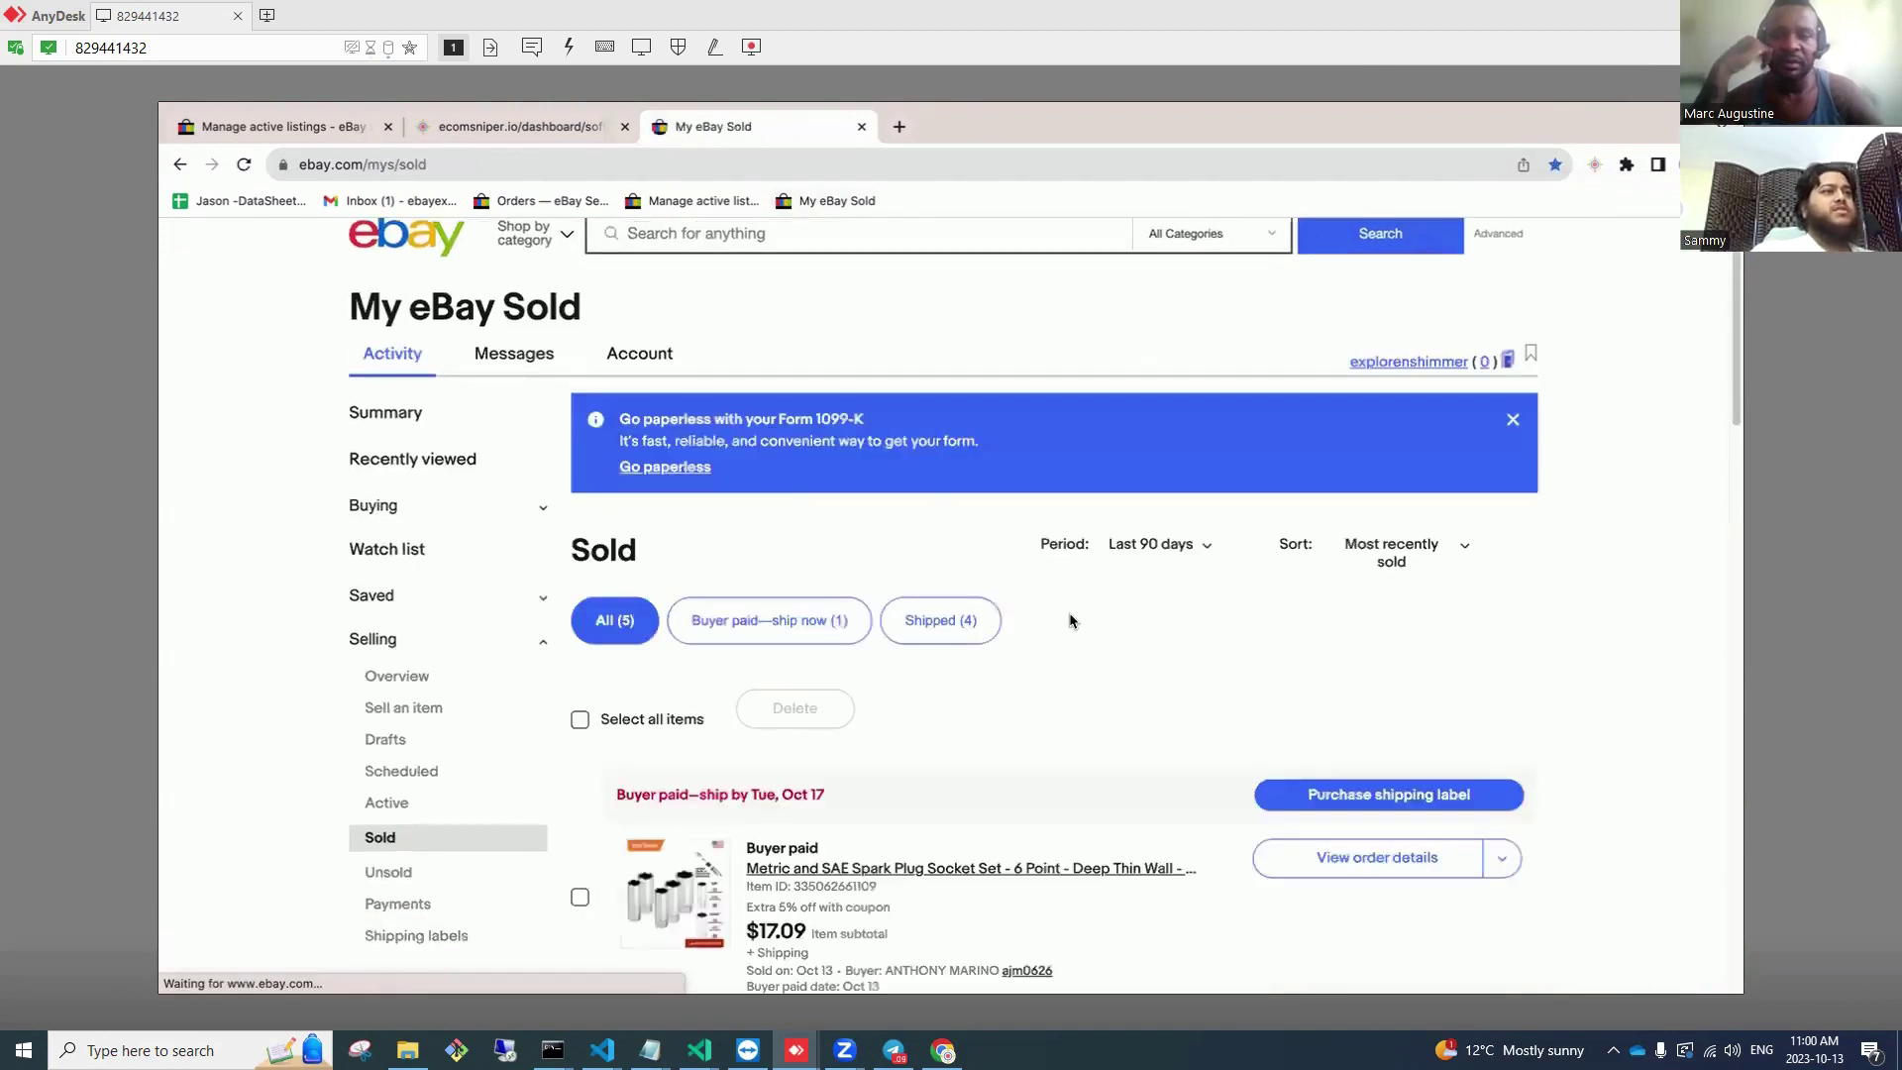
scroll(1070, 621, "down", 3)
scroll(1070, 621, "down", 4)
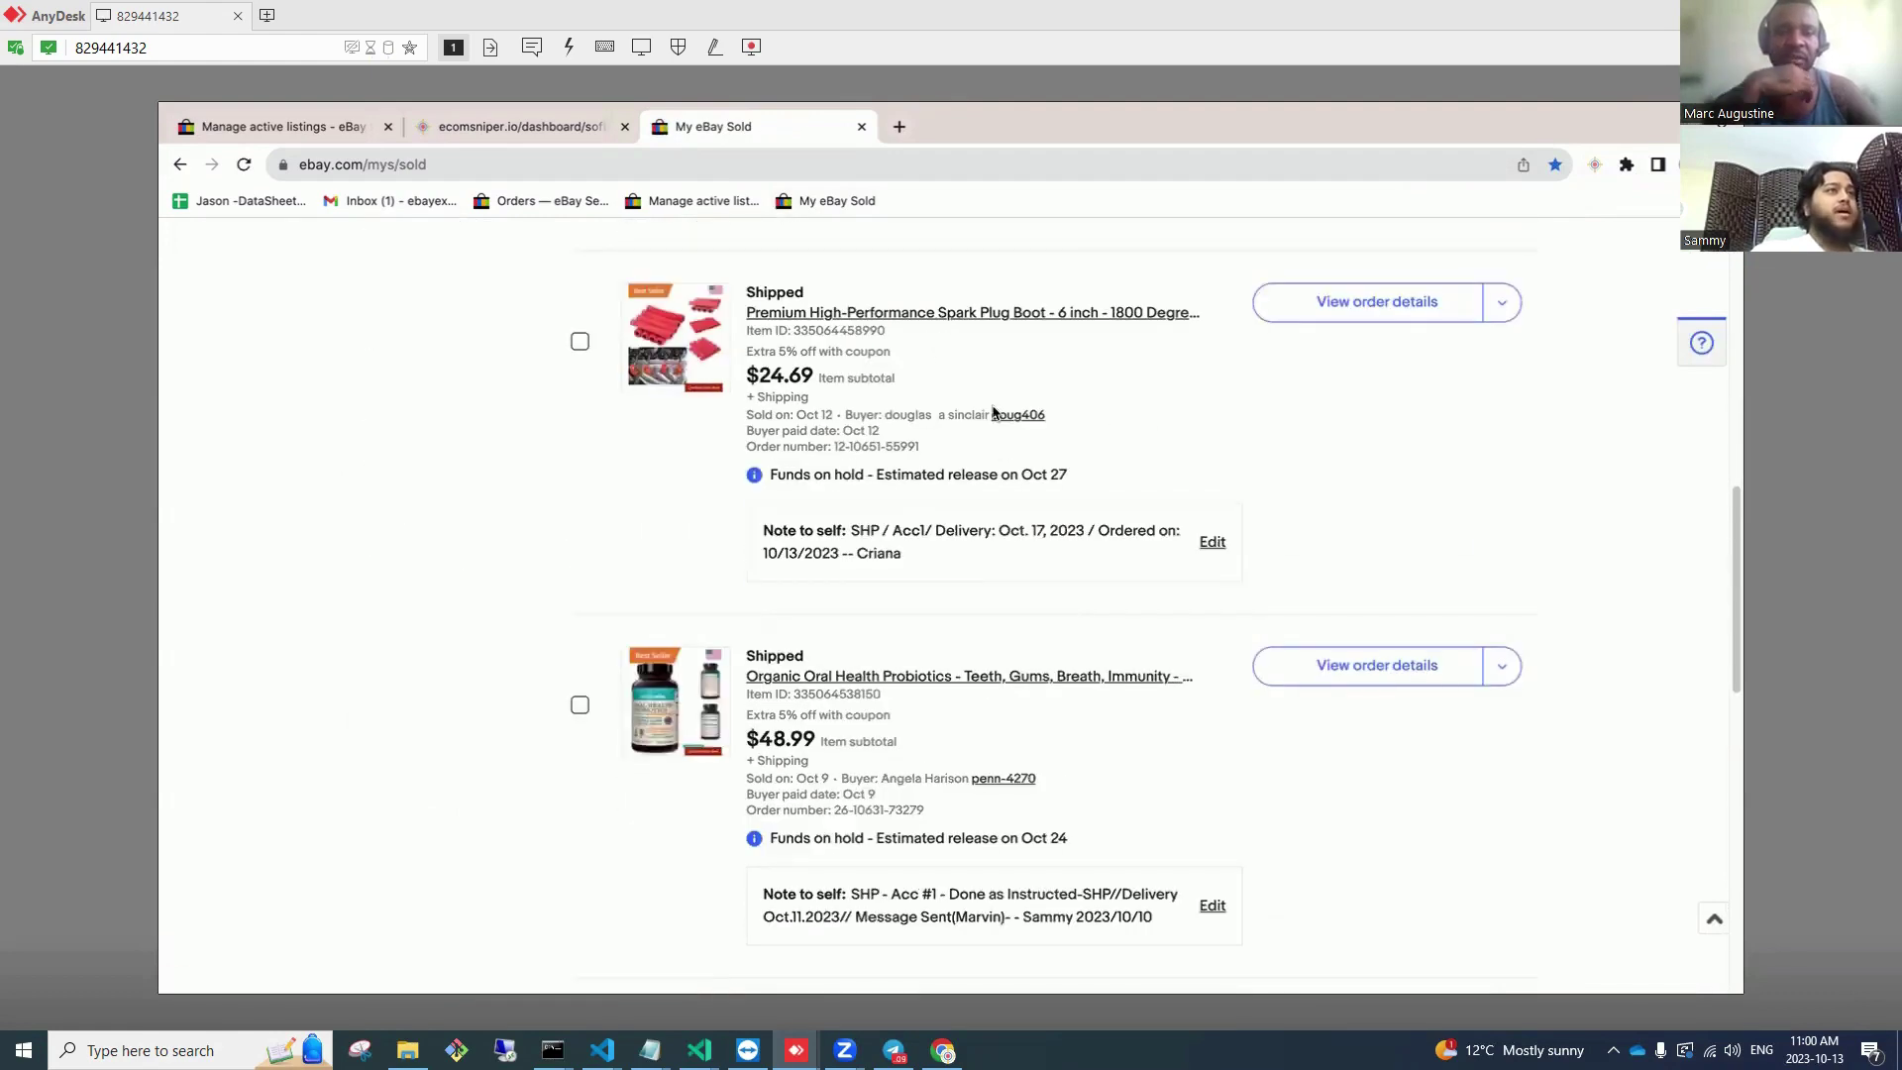
scroll(999, 470, "down", 1)
scroll(1000, 485, "down", 4)
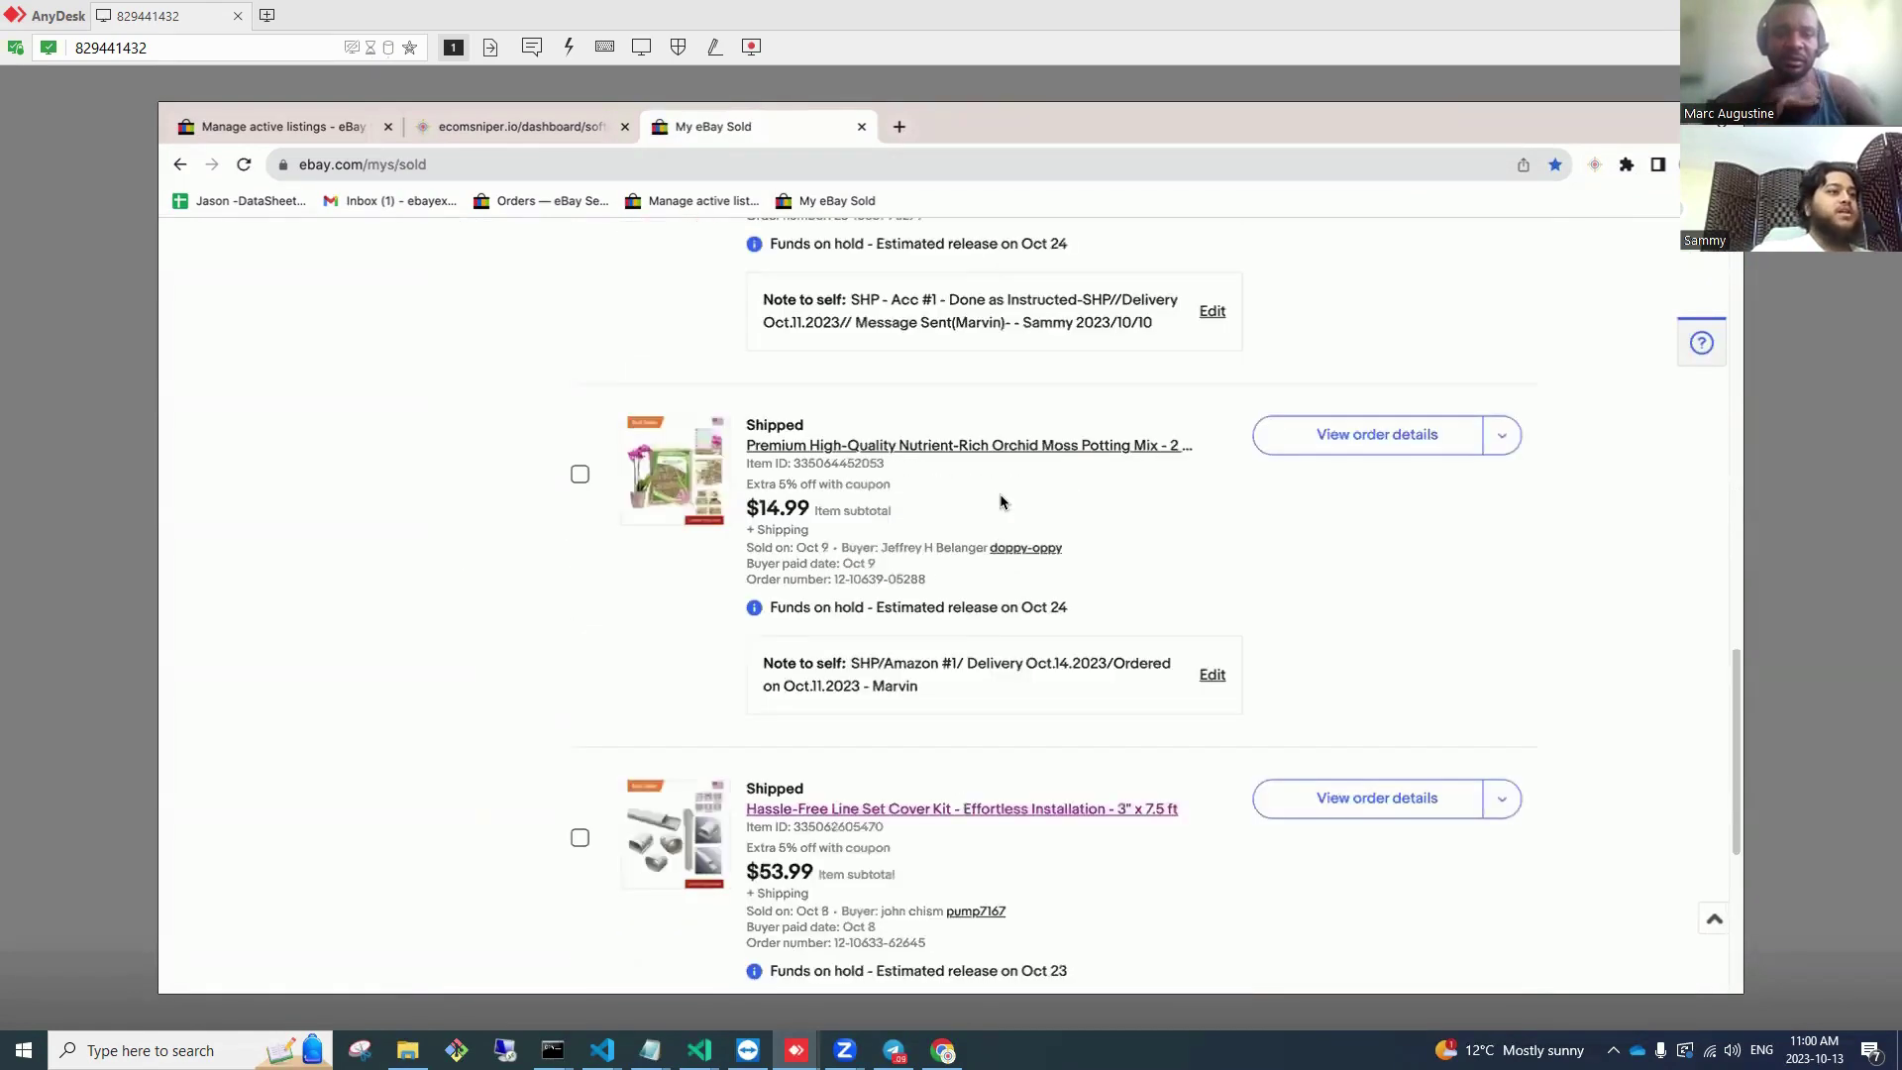
scroll(984, 637, "up", 12)
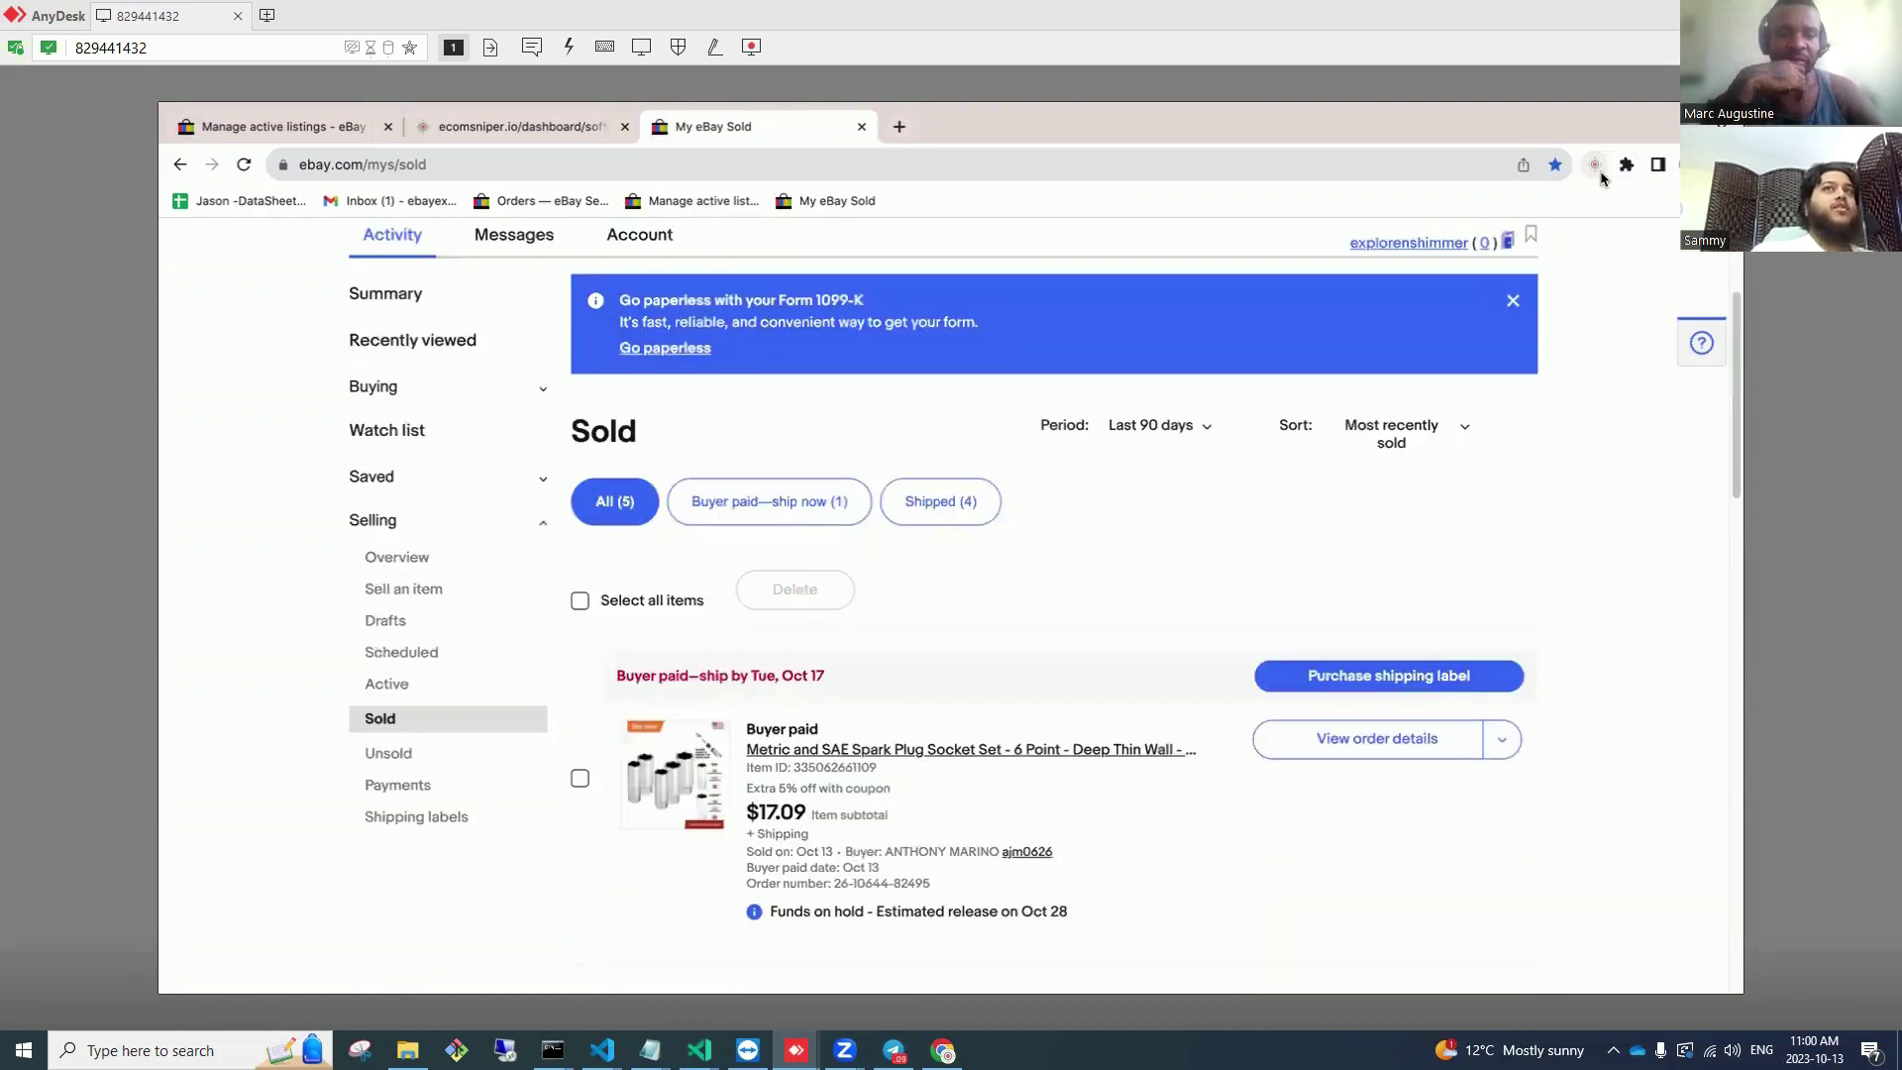
Step: Open Chrome's Manage Extensions page, where Ebay Sniper 4 is listed
left_click(1597, 166)
scroll(1436, 594, "down", 4)
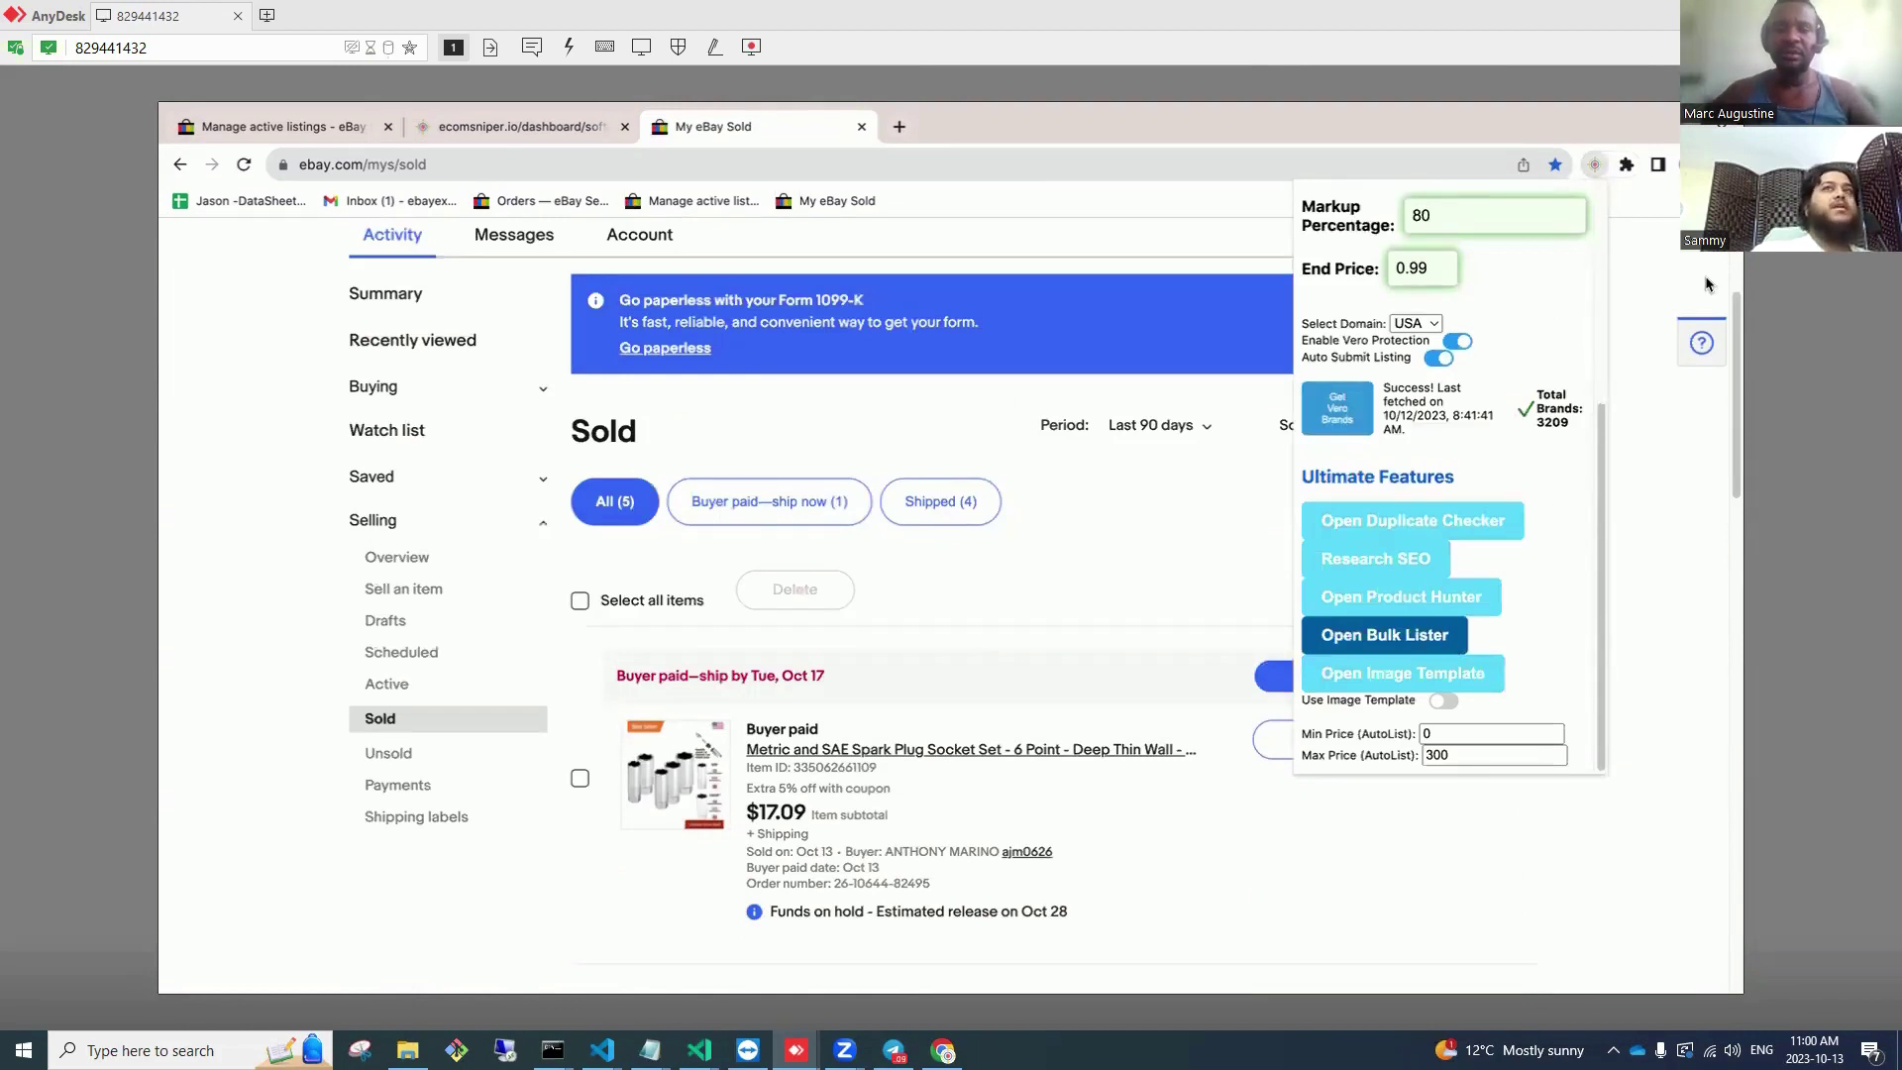
left_click(1723, 165)
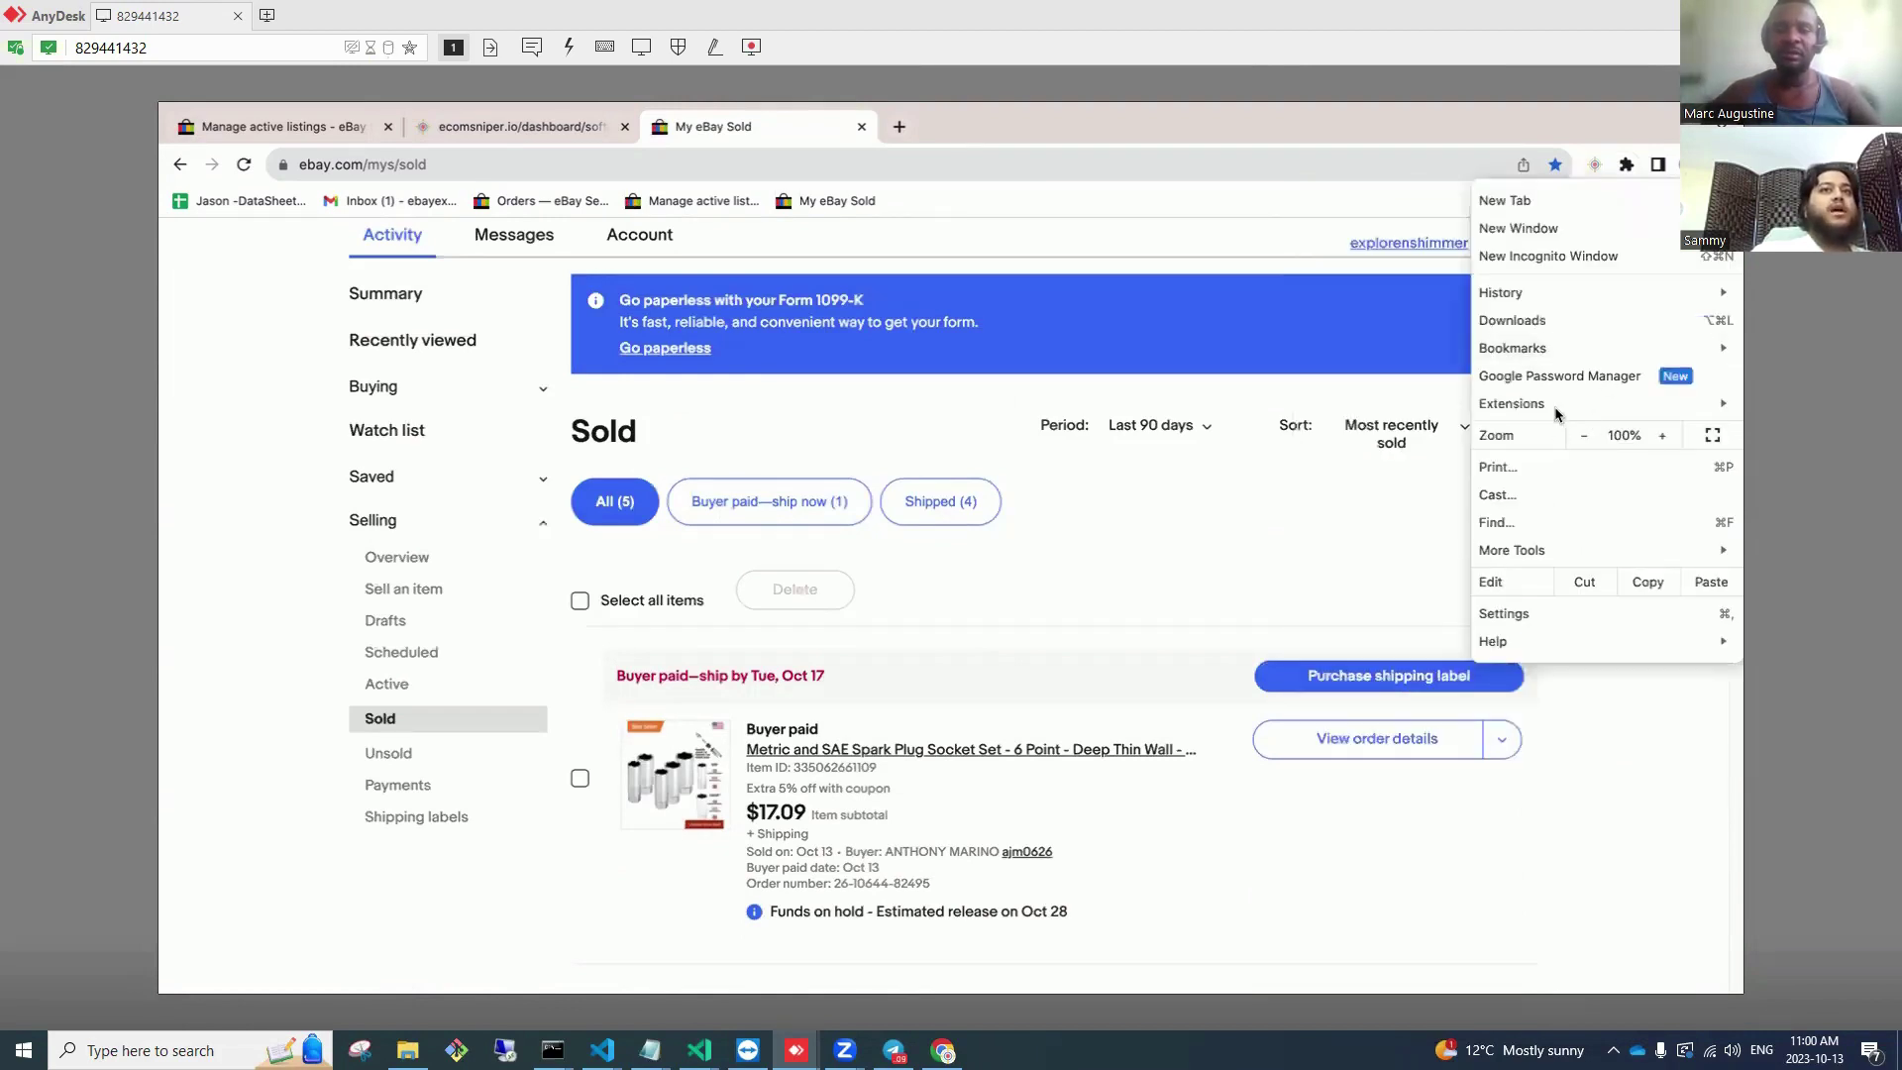
left_click(1442, 412)
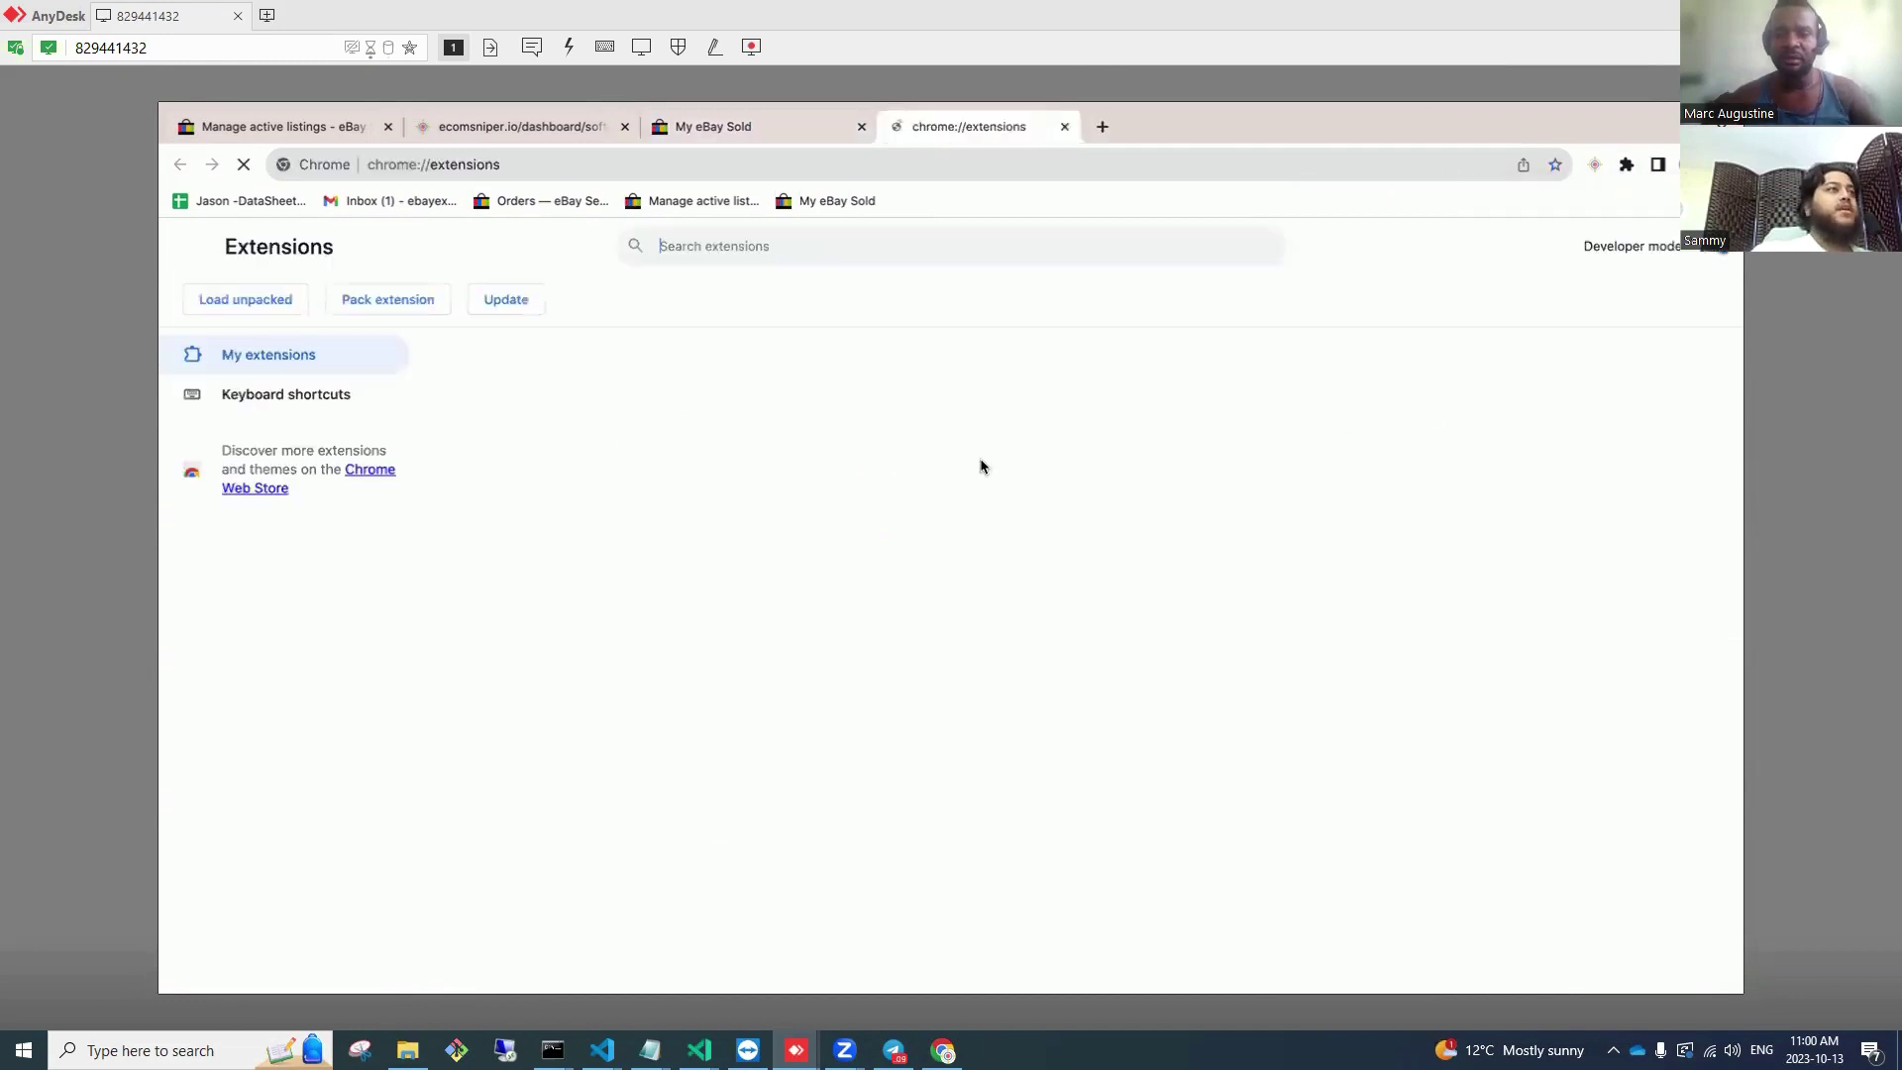
Step: In Ebay Sniper 4's Bulk Lister, reset the job and restart listing Amazon links on eBay
left_click(1595, 164)
scroll(1423, 656, "down", 3)
scroll(1423, 656, "down", 2)
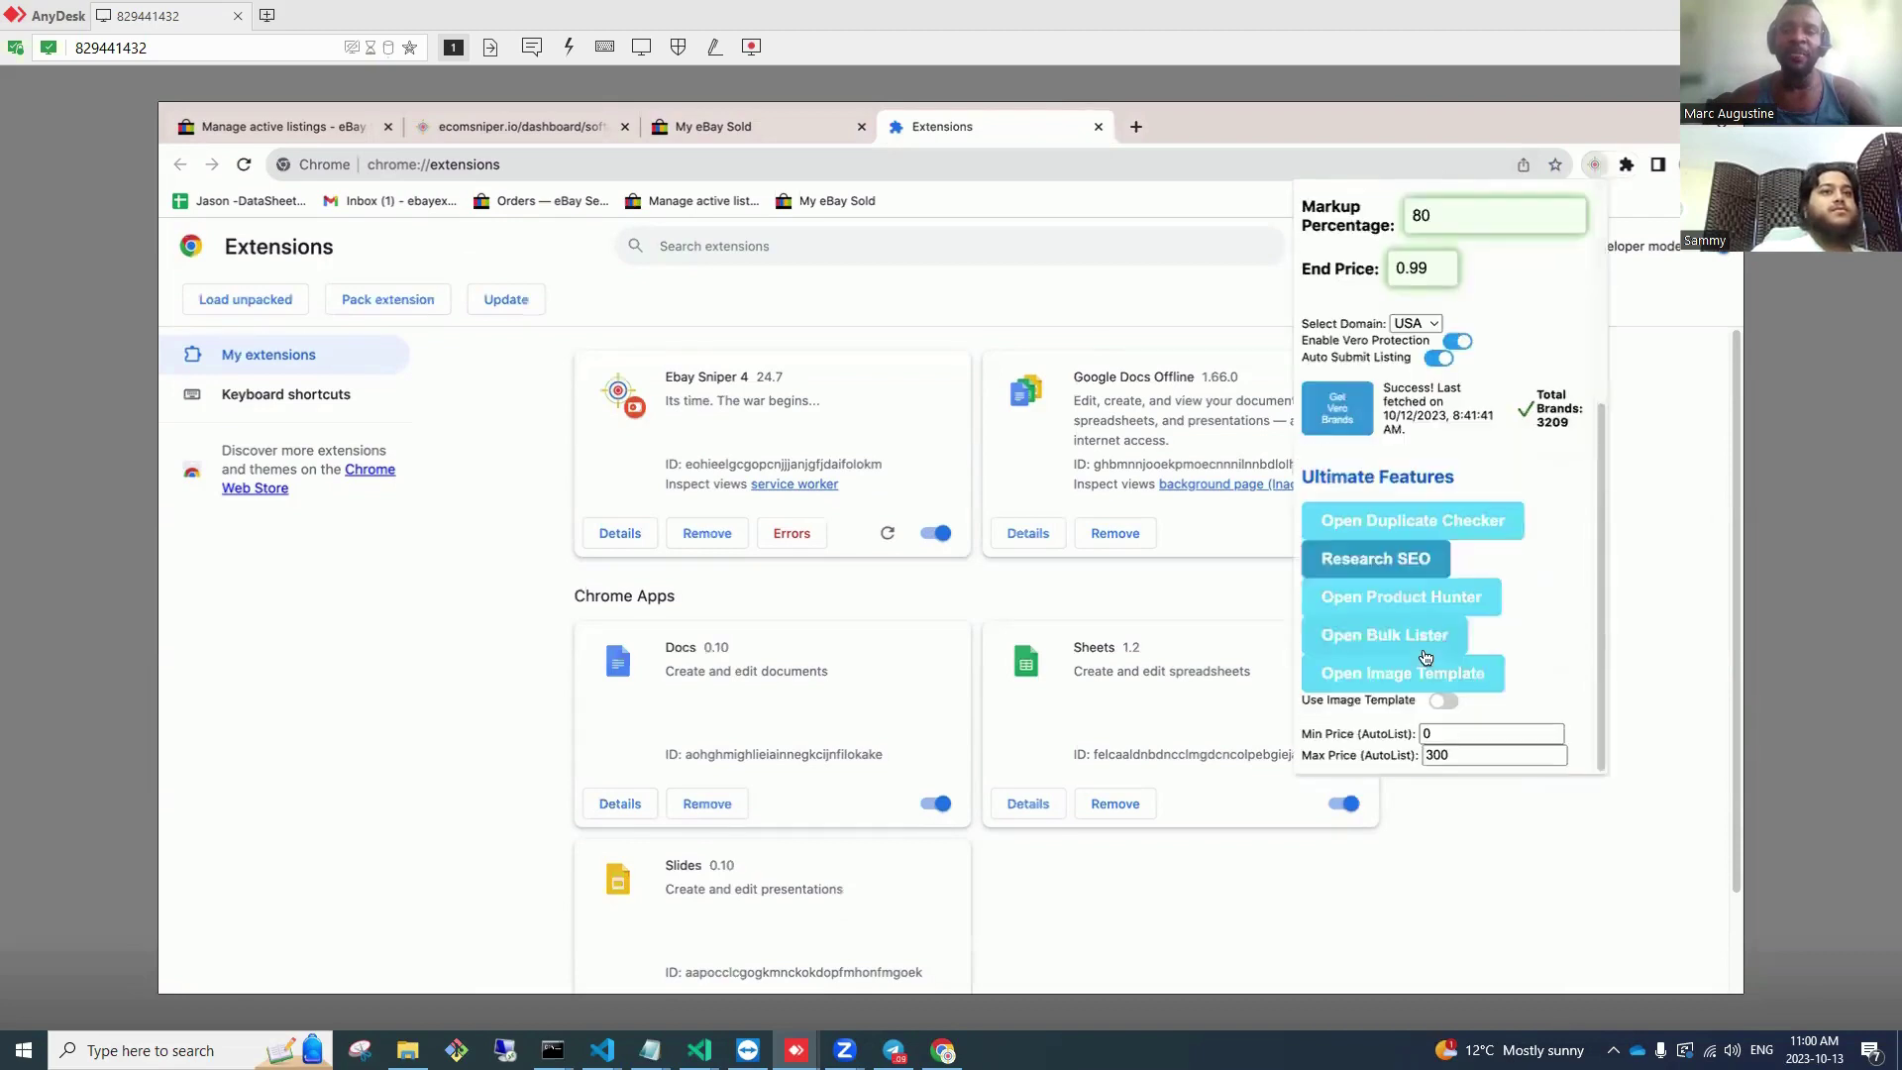
left_click(1418, 643)
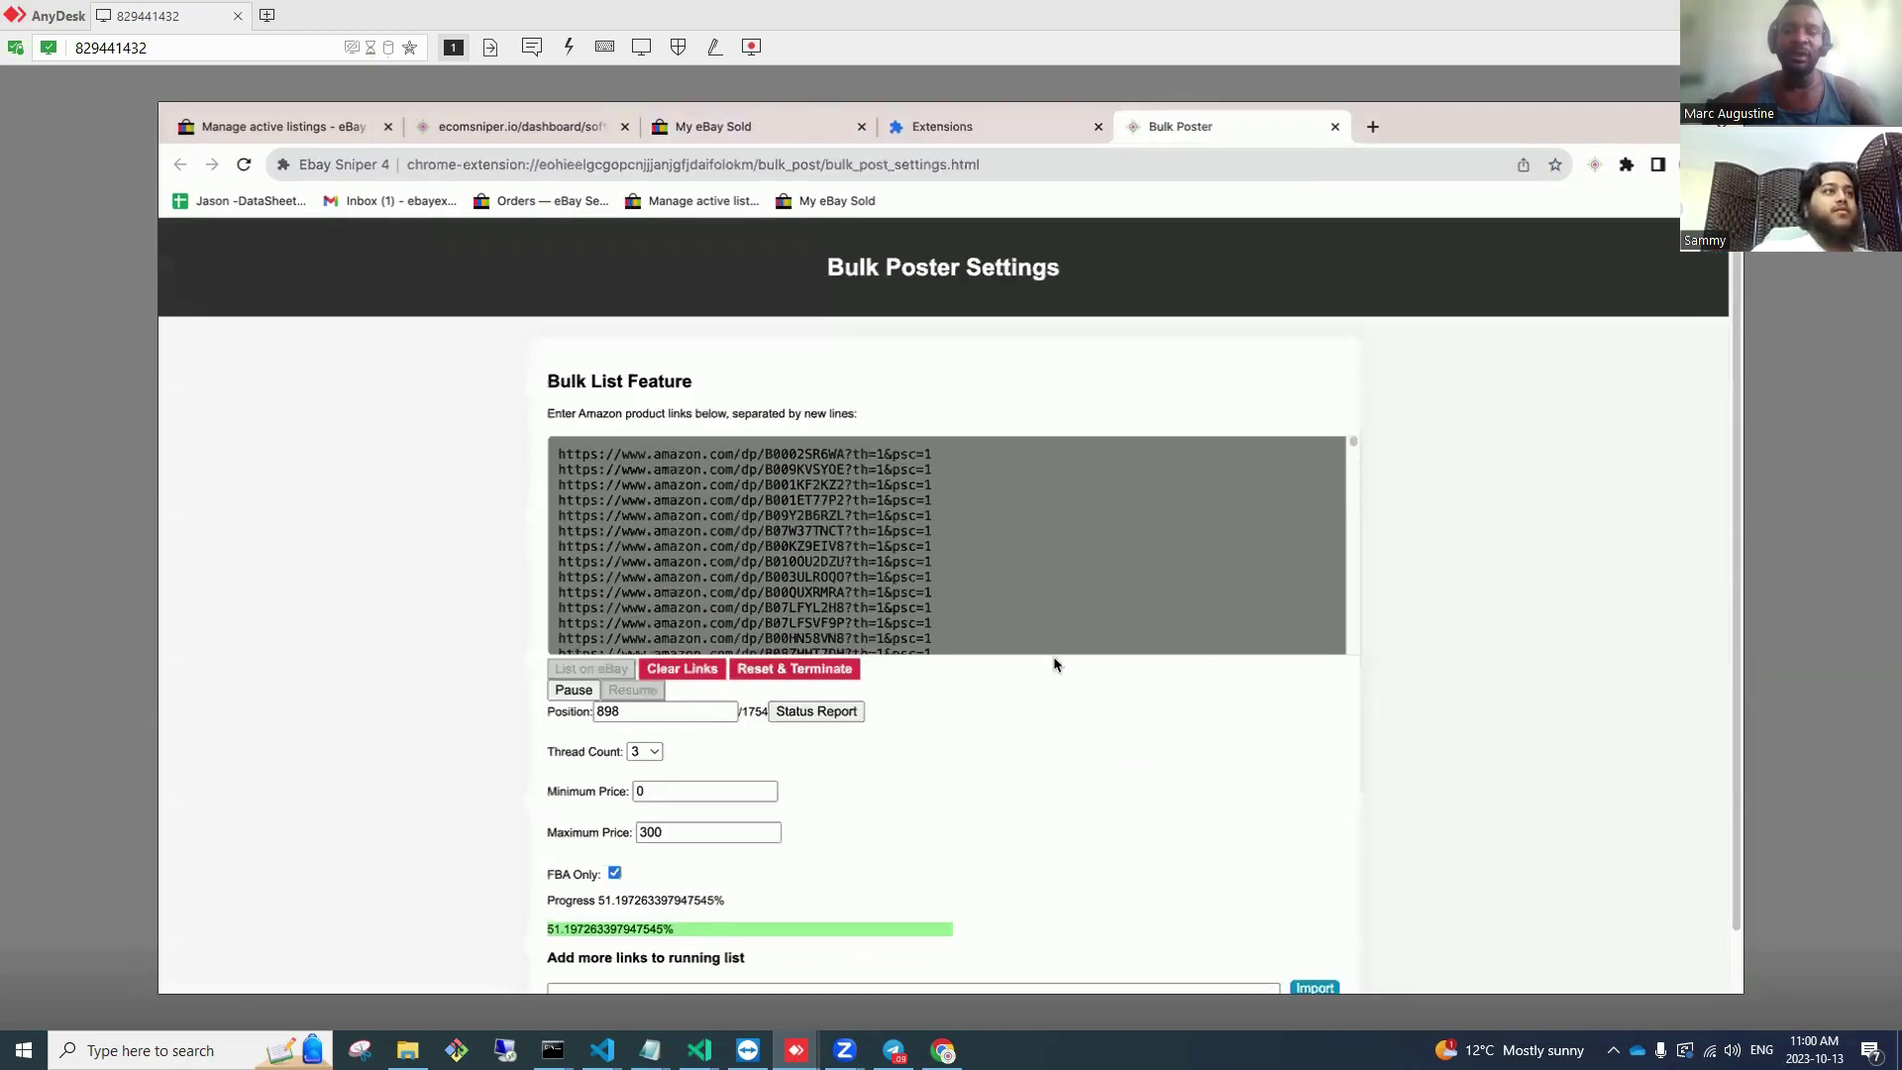
left_click(790, 671)
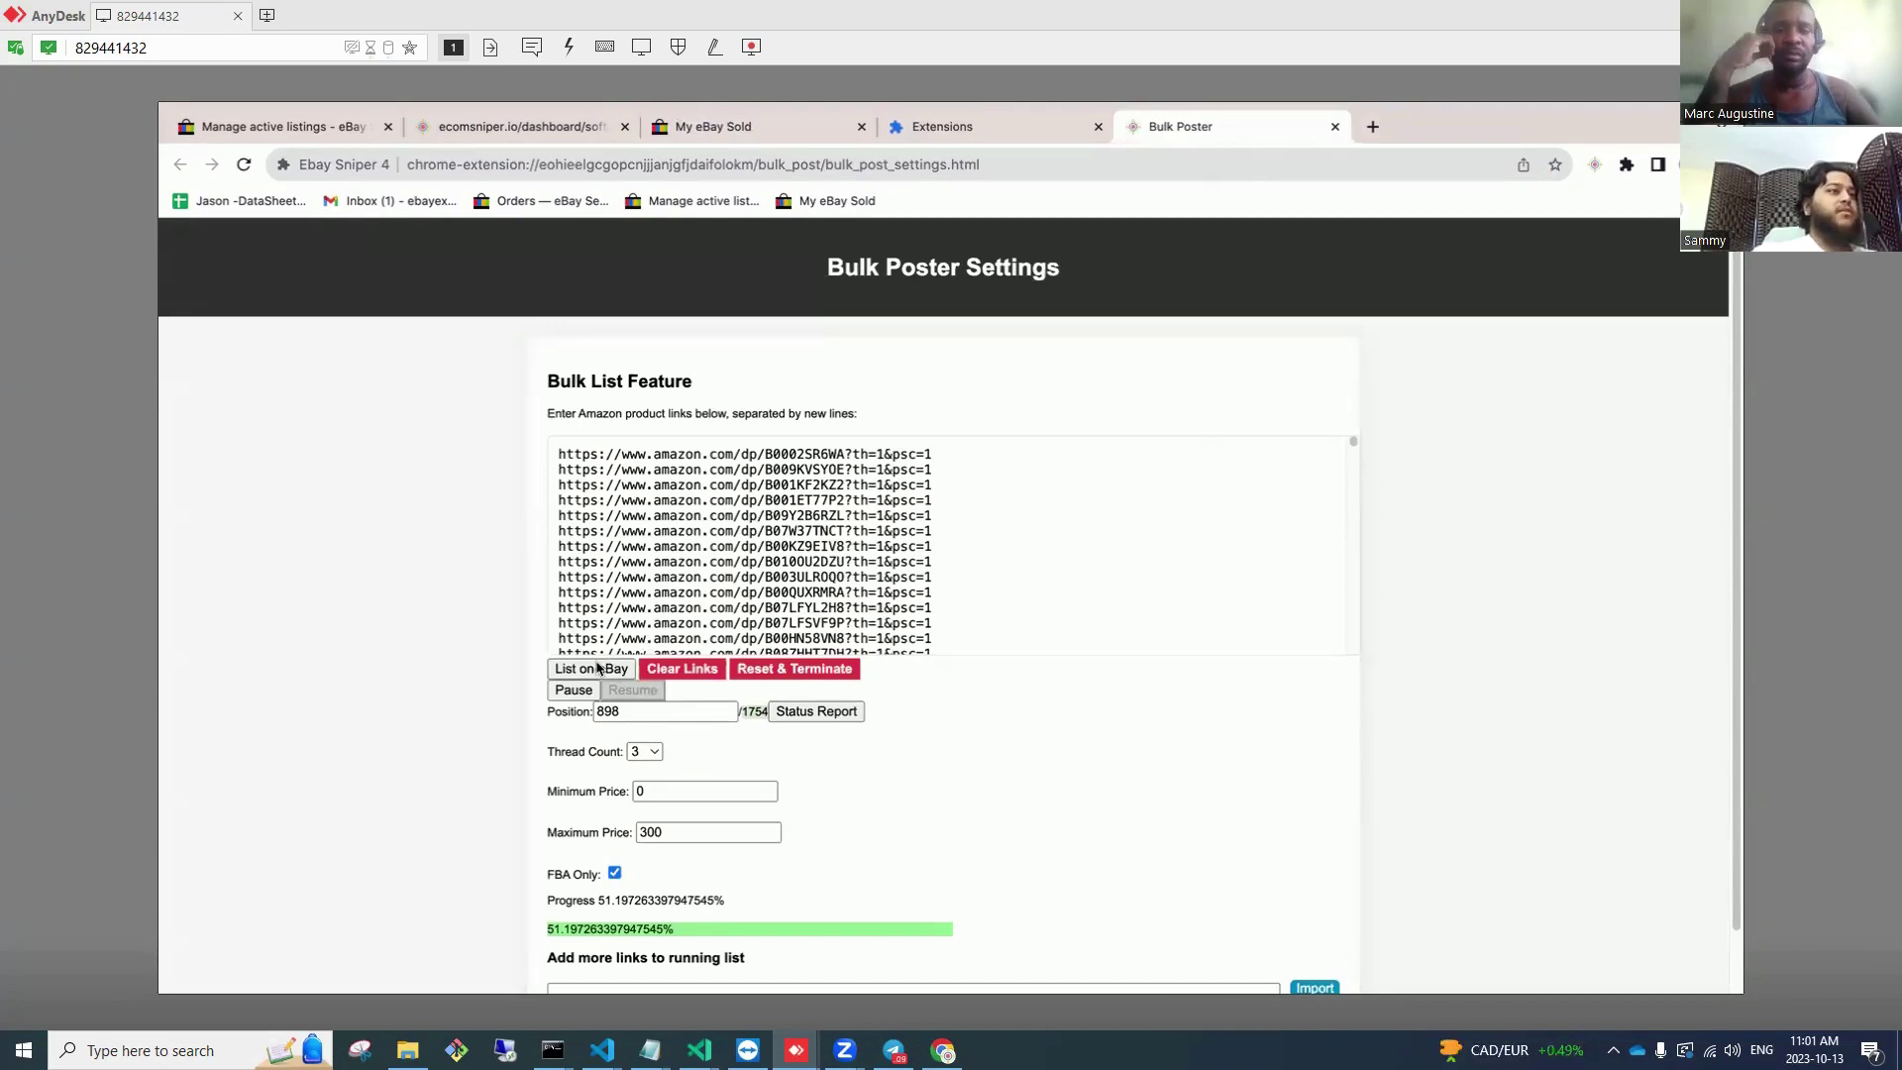
left_click(598, 669)
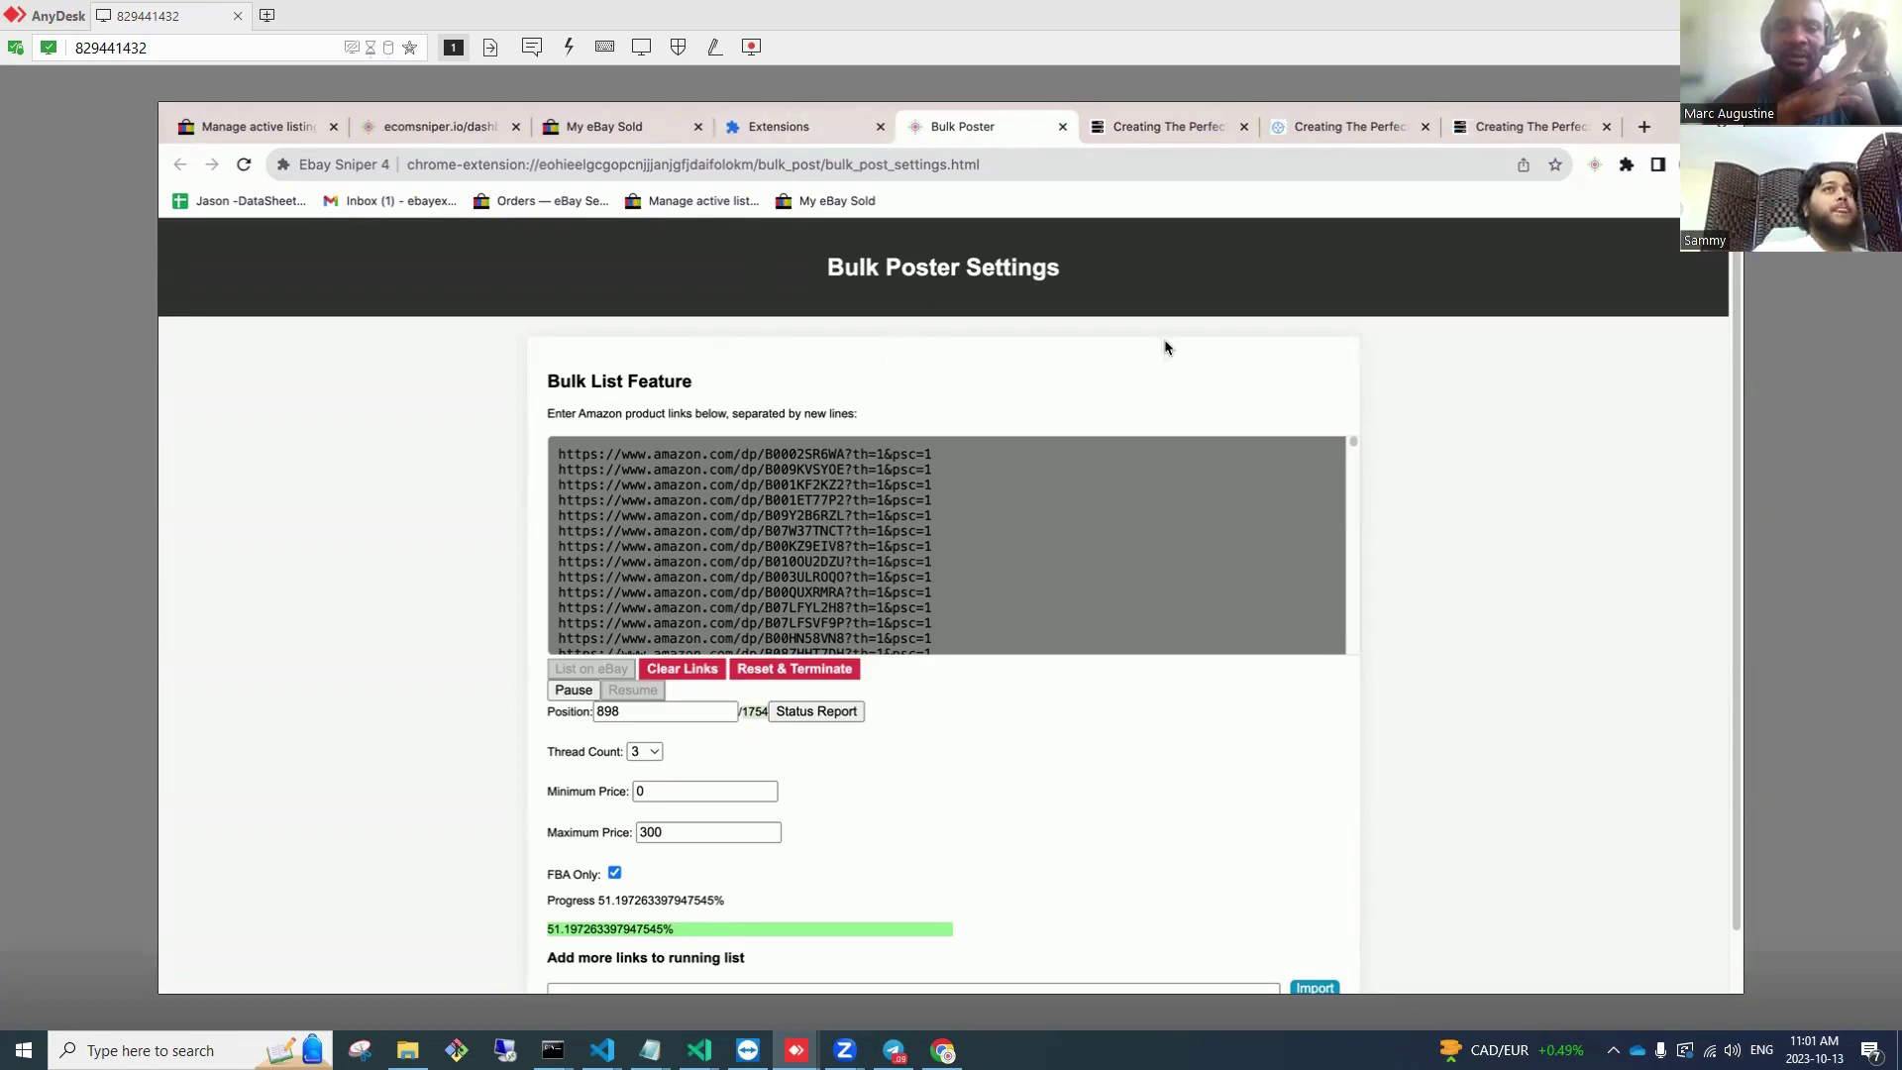
Step: Switch to the My eBay Sold tab and go to Seller Hub's active listings
left_click(623, 136)
scroll(1443, 297, "up", 2)
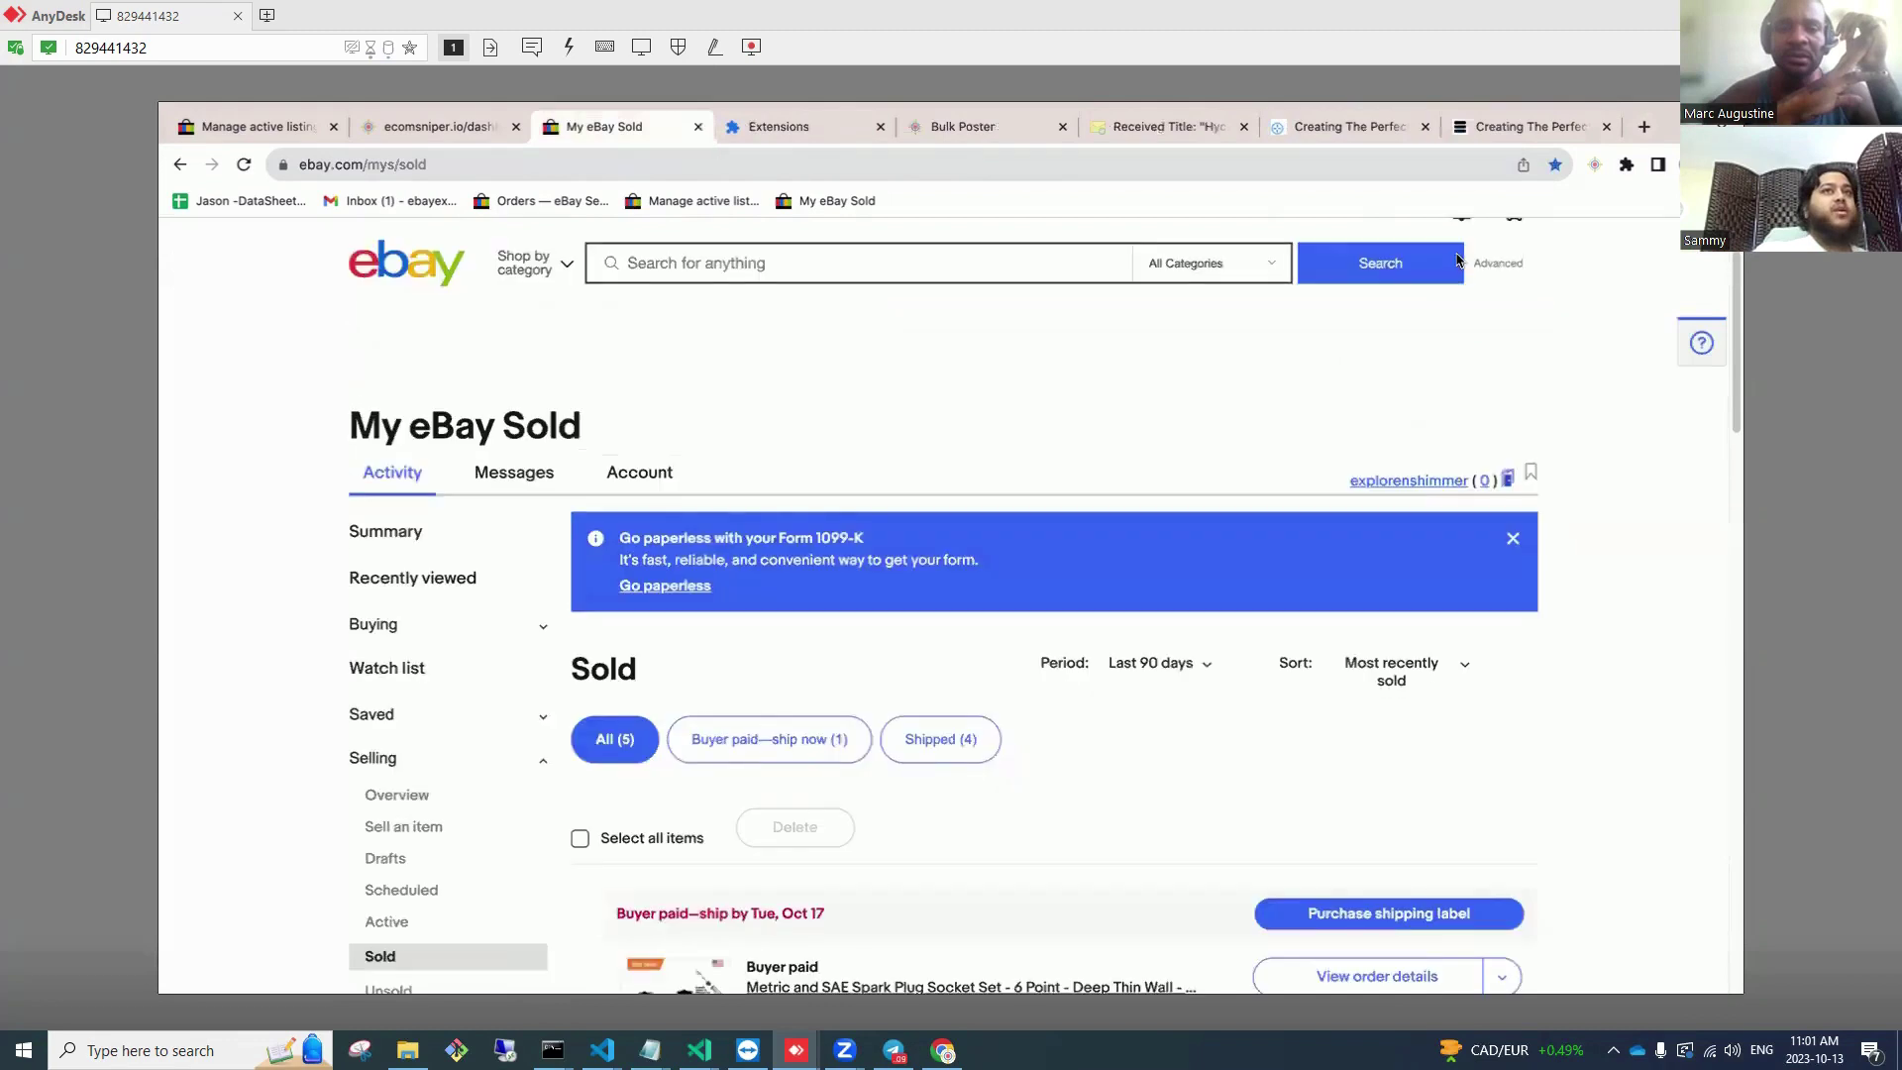
scroll(1426, 258, "up", 1)
mouse_move(1390, 246)
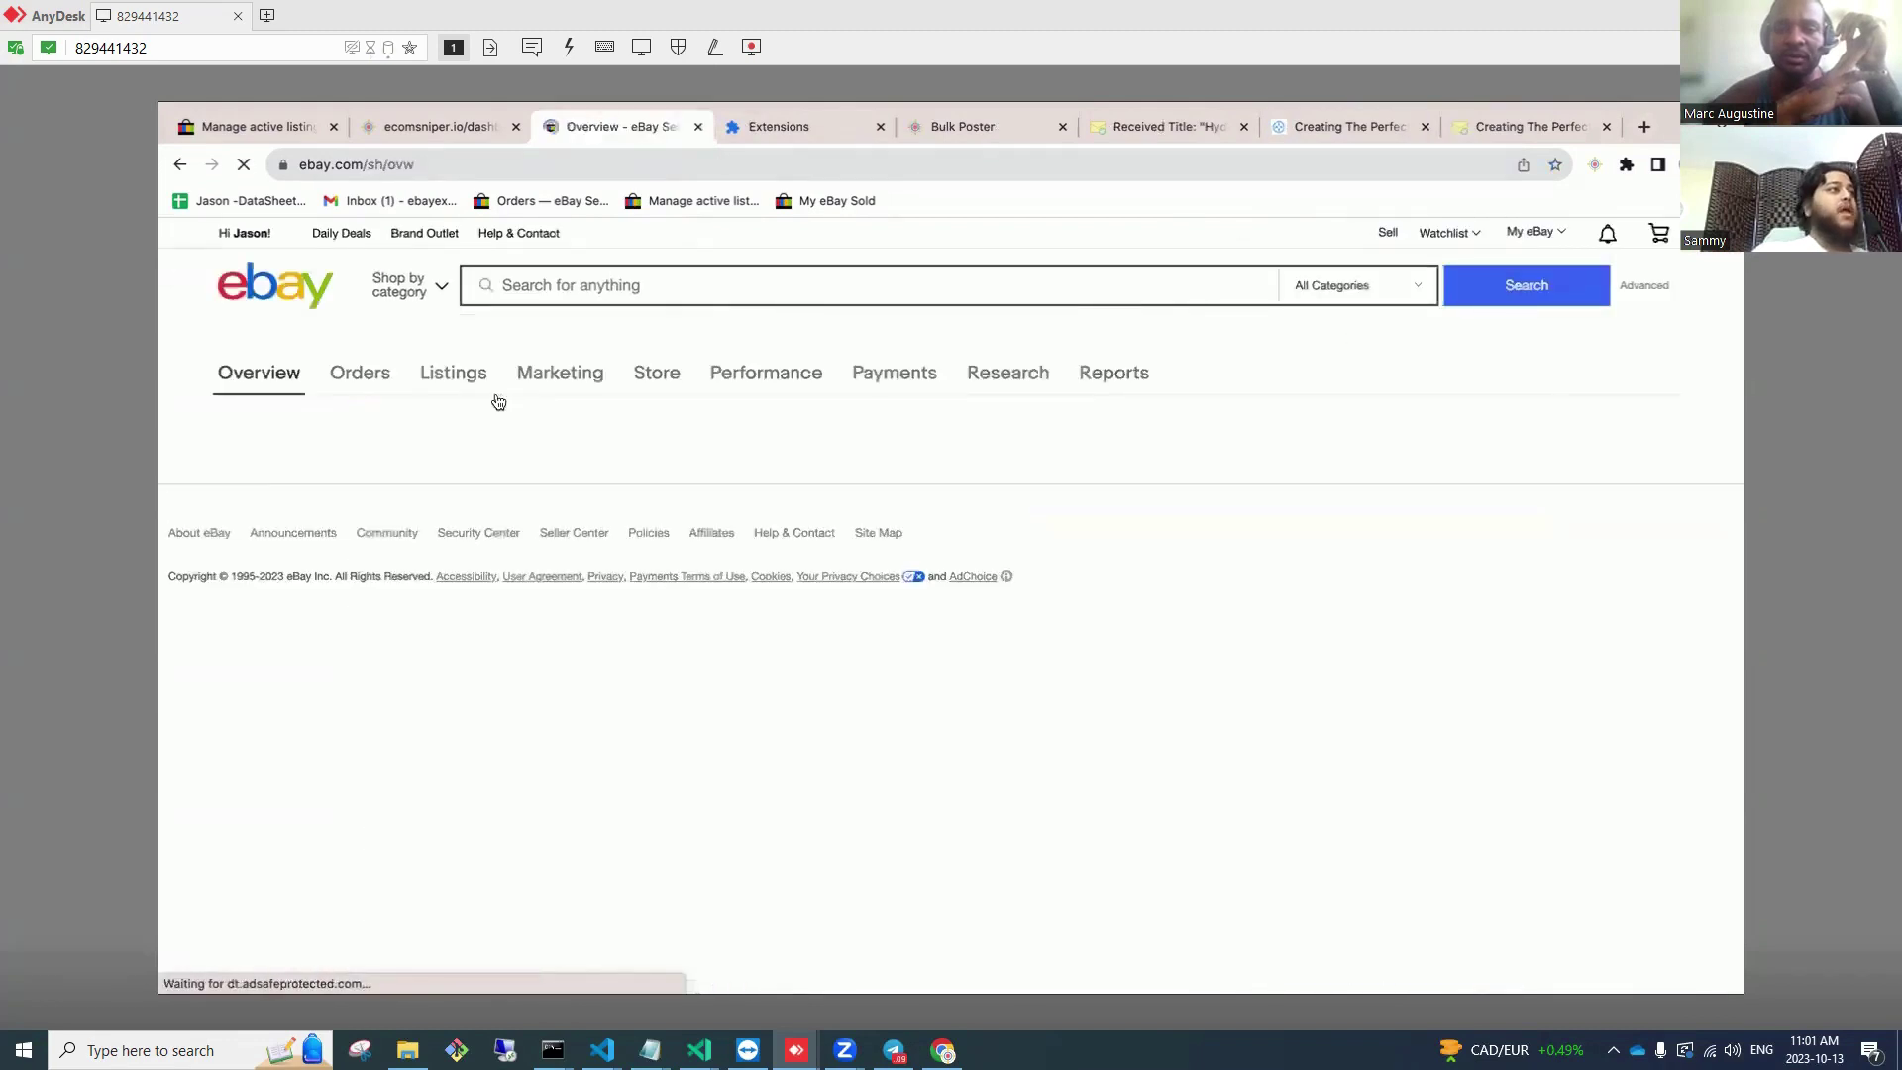
left_click(455, 388)
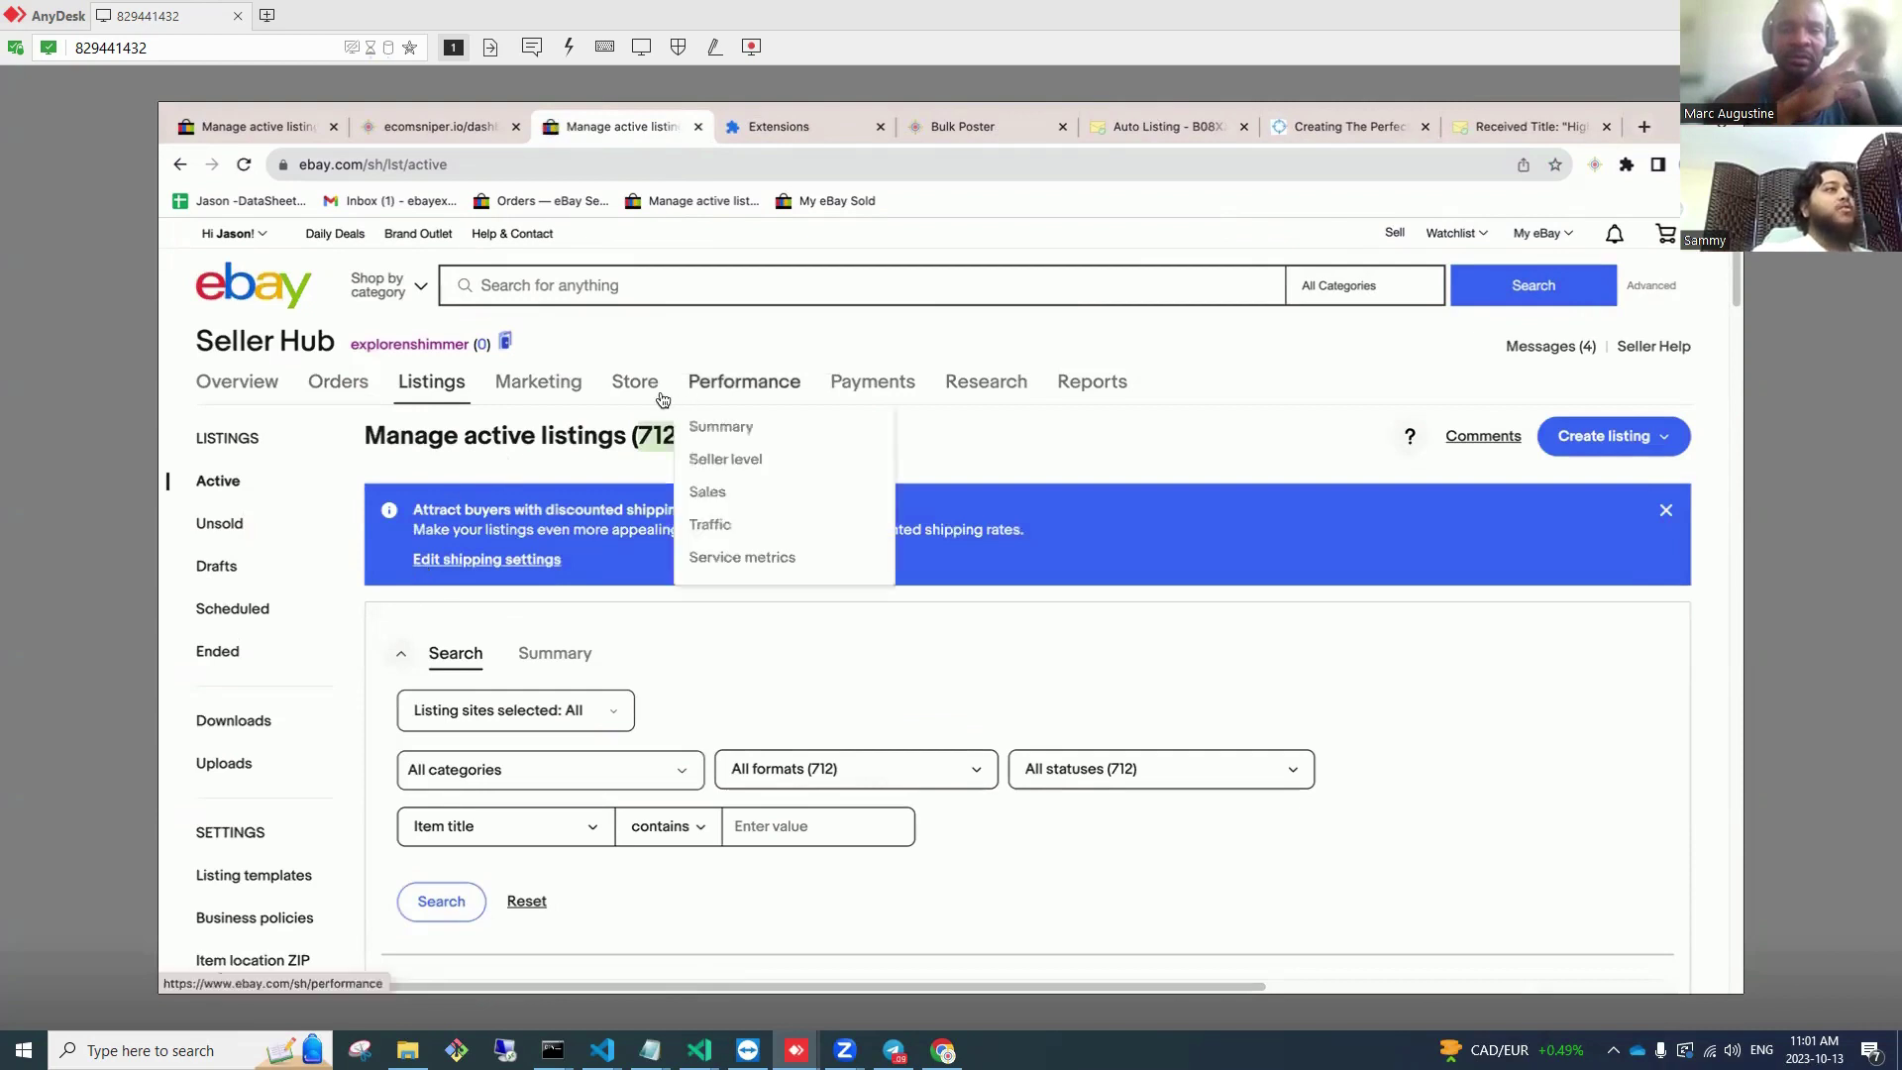
Step: Dismiss the Store traffic introduction in the store editor and go back to the 712 active listings
mouse_move(663, 399)
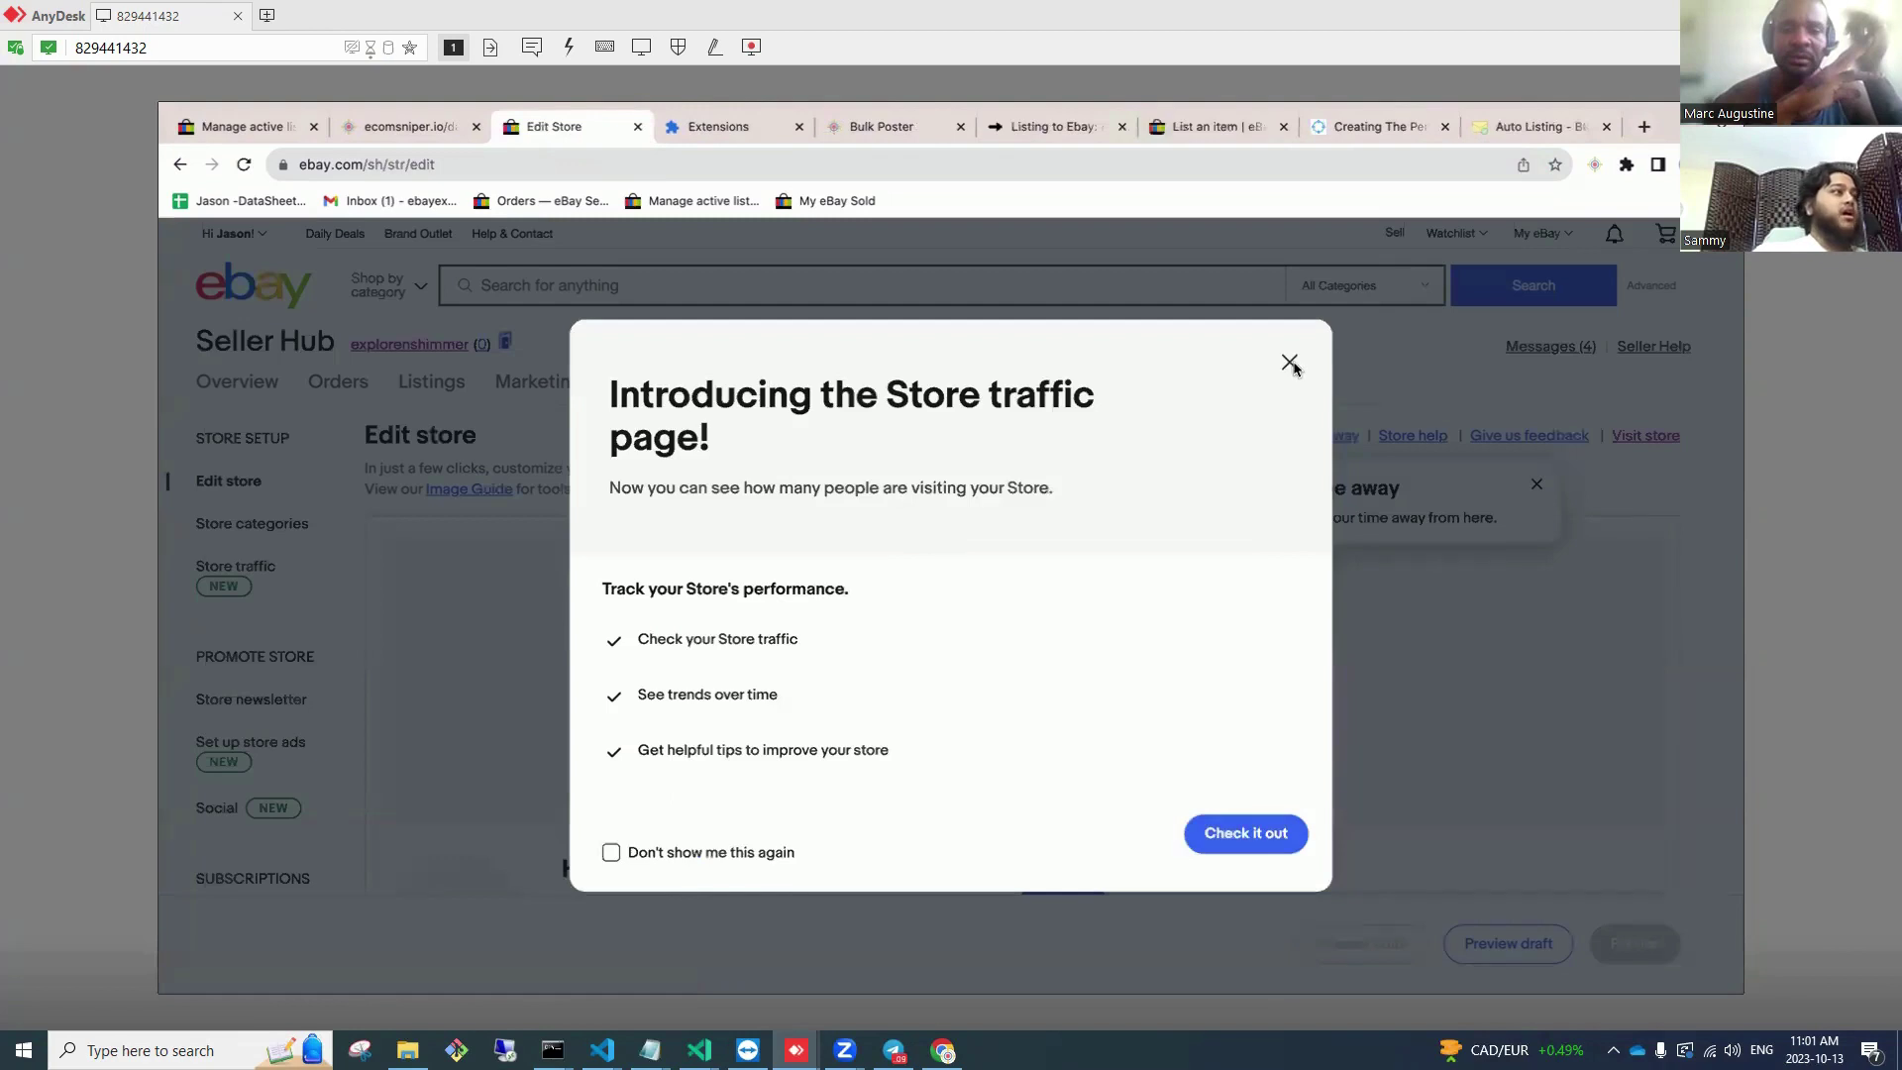
left_click(1290, 363)
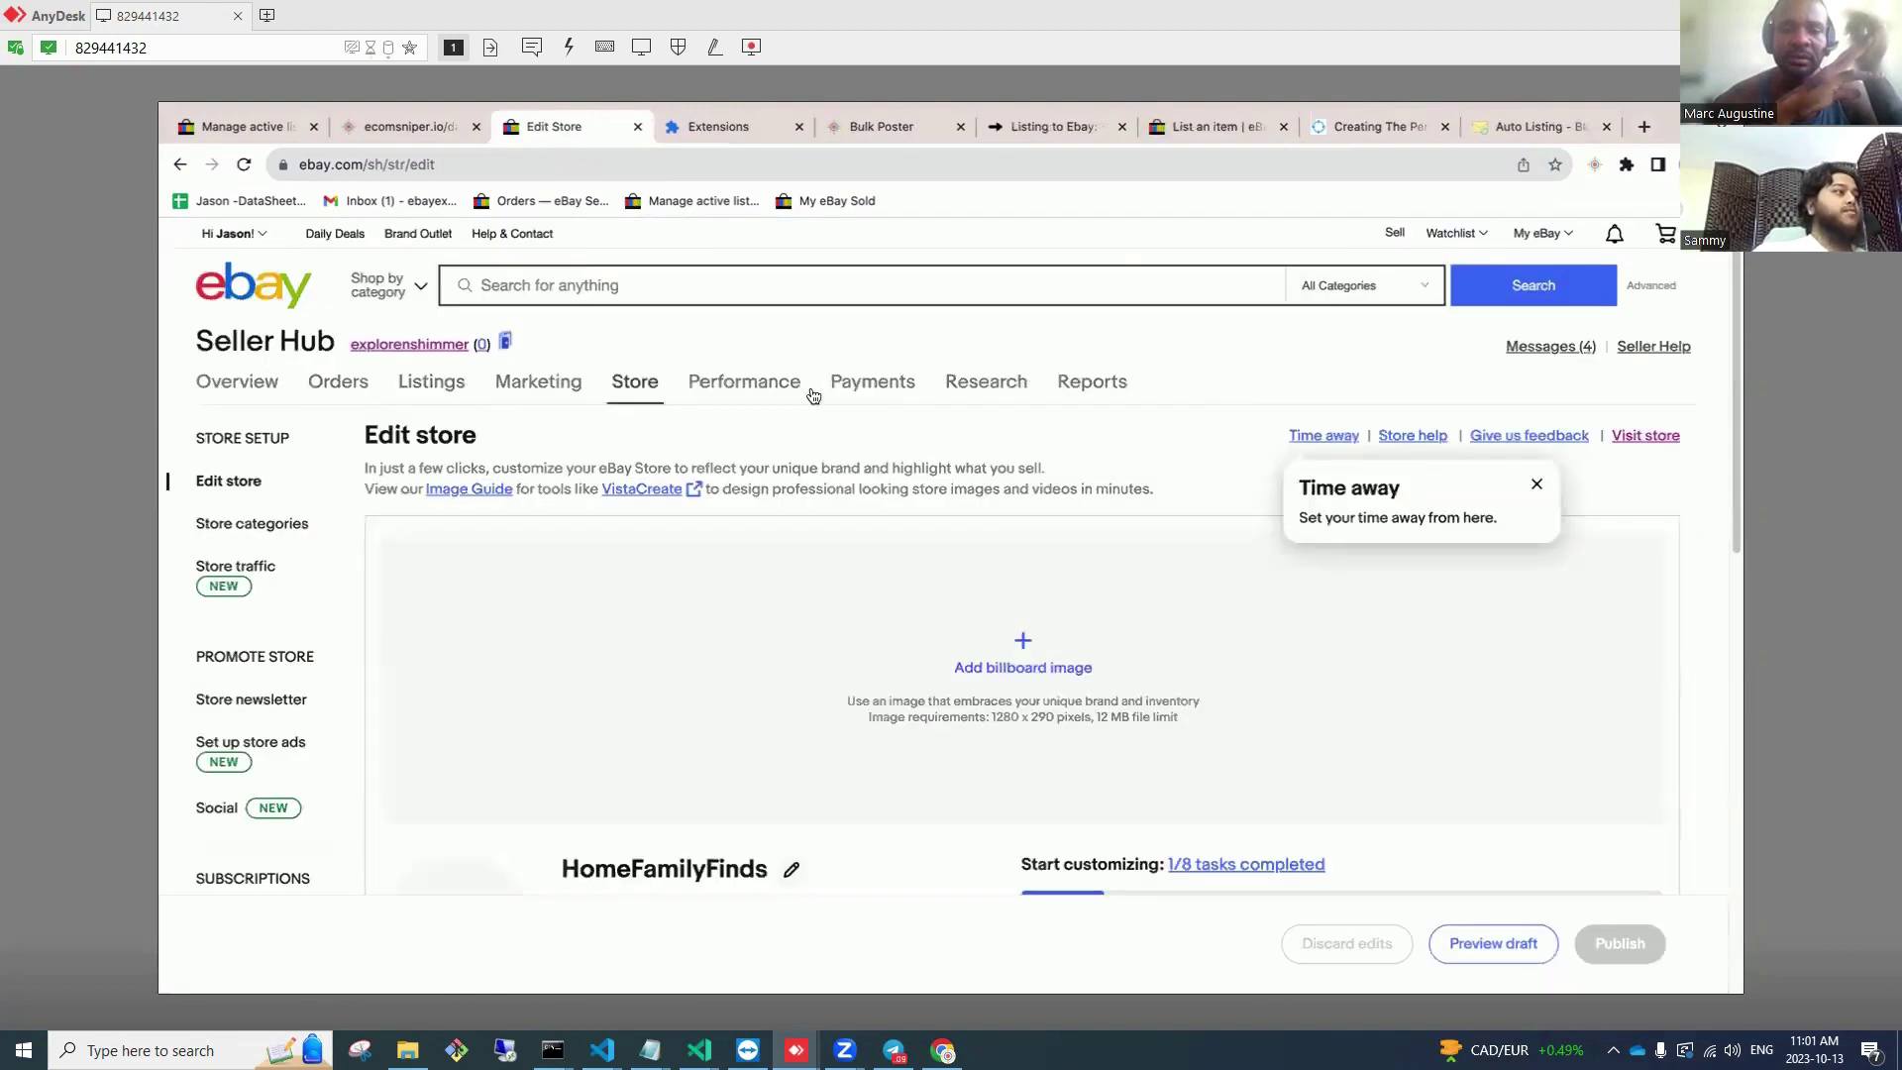
left_click(184, 177)
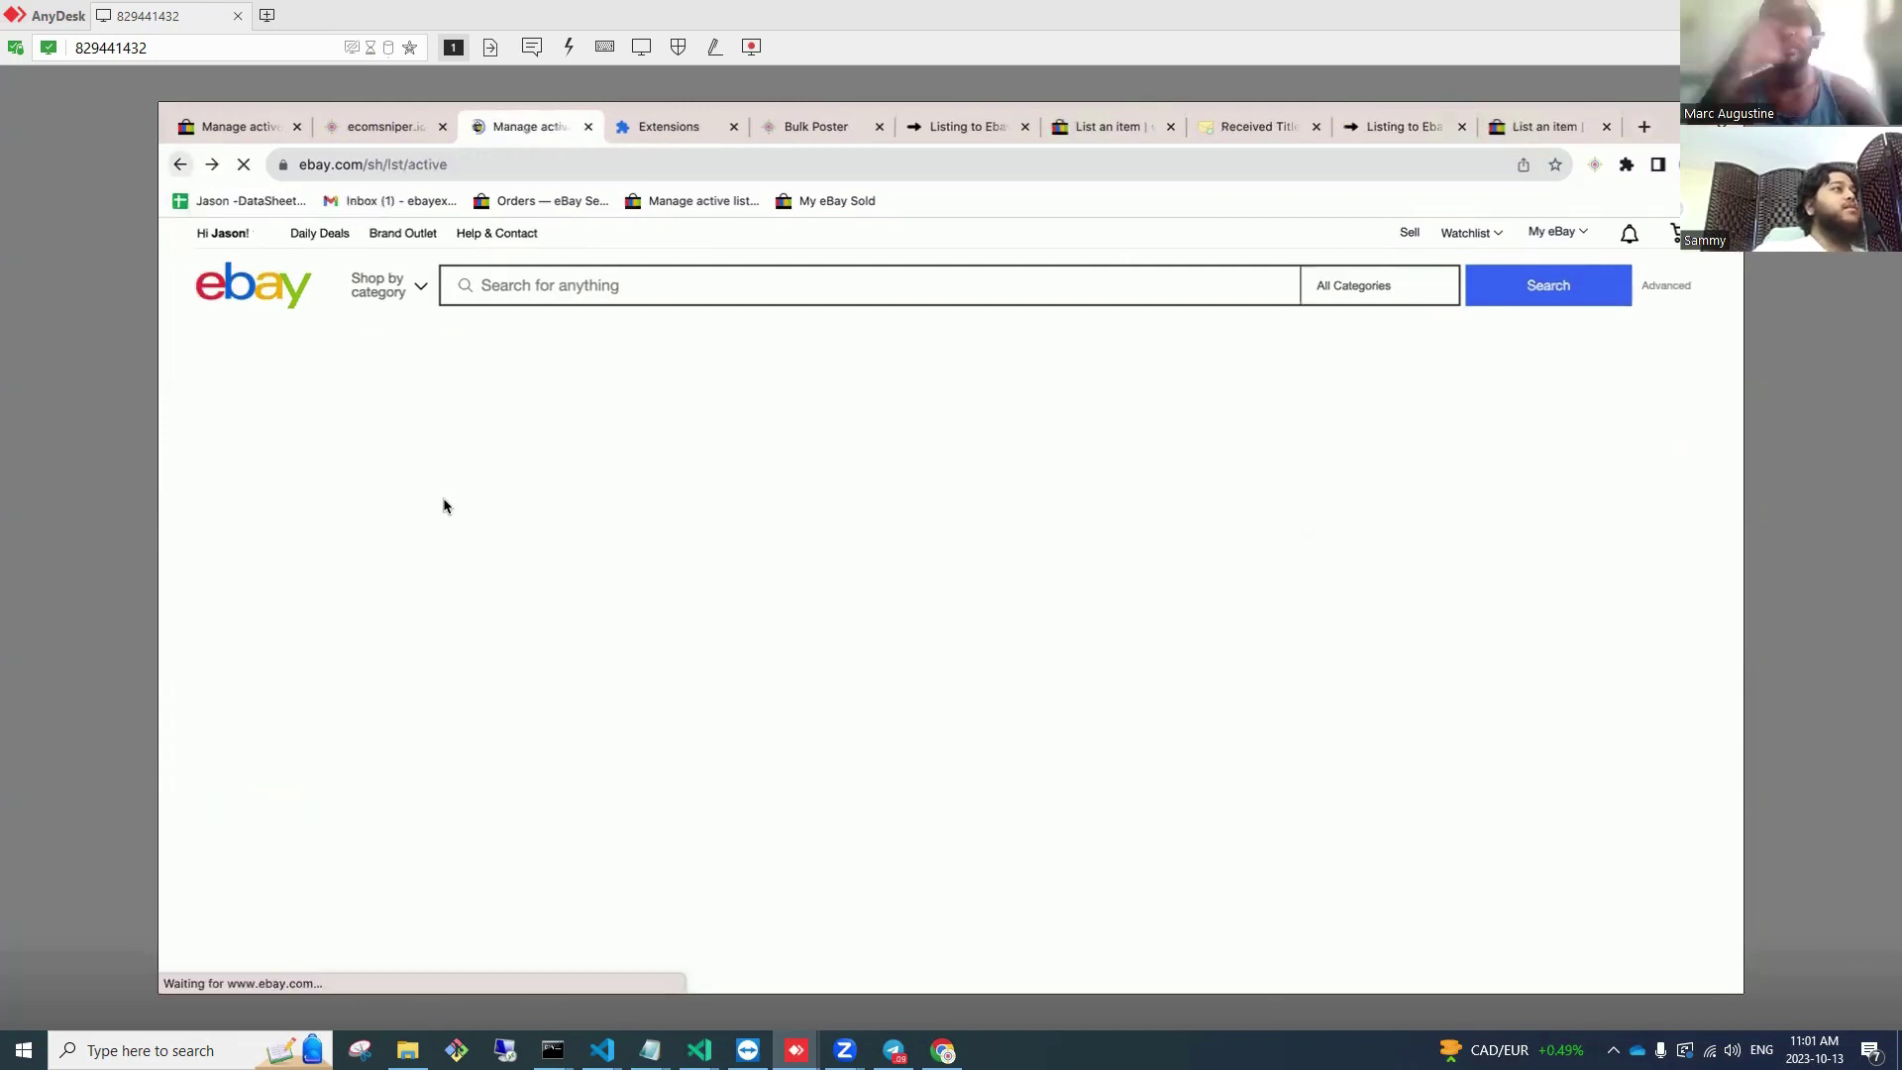
mouse_move(249, 237)
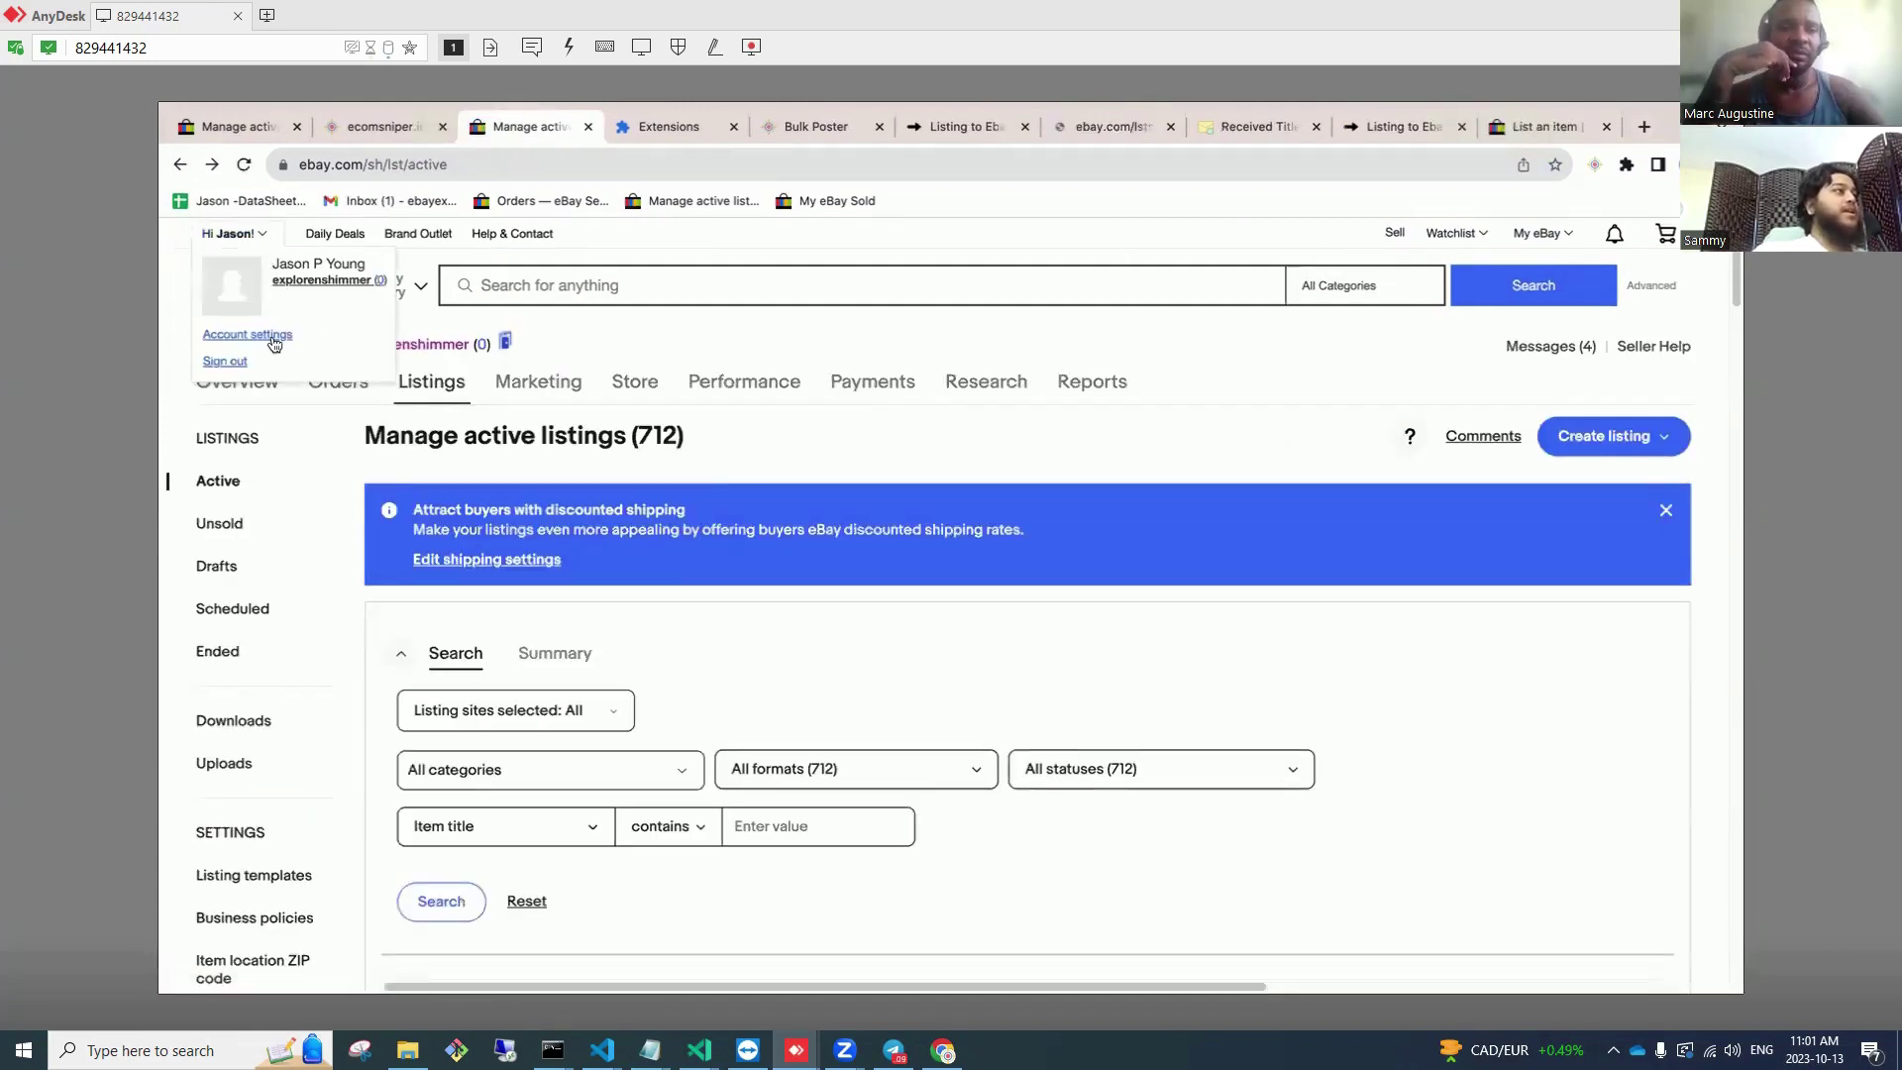
Step: From Account settings > Subscriptions, change the $27.95 Basic Store plan and pick Premium for review
left_click(275, 337)
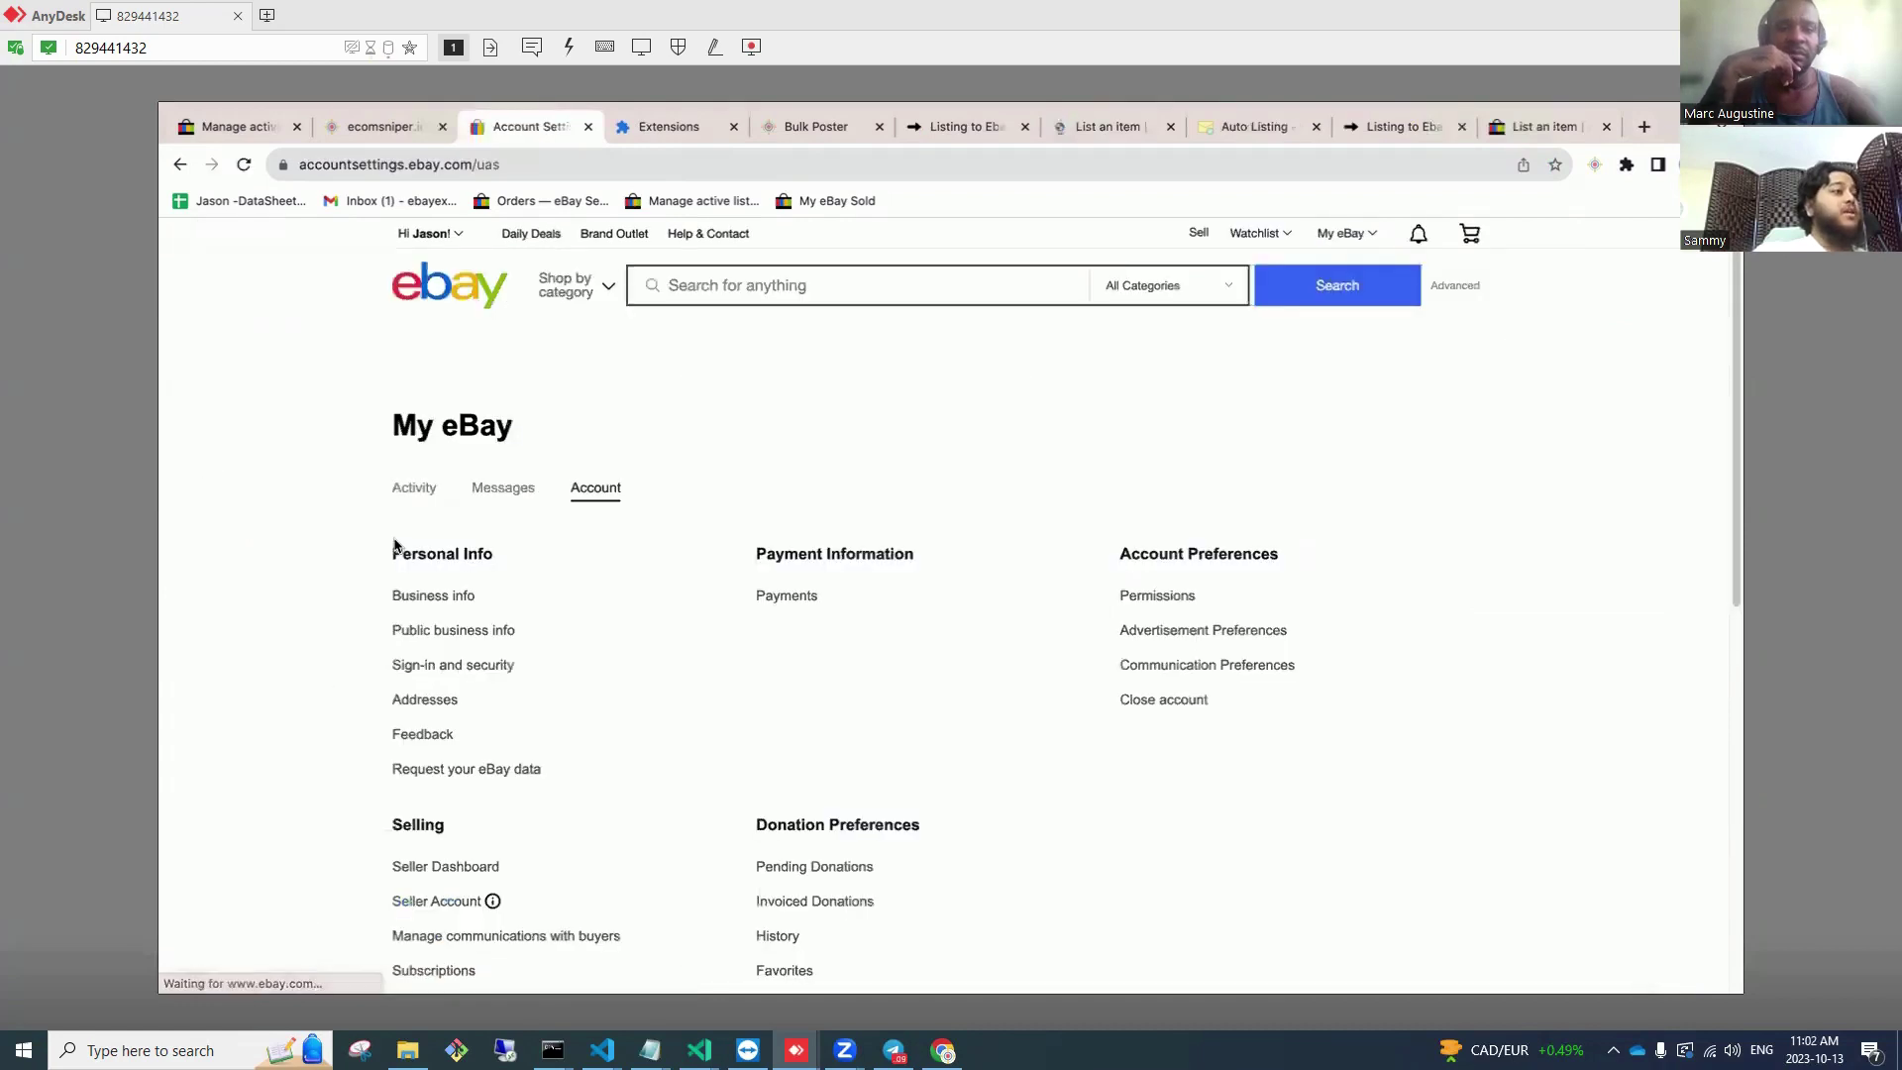
scroll(401, 570, "down", 2)
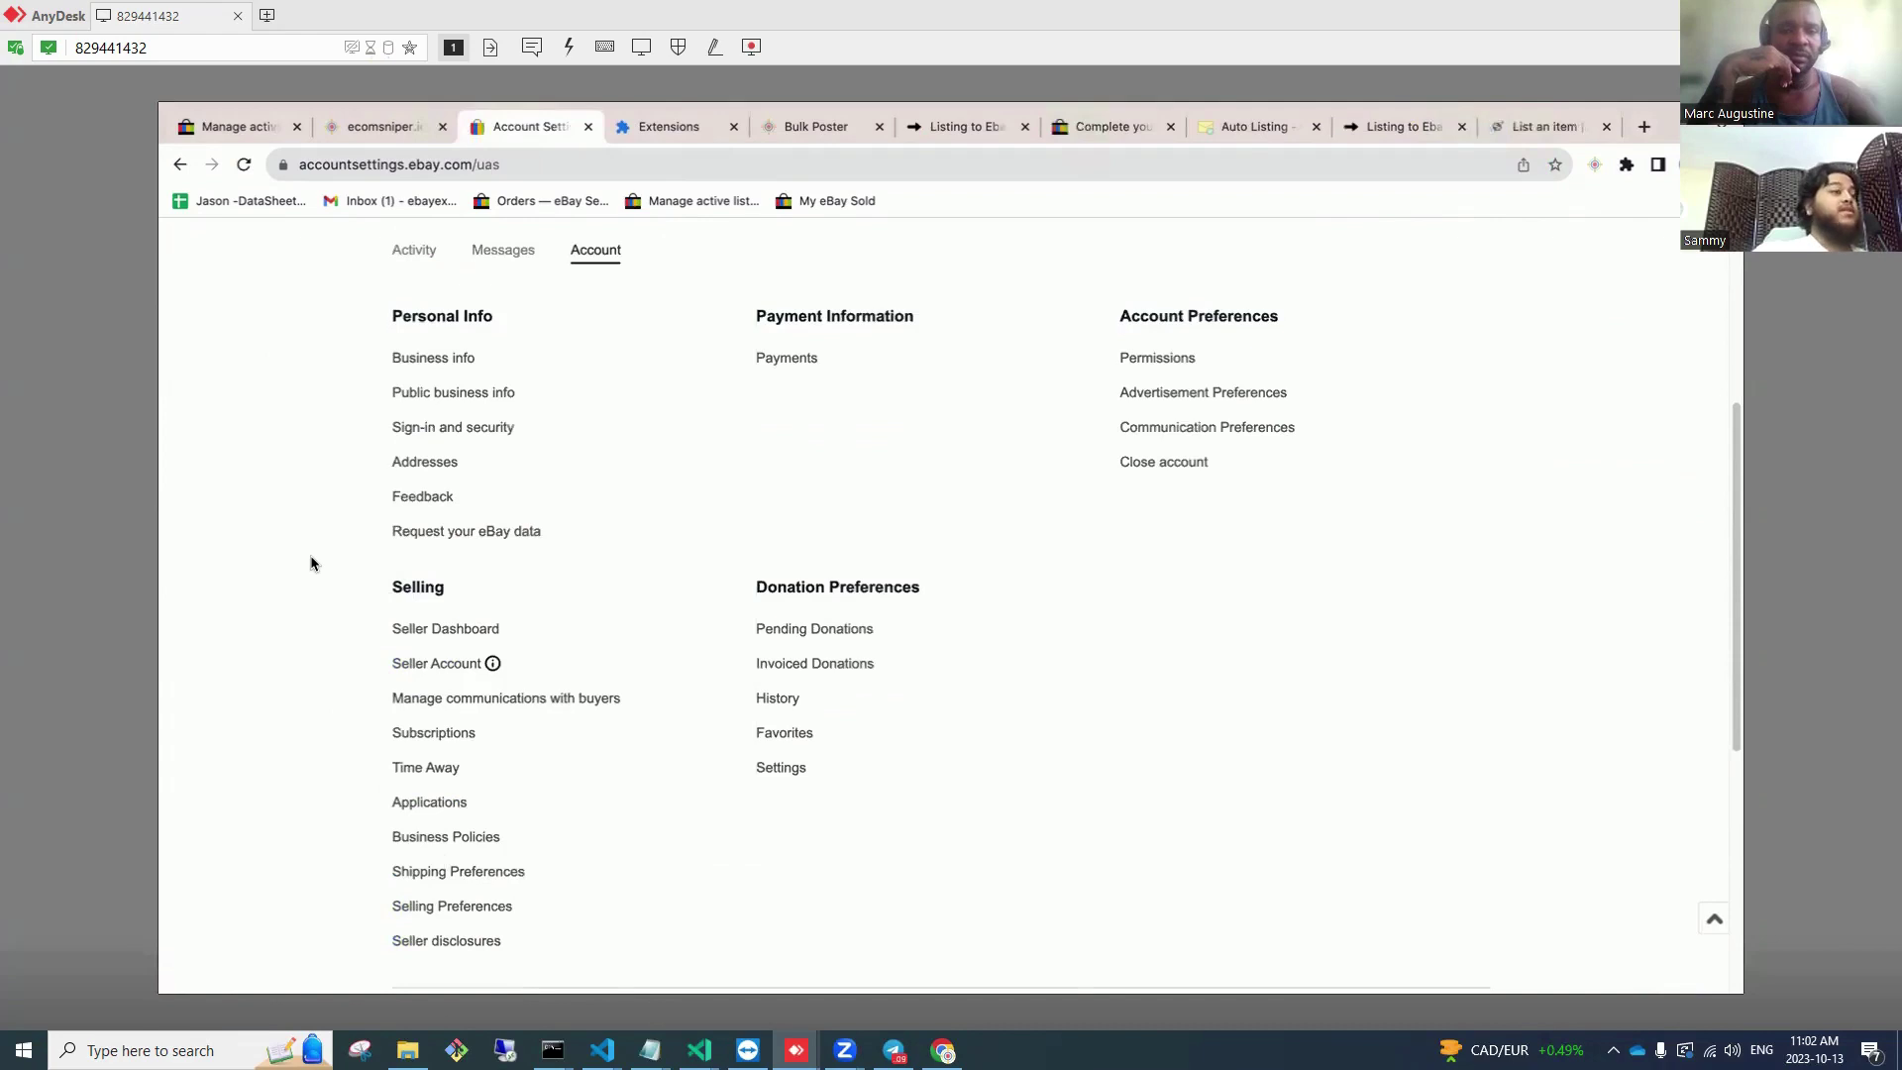
scroll(310, 563, "down", 1)
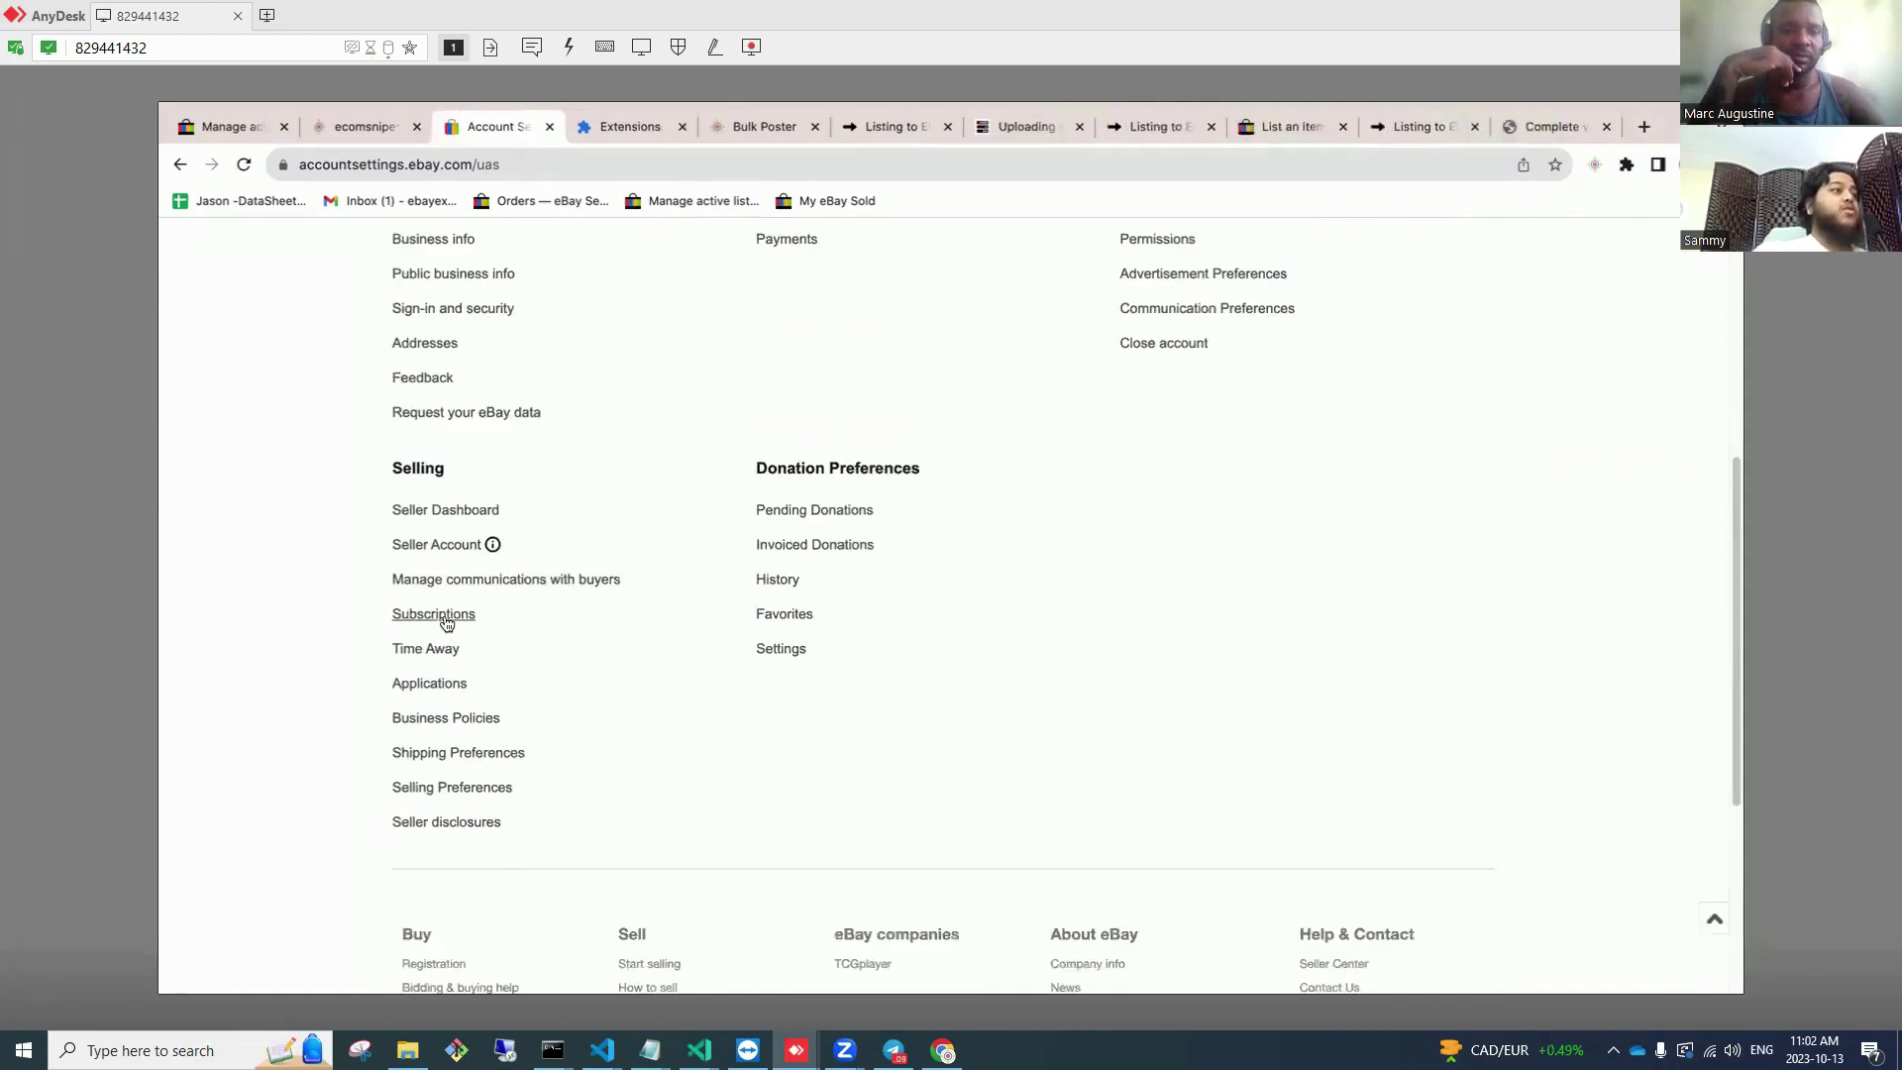
left_click(444, 615)
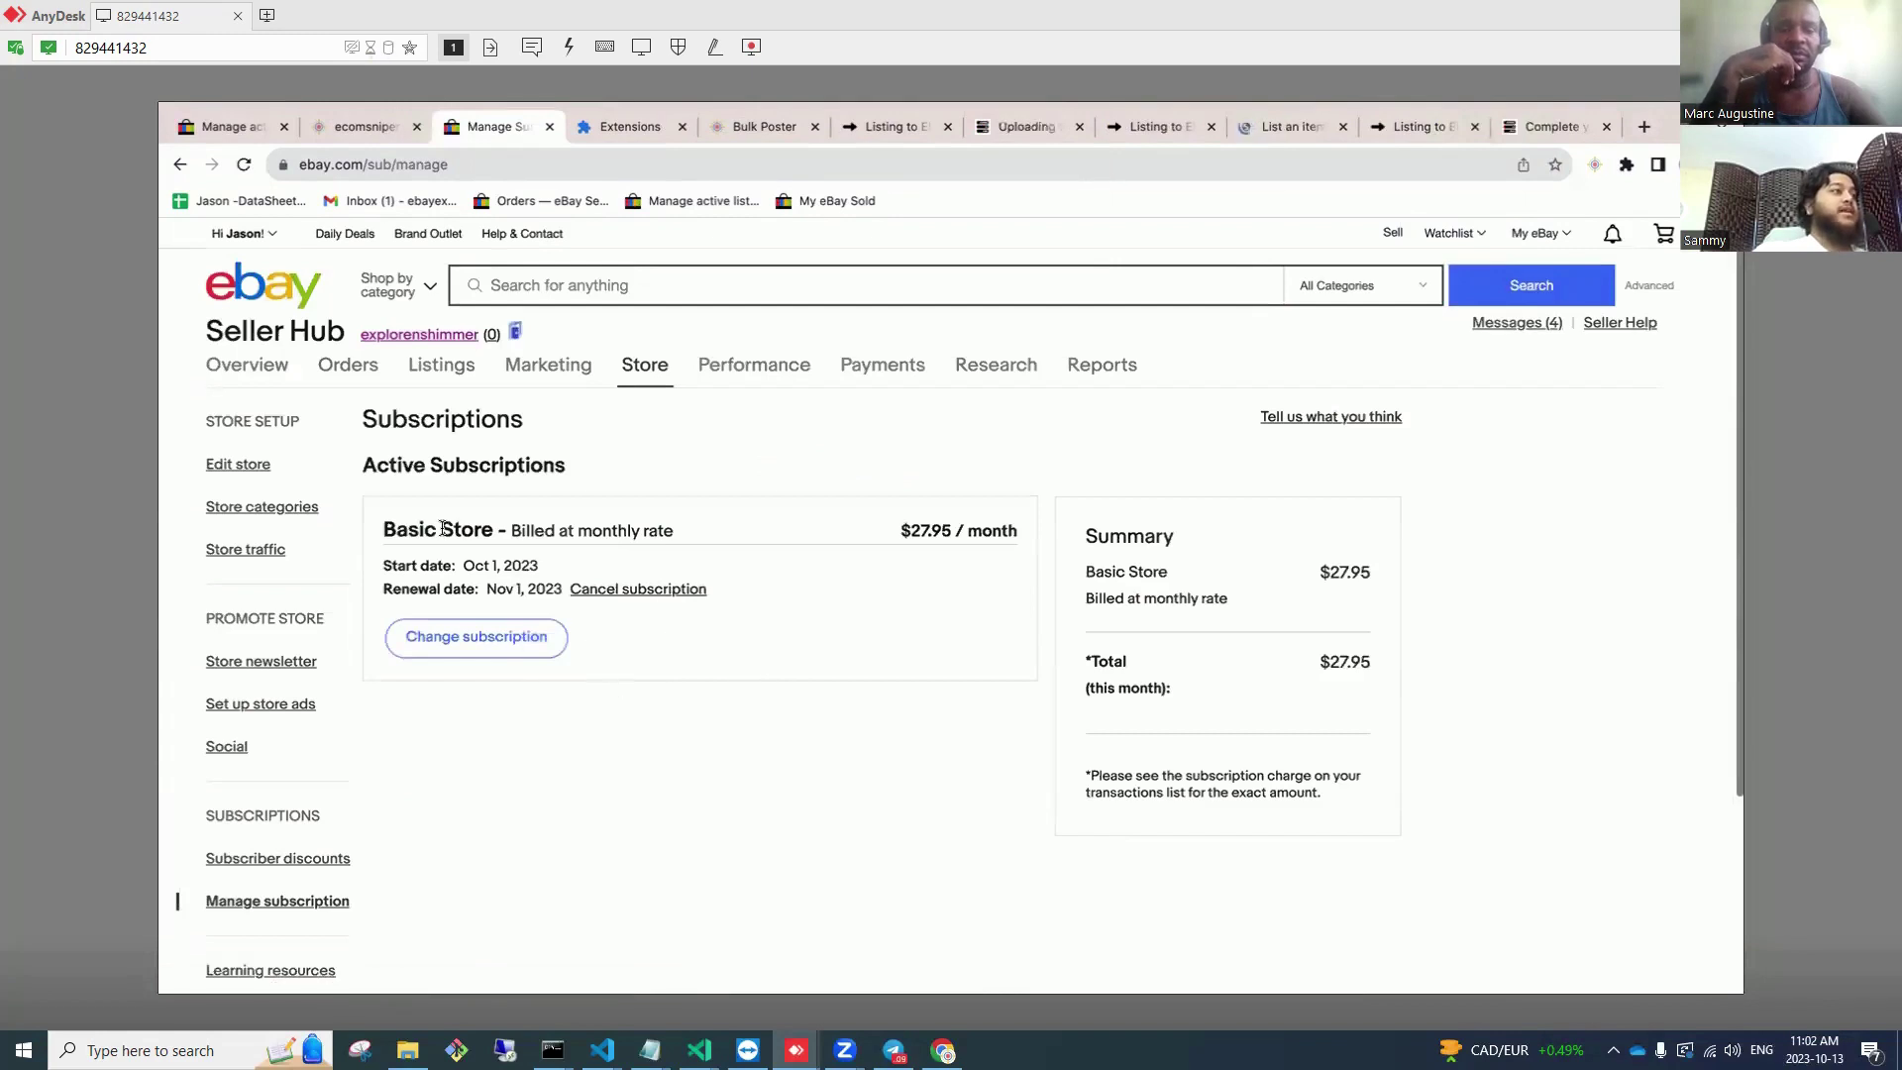
triple_click(443, 529)
left_click(514, 654)
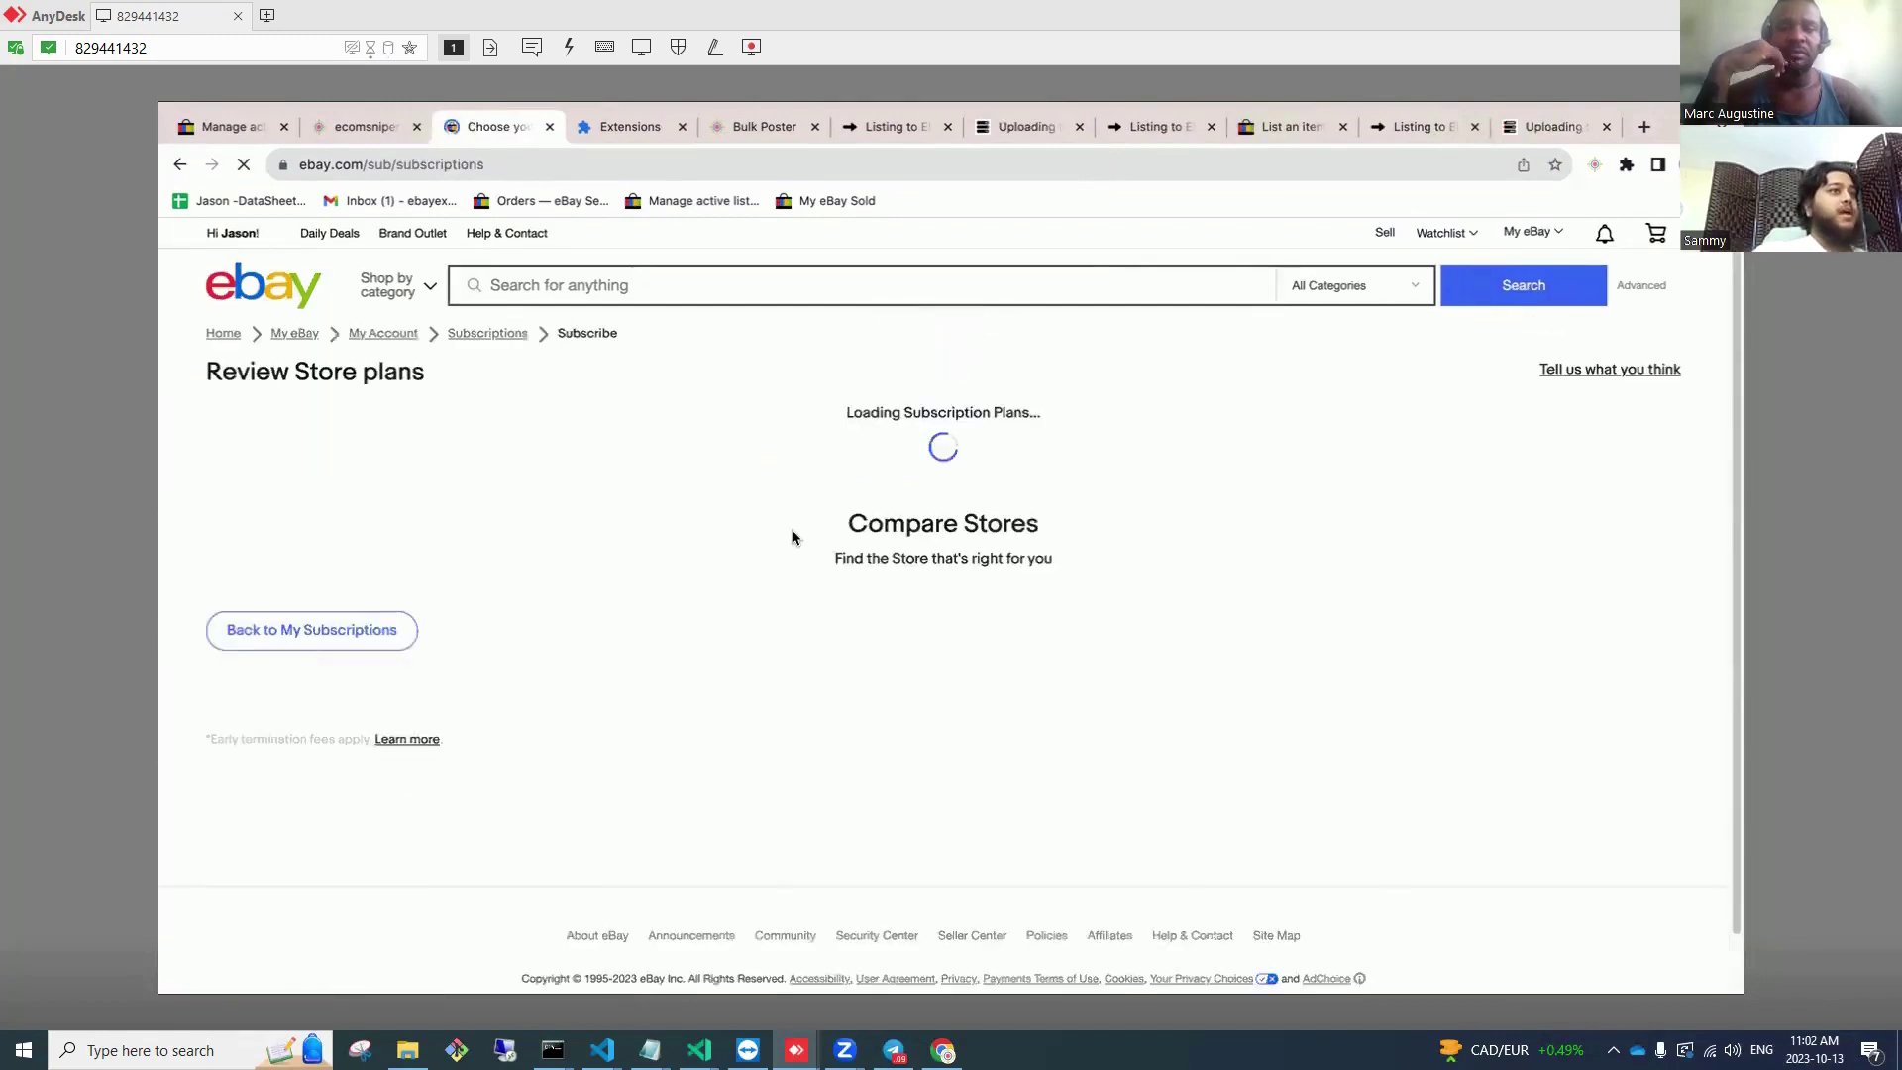
left_click(929, 755)
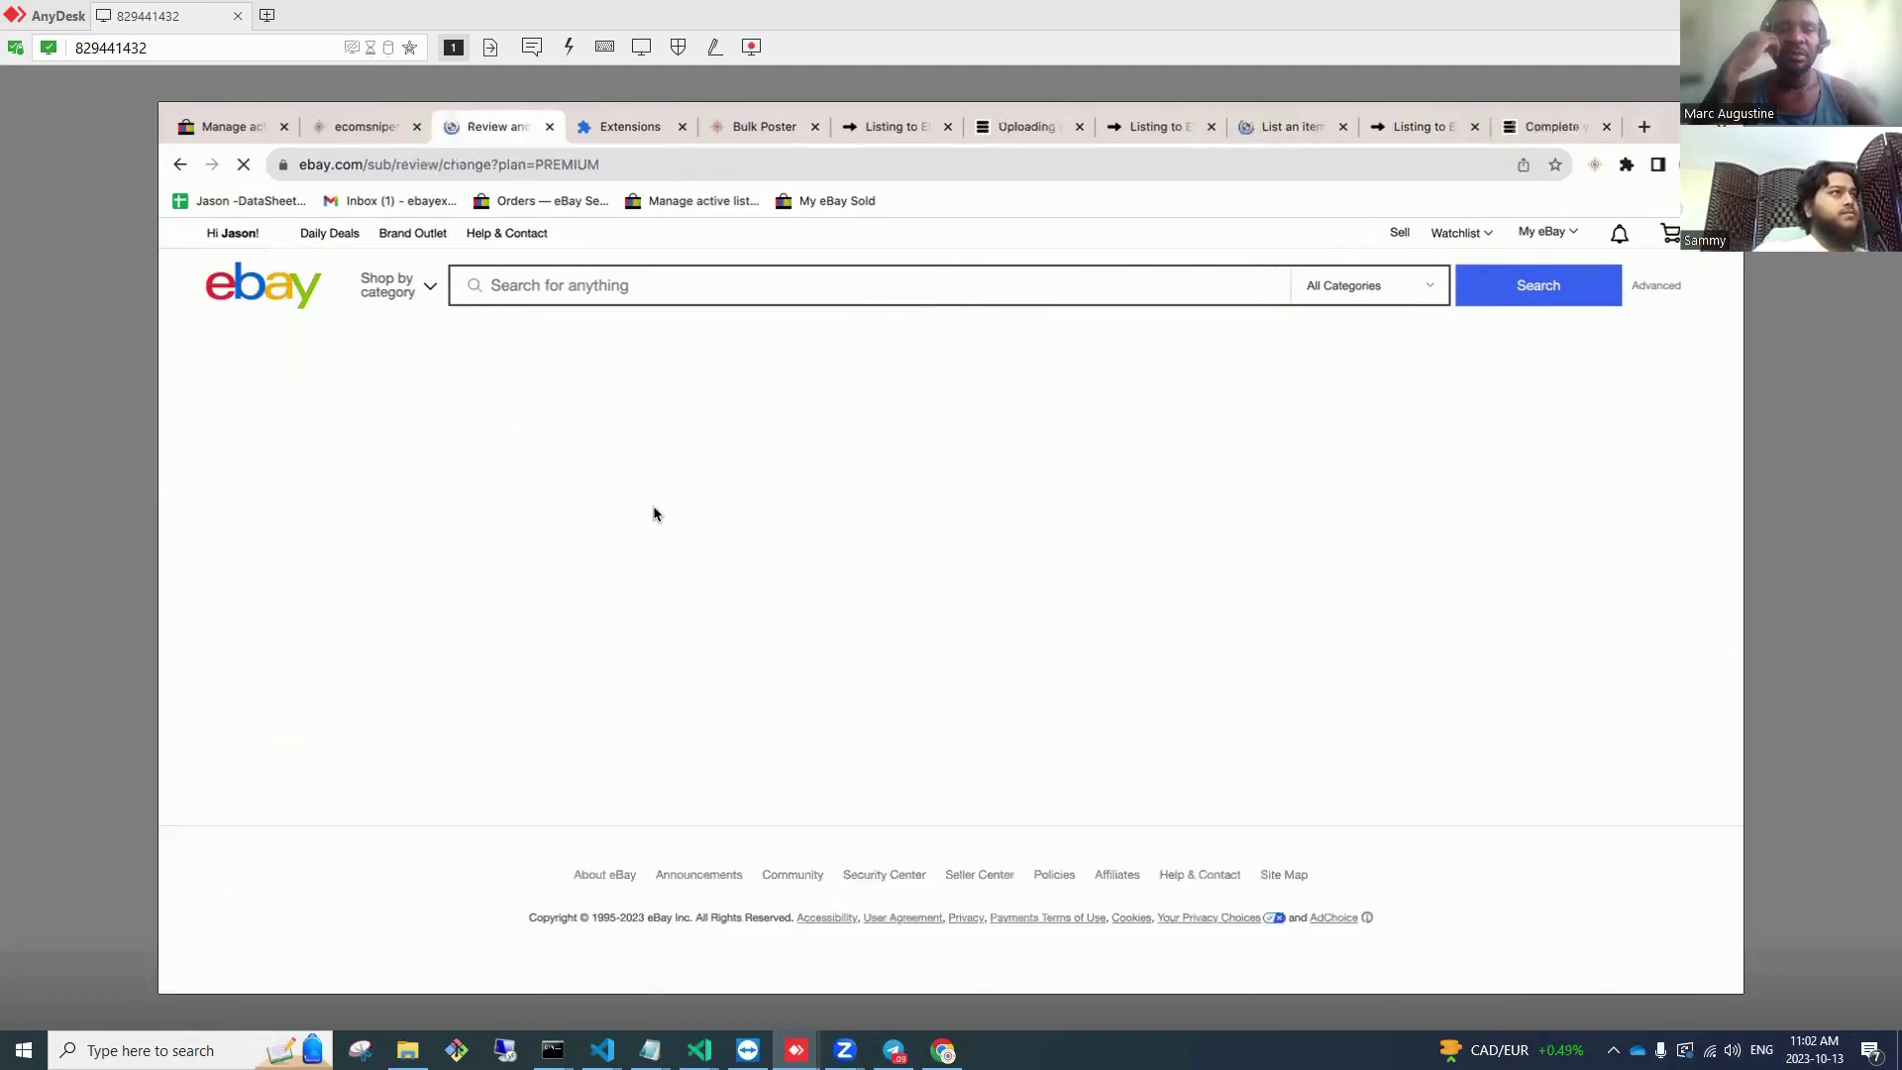
Step: Choose monthly billing for the Premium store at $74.95 and submit the order
scroll(582, 348, "down", 3)
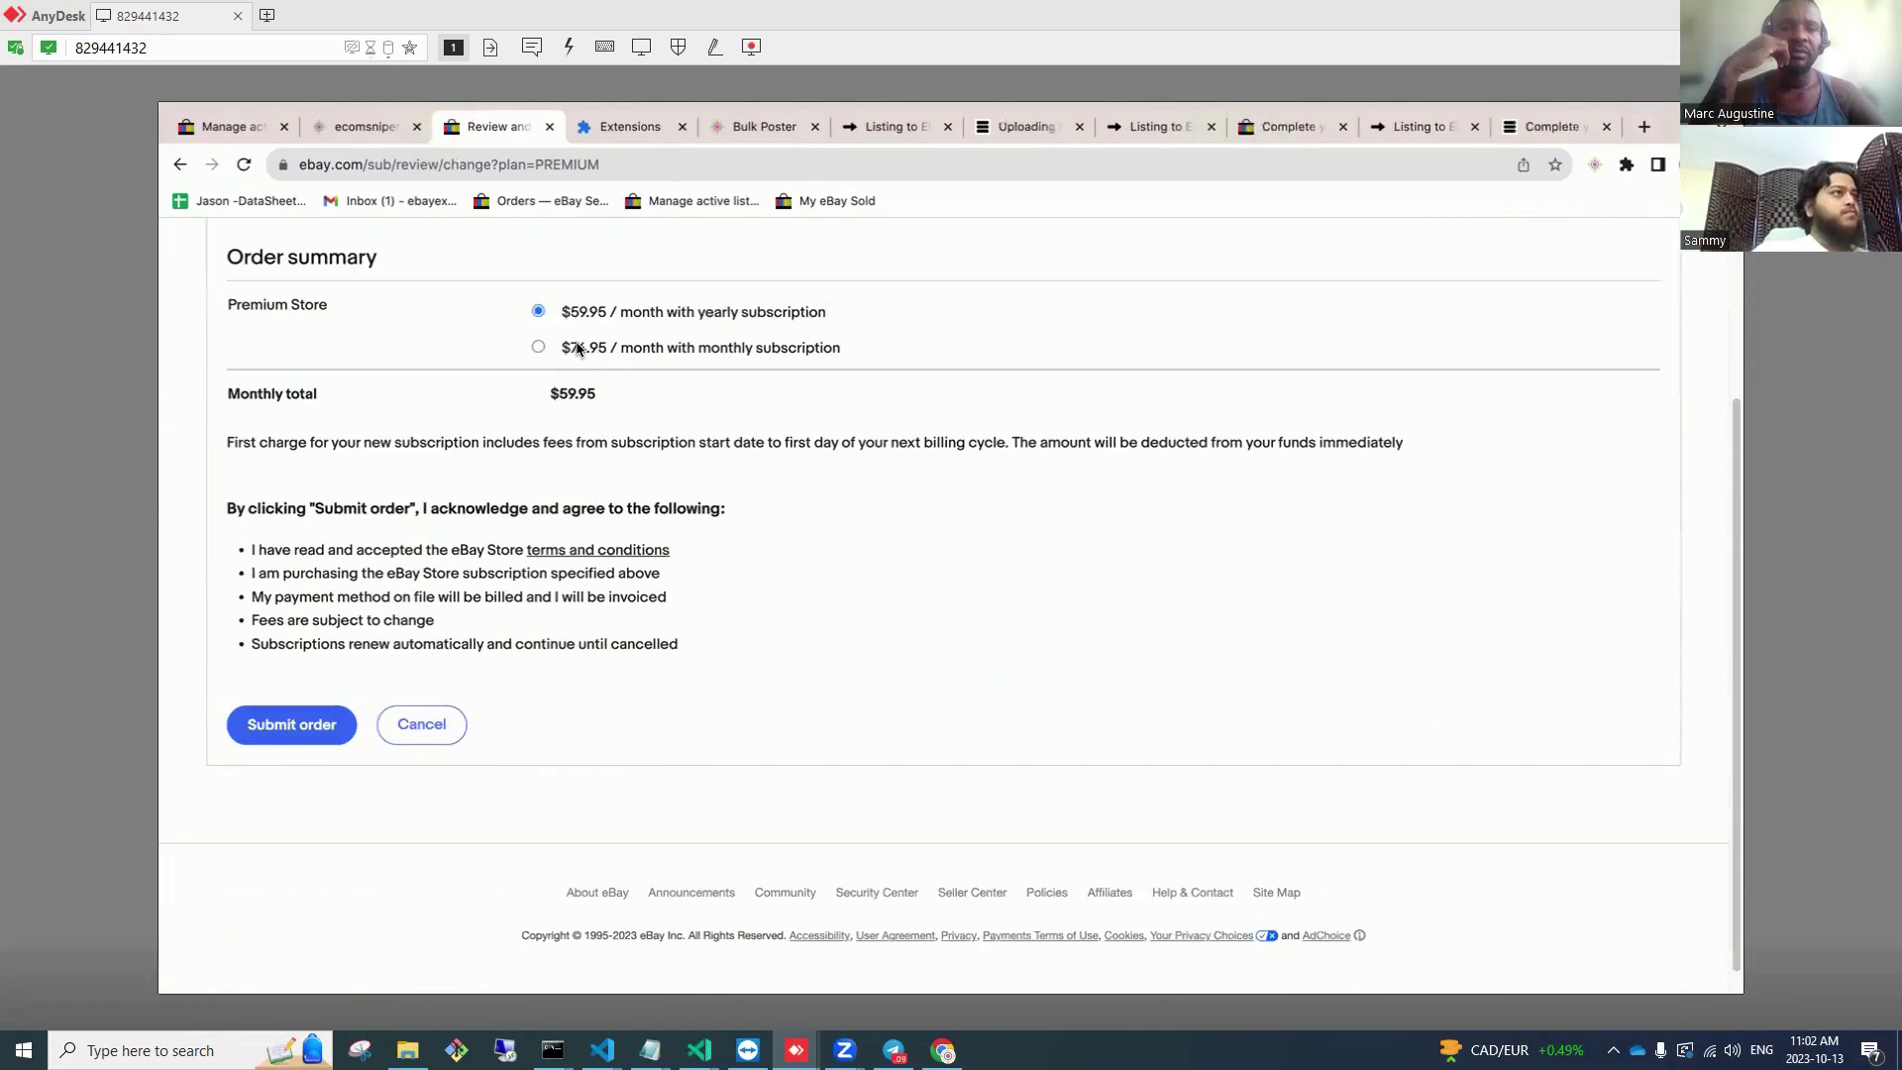
left_click(580, 347)
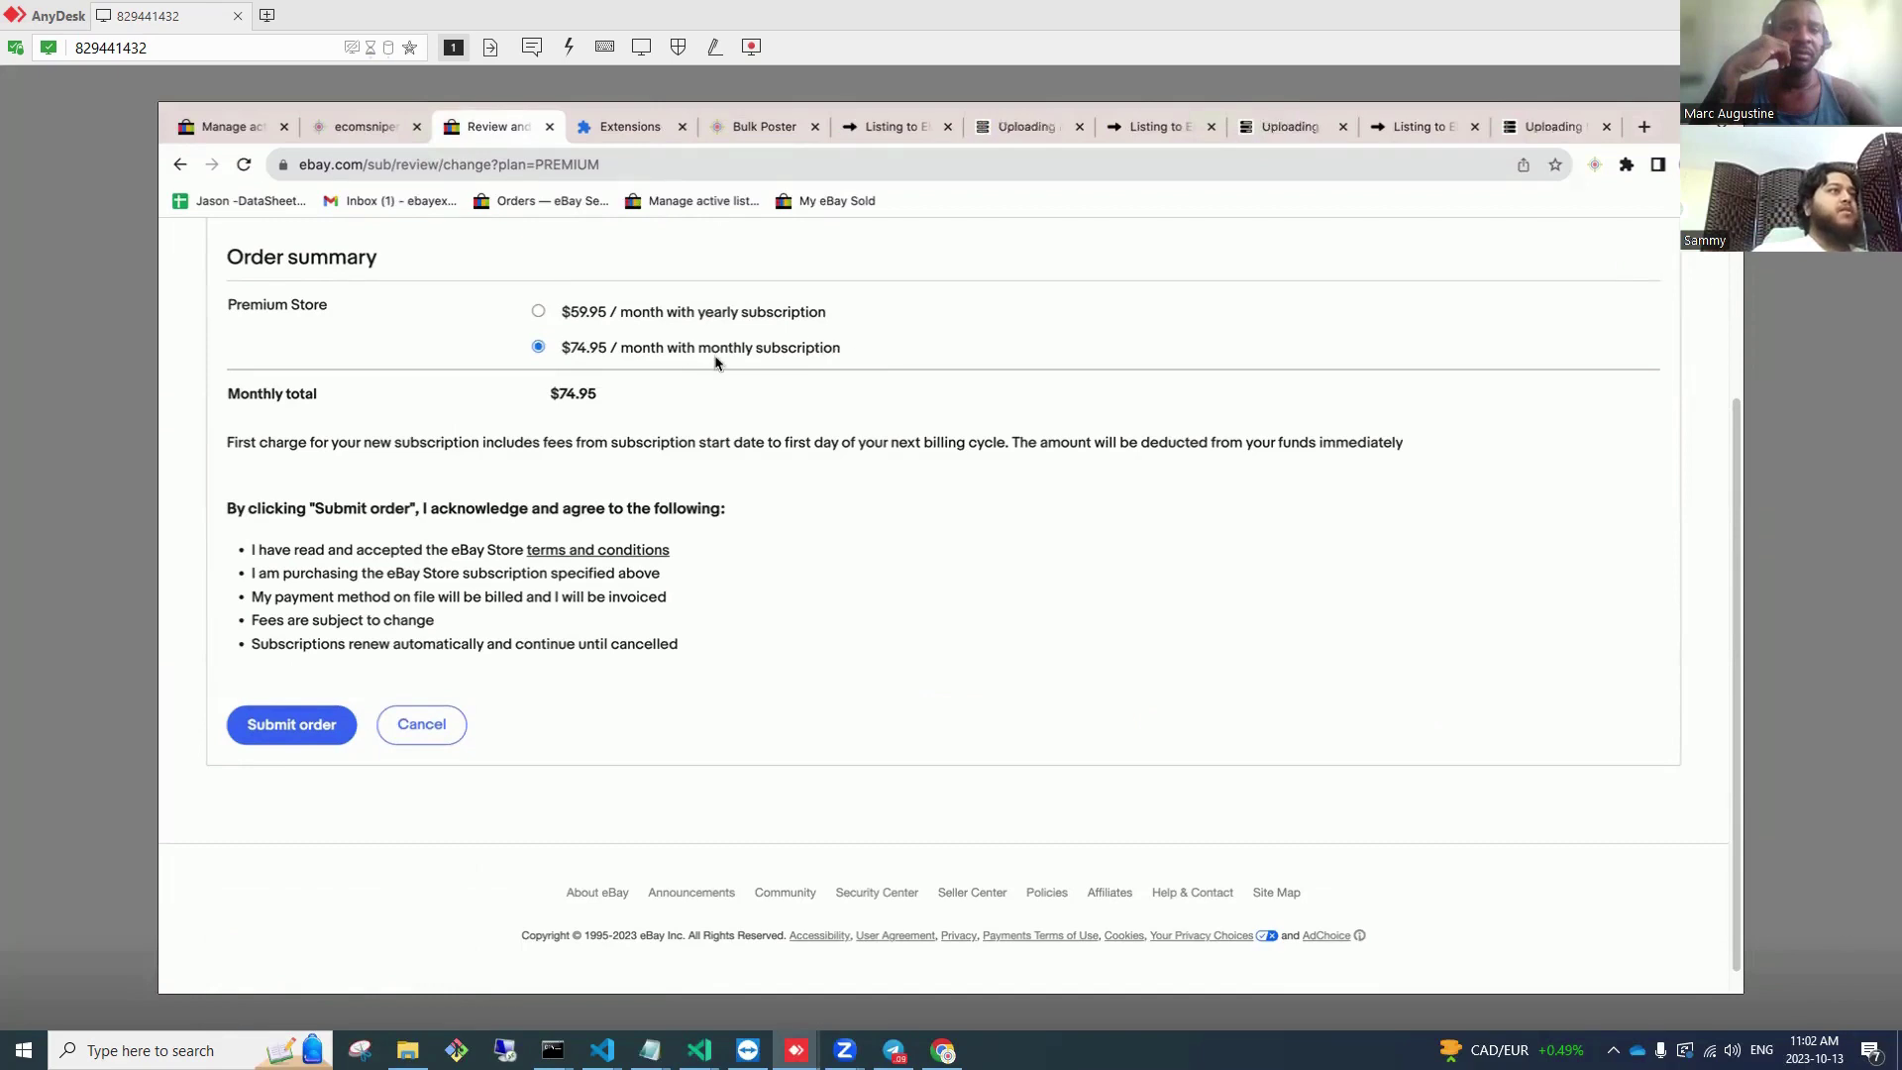
left_click_drag(839, 349, 561, 353)
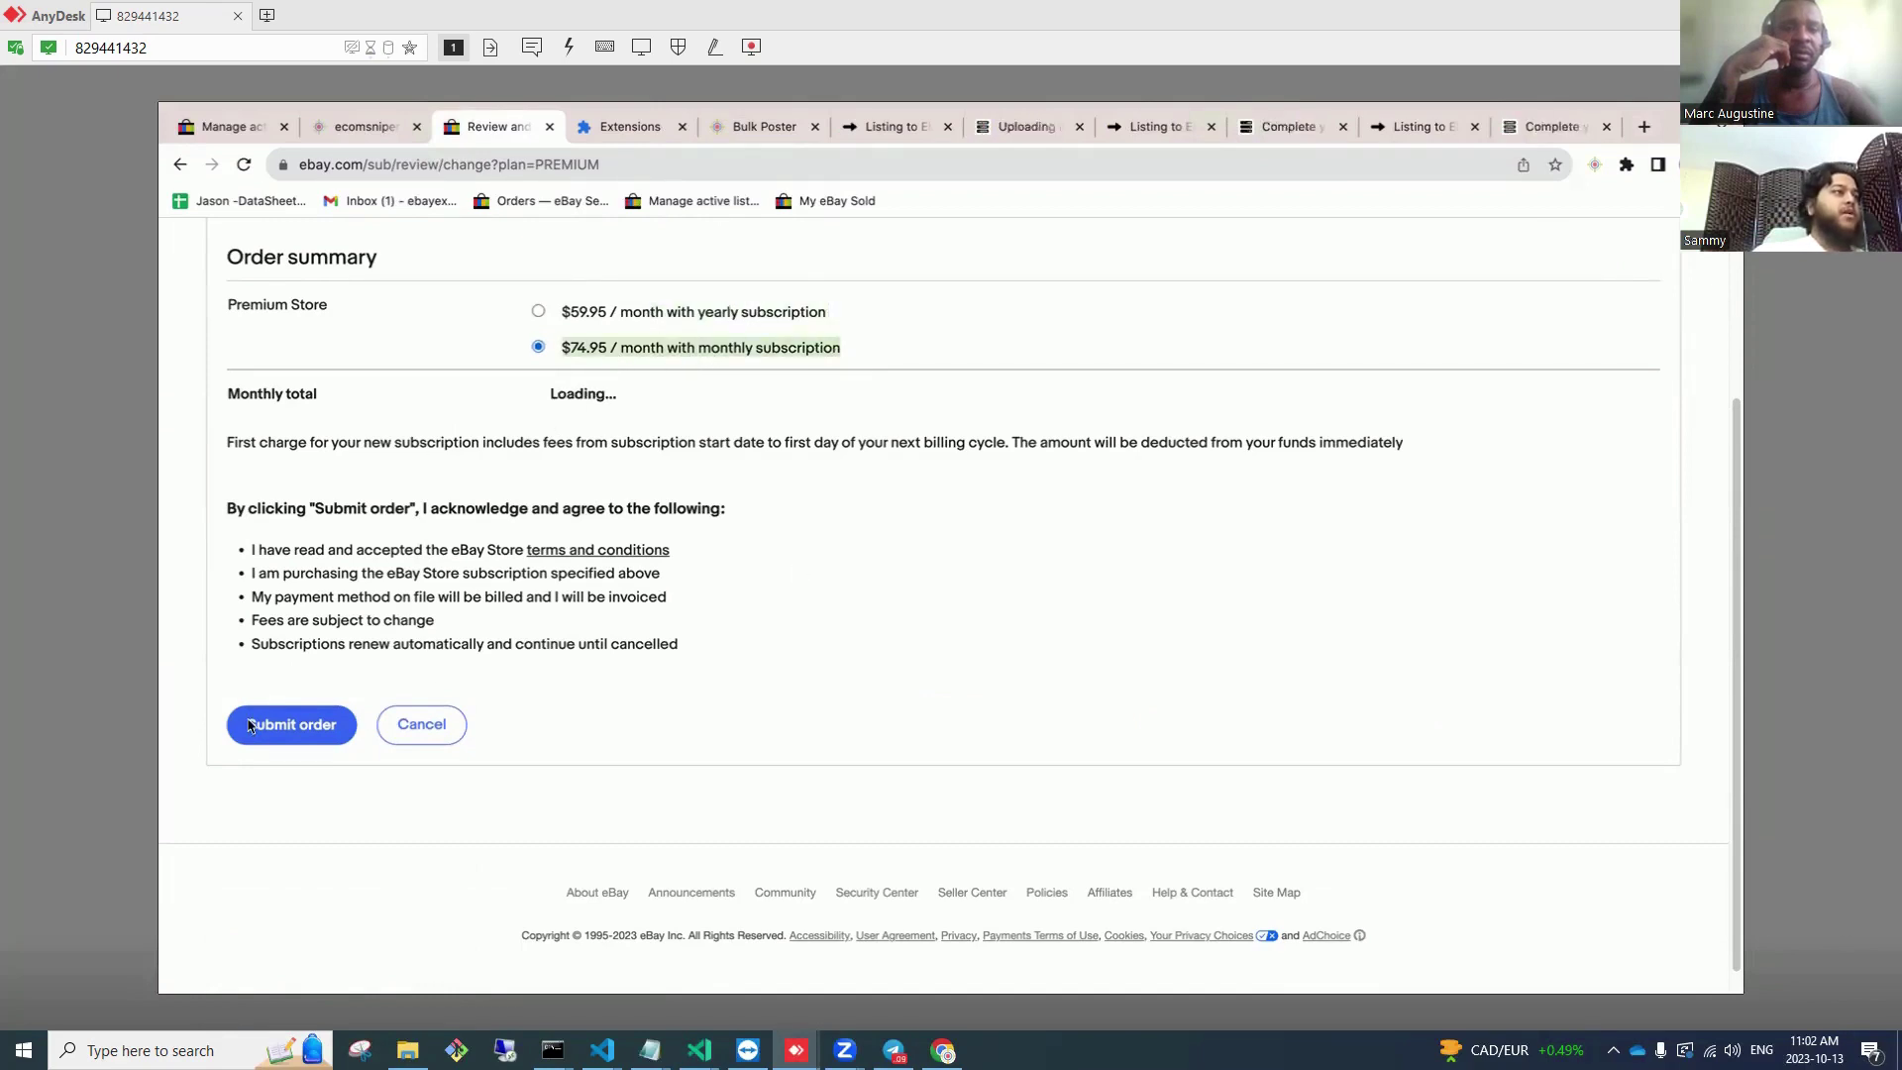
left_click(310, 728)
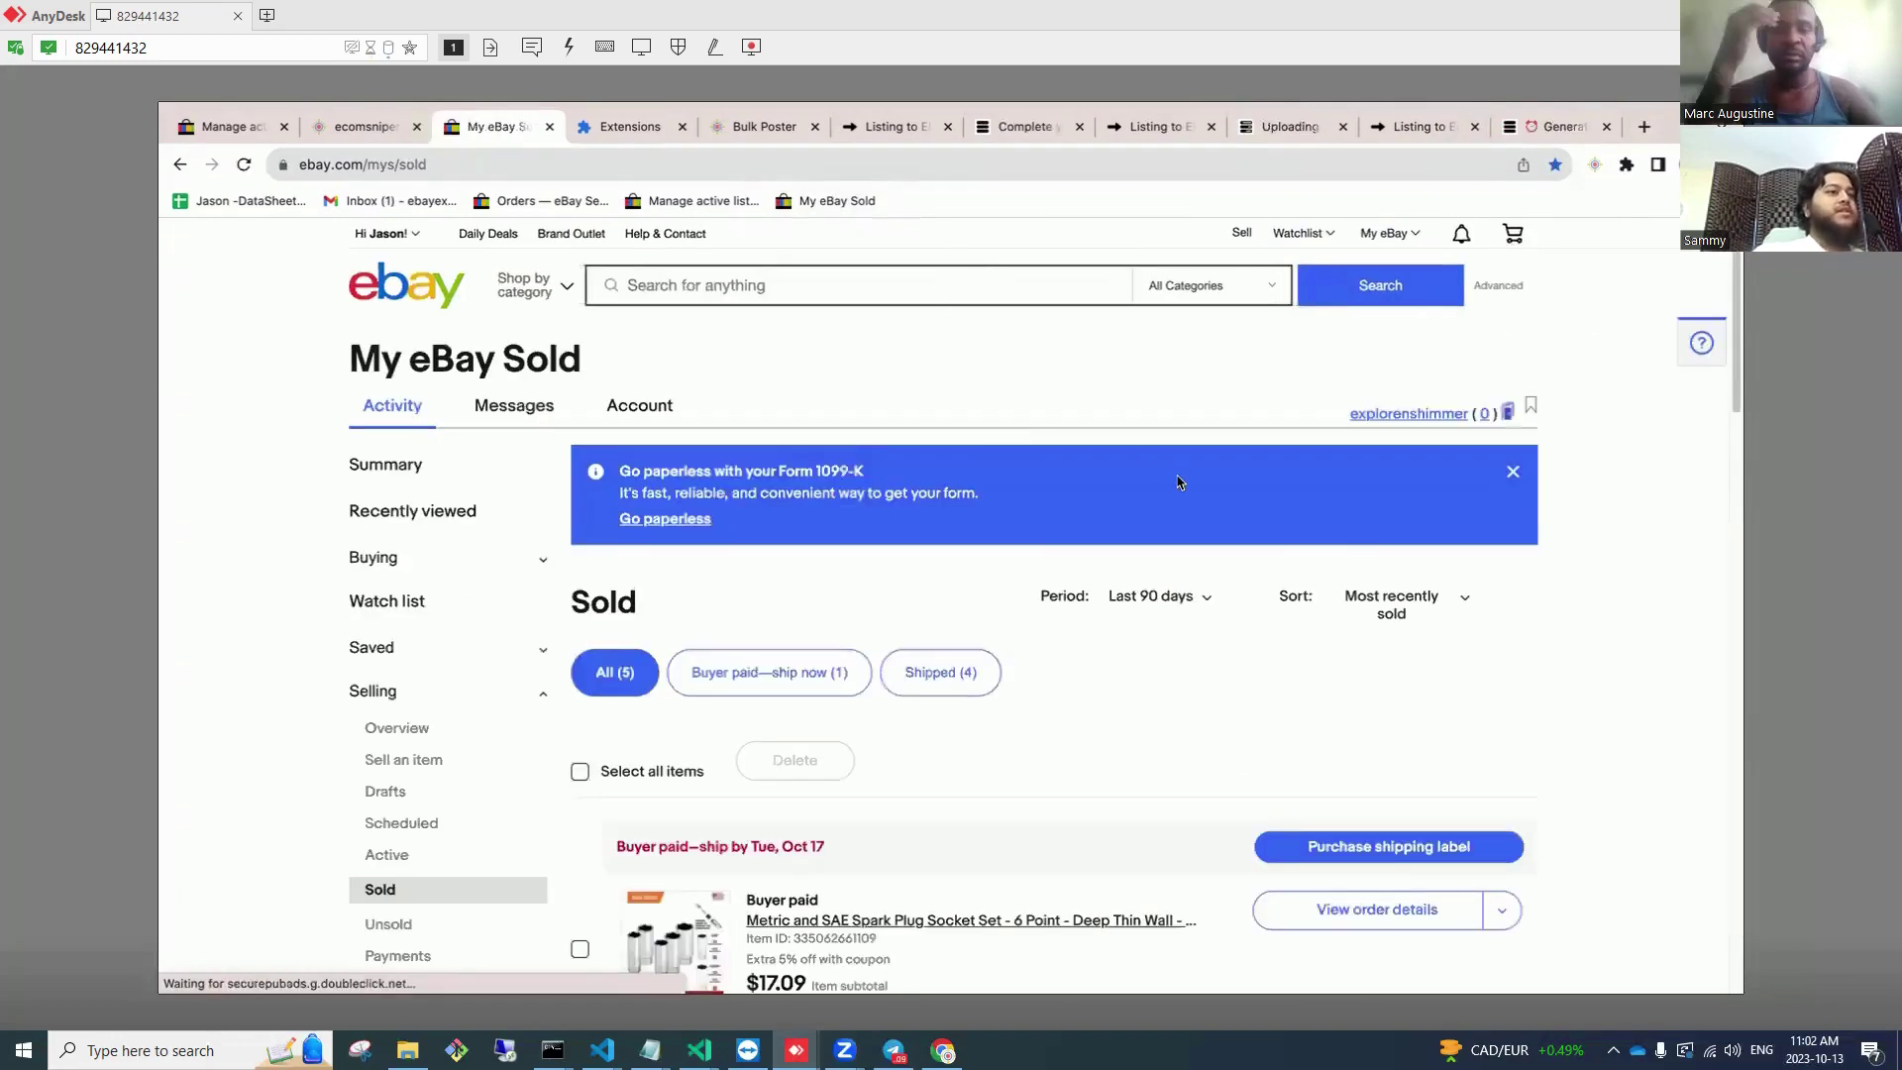
Step: Scroll through the 5 sold orders, including the paid Spark Plug Socket Set, and back to the top
scroll(1180, 482, "down", 1)
scroll(1184, 483, "down", 3)
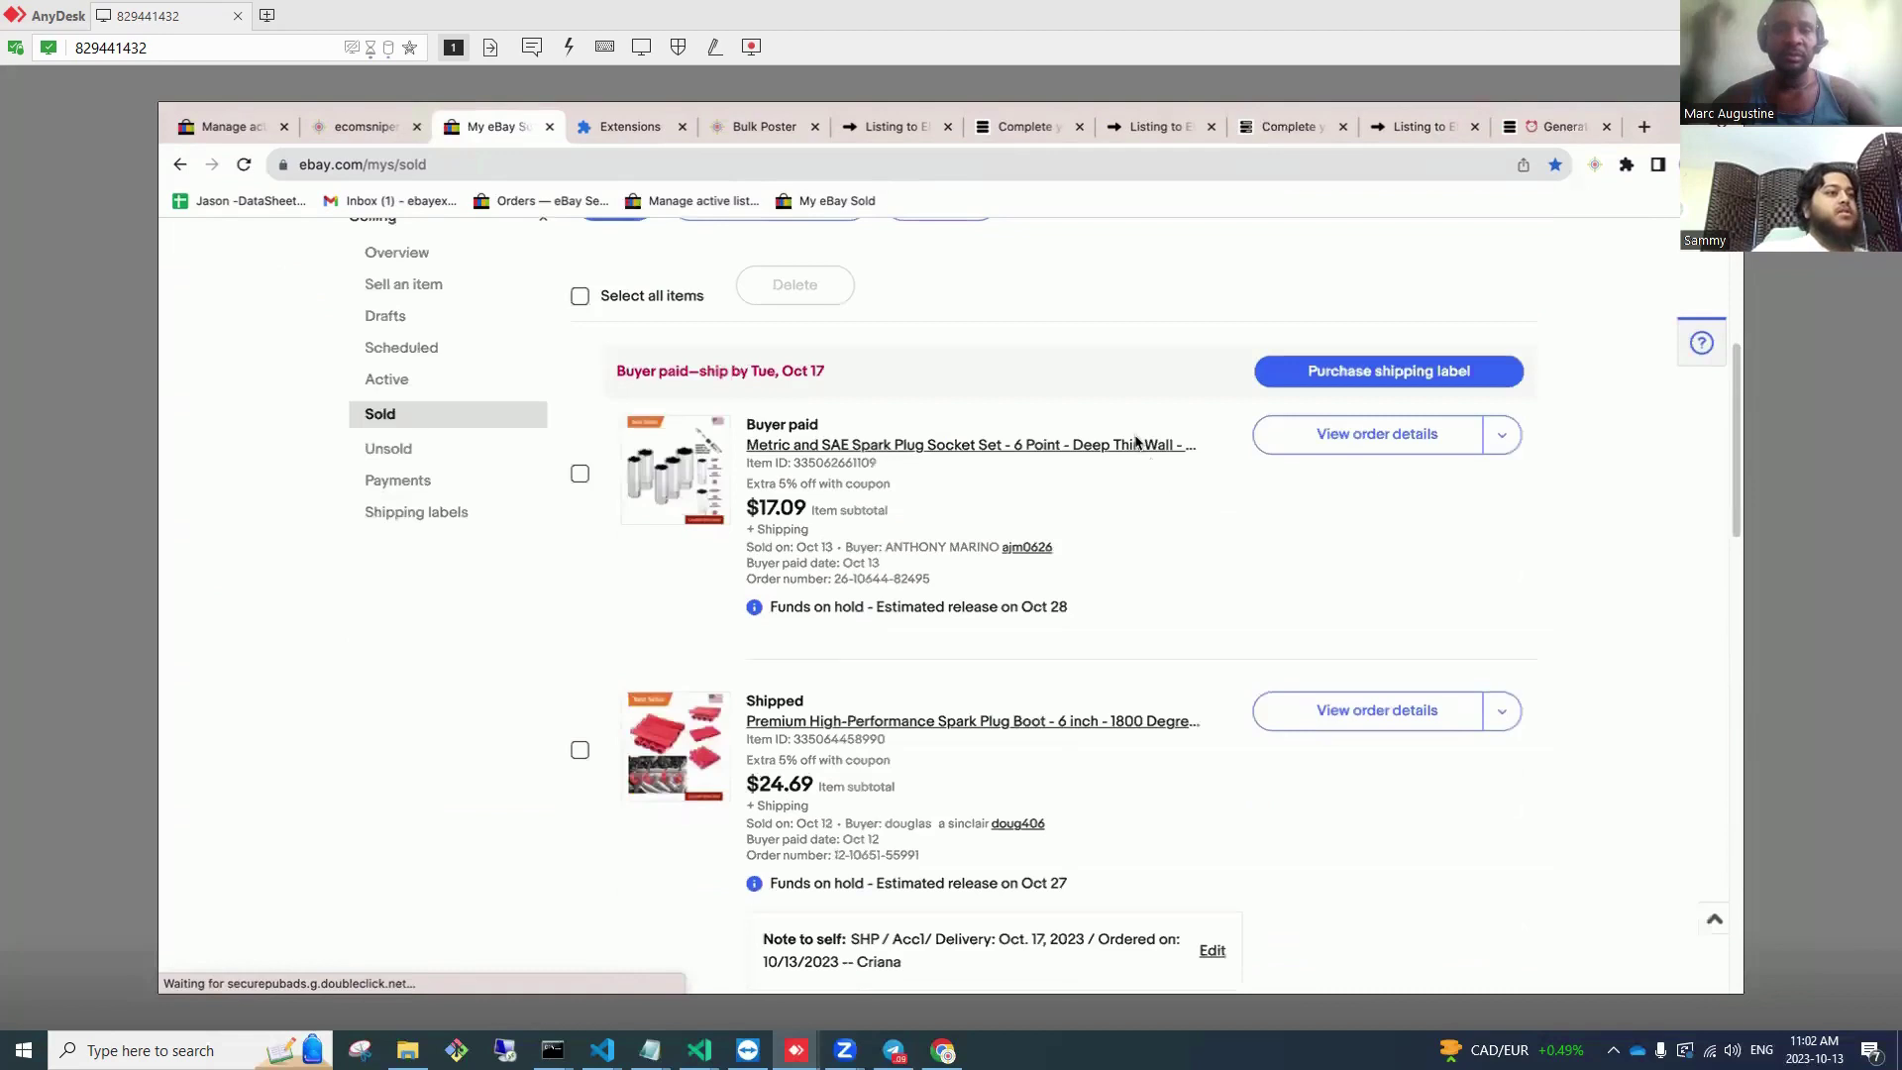
scroll(1136, 441, "down", 1)
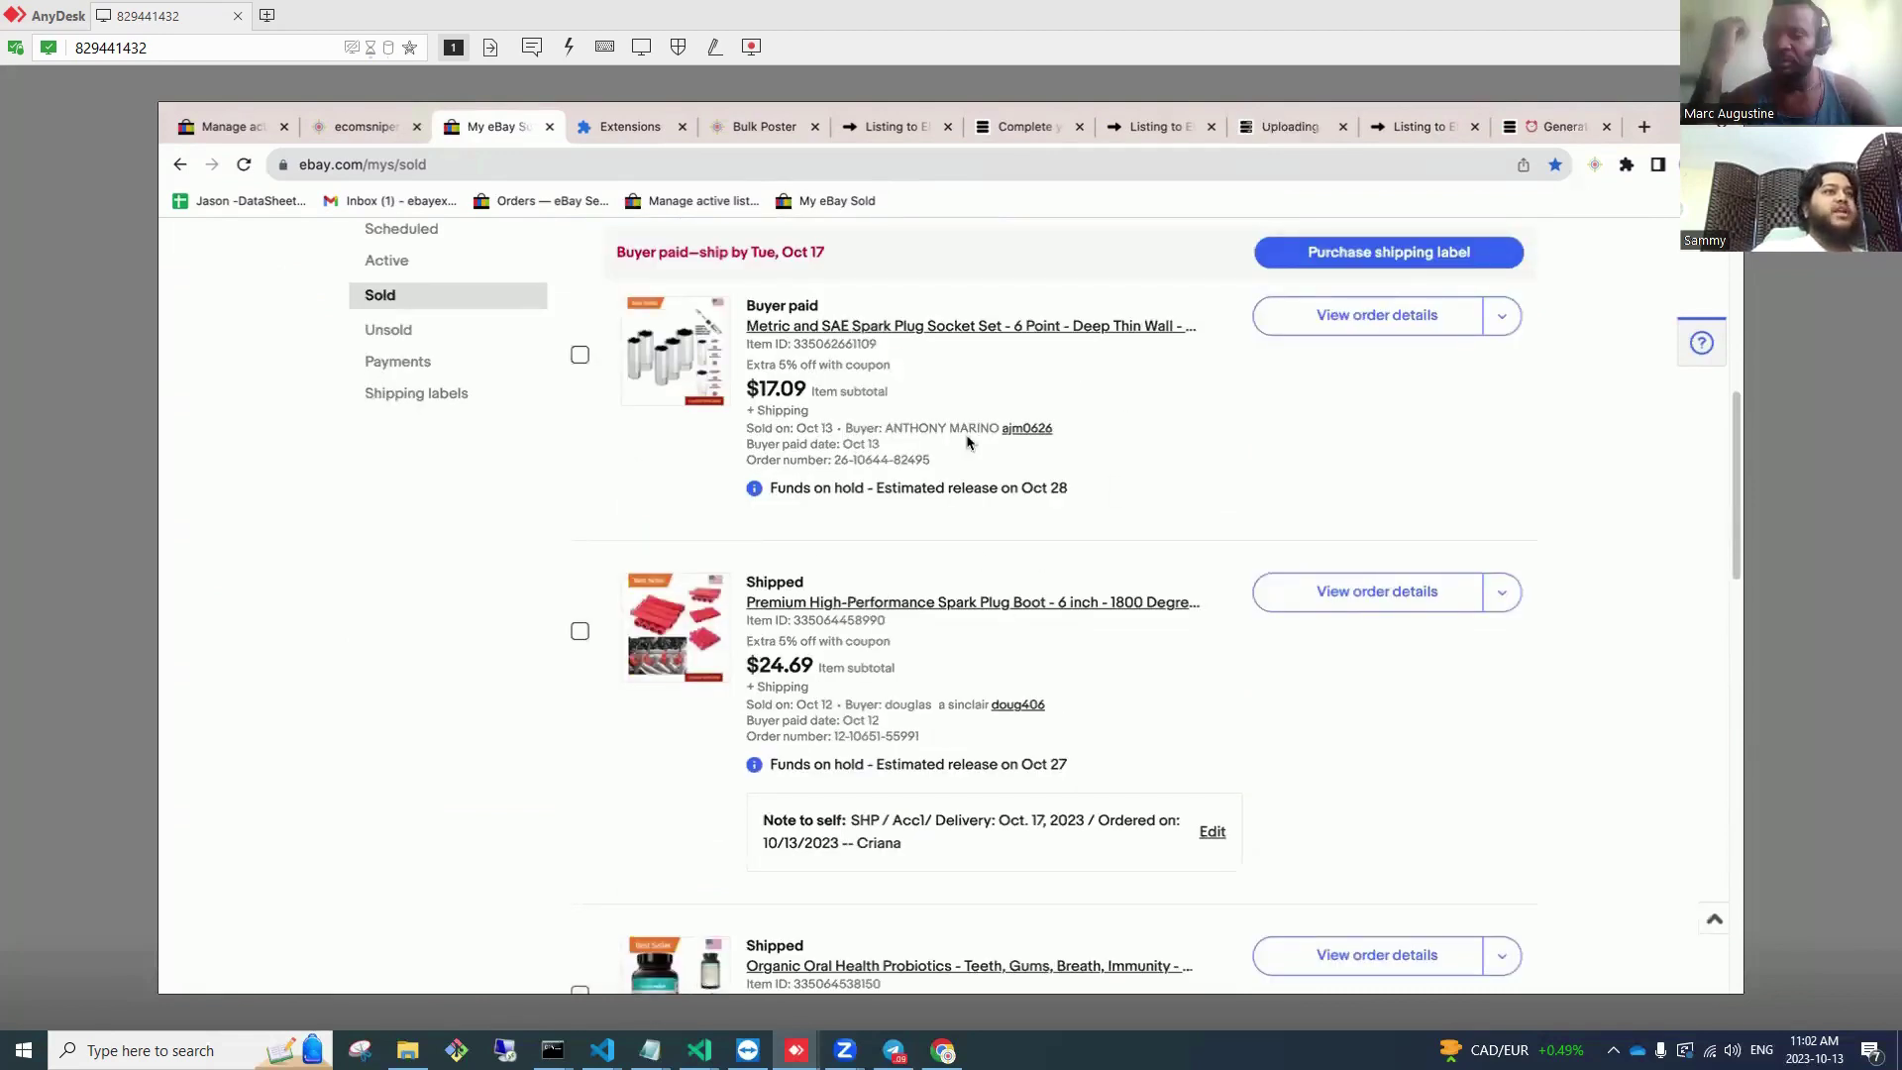
scroll(1090, 485, "up", 5)
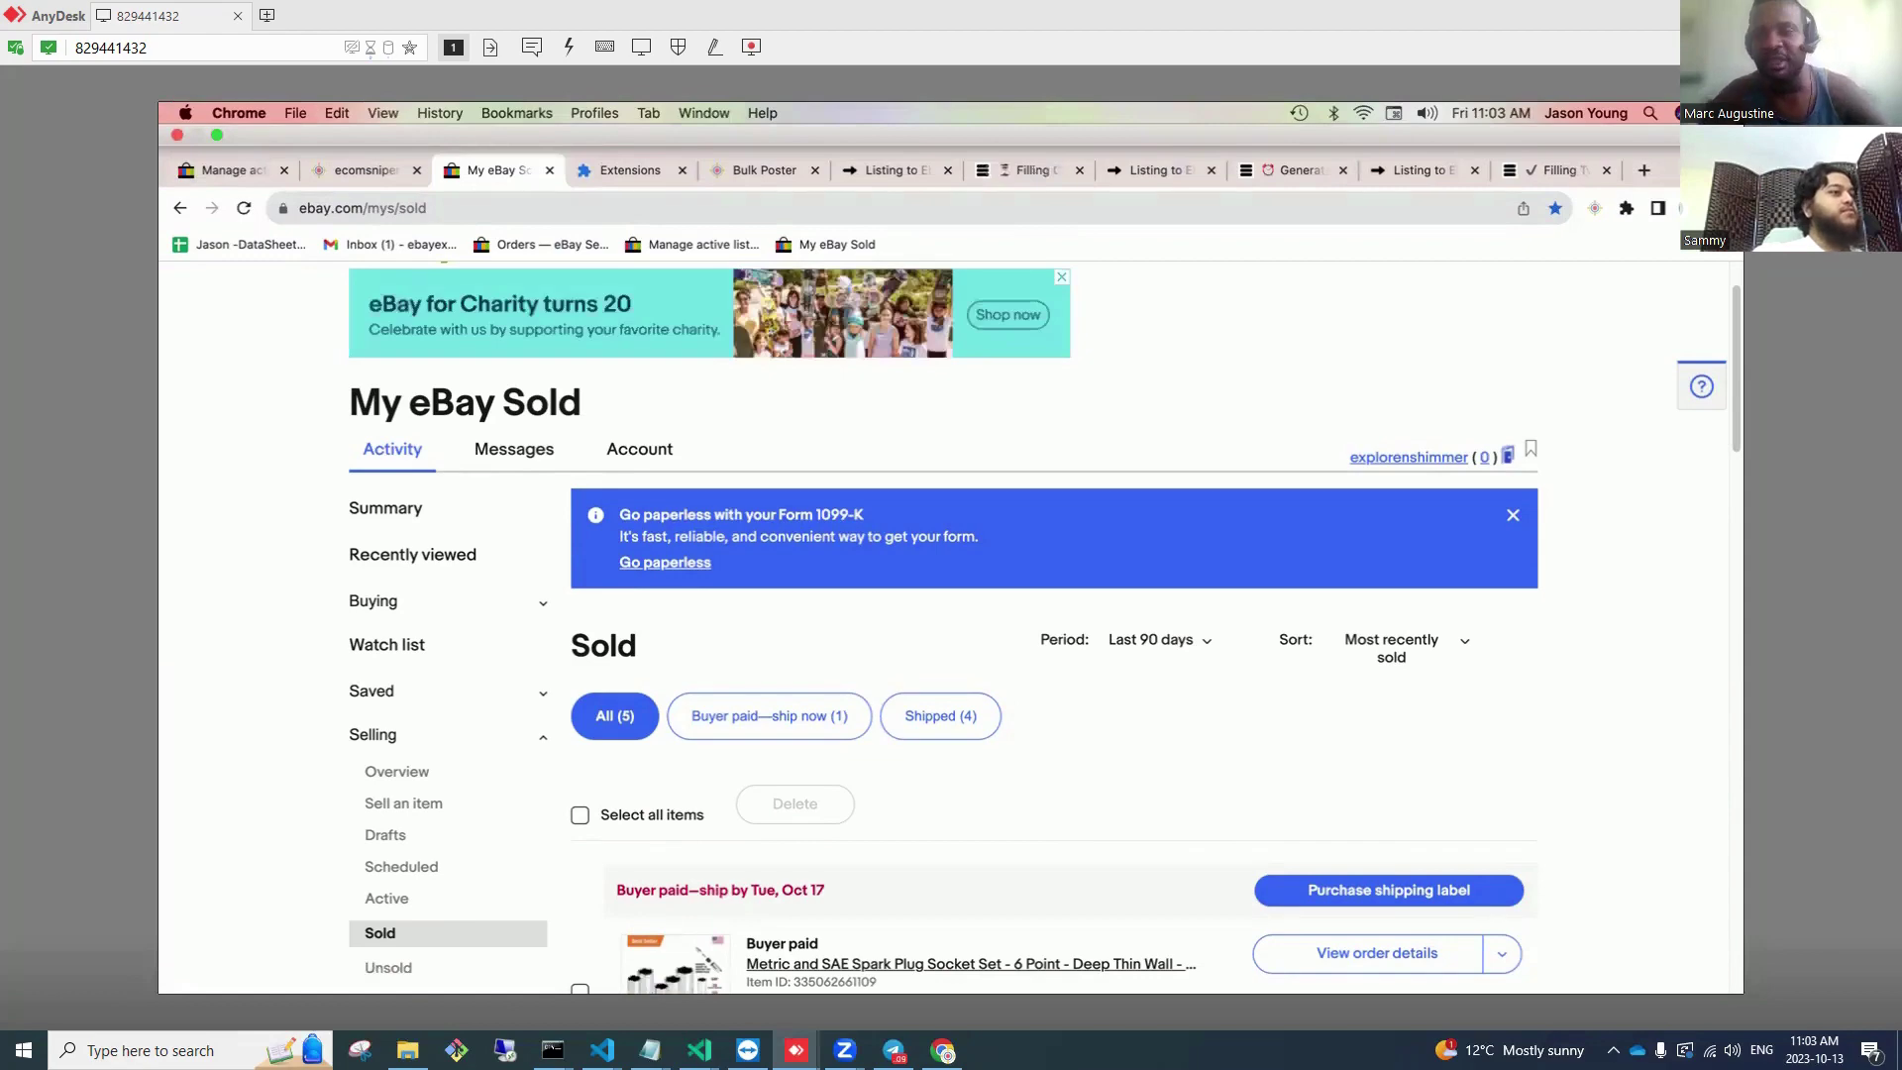
Step: Switch to the other remote session and reload its My eBay Sold tab
key("alt+Tab")
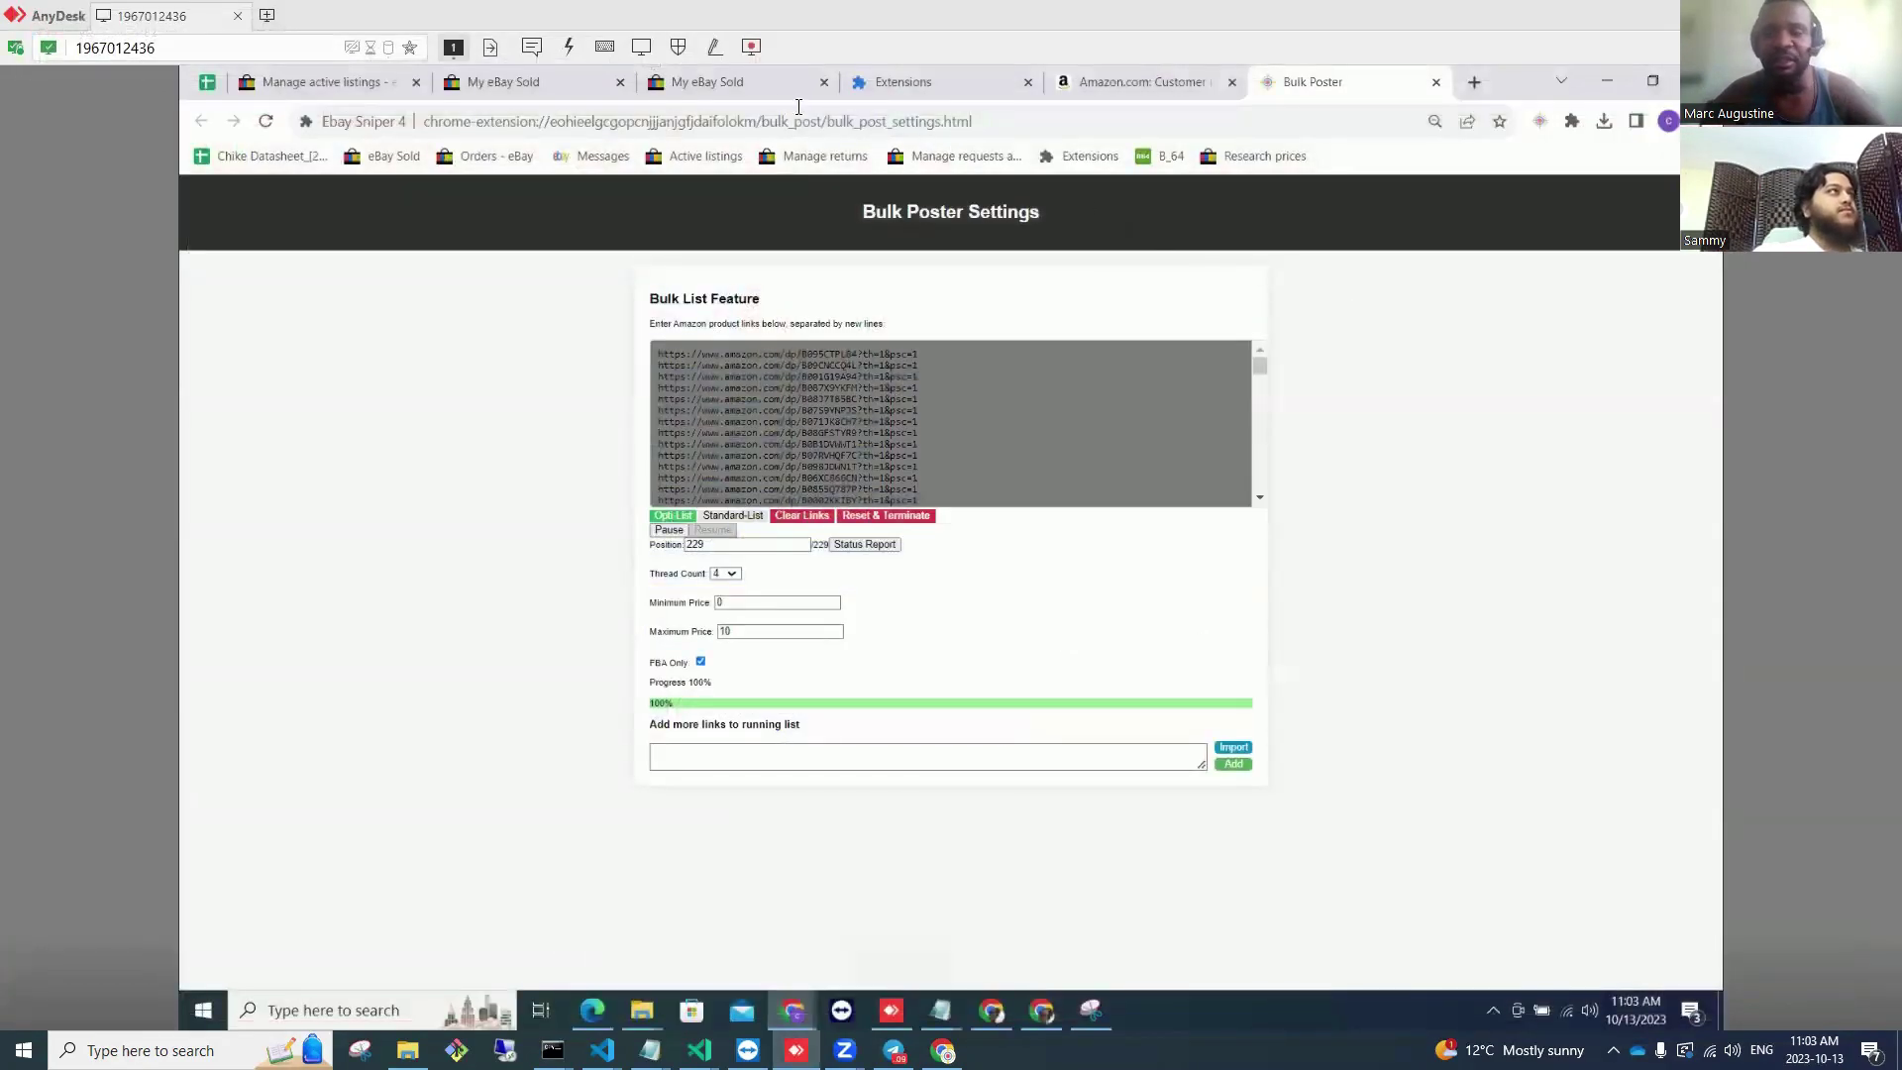
left_click(757, 89)
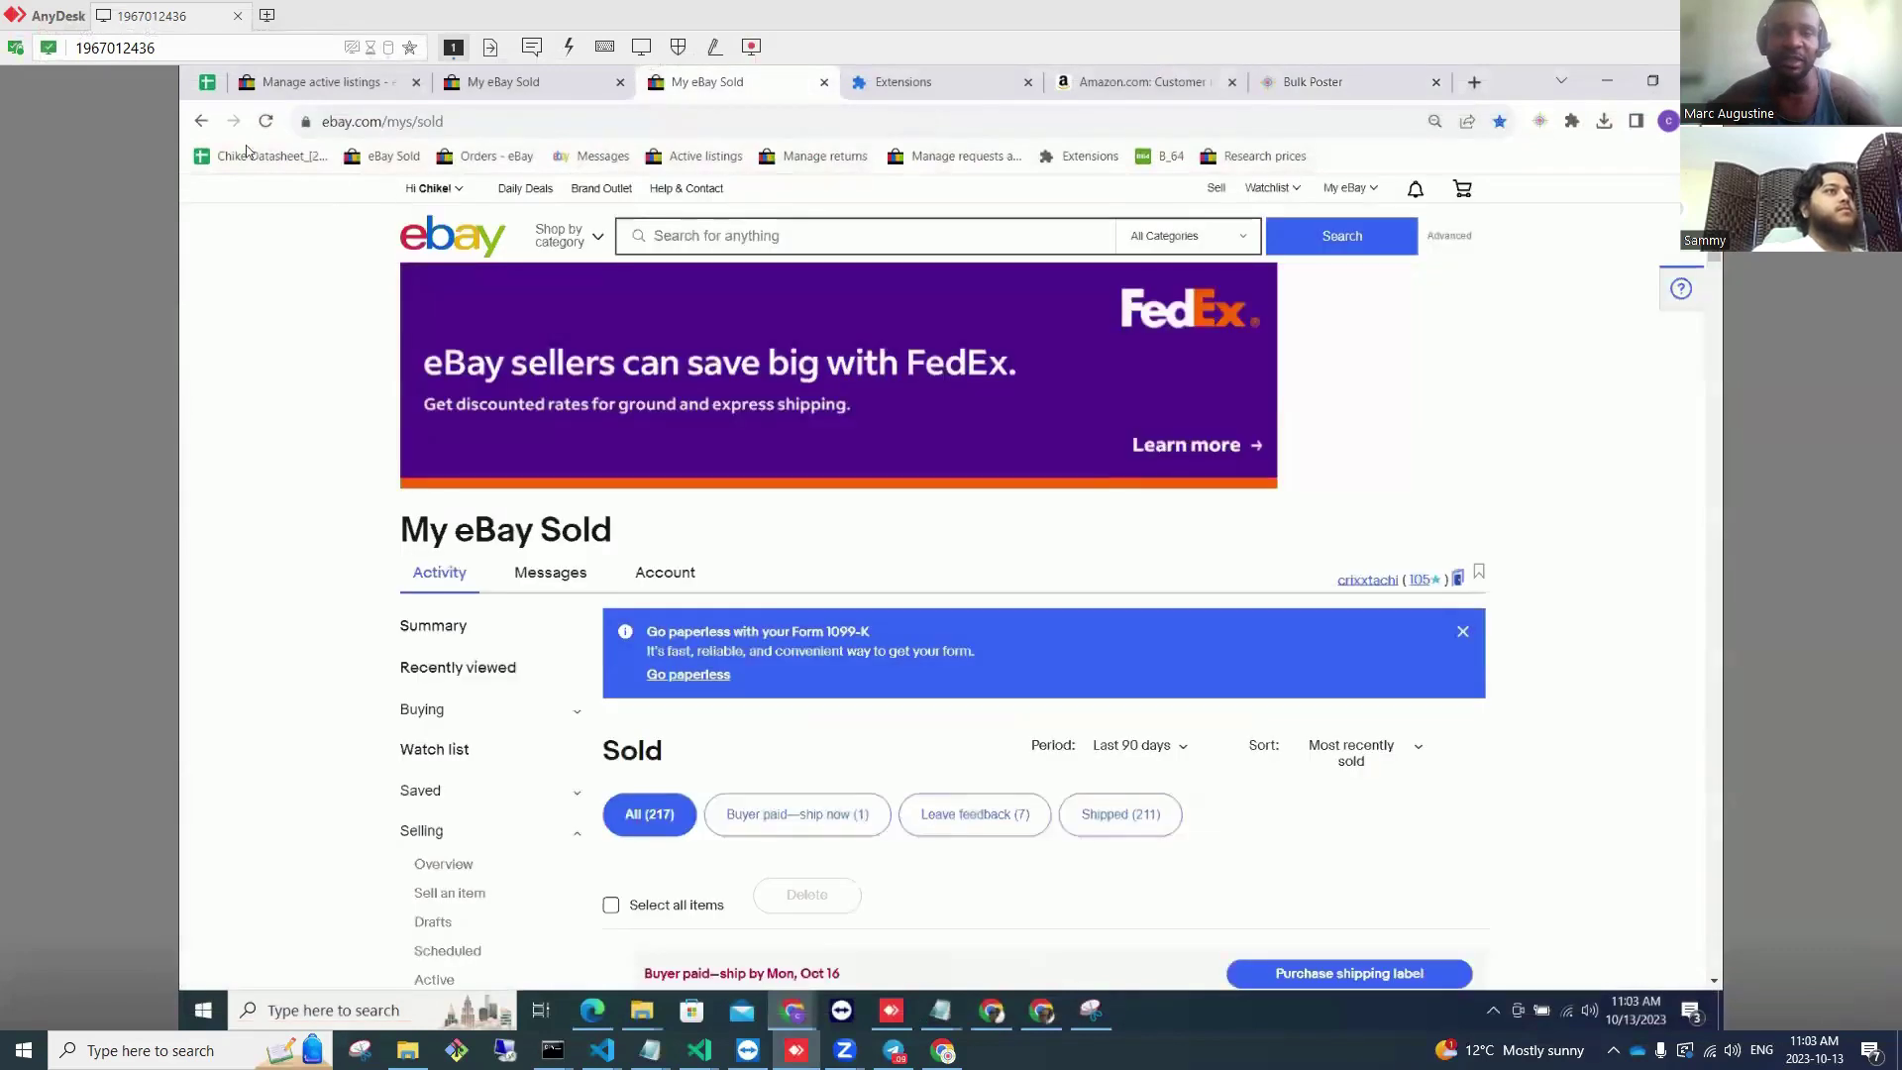
left_click(267, 121)
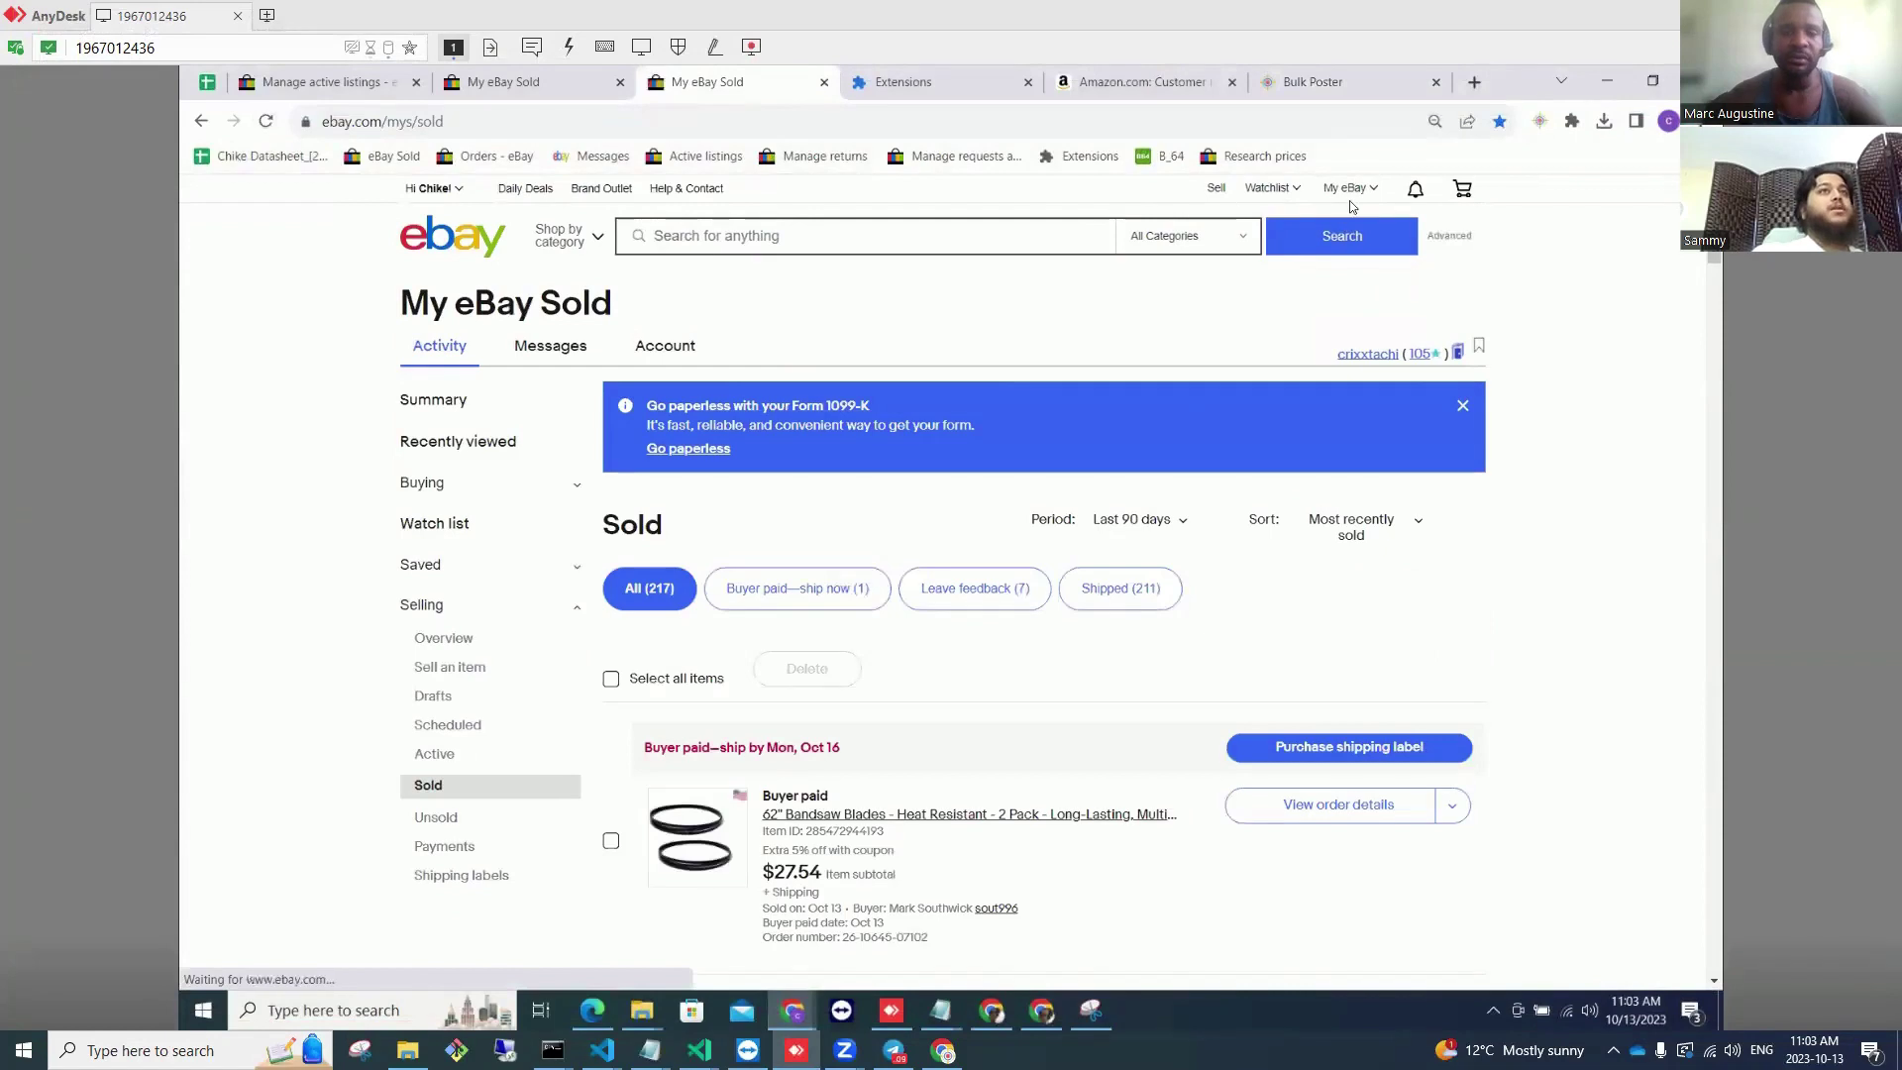
mouse_move(1362, 210)
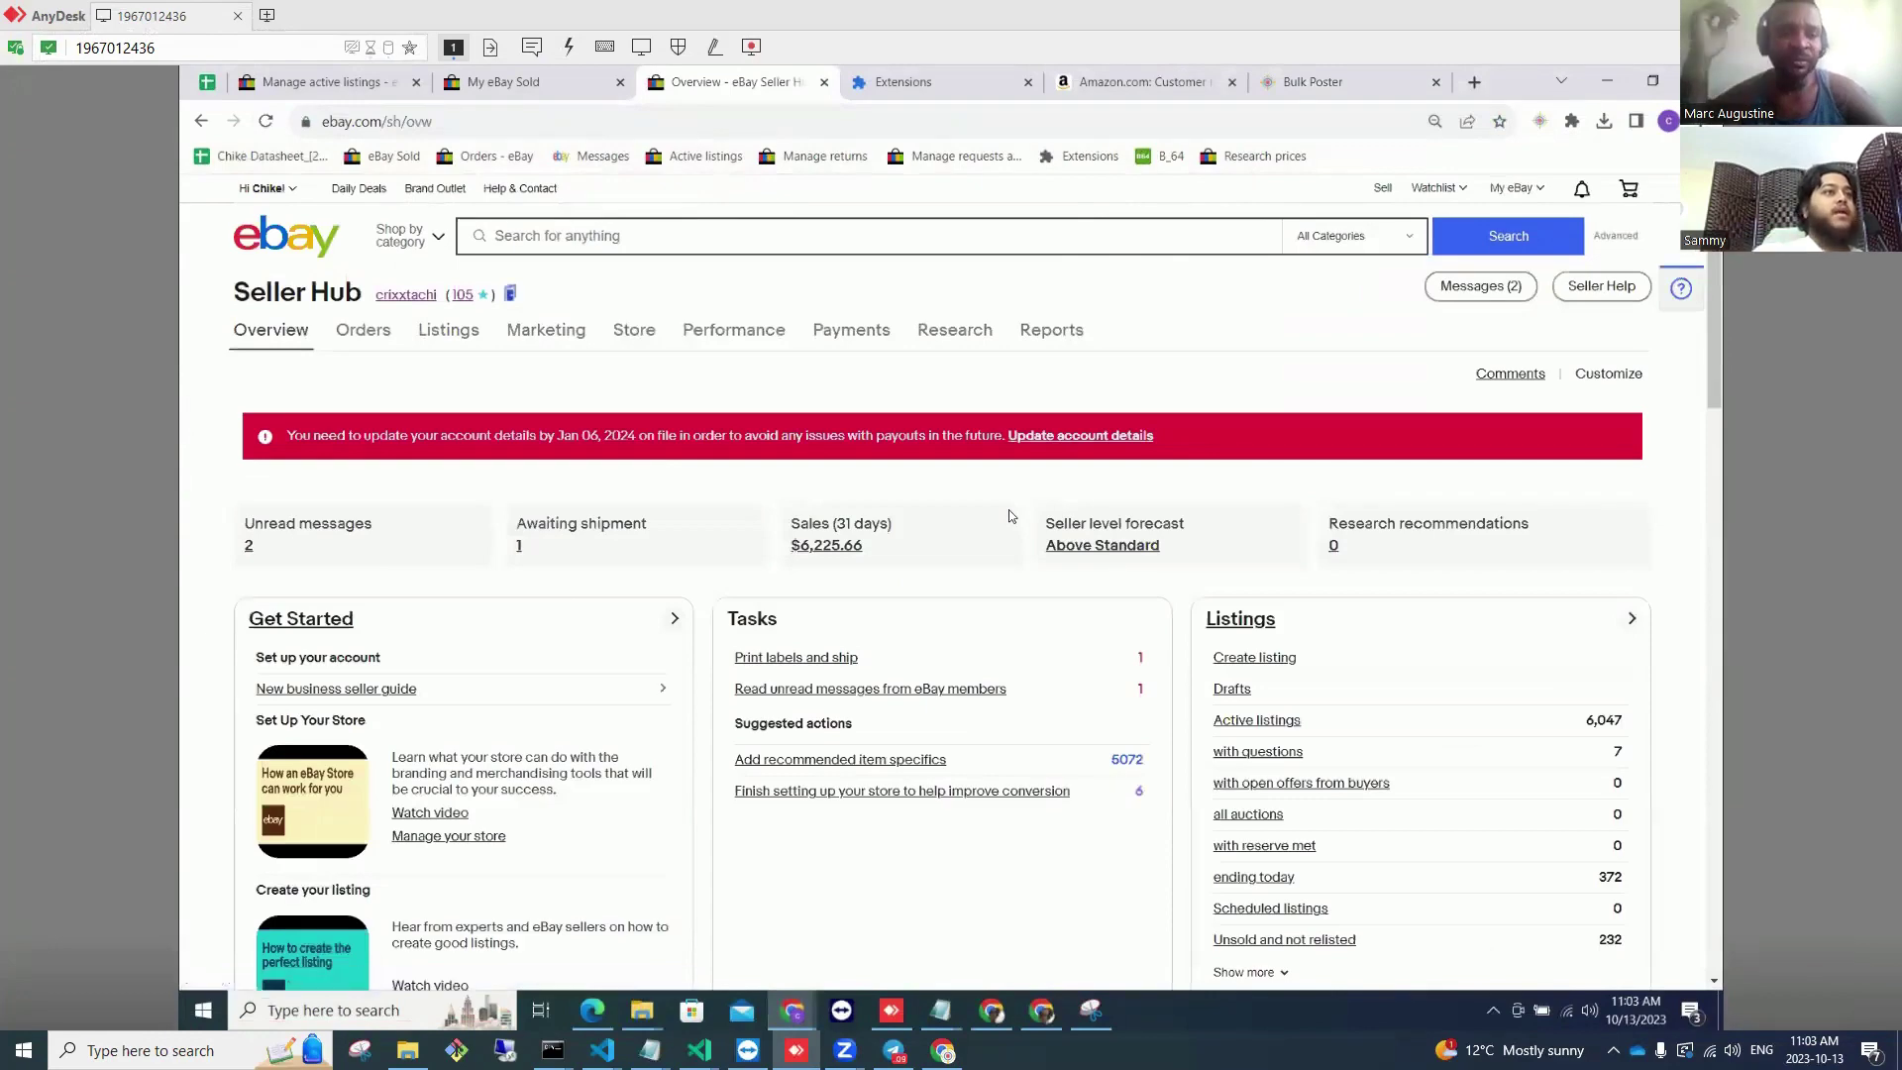
Step: Review the markdown sales in the Marketing section
left_click(548, 336)
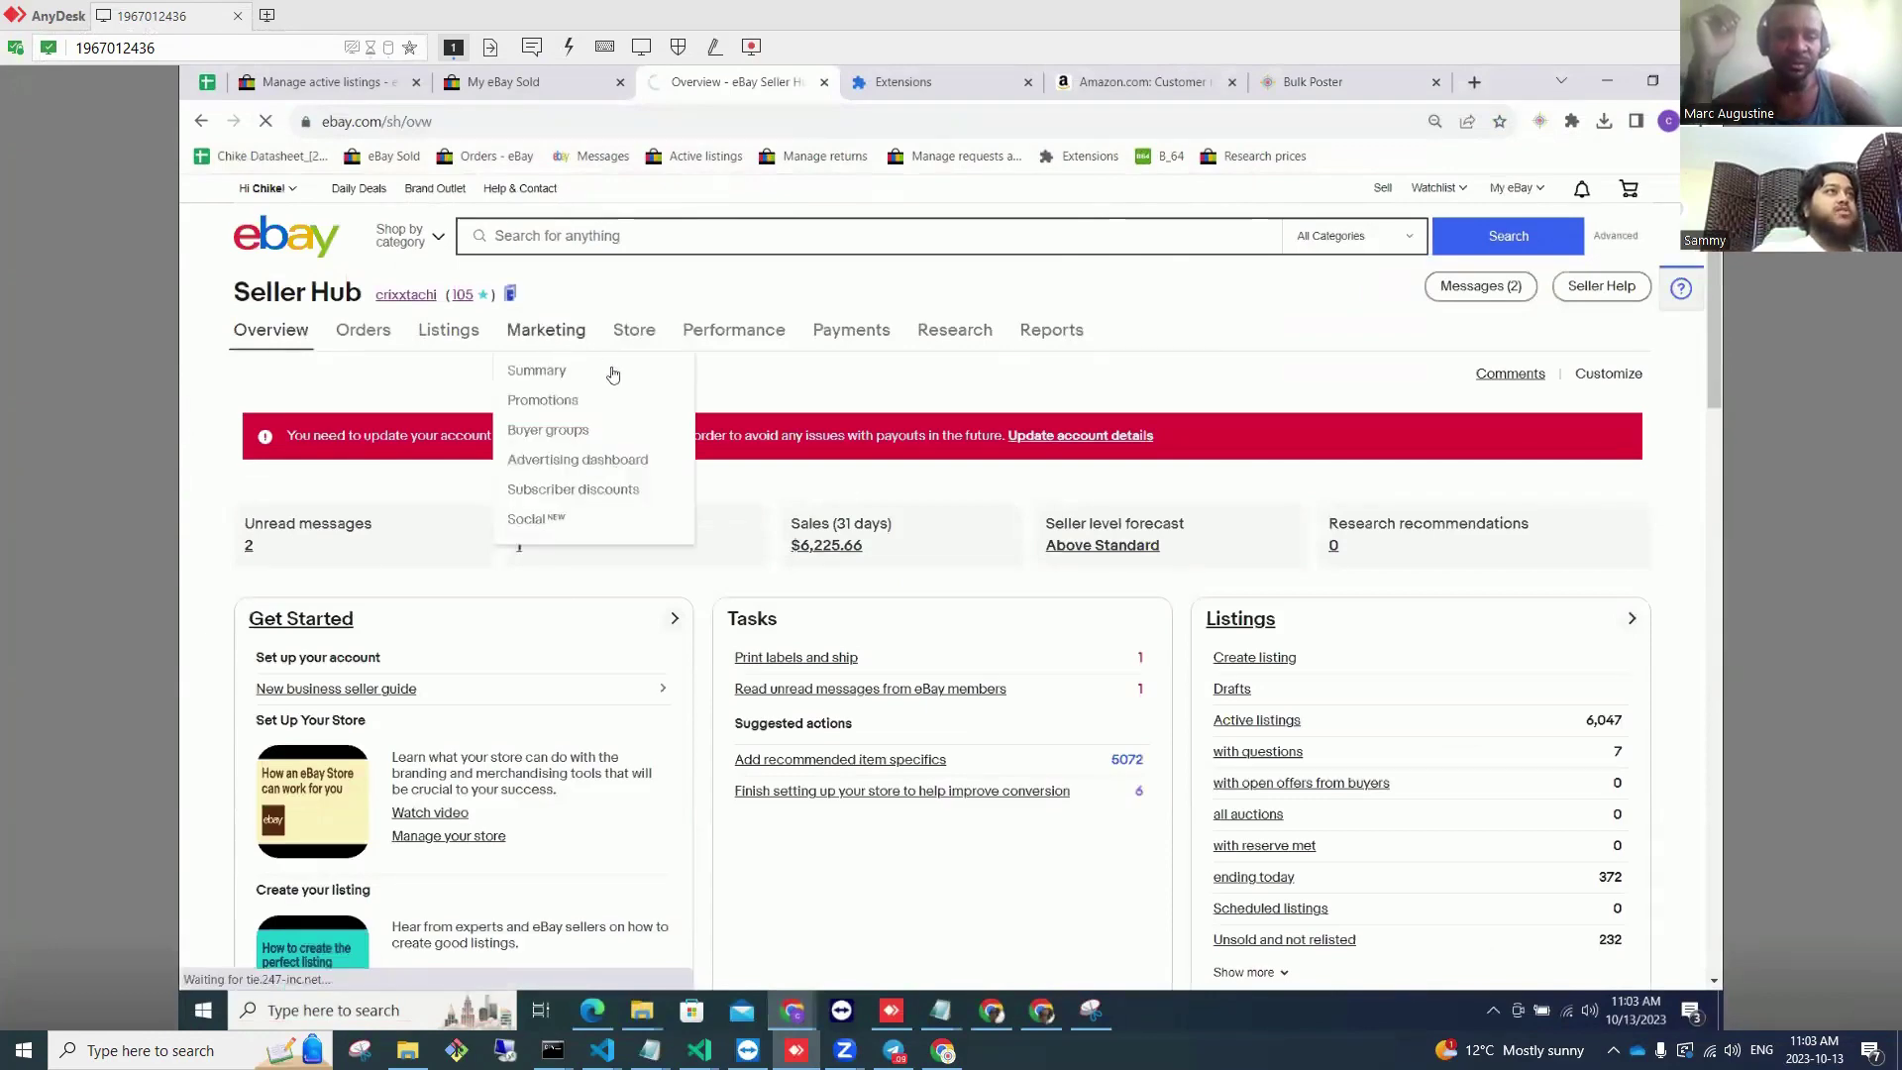
scroll(838, 551, "down", 2)
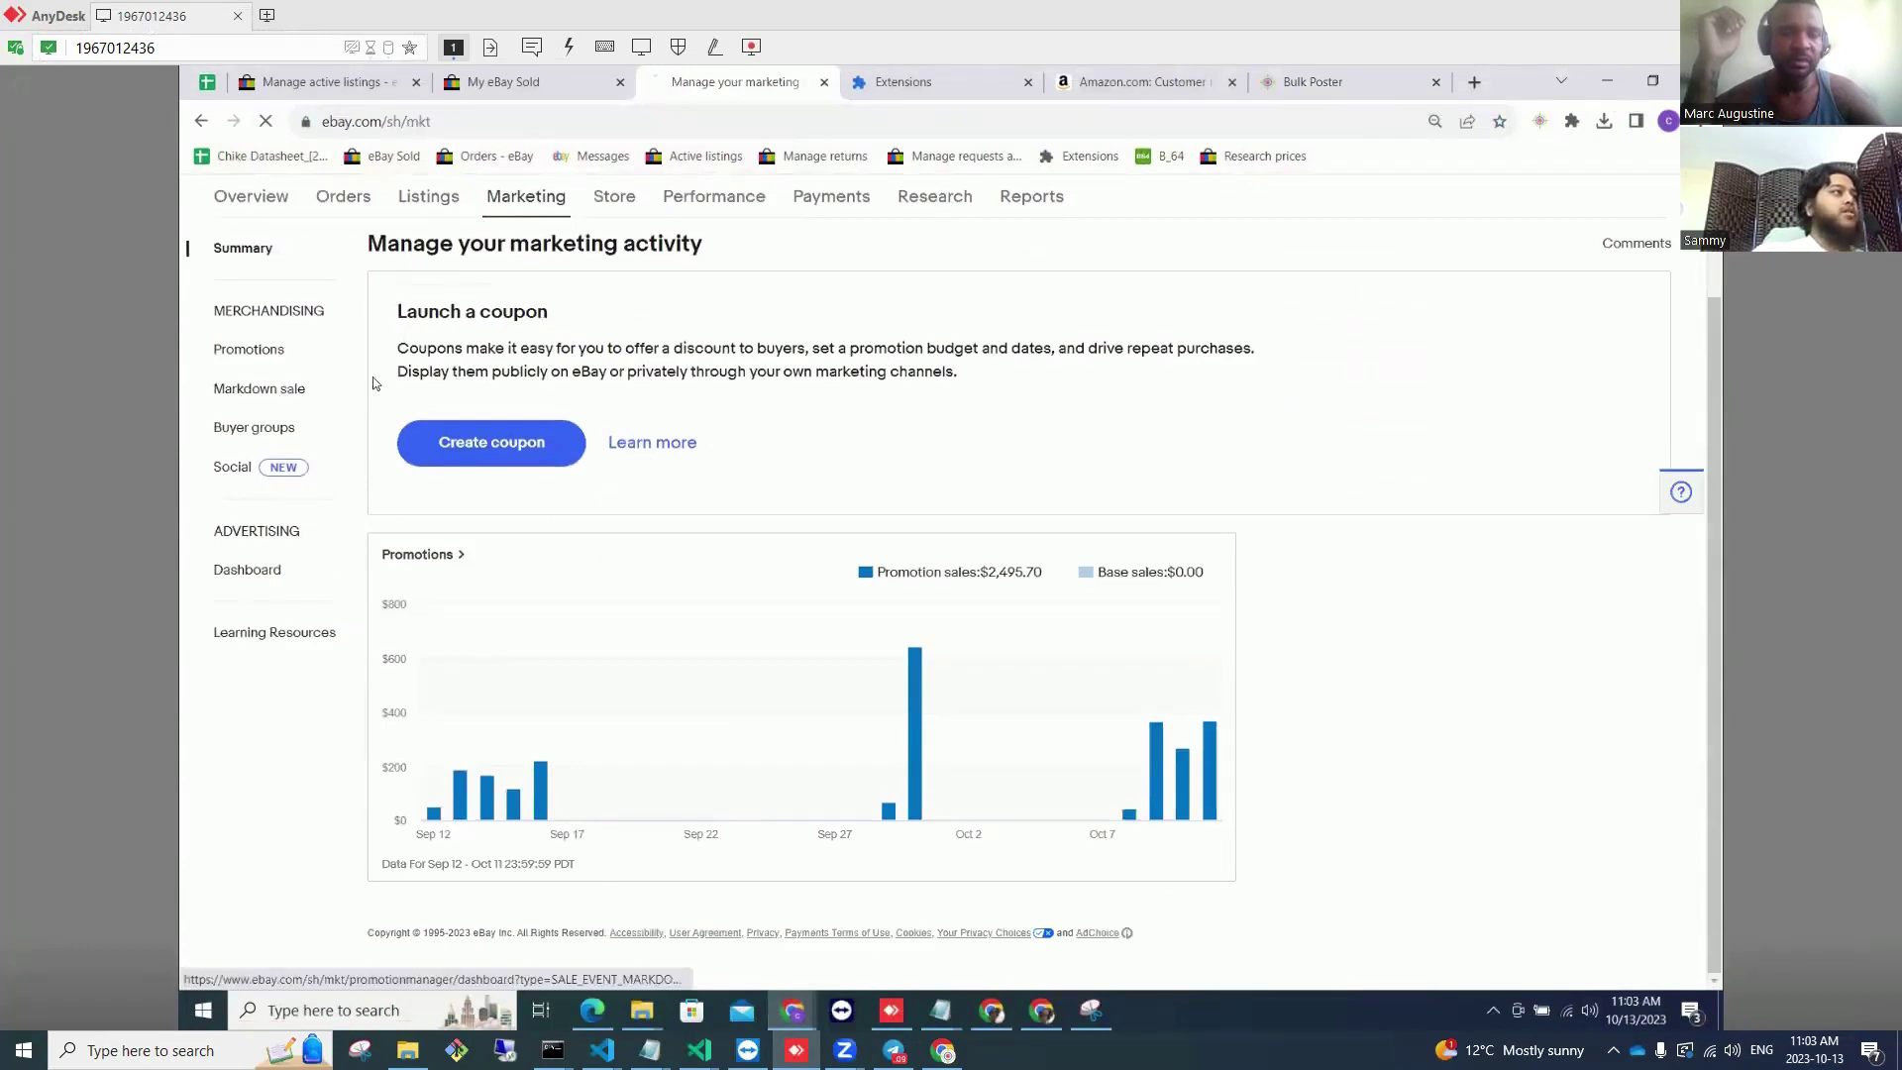
scroll(1218, 551, "down", 5)
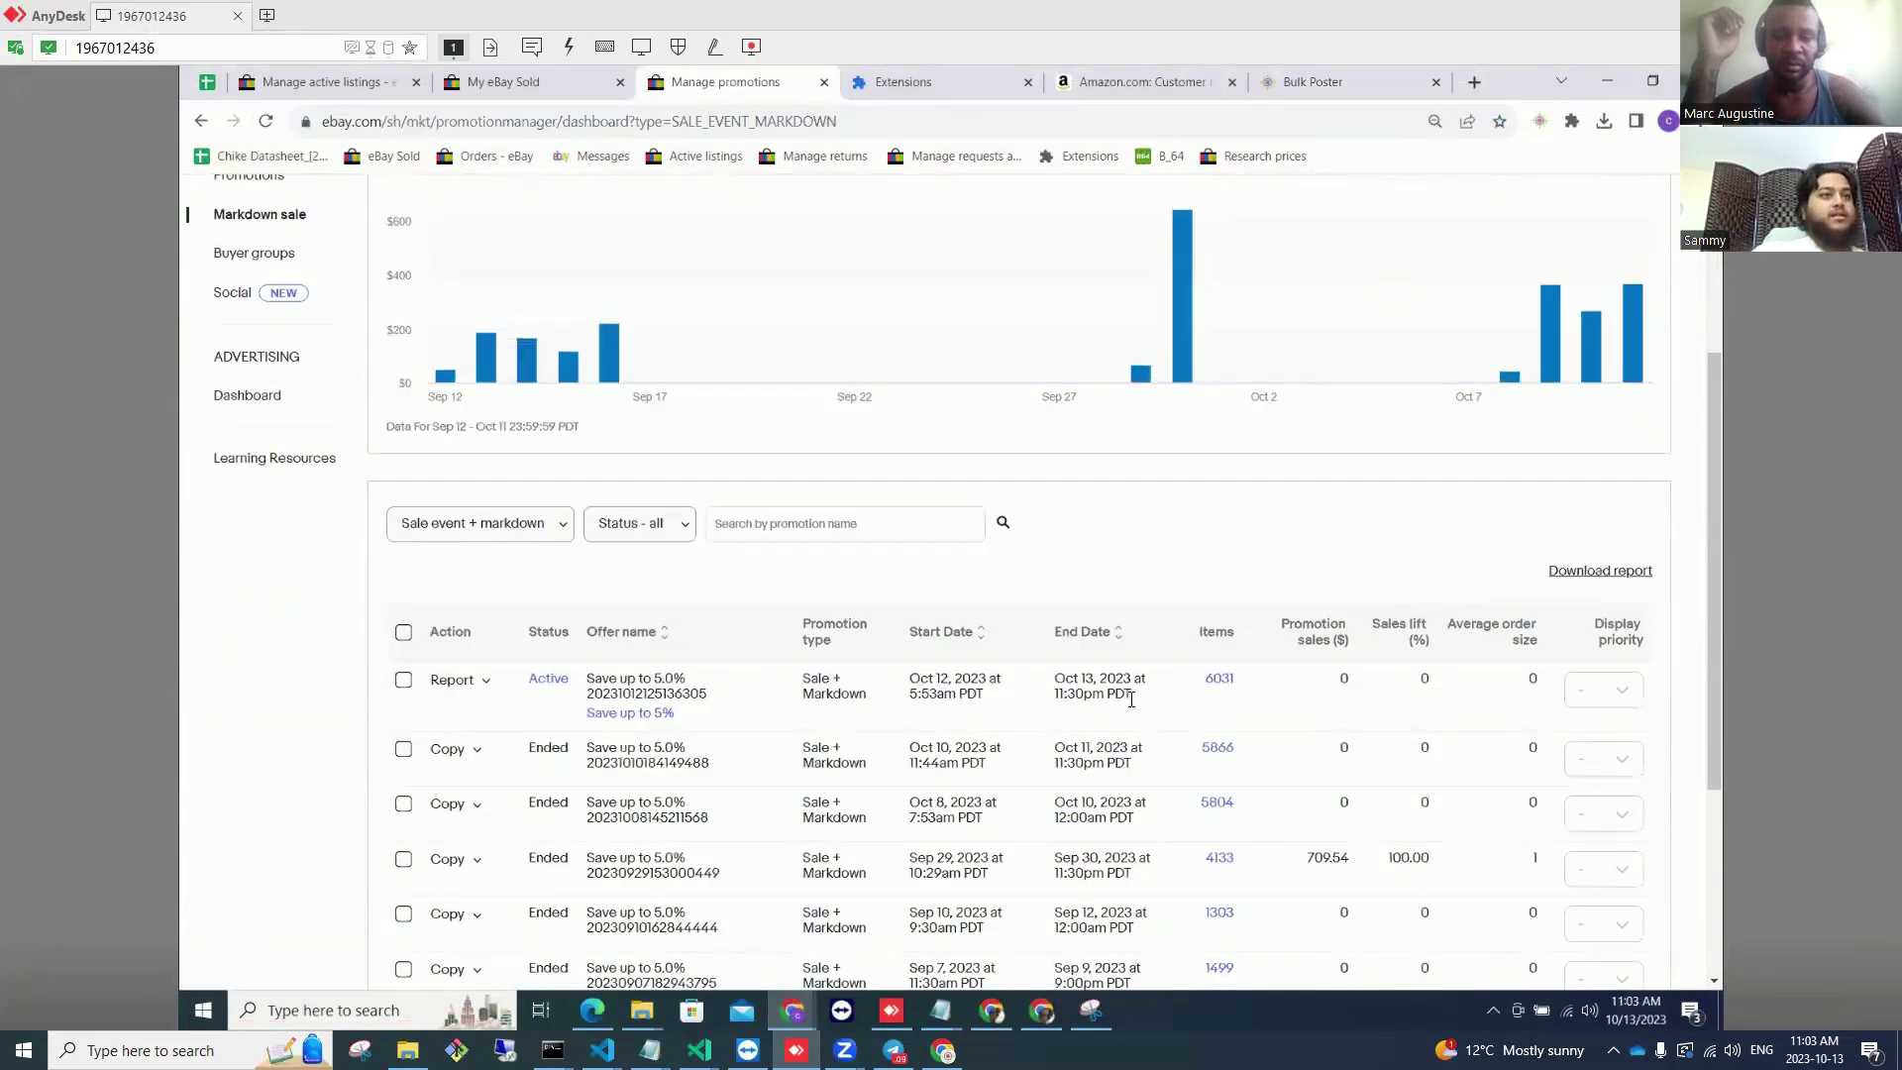
scroll(1065, 674, "up", 3)
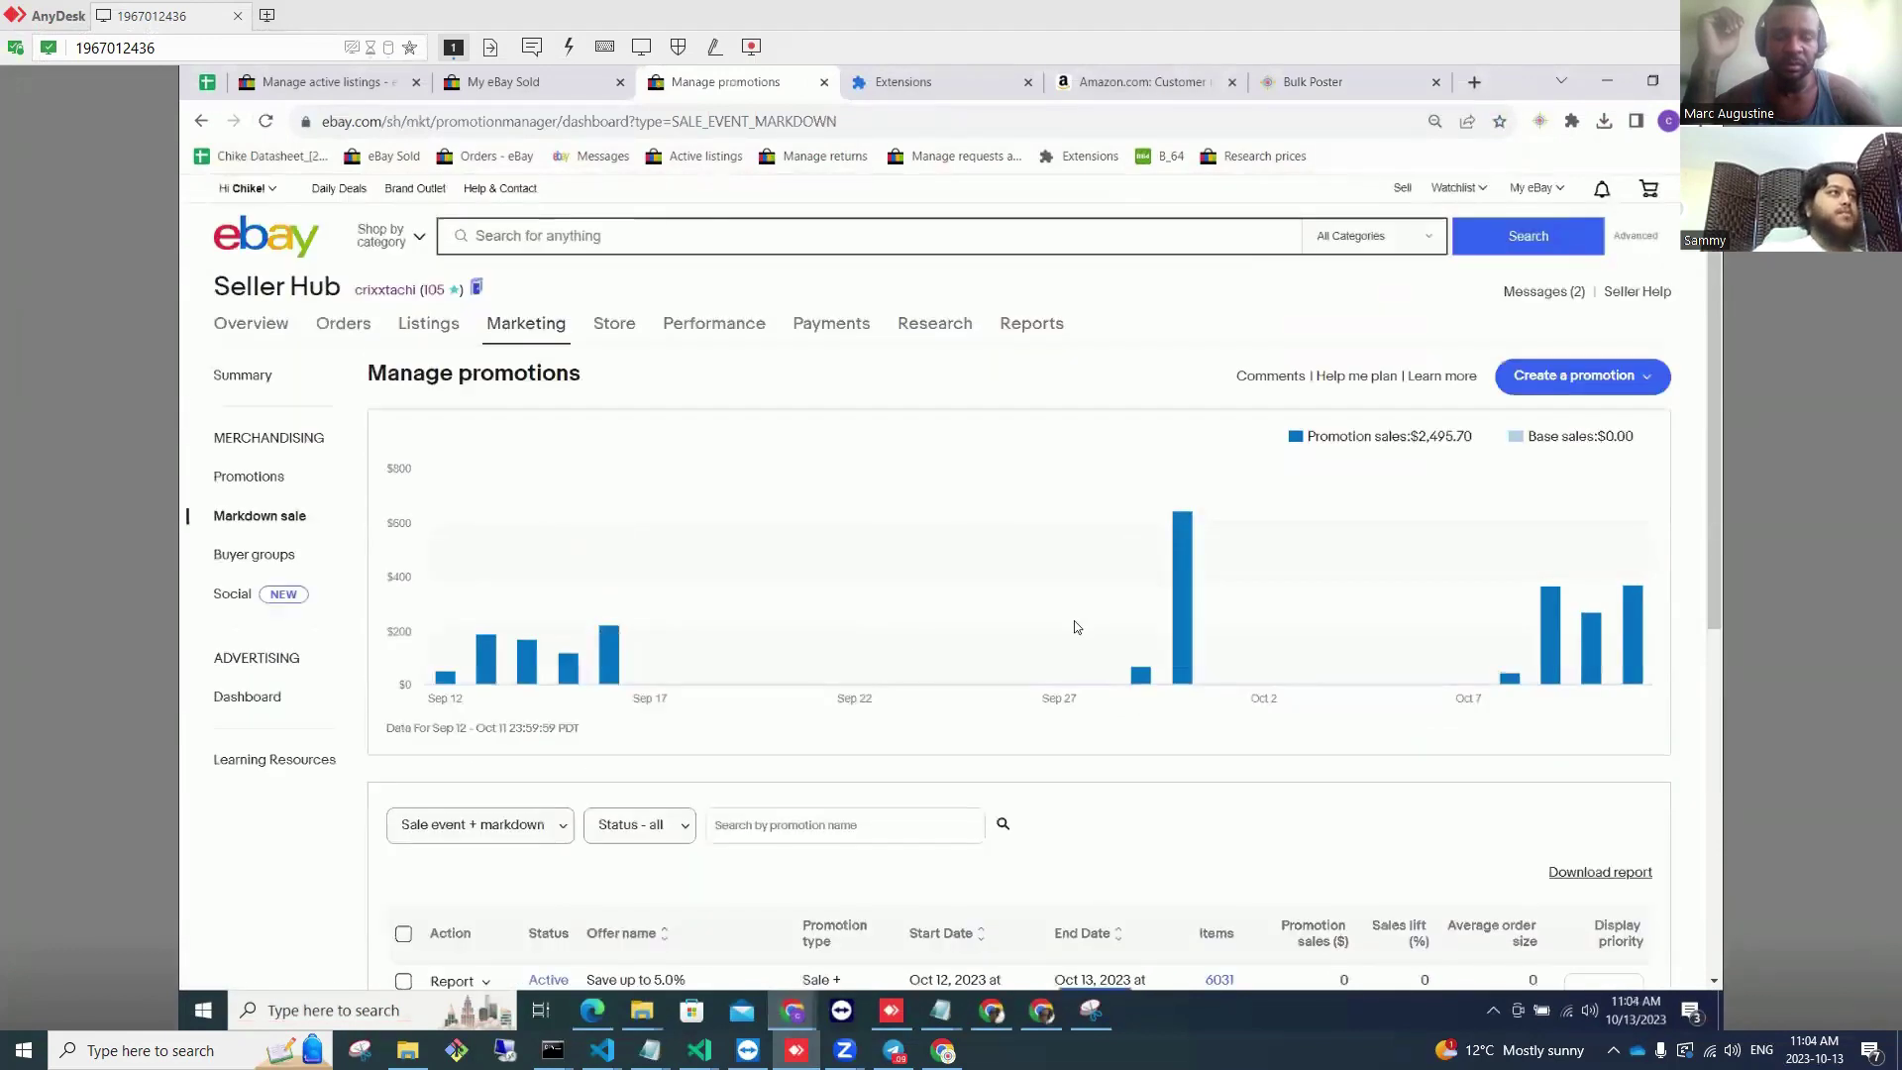
Step: Review $2,495.70 in promotion sales and the promotion types, then go to the Advertising dashboard
left_click(255, 477)
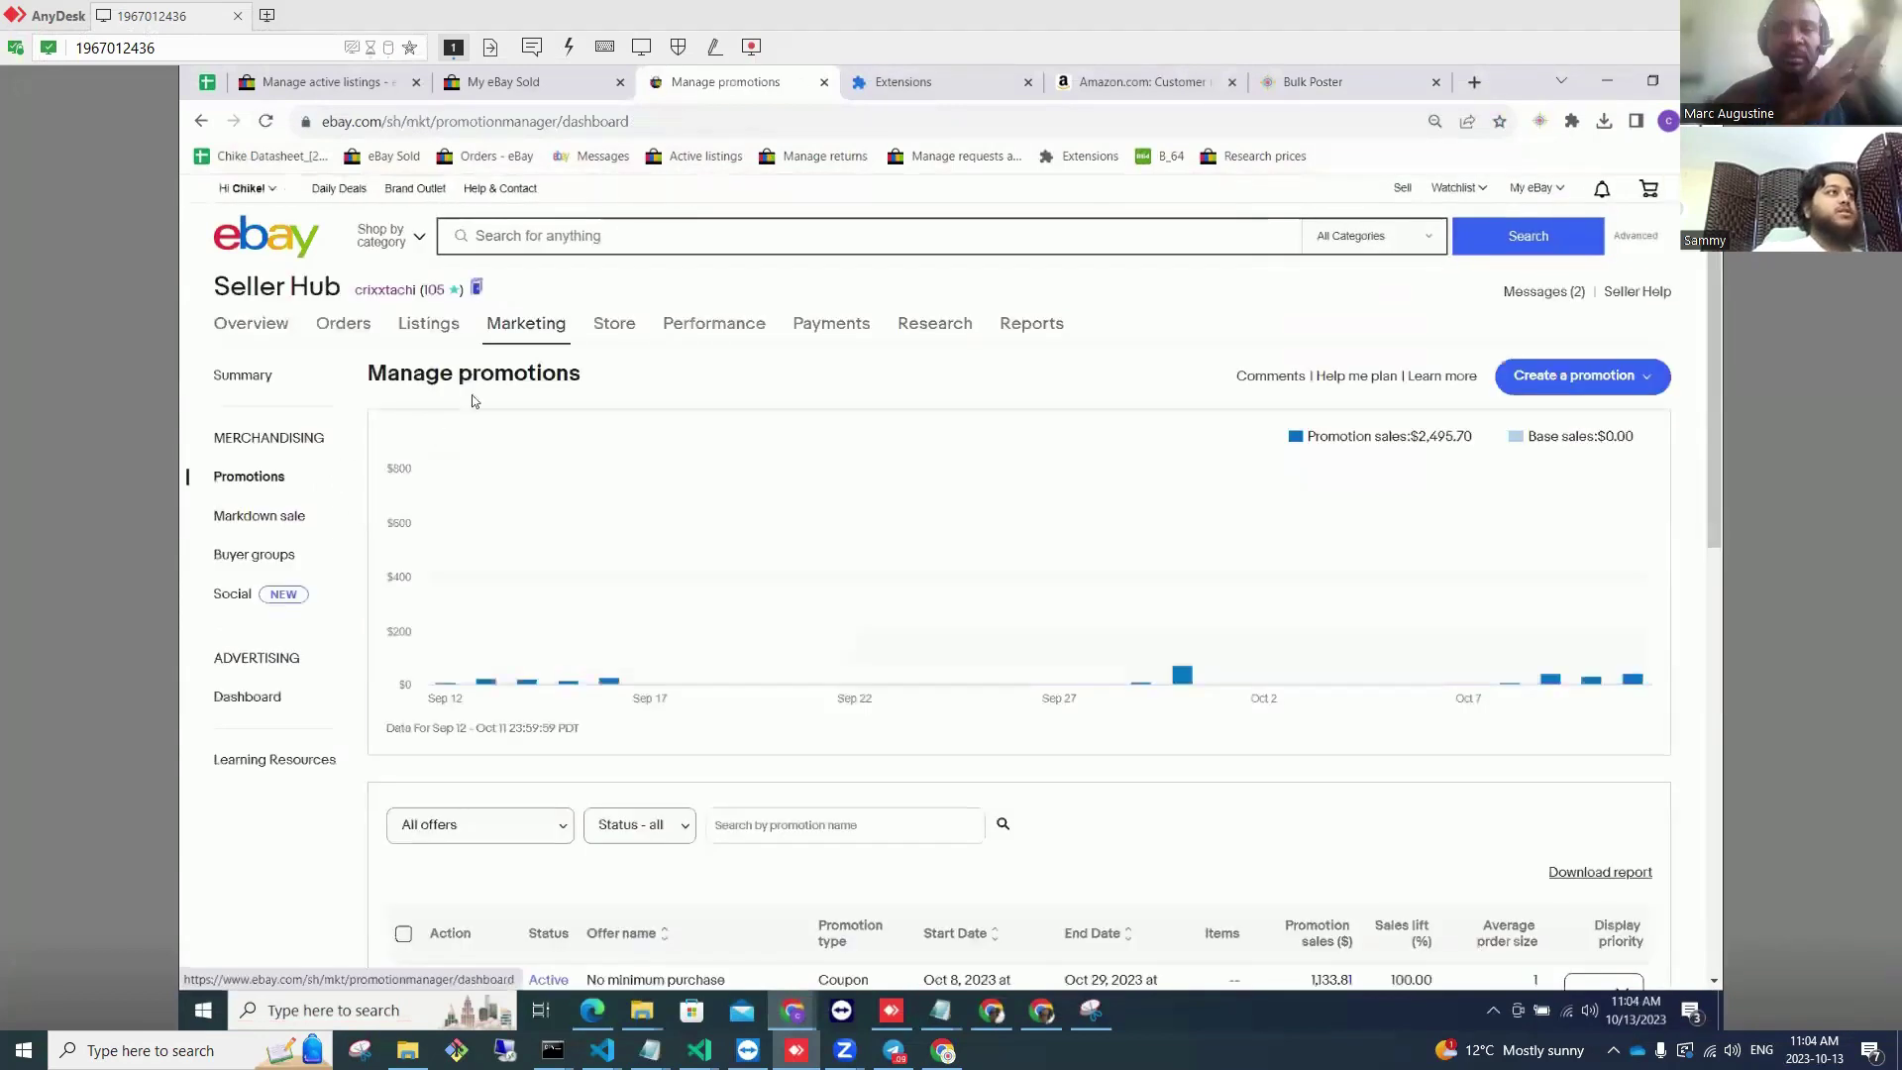
scroll(476, 553, "down", 3)
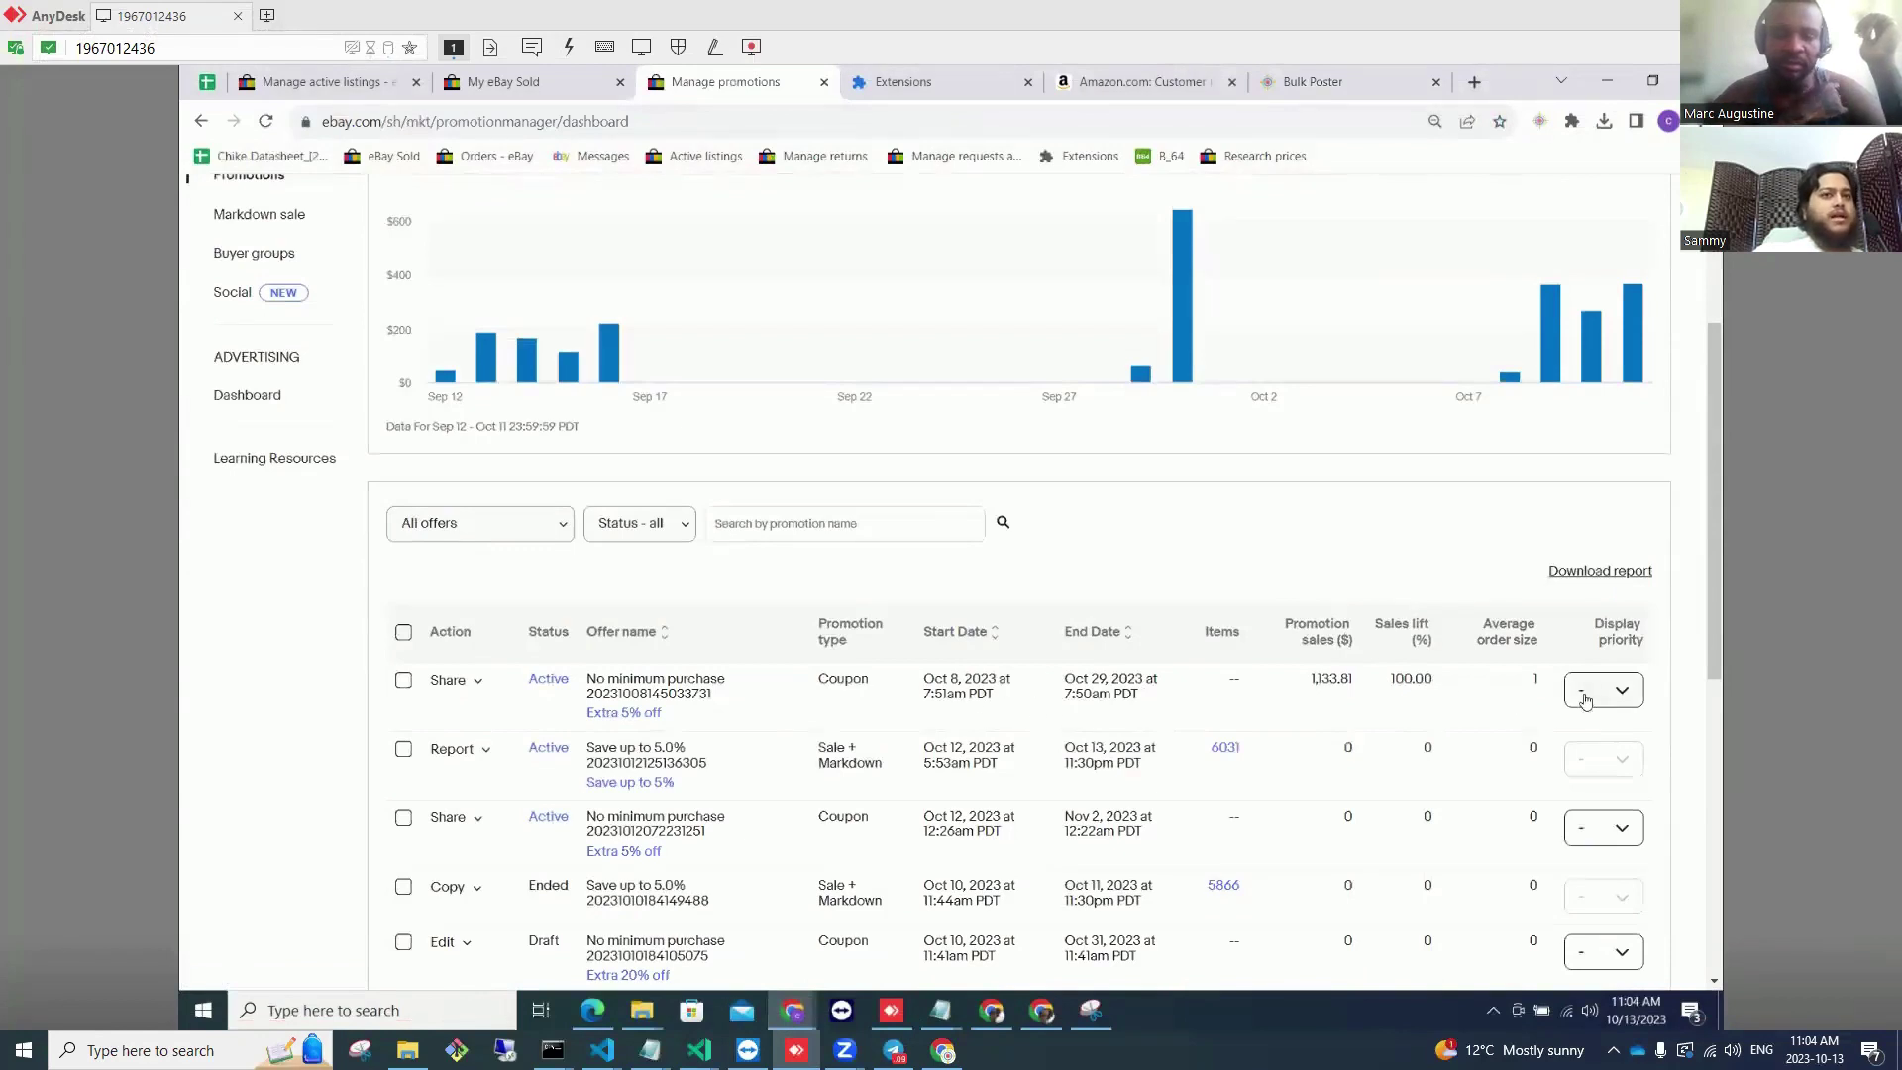
scroll(891, 842, "down", 1)
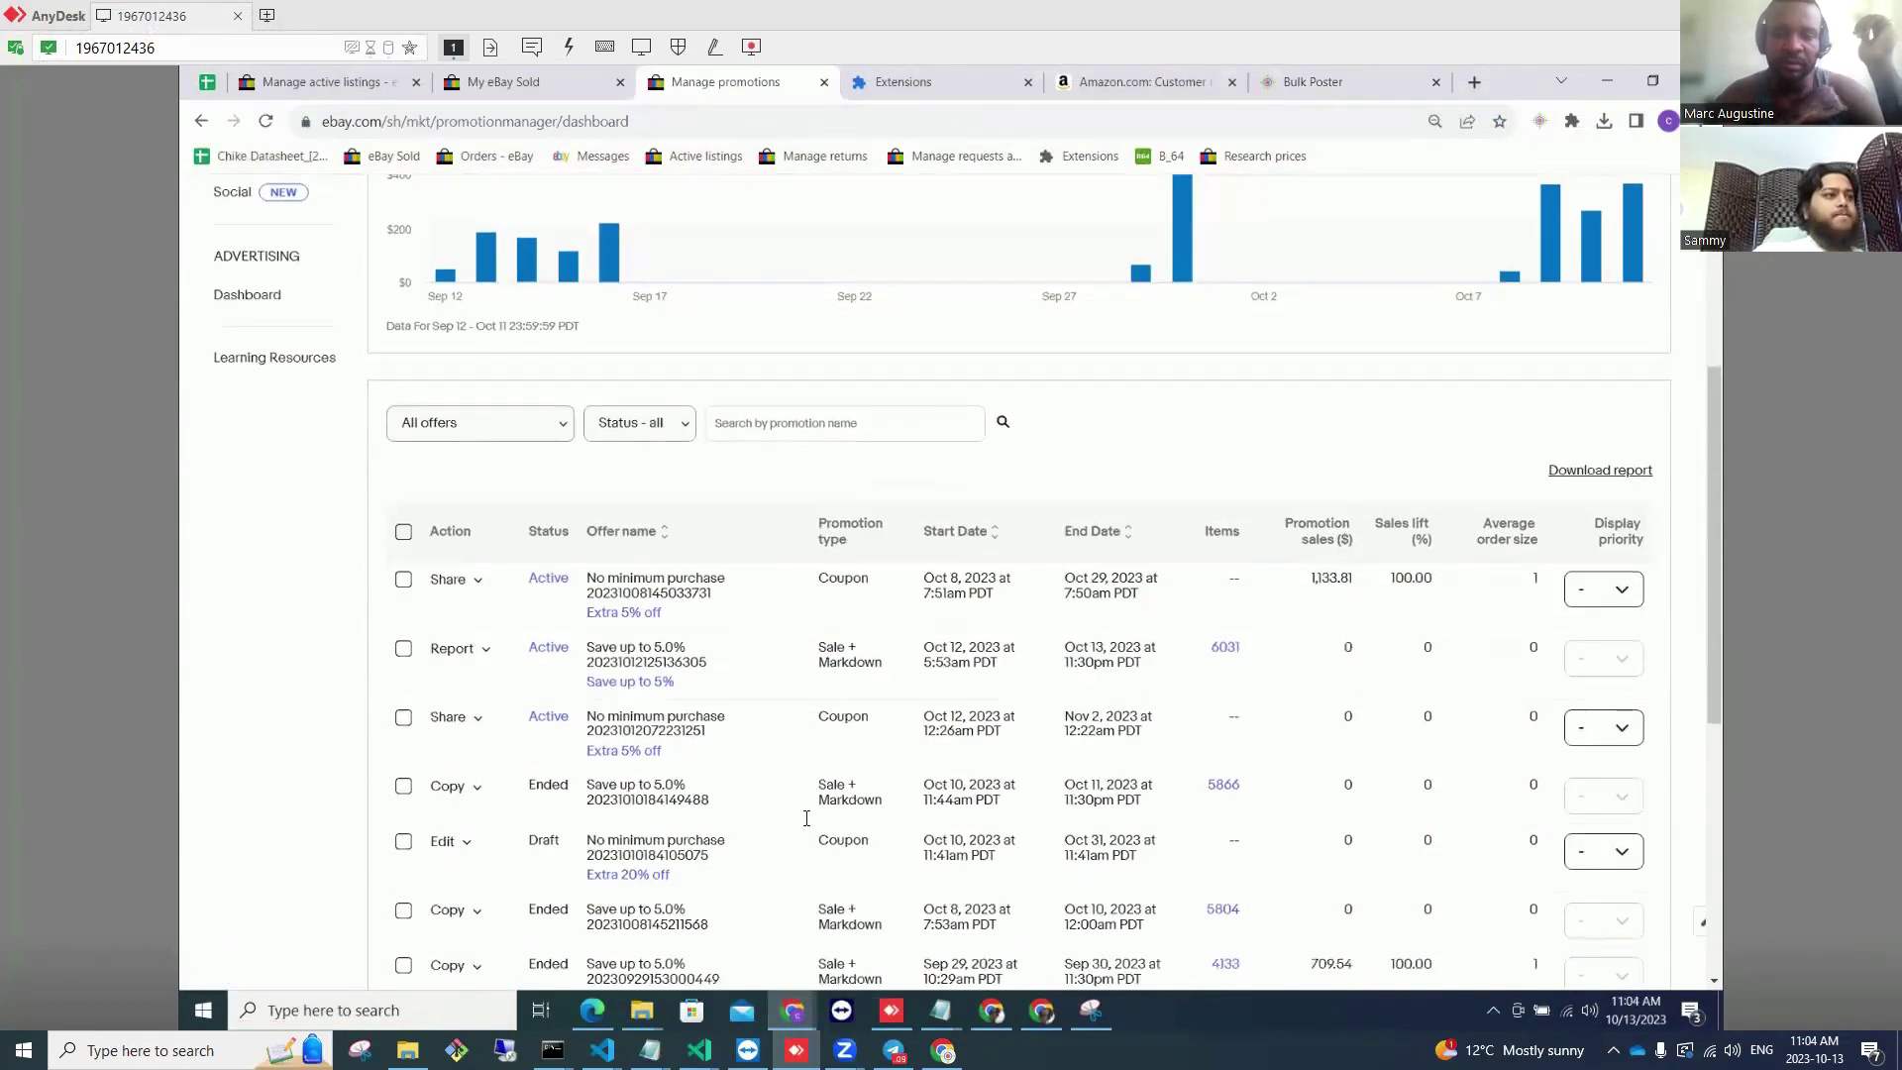
scroll(495, 519, "up", 4)
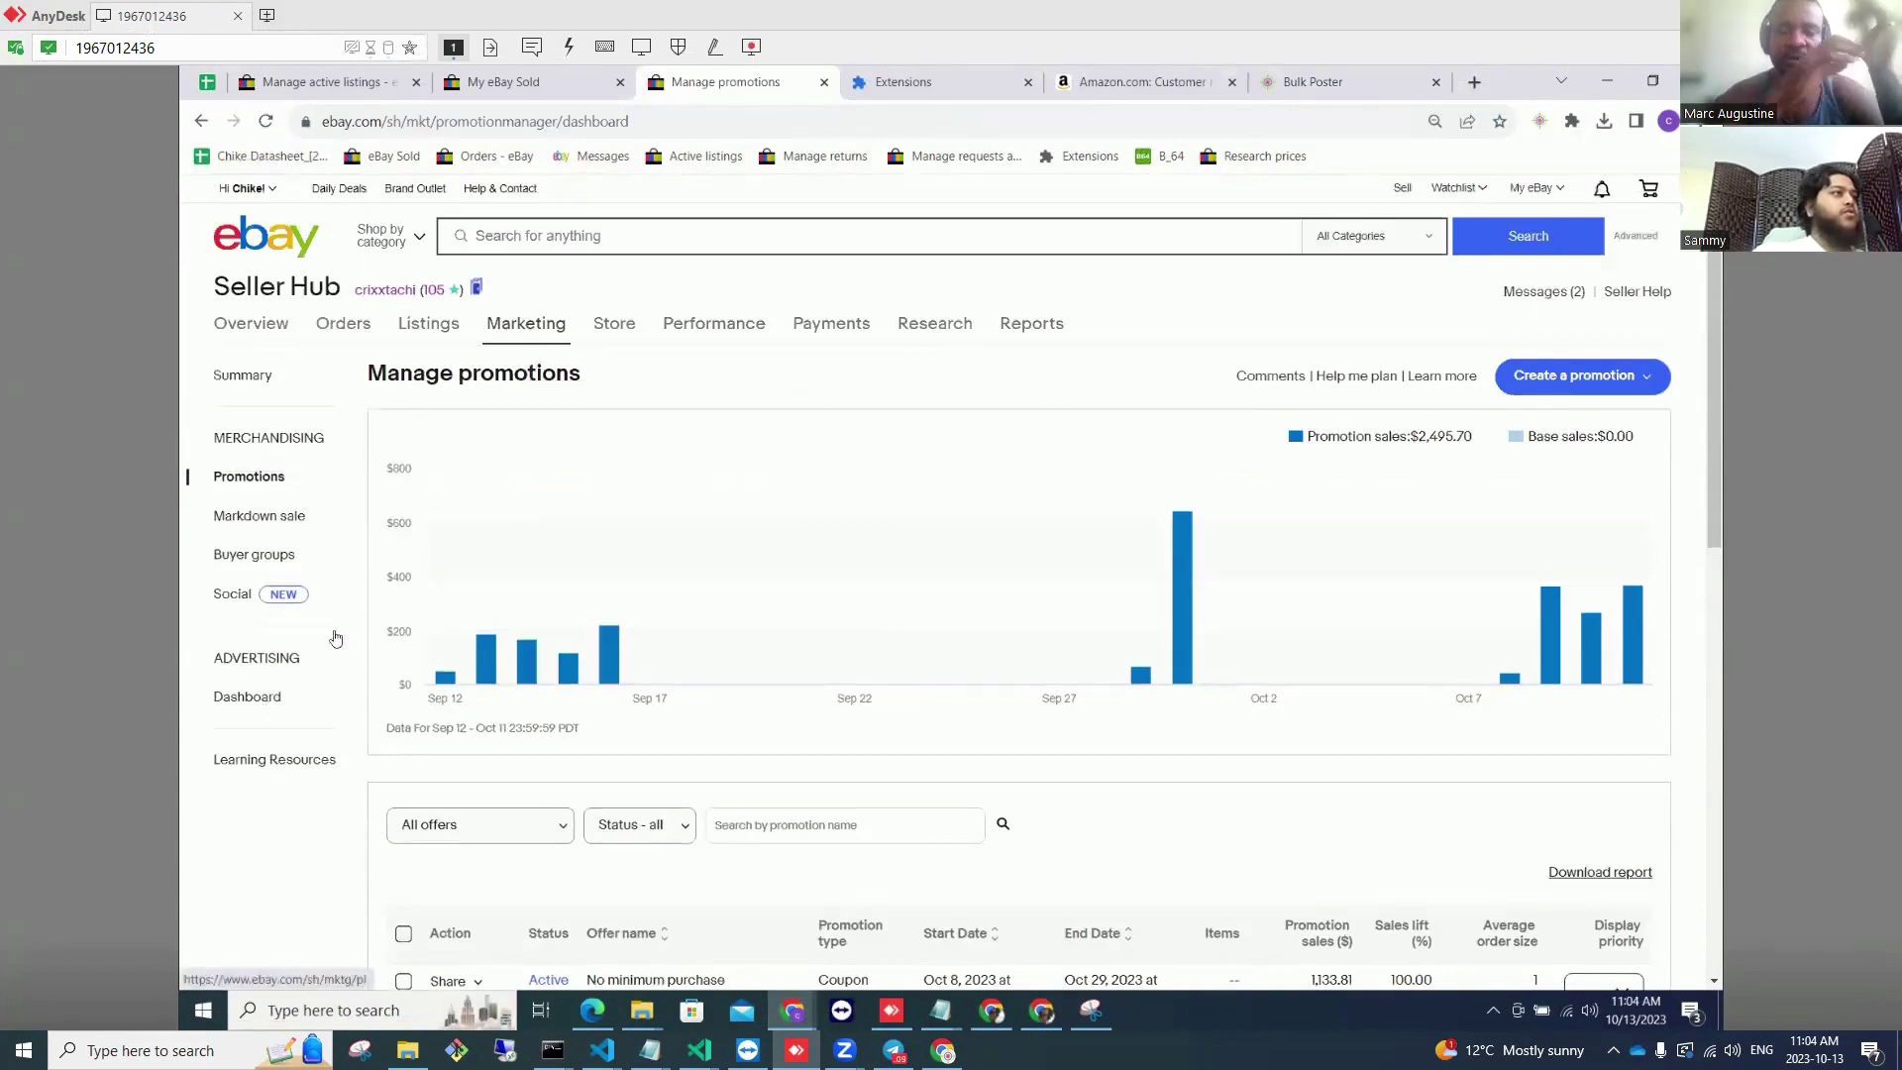
left_click(1559, 382)
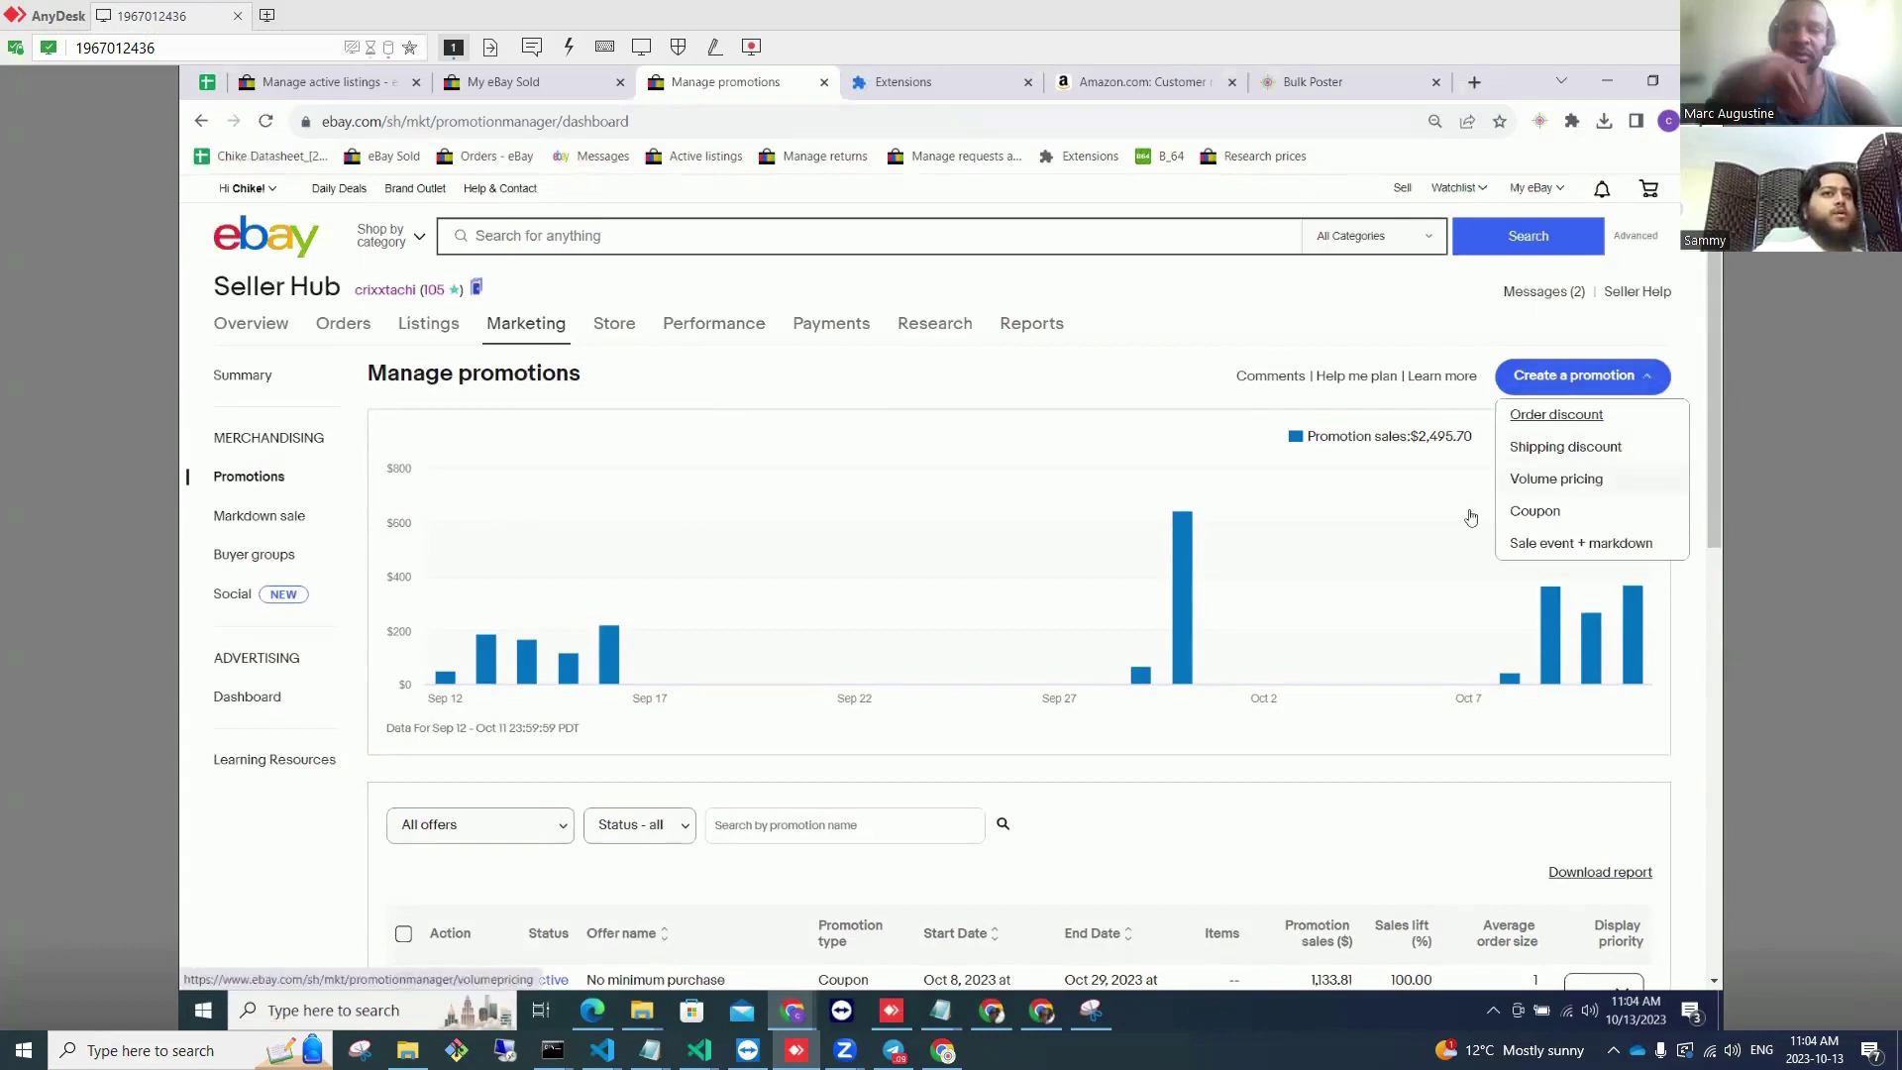
left_click(257, 699)
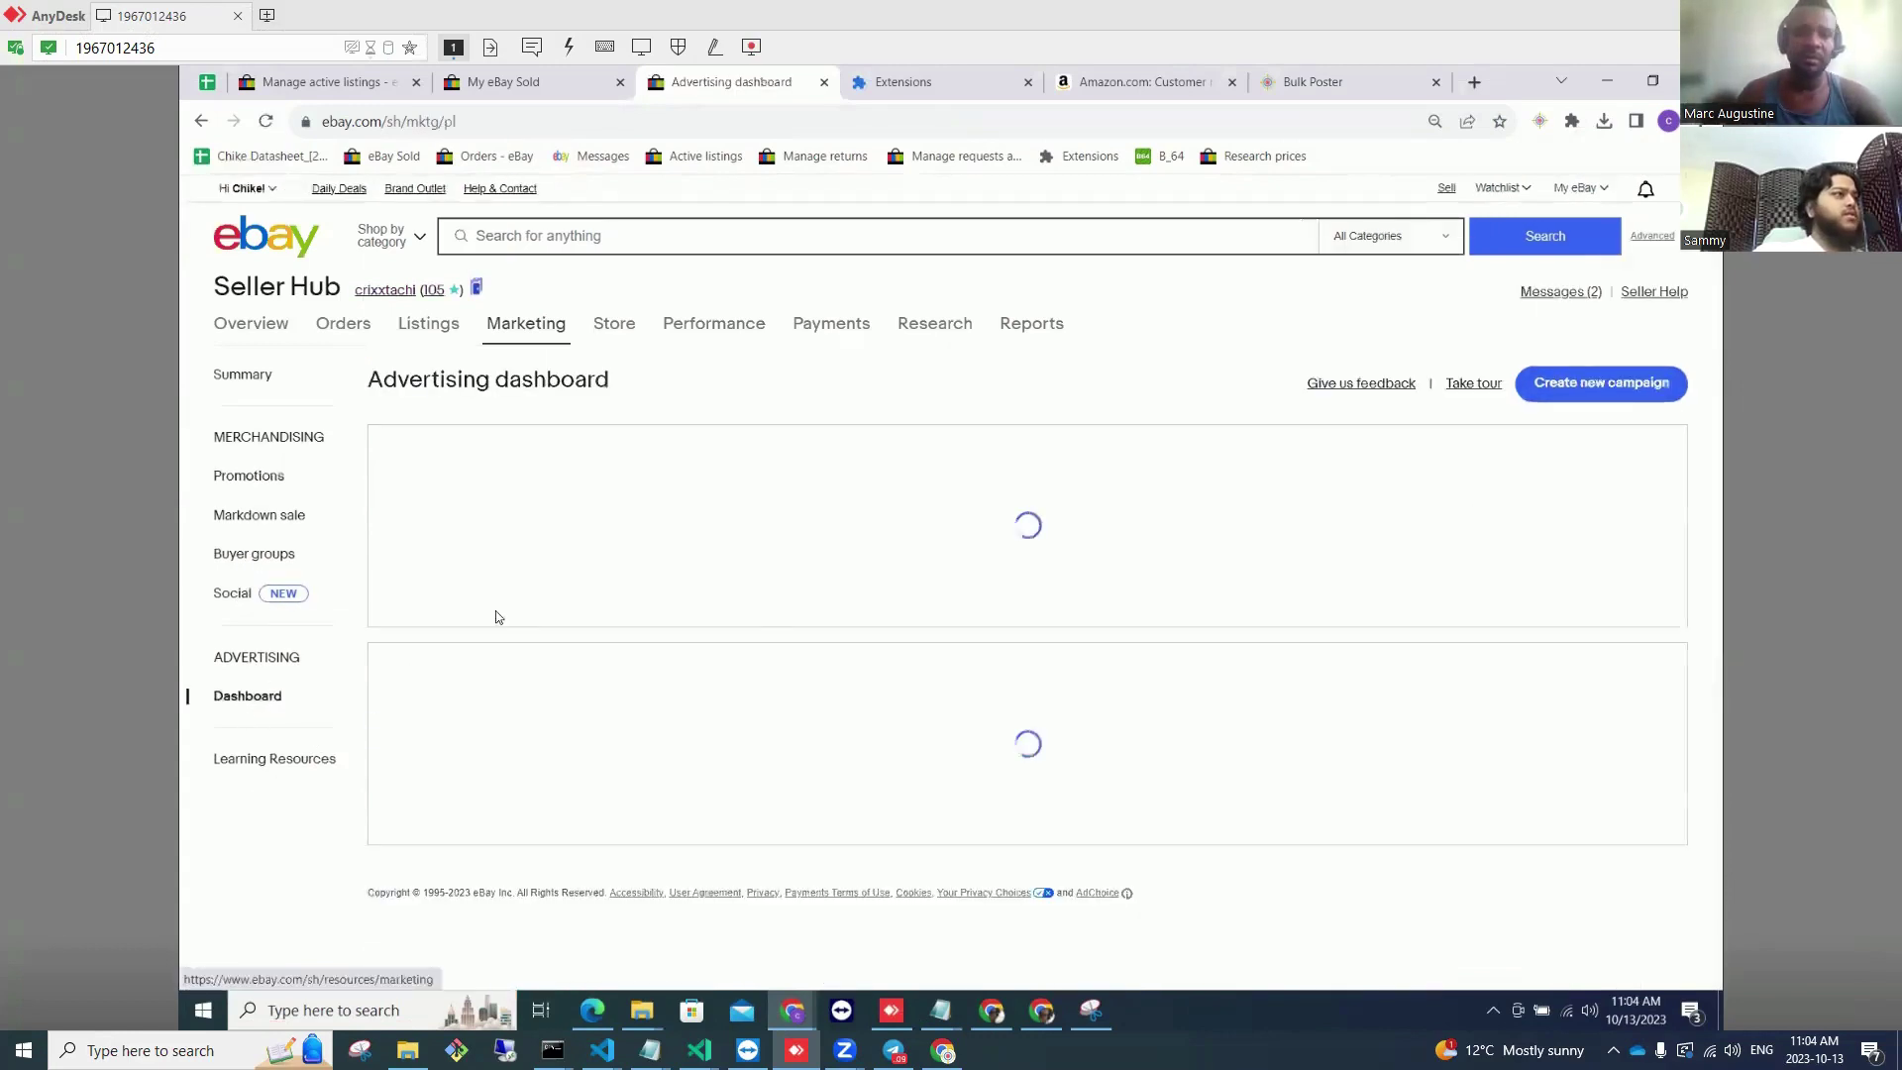
Step: Filter to Promoted Listings Advanced, review the seven ended campaigns, and start a new campaign
left_click(525, 665)
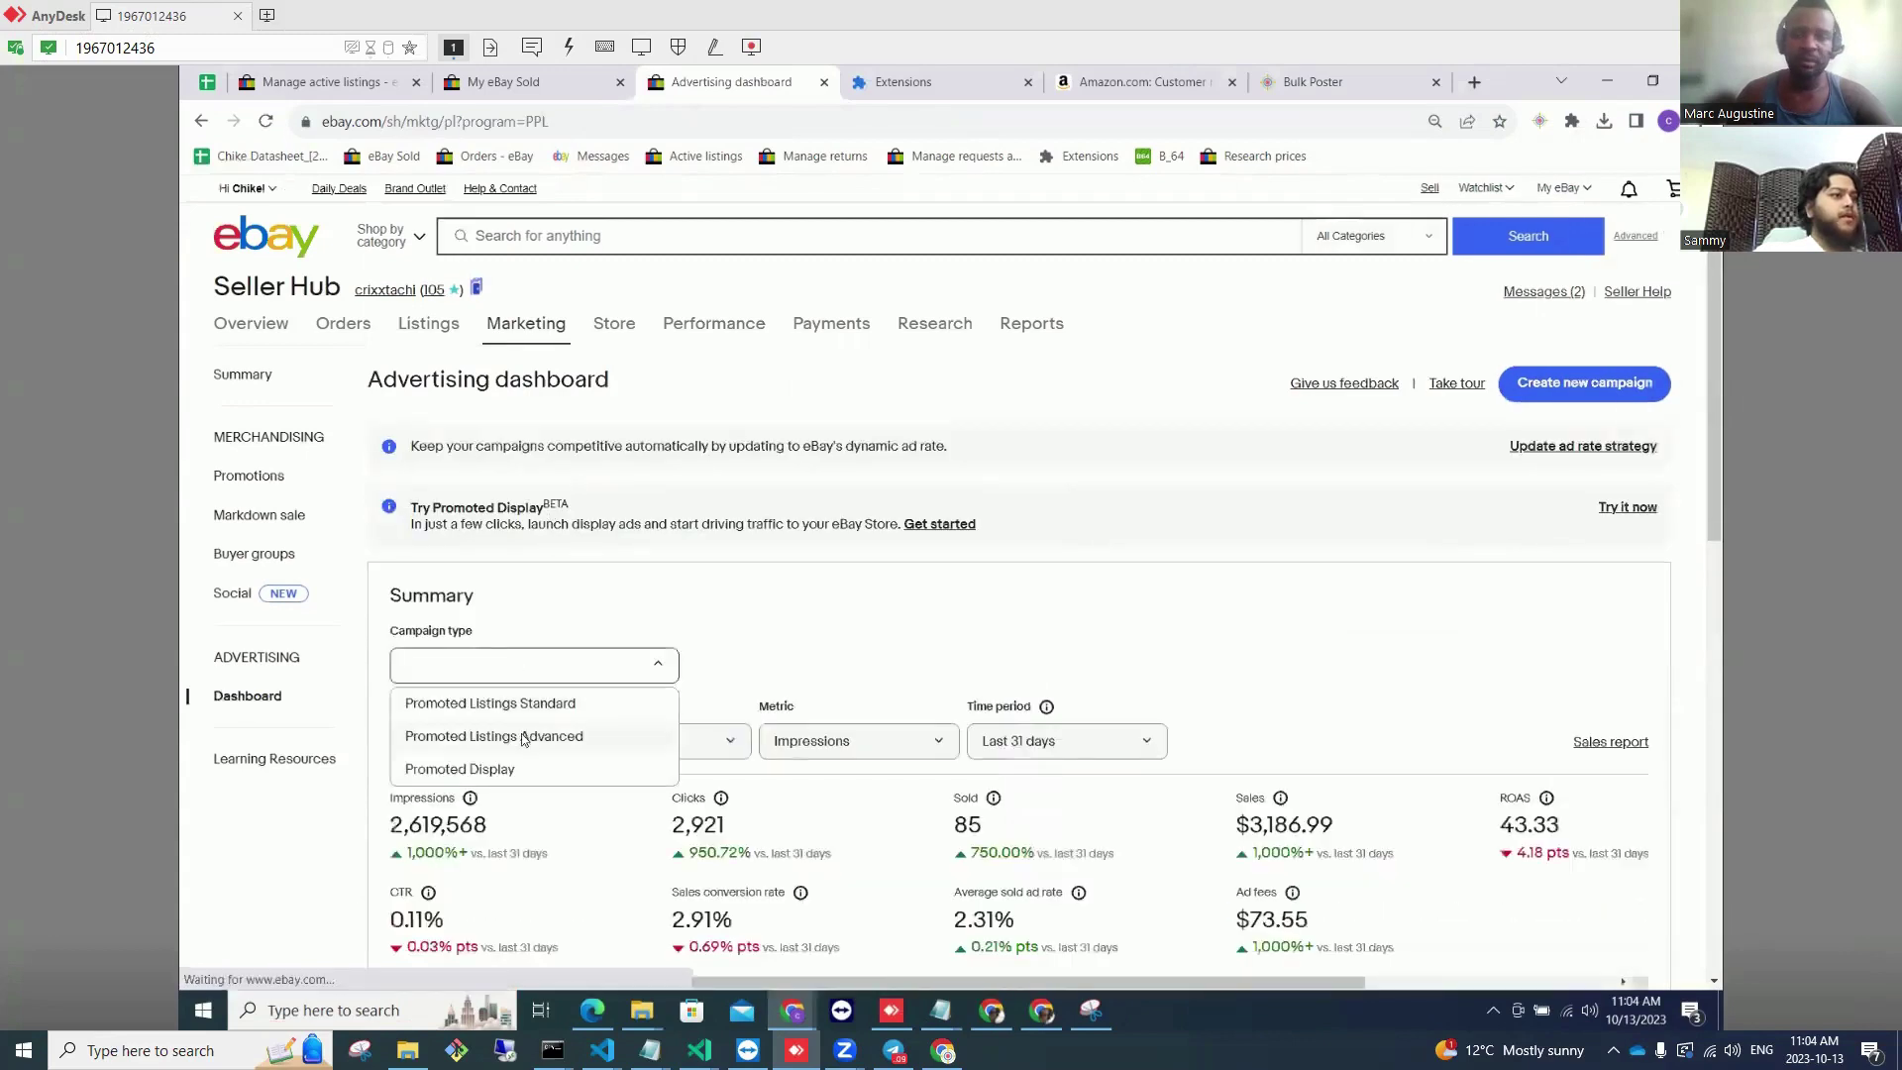
left_click(476, 730)
scroll(720, 646, "down", 10)
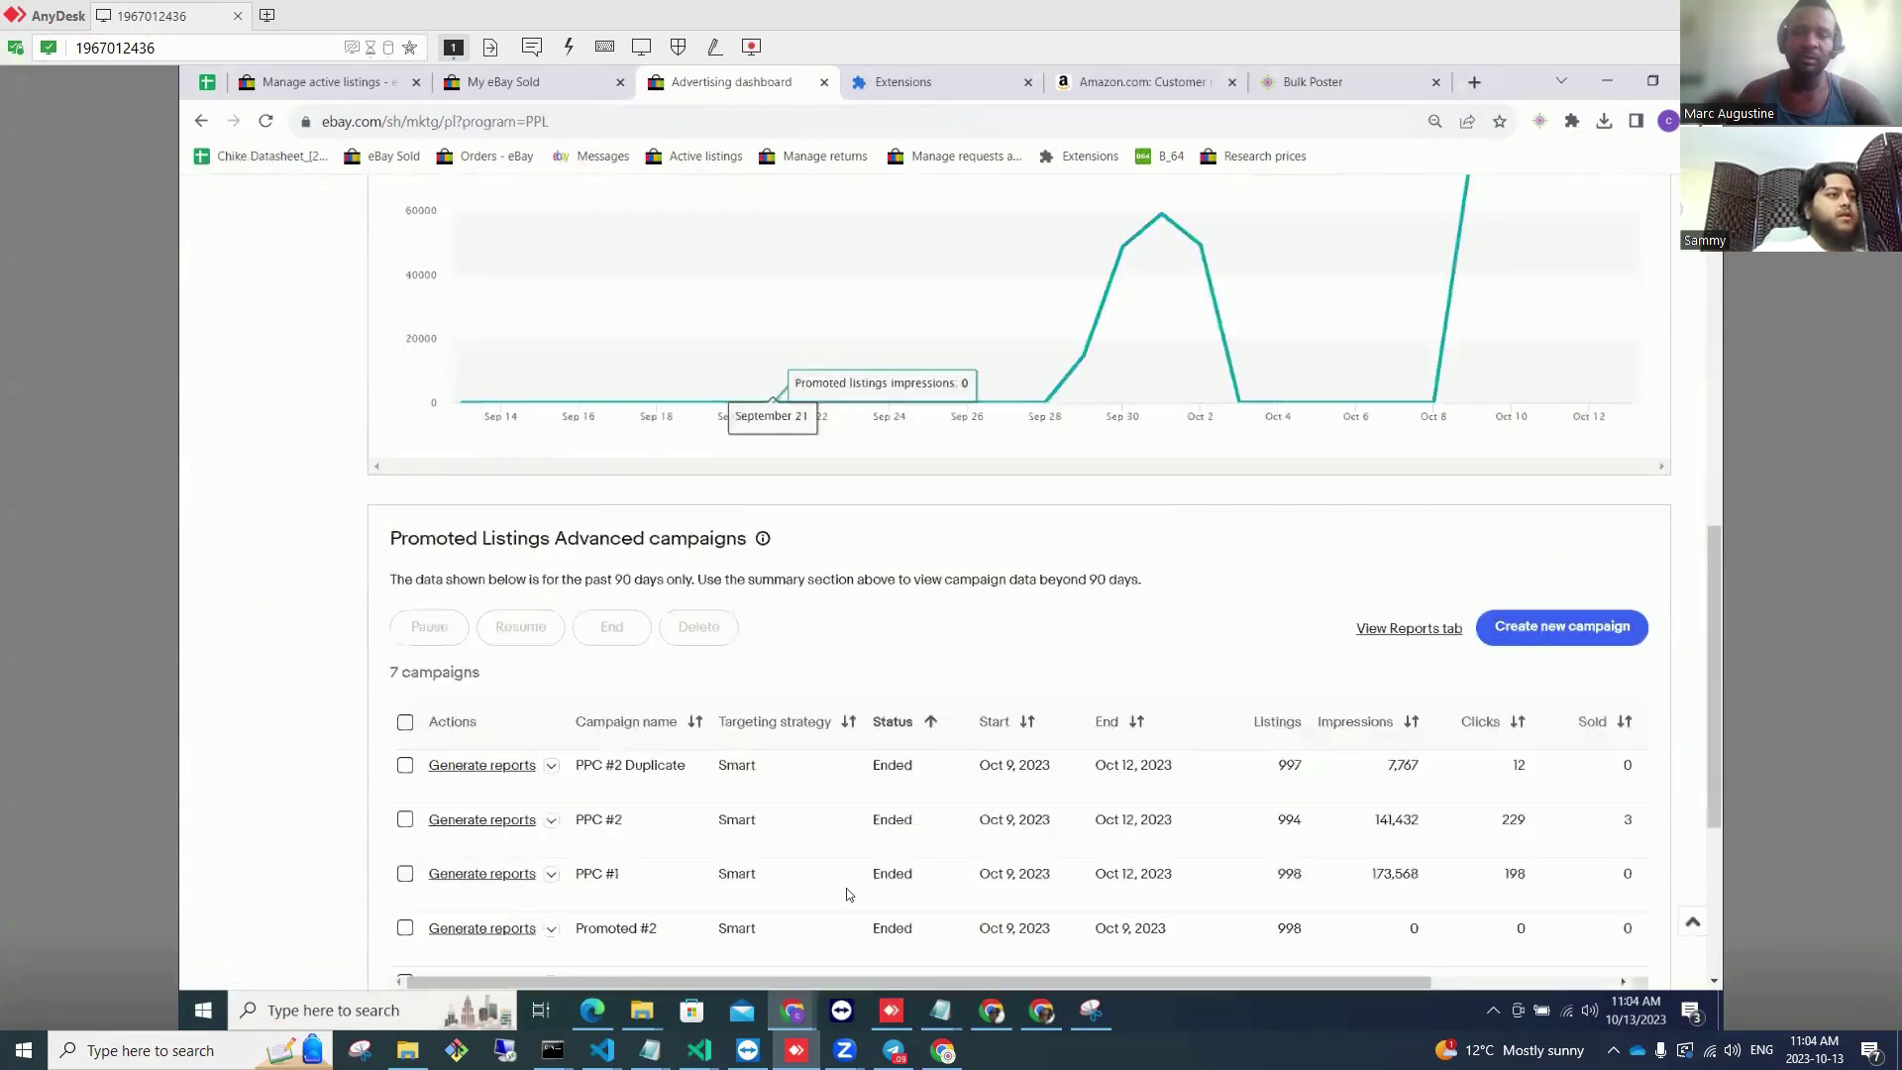
left_click_drag(885, 984, 1292, 978)
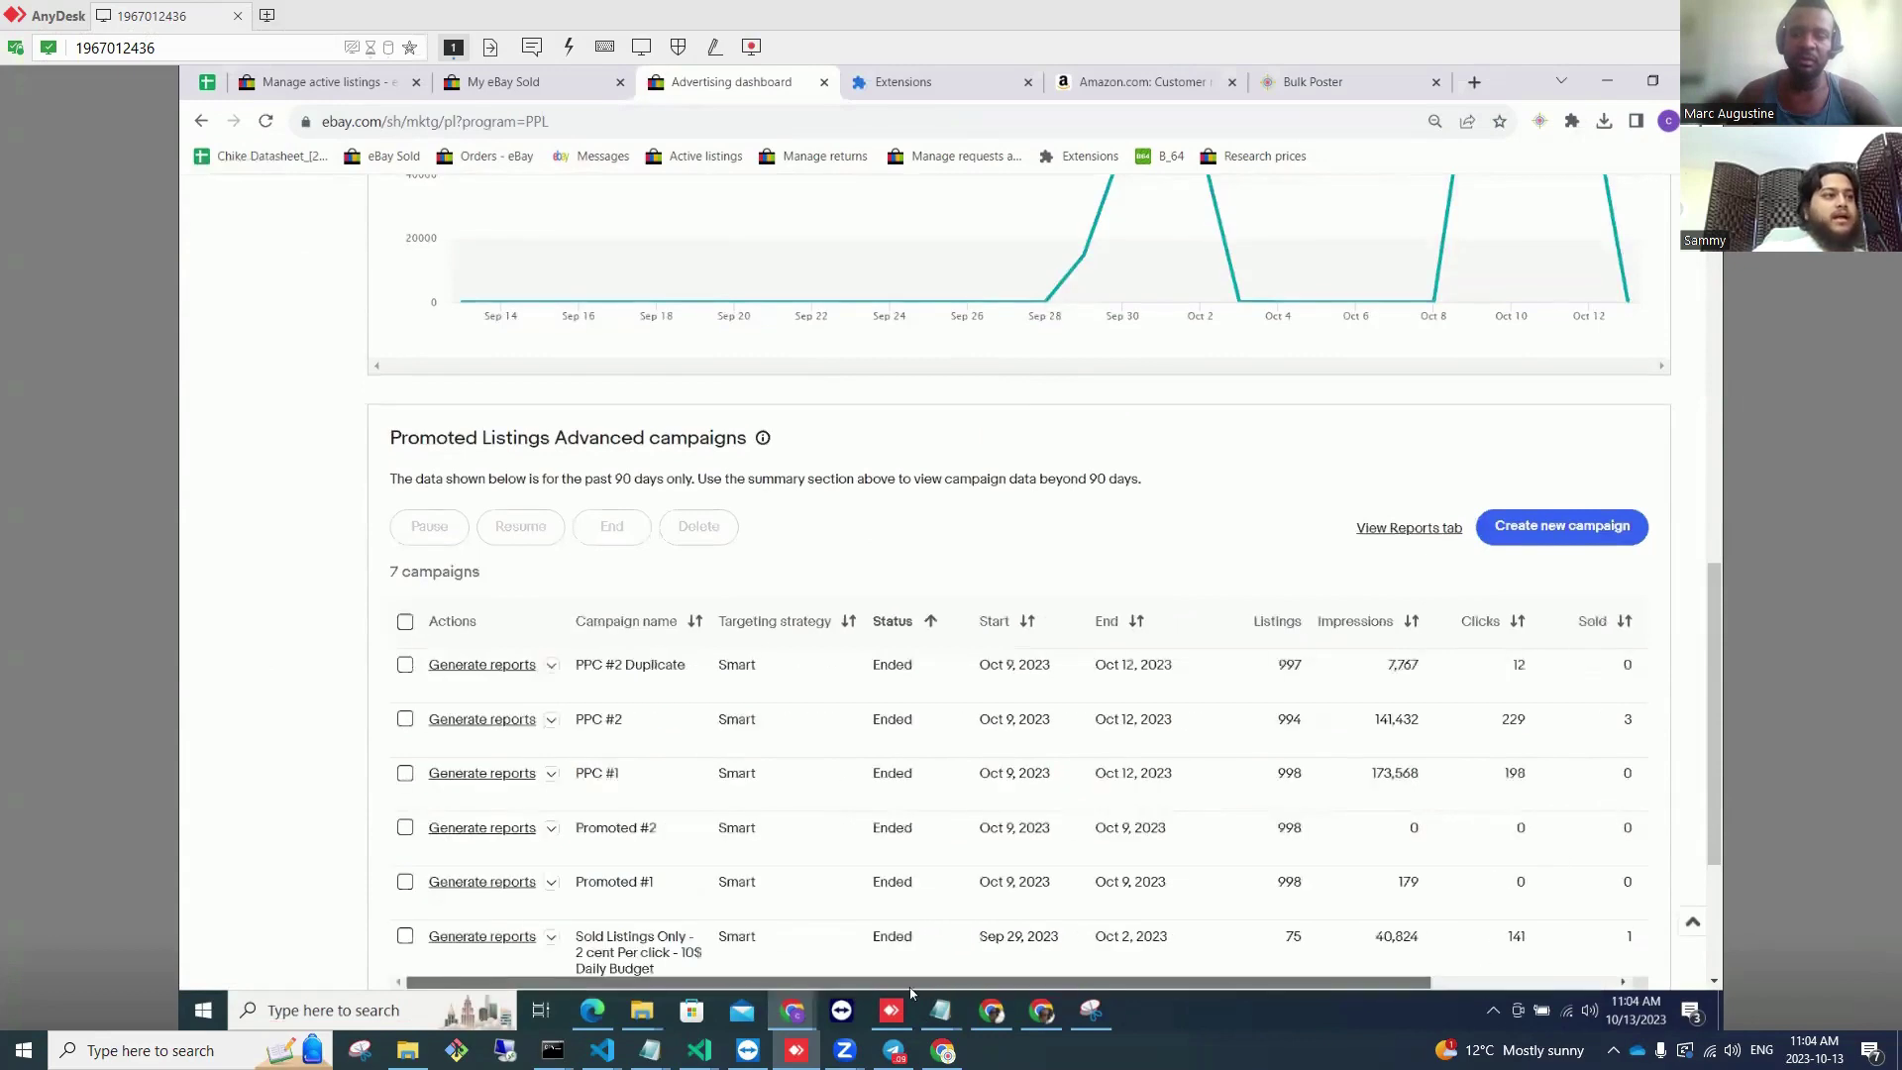
left_click(551, 667)
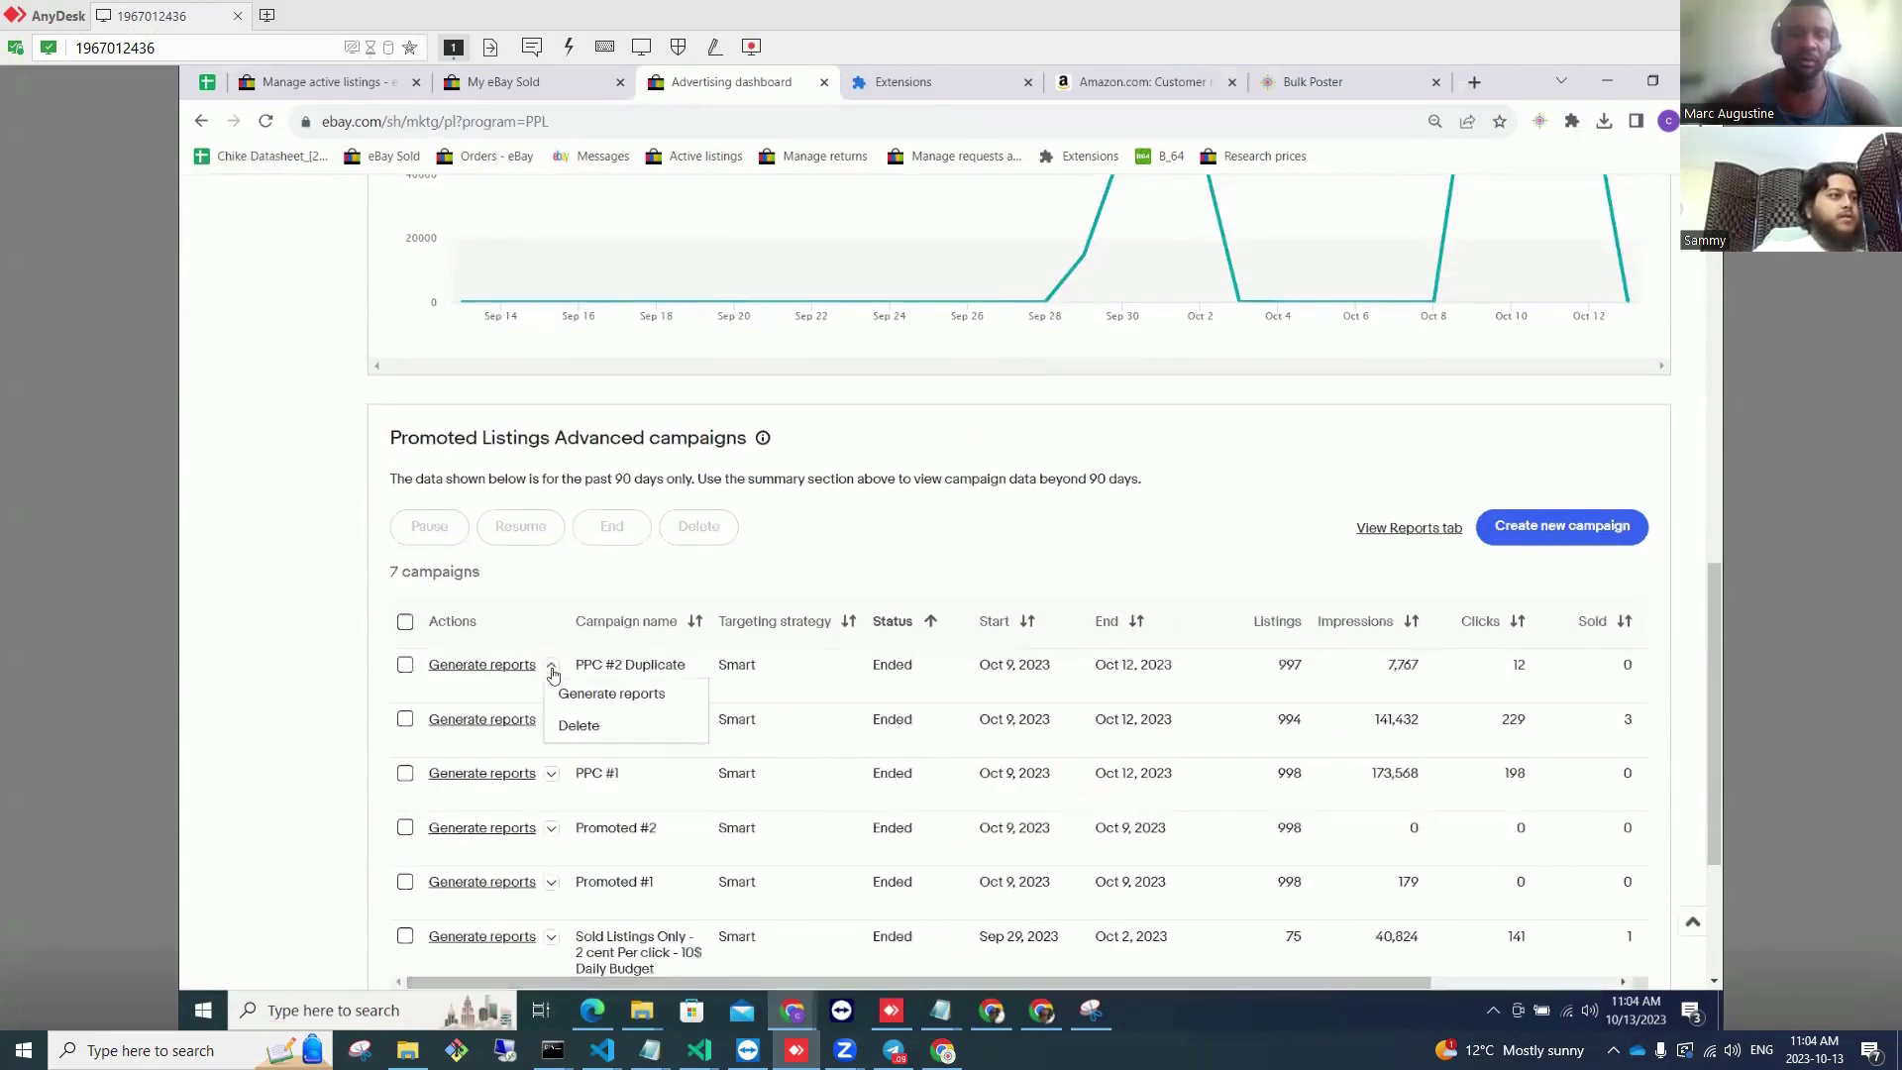
left_click(1519, 536)
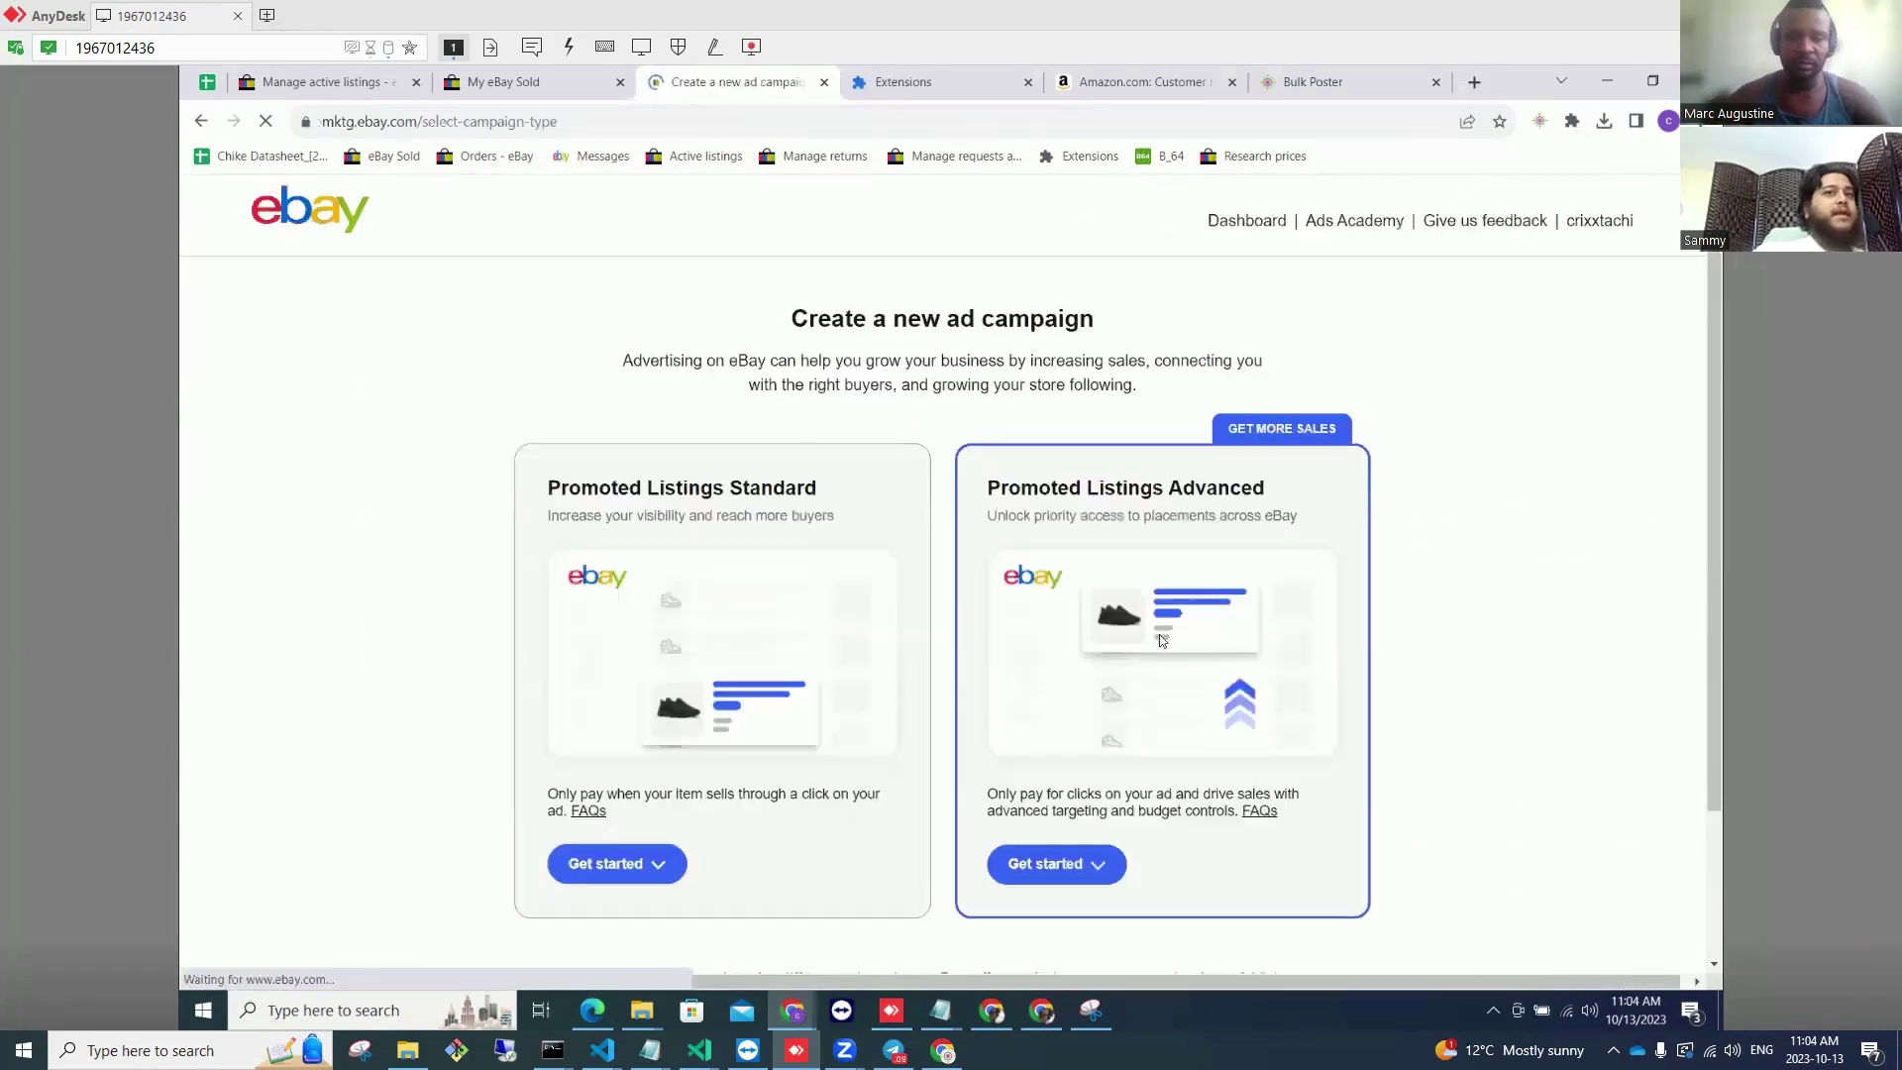
Step: Choose a smart Promoted Listings Advanced campaign named 'PPC 10/13/2023'
left_click(1071, 862)
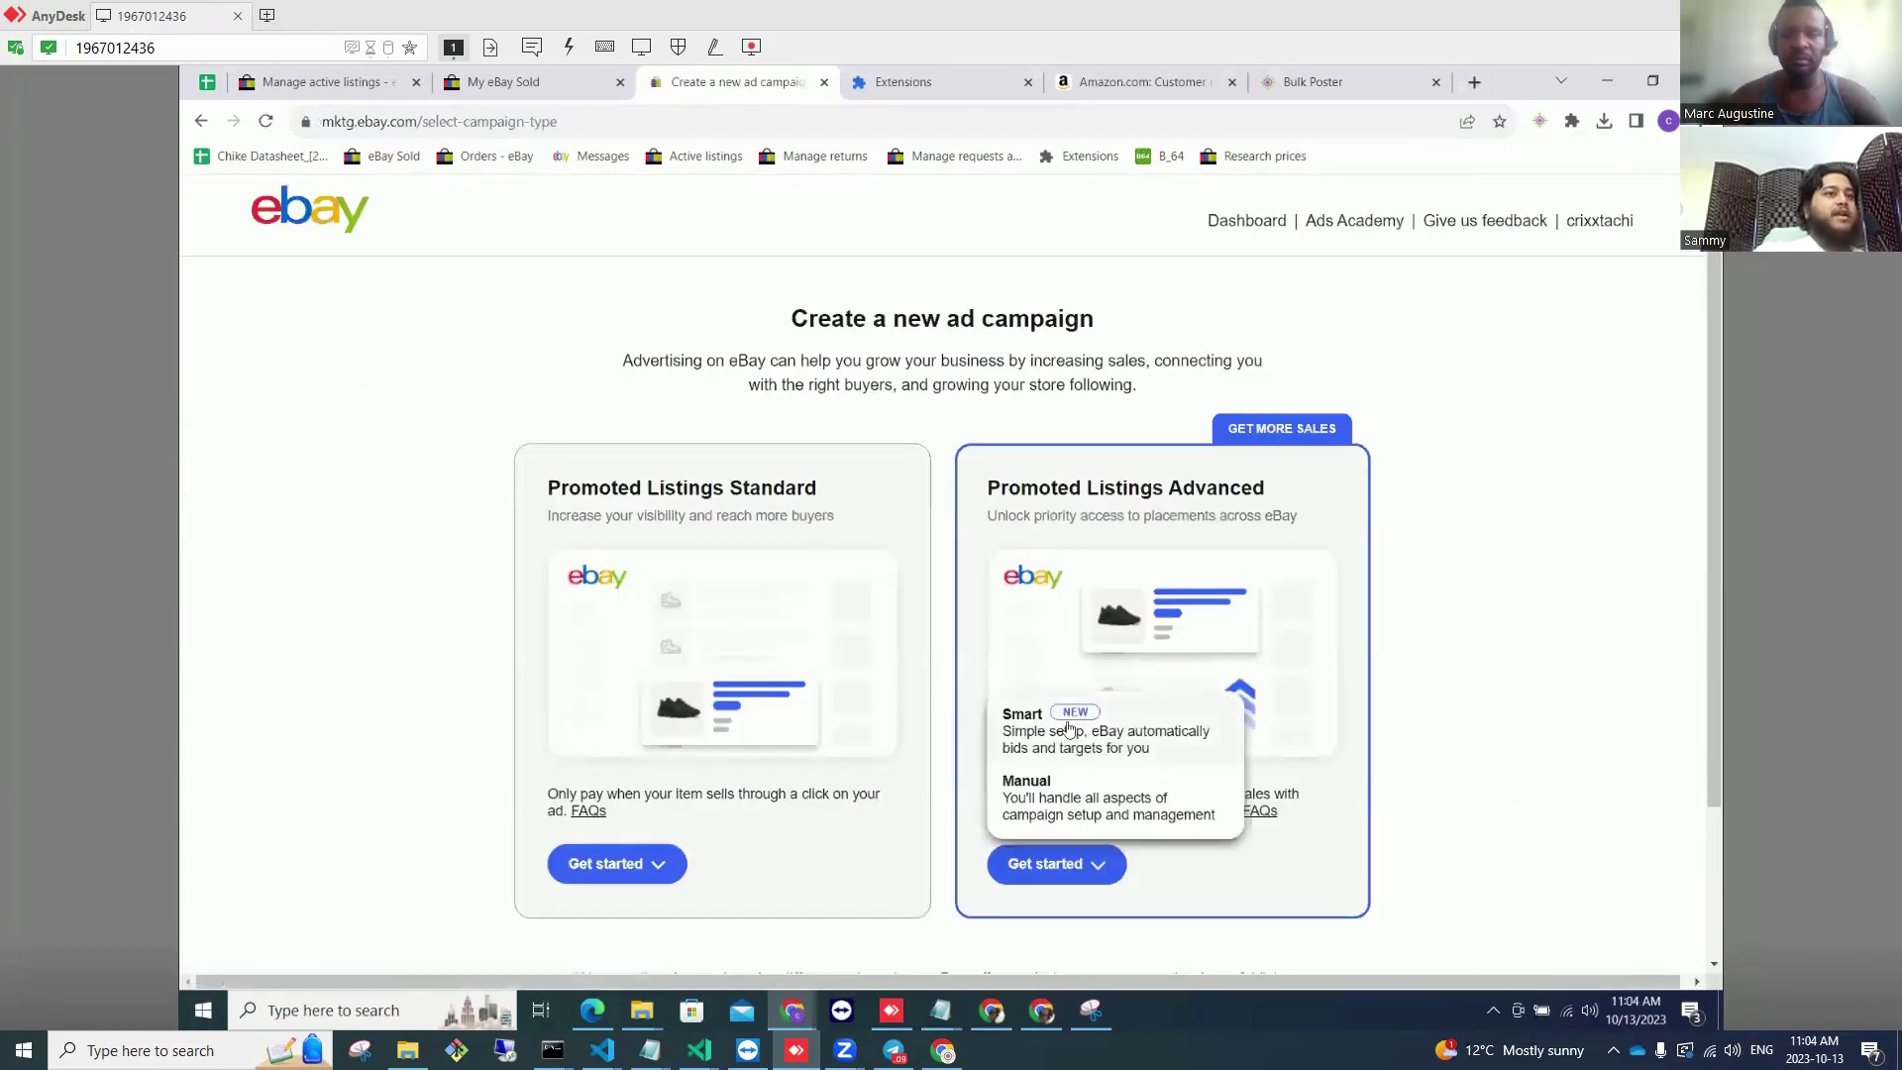
left_click(1069, 730)
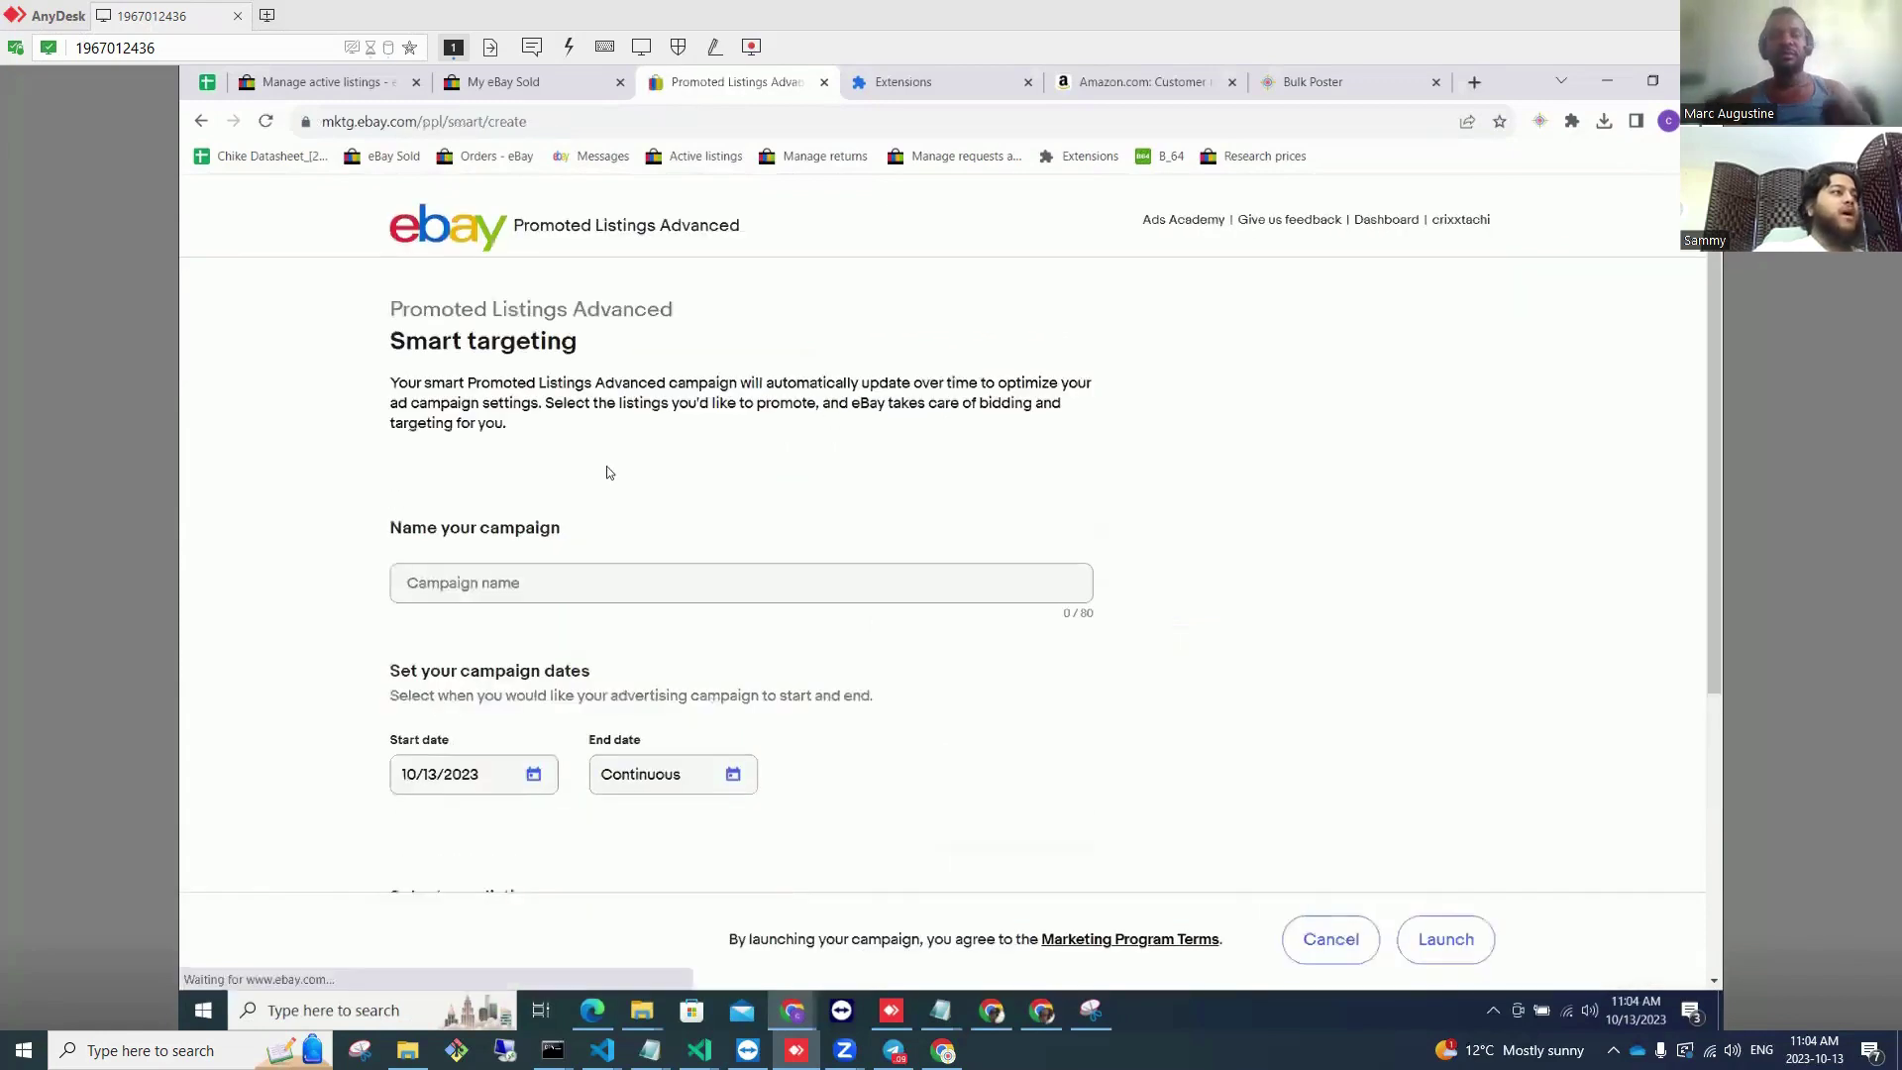
left_click(598, 560)
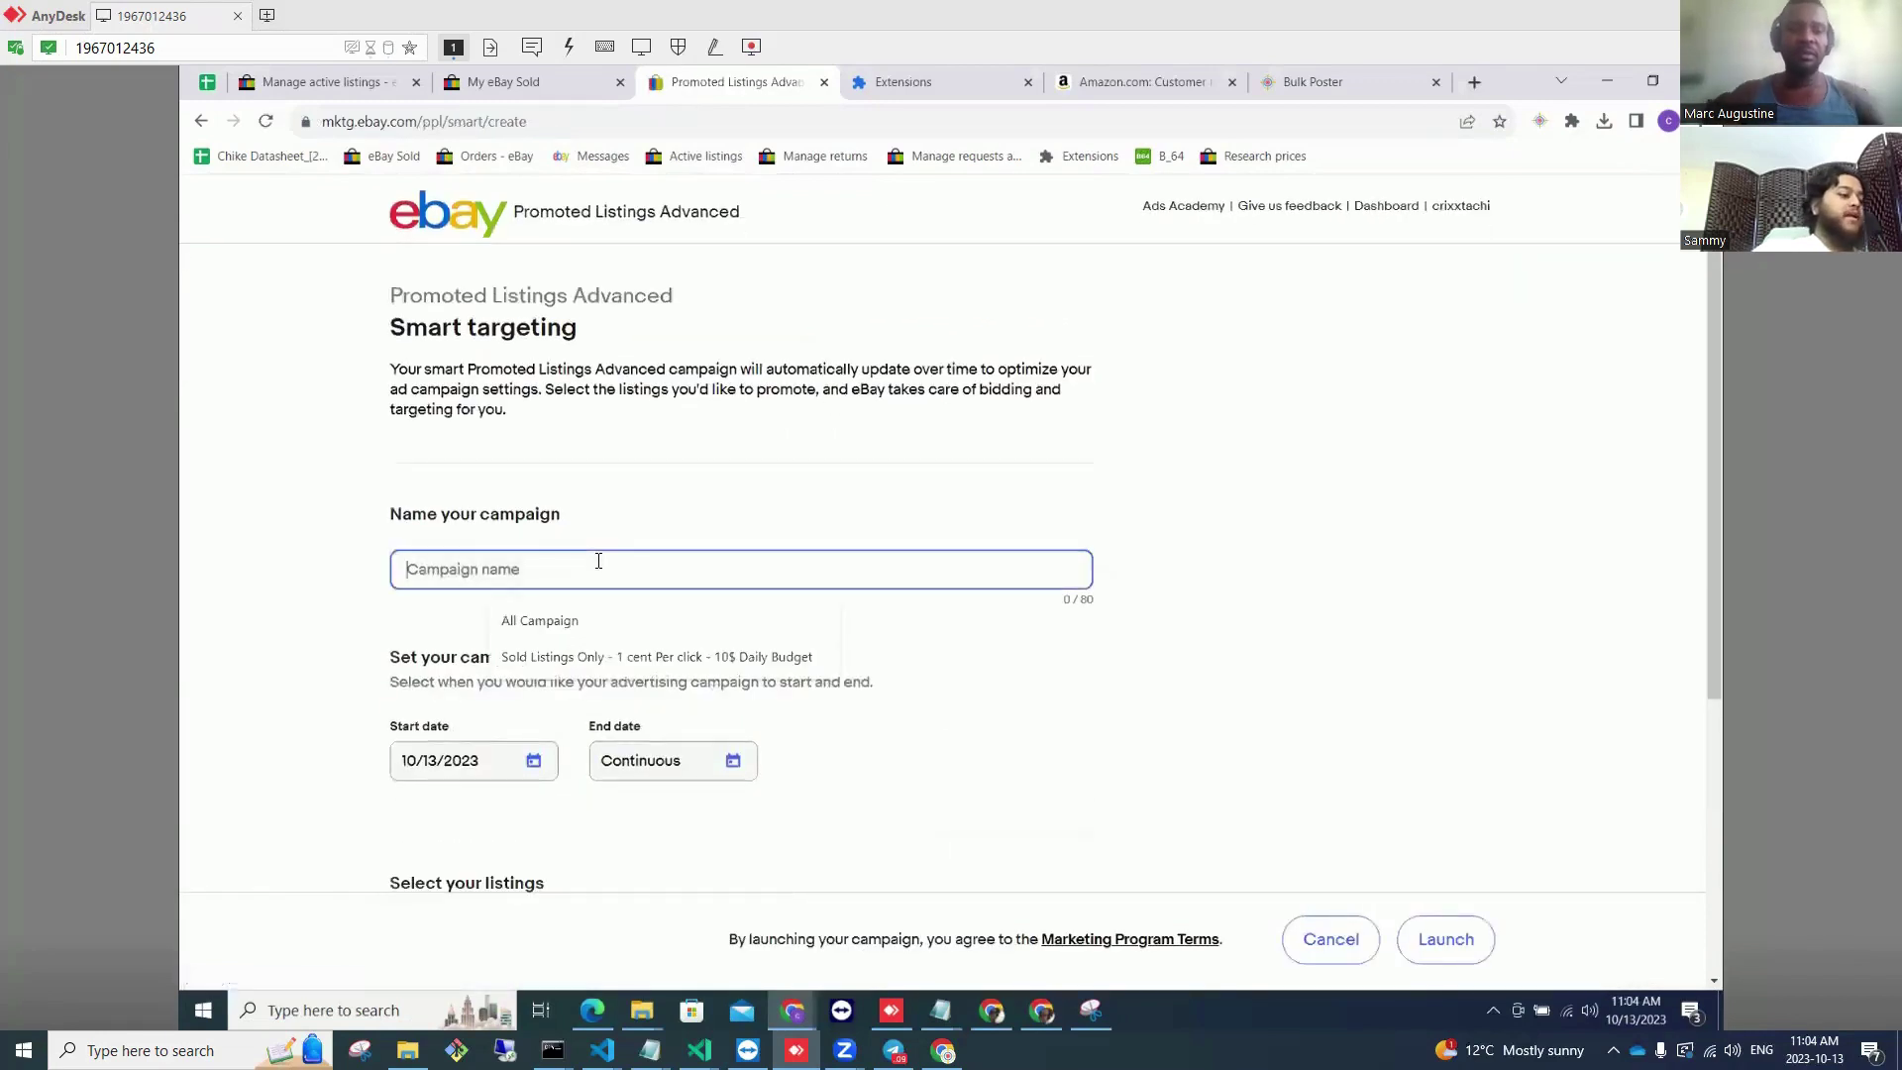
type("PPC 10/")
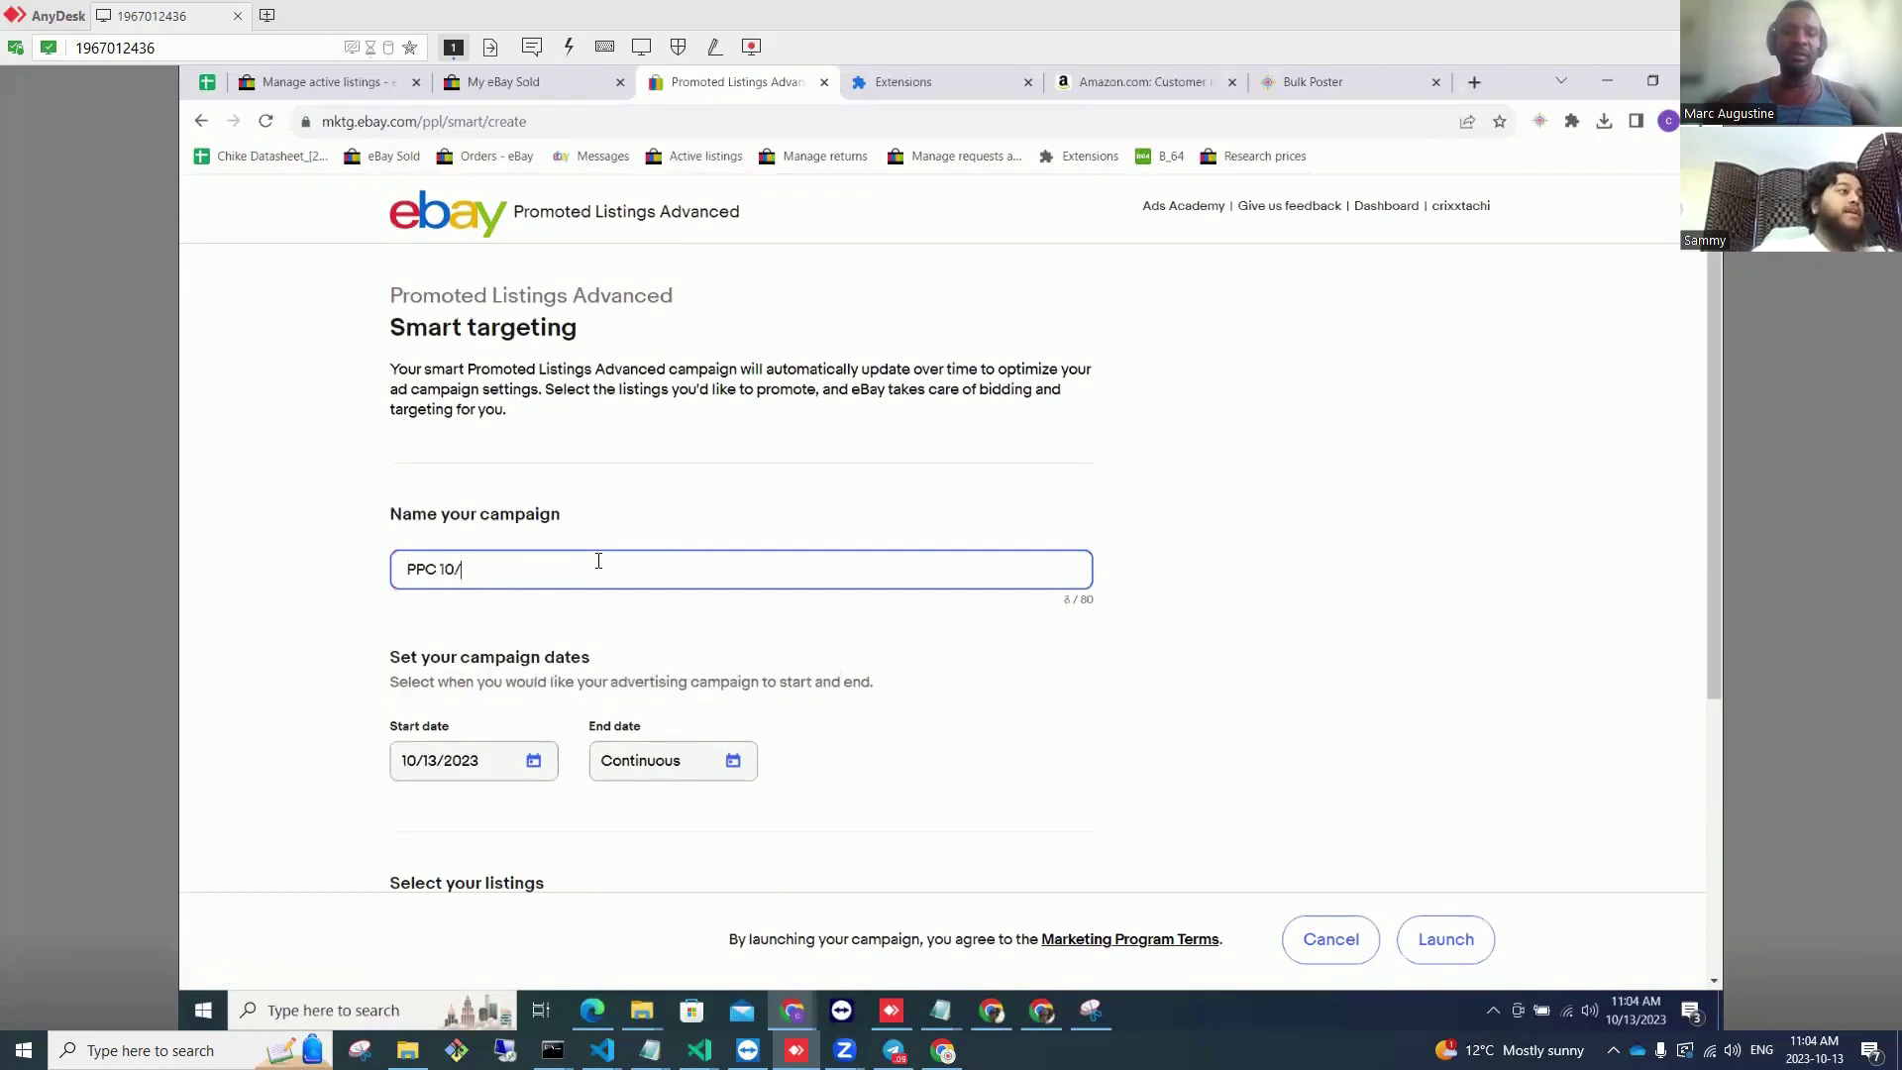
type("13/2023")
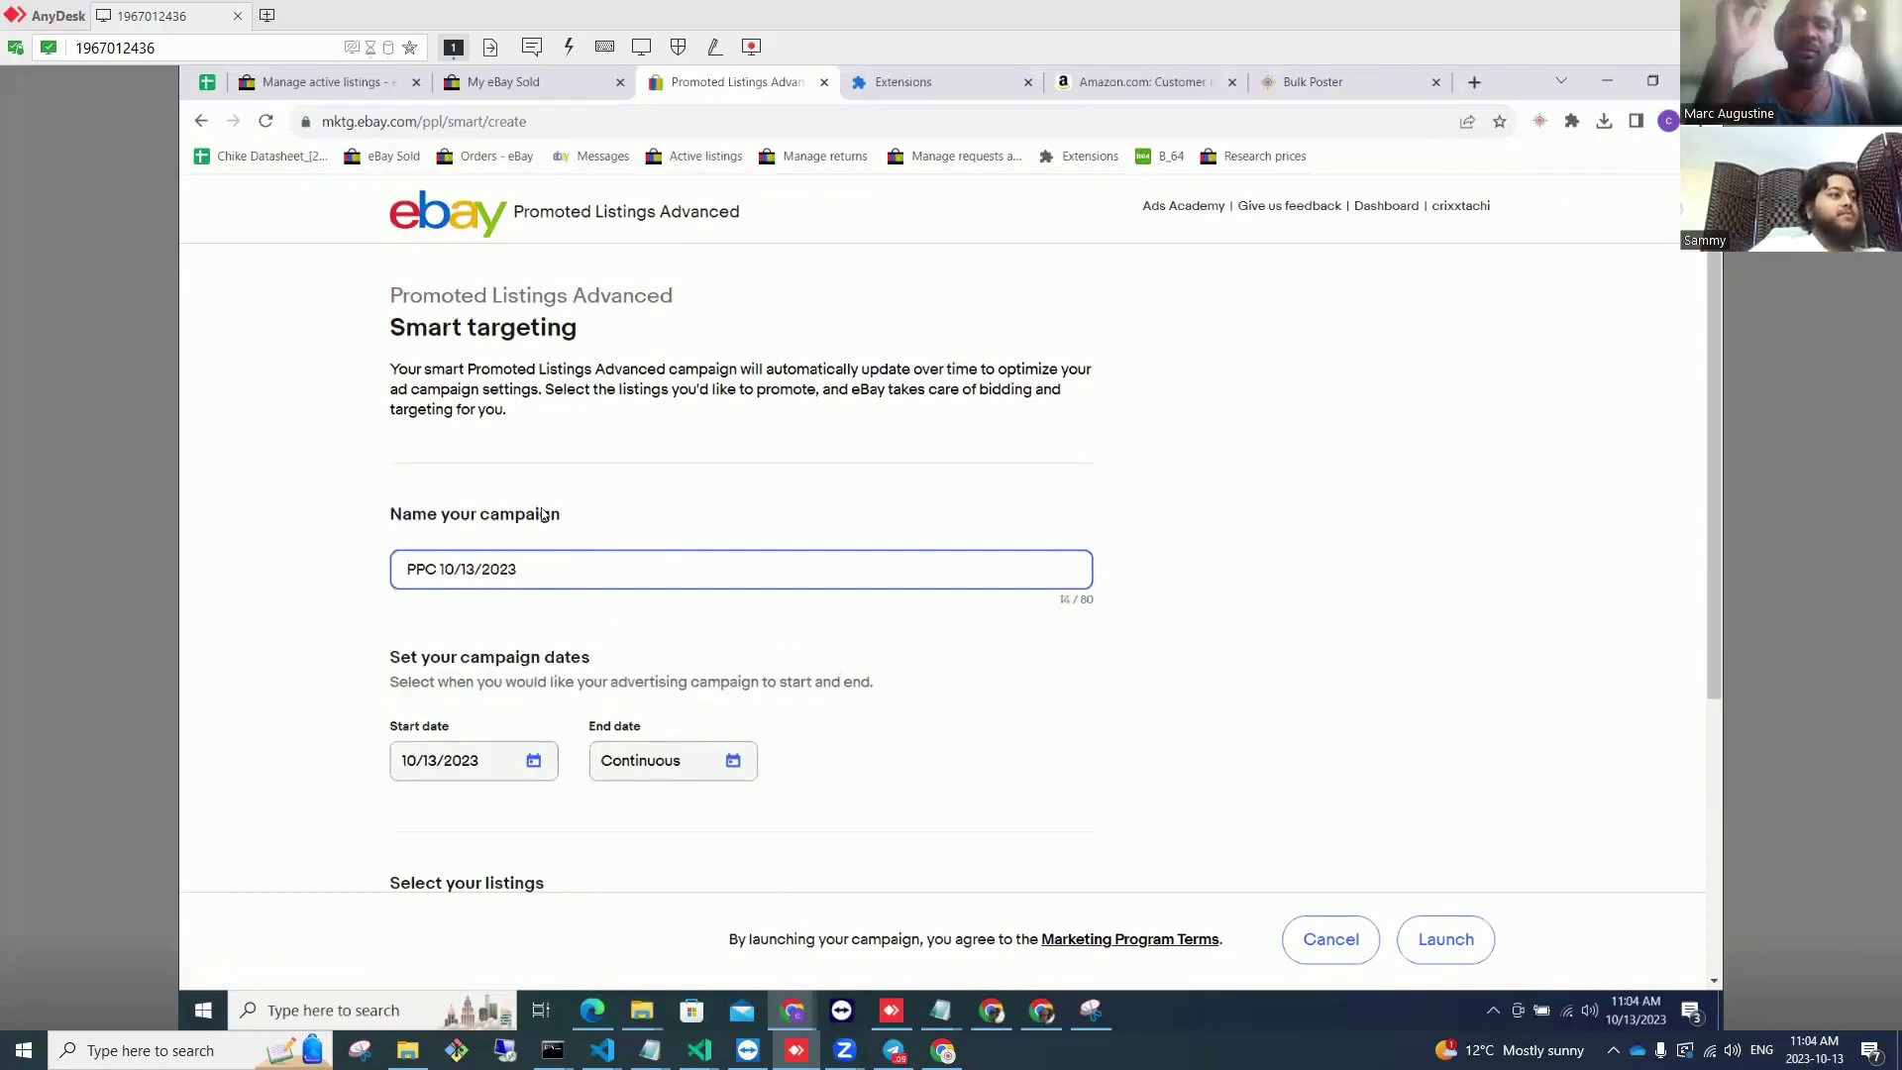
Step: Run the campaign from 10/13/2023 to 10/17/2023 and bring up the listing picker
scroll(541, 521, "down", 3)
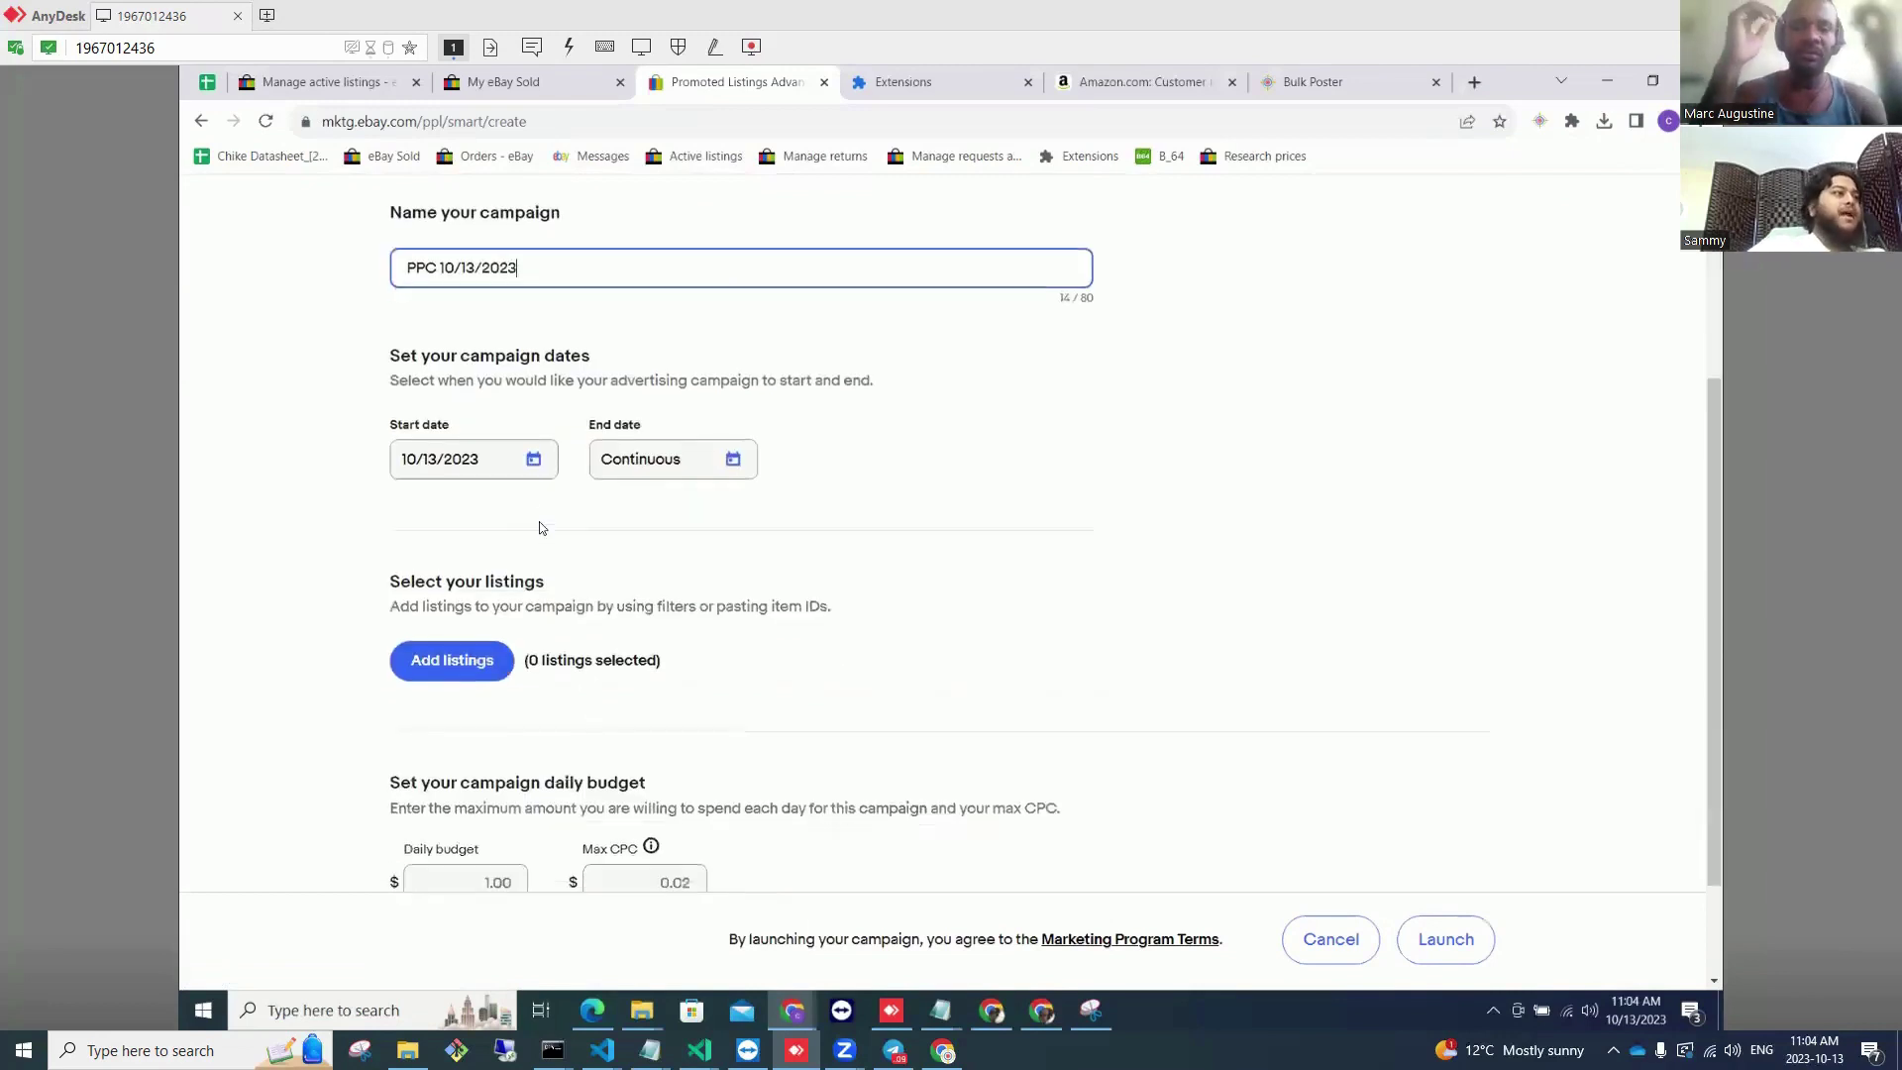
left_click(532, 462)
left_click(946, 492)
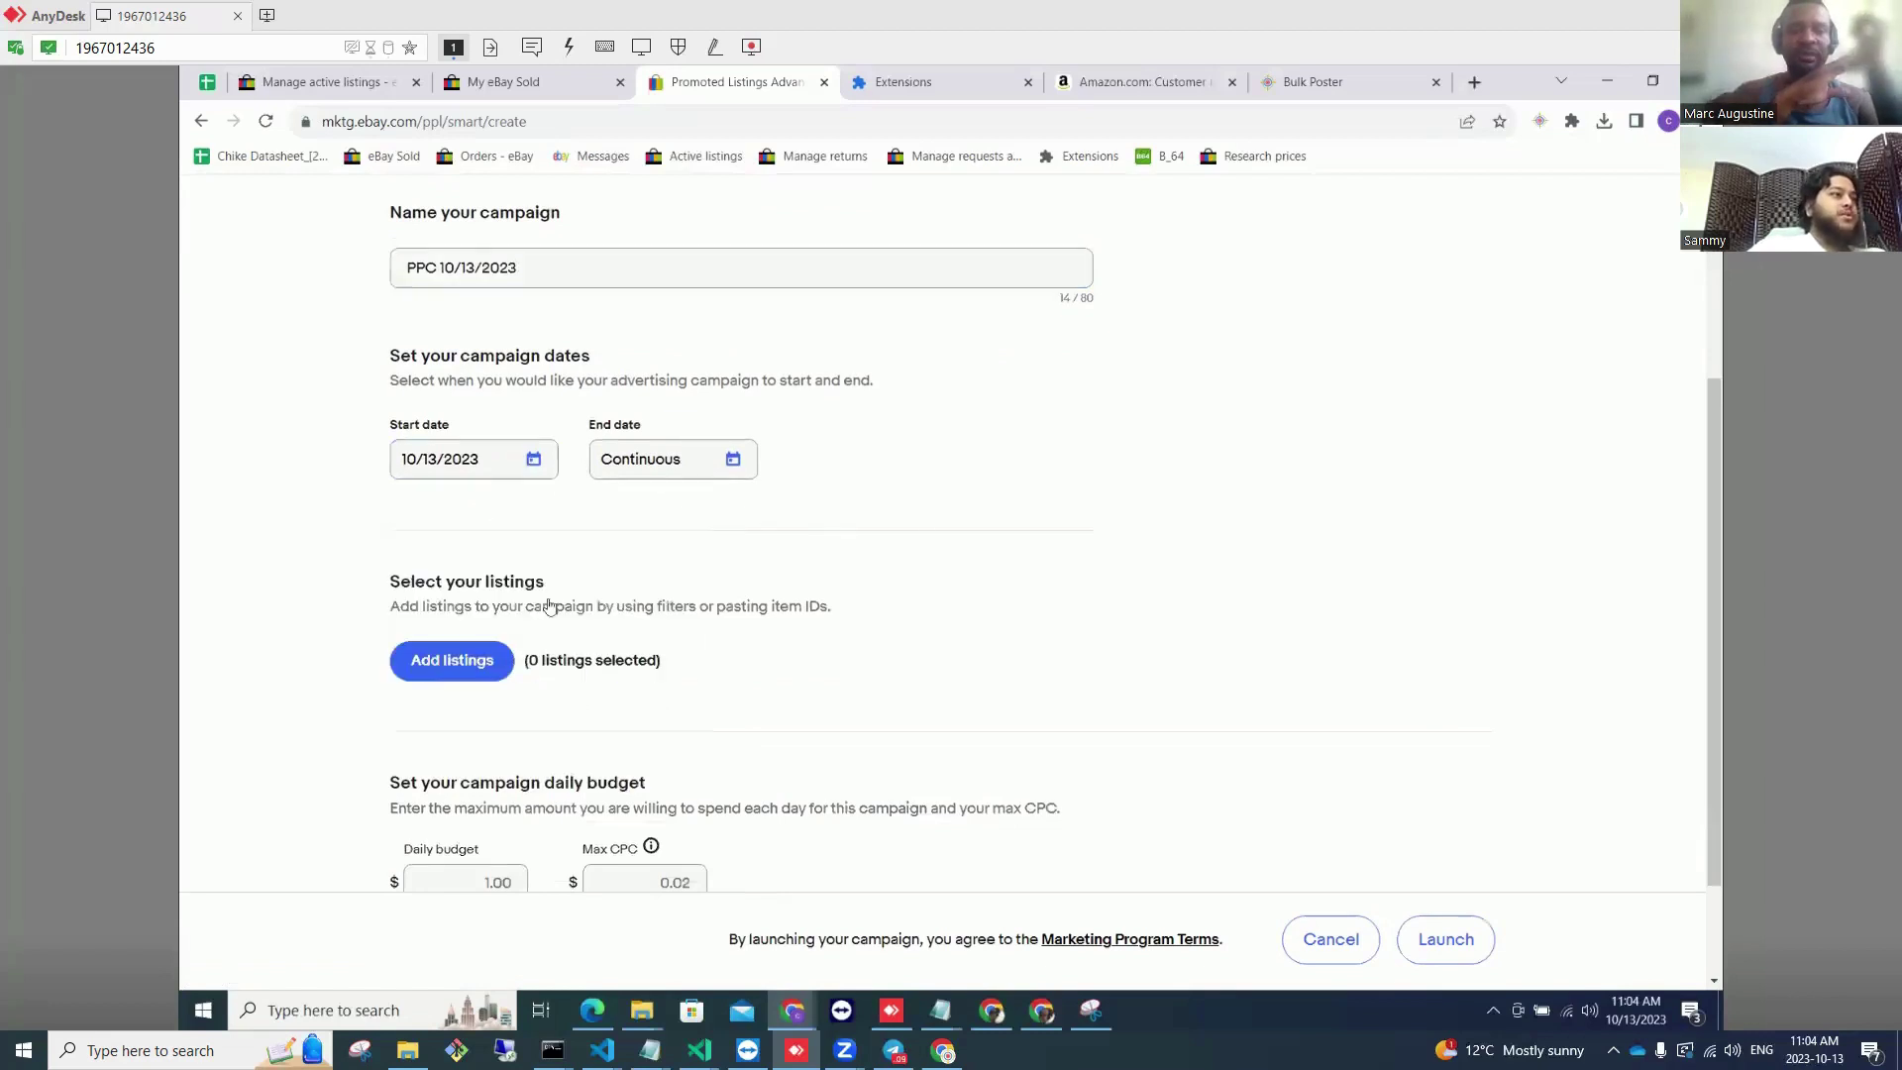
left_click(683, 467)
left_click(702, 744)
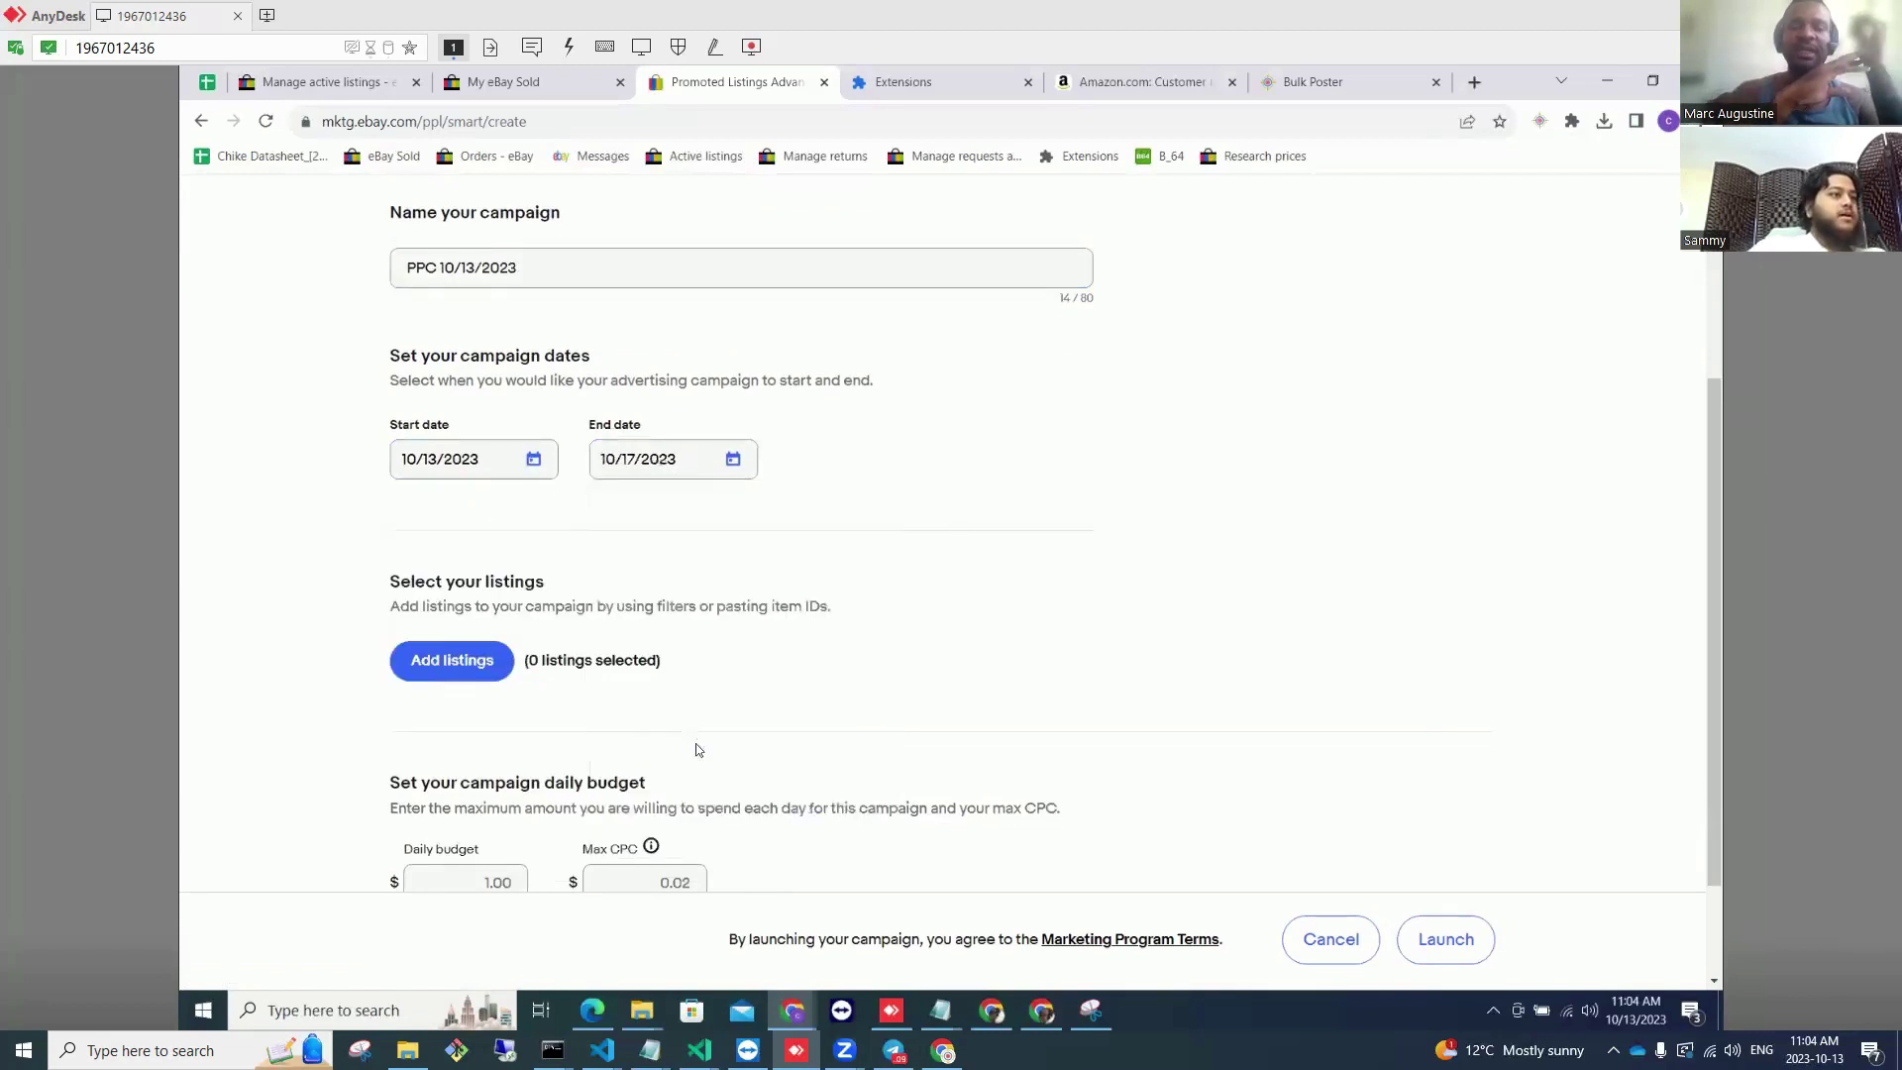
left_click(472, 676)
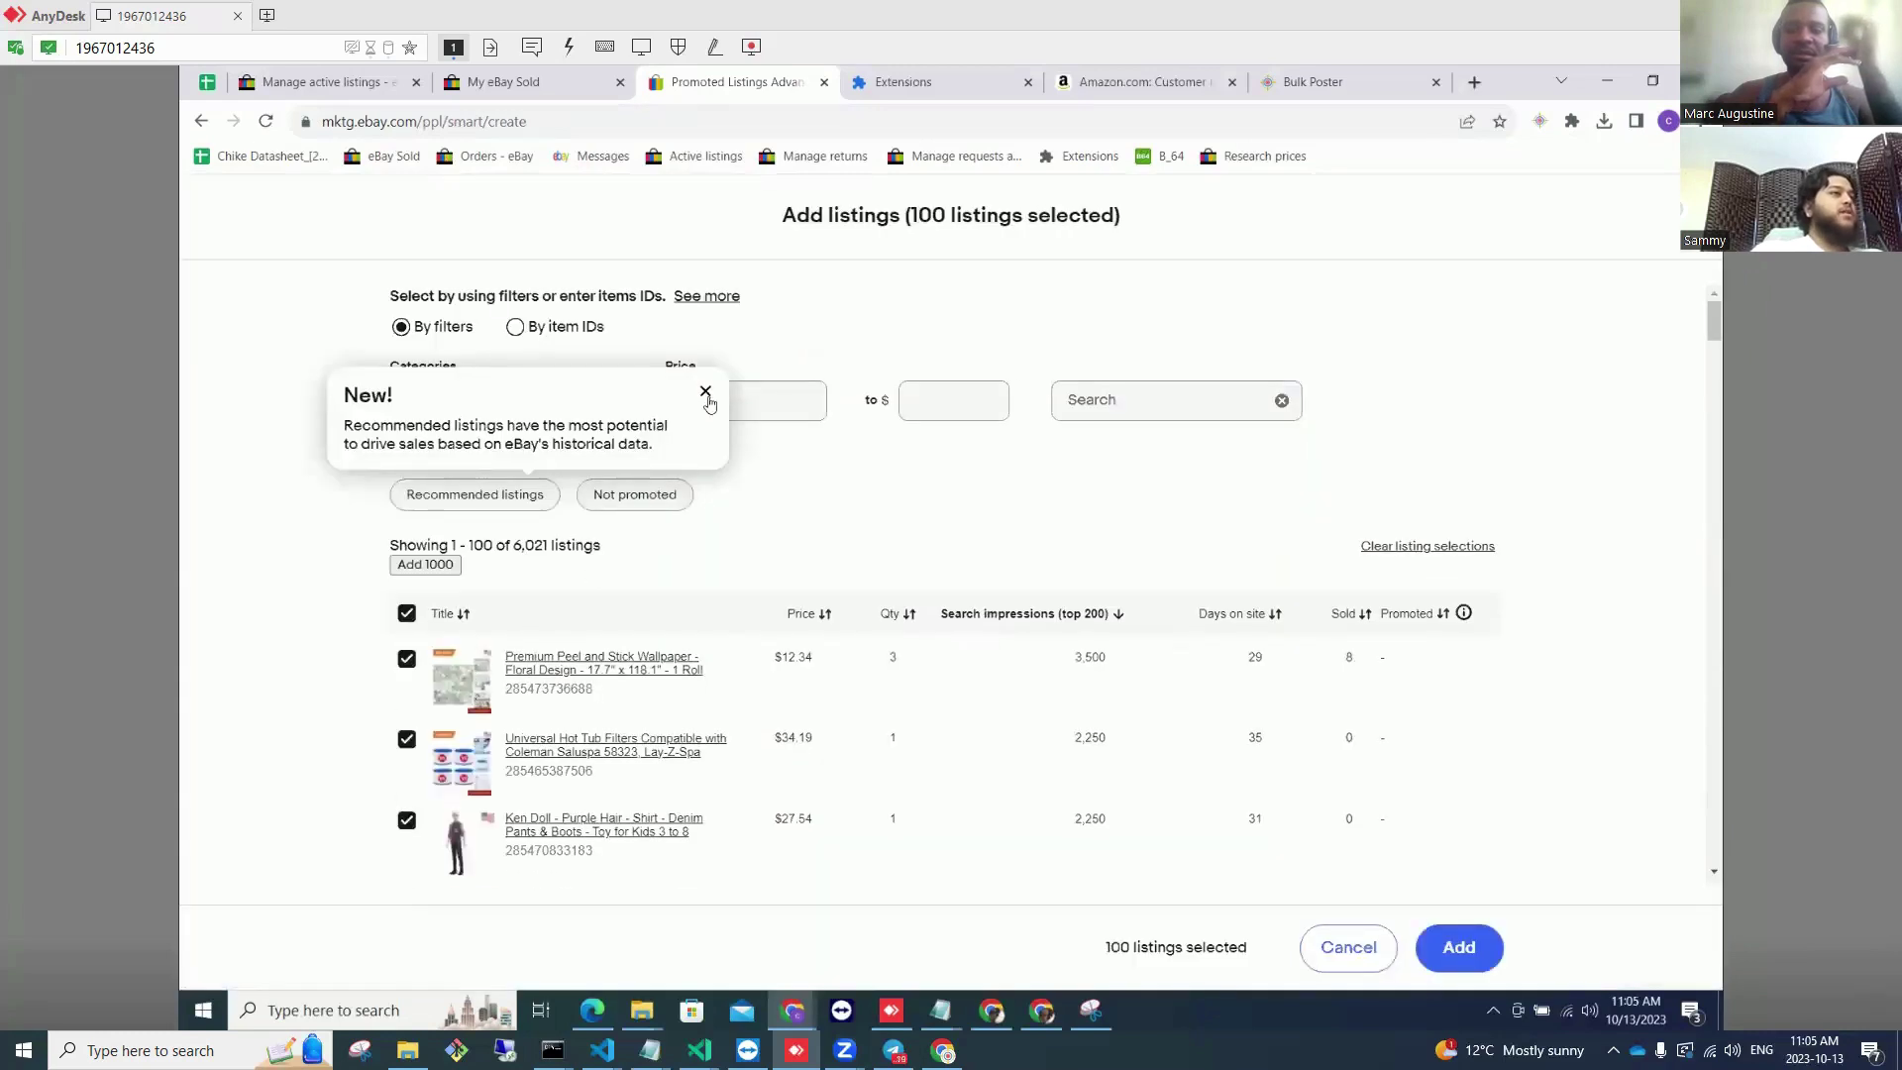
Step: Dismiss the New! tip and bulk-select listings with Add 1000
left_click(705, 392)
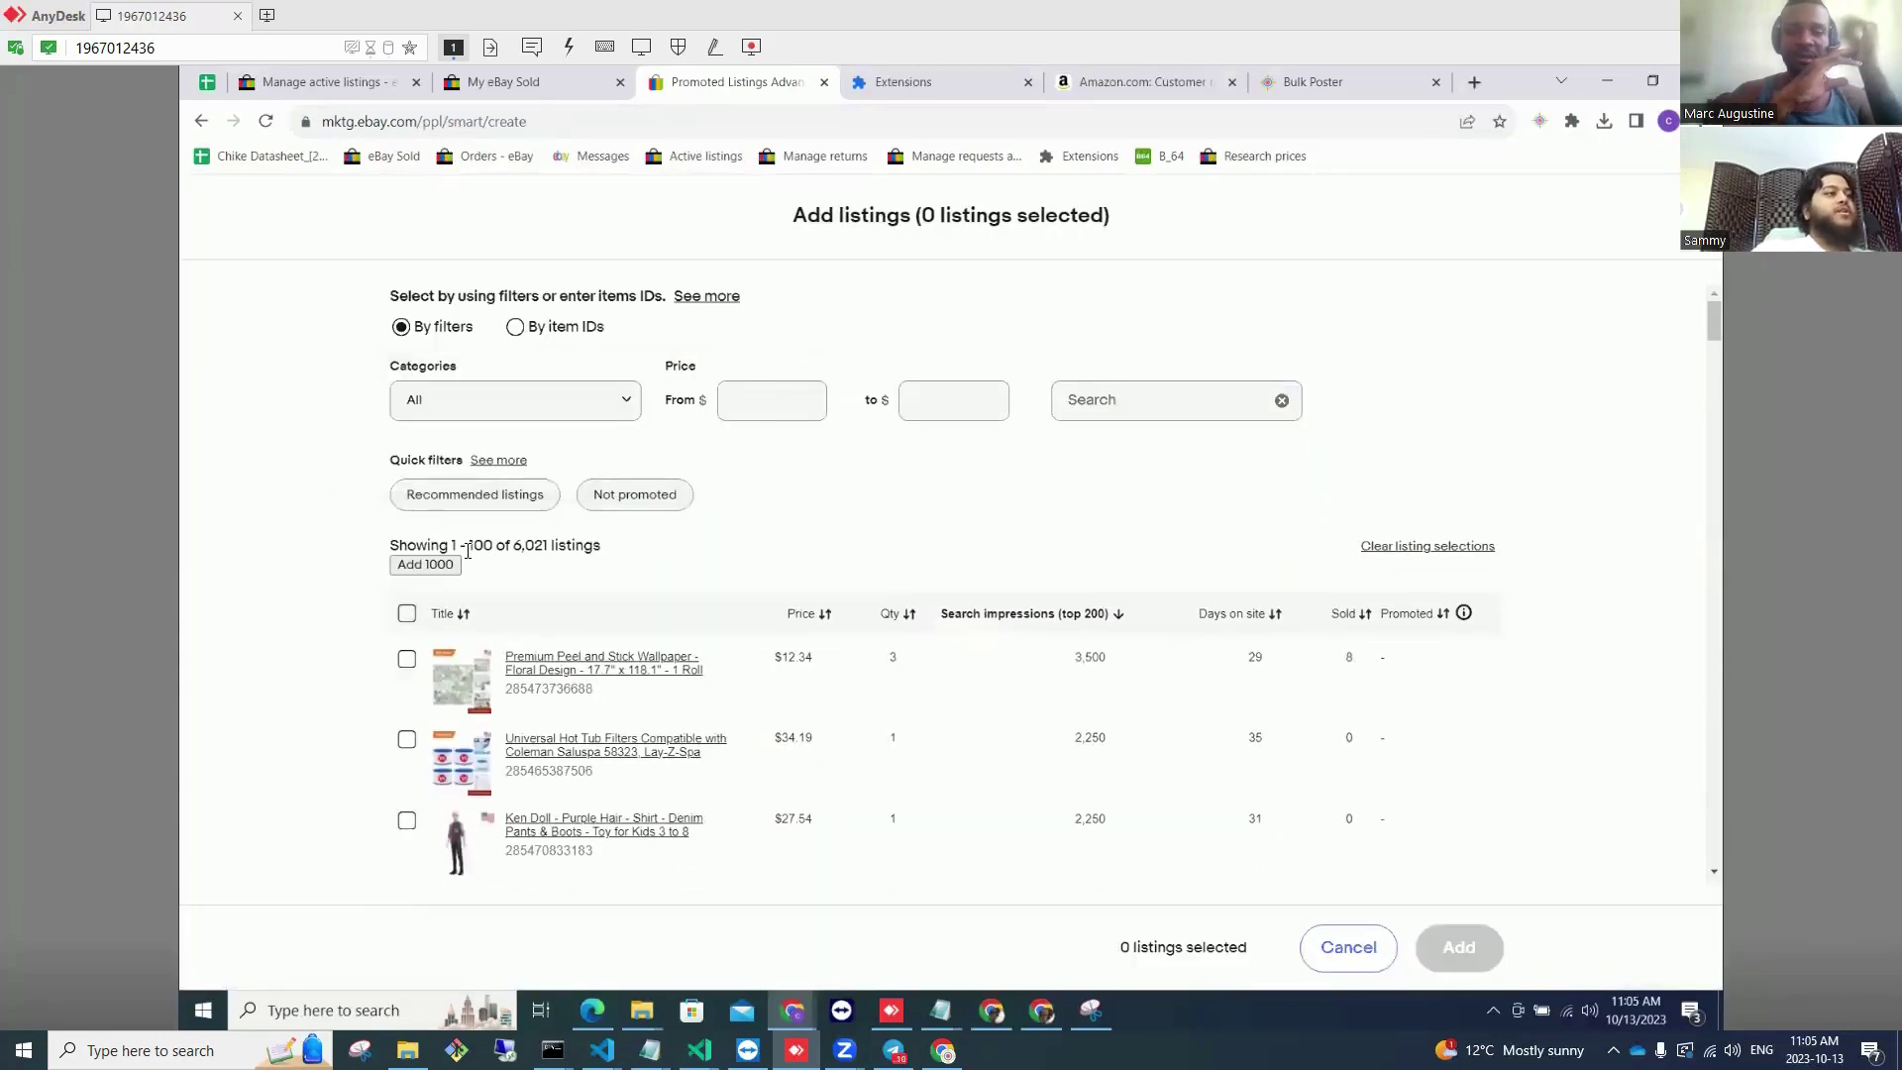
left_click(423, 571)
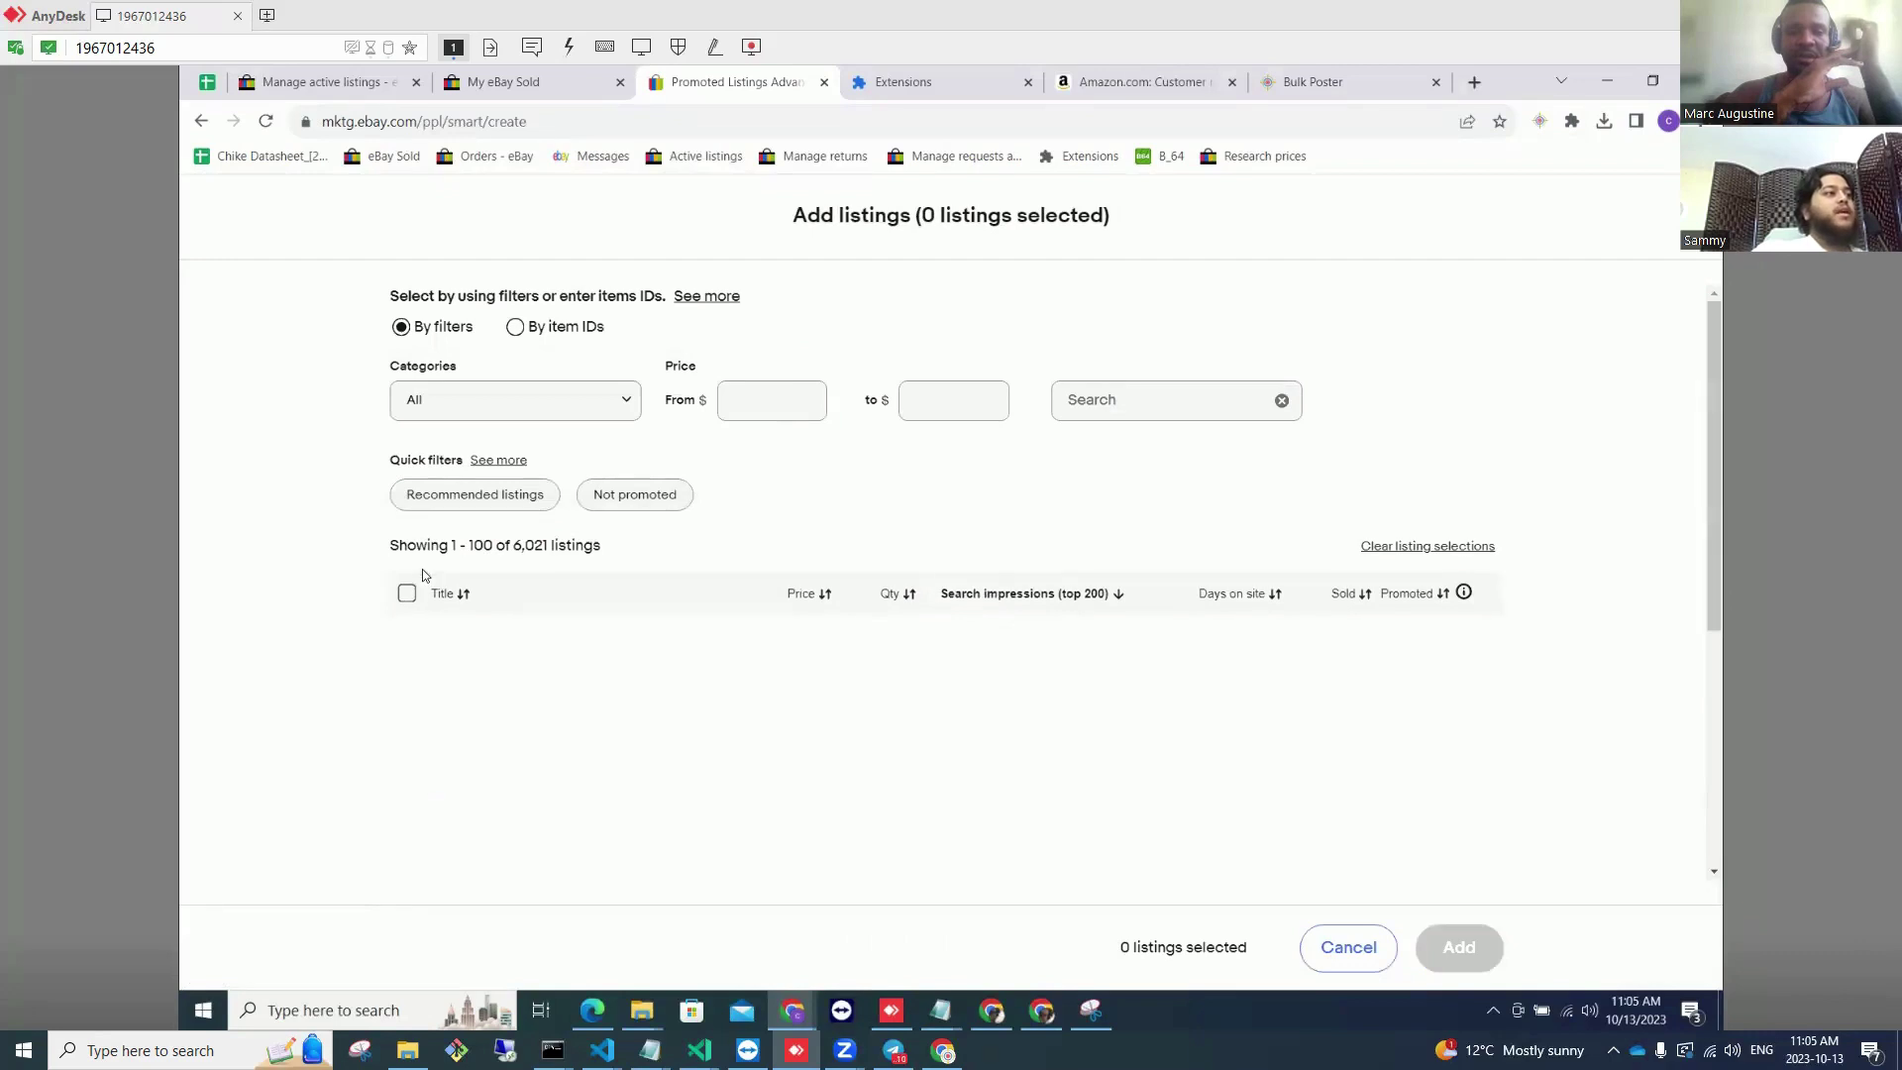
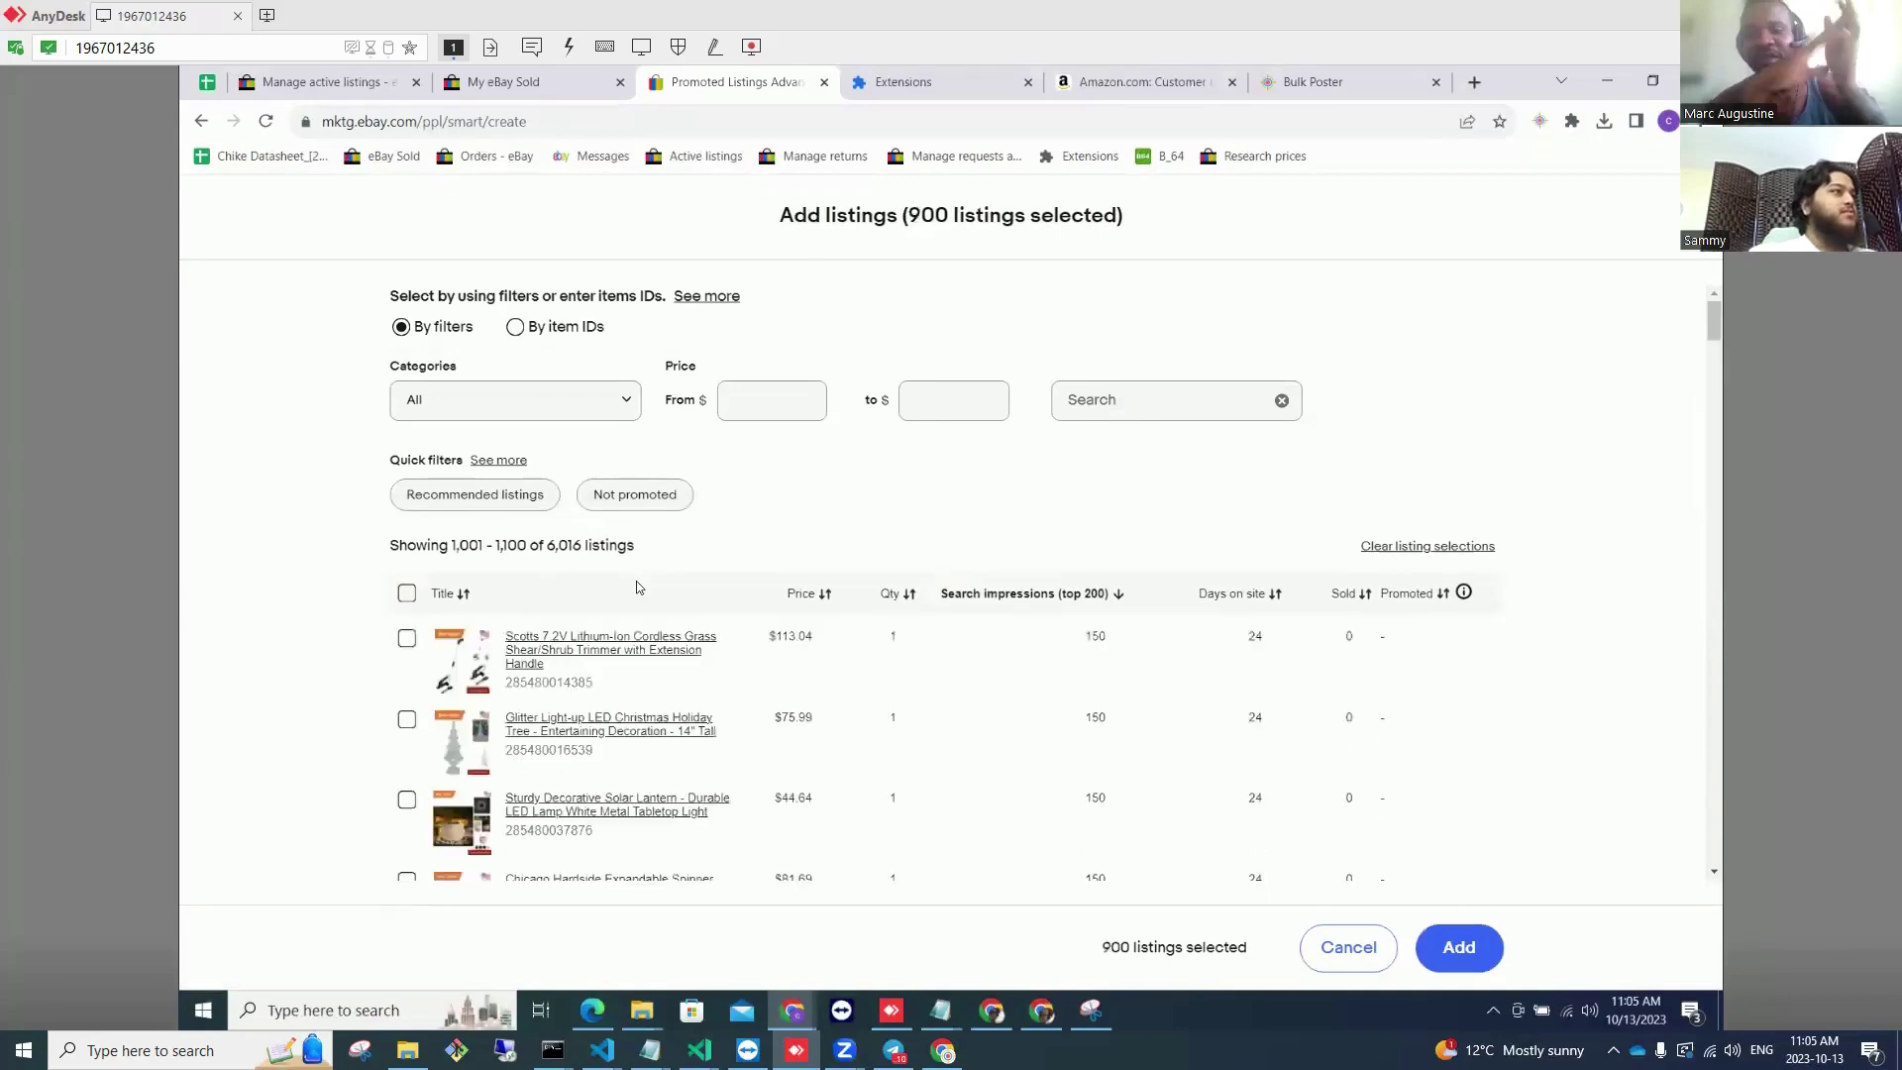
Step: Add the 1,000 selected listings to the campaign and set its max CPC to 0.07
left_click(1459, 948)
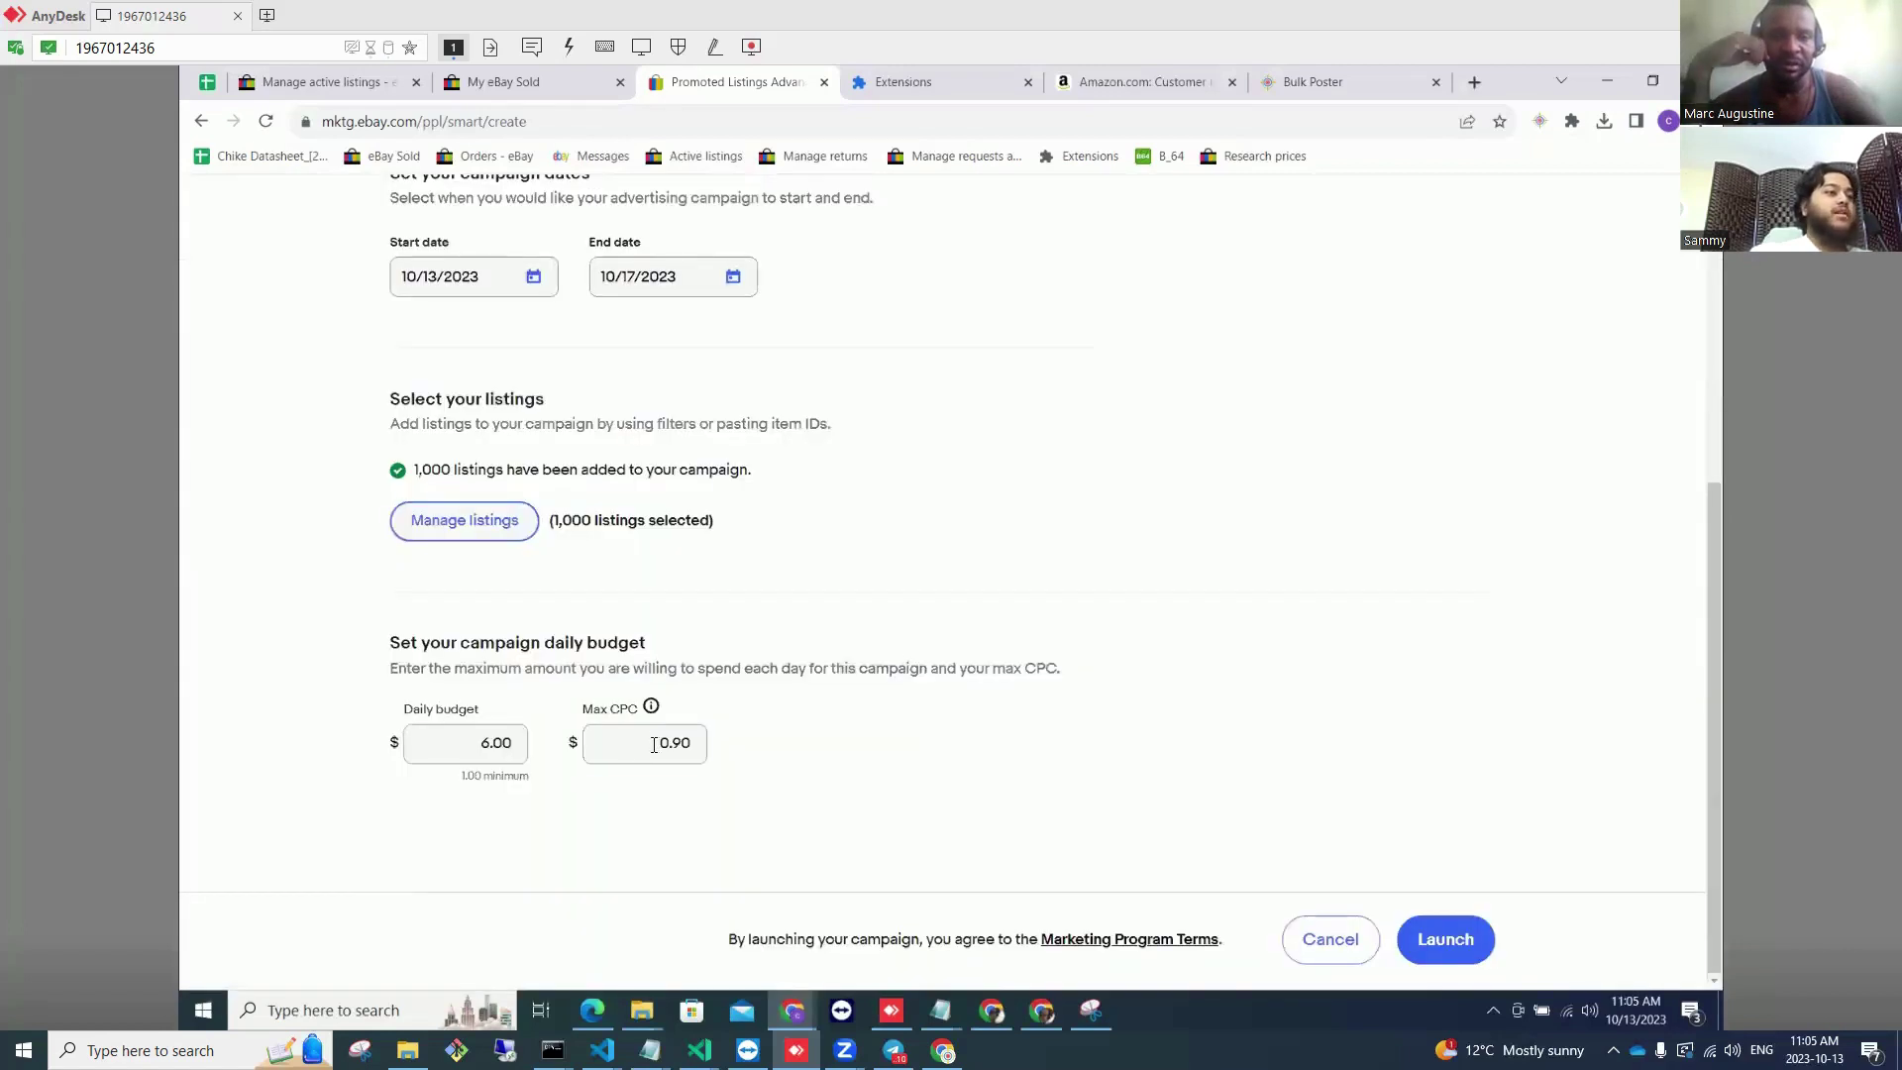
double_click(654, 744)
type("0")
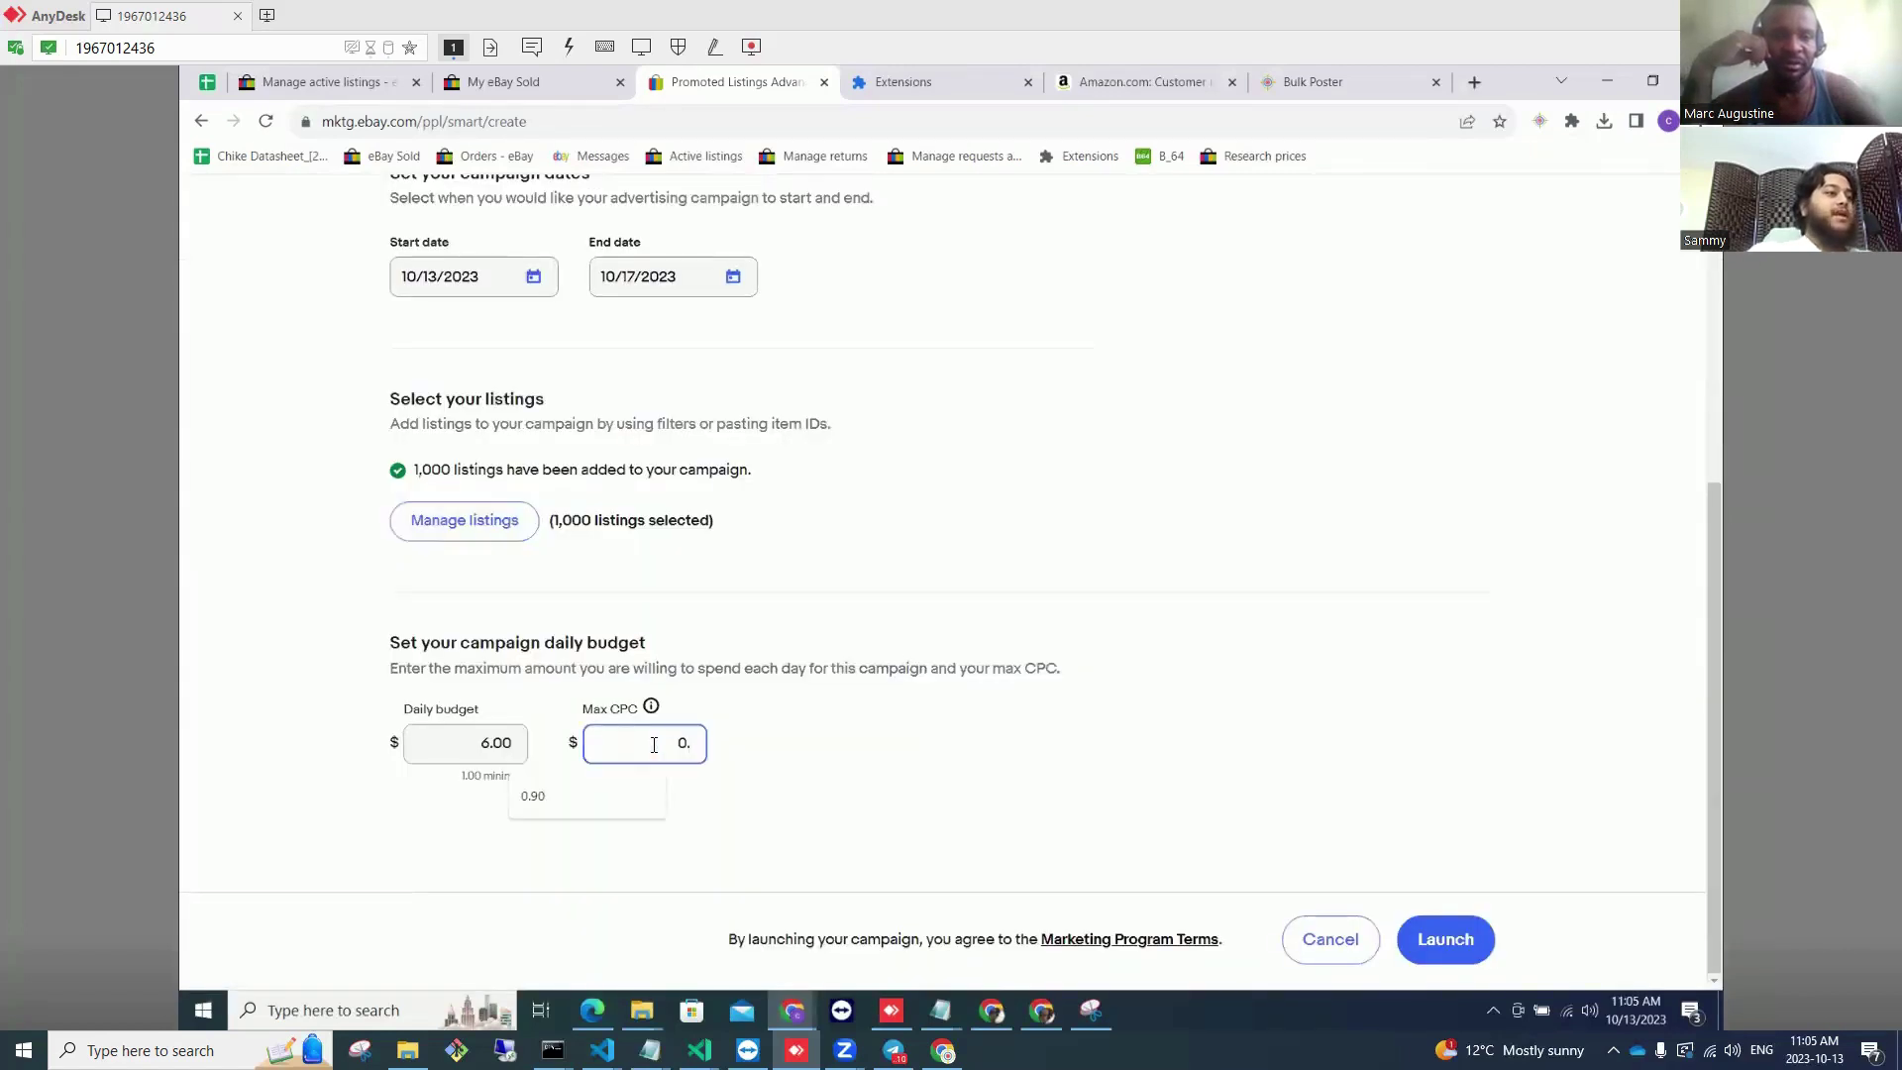
type(".07")
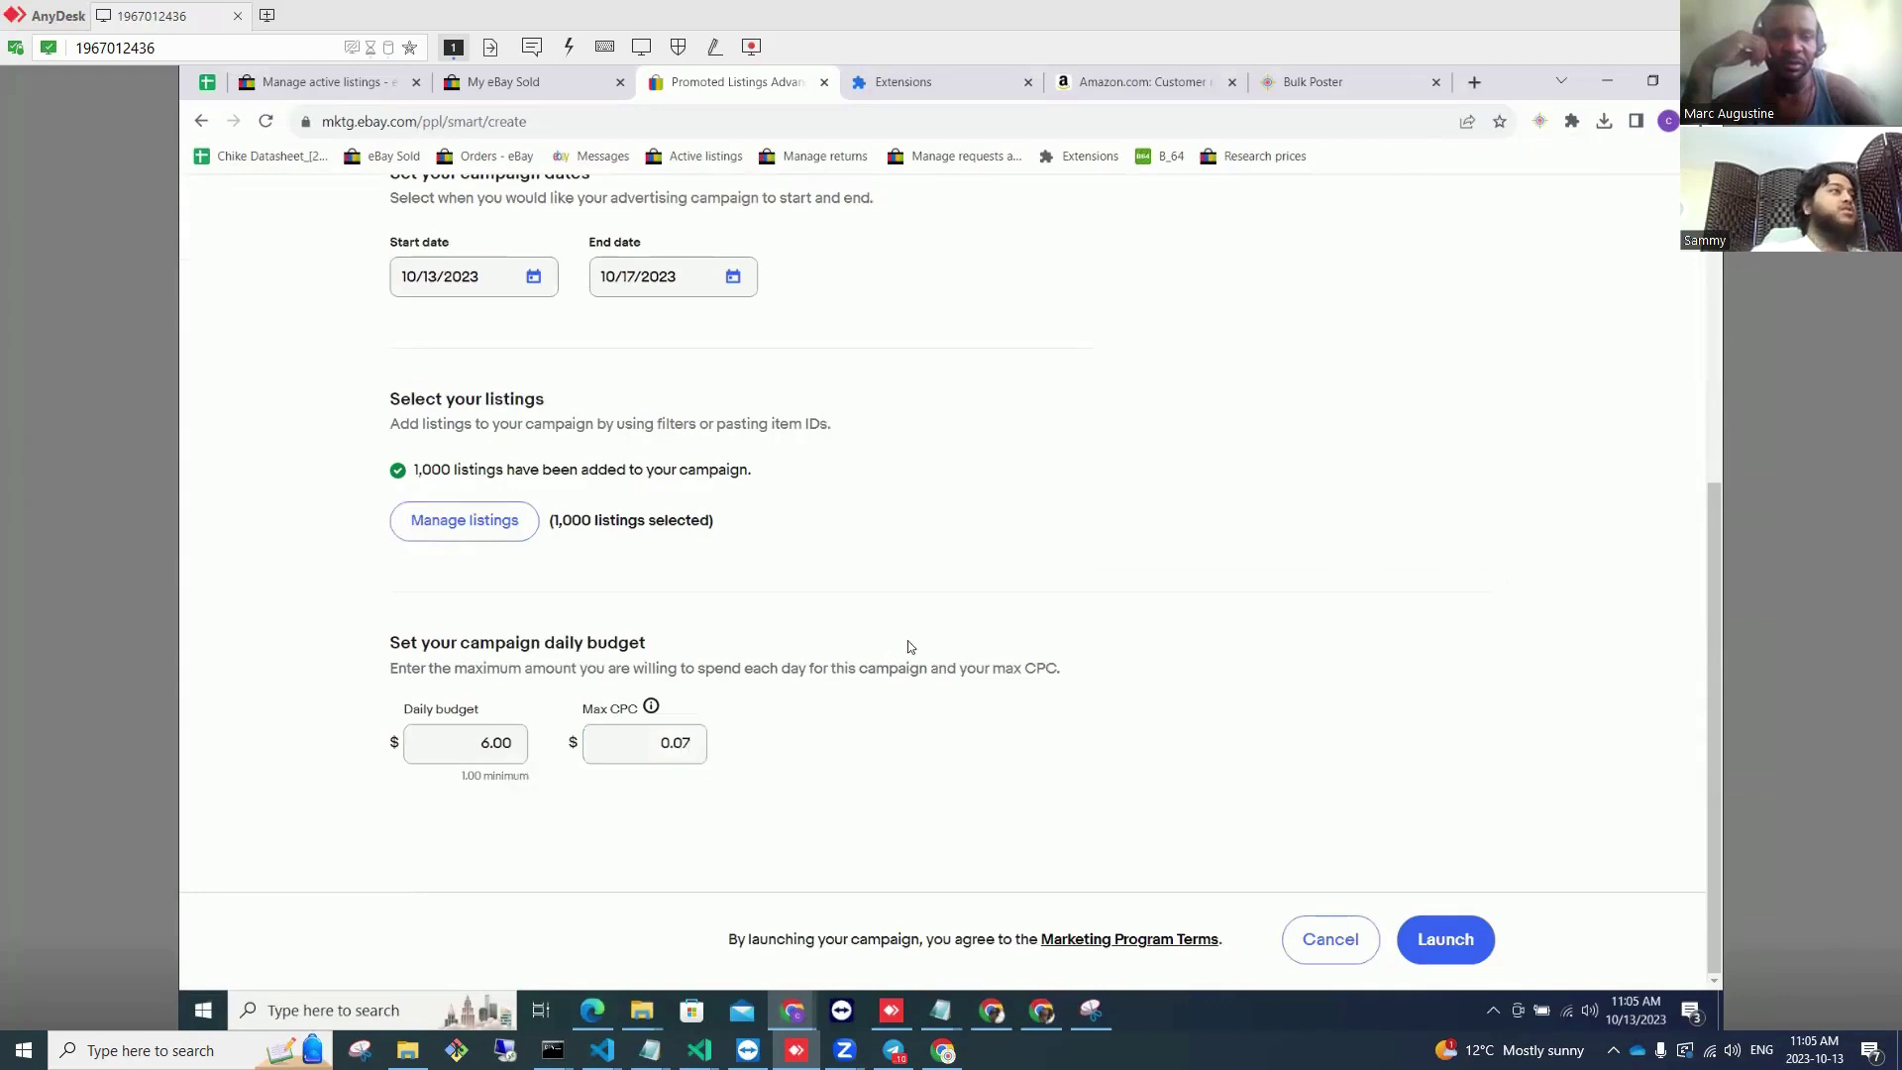
scroll(907, 639, "up", 4)
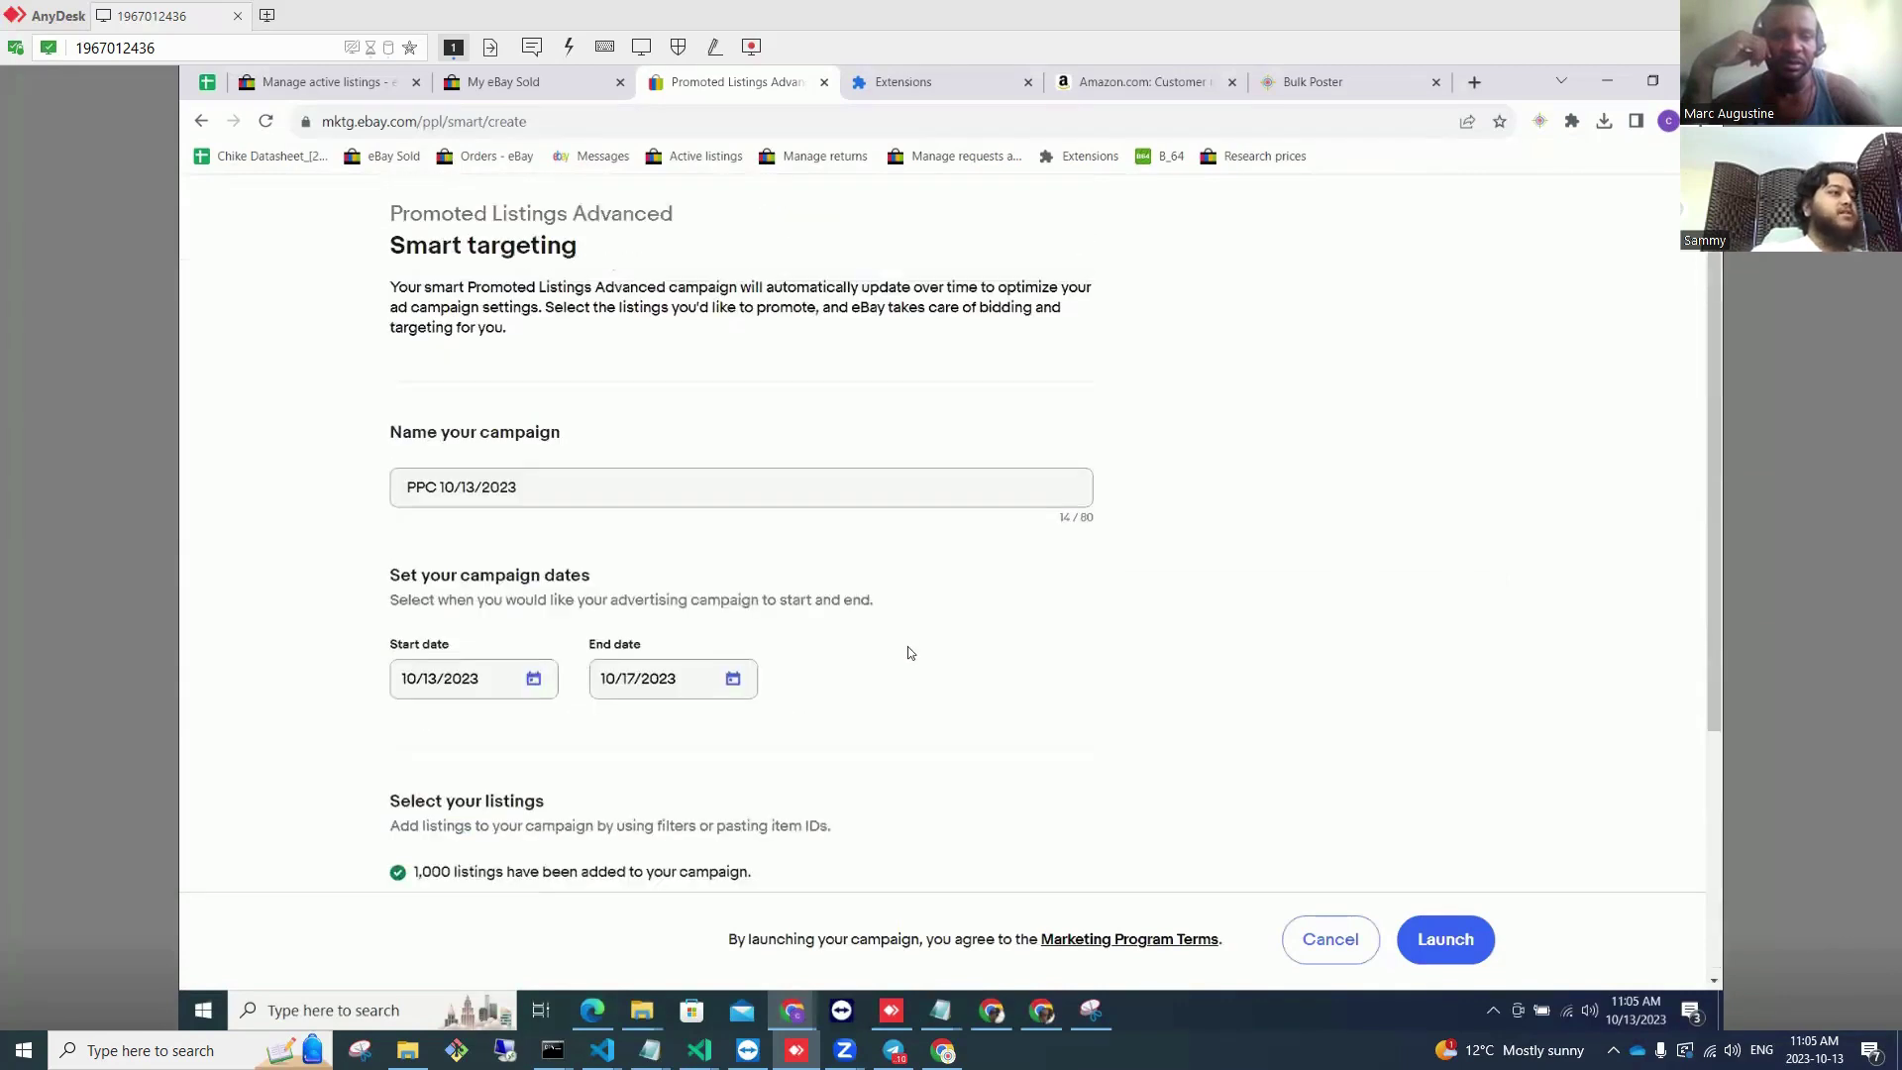
scroll(909, 653, "down", 4)
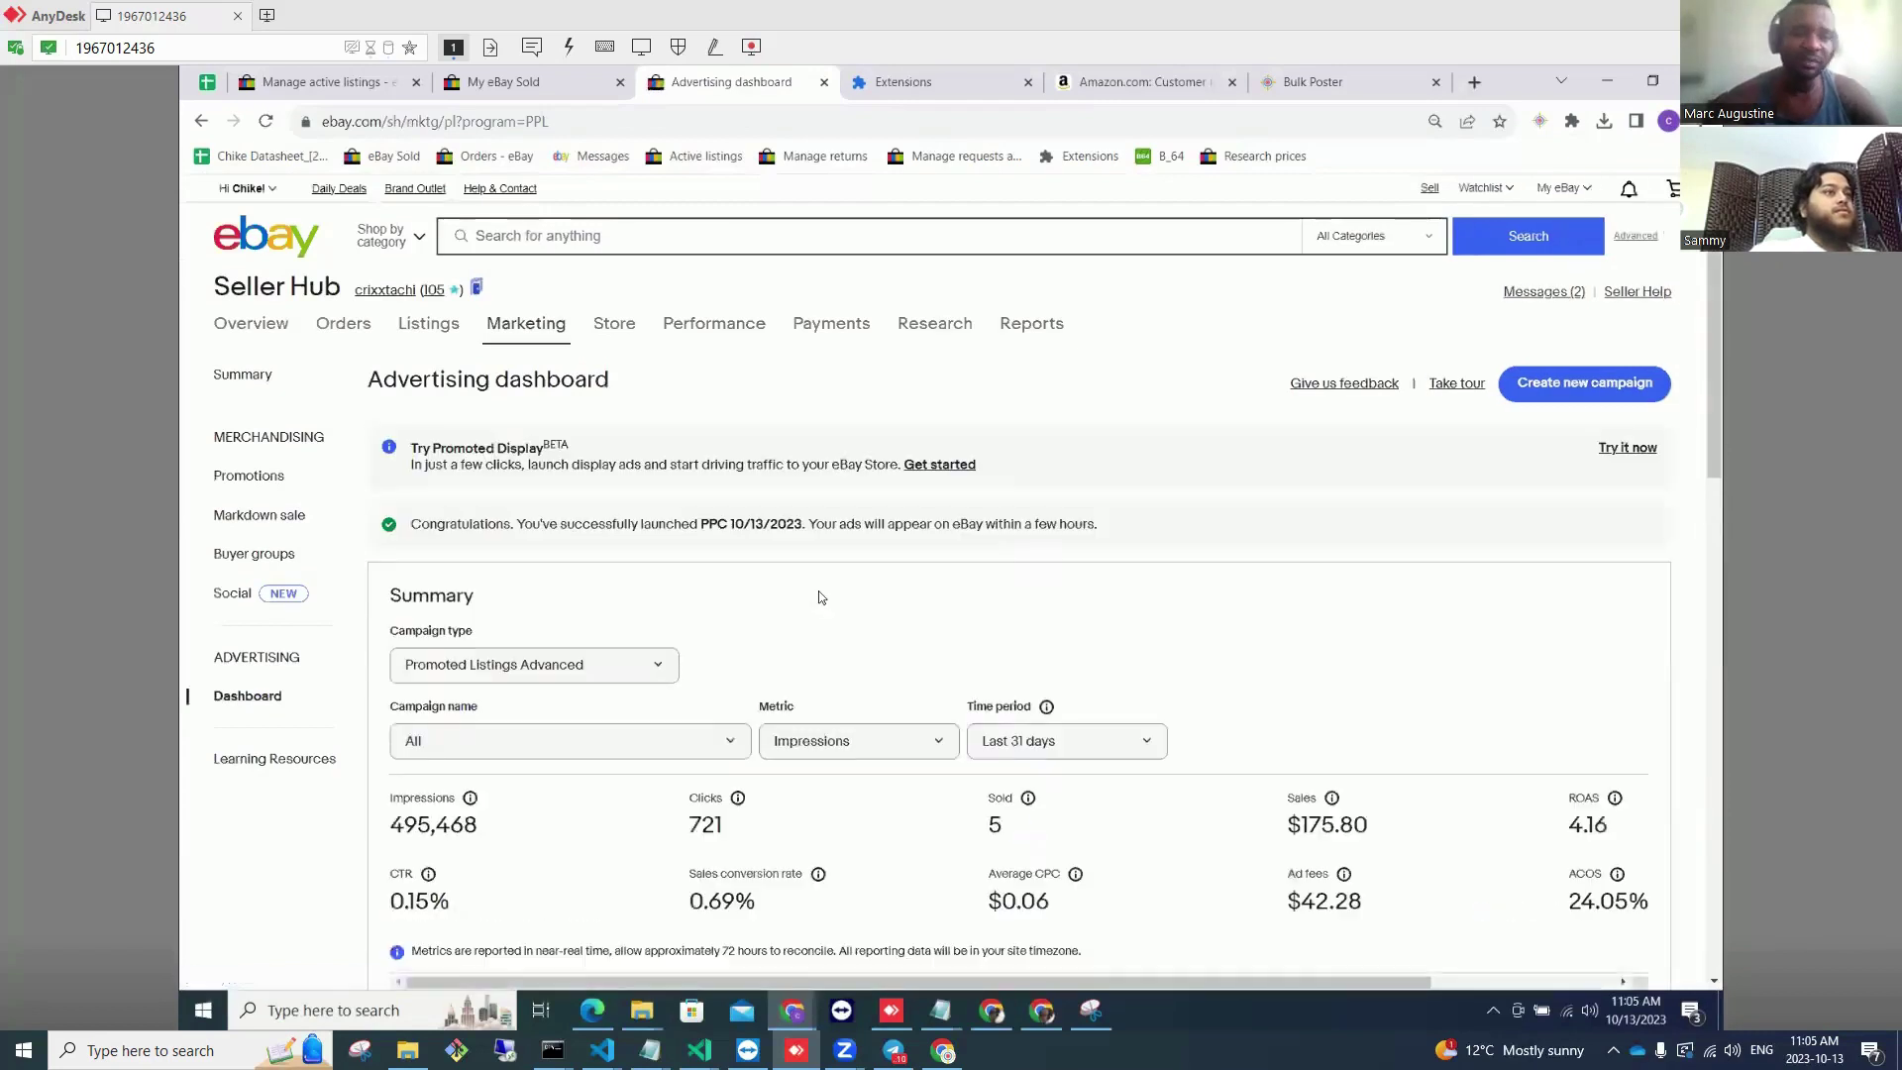
Step: Launch the PPC 10/13/2023 campaign and review the Advertising dashboard
scroll(832, 609, "down", 6)
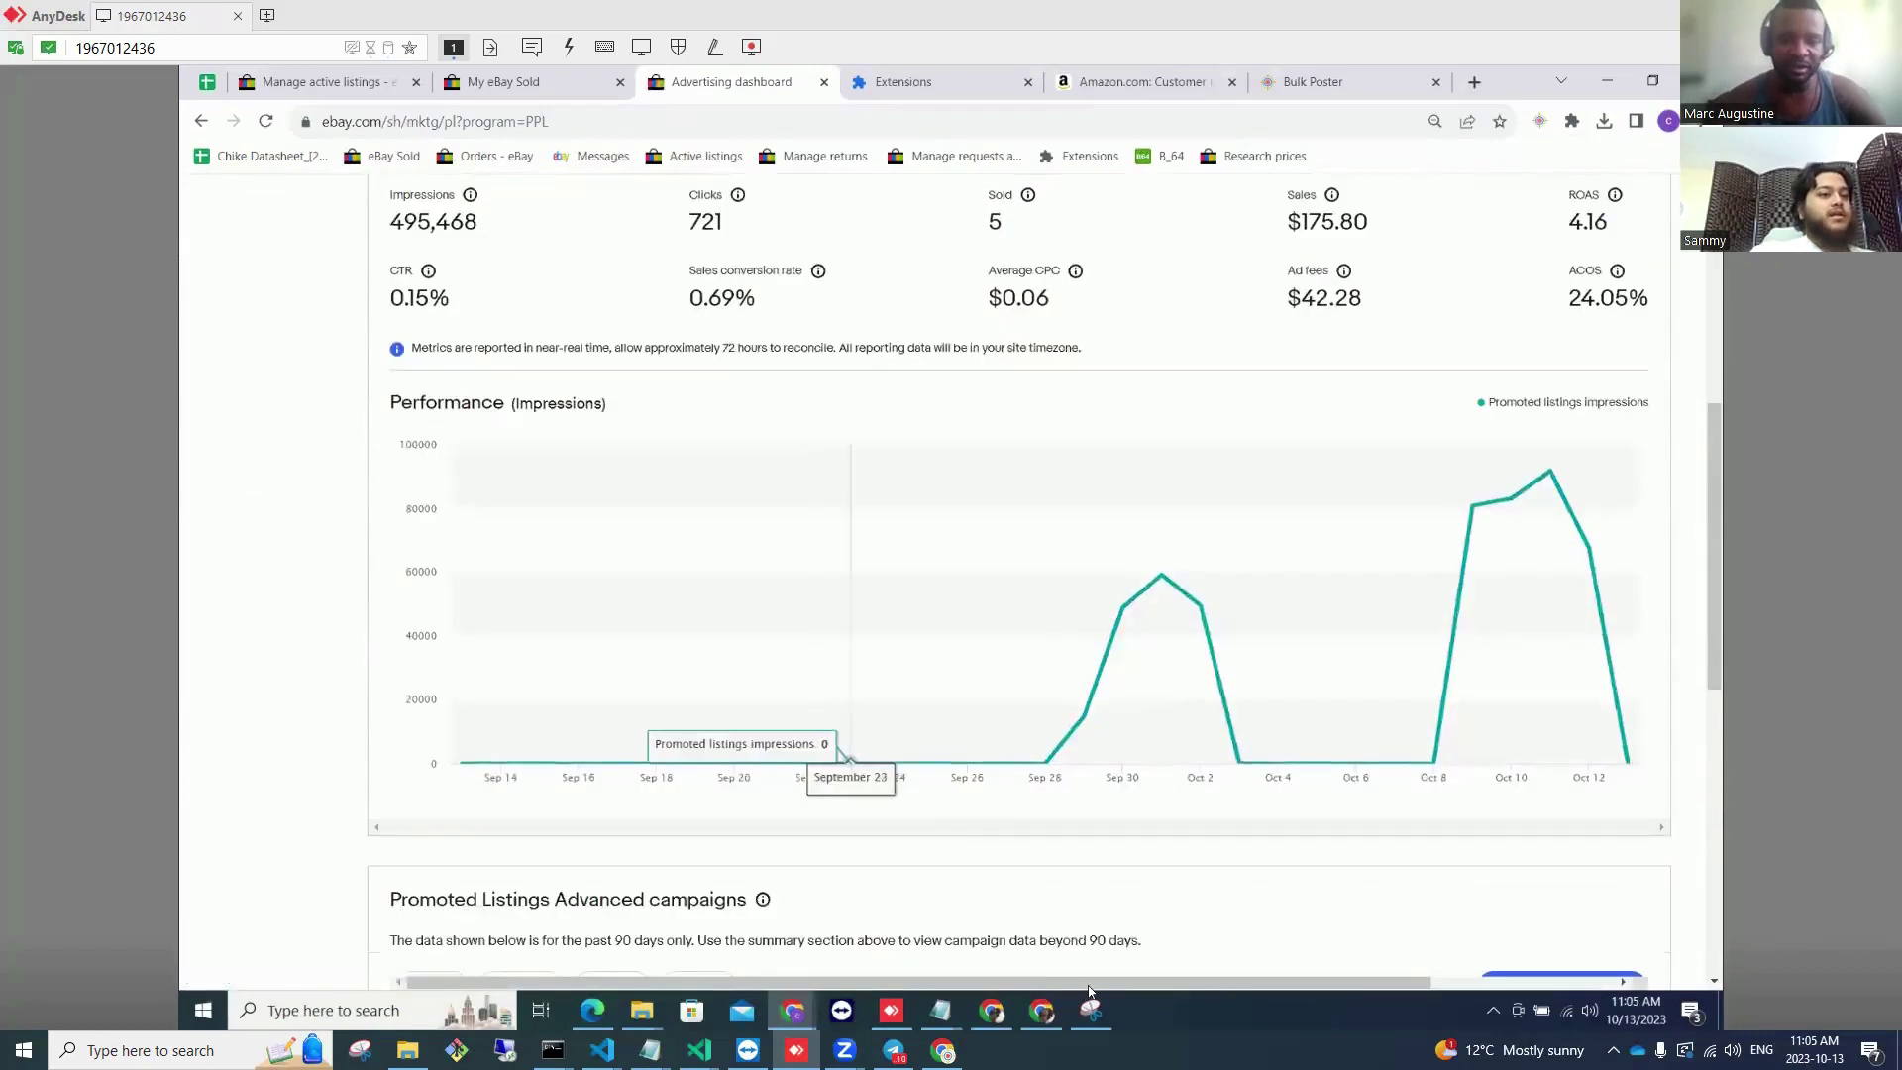
scroll(1088, 981, "down", 3)
scroll(1541, 814, "right", 5)
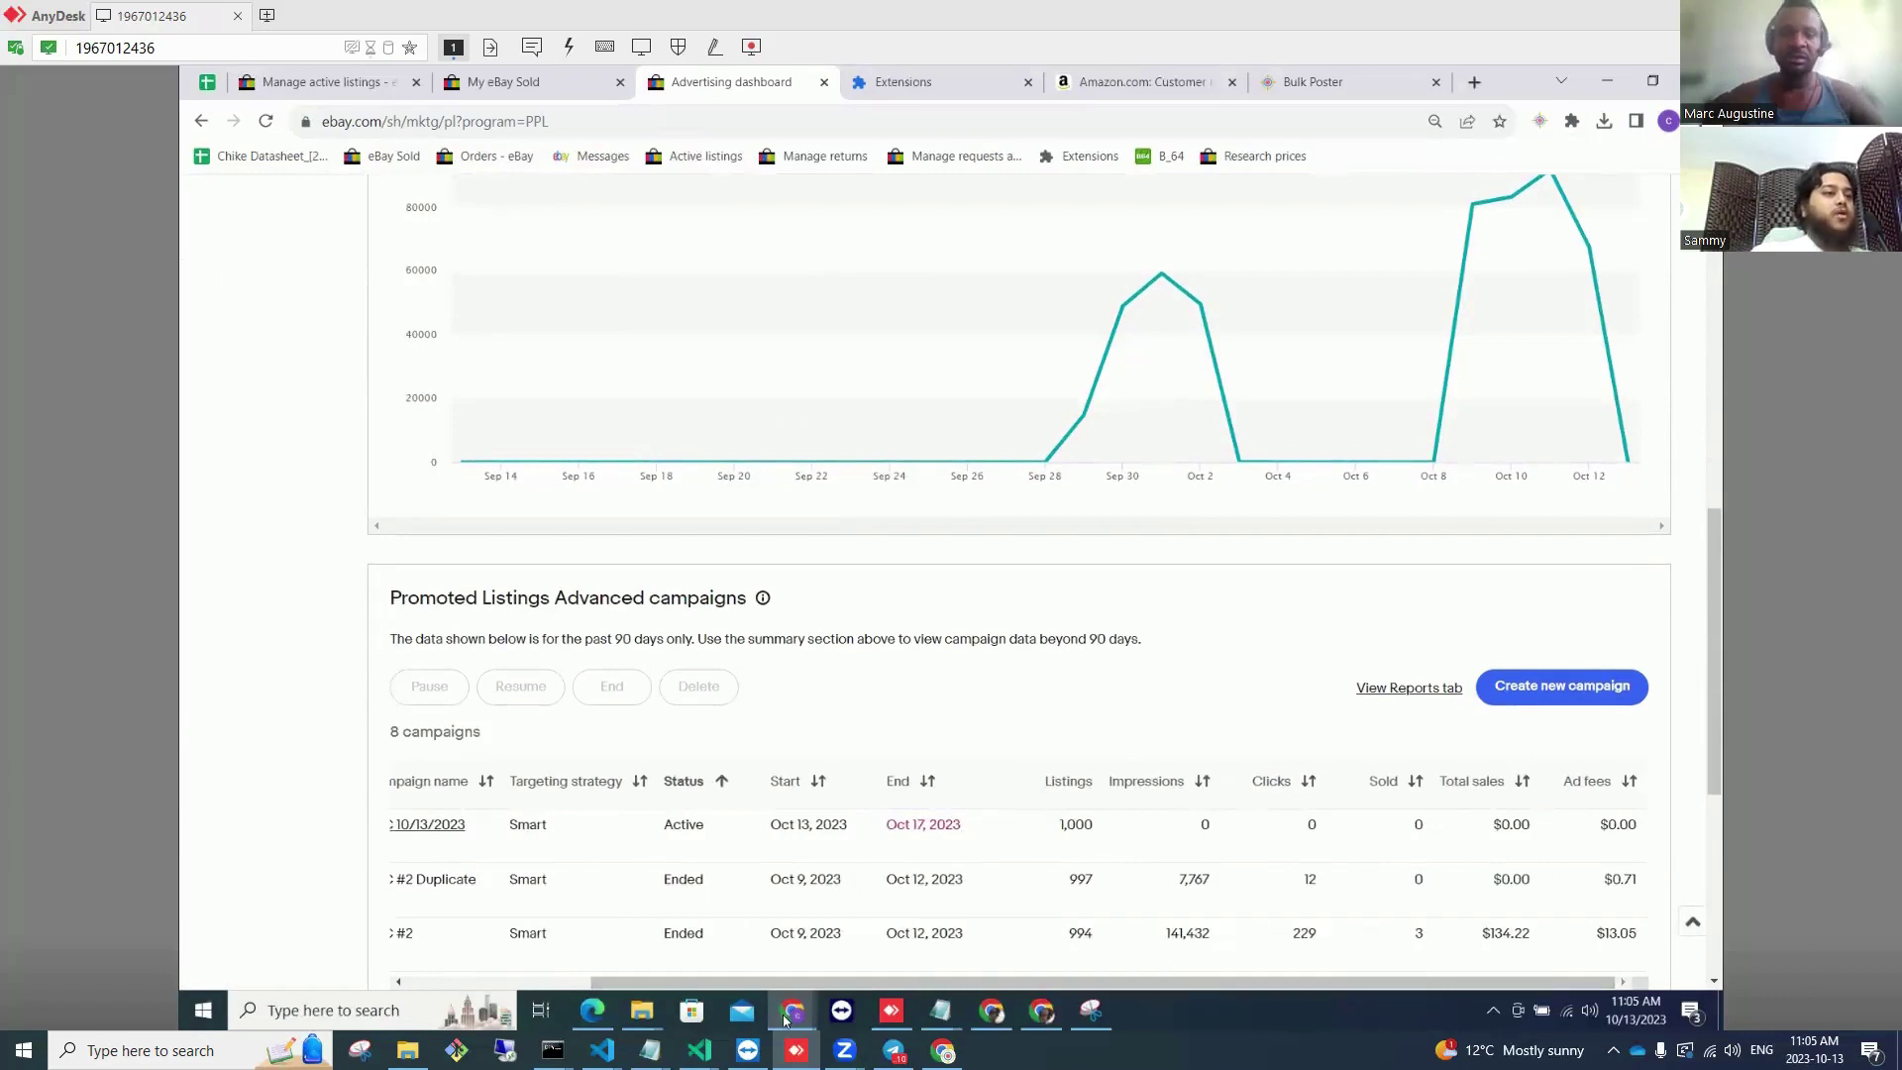
scroll(1010, 852, "left", 5)
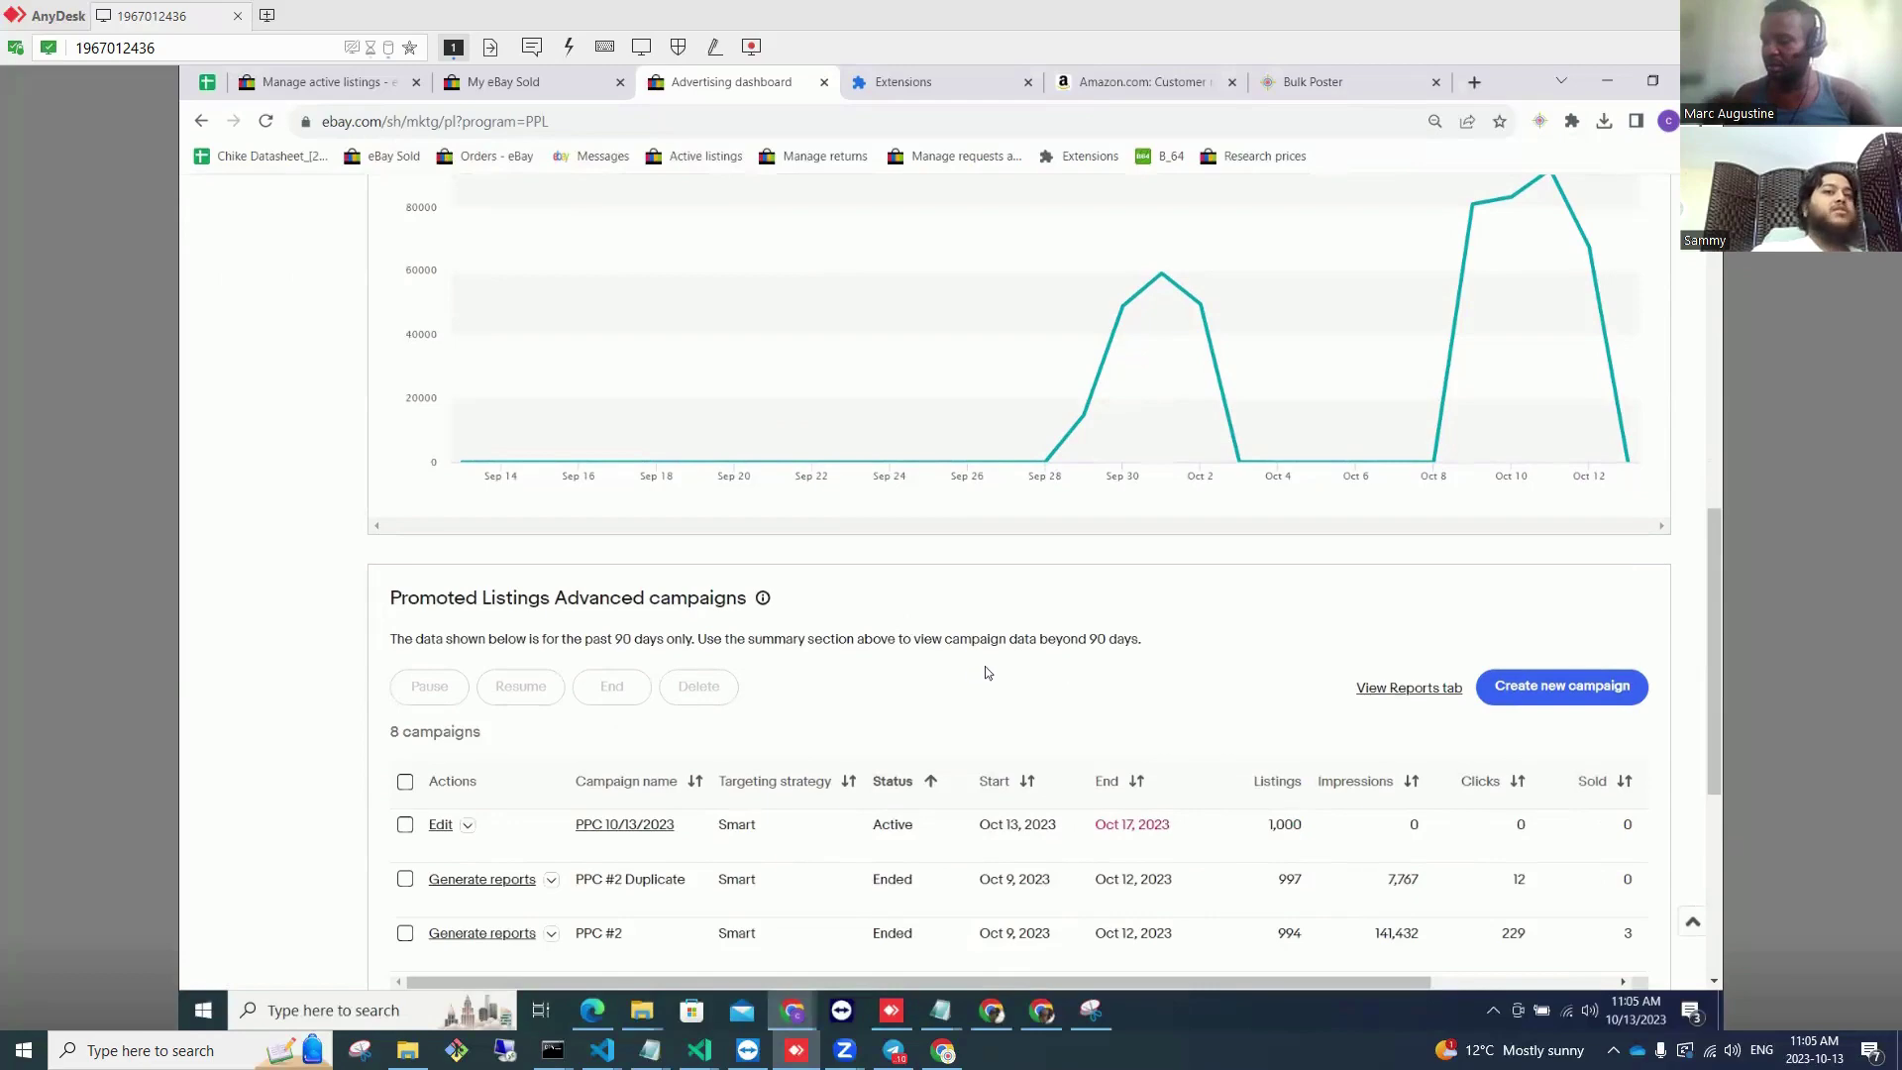
scroll(984, 672, "up", 10)
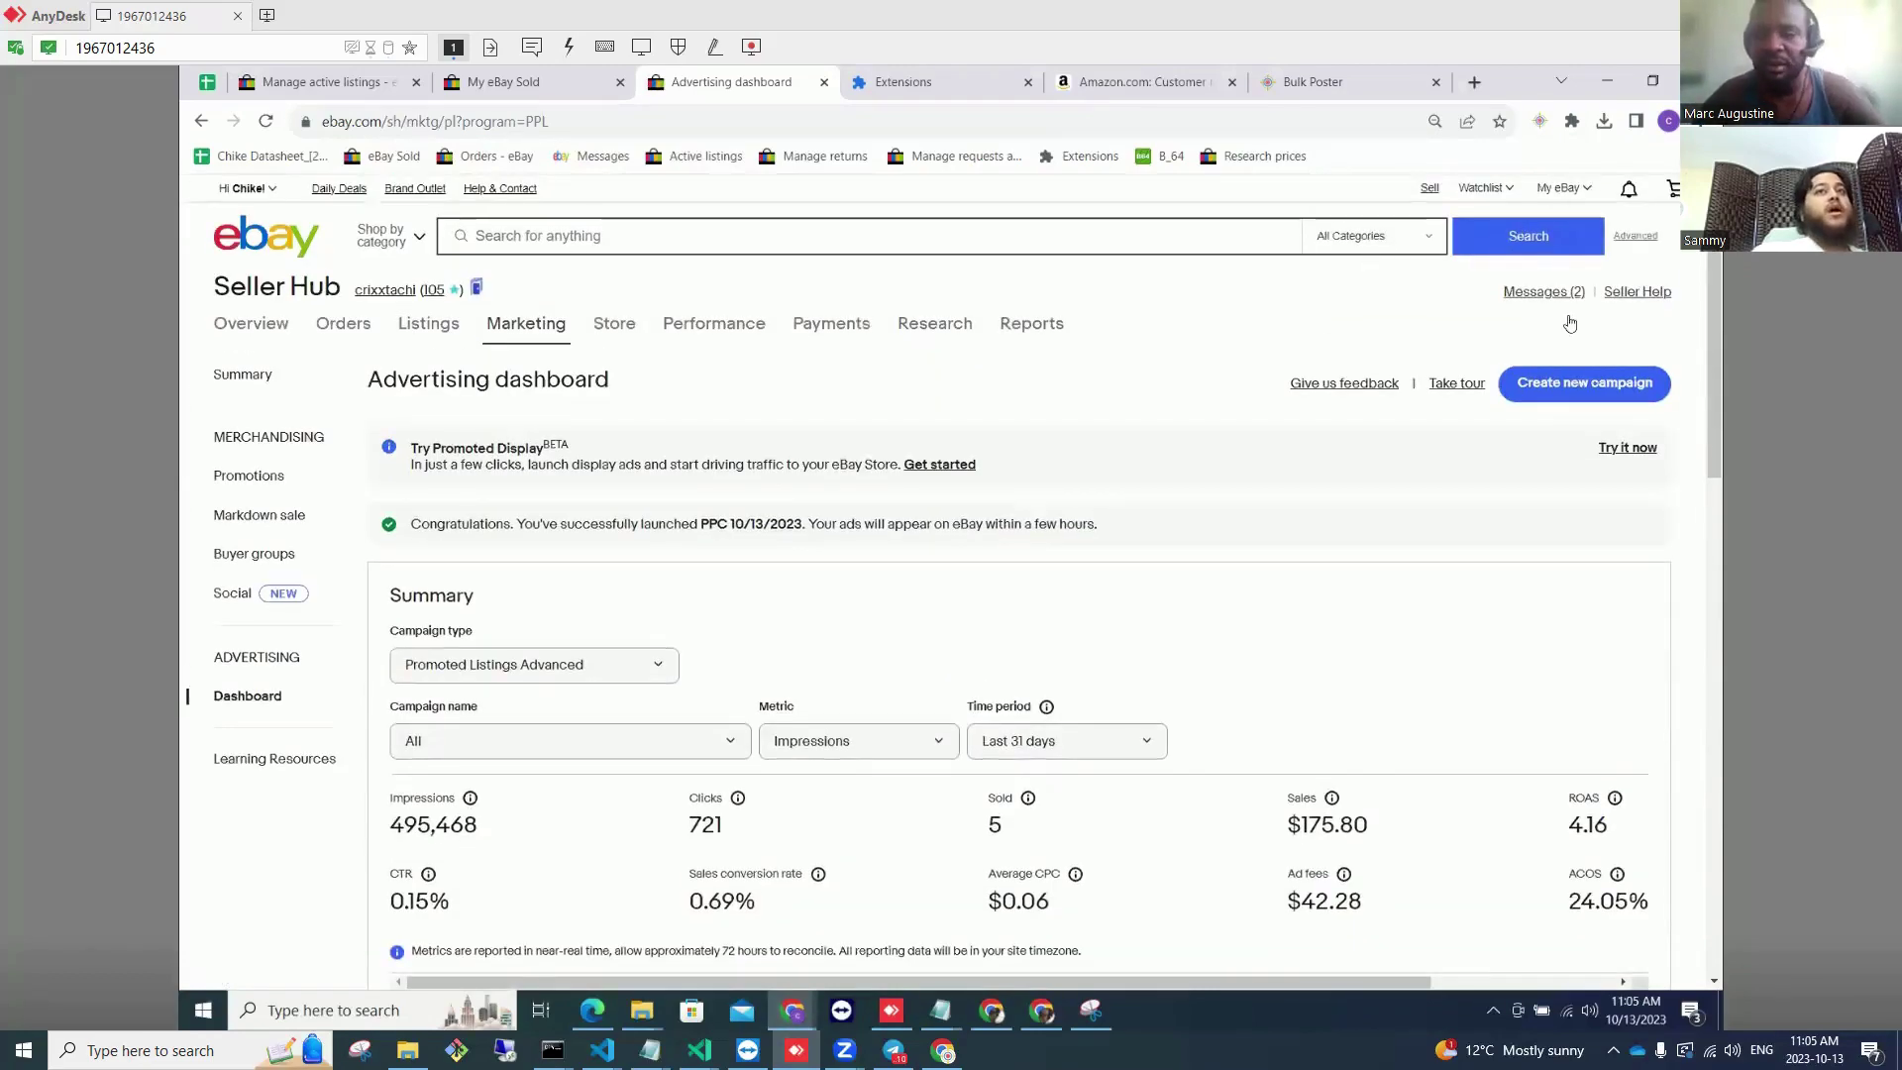
left_click(1563, 187)
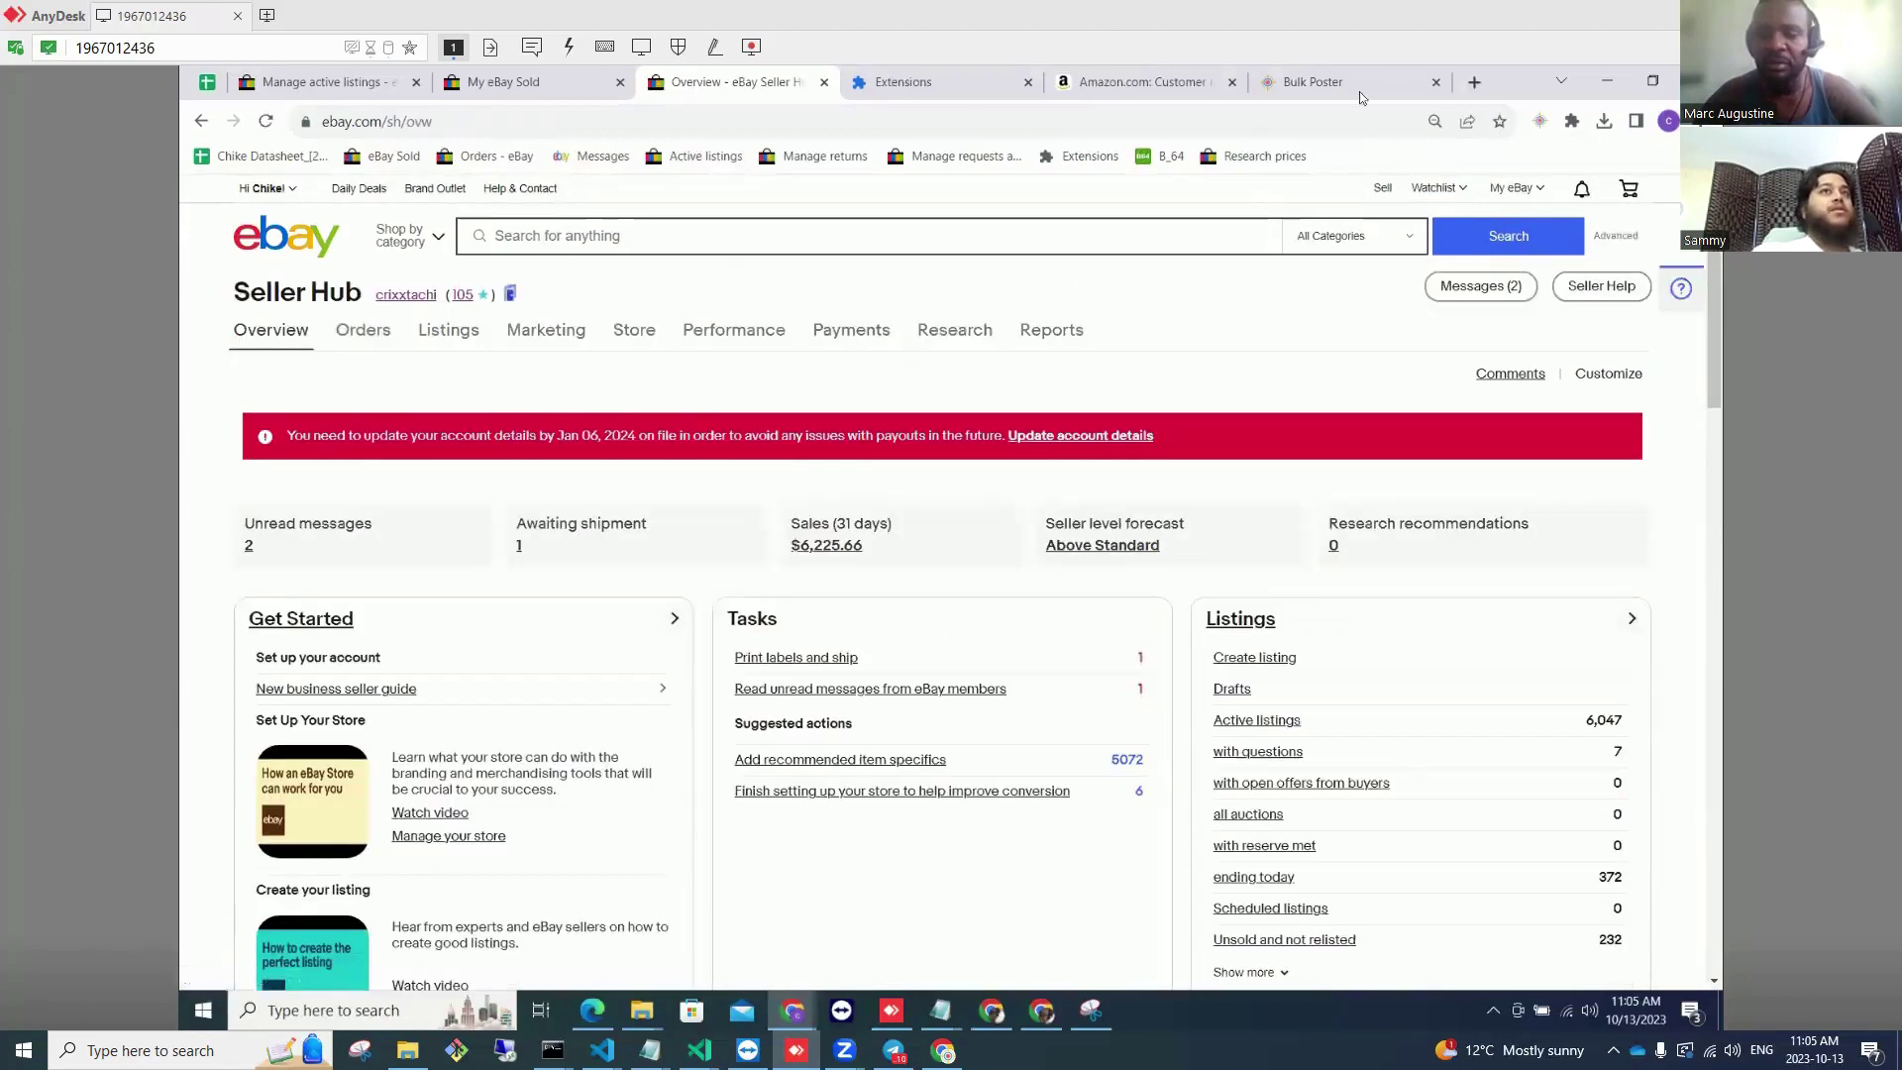
Step: Reset and terminate the Bulk Poster run, then clear its Amazon link list
key("ctrl+9")
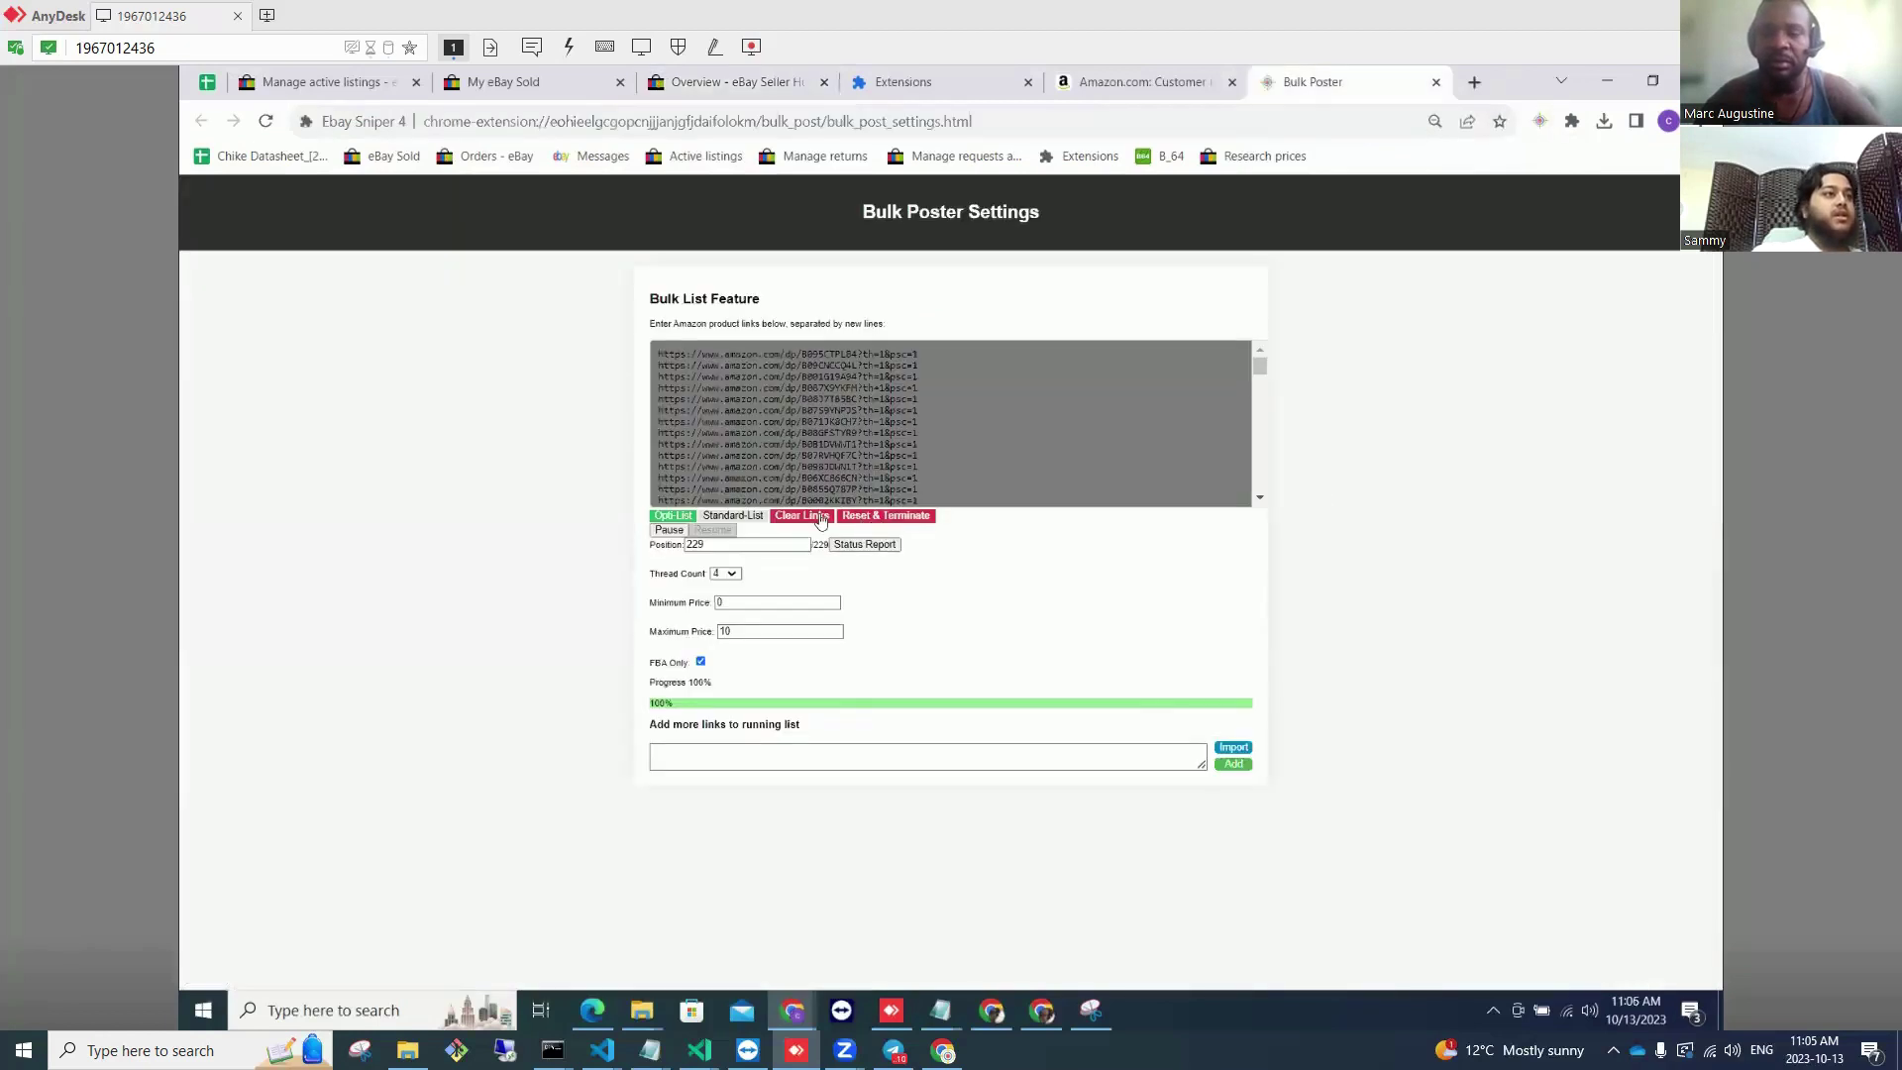
left_click(895, 523)
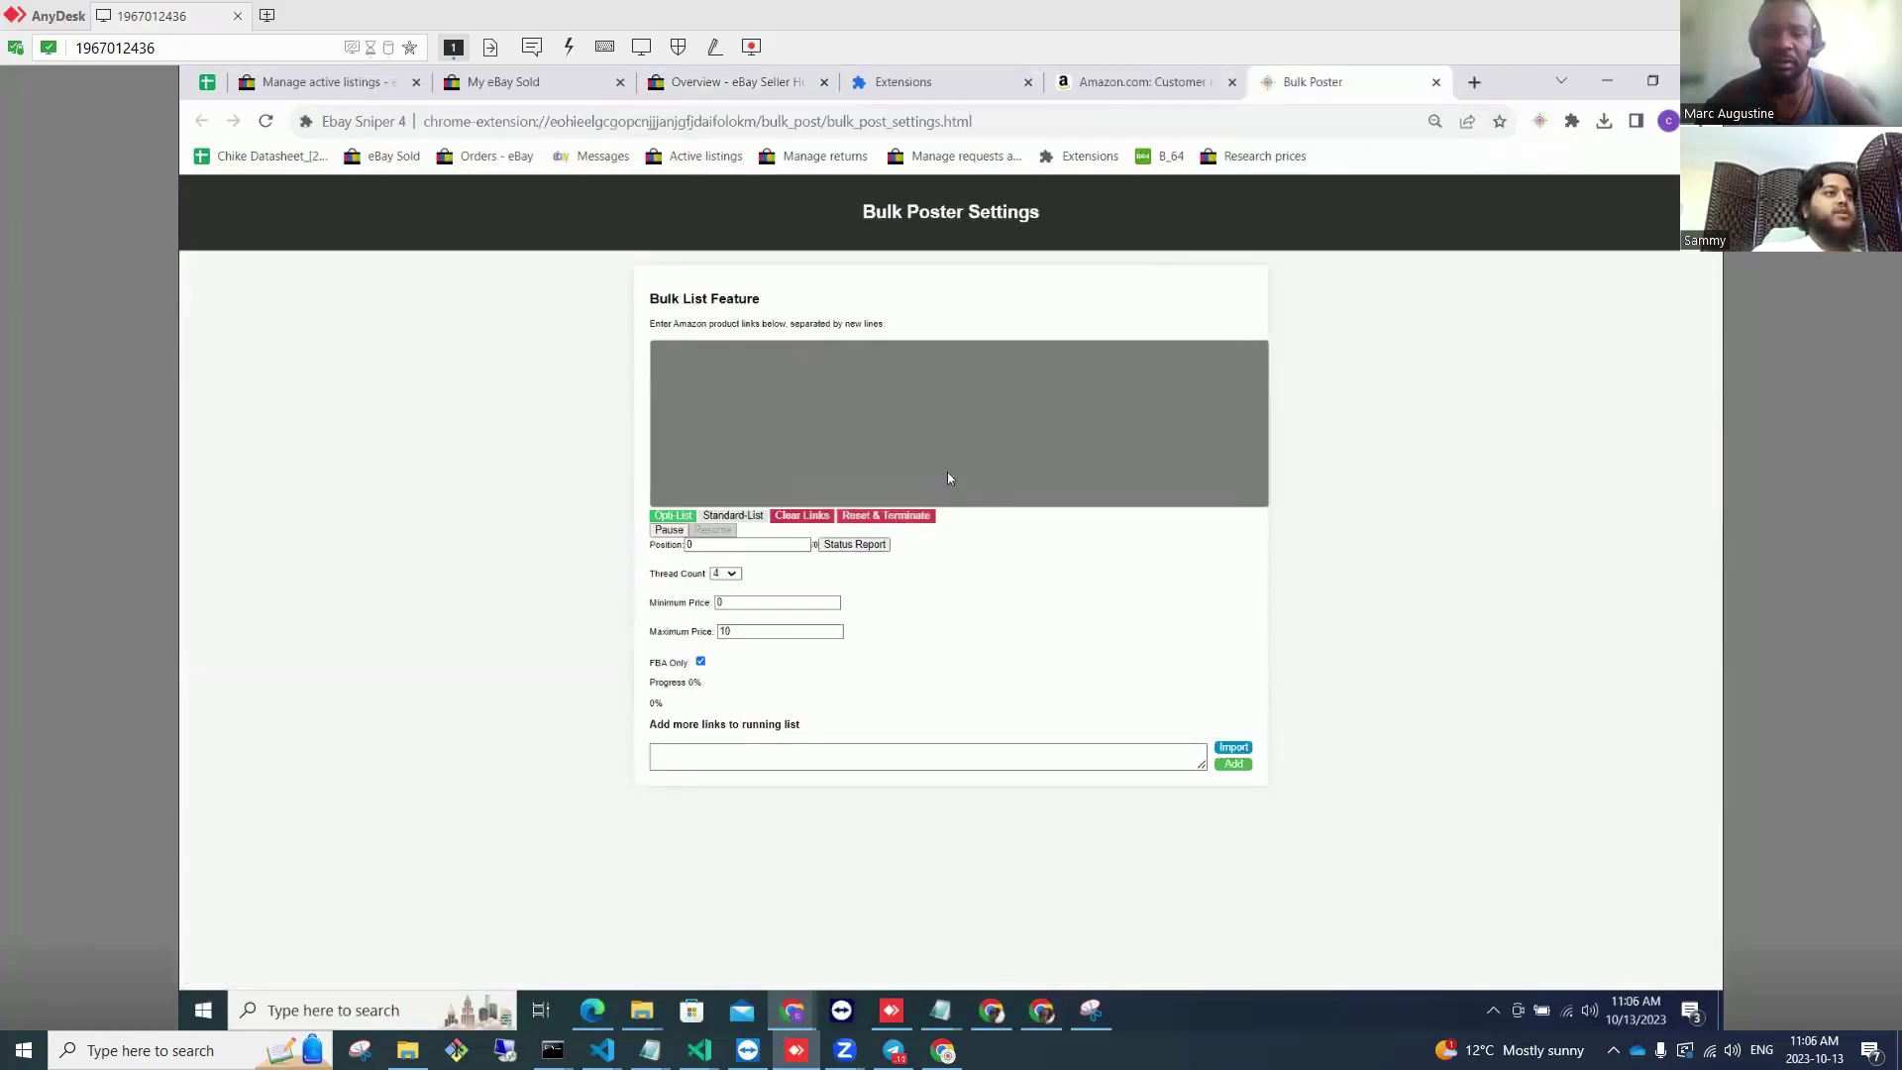
left_click(807, 515)
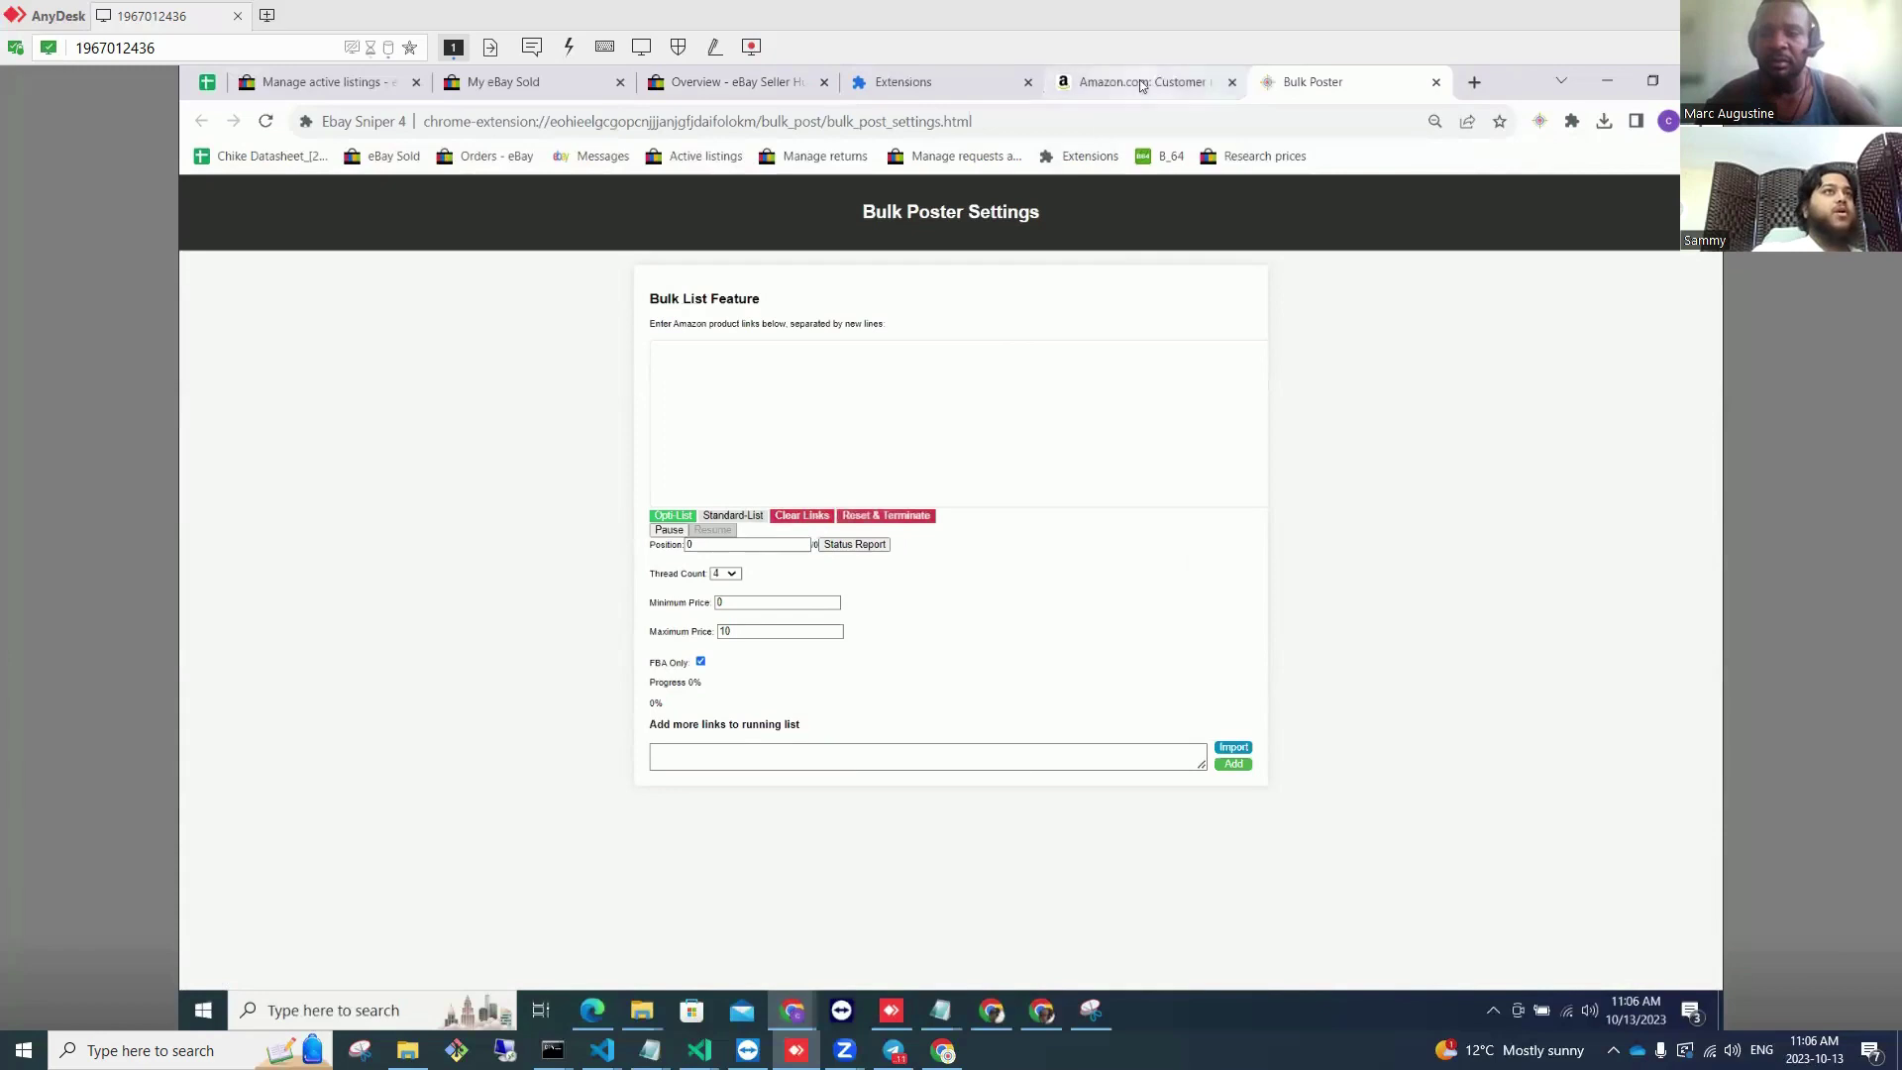
key("ctrl+shift+Tab")
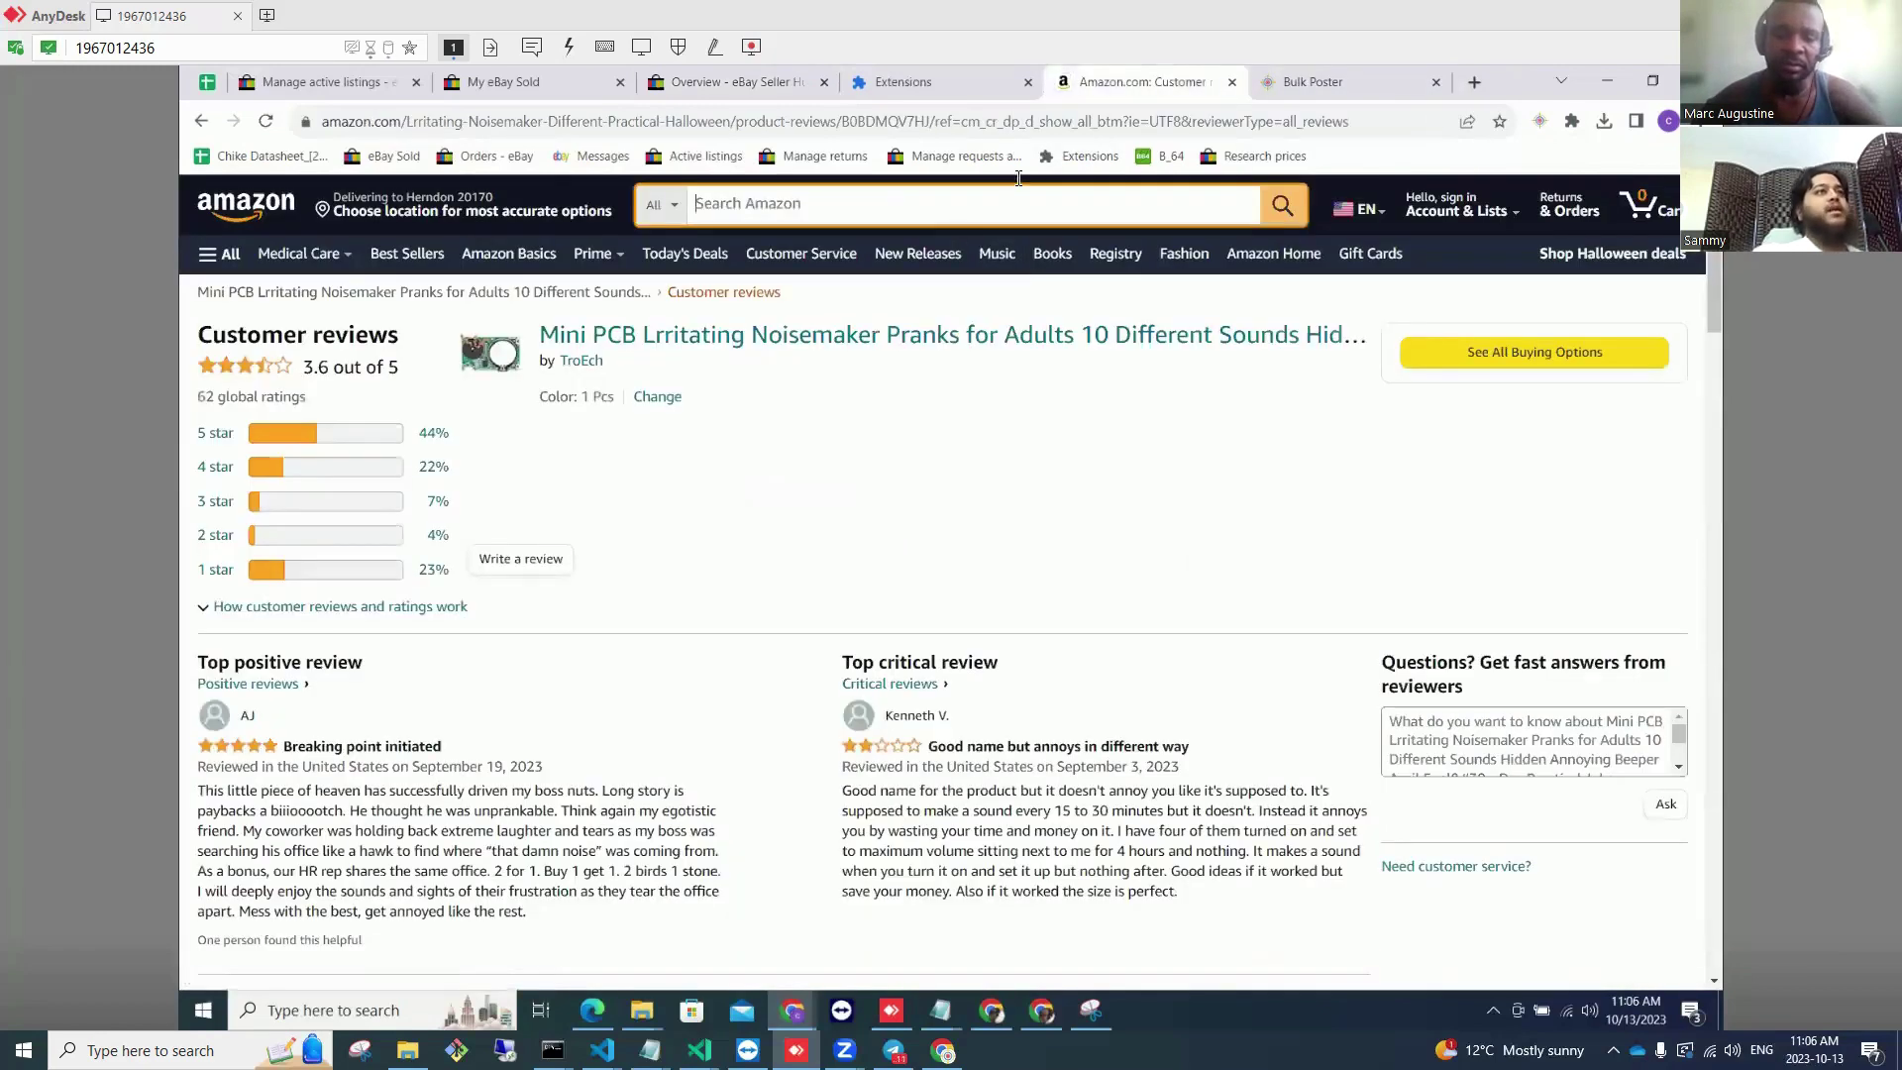
Step: Search Amazon for 'hatch bucket container' and browse the 116 results
left_click(925, 204)
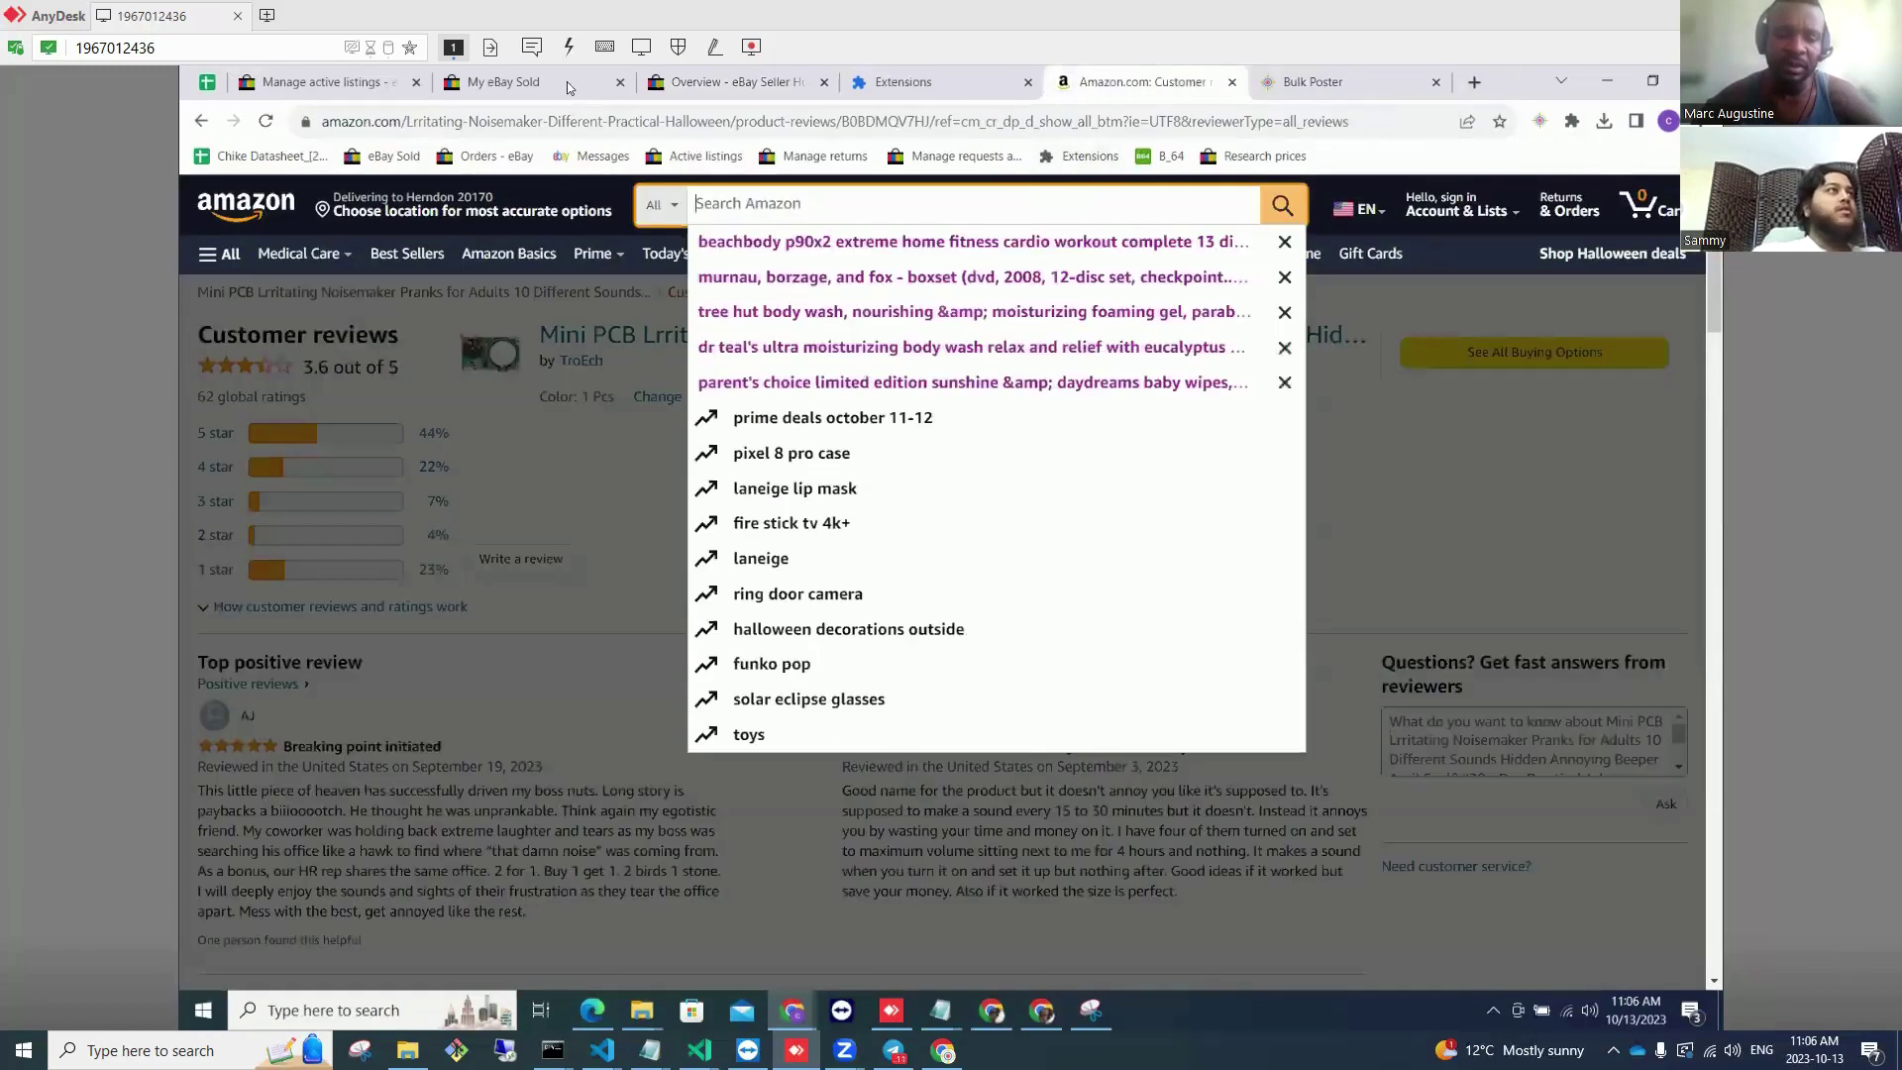
left_click(567, 84)
scroll(808, 535, "down", 3)
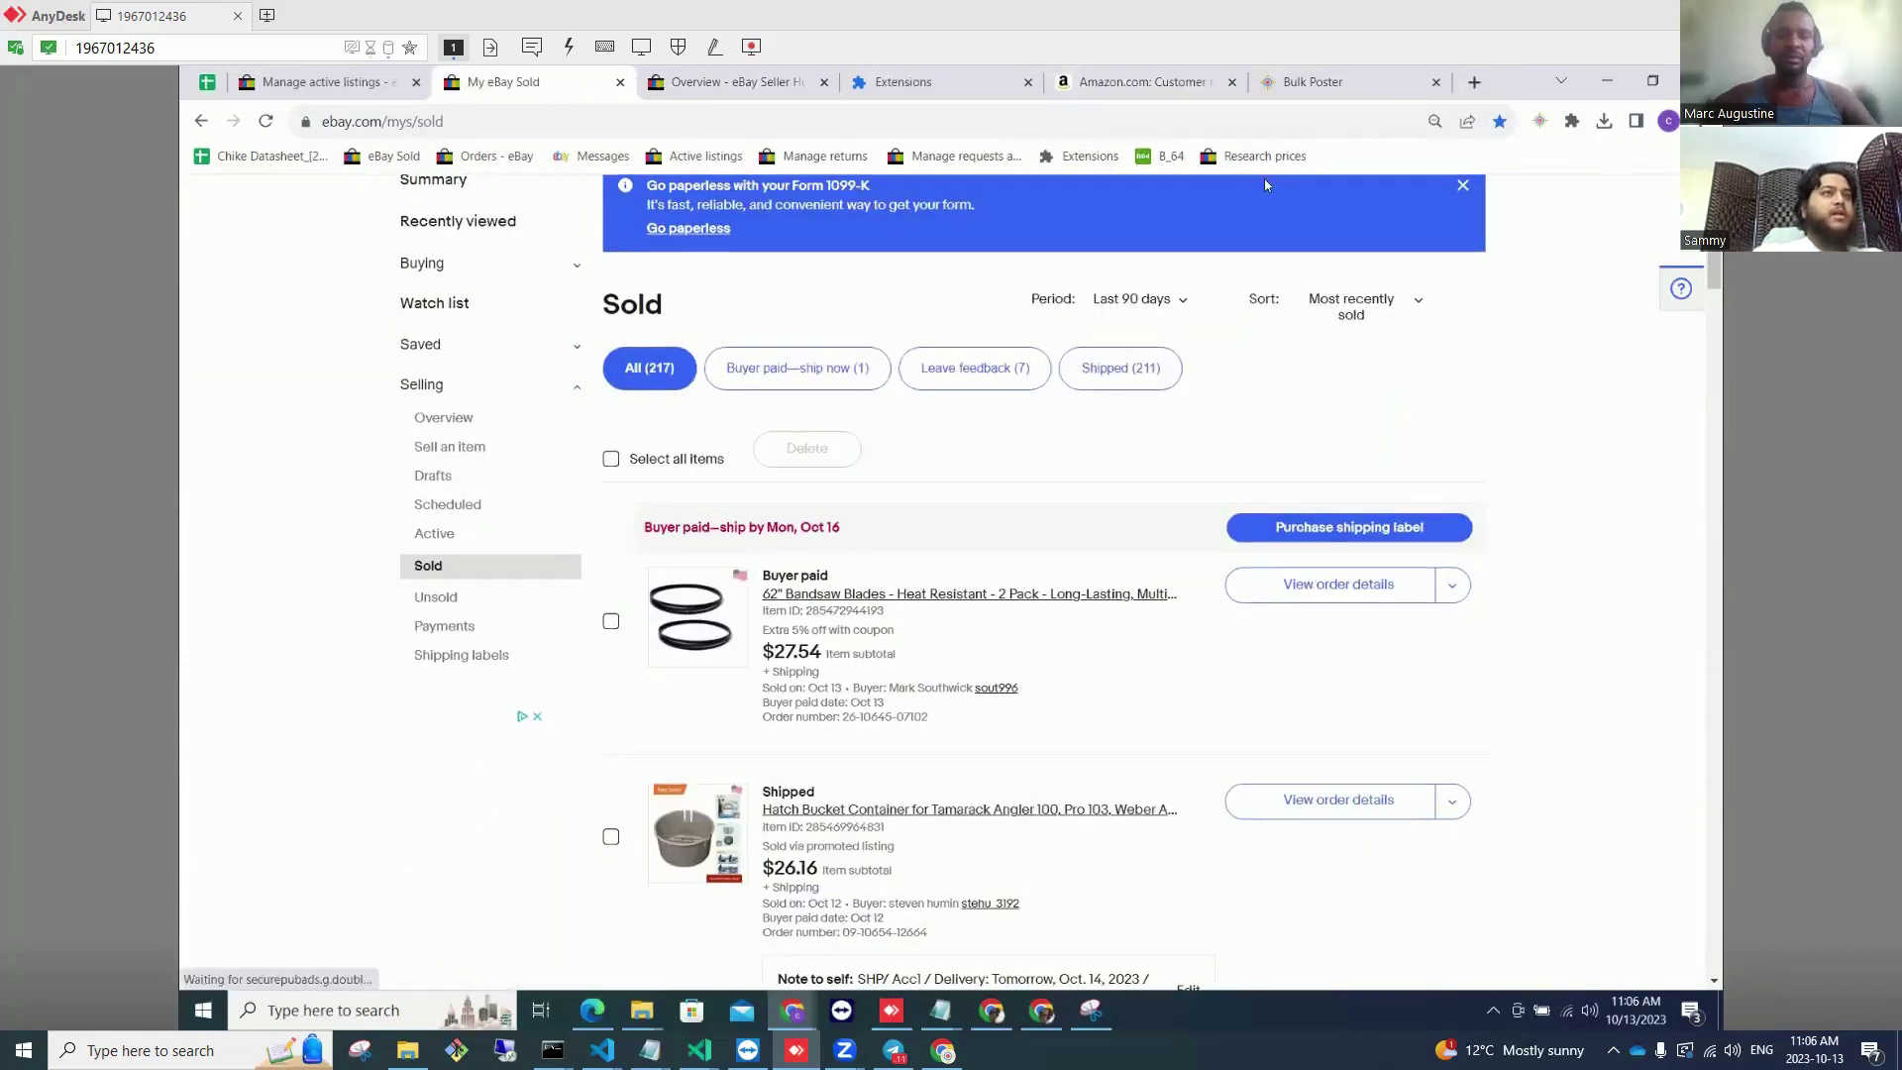
left_click(1312, 82)
left_click(1119, 89)
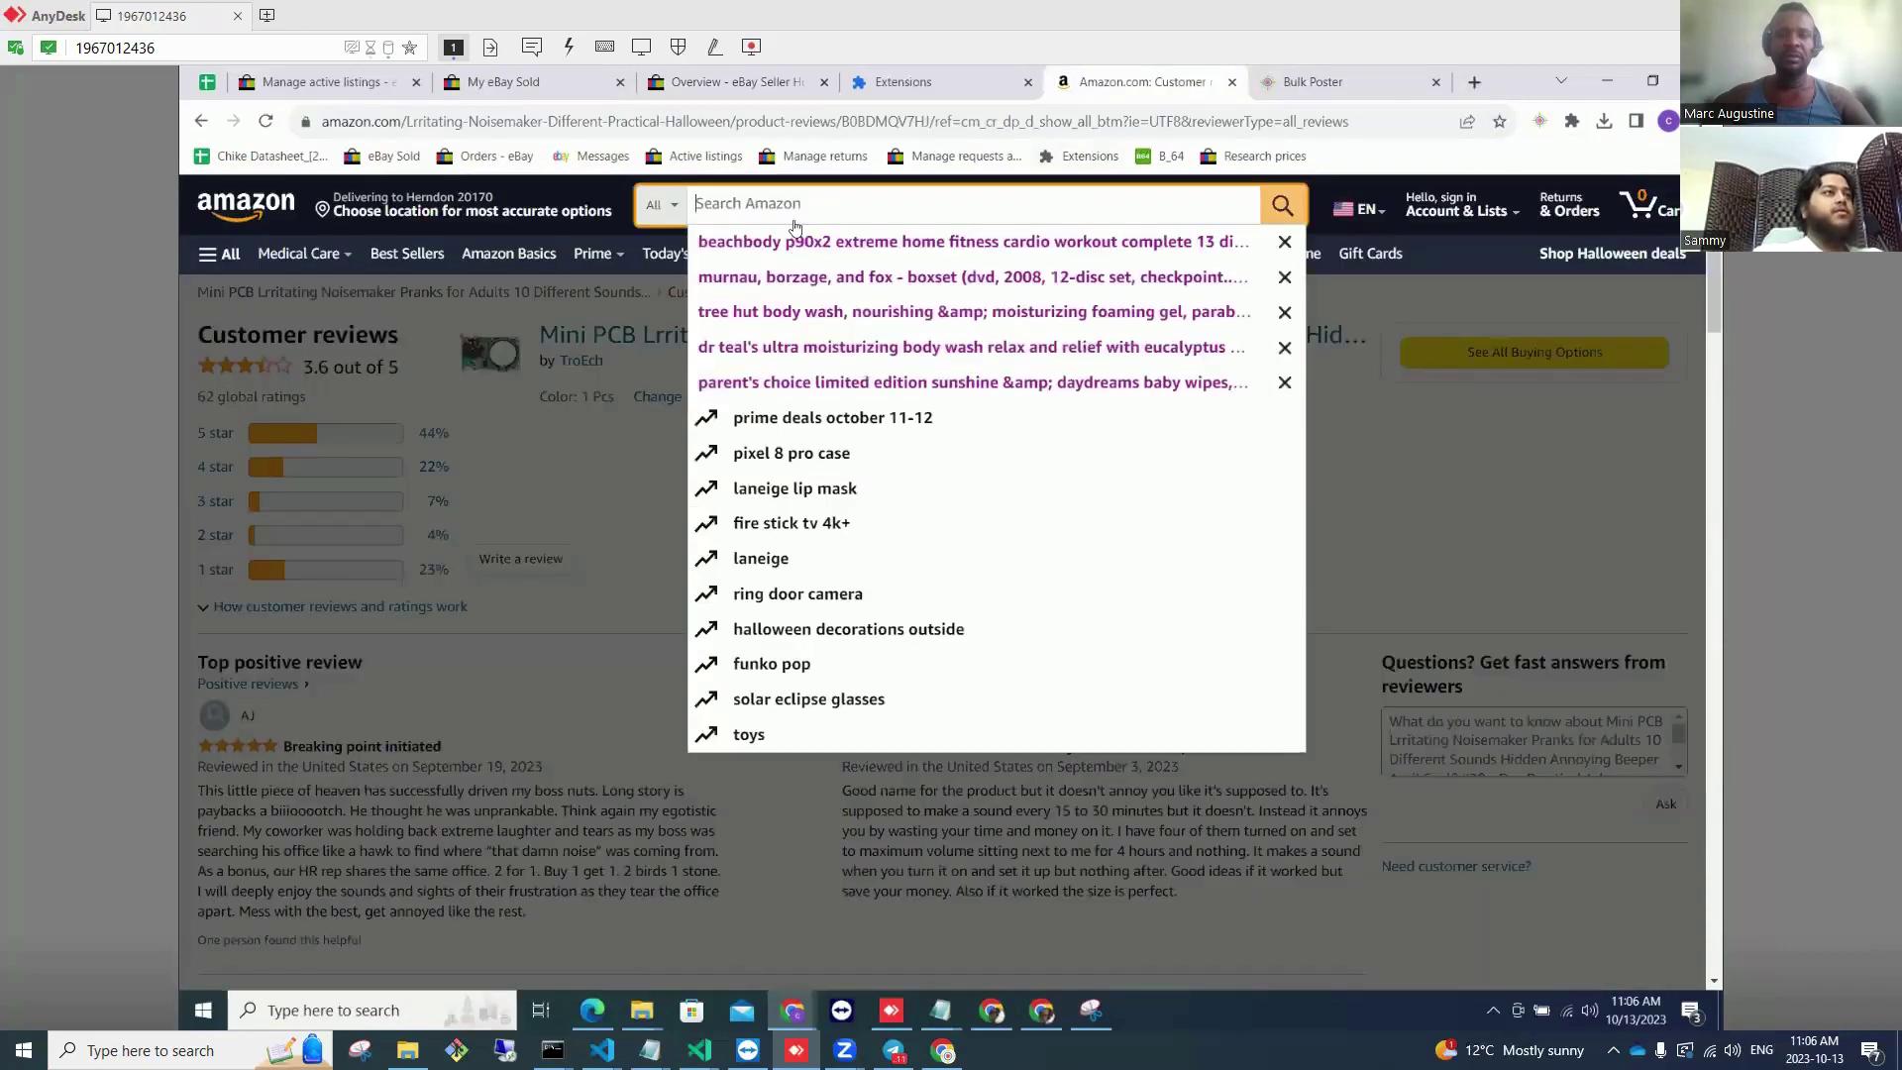
type("hatch buc")
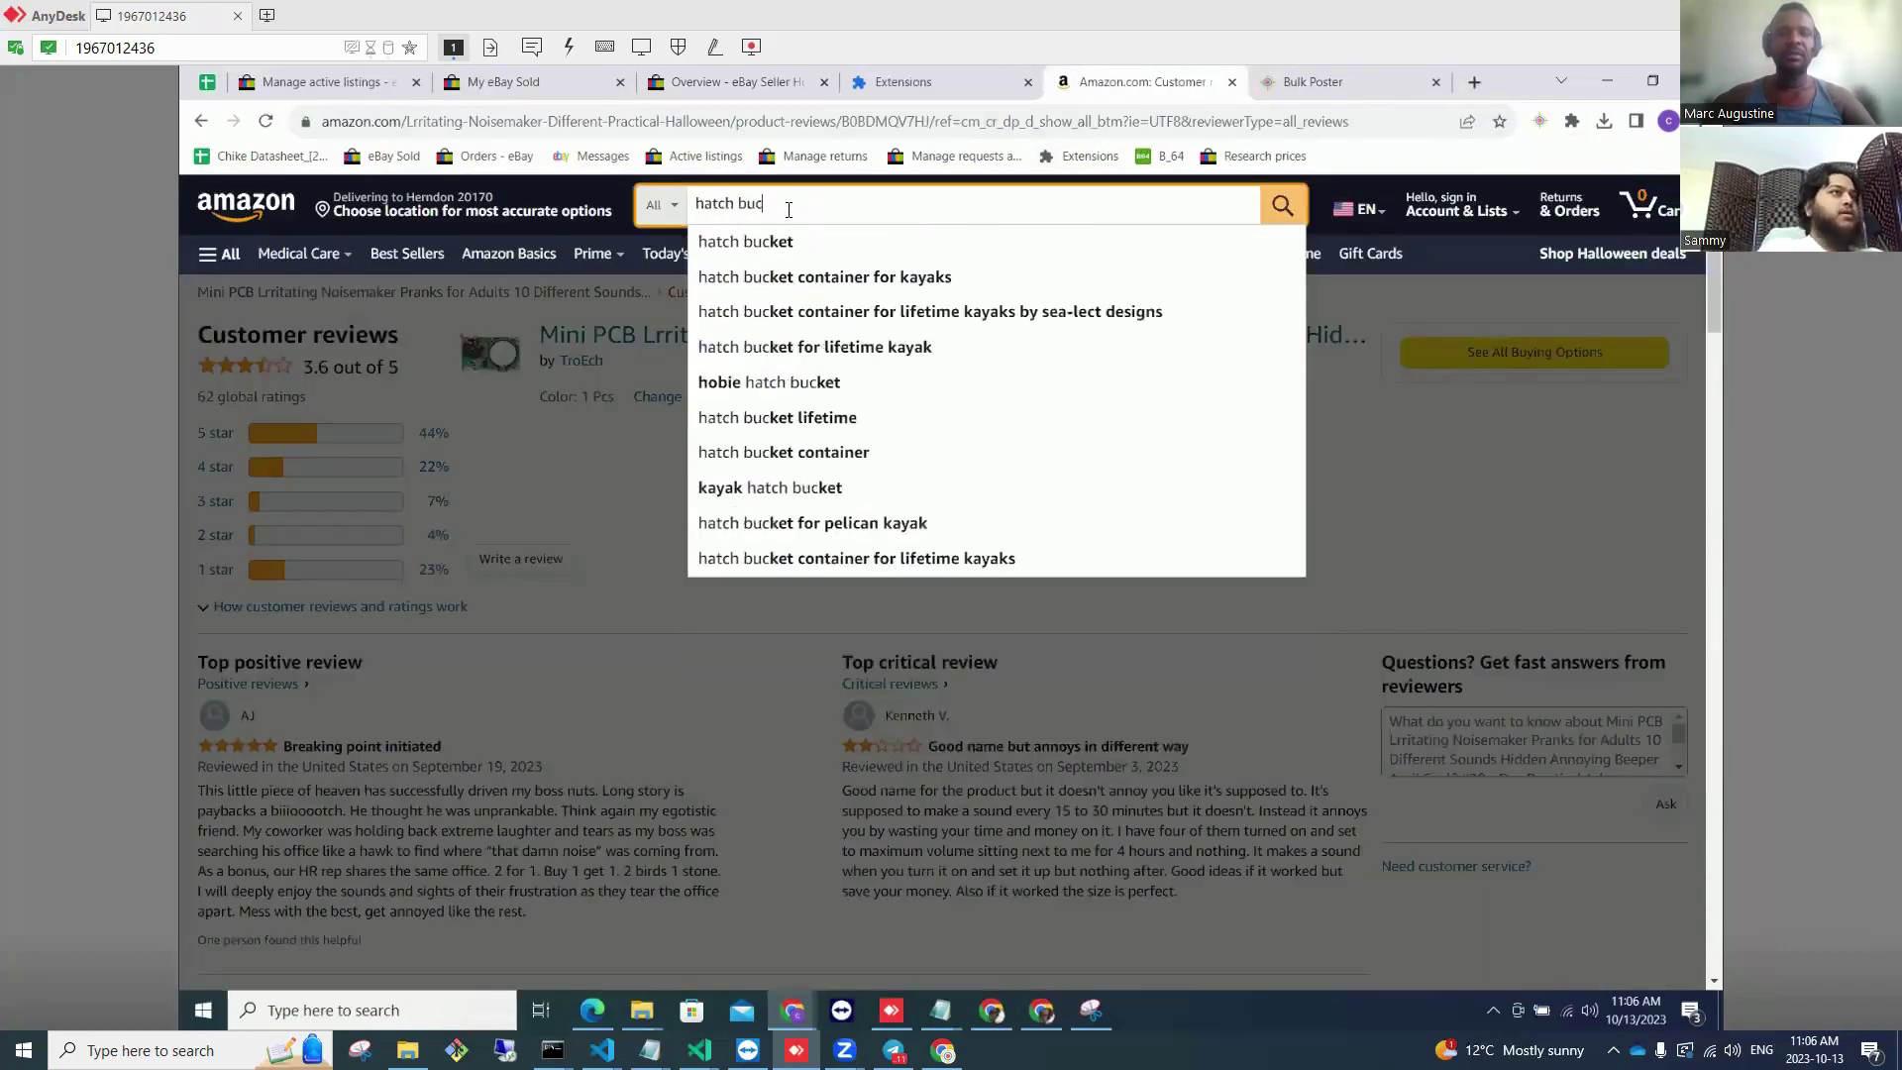
type("ket container")
key("Return")
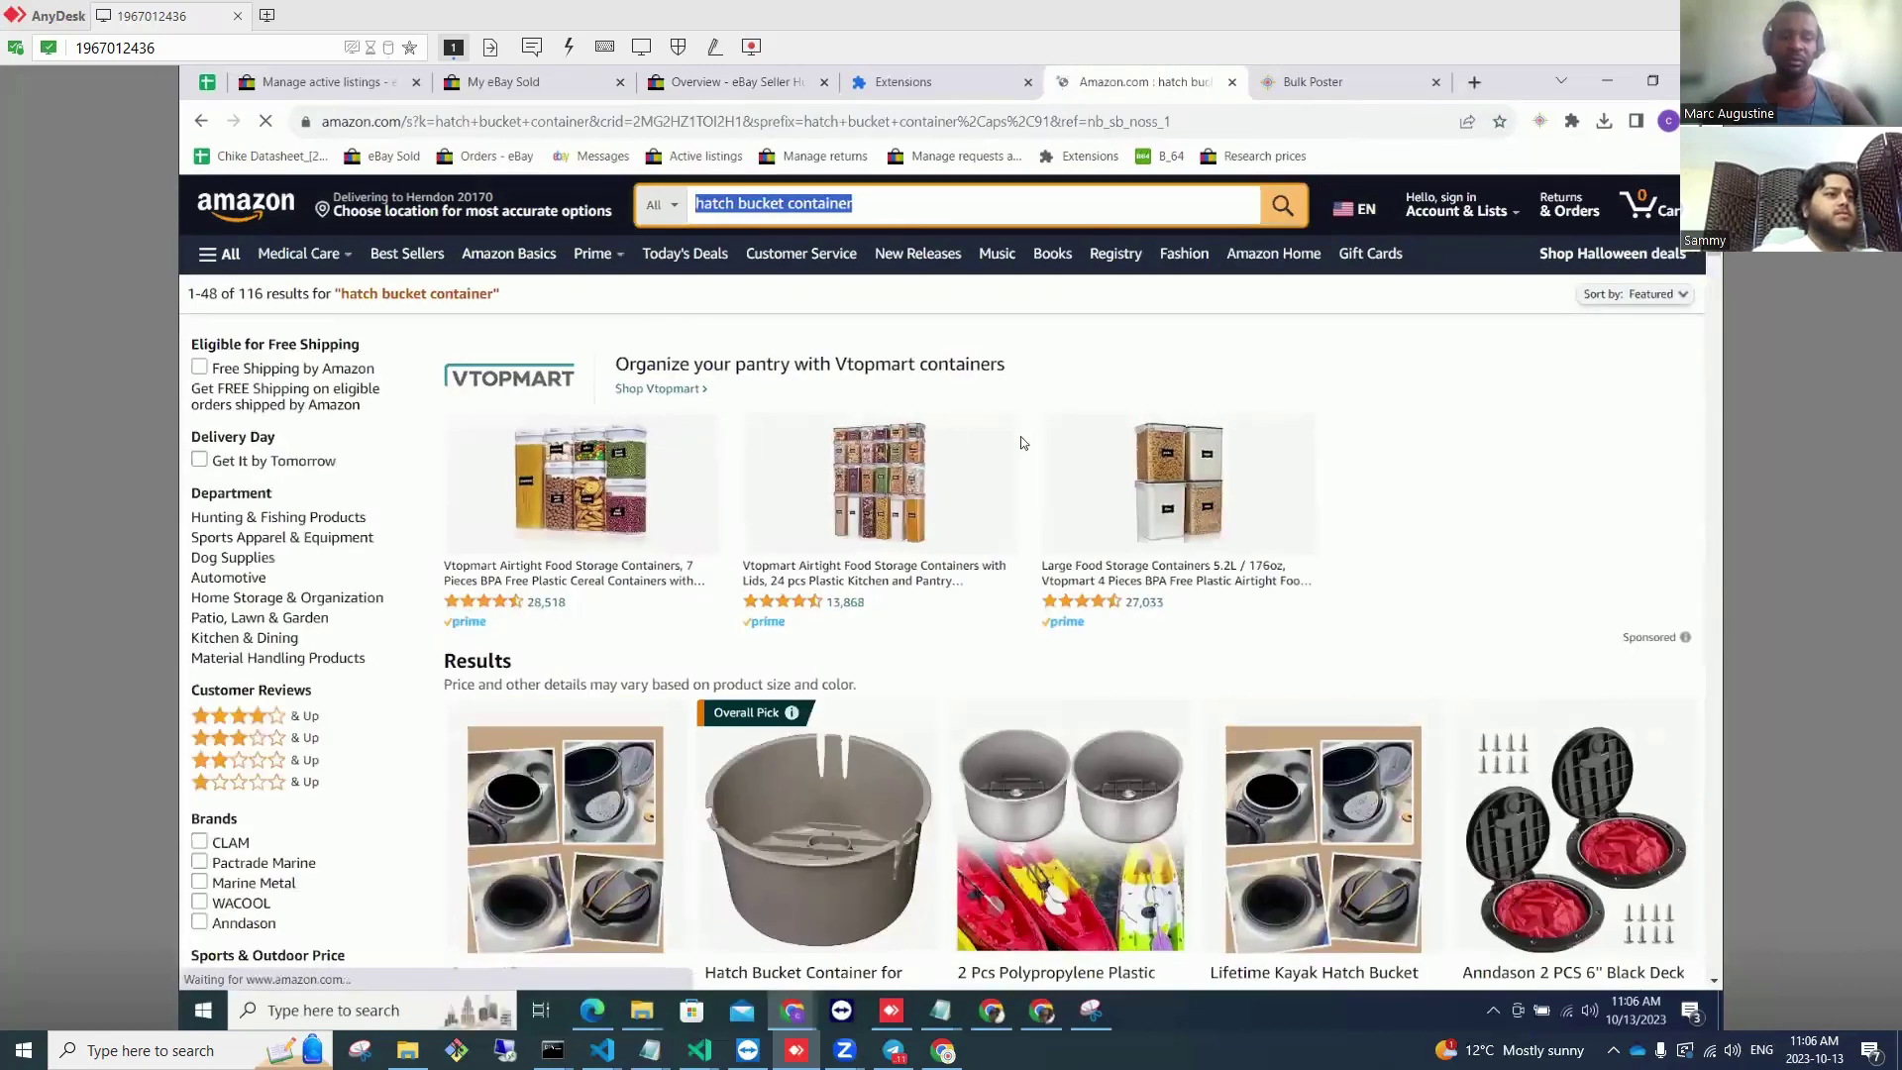
scroll(1020, 435, "down", 2)
scroll(1020, 442, "down", 1)
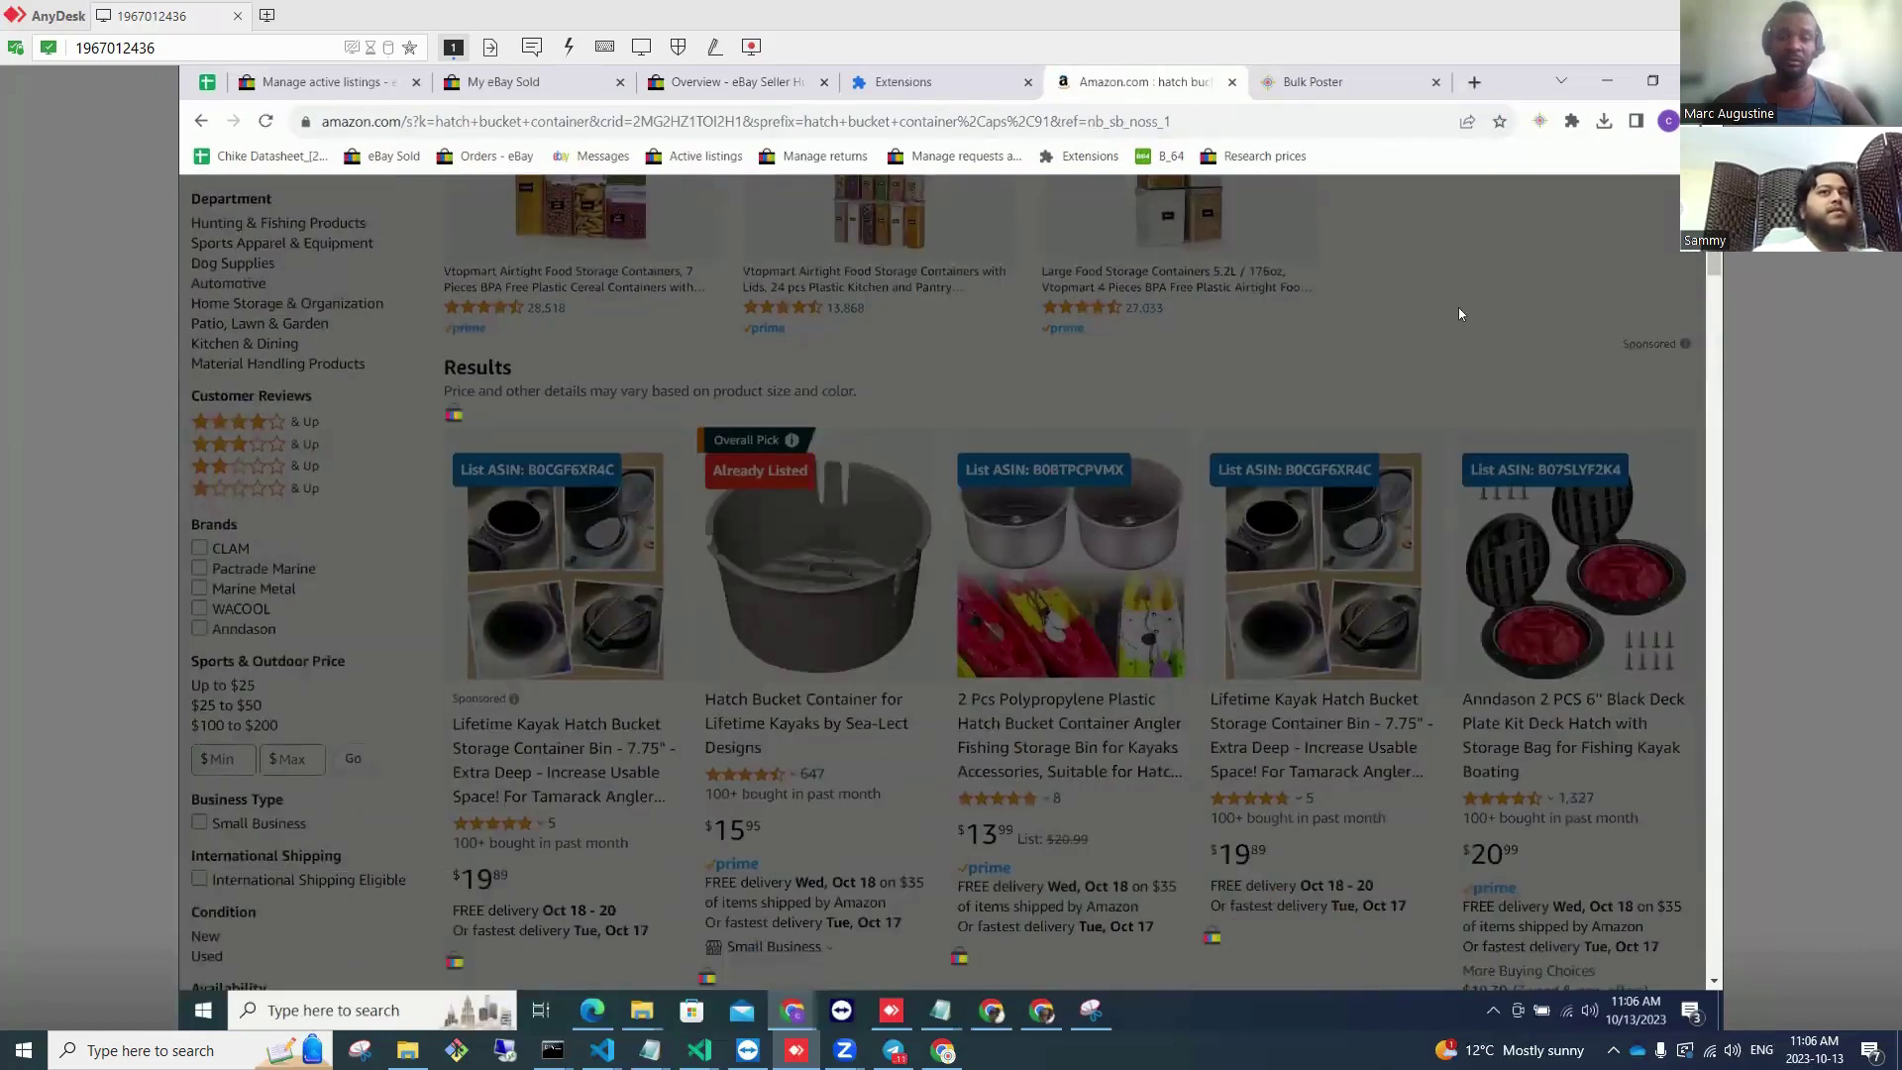
scroll(1472, 297, "up", 3)
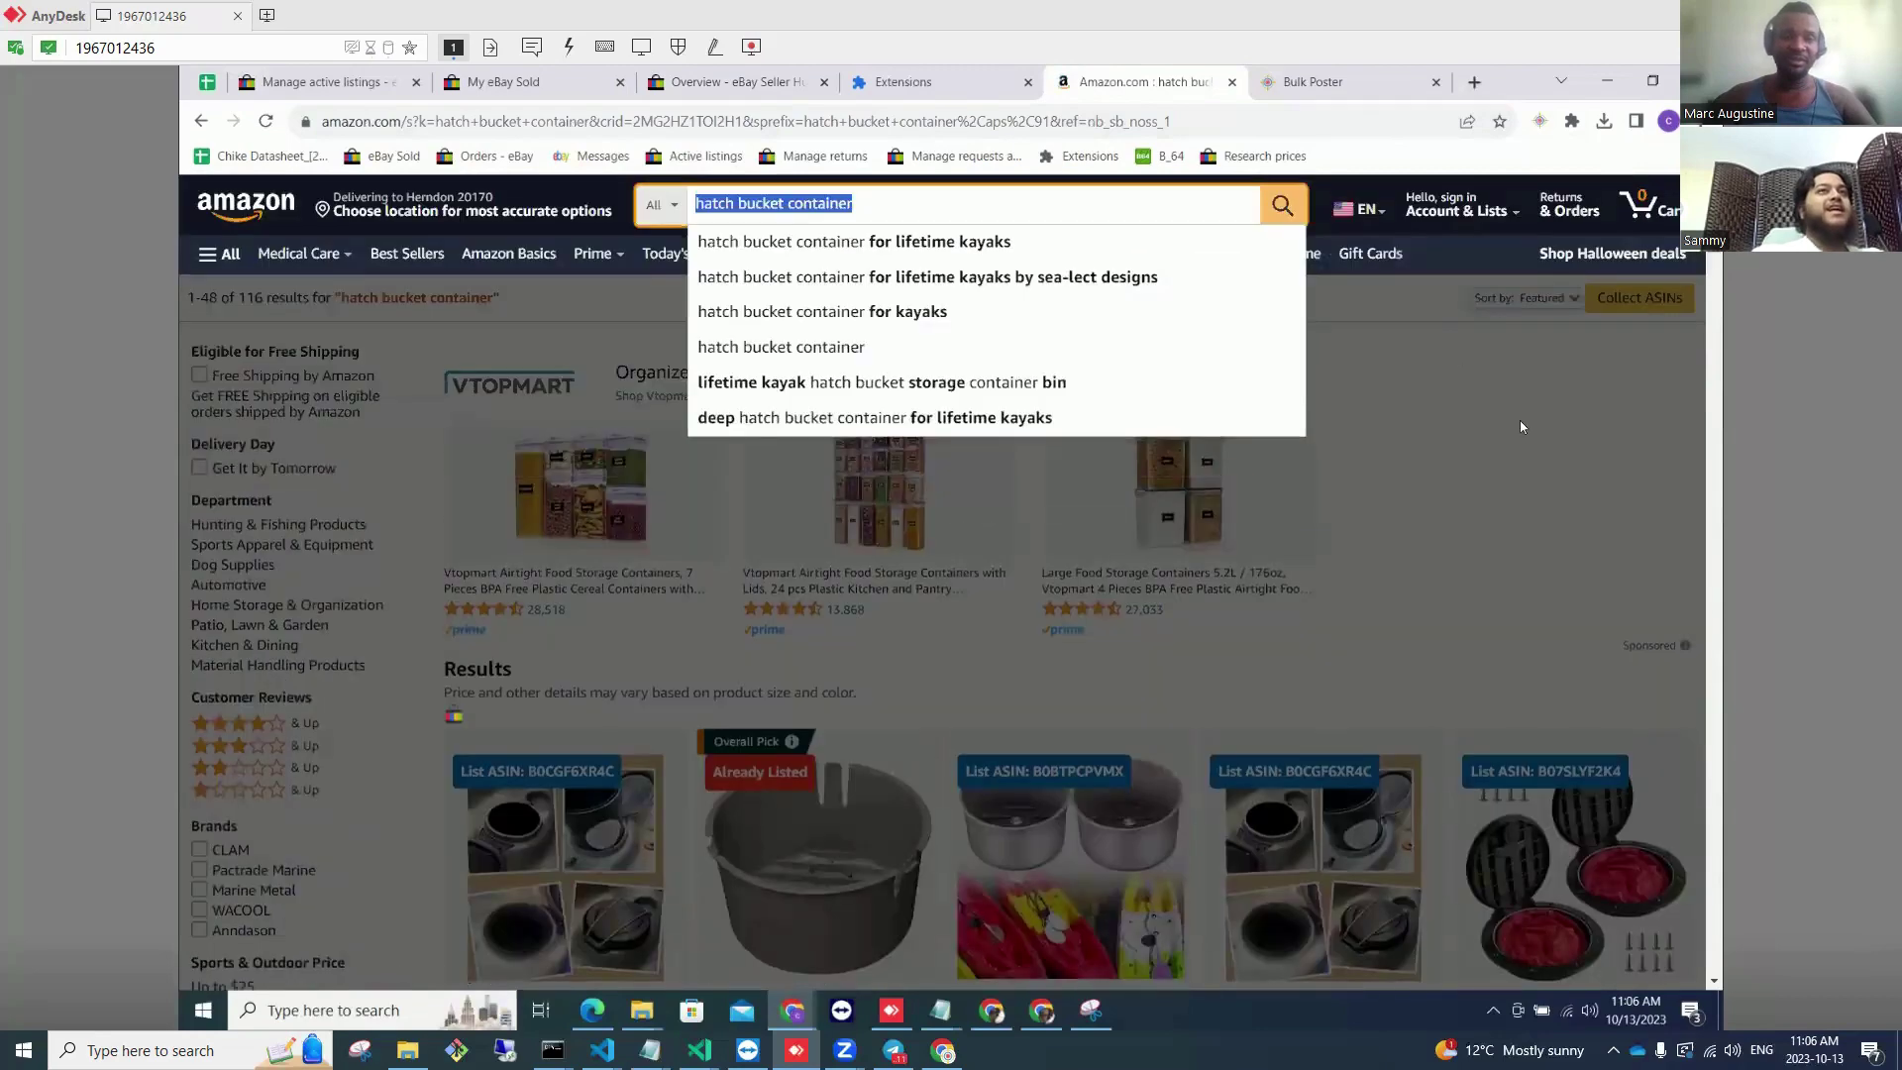
scroll(1466, 356, "down", 3)
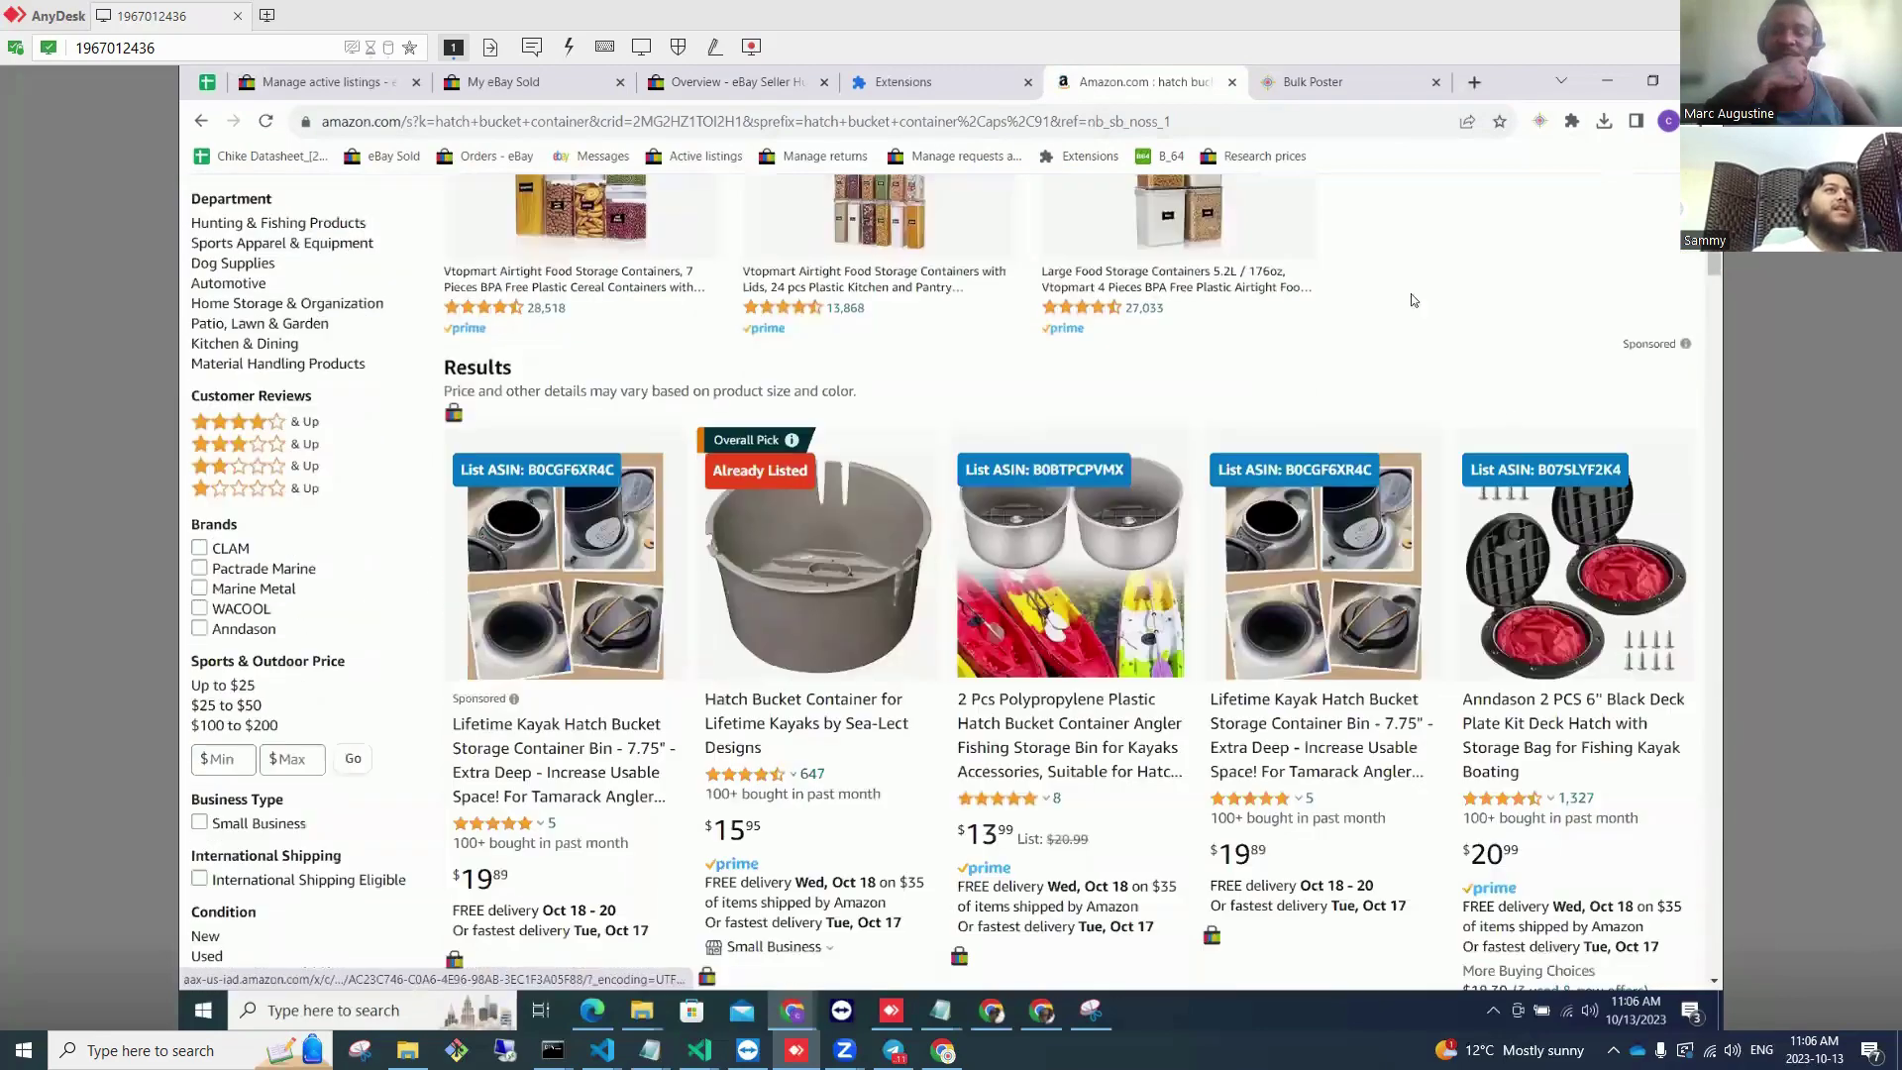
Step: Close the leftover eBay and Extensions tabs and review the already-listed hatch bucket product
left_click(1436, 82)
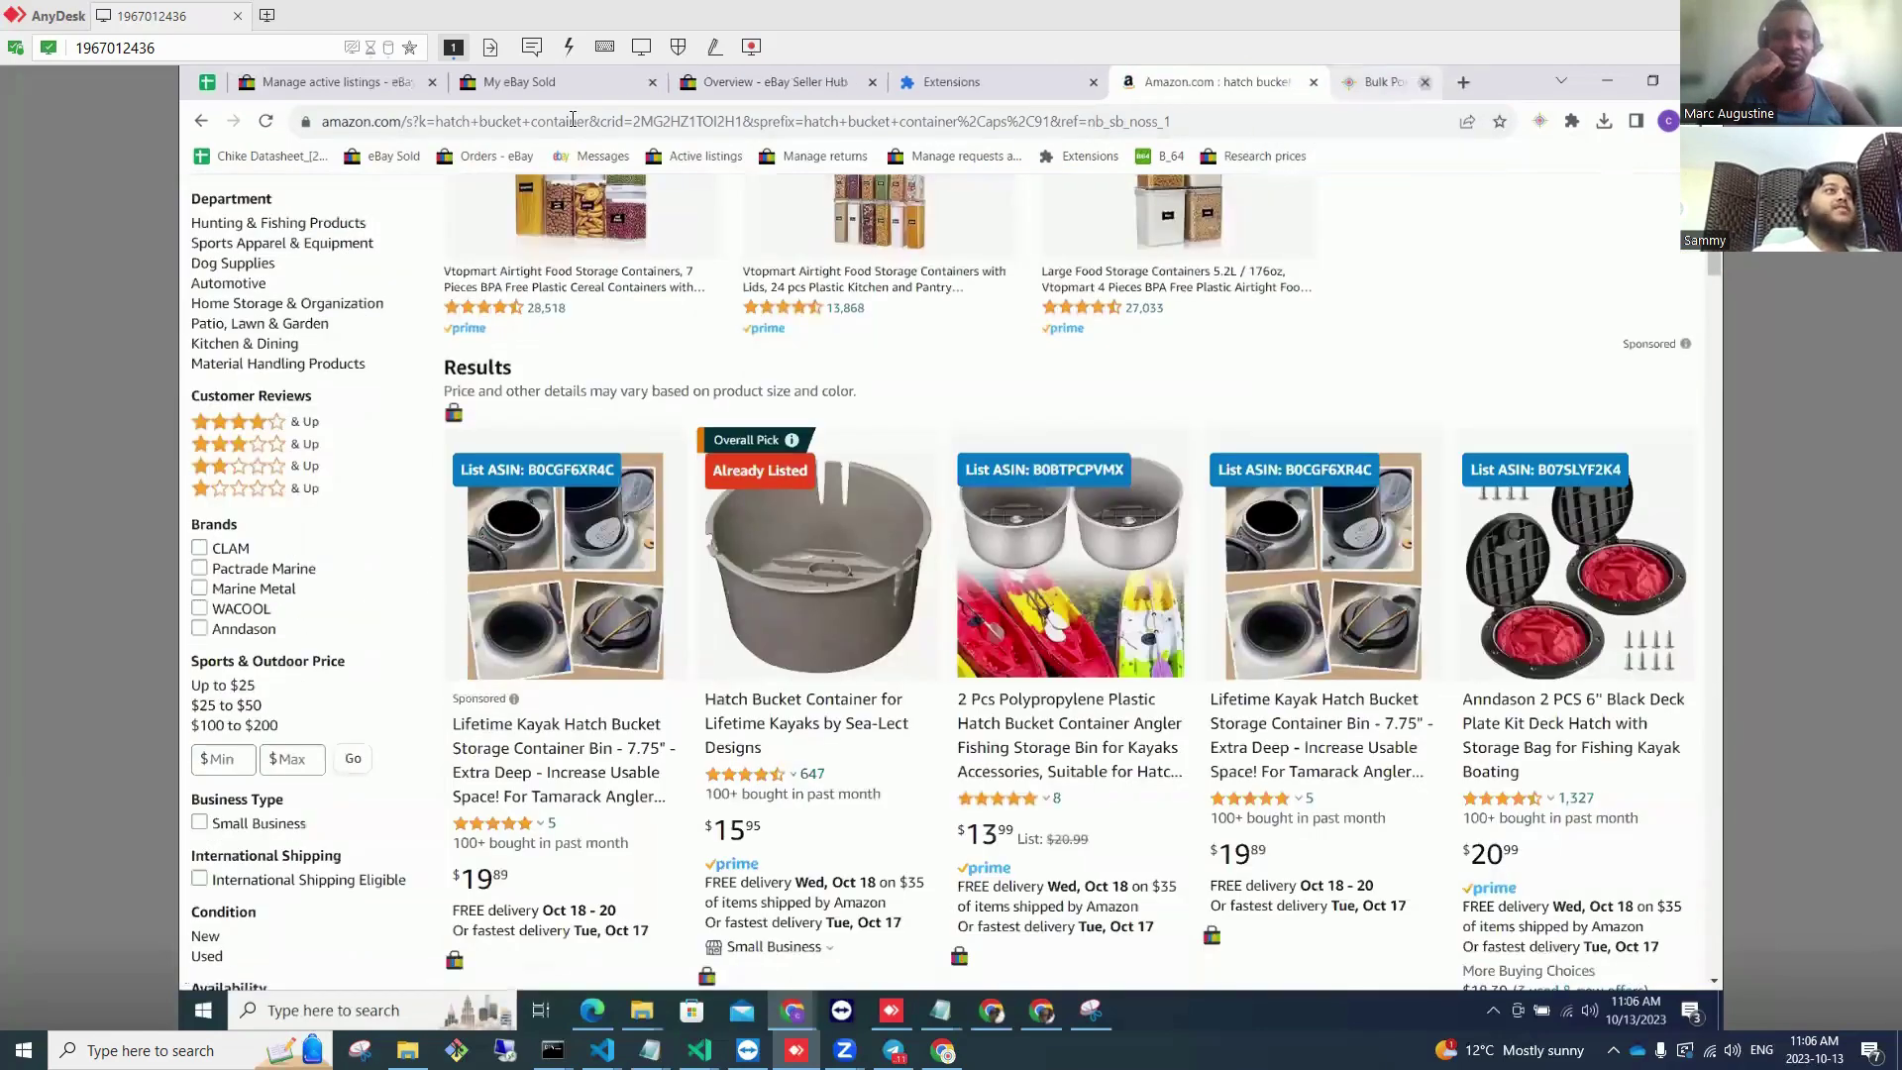
left_click(452, 83)
left_click(452, 82)
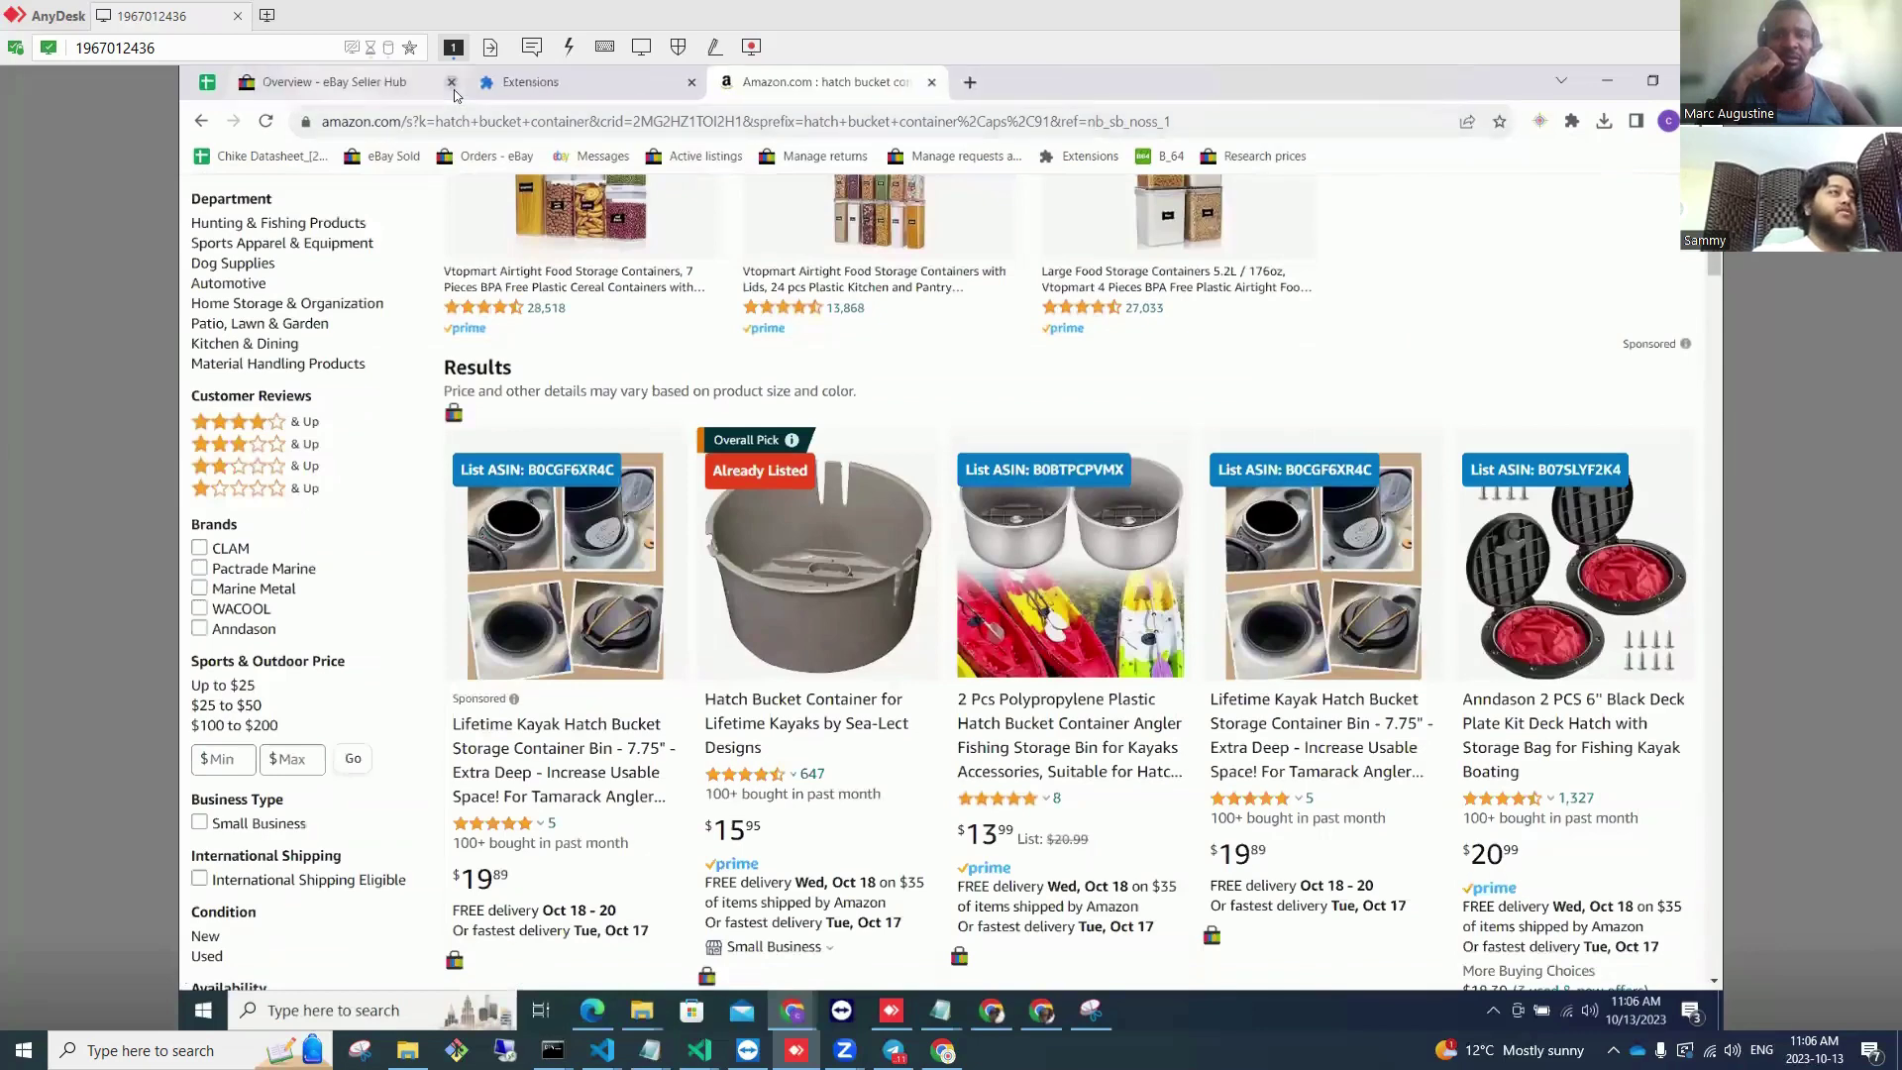
left_click(452, 82)
left_click(452, 82)
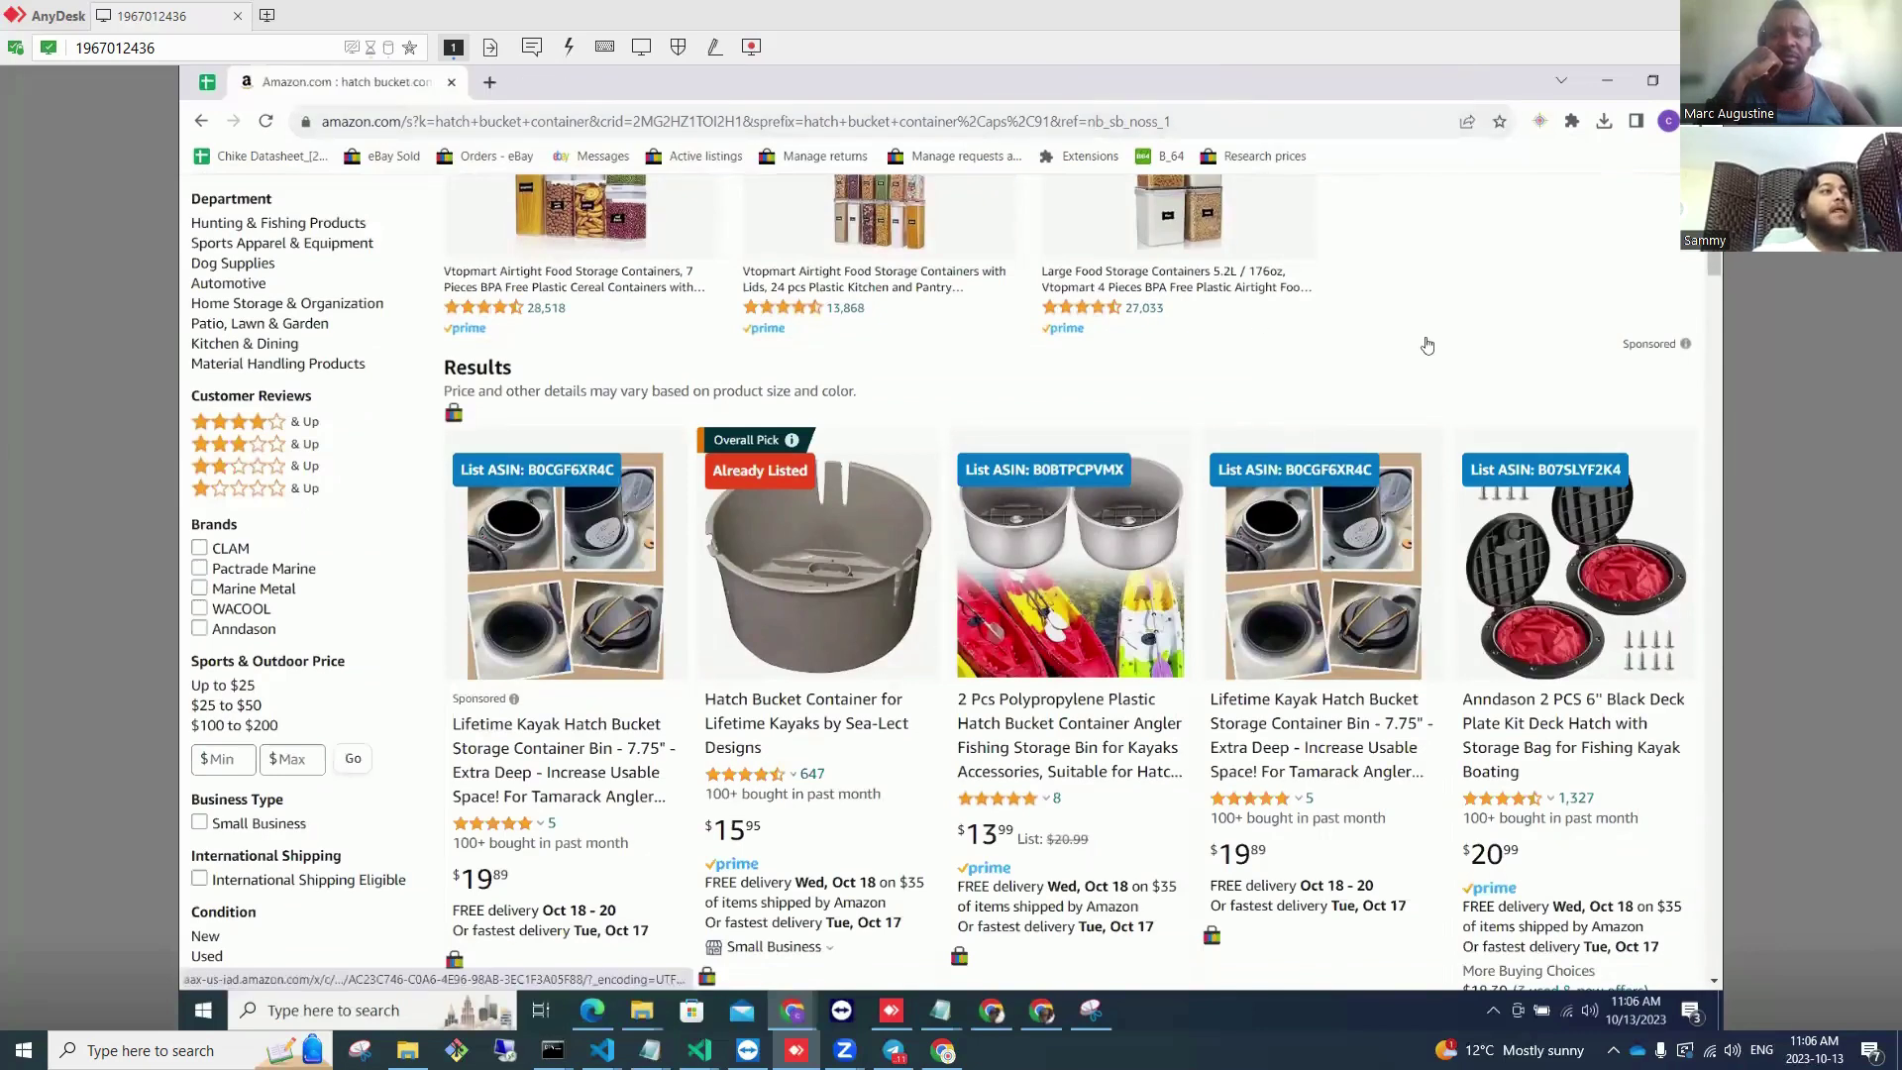
scroll(1424, 337, "up", 3)
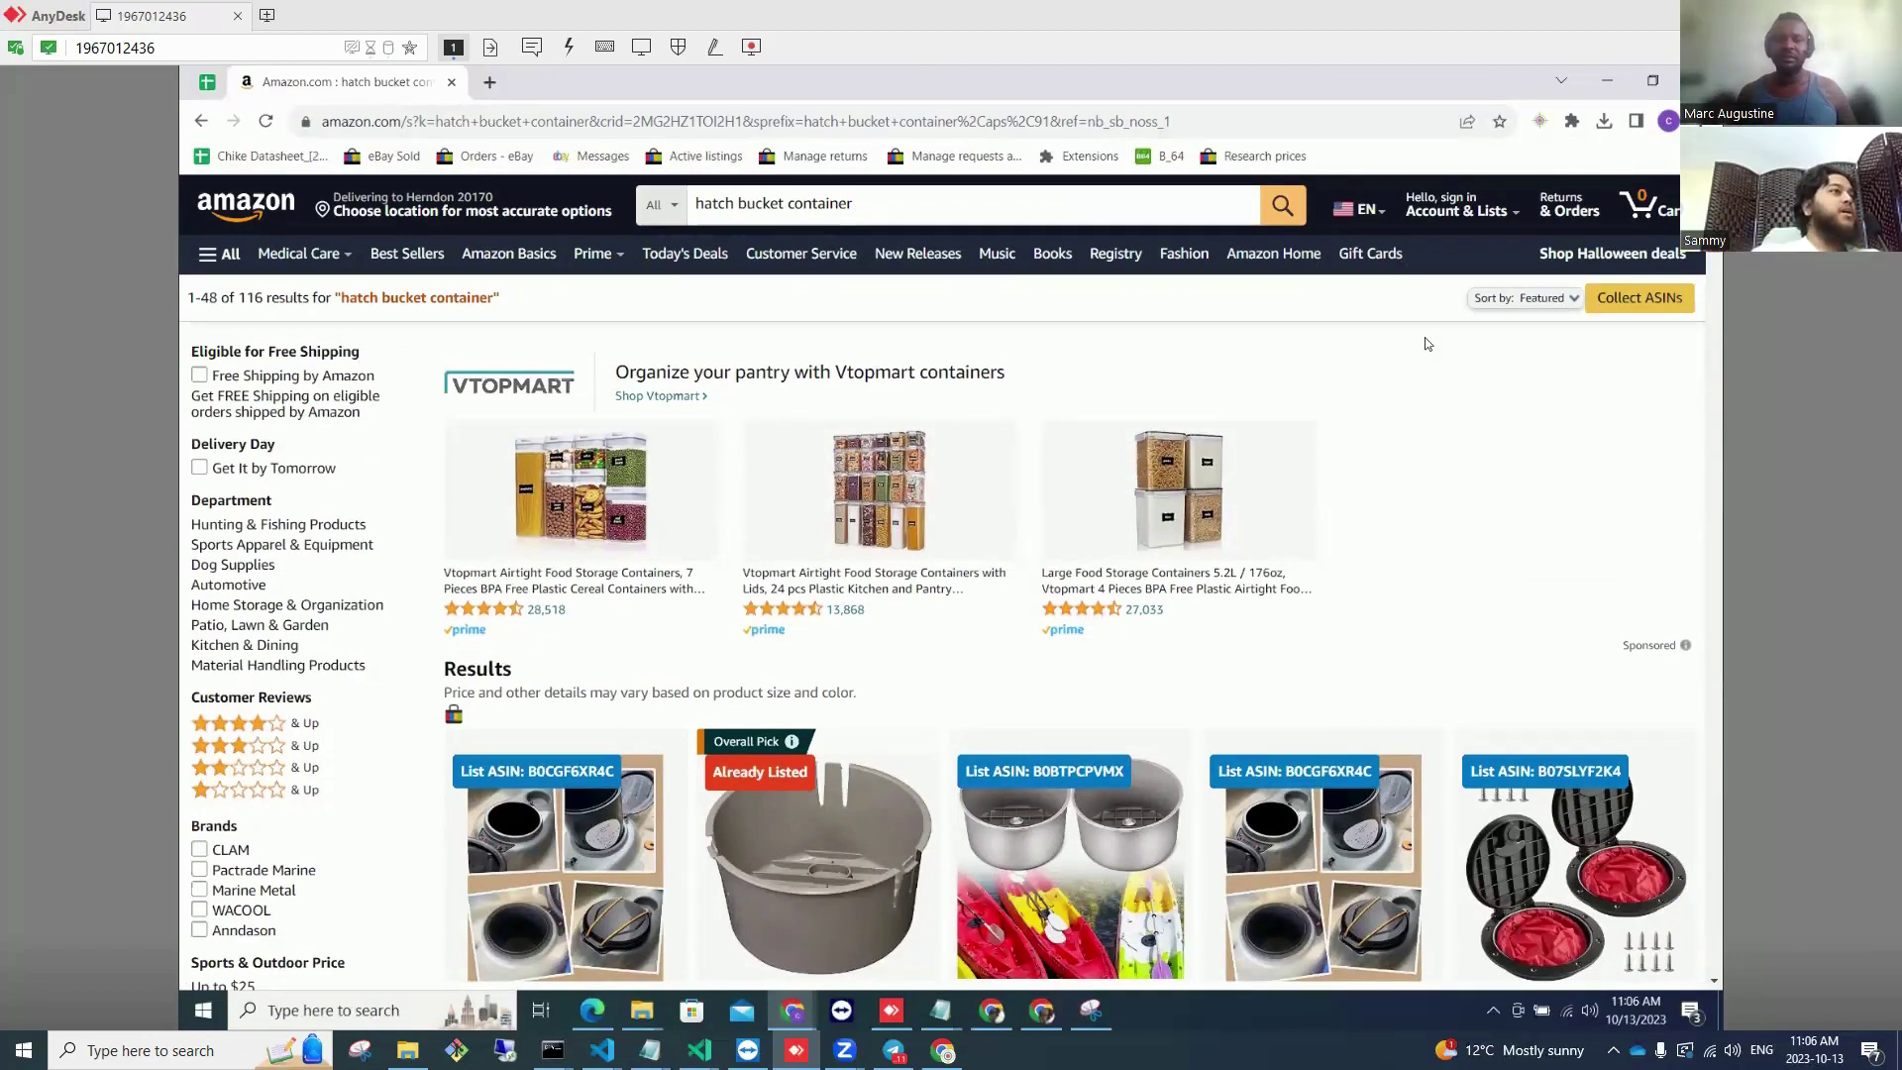
scroll(1424, 338, "down", 3)
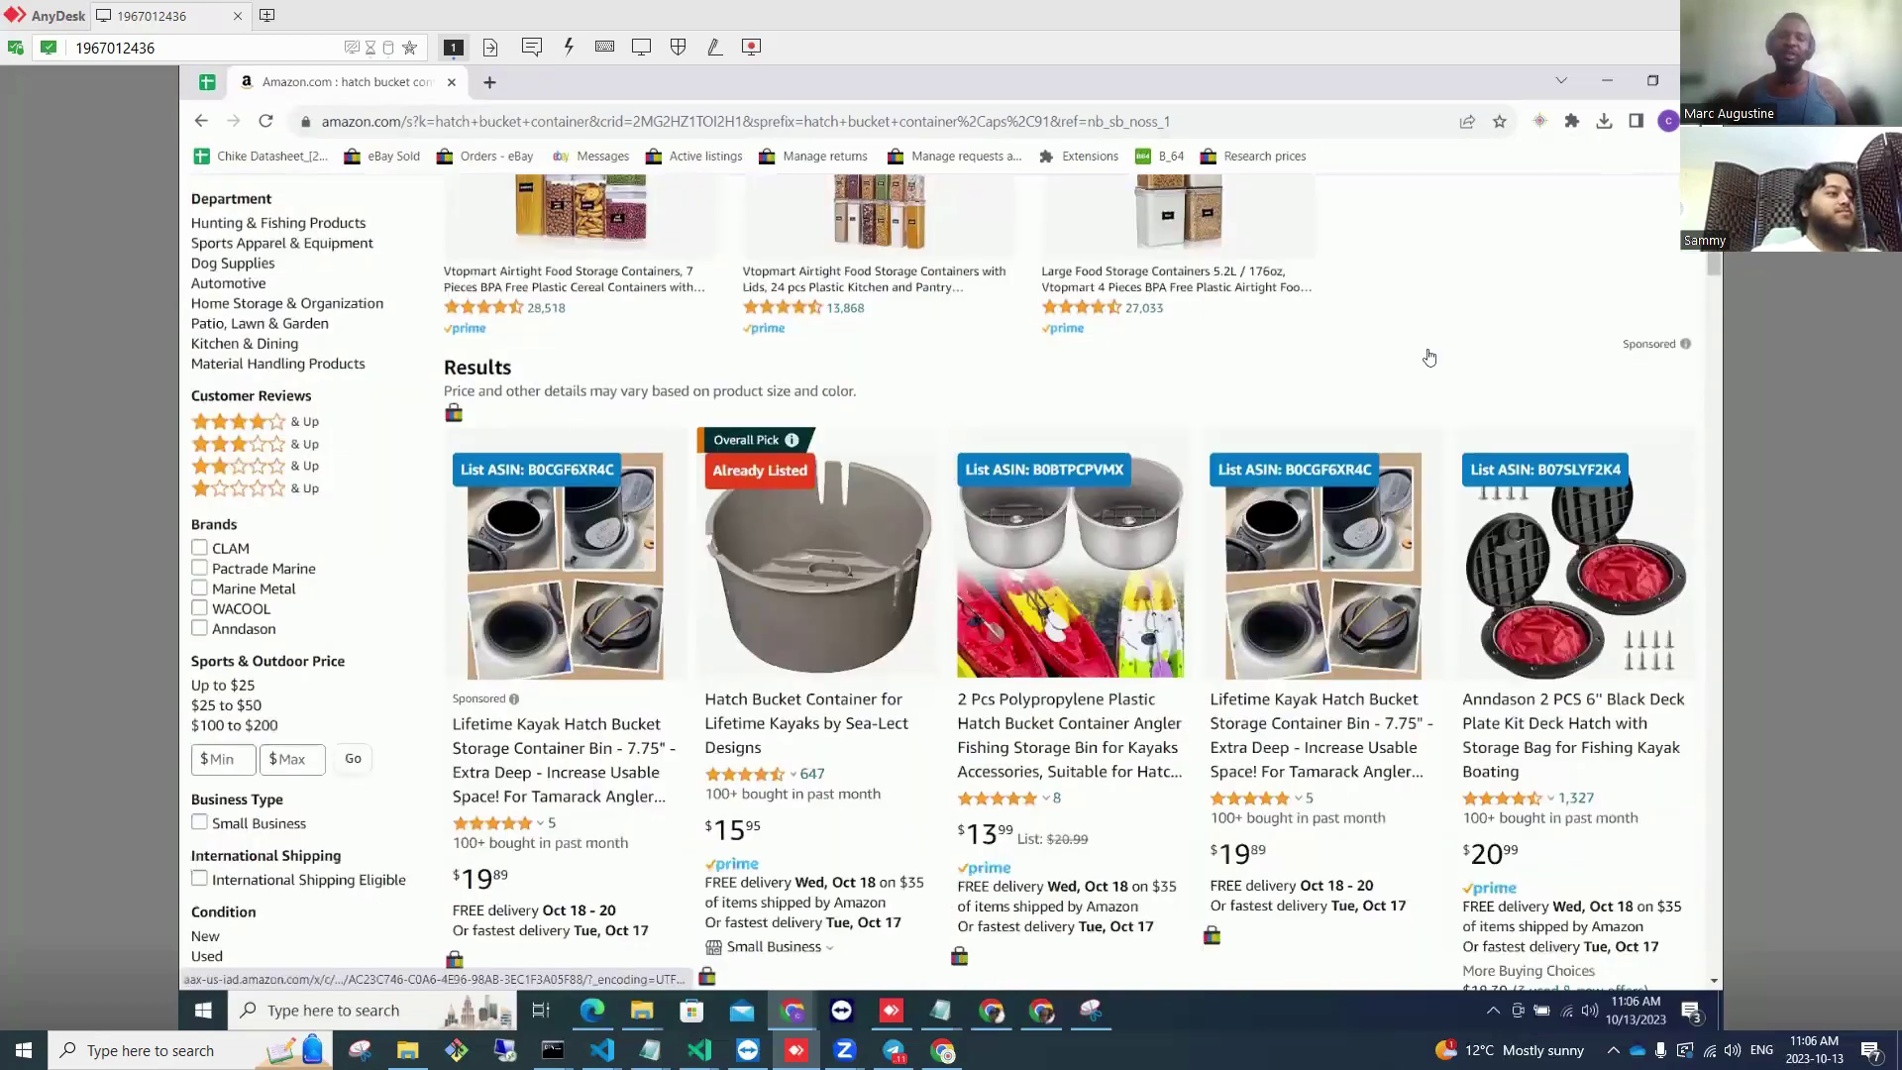
scroll(1429, 357, "down", 1)
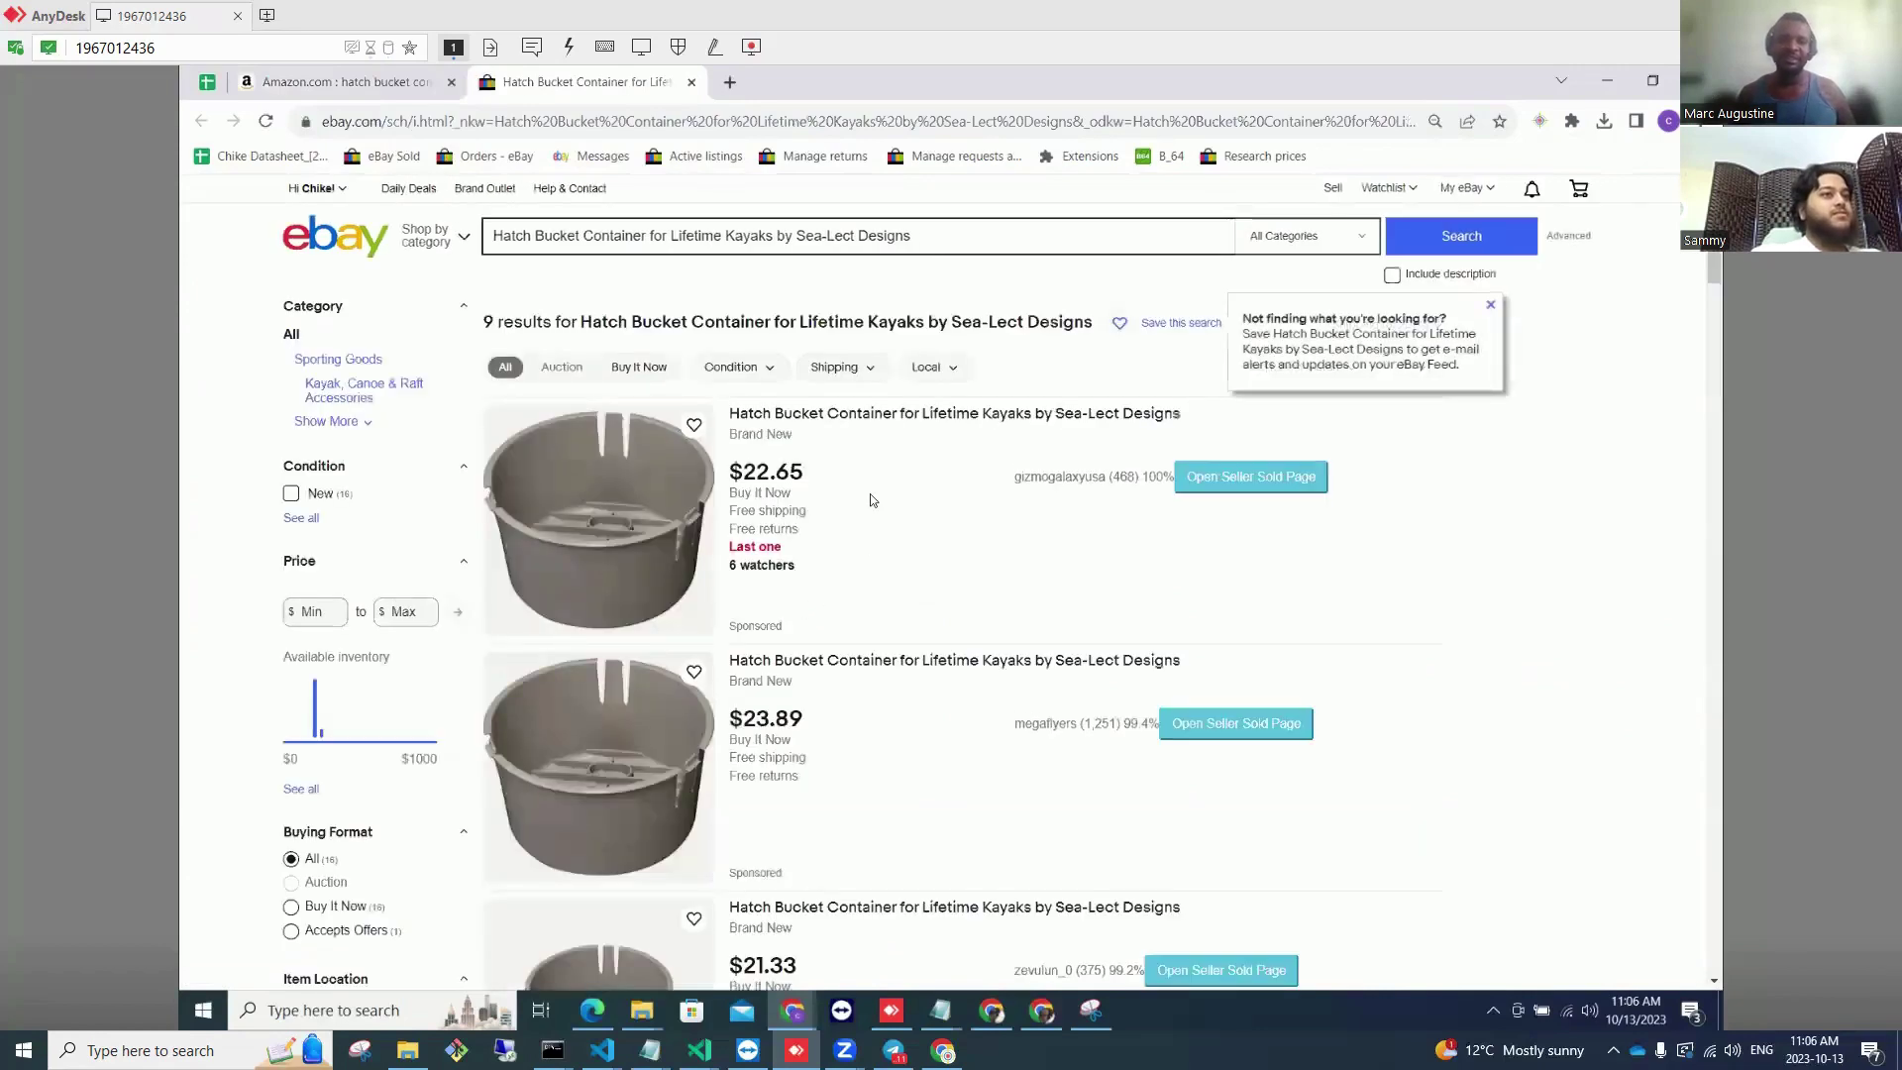
Step: Open My eBay sold orders in a new tab to confirm the Hatch Bucket order
scroll(869, 493, "down", 5)
scroll(858, 478, "up", 5)
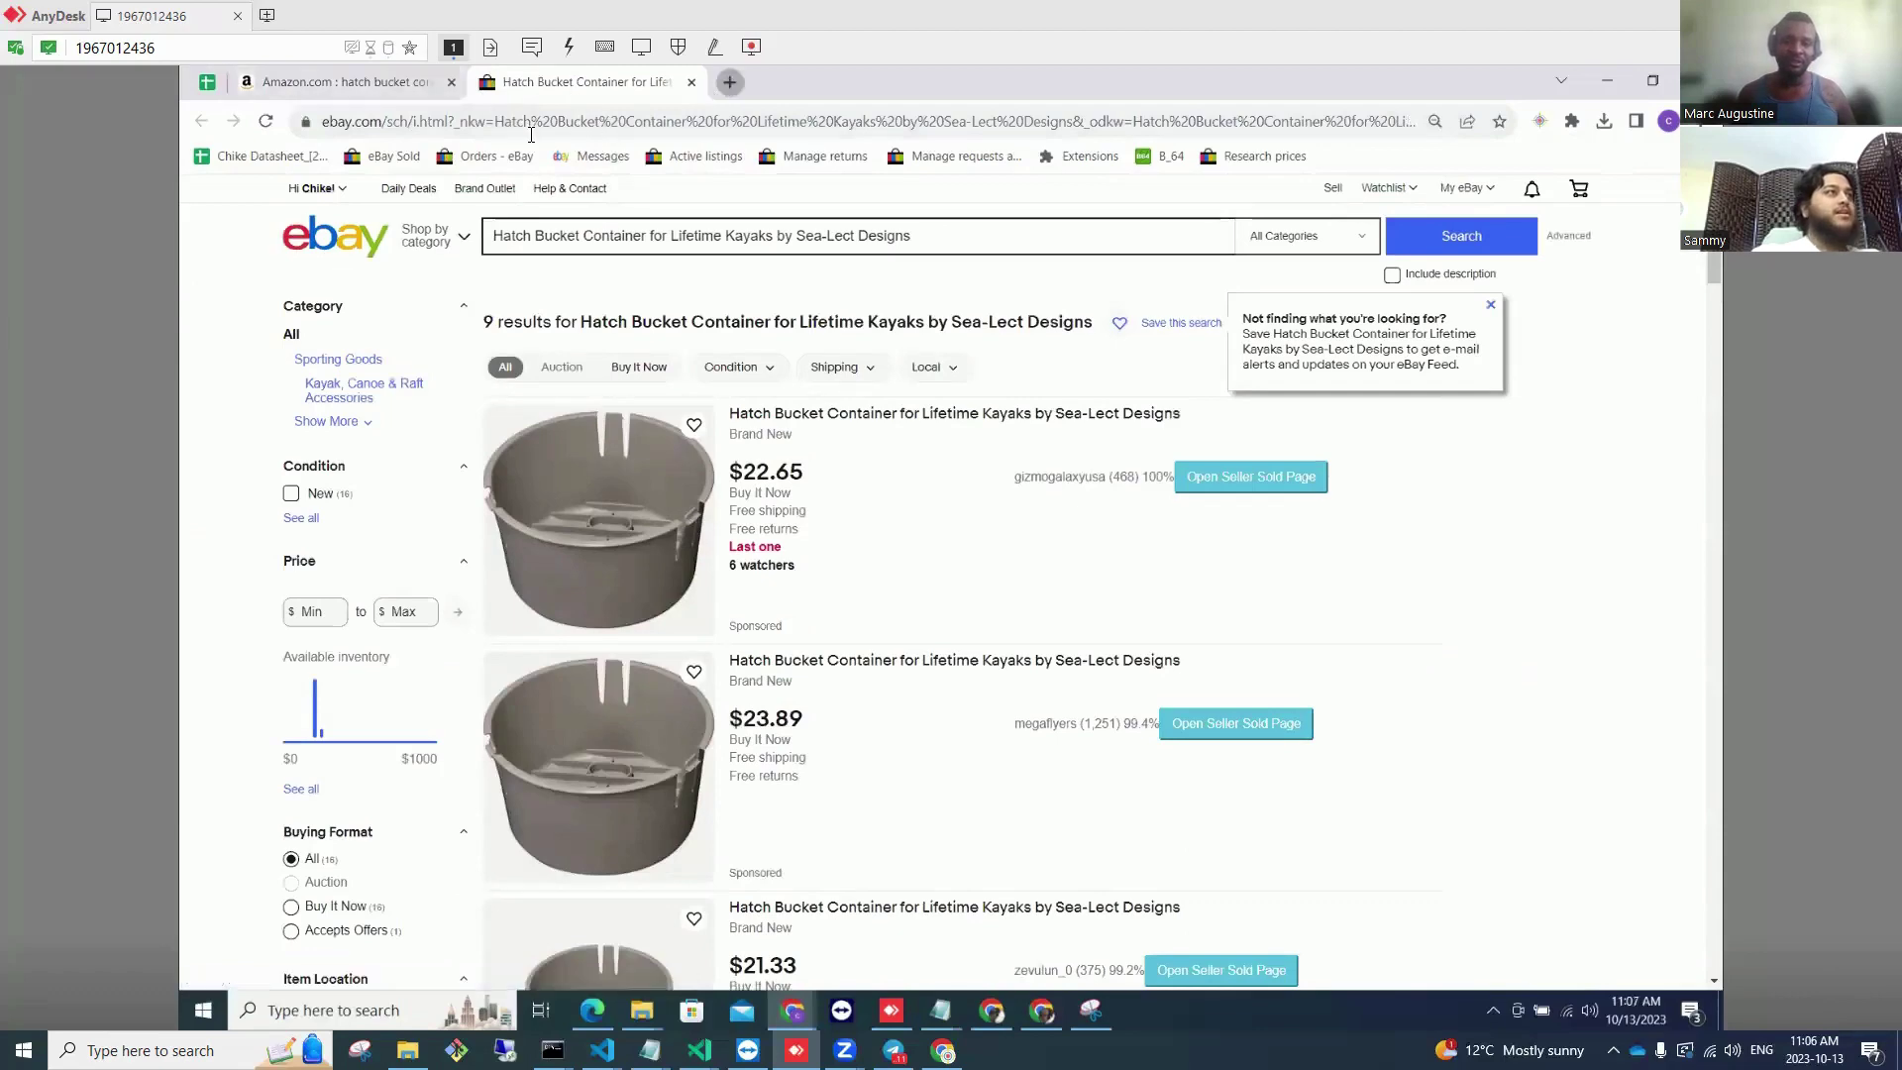
key("ctrl+t")
left_click(416, 156)
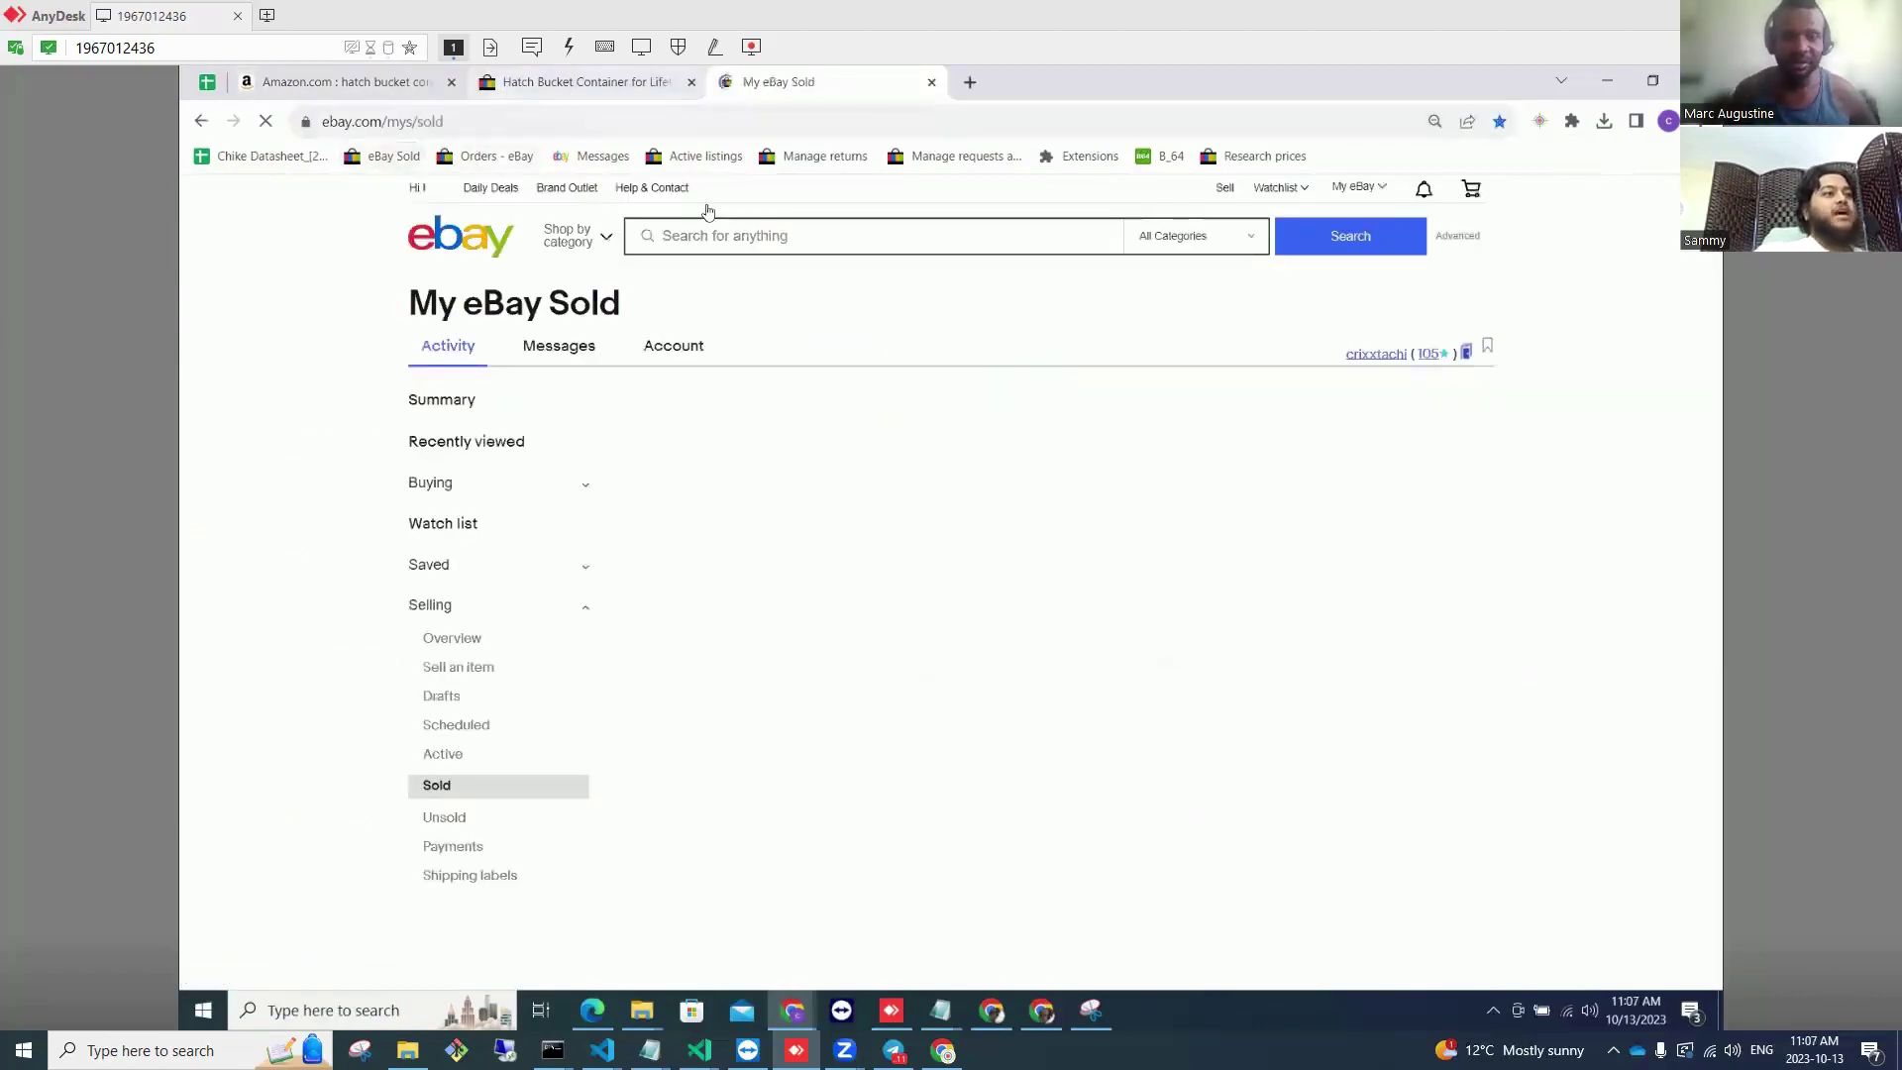
scroll(881, 470, "down", 9)
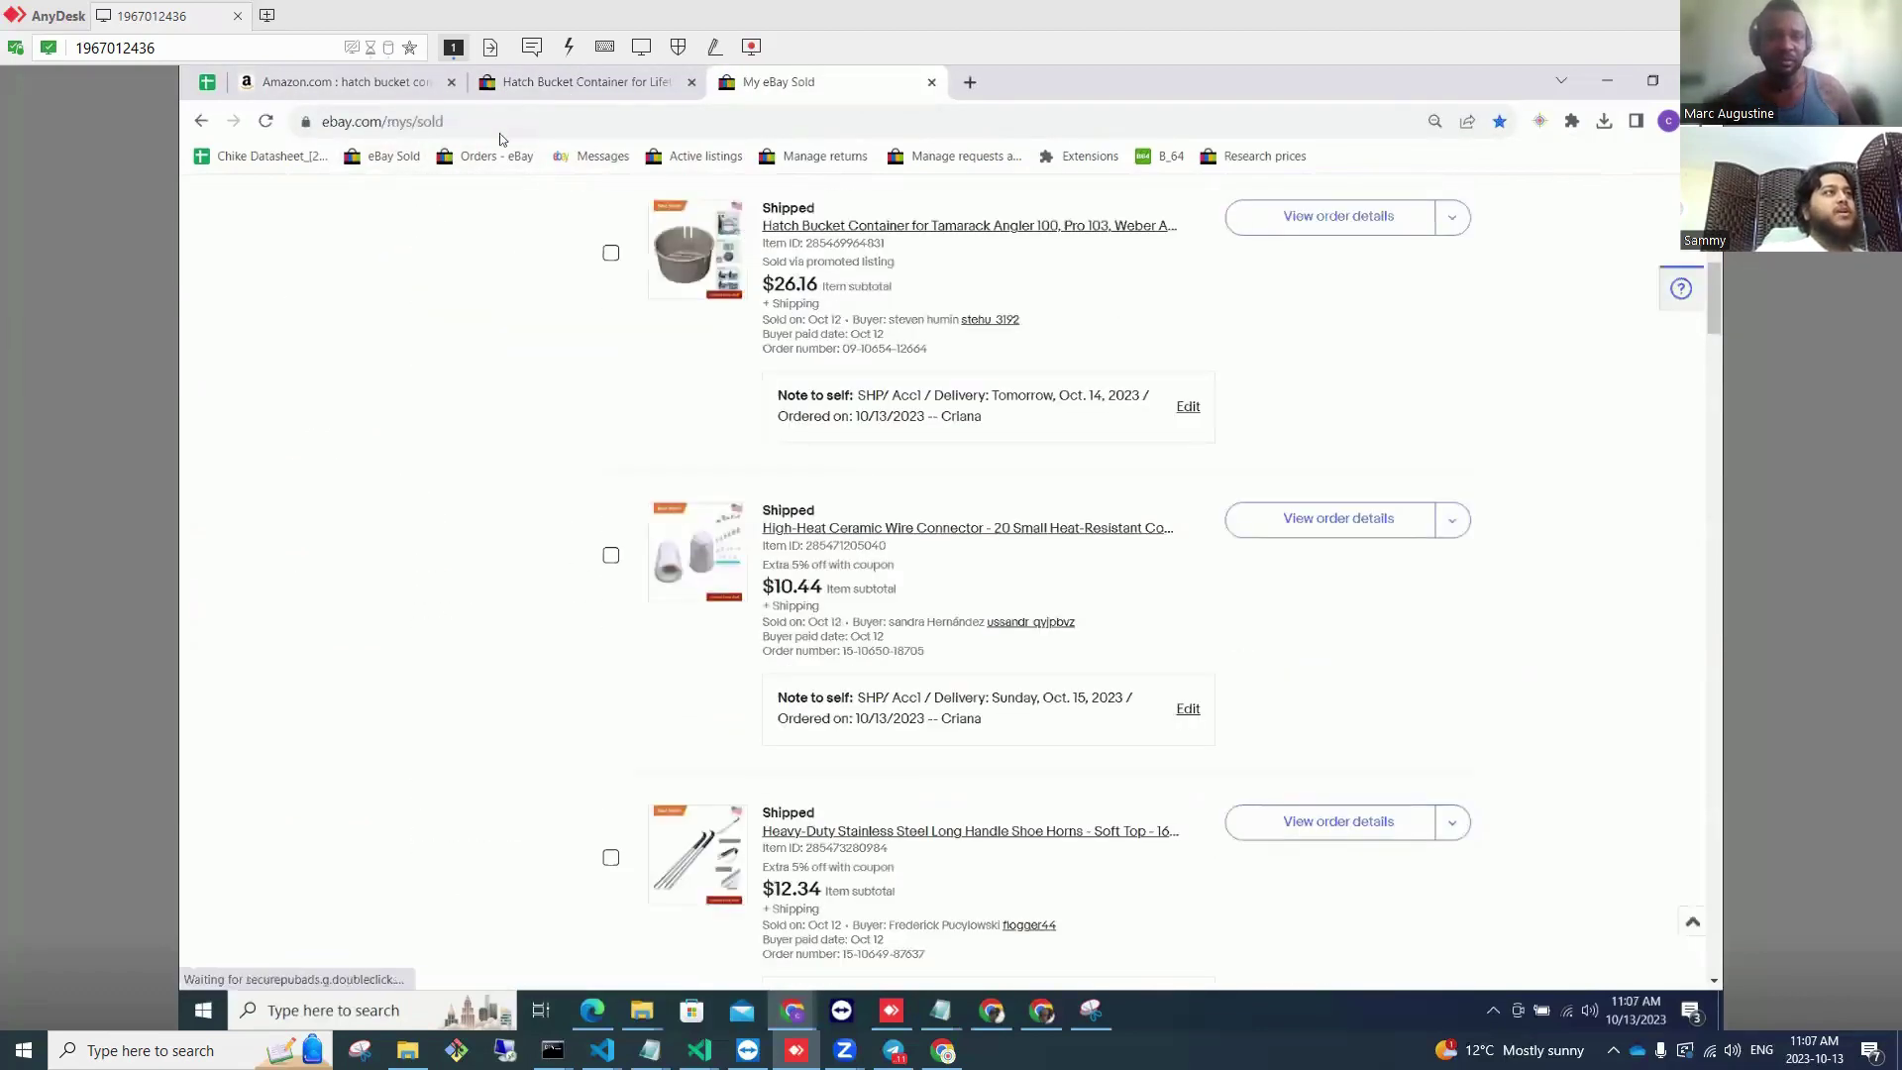
left_click(397, 83)
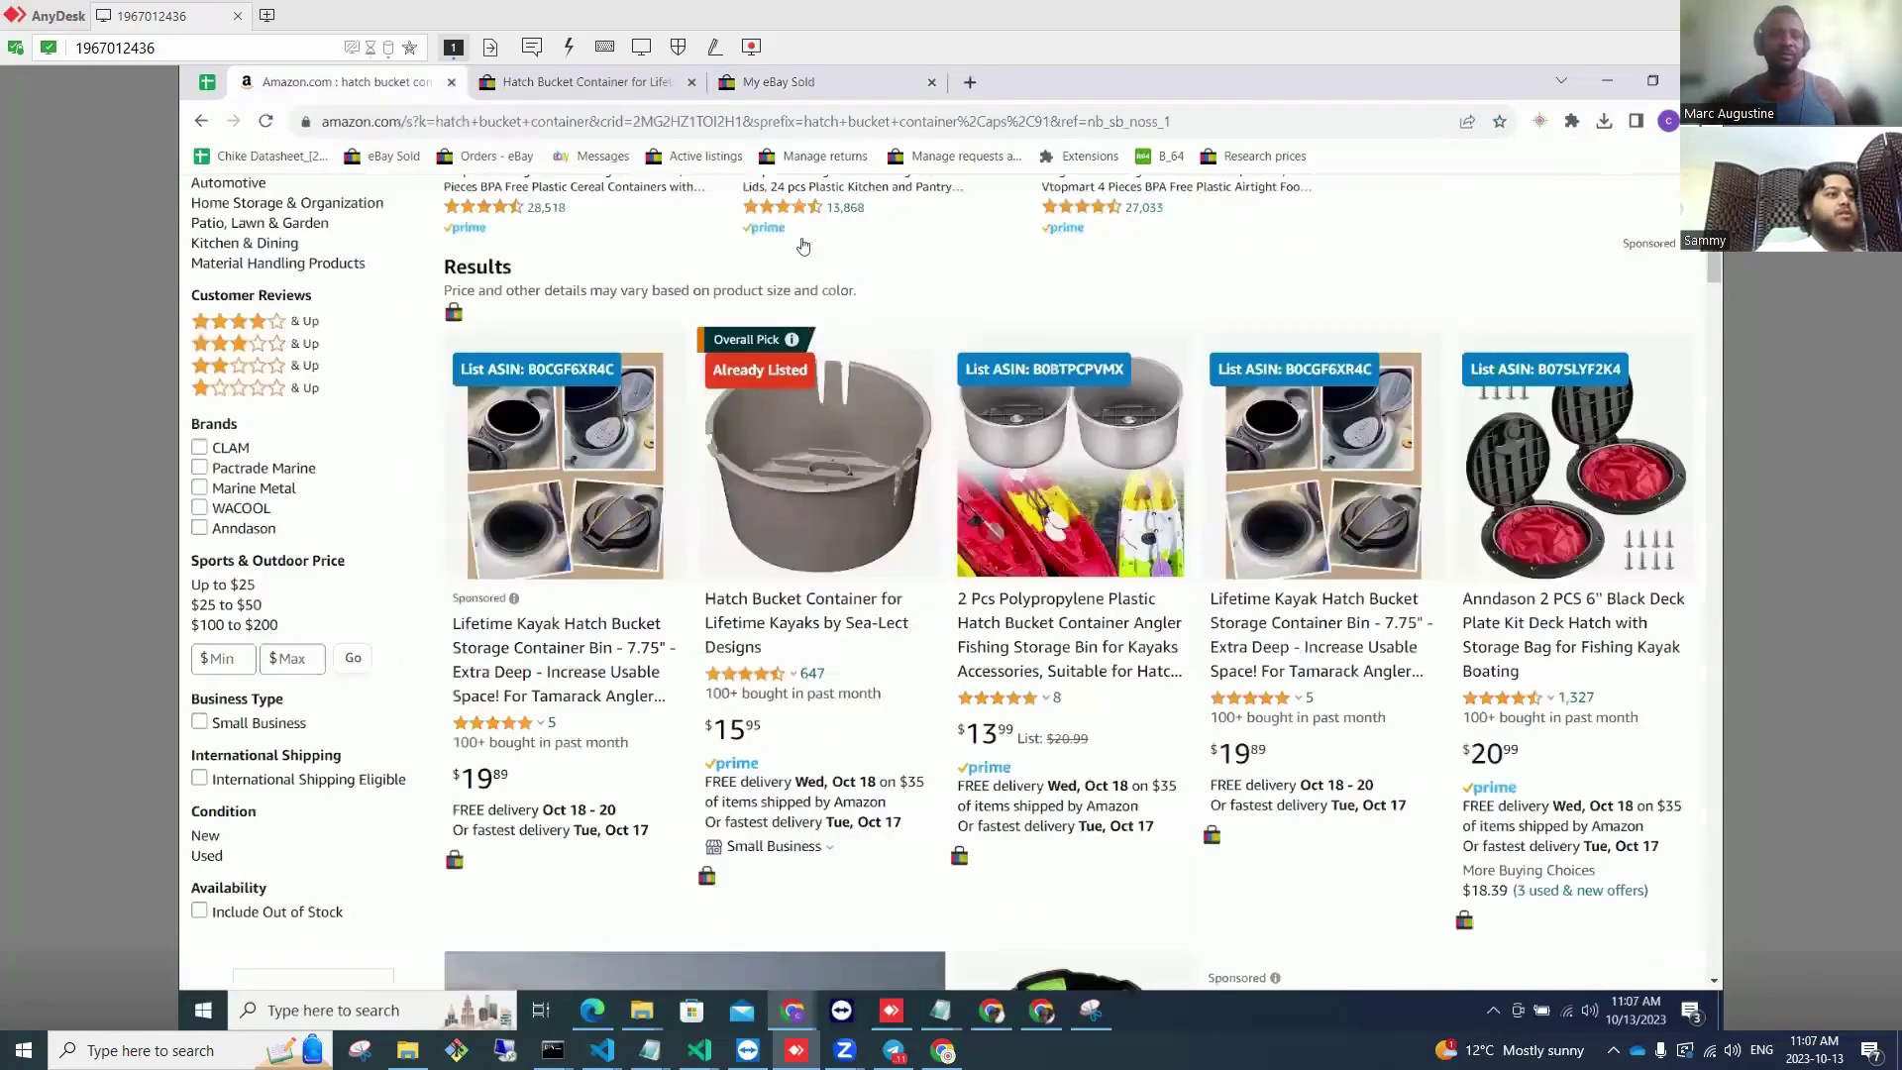
left_click(822, 87)
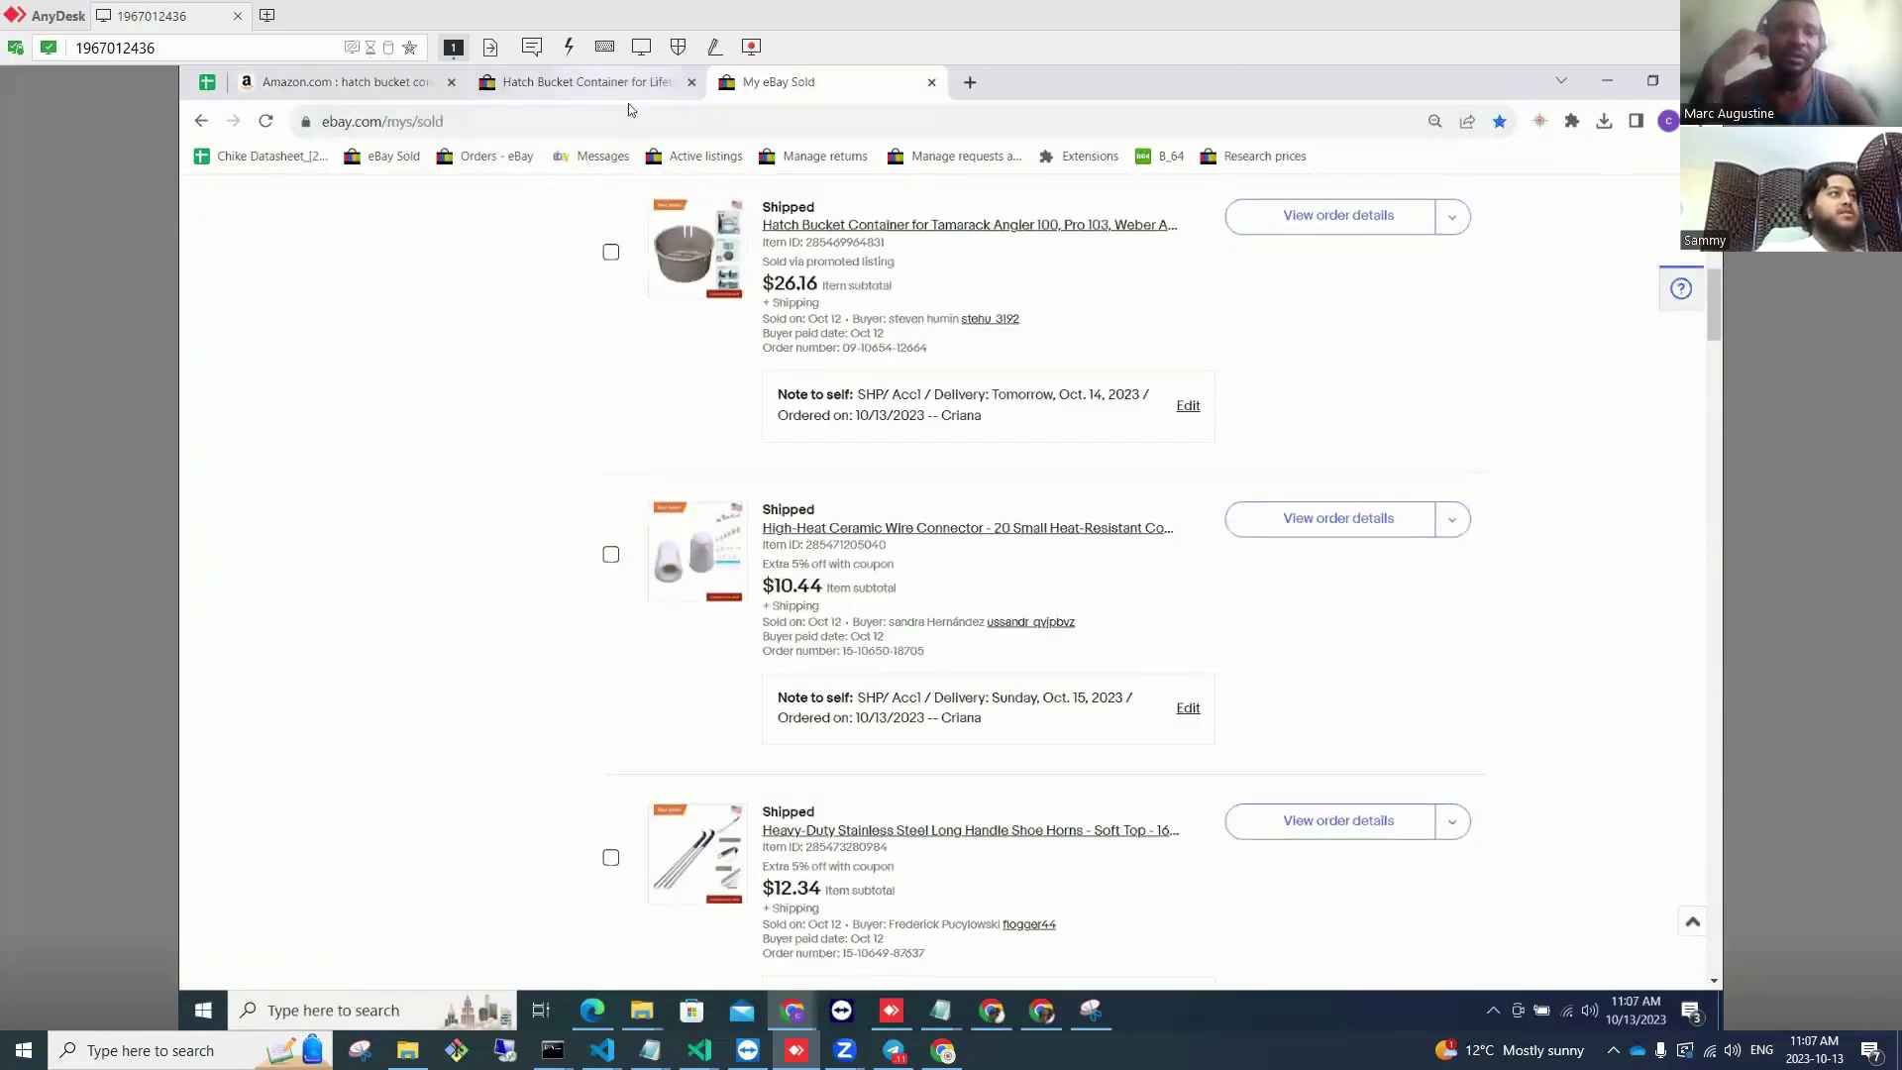
Step: Scroll through the 9 competing Hatch Bucket listings priced about $19.89 to $37.78
left_click(624, 85)
scroll(862, 476, "down", 6)
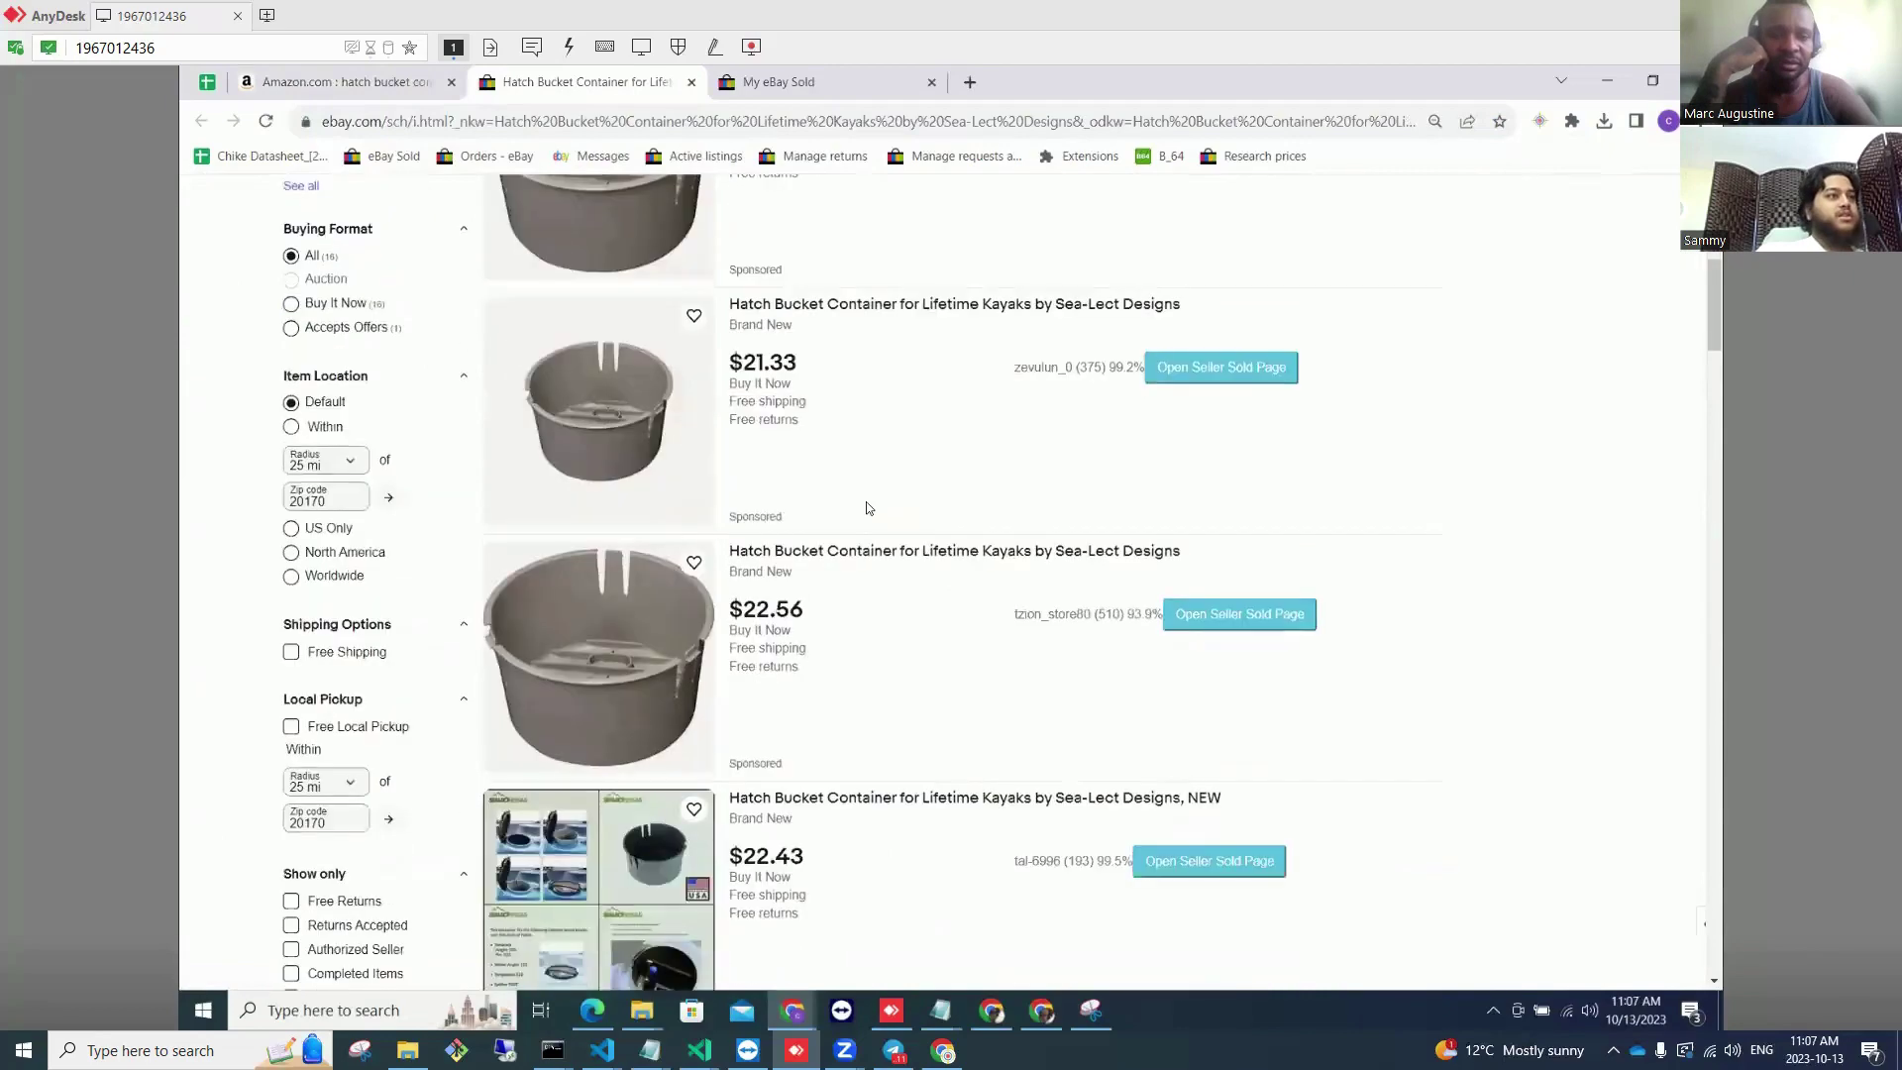
scroll(868, 508, "down", 10)
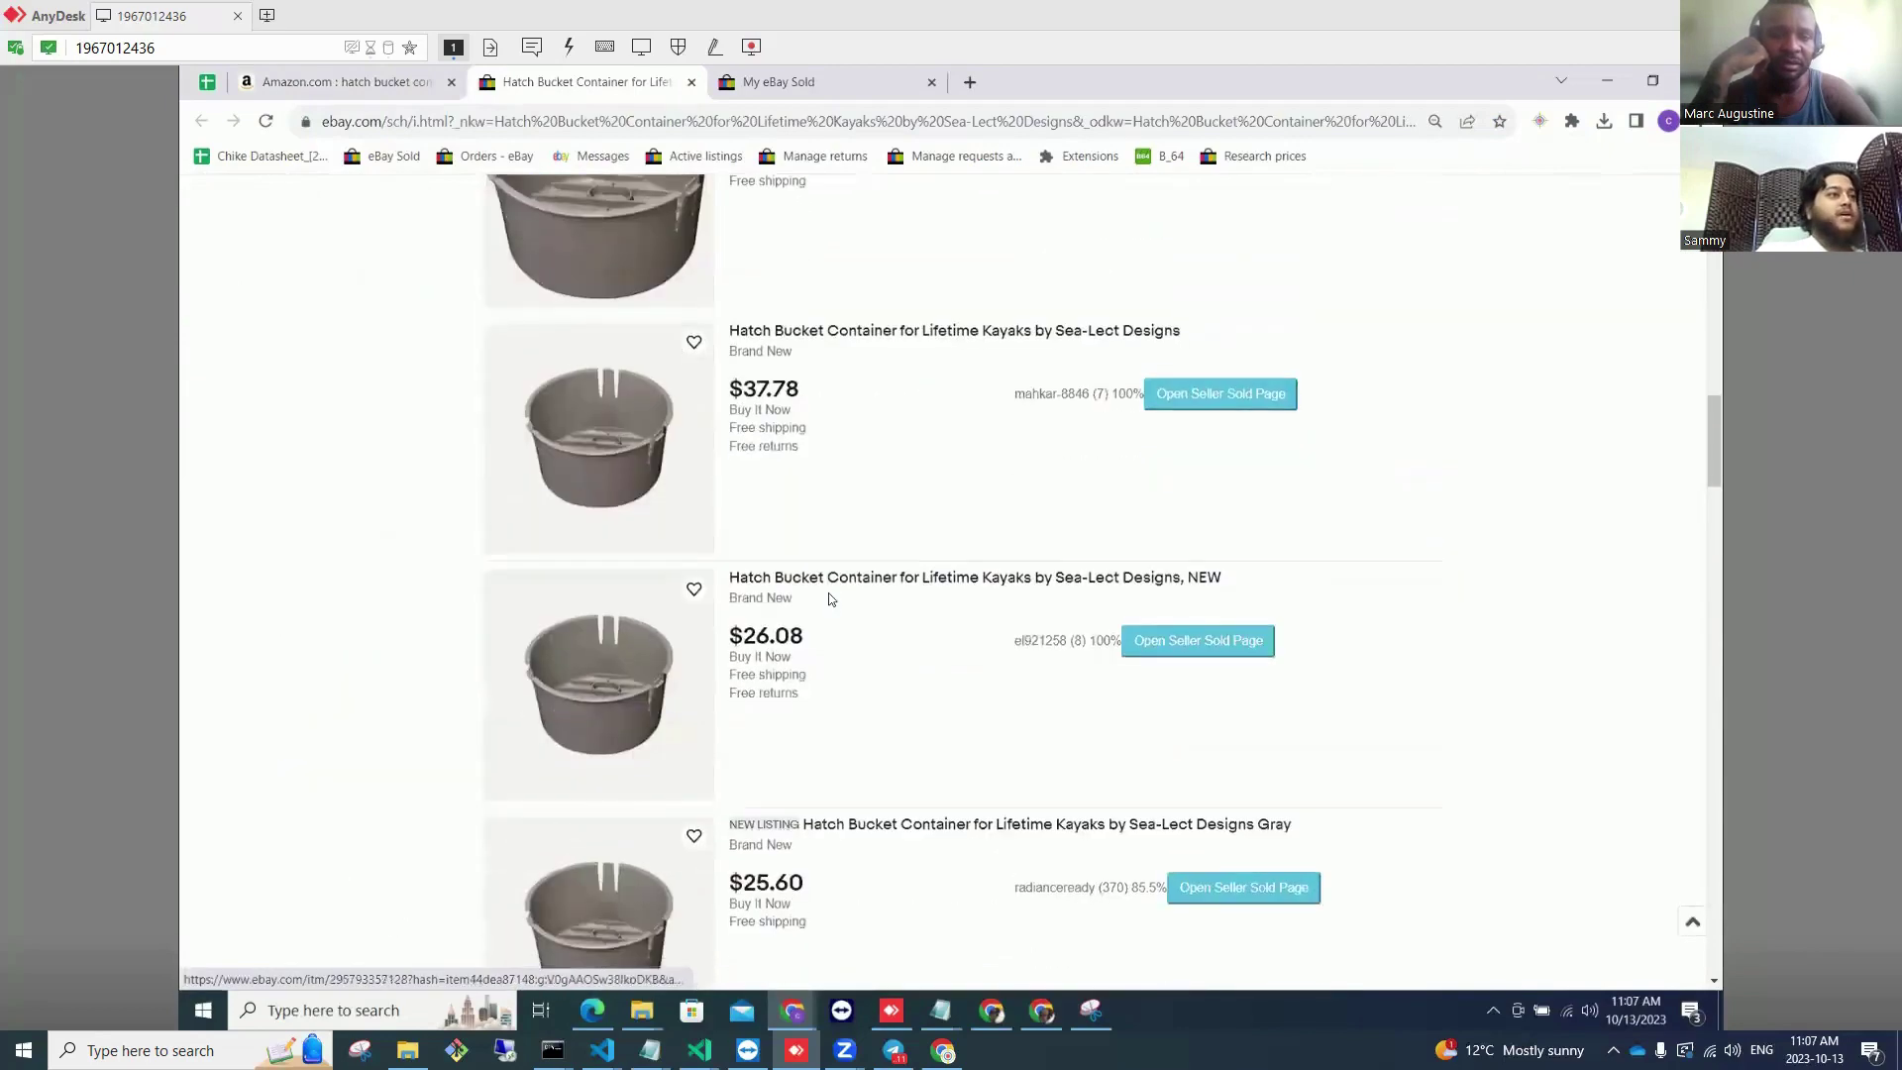
scroll(829, 594, "down", 15)
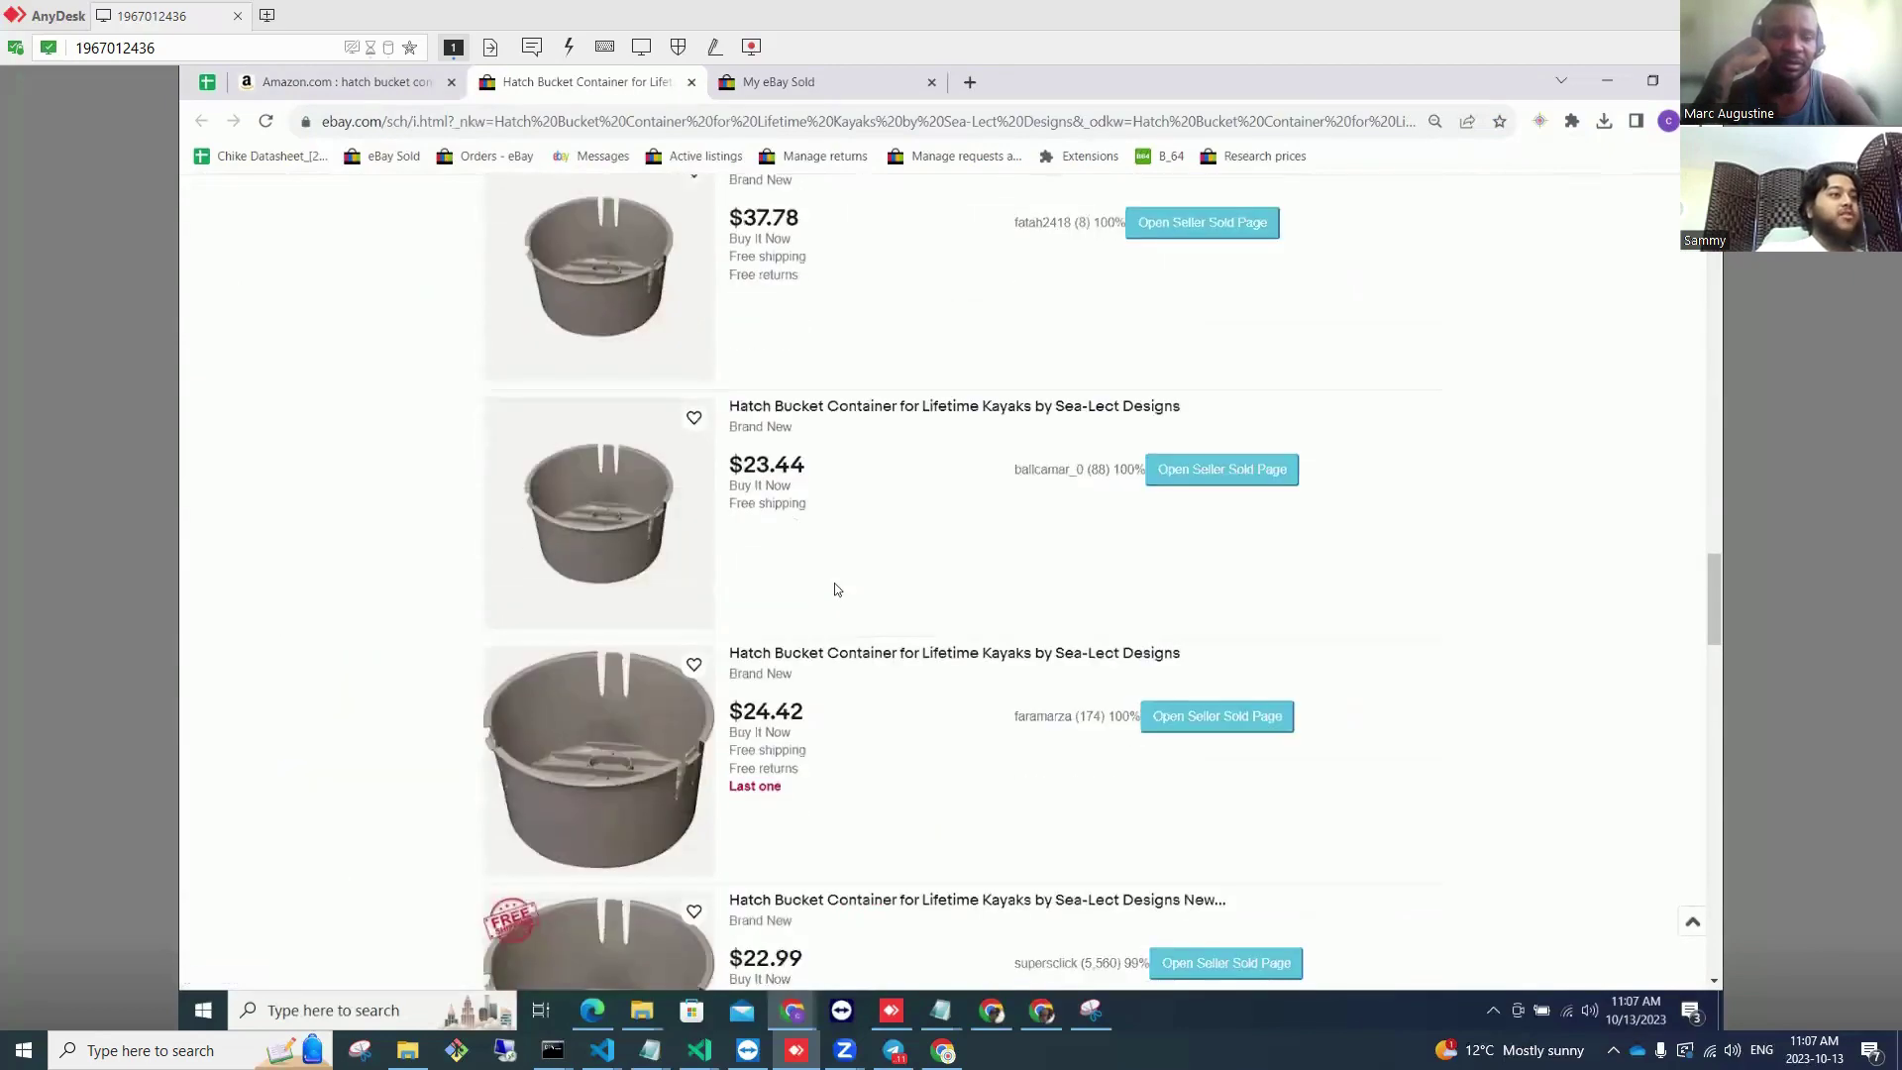
scroll(835, 590, "down", 9)
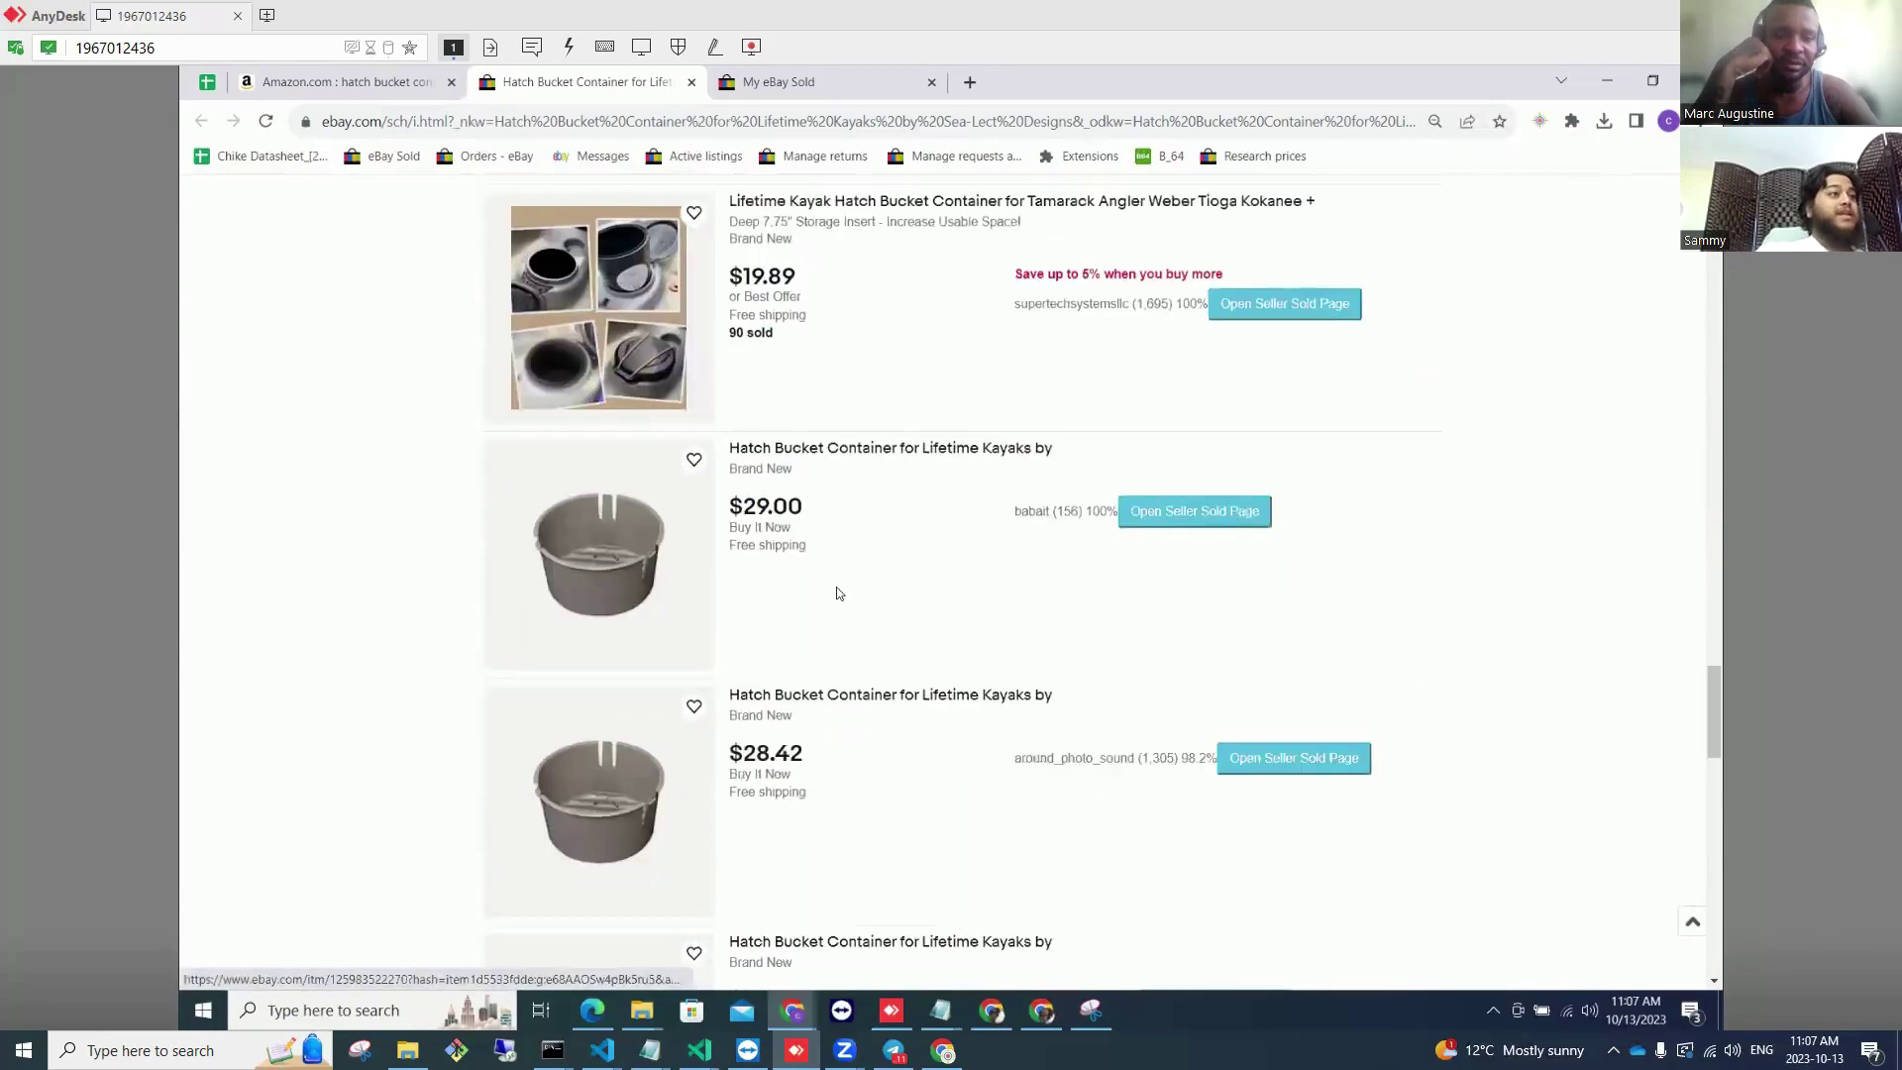
scroll(837, 592, "down", 9)
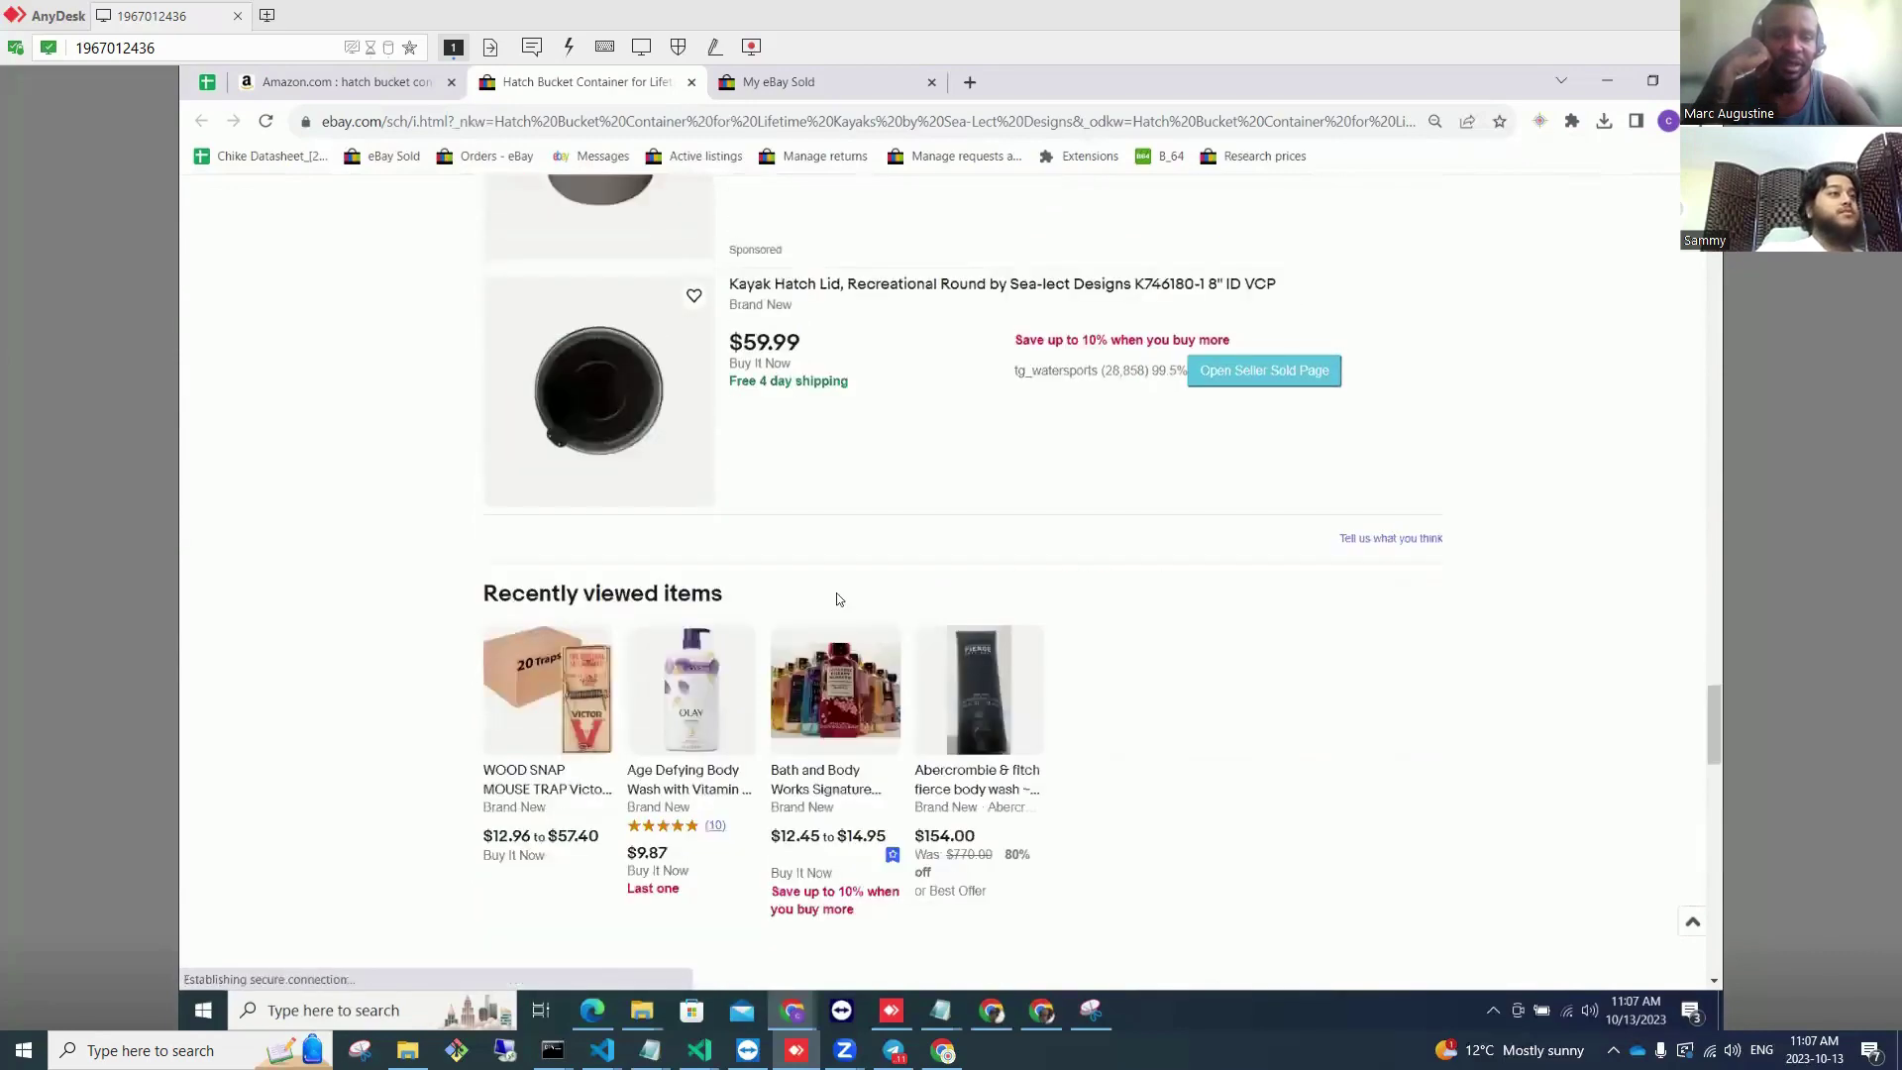
scroll(837, 595, "up", 20)
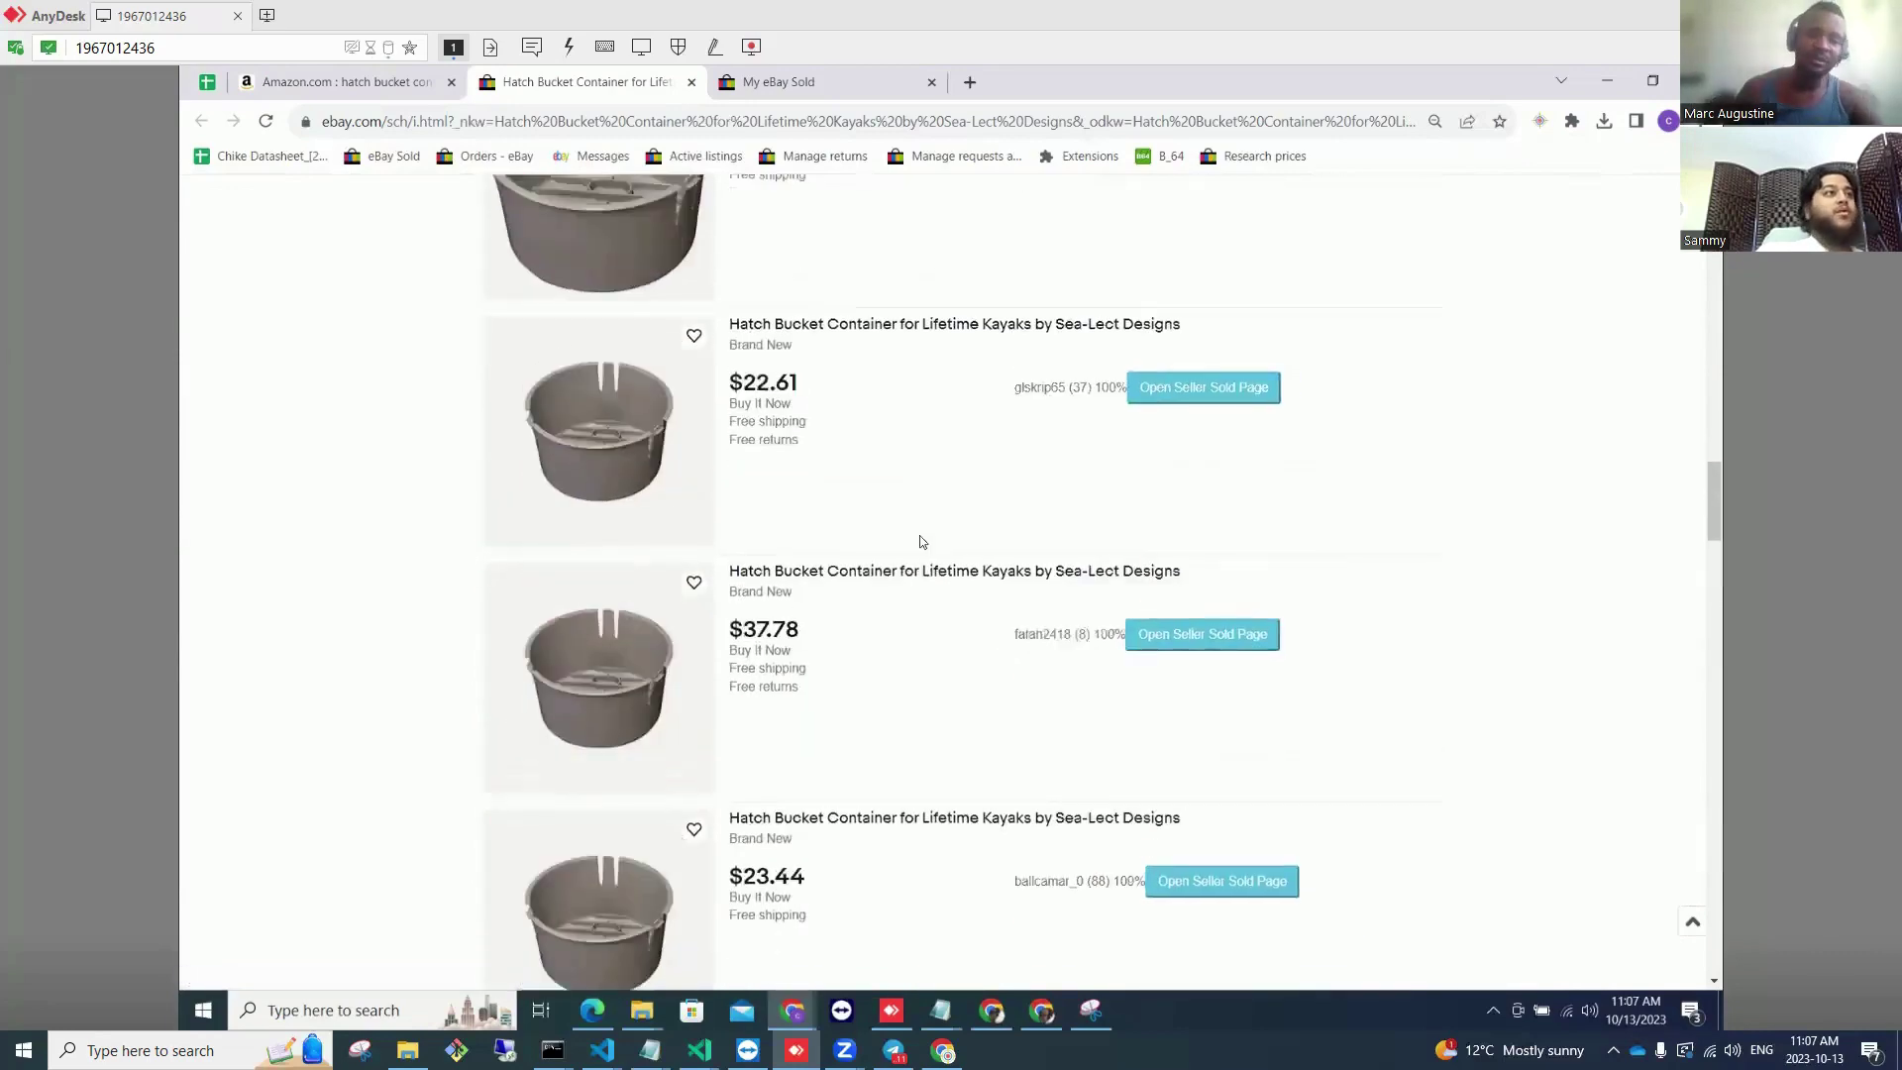
scroll(931, 515, "up", 15)
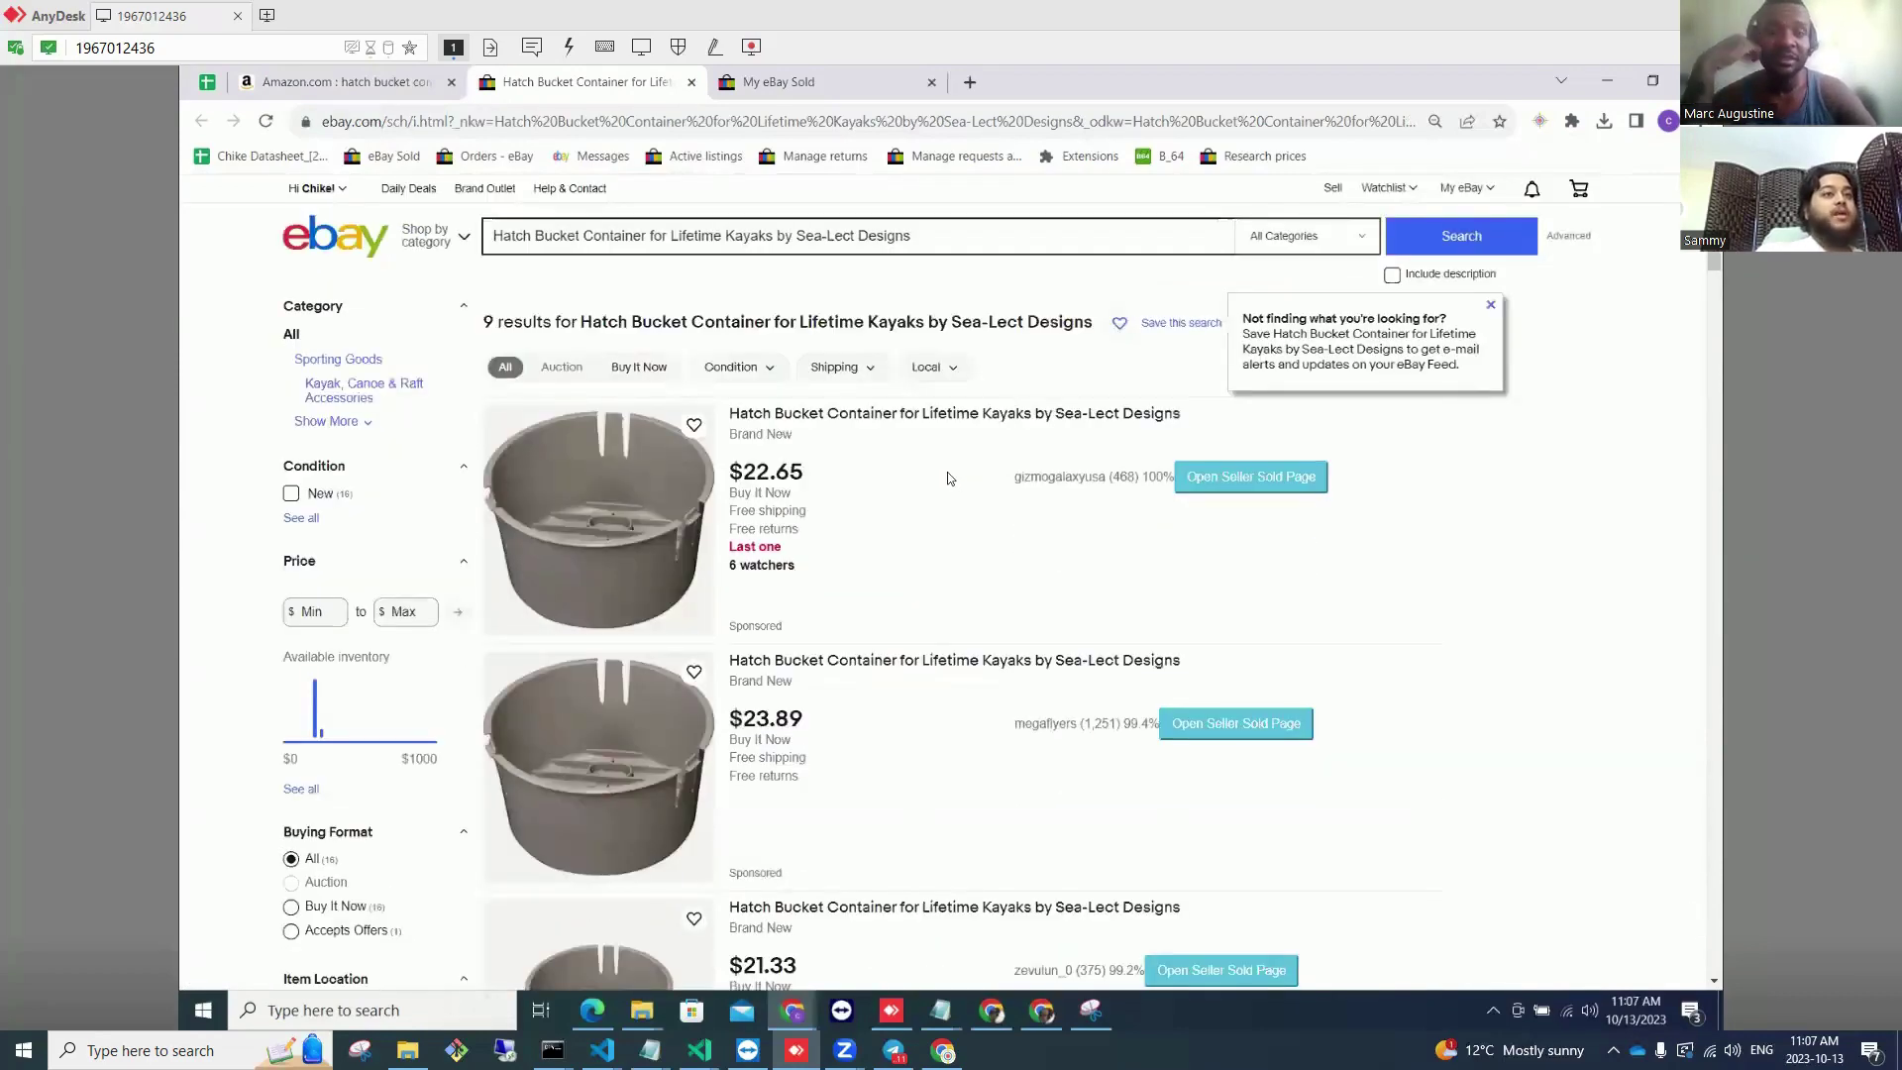
scroll(946, 479, "down", 5)
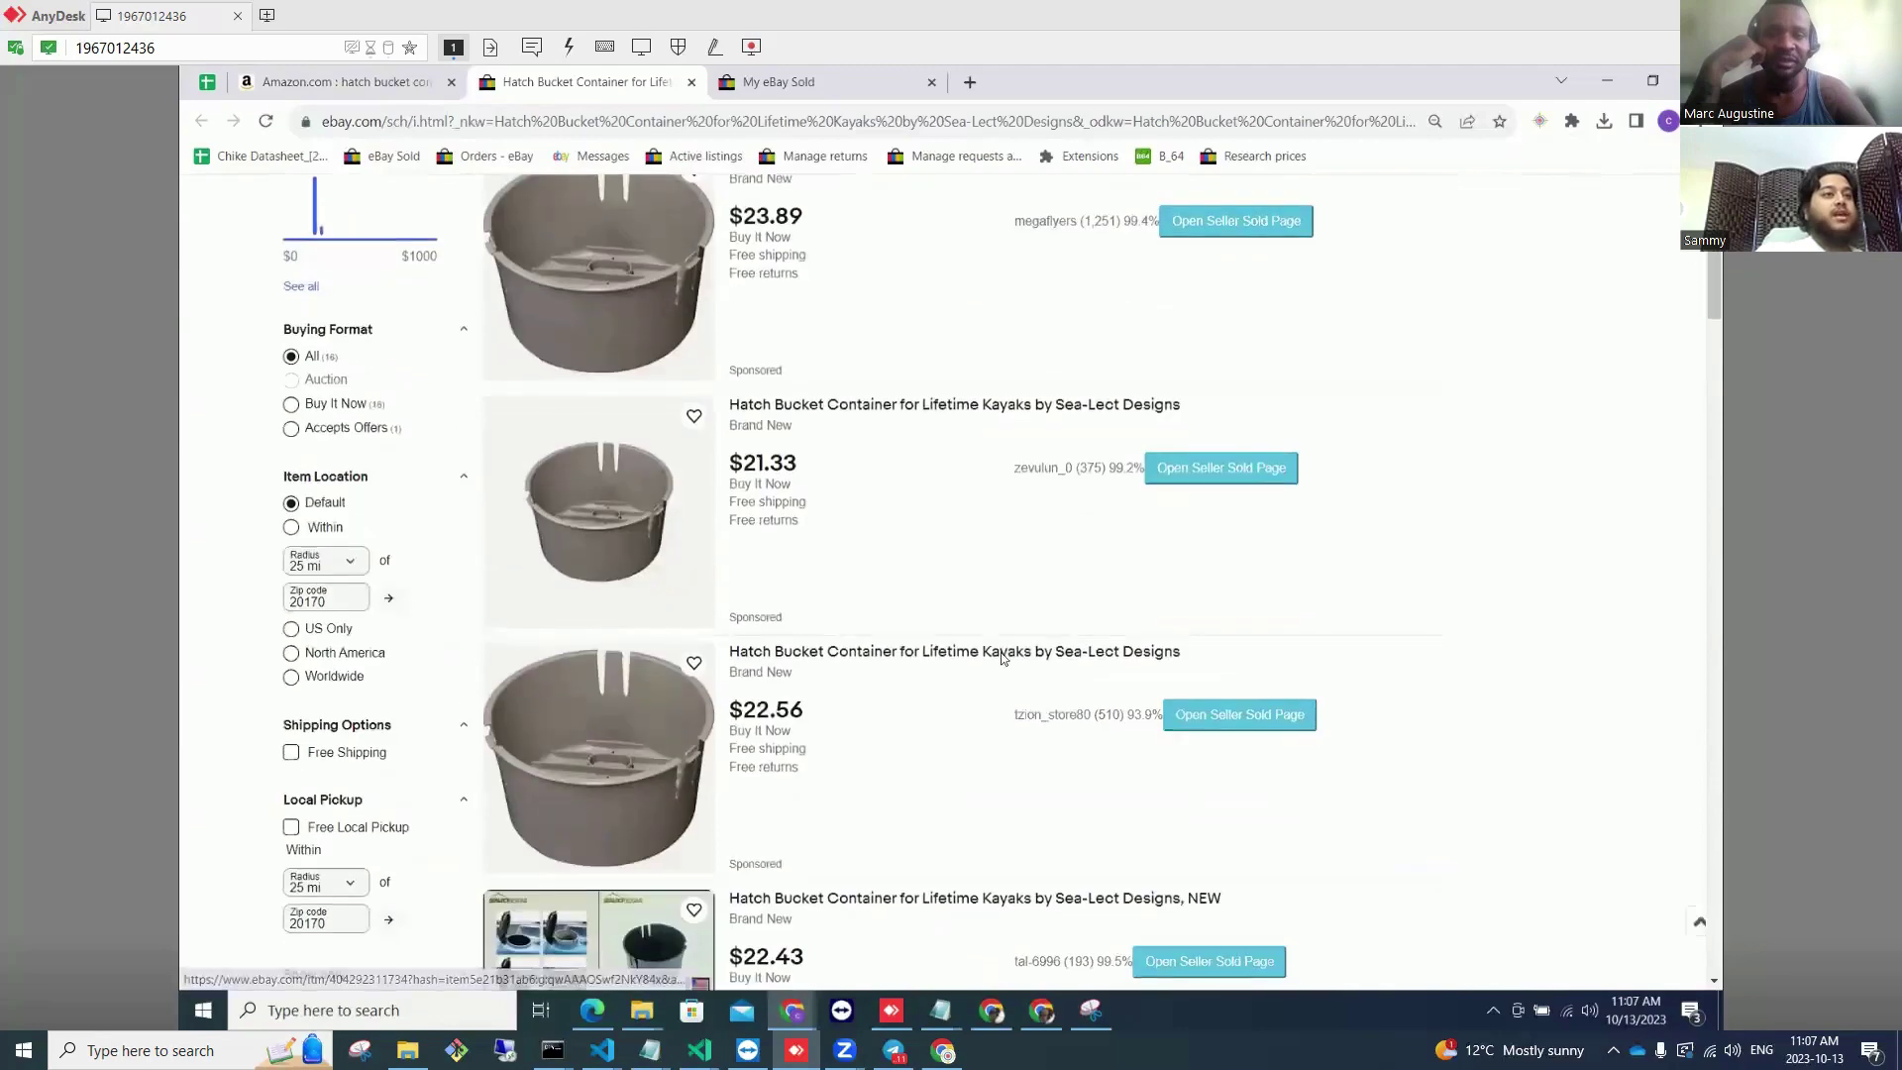
scroll(1002, 658, "down", 1)
scroll(873, 483, "up", 5)
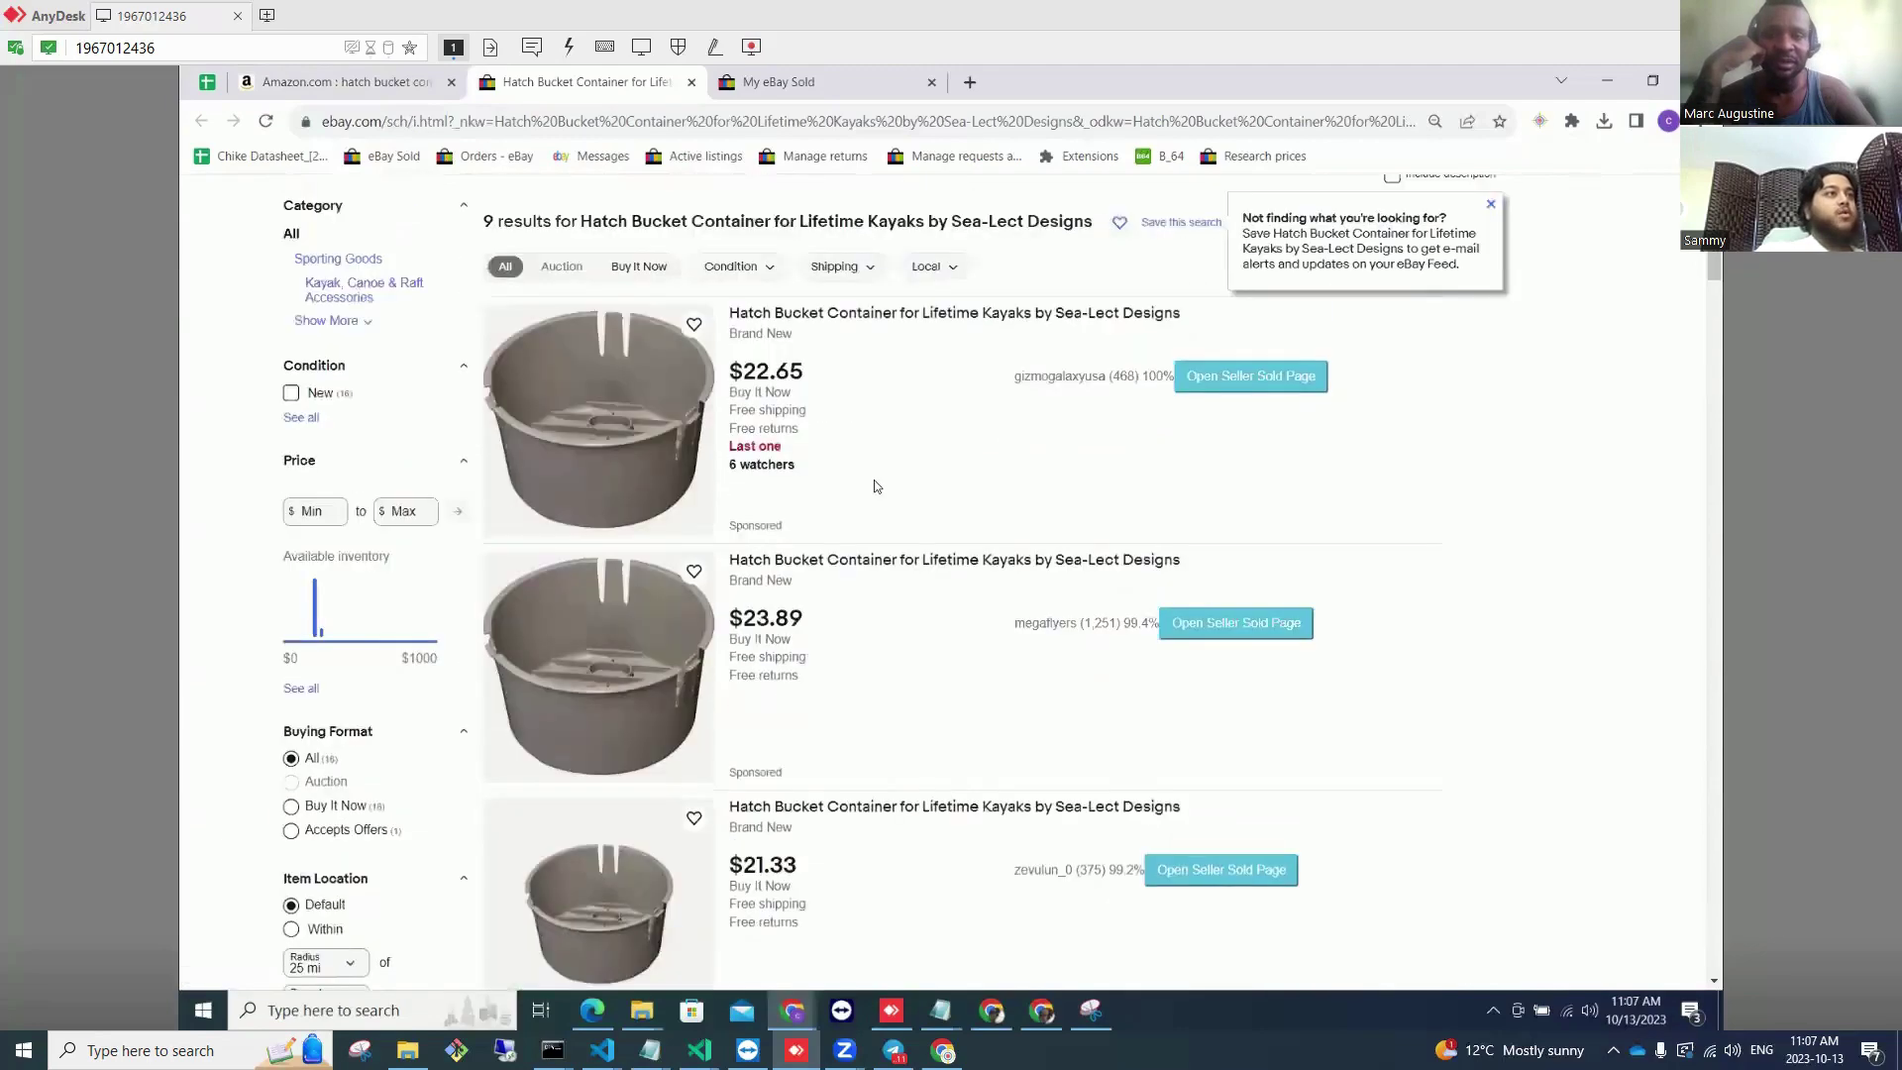
Step: Extract all sold-item titles from the first two competing hatch bucket sellers
left_click(1224, 375)
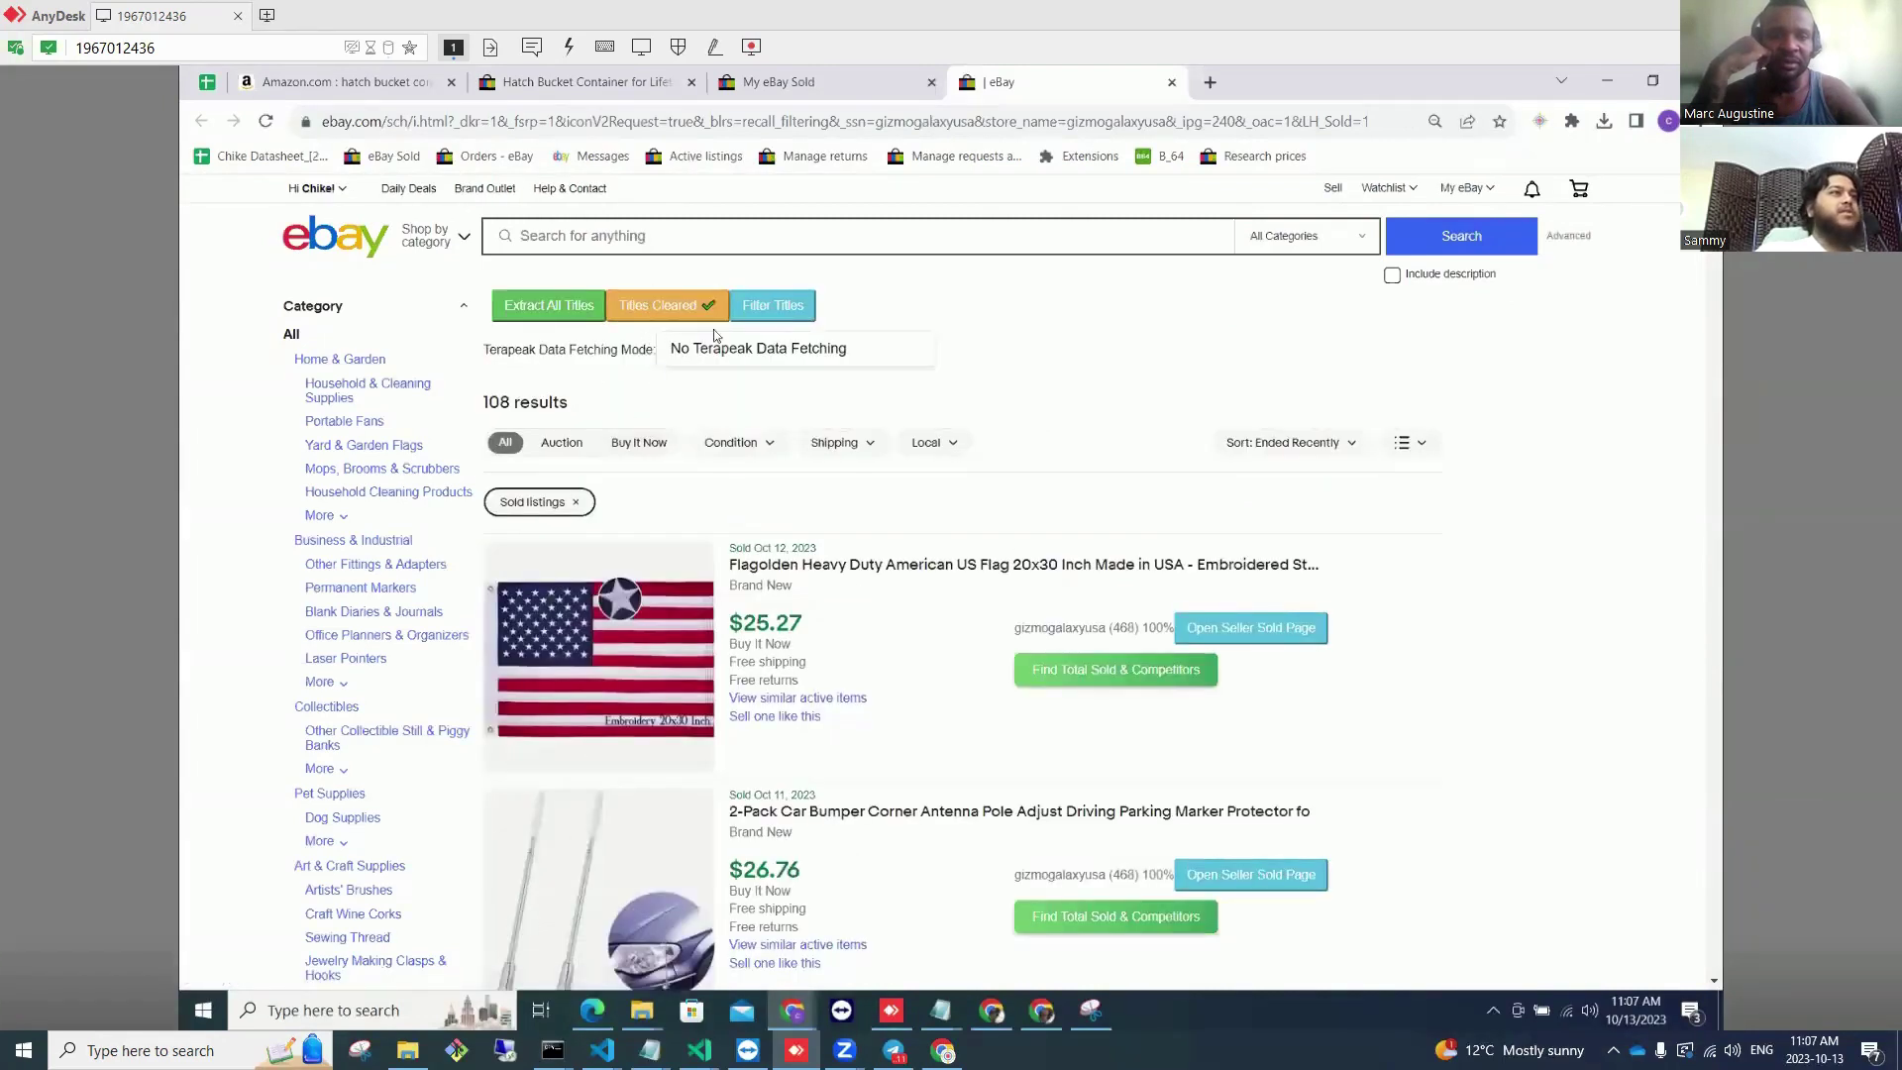
left_click(552, 308)
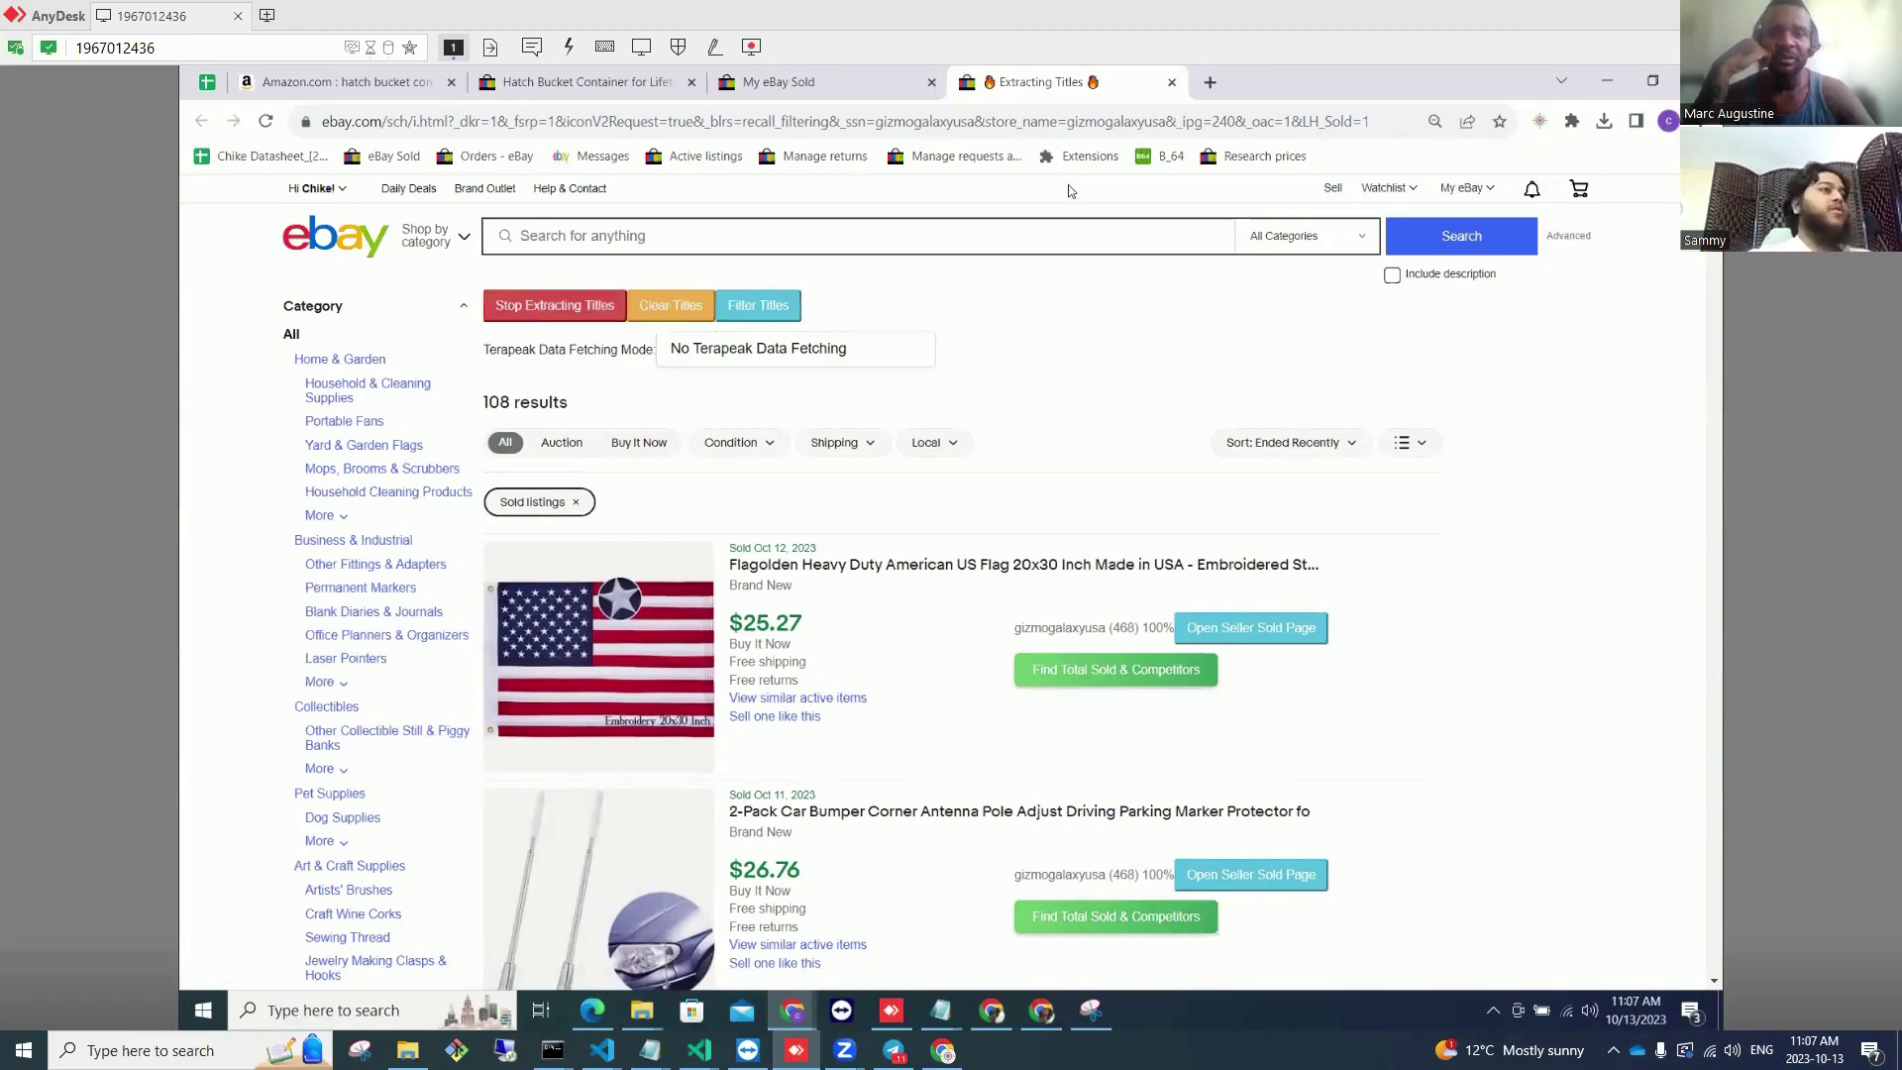
left_click(1172, 83)
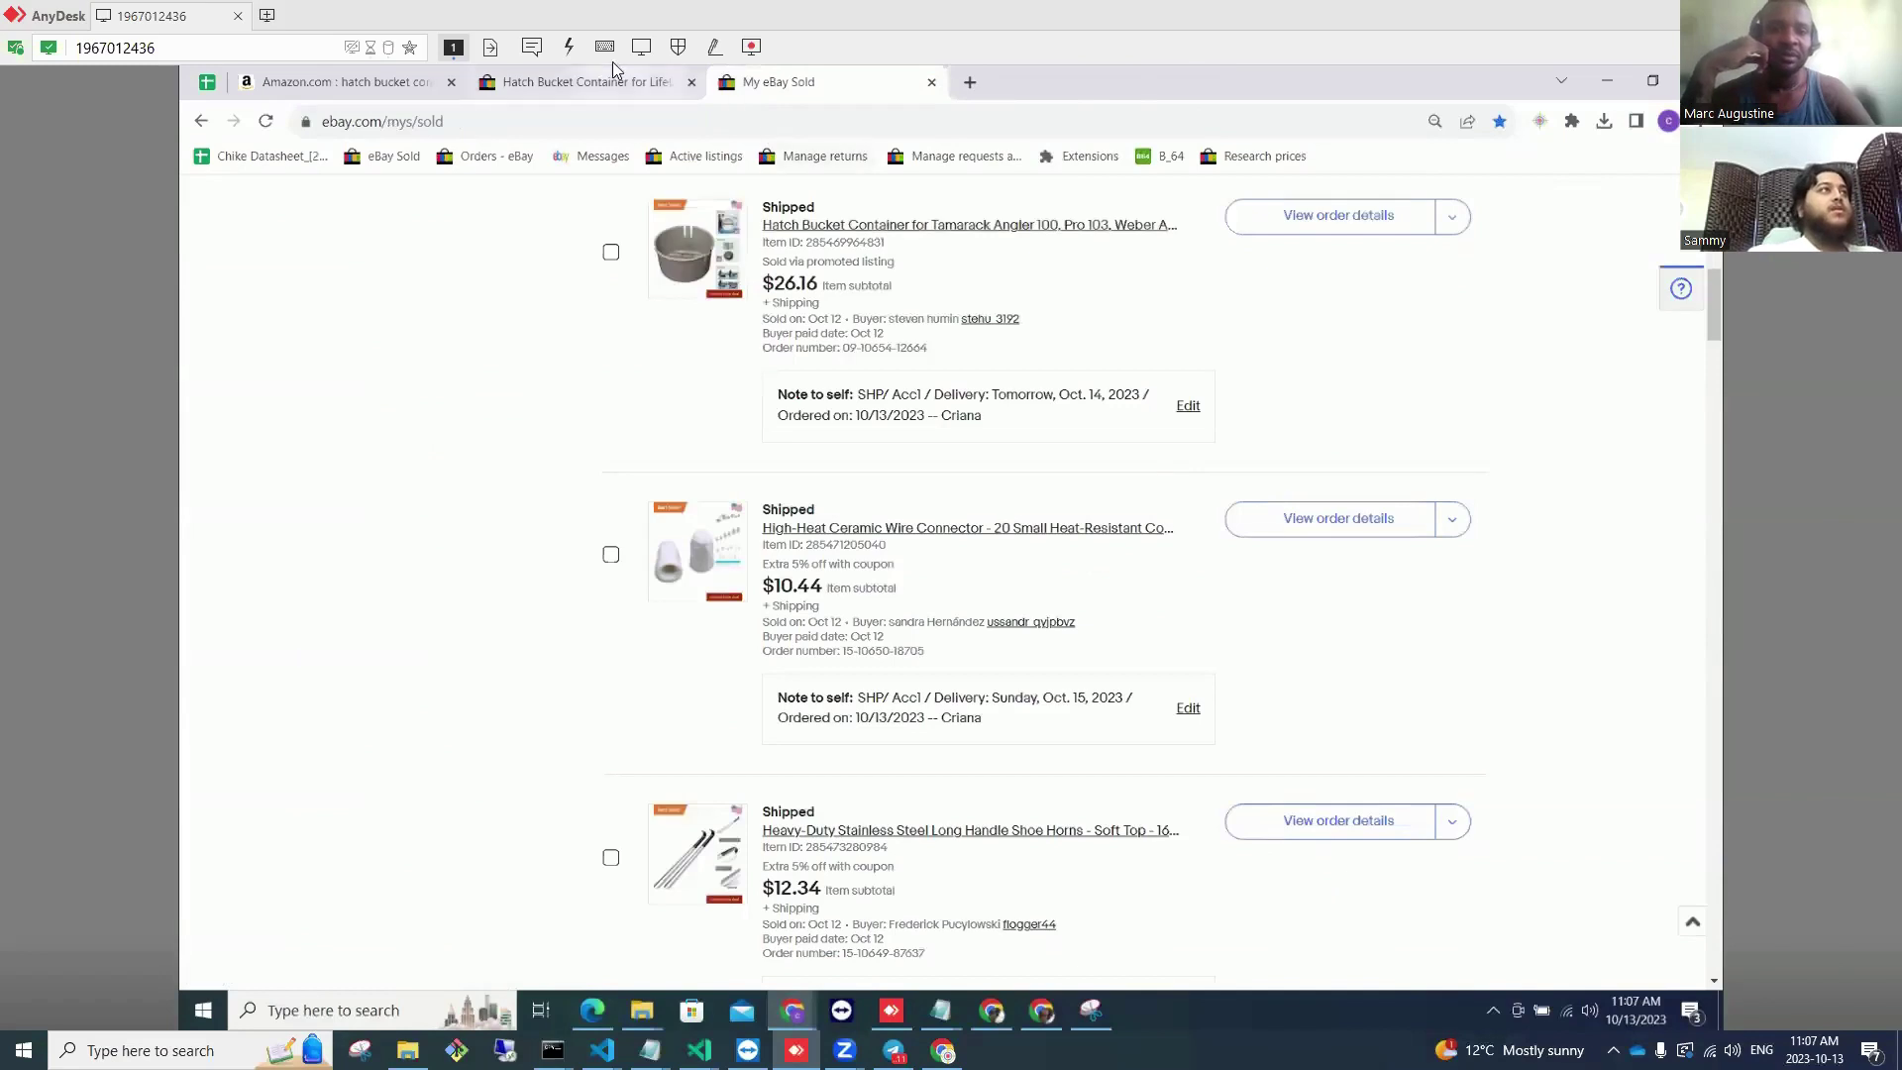
left_click_drag(579, 97, 822, 91)
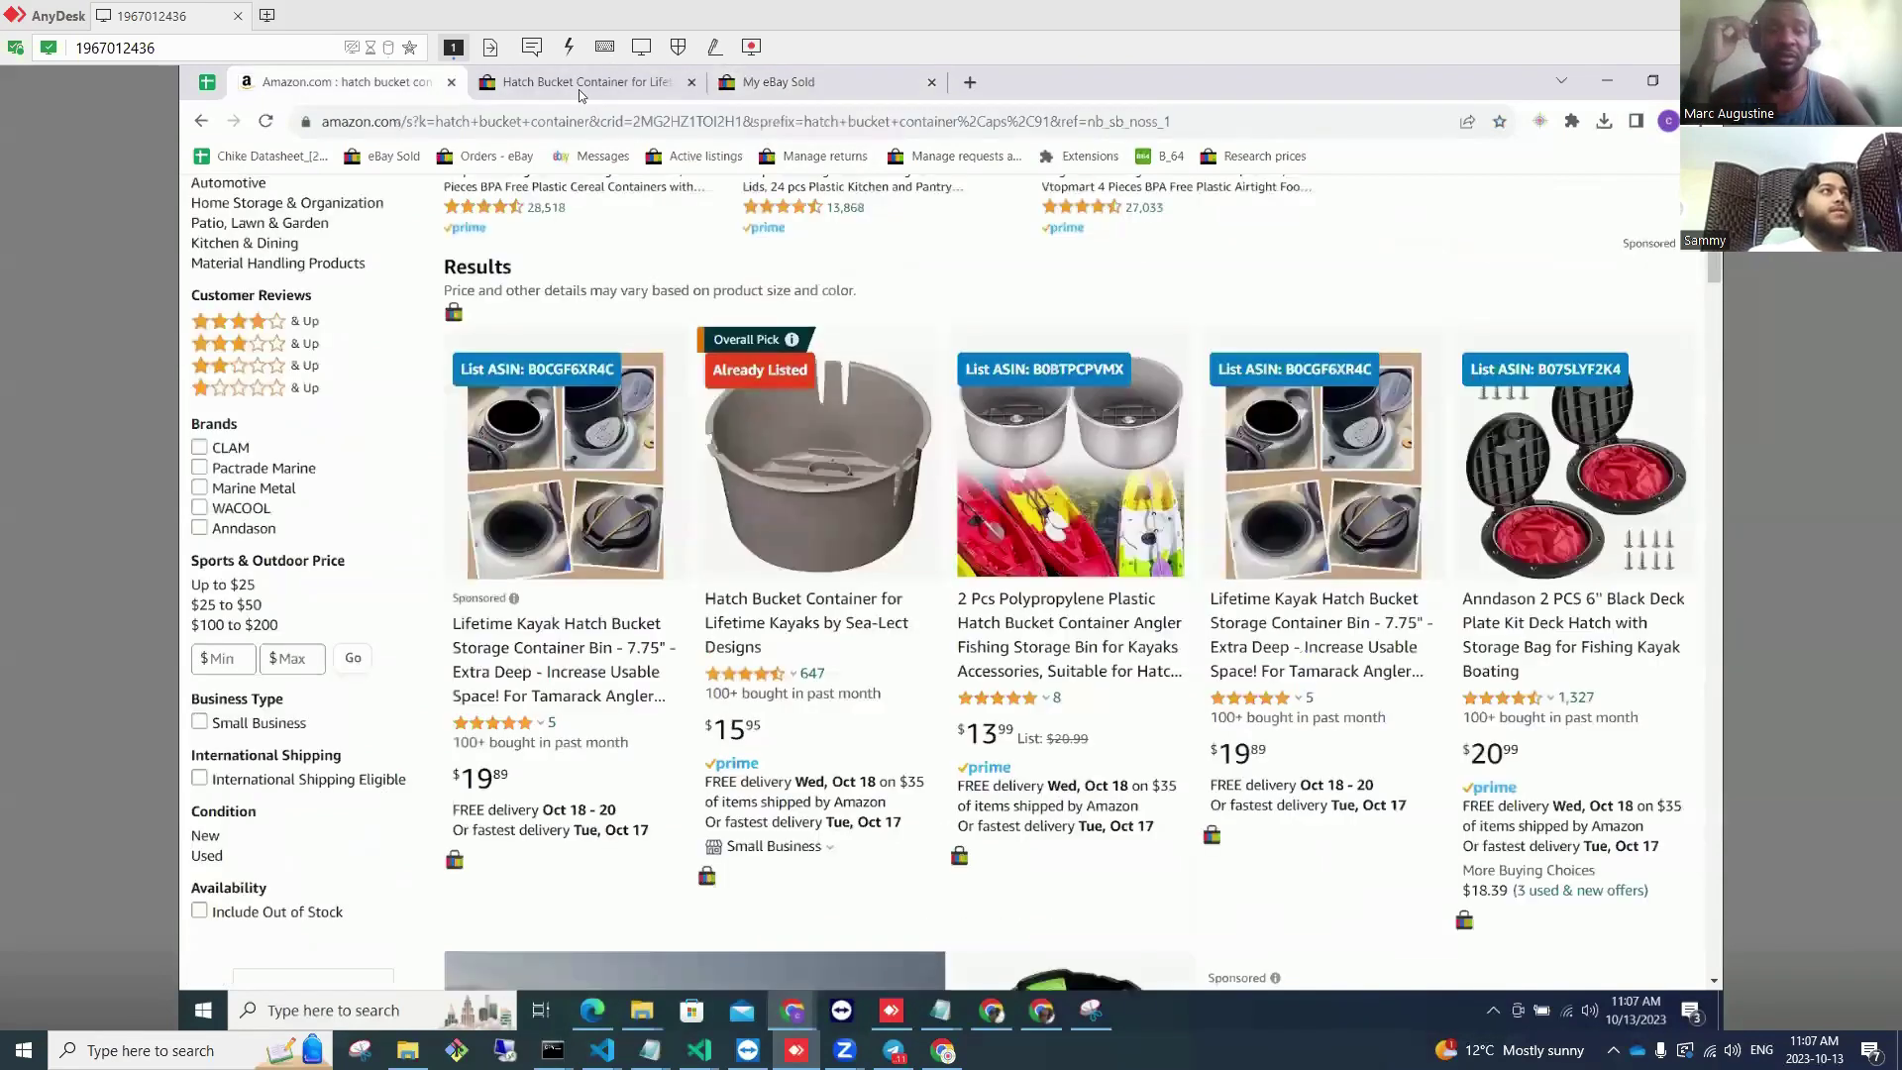
left_click(1276, 630)
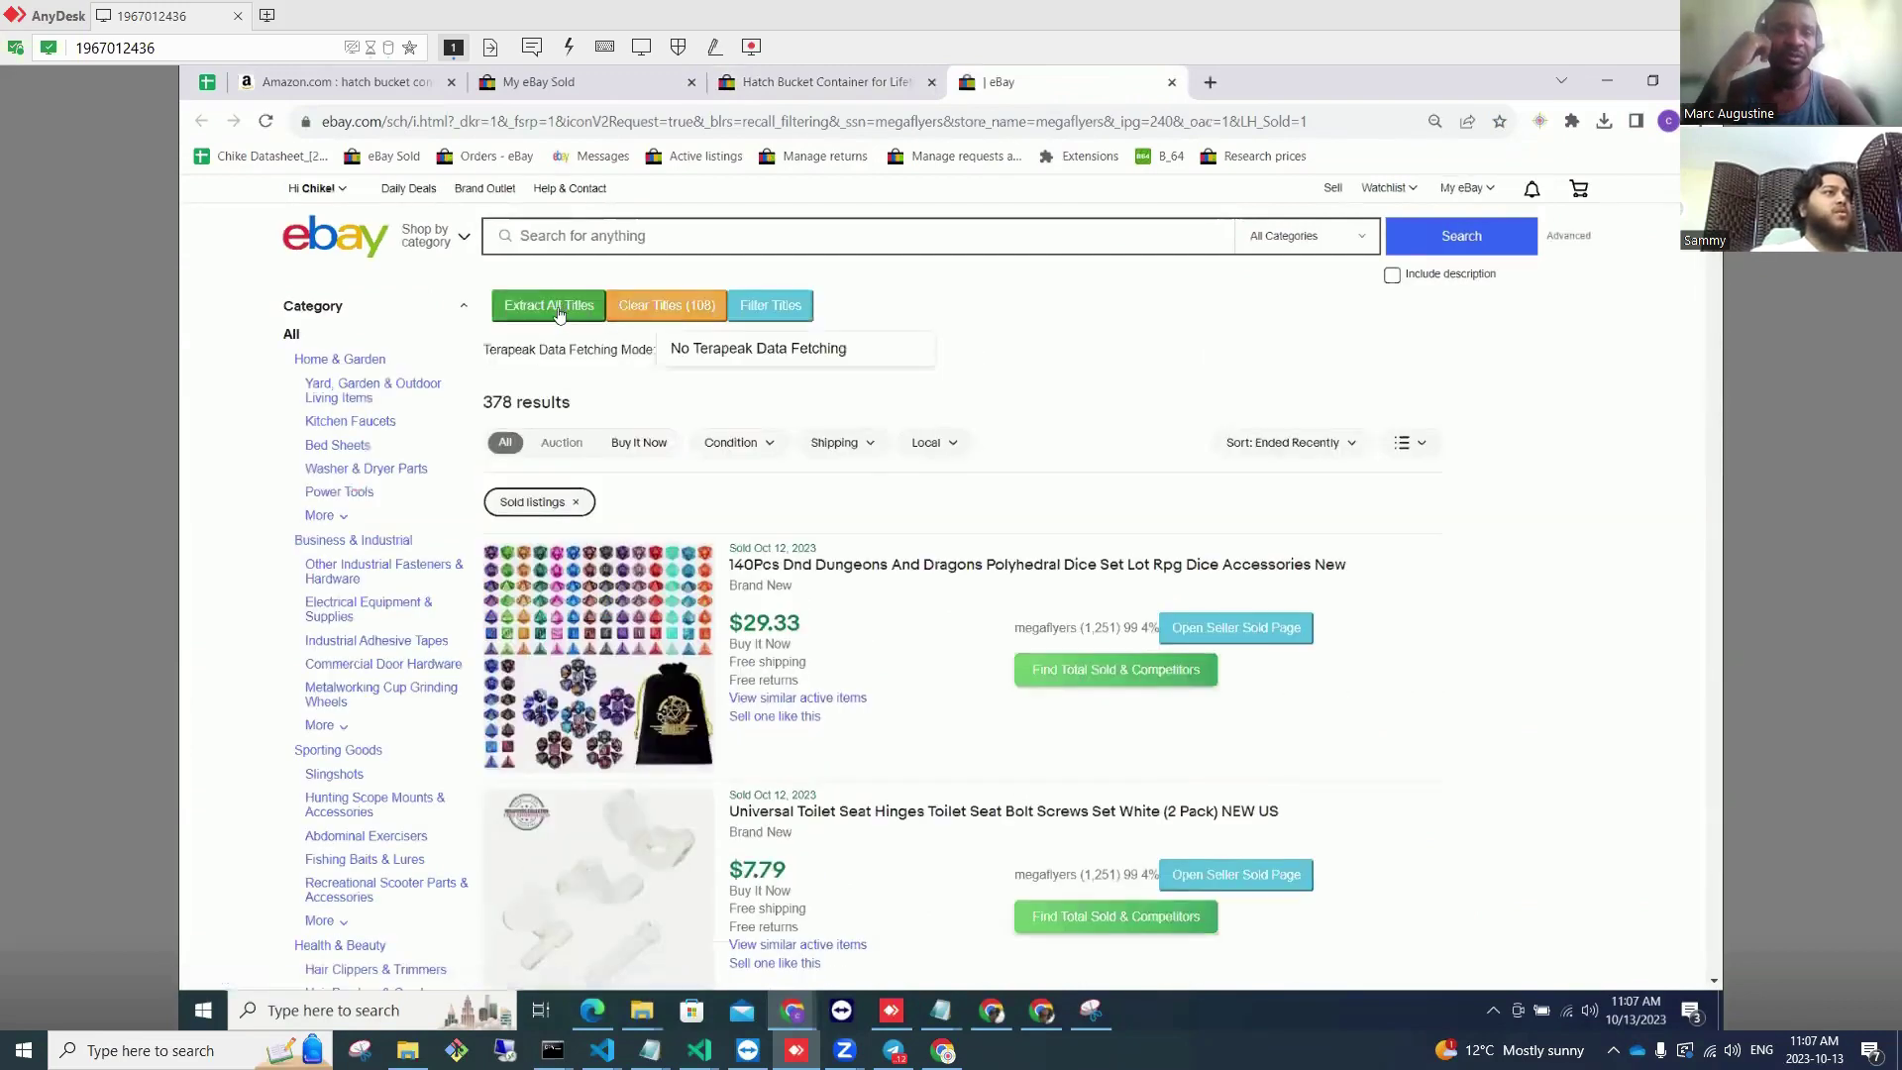
left_click(555, 306)
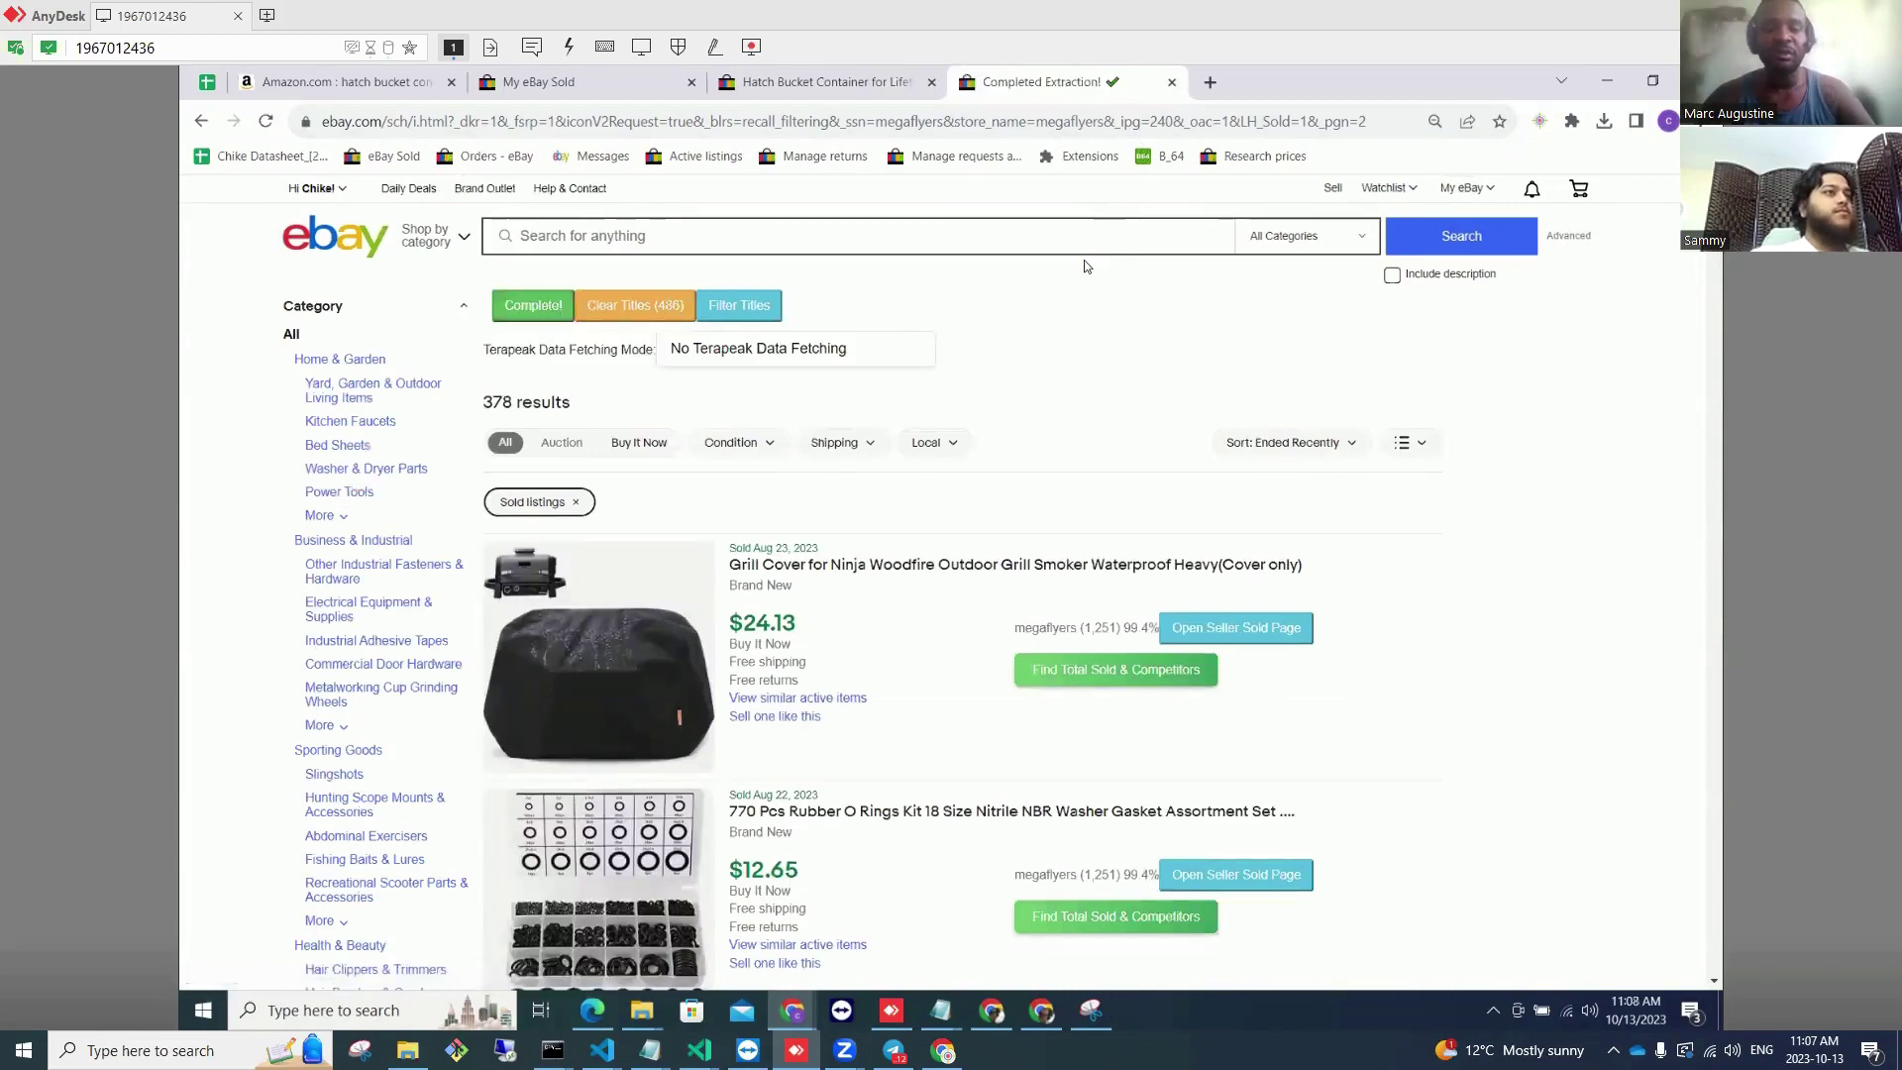
left_click(1172, 82)
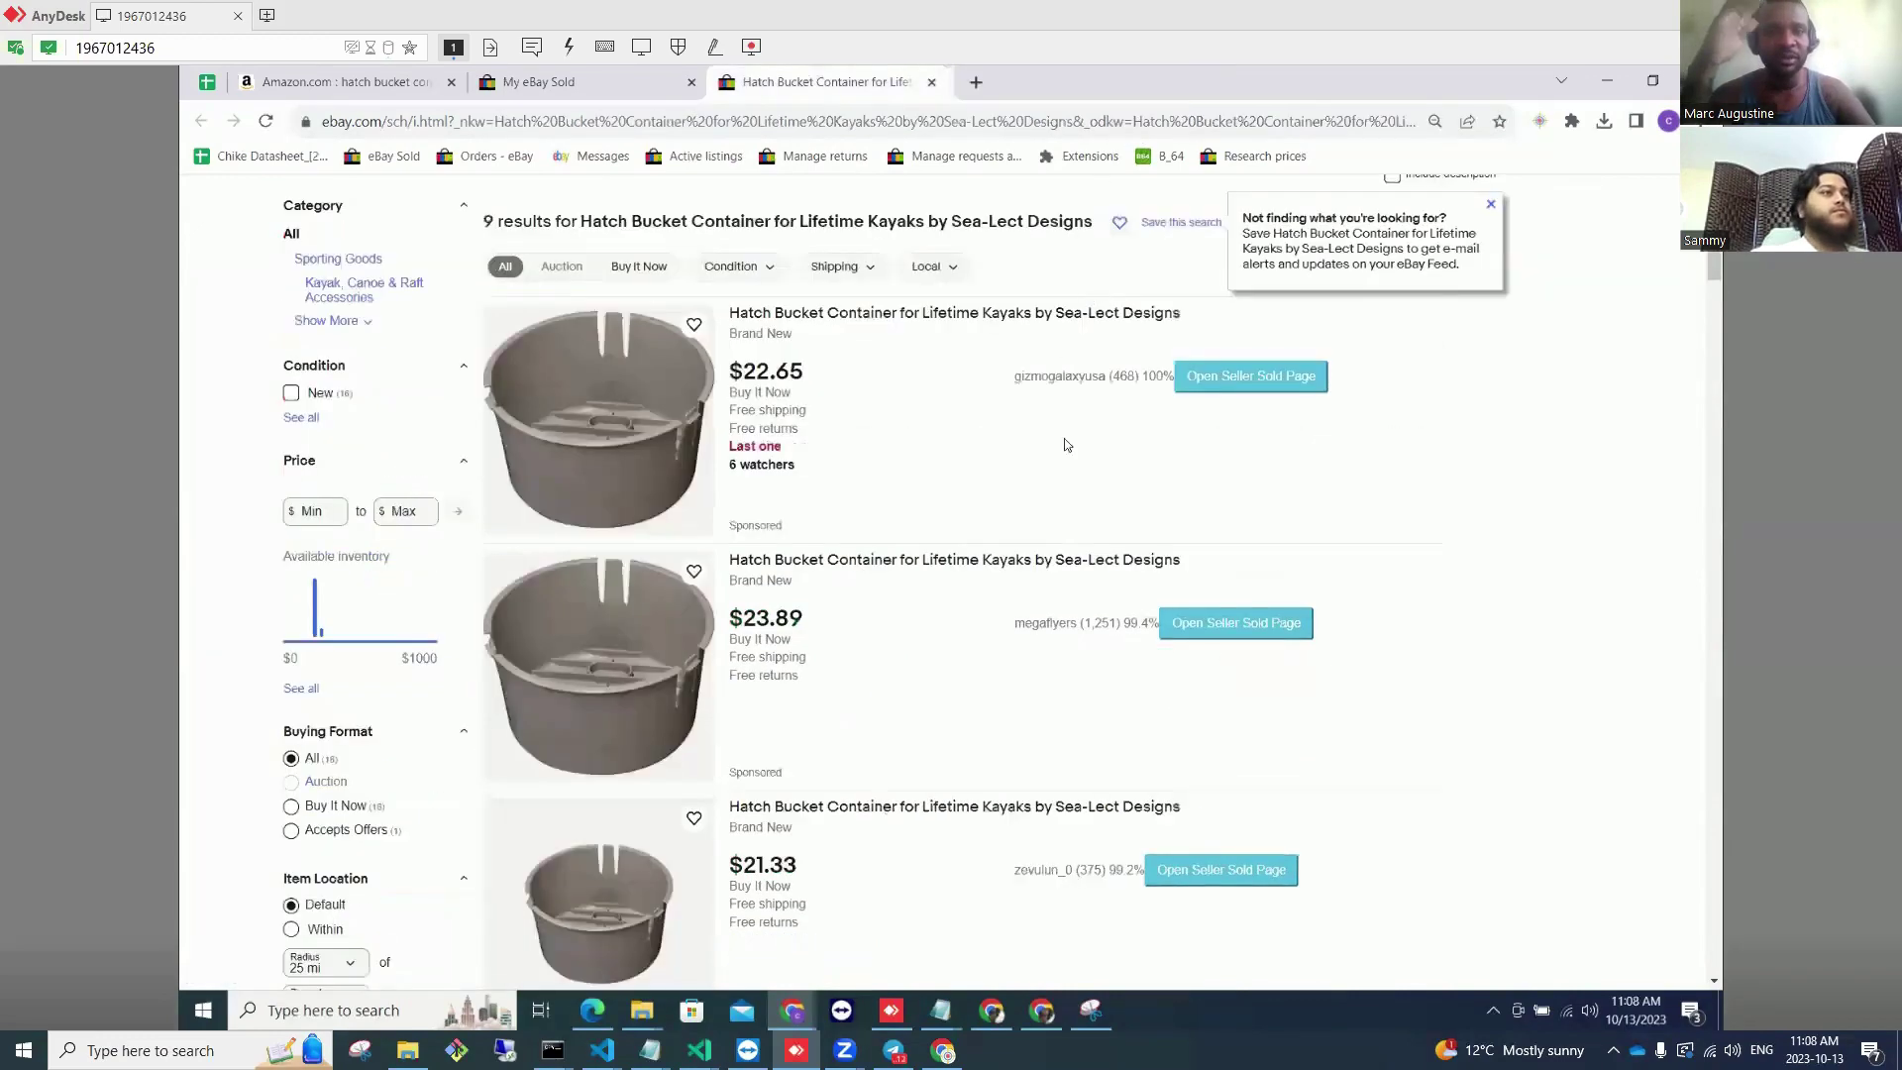
Step: Open the third and fourth sellers' sold pages and start extracting the fourth's titles
scroll(1064, 437, "down", 4)
left_click(1189, 670)
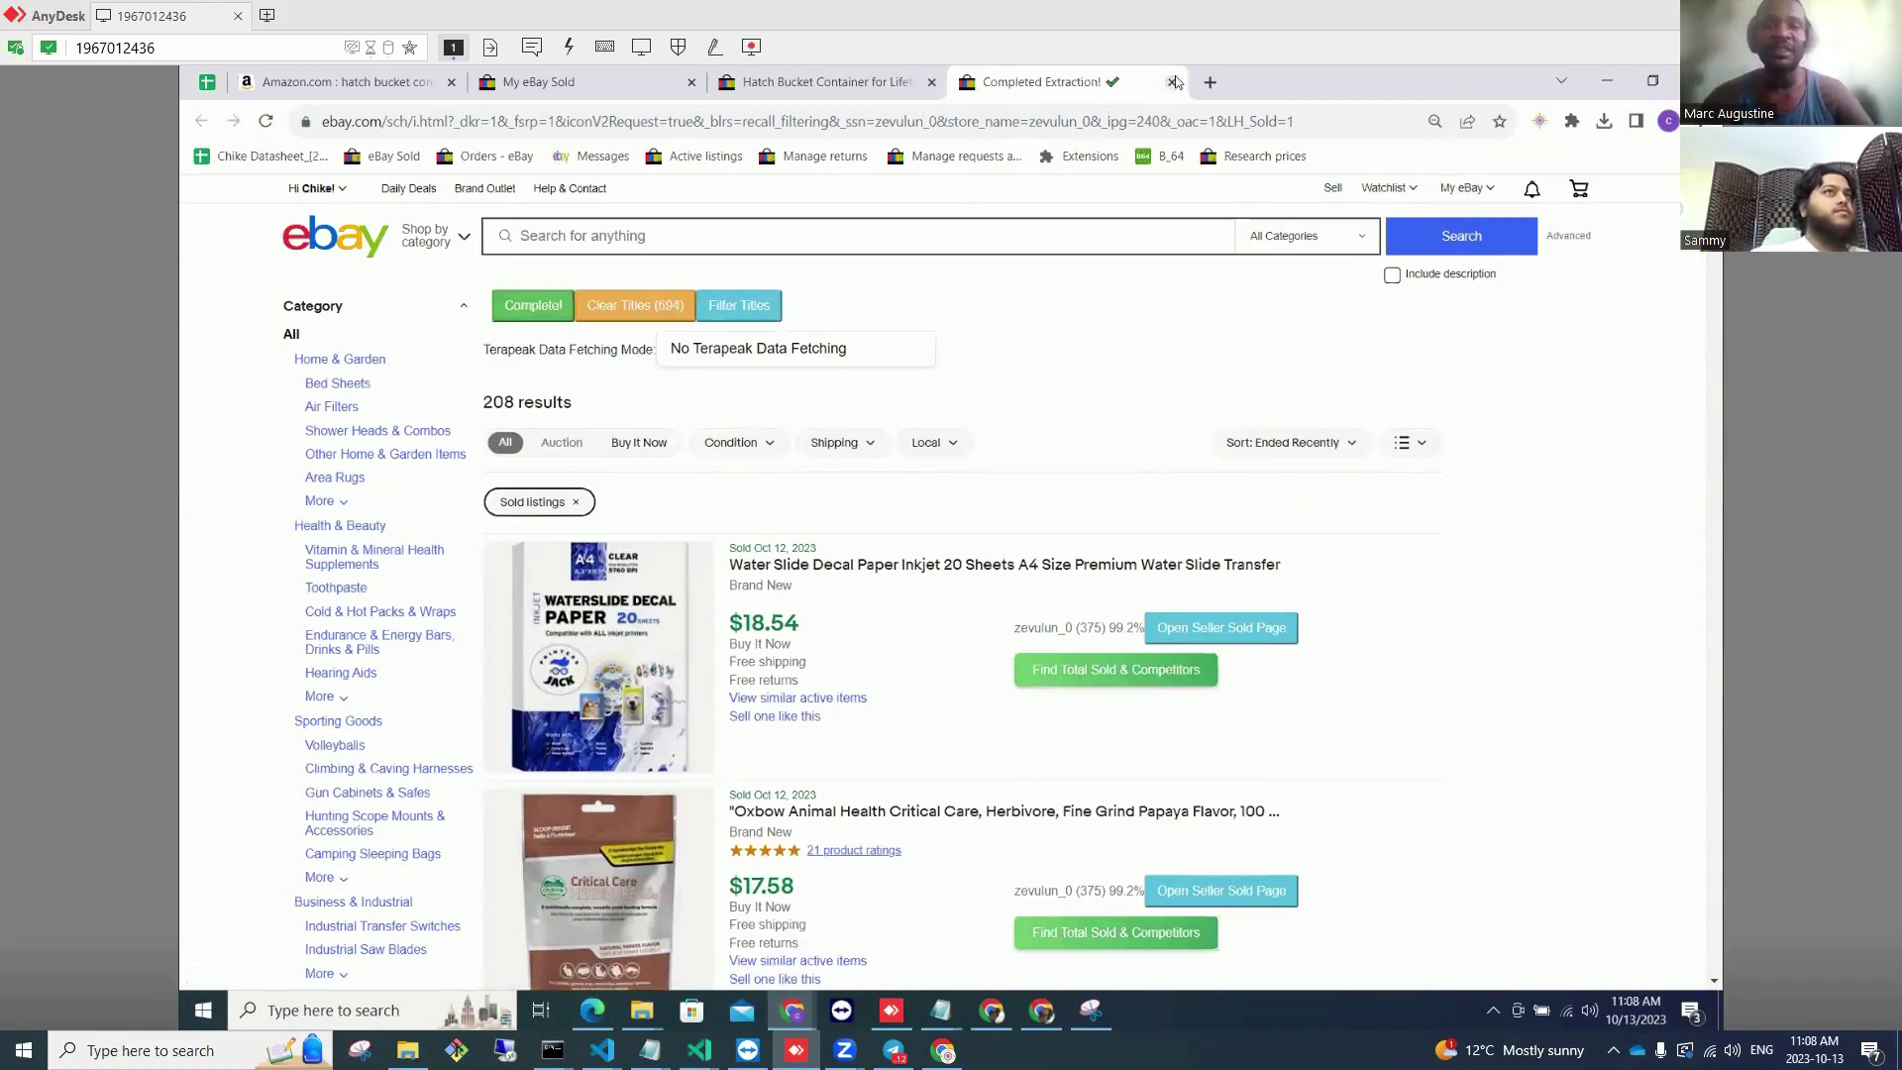
scroll(1139, 548, "down", 3)
left_click(1236, 614)
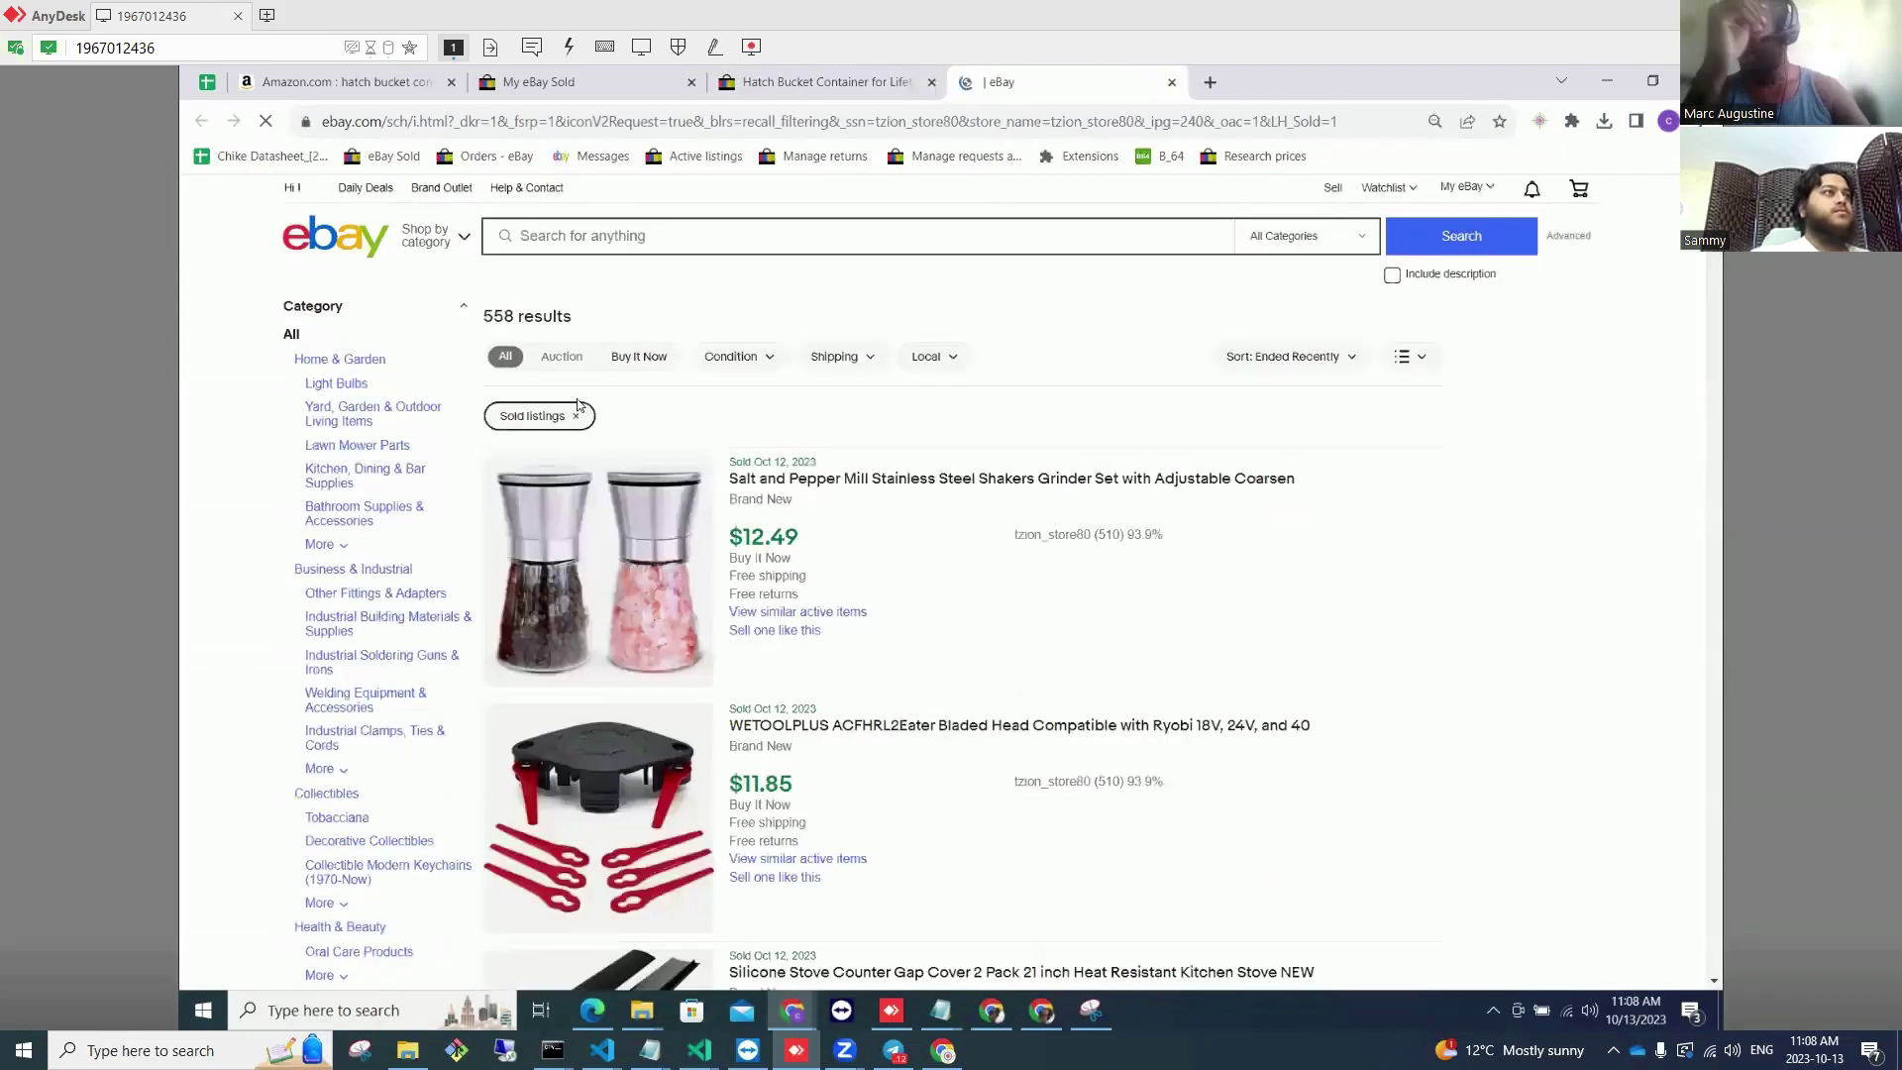
left_click(531, 309)
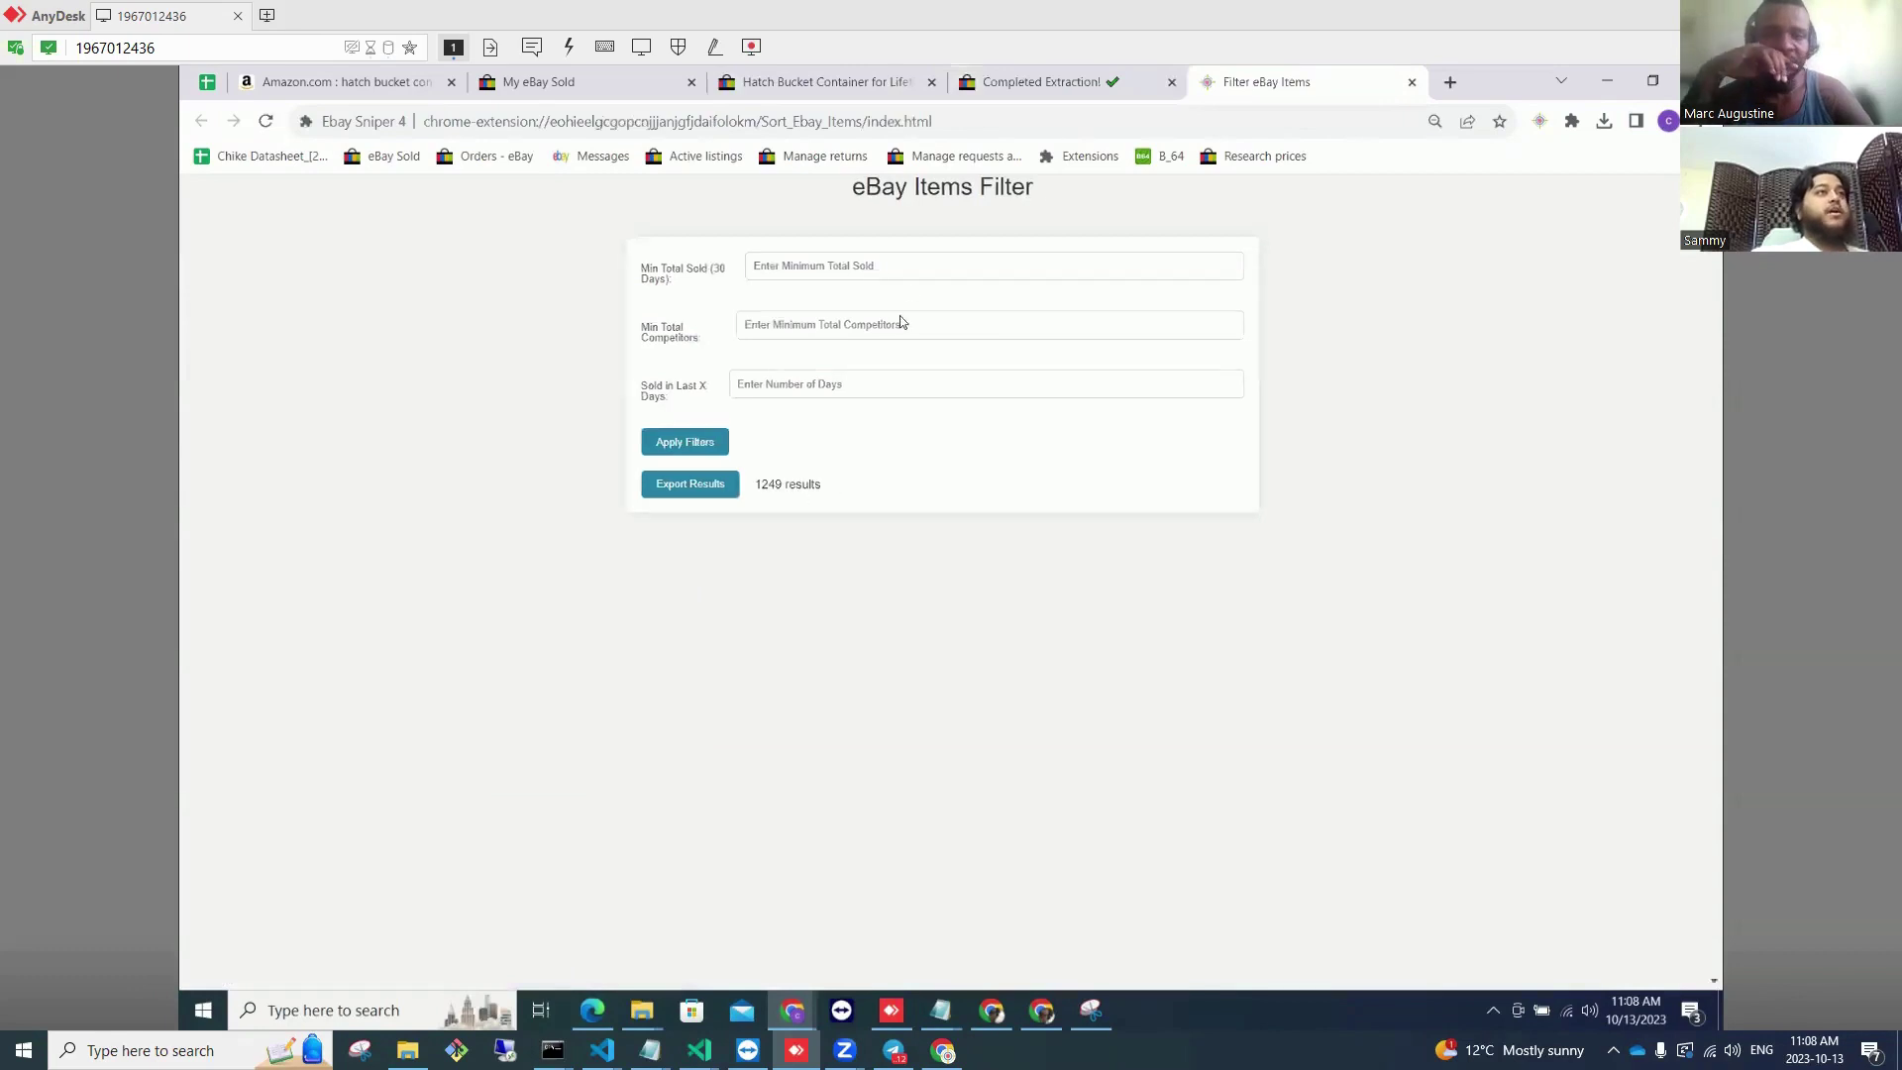
Step: Filter items to sales within the last 30 days and copy the 523 exported titles
left_click(839, 382)
type("30")
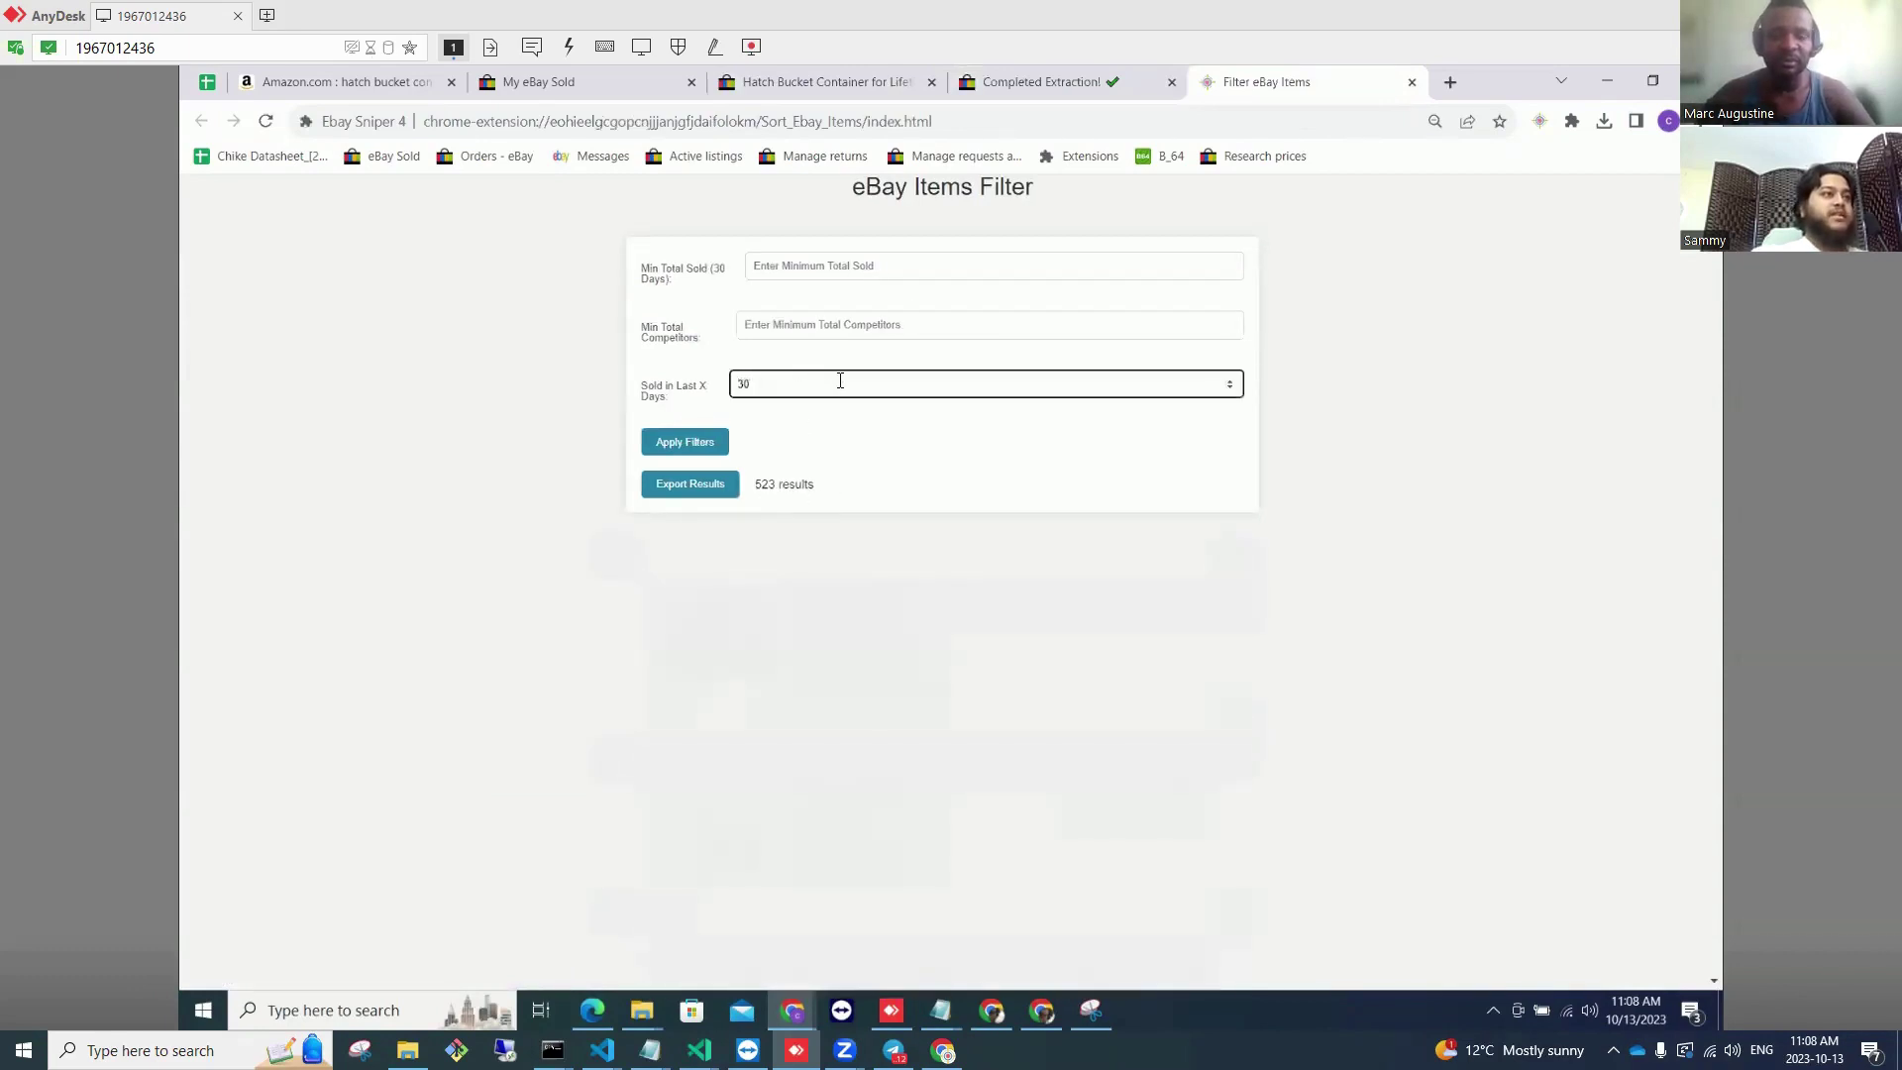
double_click(770, 485)
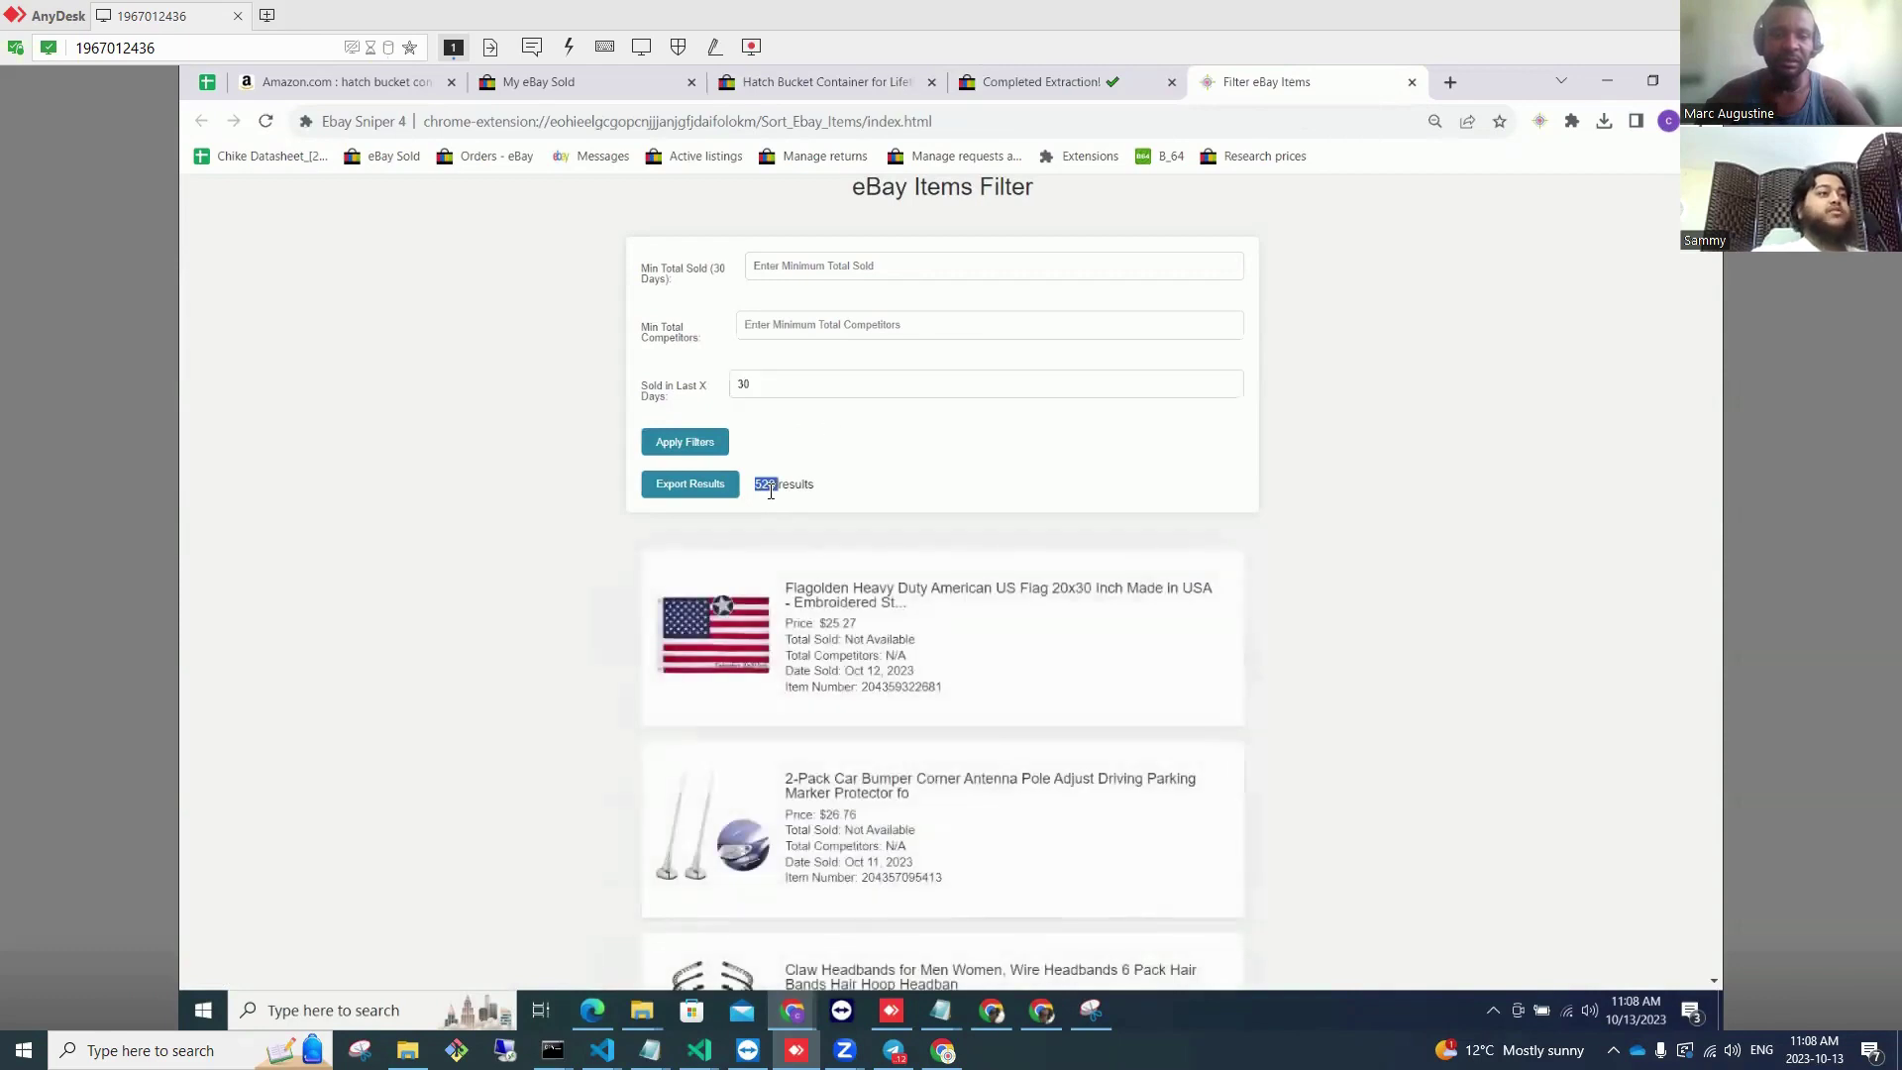
left_click(734, 495)
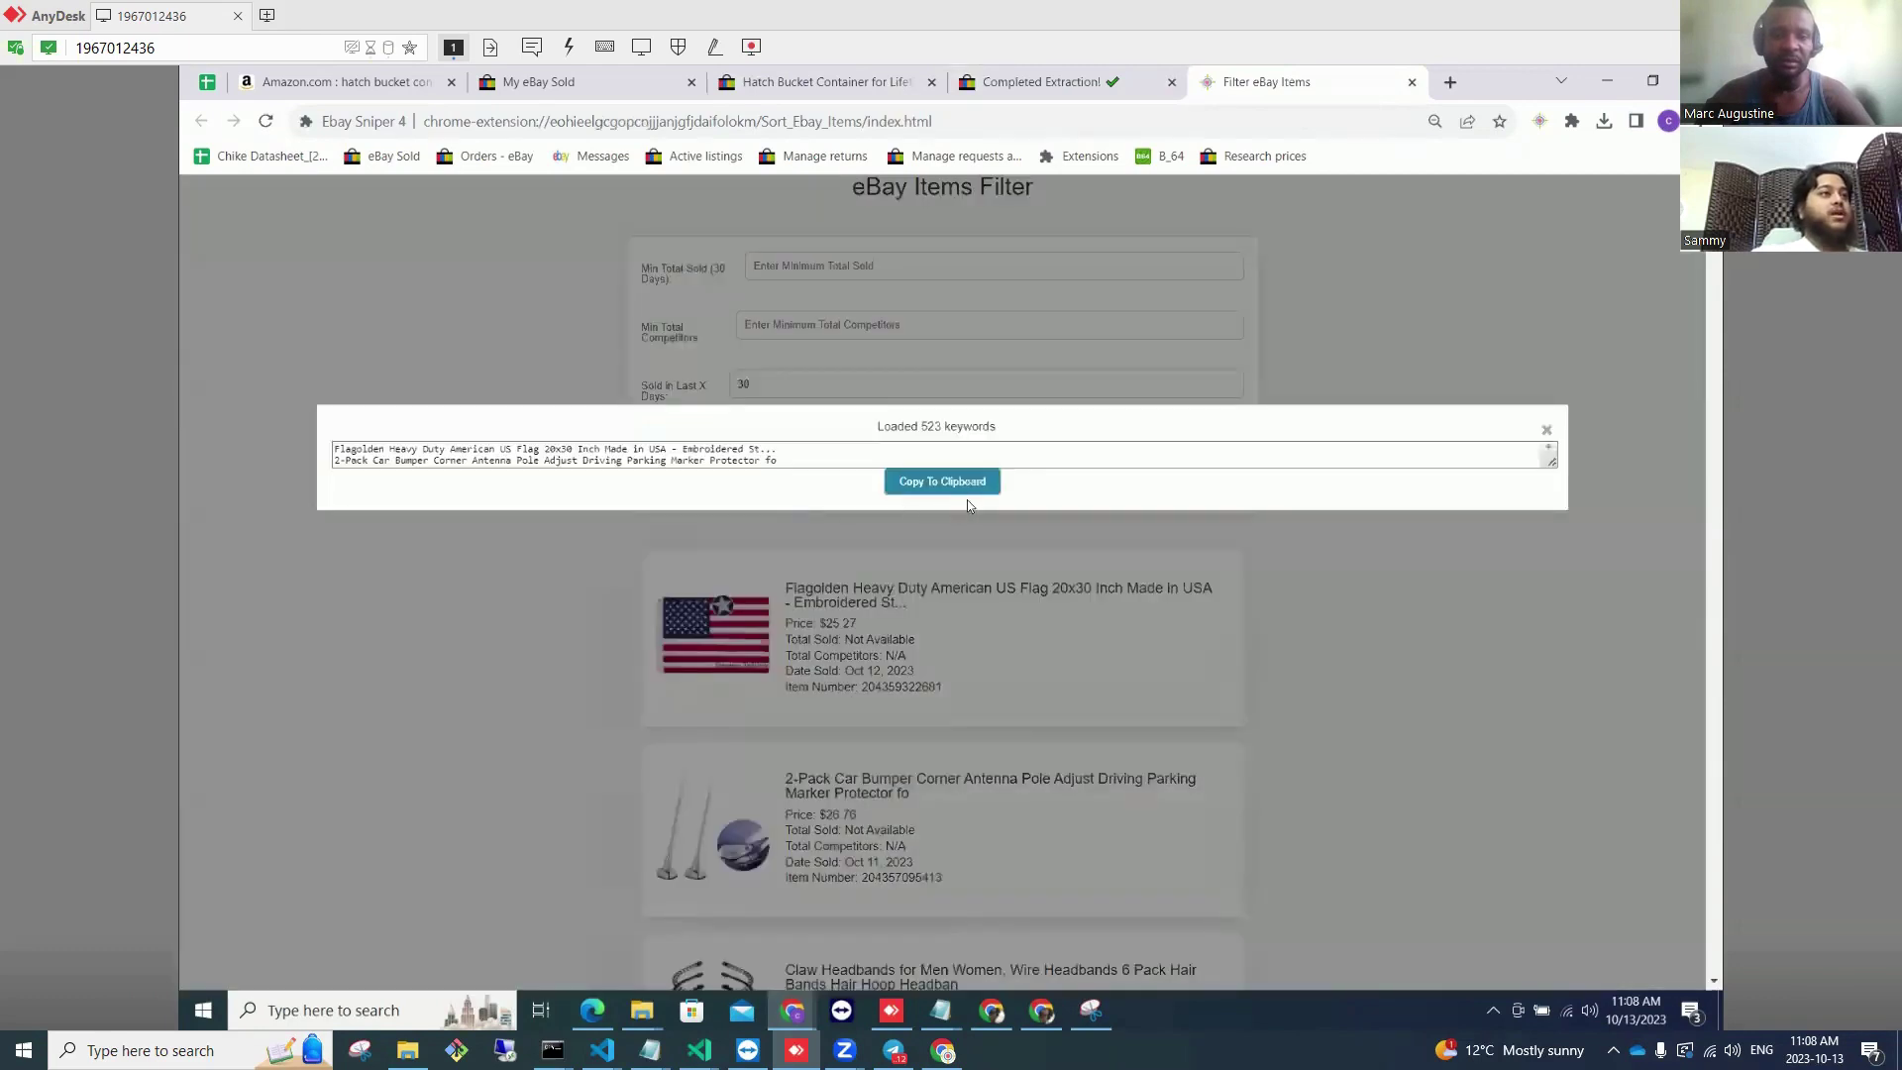
left_click(944, 483)
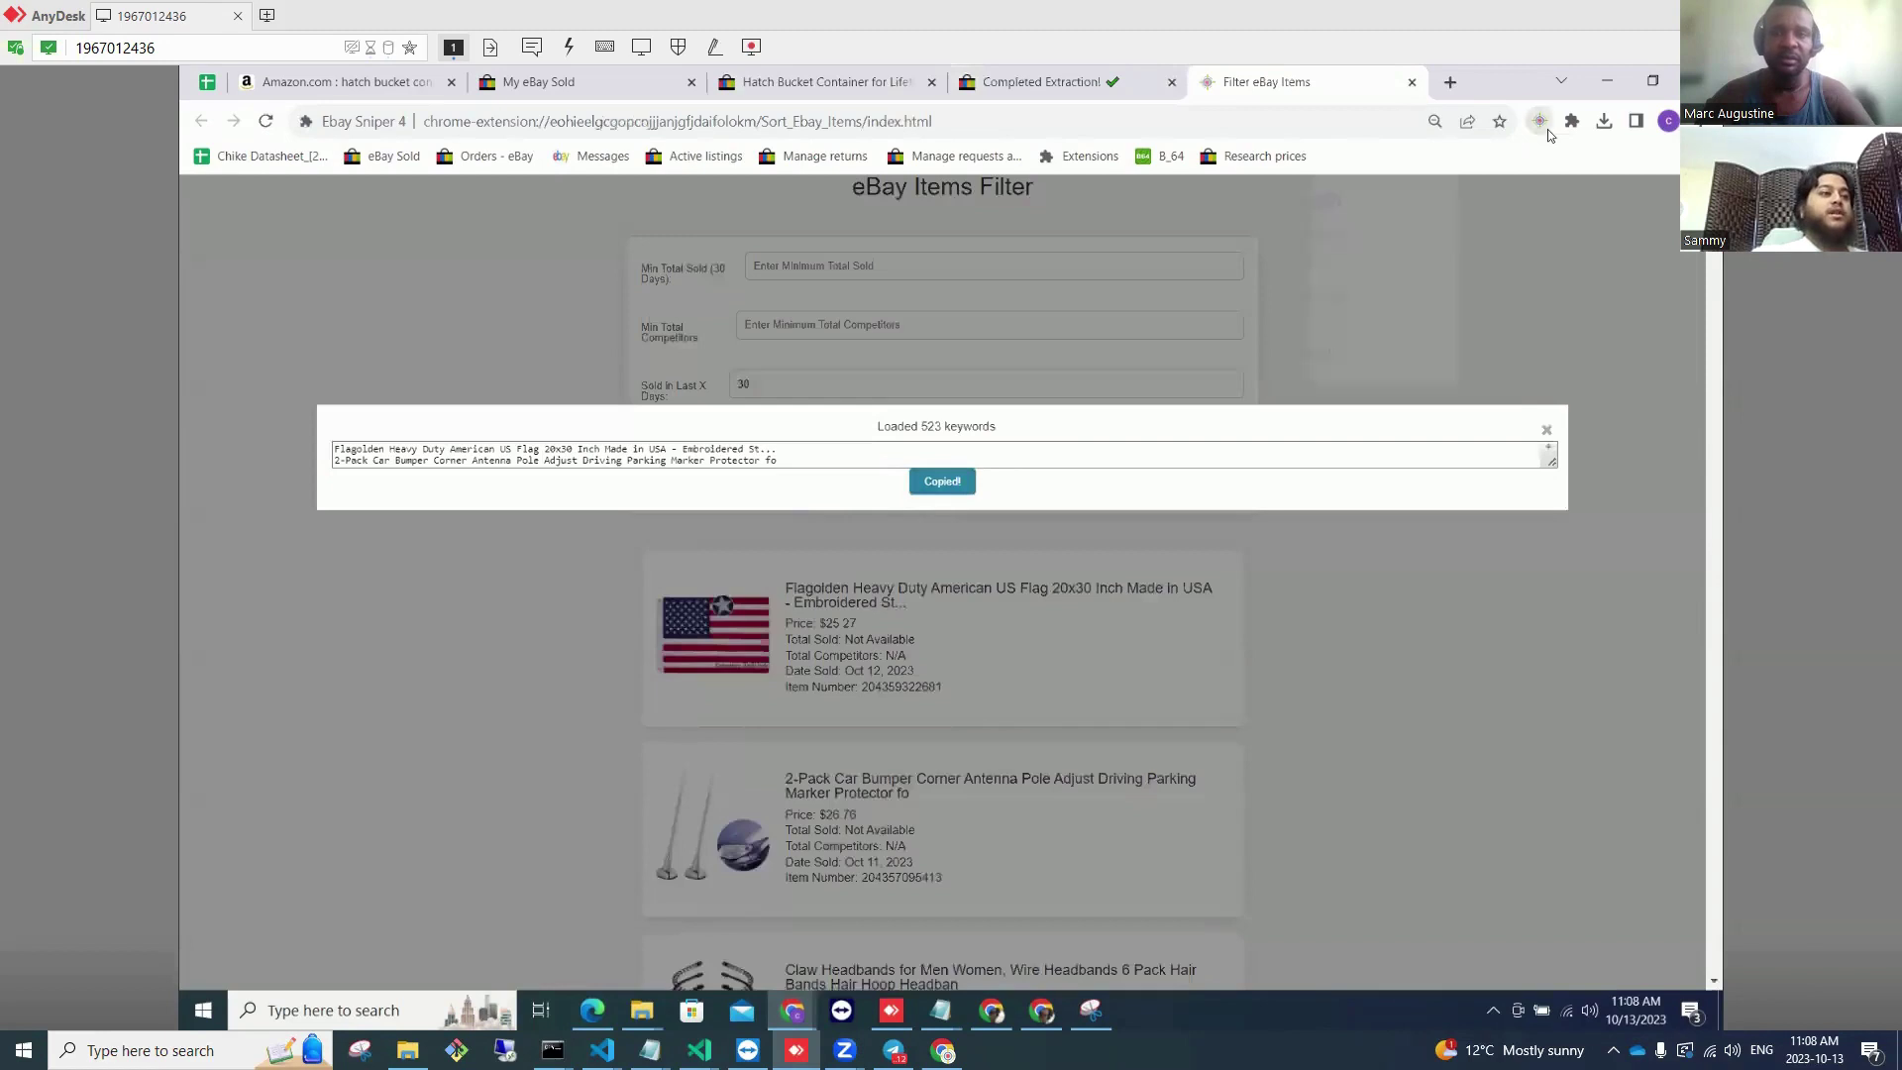
left_click(1545, 126)
scroll(1422, 606, "down", 5)
Step: Clear Product Hunter, import the copied titles and search them, then return to My eBay Sold
left_click(1367, 597)
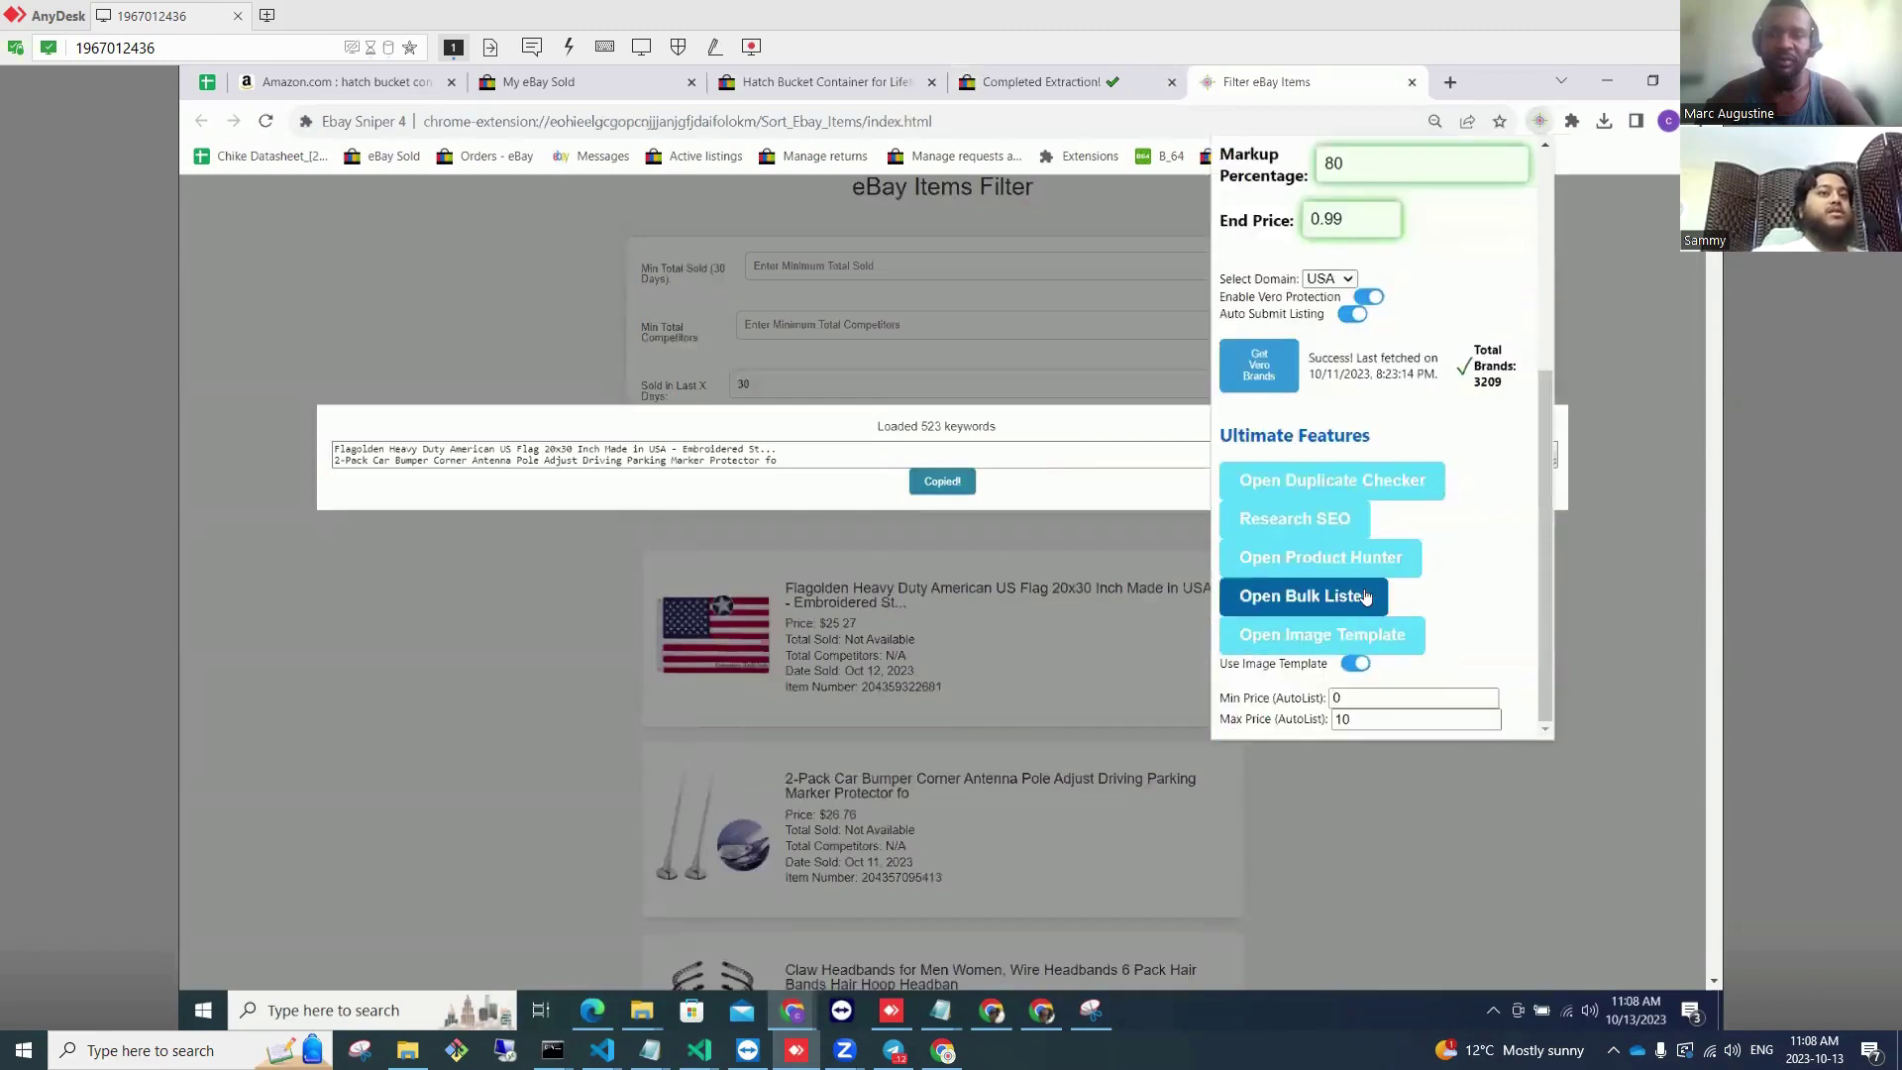
left_click(1320, 556)
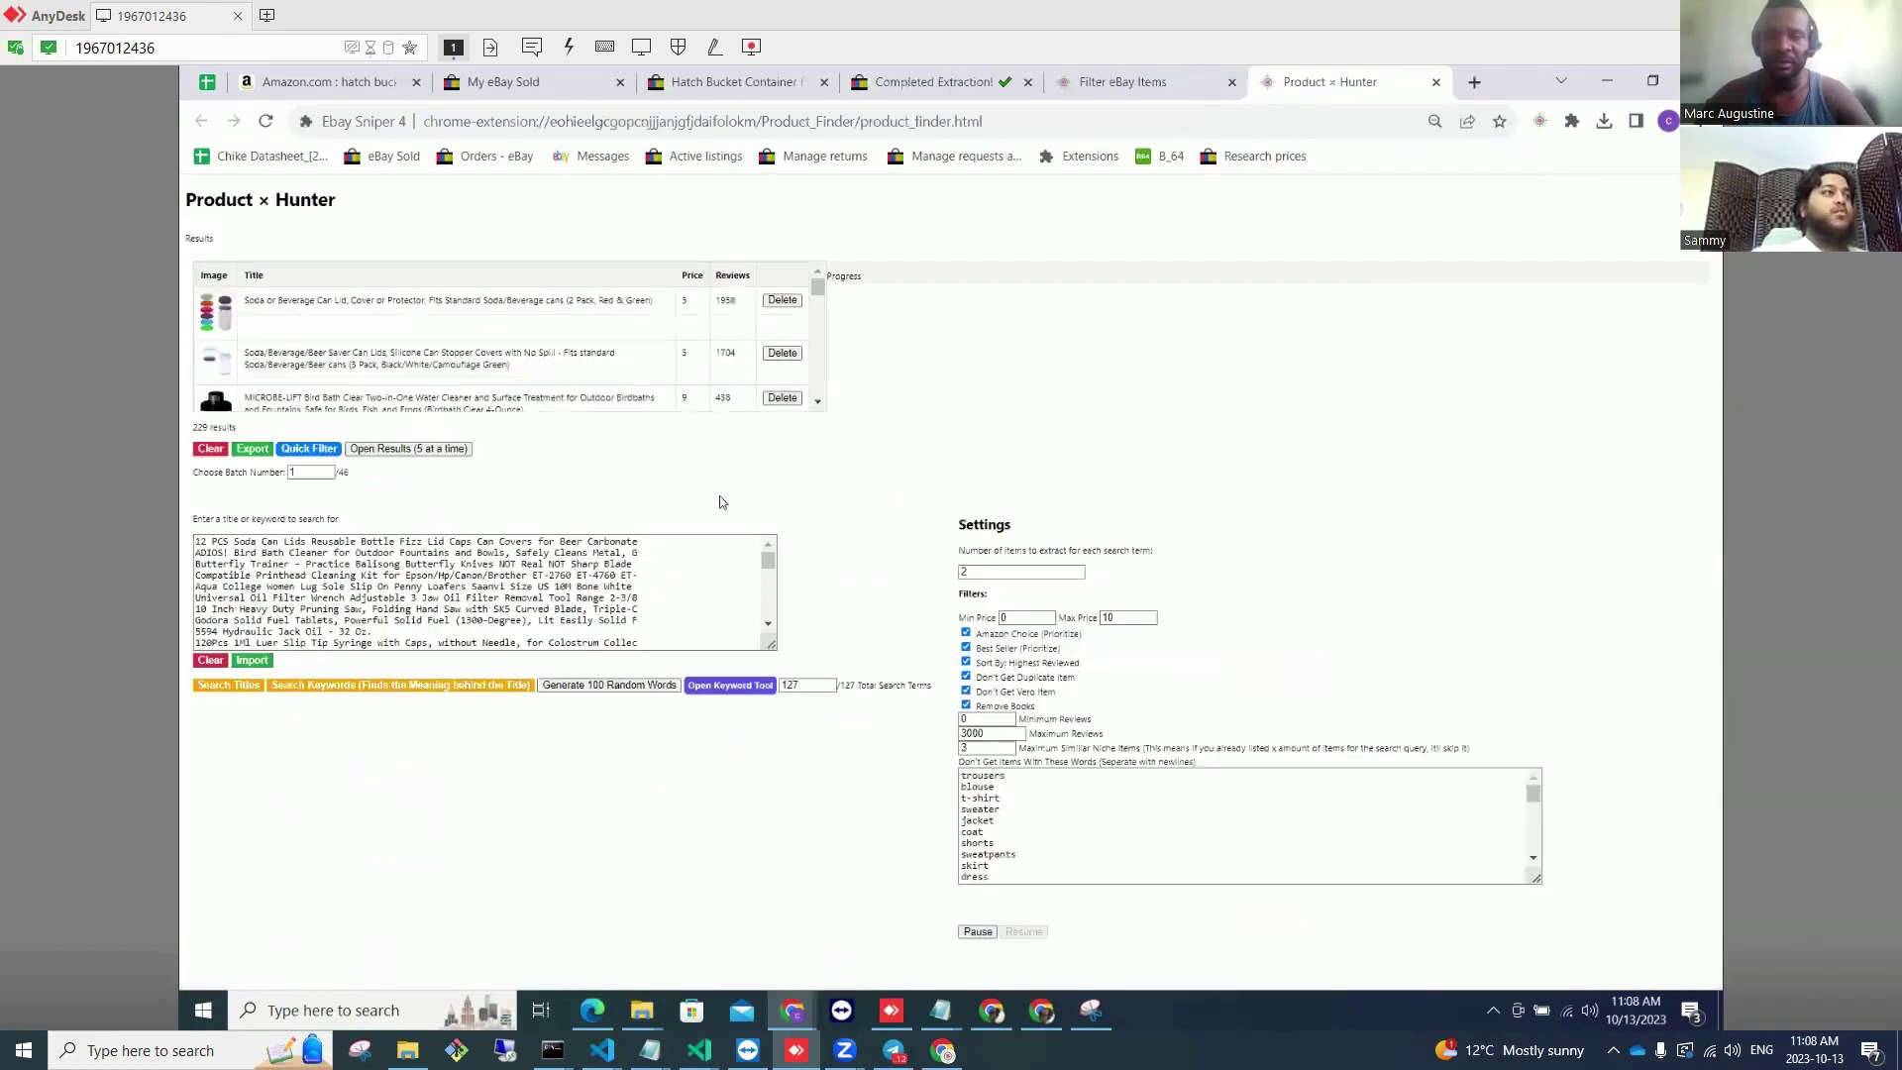
left_click(203, 452)
left_click(210, 674)
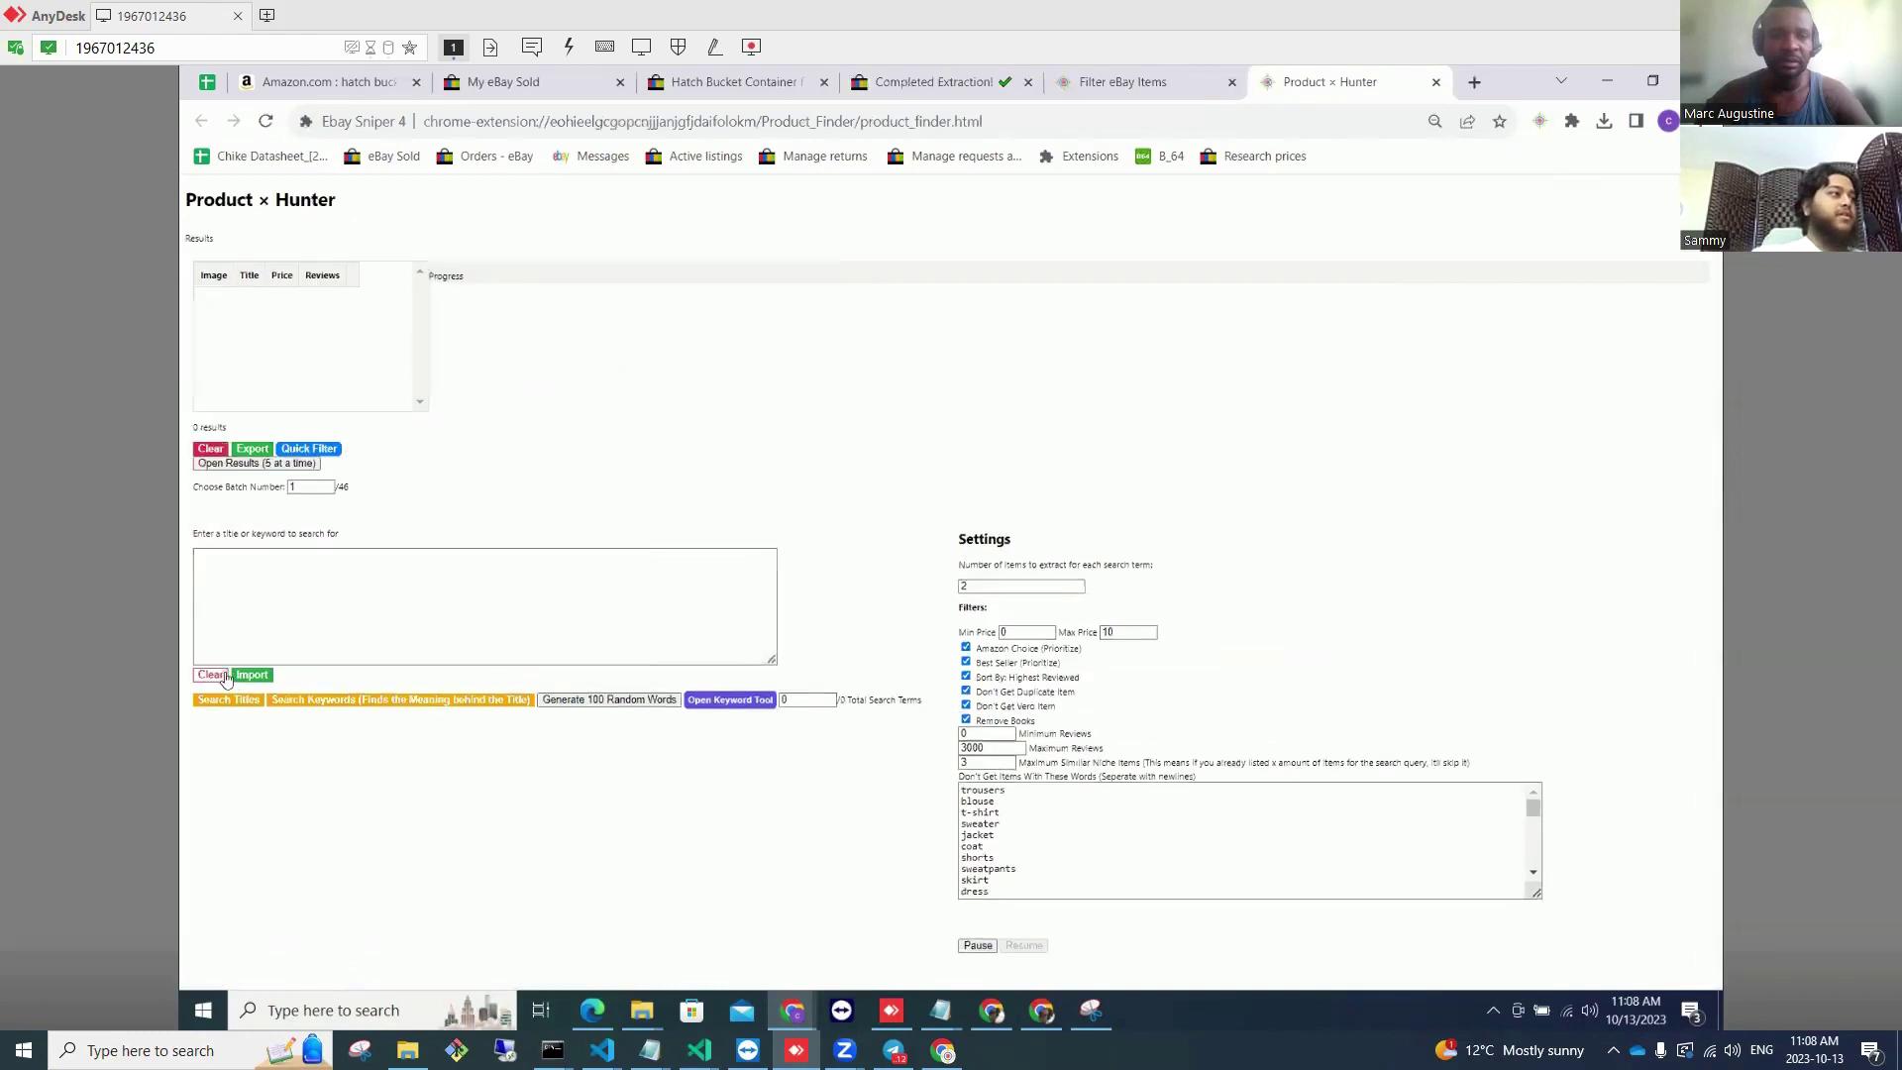
left_click(251, 675)
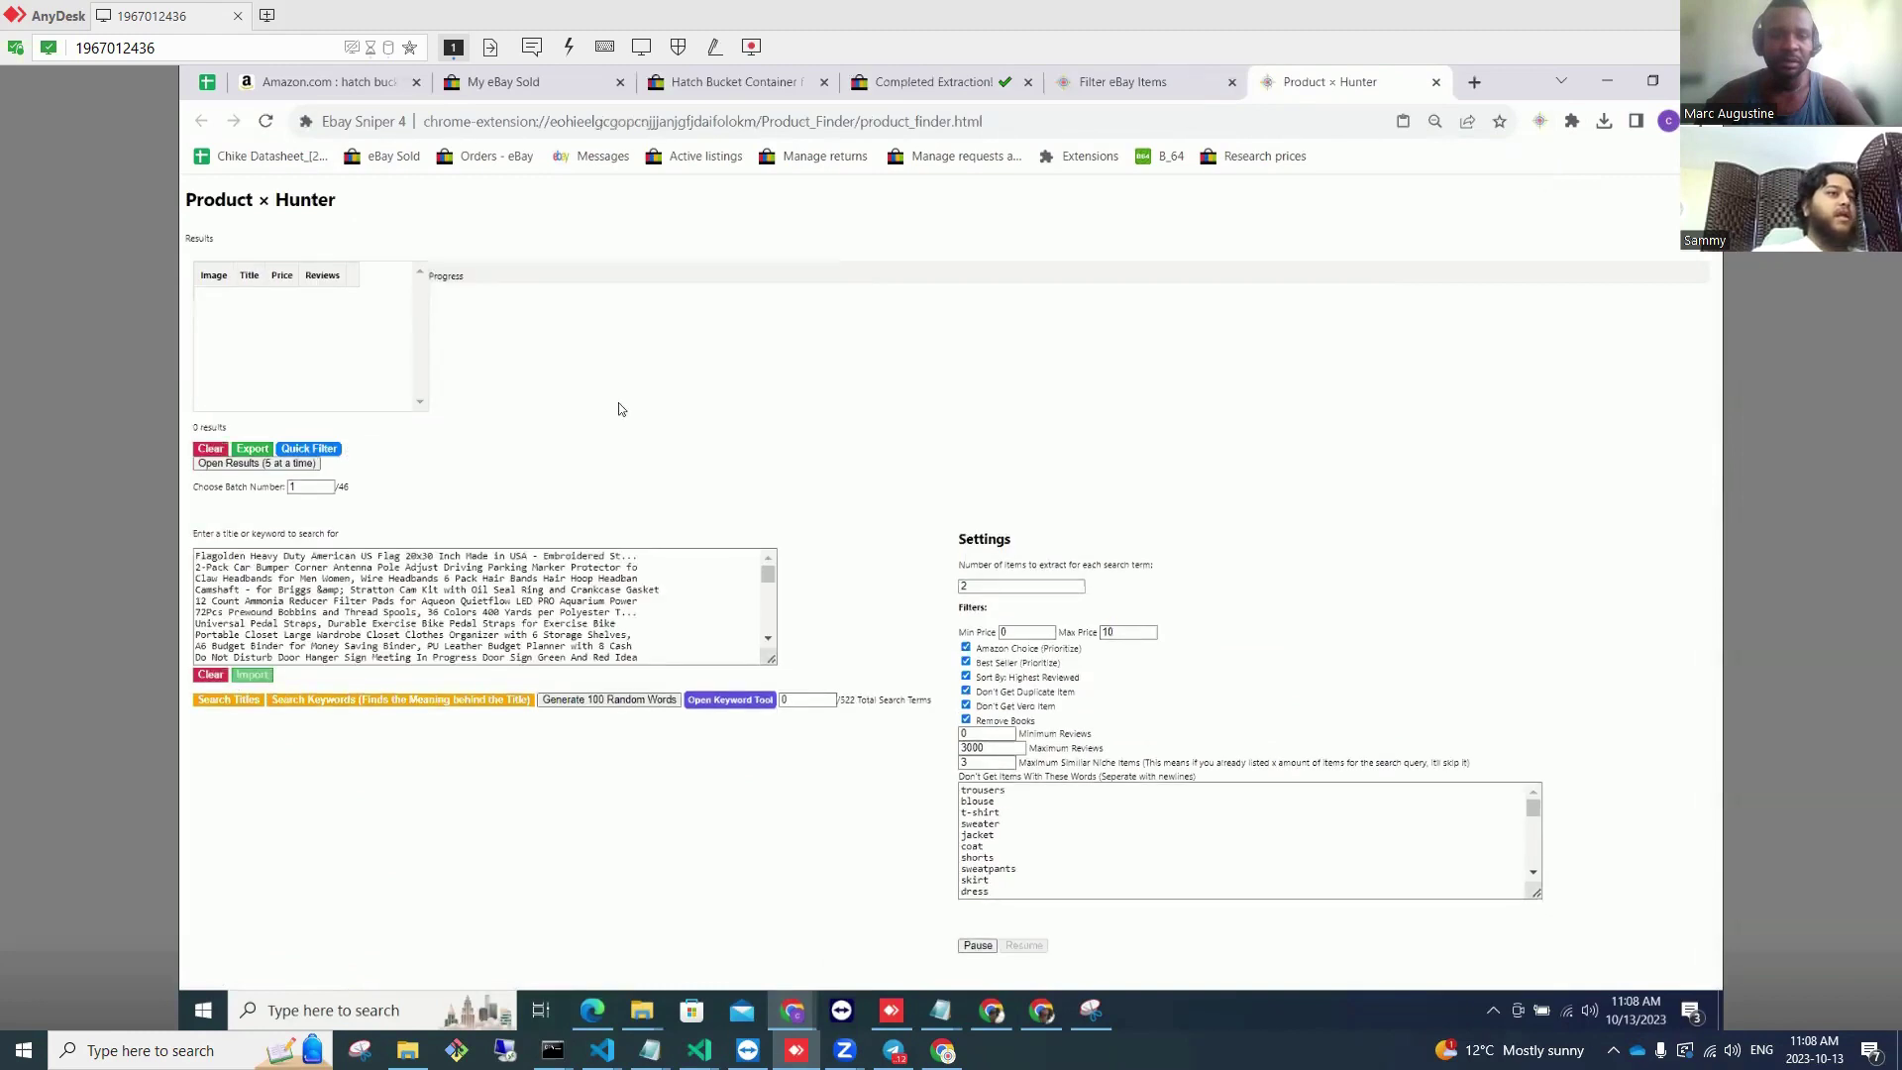
left_click(221, 700)
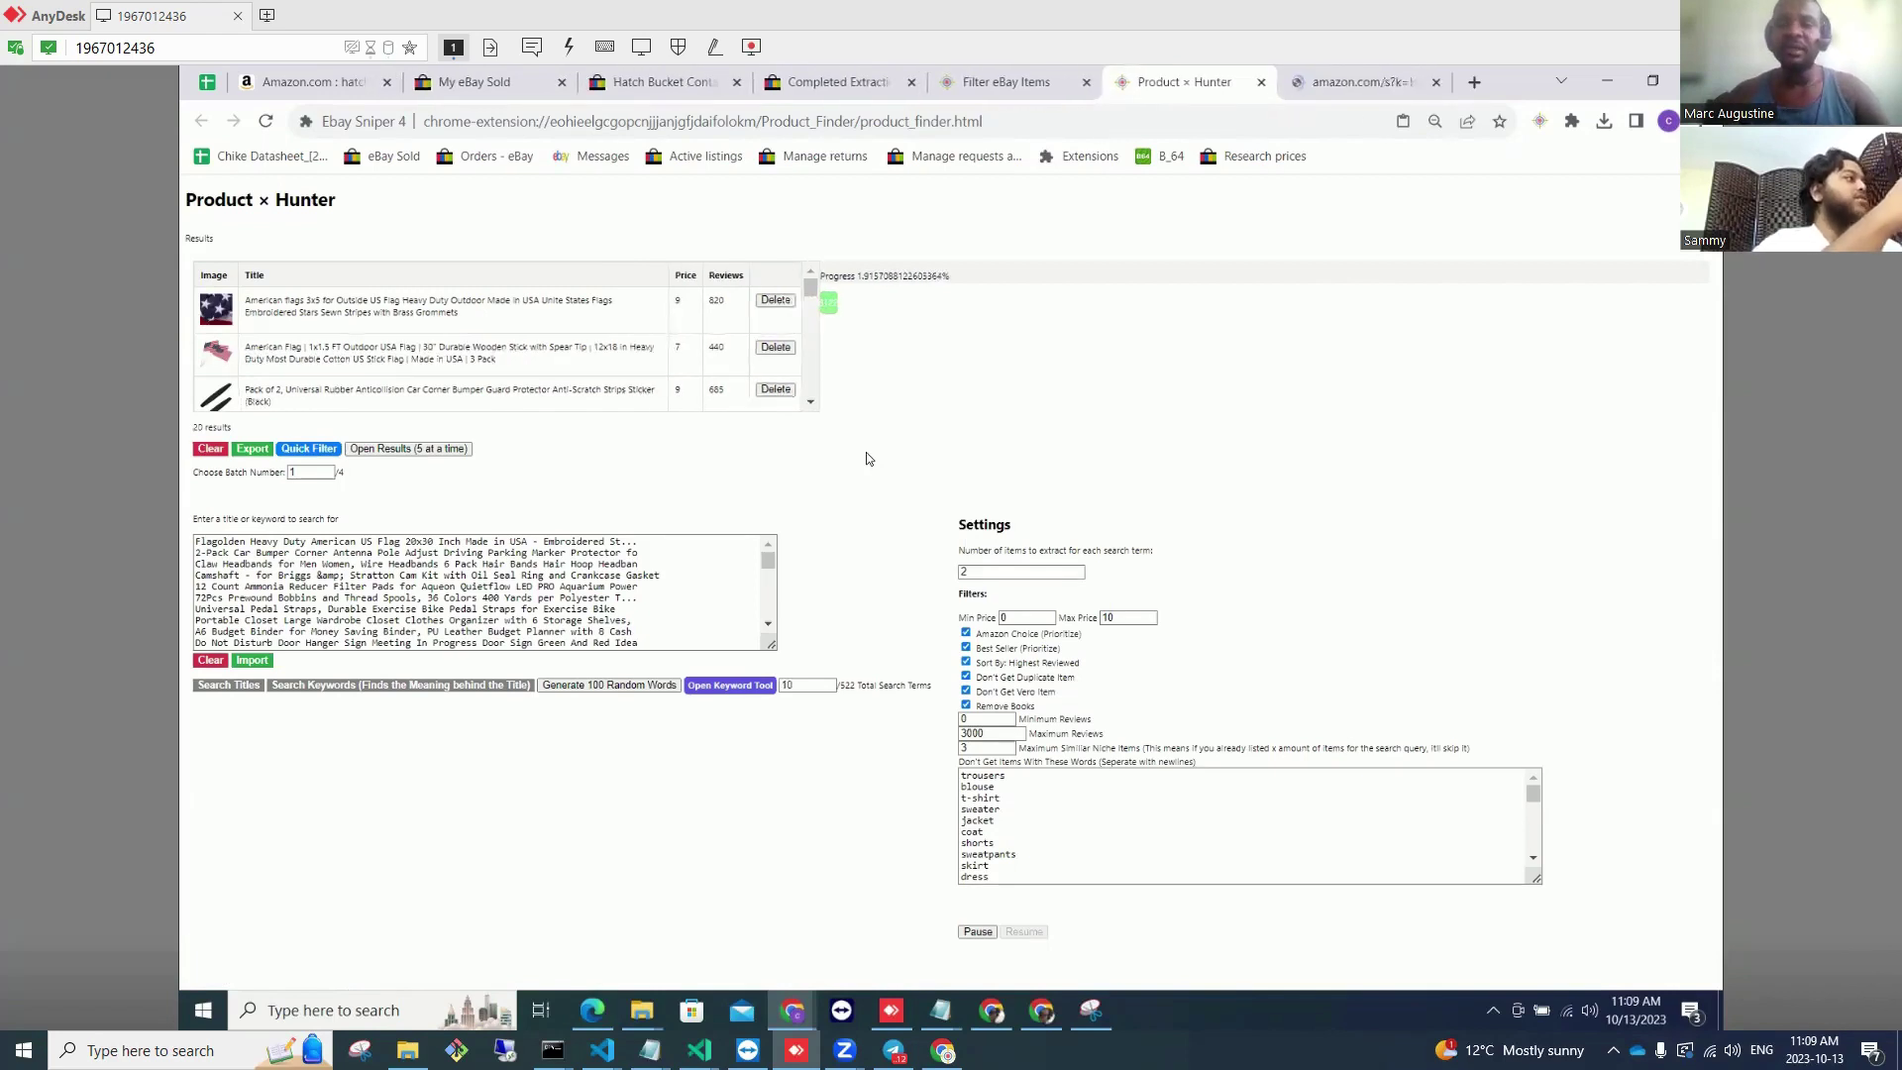
left_click(530, 87)
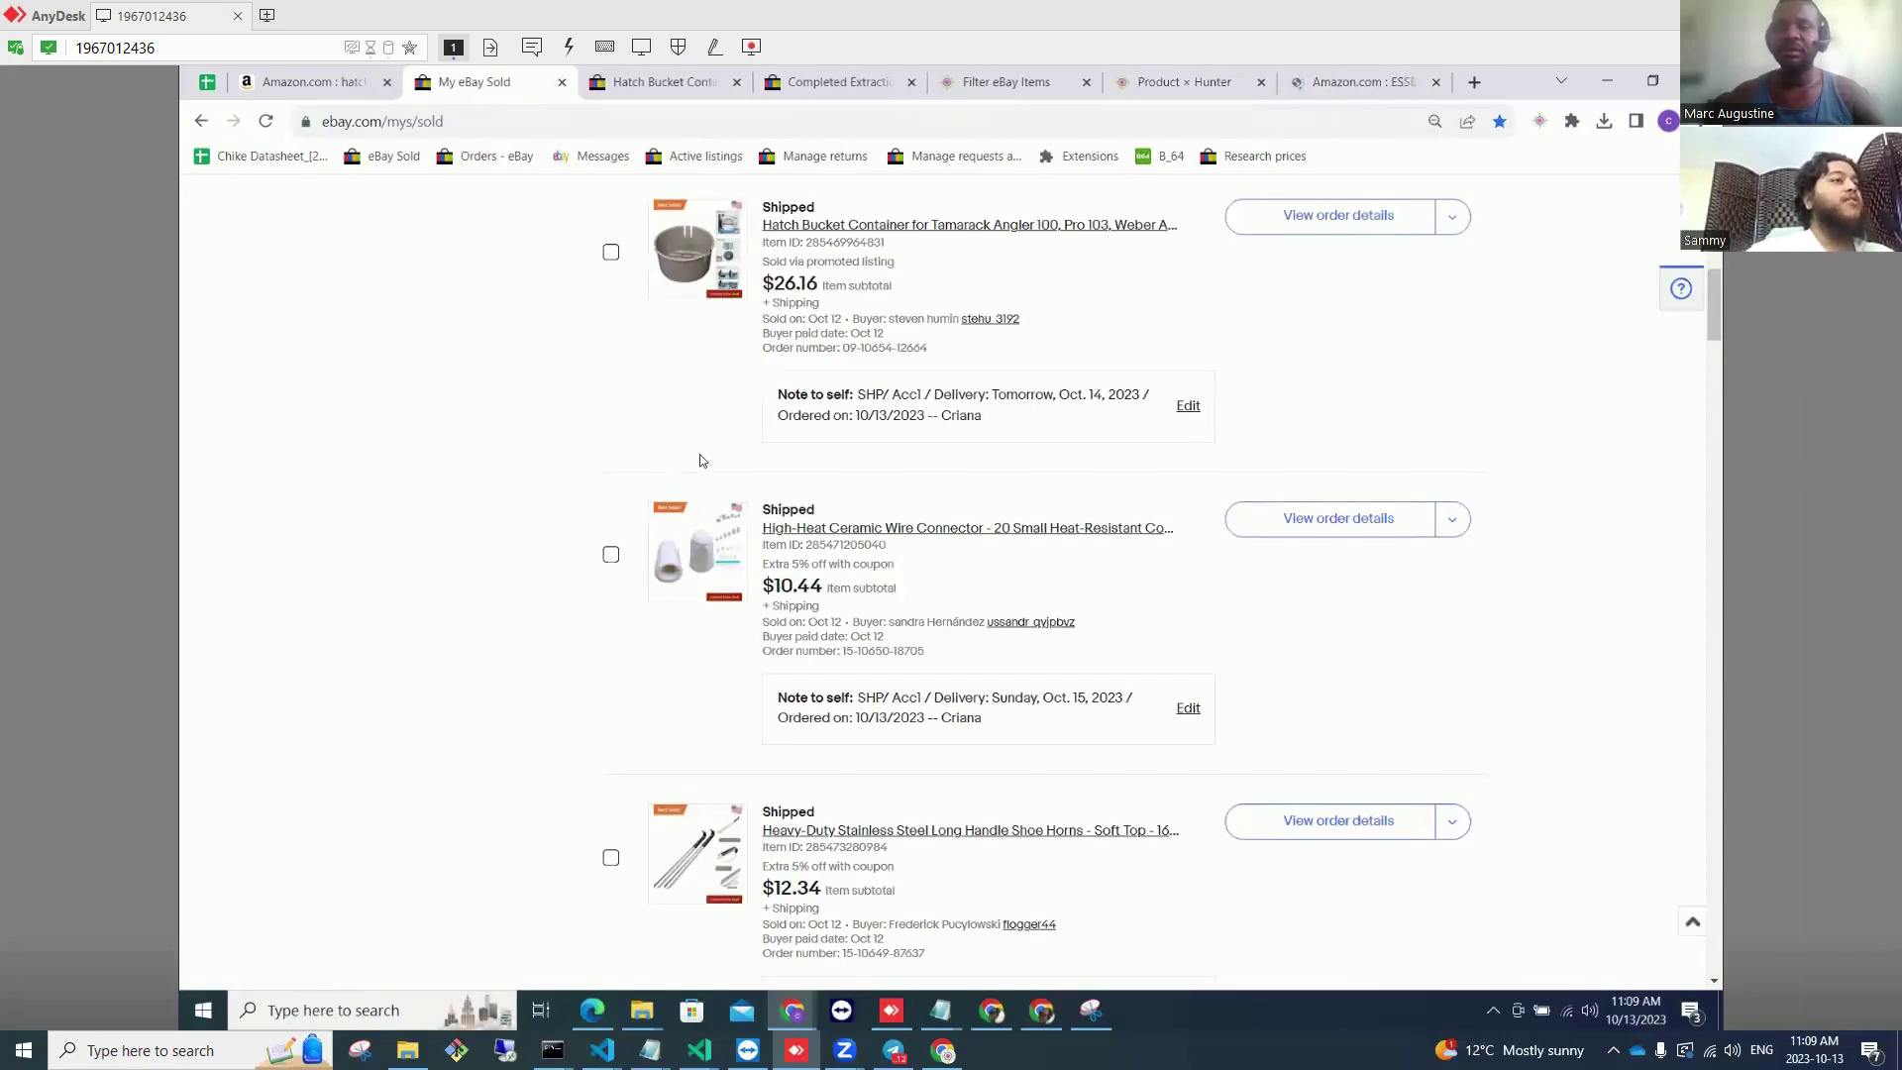
Step: Open the 6,047 active listings from the Seller Hub overview
scroll(703, 451, "up", 10)
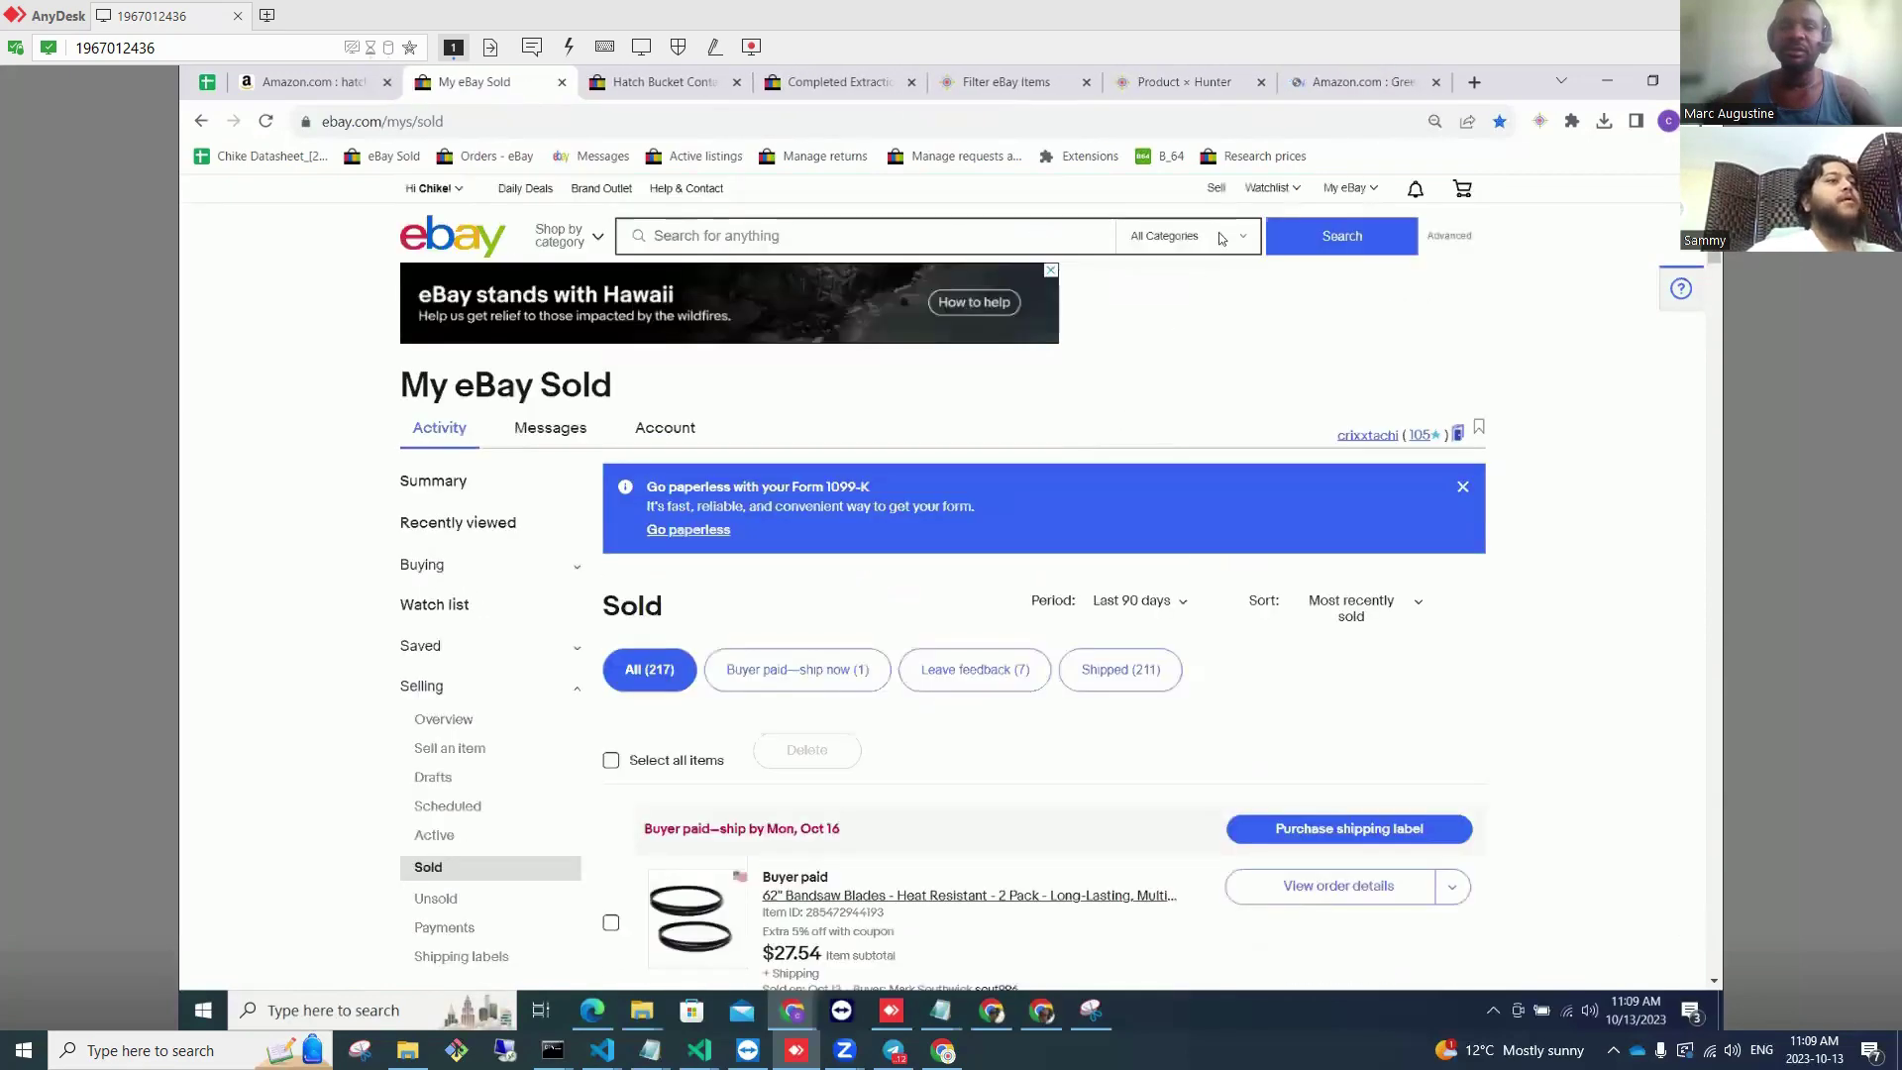
left_click(1356, 192)
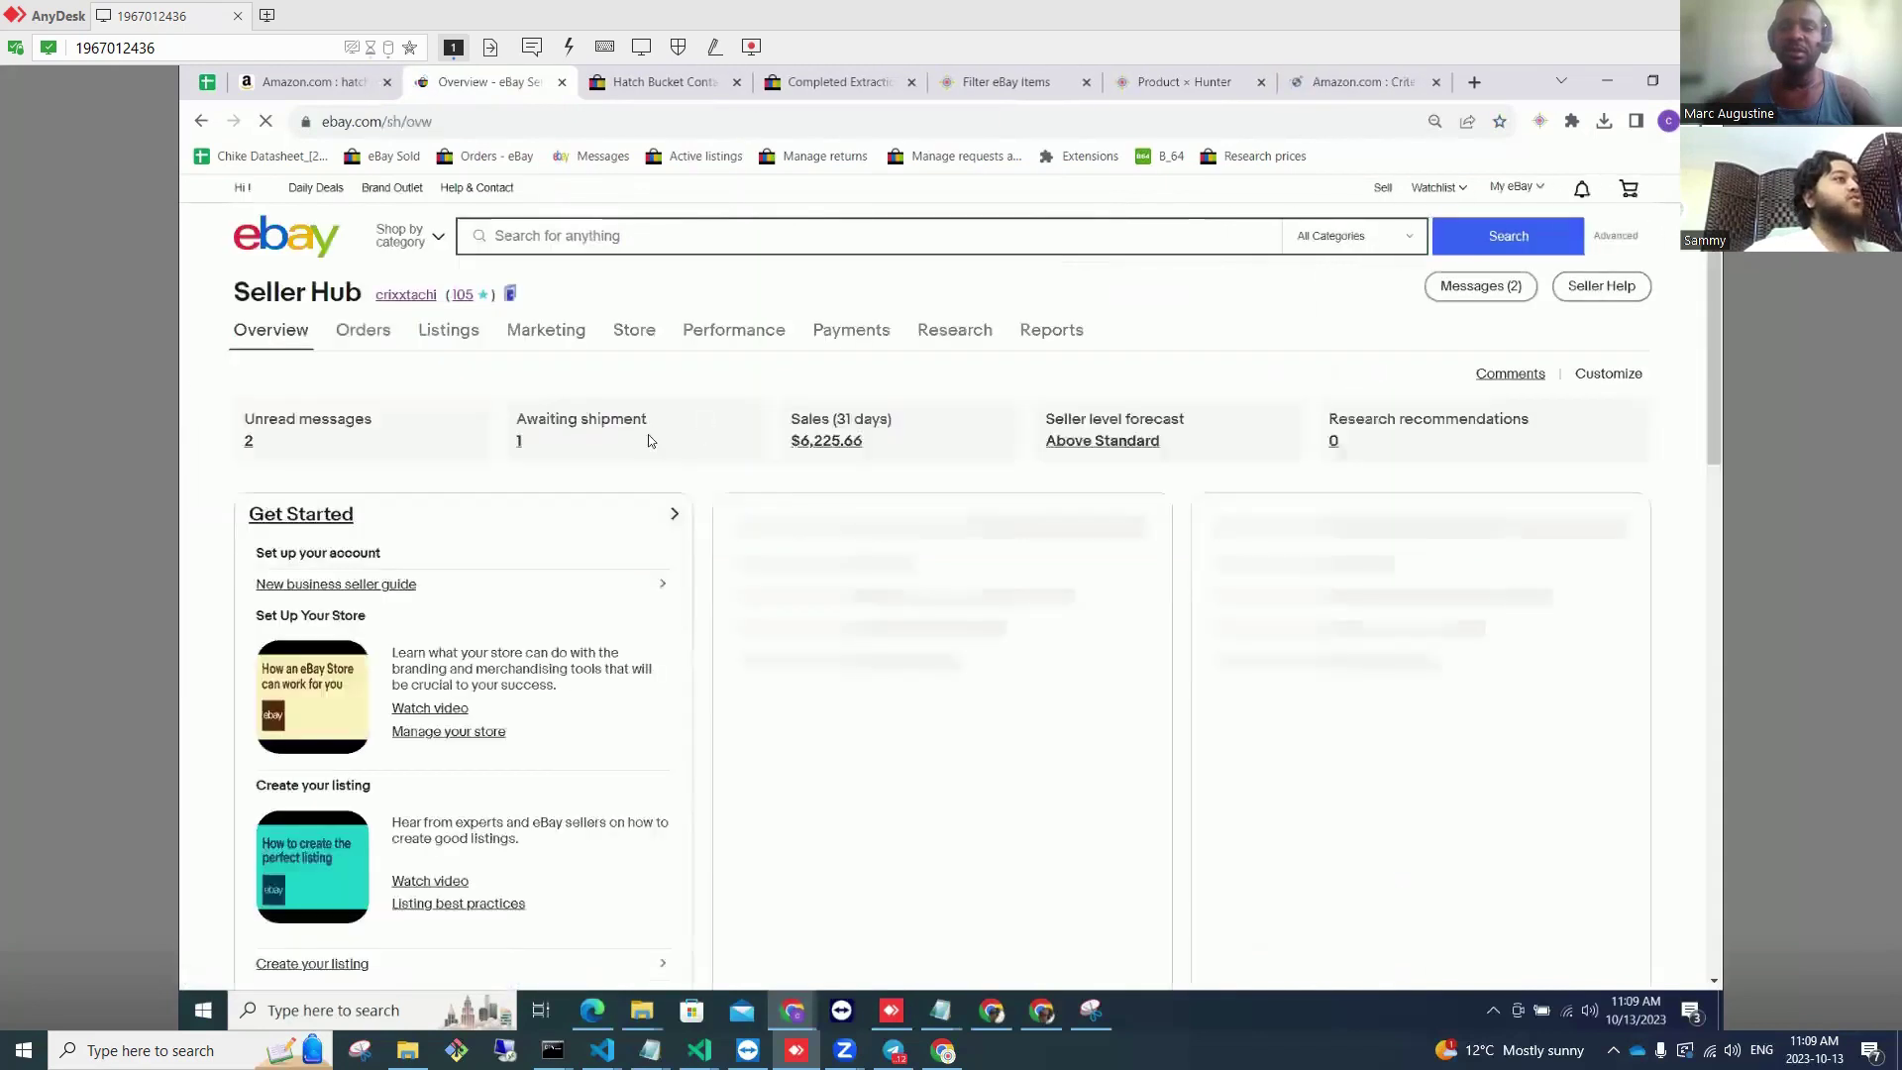
left_click(439, 337)
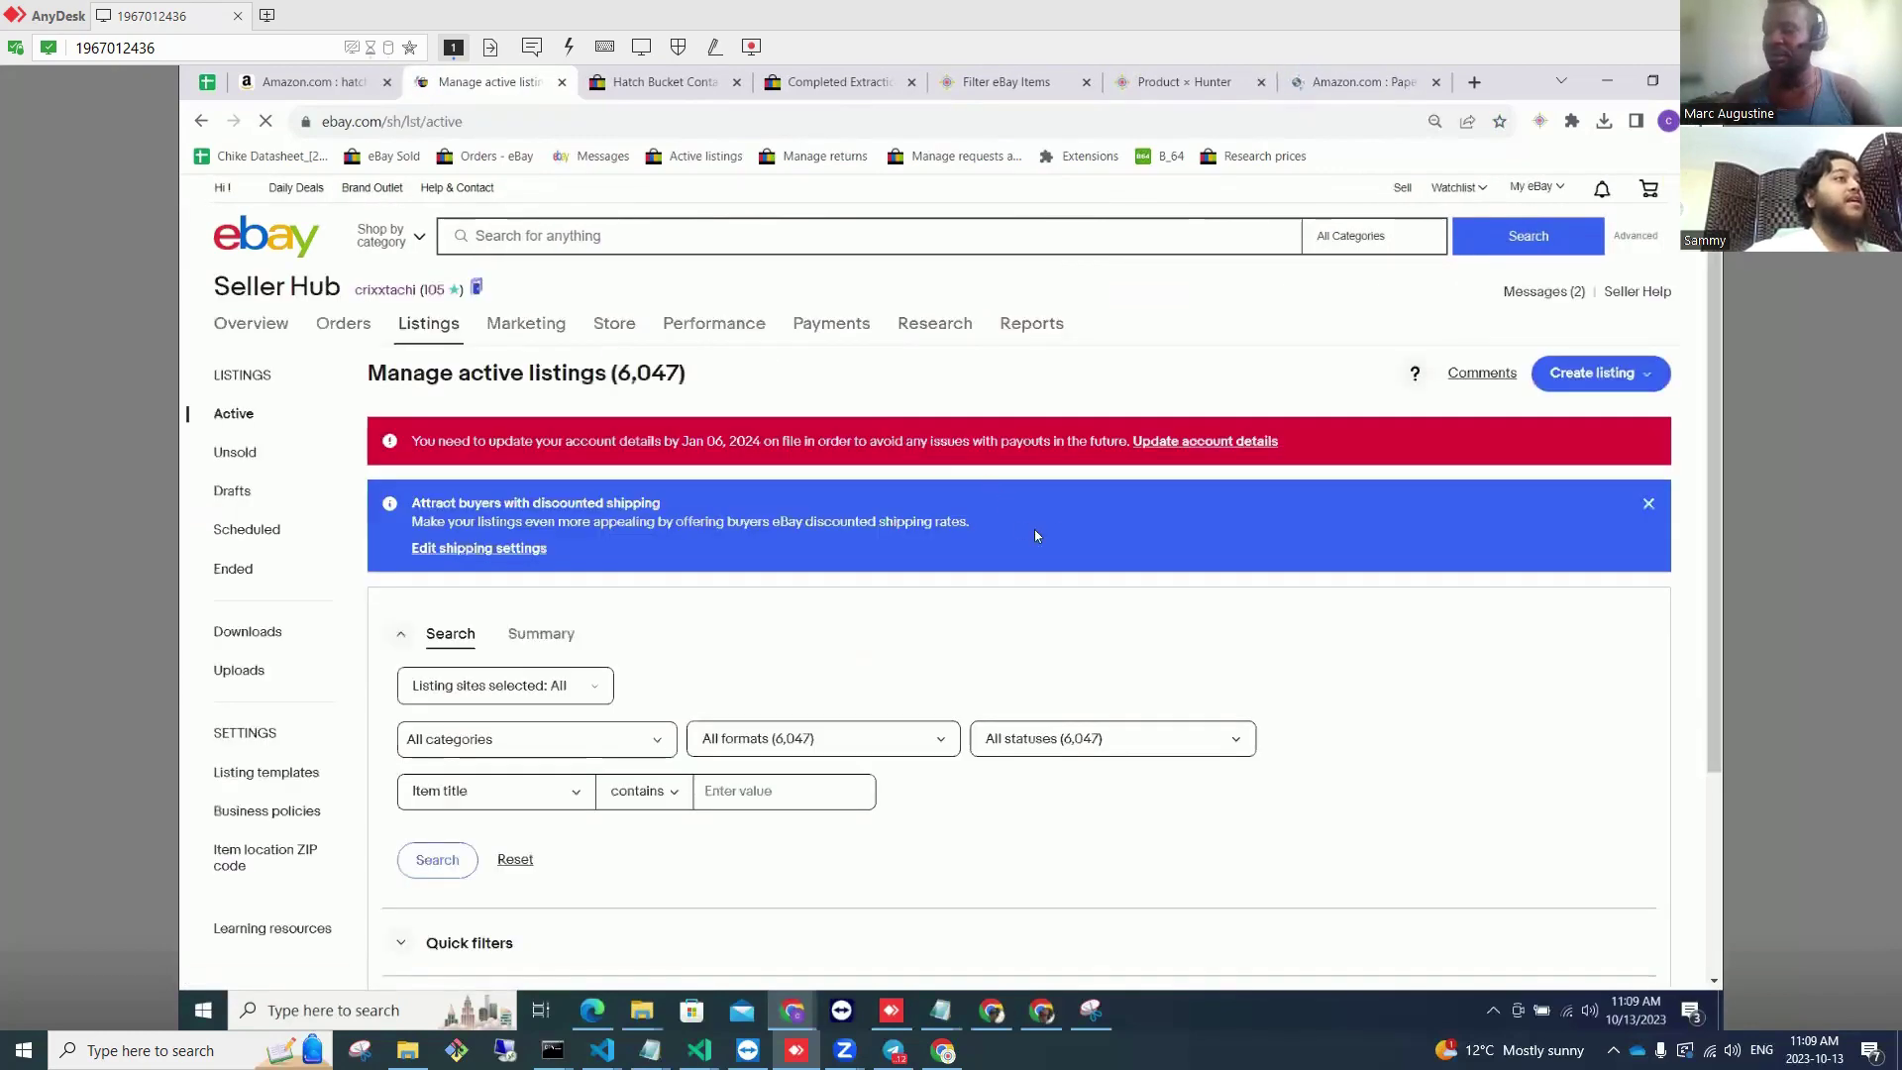
scroll(1038, 535, "down", 3)
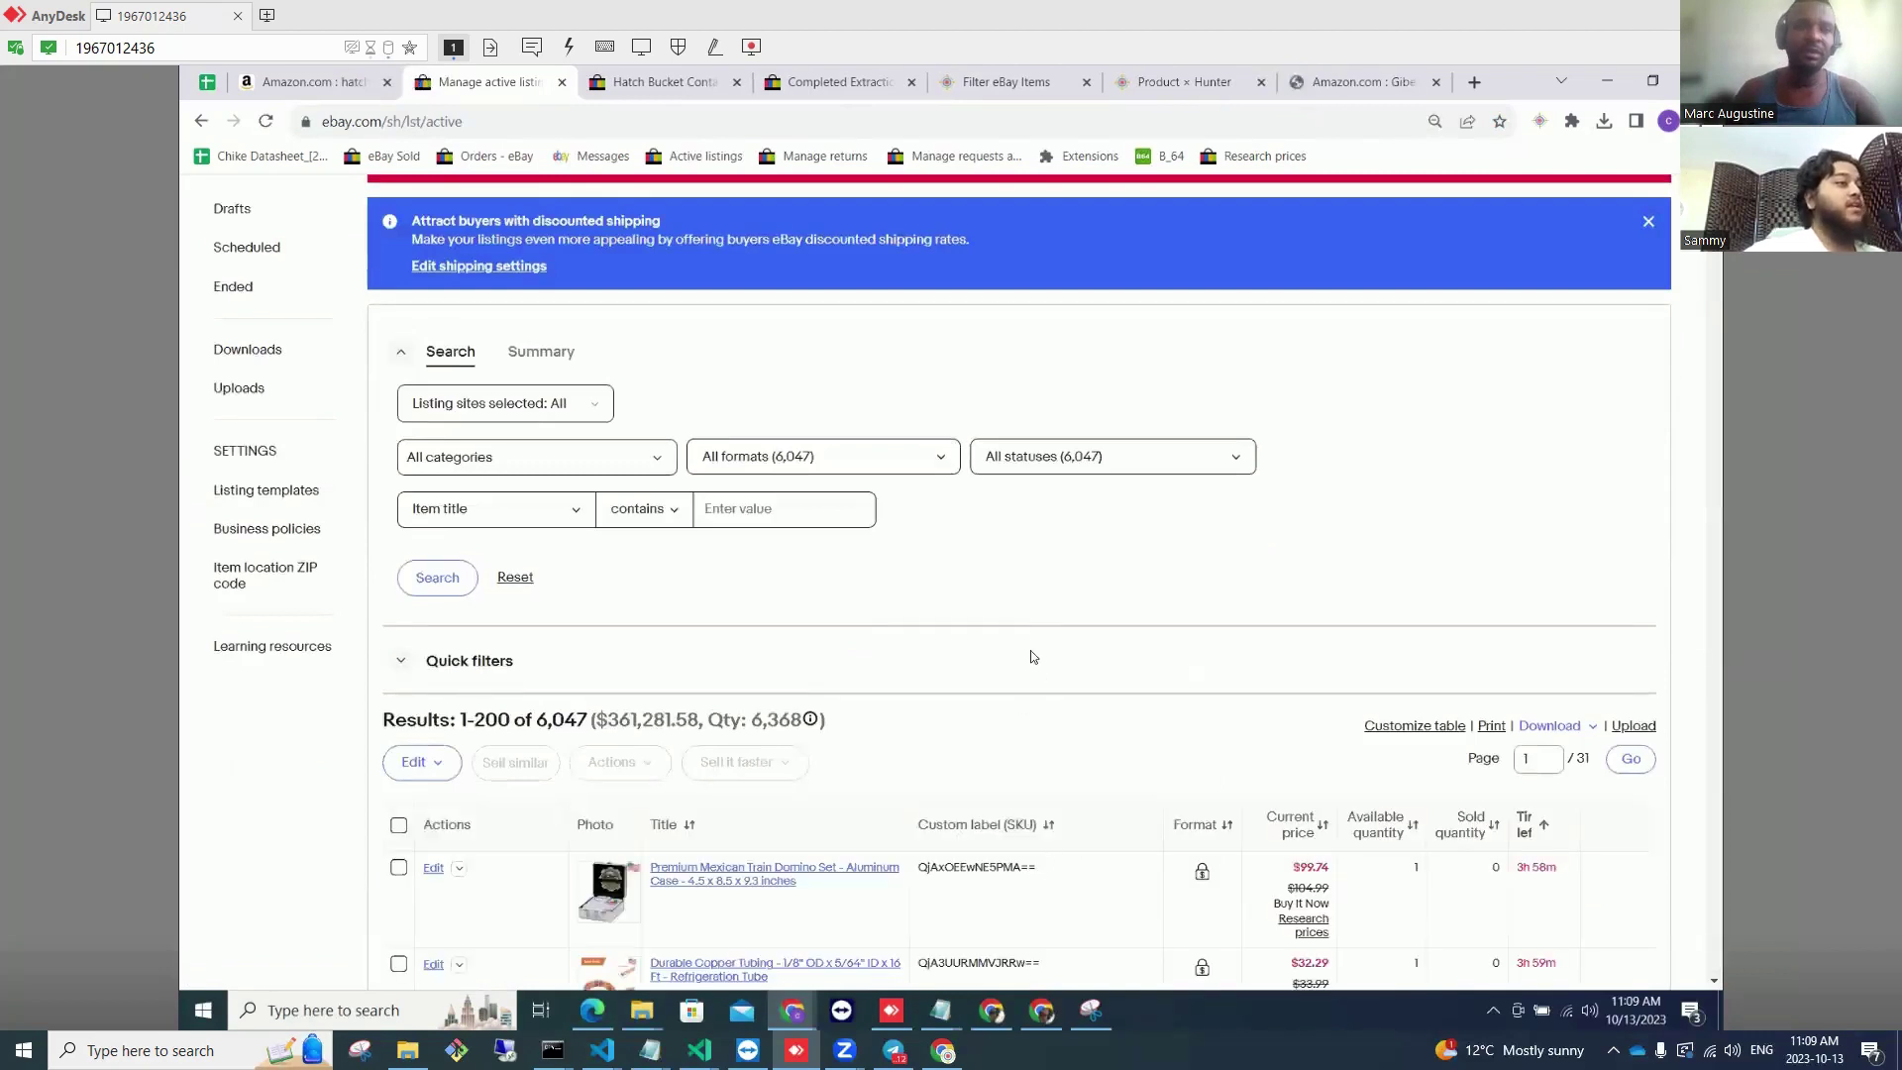
scroll(1030, 654, "down", 2)
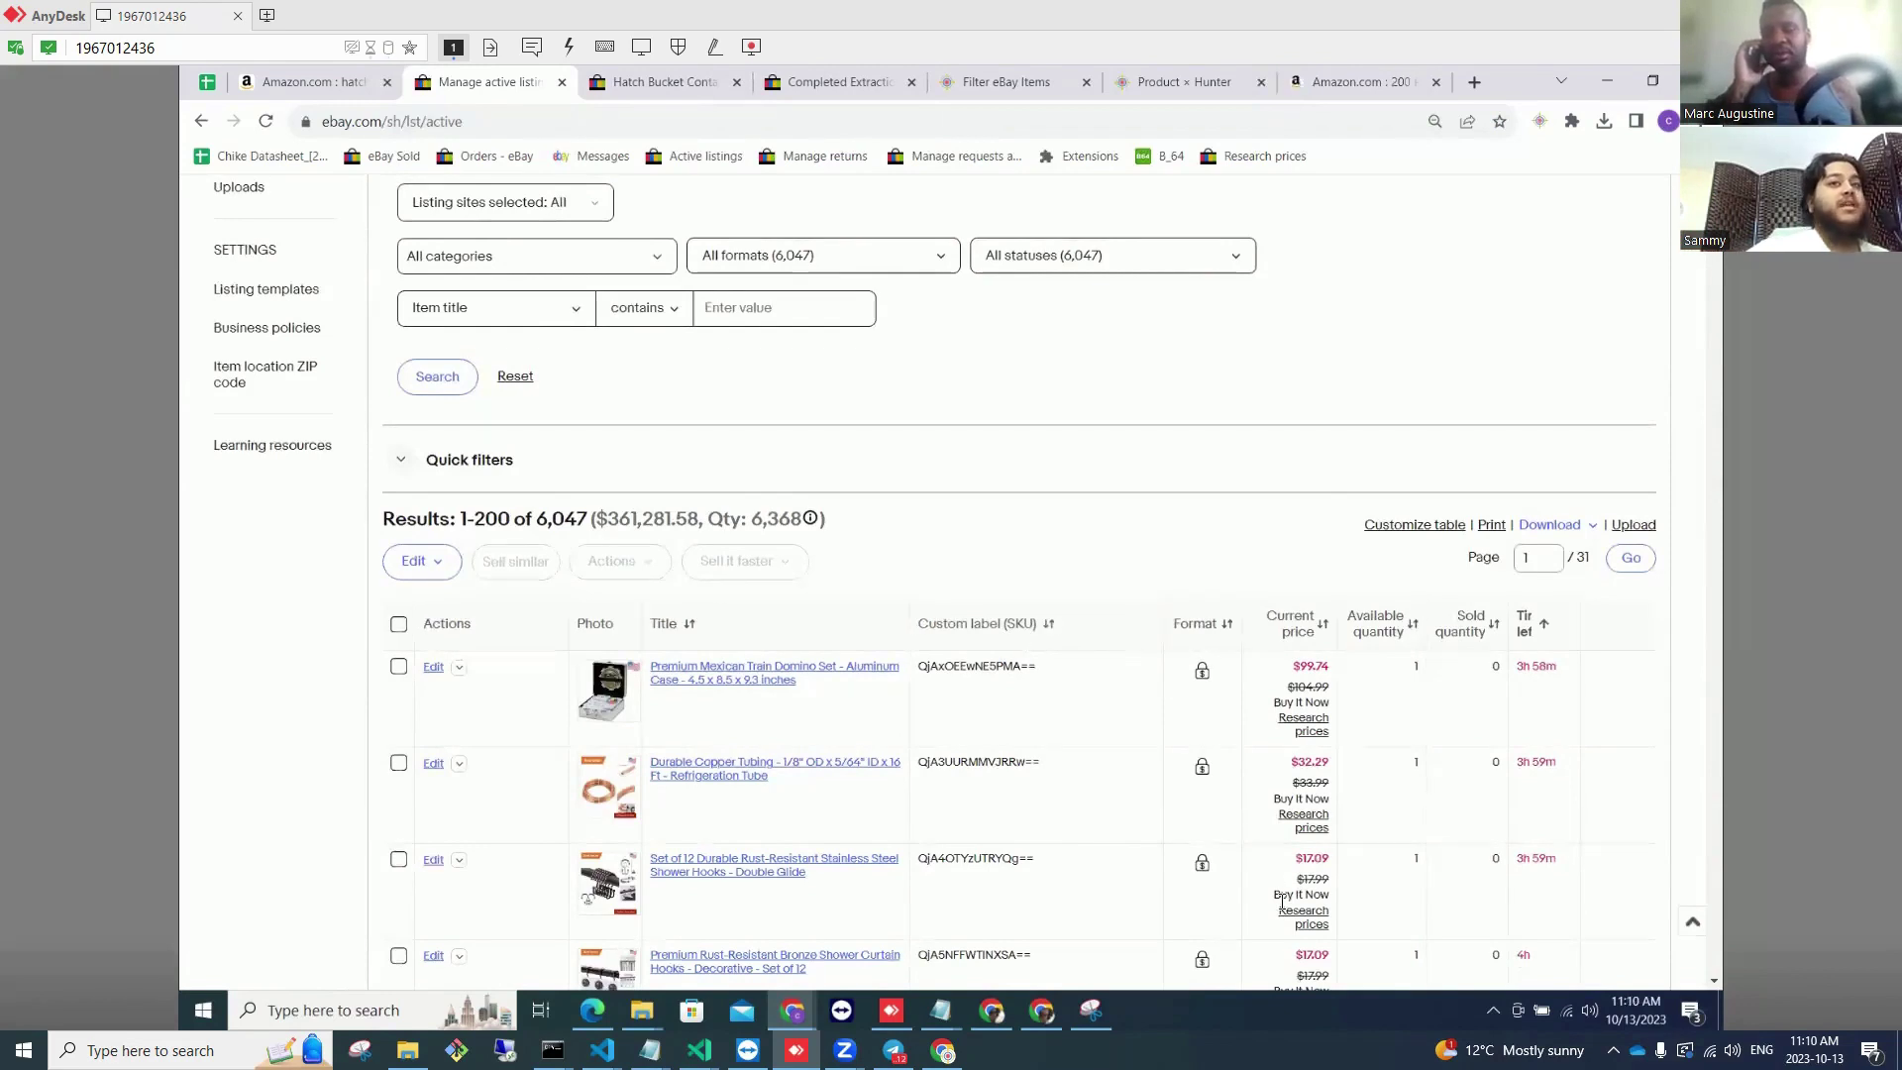
Step: Sort listings by sold quantity descending and check the top counts: 12, 8, 6, 5
left_click(1473, 626)
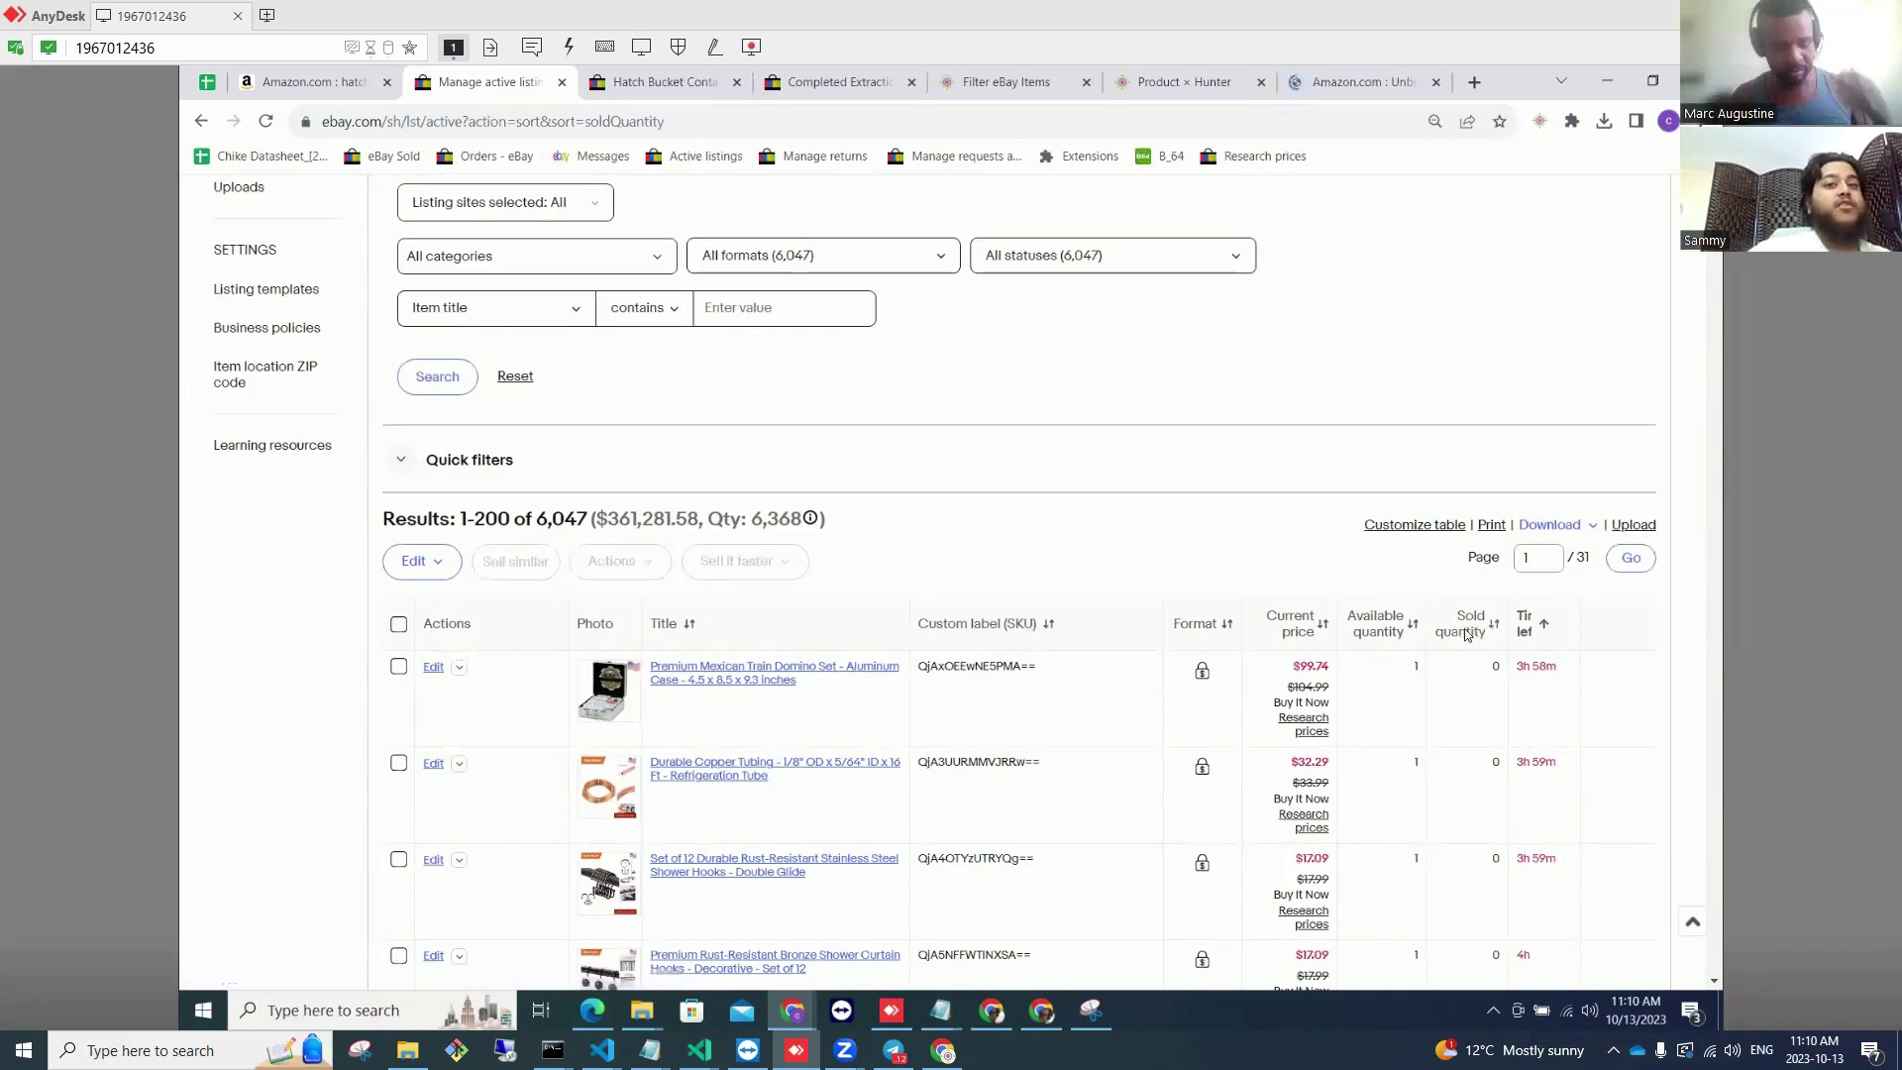
scroll(1464, 740, "down", 2)
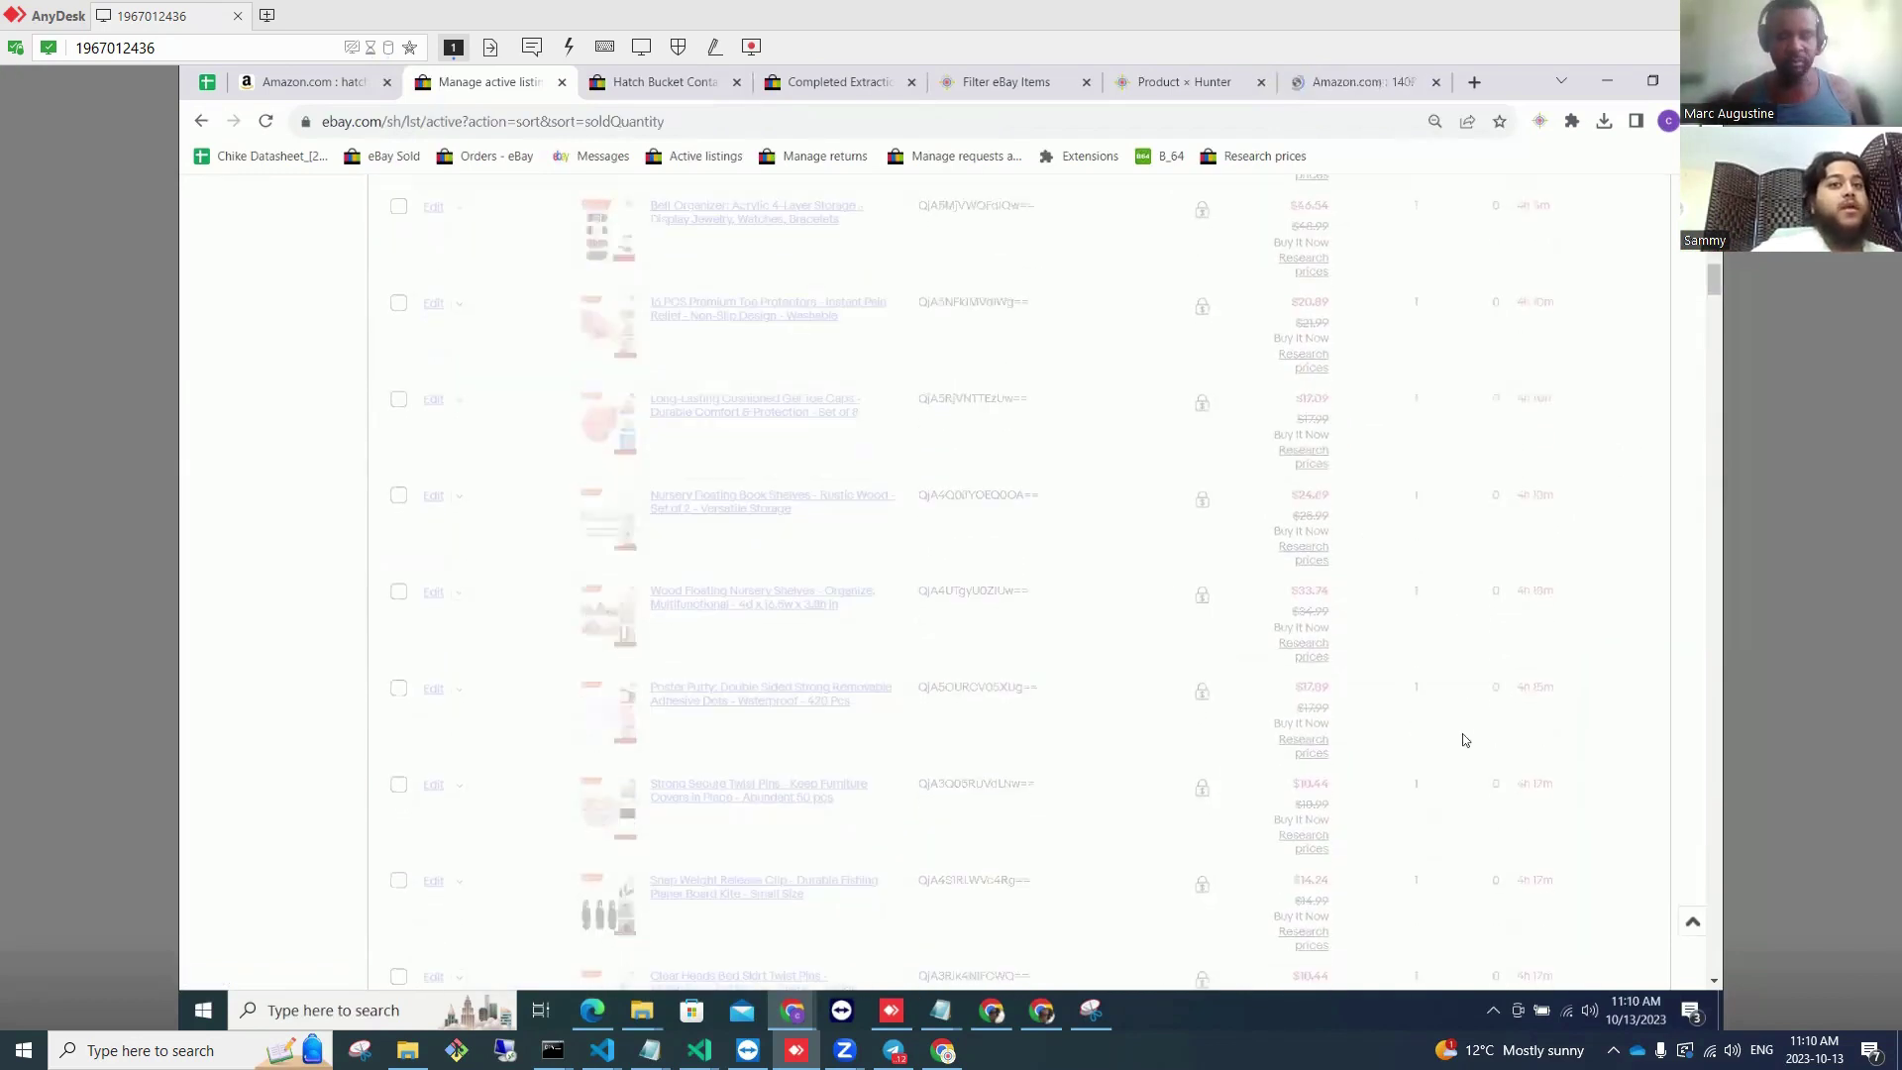
scroll(1462, 733, "up", 11)
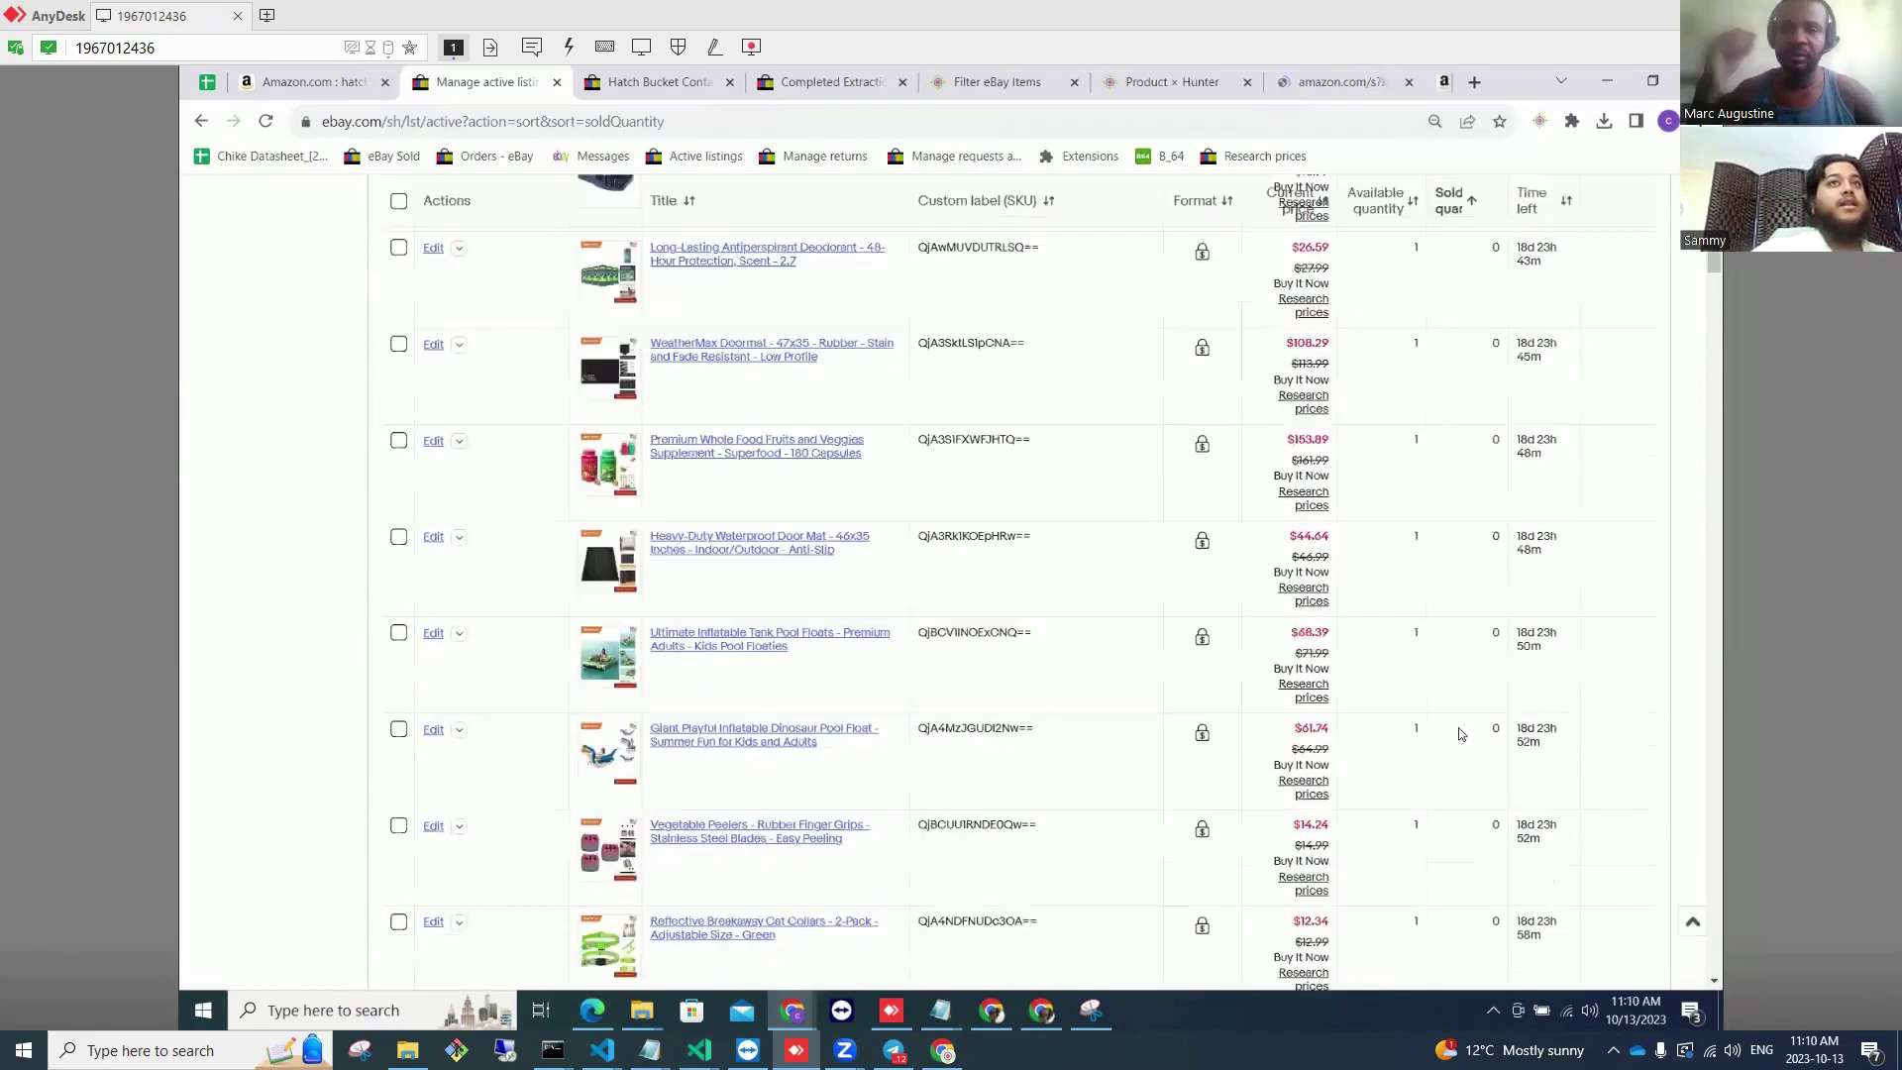
scroll(1460, 733, "up", 8)
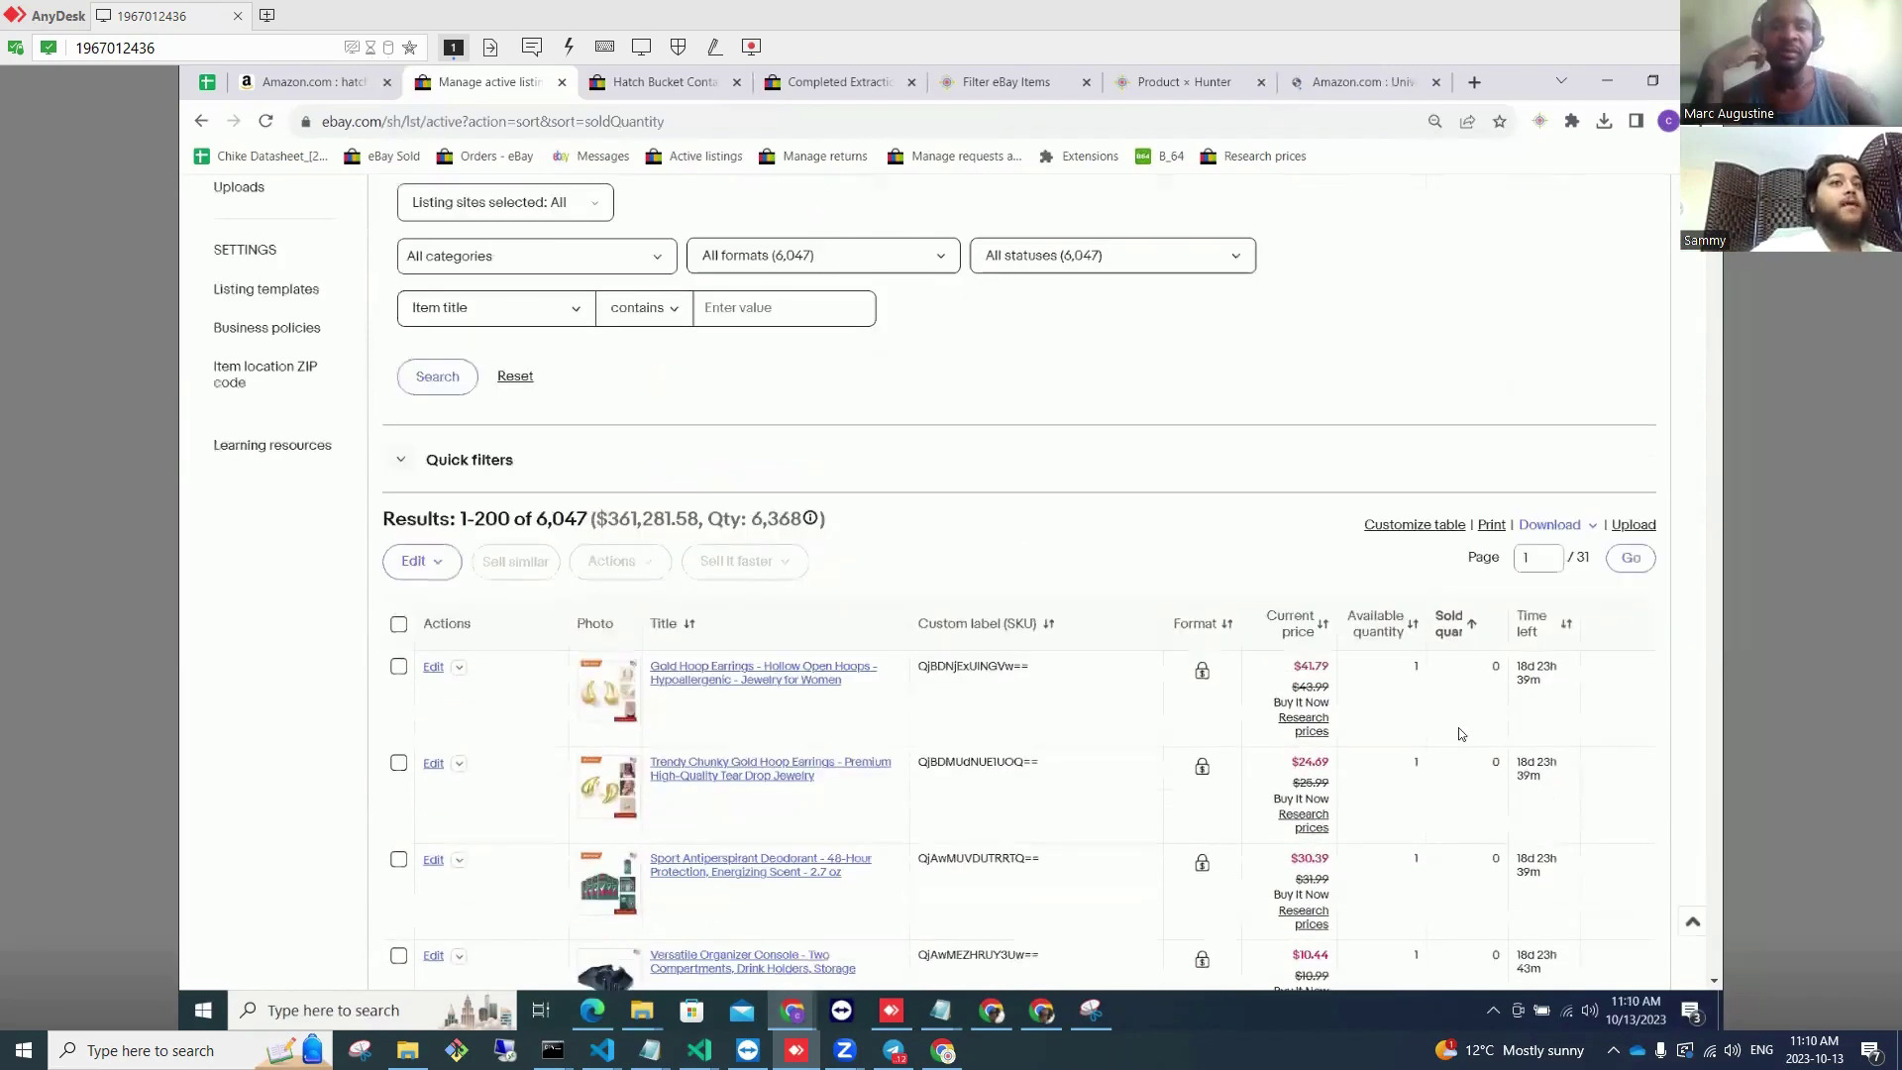
left_click(1470, 632)
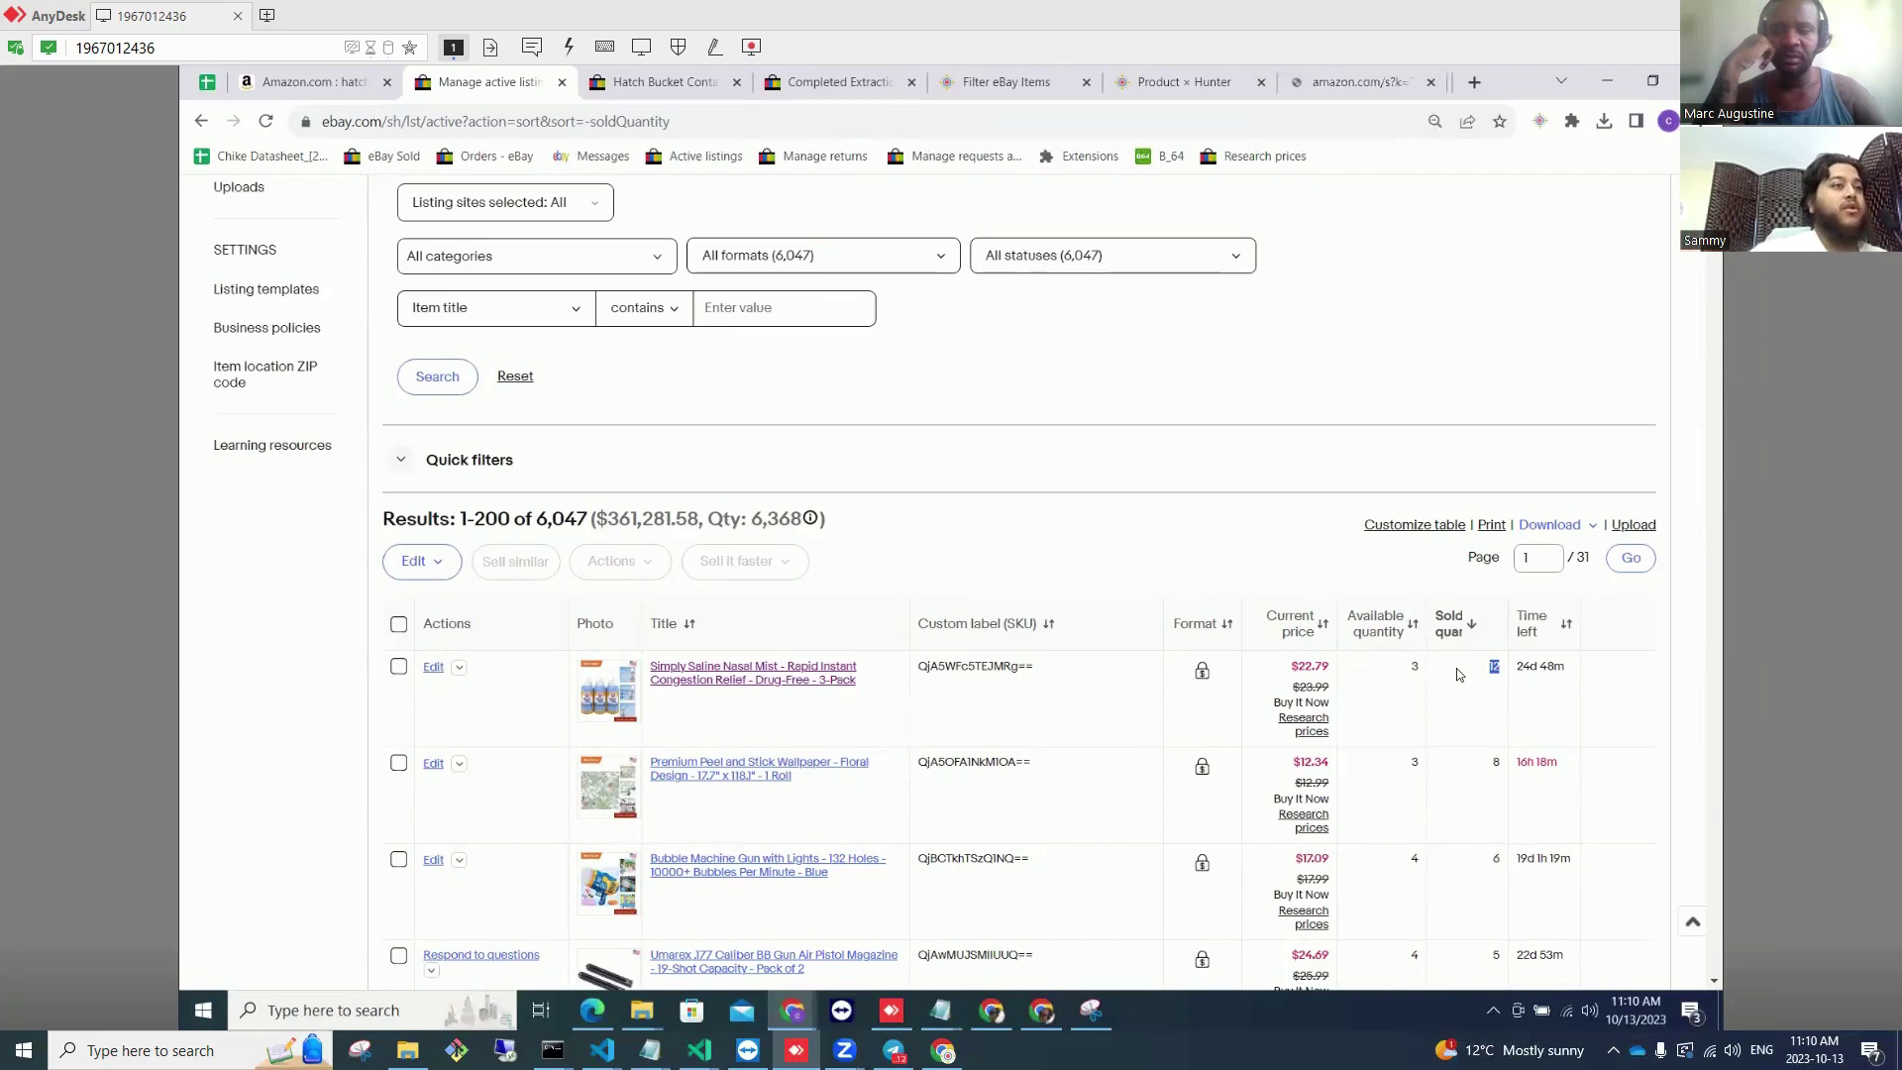
scroll(1441, 686, "down", 2)
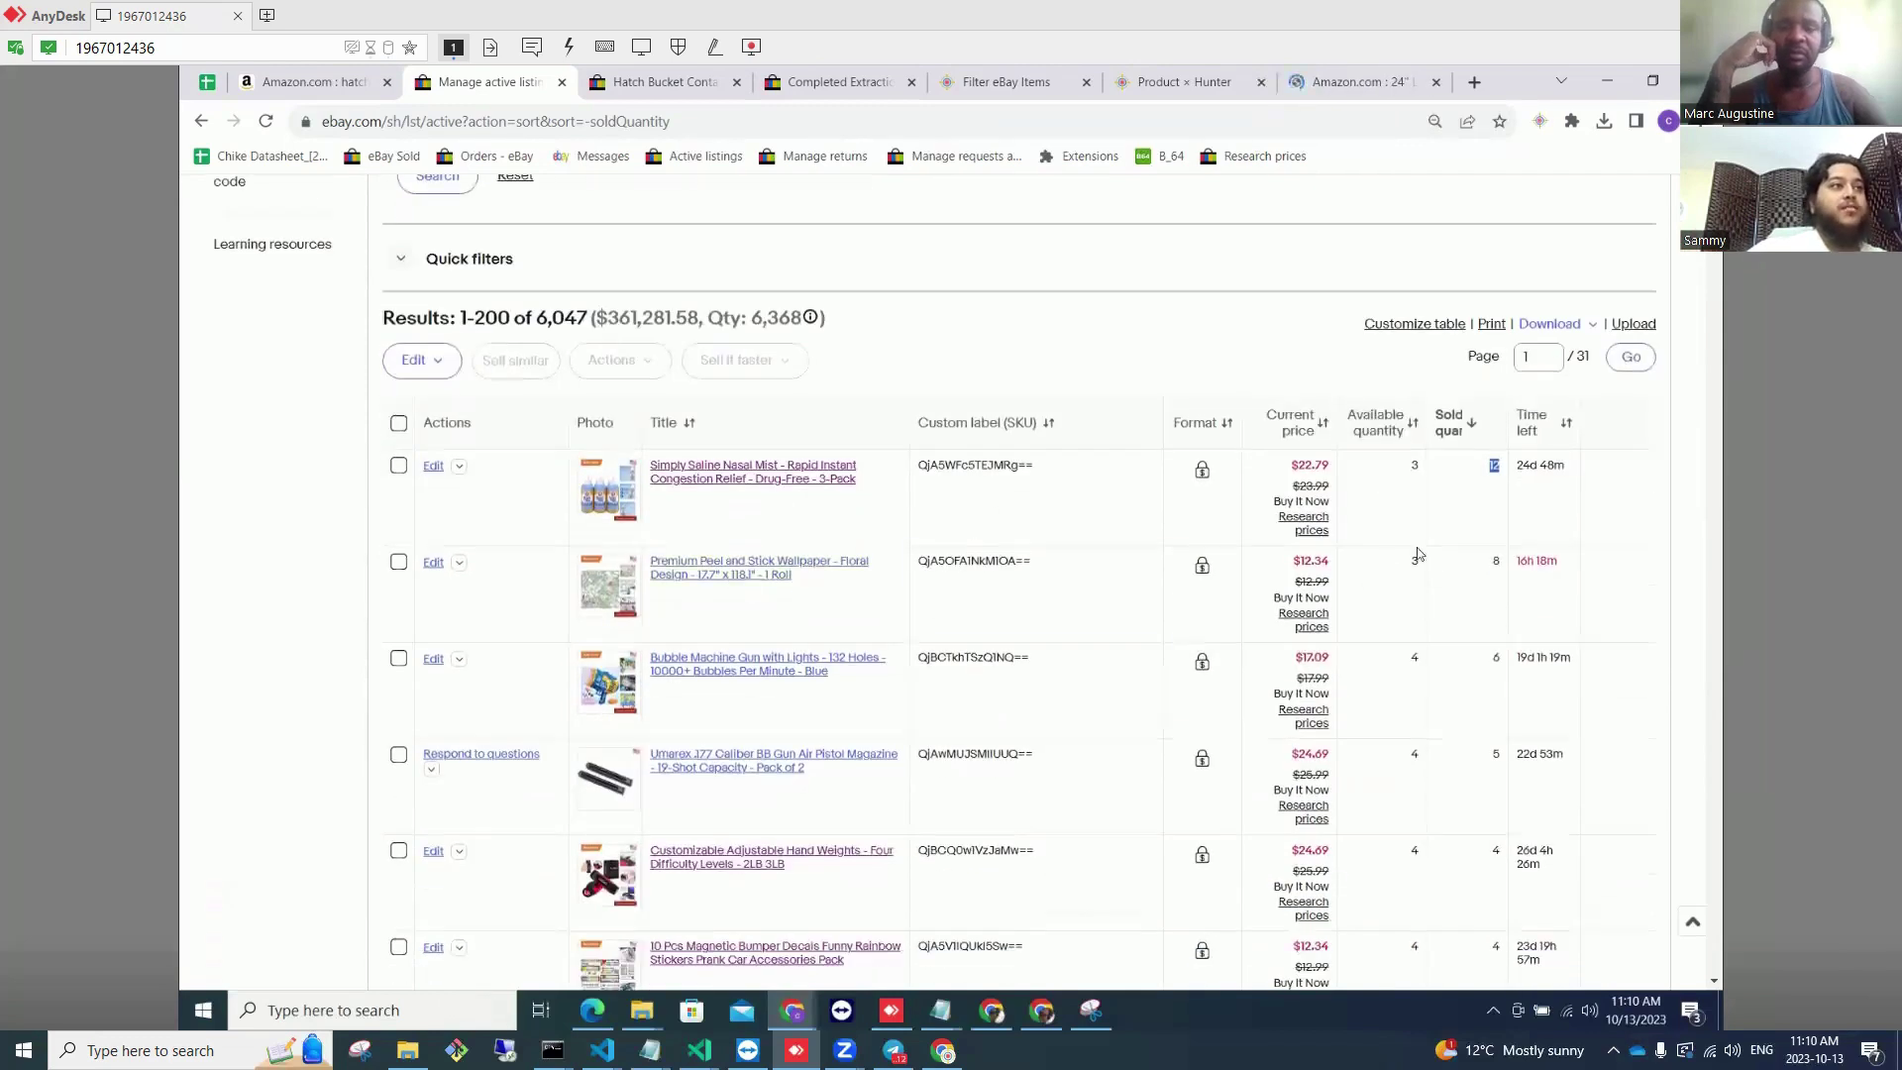
double_click(1495, 562)
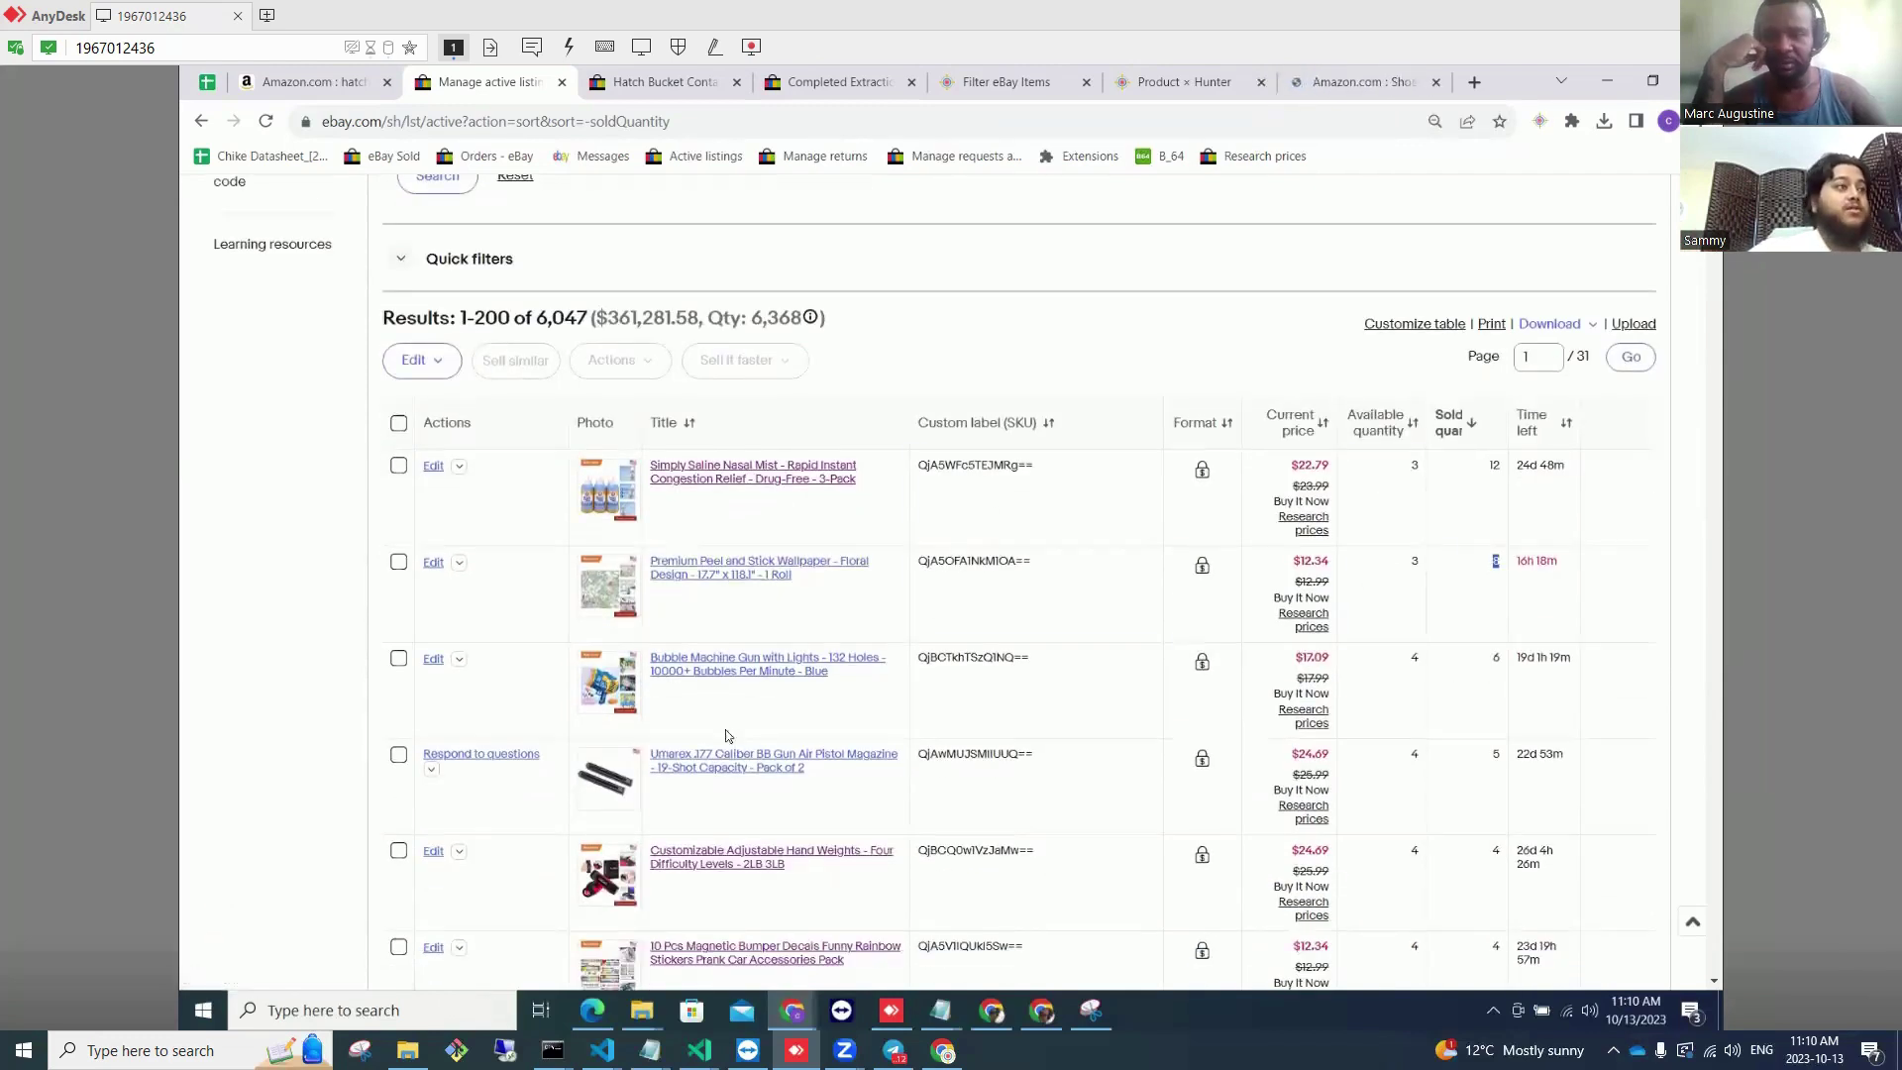
double_click(1496, 658)
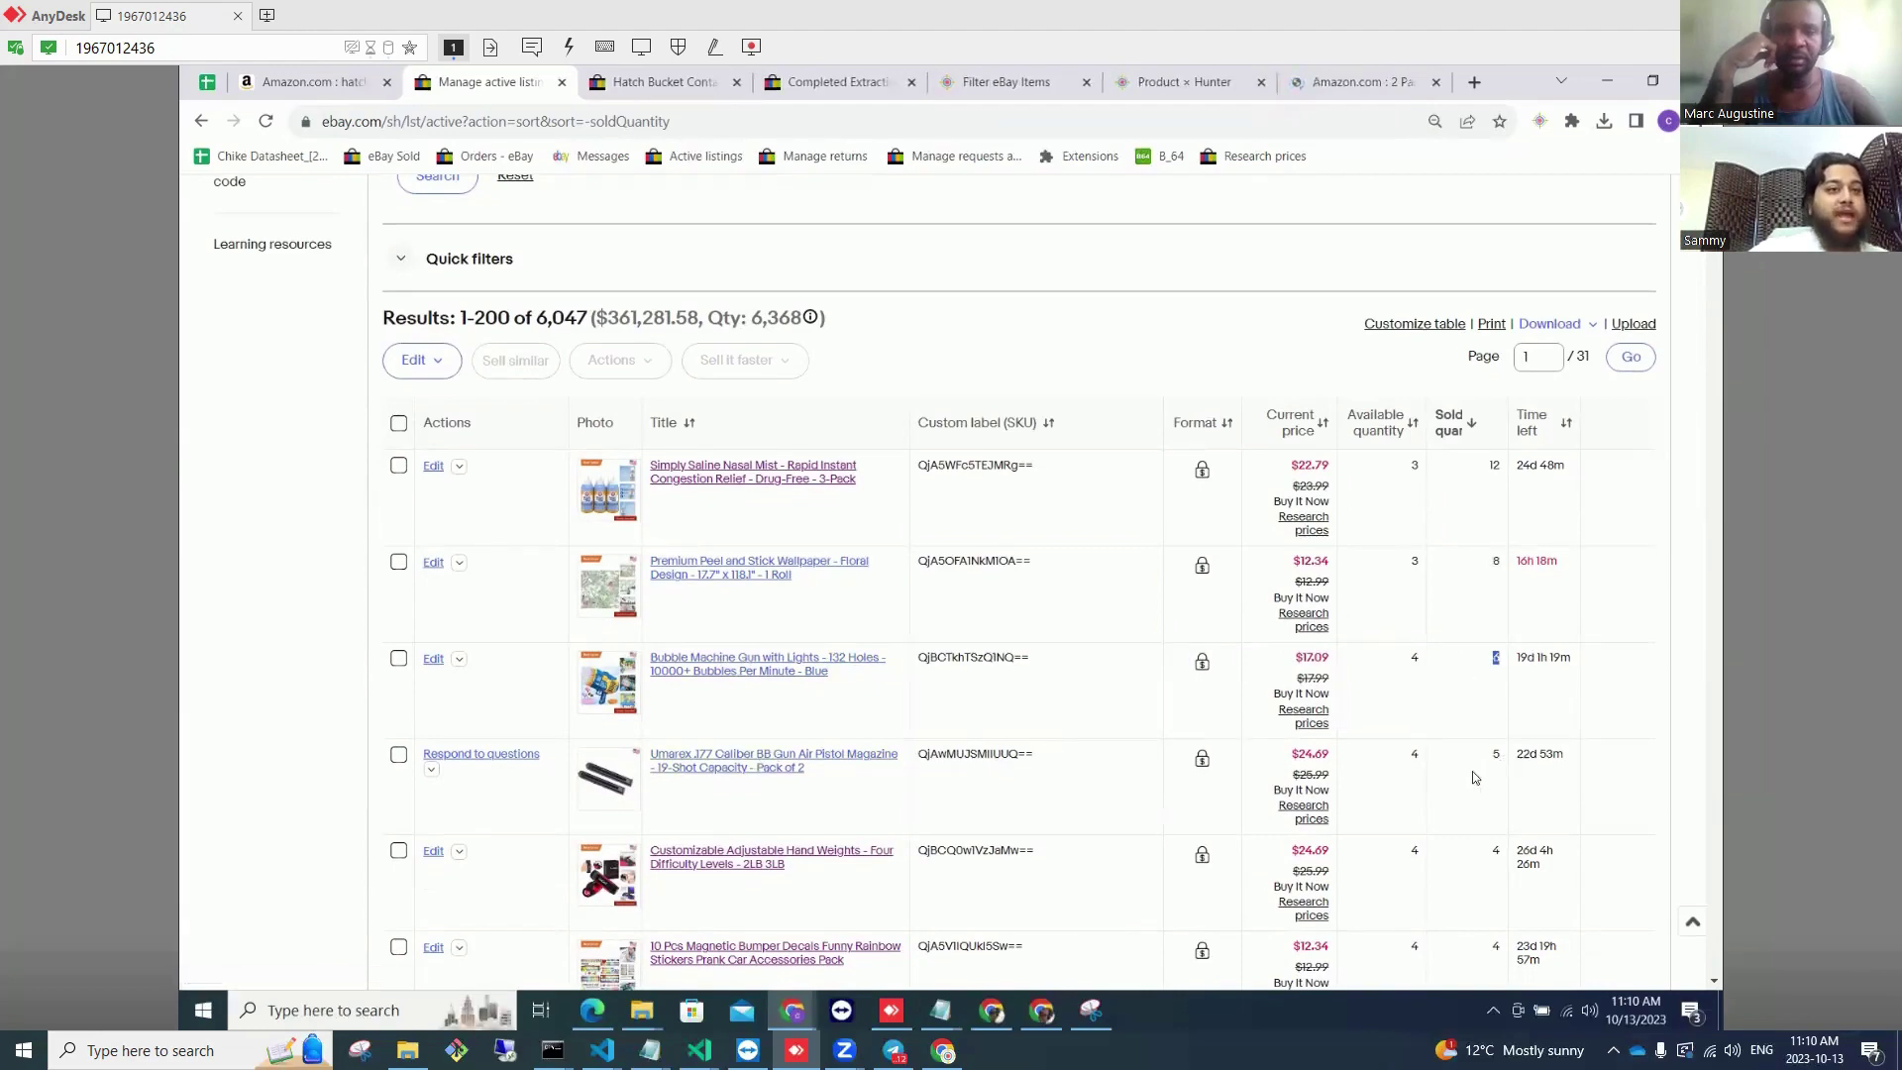
double_click(1496, 754)
scroll(773, 780, "down", 2)
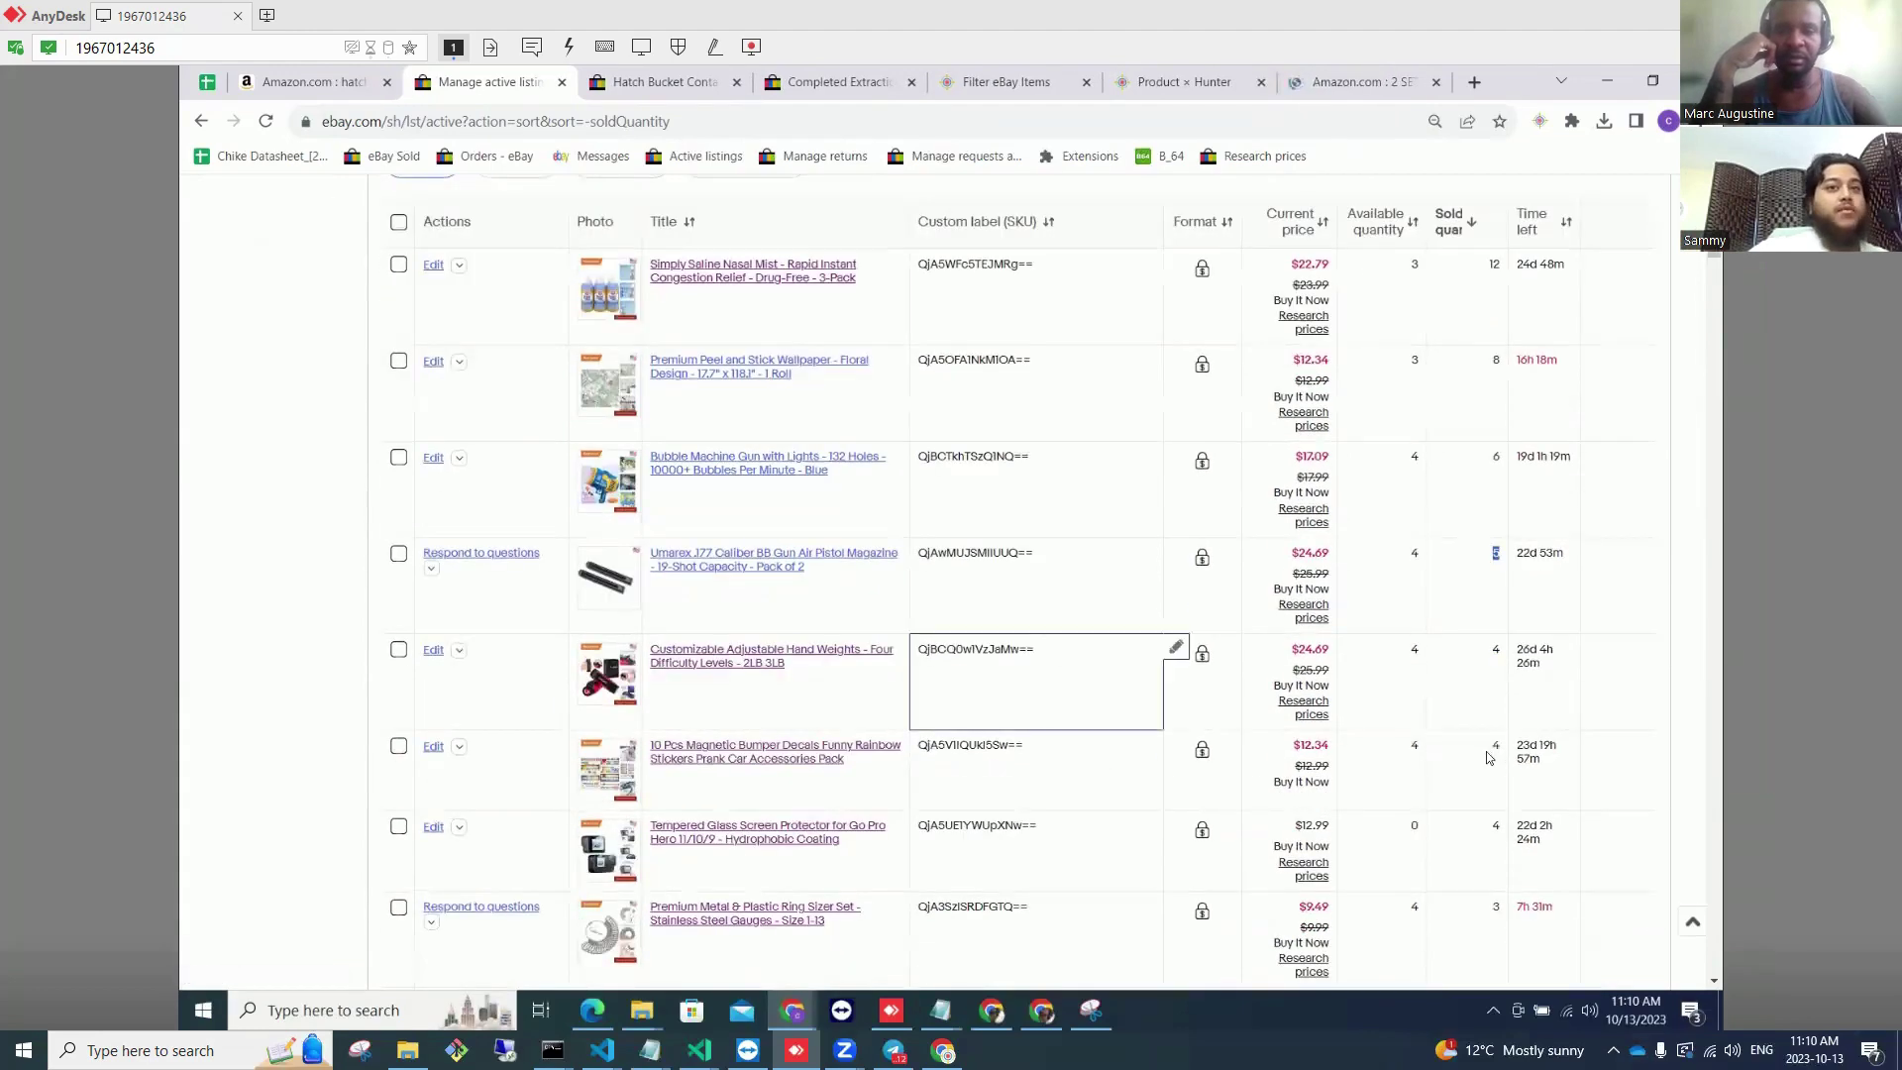
scroll(899, 755, "down", 2)
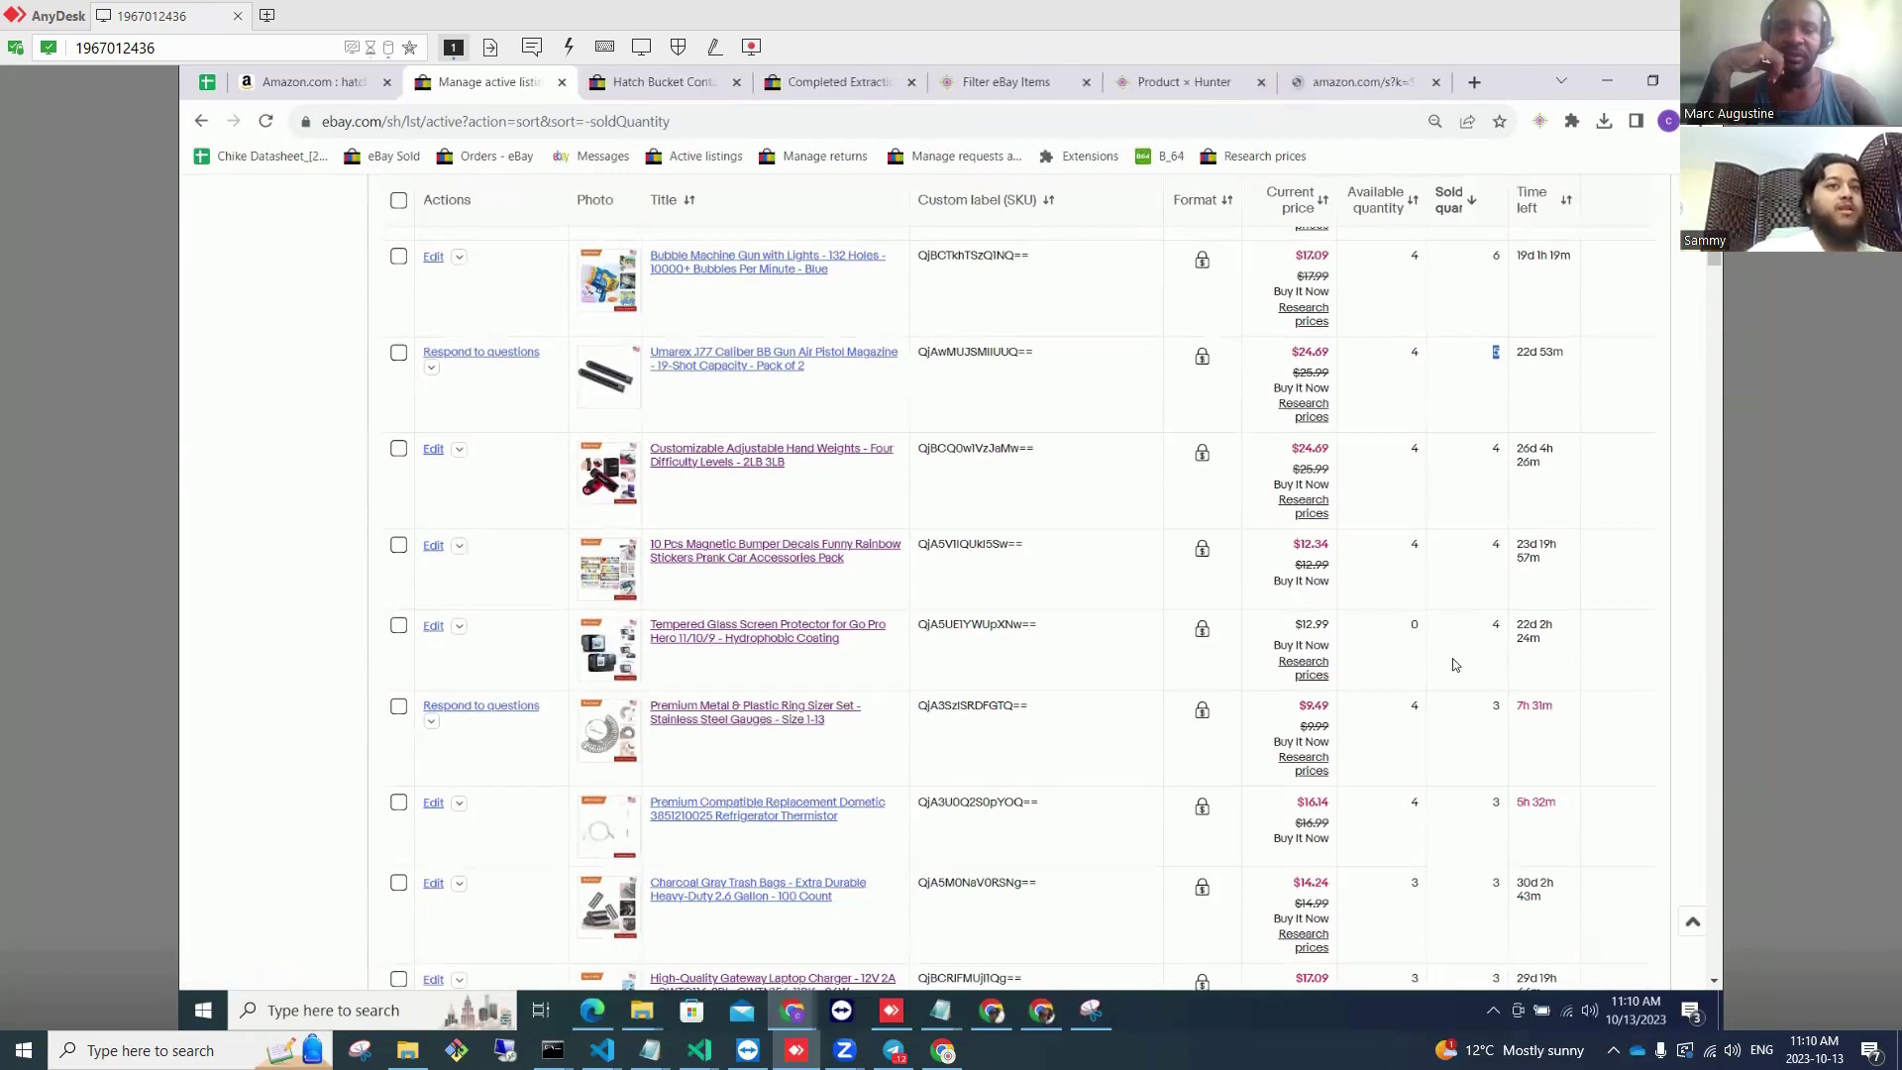
Step: Look up the Tempered Glass Screen Protector for Go Pro SKU's Amazon source product
double_click(960, 626)
triple_click(961, 626)
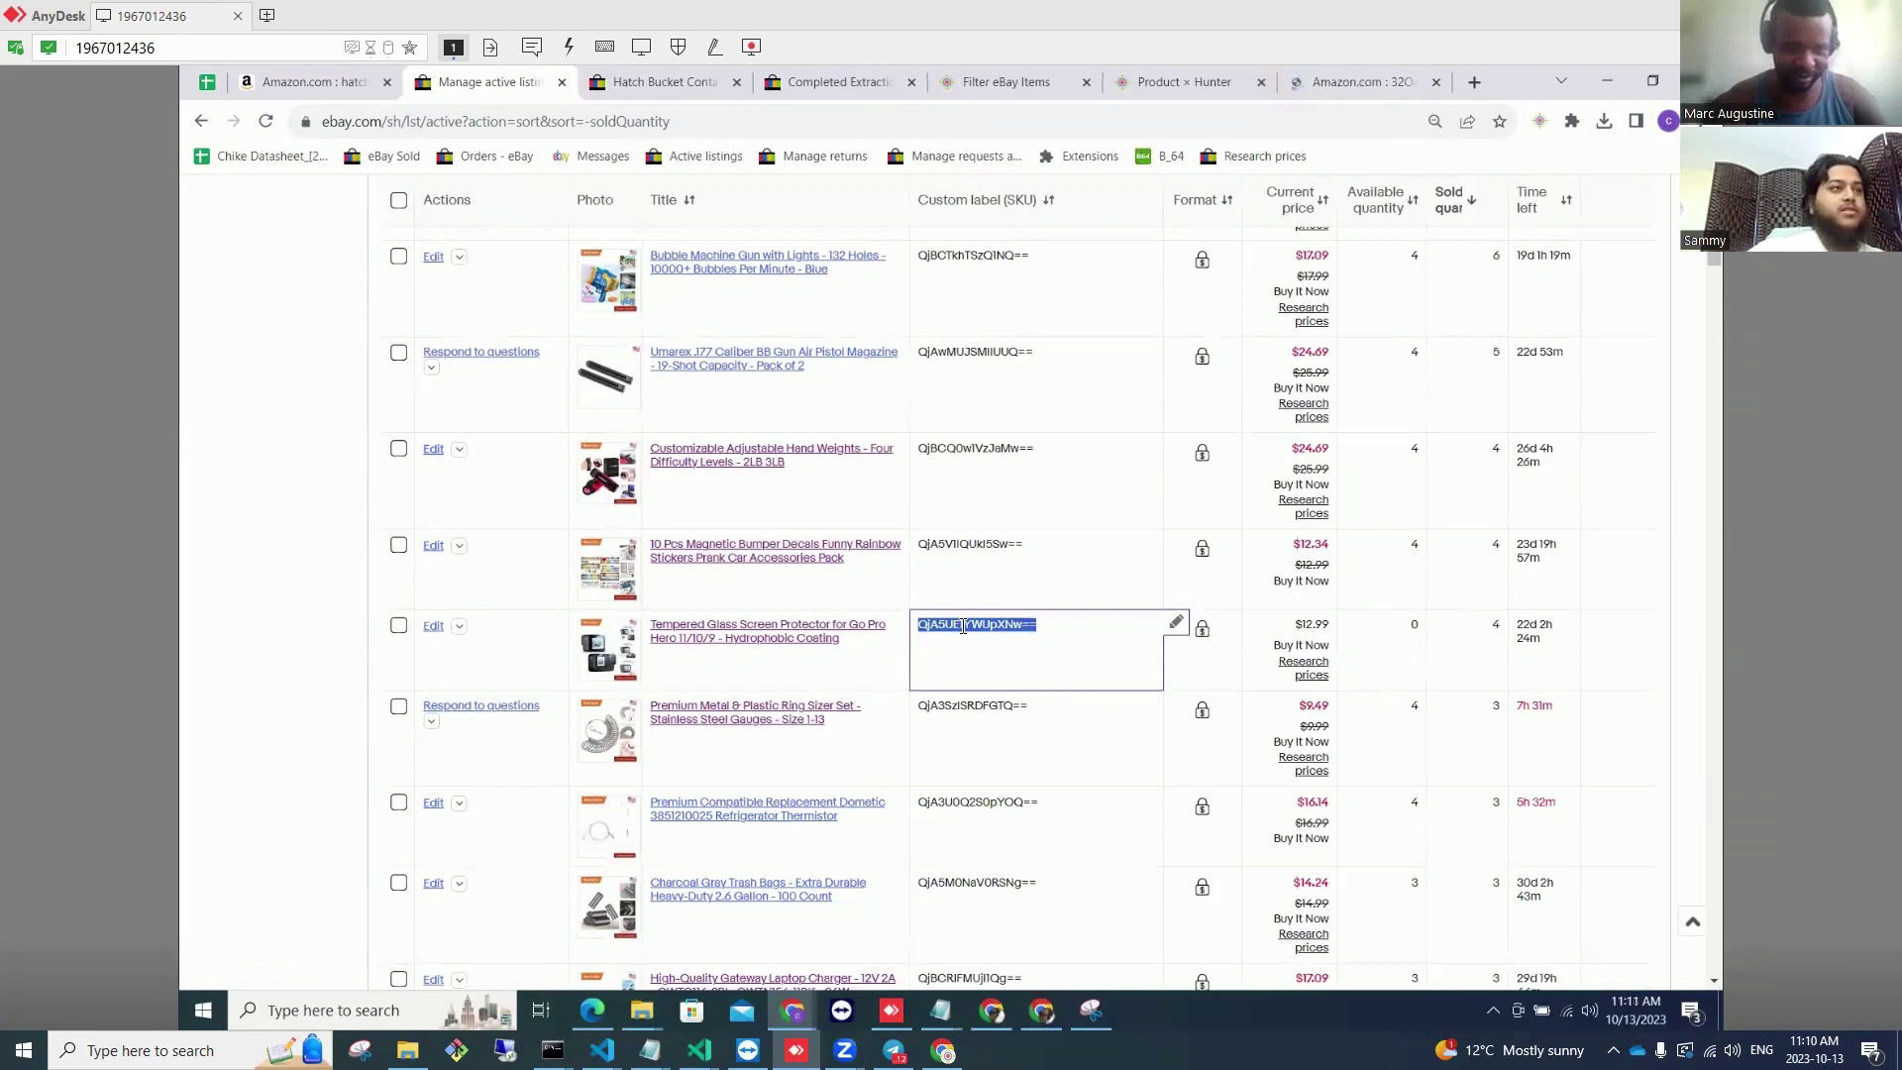
right_click(964, 628)
mouse_move(1085, 763)
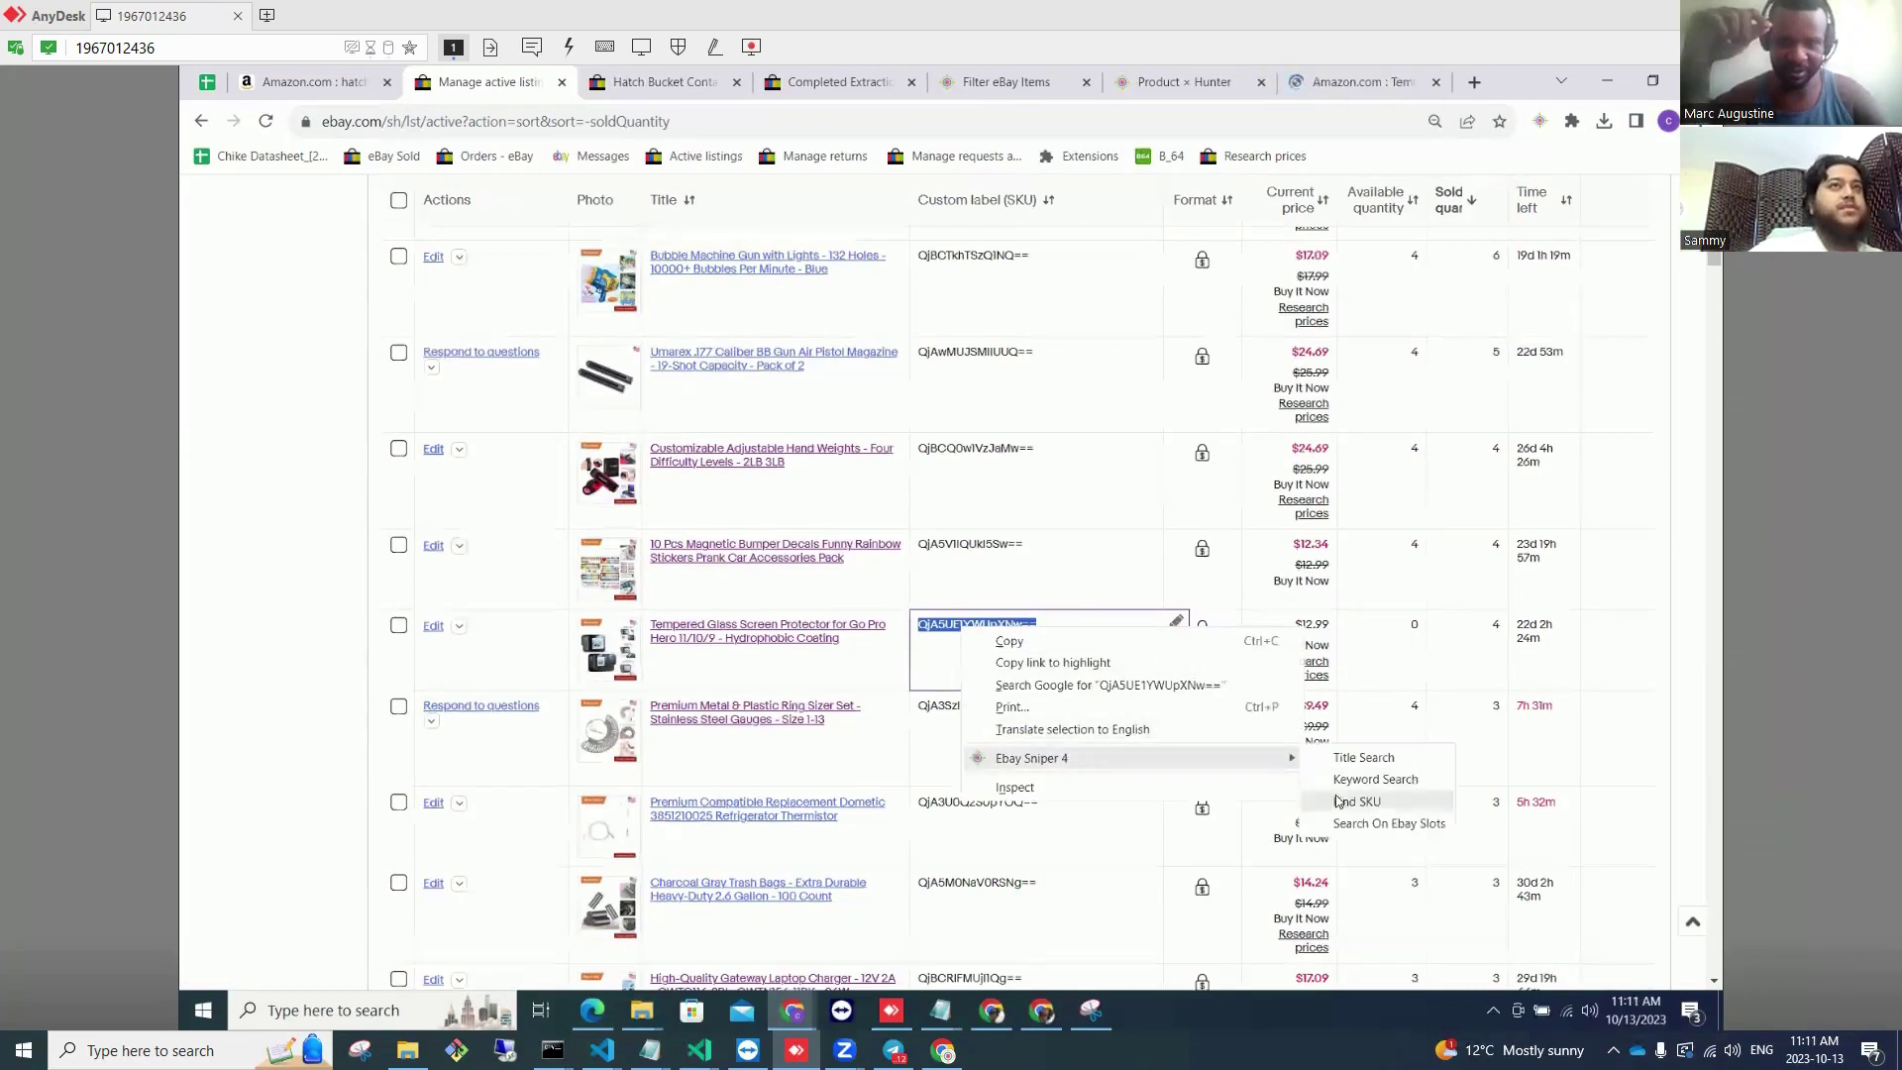
left_click(1431, 801)
left_click(1383, 85)
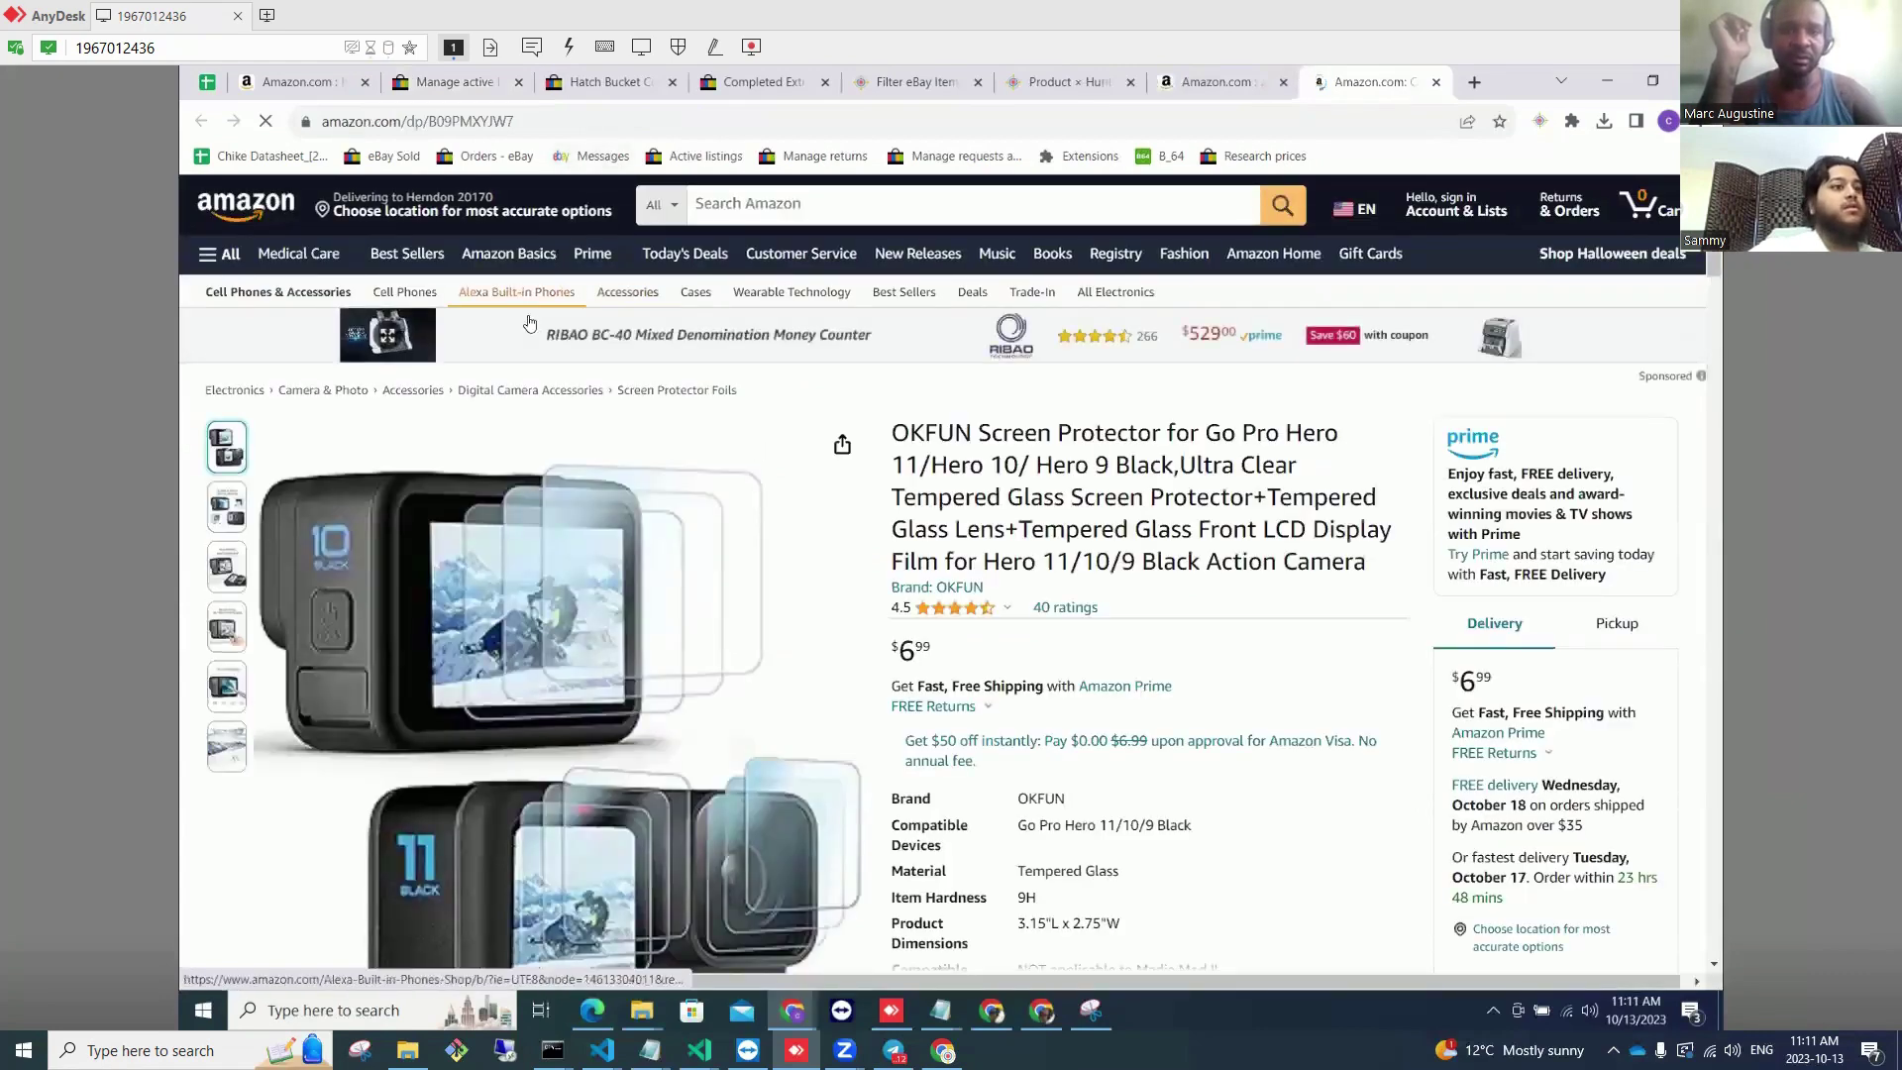
scroll(602, 357, "down", 3)
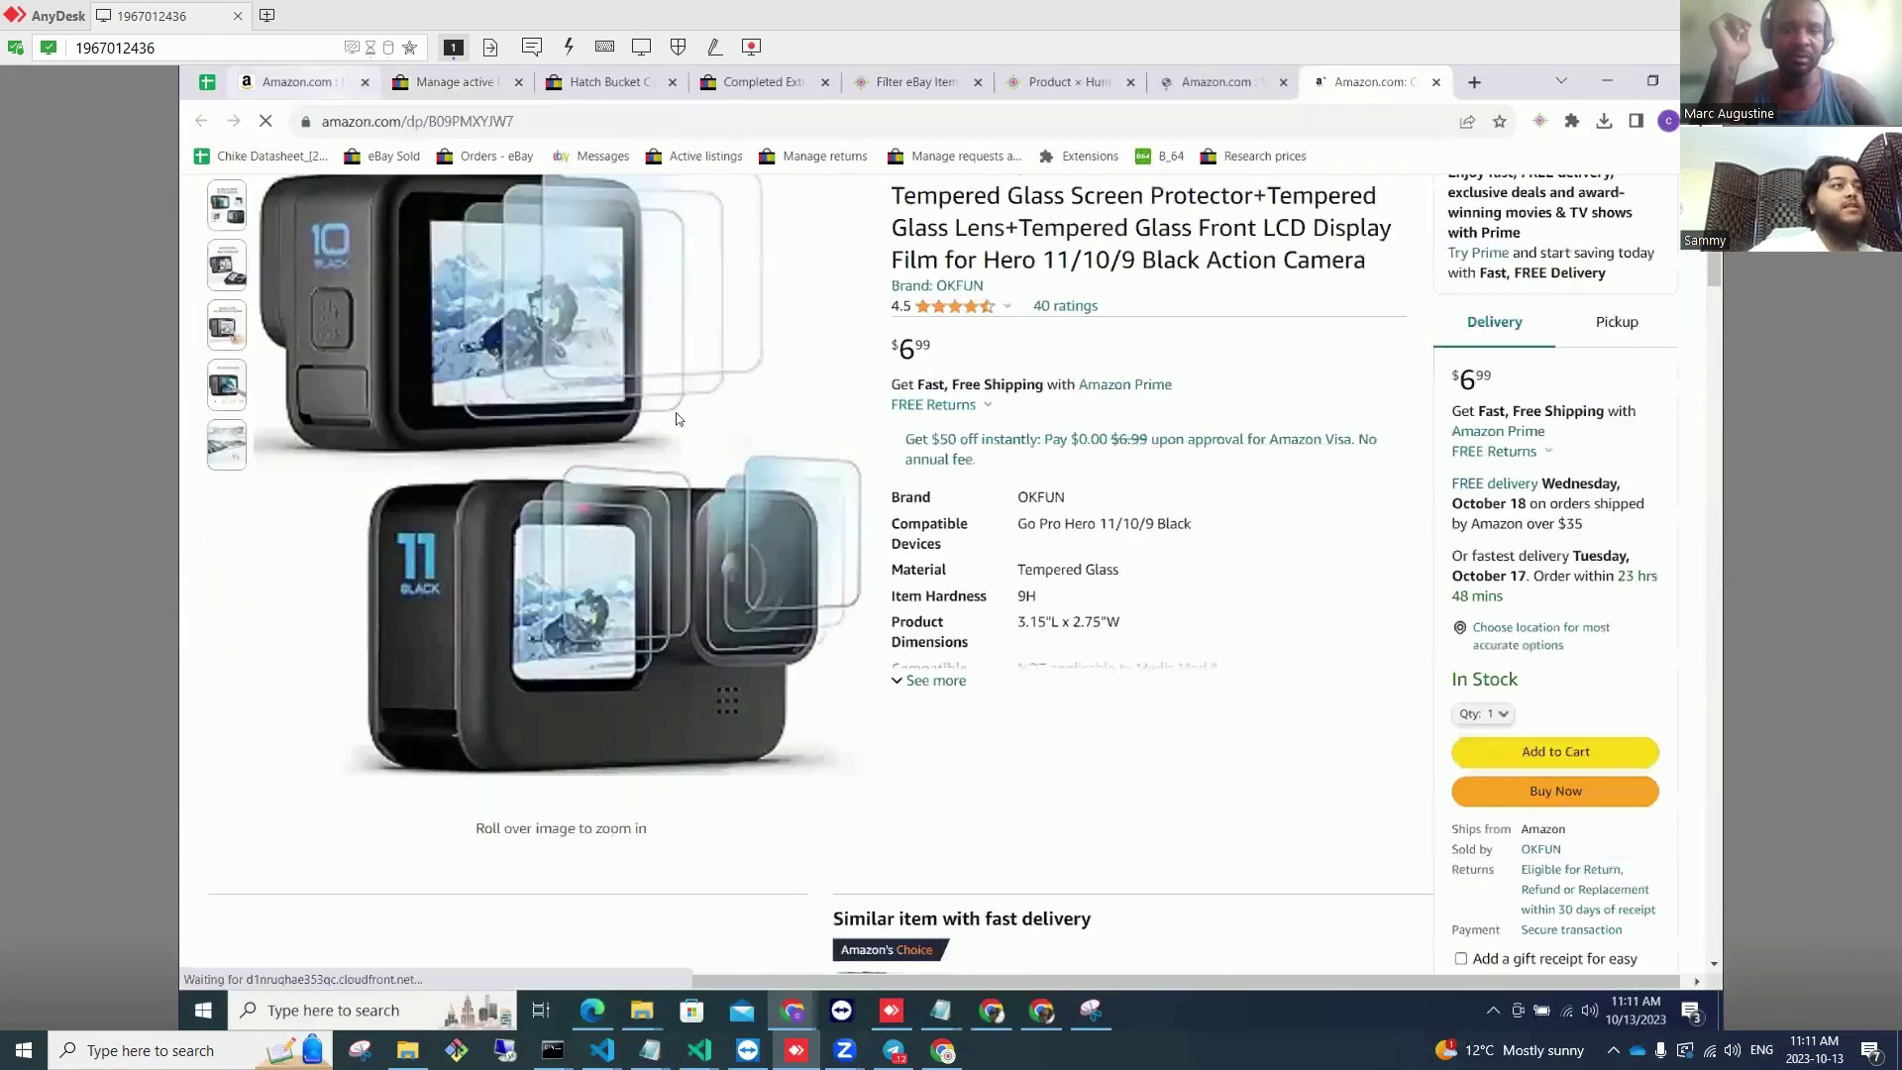
Step: Back in active listings, set the screen protector's available quantity to 4
left_click(315, 85)
left_click(446, 86)
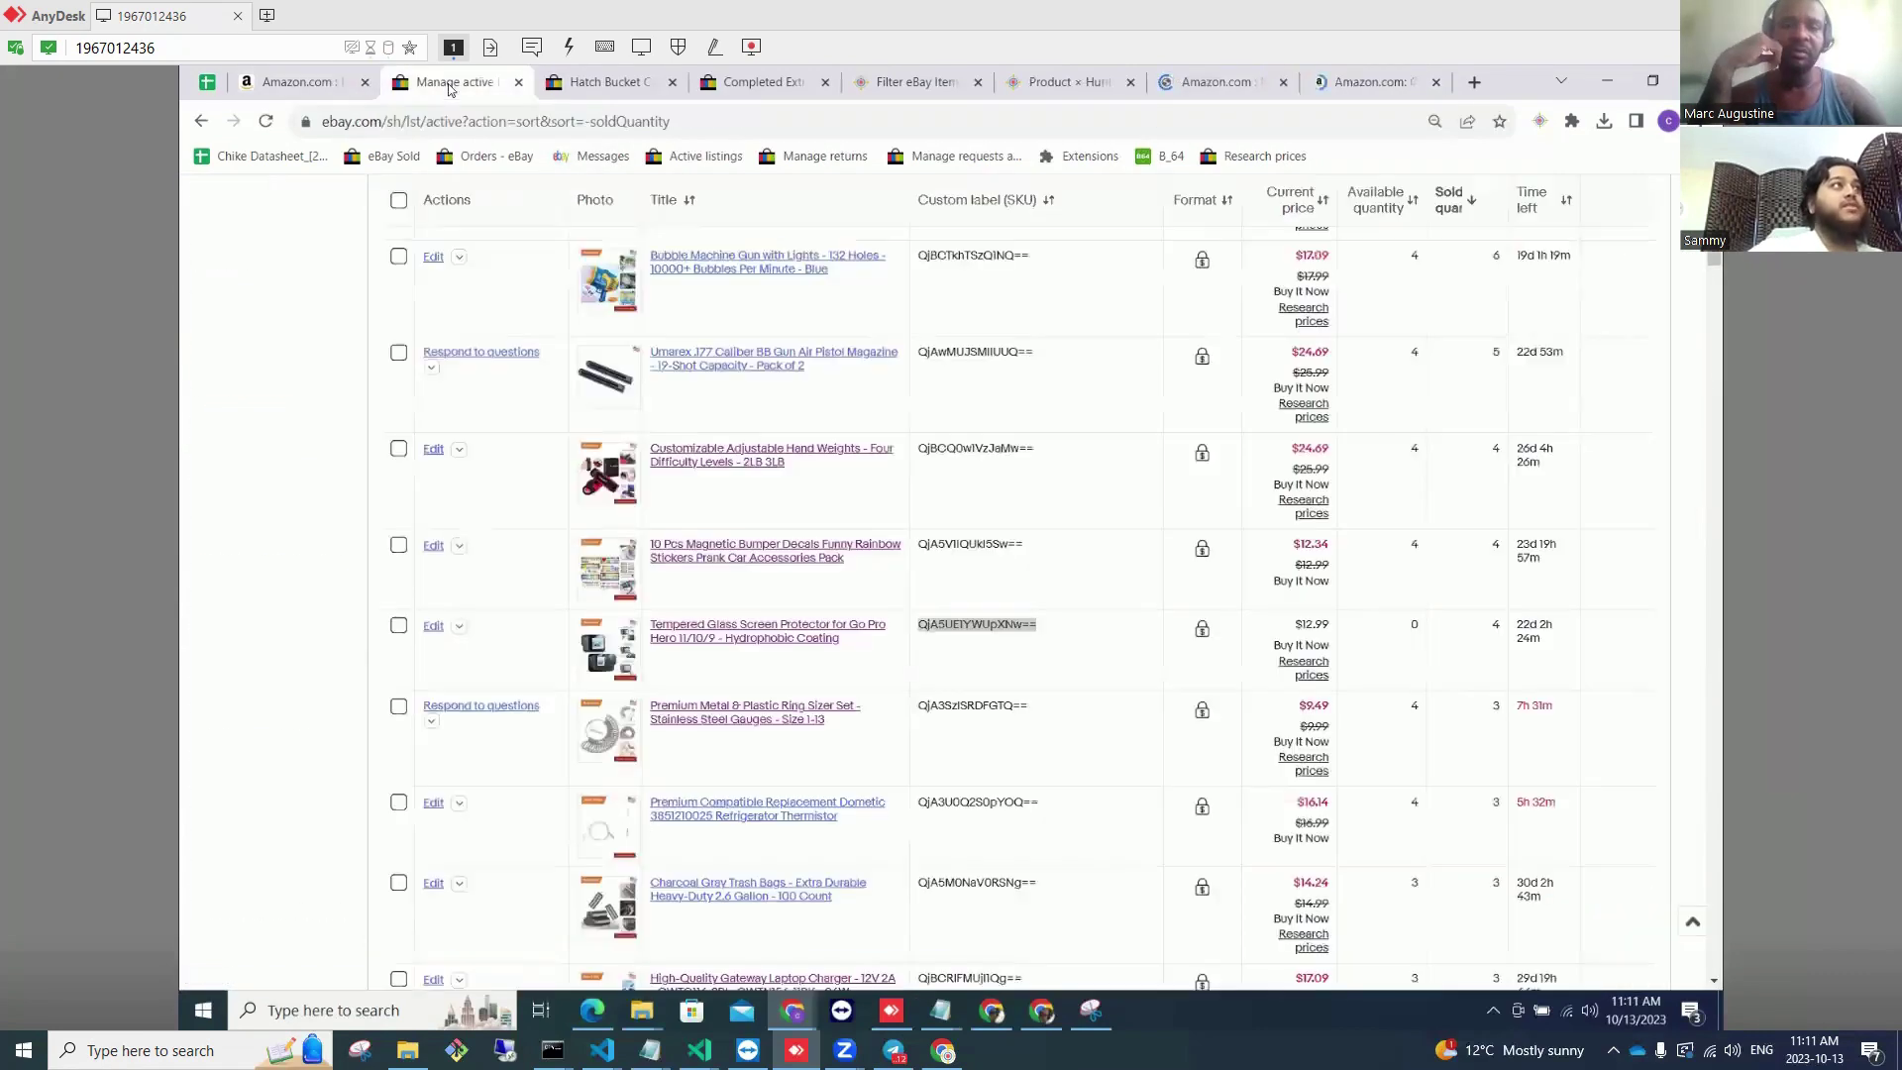
left_click(1438, 621)
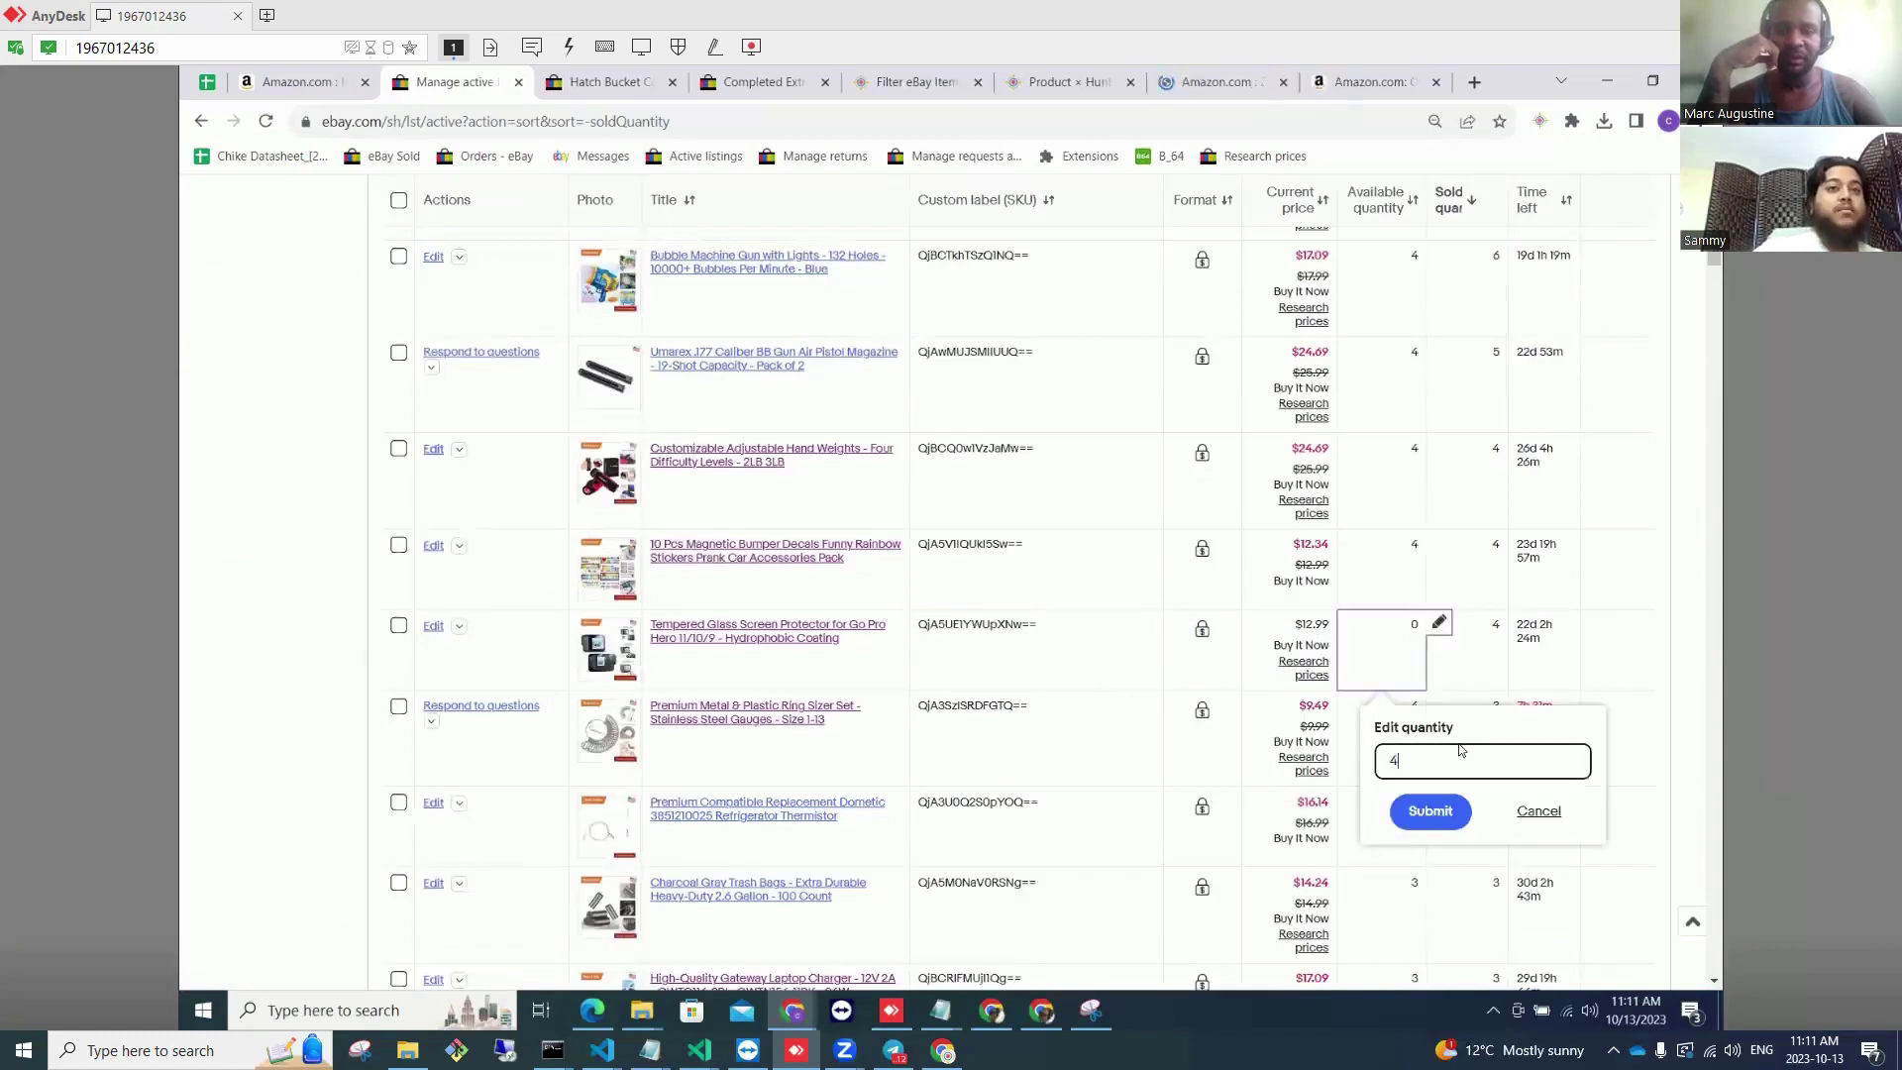
left_click(1449, 821)
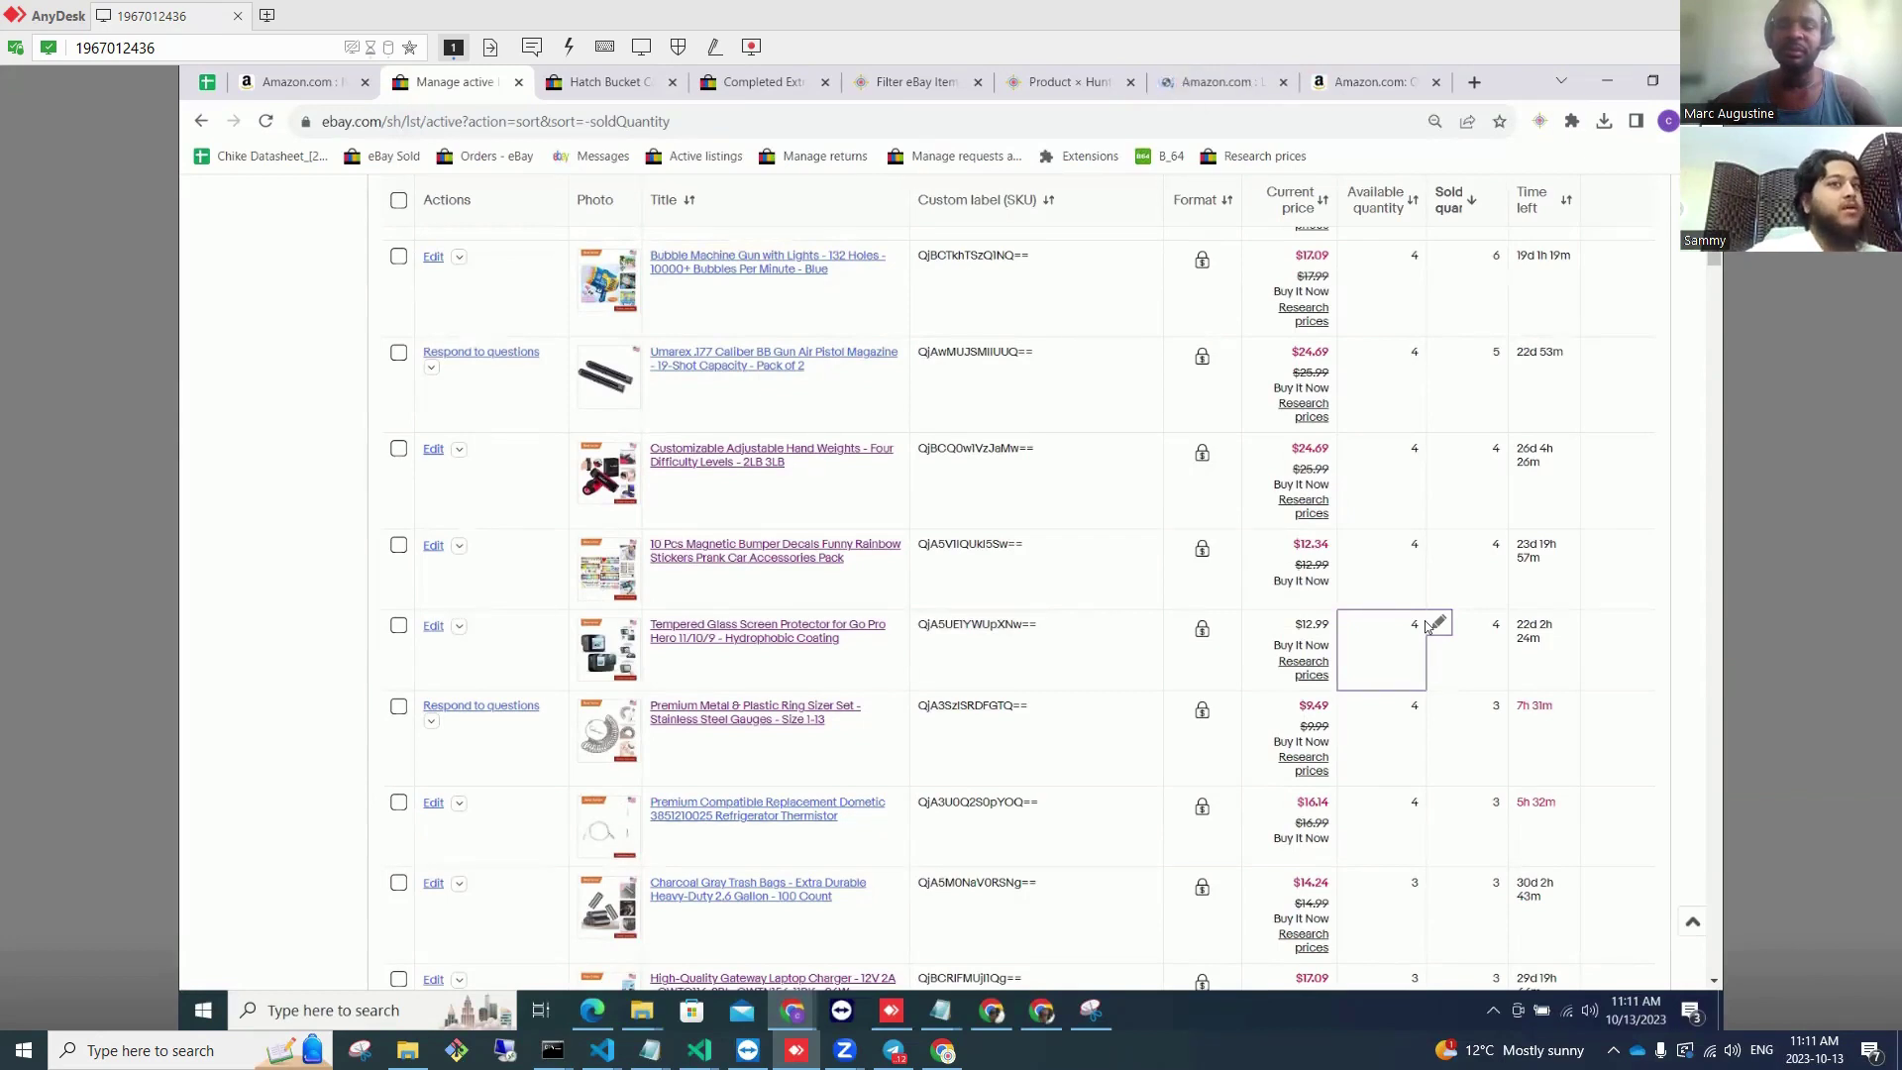
Step: Look up the Caniac listing's SKU source product on Amazon with Find SKU
scroll(1462, 751, "down", 5)
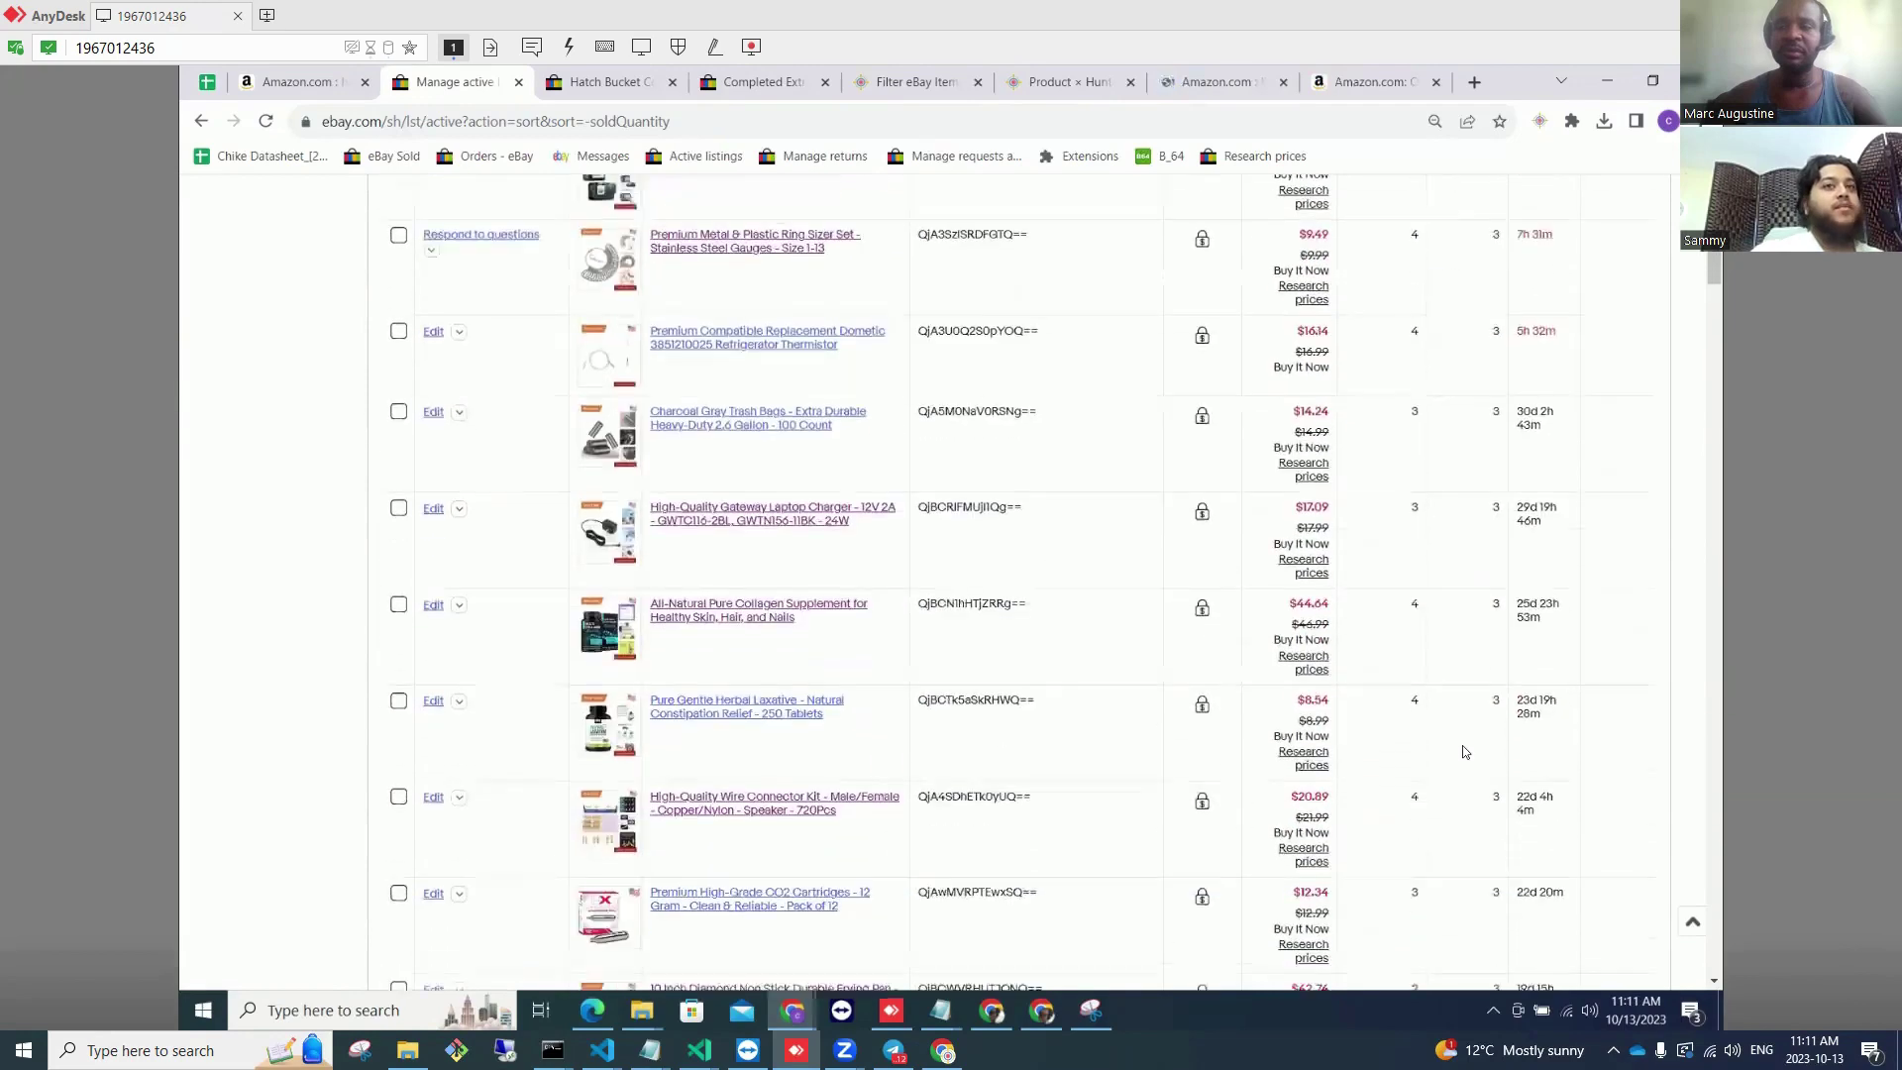
scroll(1438, 676, "down", 7)
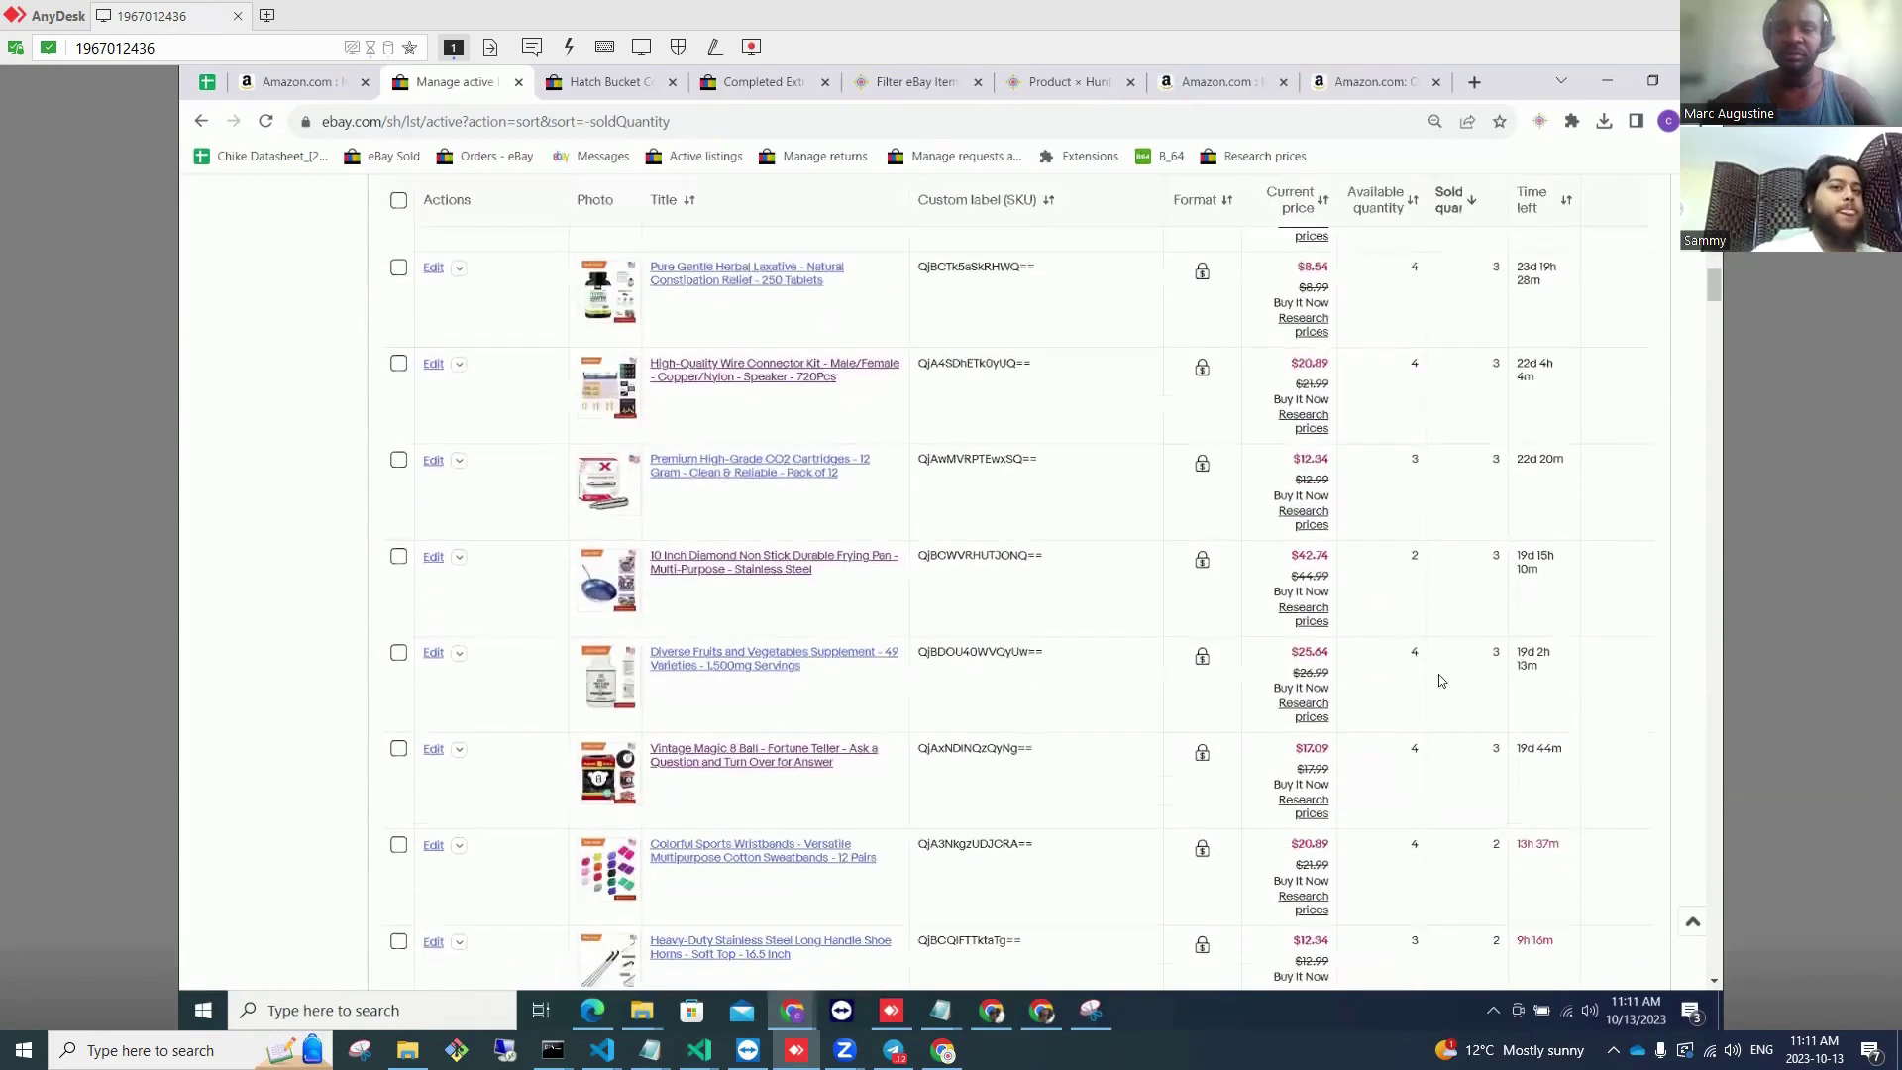
scroll(1440, 684, "down", 4)
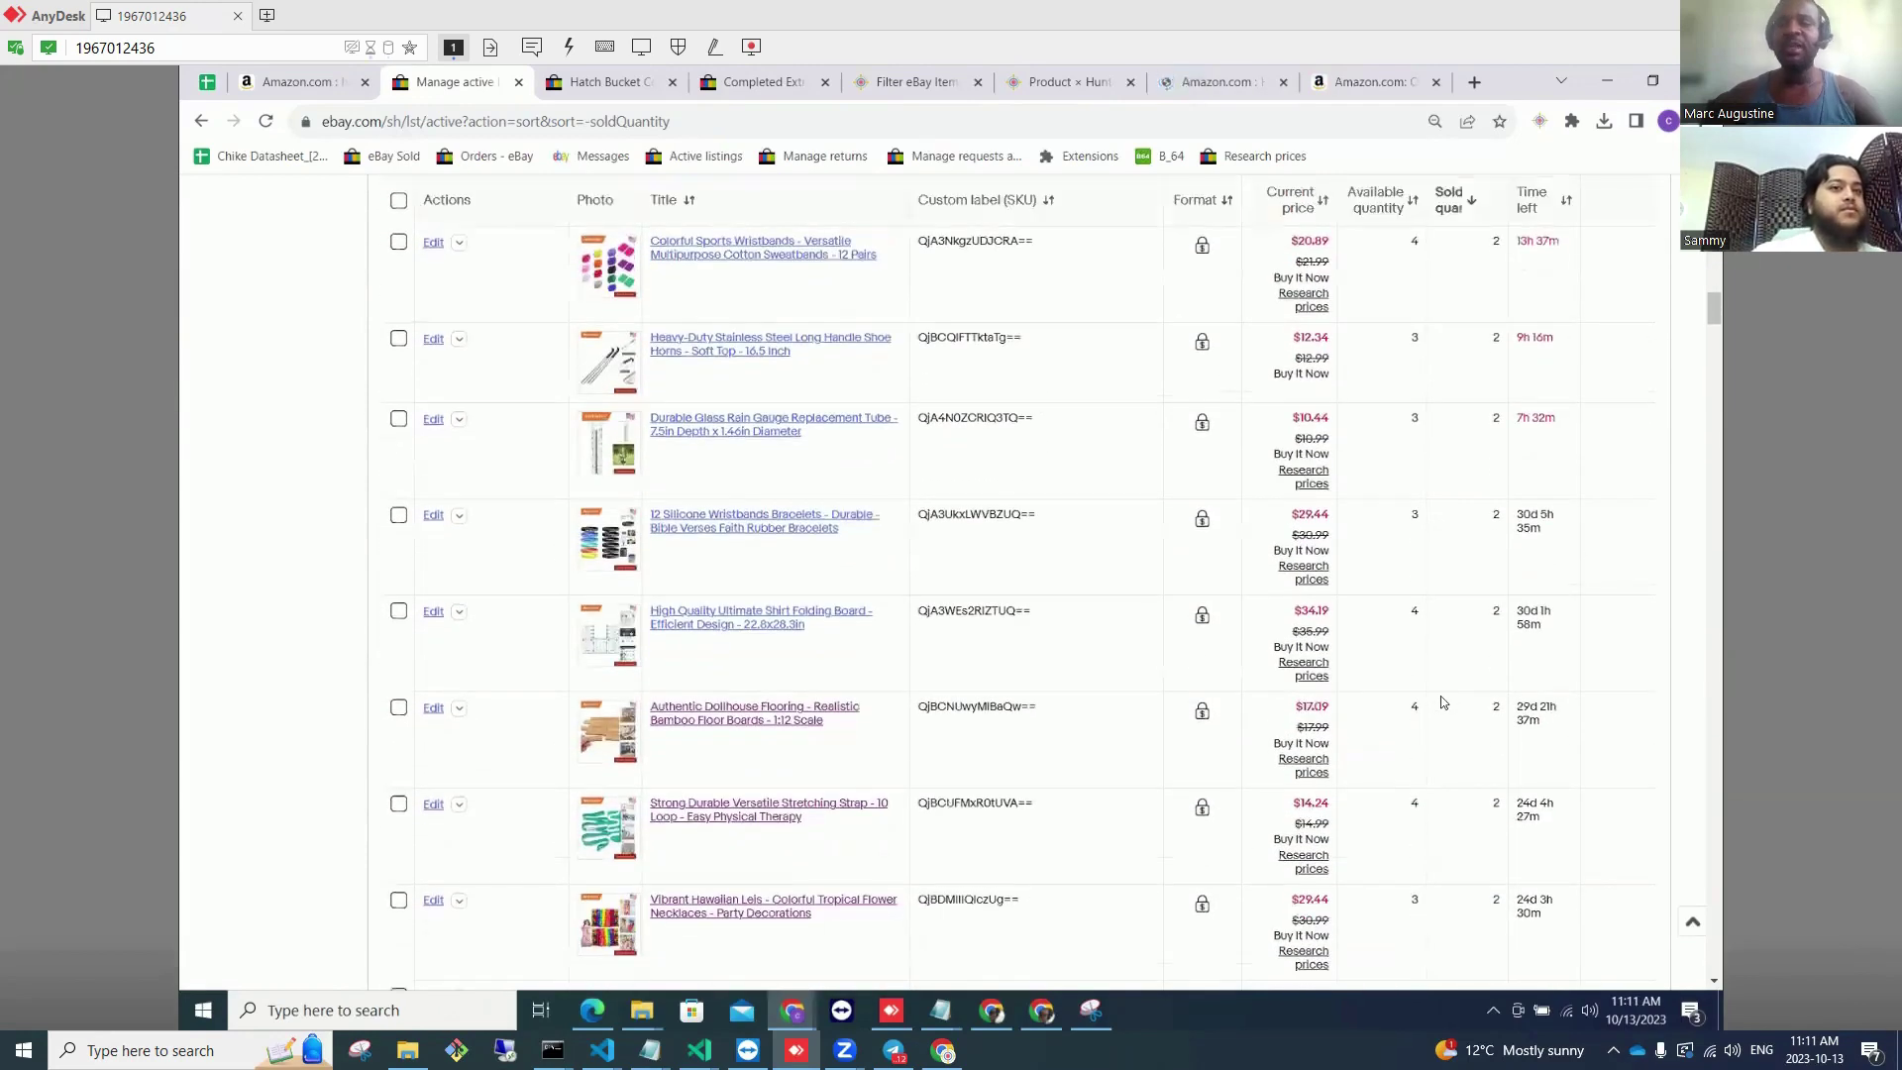
scroll(1069, 733, "down", 5)
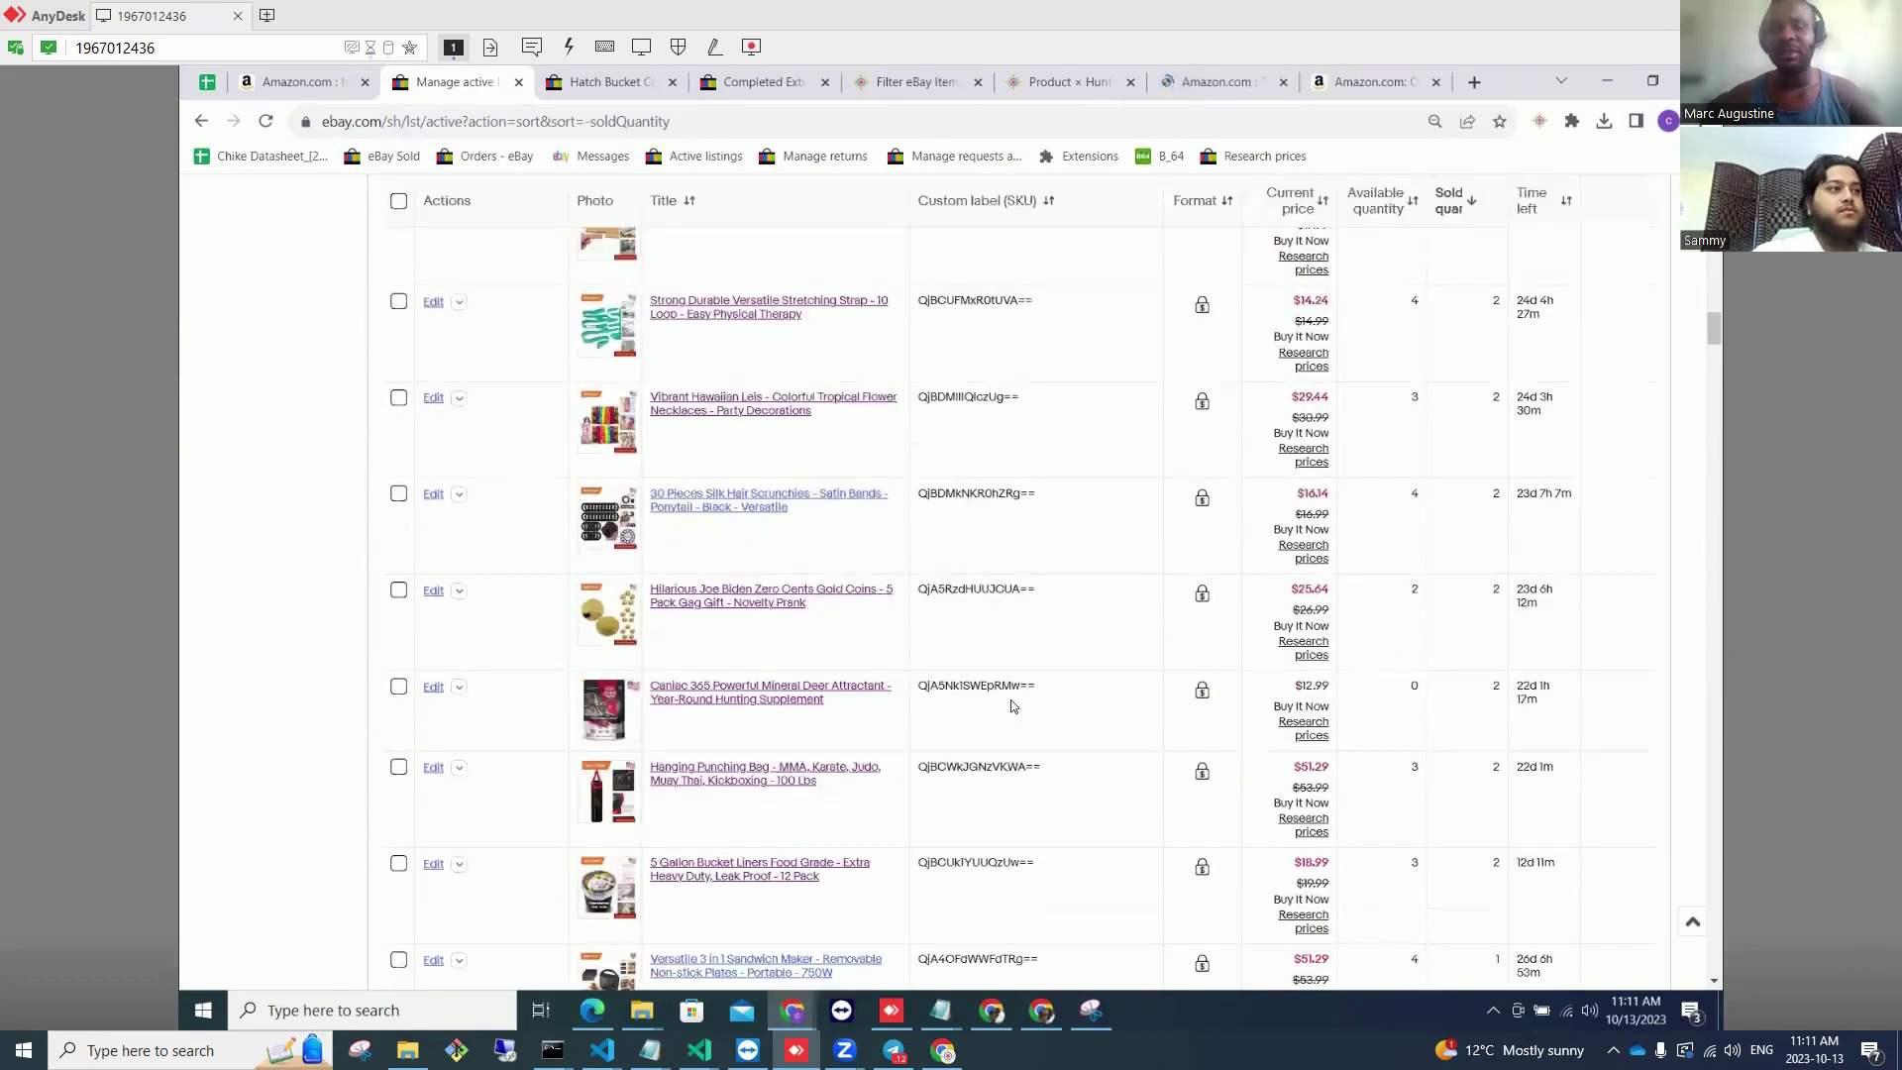
scroll(1016, 701, "down", 1)
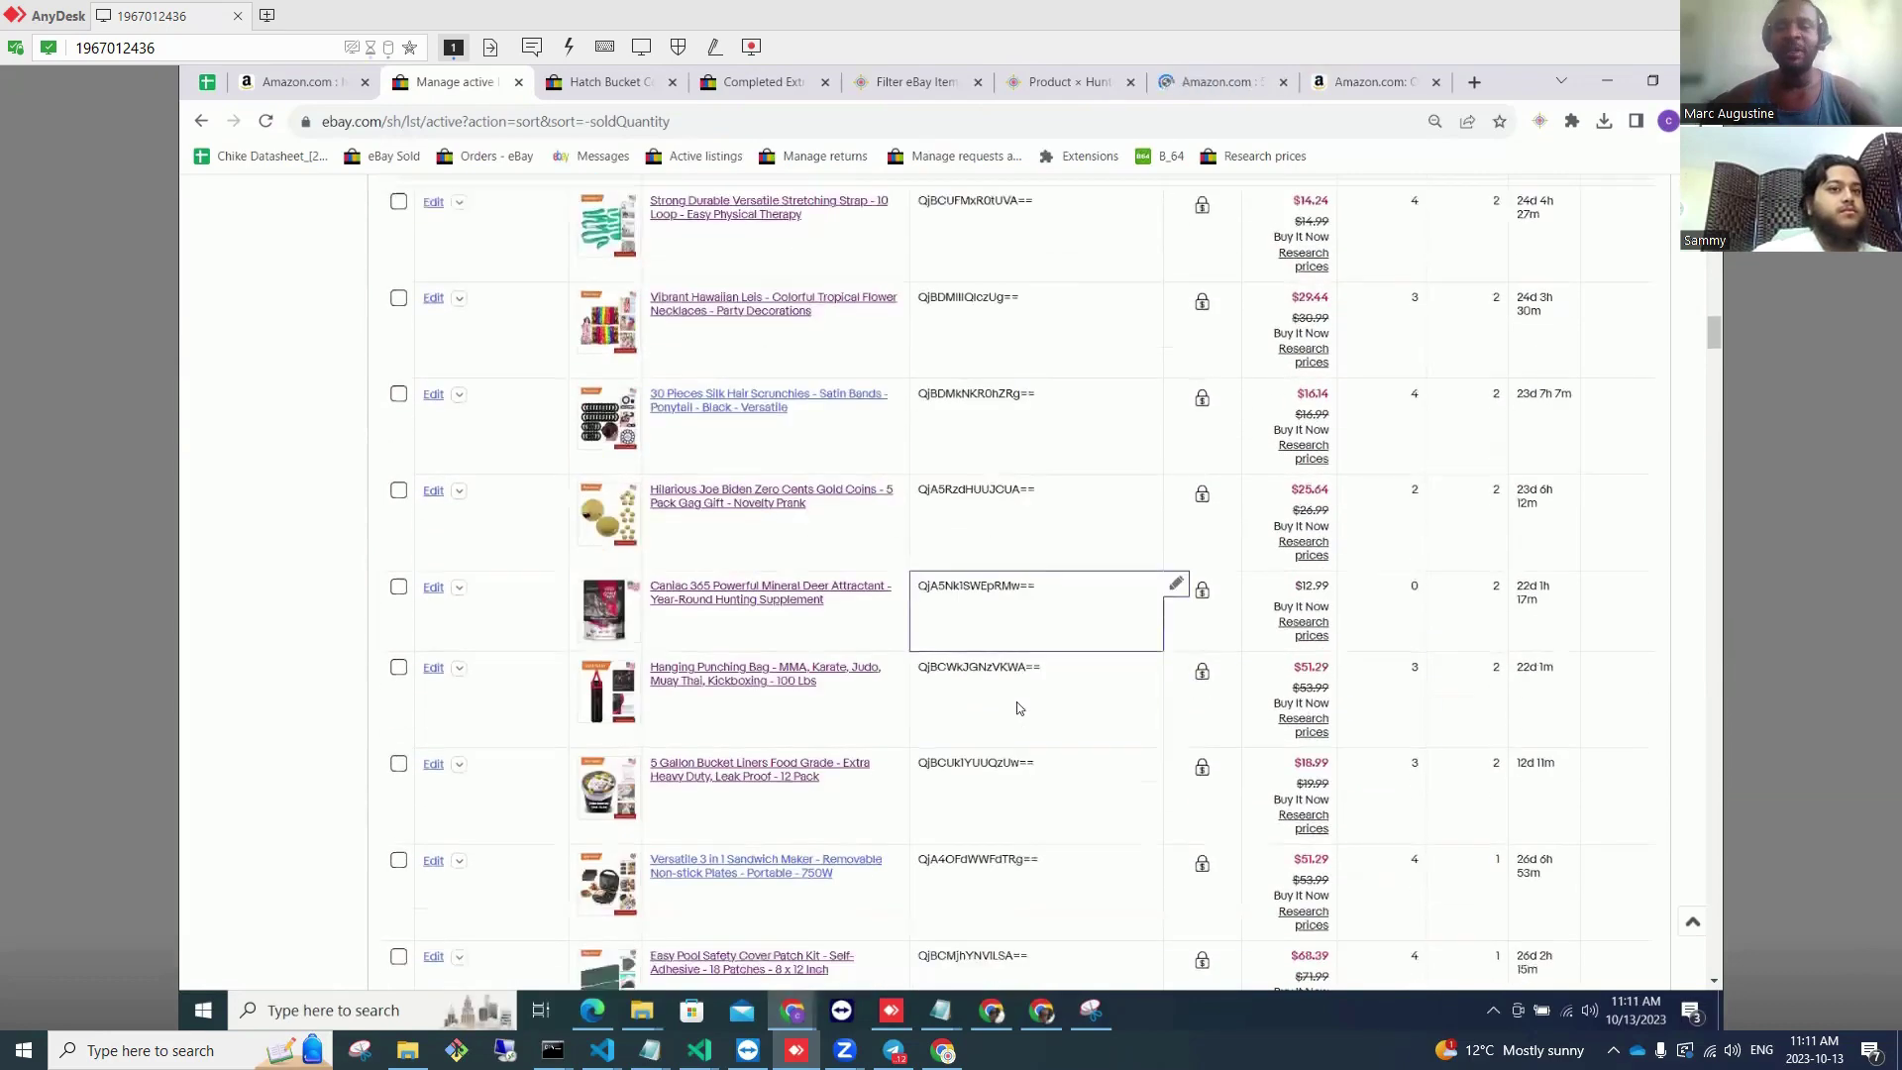
double_click(982, 583)
right_click(985, 585)
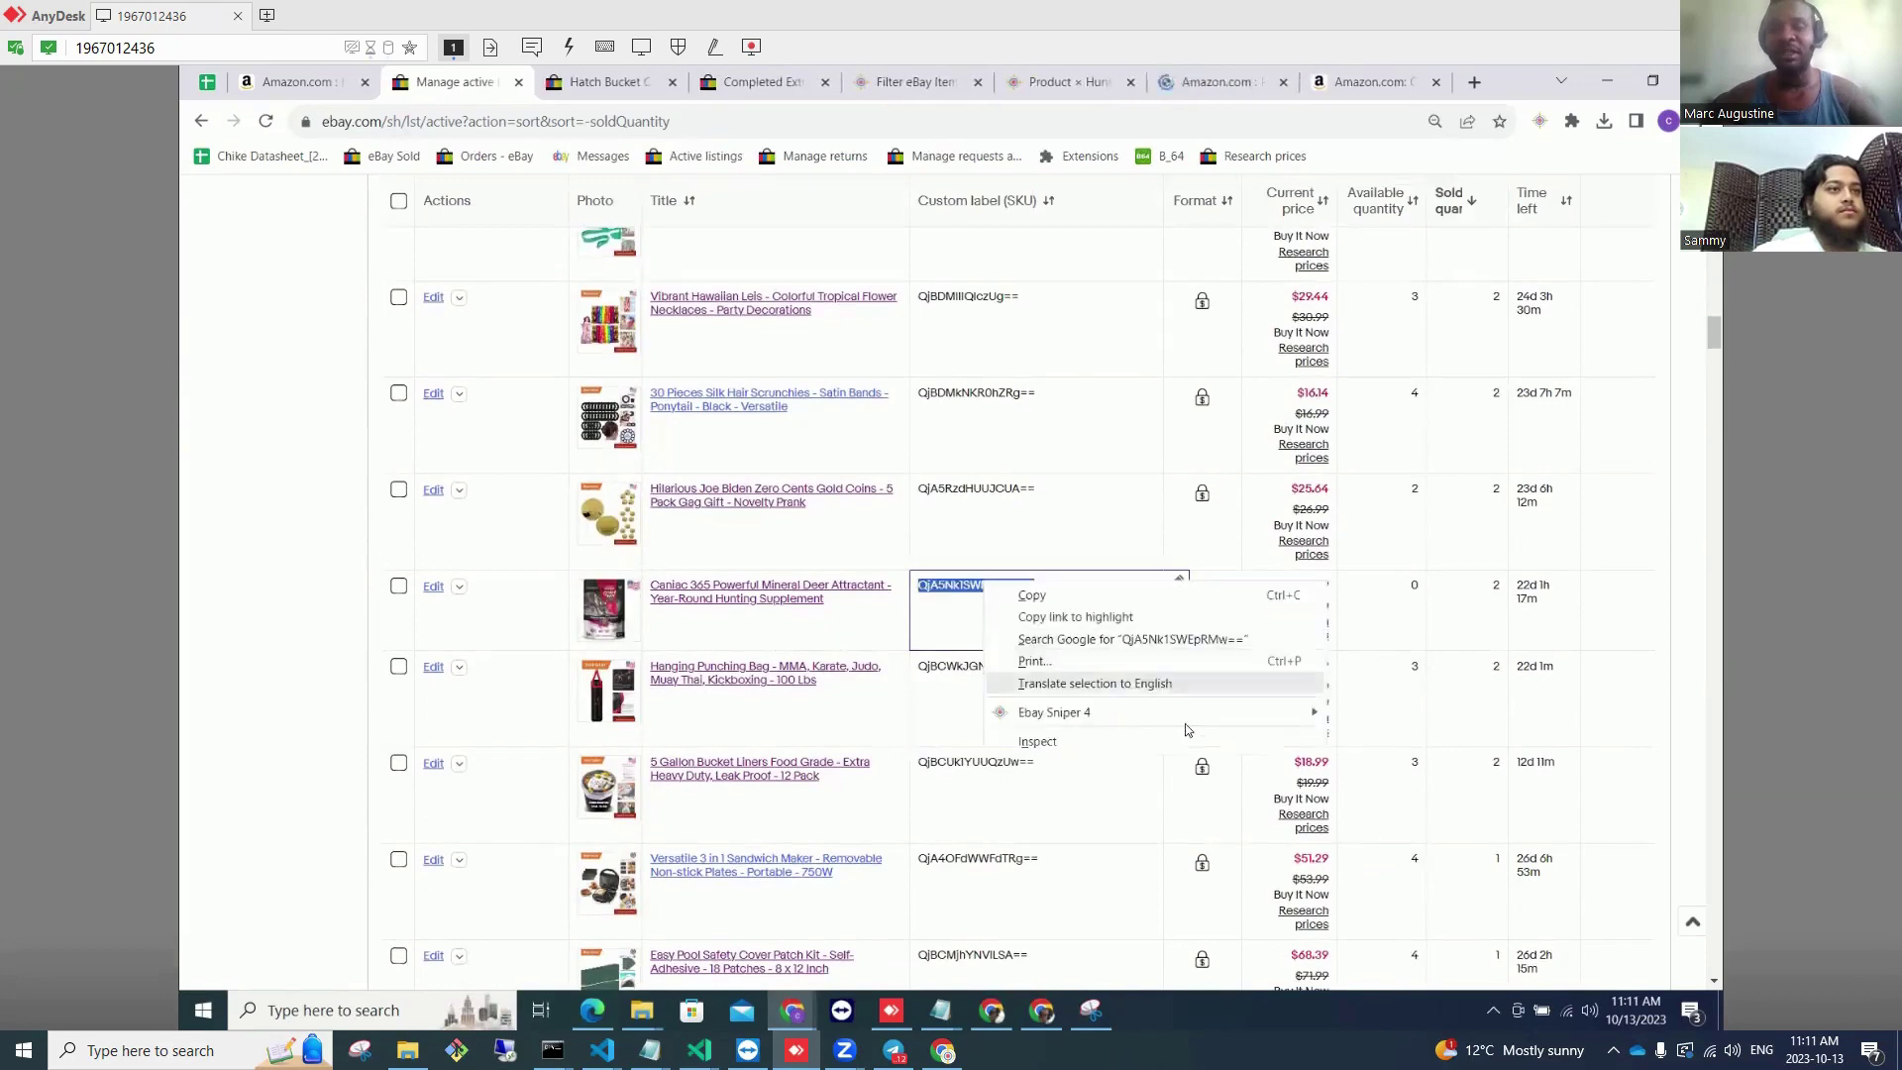
mouse_move(1185, 713)
left_click(1379, 756)
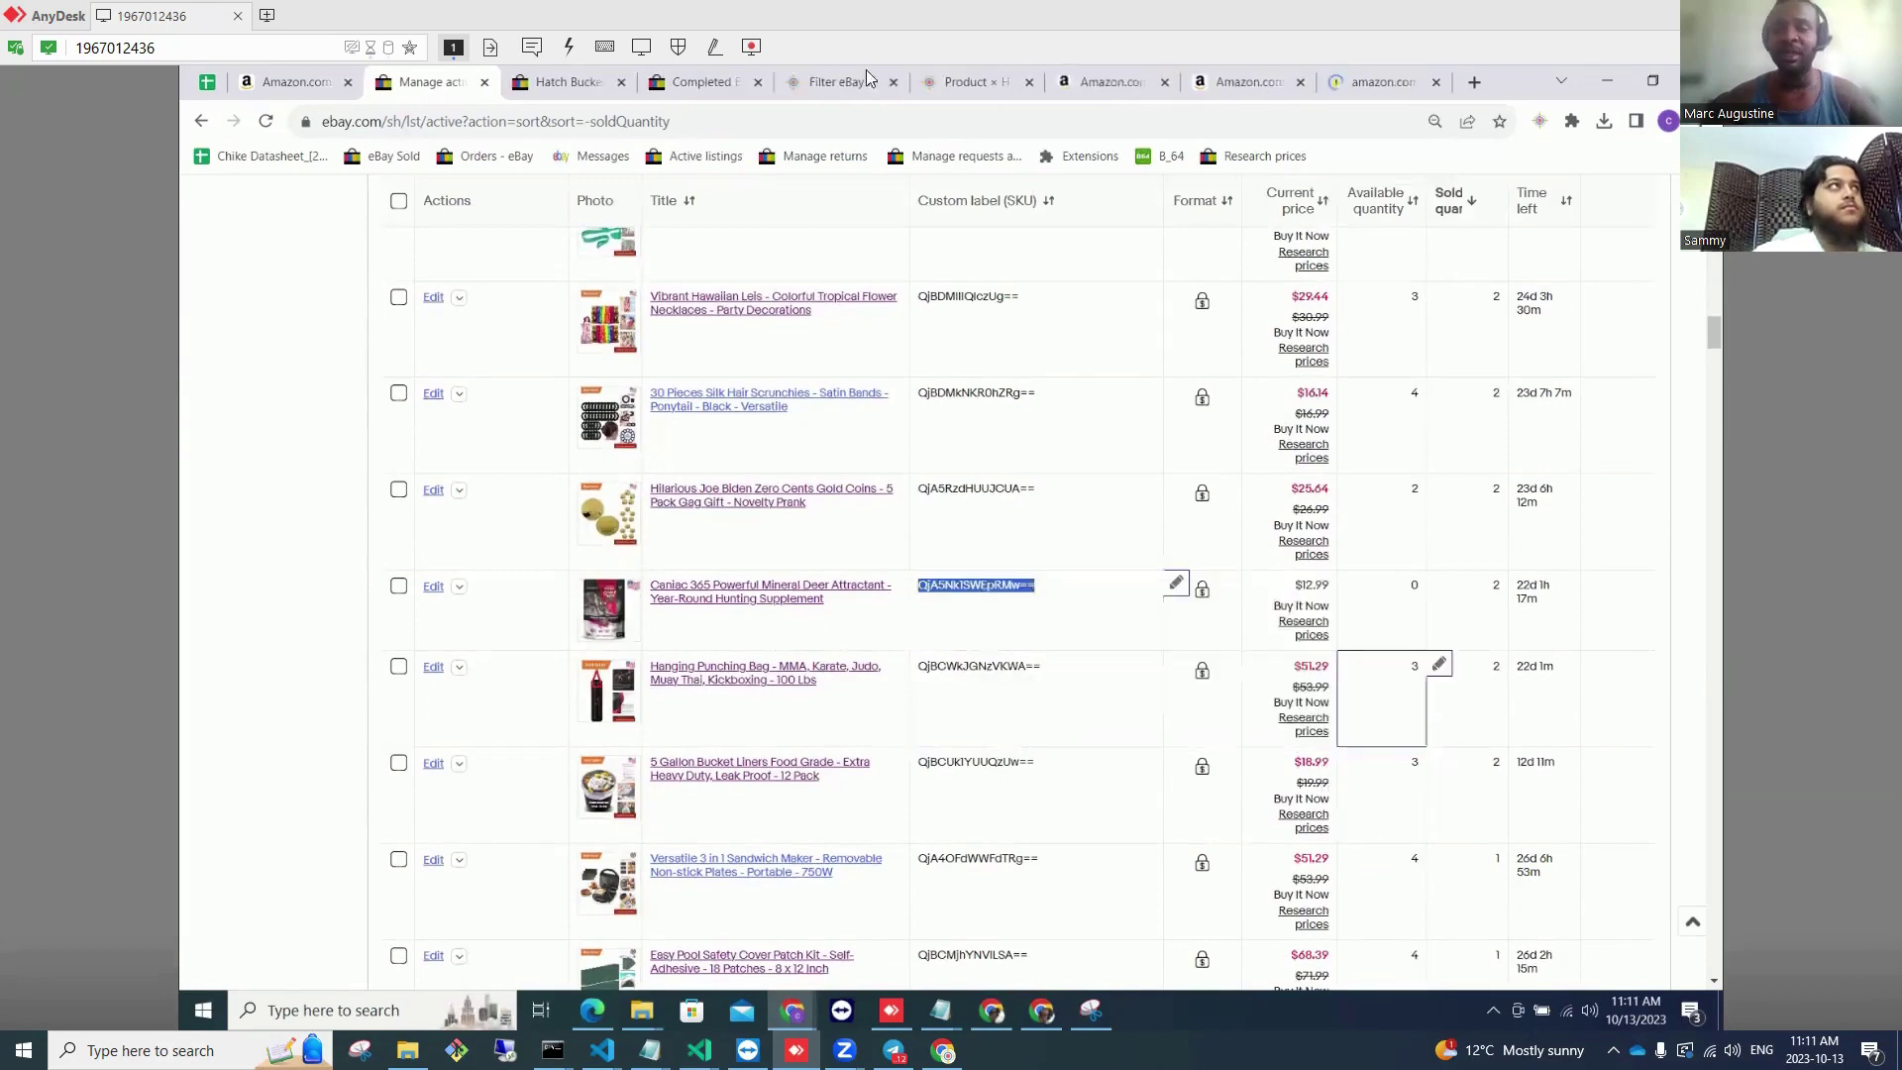
left_click(424, 81)
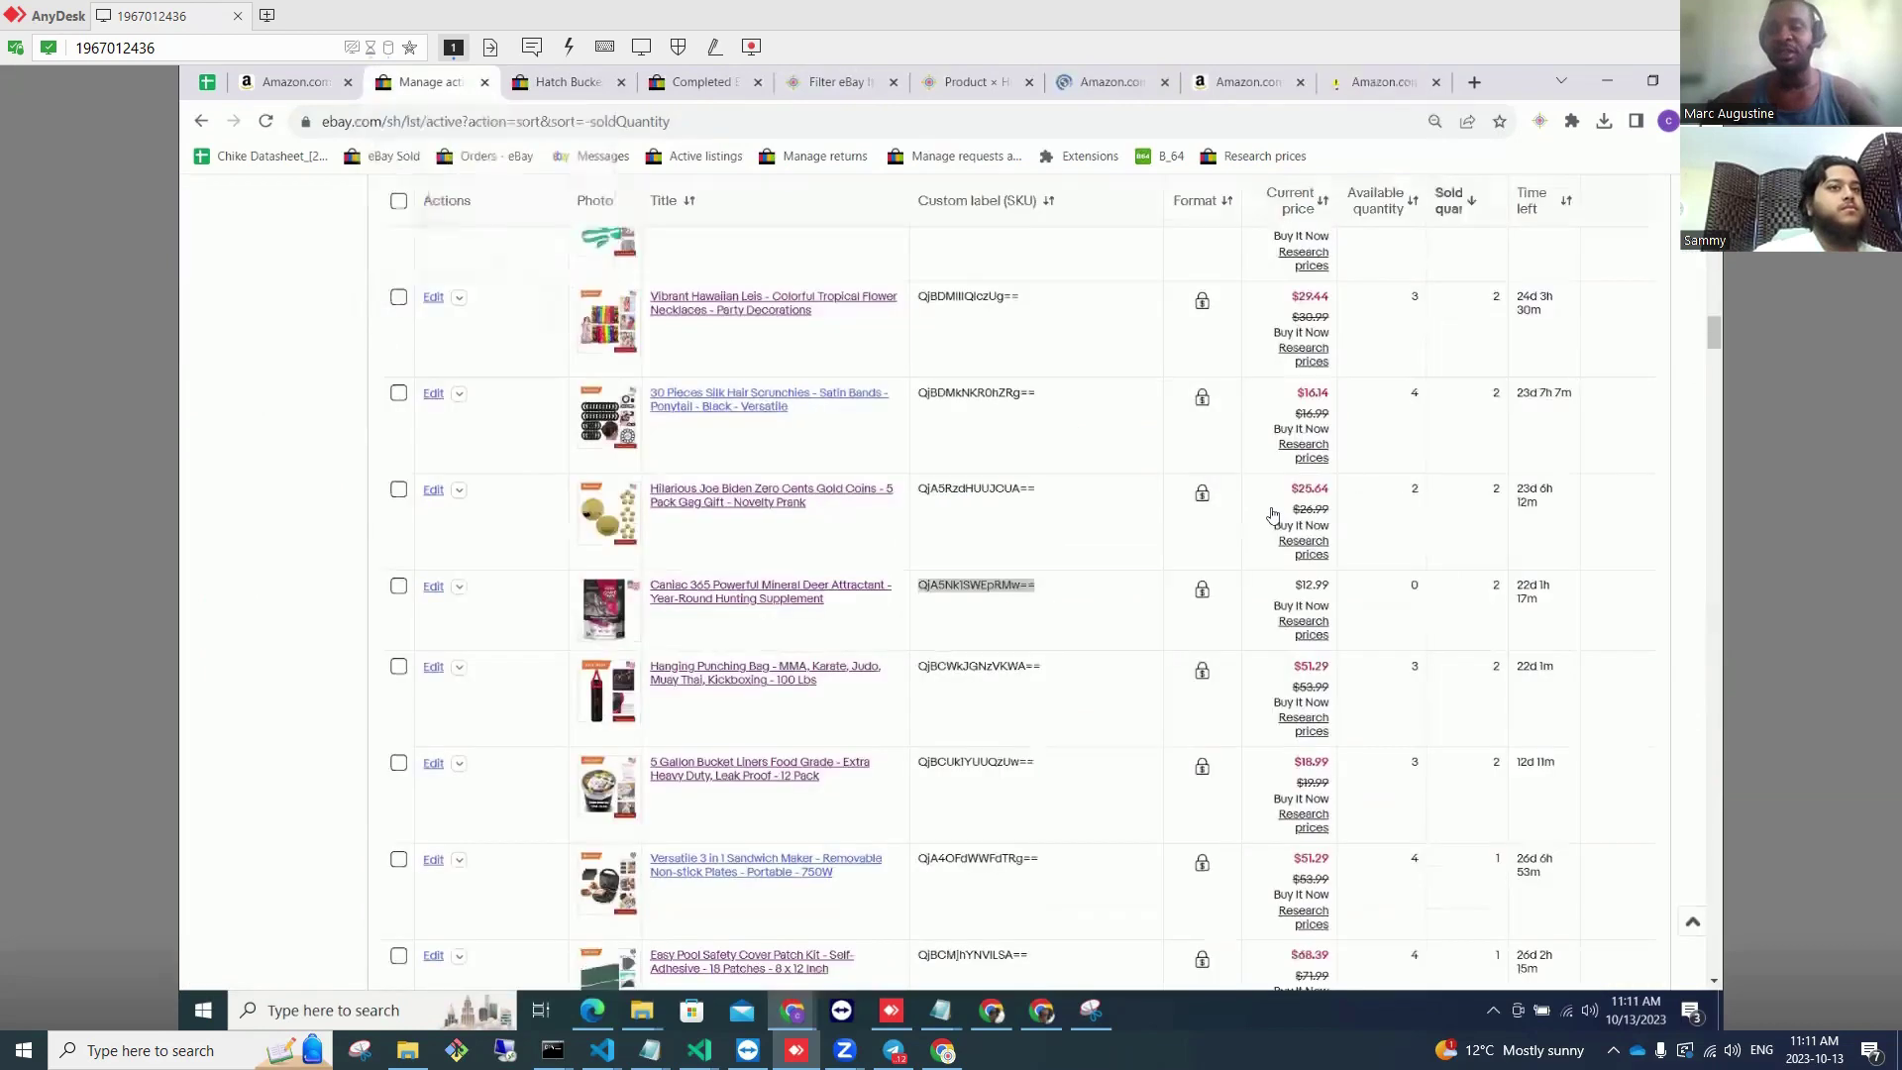
Step: Check the Heavy-Duty Brass Pool Cover Installation Tool's Amazon source and set its available quantity to 3
scroll(1388, 685, "down", 1)
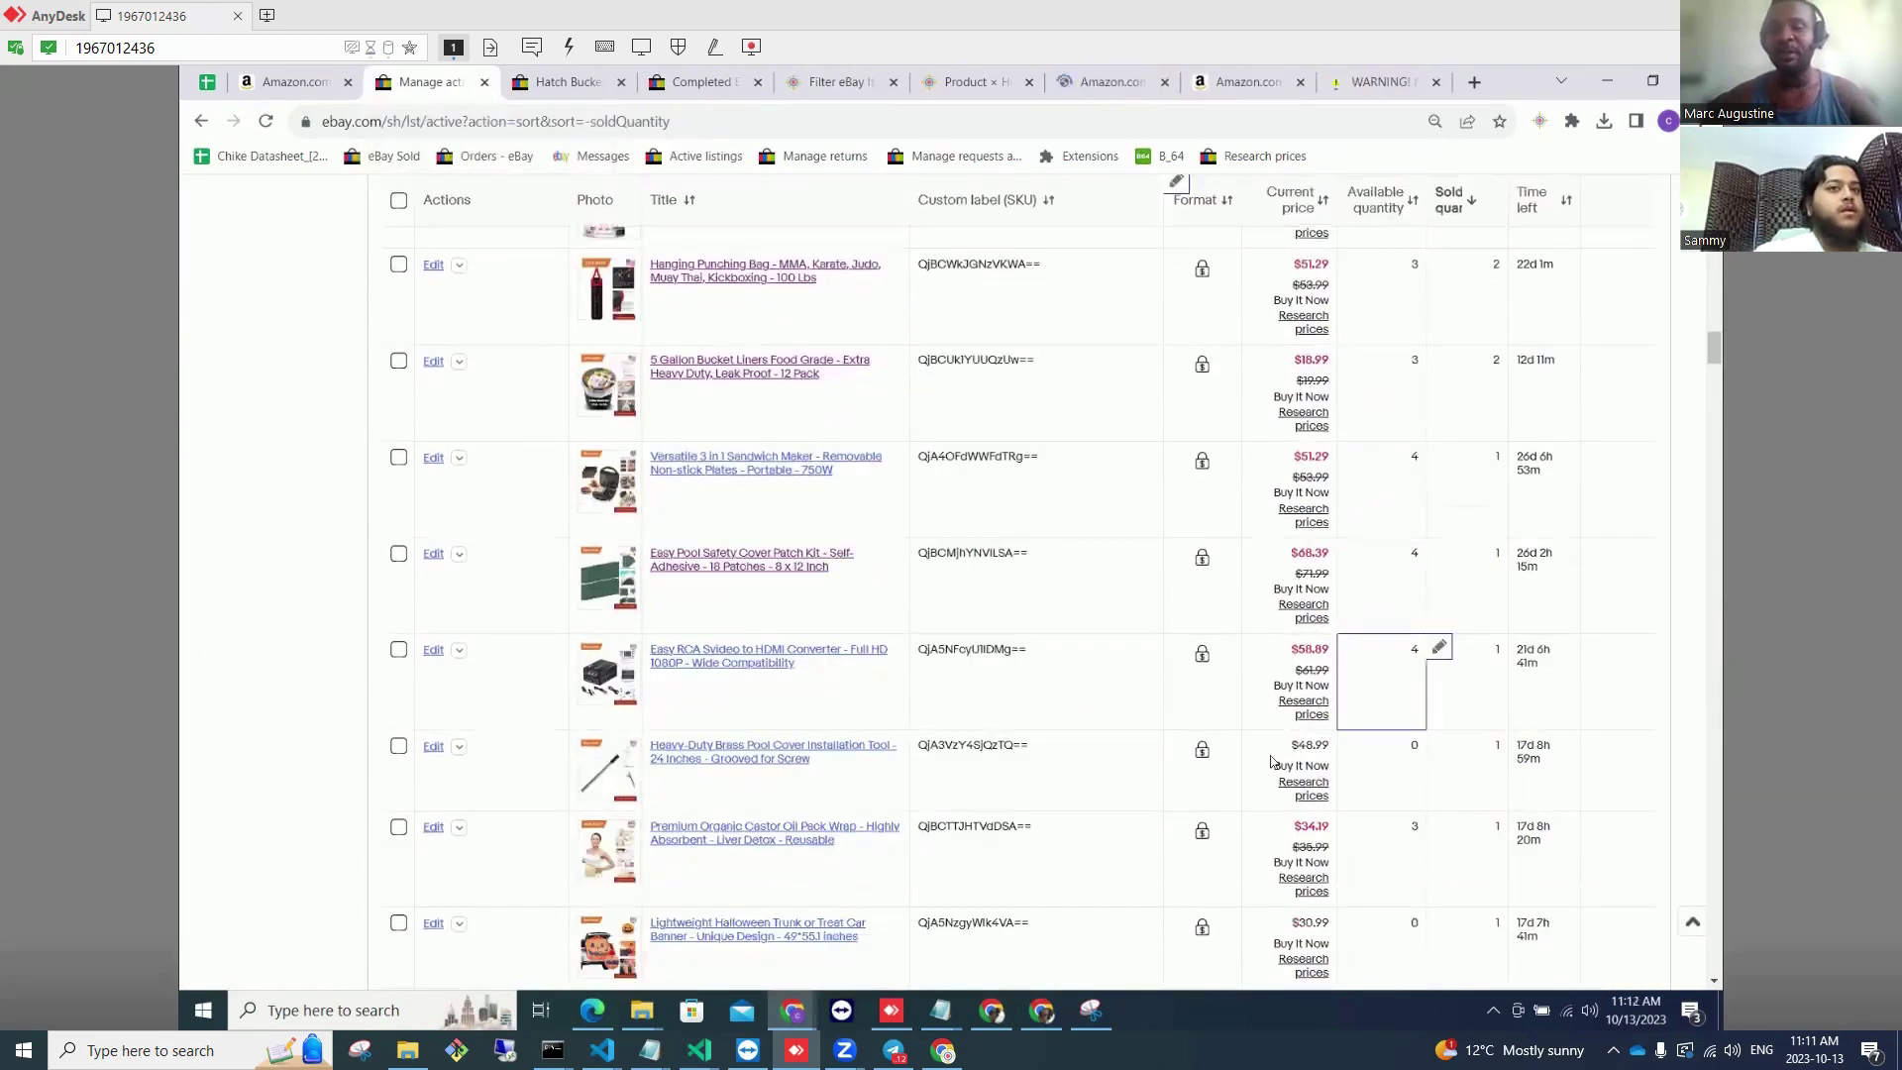
double_click(968, 746)
right_click(969, 749)
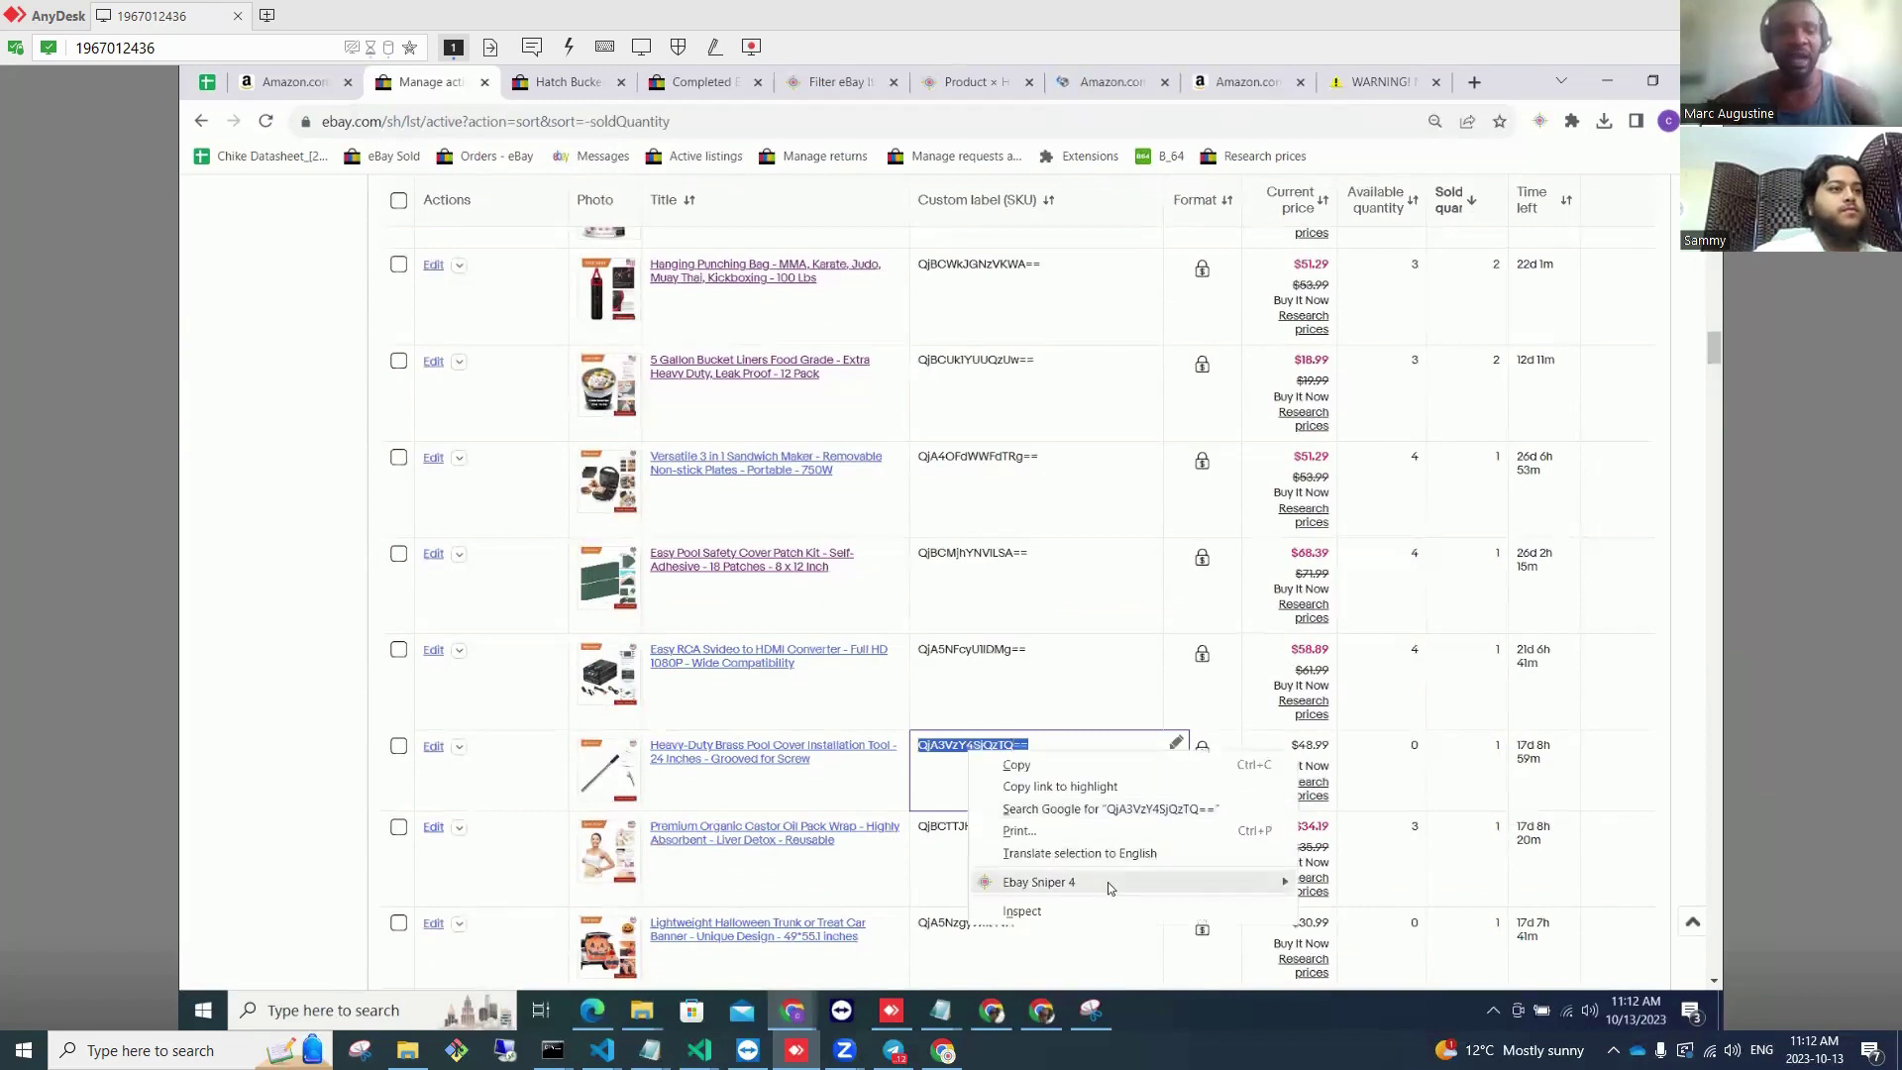
mouse_move(1107, 881)
left_click(1337, 924)
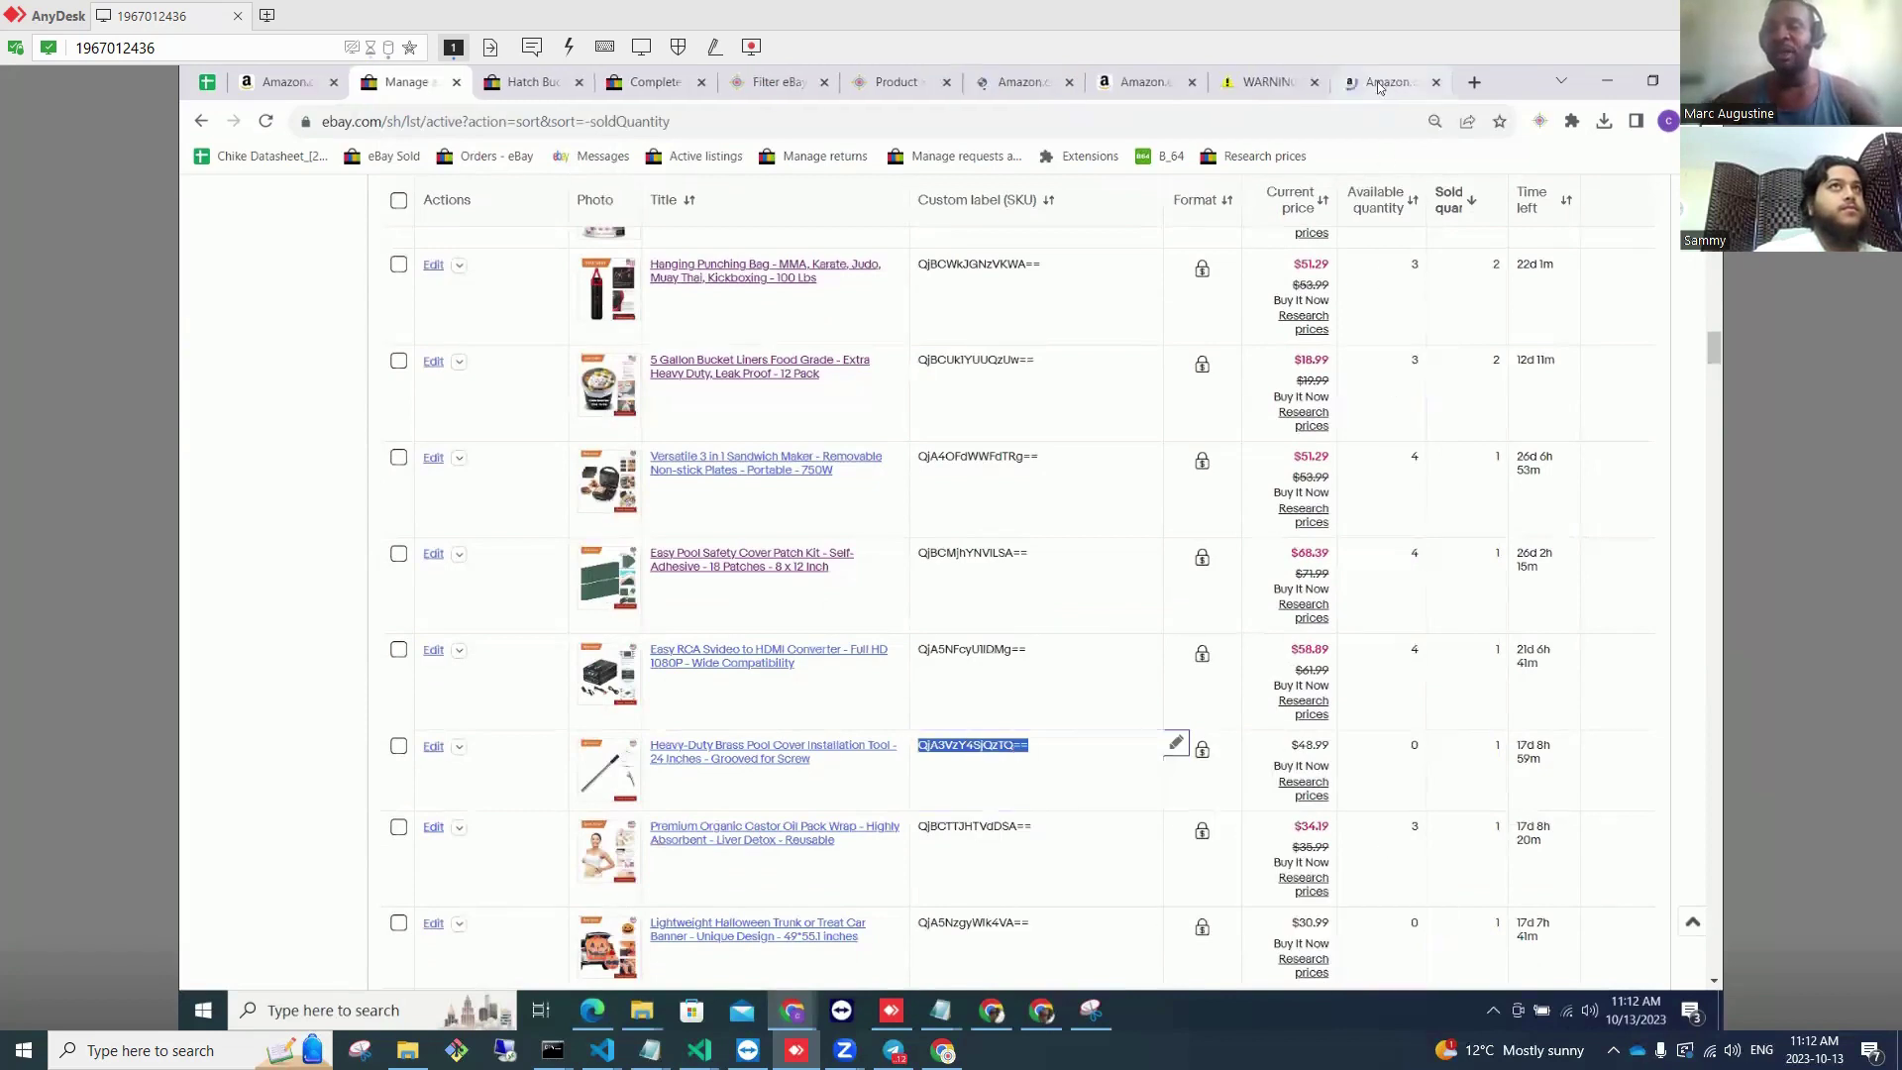
left_click(1386, 81)
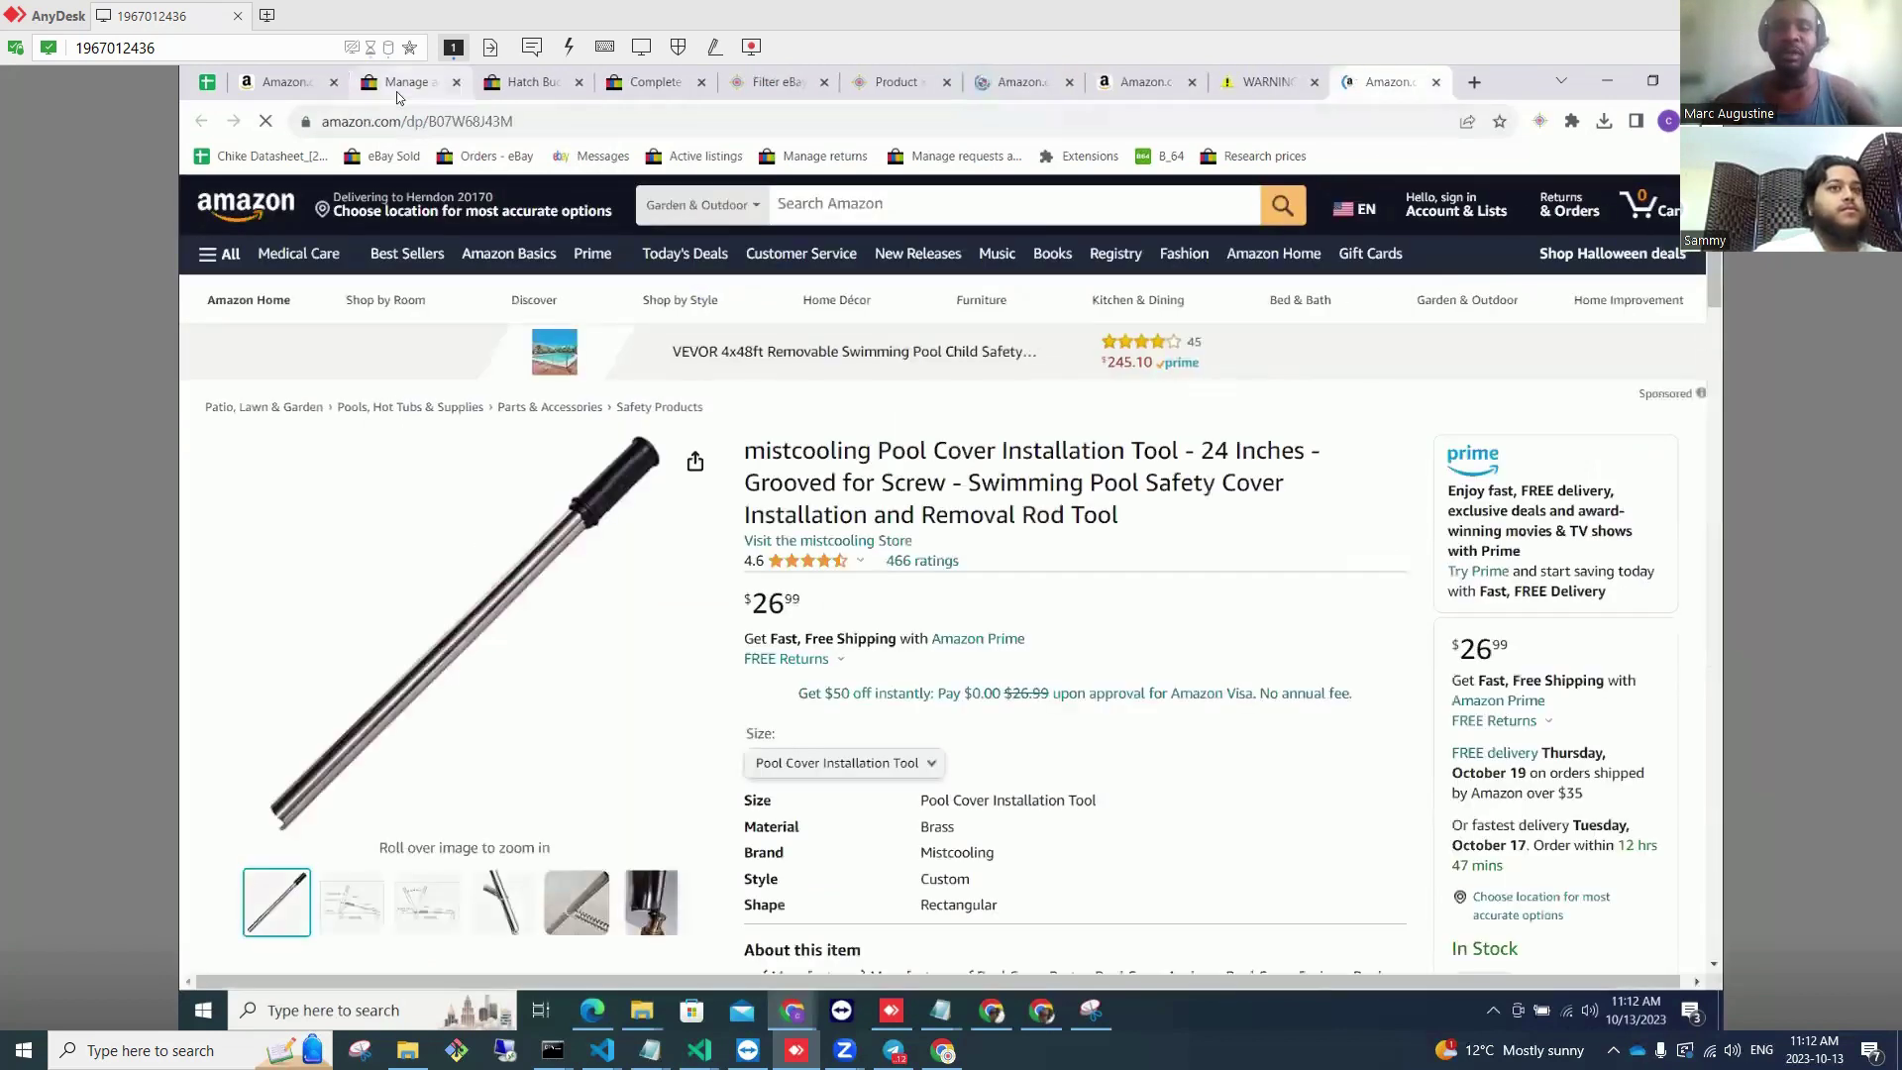
left_click(399, 89)
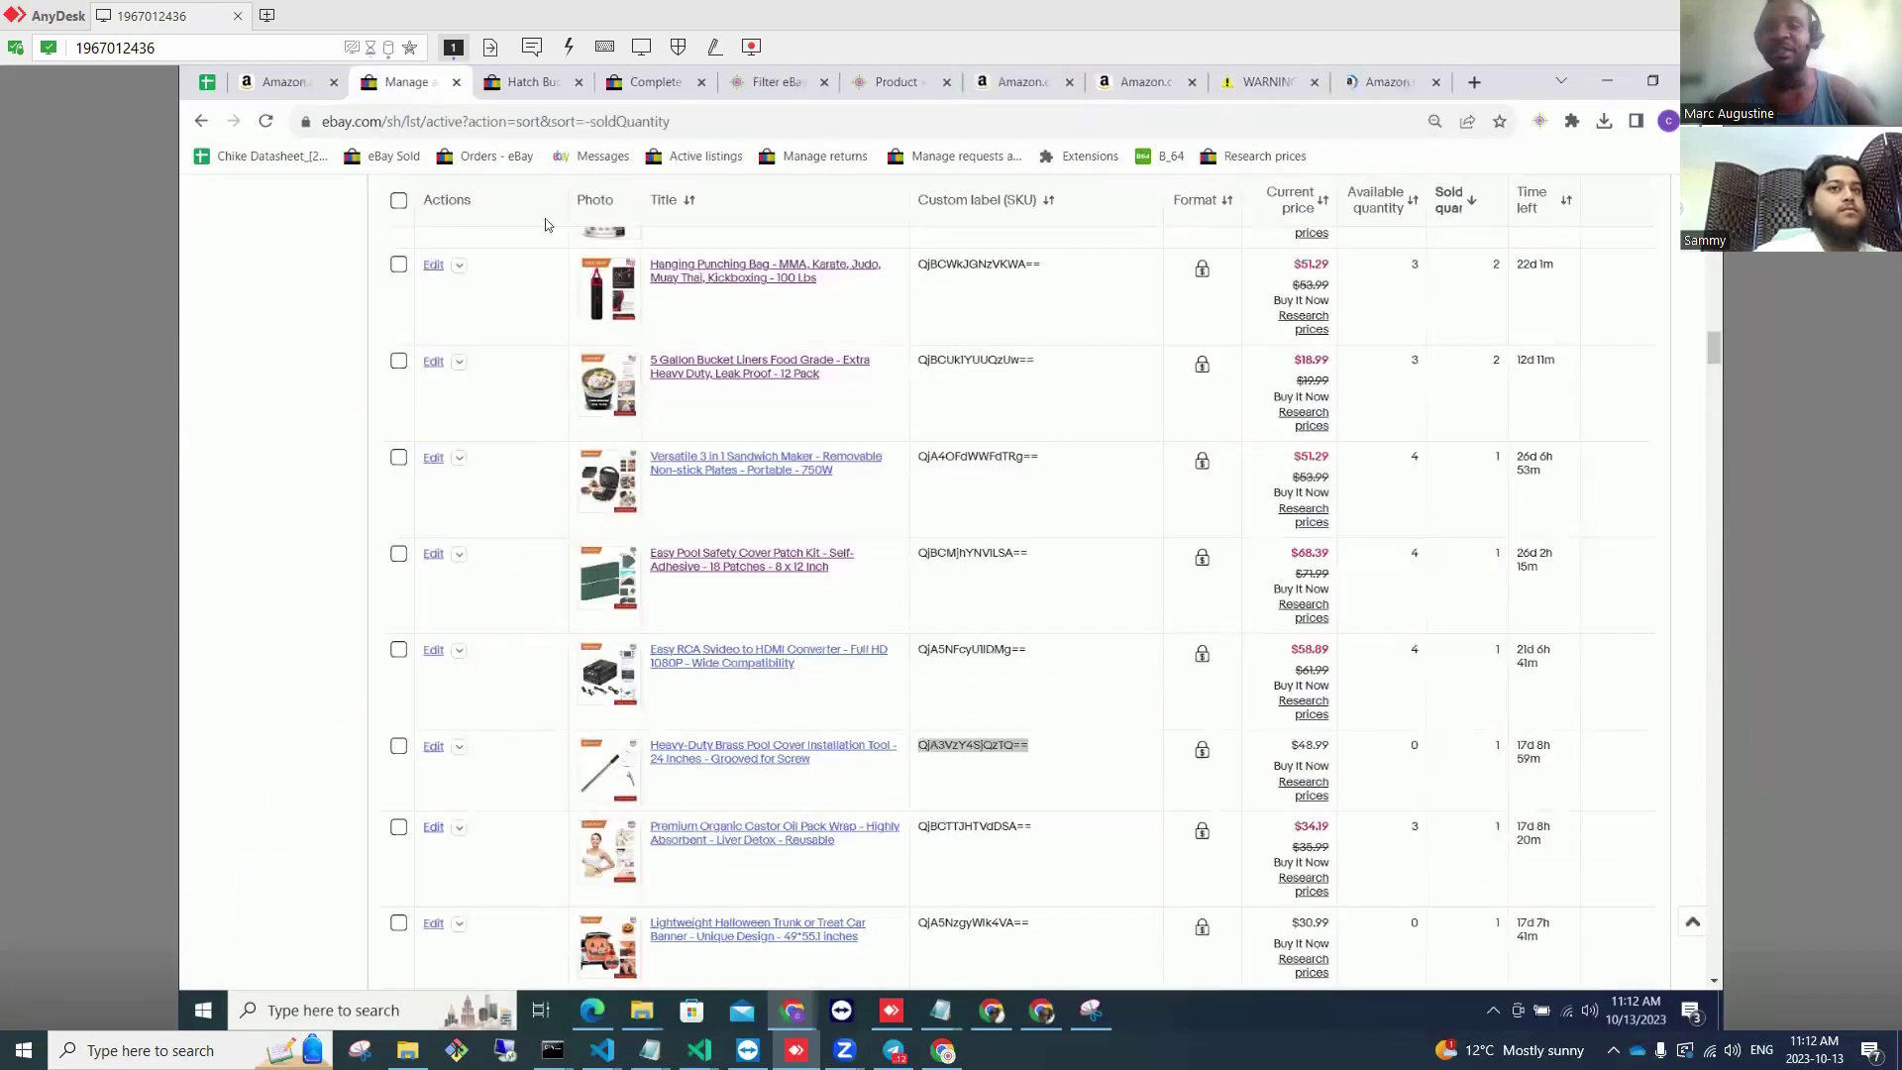
left_click(1441, 745)
type("3")
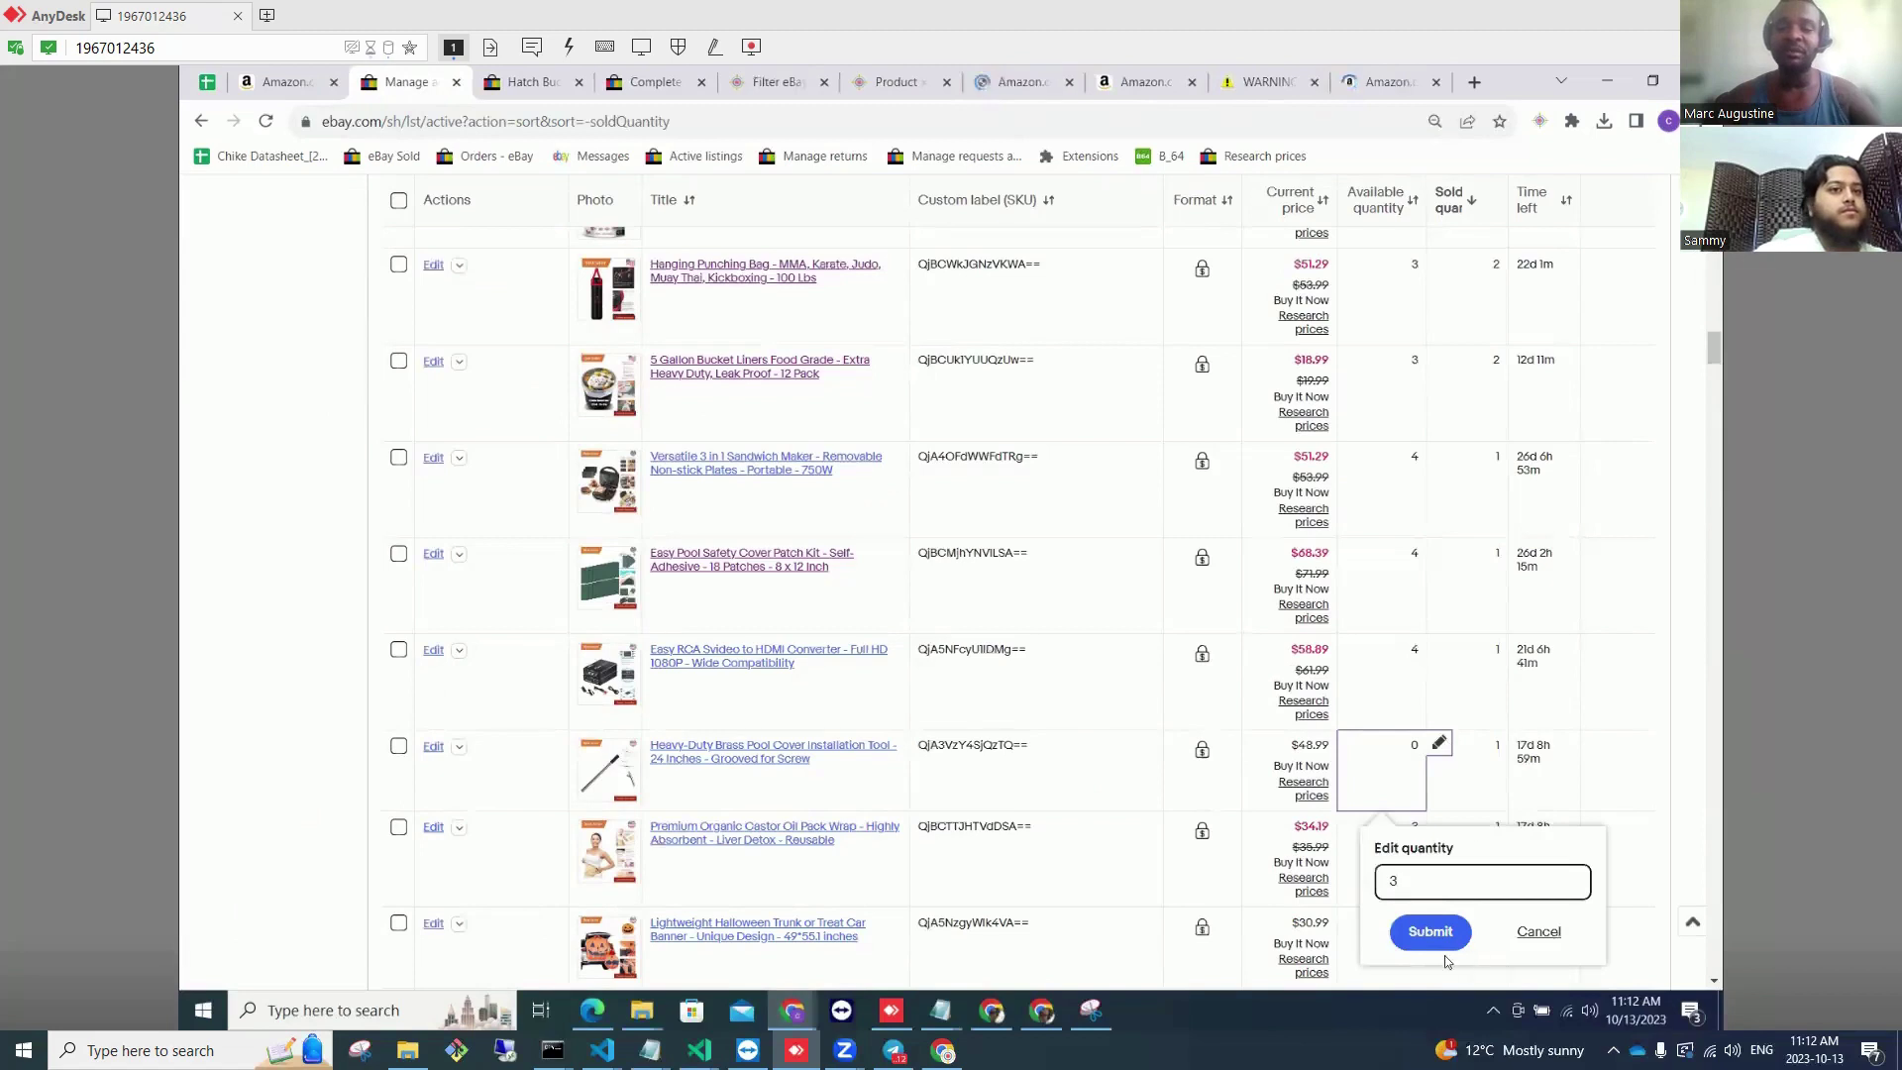
left_click(1442, 943)
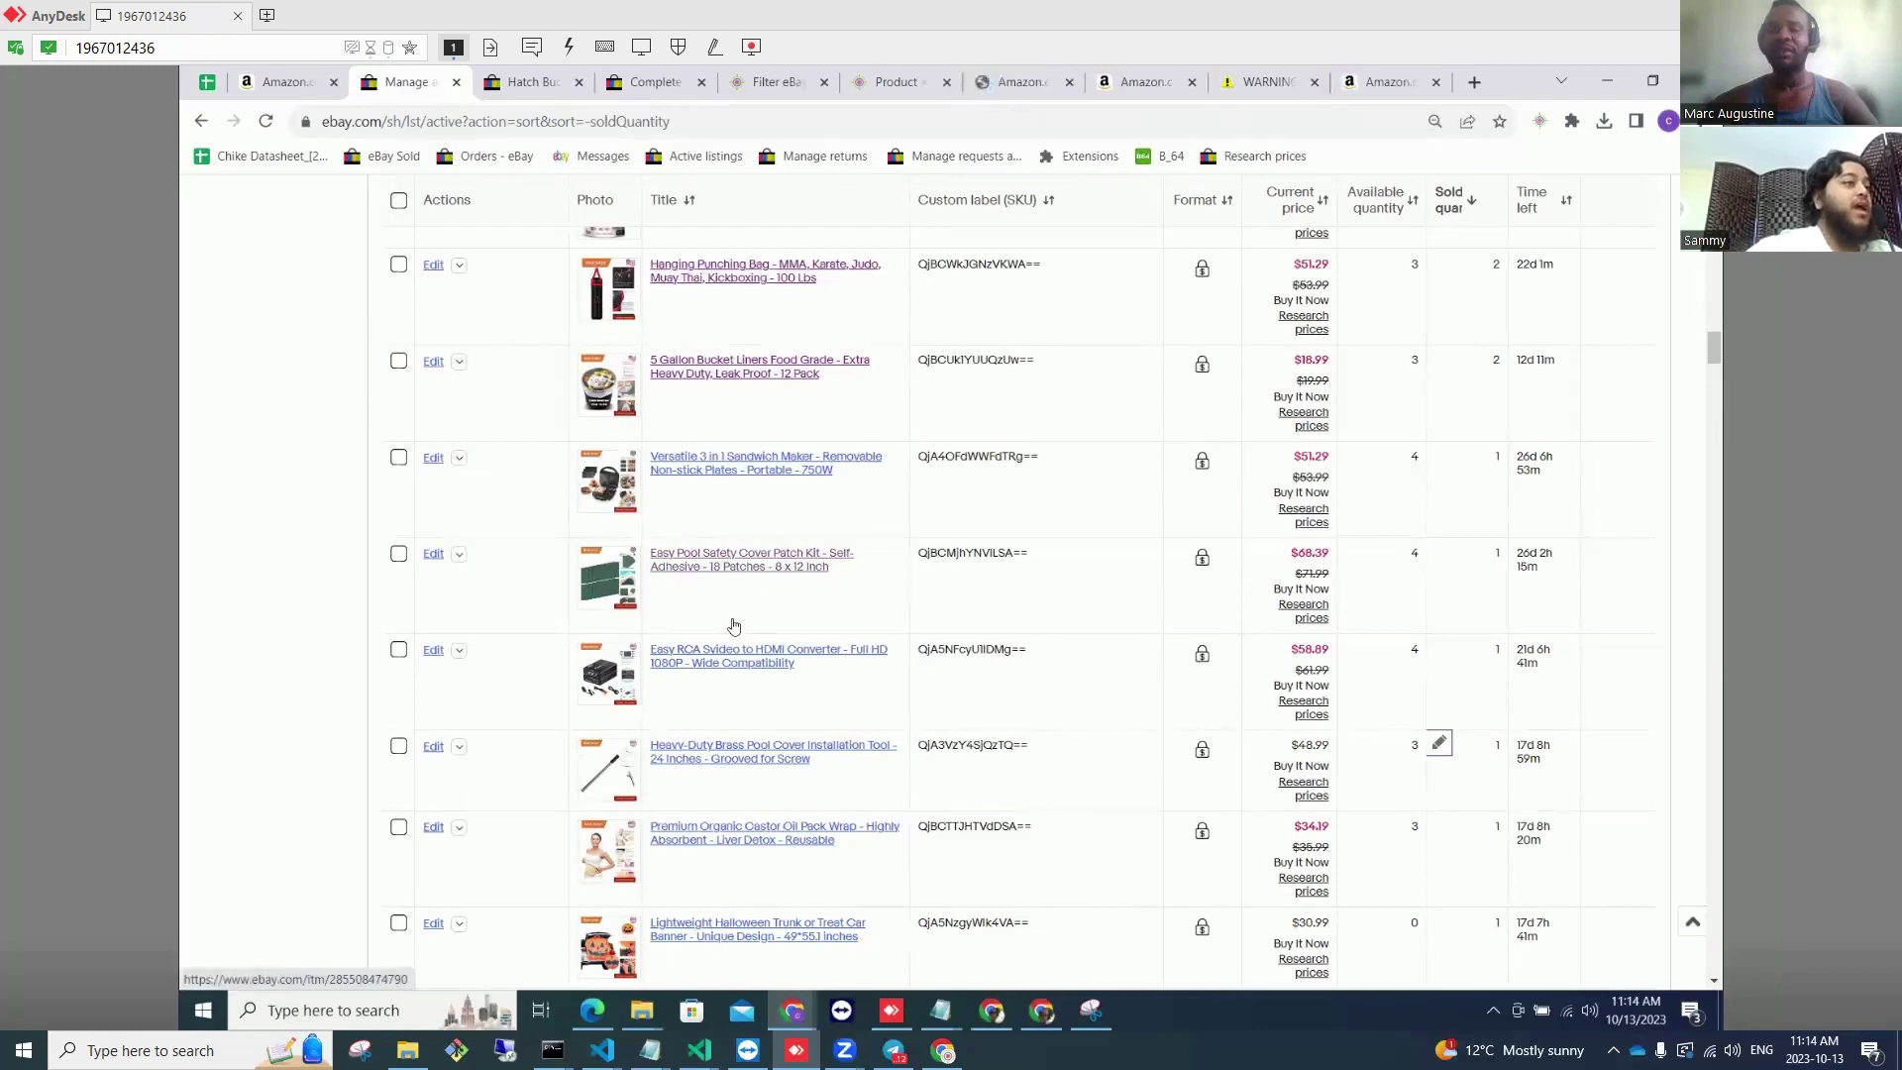
Step: Scroll the sold-sorted active listings down from Dog Rawhide Rolls to the Bluetooth Dongle
scroll(733, 626, "down", 7)
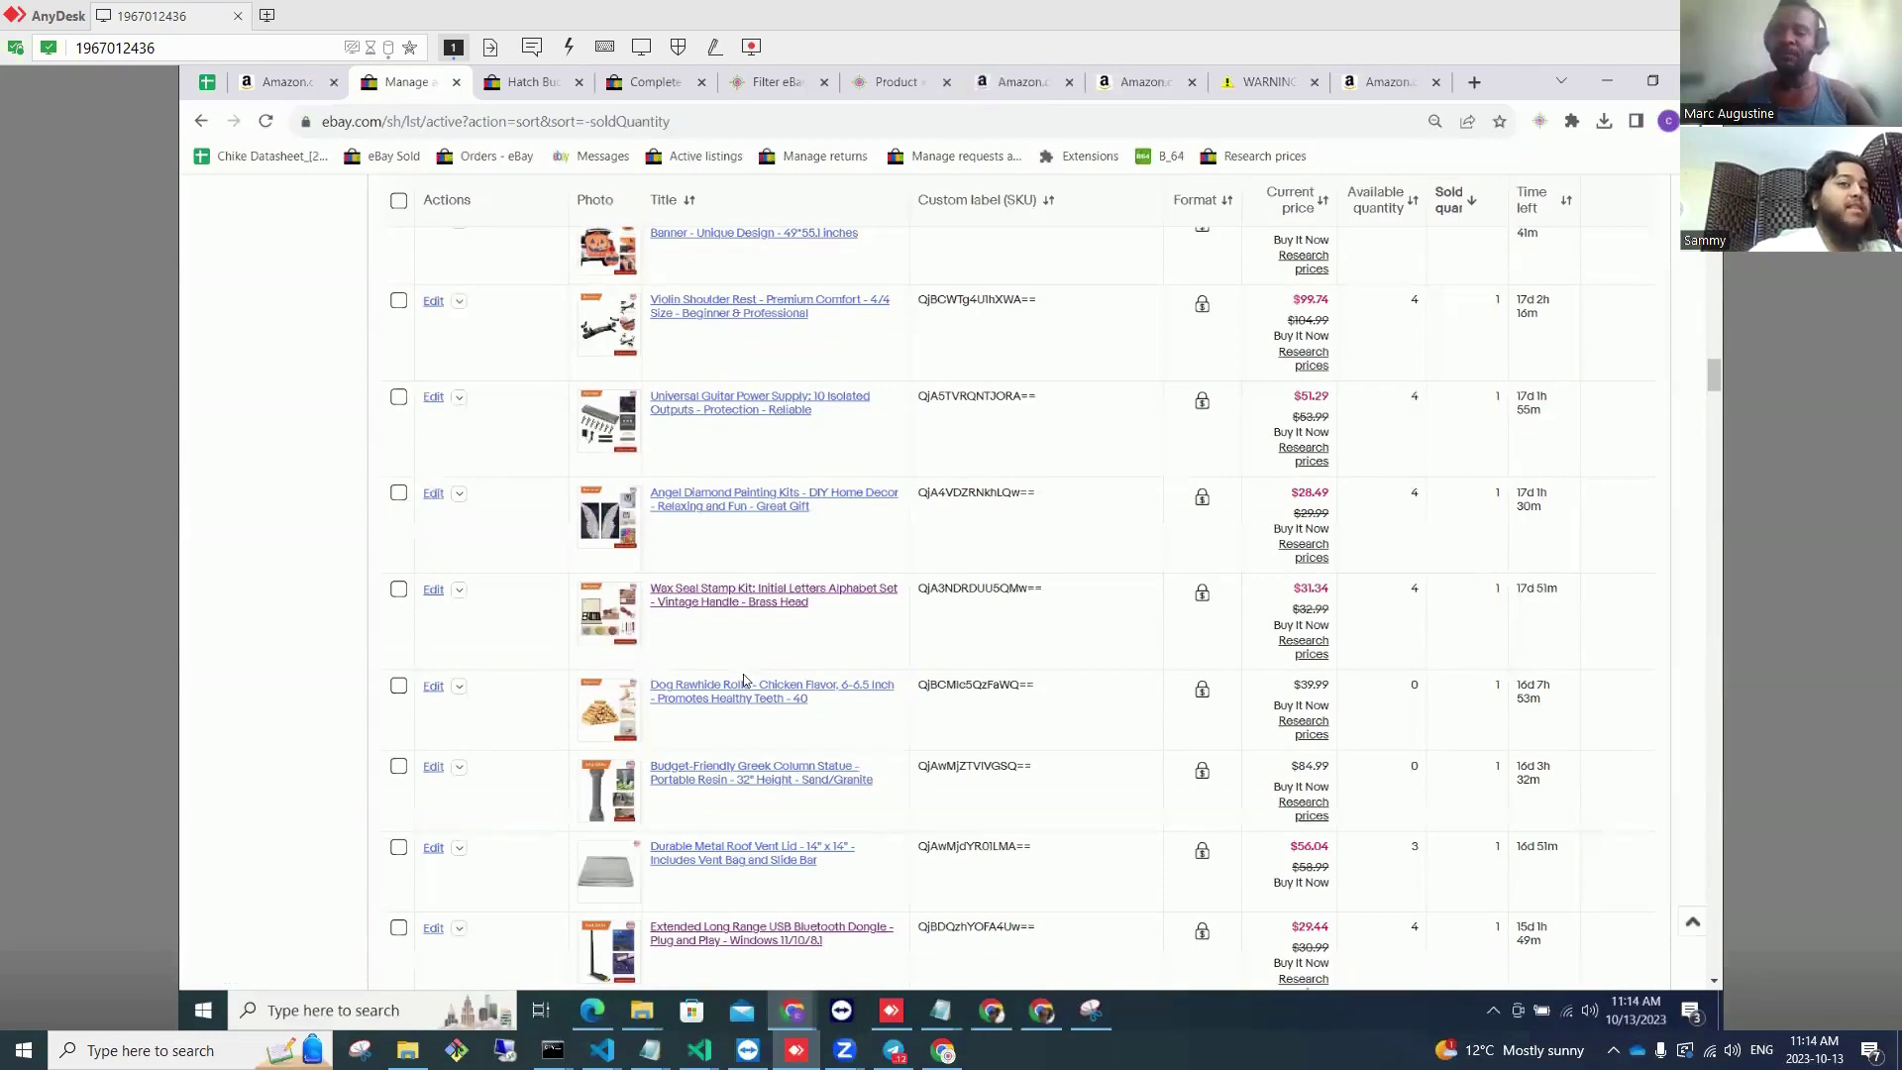
scroll(744, 679, "down", 4)
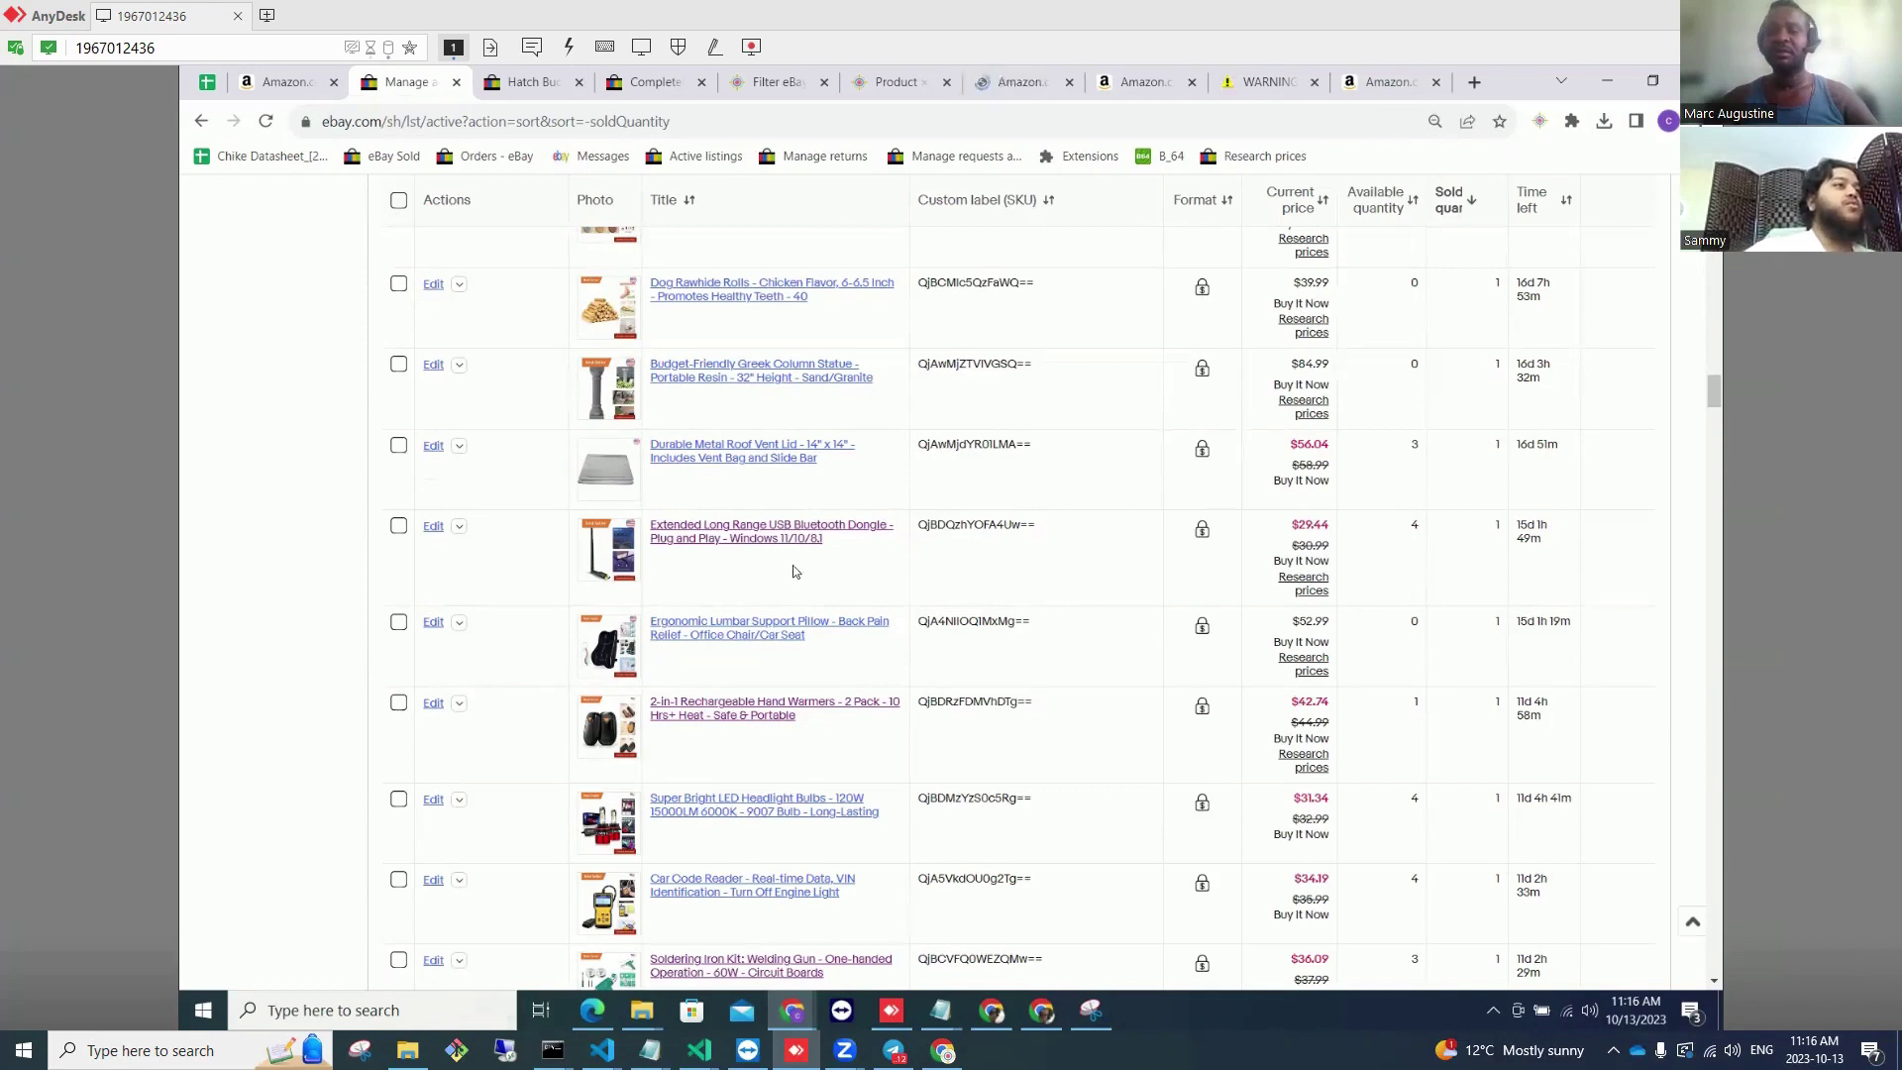
Step: Copy the 'Extended Long Range USB Bluetooth Dongle' listing title from the active listings table
left_click_drag(828, 547, 653, 536)
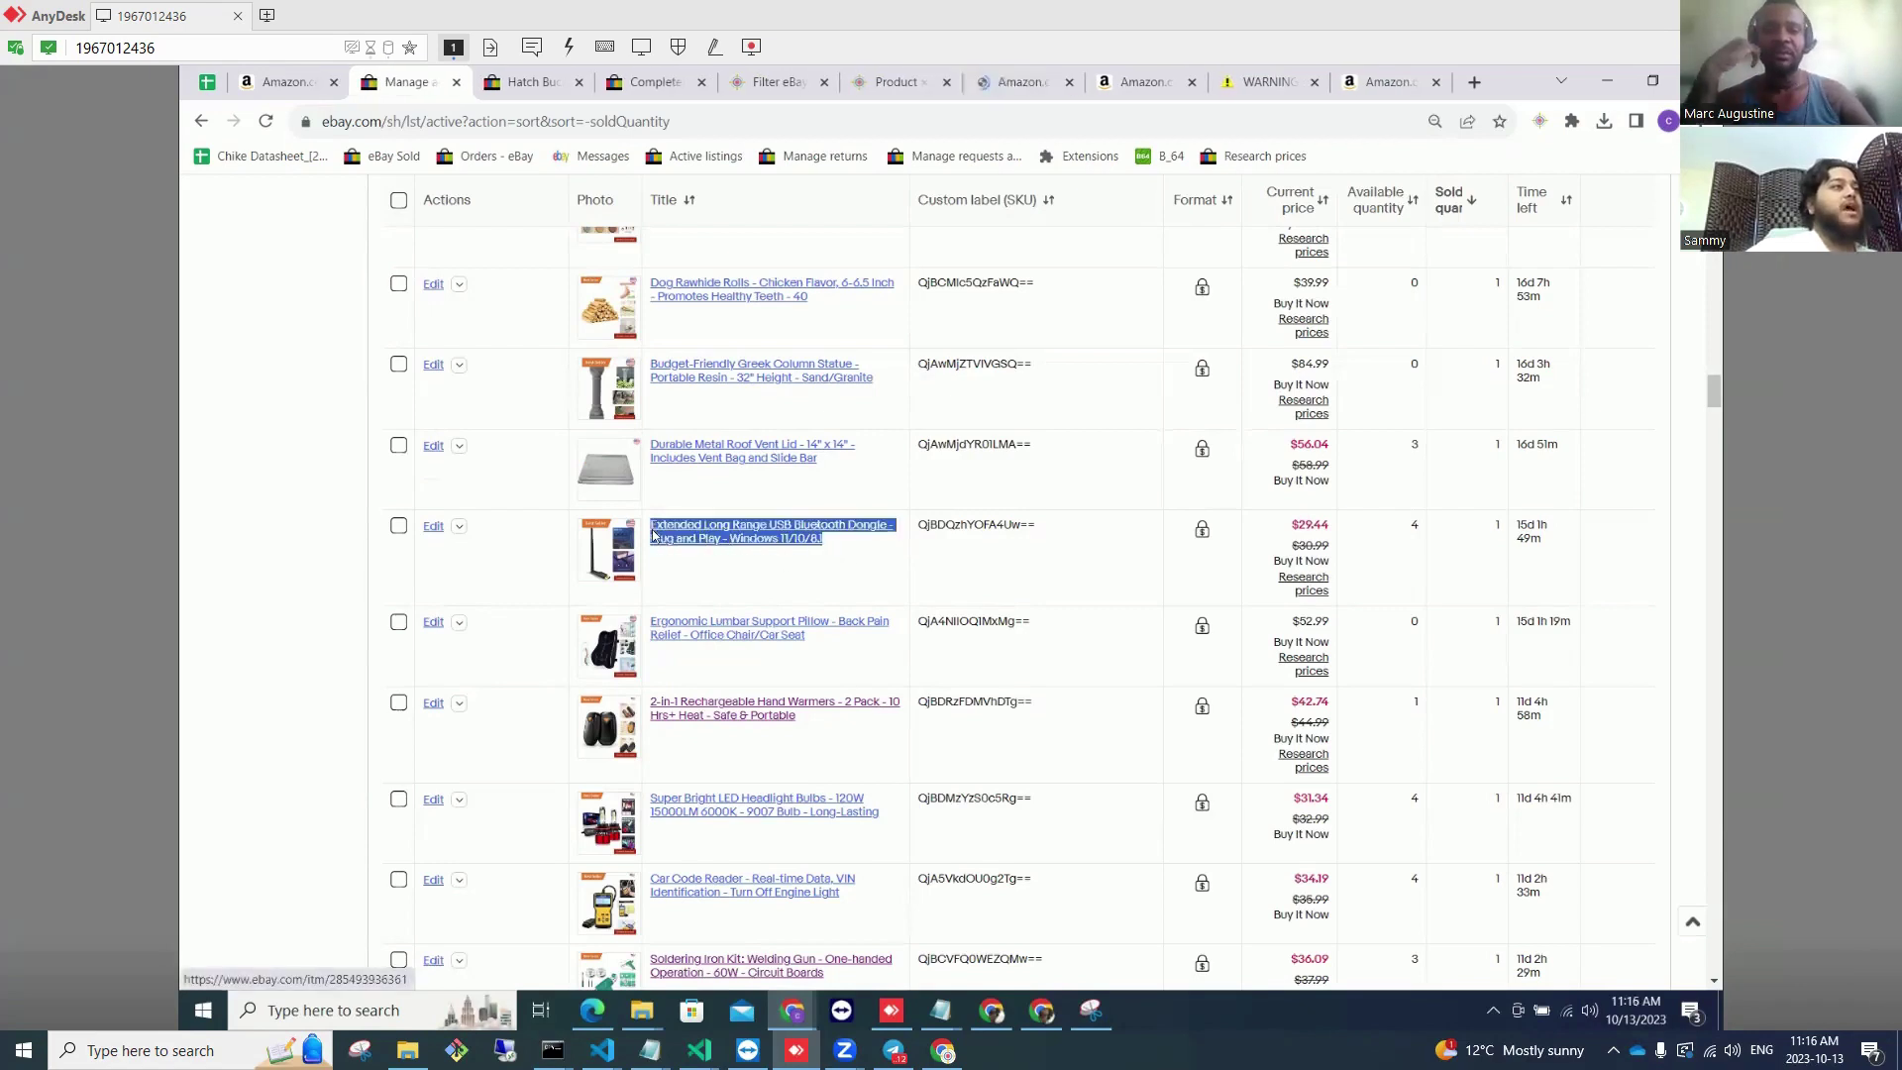
right_click(728, 524)
left_click(773, 684)
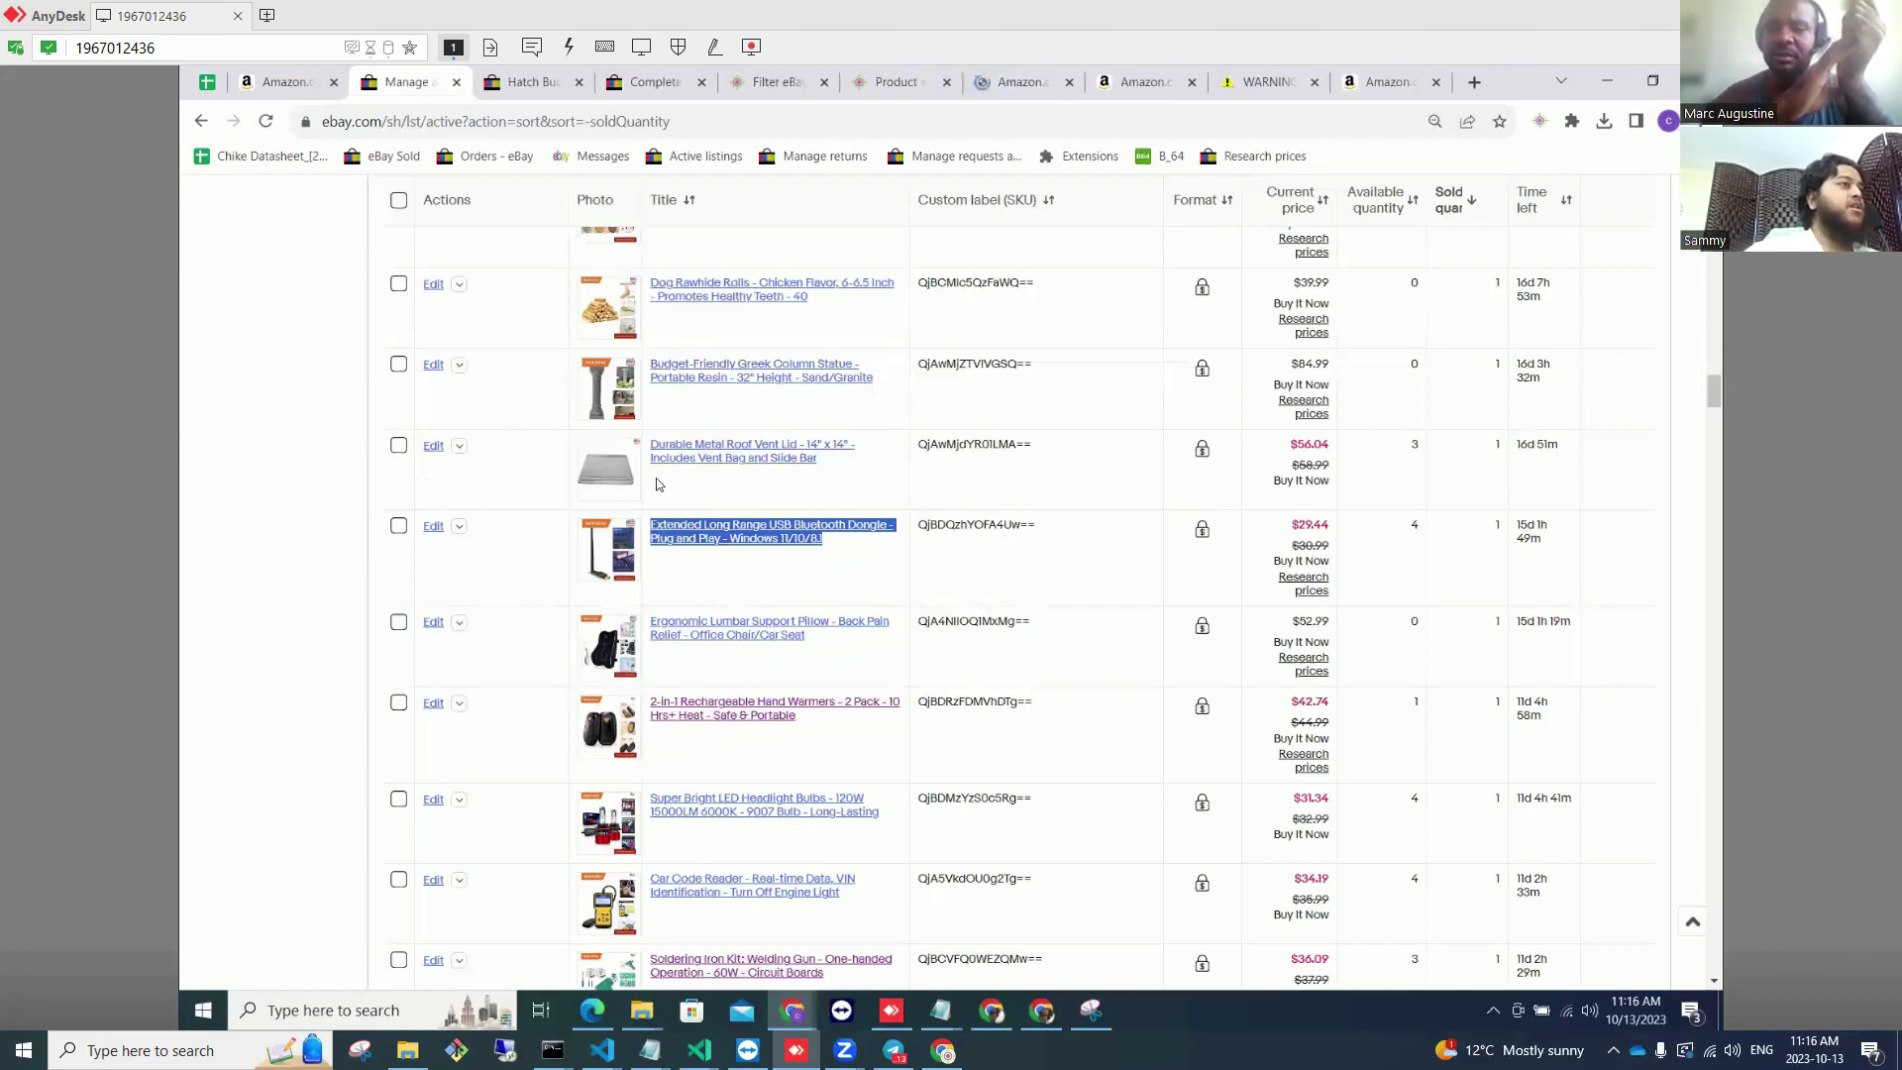
right_click(797, 535)
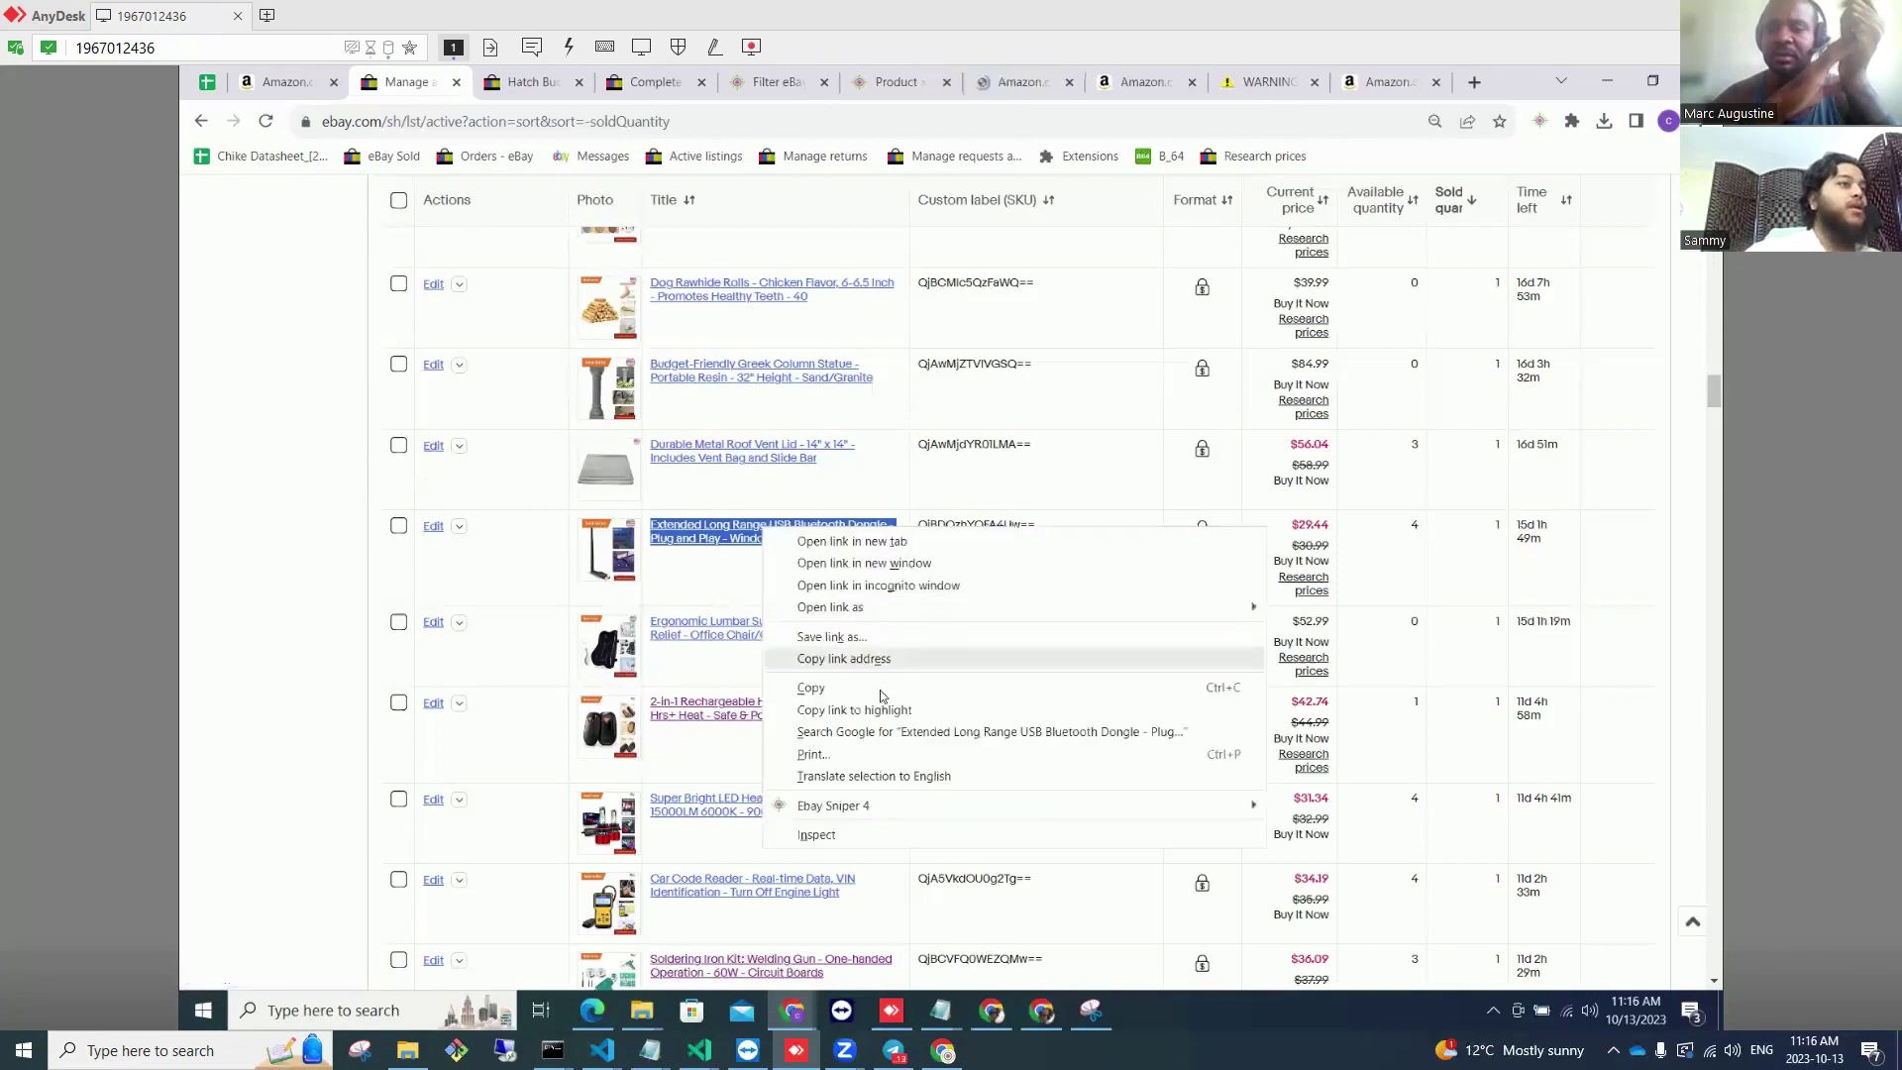
left_click(880, 687)
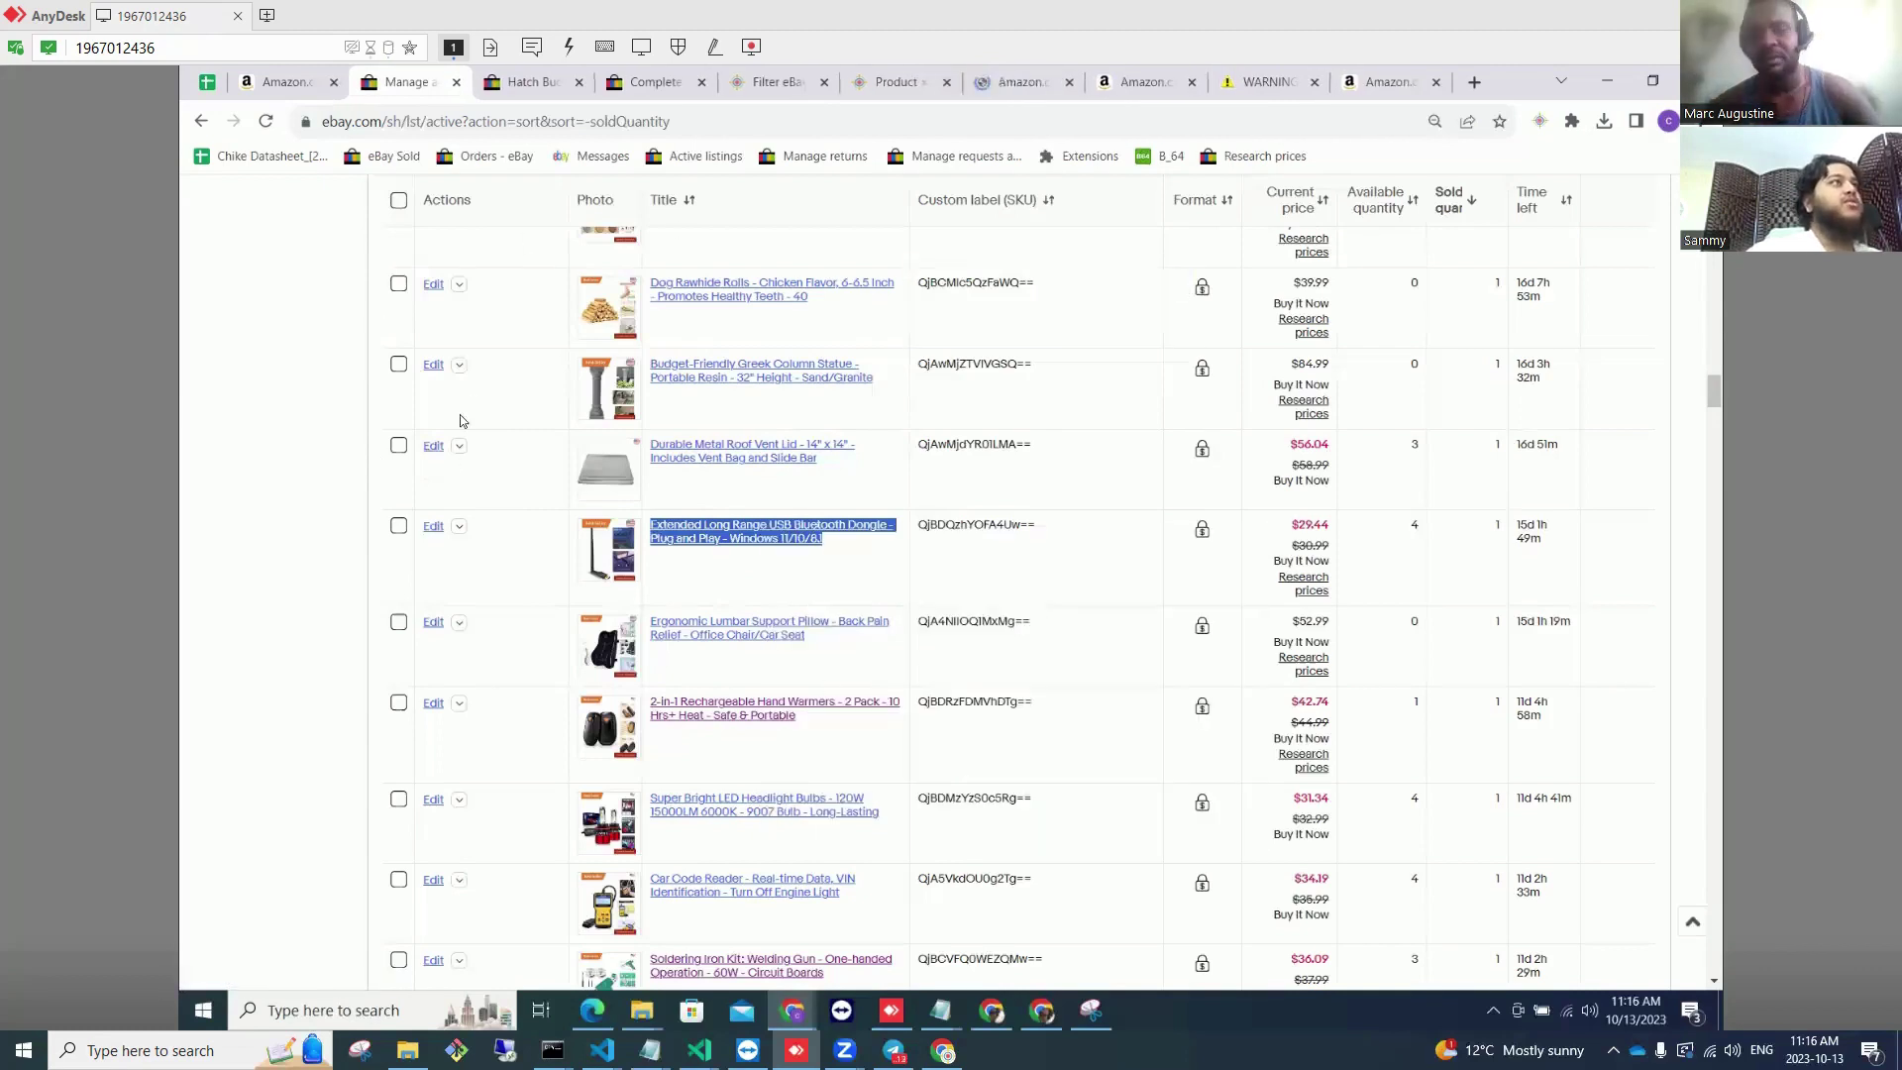
right_click(704, 533)
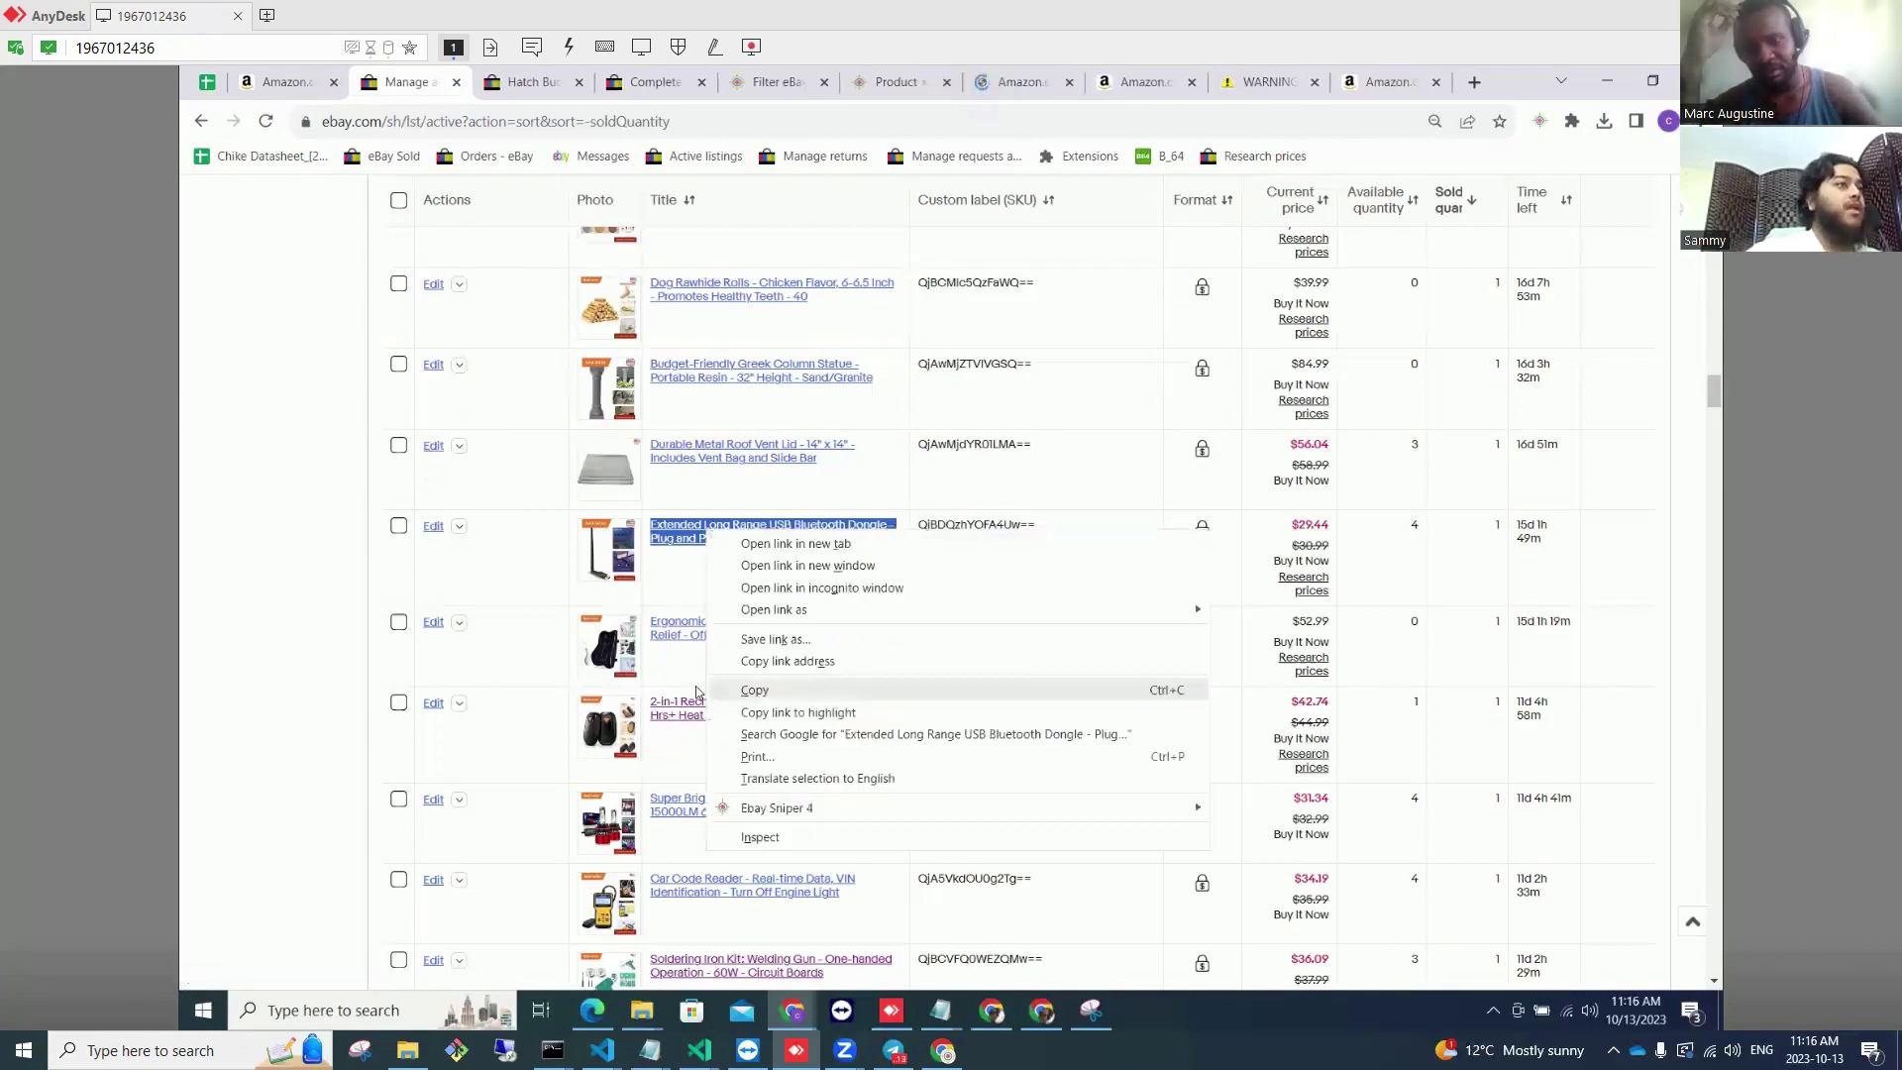
left_click(241, 594)
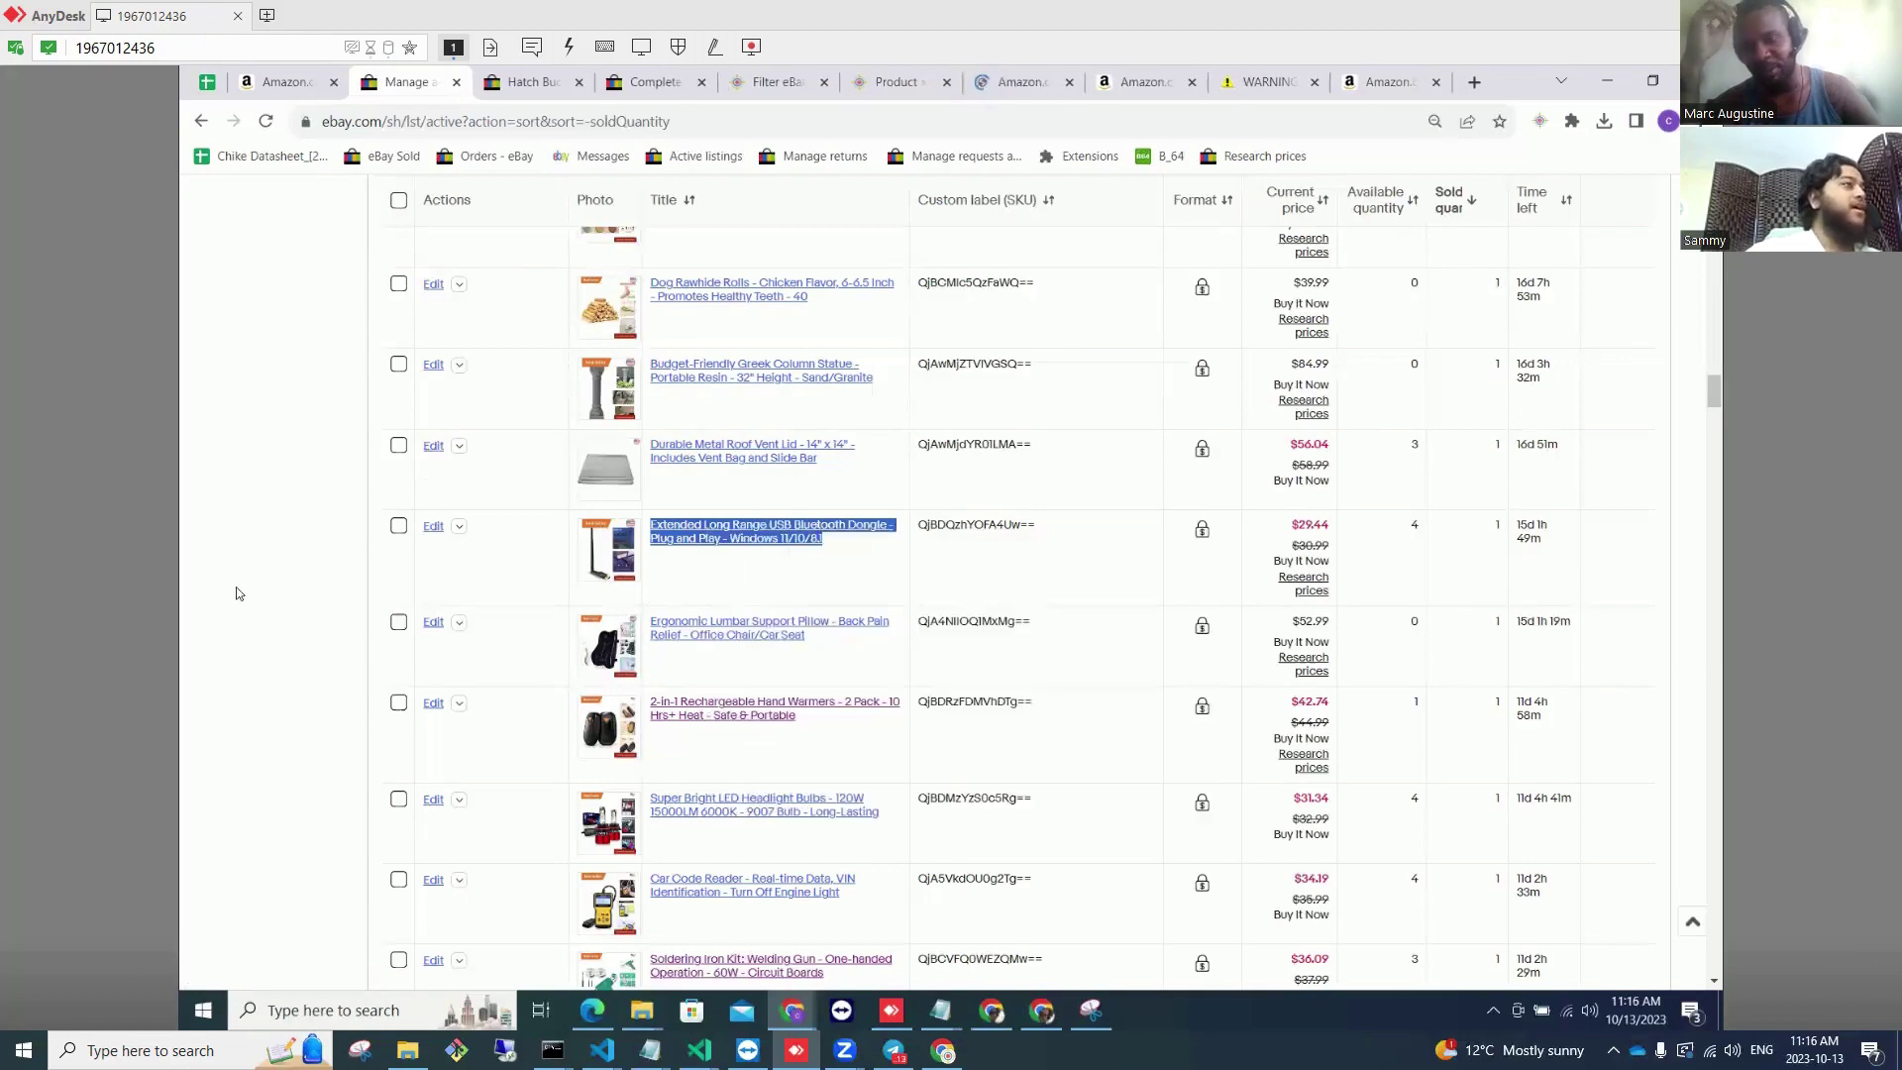
left_click_drag(868, 567, 656, 535)
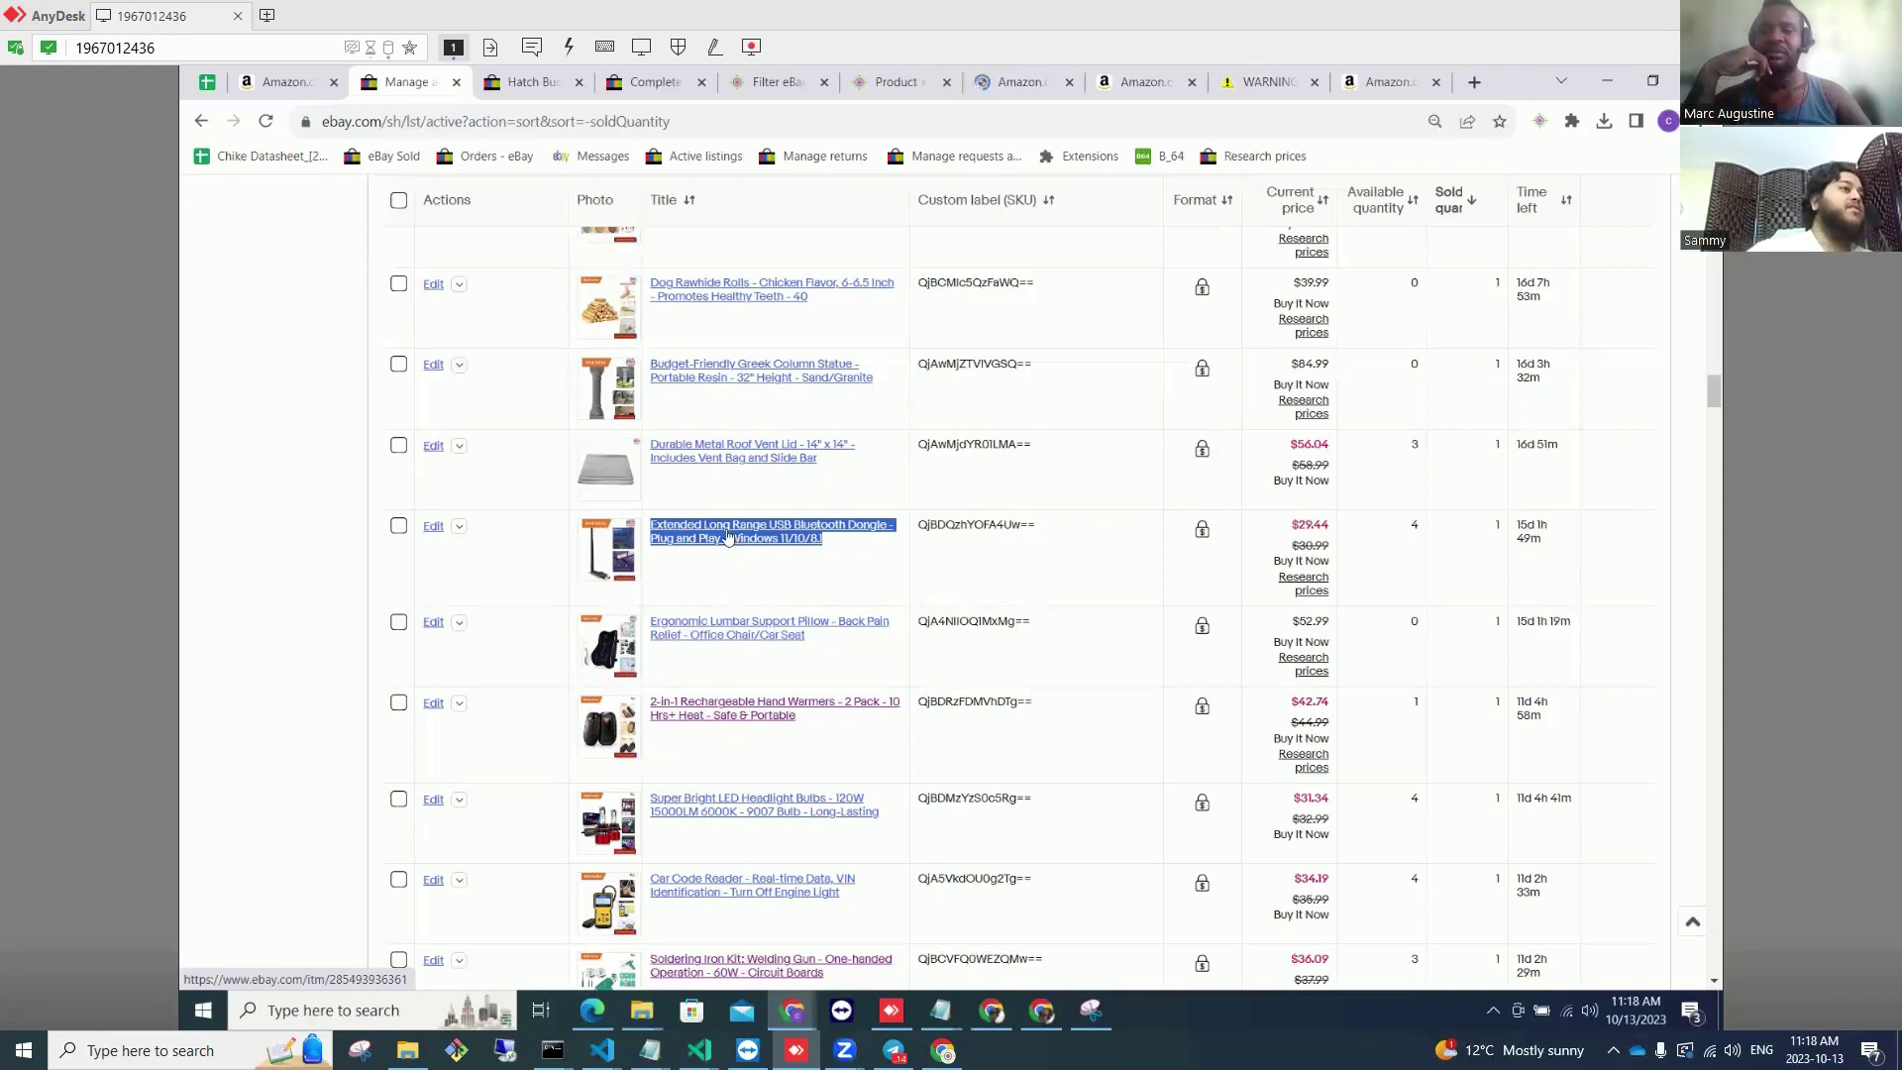
Step: Run an Ebay Sniper 4 Title Search on Amazon for the dongle listing's title
right_click(727, 536)
mouse_move(896, 814)
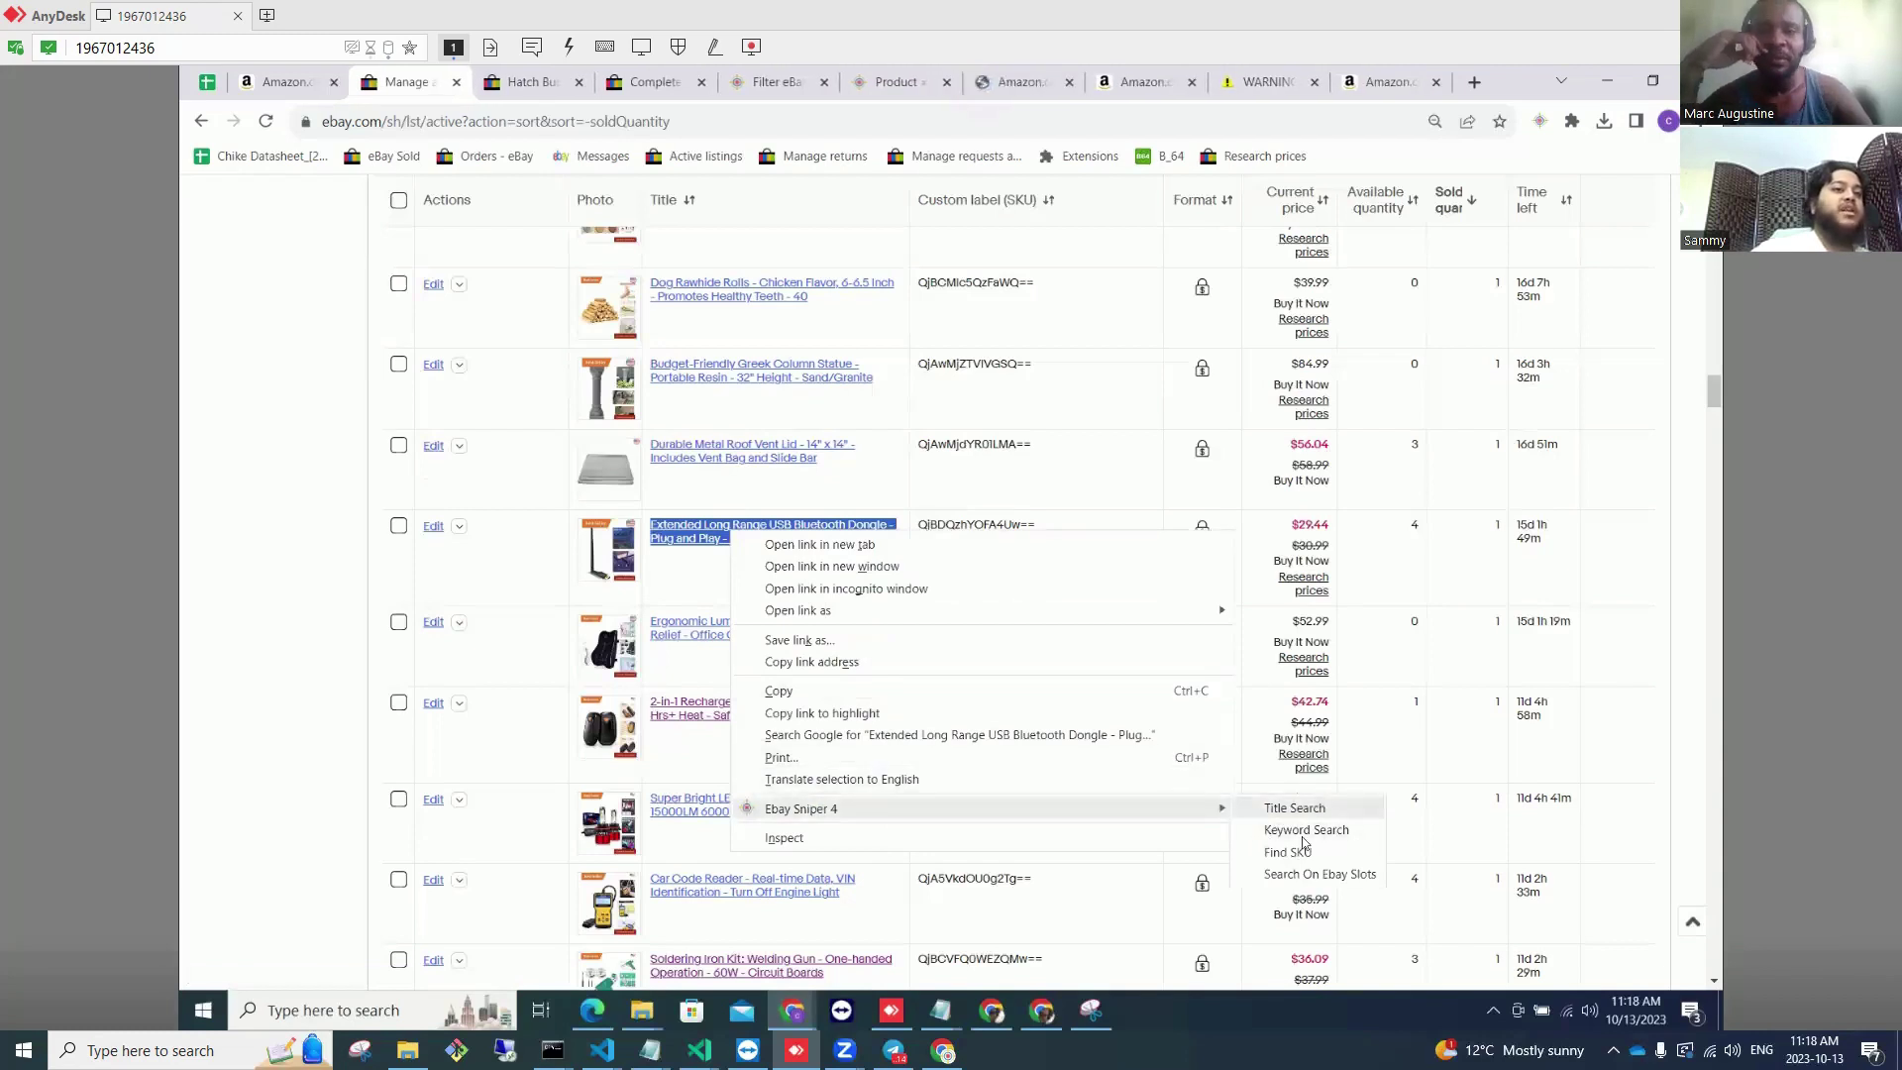
left_click(1298, 810)
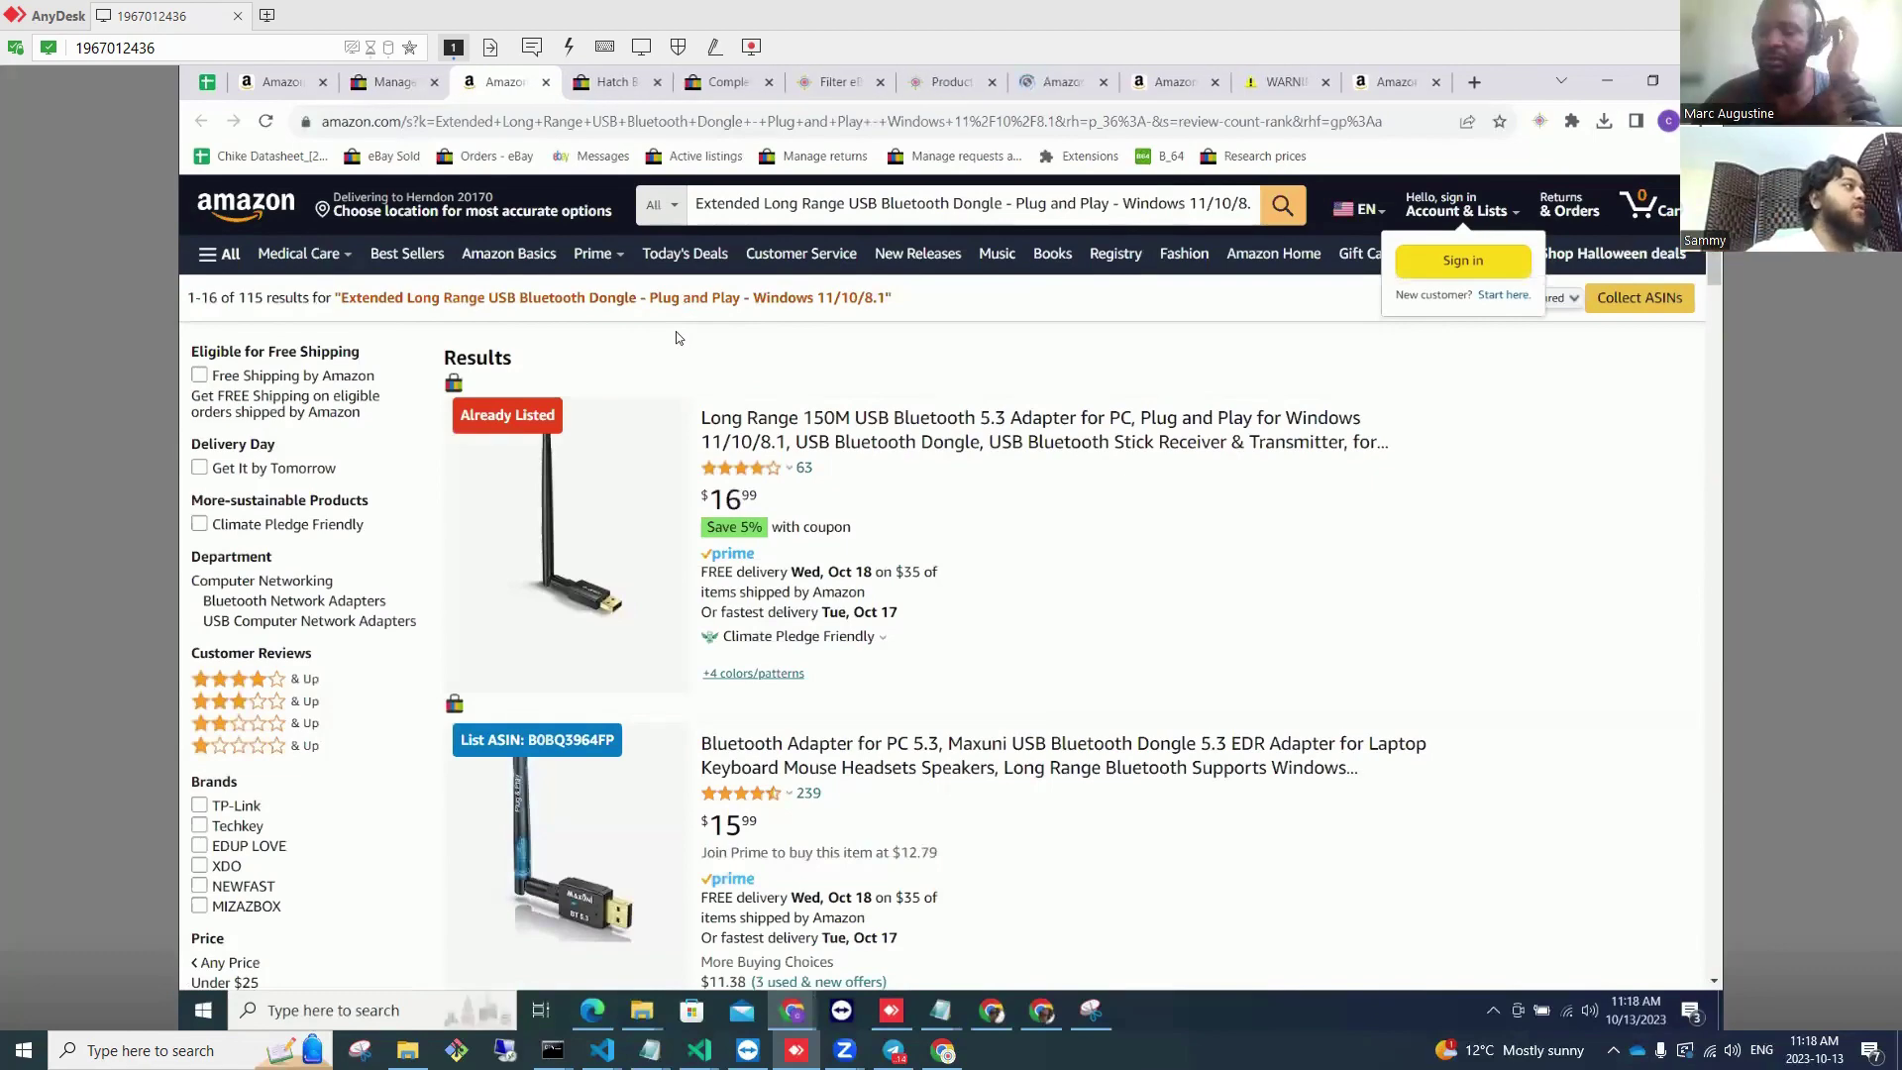
Step: Review the 115 Amazon dongle results, top match marked Already Listed, and open the Ebay Sniper popup
left_click(394, 81)
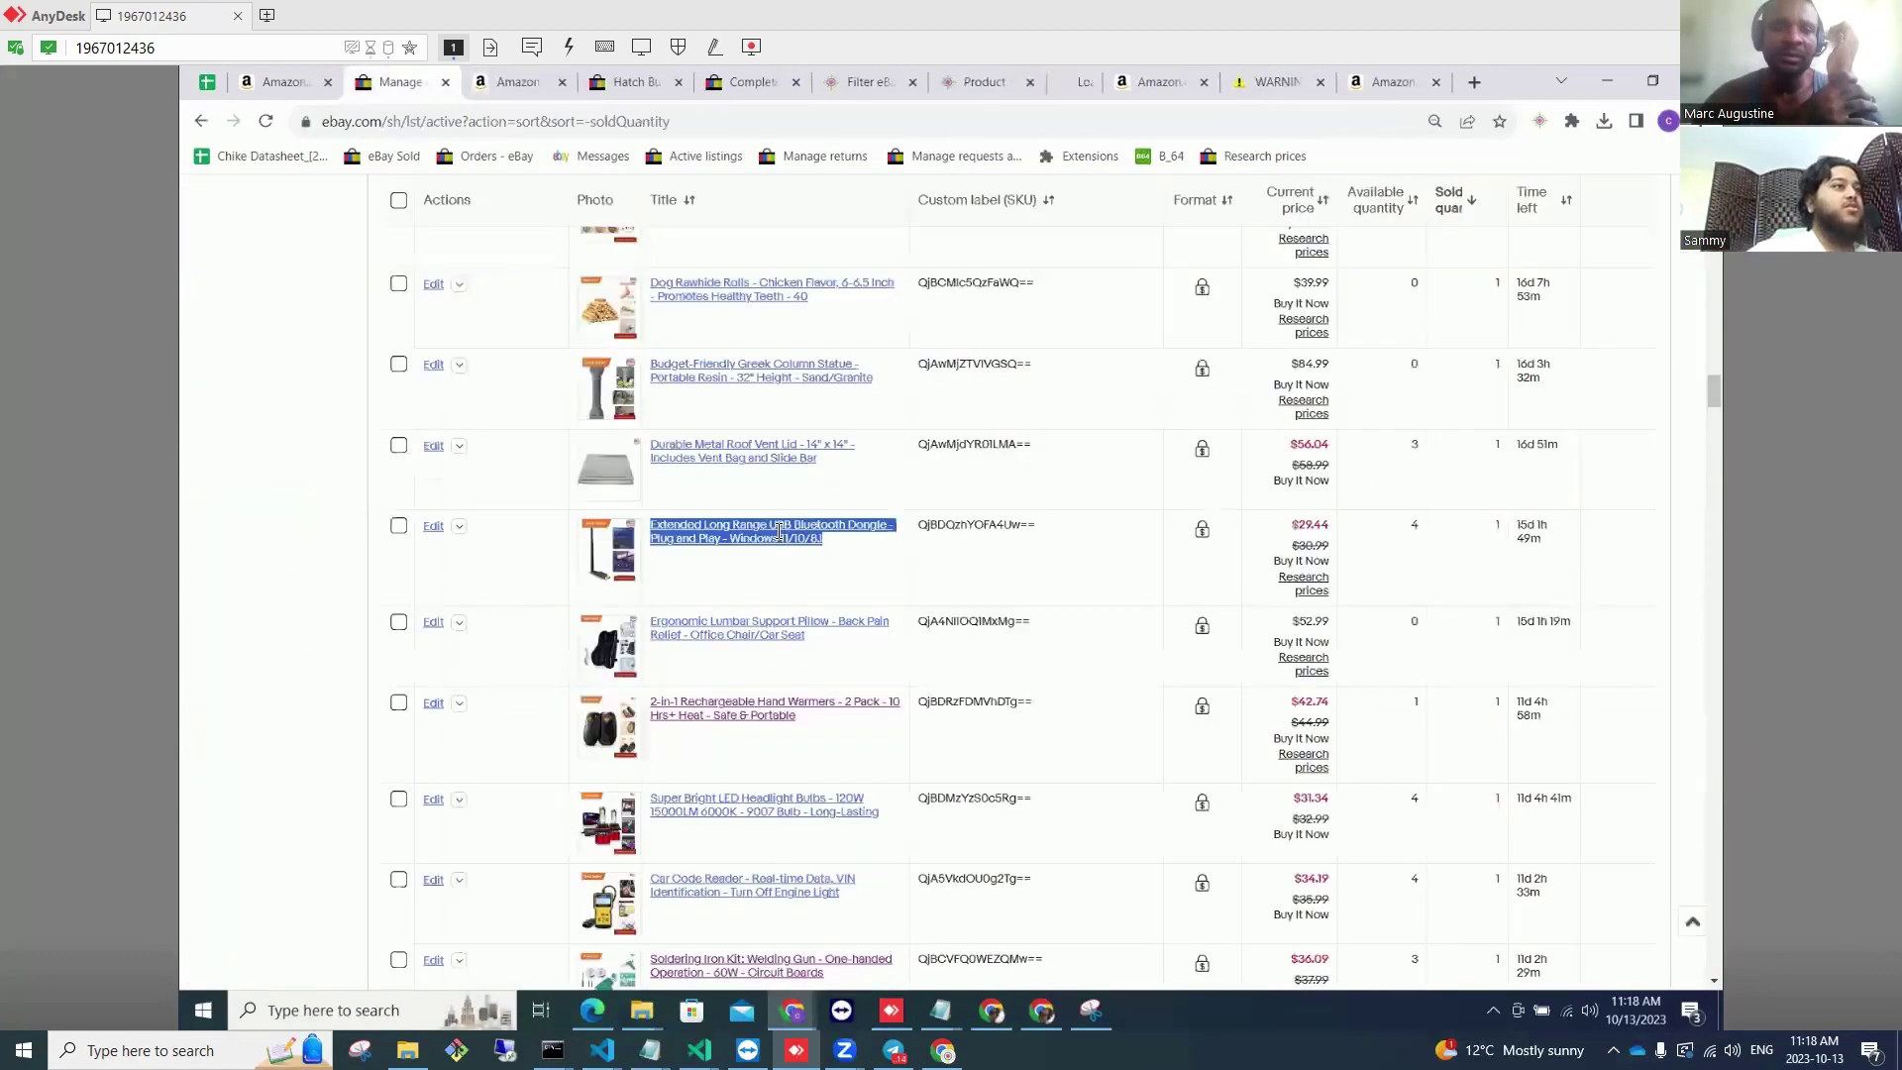
right_click(781, 535)
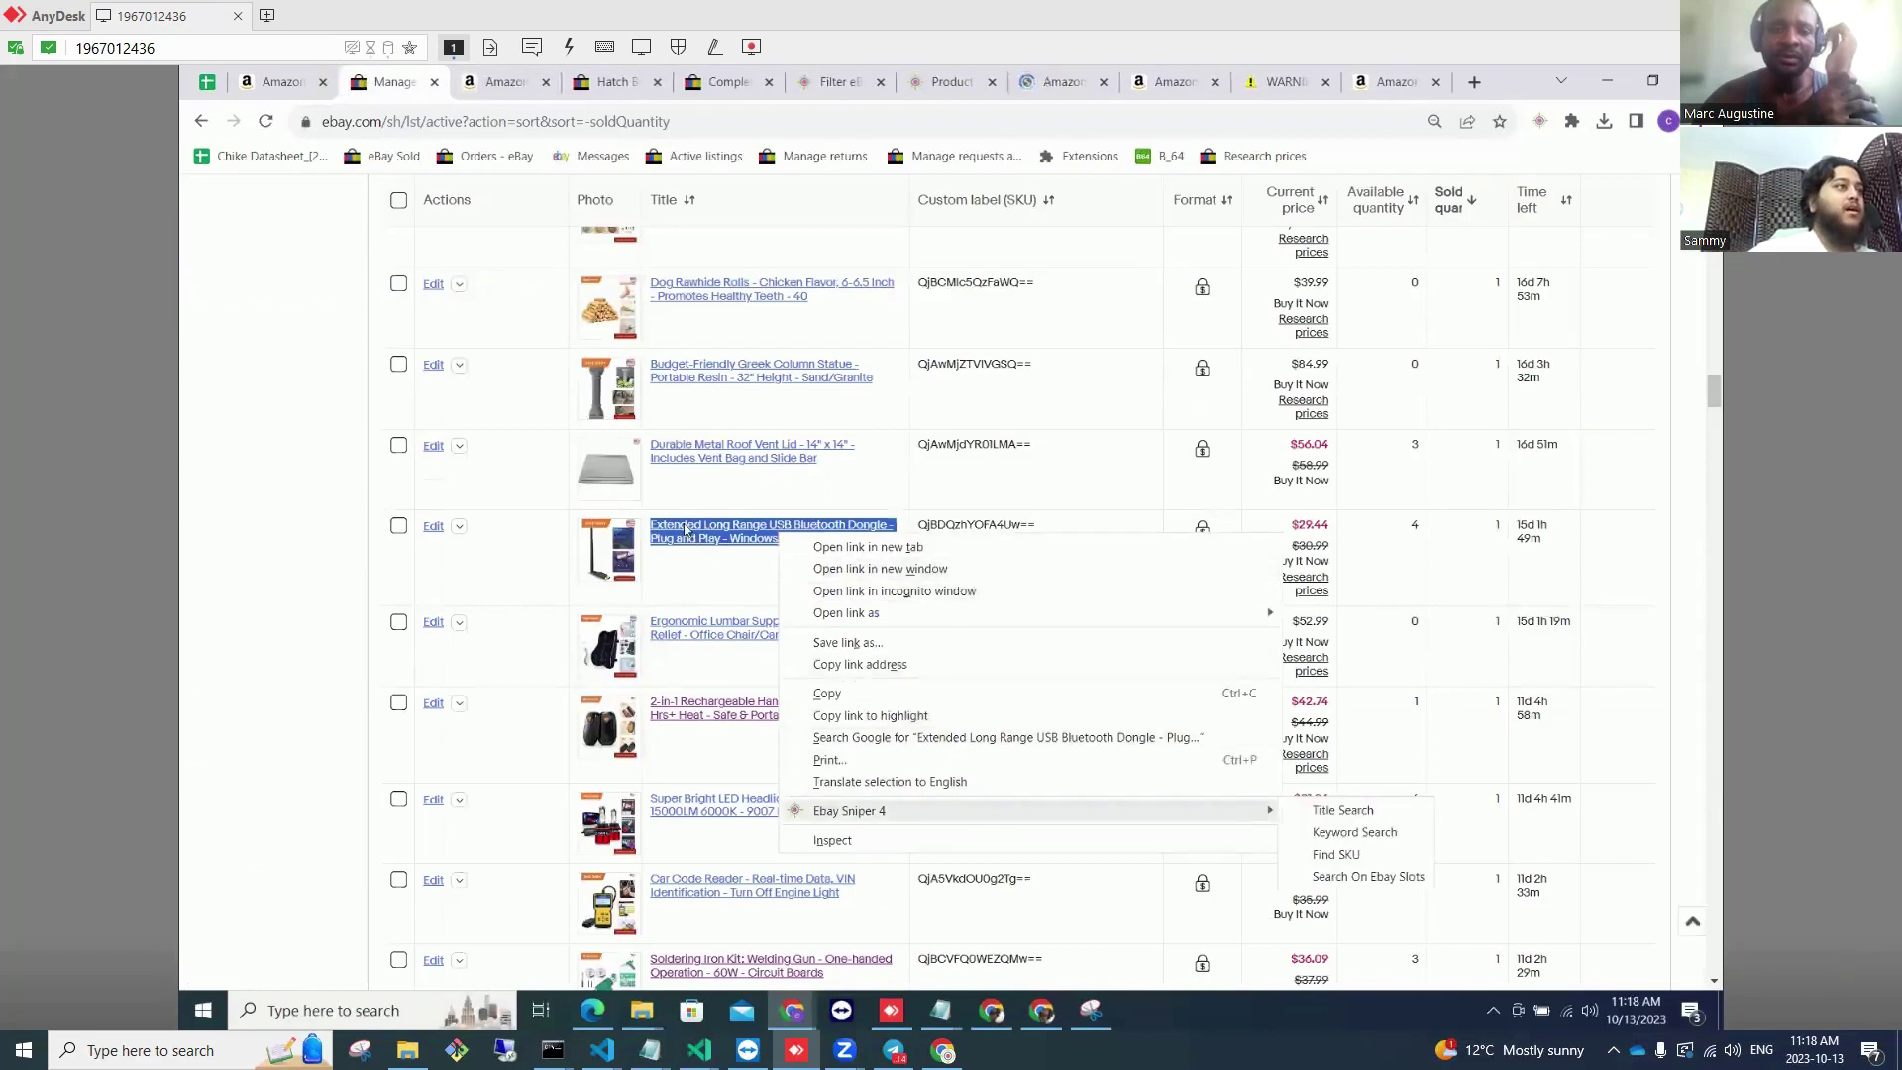
left_click(297, 600)
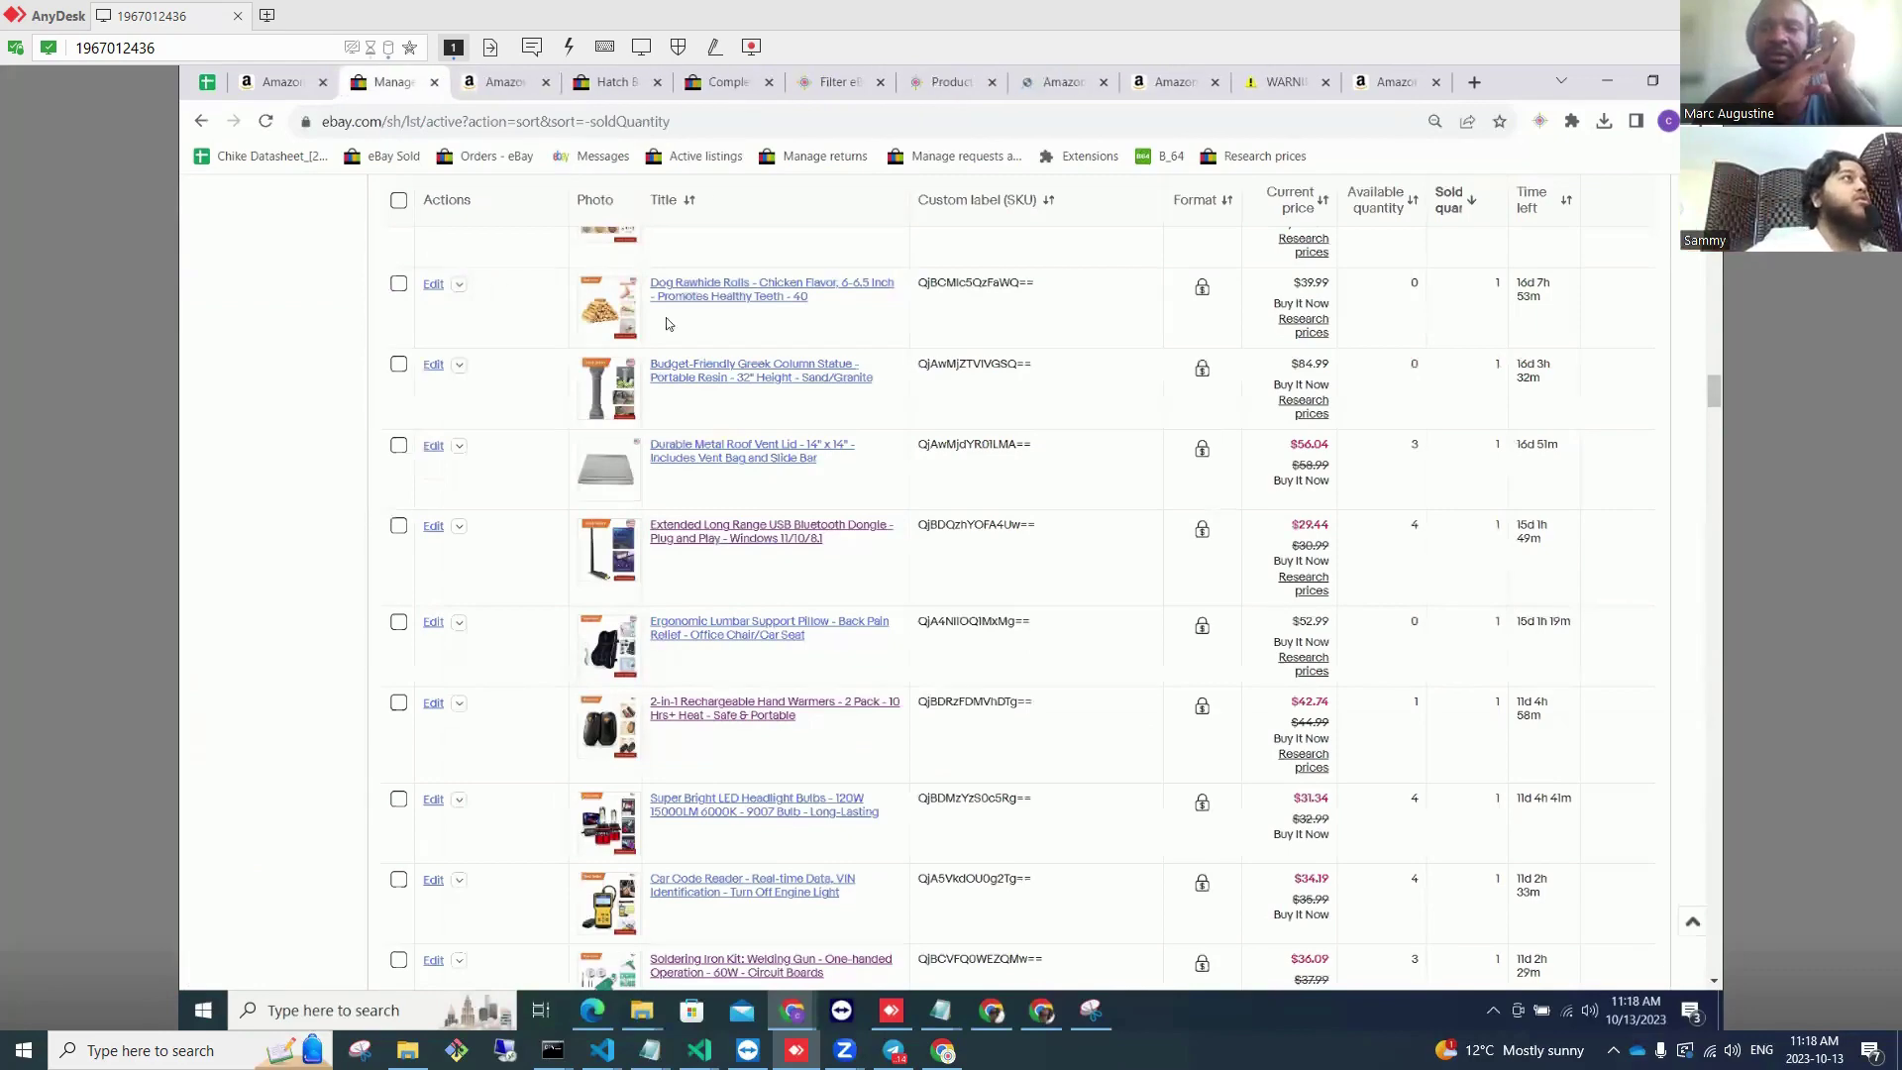
left_click(523, 86)
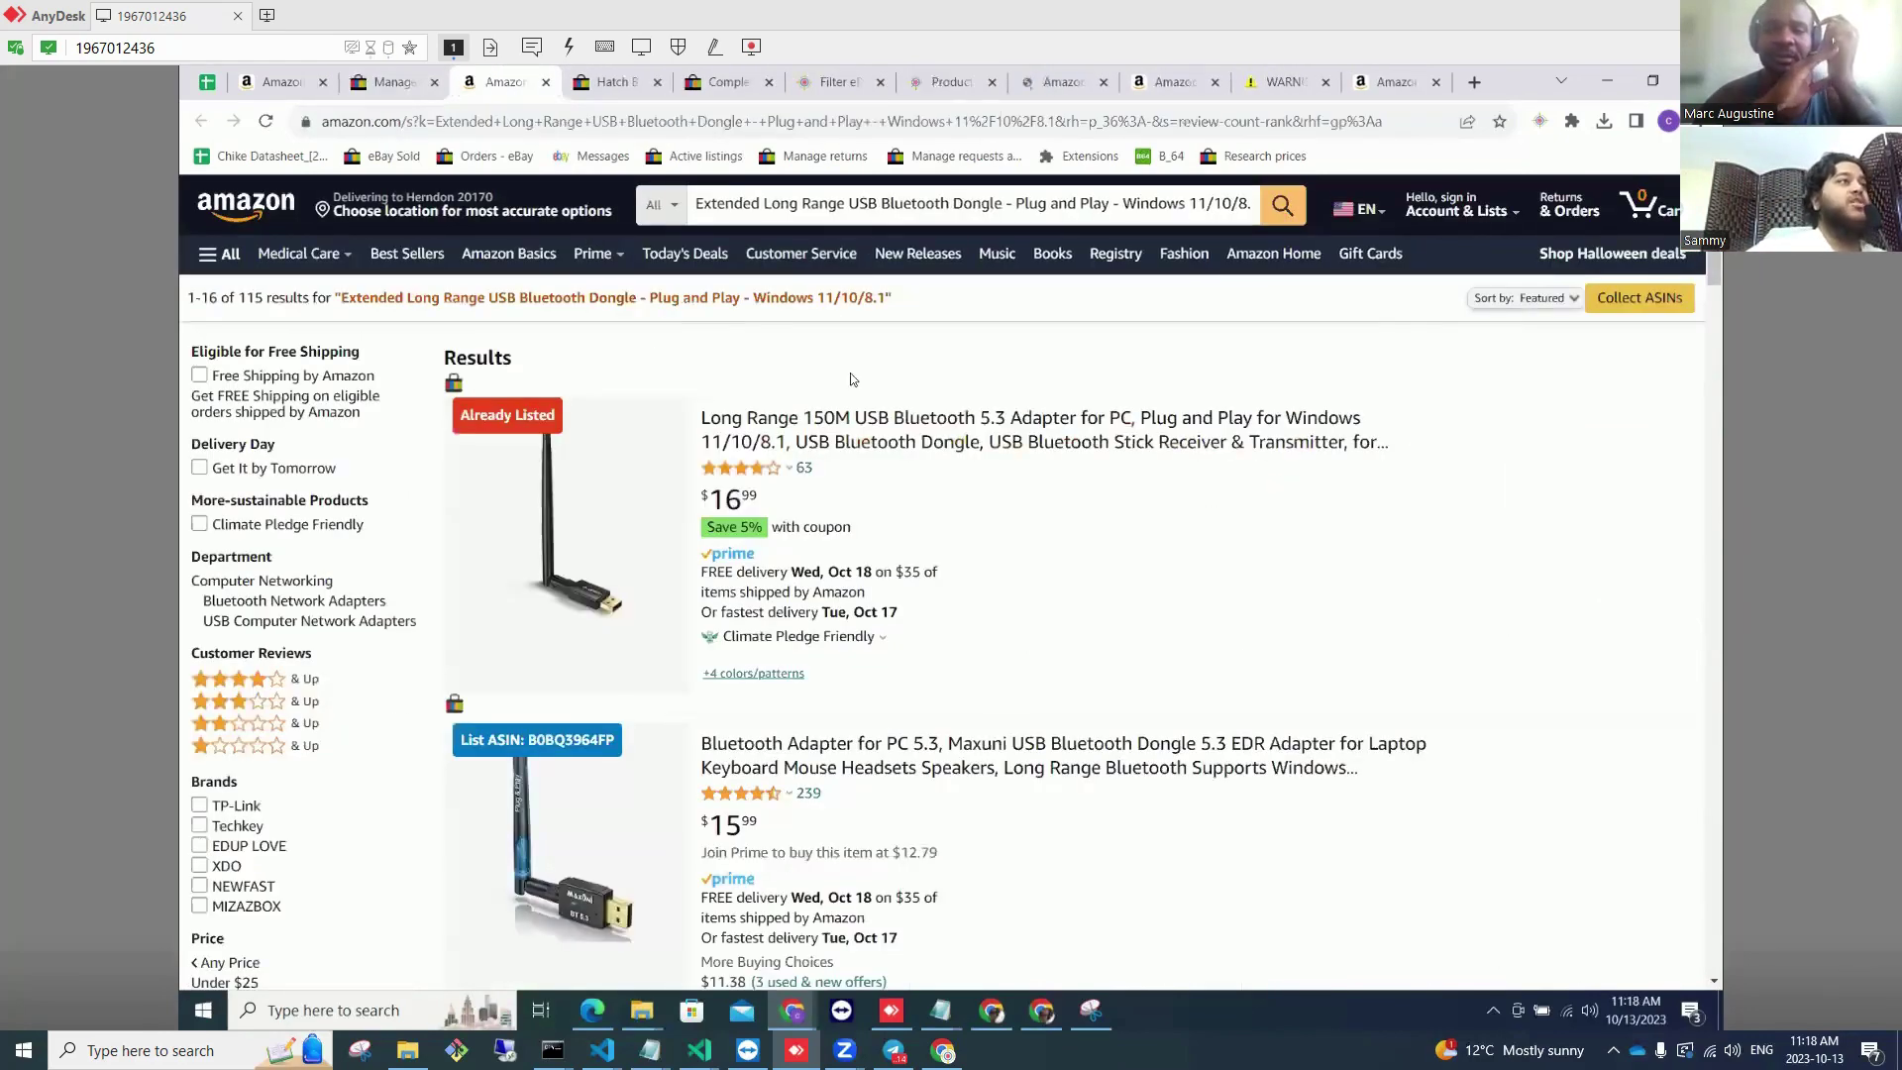
scroll(515, 465, "down", 6)
scroll(528, 327, "up", 5)
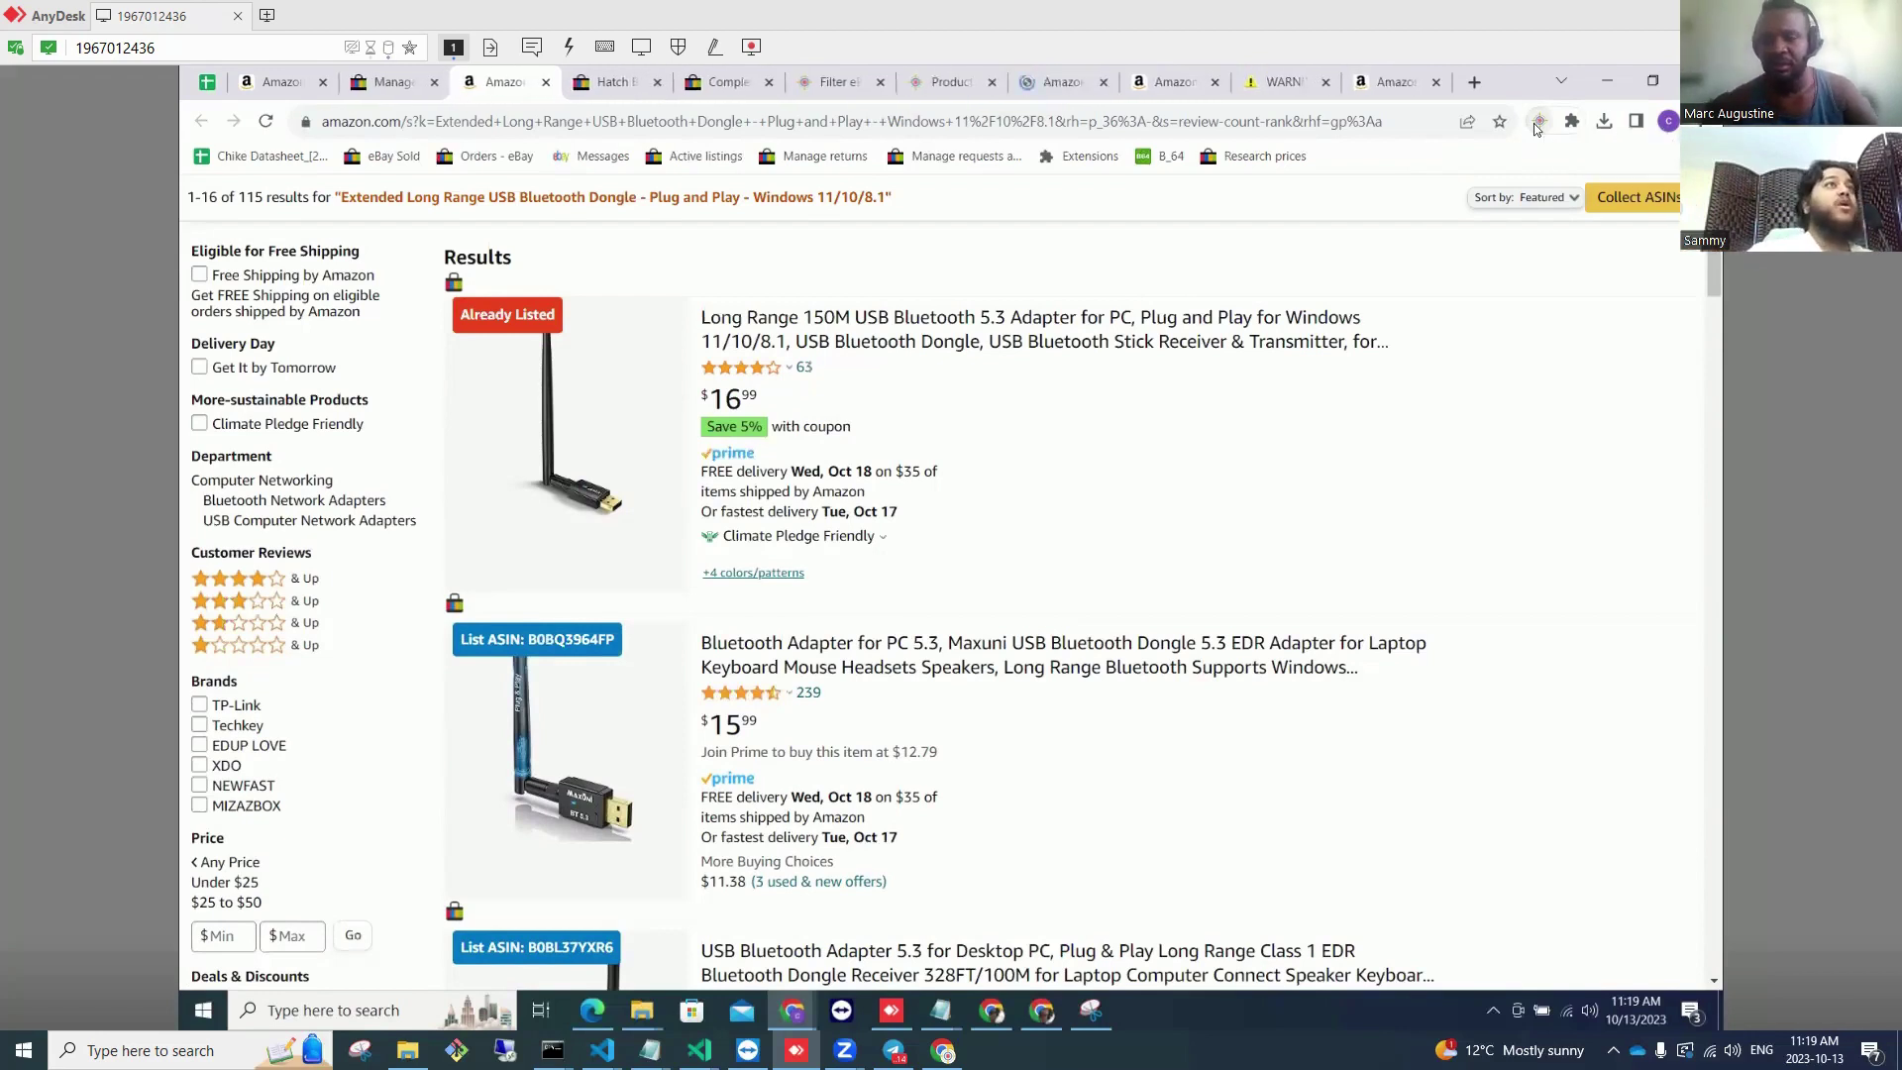
left_click(1537, 121)
Step: Show the Product Hunter page zoomed in and scrolled to its Settings
left_click(941, 83)
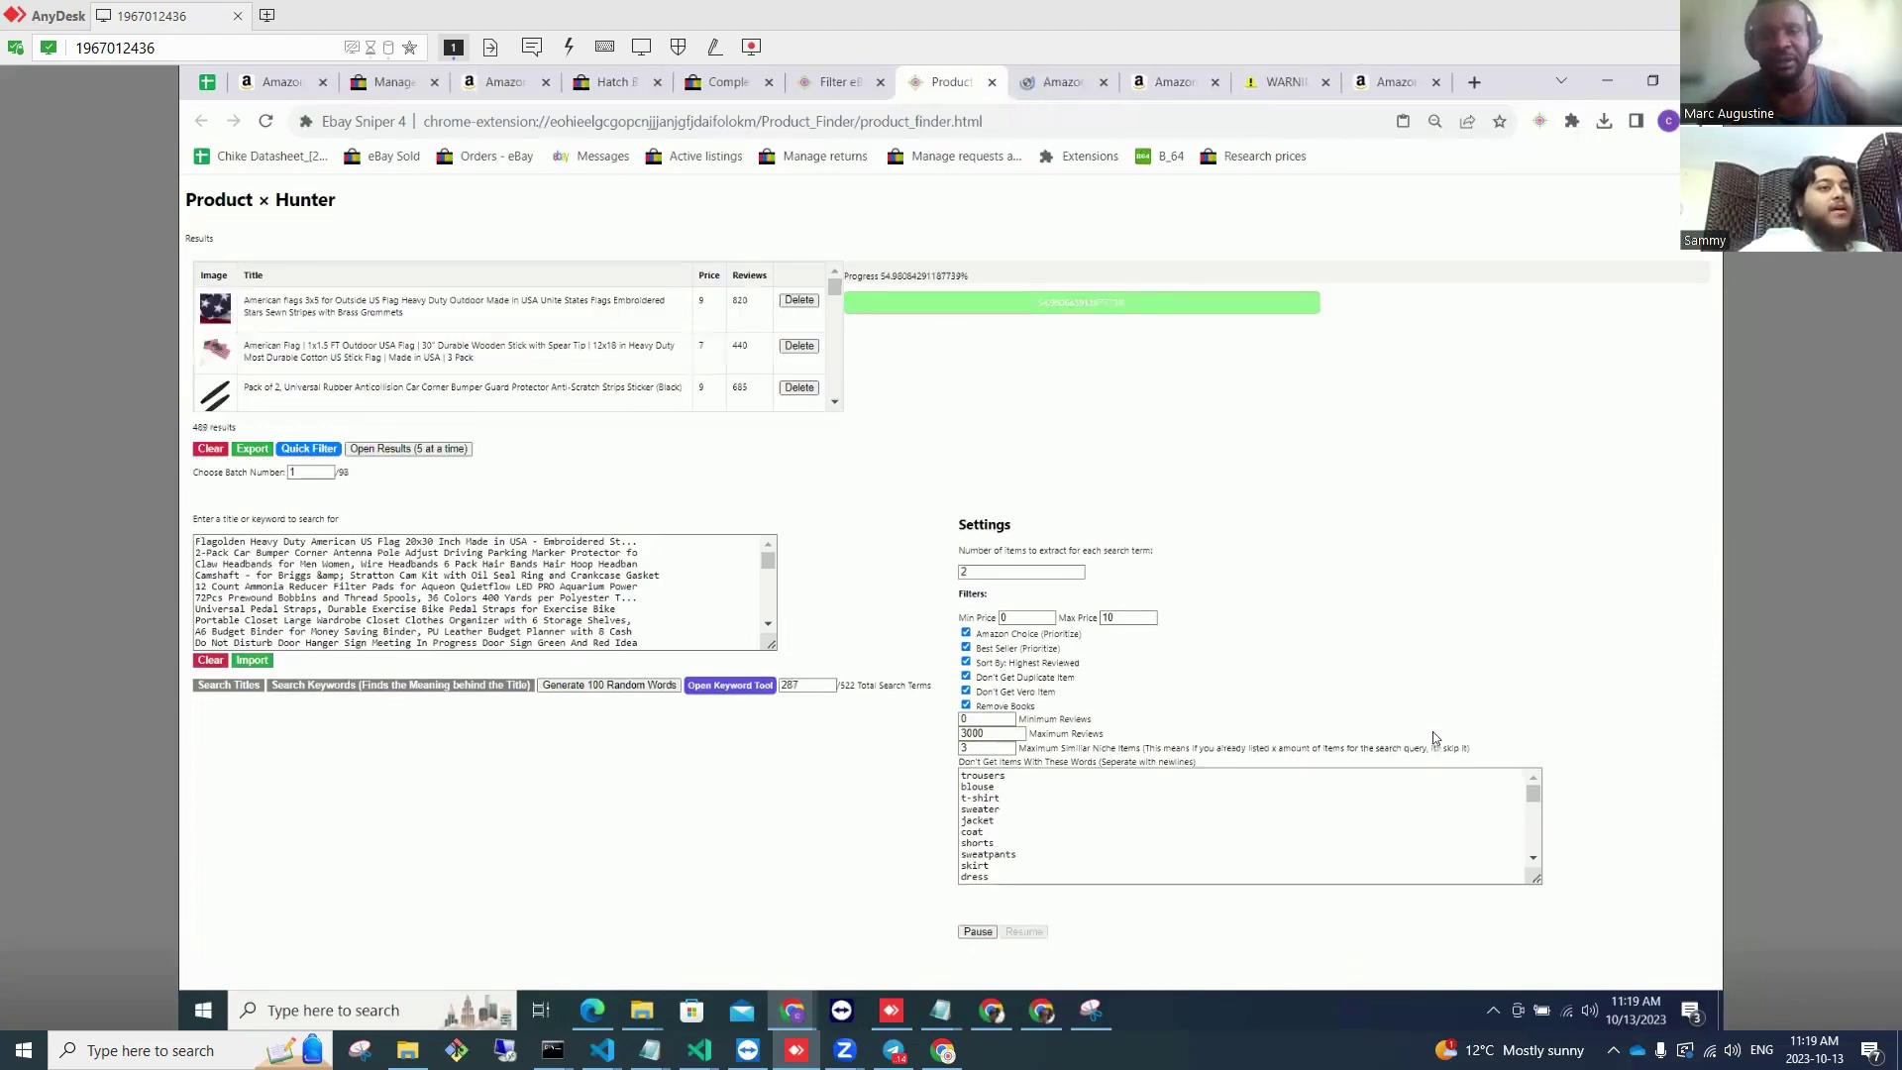
key("ctrl+plus")
key("ctrl+plus")
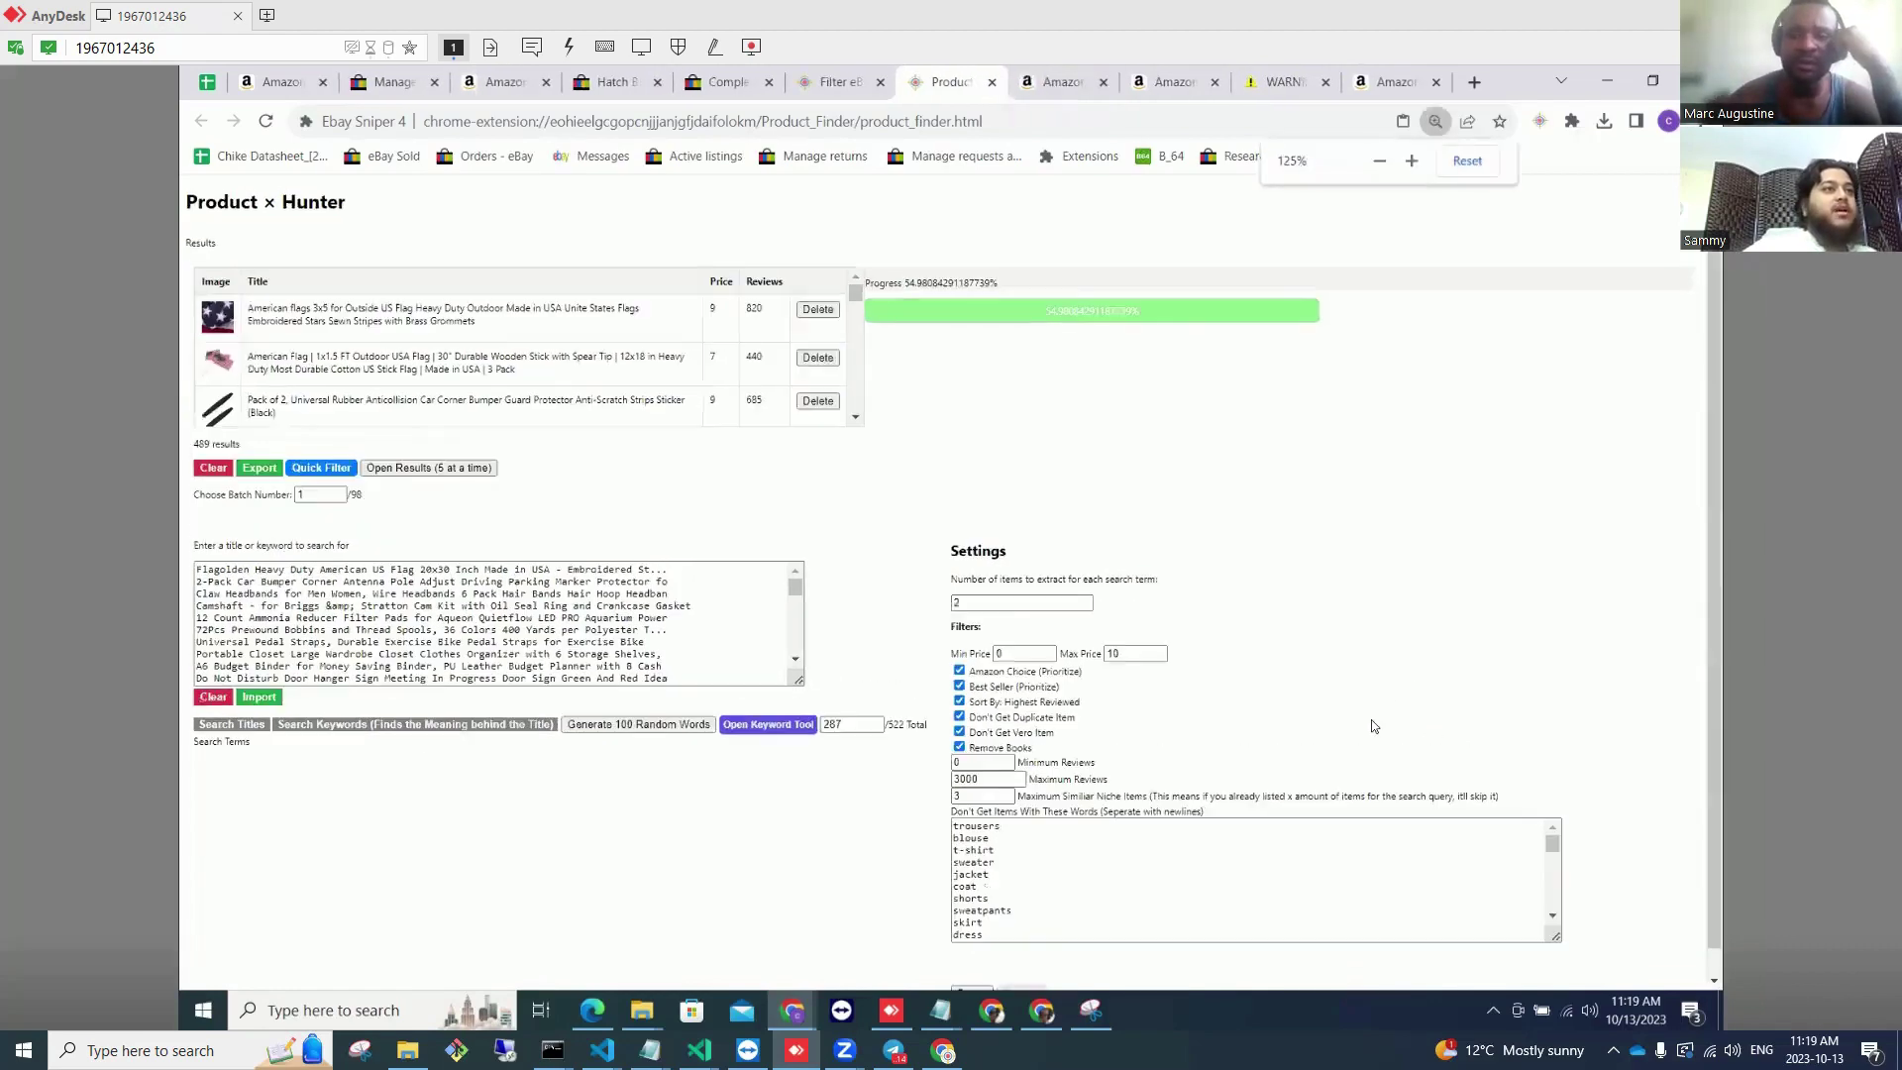
scroll(1186, 701, "down", 4)
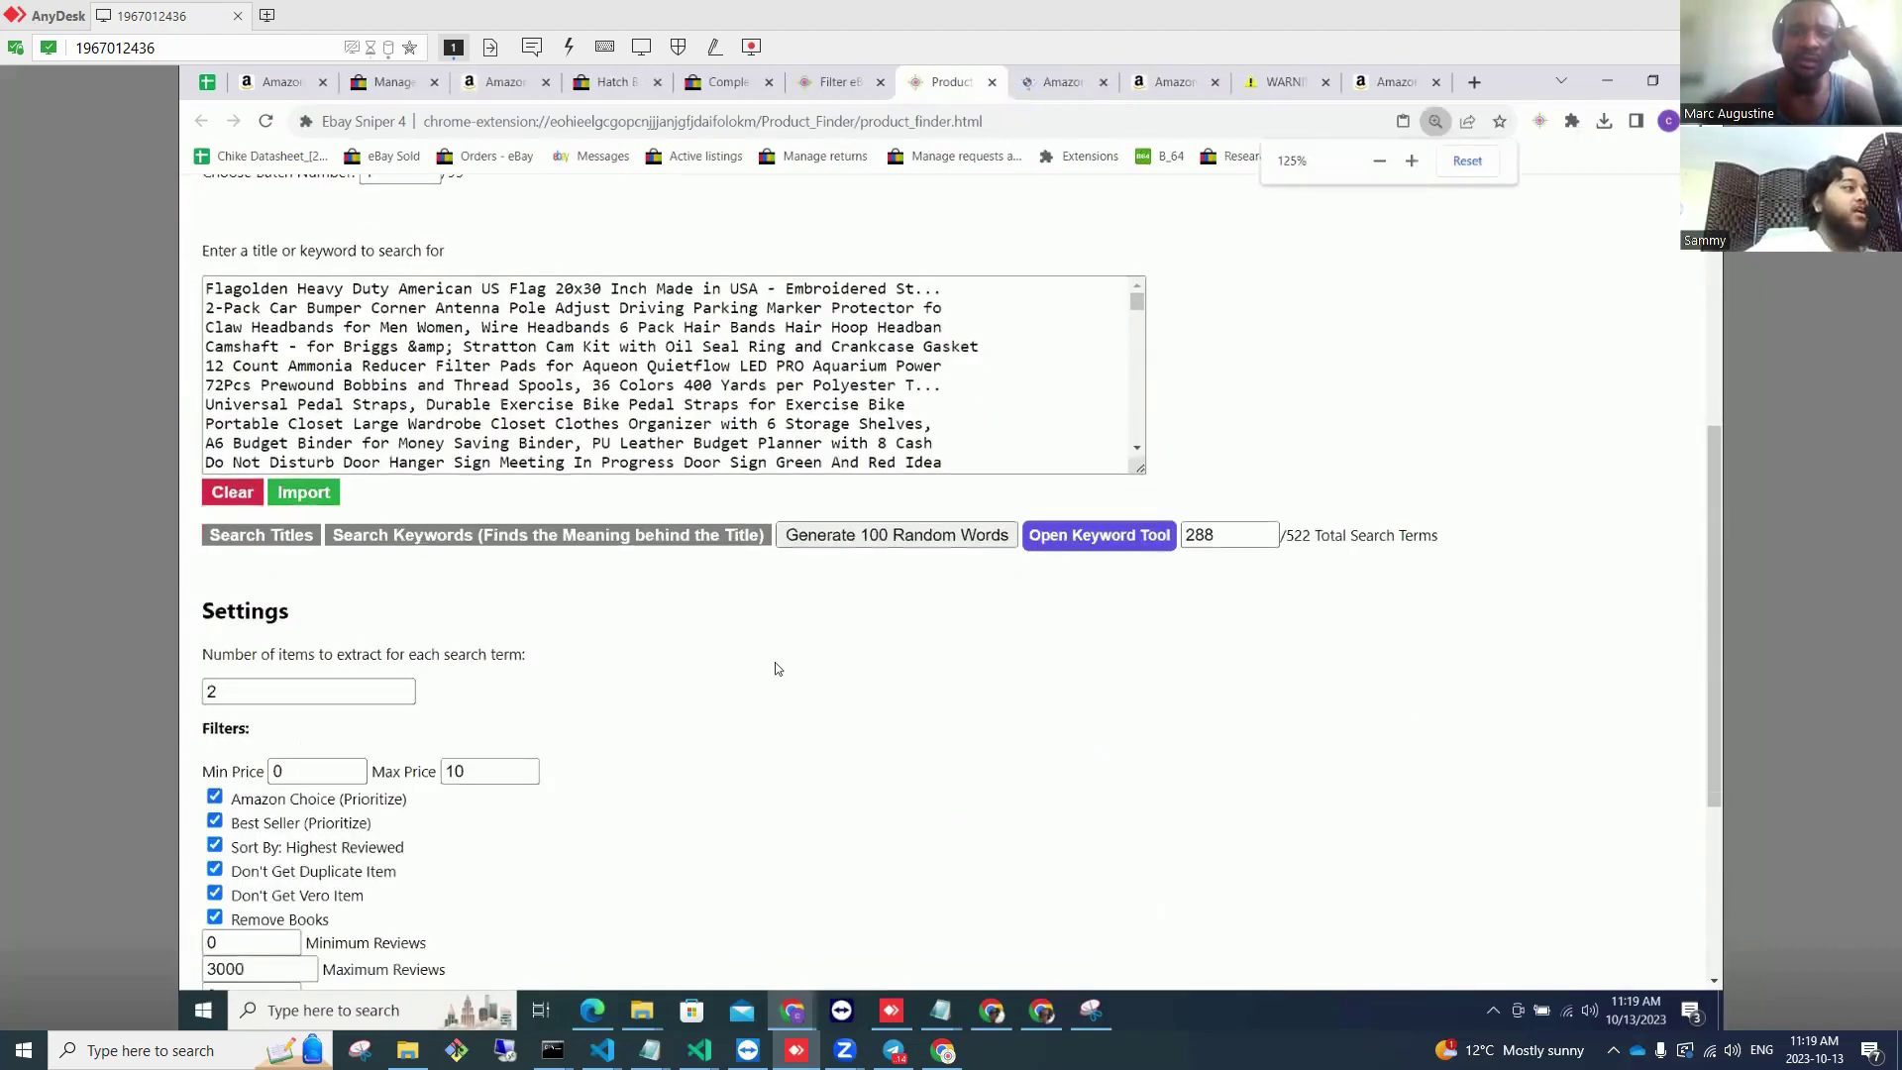
scroll(775, 662, "down", 3)
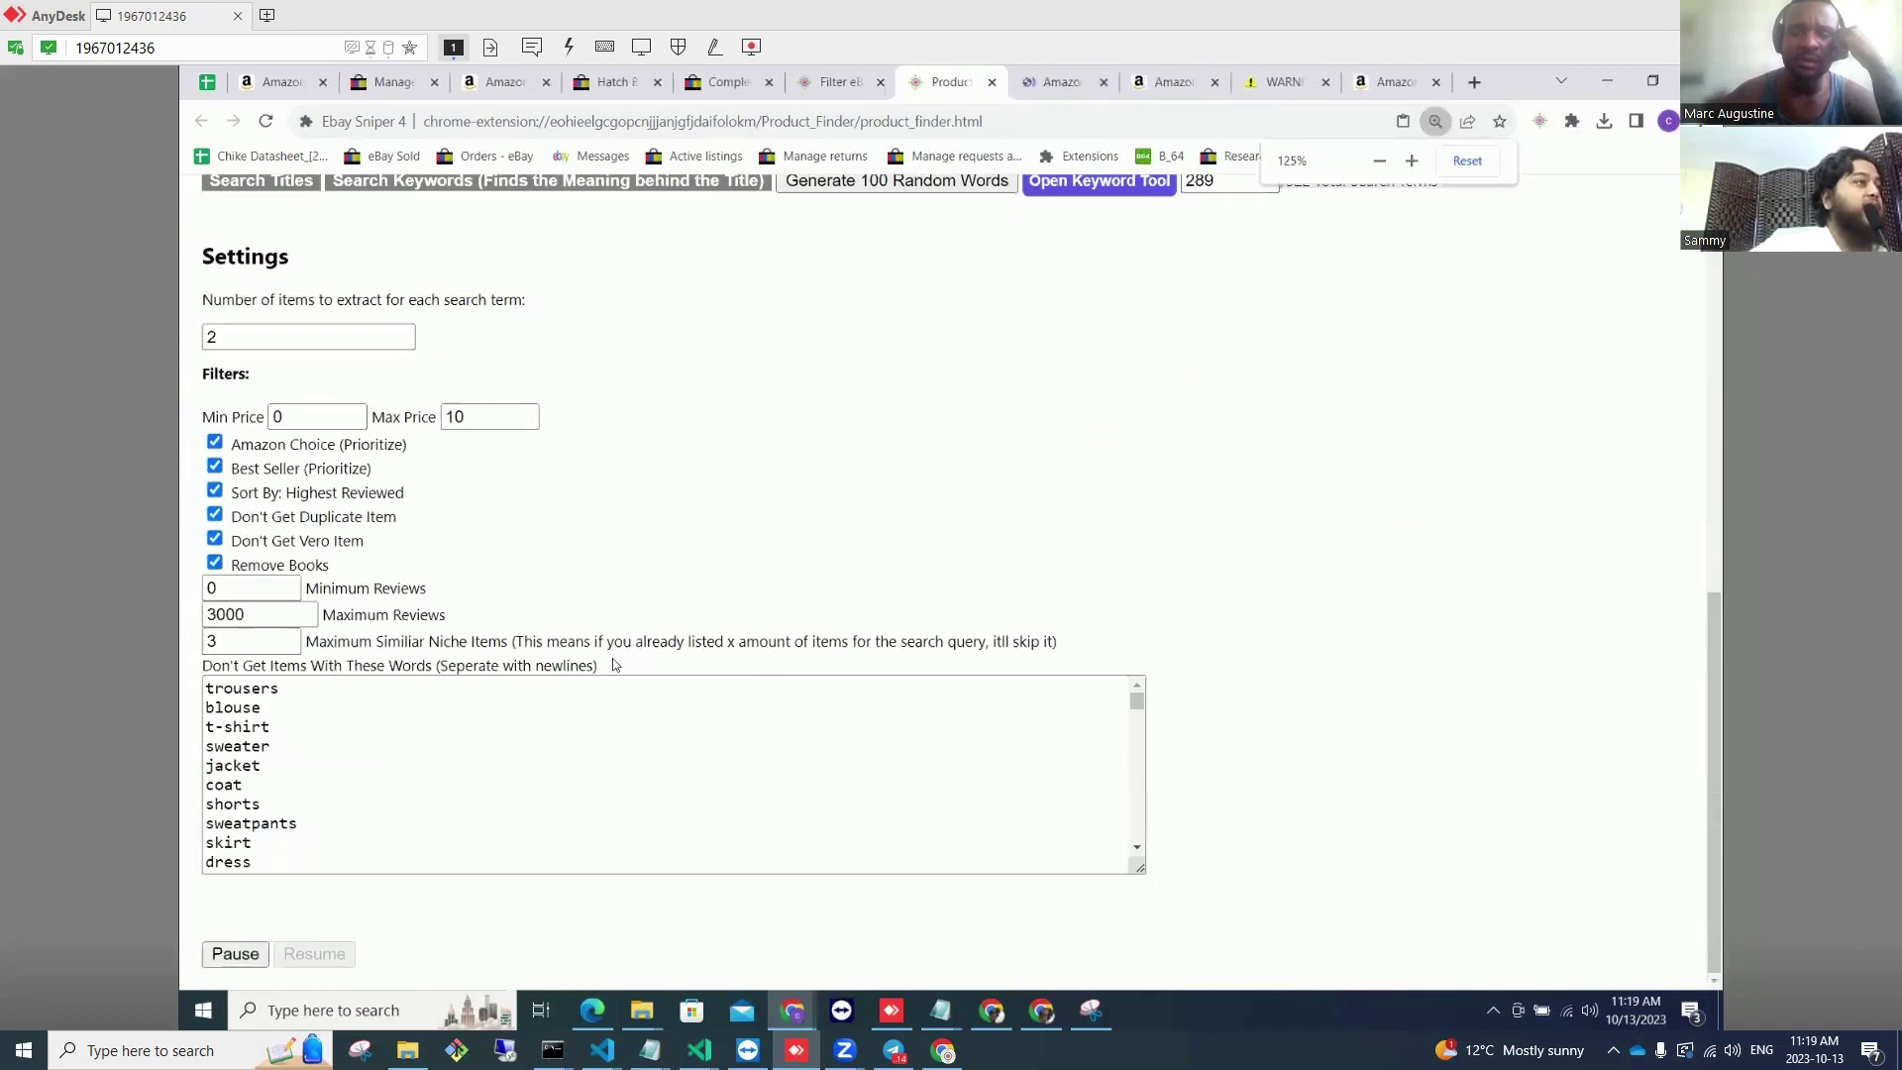
Step: Highlight the excluded-words and Maximum Similiar Niche Items (3-item limit) setting explanations
left_click_drag(618, 665, 312, 643)
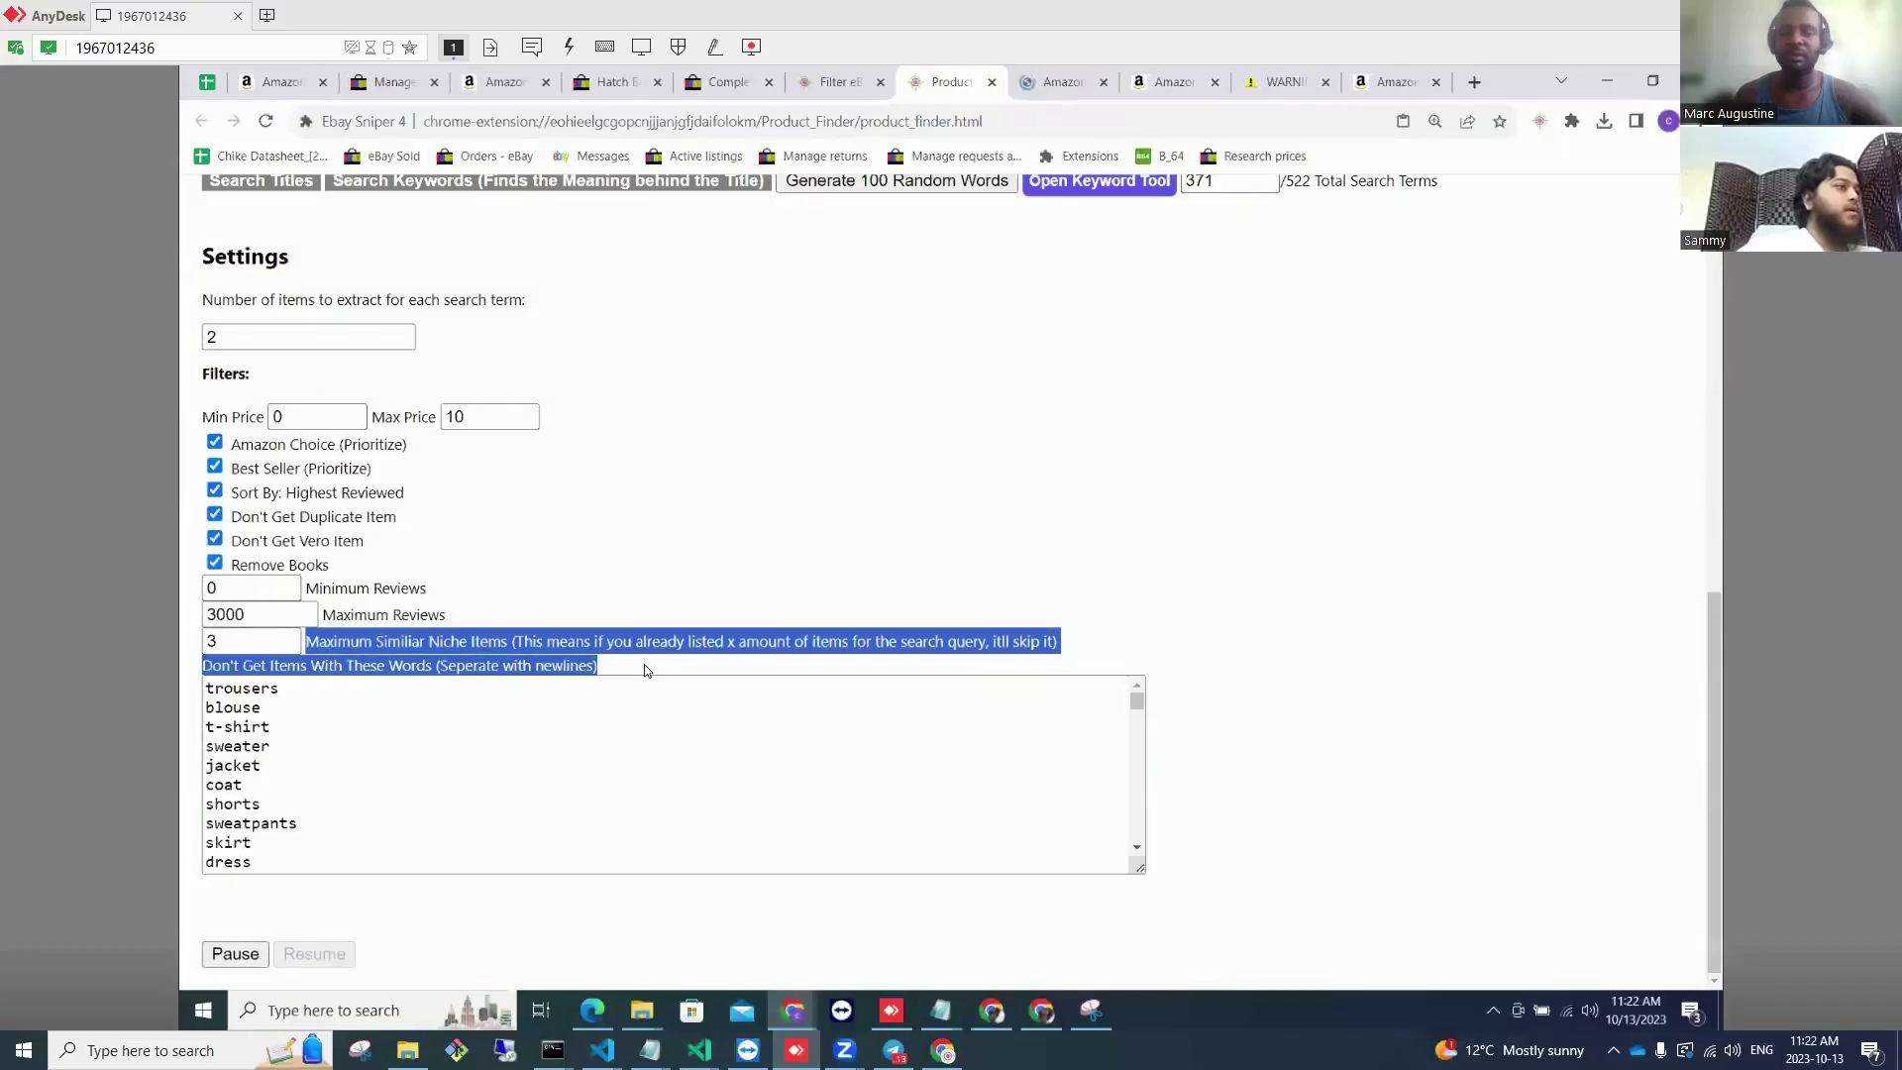
left_click(643, 669)
left_click_drag(580, 664, 327, 645)
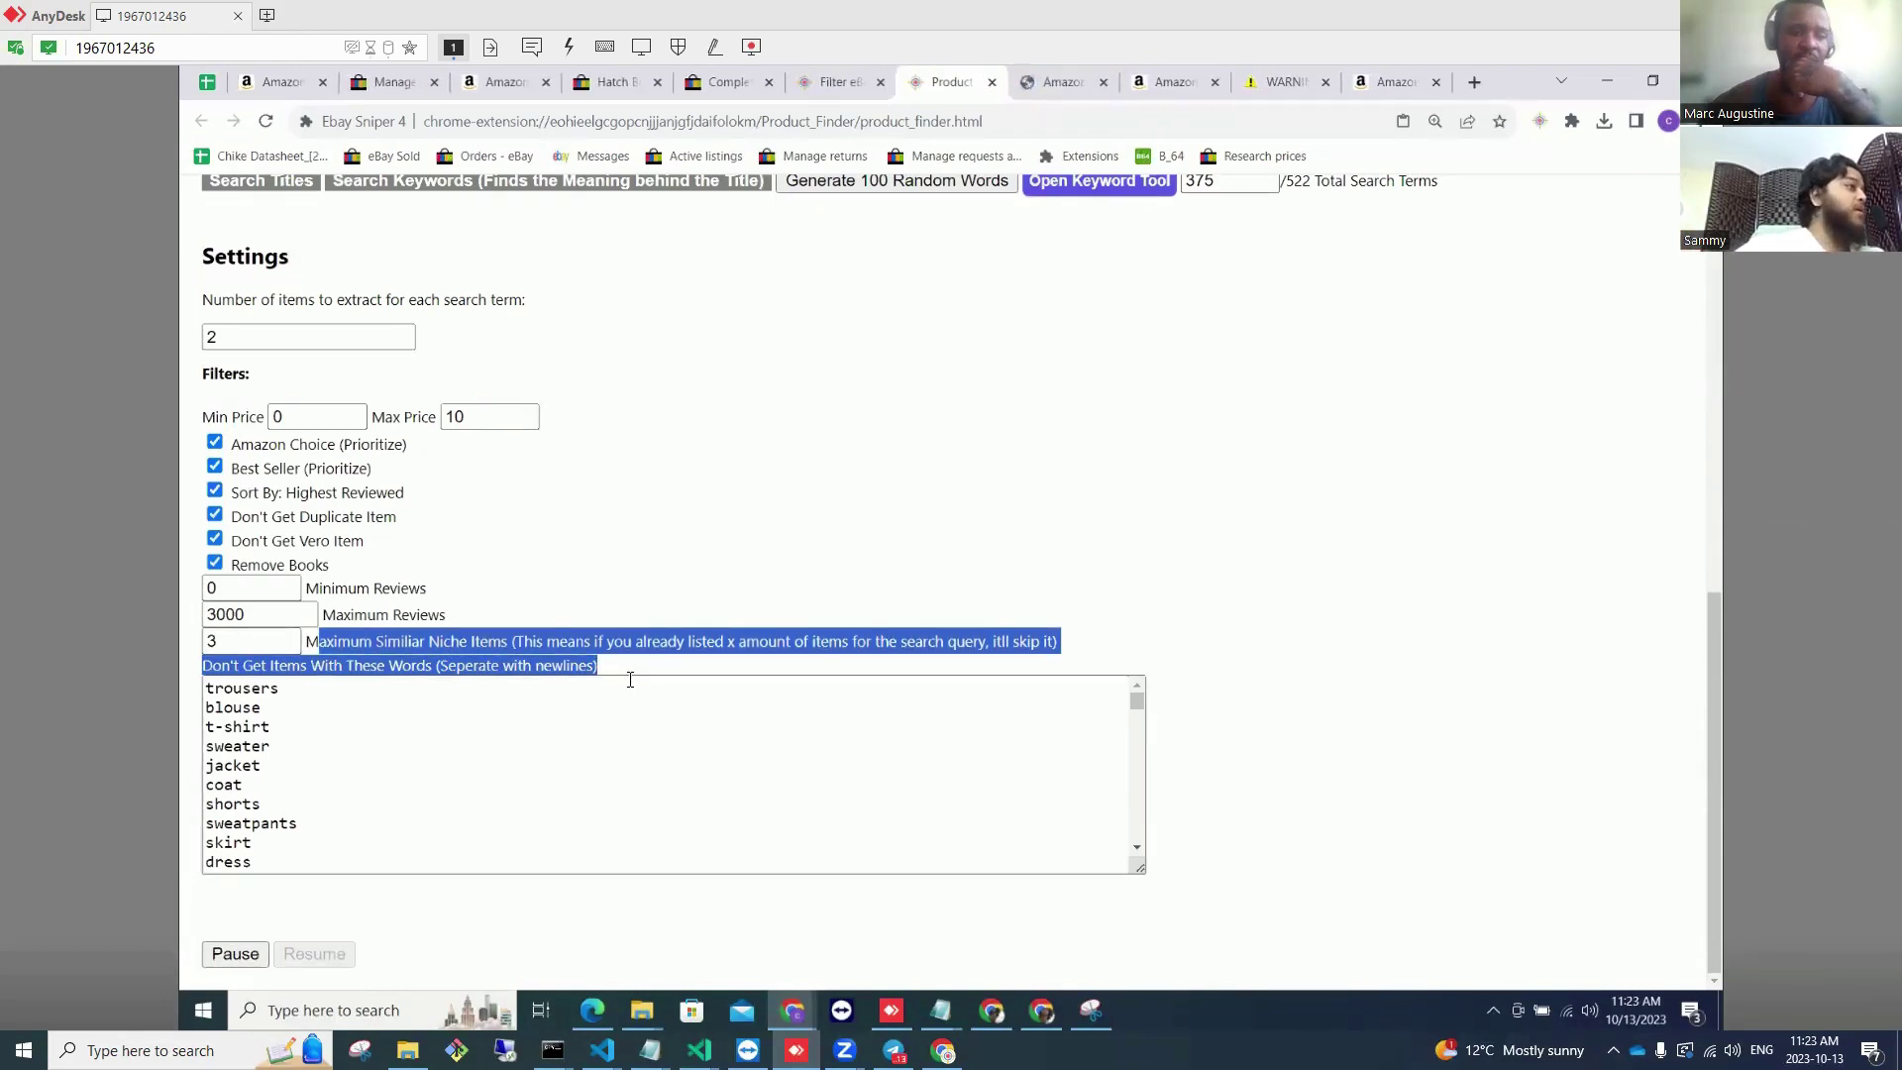
left_click_drag(636, 673, 359, 642)
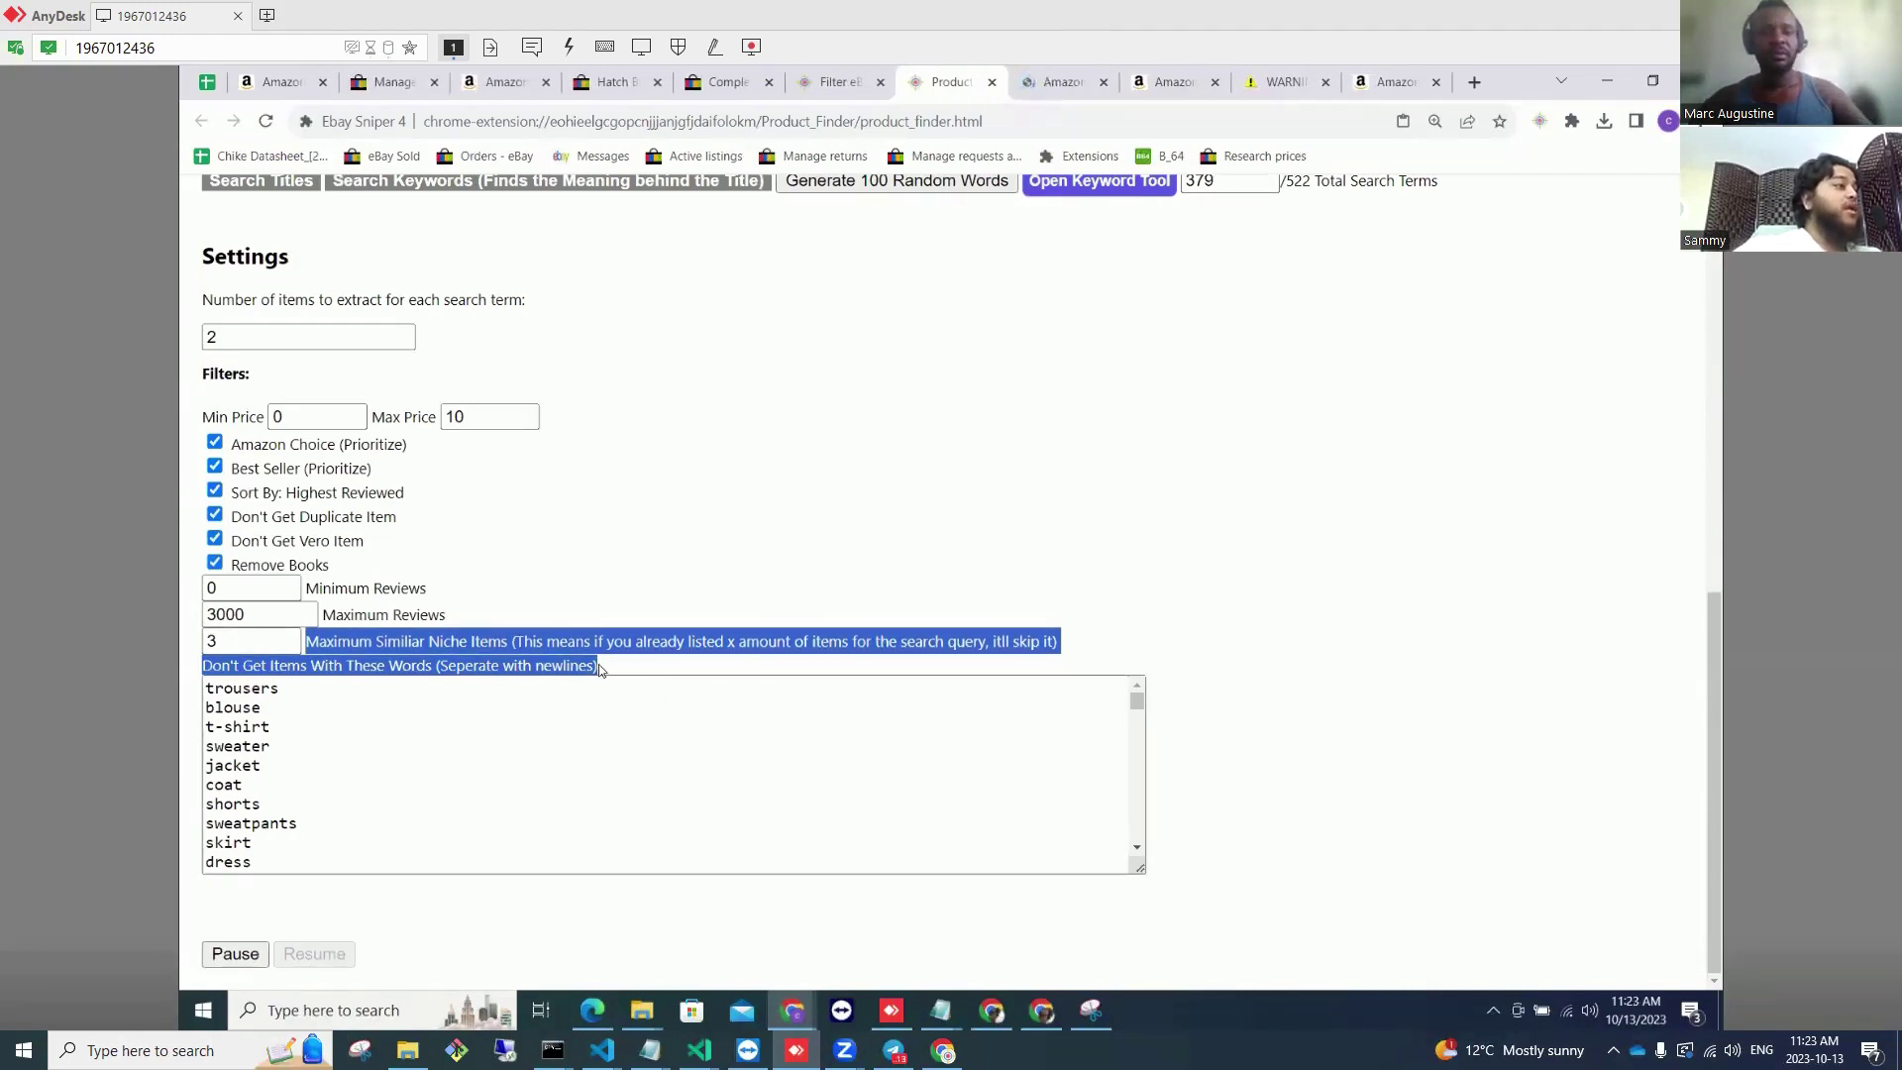
left_click(691, 645)
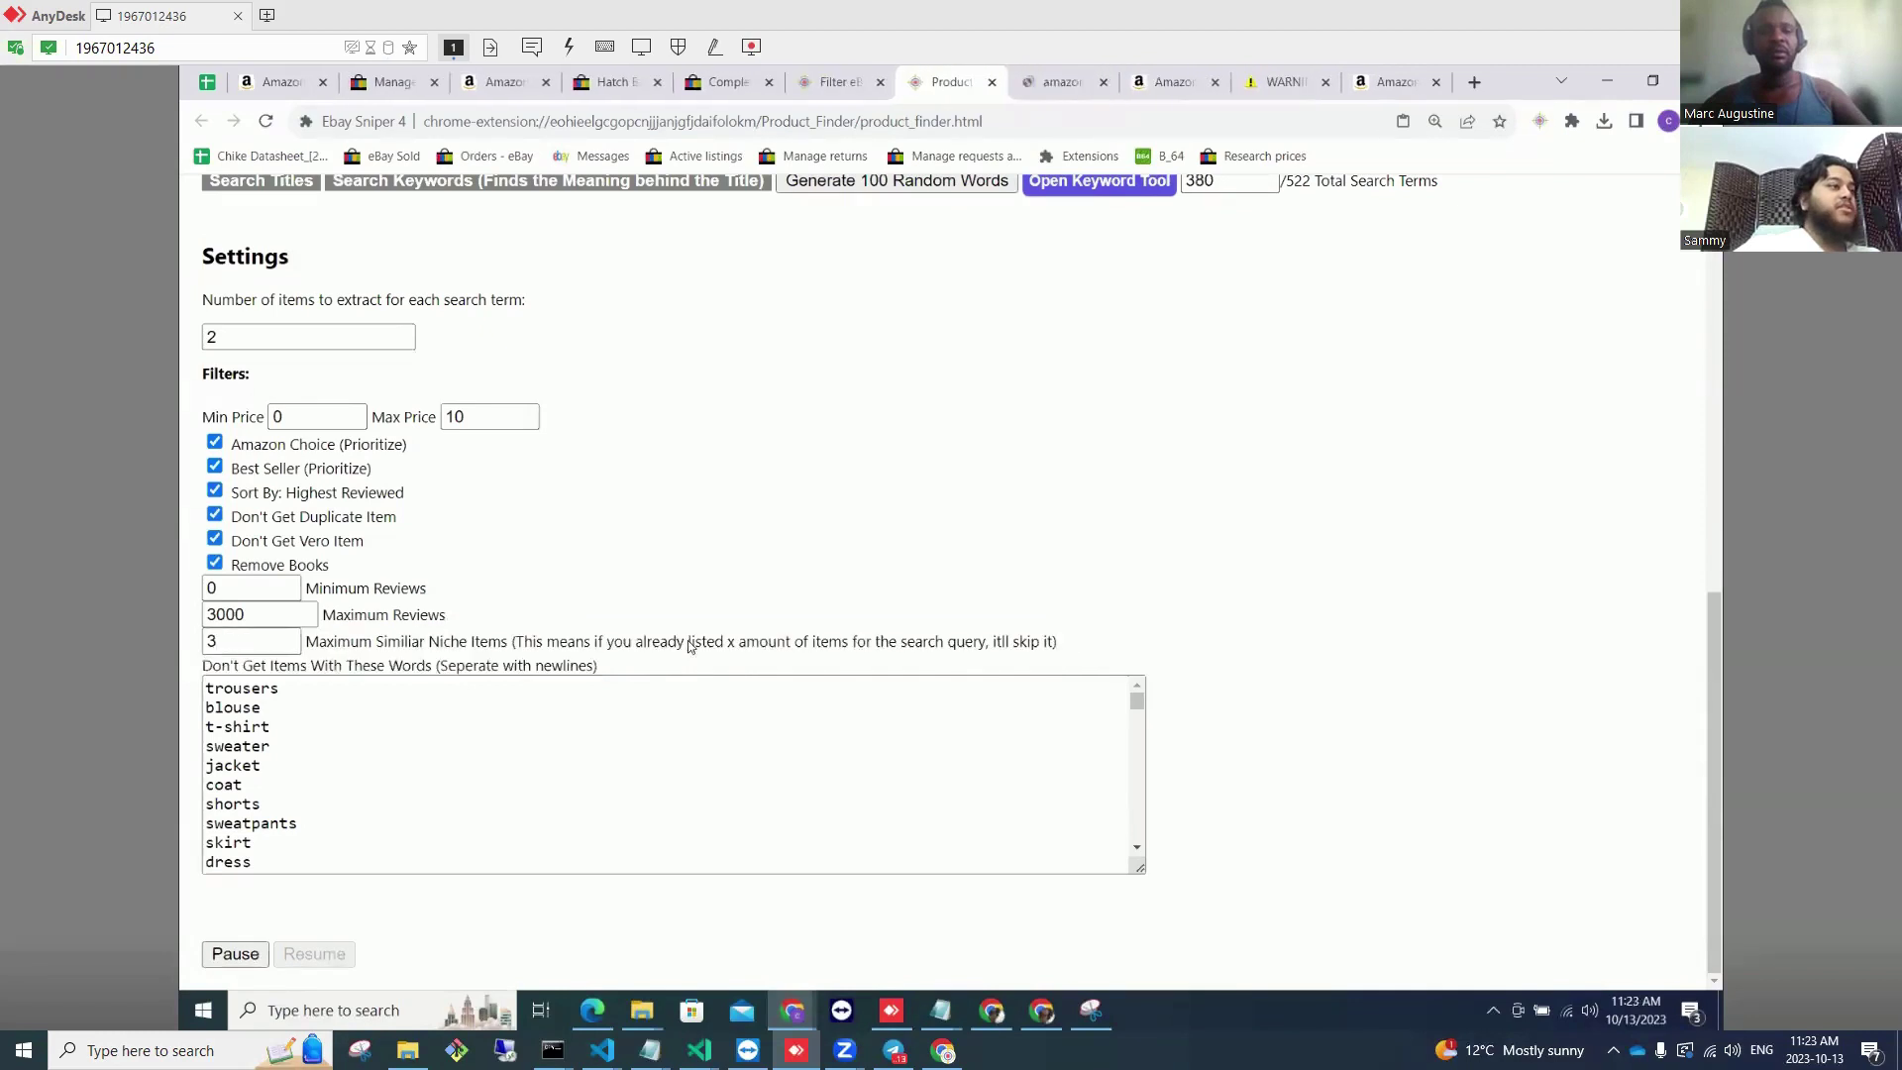
left_click_drag(1056, 641, 297, 644)
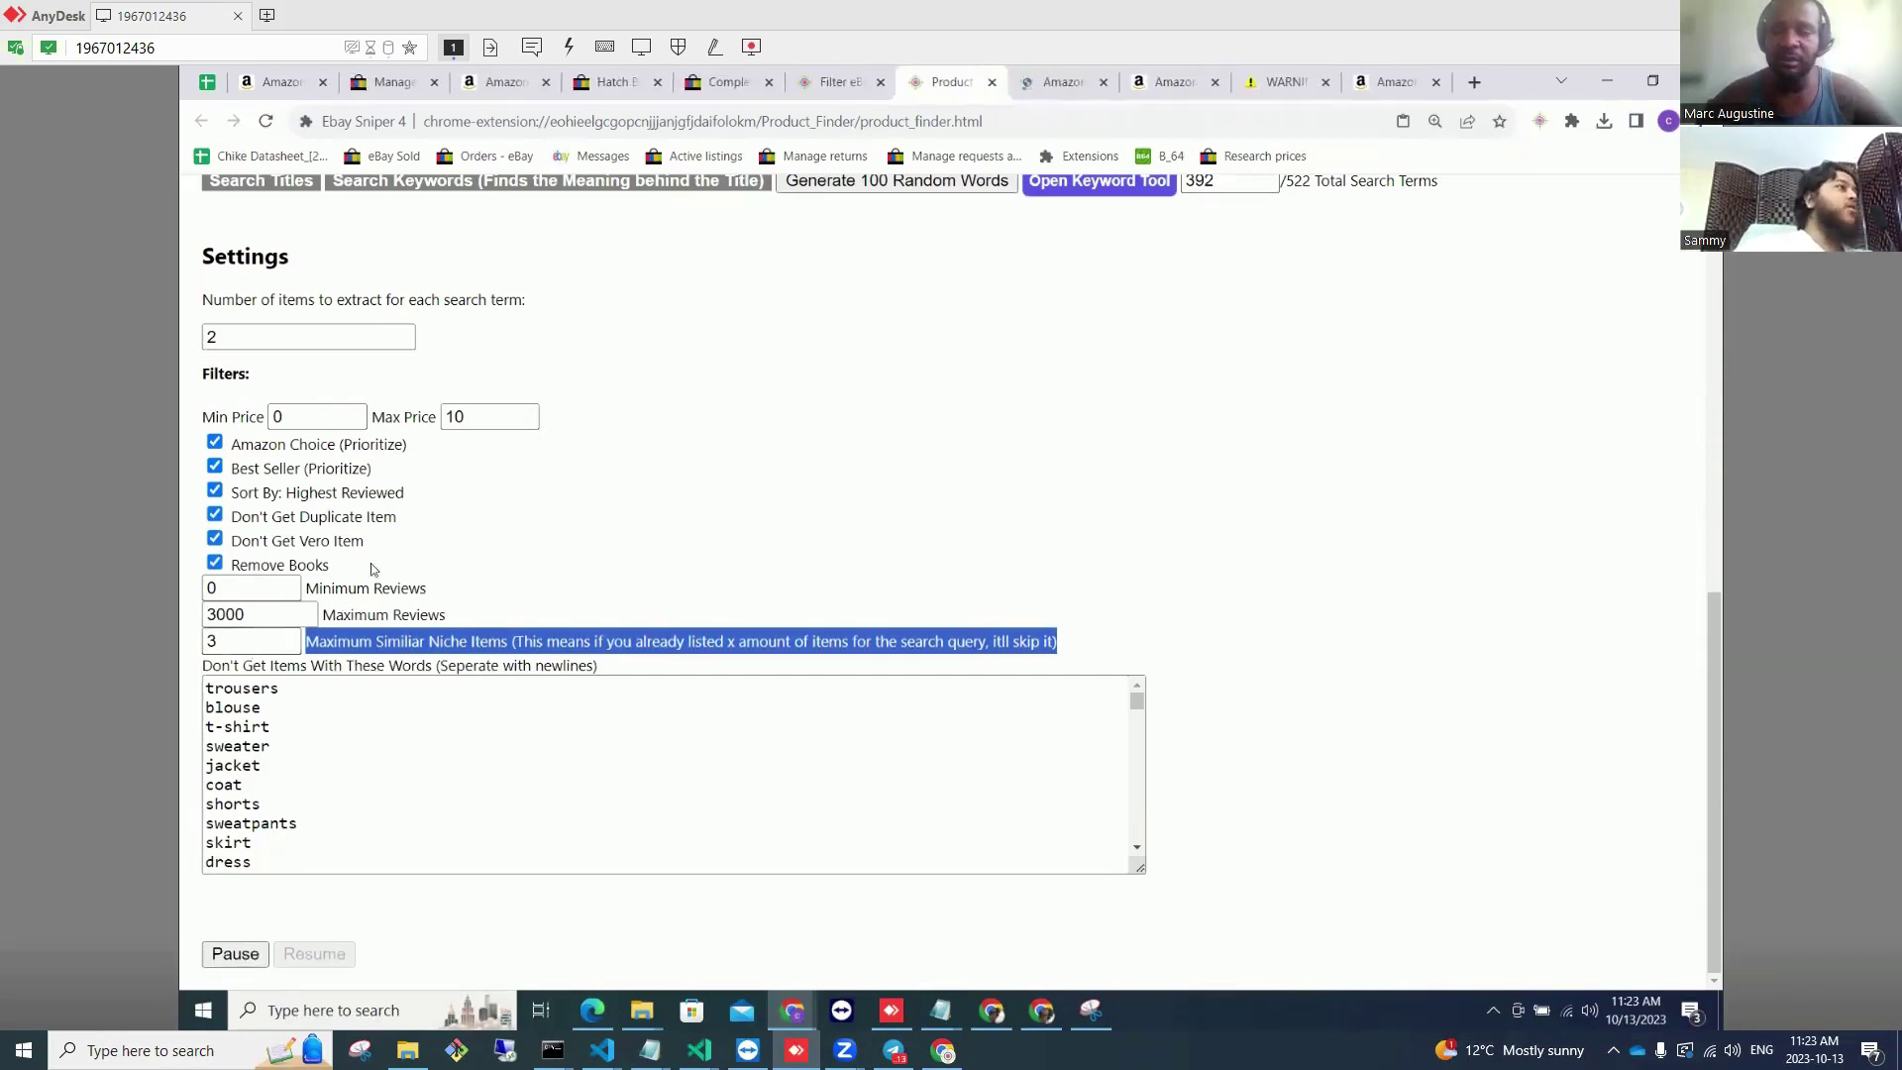
Step: Look over the running hunt, now at 397 of 522 search terms across 139 batches
scroll(466, 525, "up", 2)
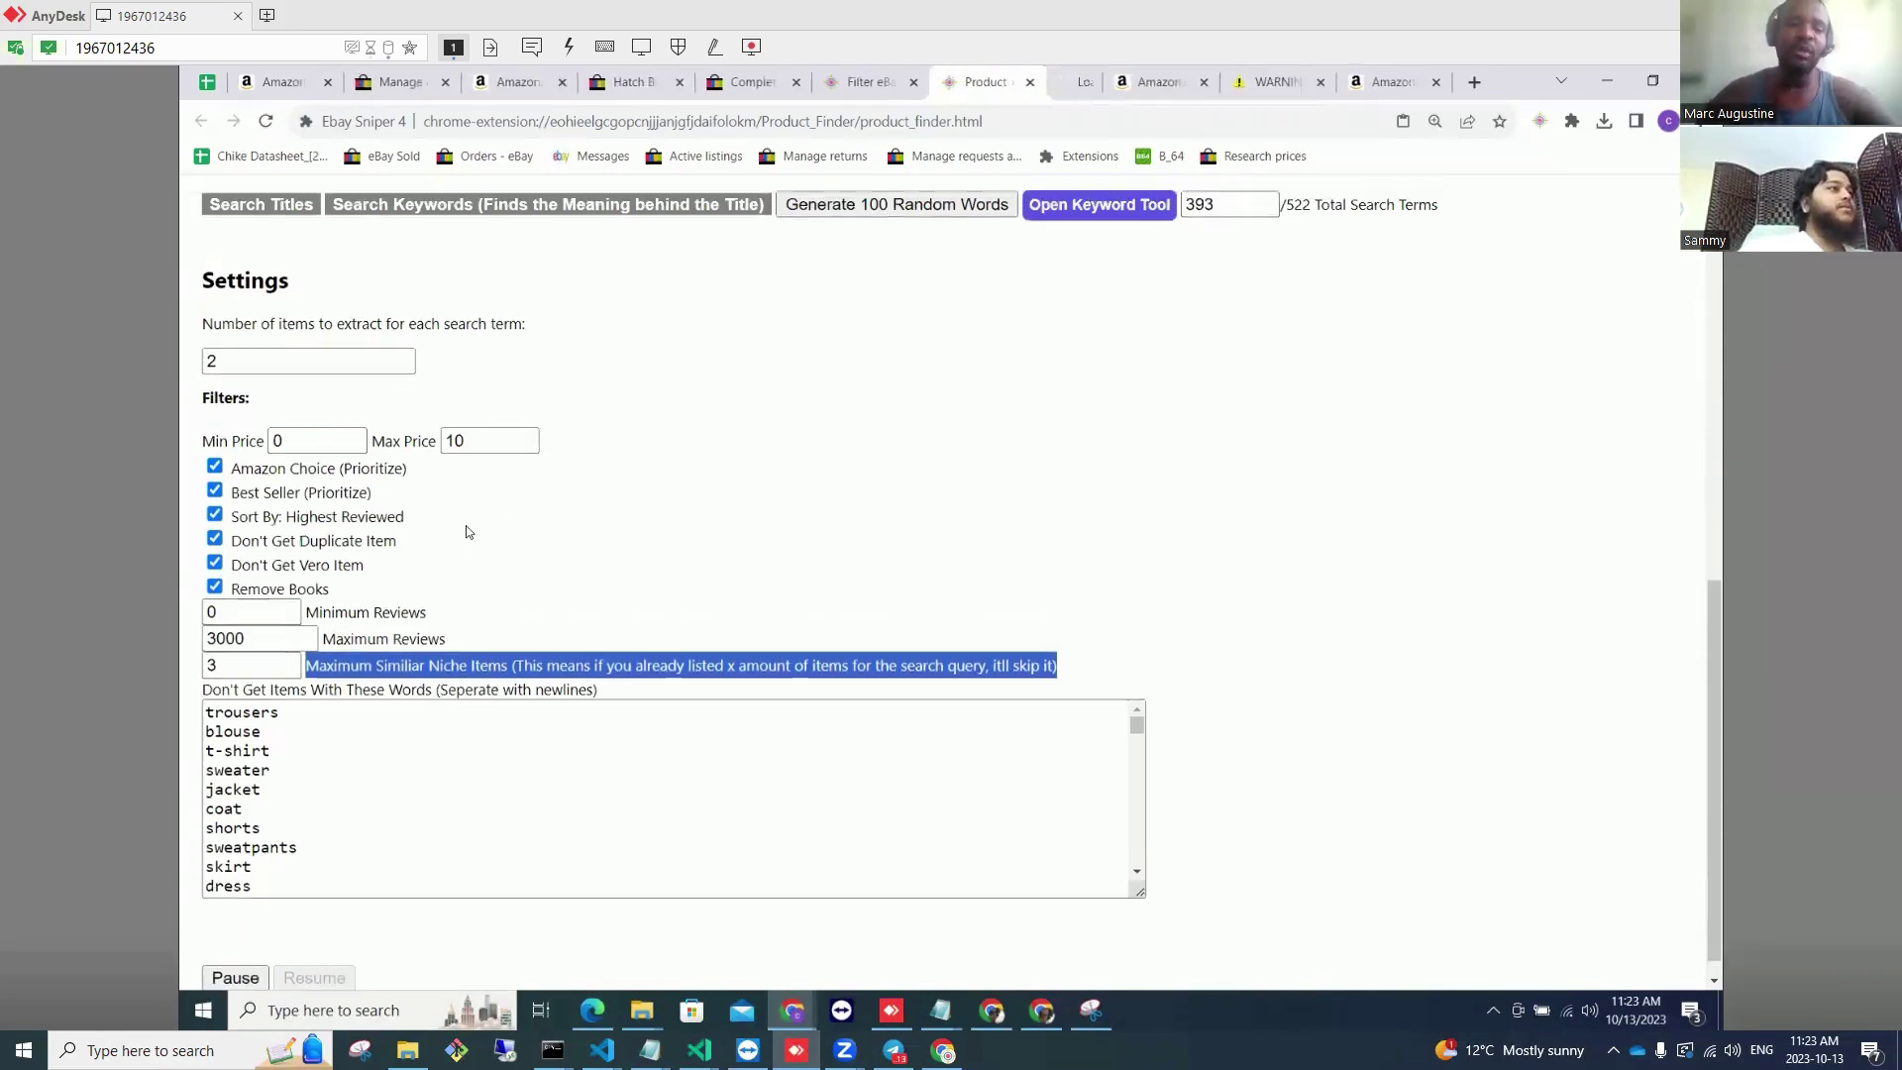
scroll(523, 531, "up", 4)
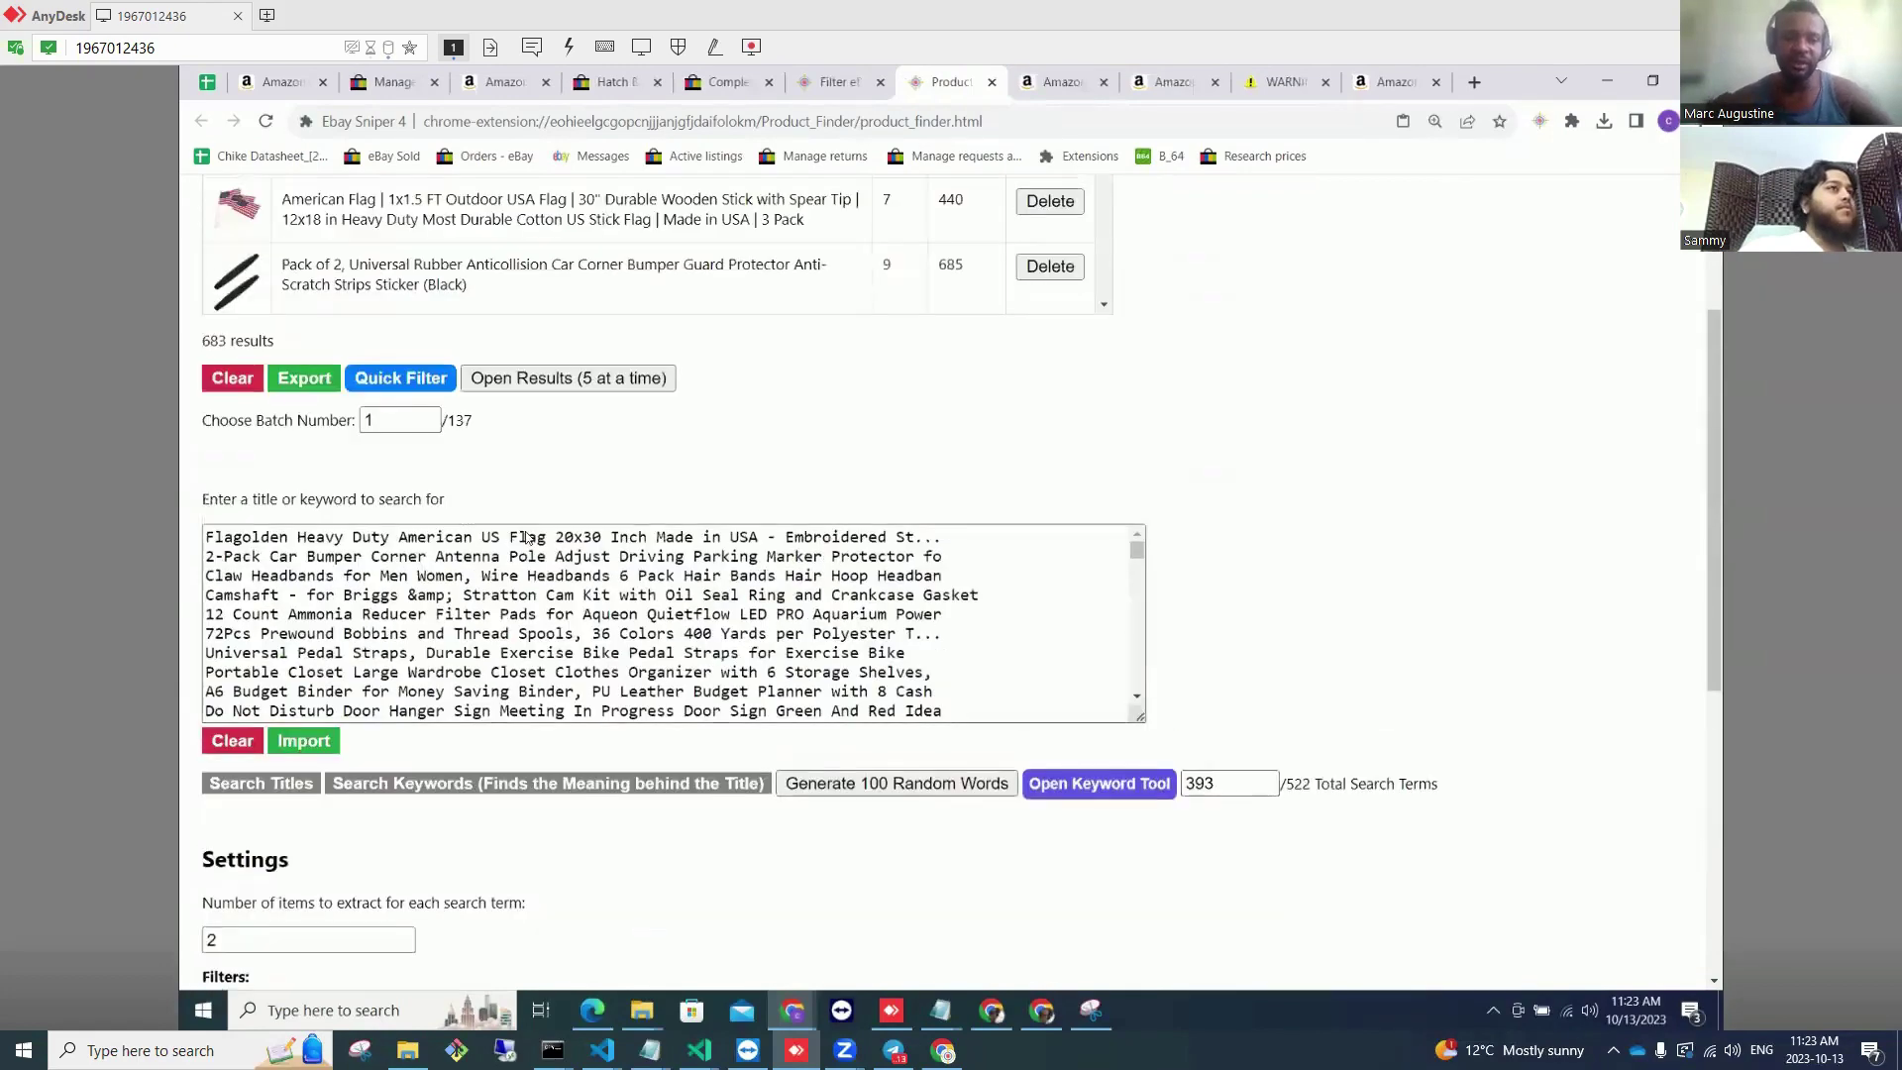
scroll(527, 537, "down", 10)
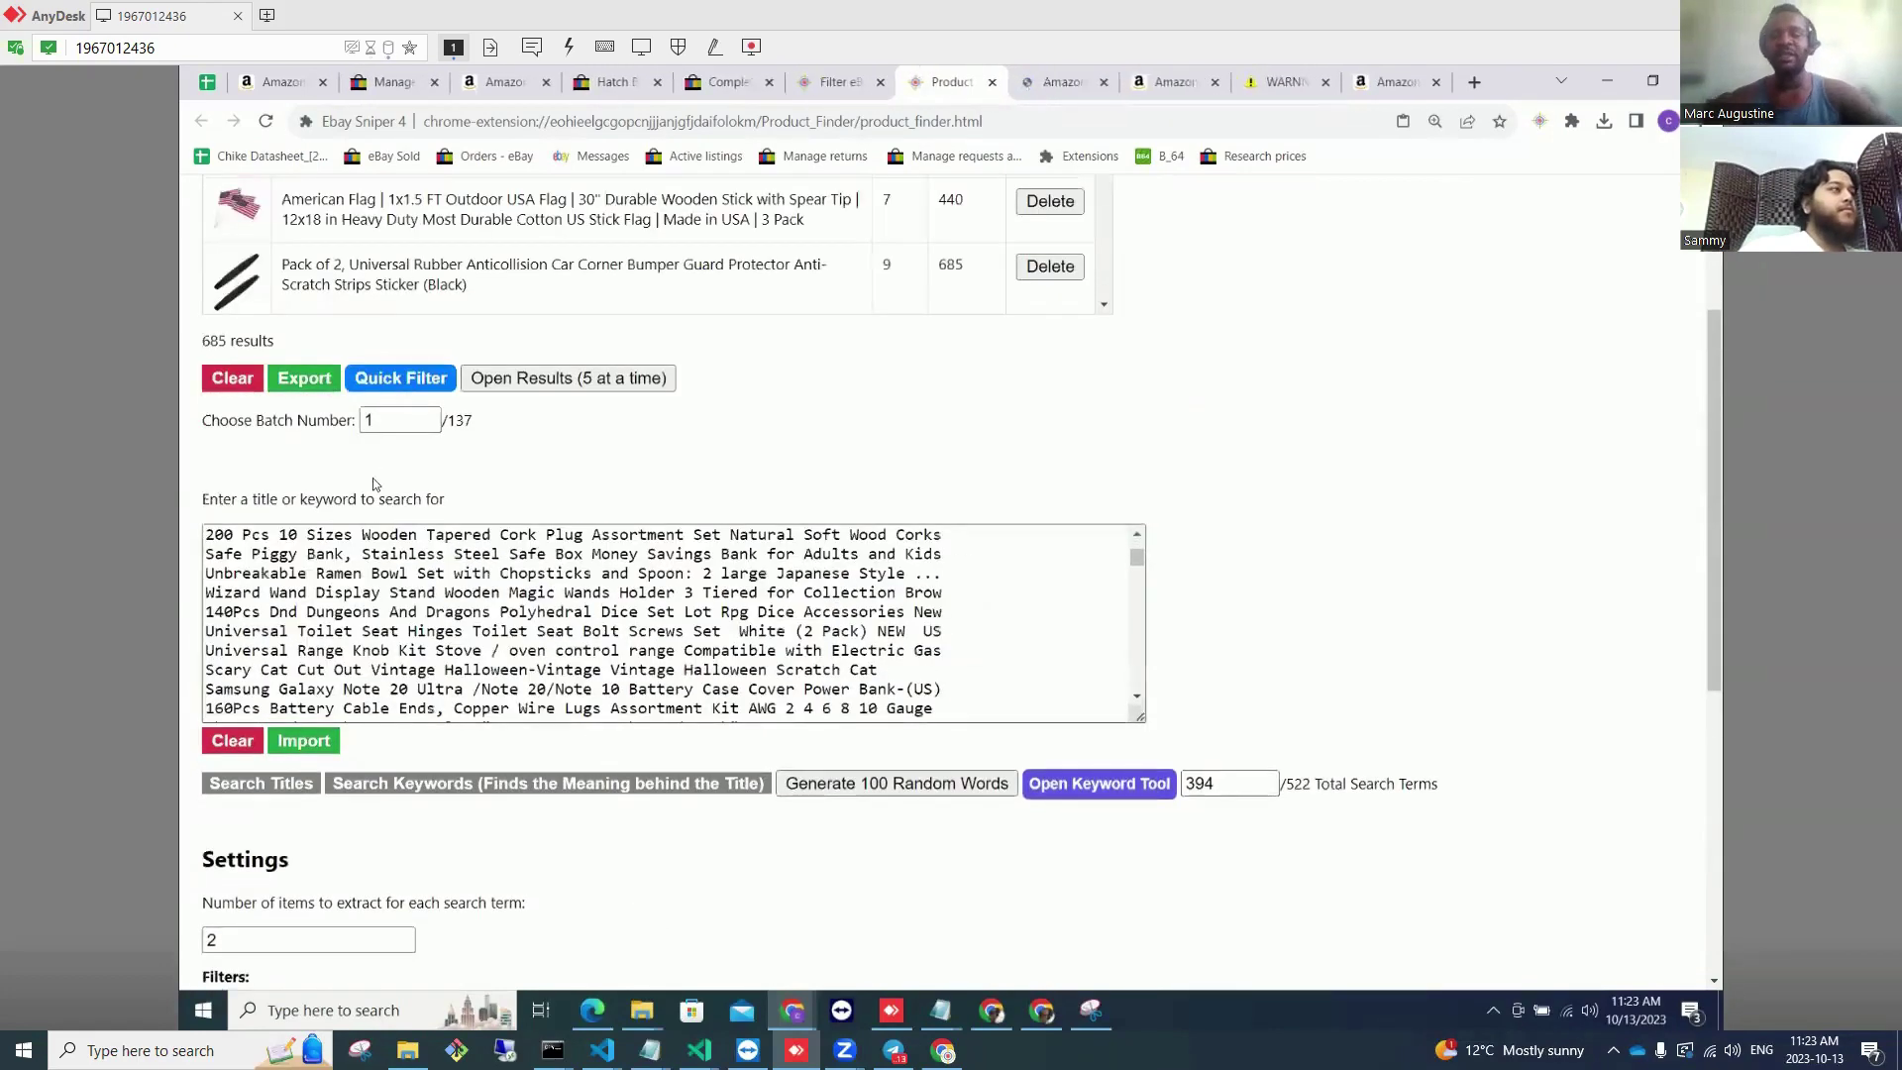
scroll(665, 836, "down", 4)
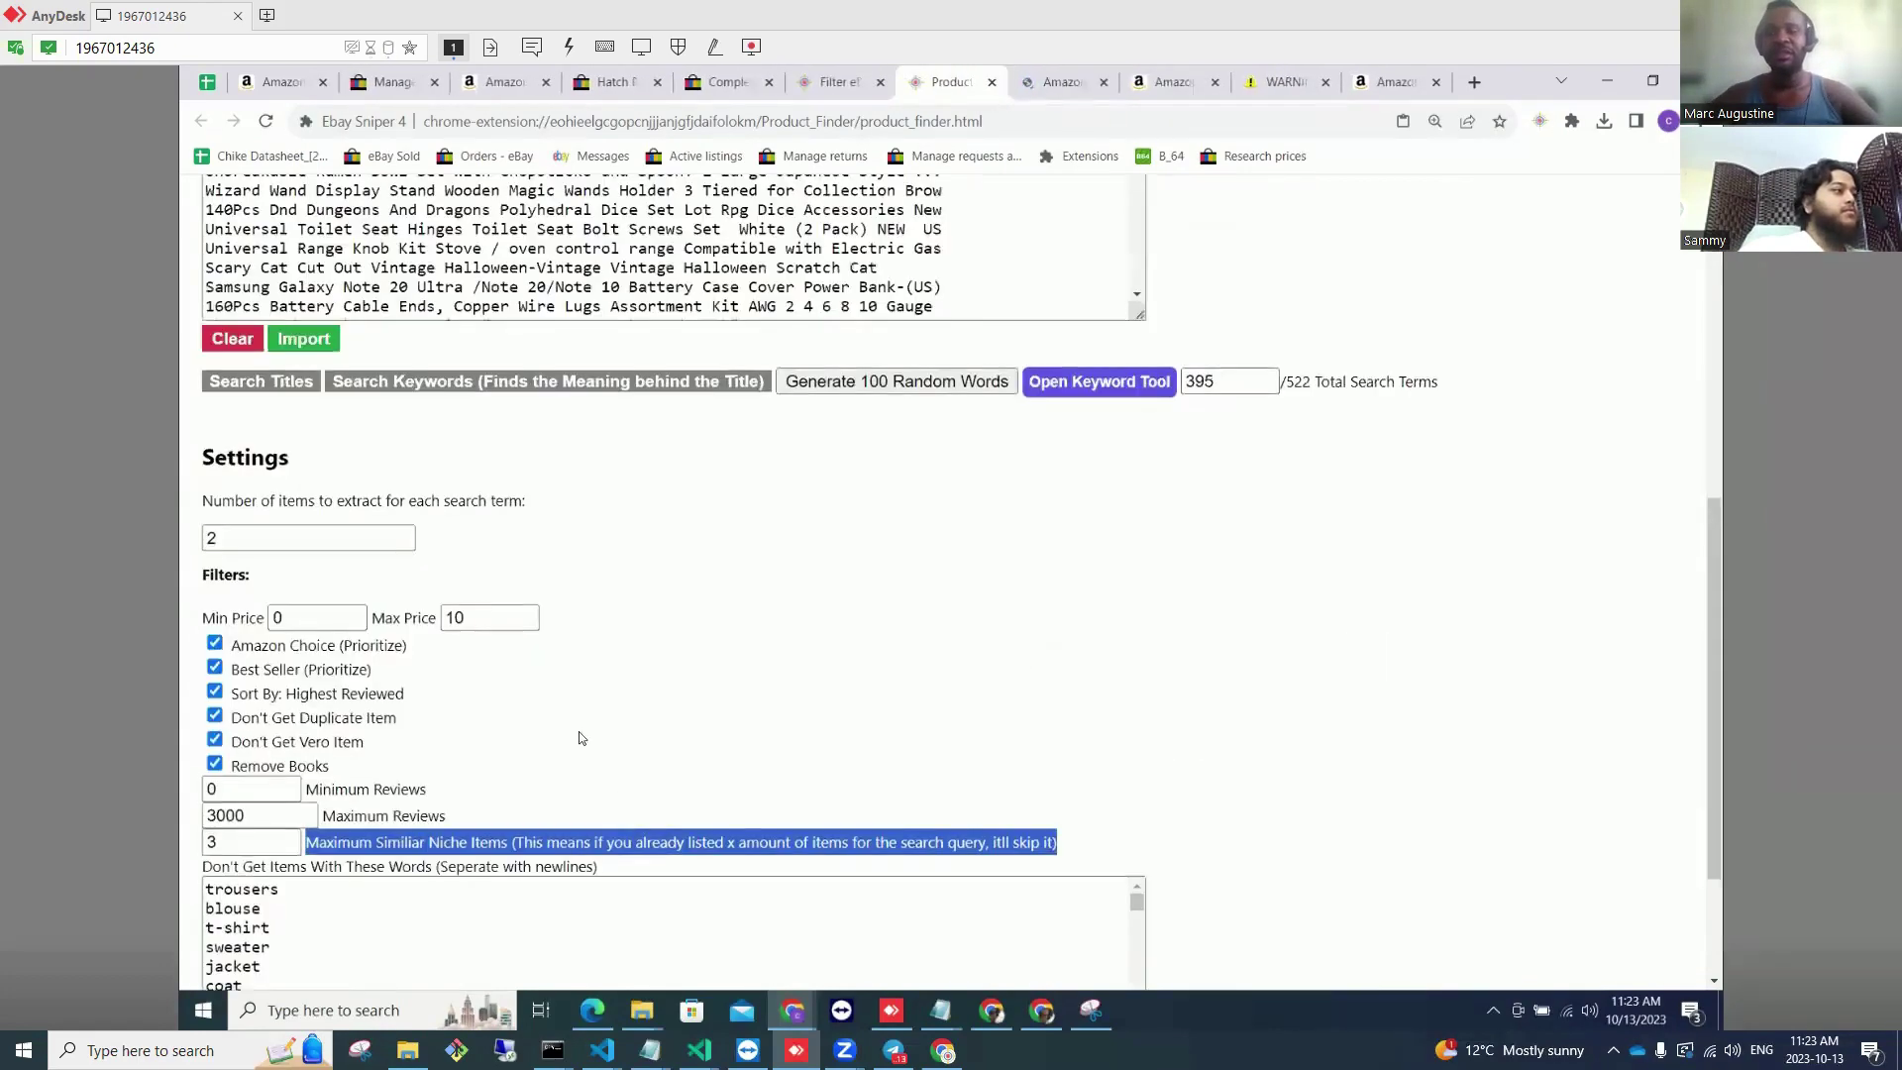
scroll(580, 738, "down", 2)
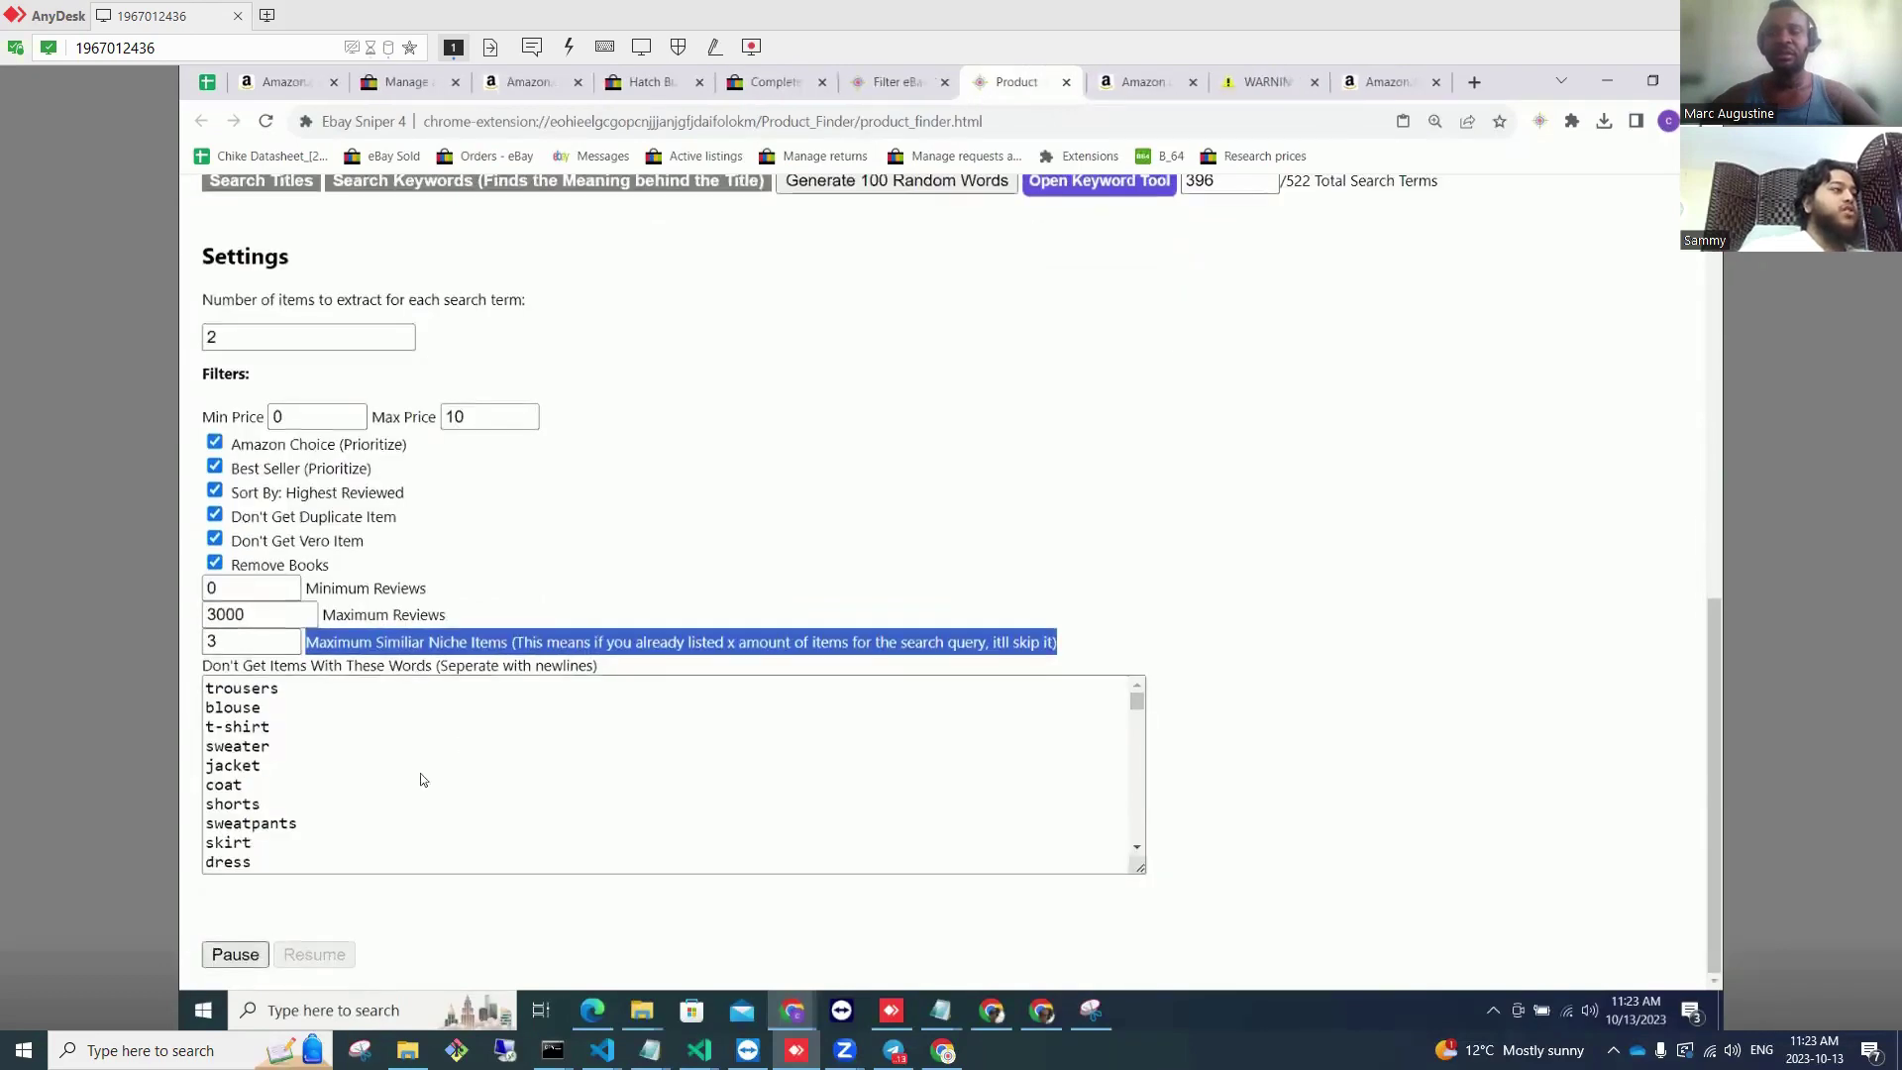
scroll(547, 535, "up", 1)
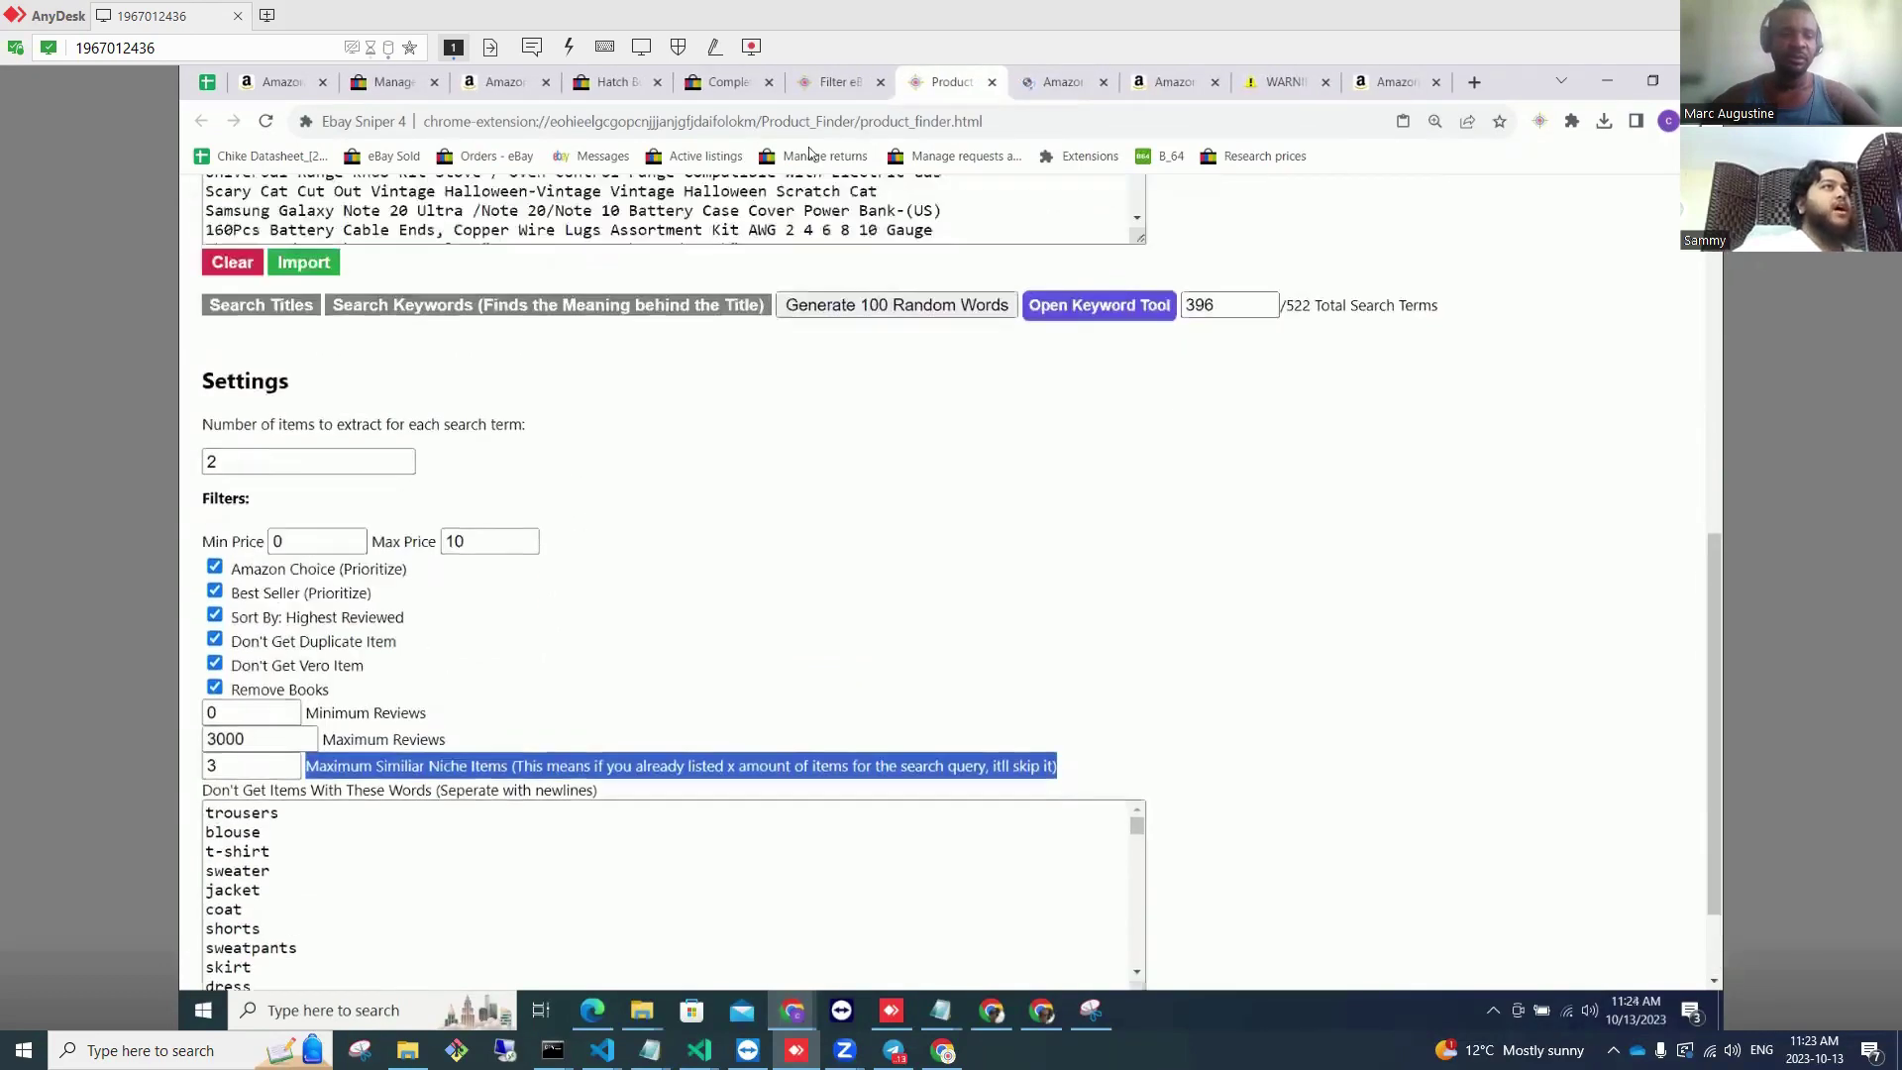
scroll(812, 154, "up", 3)
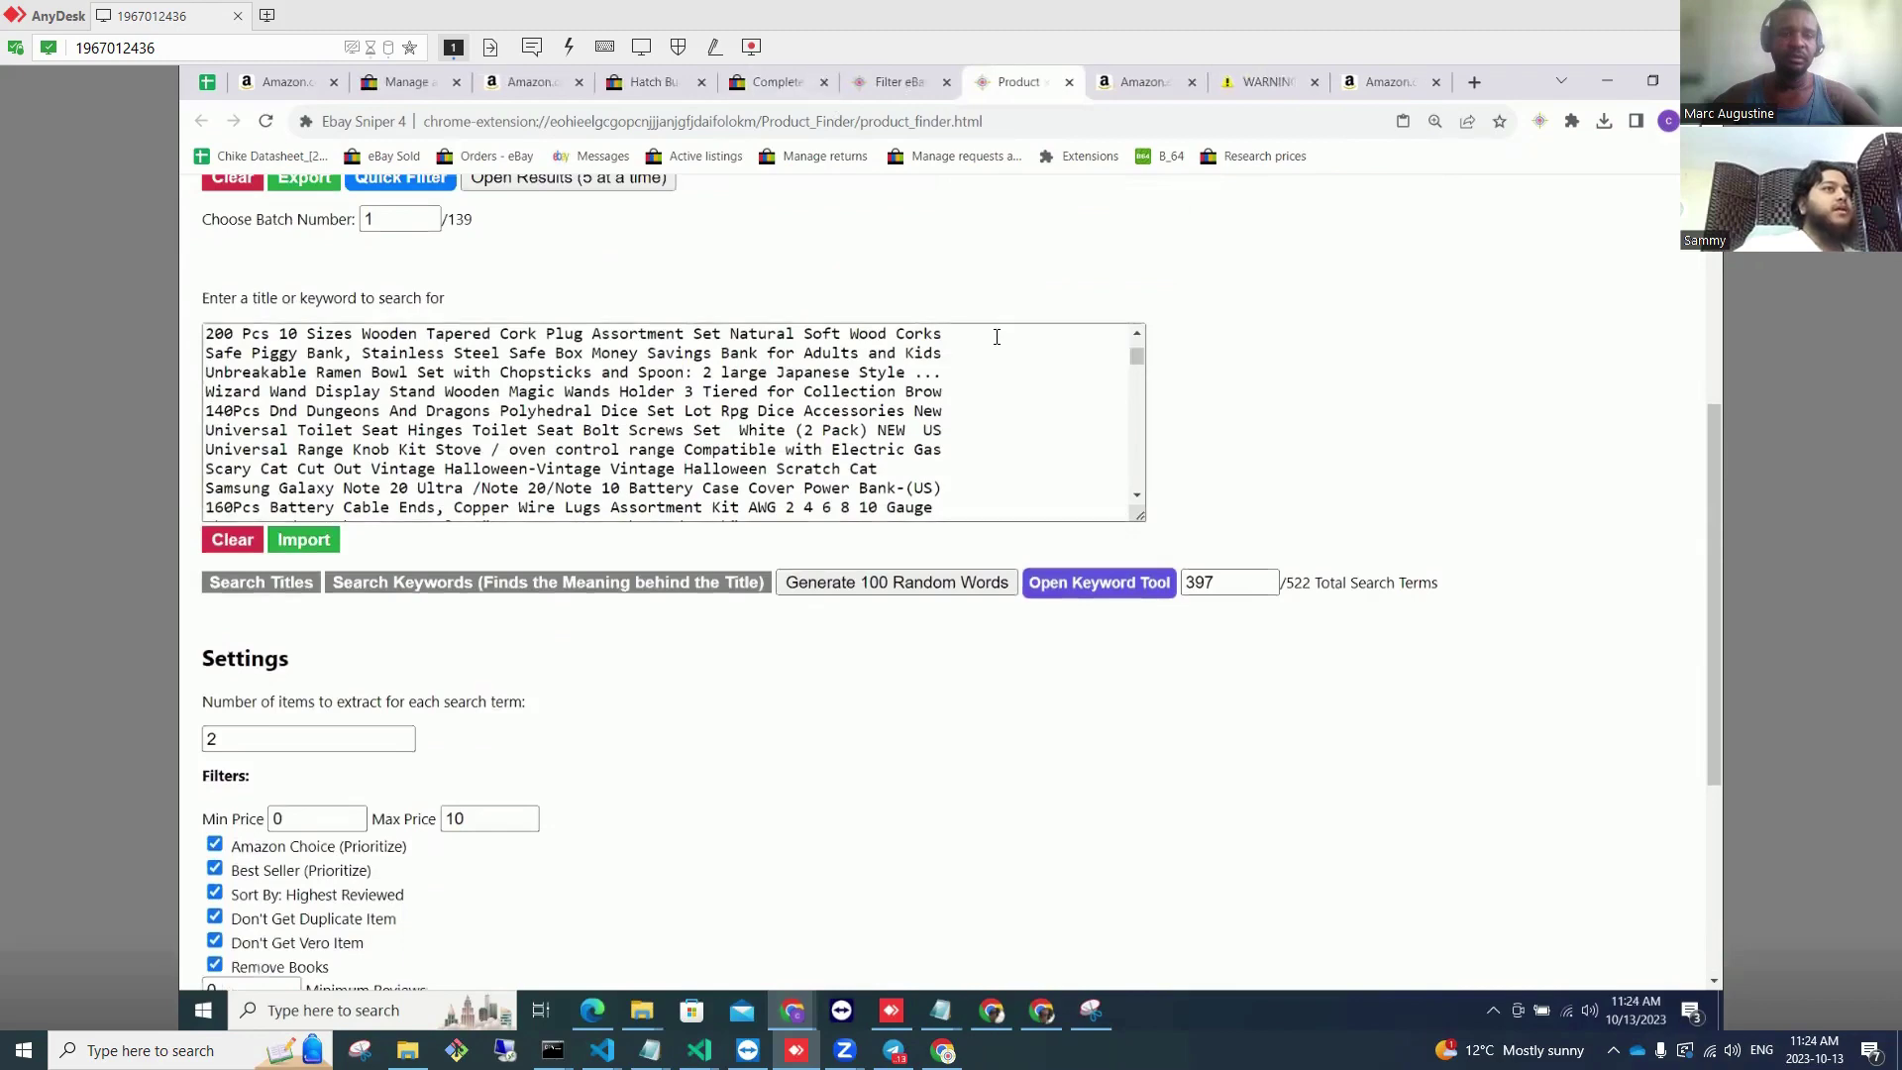
left_click_drag(1000, 338, 284, 361)
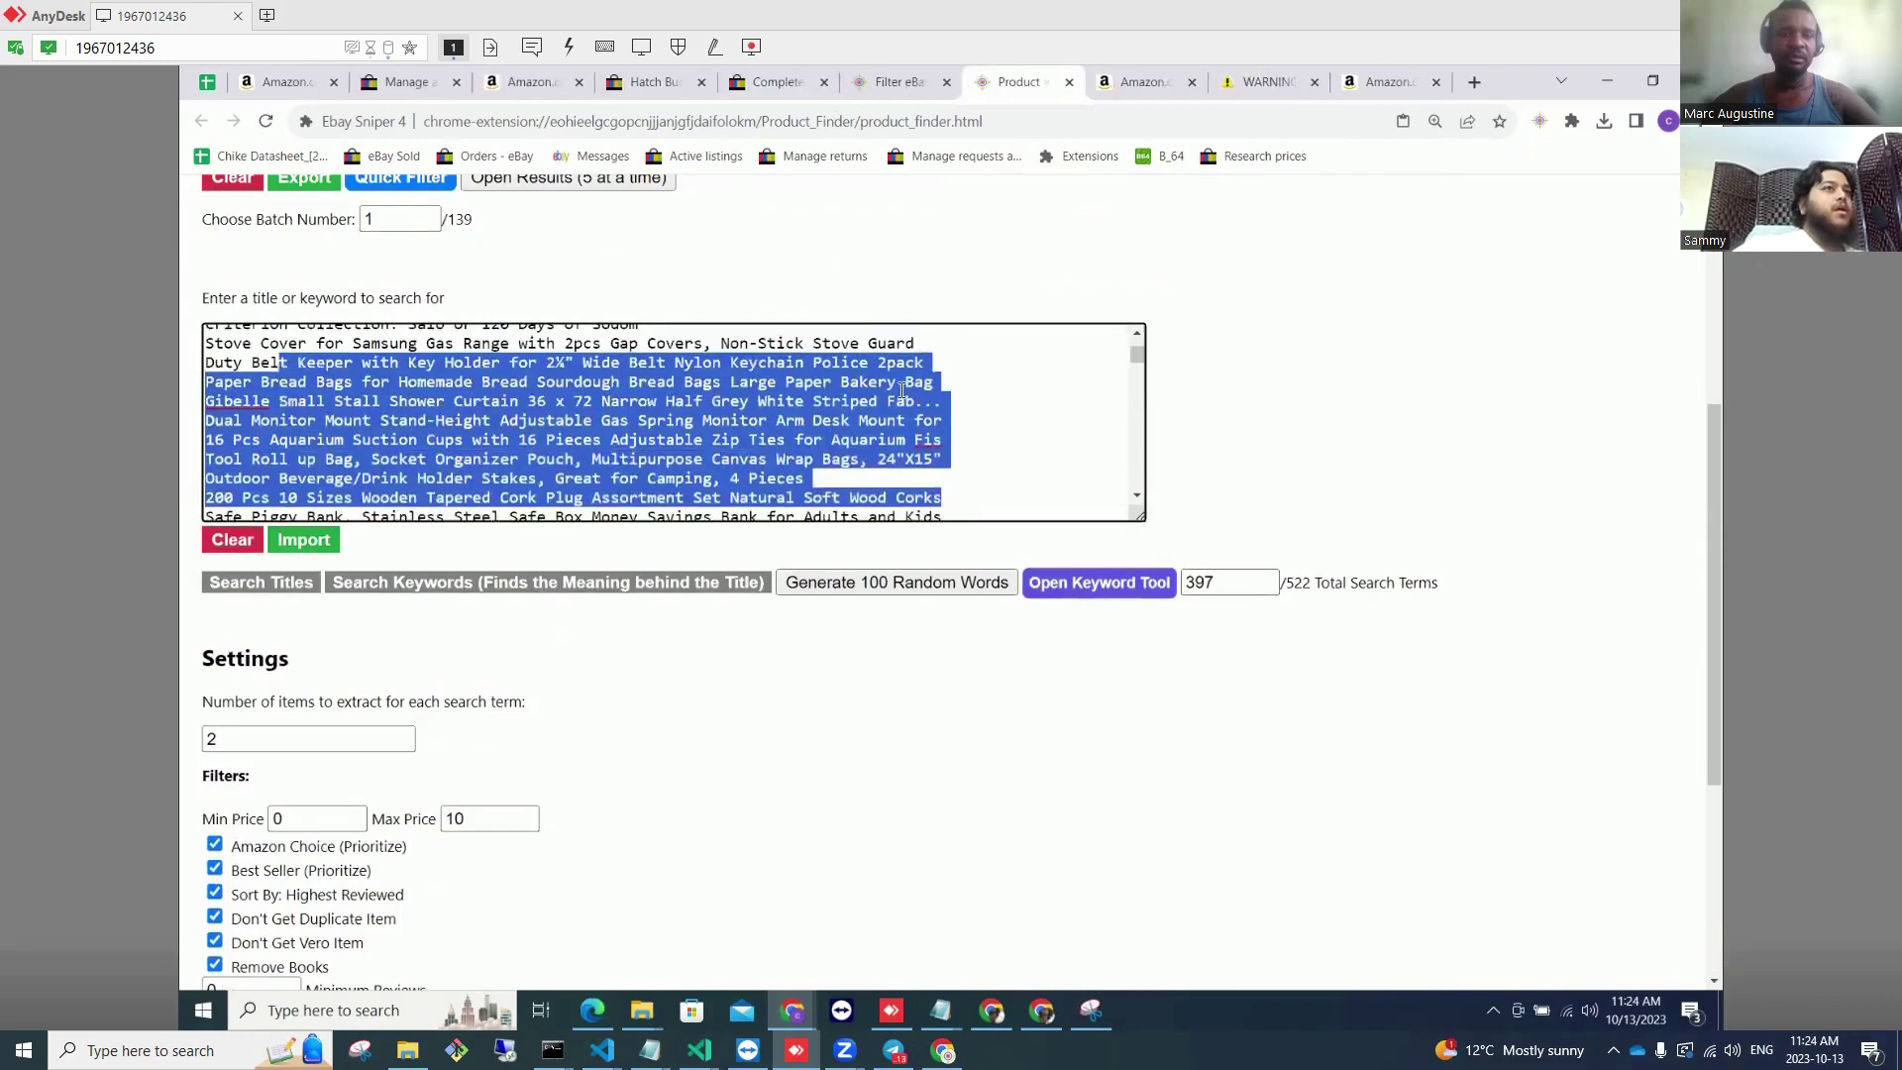
left_click_drag(1139, 356, 1146, 351)
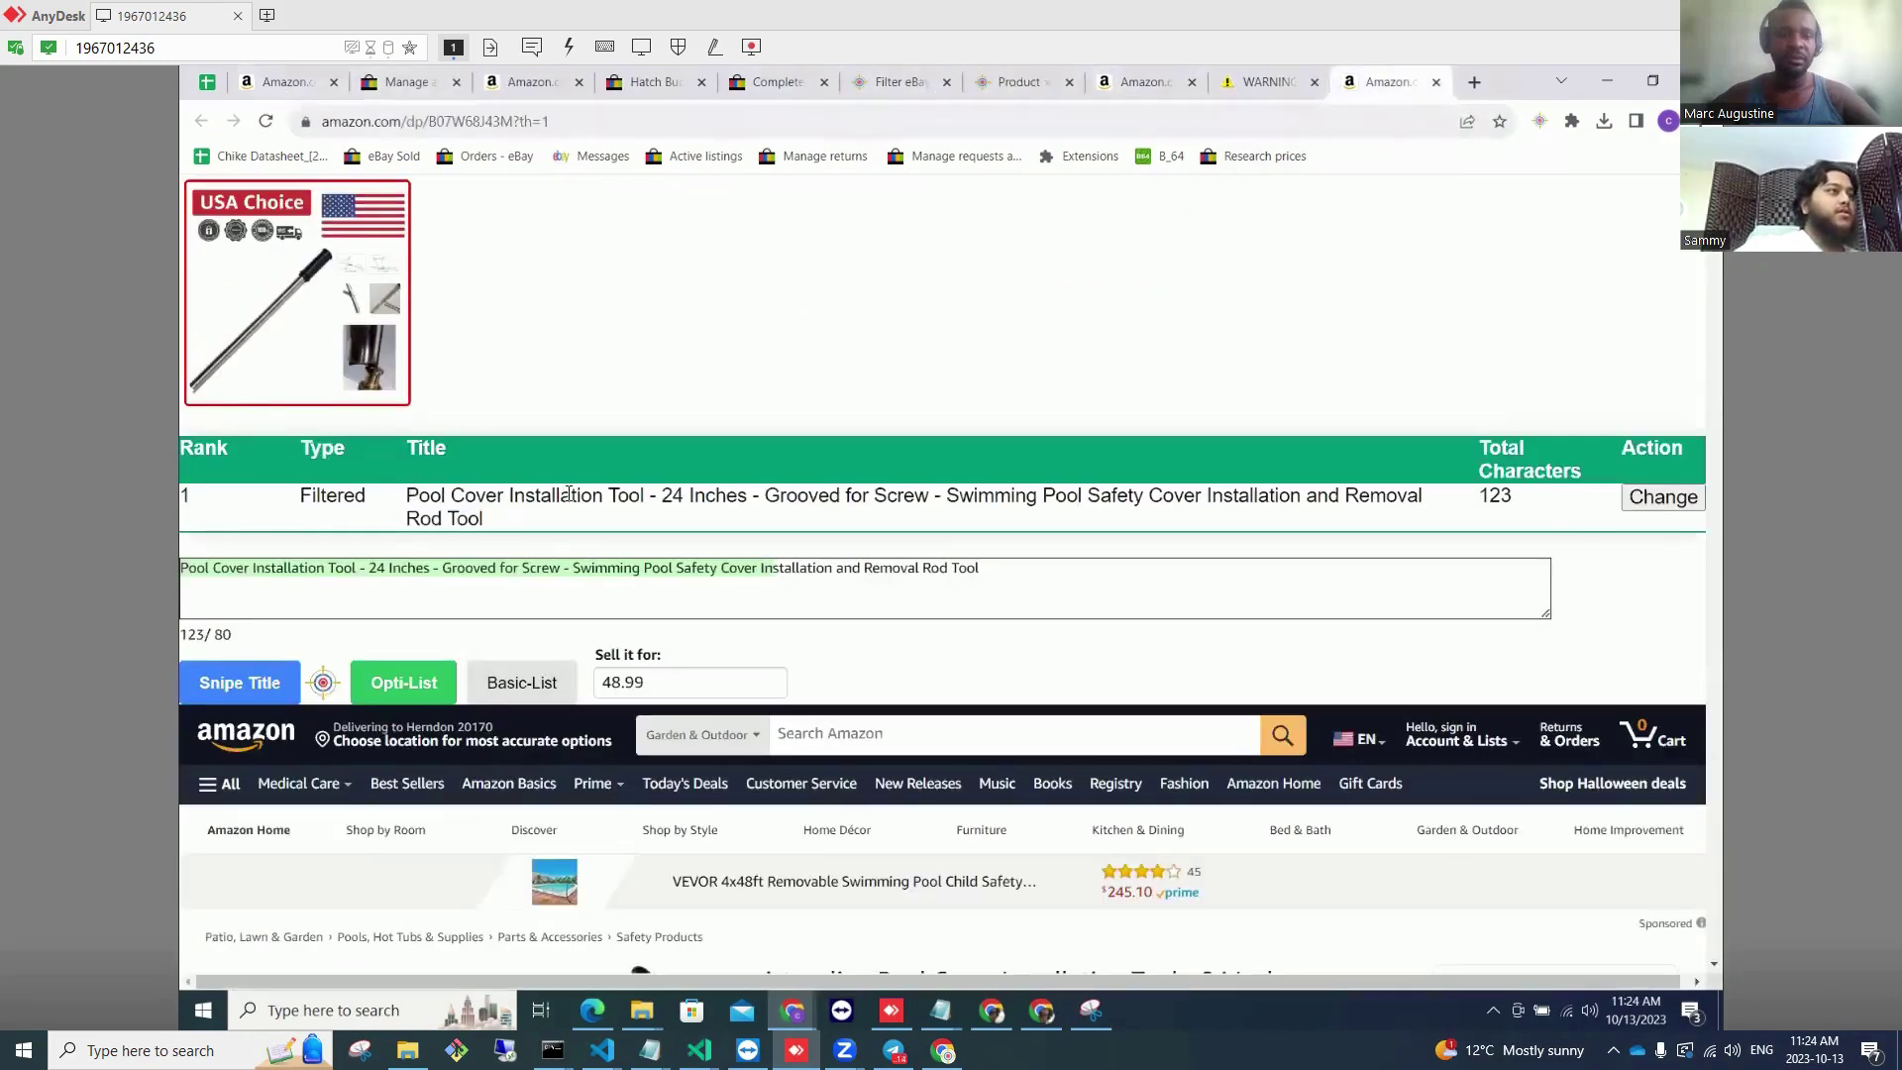
Step: Copy the phrase 'Pool Cover Installation Tool' from the listing title
left_click_drag(406, 495, 639, 495)
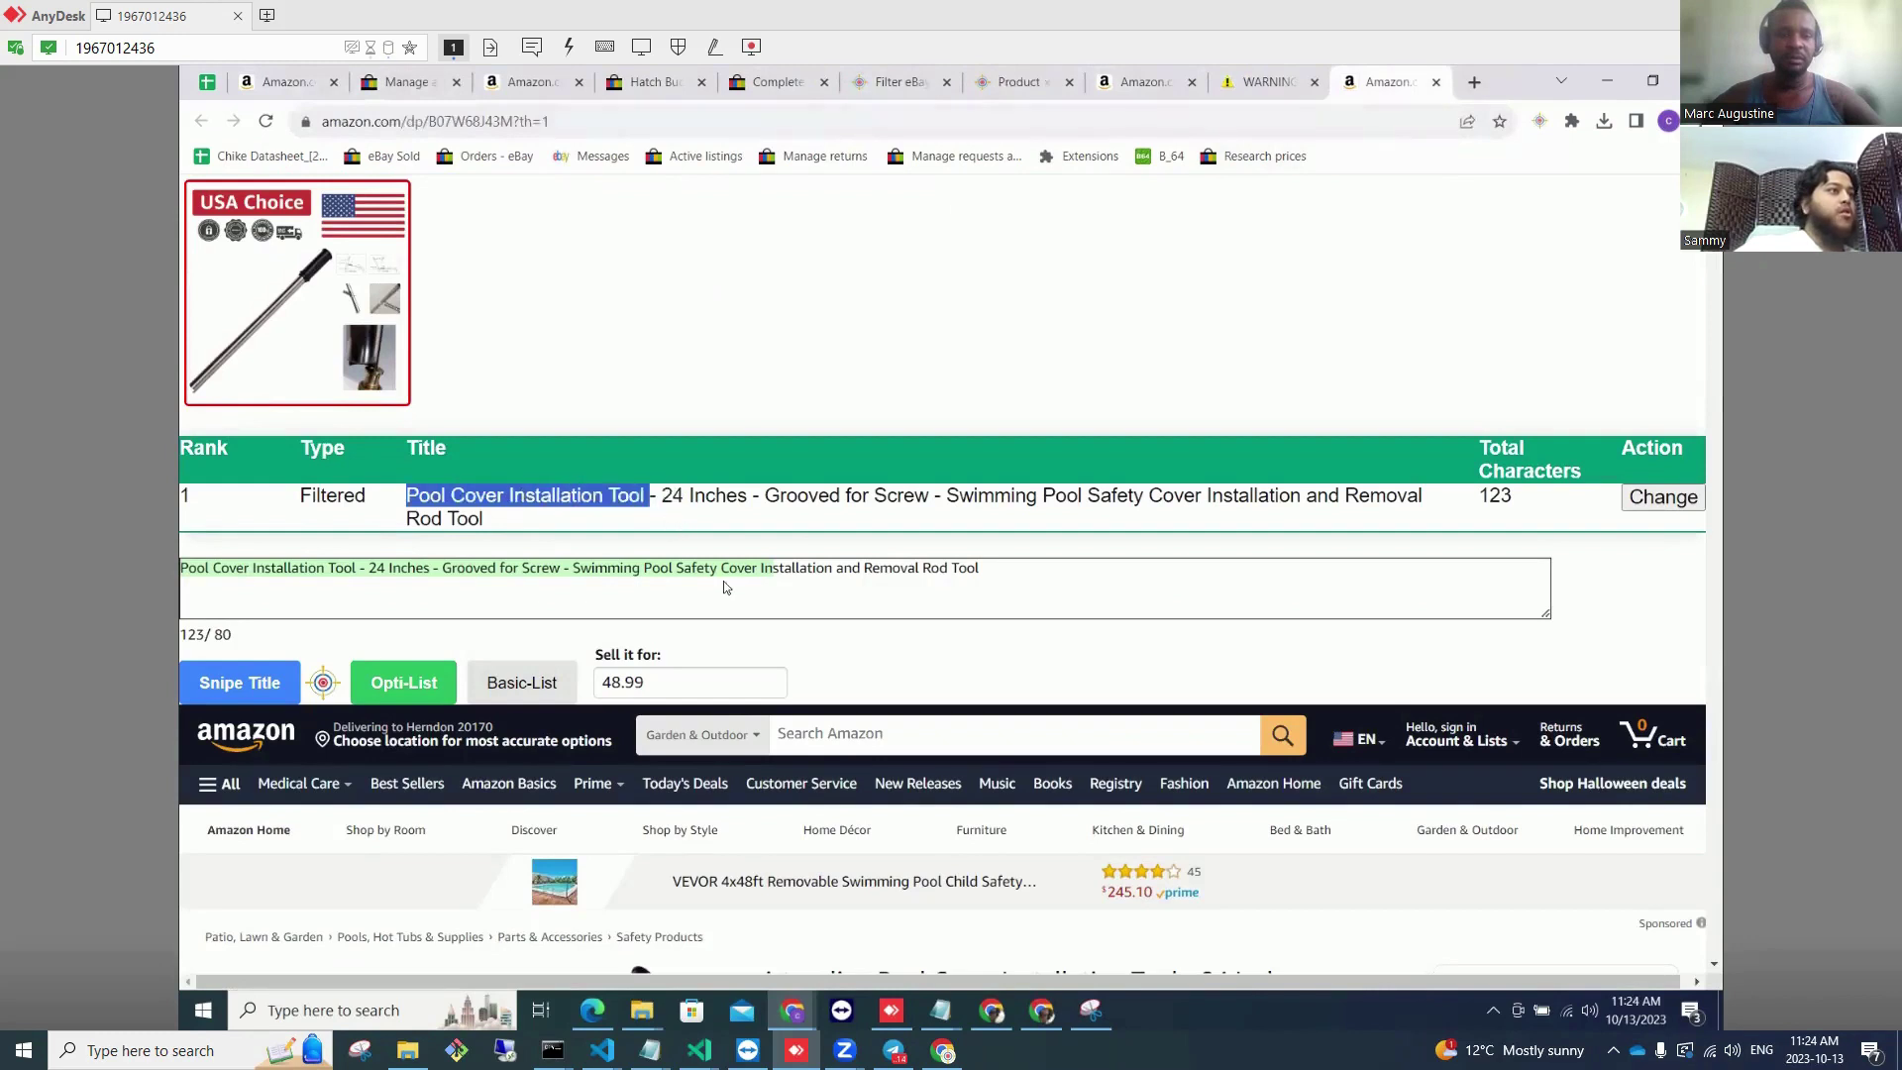
right_click(641, 495)
left_click(684, 505)
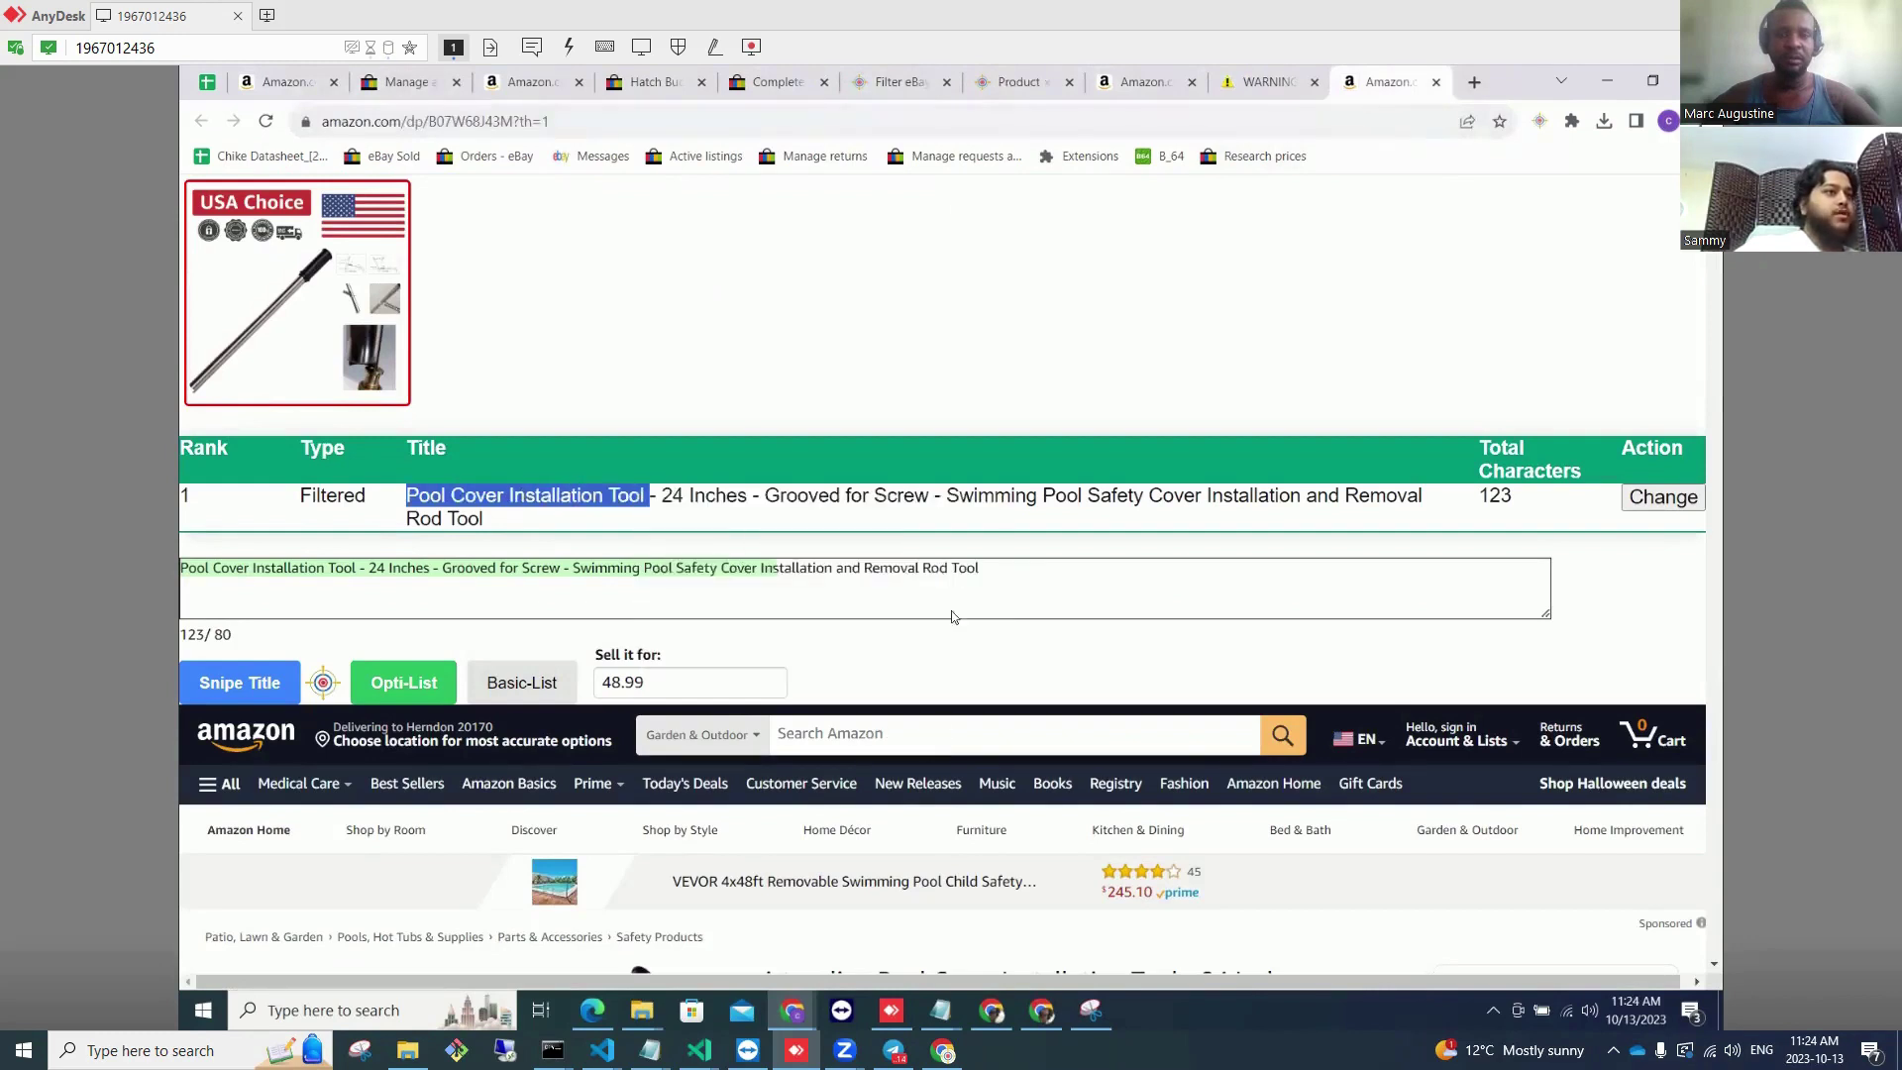
Step: Search Amazon for 'Pool Cover Installation Tool', browse the 963 results, then go to eBay sold orders
right_click(879, 733)
left_click(957, 592)
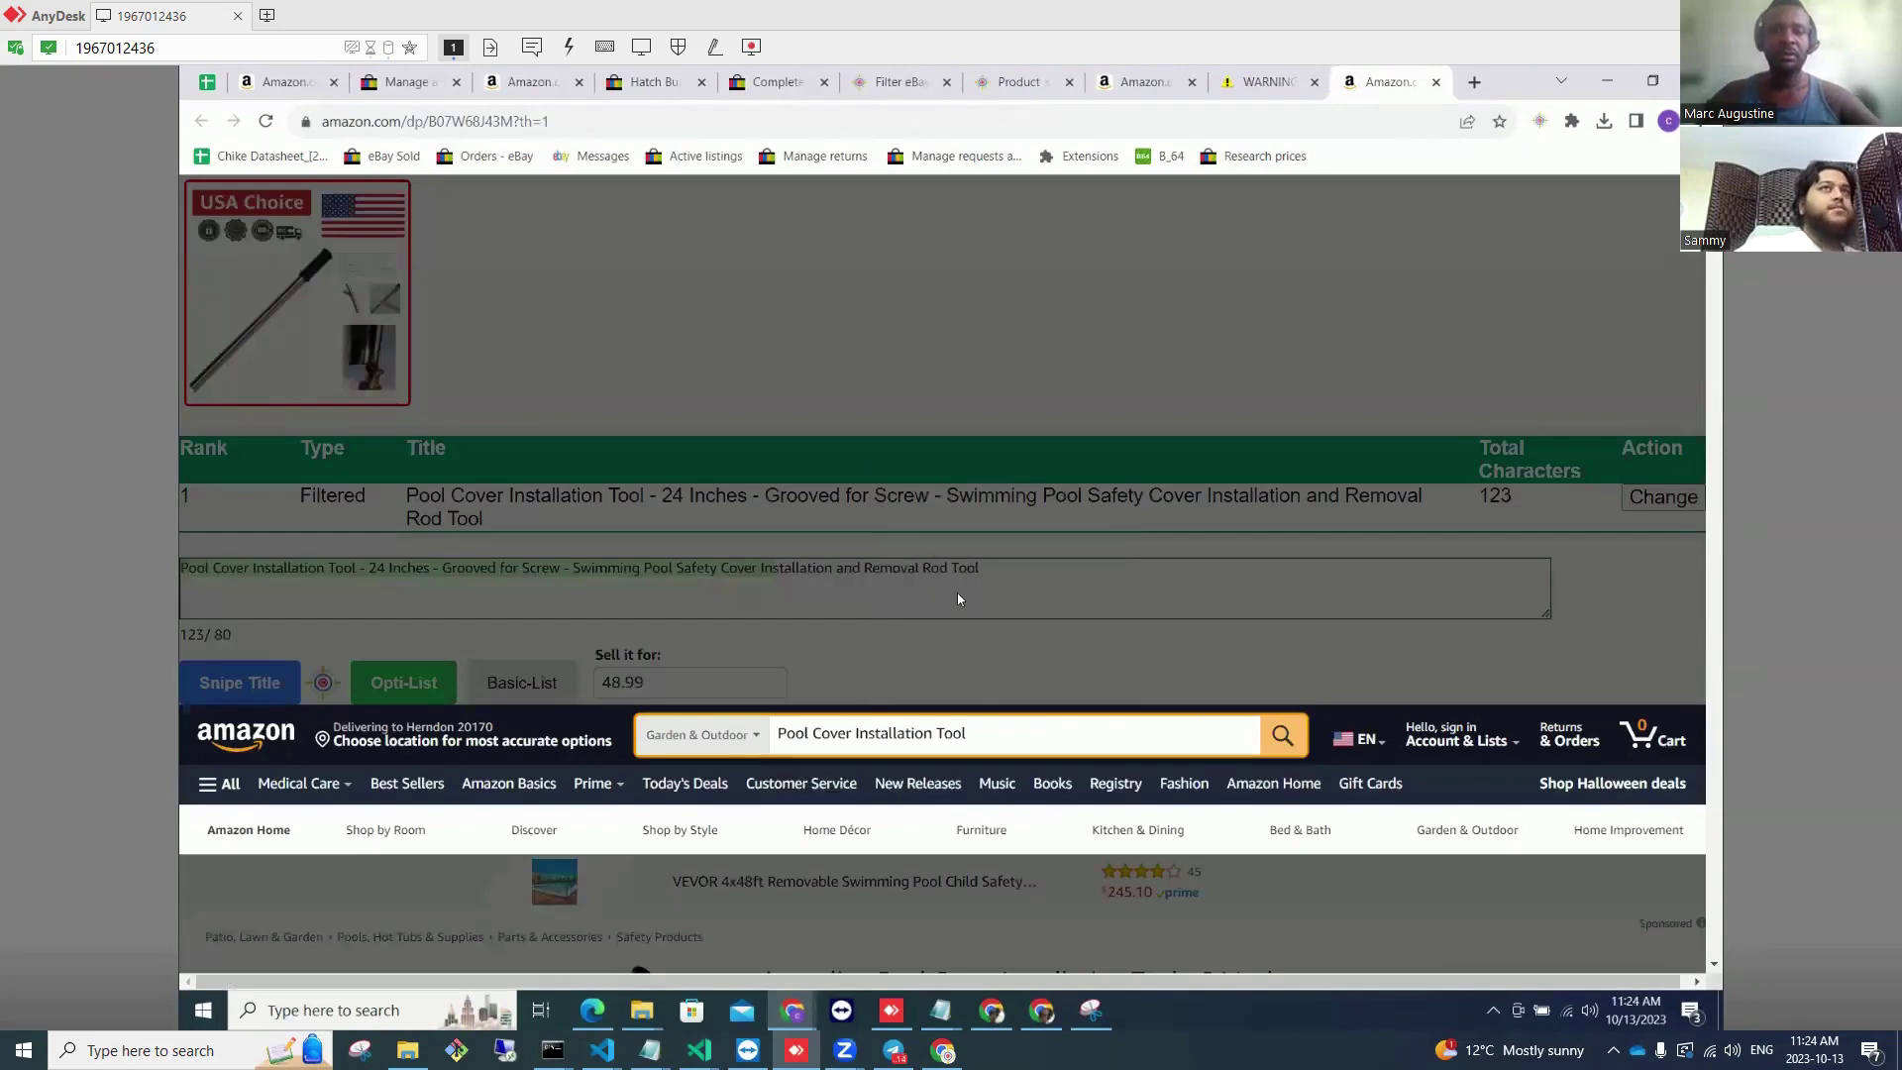
key("Return")
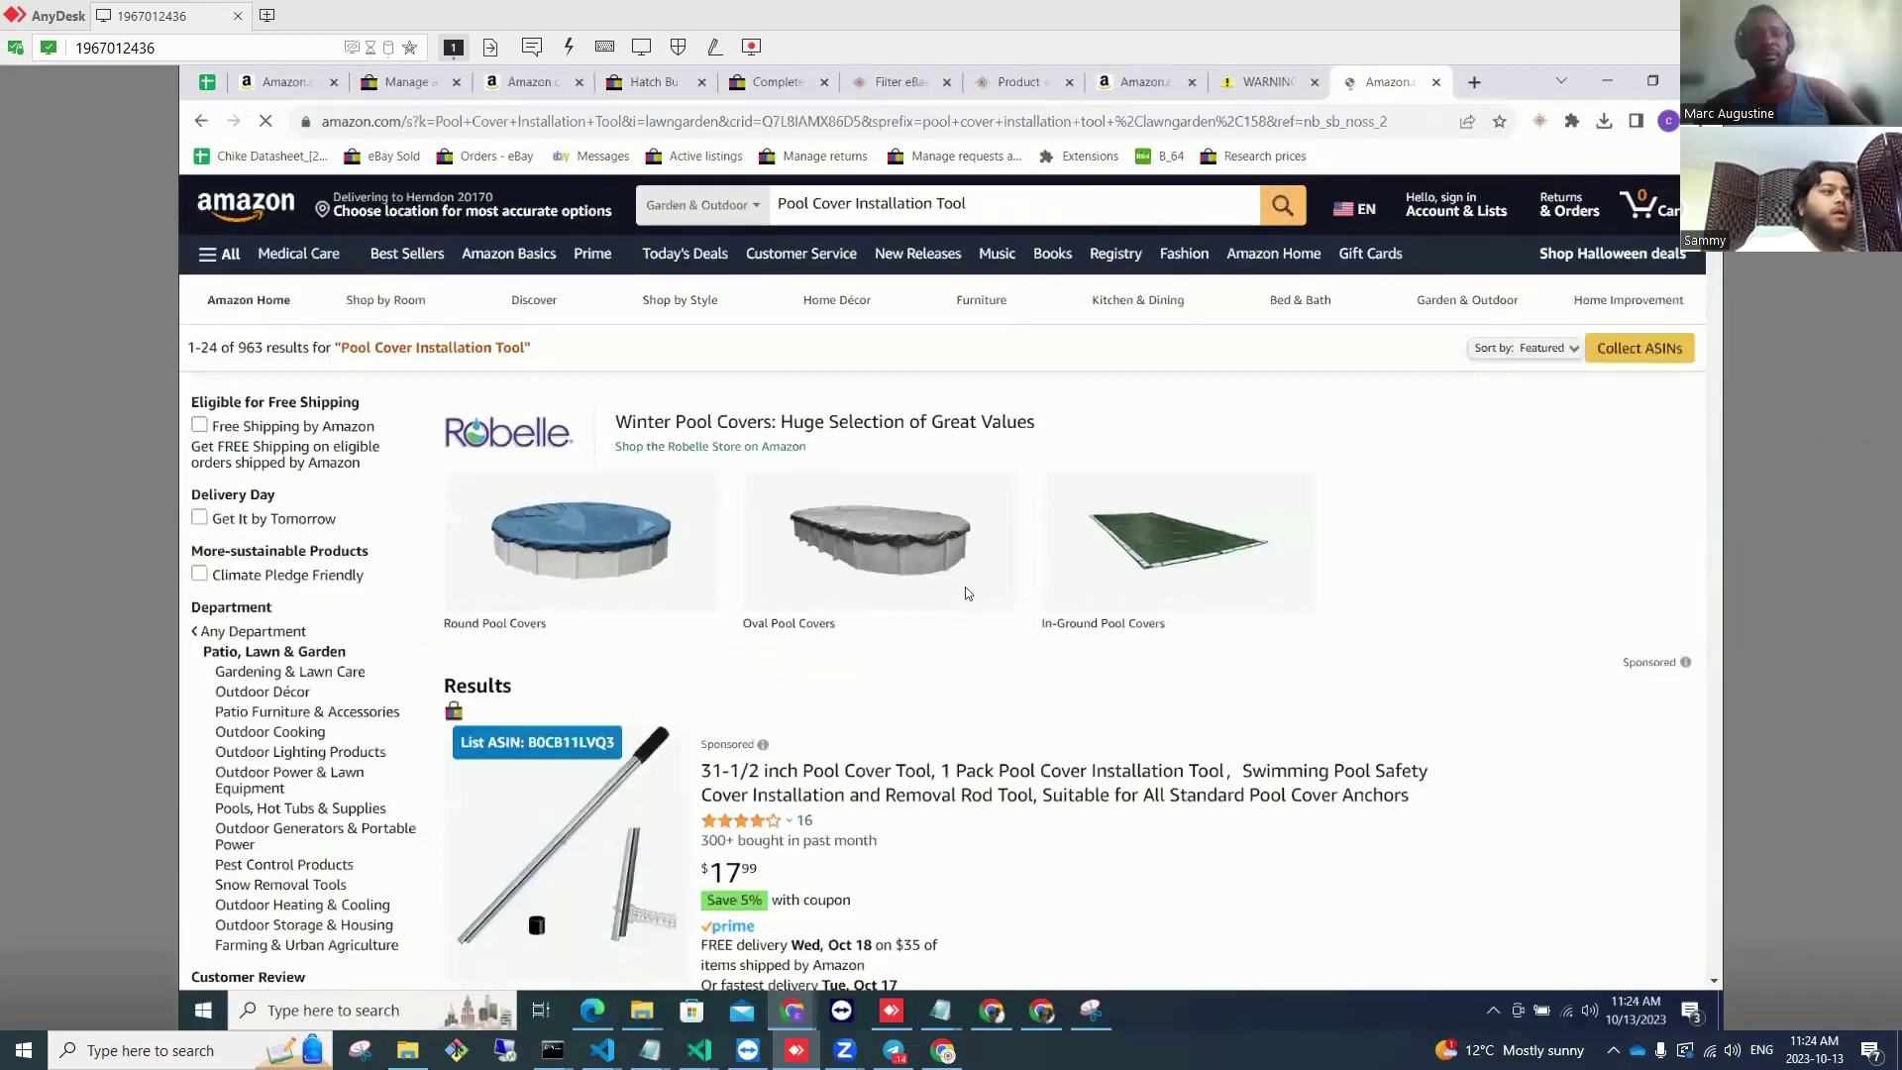
scroll(967, 593, "down", 10)
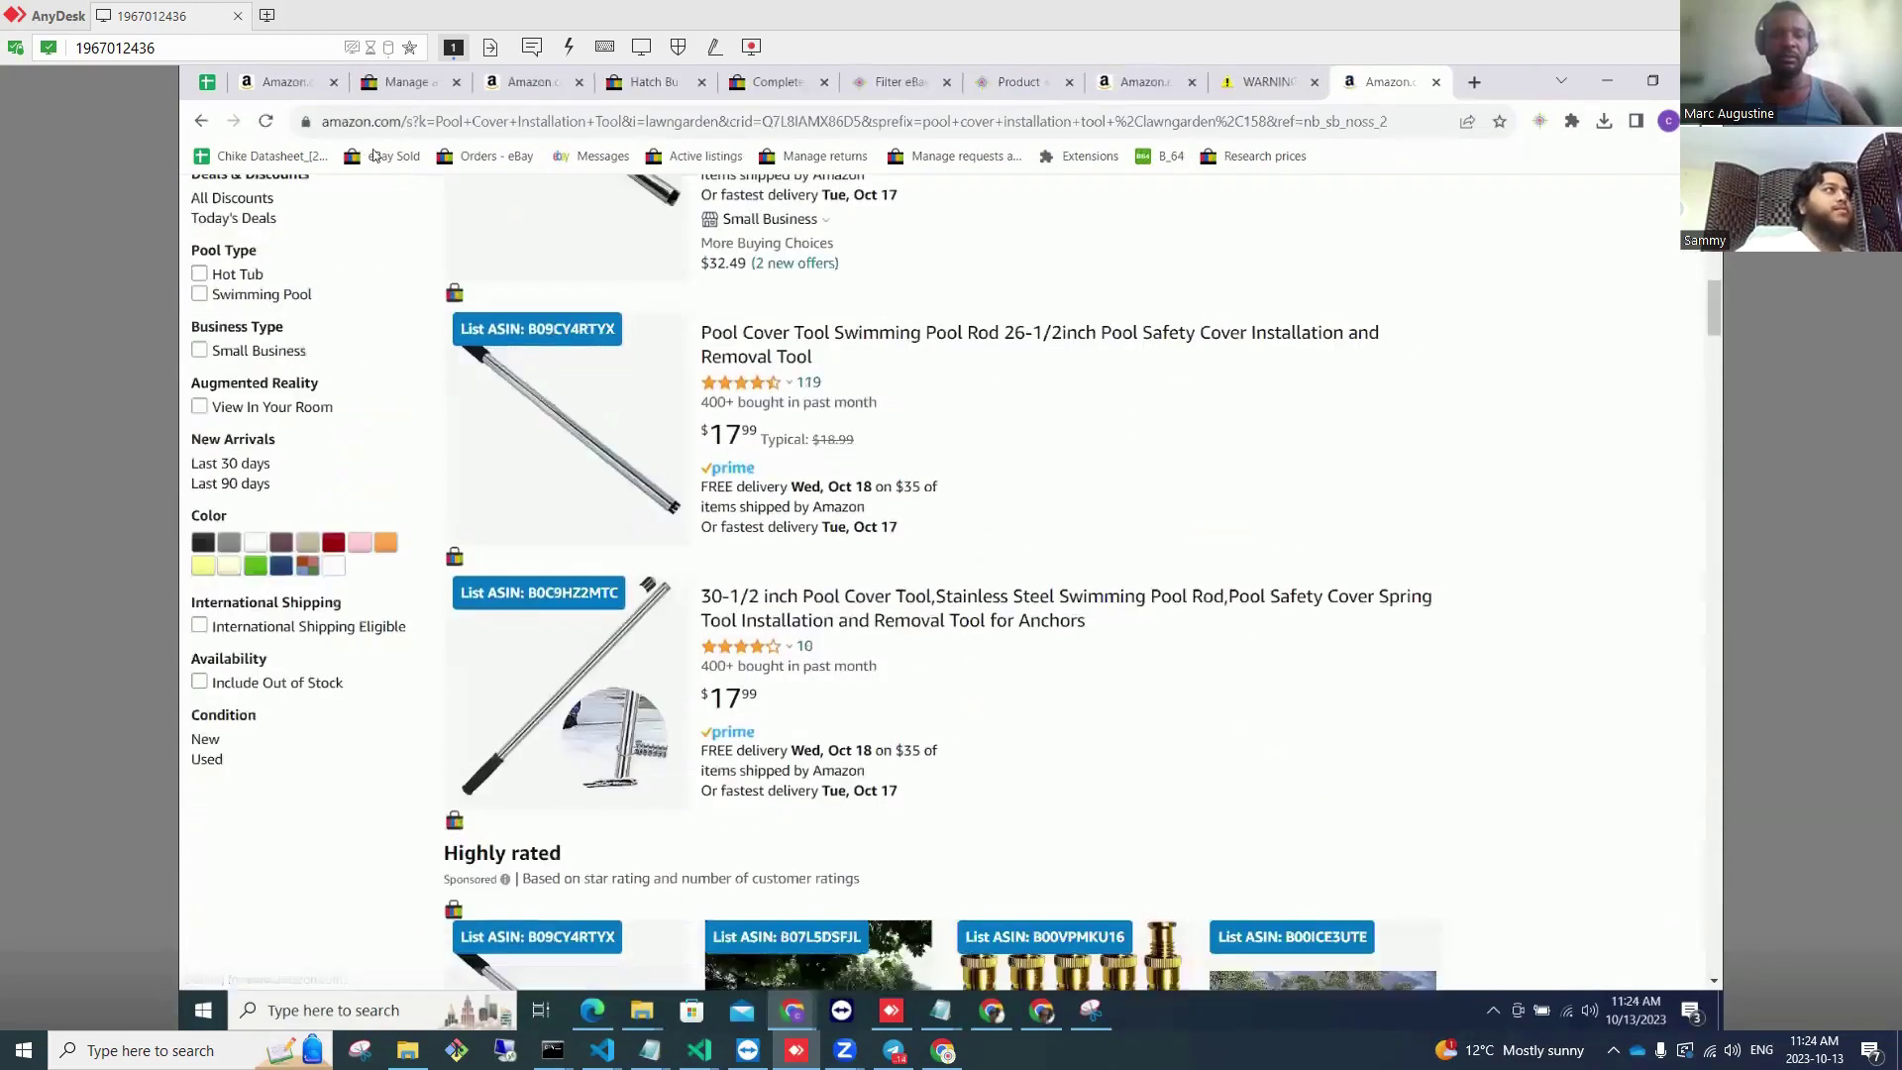
left_click(375, 155)
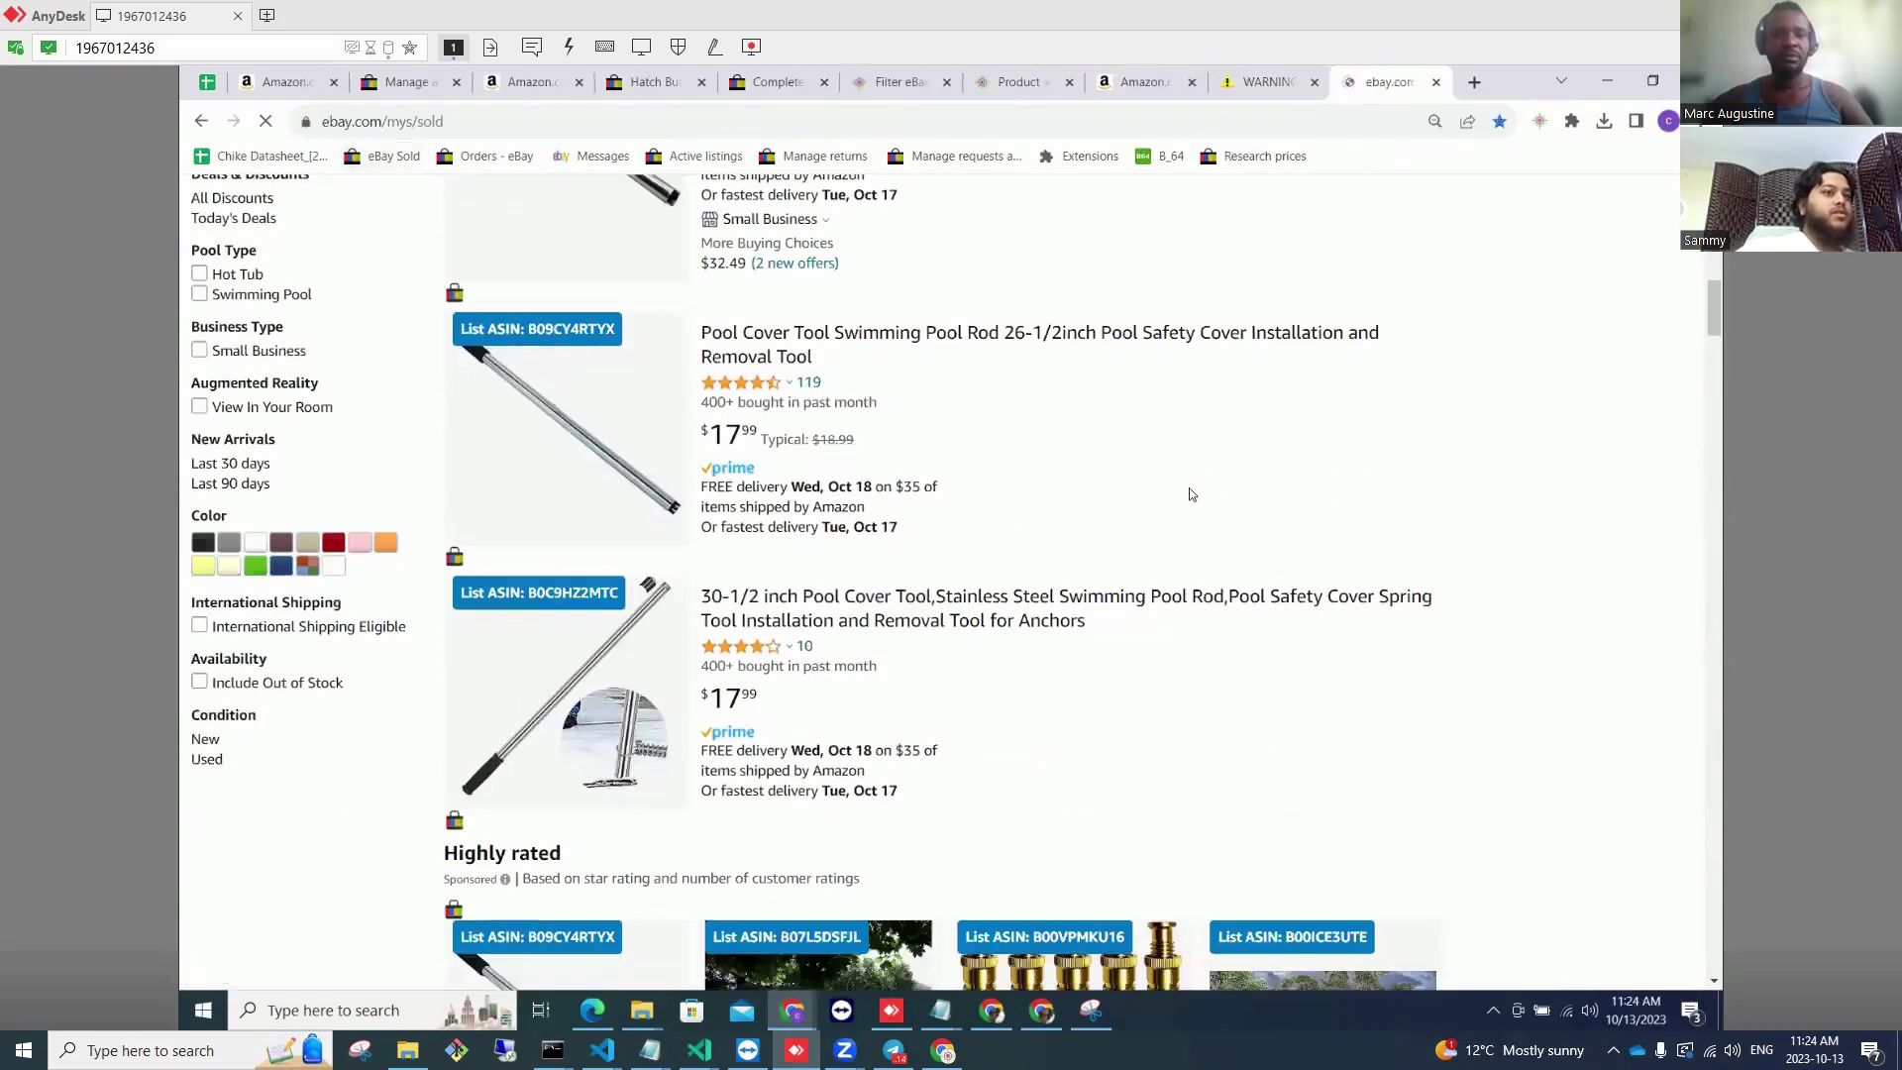
Step: Trace the sold bandsaw blade order's Custom label SKU via Find SKU to the $15.99 JTEX 2-pack
scroll(1295, 588, "down", 3)
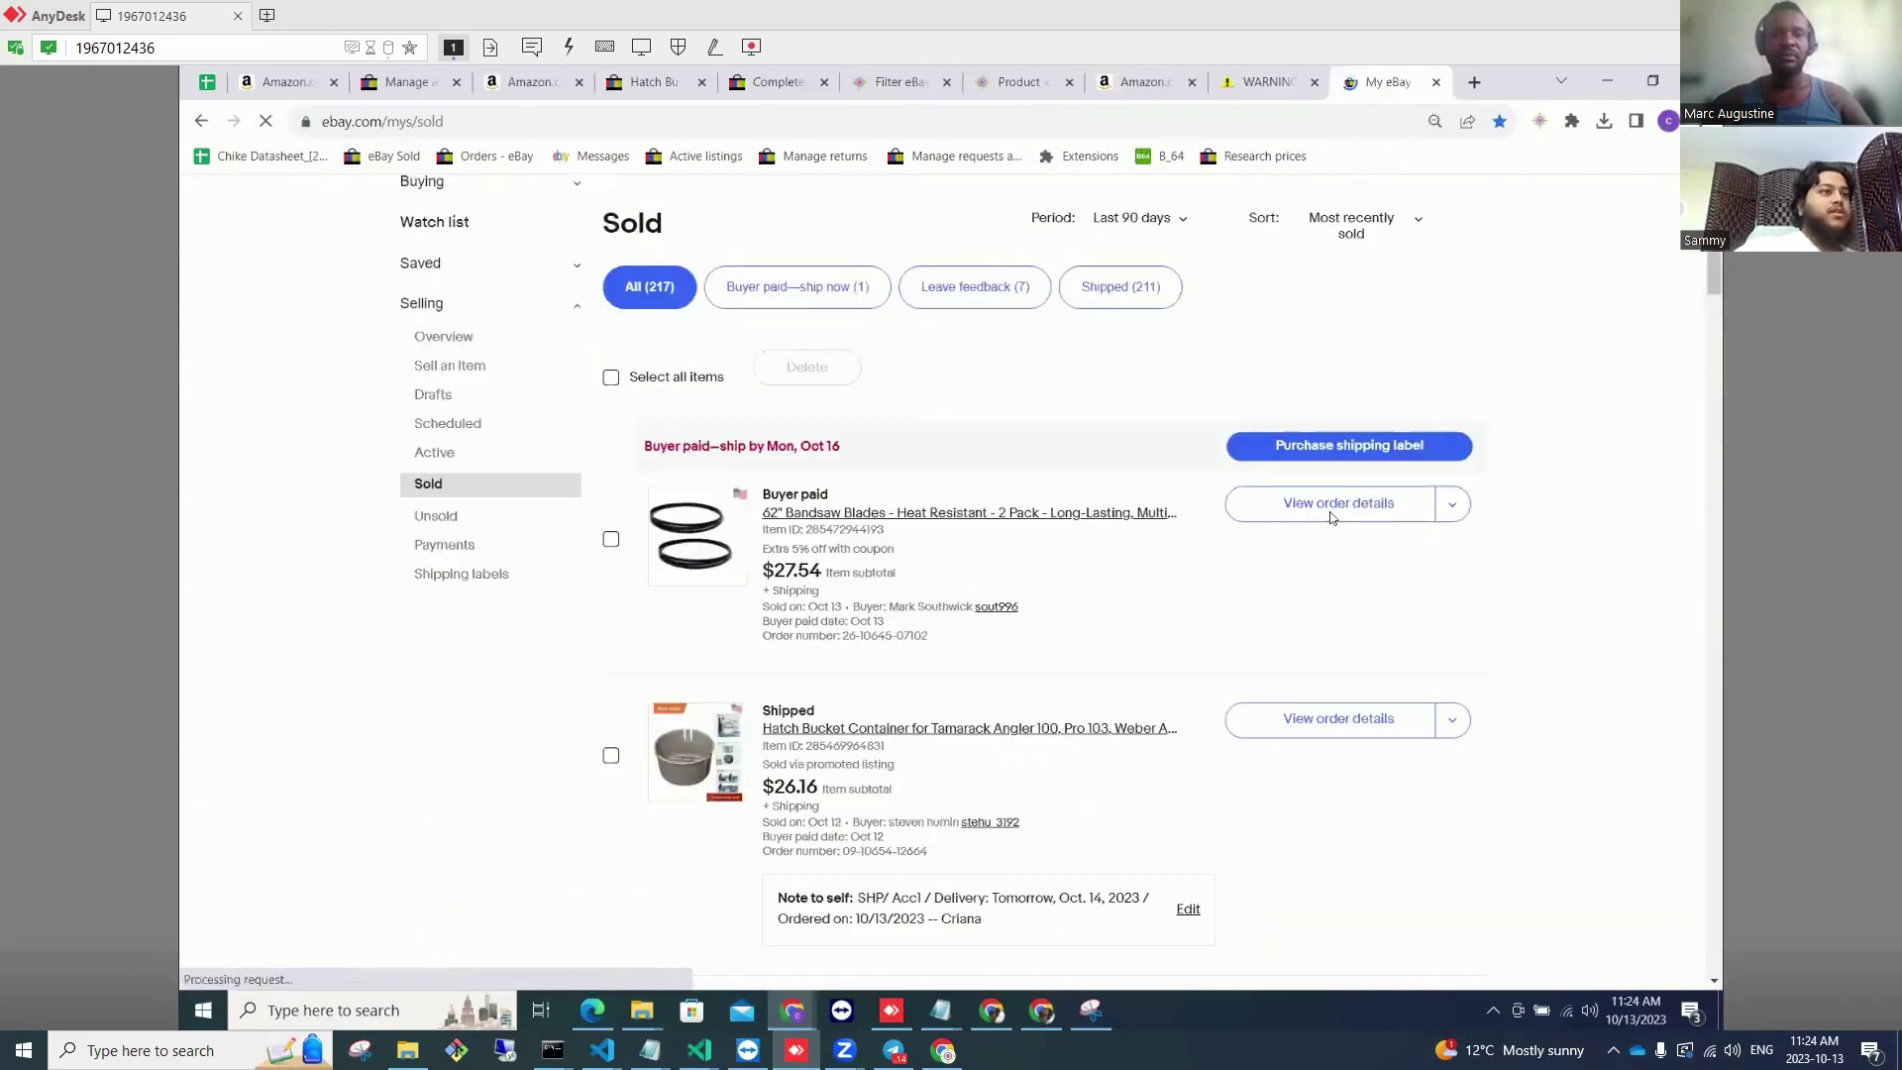
left_click(980, 585)
scroll(803, 594, "down", 4)
left_click_drag(790, 354, 655, 354)
right_click(658, 354)
mouse_move(891, 480)
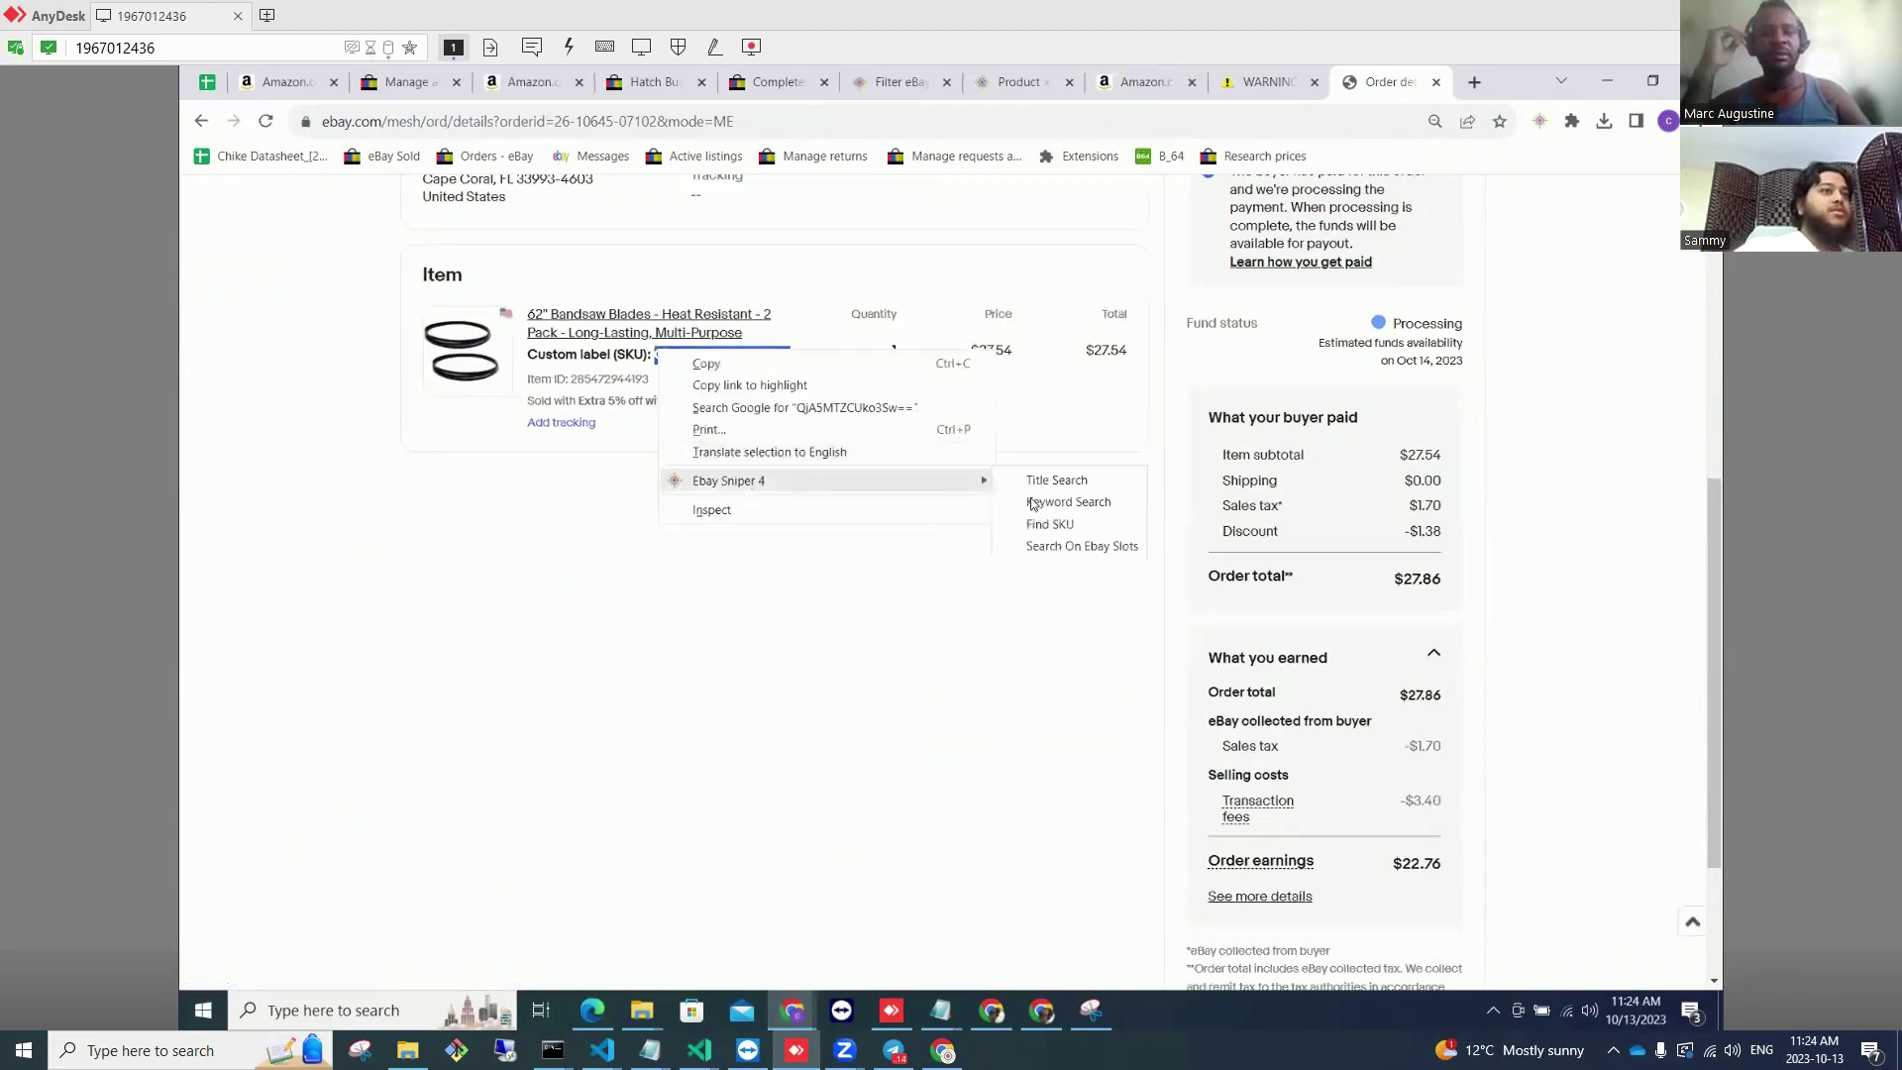
left_click(1048, 524)
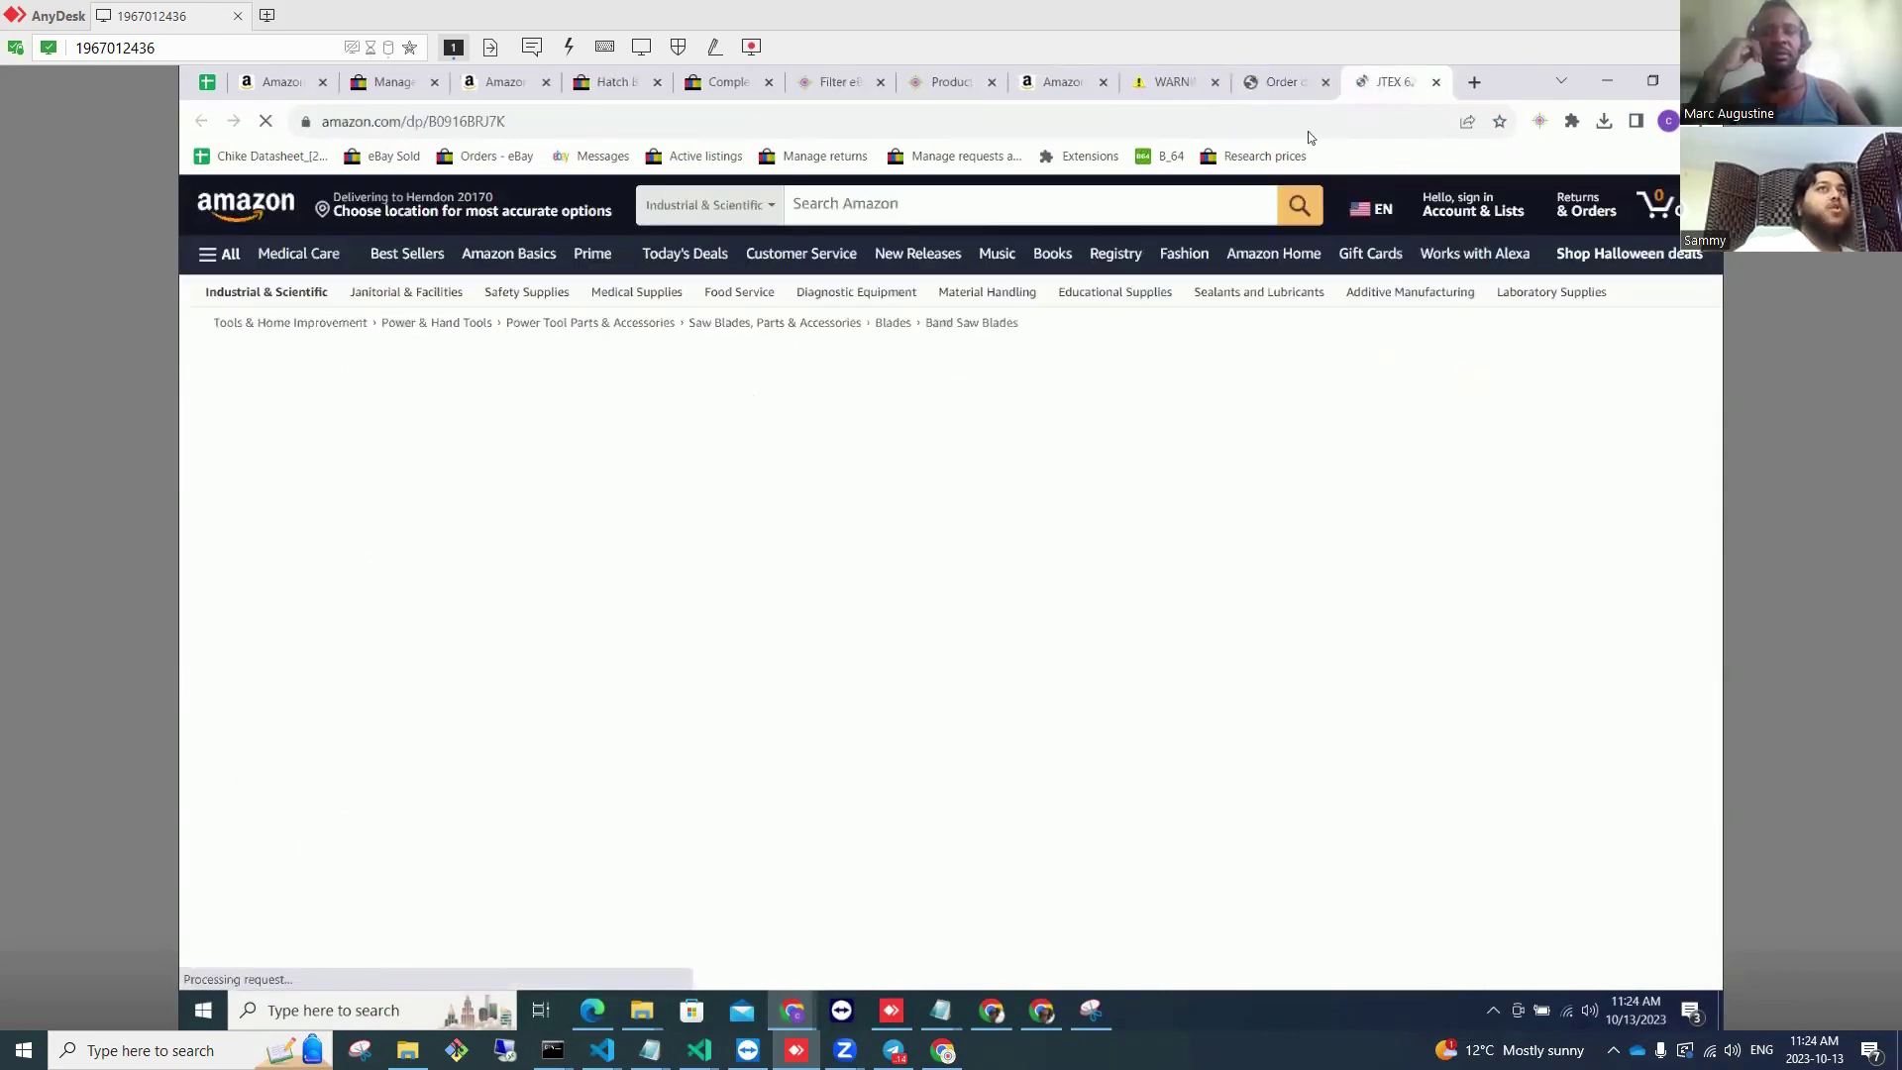
left_click_drag(753, 399, 701, 377)
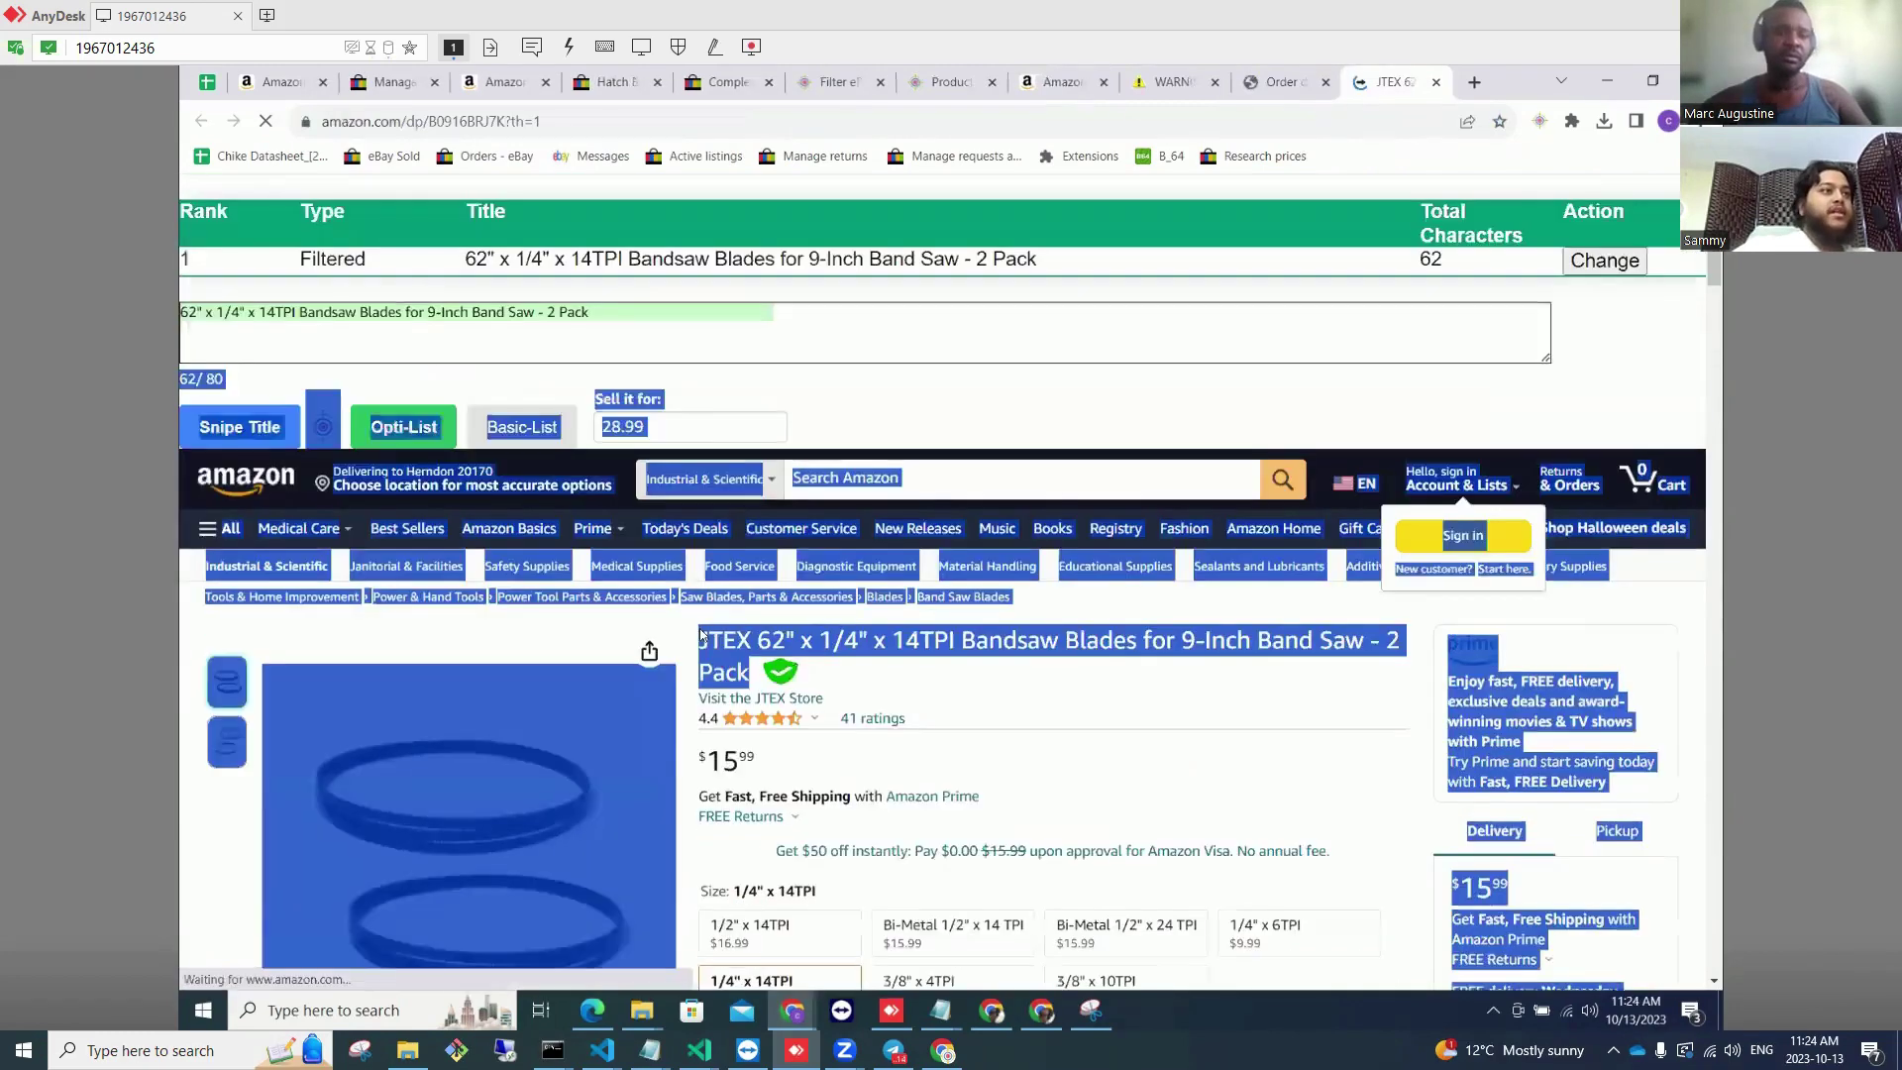
Step: Copy 'JTEX 62" x 1/4" x 14TPI Bandsaw' from the product title and search Amazon for it
right_click(723, 639)
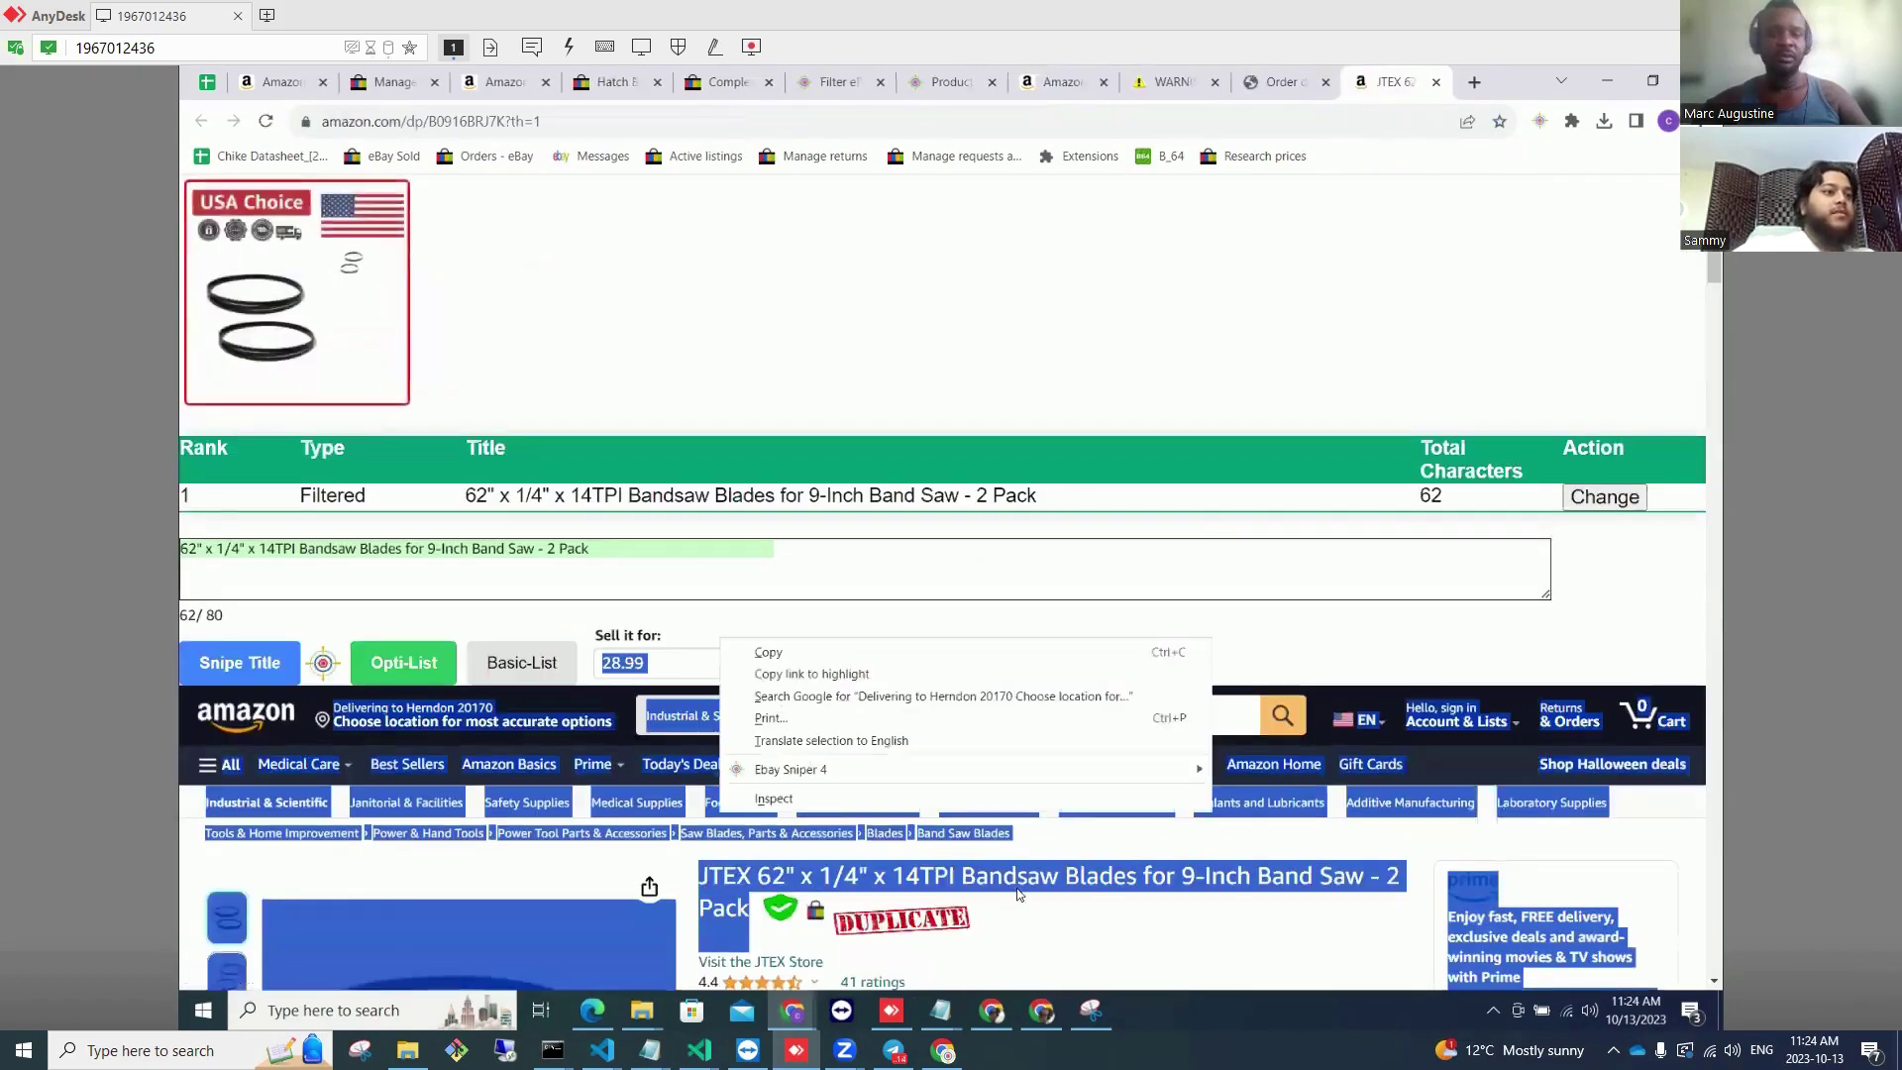
left_click(1093, 897)
double_click(948, 877)
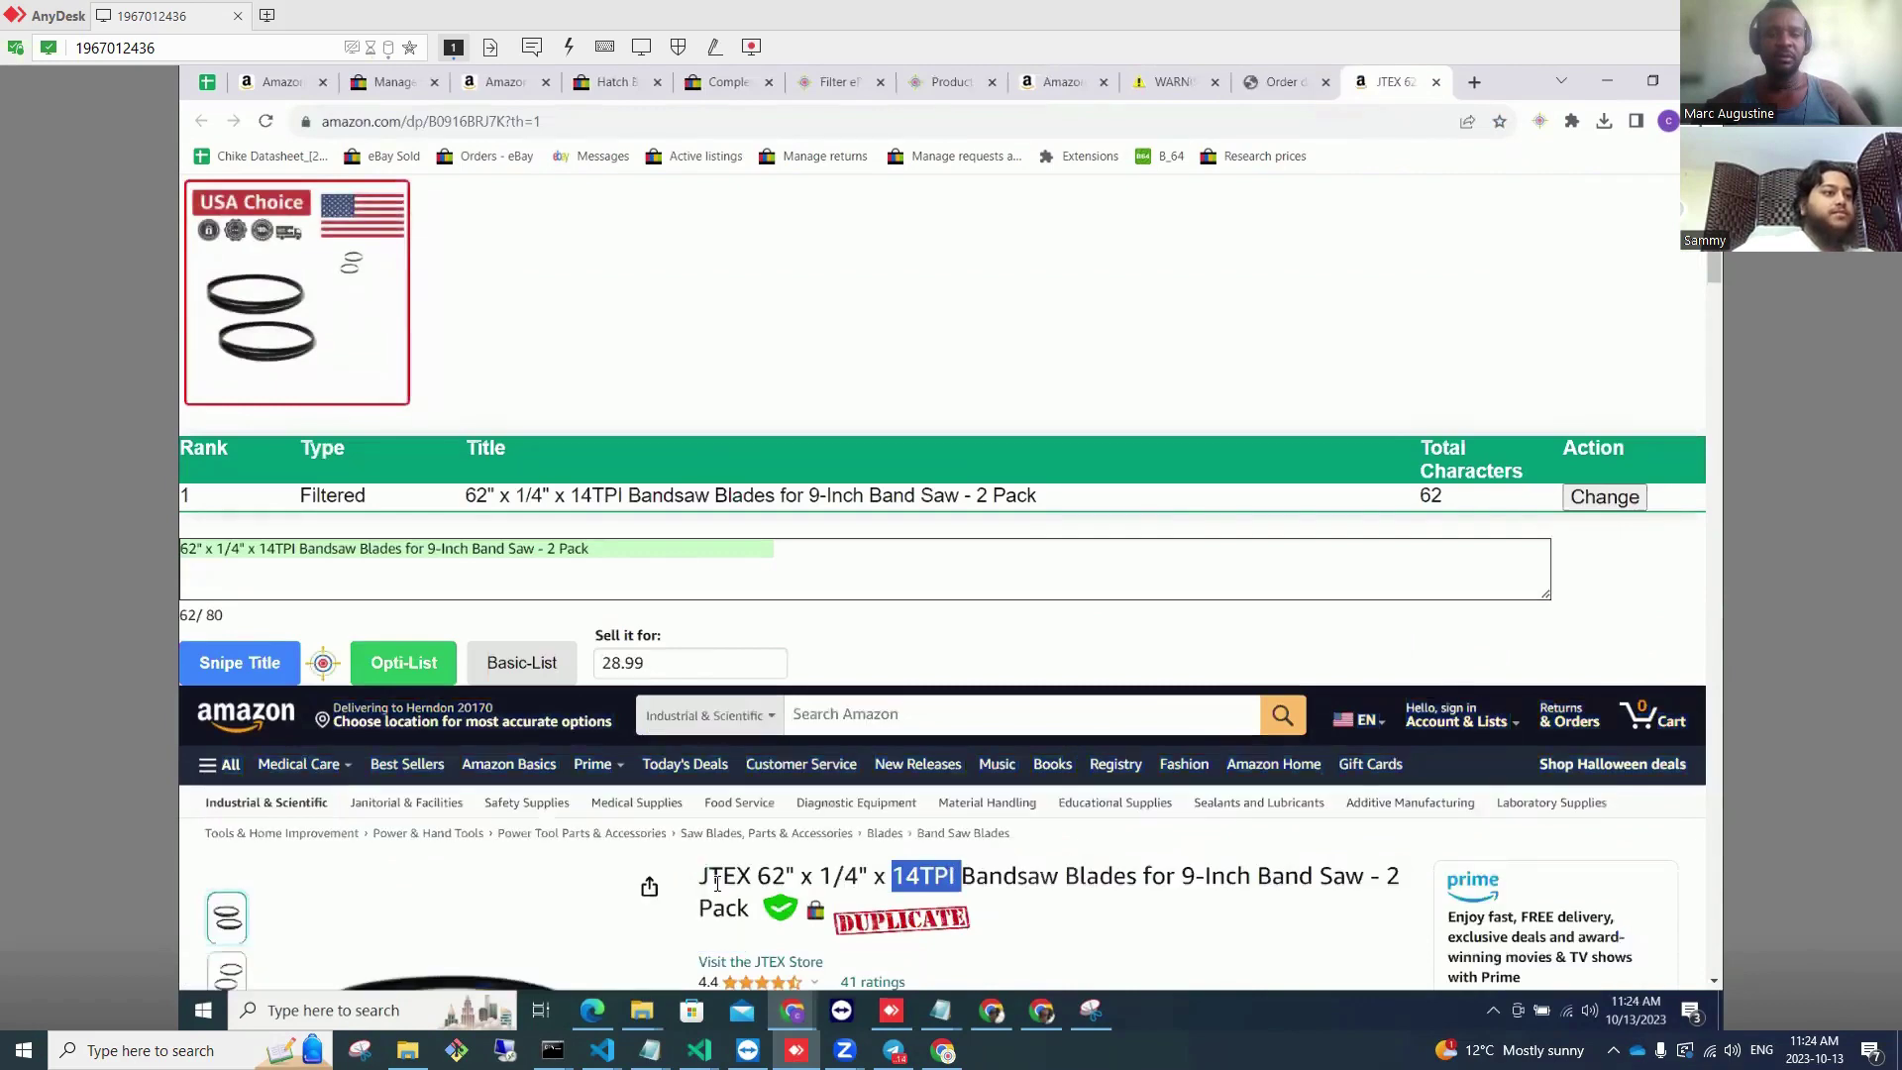
left_click_drag(700, 877, 1052, 875)
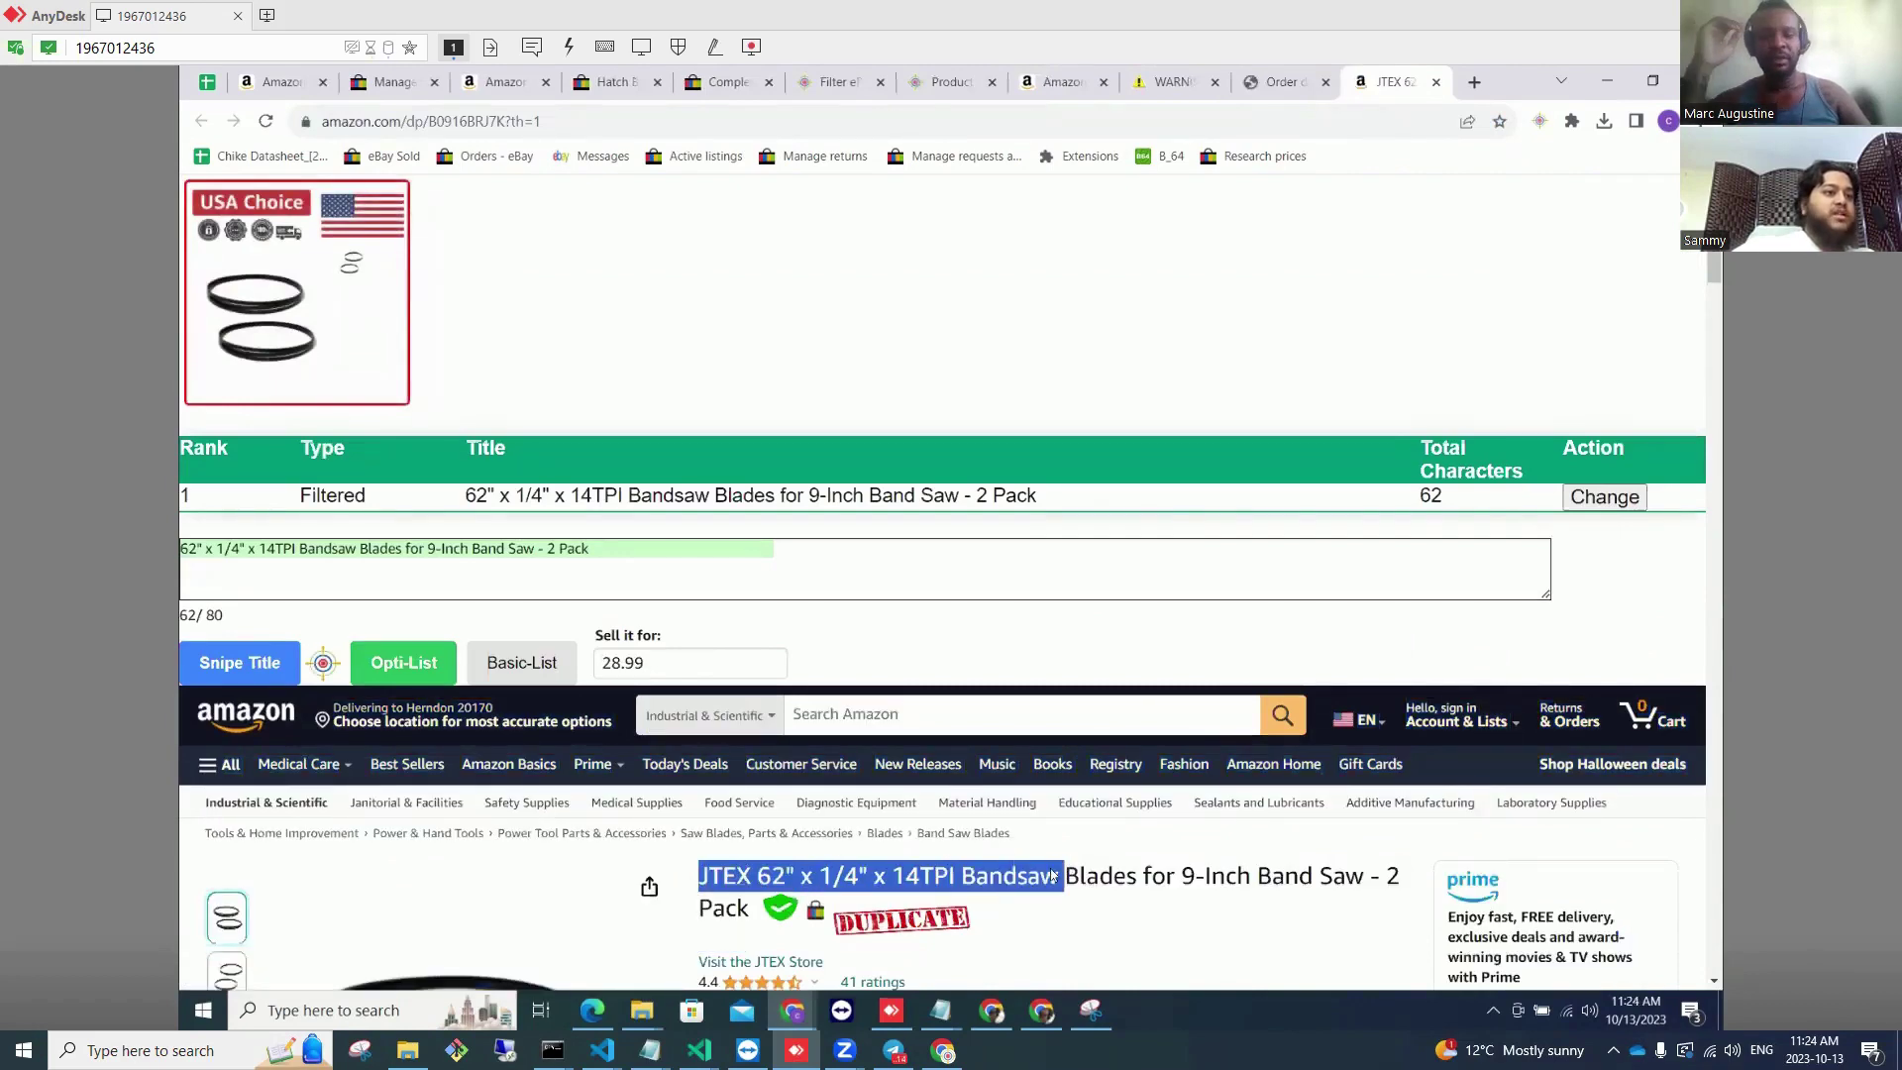
right_click(1053, 875)
left_click(1109, 713)
left_click(989, 713)
key("ctrl+v")
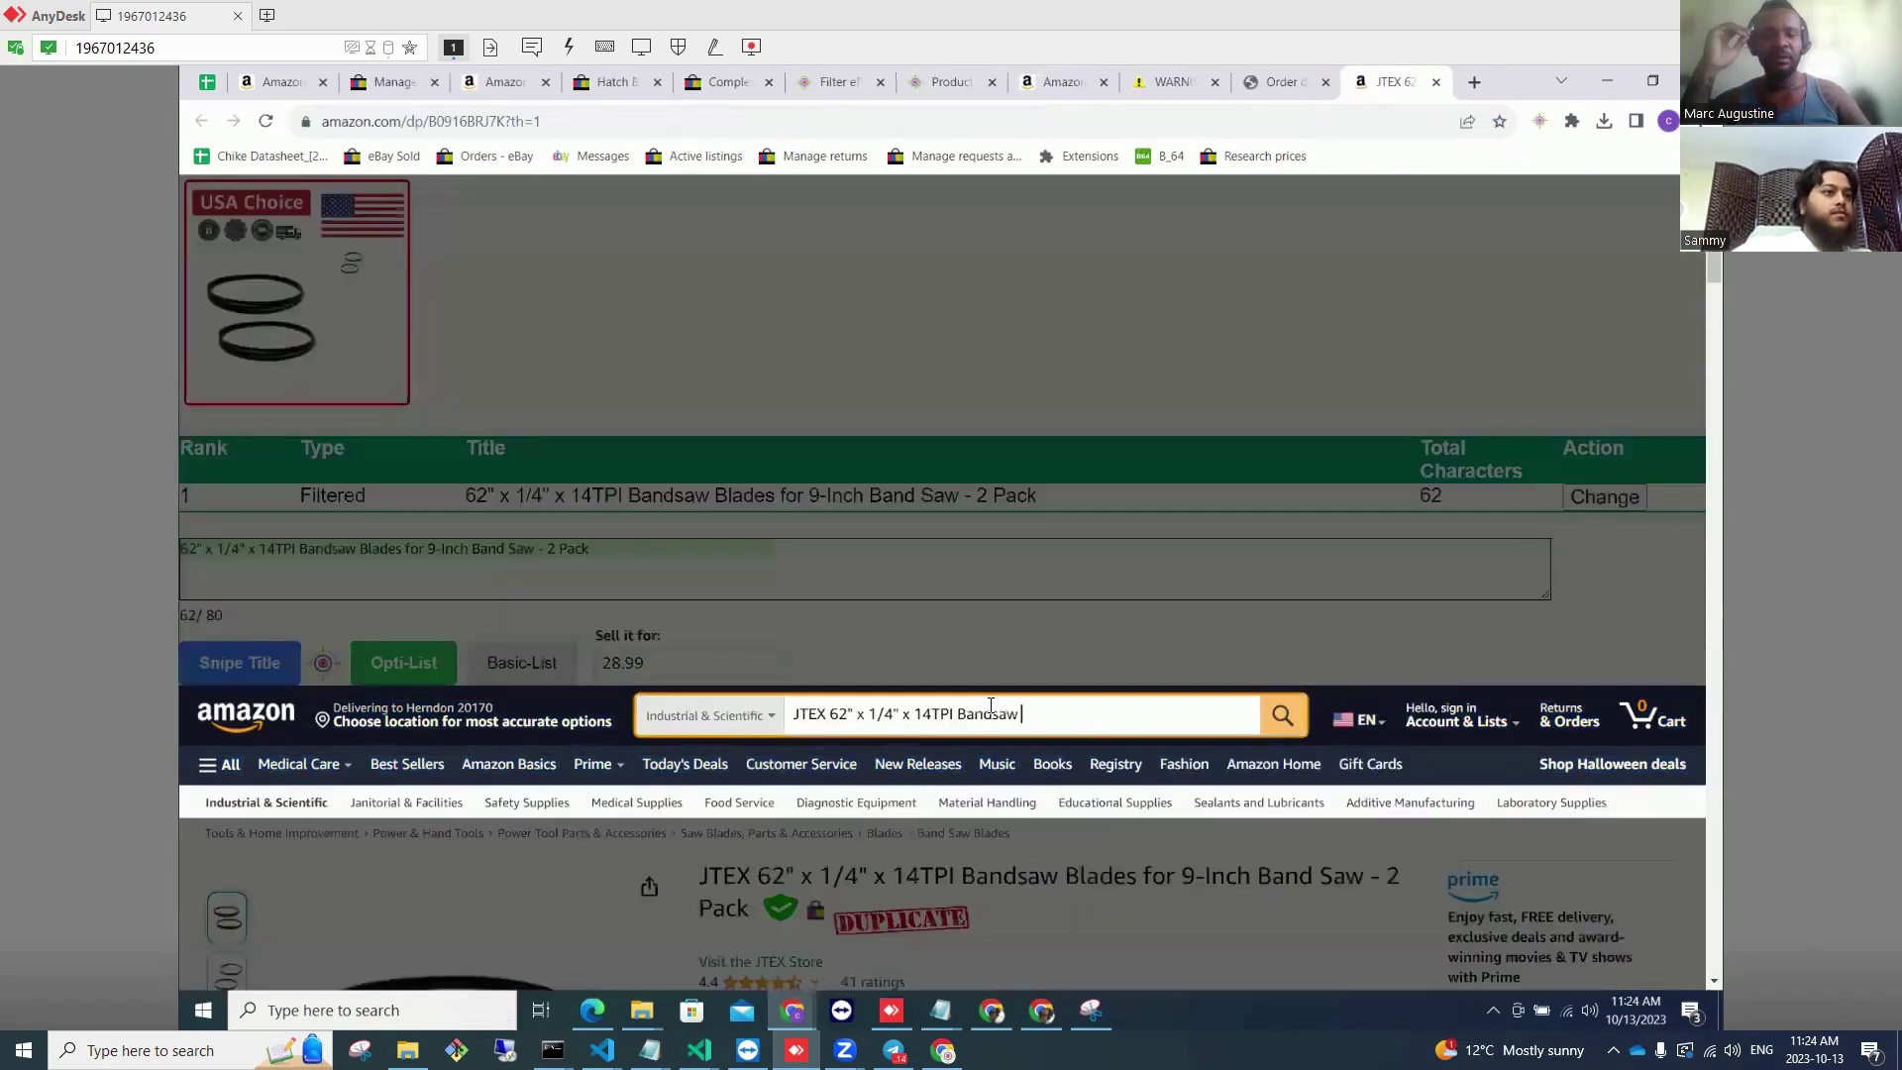
key("Return")
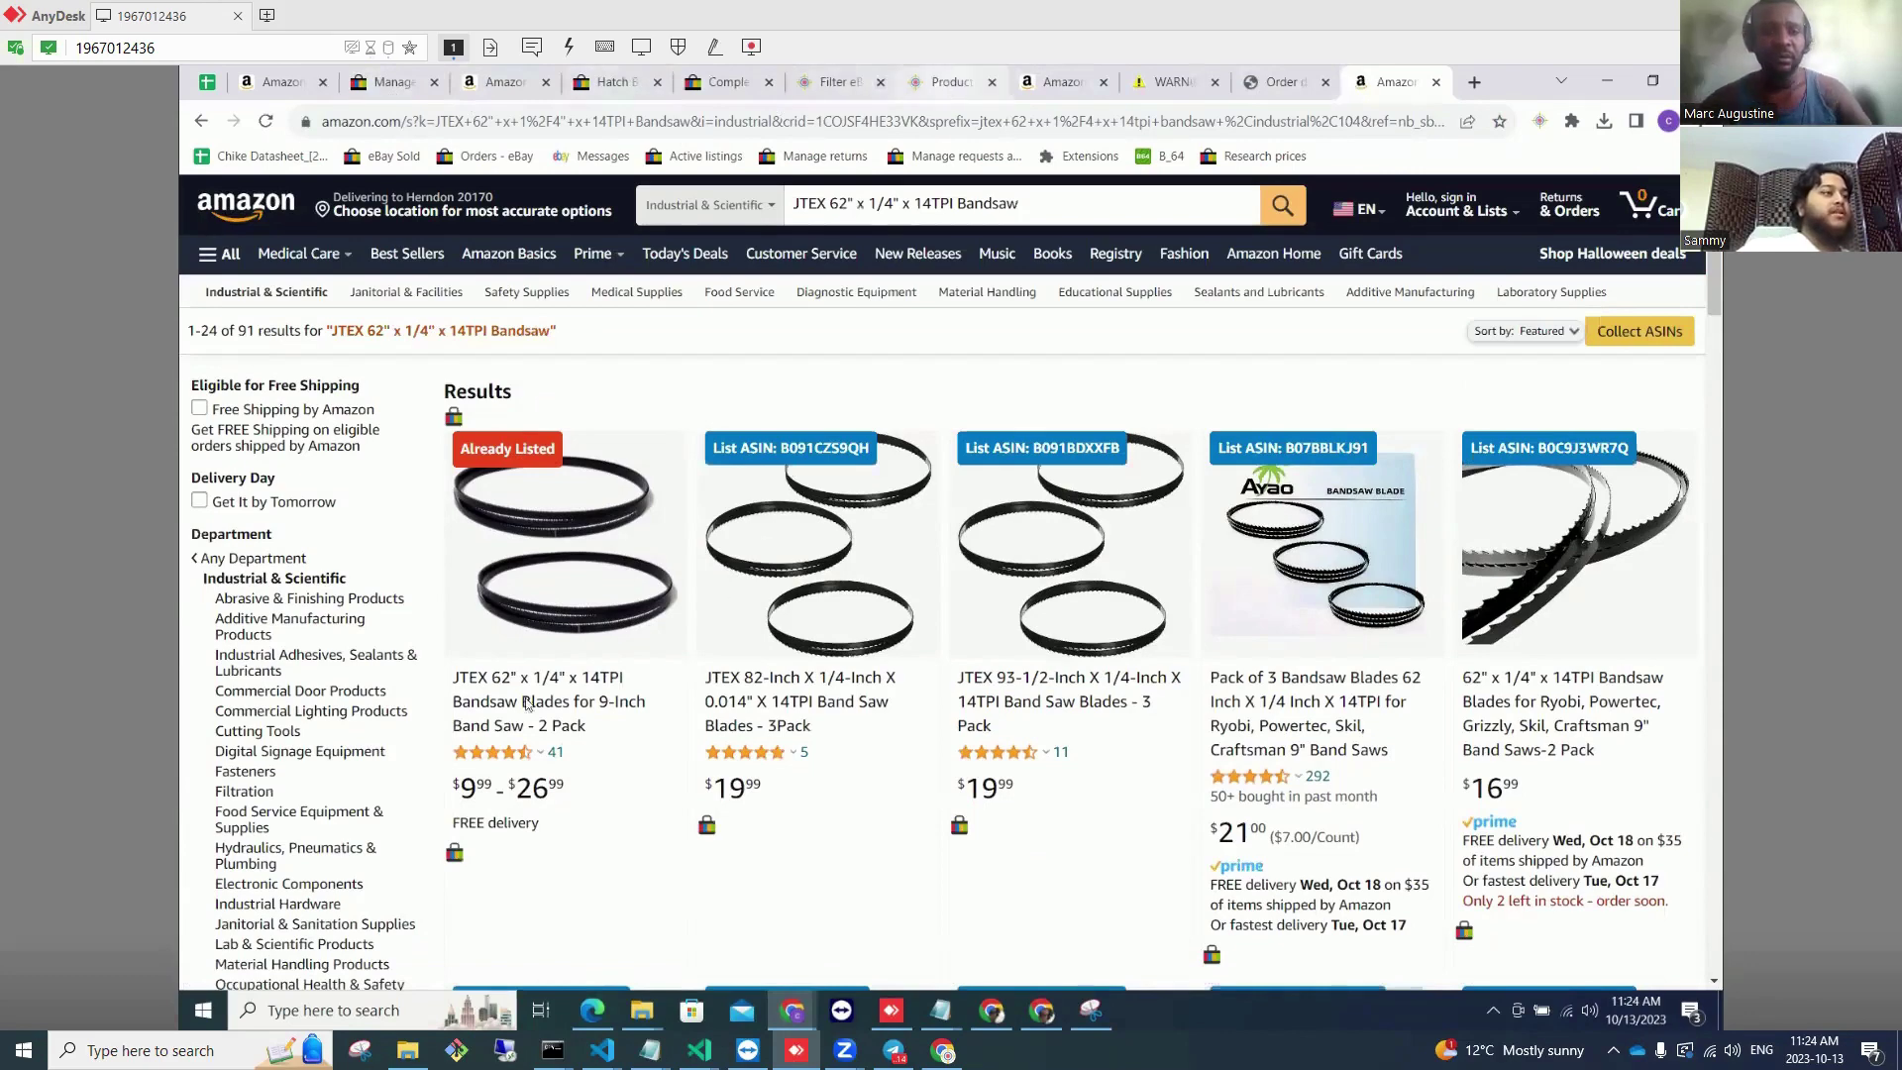
Step: Check the Product Hunter page, then return to the JTEX bandsaw search and inspect its query
left_click(941, 83)
scroll(367, 693, "down", 4)
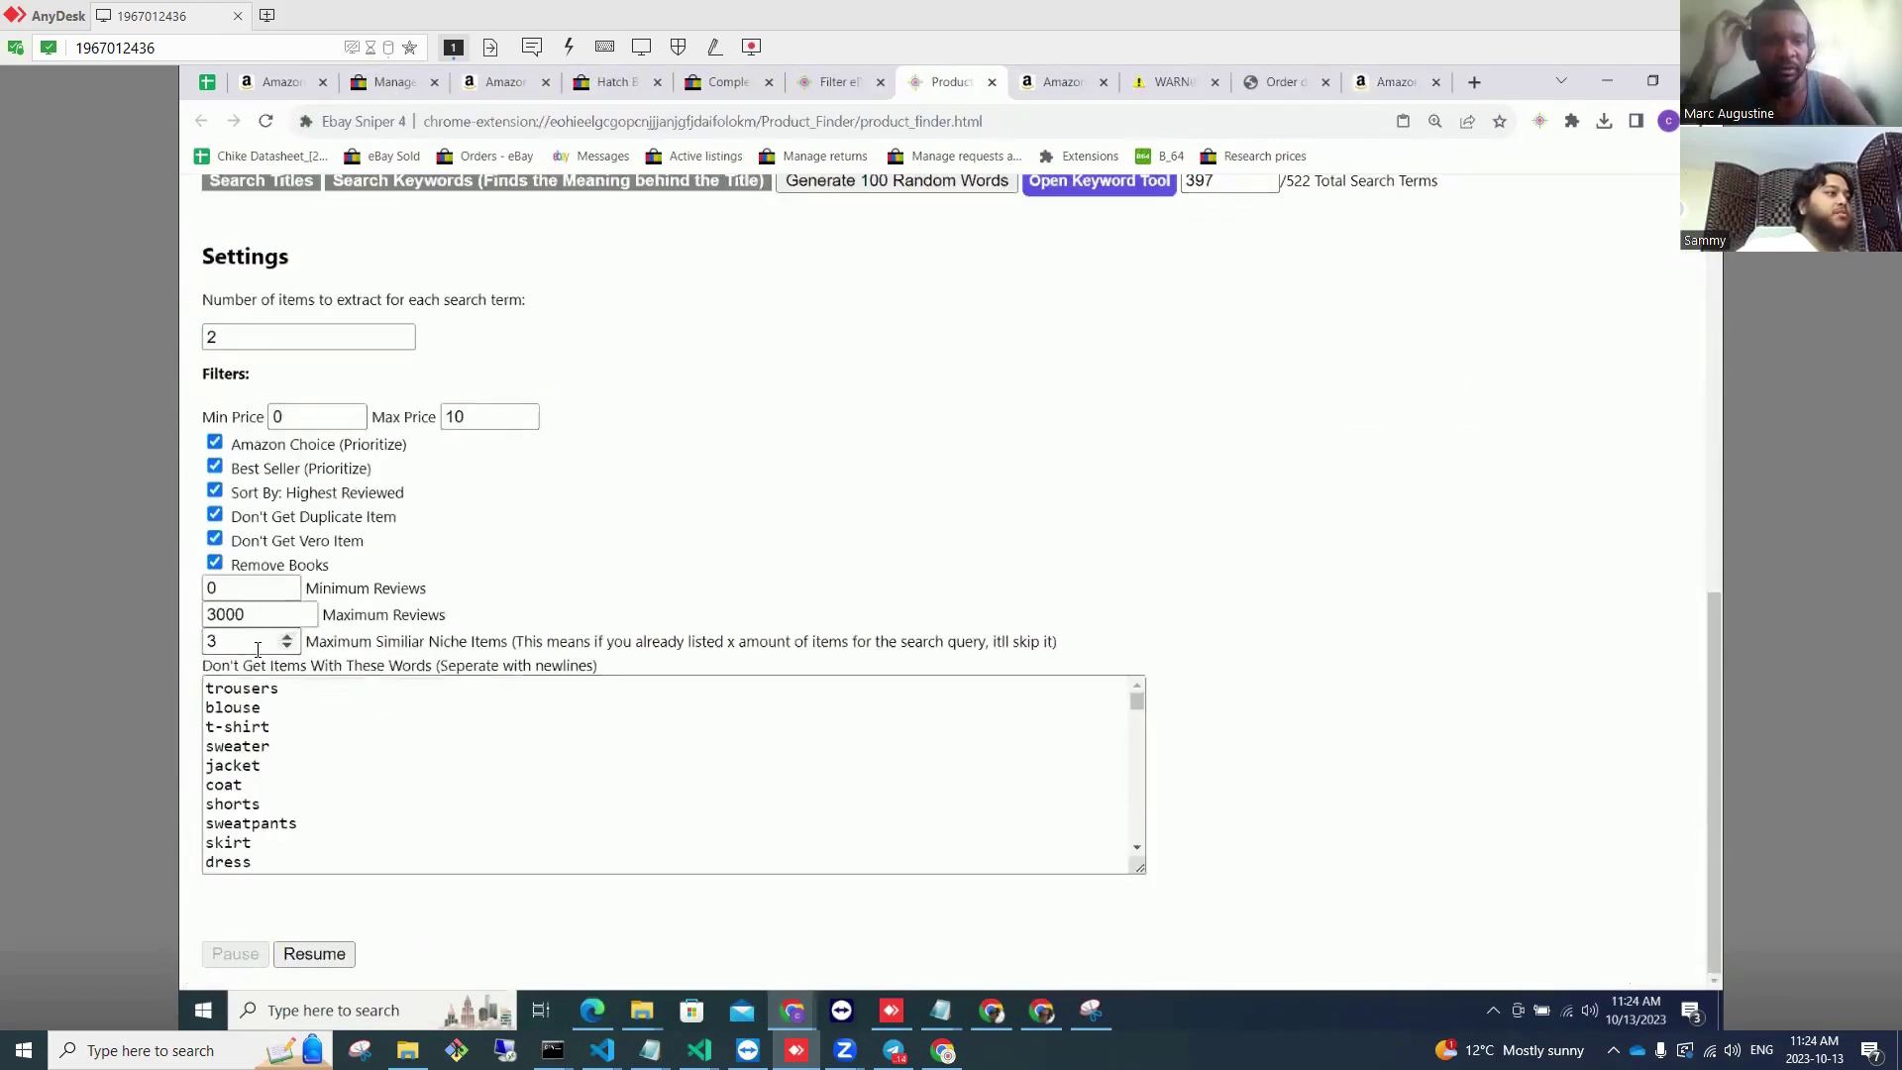
left_click(1389, 84)
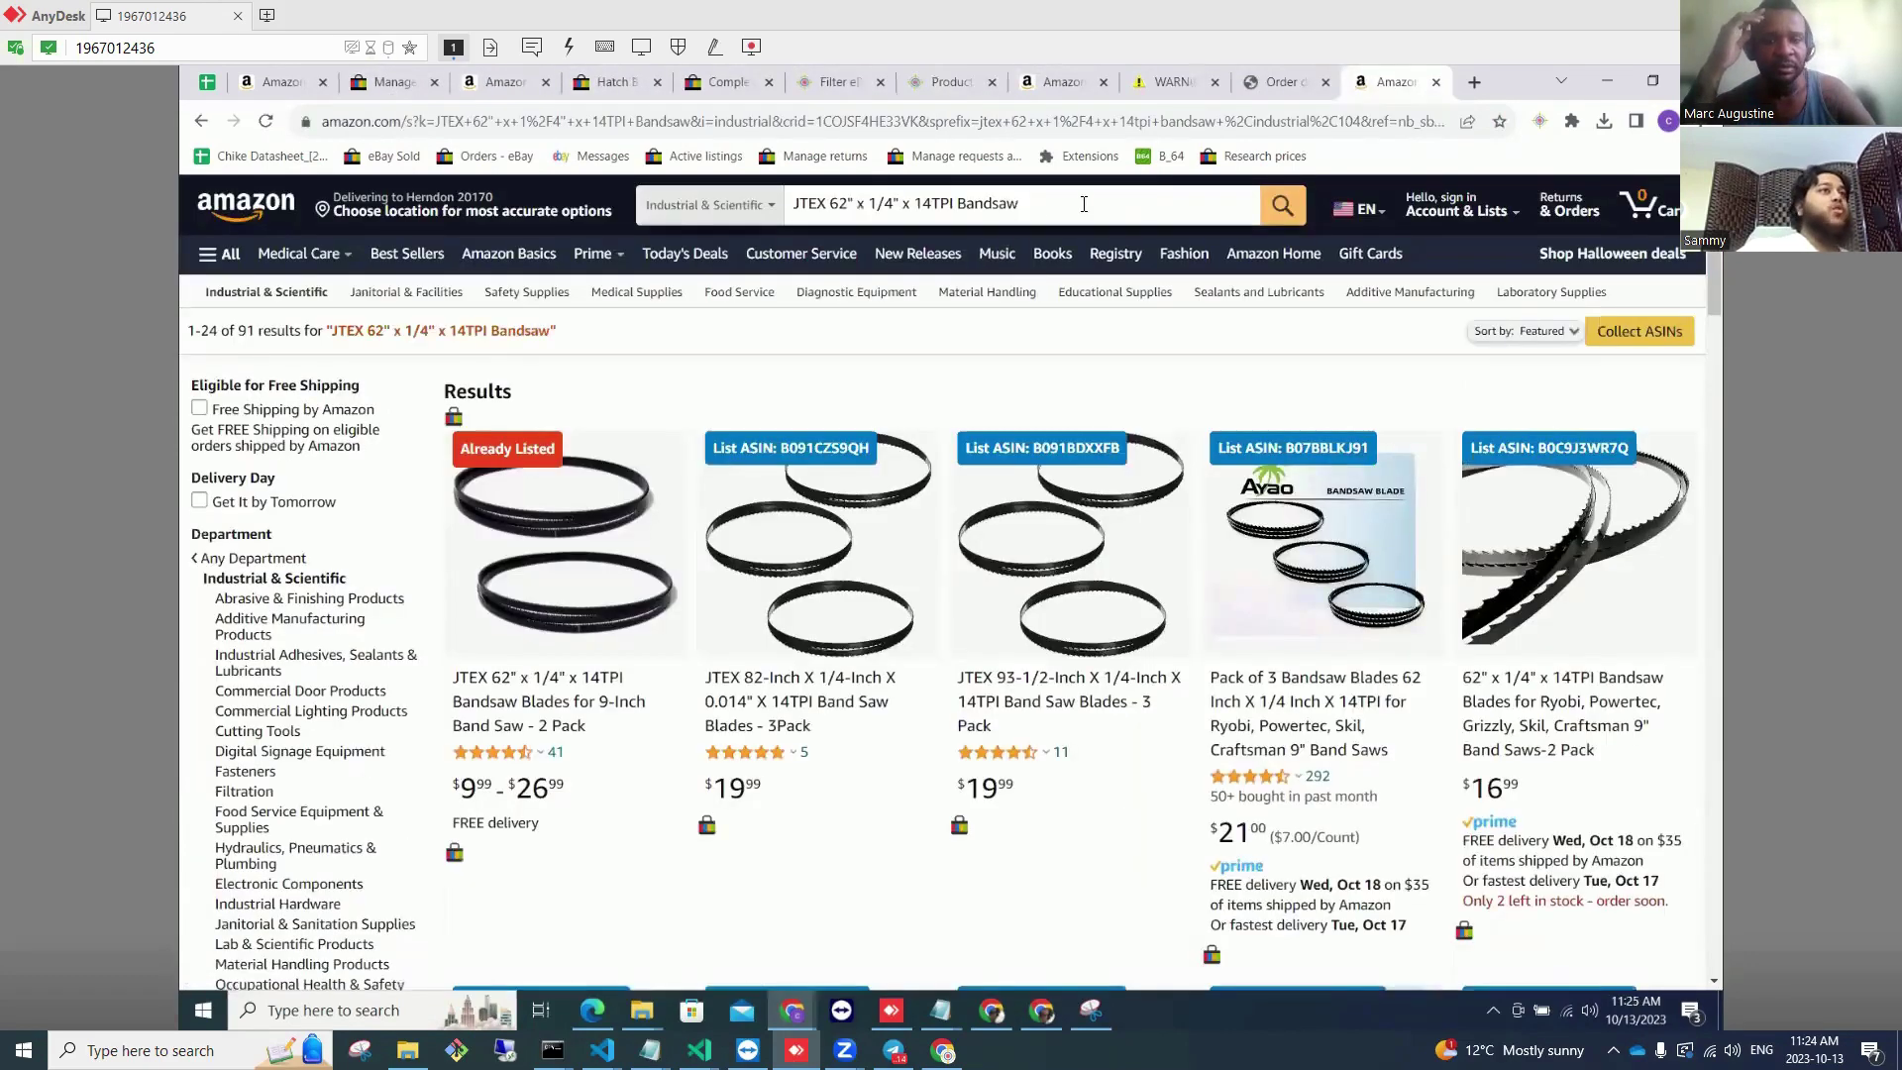
left_click(794, 204)
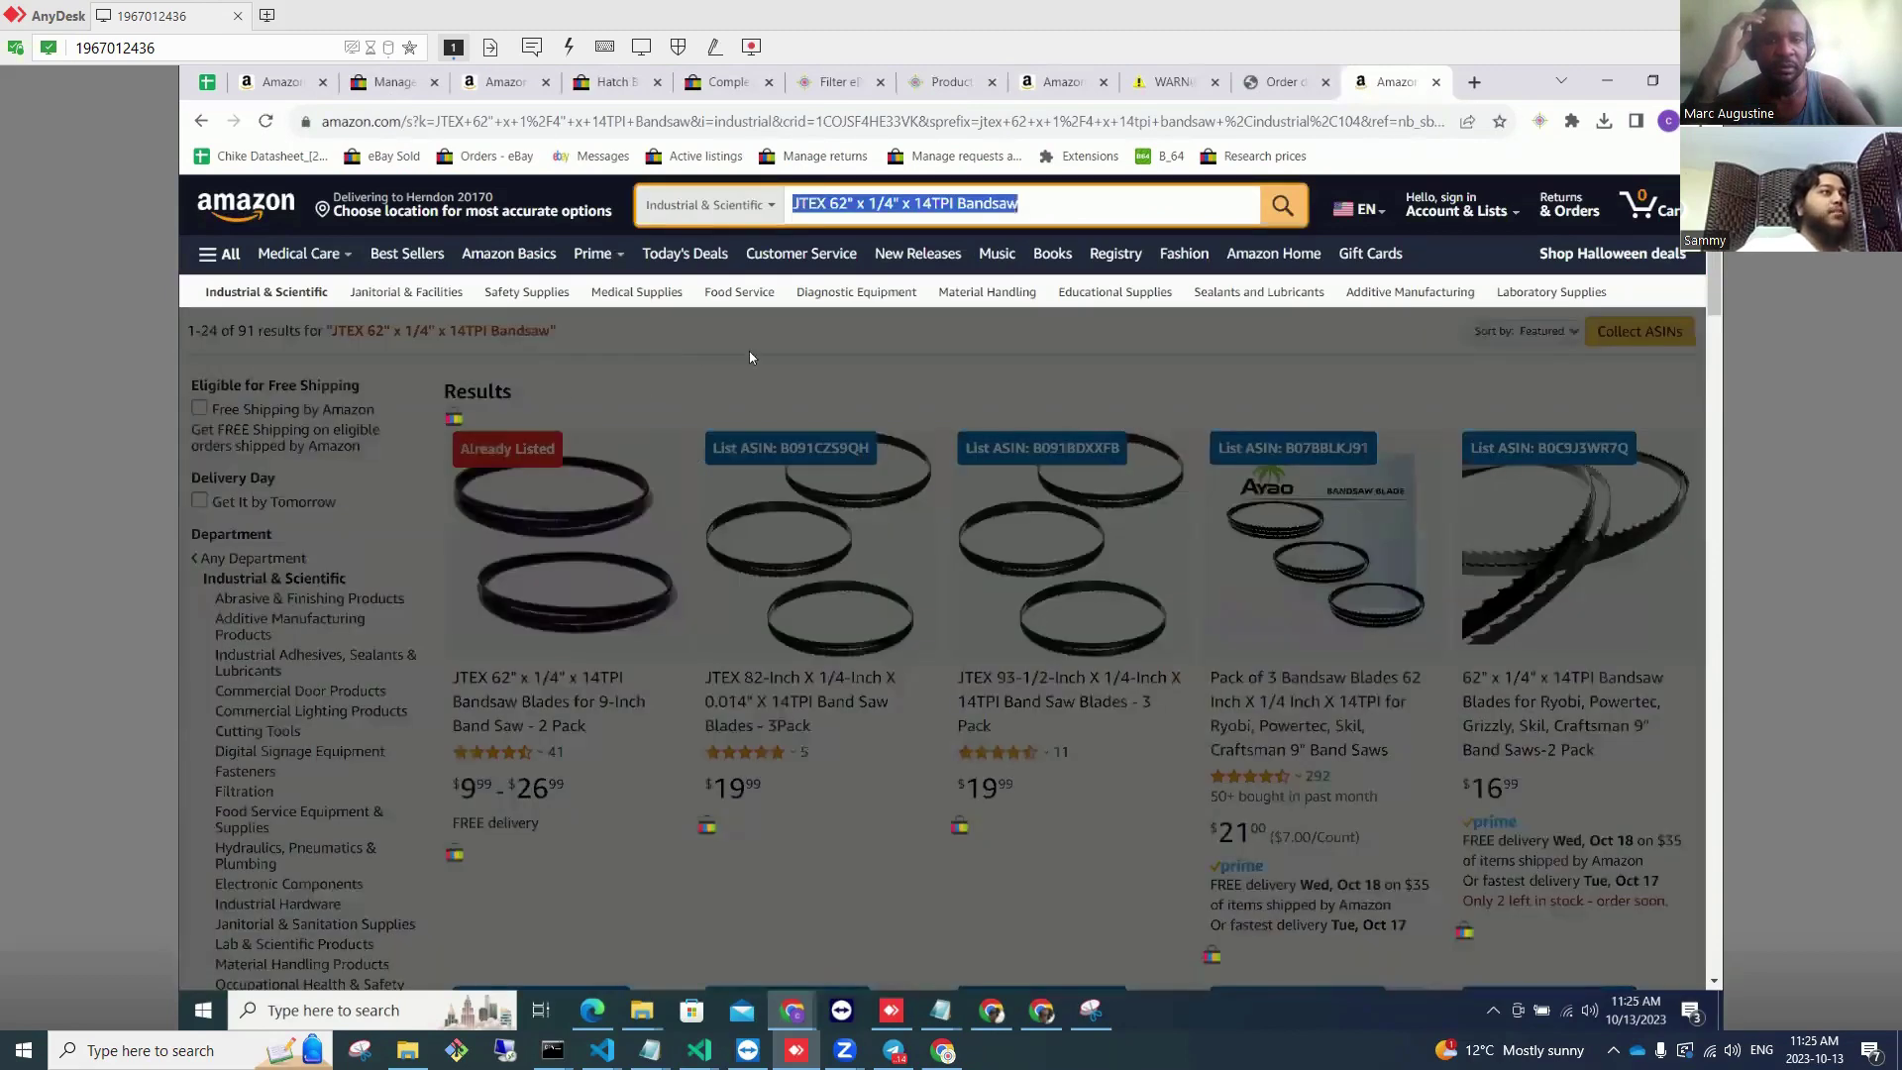
left_click(513, 468)
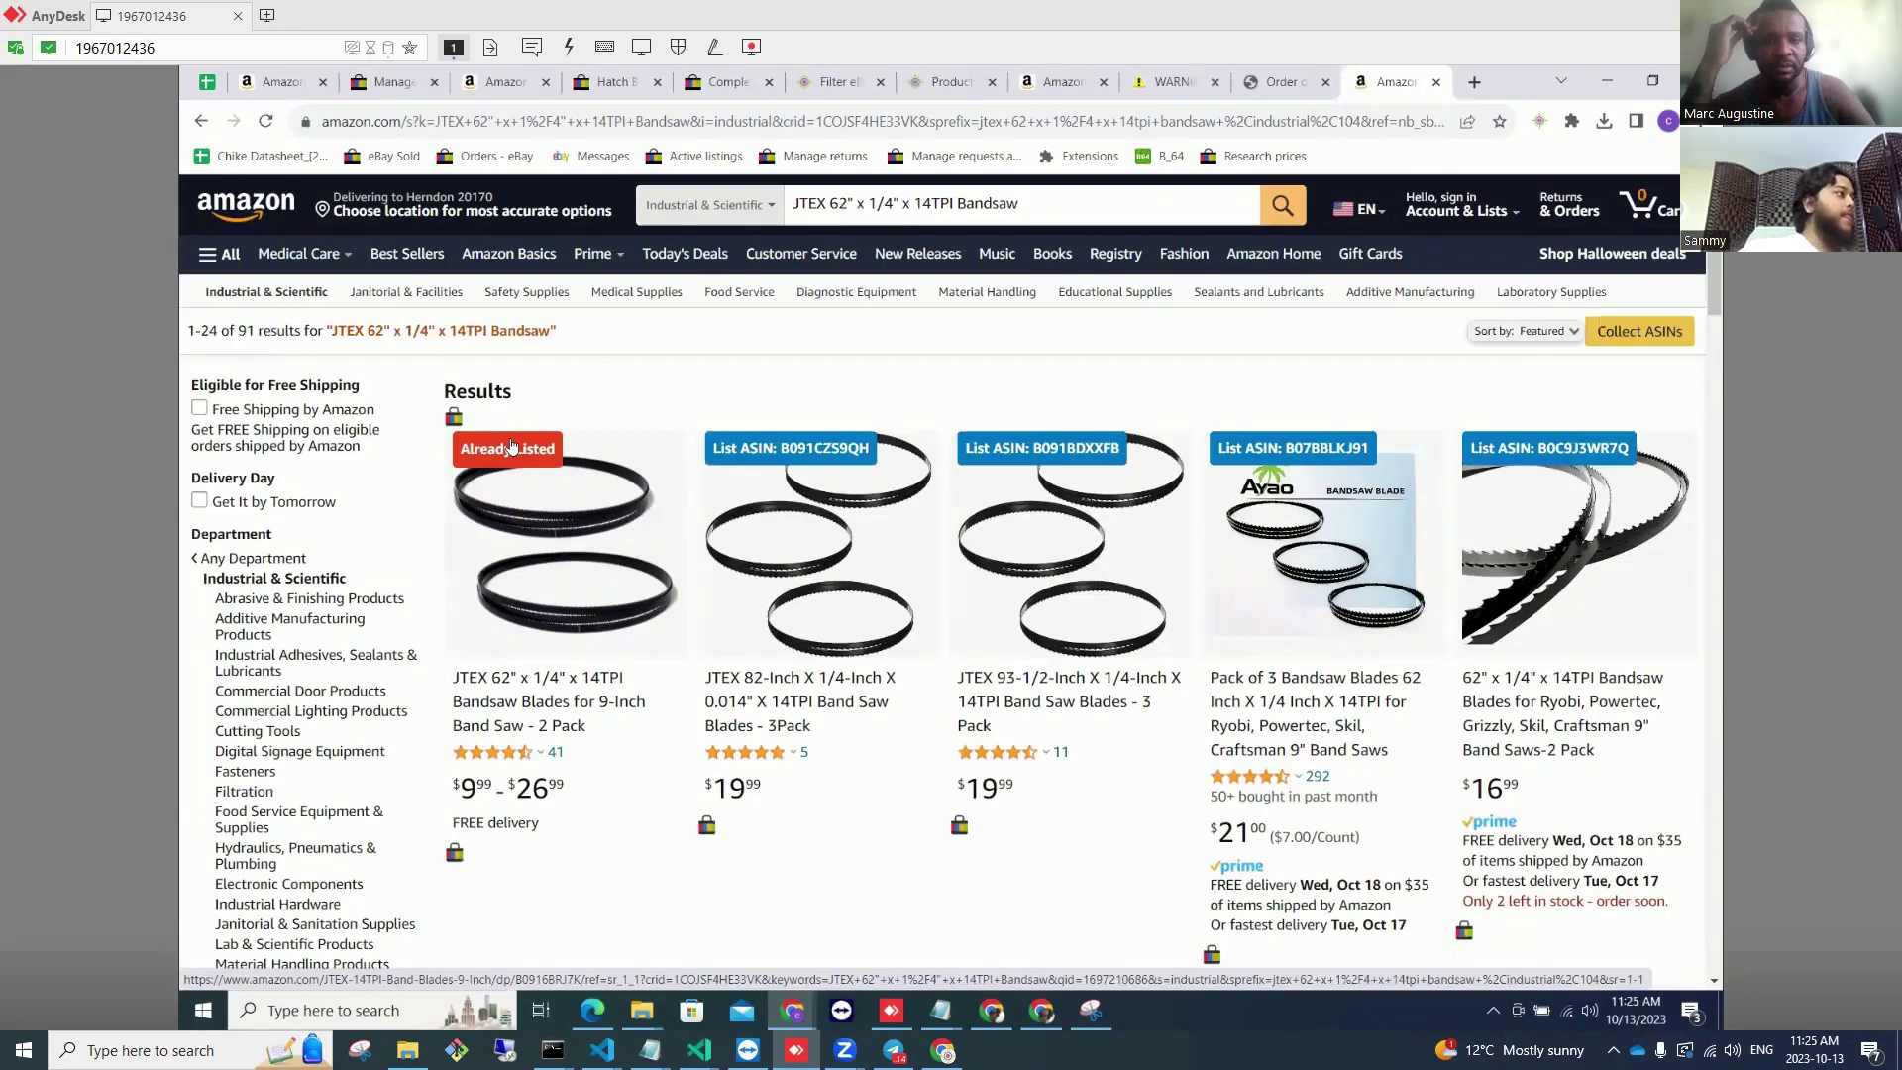
scroll(510, 445, "down", 1)
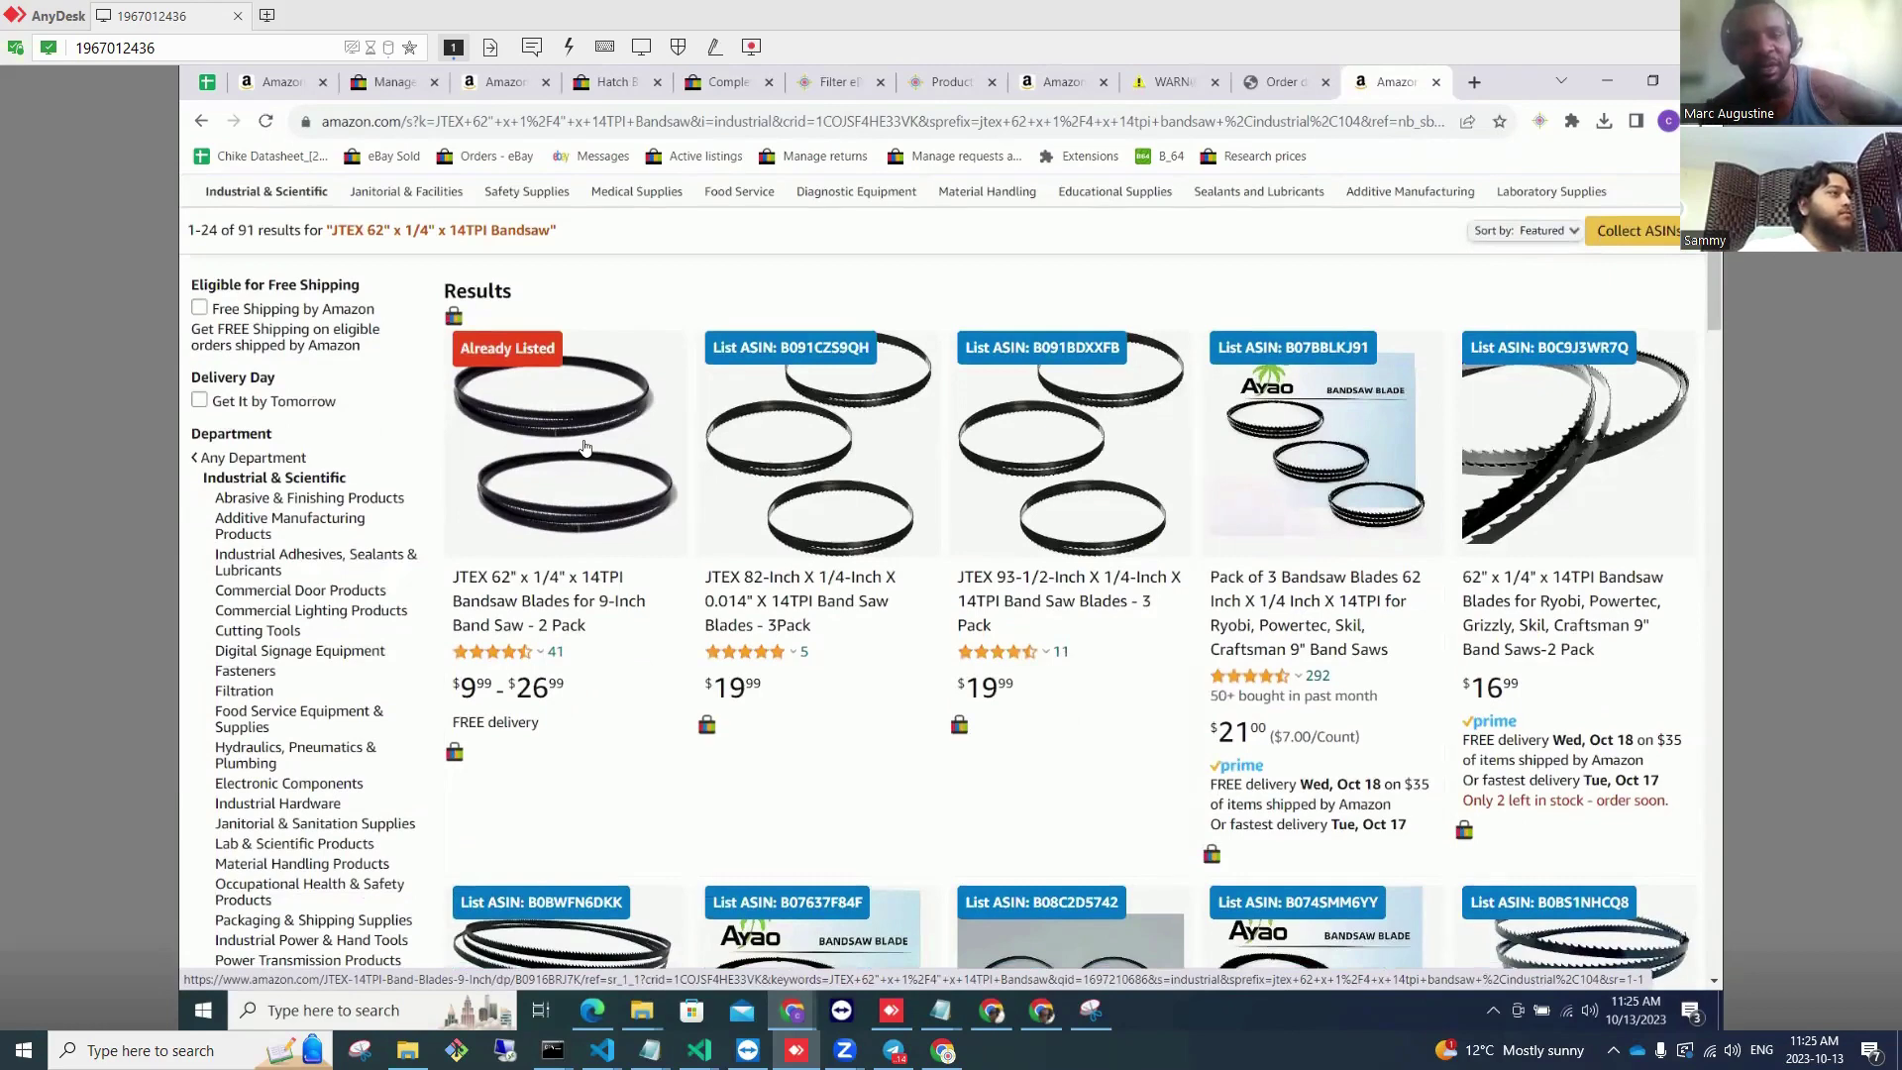
scroll(584, 448, "up", 1)
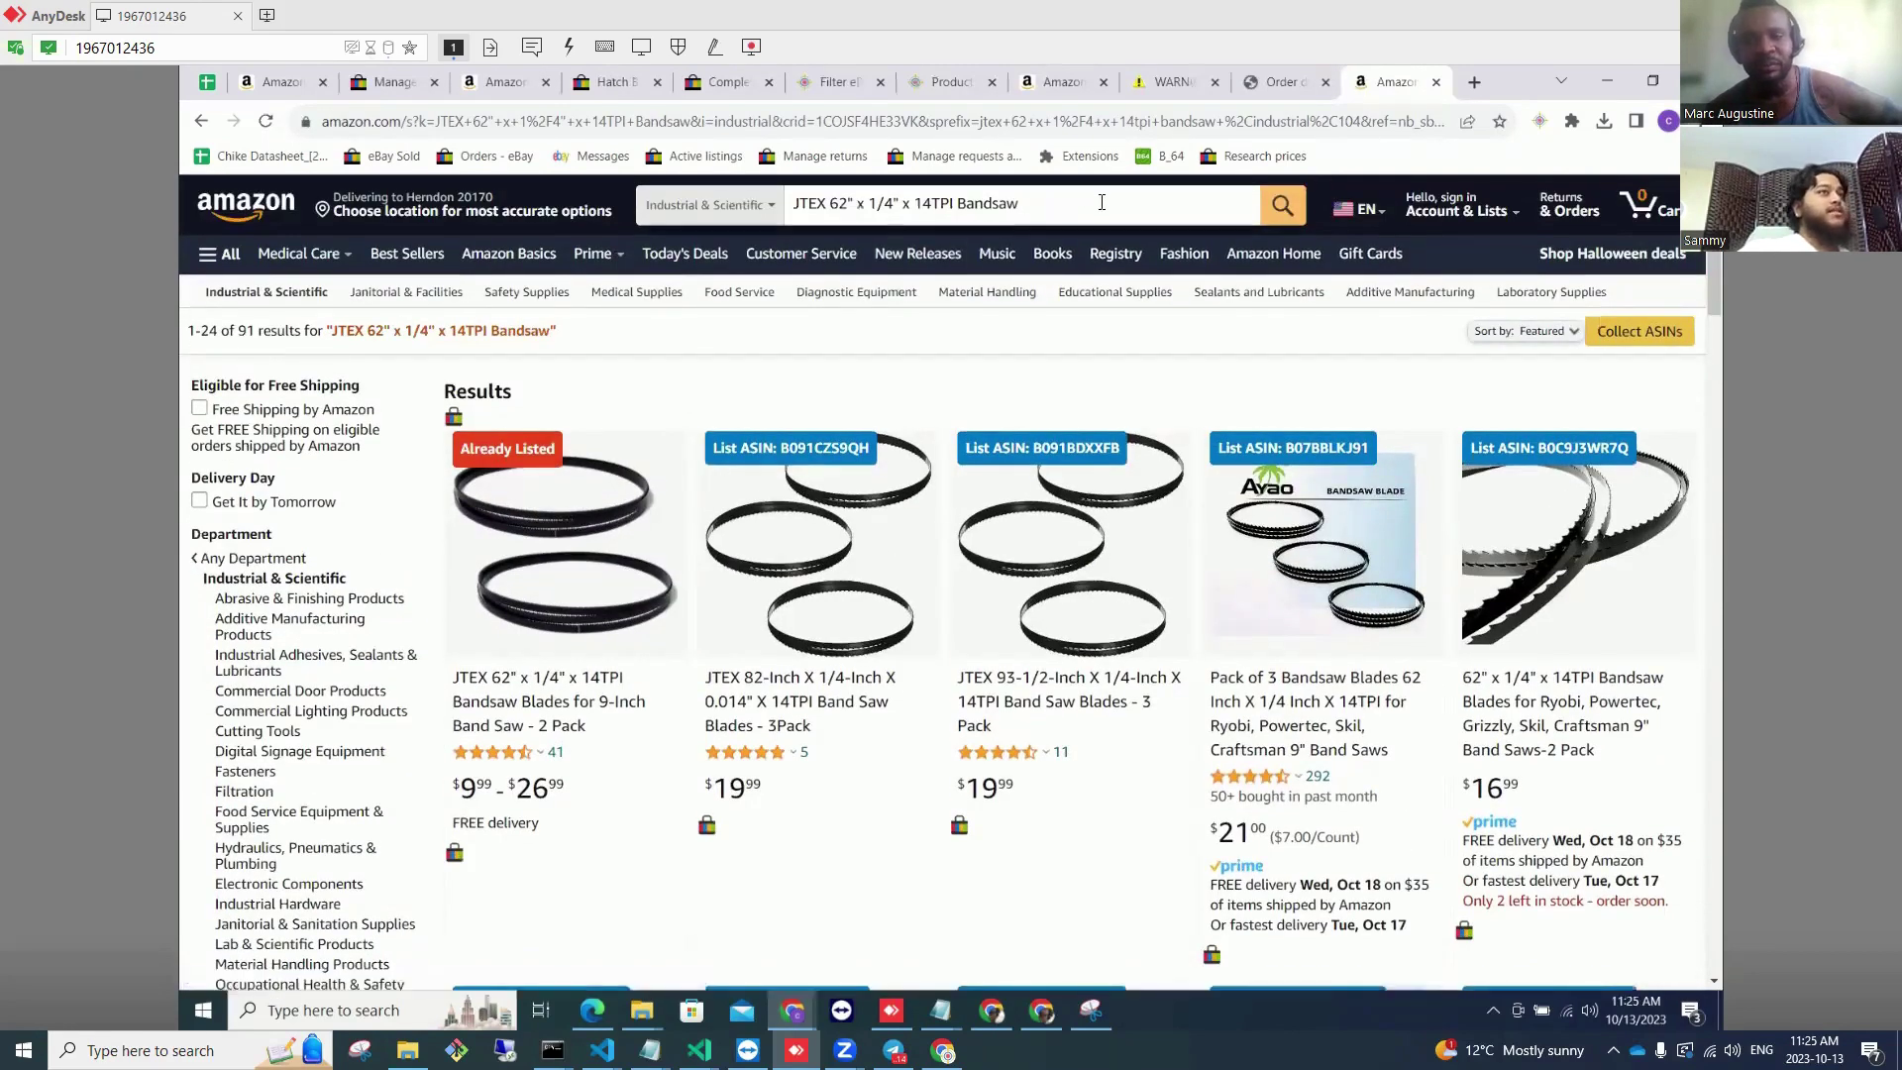
triple_click(793, 203)
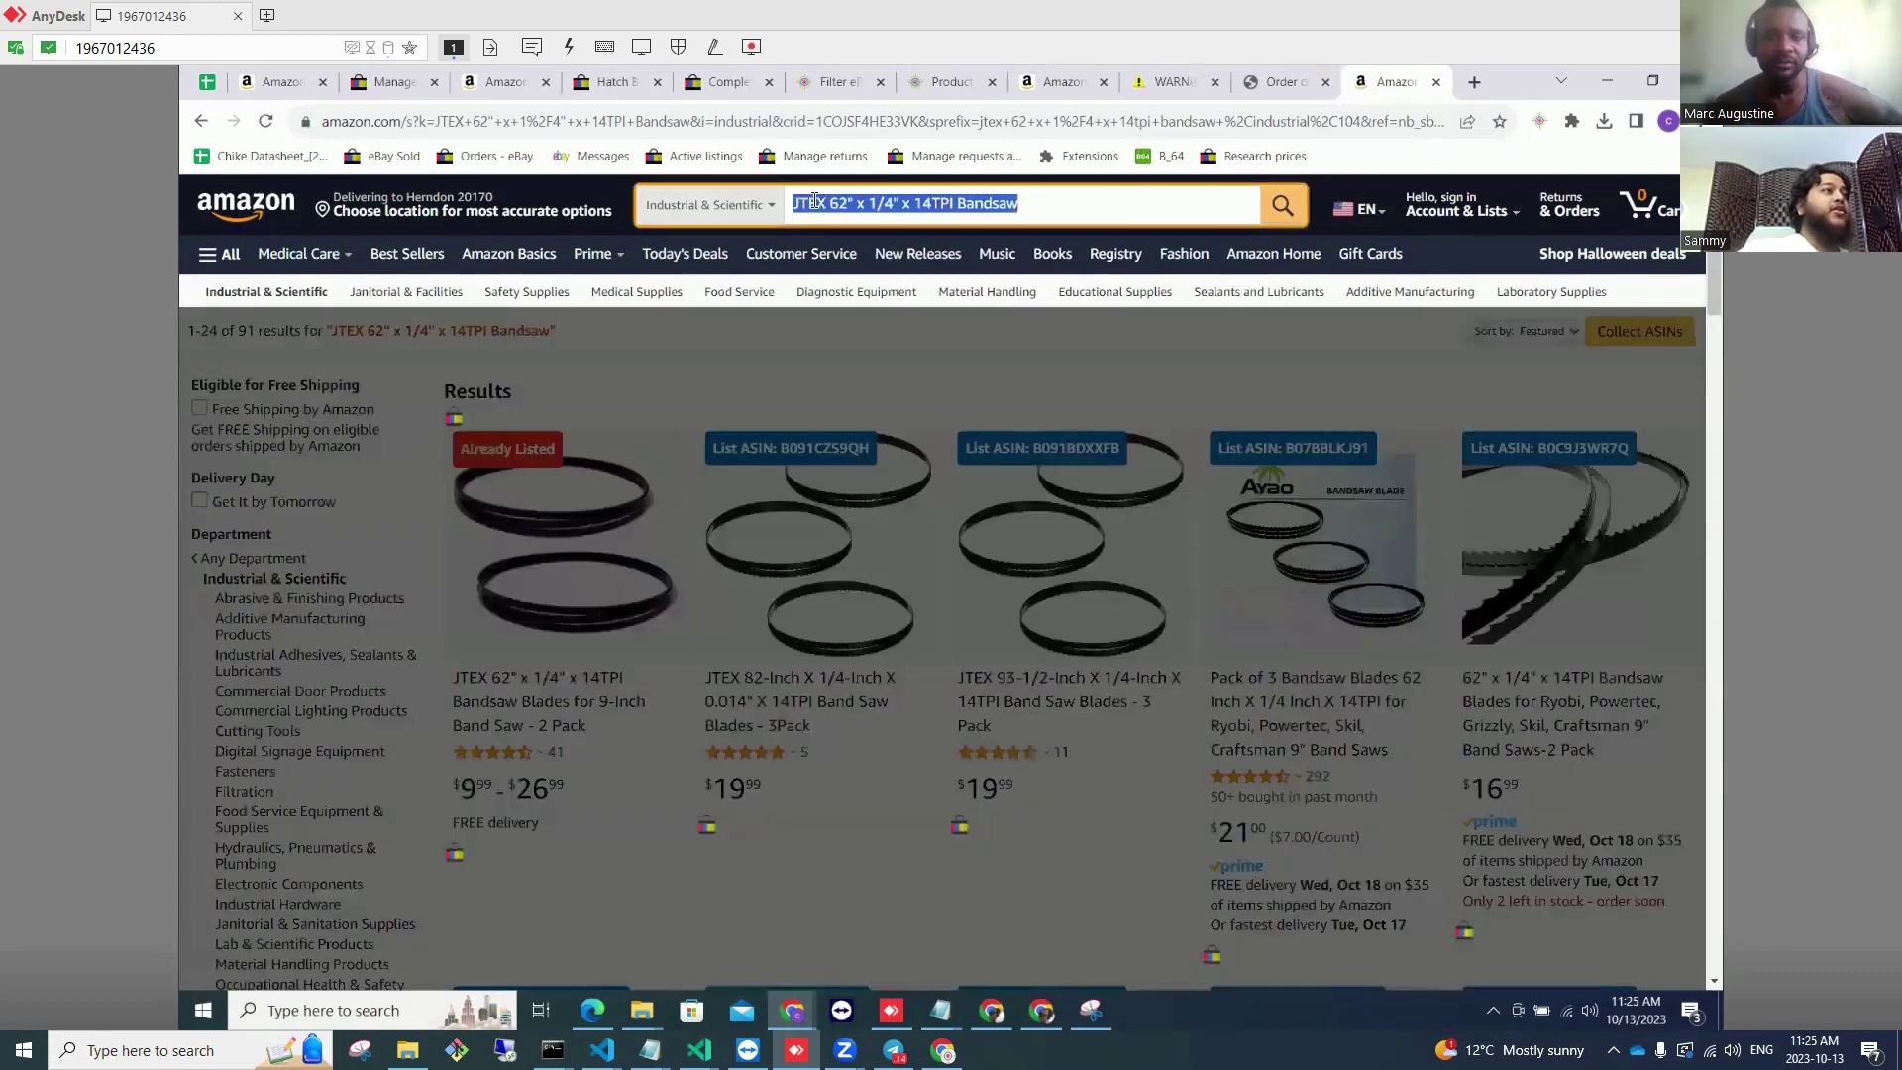
double_click(1084, 198)
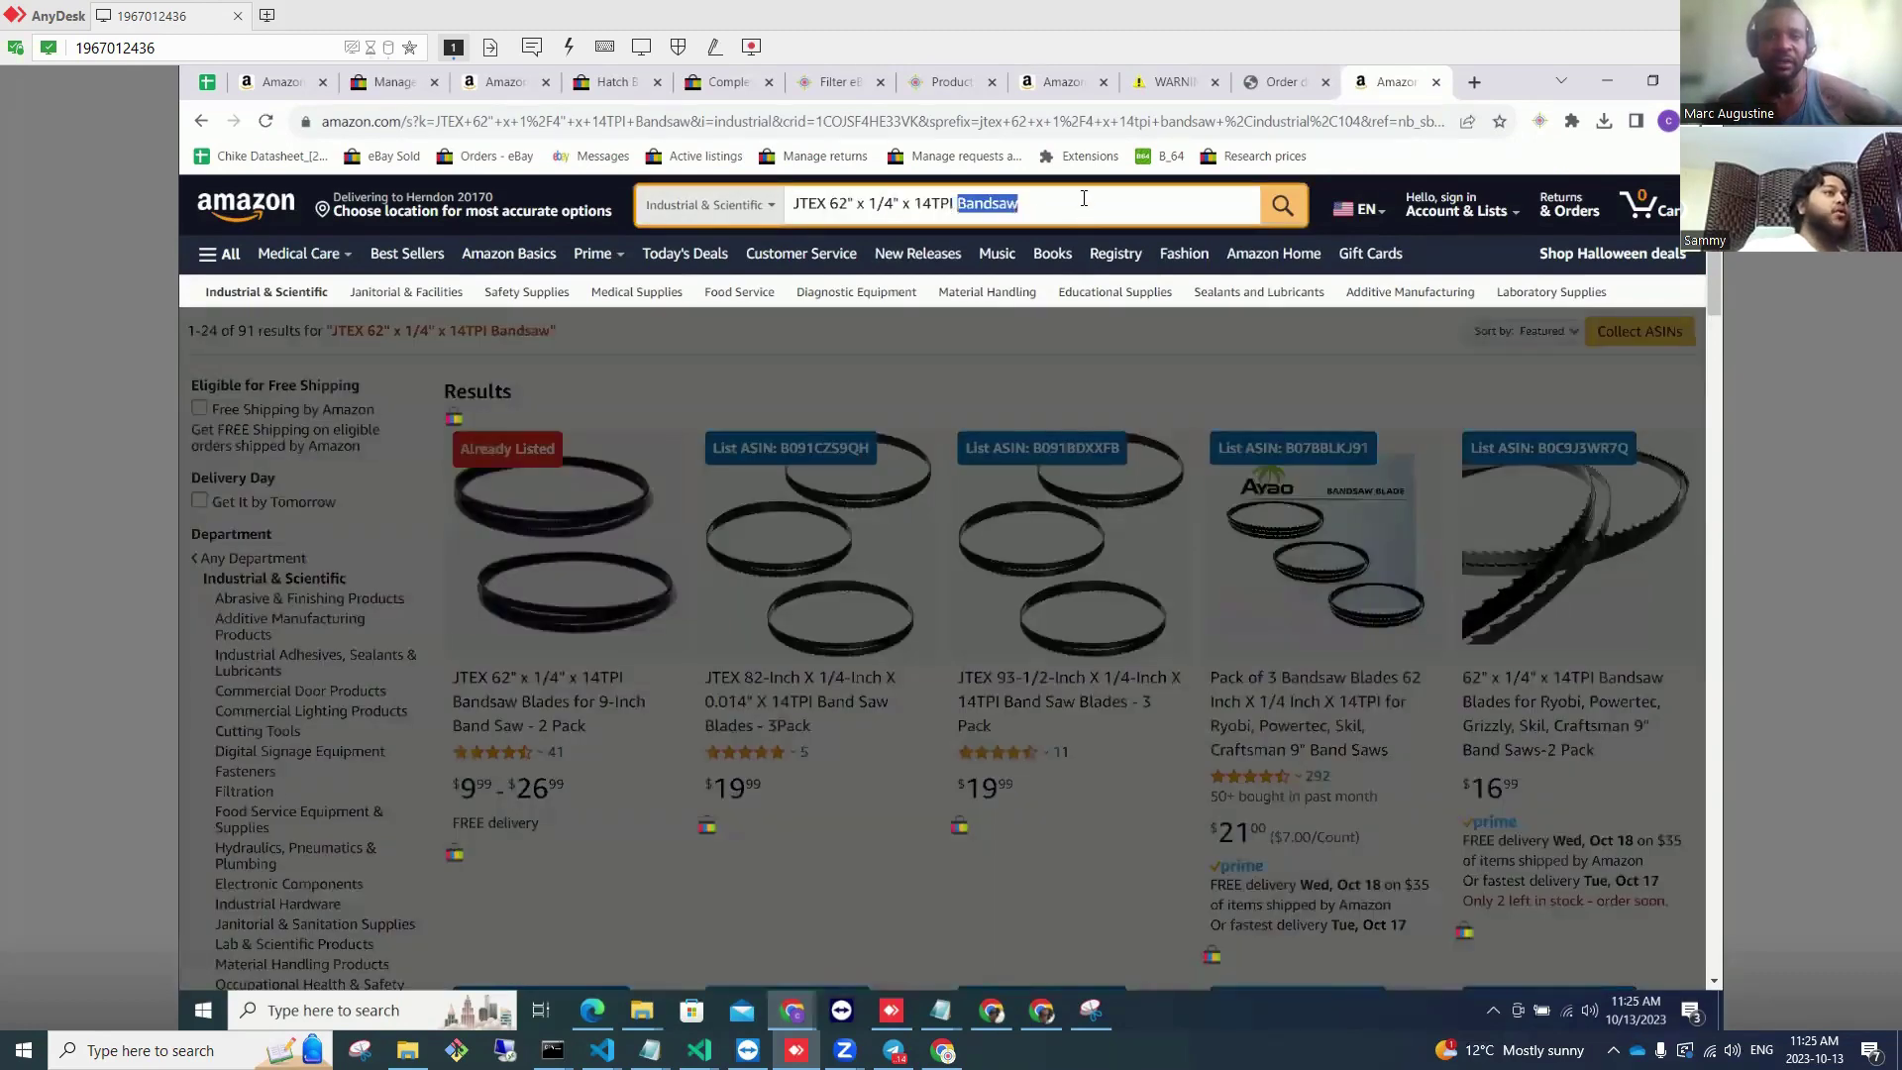
left_click(894, 346)
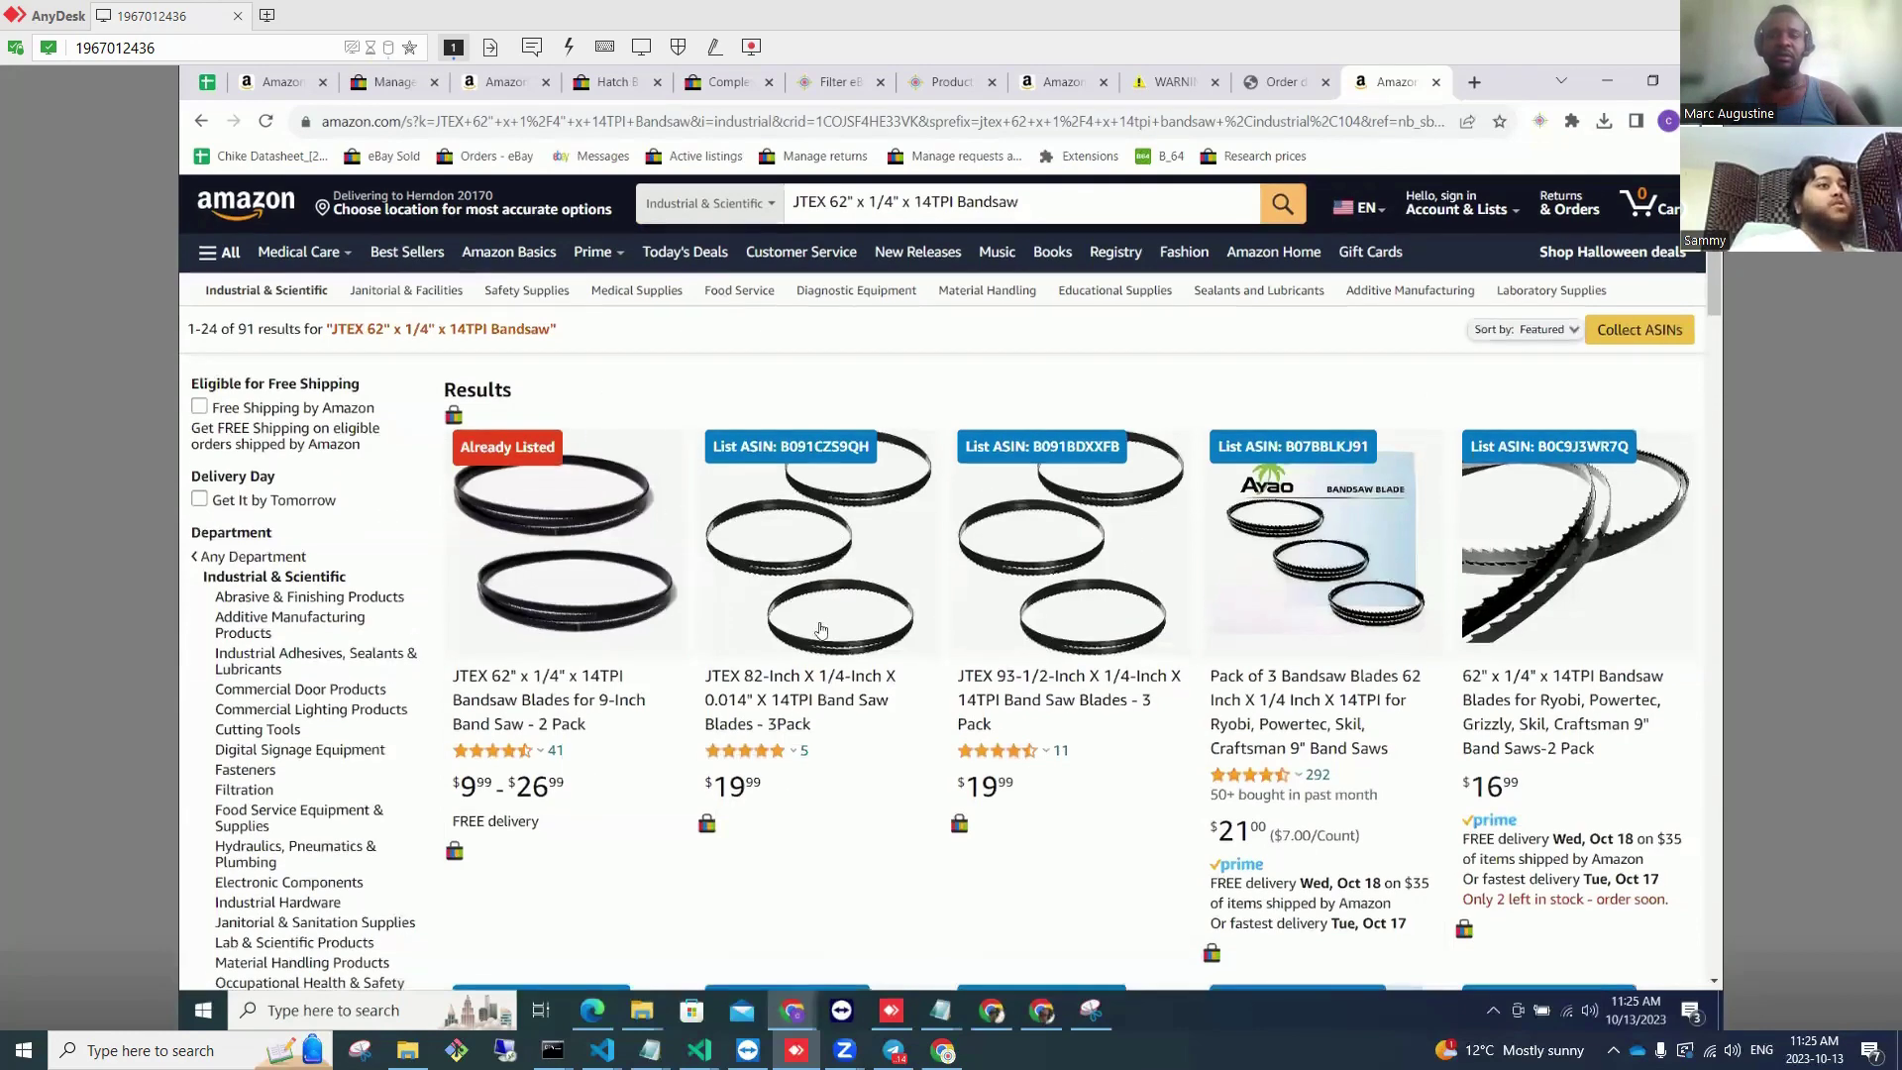
Step: Scroll through the 91 results, spotting the JTEX 2-pack and Olson Saw blade marked Already Listed
scroll(757, 580, "down", 7)
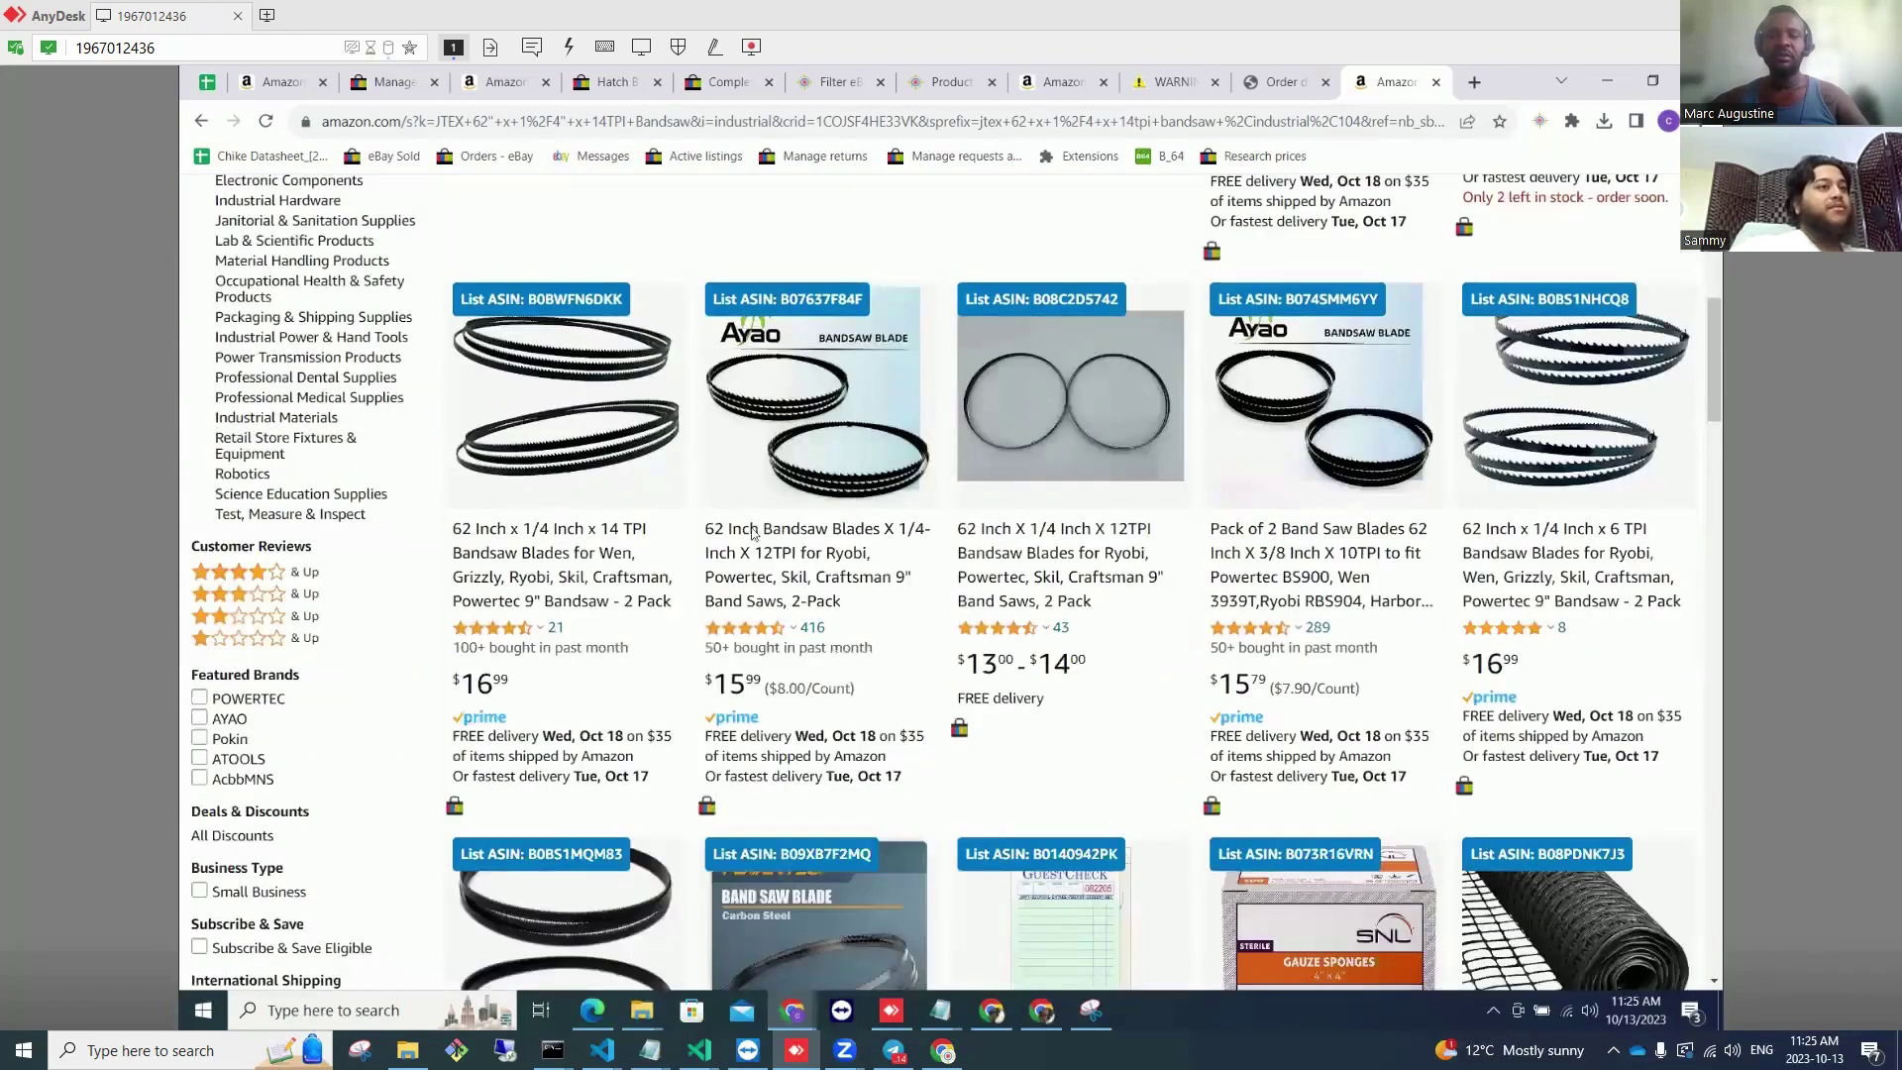
scroll(753, 644, "down", 7)
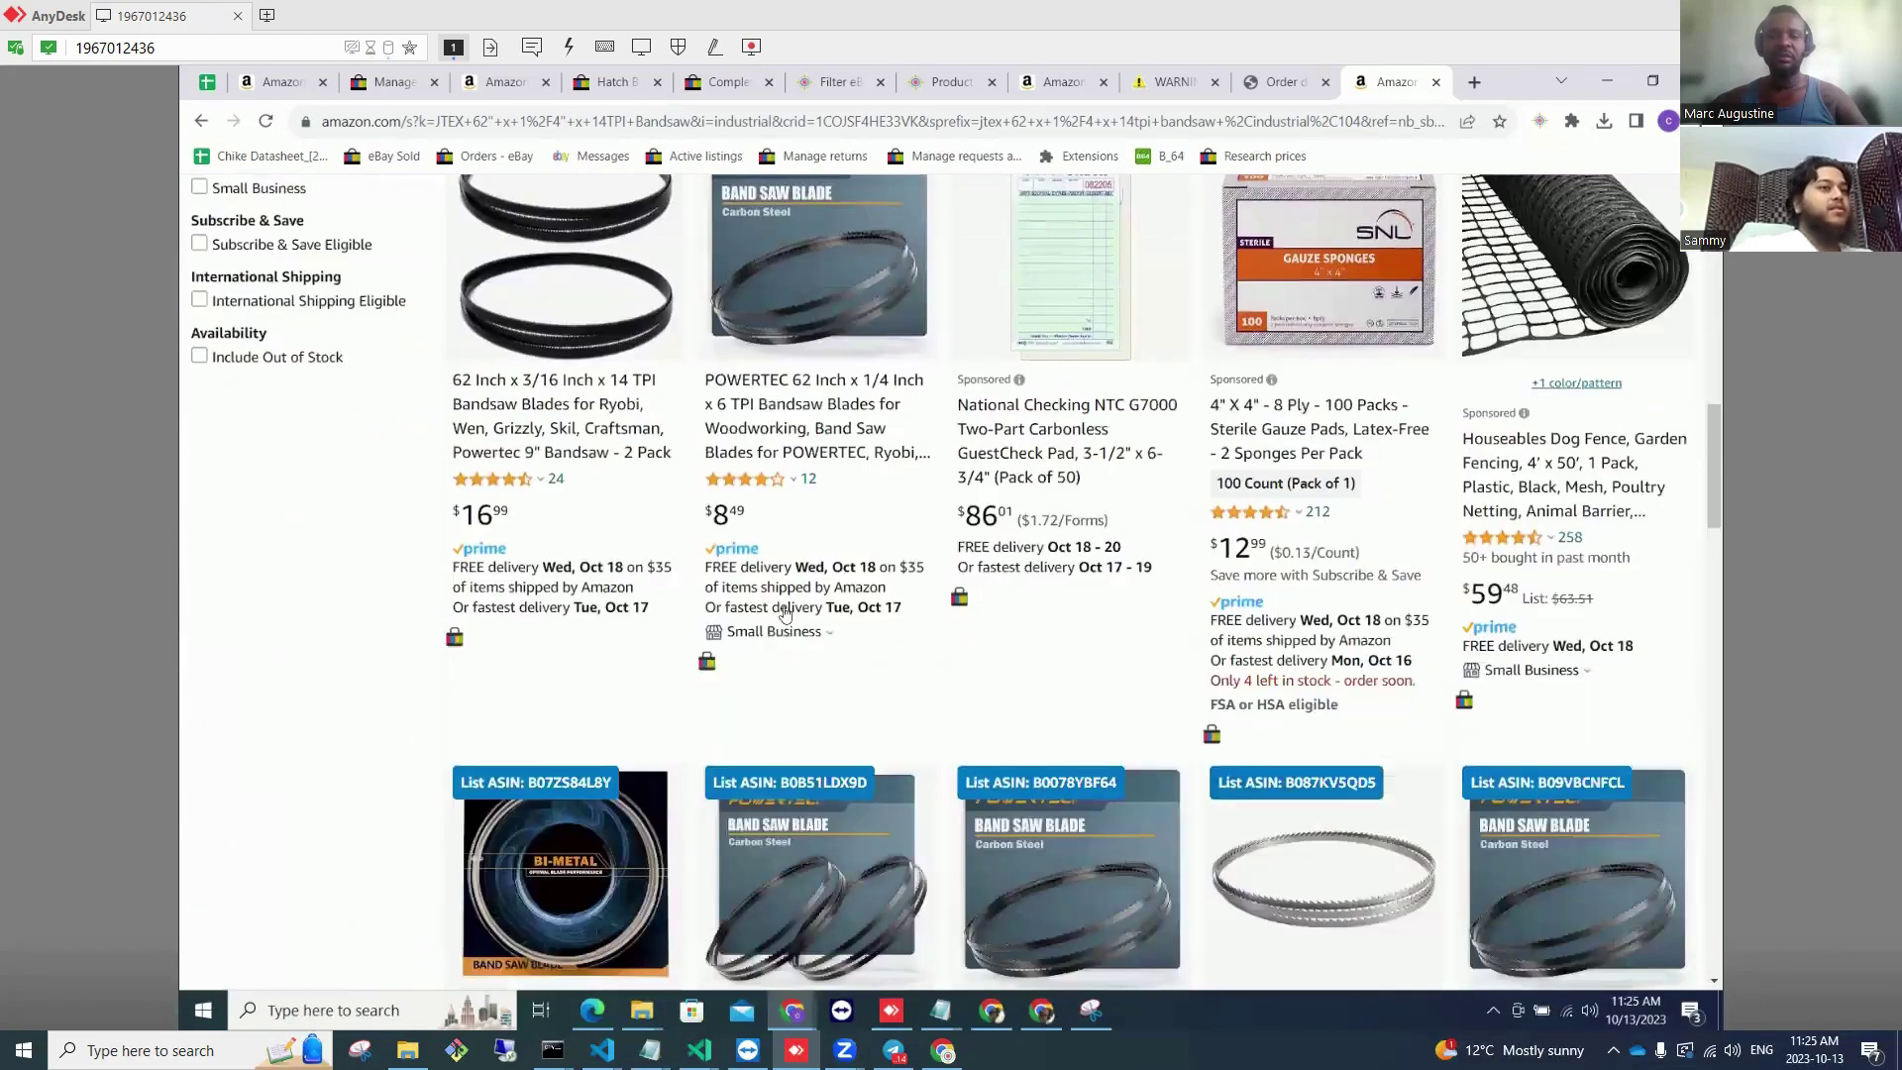
scroll(1173, 592, "down", 5)
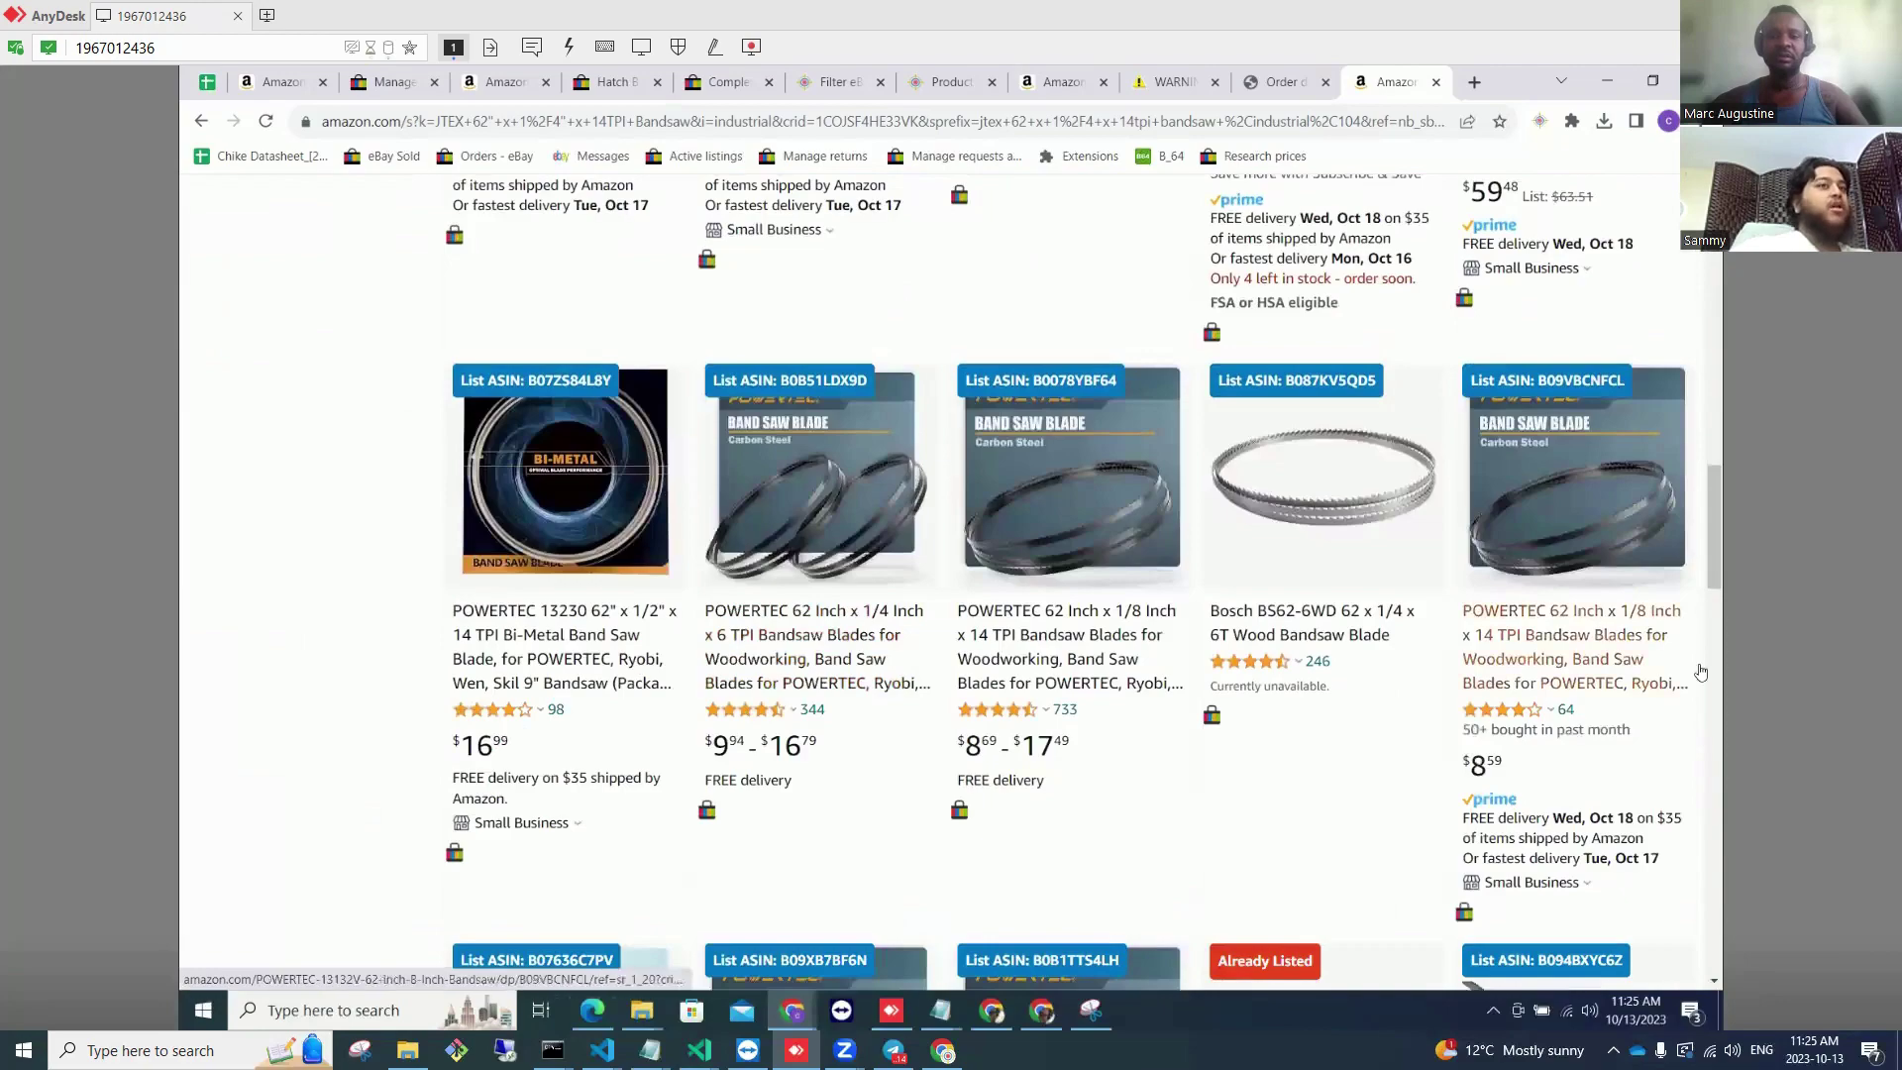
scroll(1444, 792, "down", 4)
scroll(1265, 355, "down", 6)
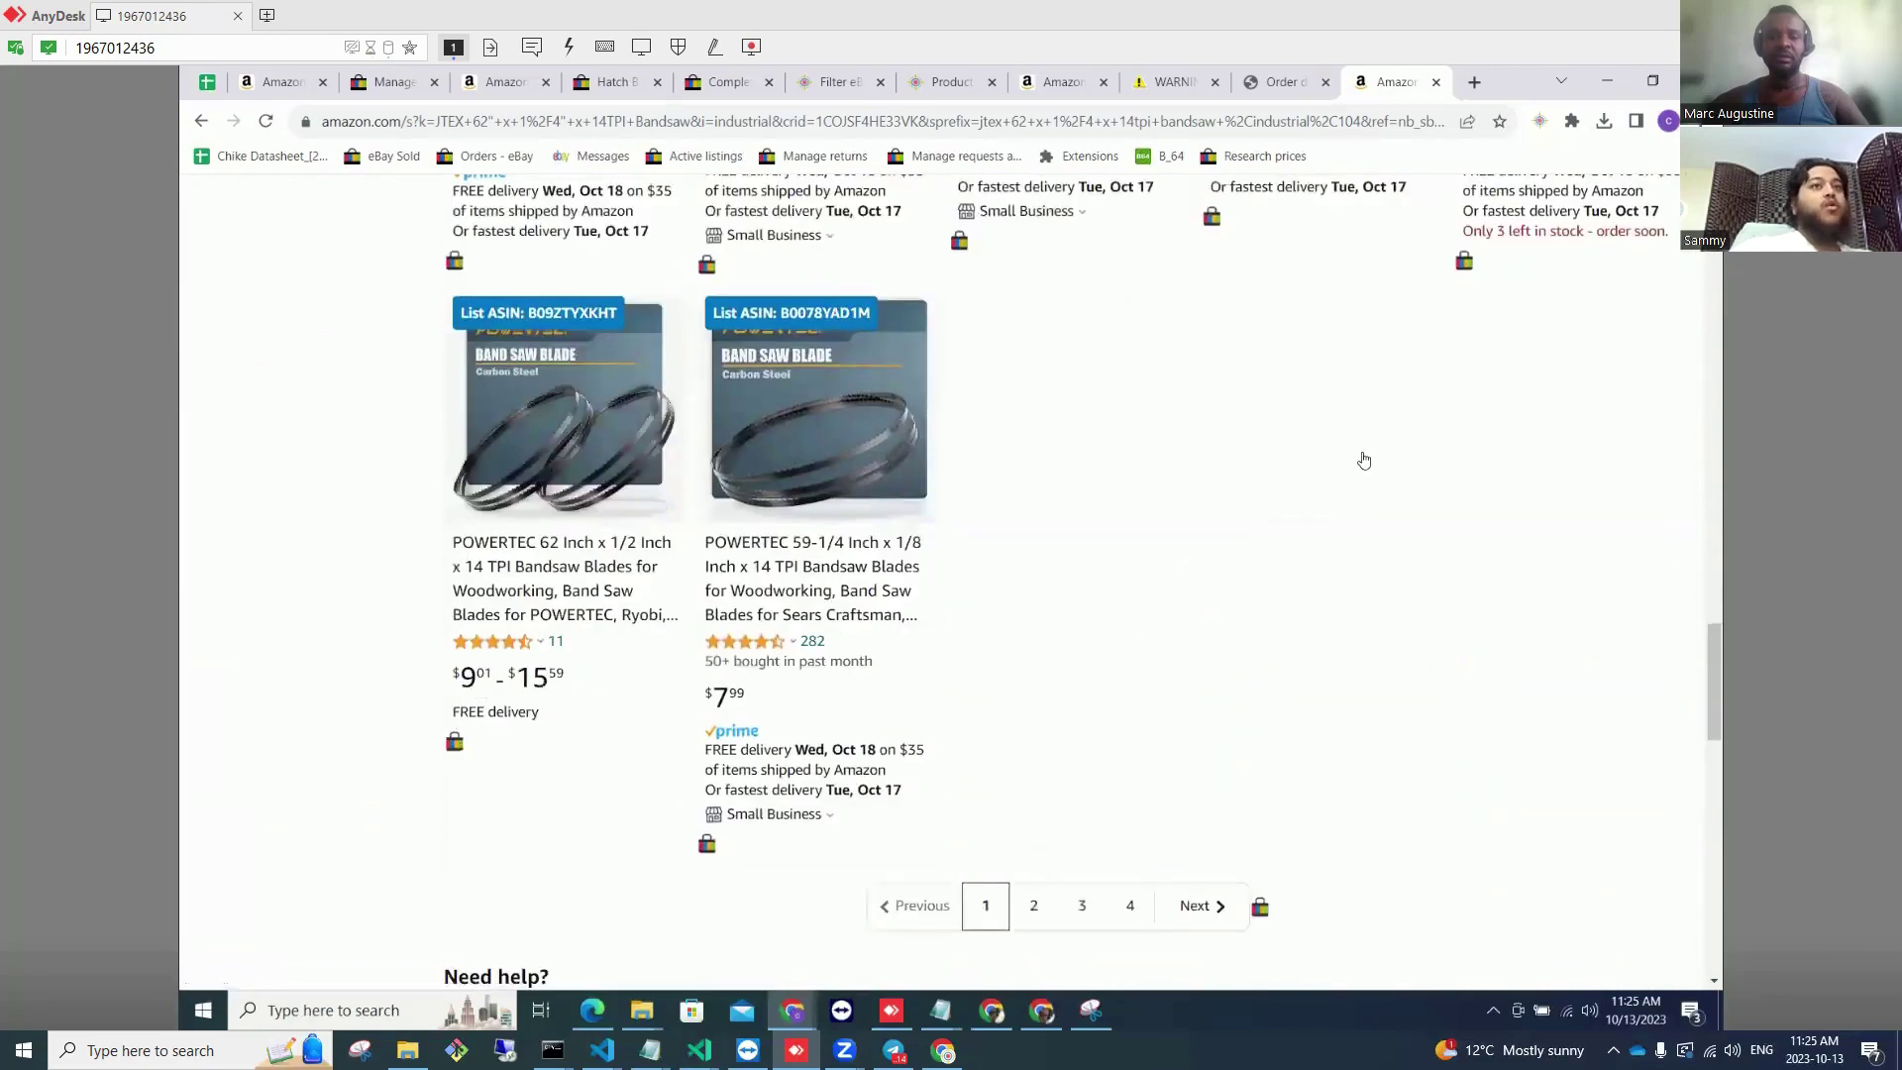
scroll(1265, 355, "up", 5)
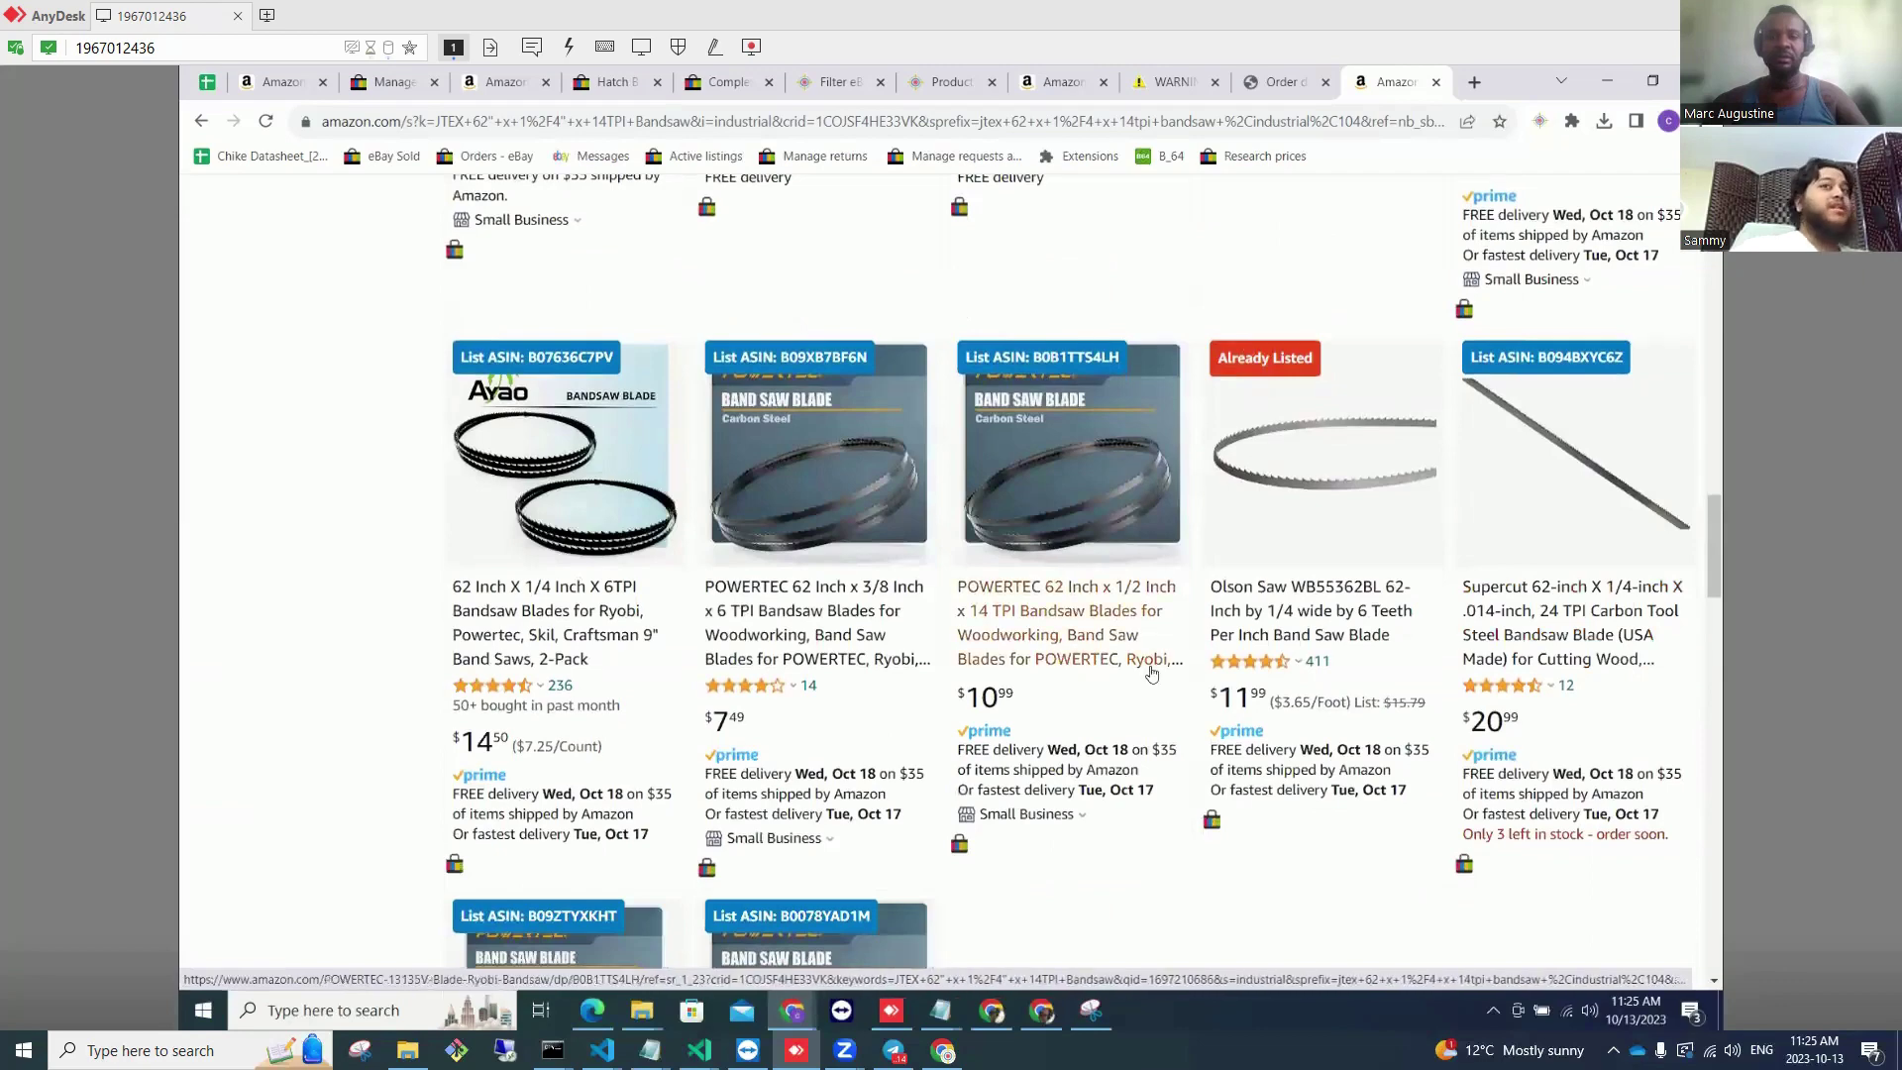
scroll(1698, 324, "up", 2)
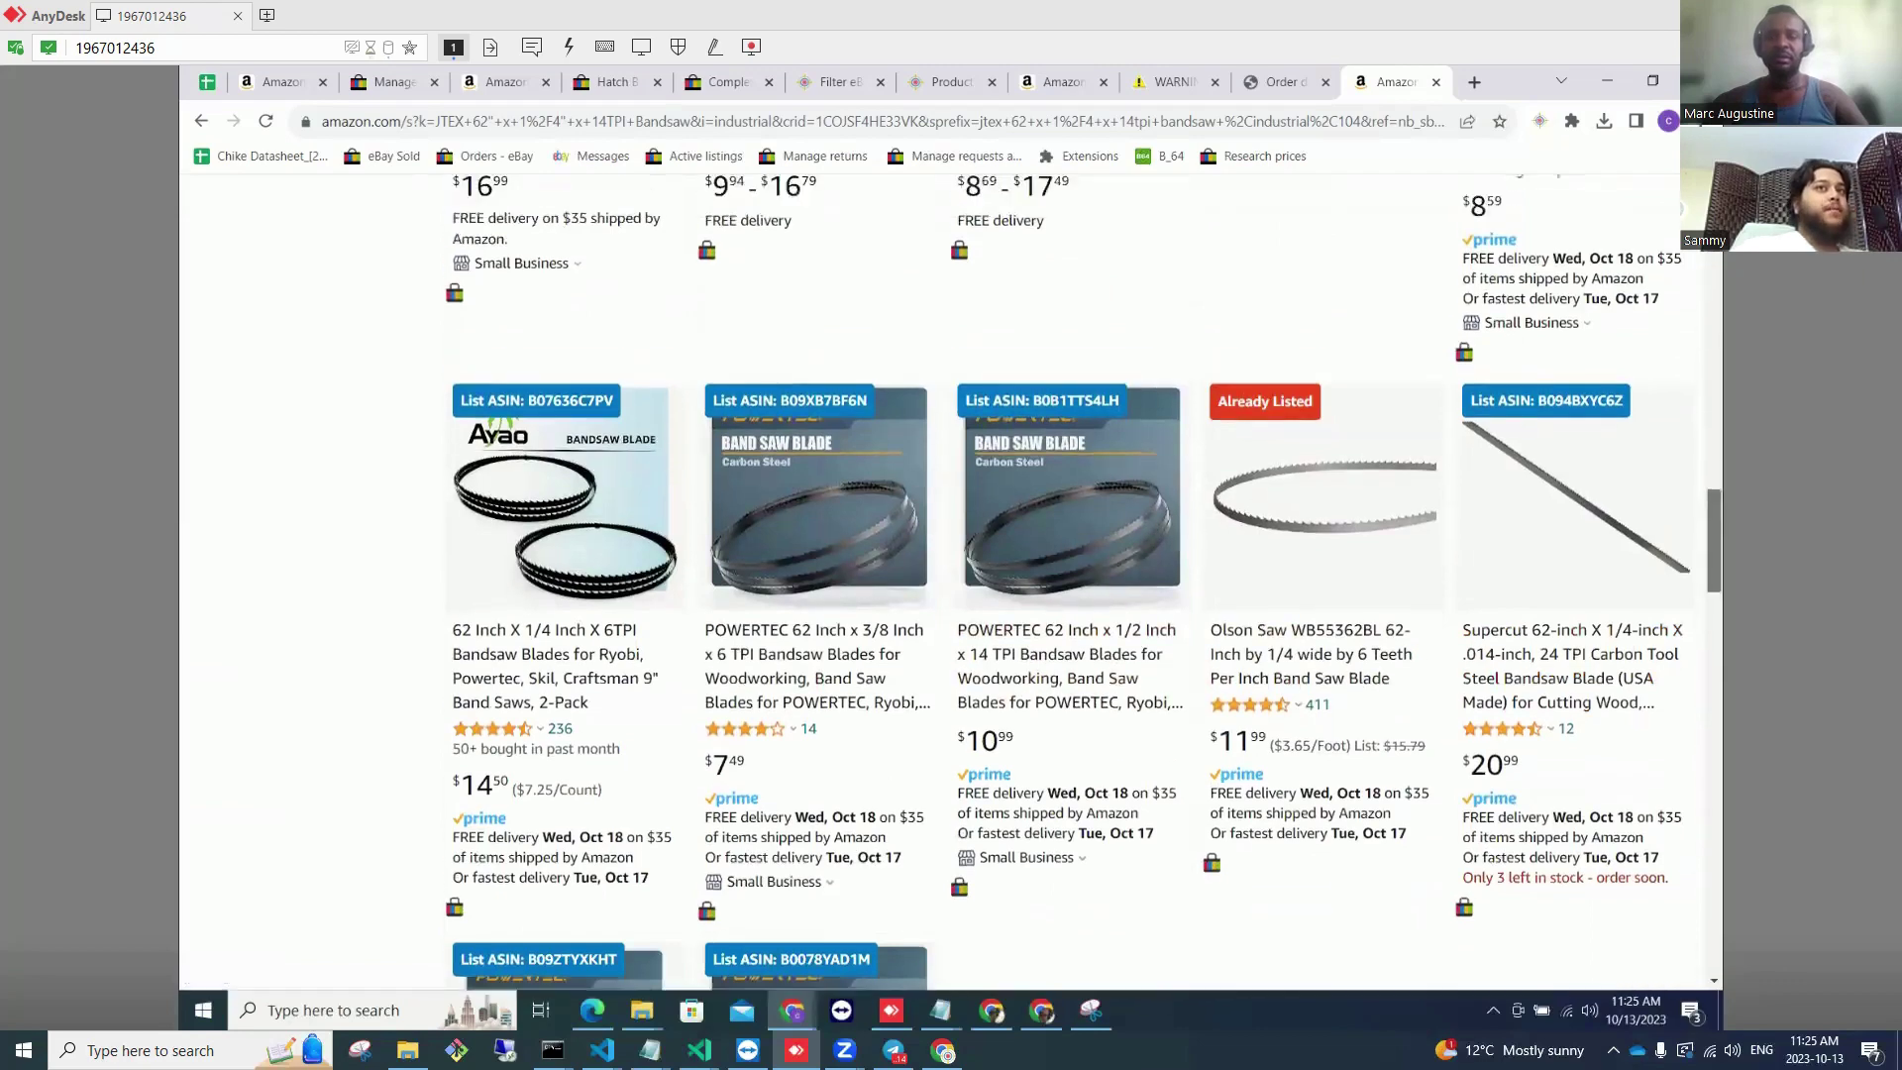
scroll(1084, 582, "up", 12)
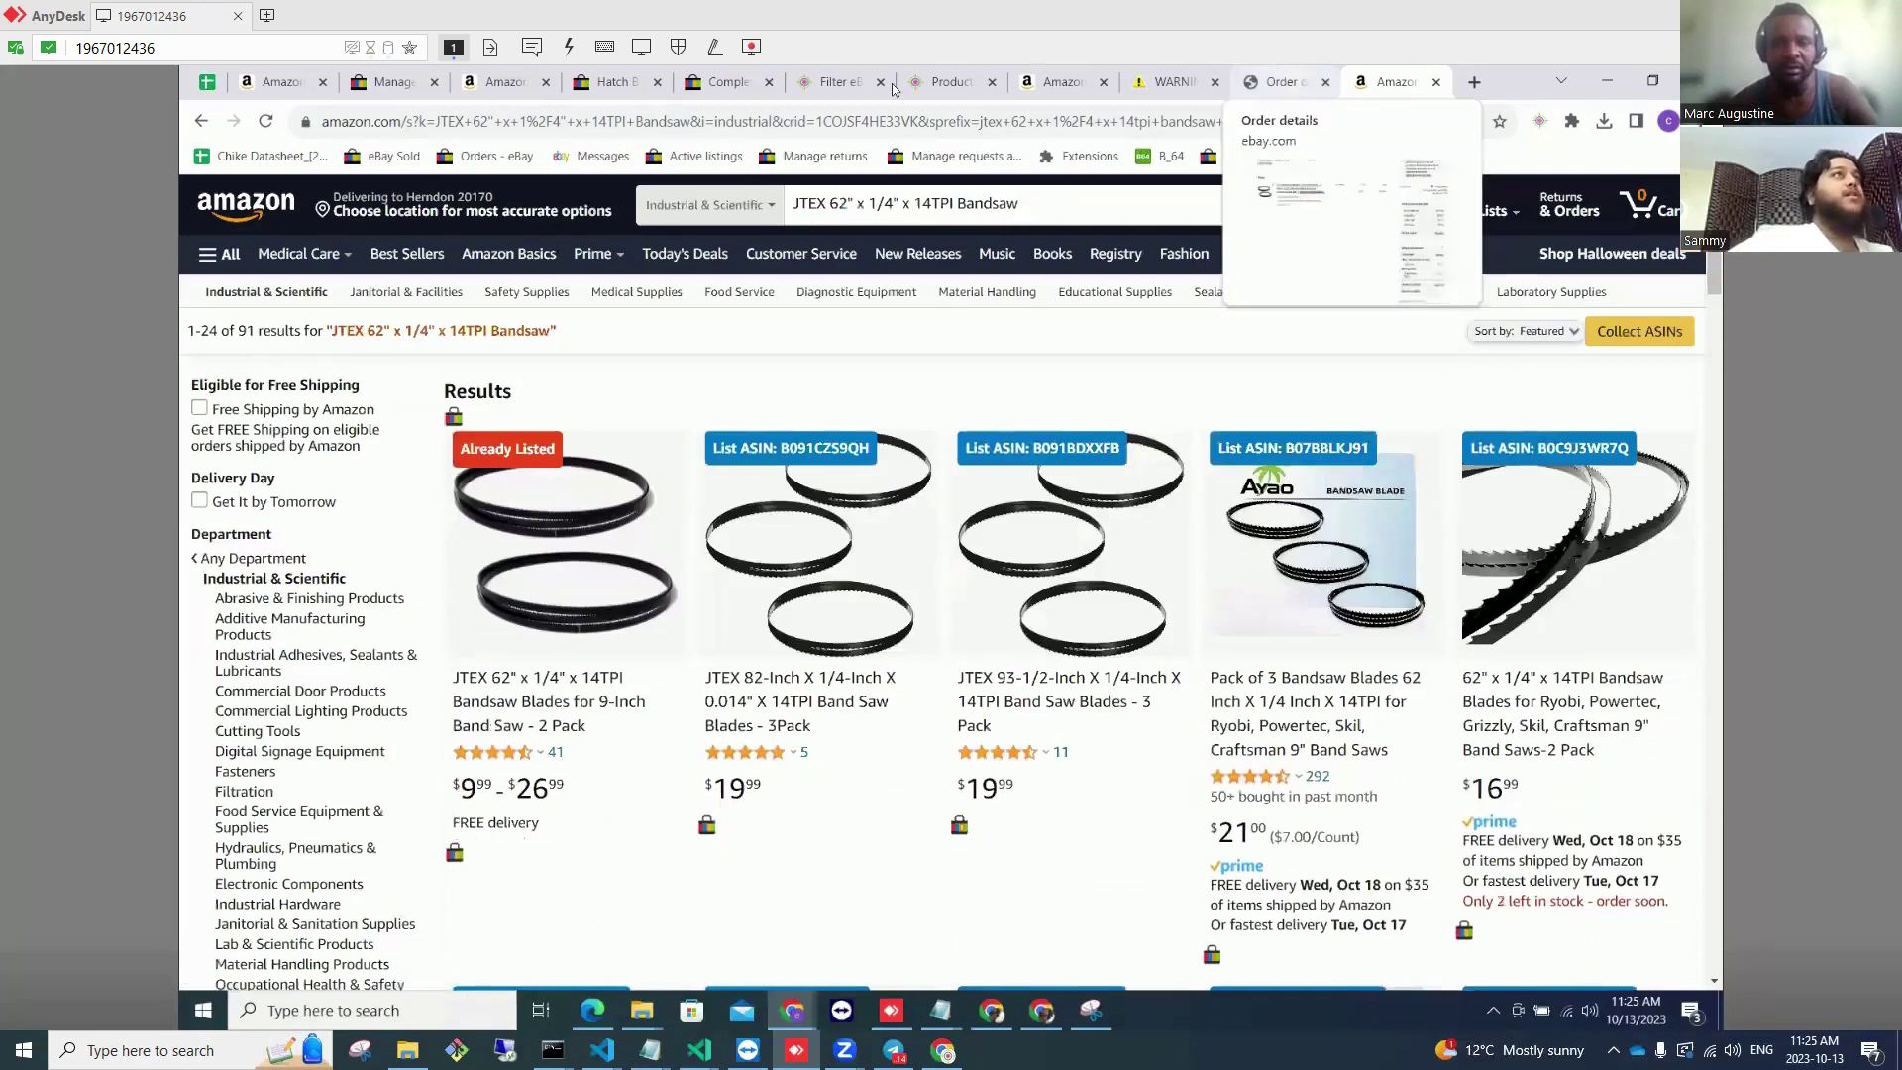
Step: Show Ebay Sniper 4's Product Finder settings
left_click(941, 82)
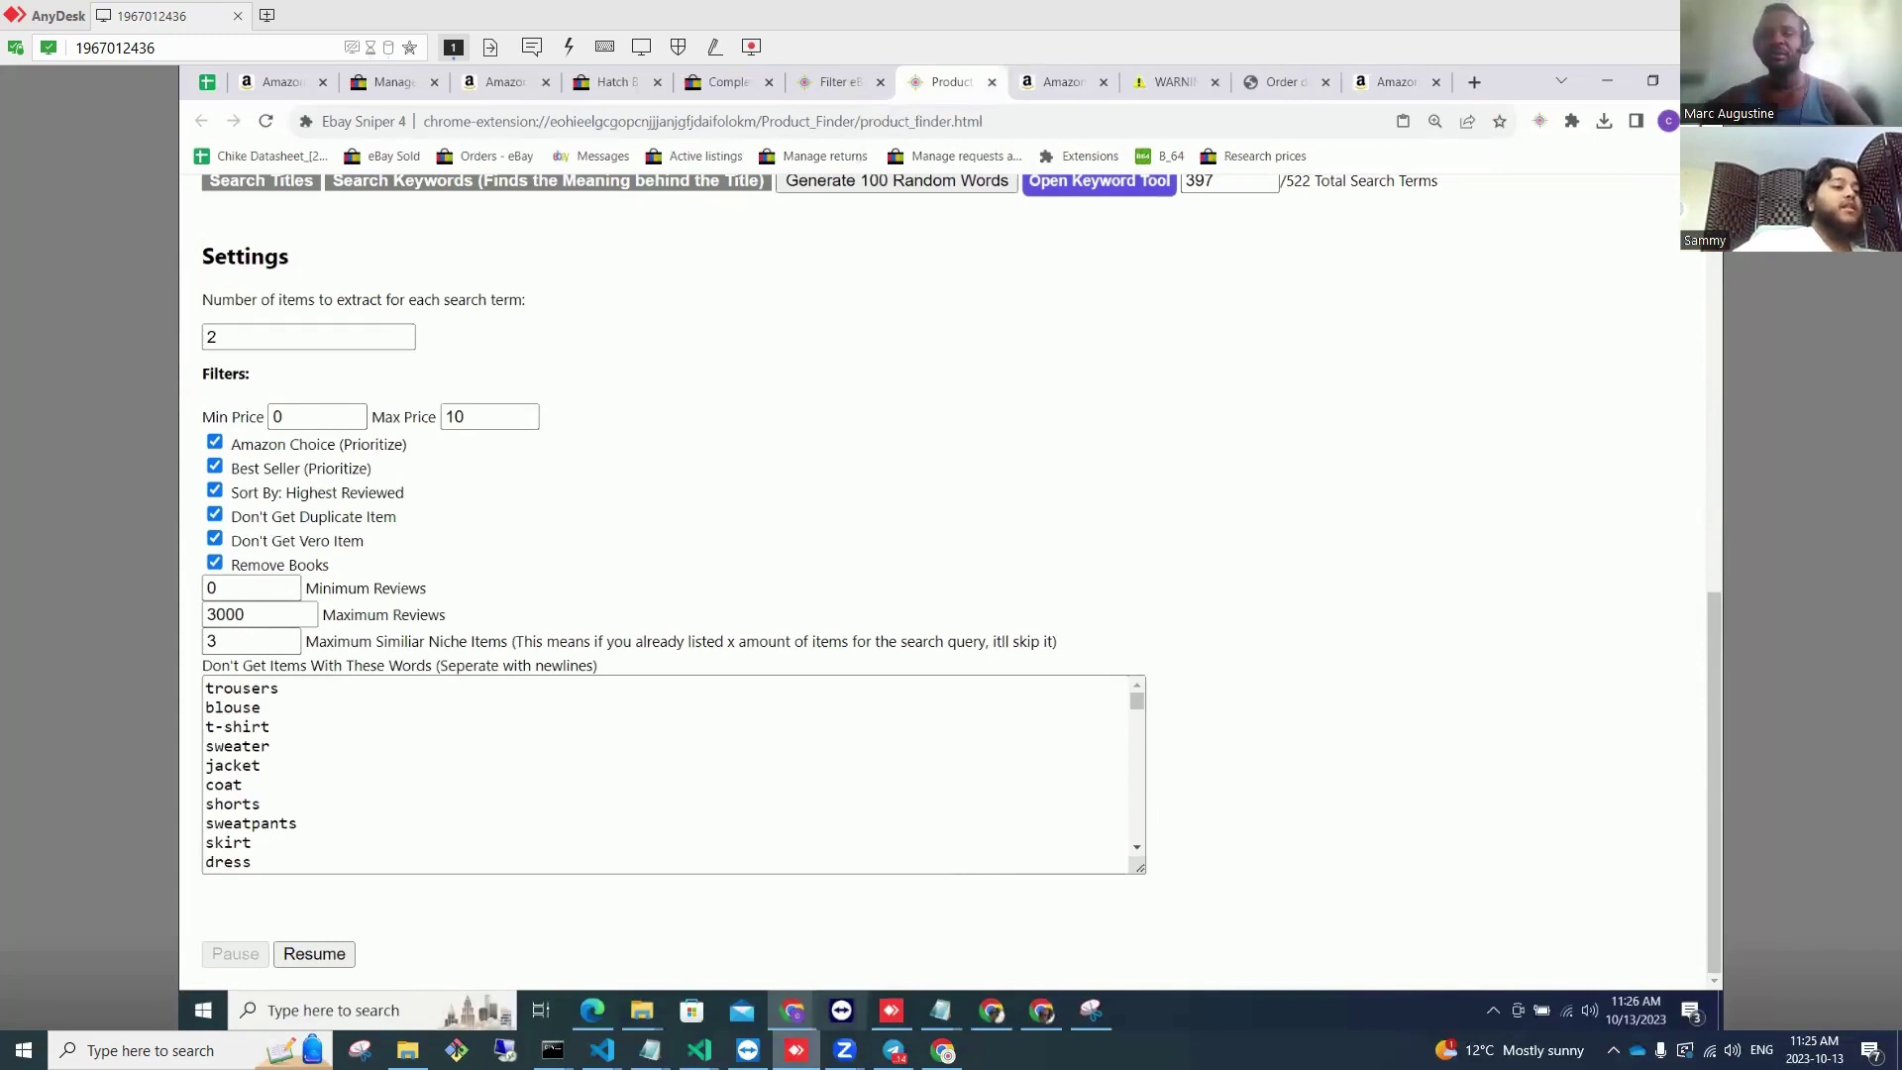
Step: Bring up the second AnyDesk remote session showing the Mac
right_click(796, 1050)
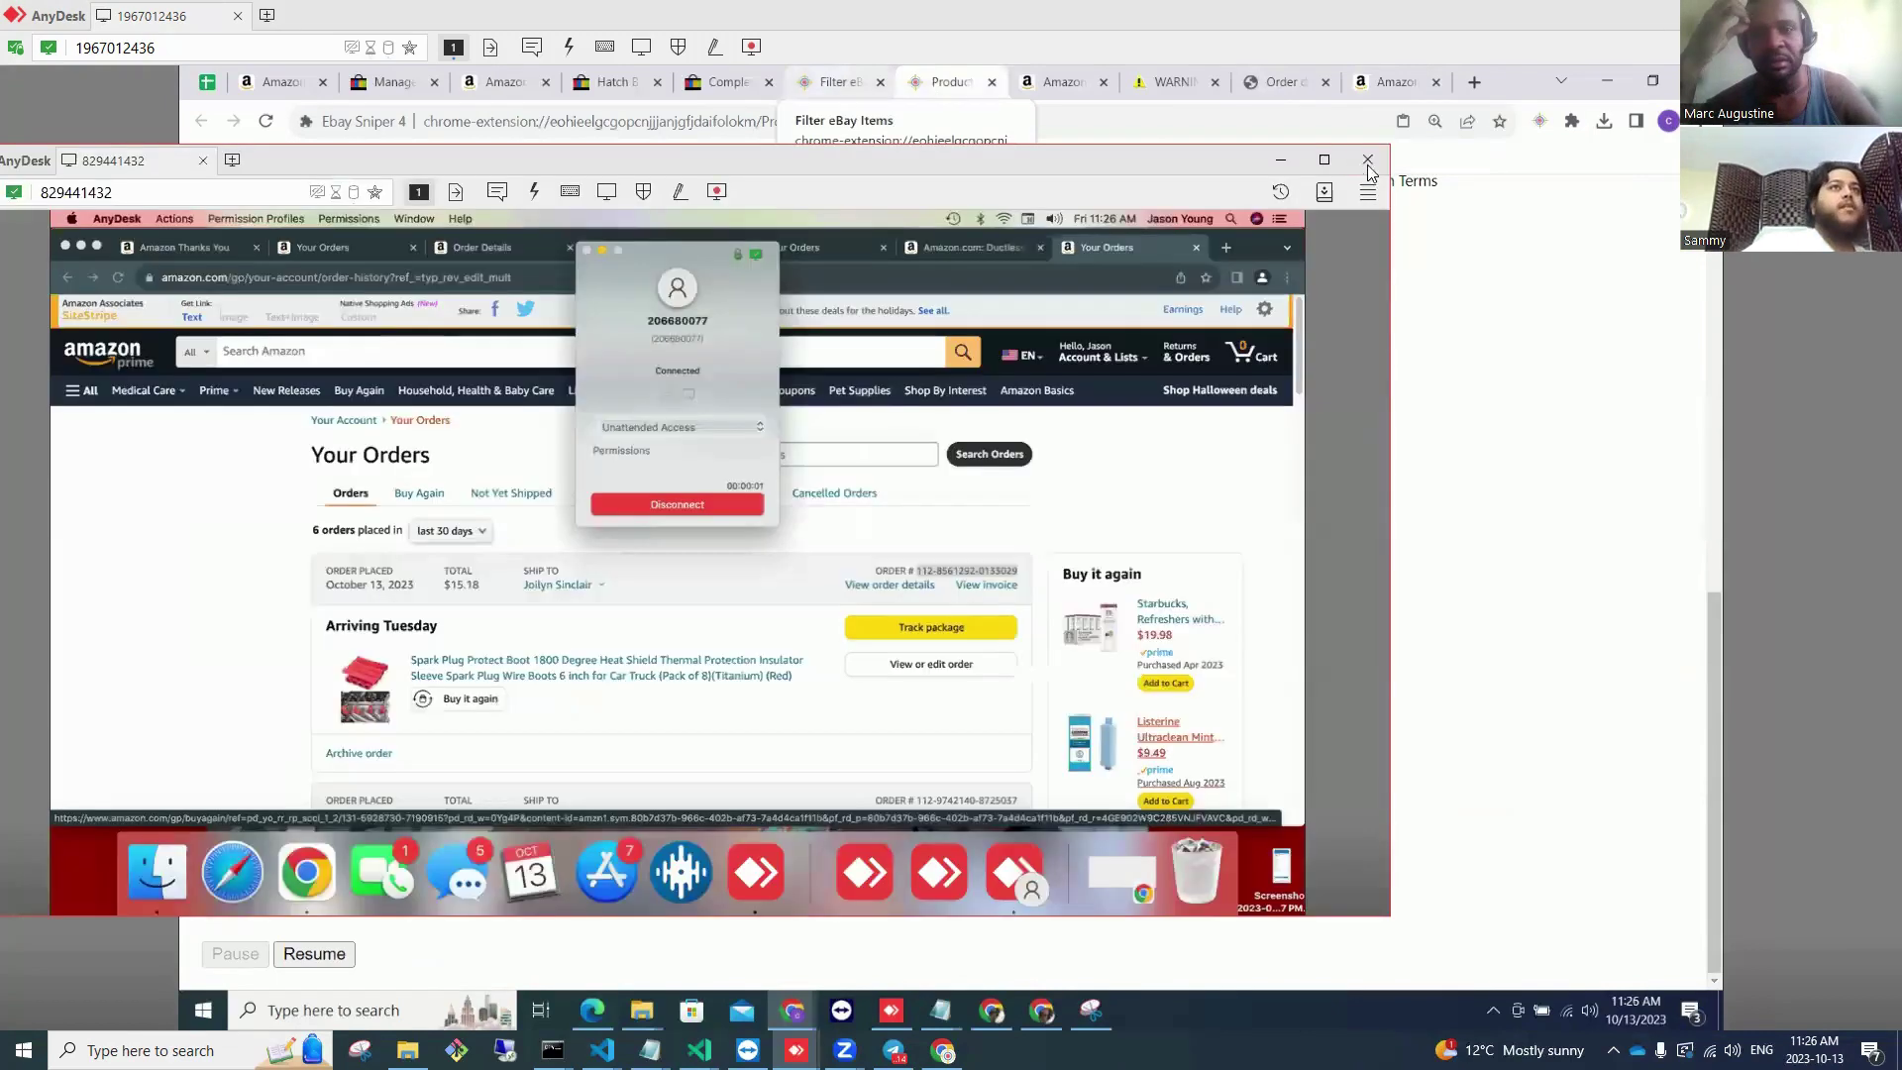
Step: Maximize the remote Mac session and switch Chrome to the eBay business account profile
left_click(1328, 161)
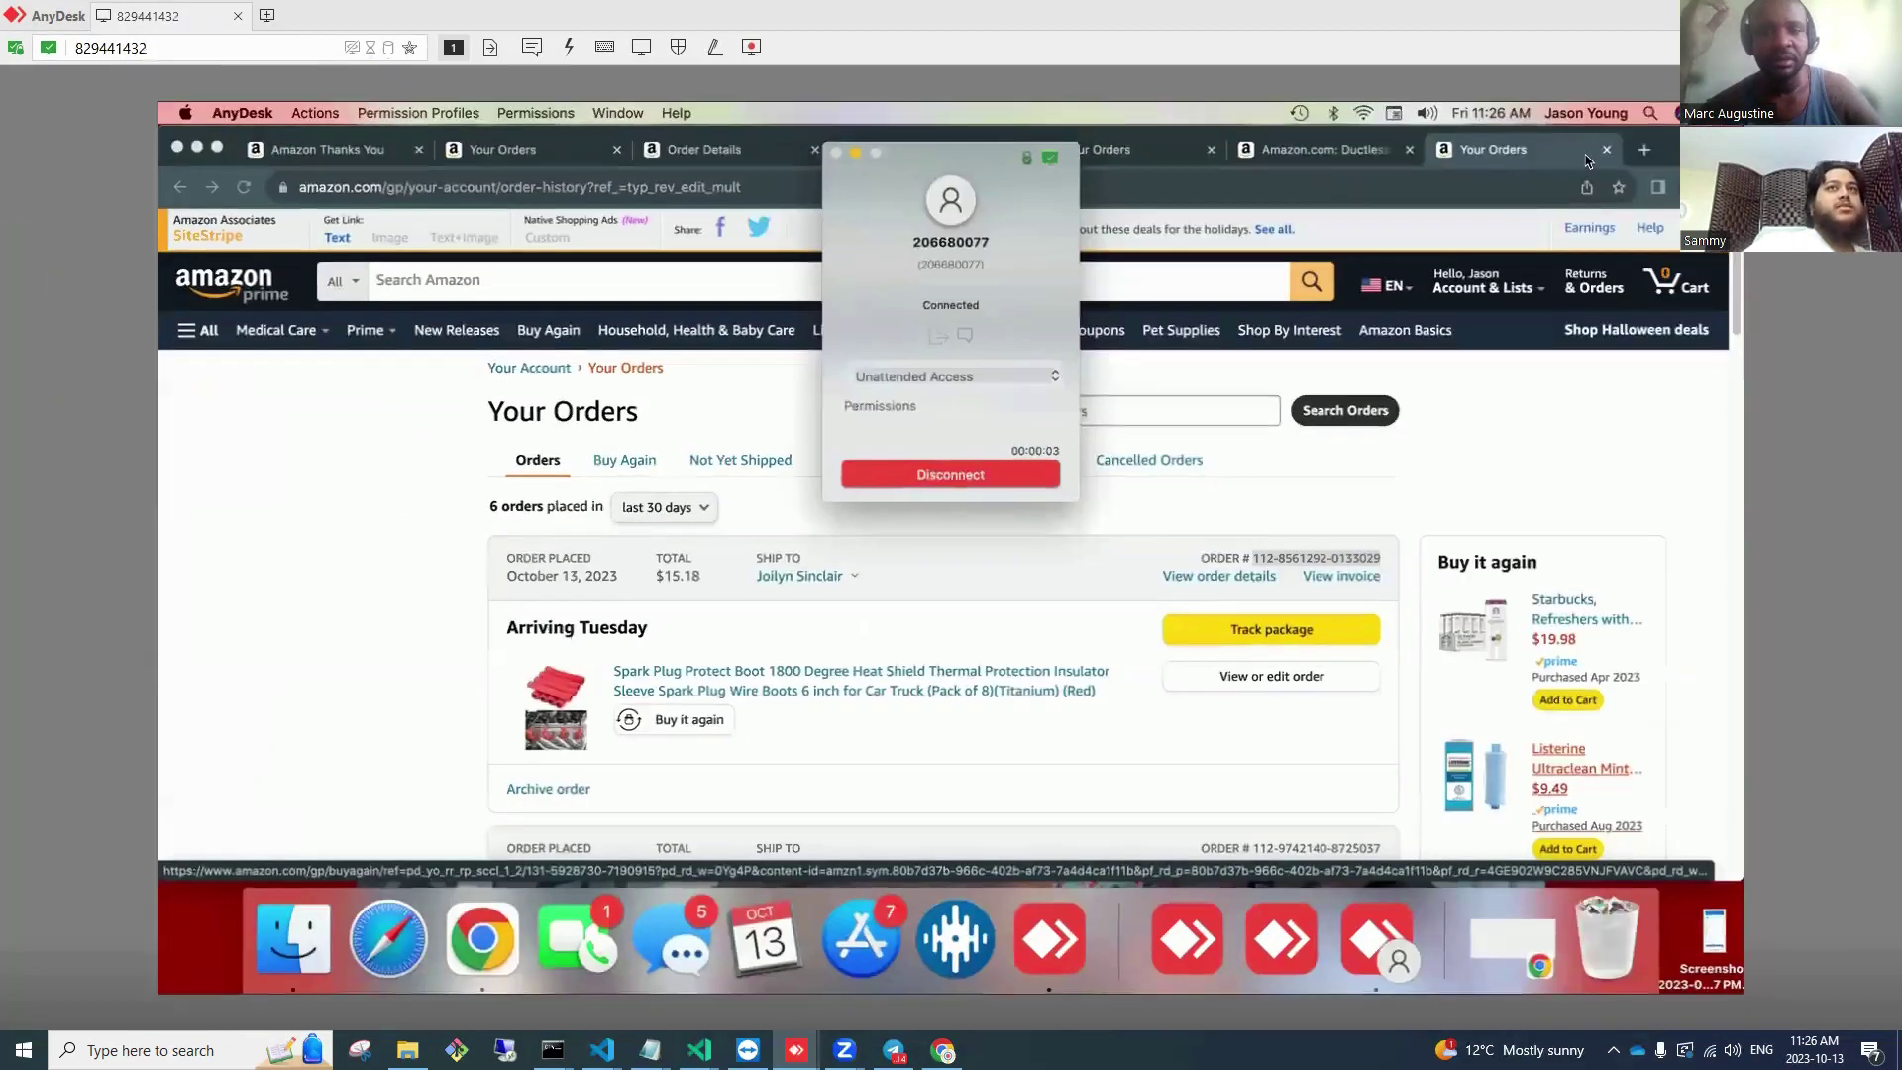
left_click(1657, 187)
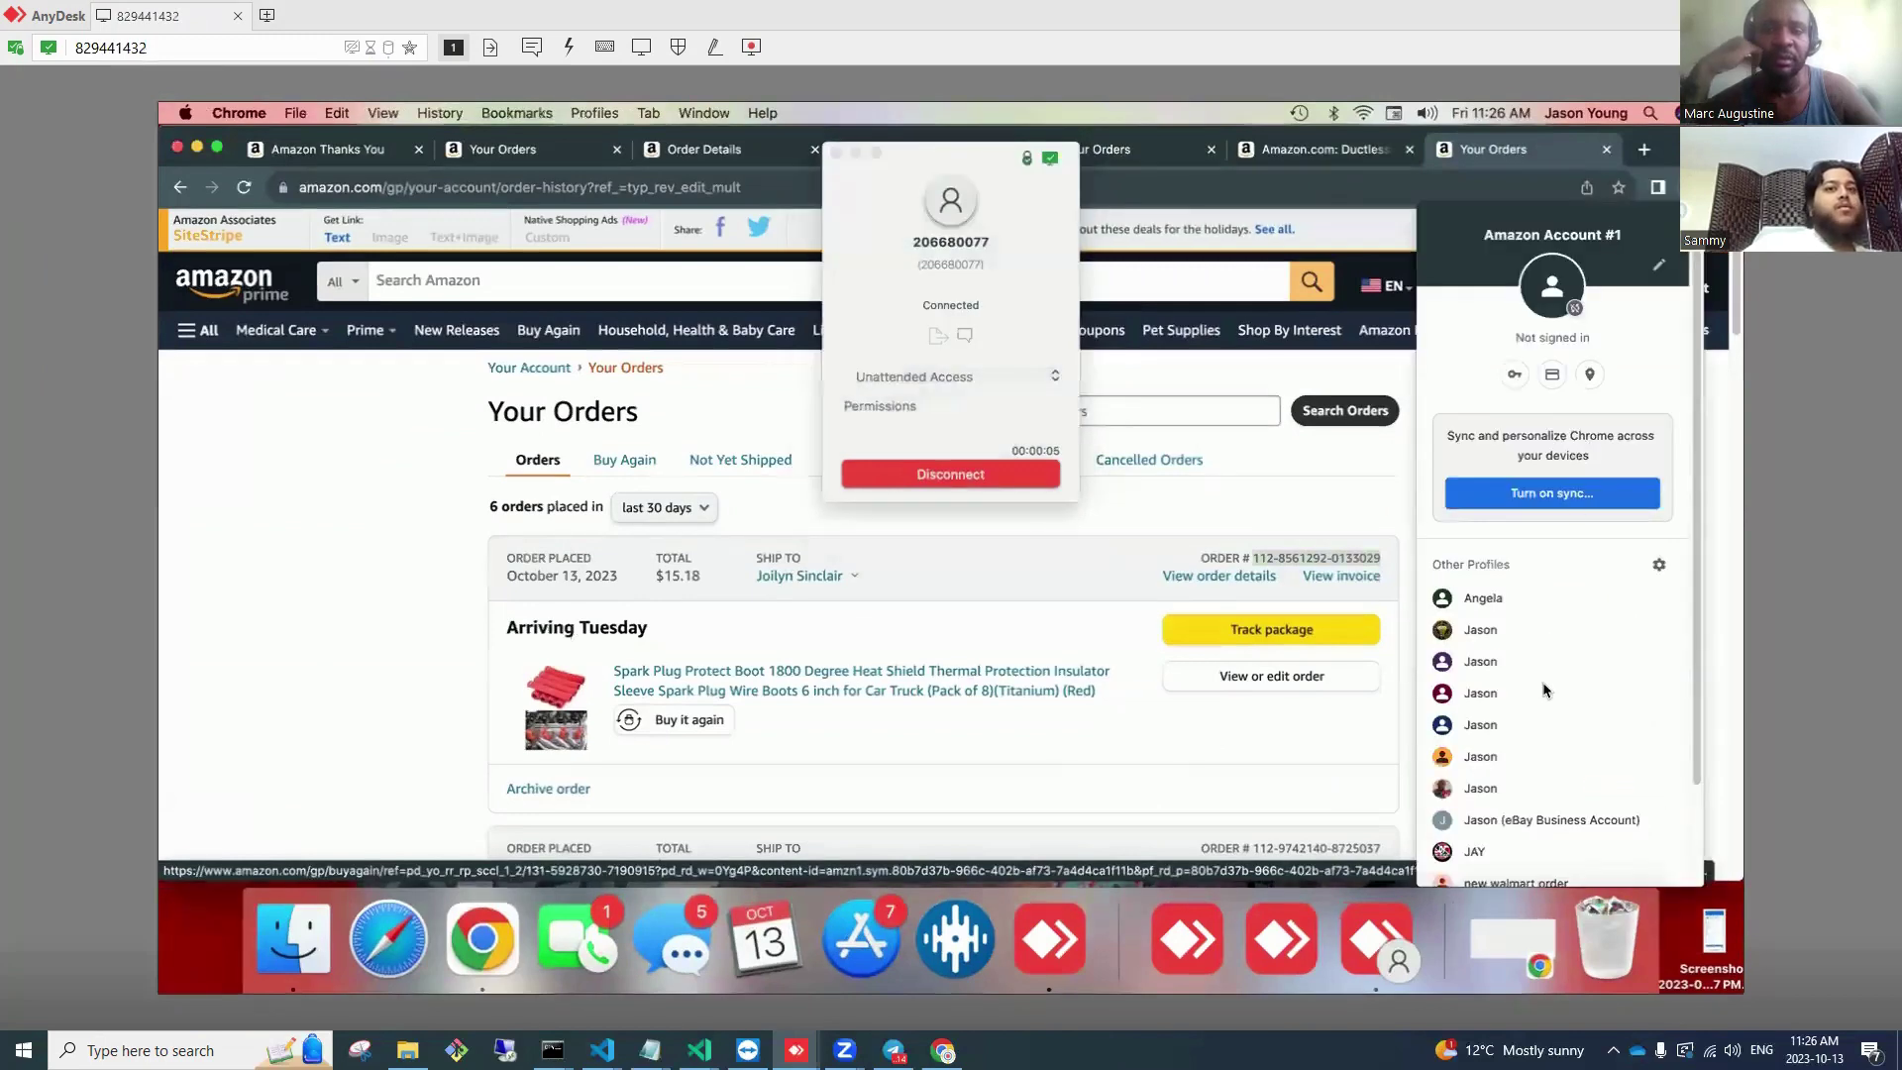
left_click(1543, 829)
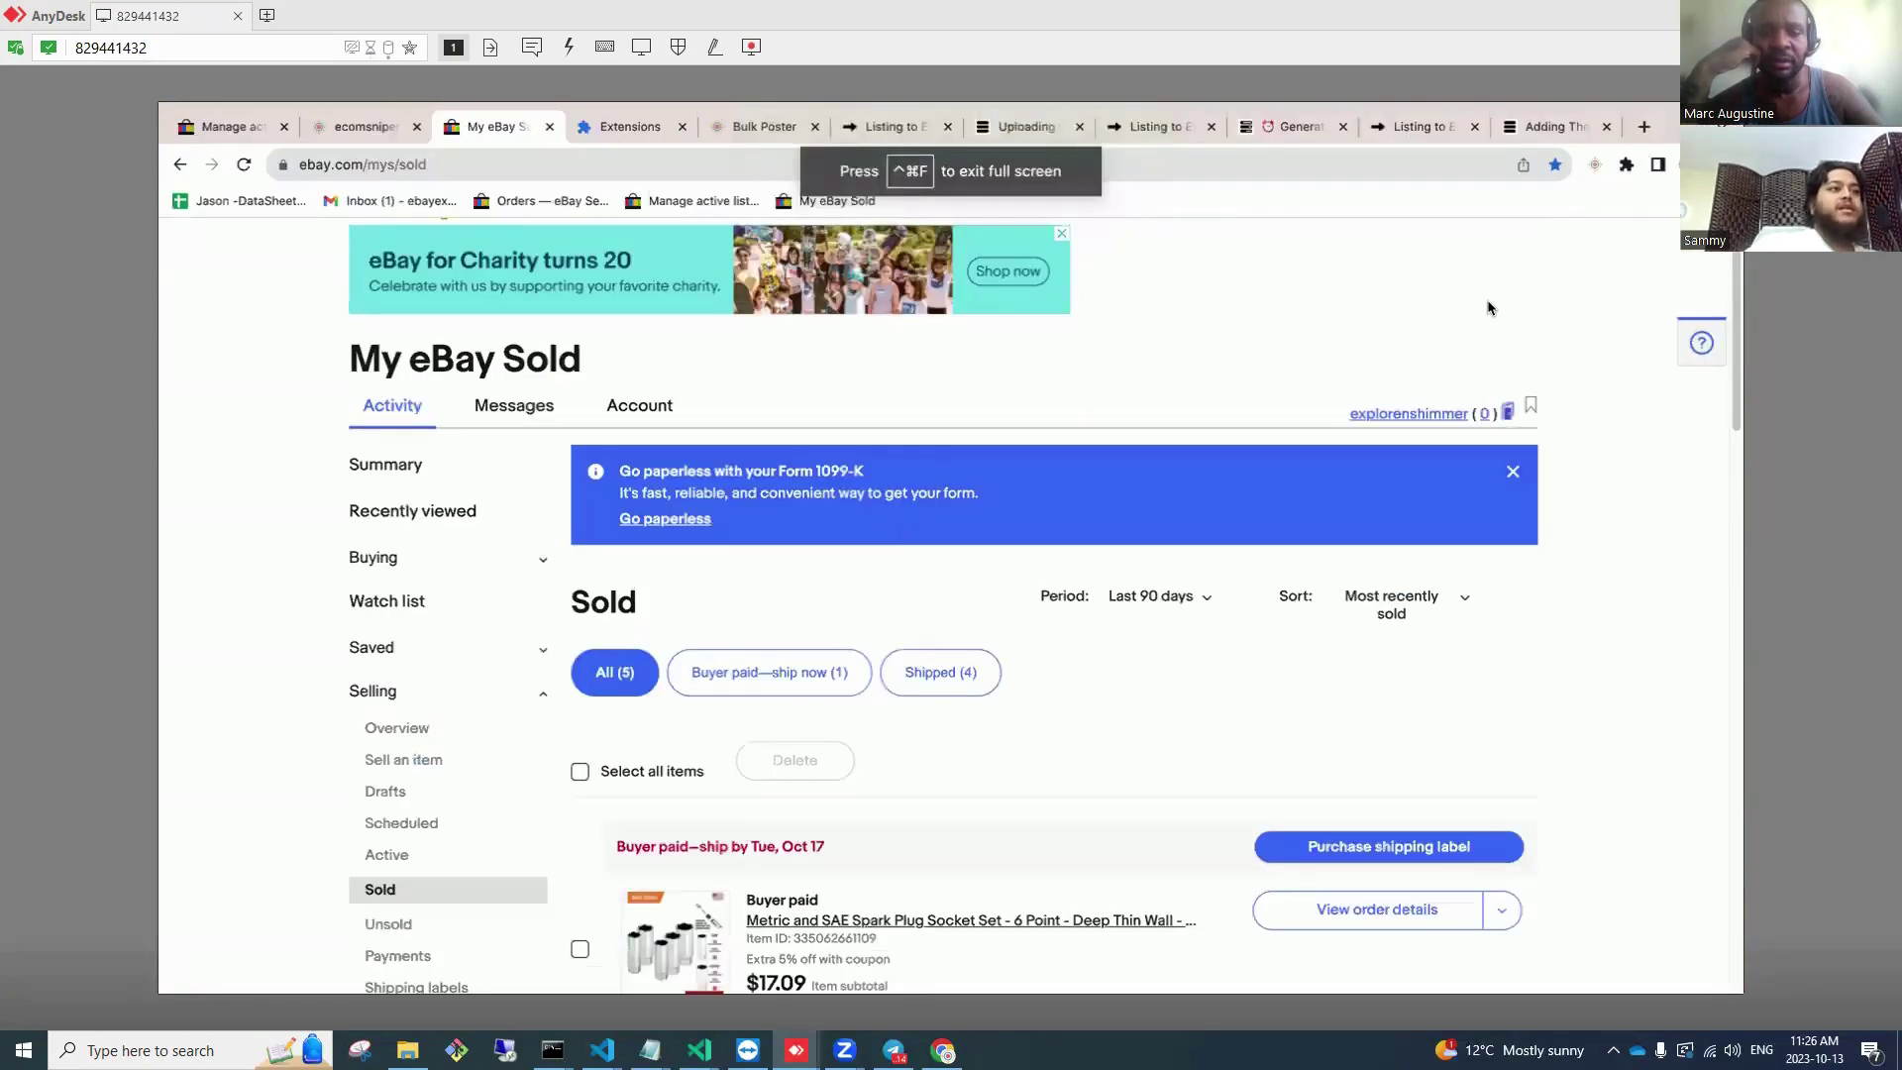
Step: Go through My eBay Selling to Seller Hub's active listings, now showing 727 items
left_click(764, 129)
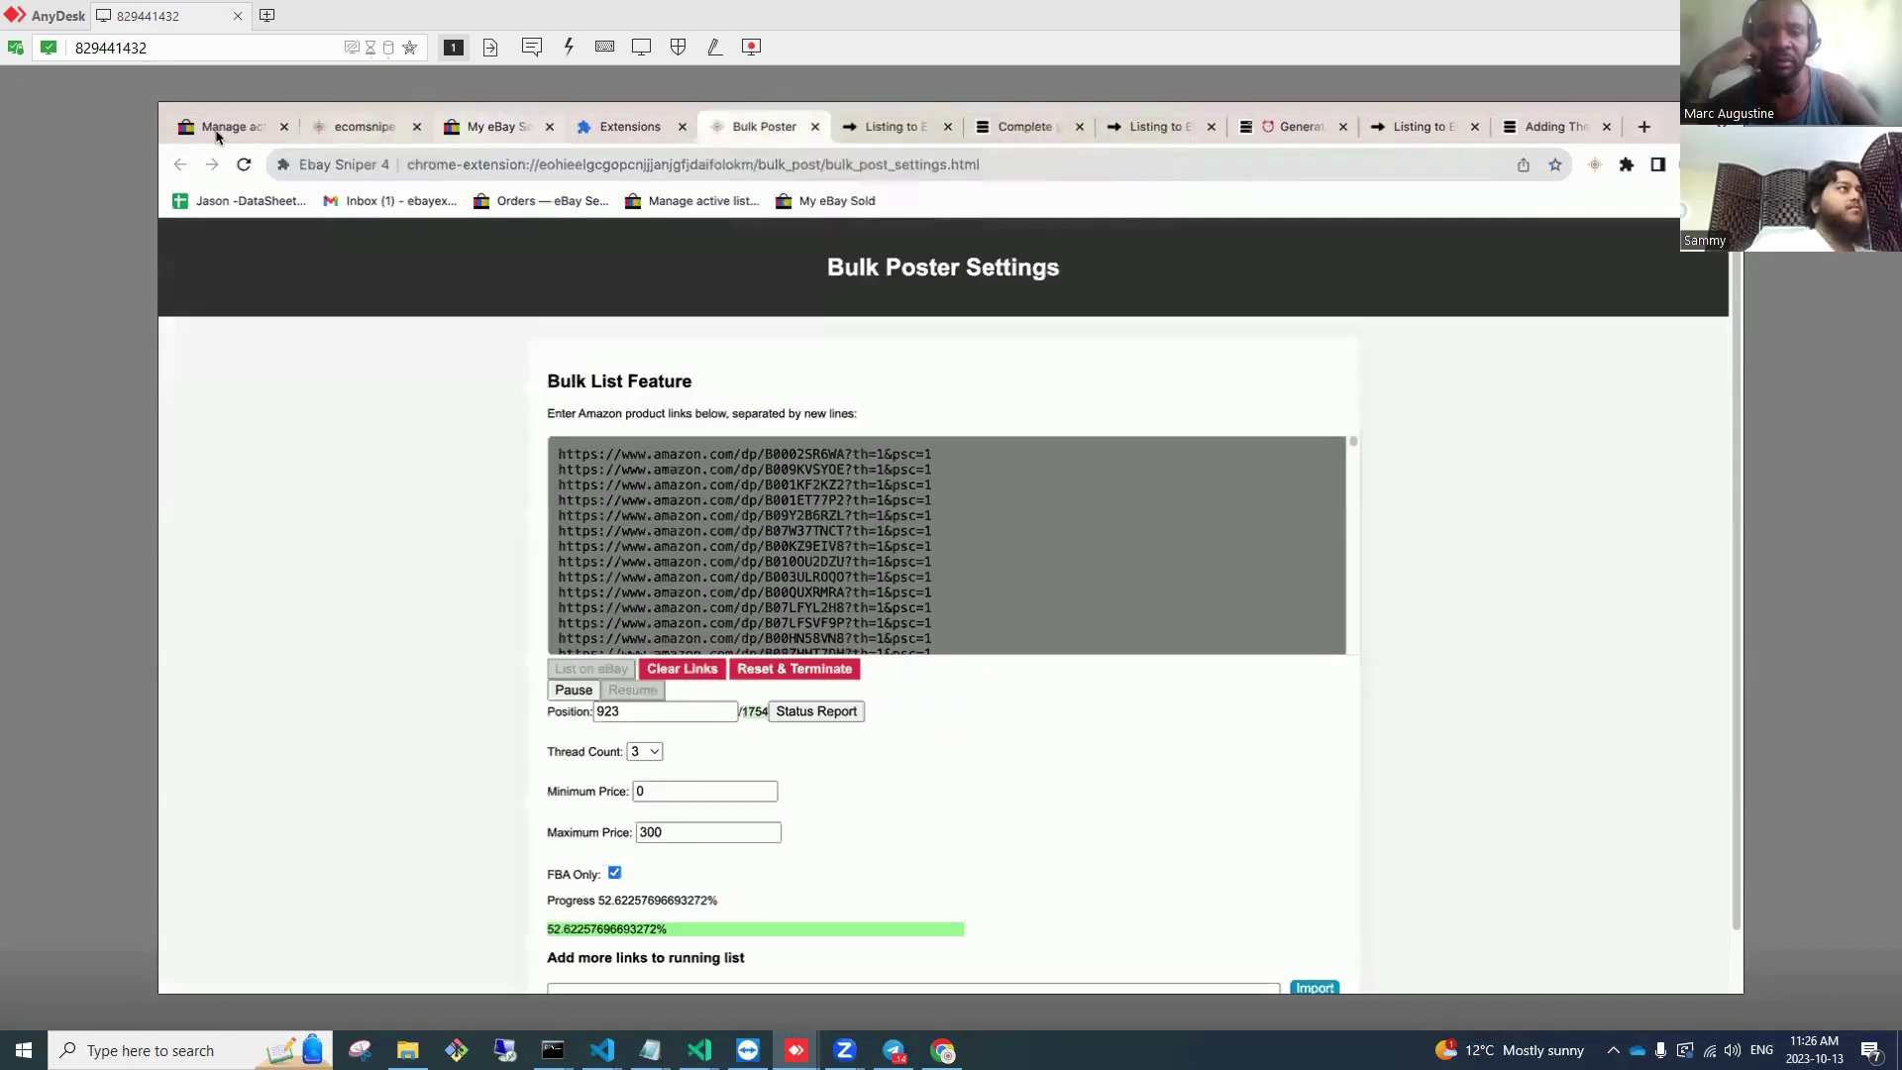
left_click(218, 128)
scroll(539, 357, "up", 10)
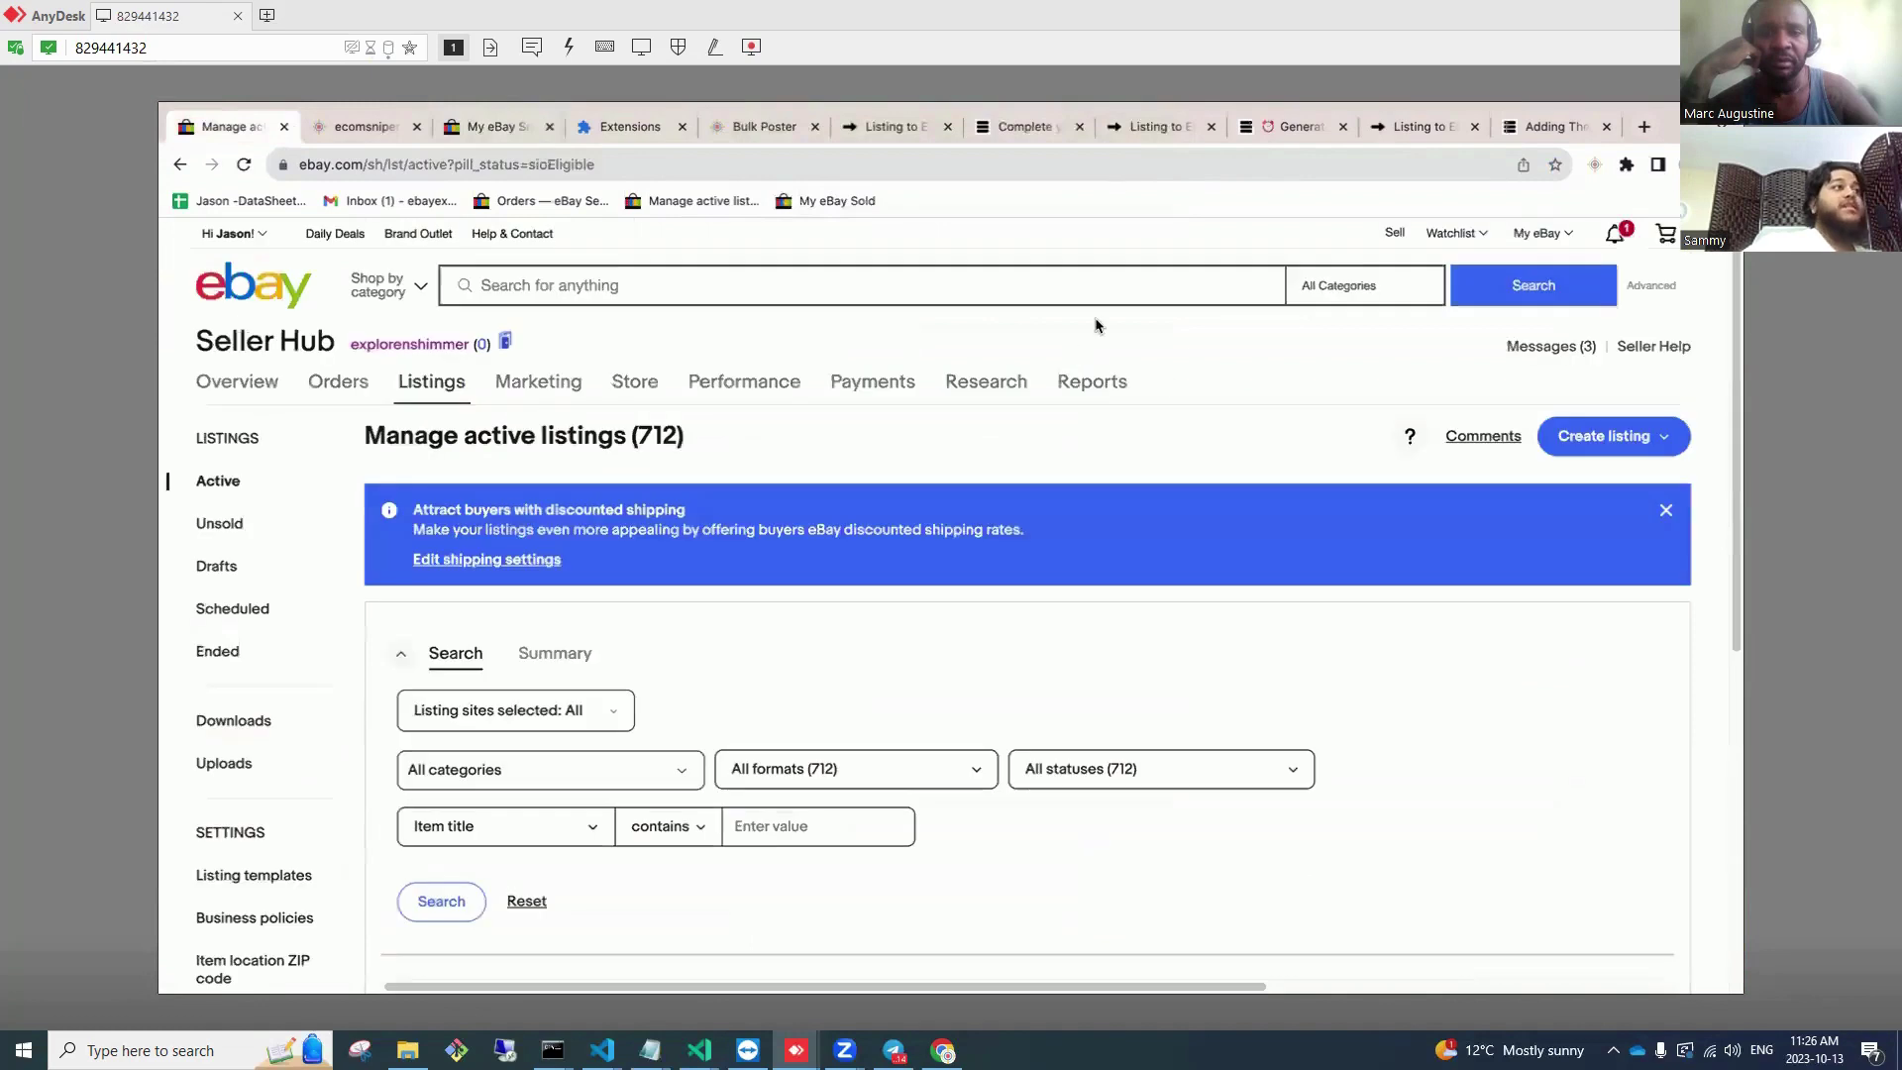
mouse_move(1507, 242)
left_click(1558, 432)
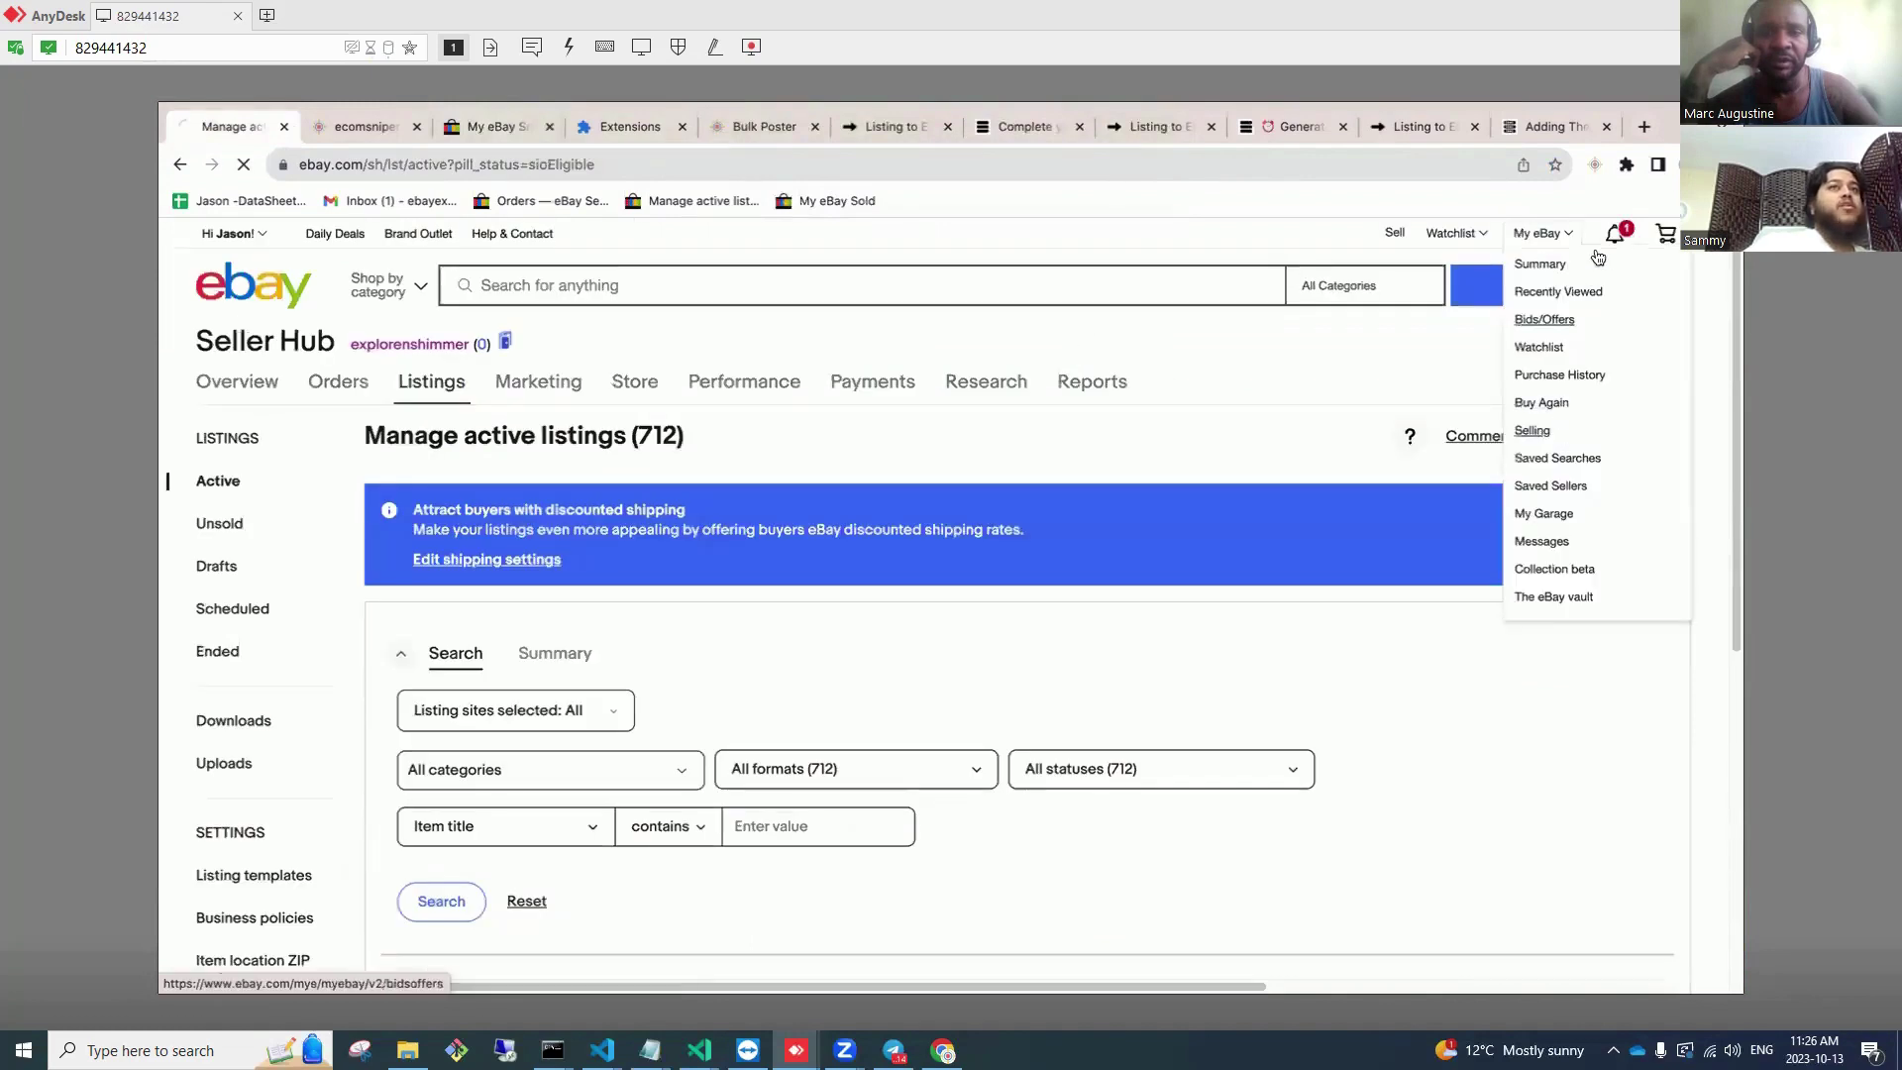
mouse_move(1606, 246)
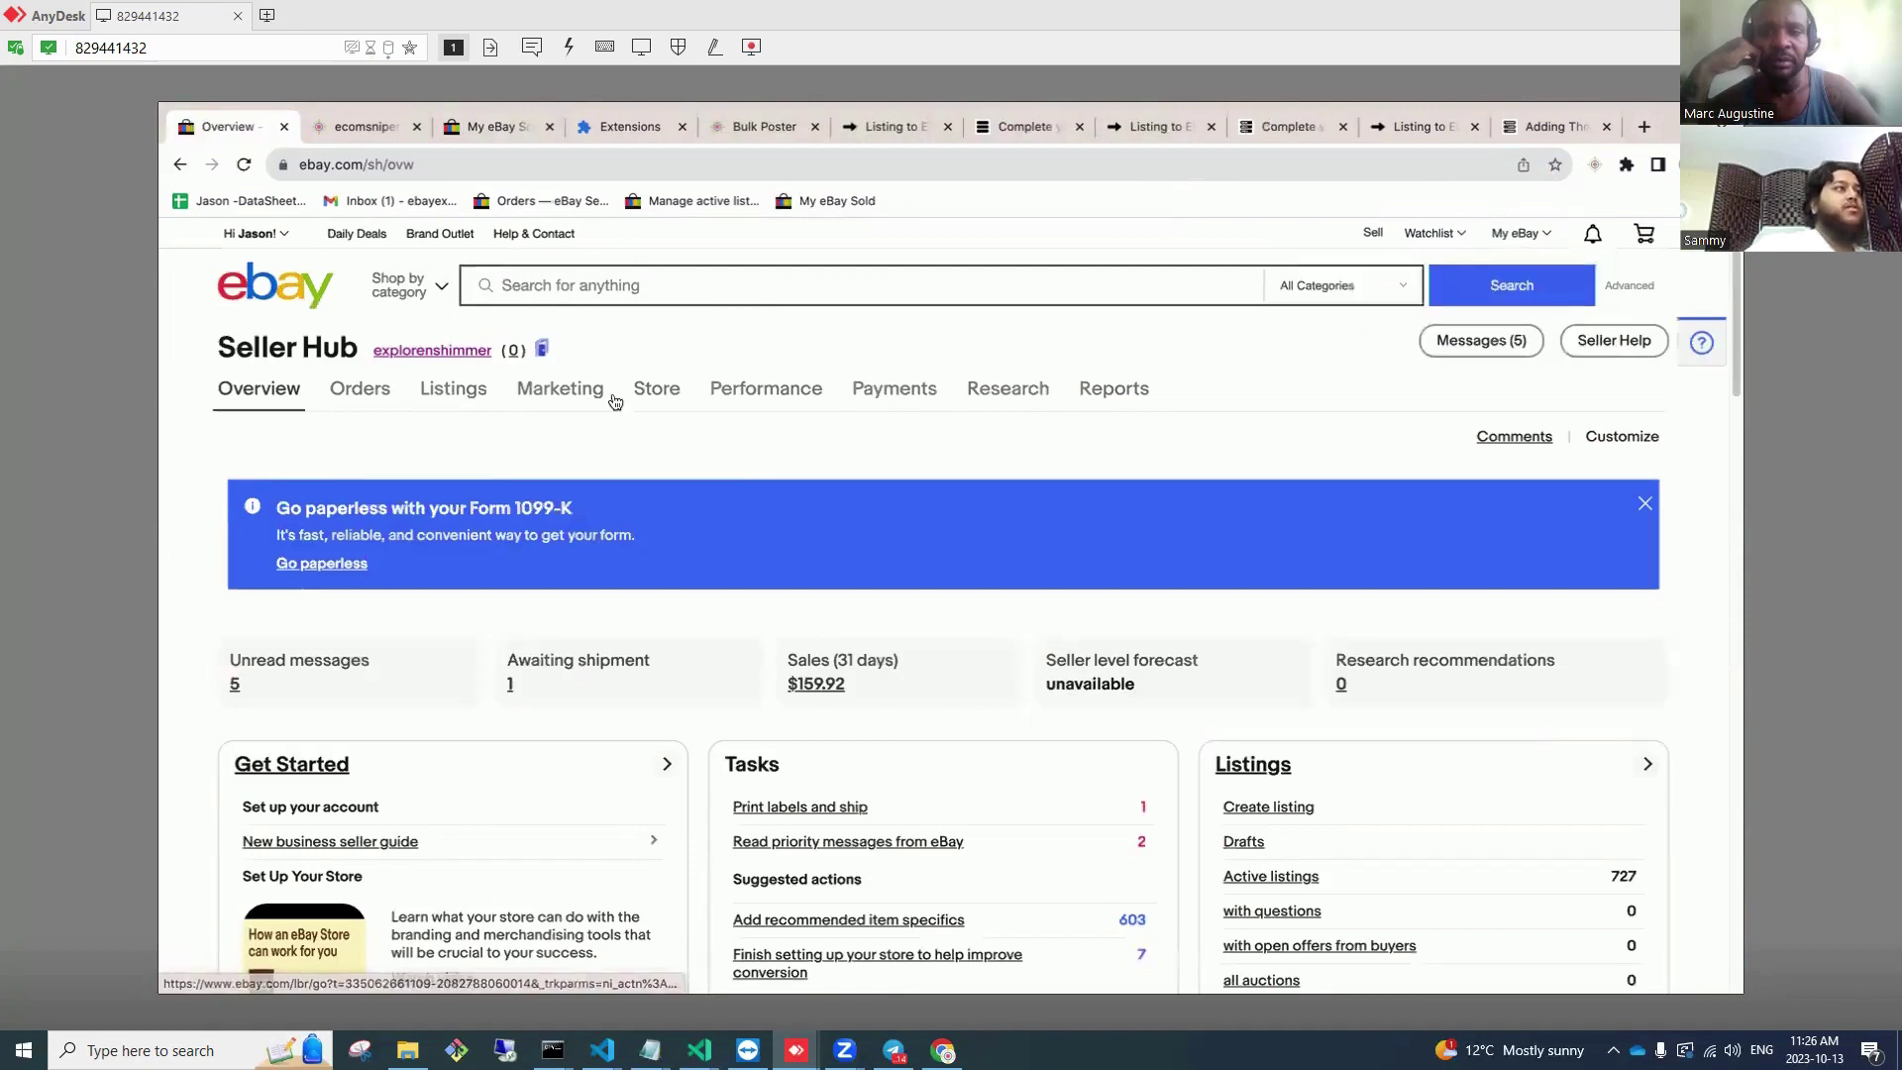
left_click(460, 398)
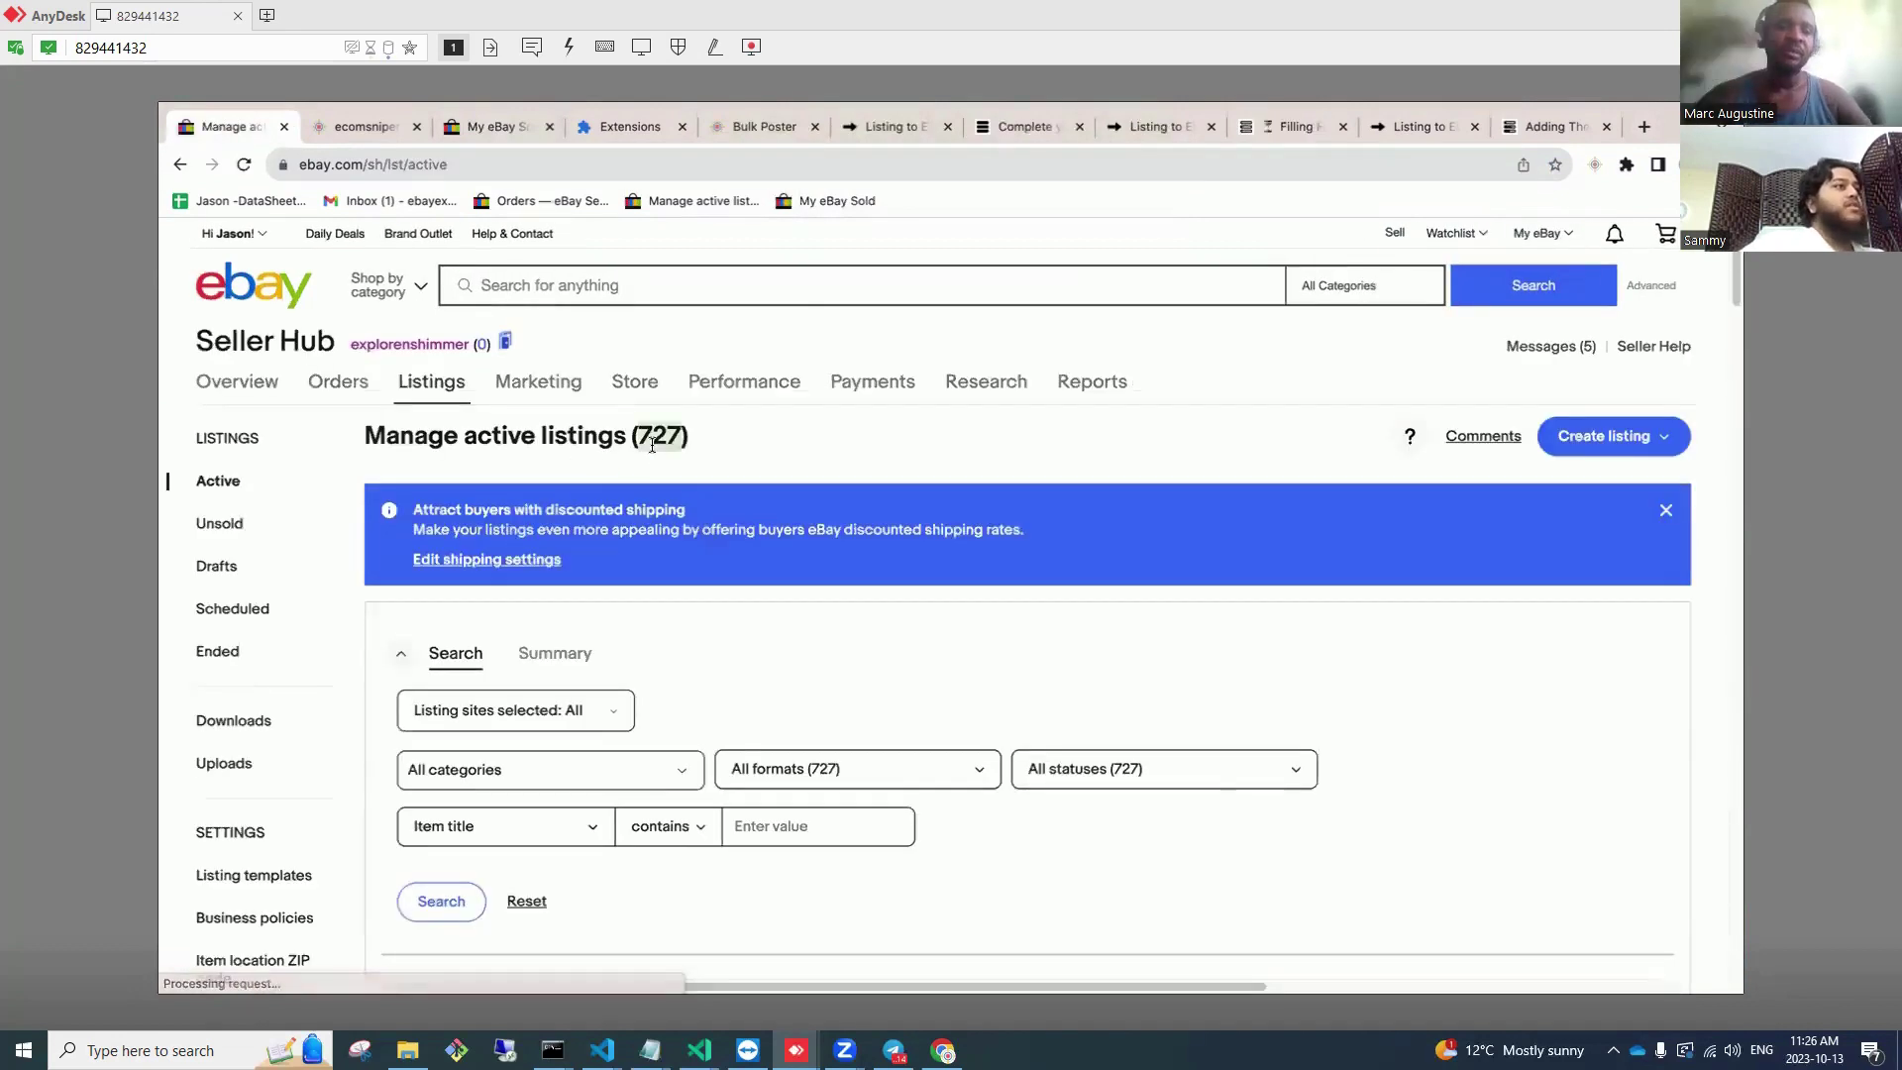
Step: Copy this account's 720 saved SKUs from the Ebay Sniper 4 Duplicate Checker to the clipboard
left_click(1594, 174)
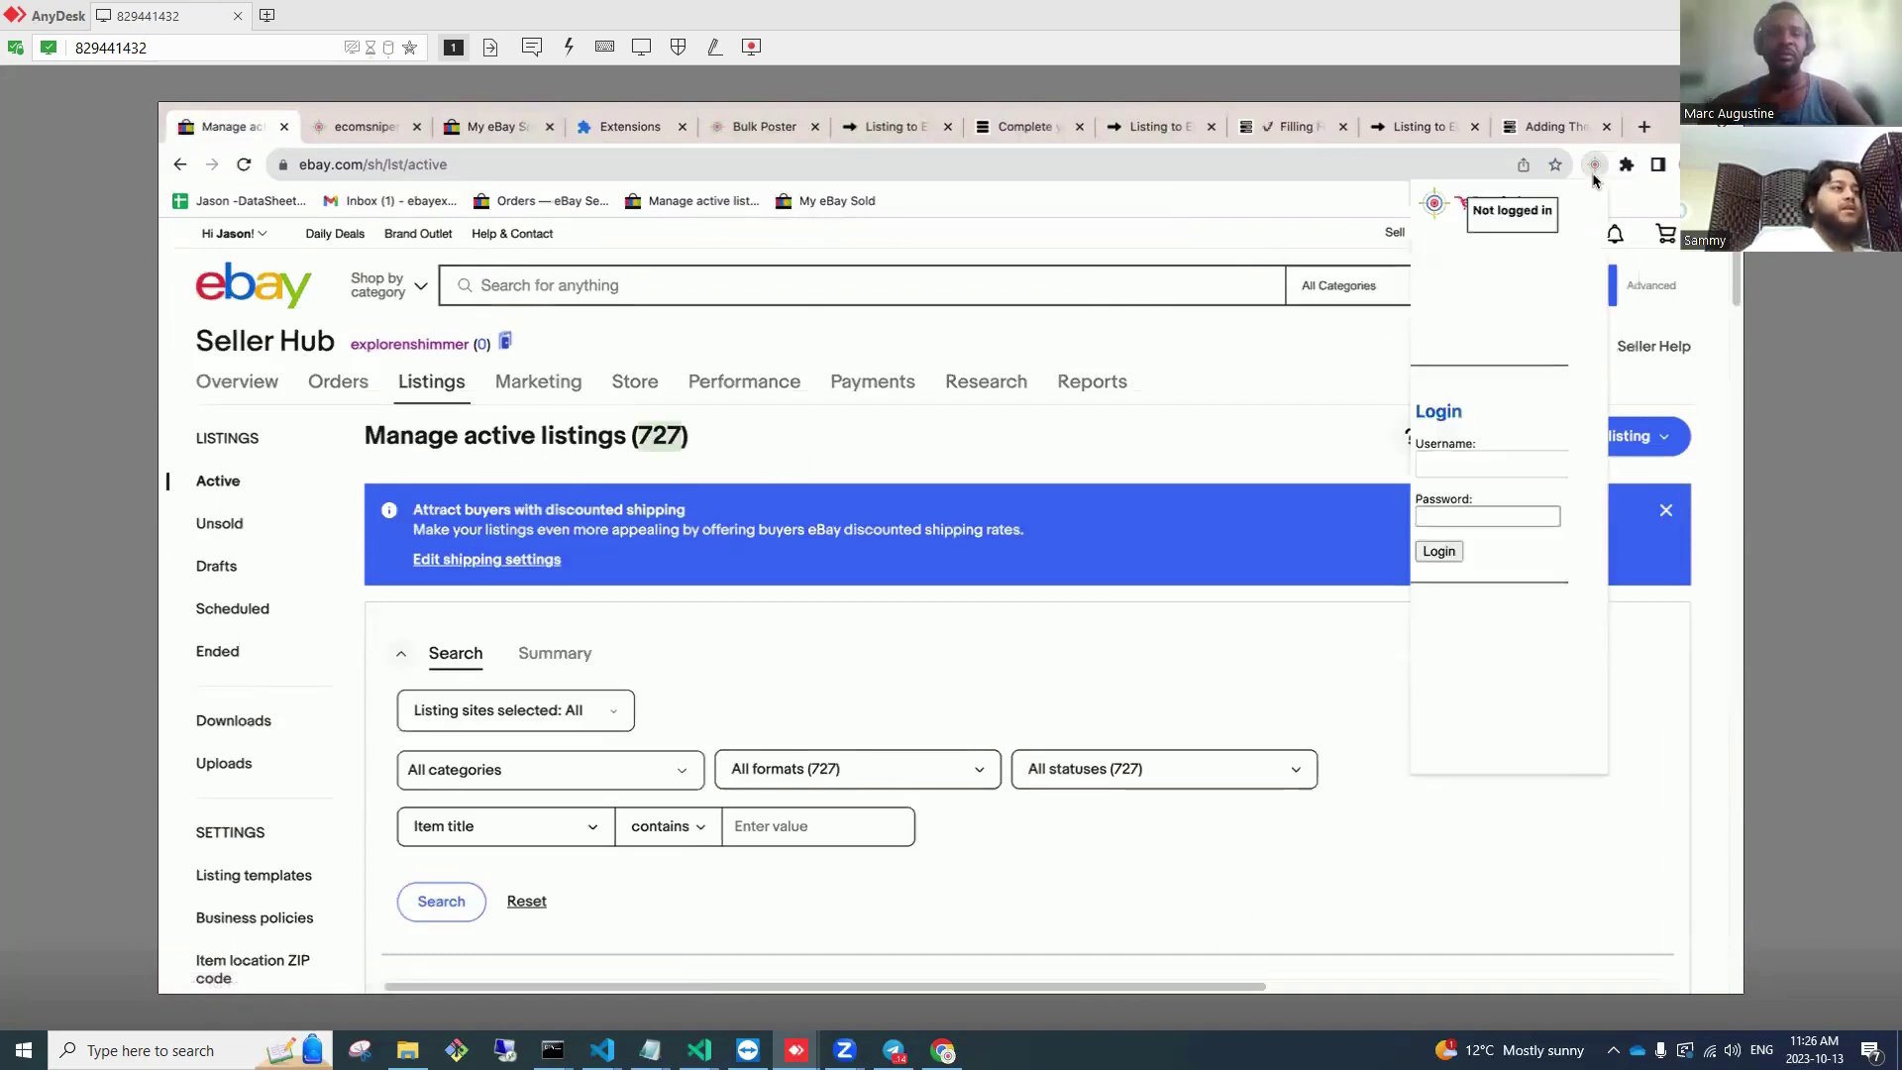
scroll(1446, 594, "down", 4)
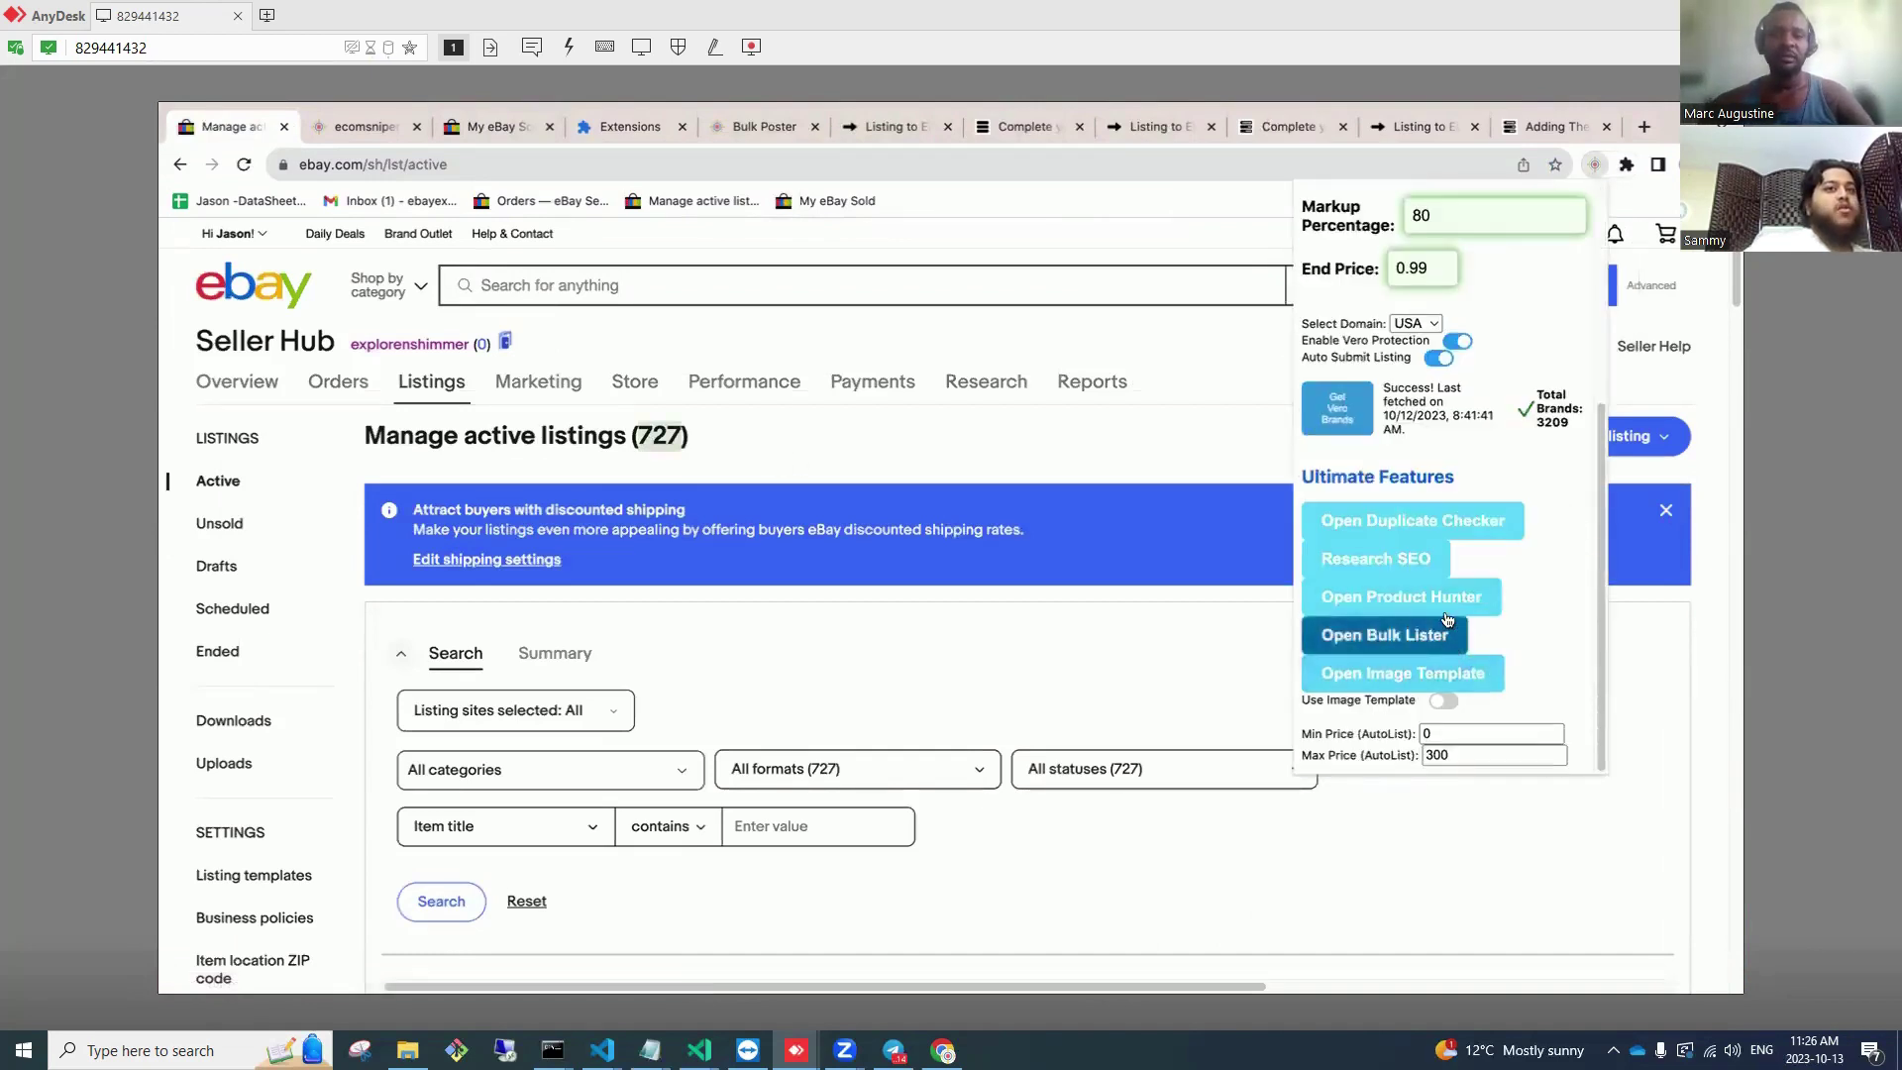
left_click(1442, 520)
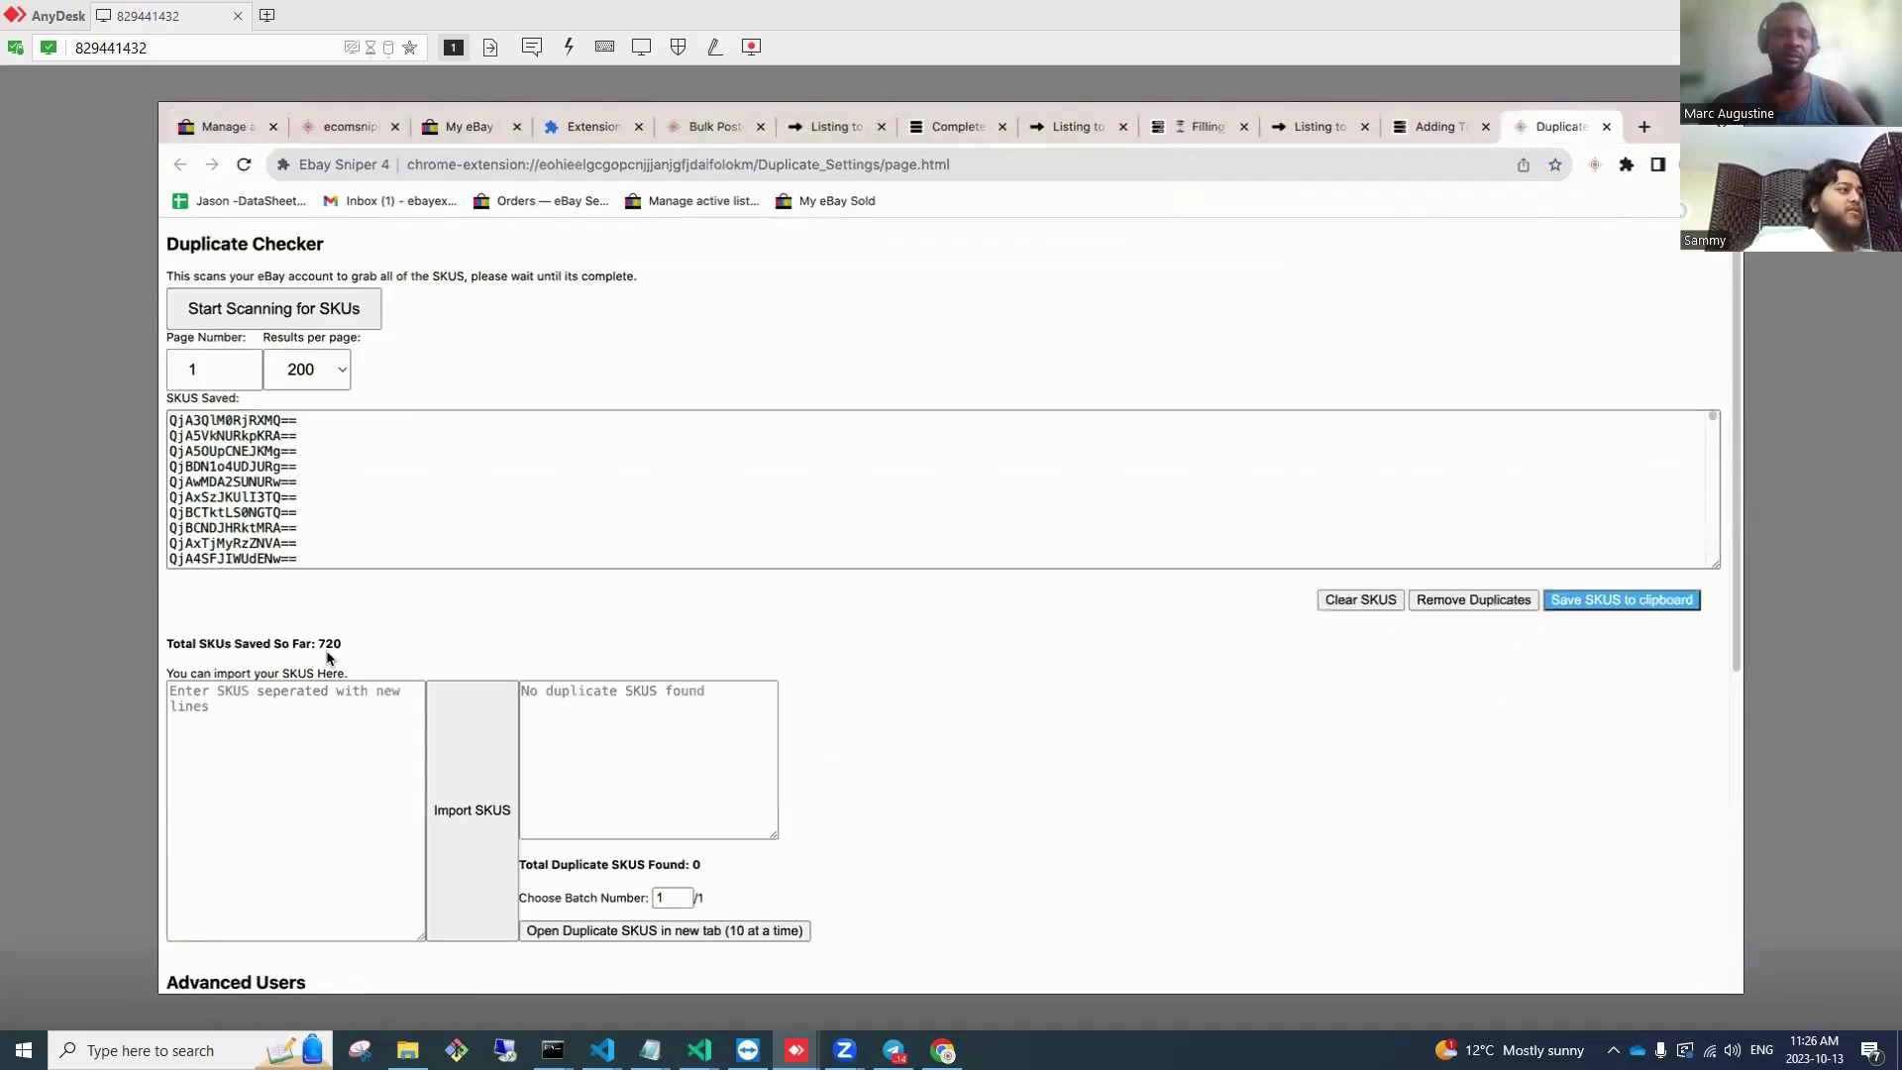
left_click(577, 516)
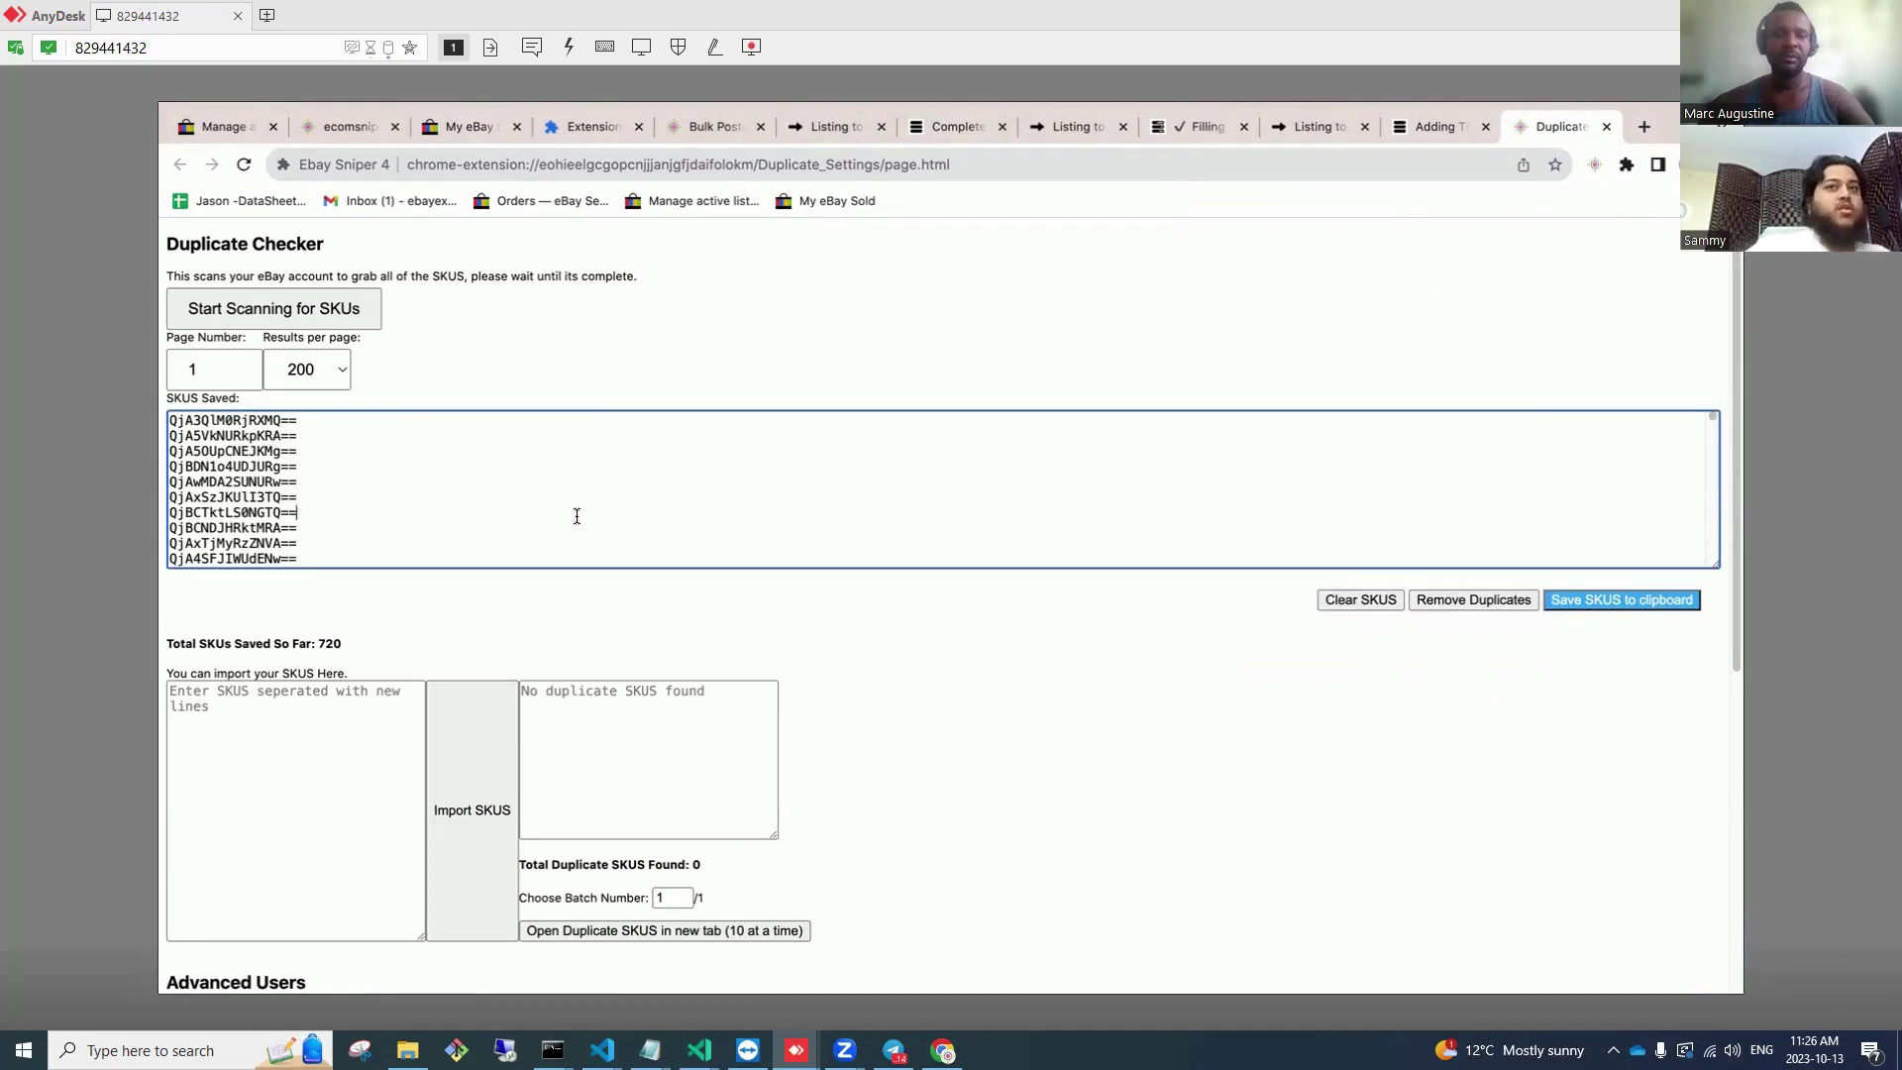
left_click(1594, 604)
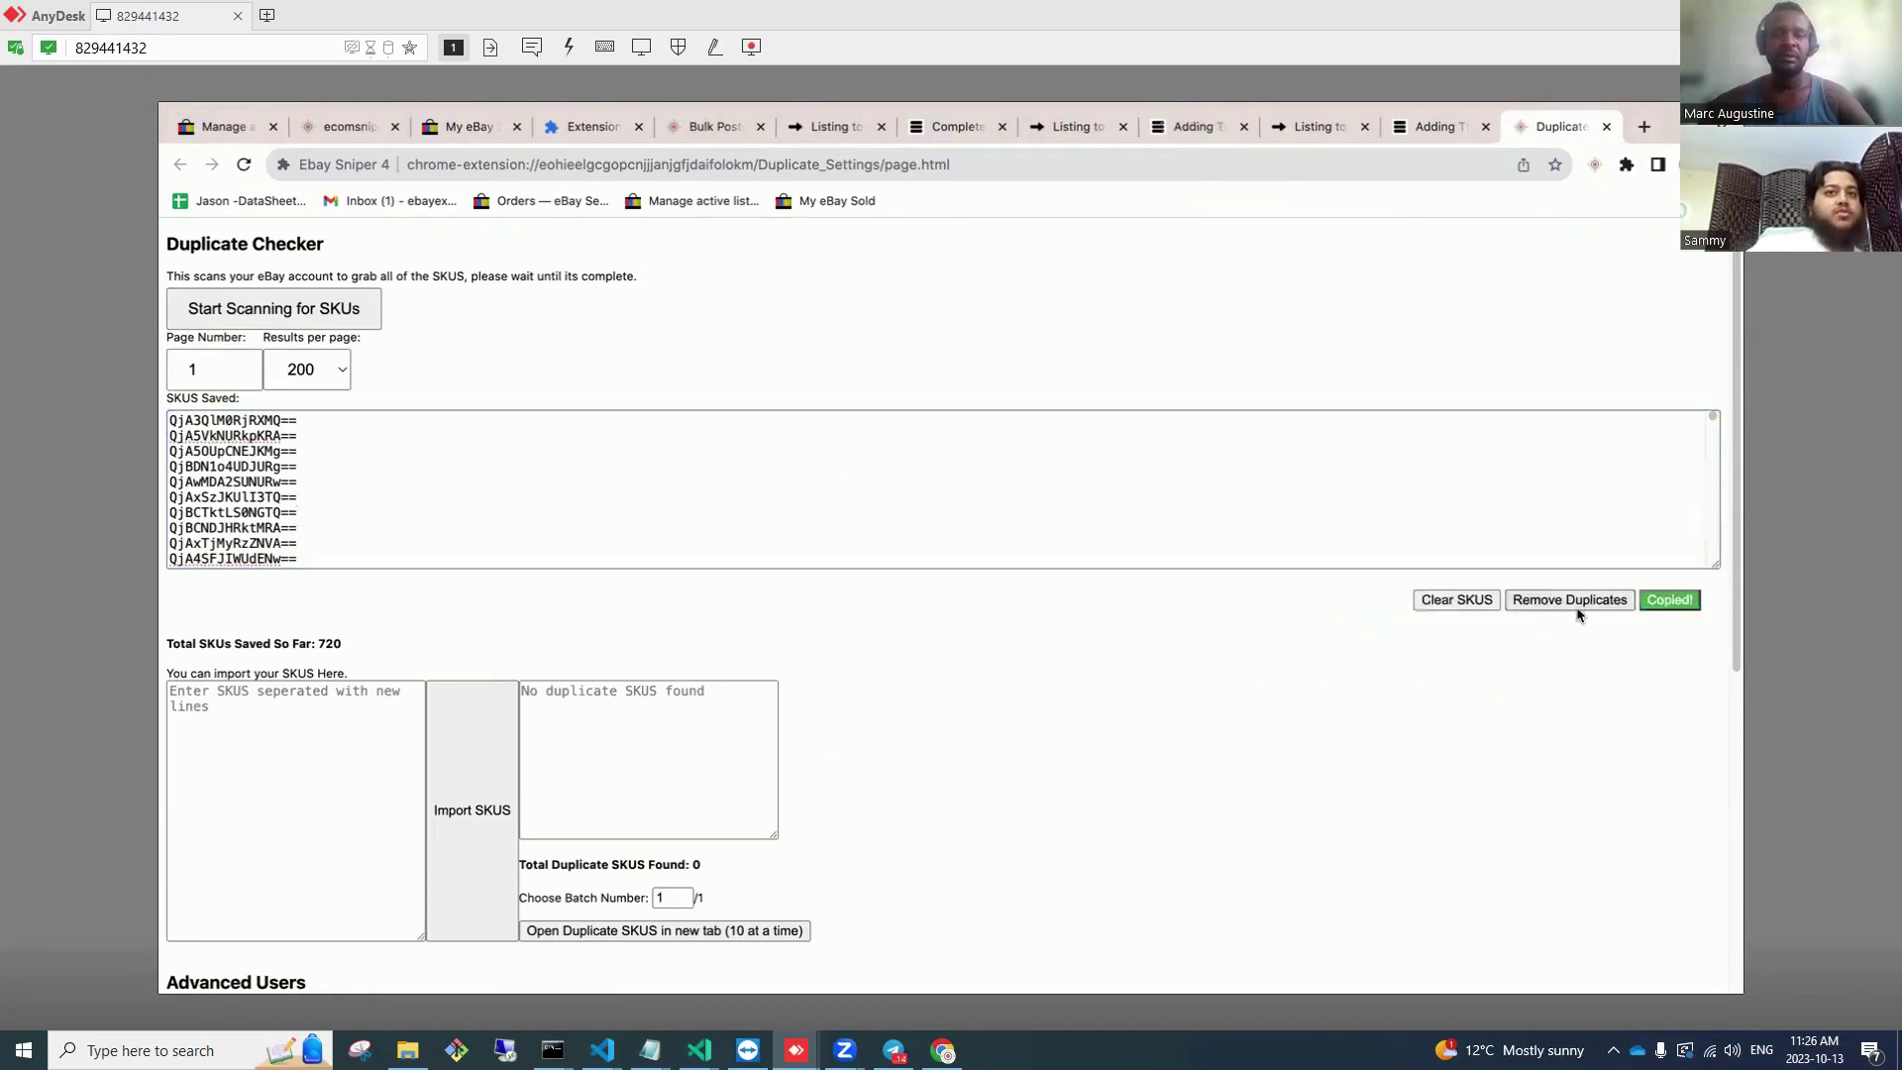
Step: Paste the copied SKUs into Notepad and select them all
left_click(258, 1050)
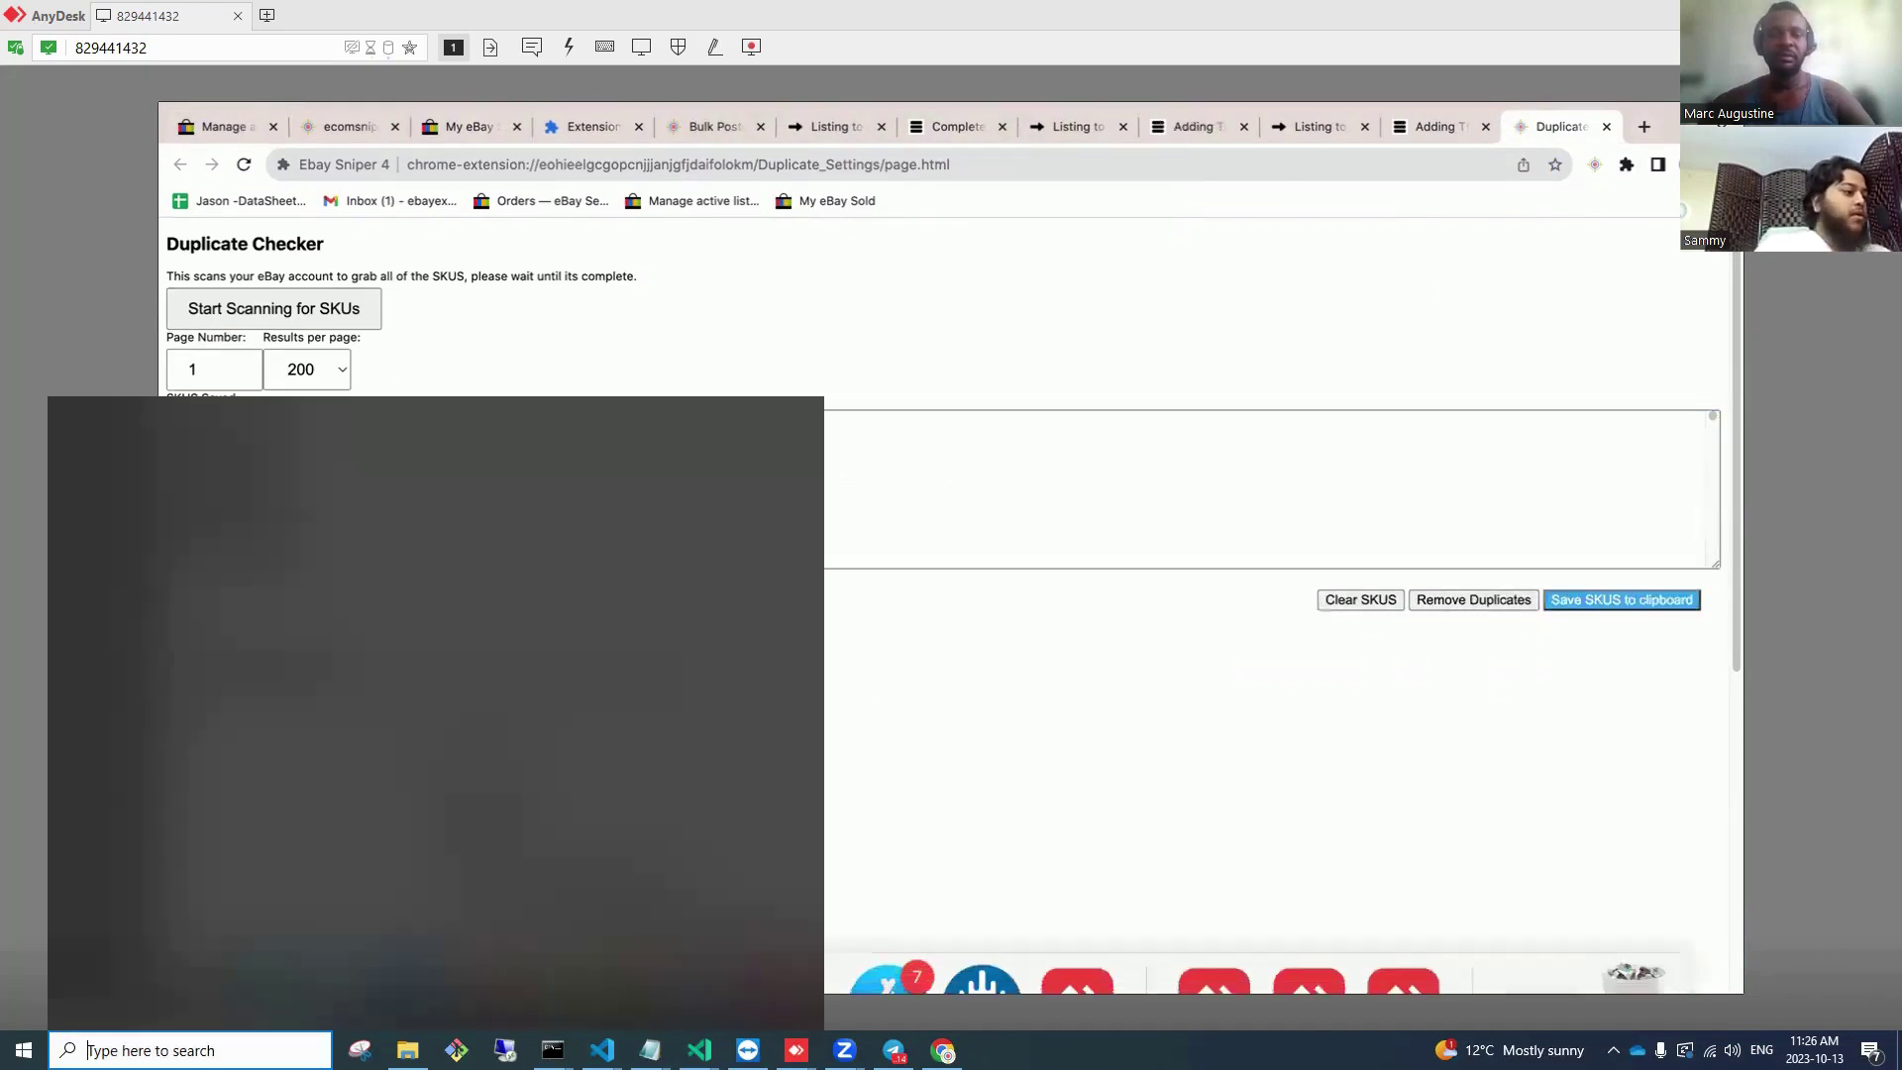
type("no")
key("Return")
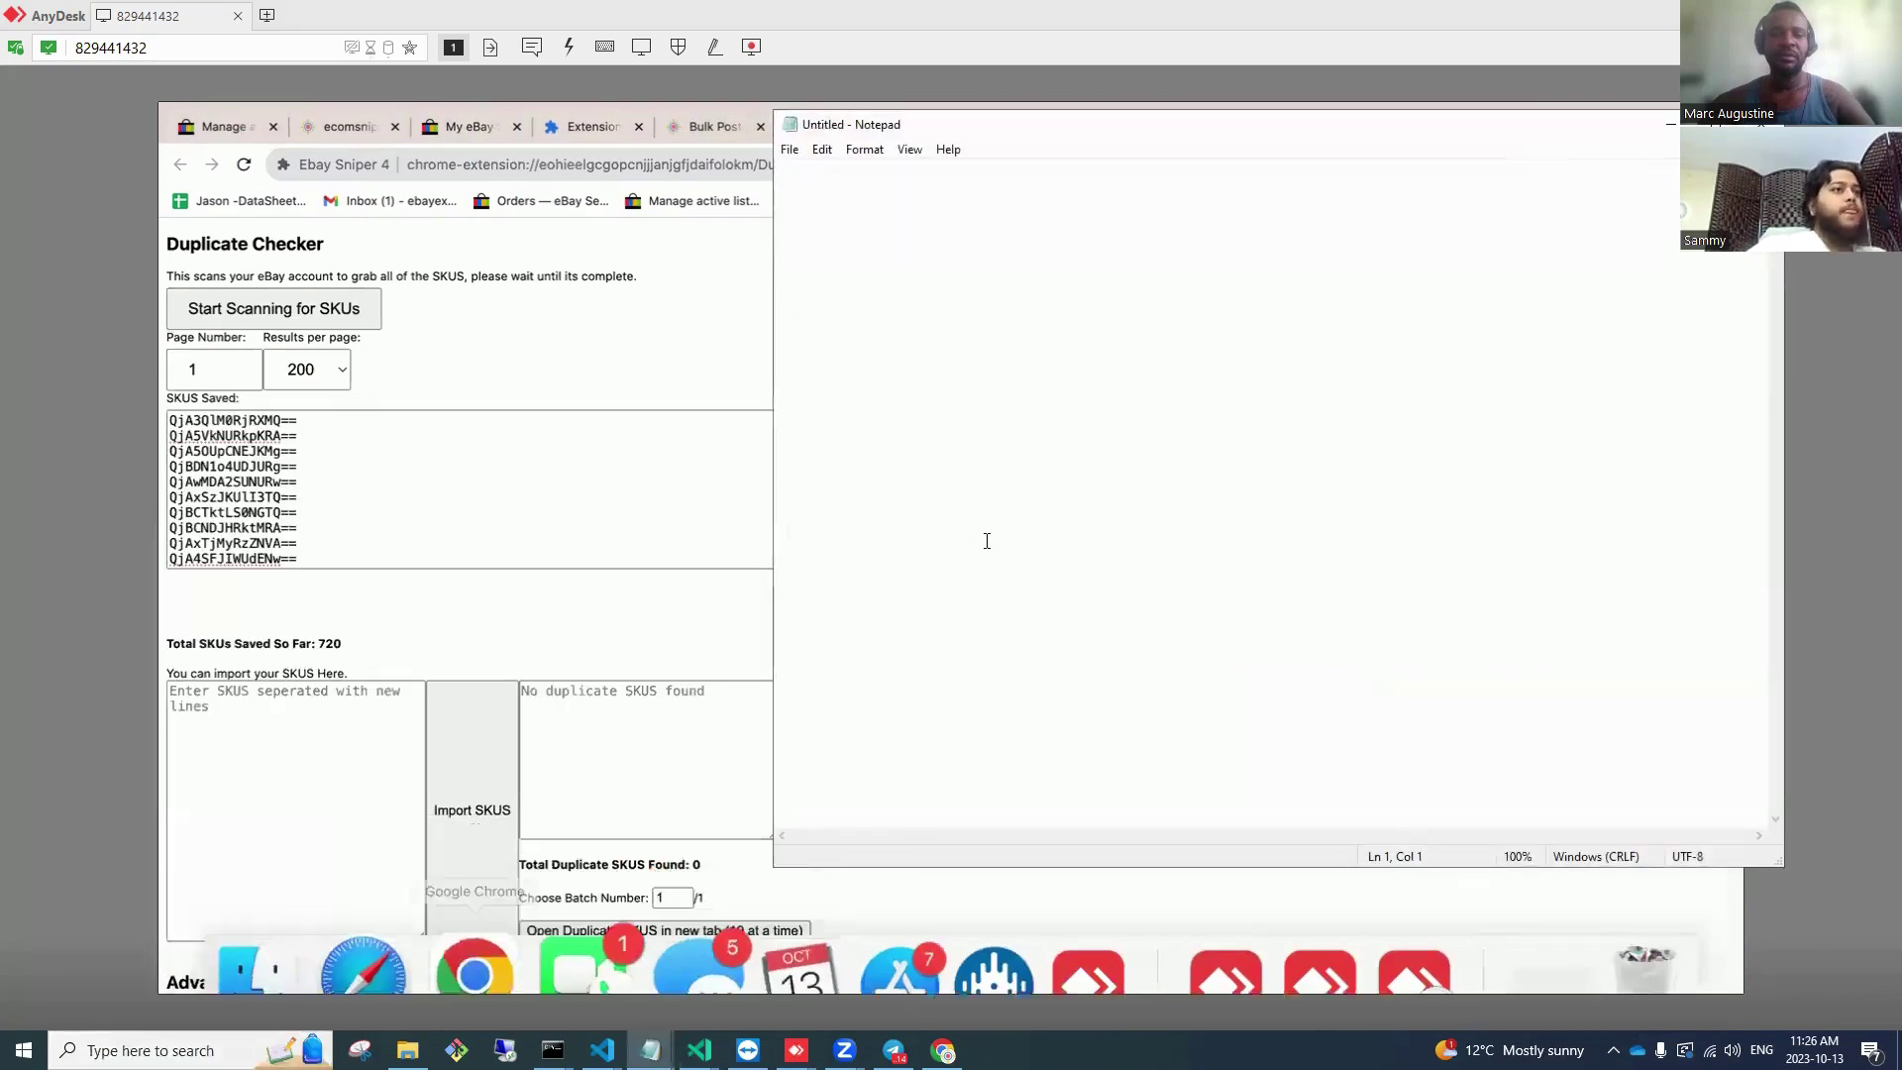
key("ctrl+v")
key("ctrl+a")
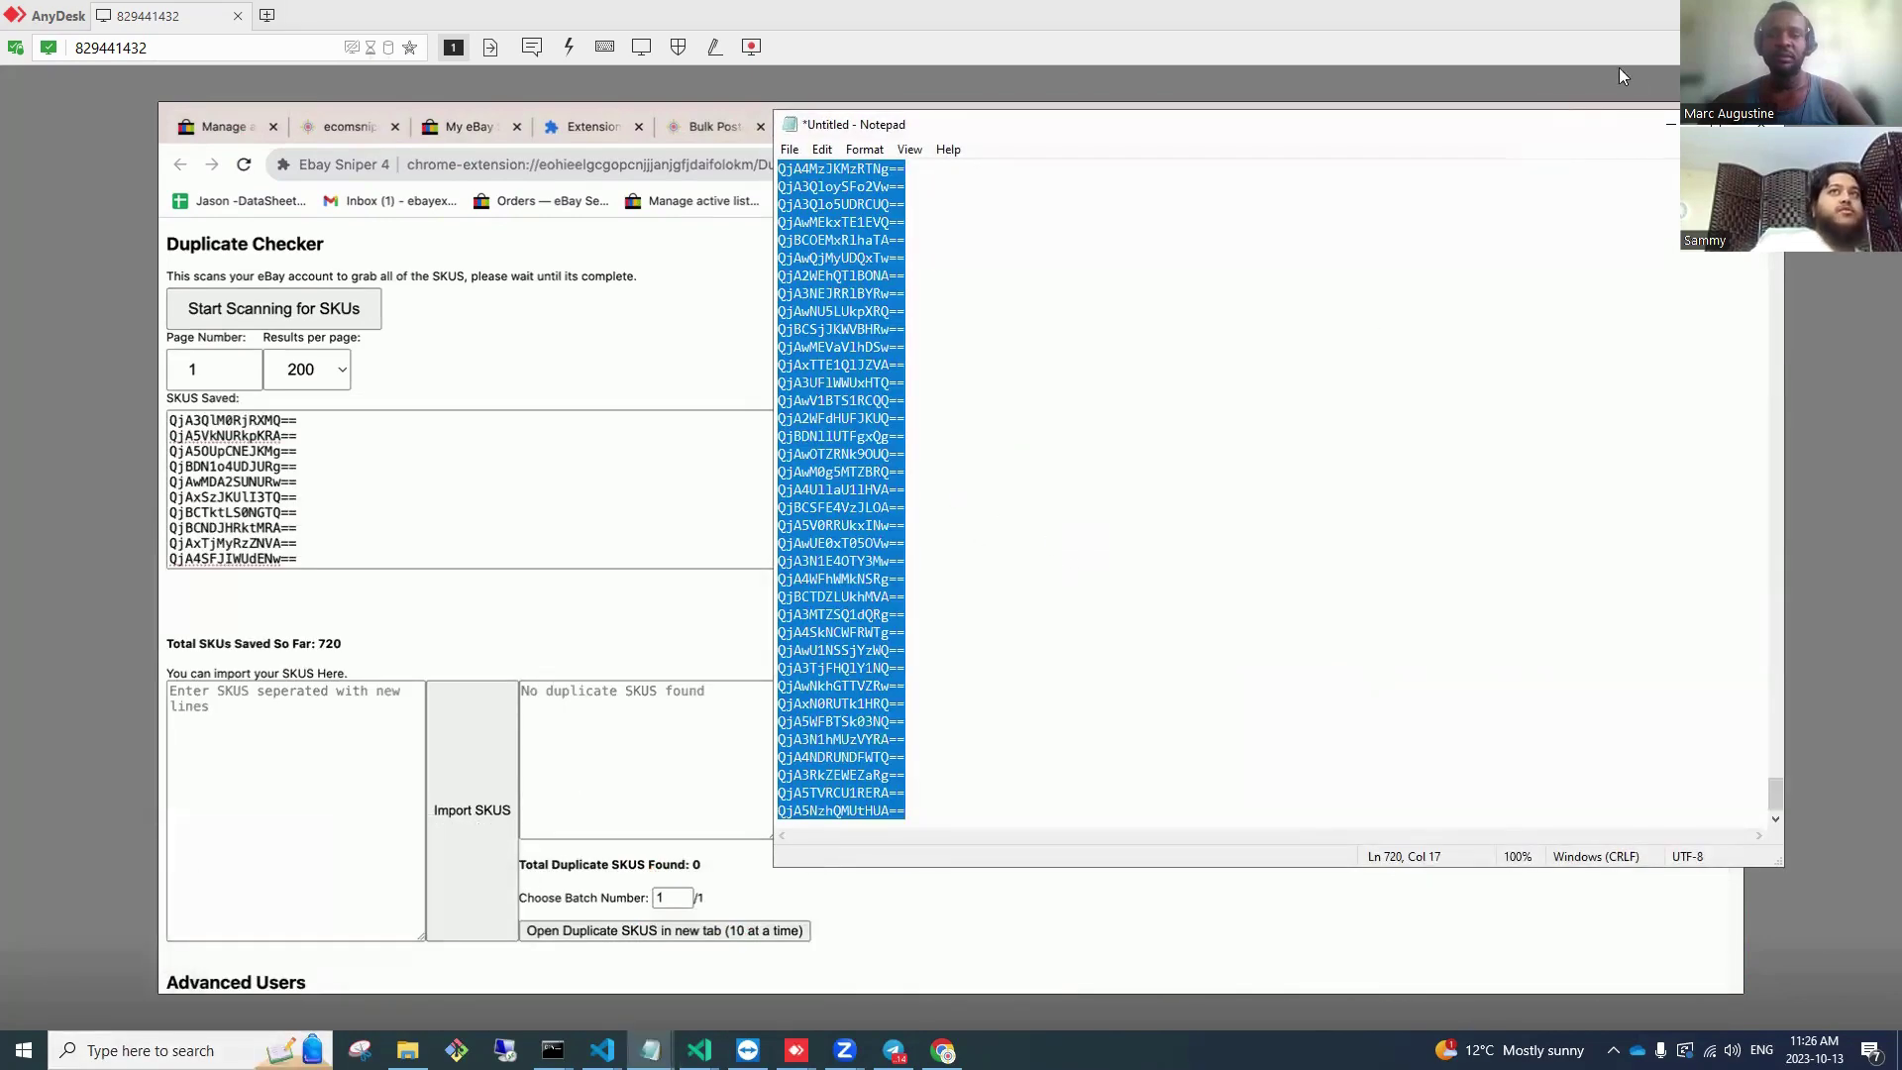
Step: In the other remote session, open Ebay Sniper 4's Duplicate Checker for that account
left_click(796, 1050)
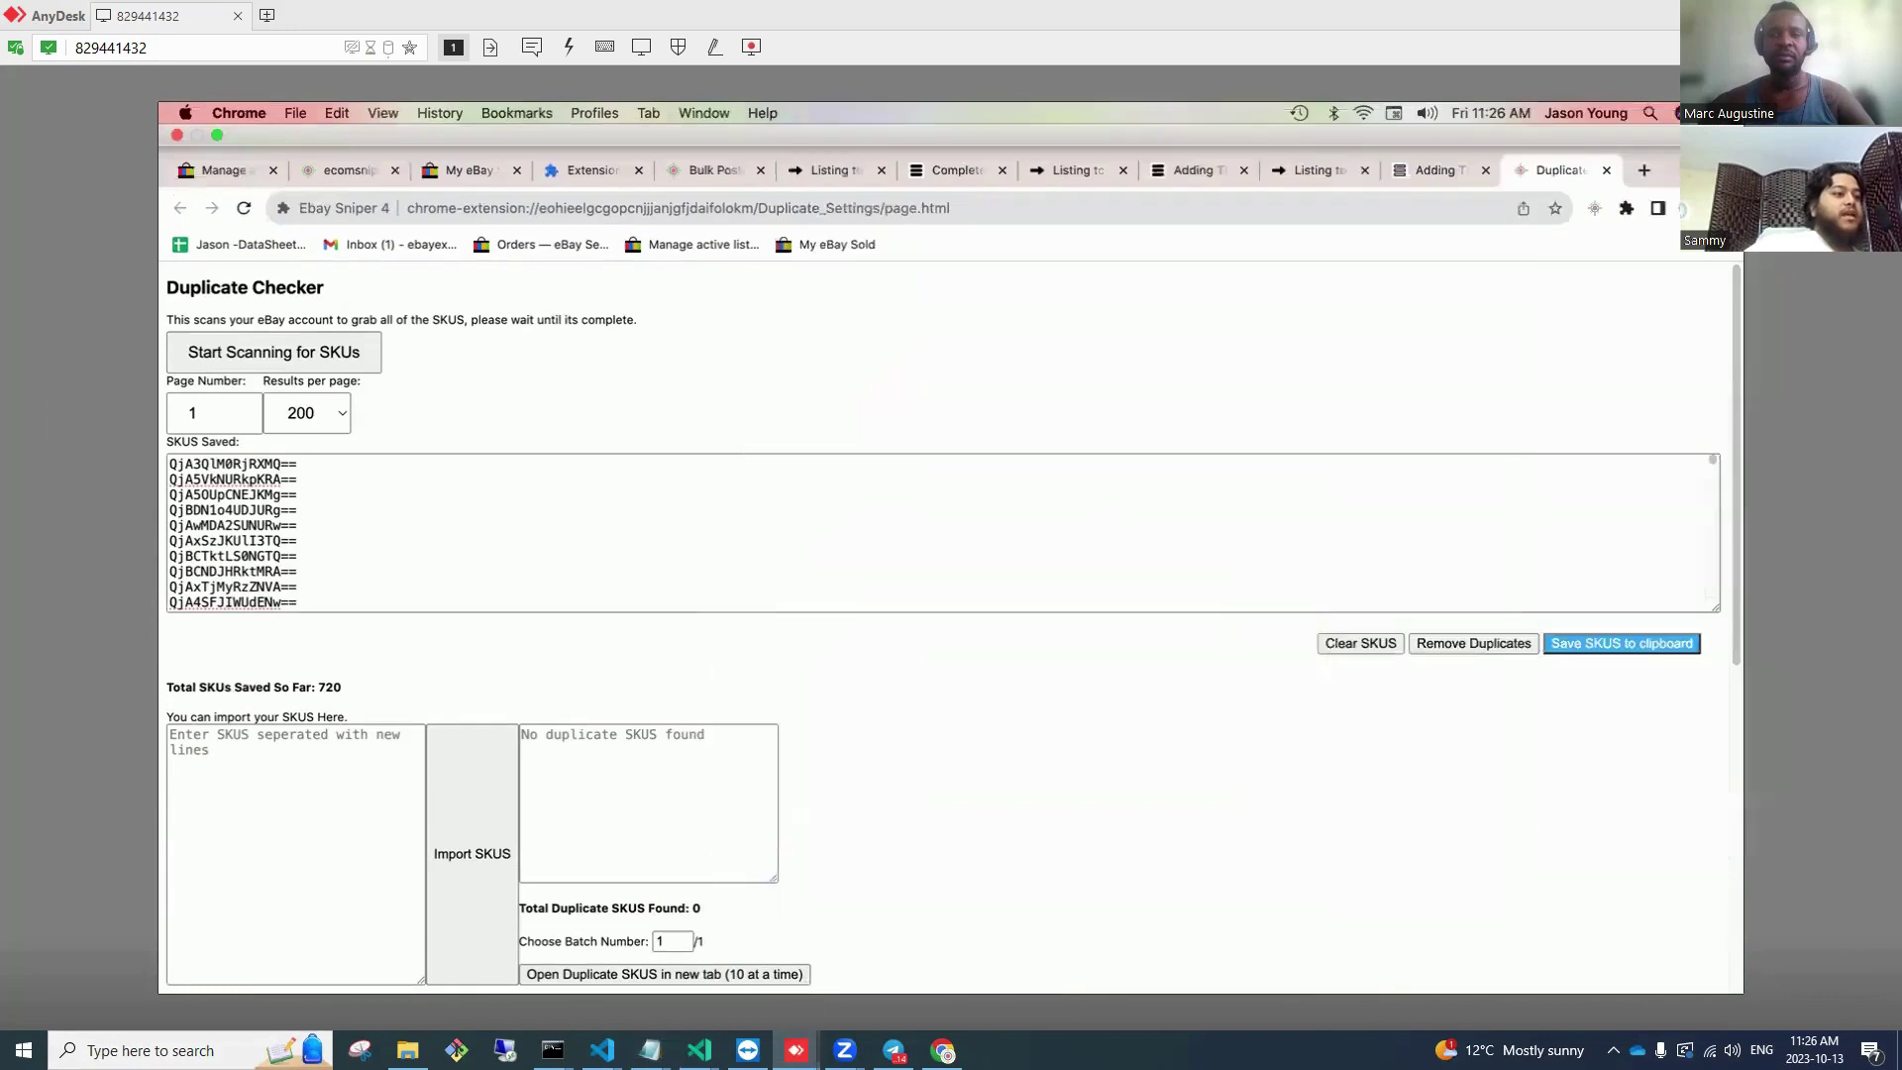
mouse_move(796, 1050)
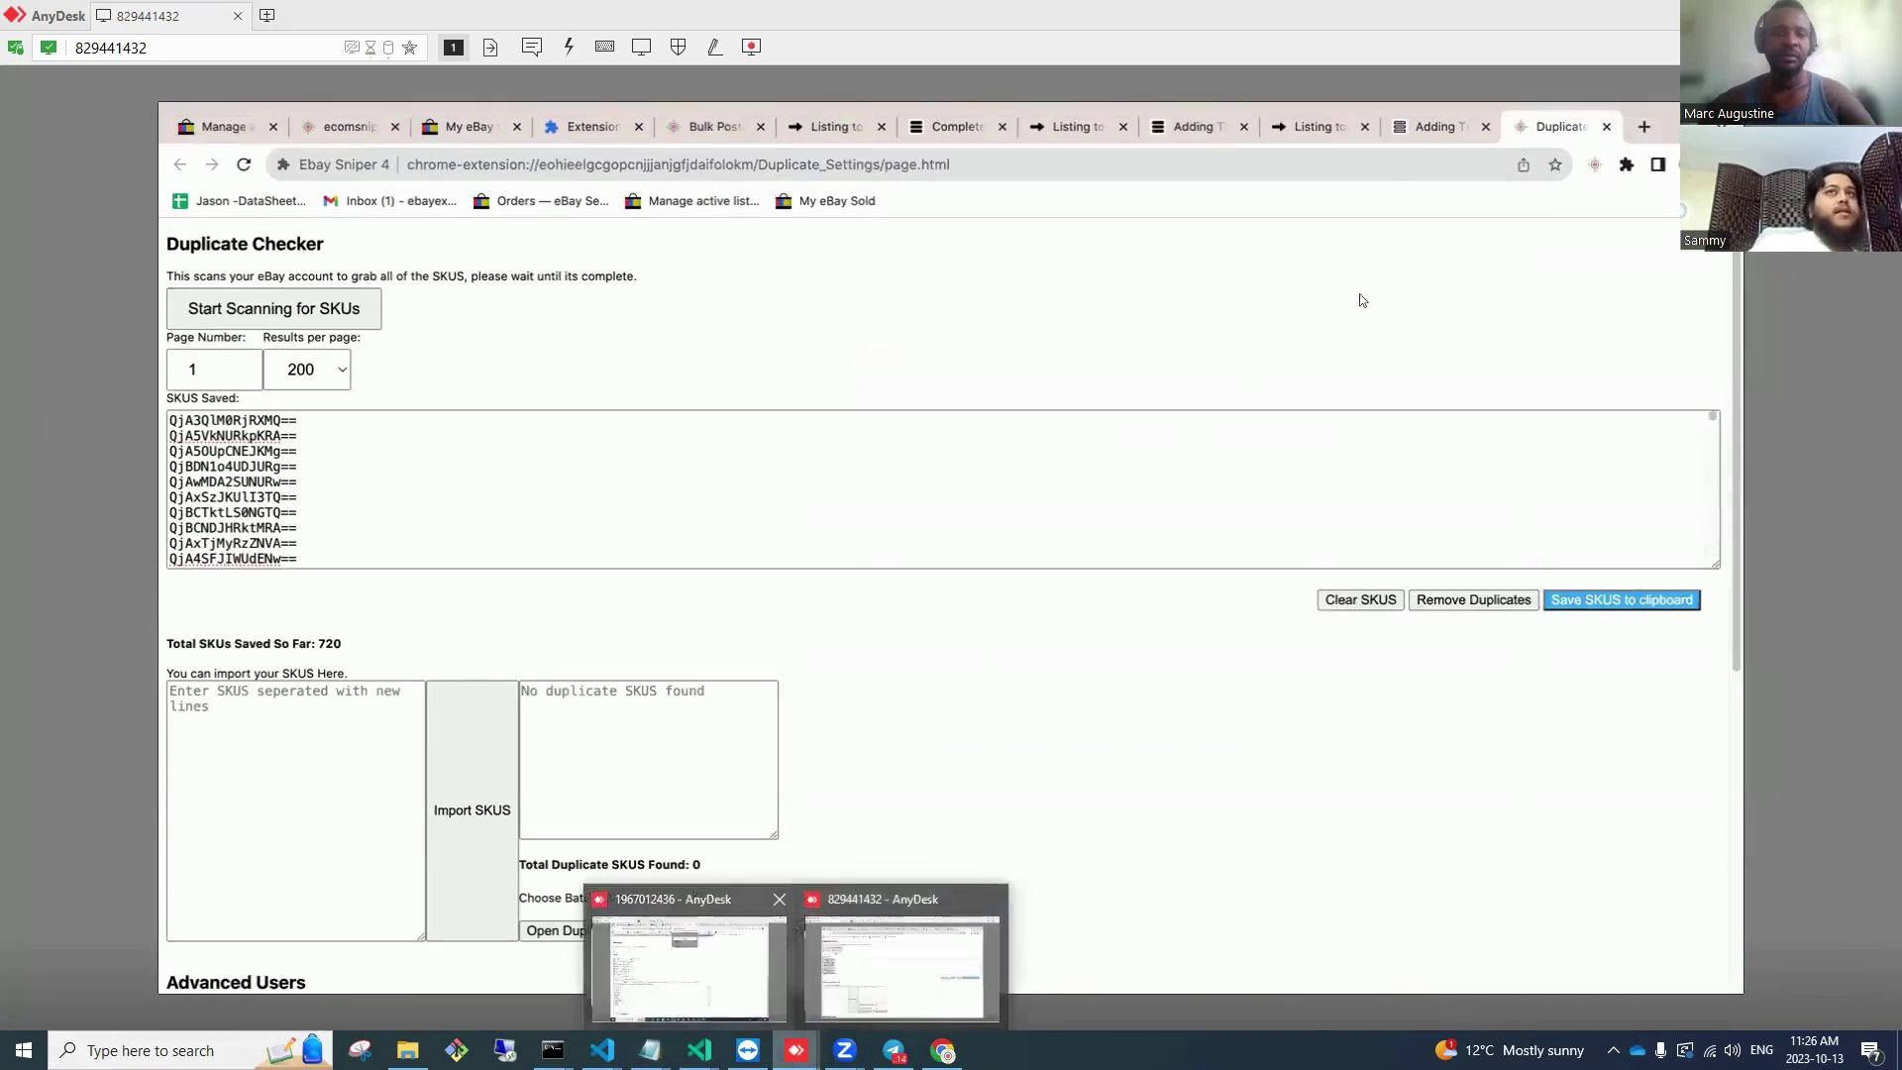
left_click(891, 951)
left_click(1548, 130)
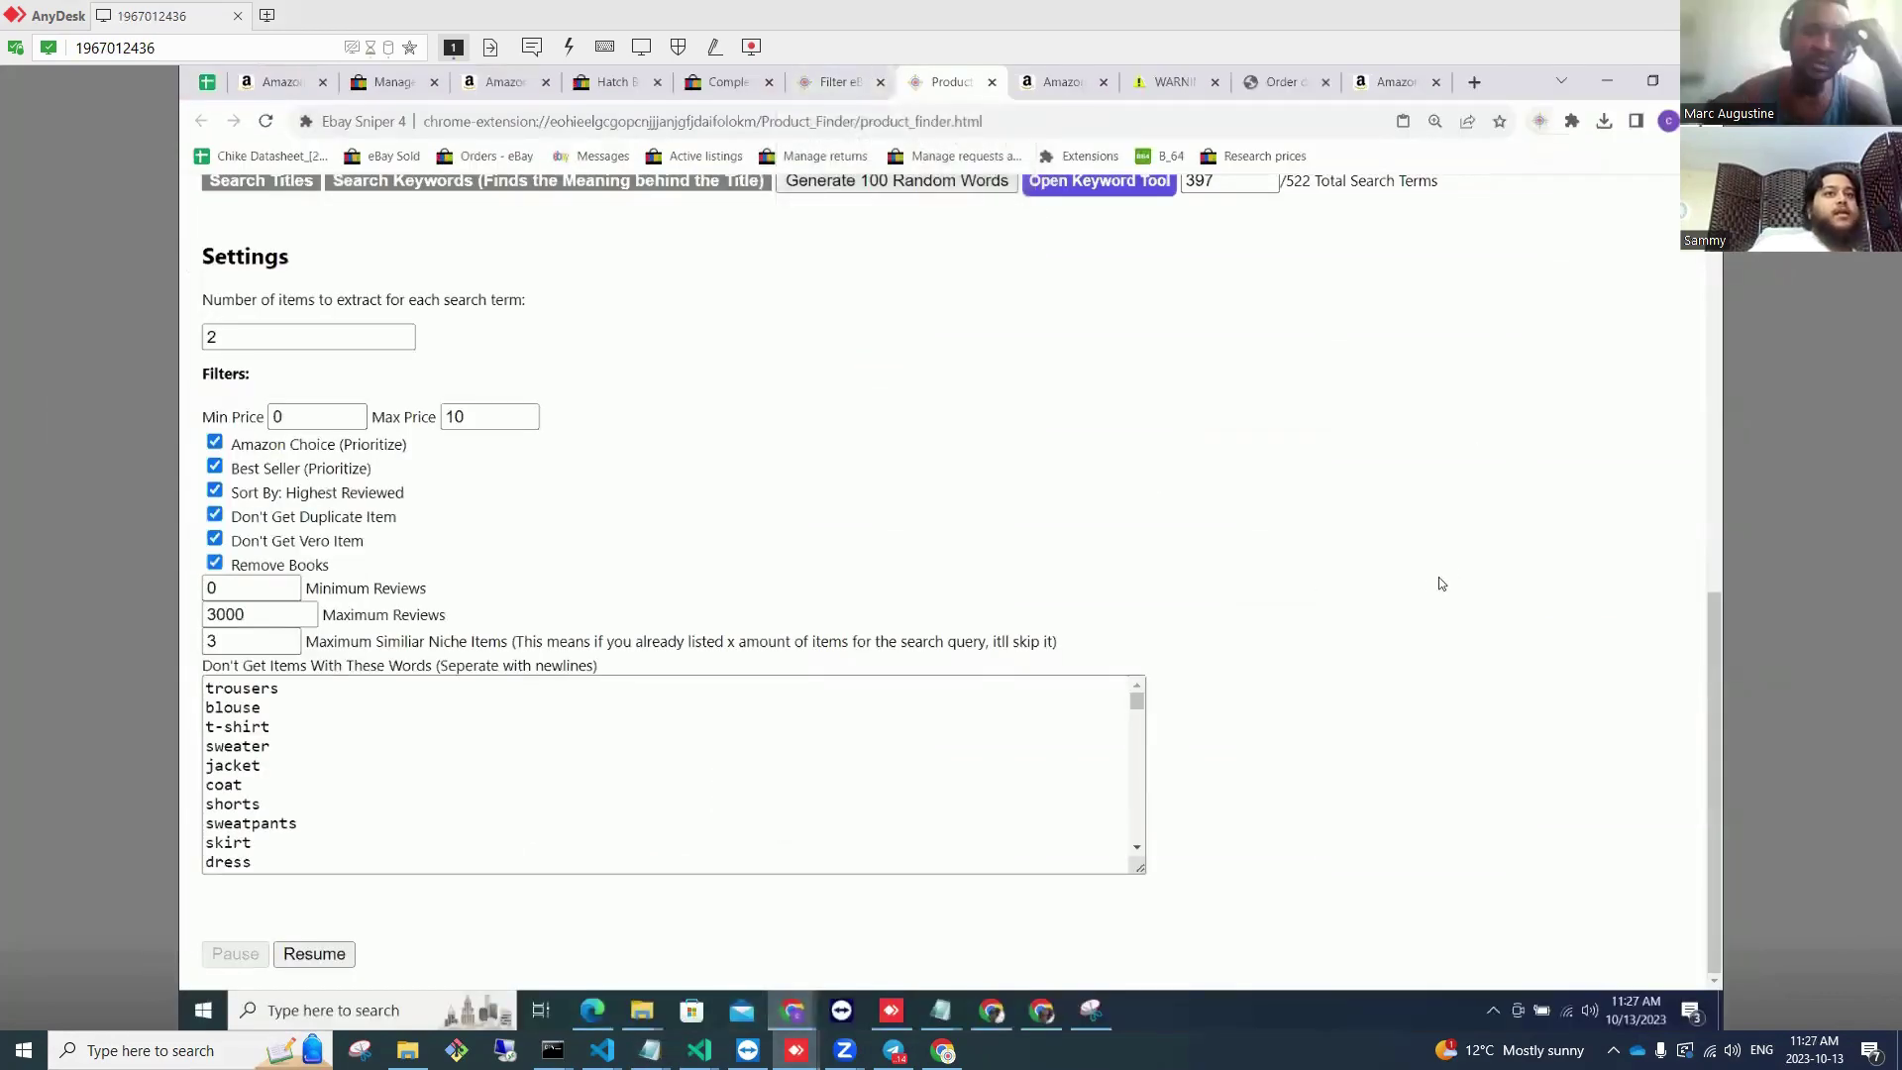
scroll(1373, 492, "down", 4)
left_click(1372, 482)
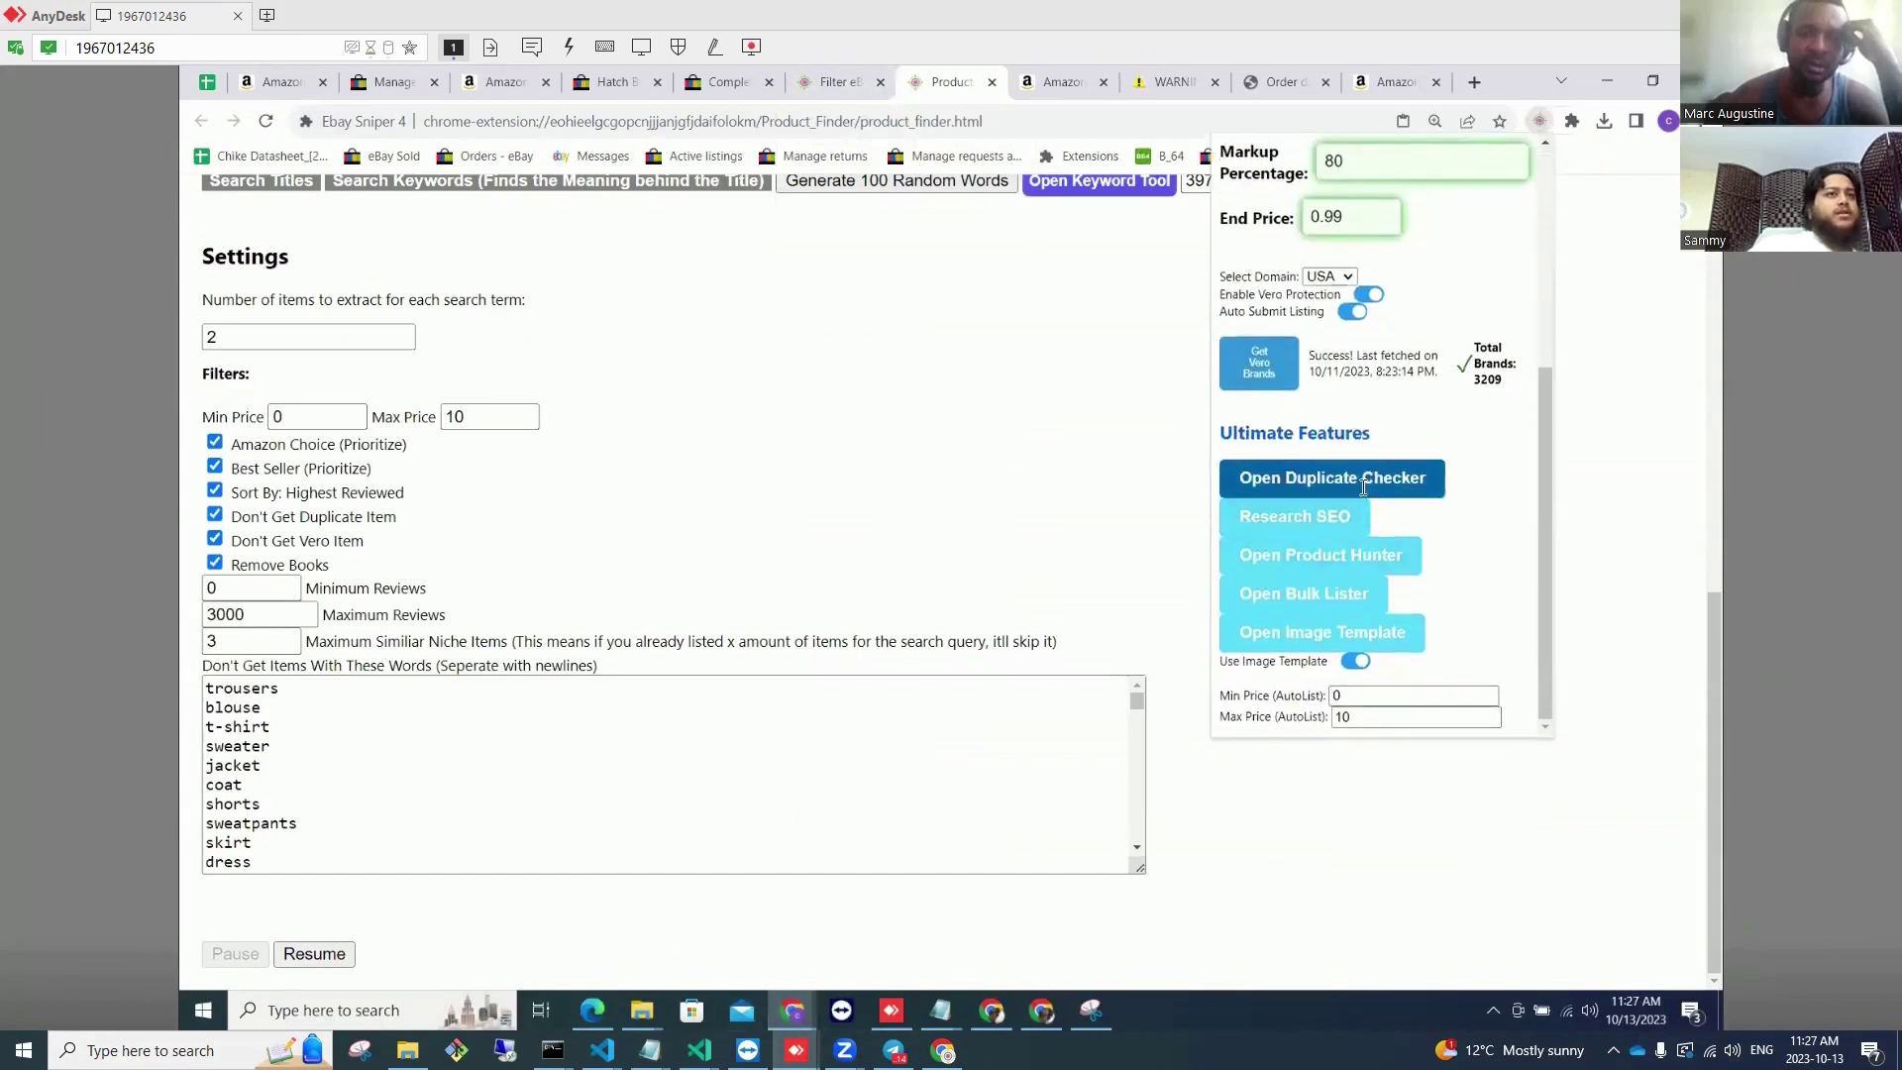
Step: Import the 720 pasted SKUs, finding 14 duplicates, and select the 6646 total saved value
scroll(370, 726, "down", 2)
left_click(370, 713)
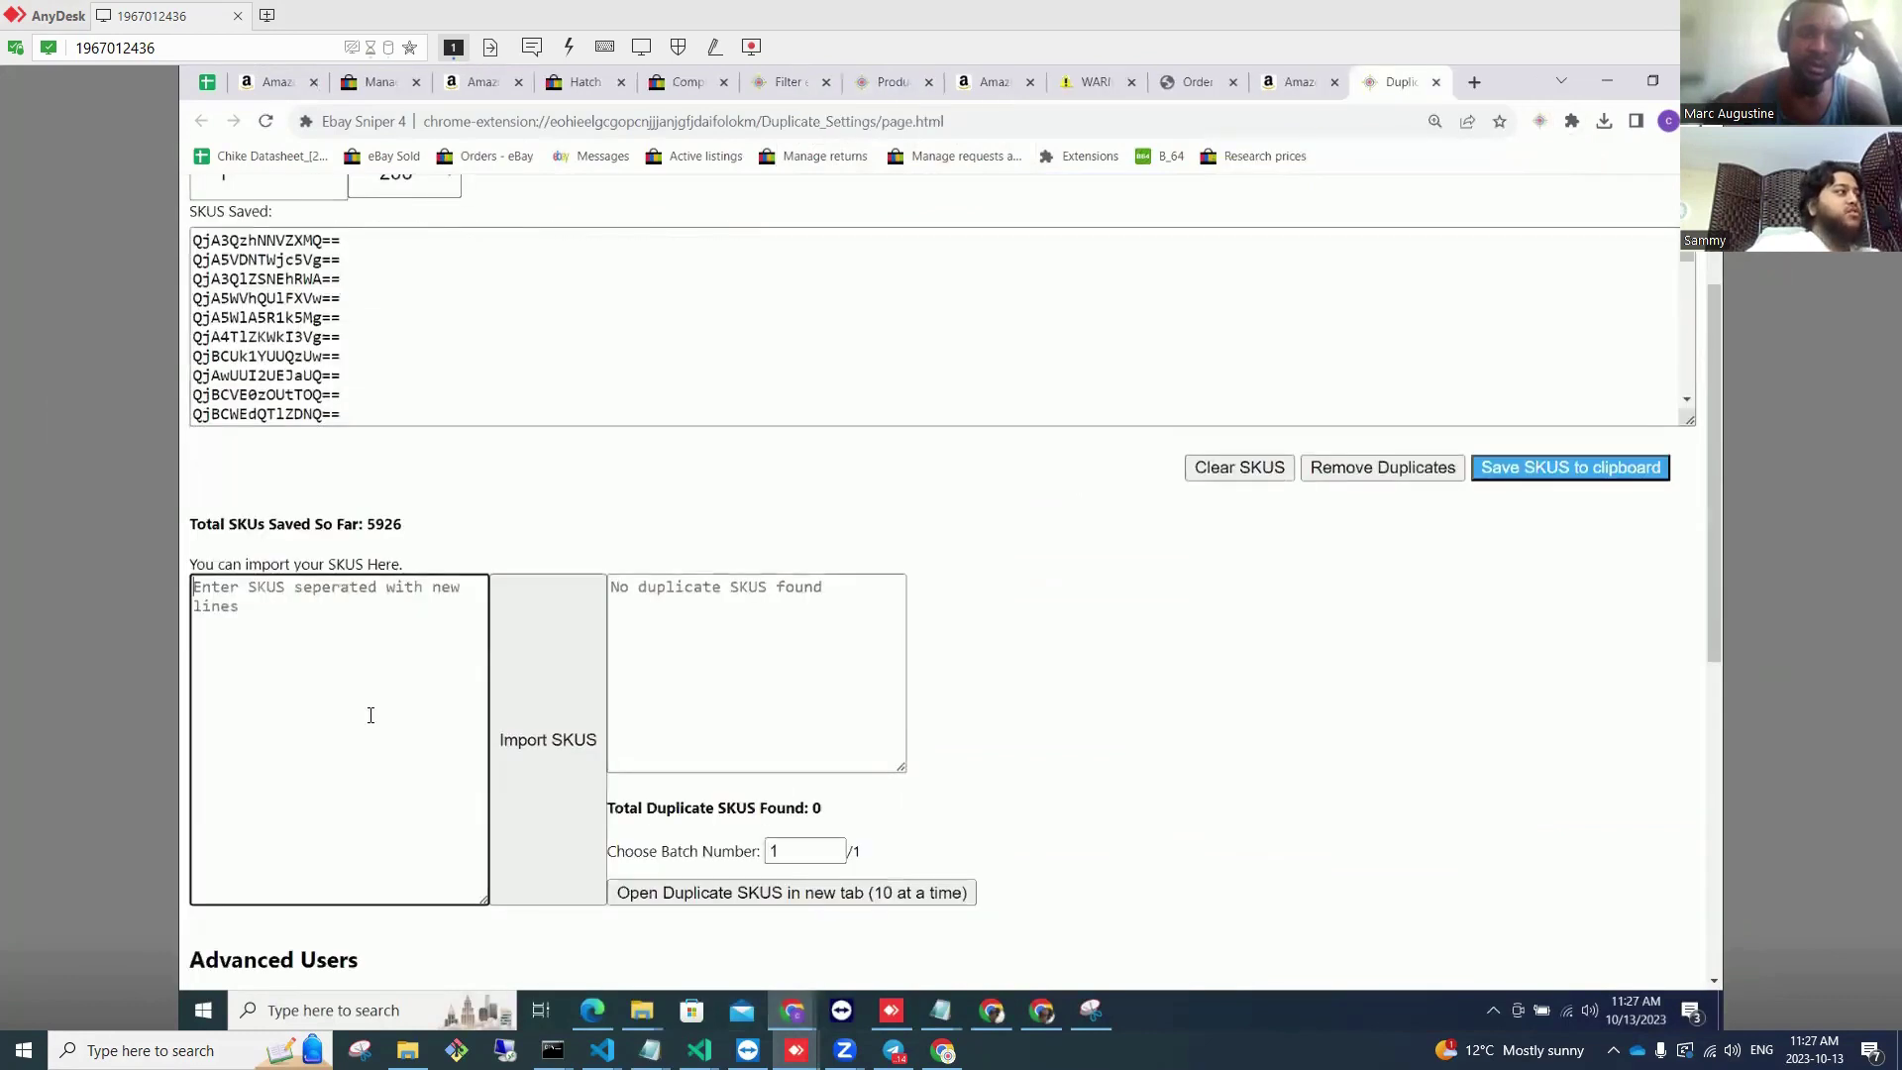
key("ctrl+v")
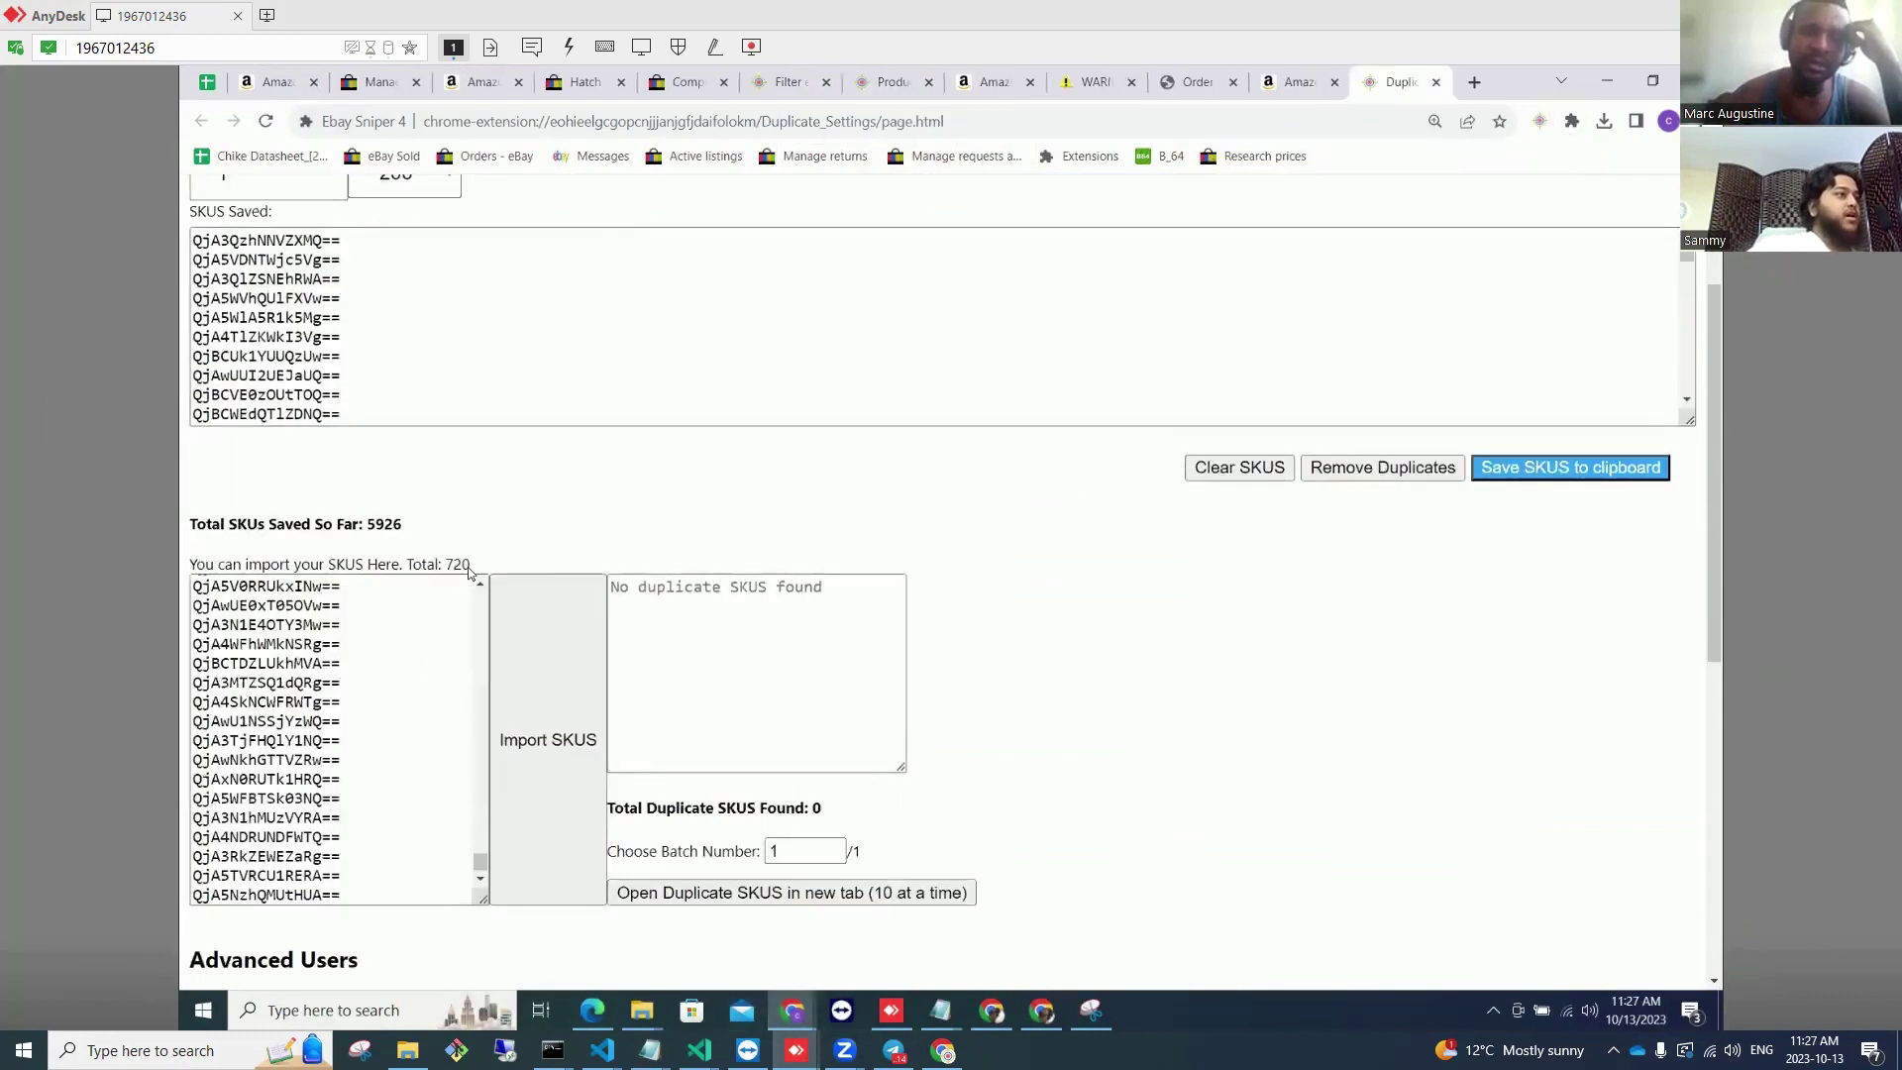
left_click_drag(471, 564, 421, 564)
left_click(554, 666)
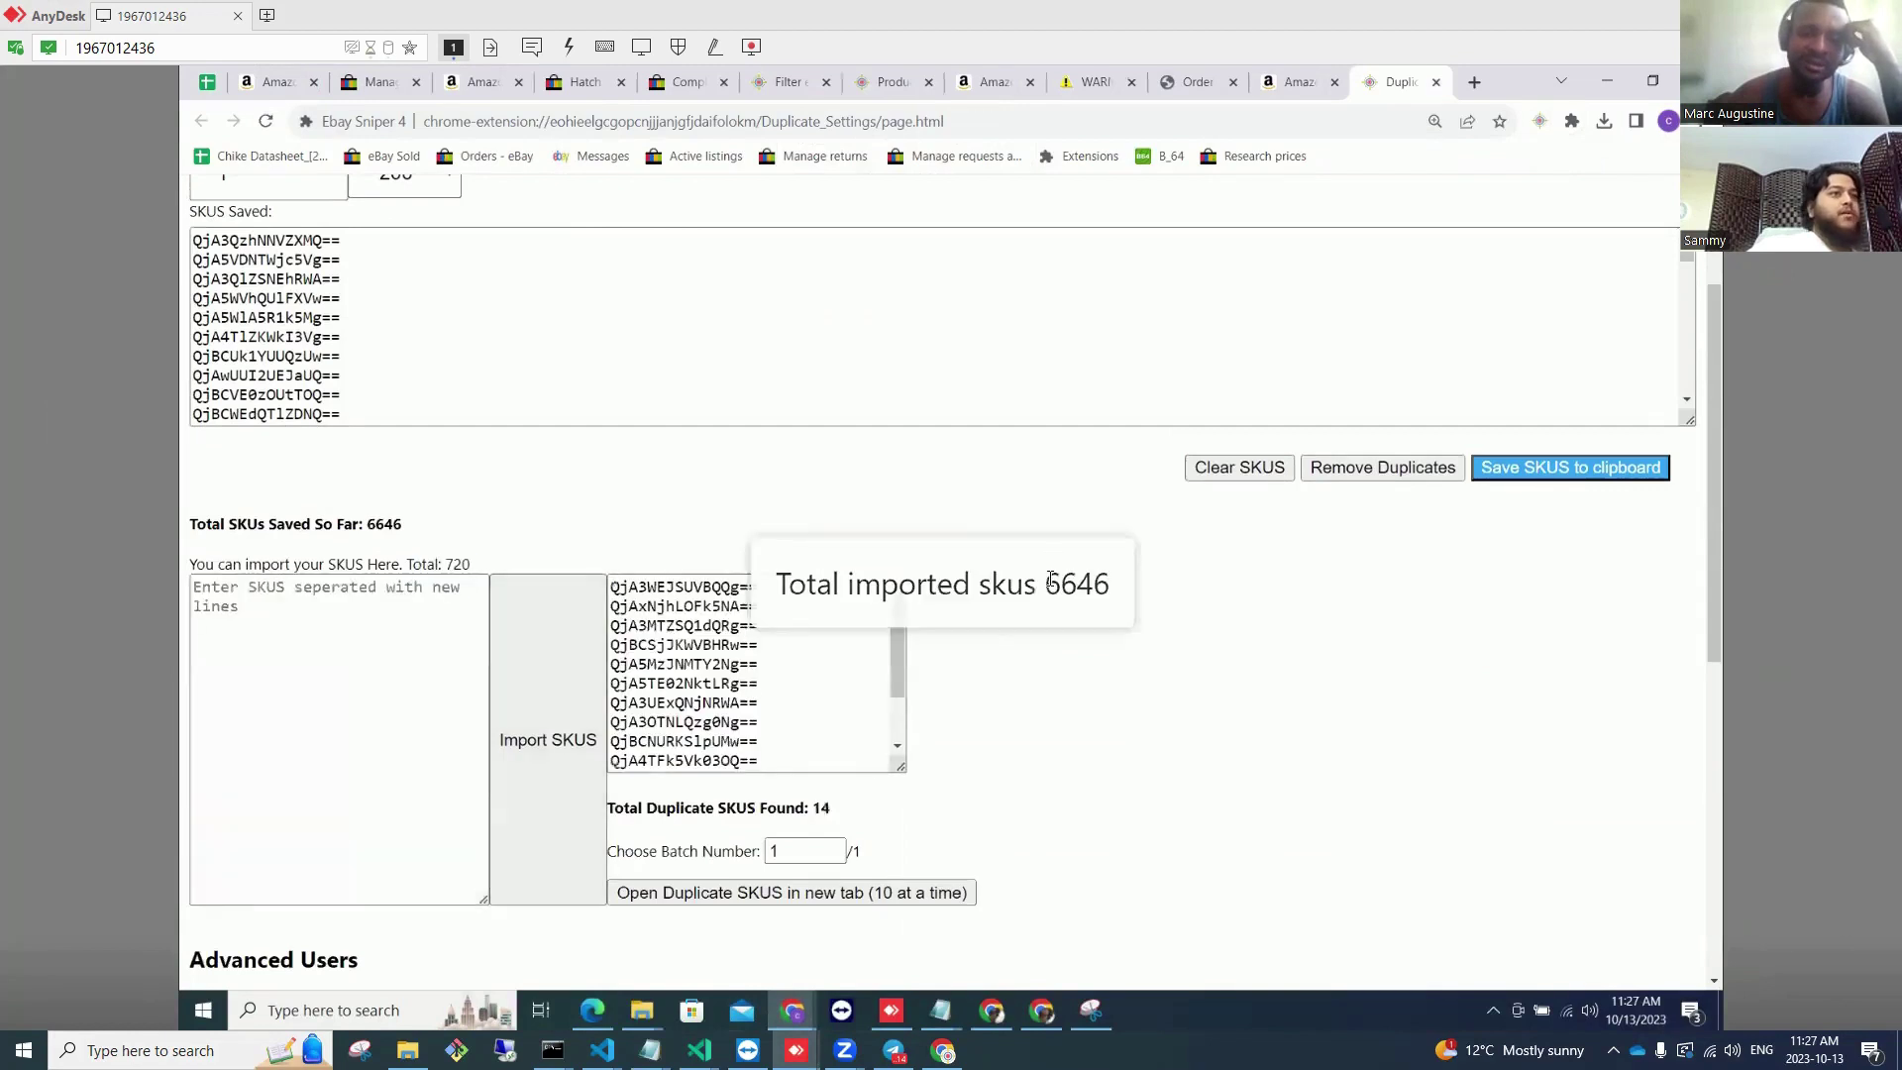
left_click_drag(1044, 584, 1101, 580)
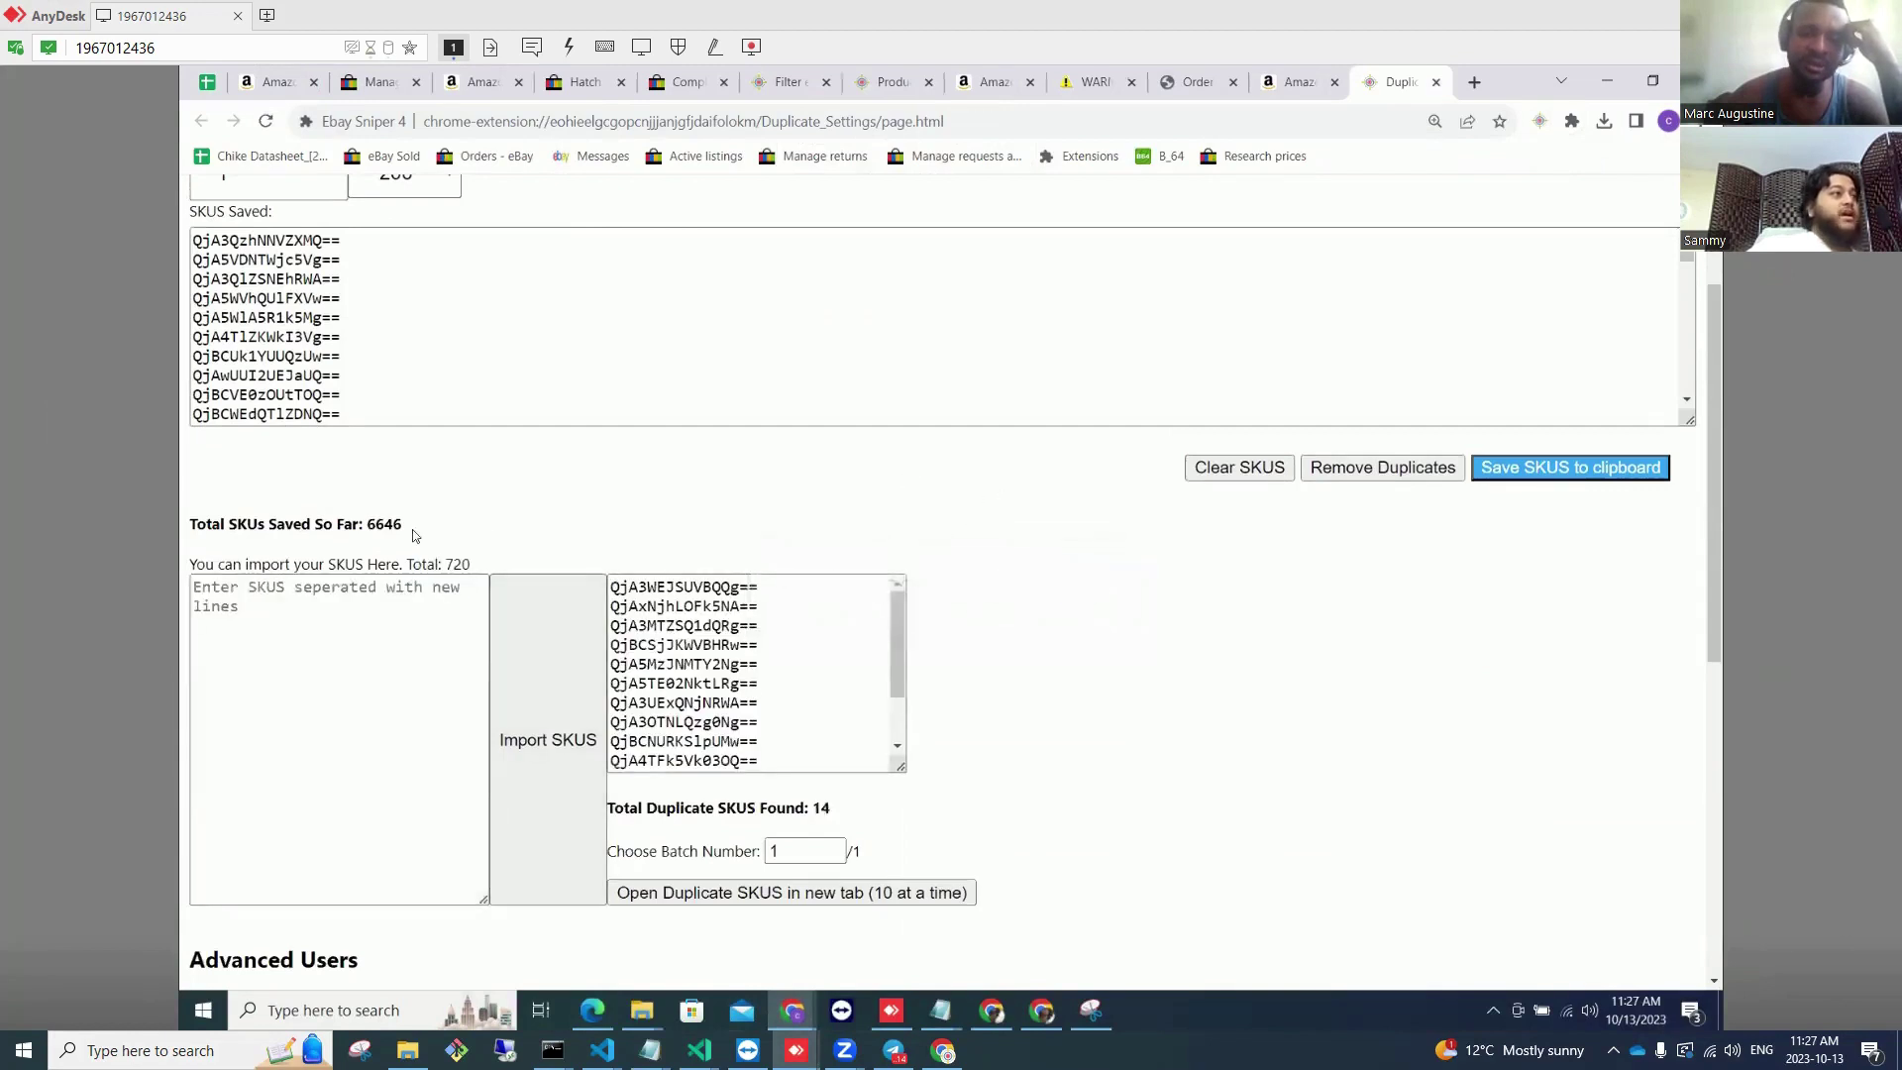
double_click(370, 527)
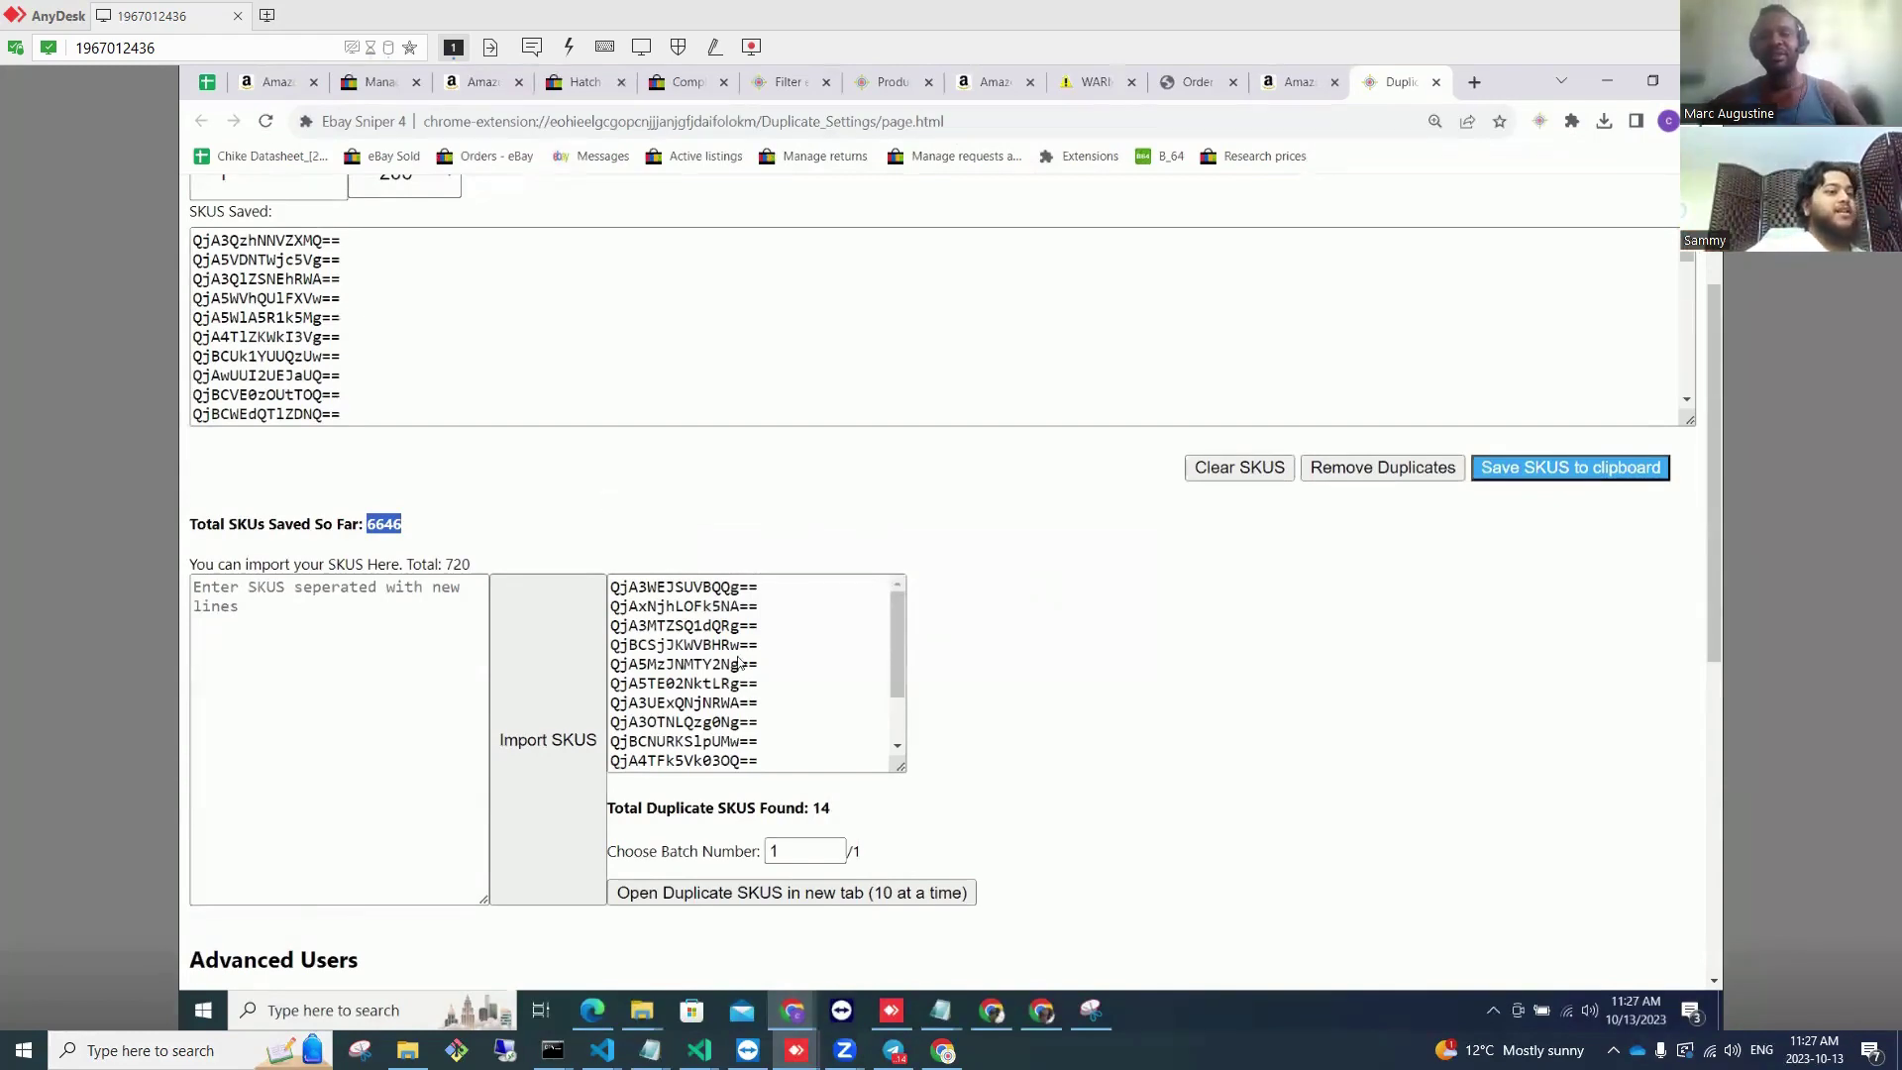
Step: In the other account's session, open the order details of the sold probiotics item
mouse_move(796, 1050)
left_click(889, 991)
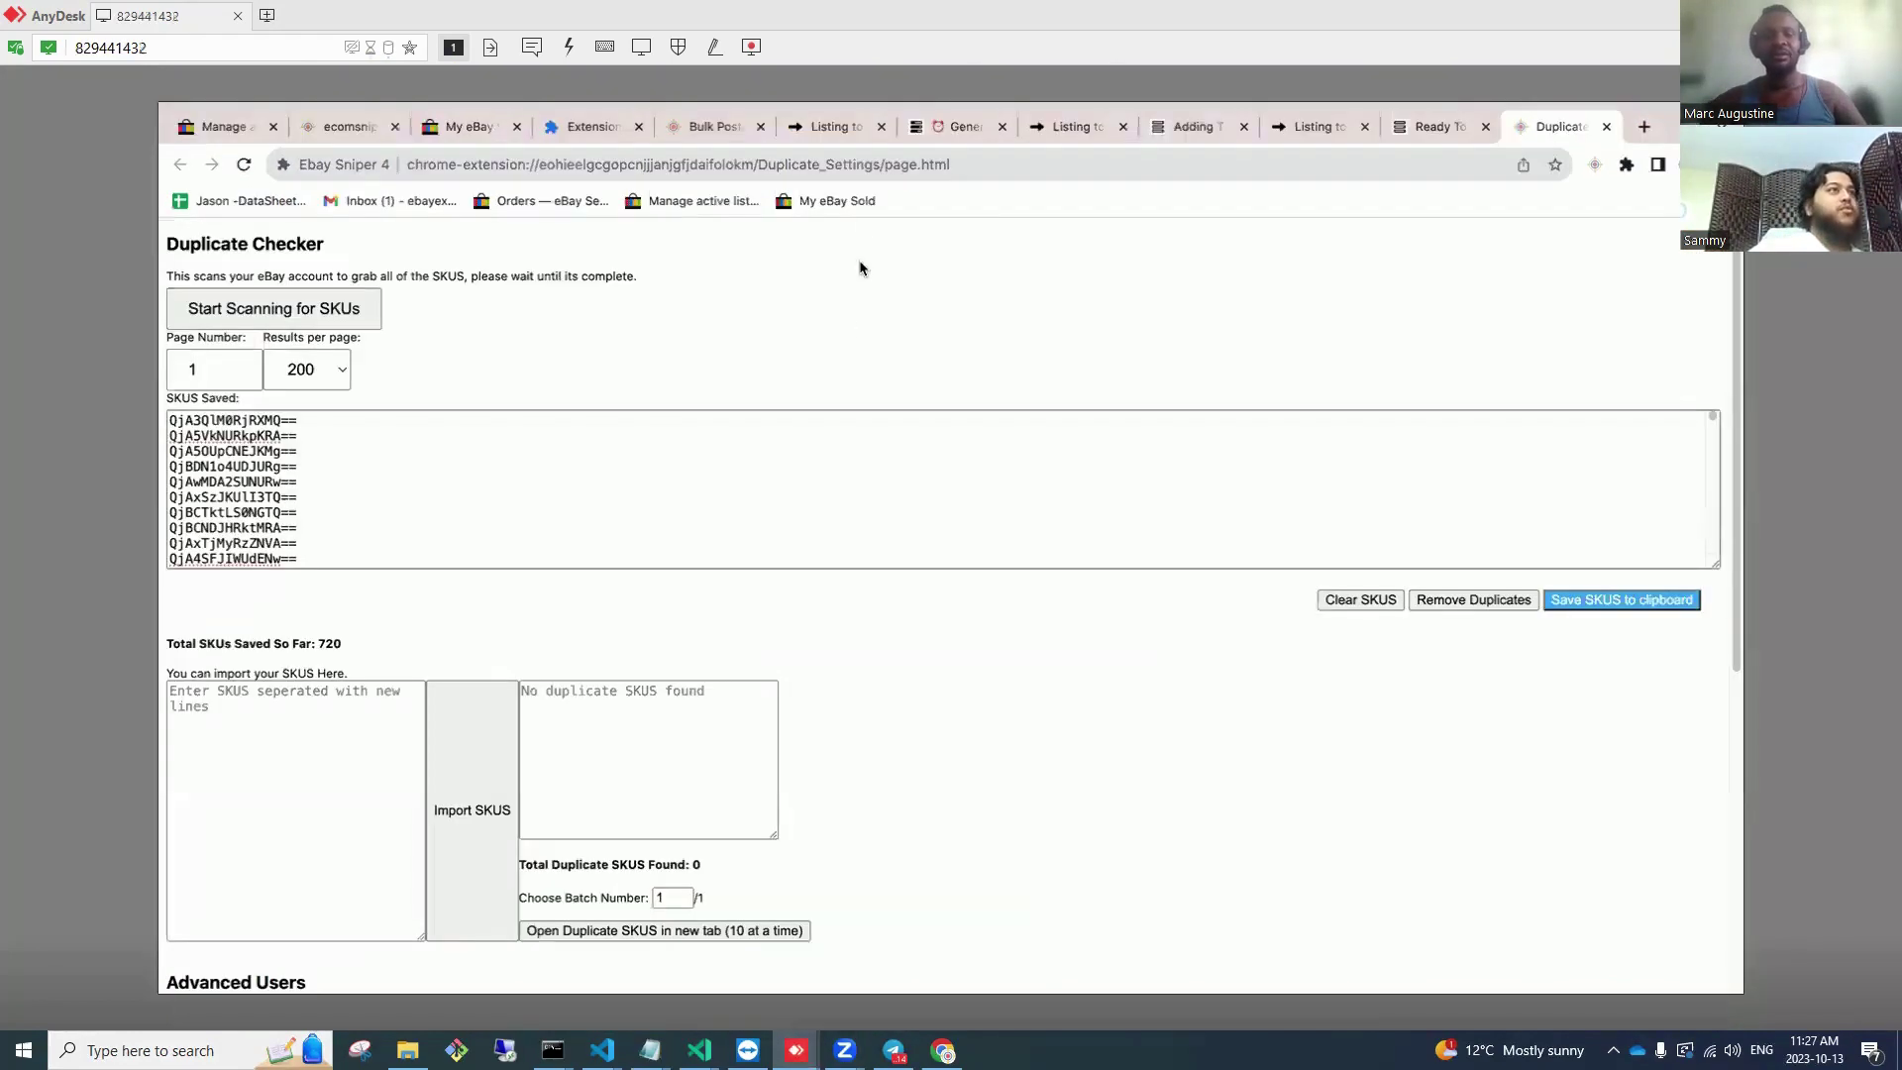
left_click(860, 201)
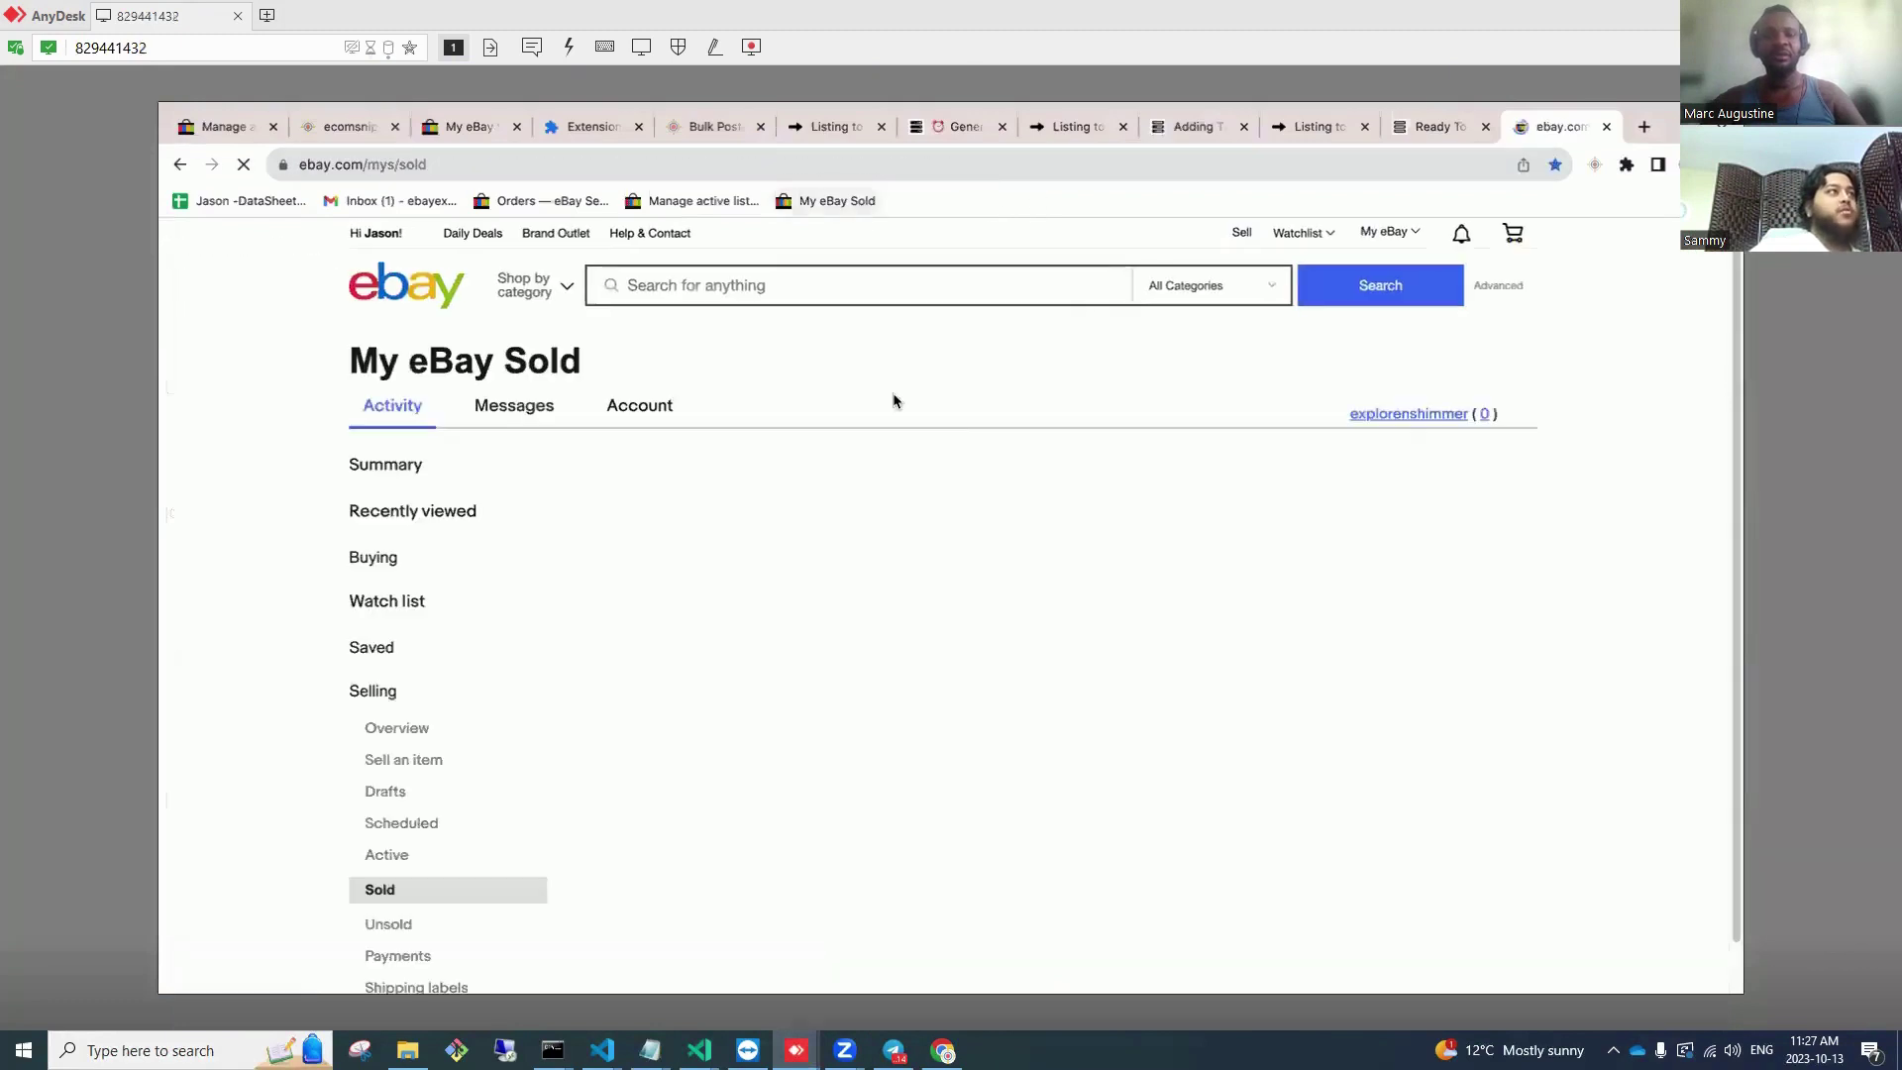
scroll(1178, 606, "down", 9)
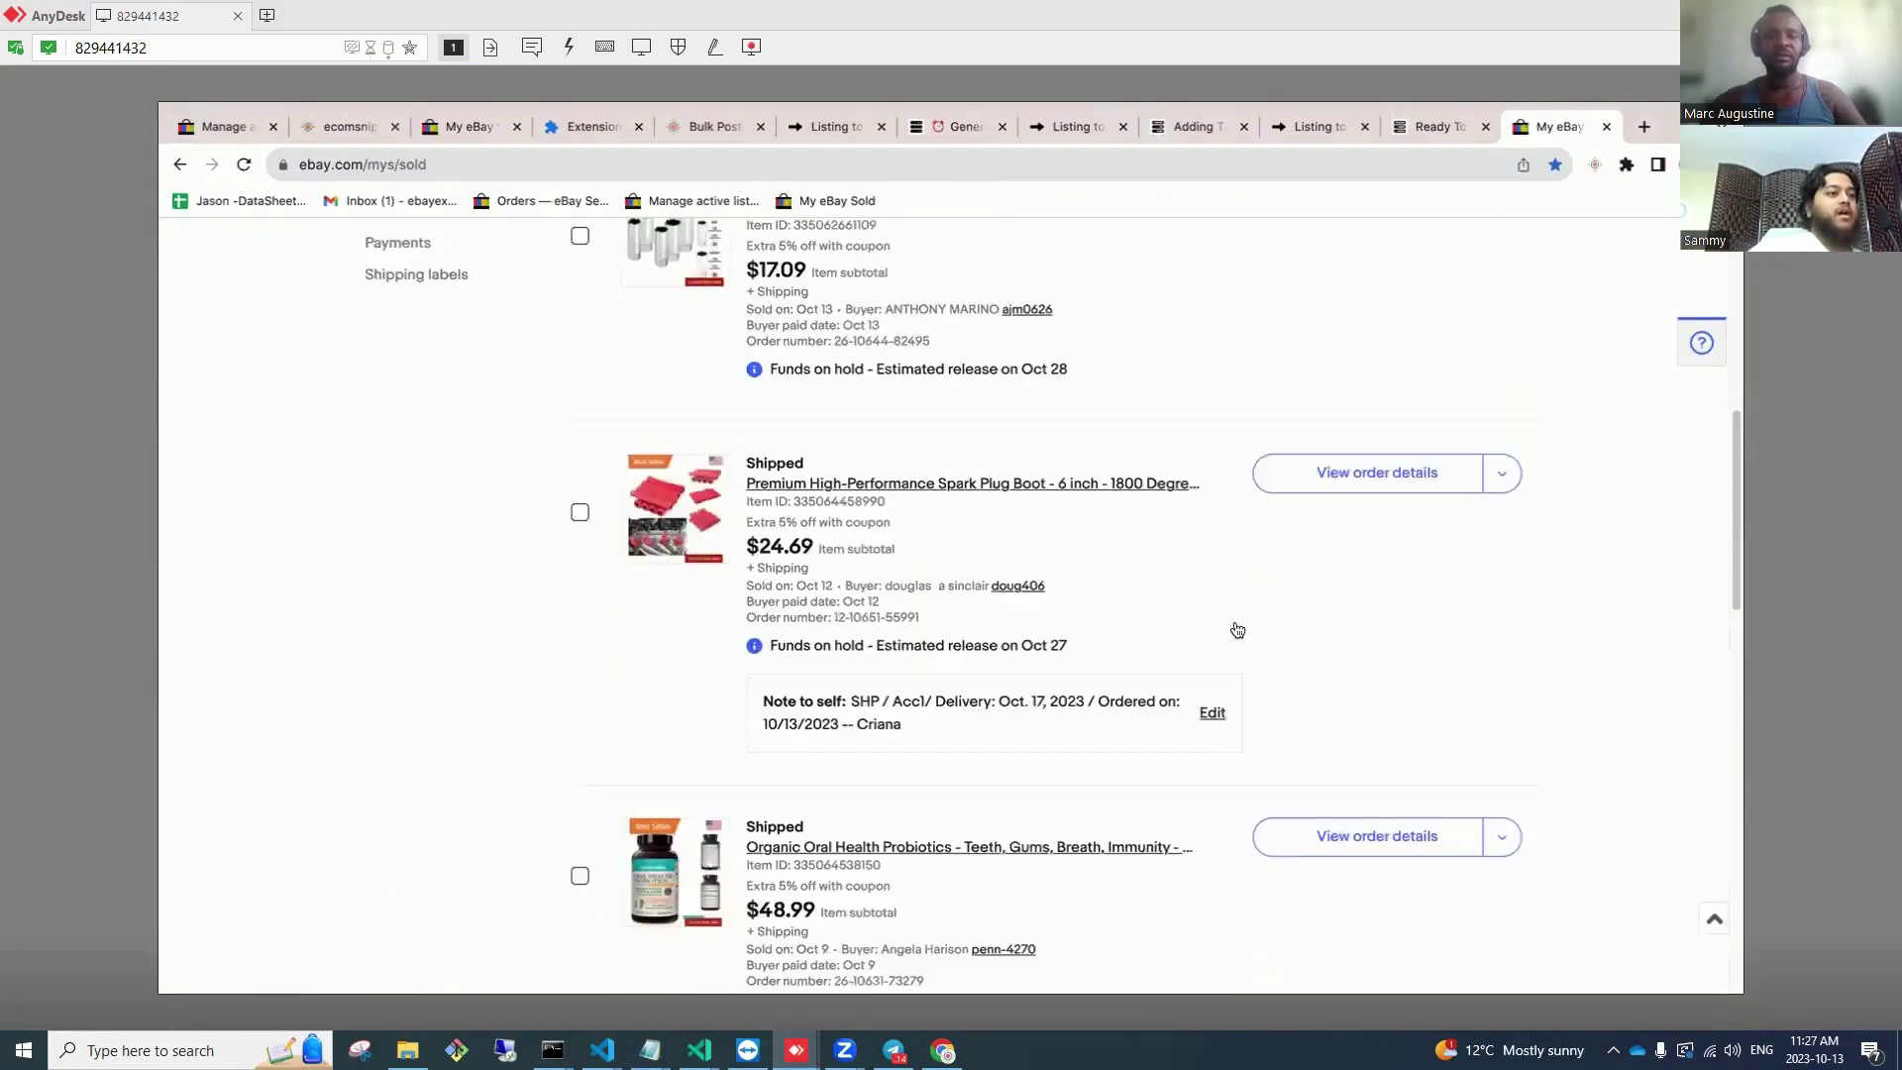
scroll(1238, 629, "down", 3)
left_click(1350, 480)
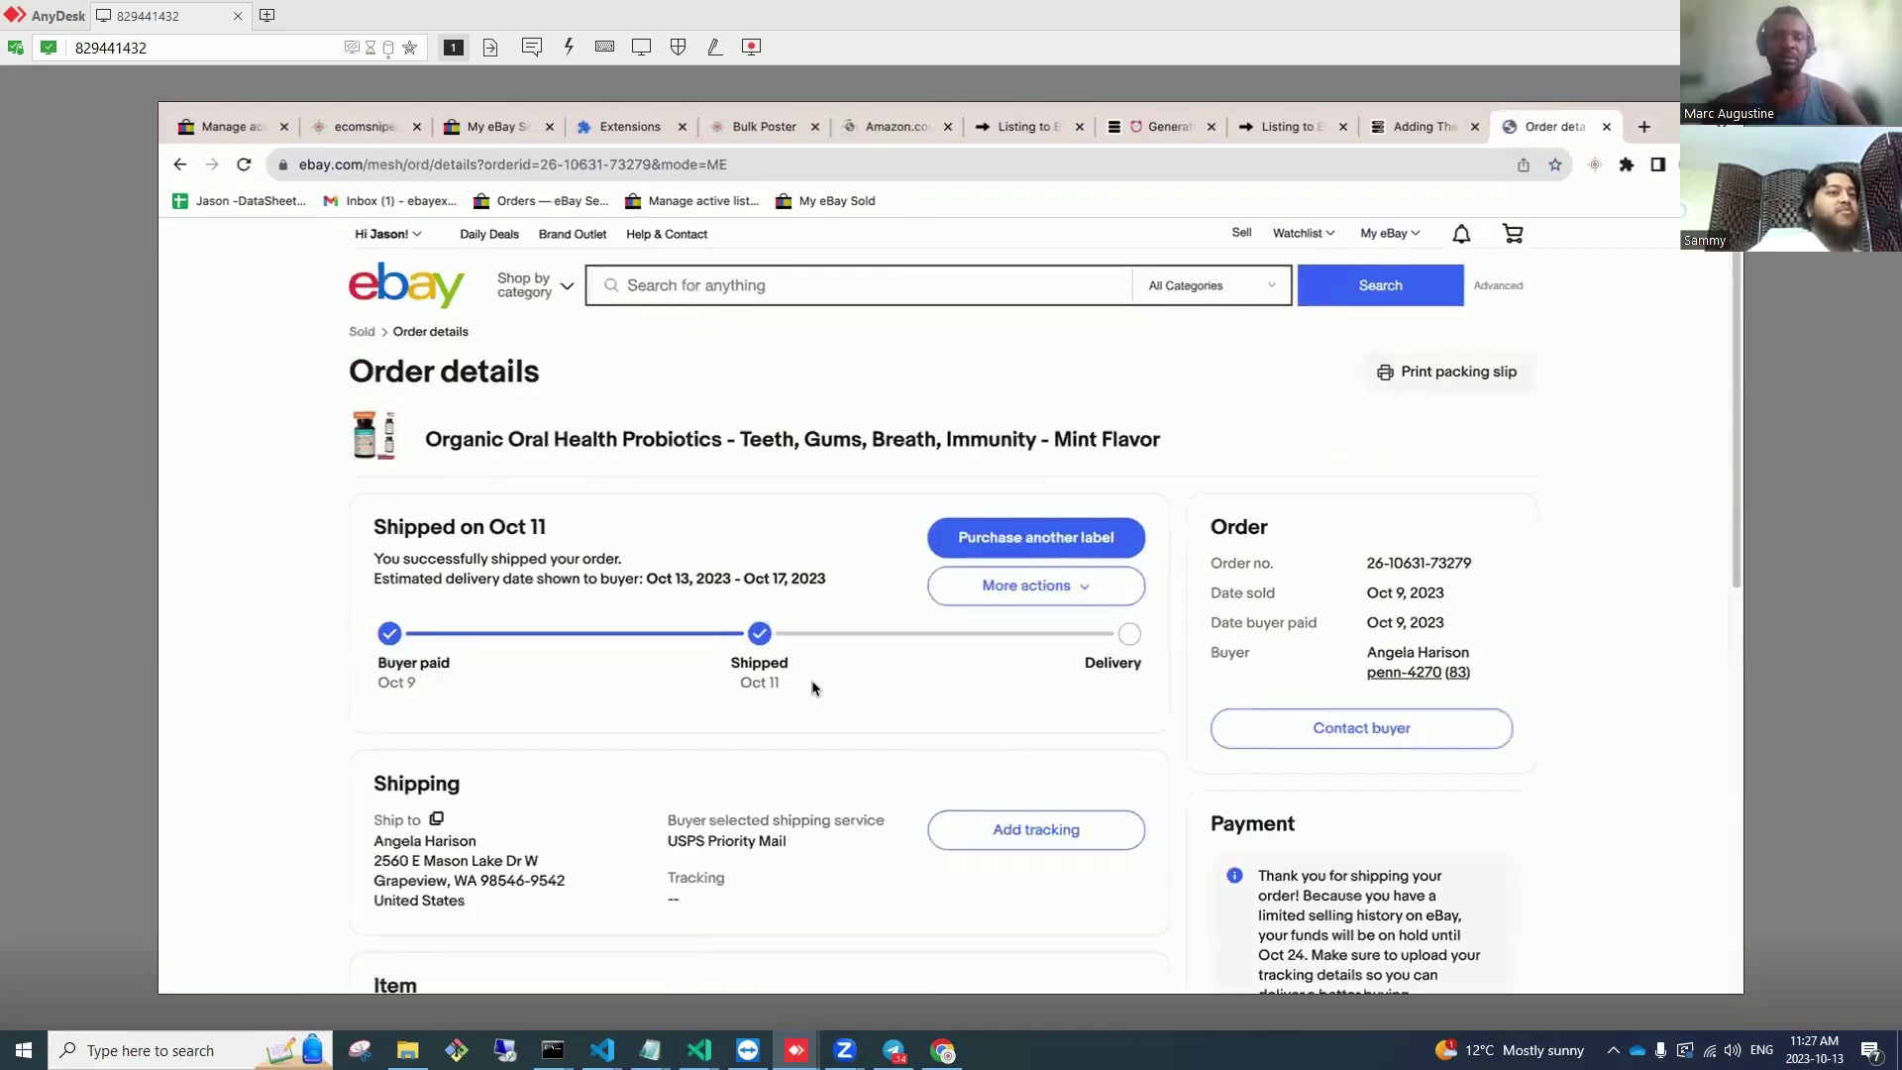
Step: Run Ebay Sniper 4 Find SKU on the order's SKU and view the NatureWise Amazon page
scroll(808, 704, "down", 1)
scroll(737, 809, "down", 4)
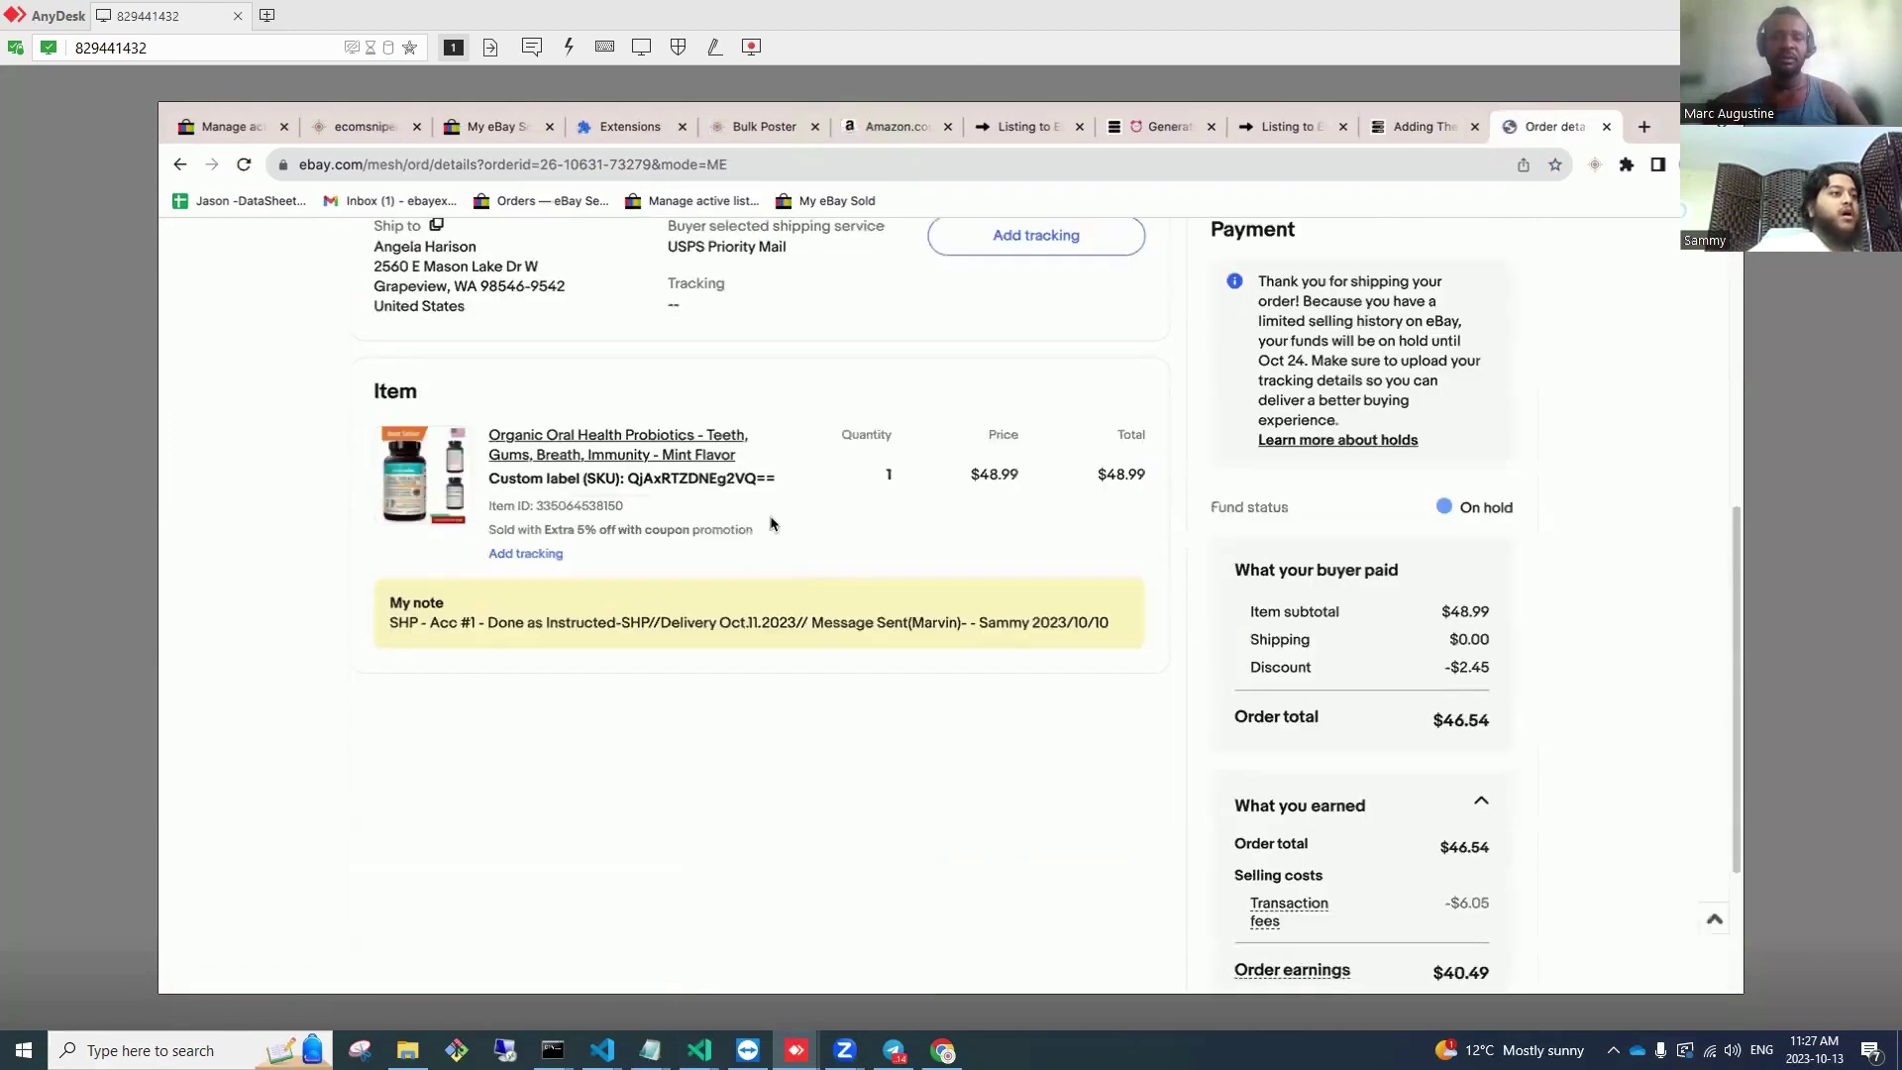
left_click_drag(771, 481, 634, 483)
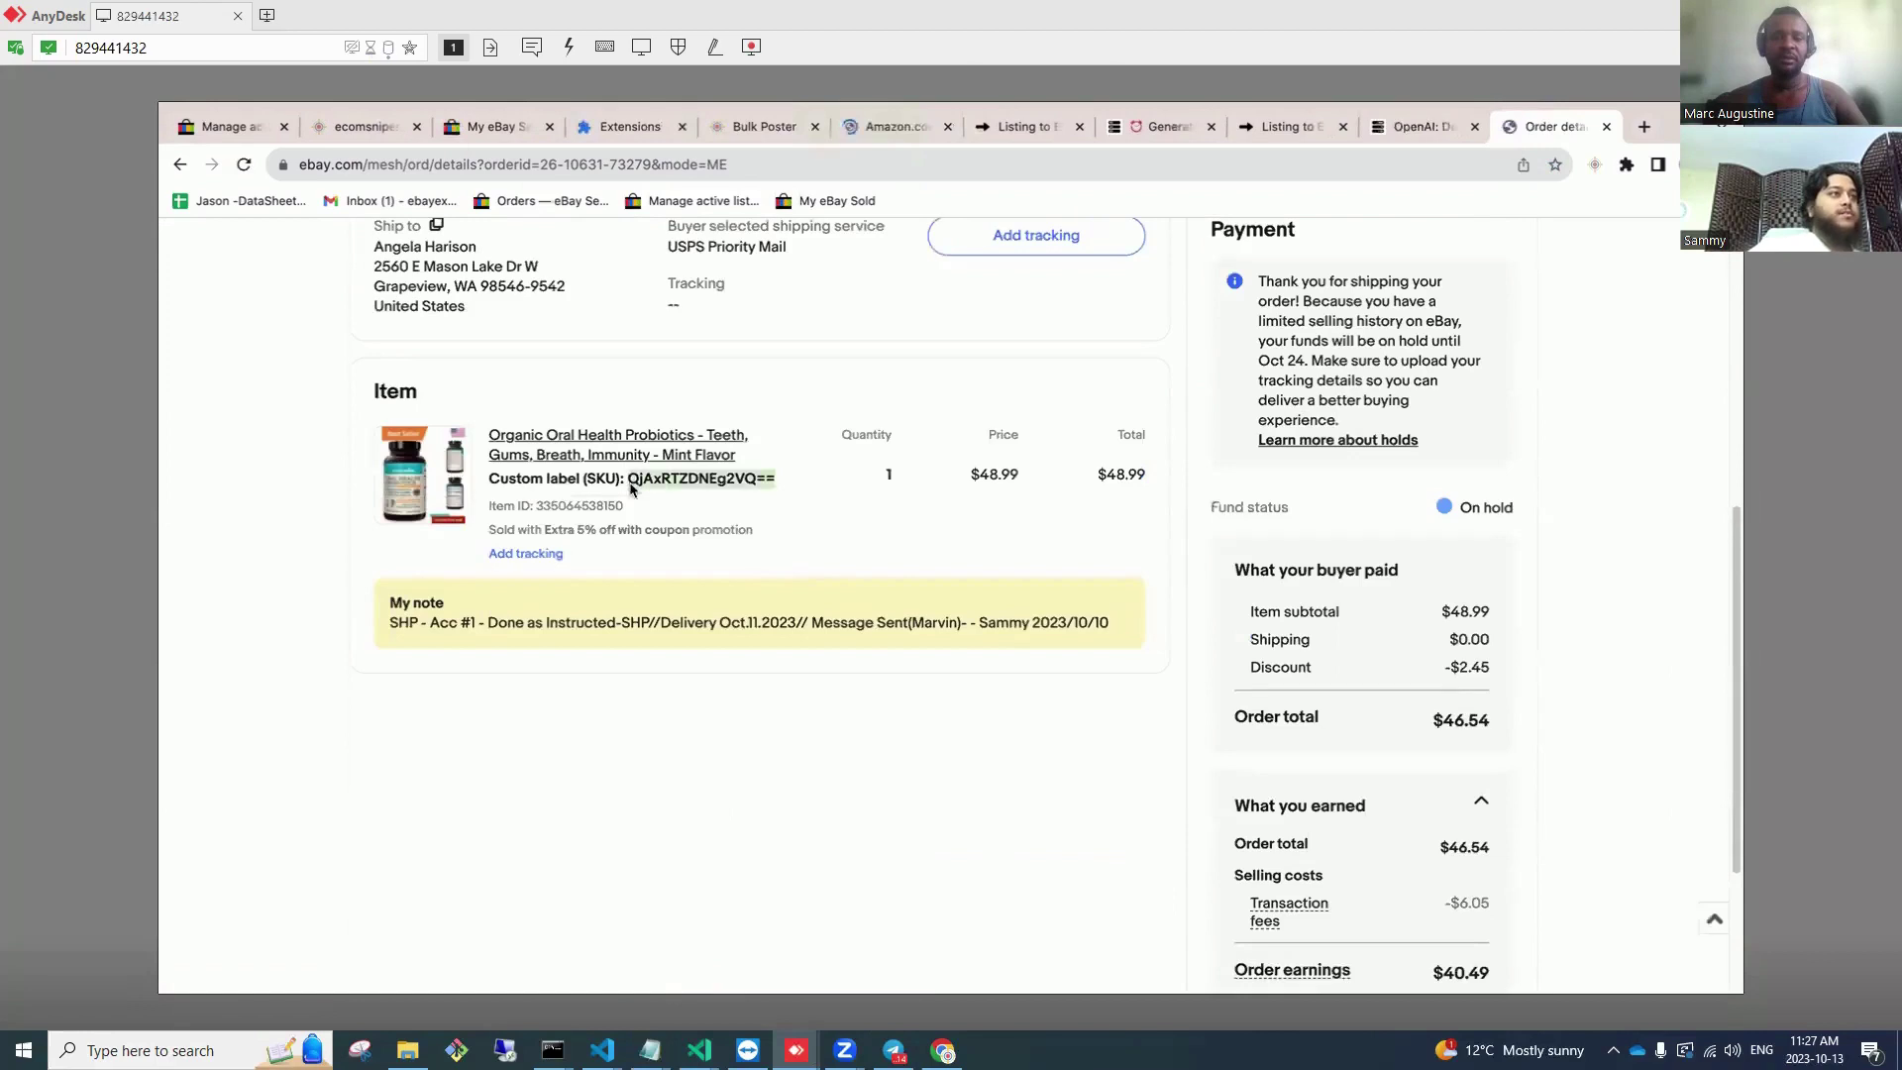
right_click(631, 480)
mouse_move(787, 631)
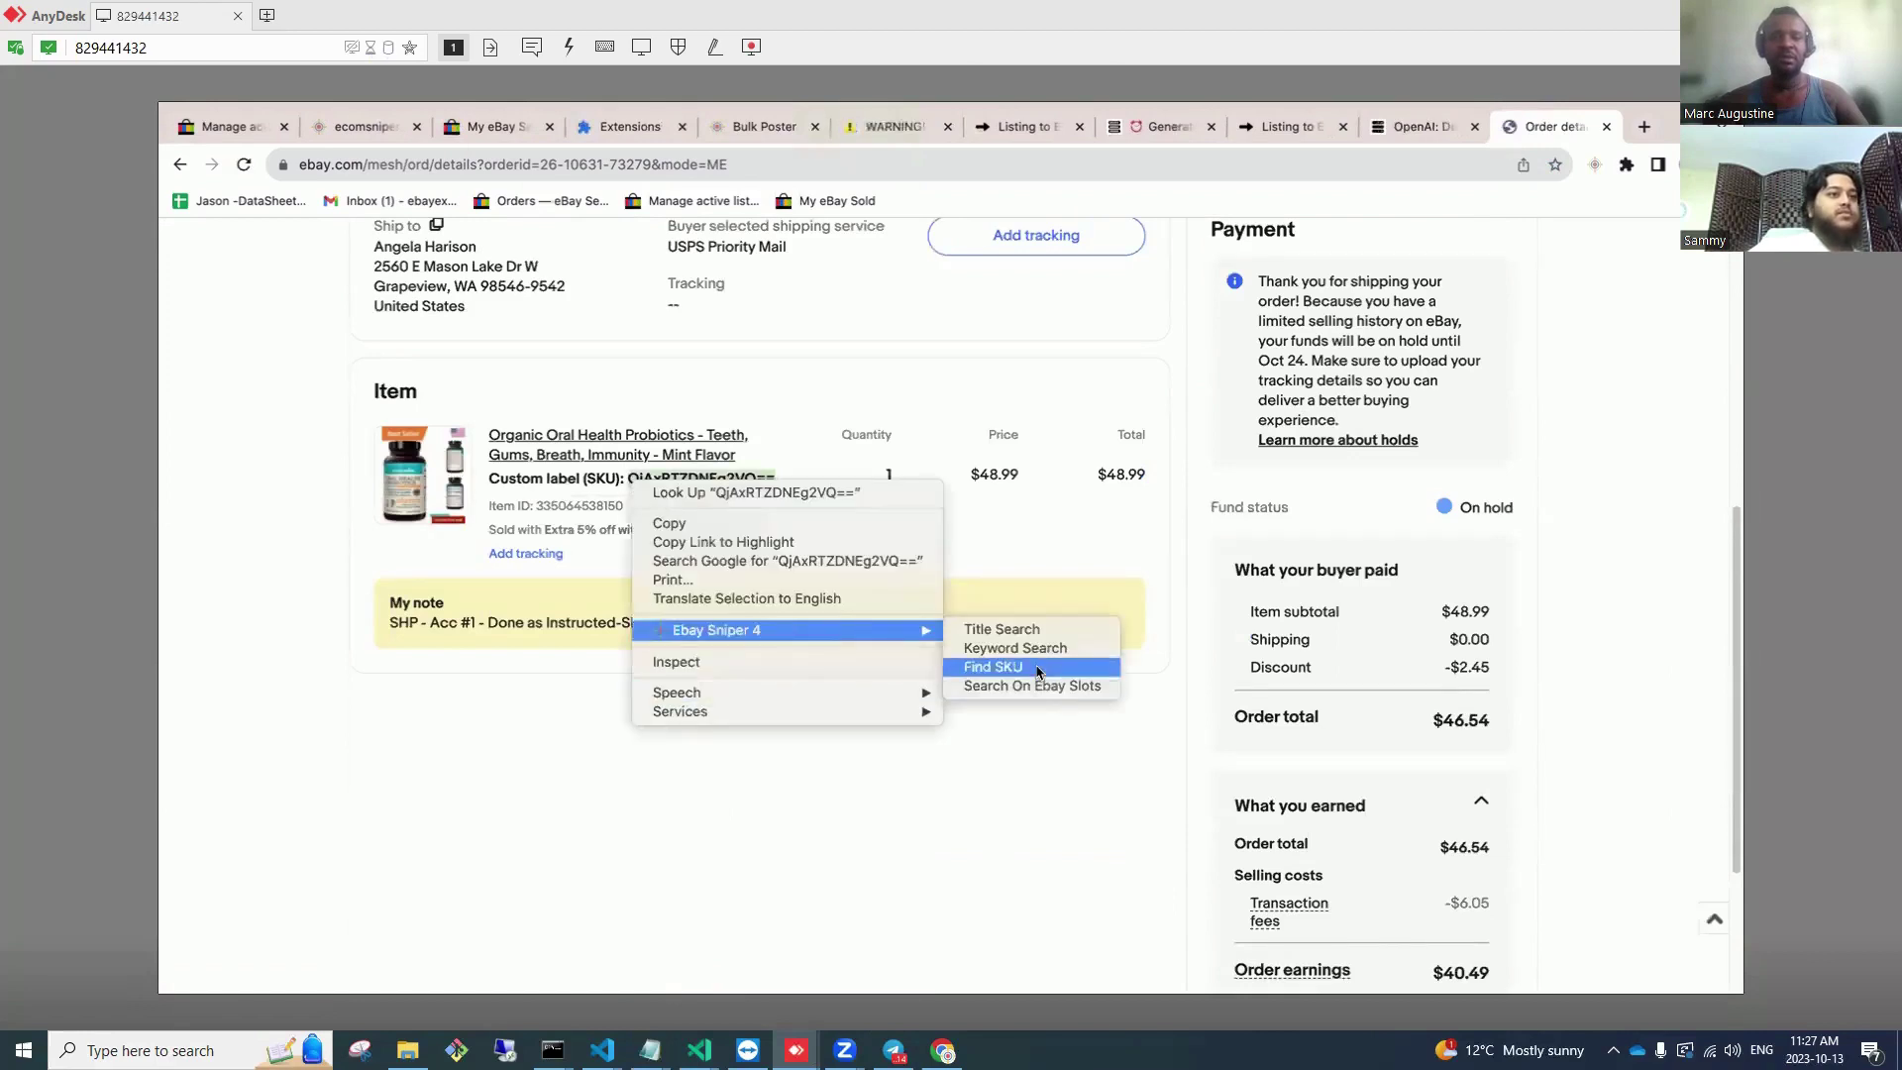
left_click(993, 667)
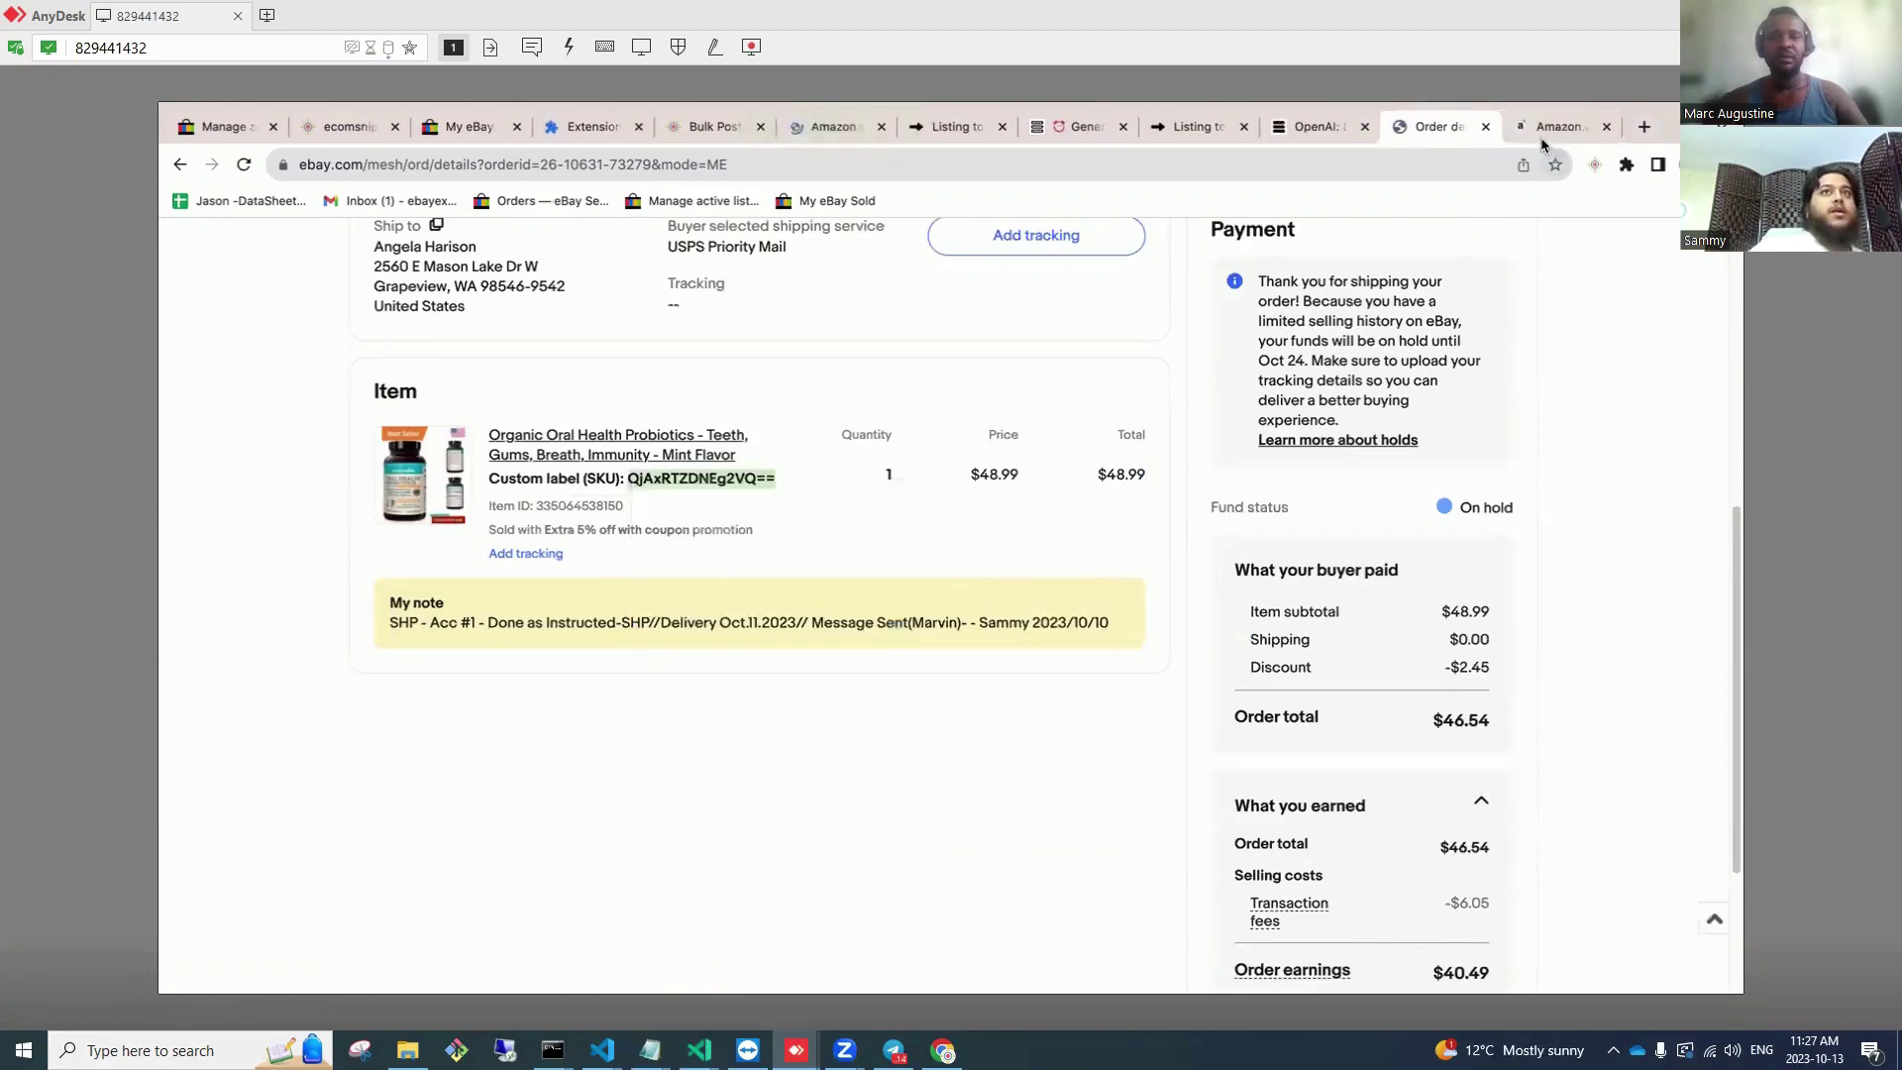
left_click(1204, 169)
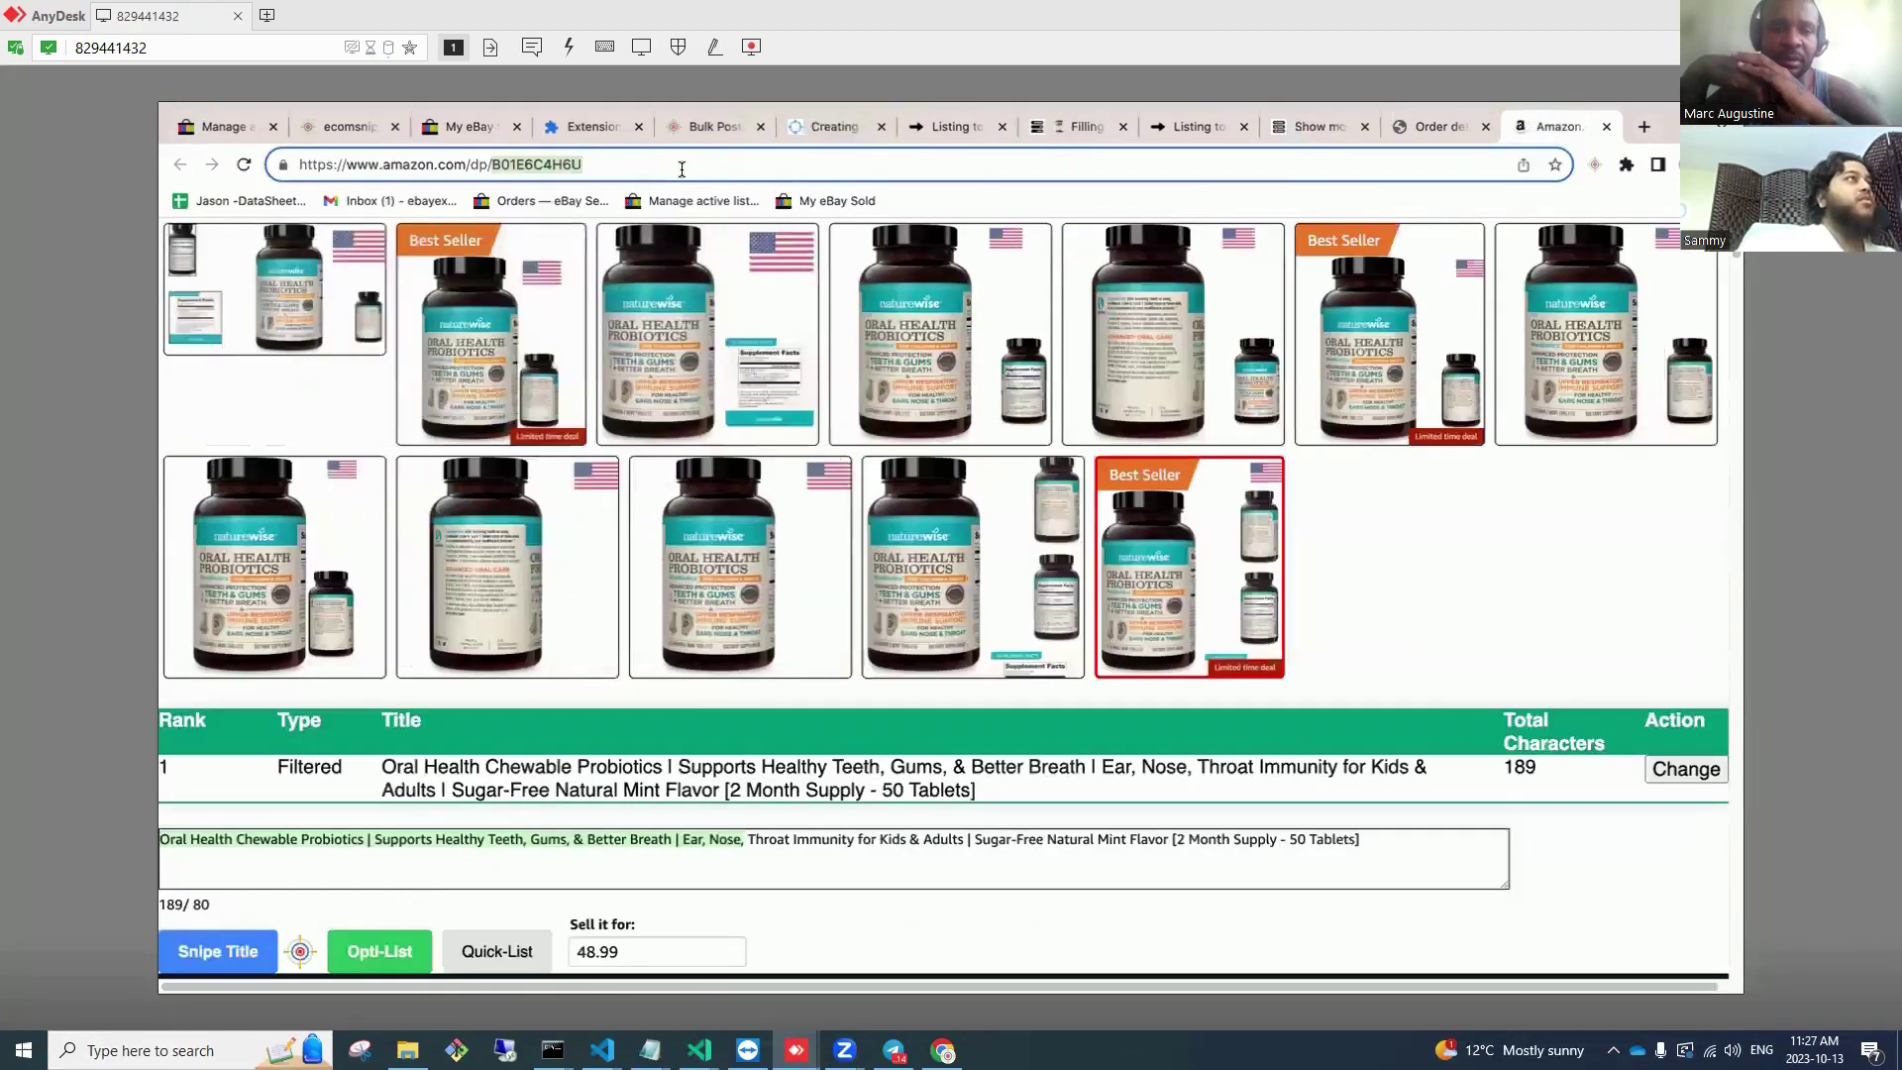
Step: Copy the NatureWise Amazon product address and relay it through Notepad
right_click(682, 169)
left_click(765, 323)
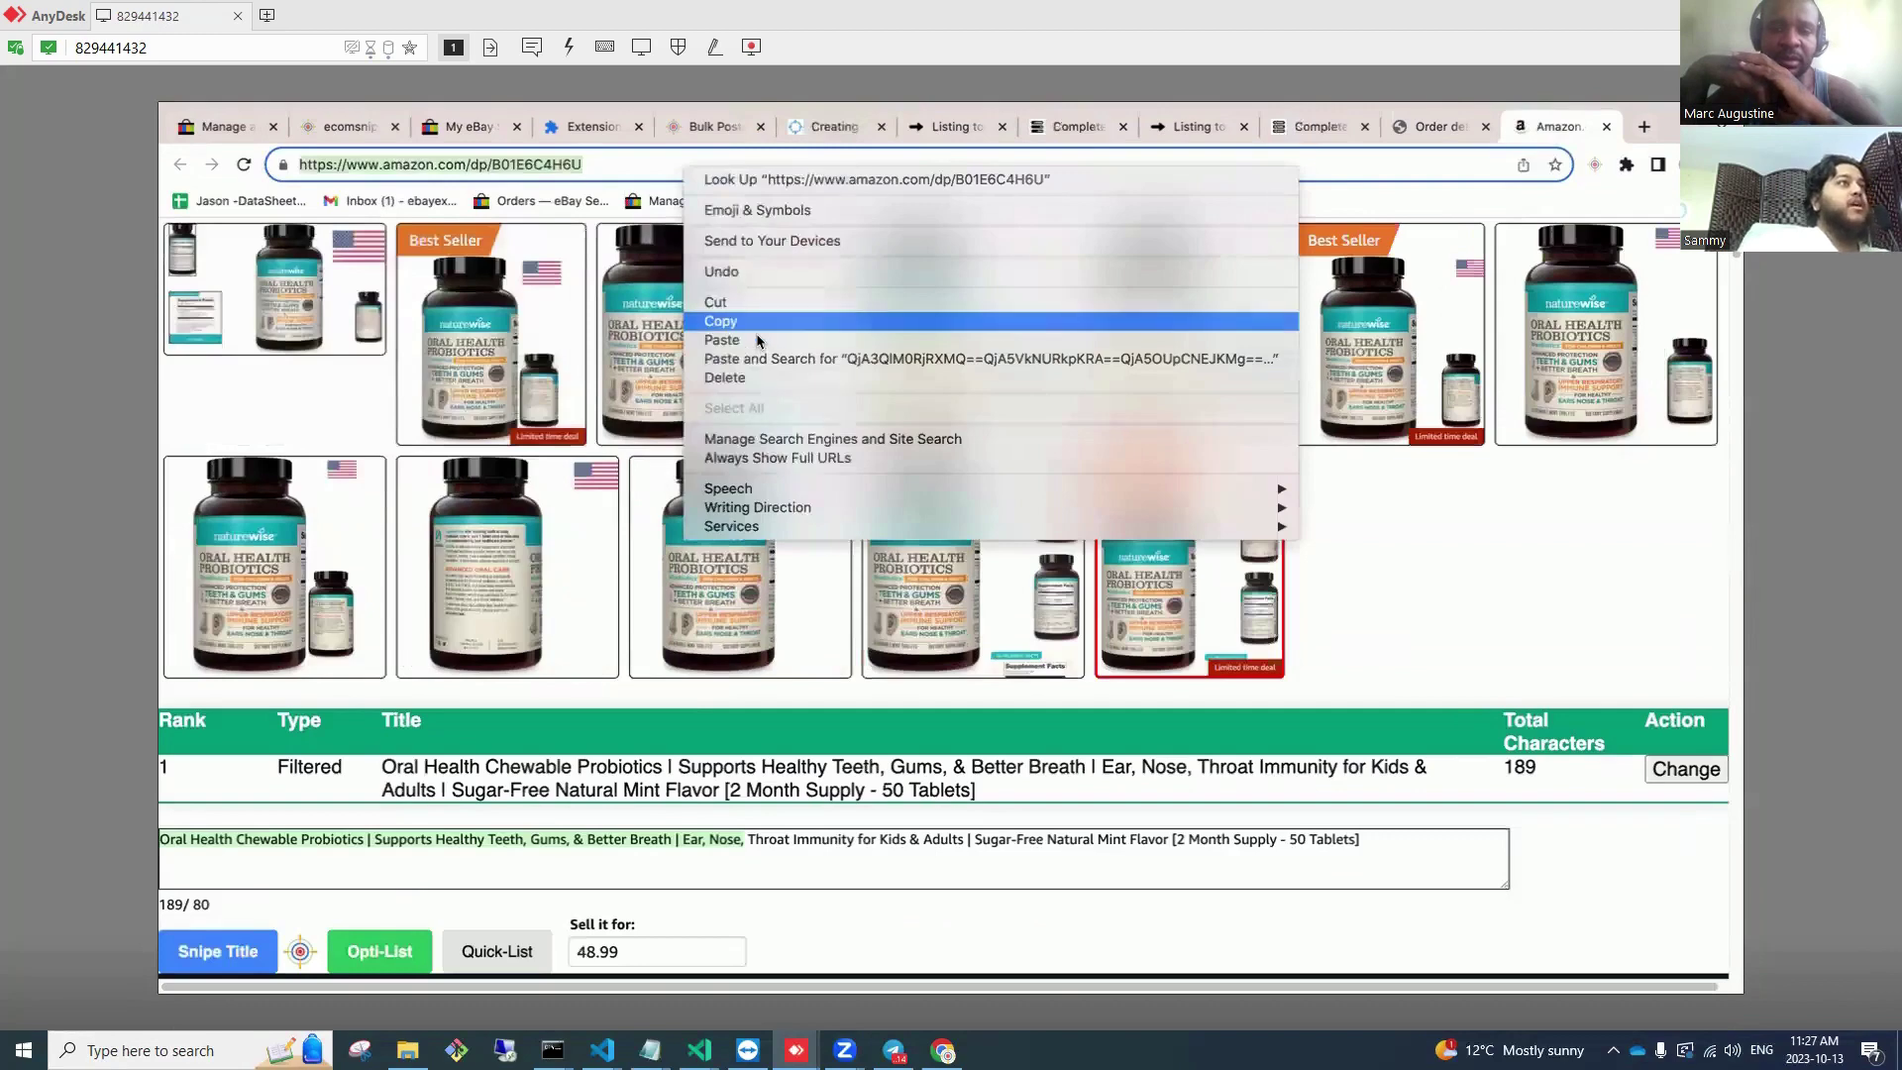
scroll(1030, 696, "down", 10)
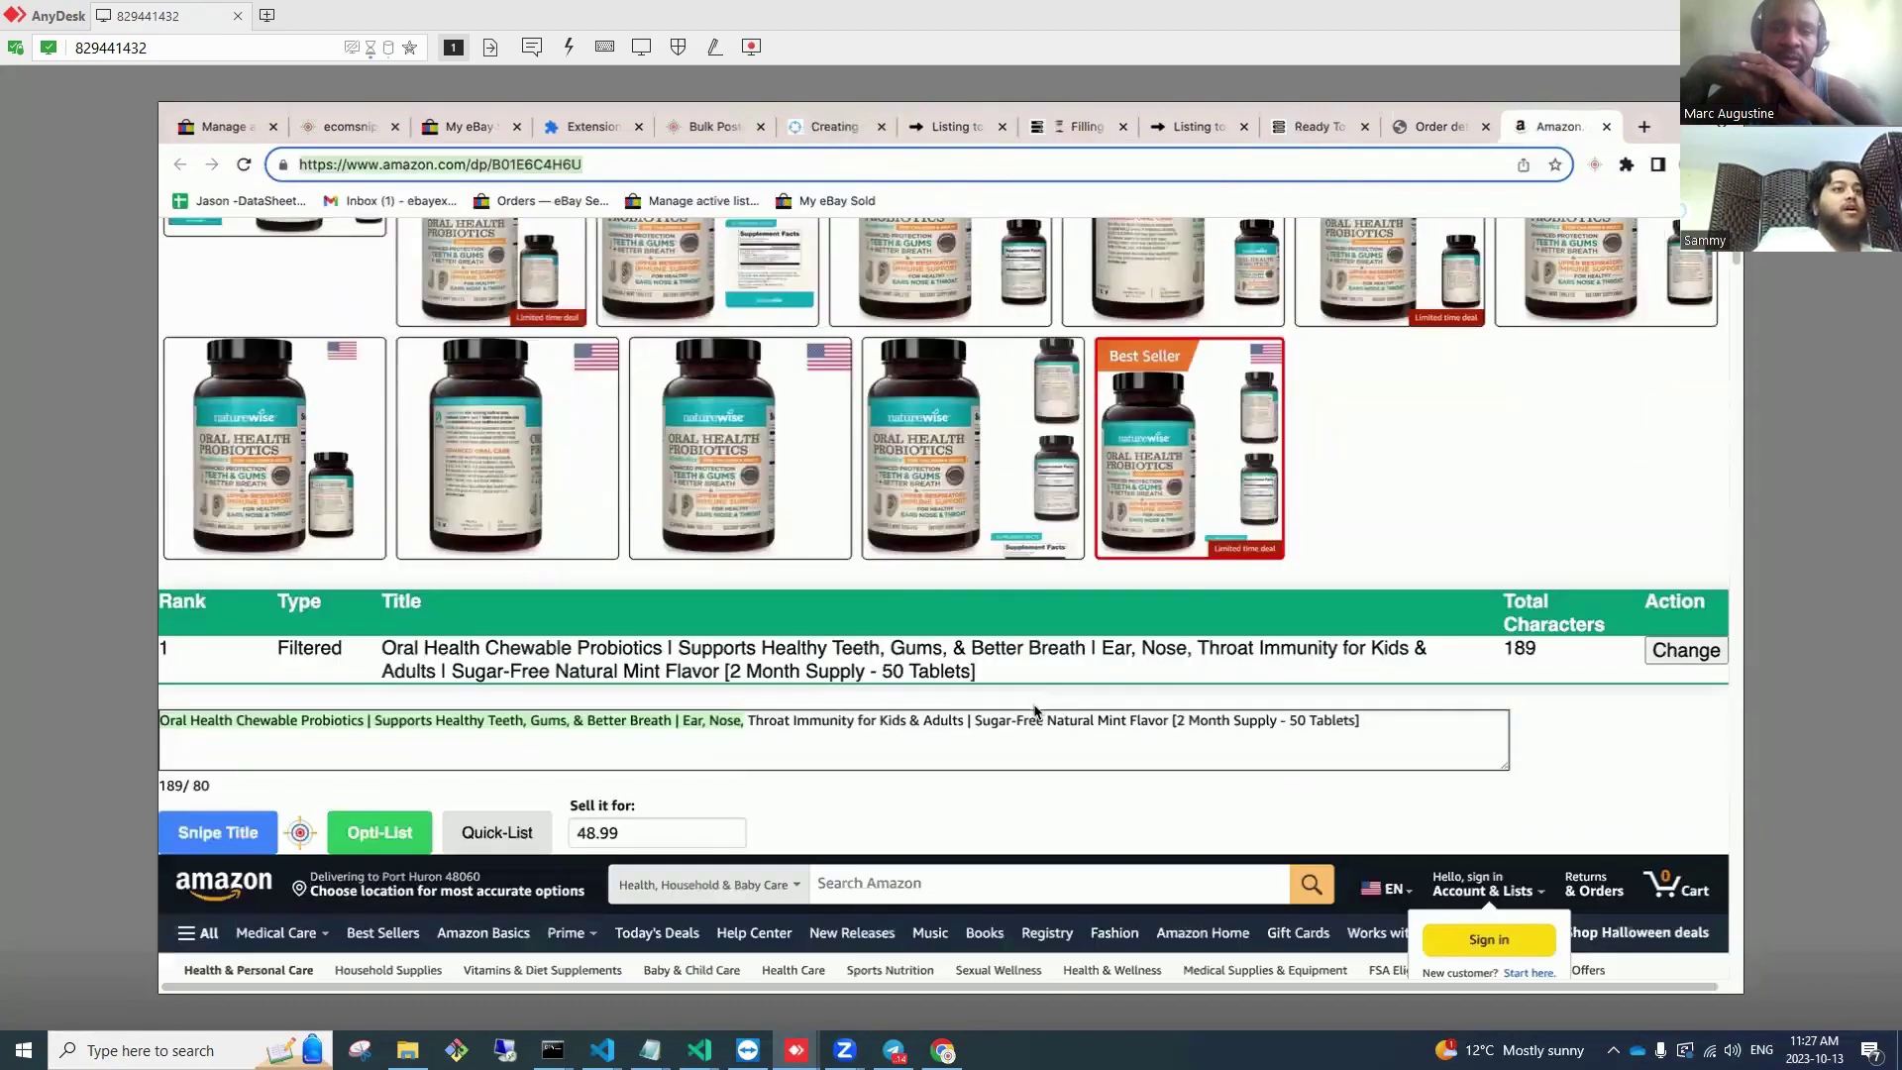
scroll(968, 588, "down", 1)
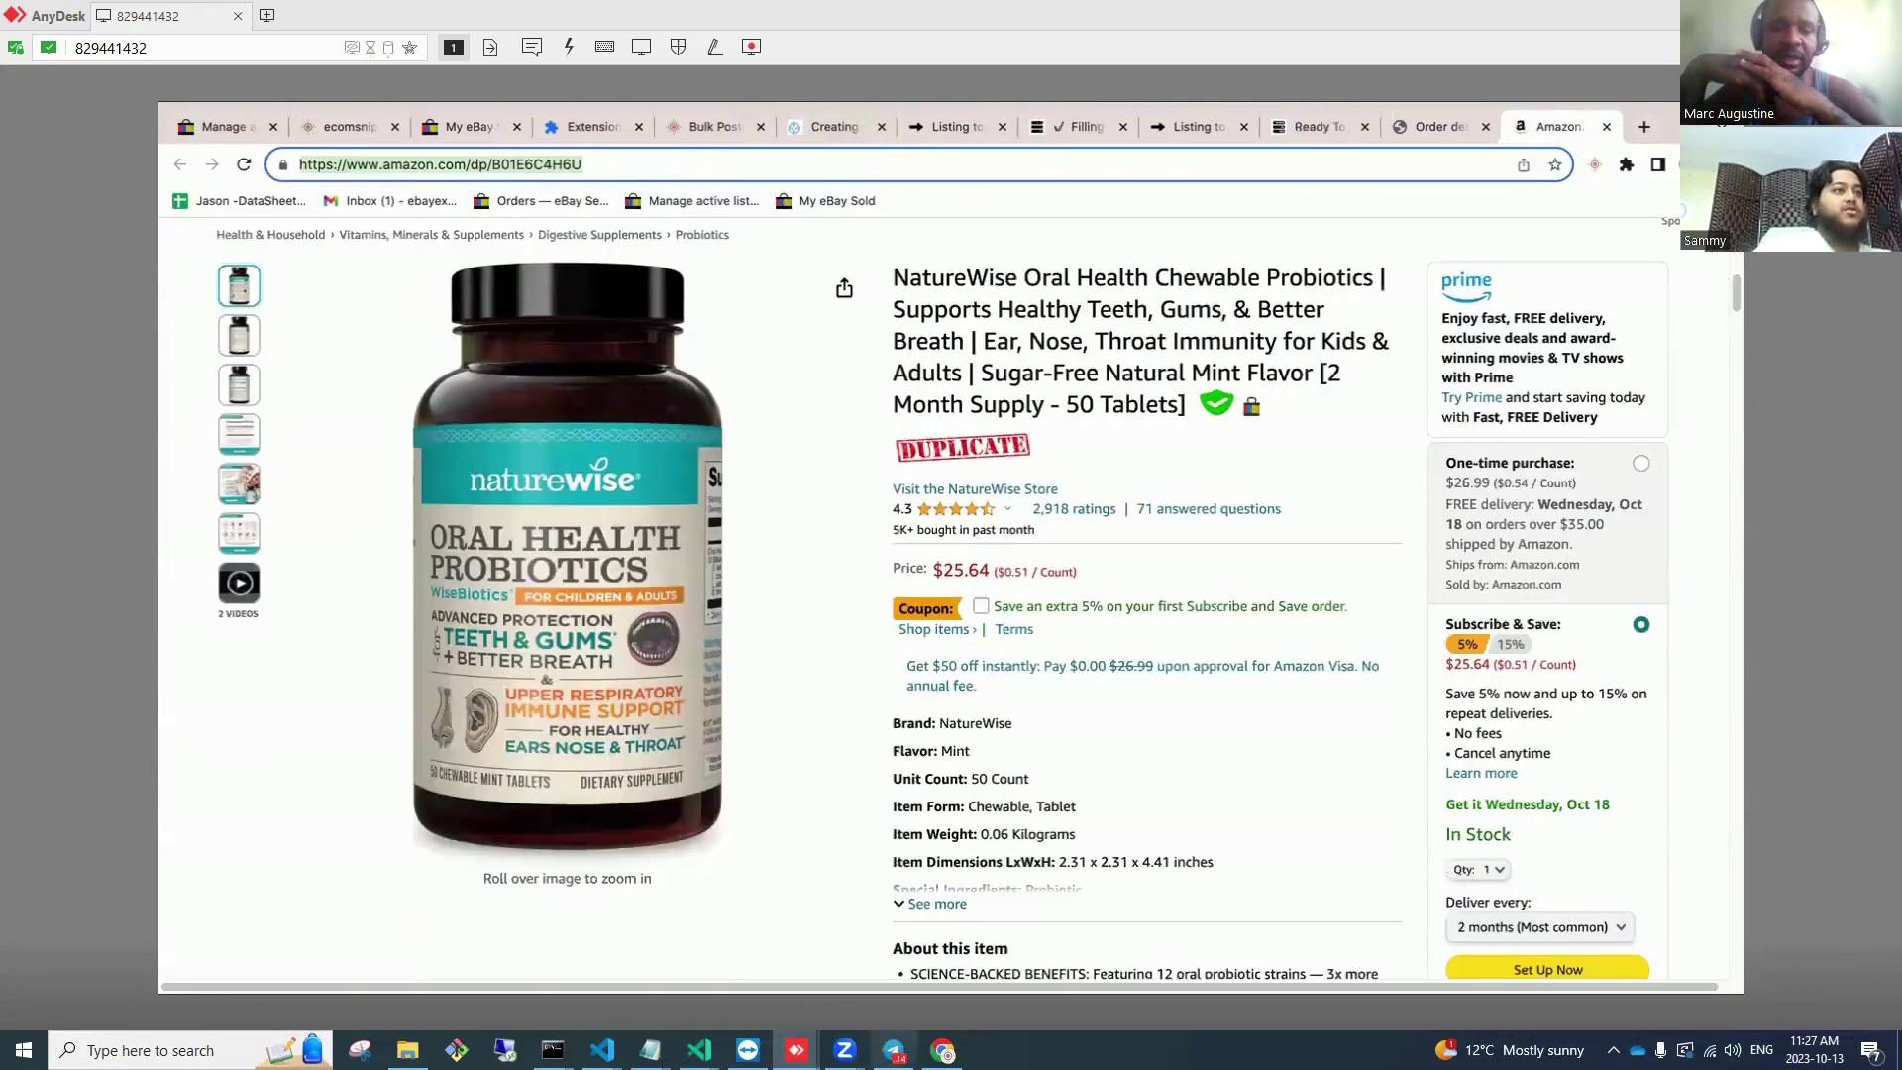
mouse_move(650, 1050)
left_click(817, 941)
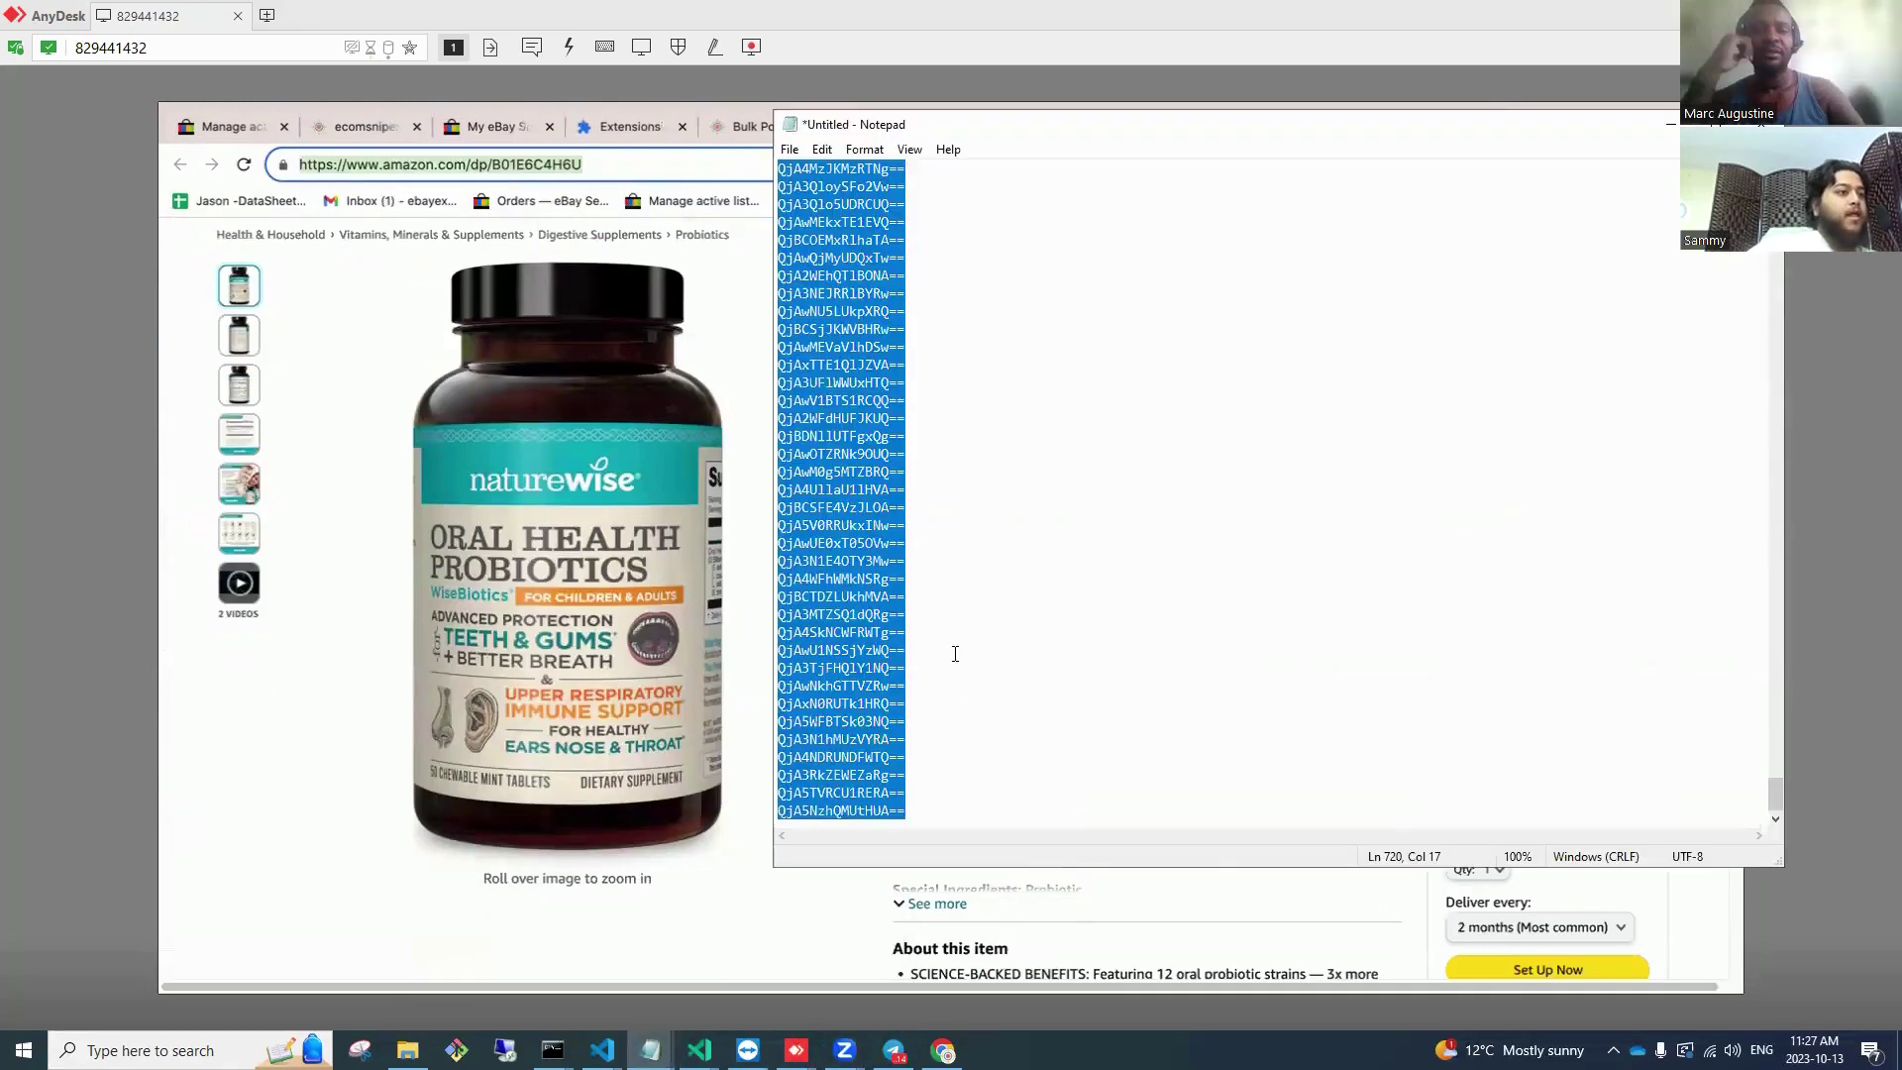
left_click(955, 649)
key("ctrl+a")
key("ctrl+v")
key("ctrl+a")
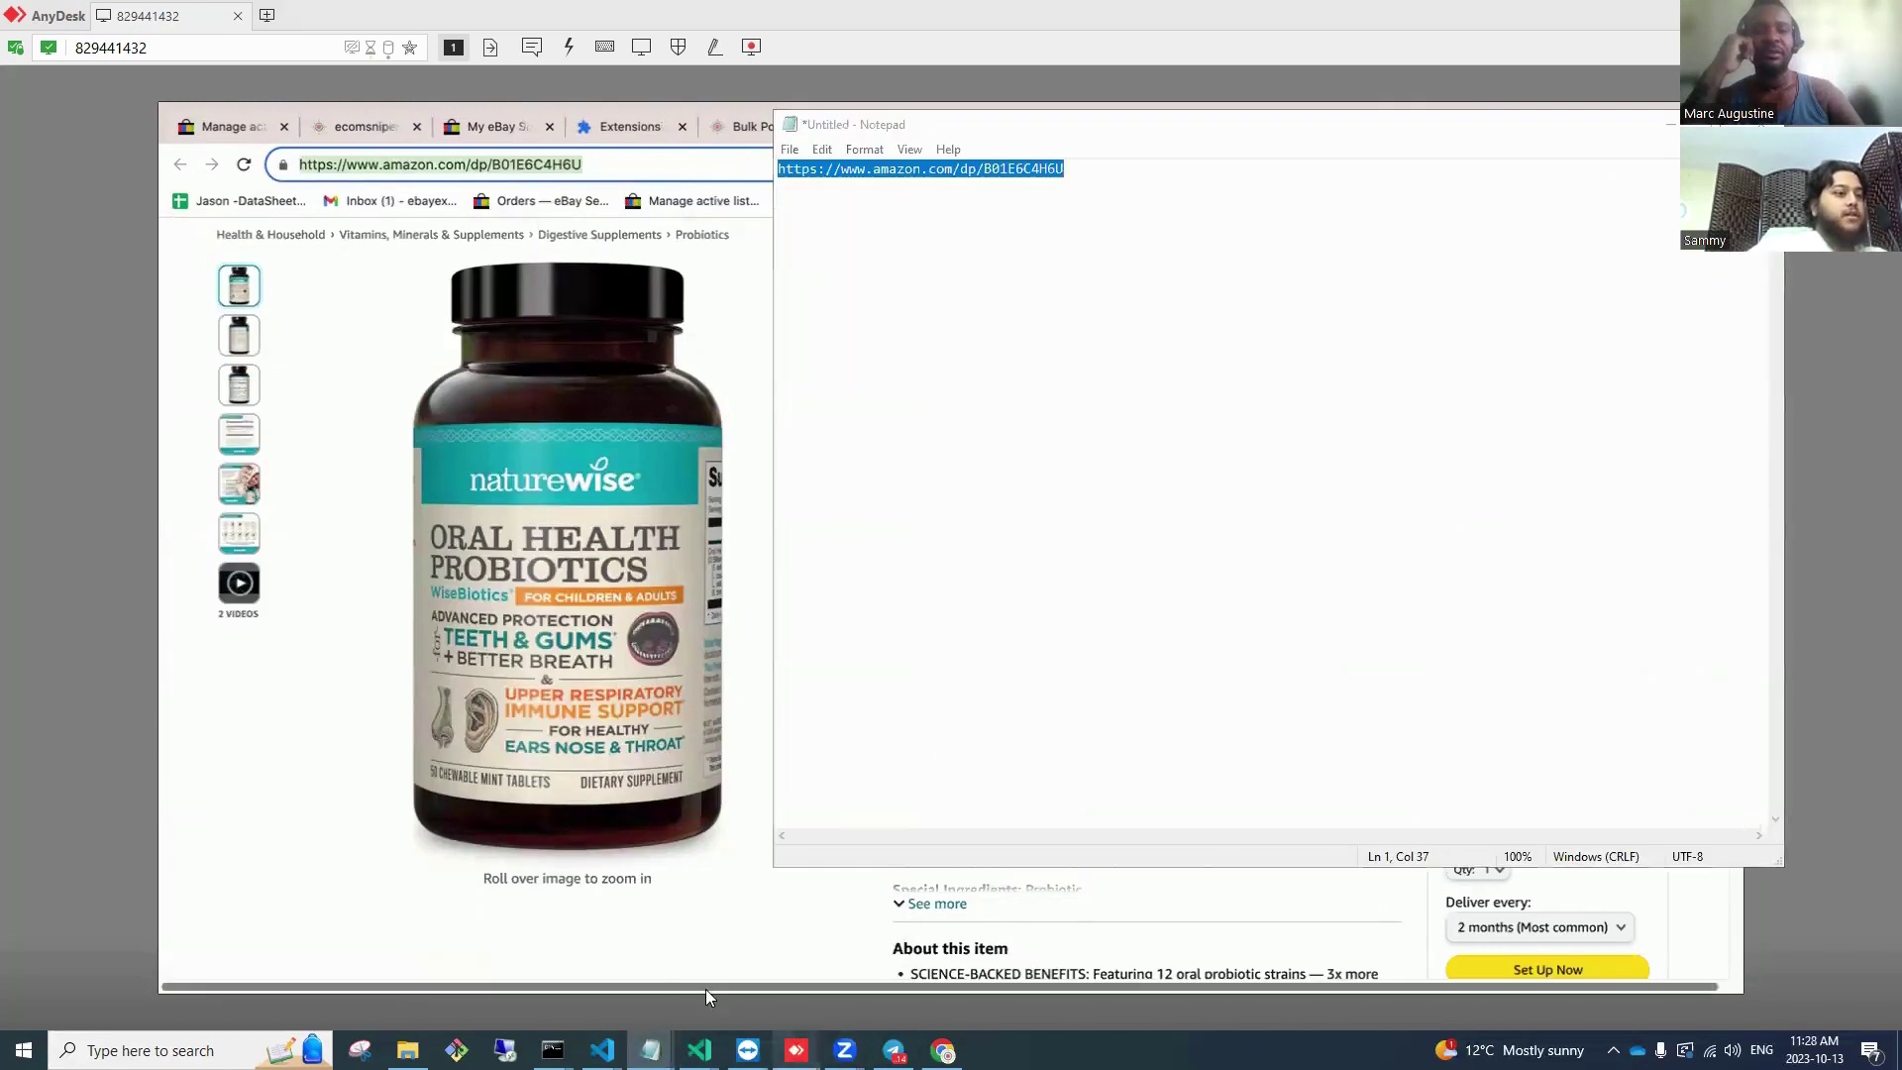
Step: Load the same NatureWise product page in the first account's browser
mouse_move(796, 1049)
left_click(674, 965)
left_click(951, 121)
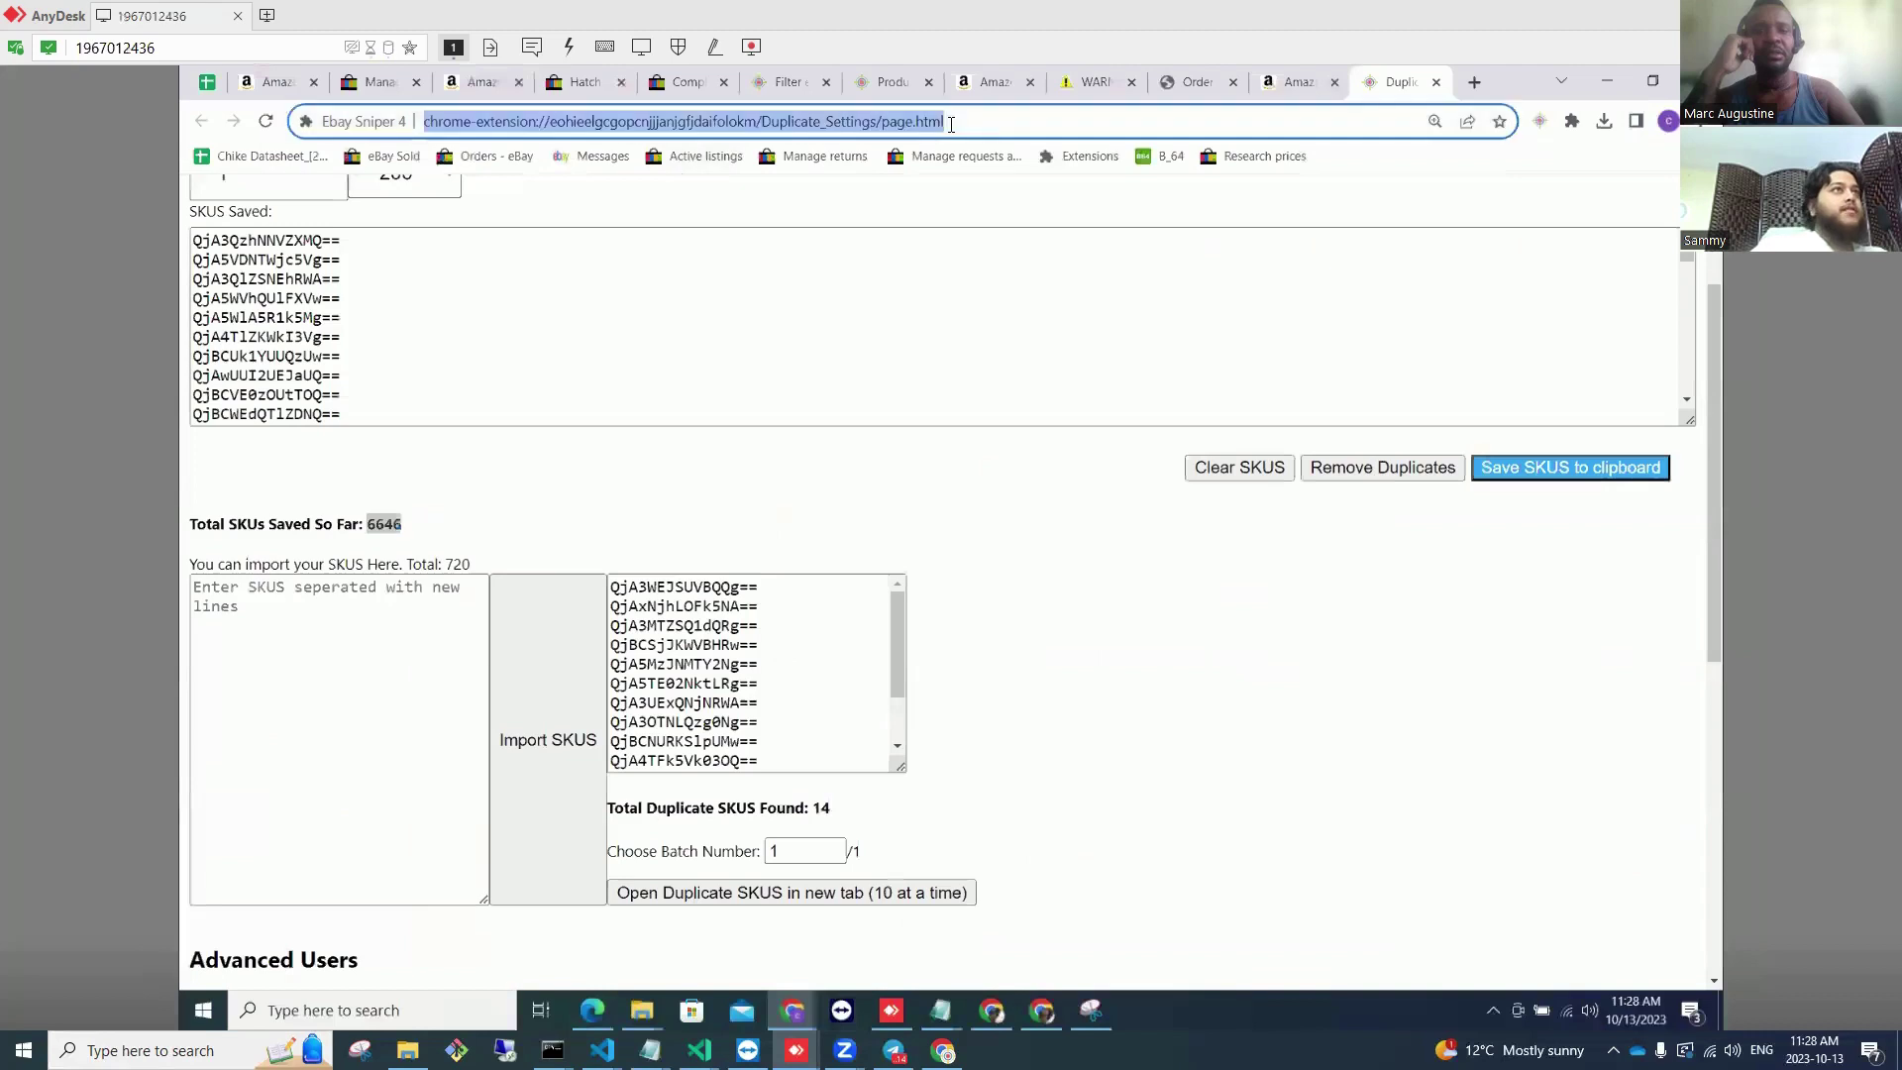
key("ctrl+v")
key("Return")
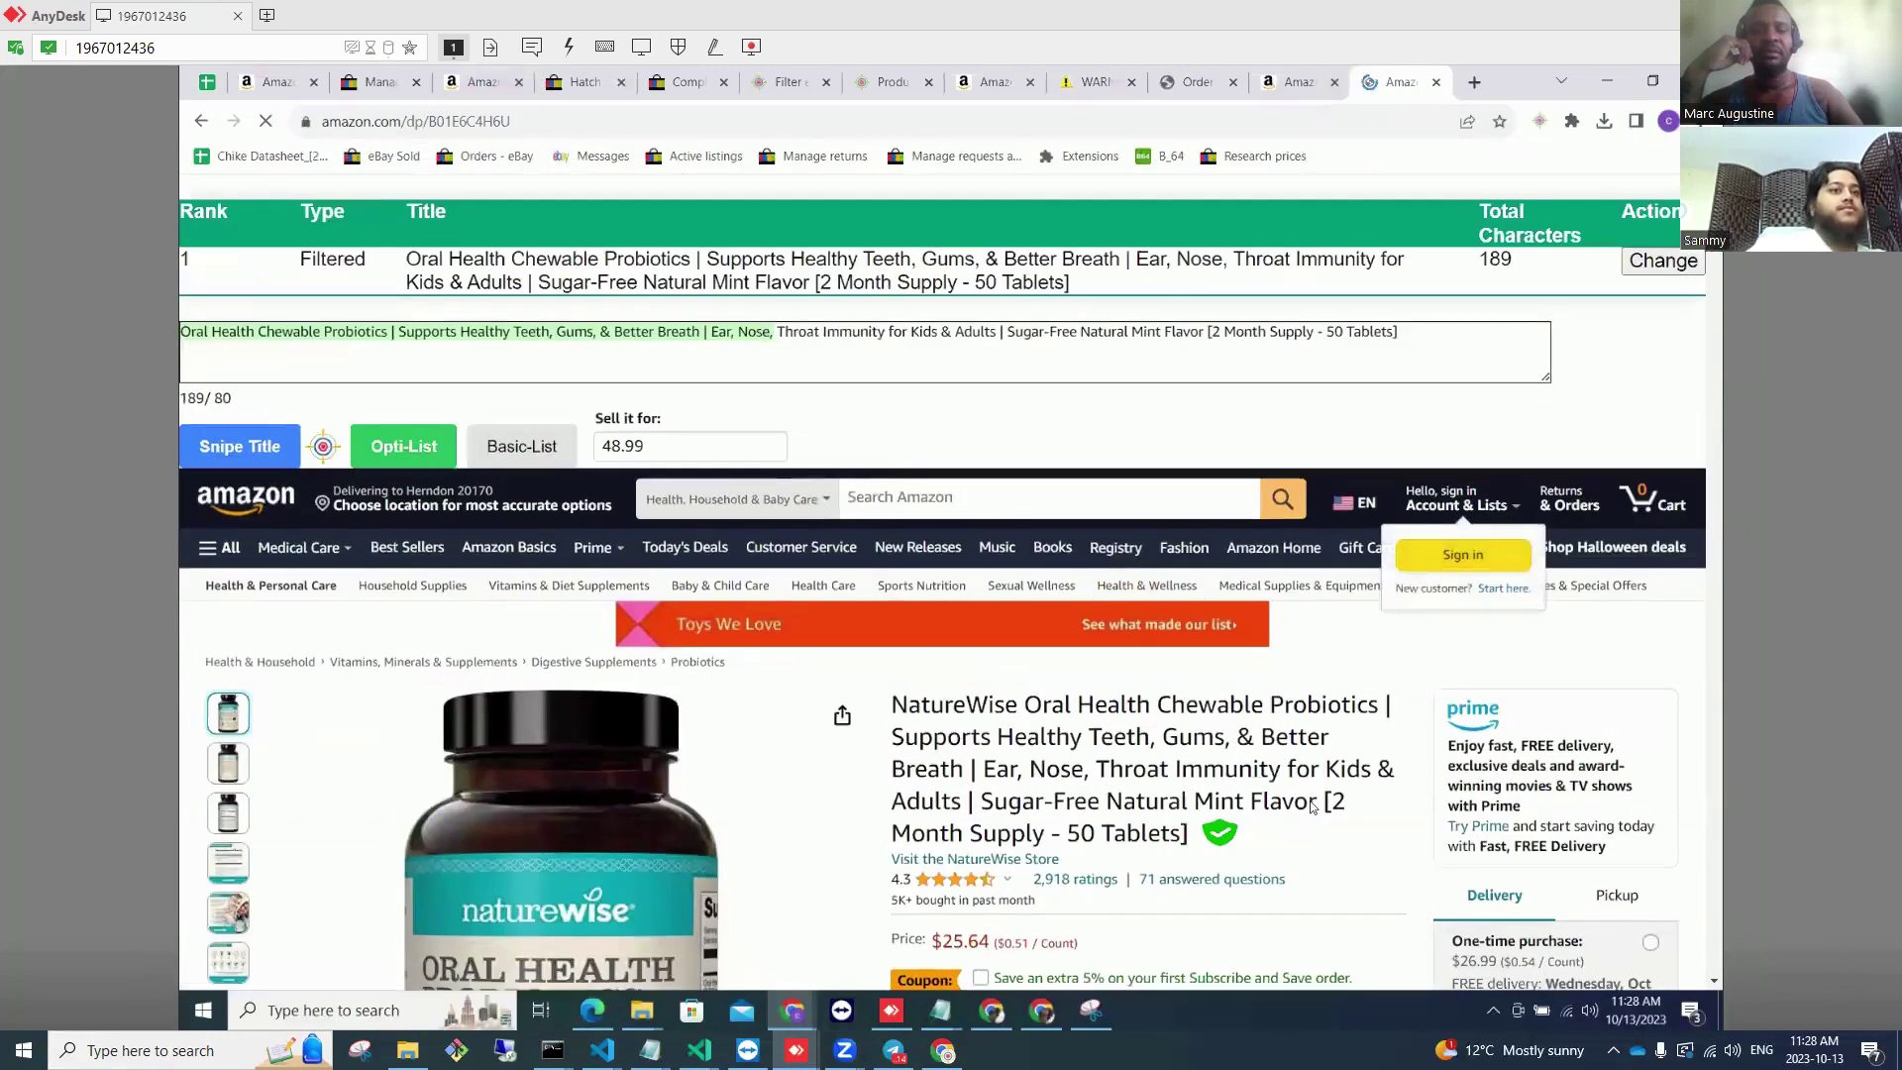
Step: Search Amazon for the product's full NatureWise Oral Health Chewable Probiotics title
scroll(1274, 753, "down", 1)
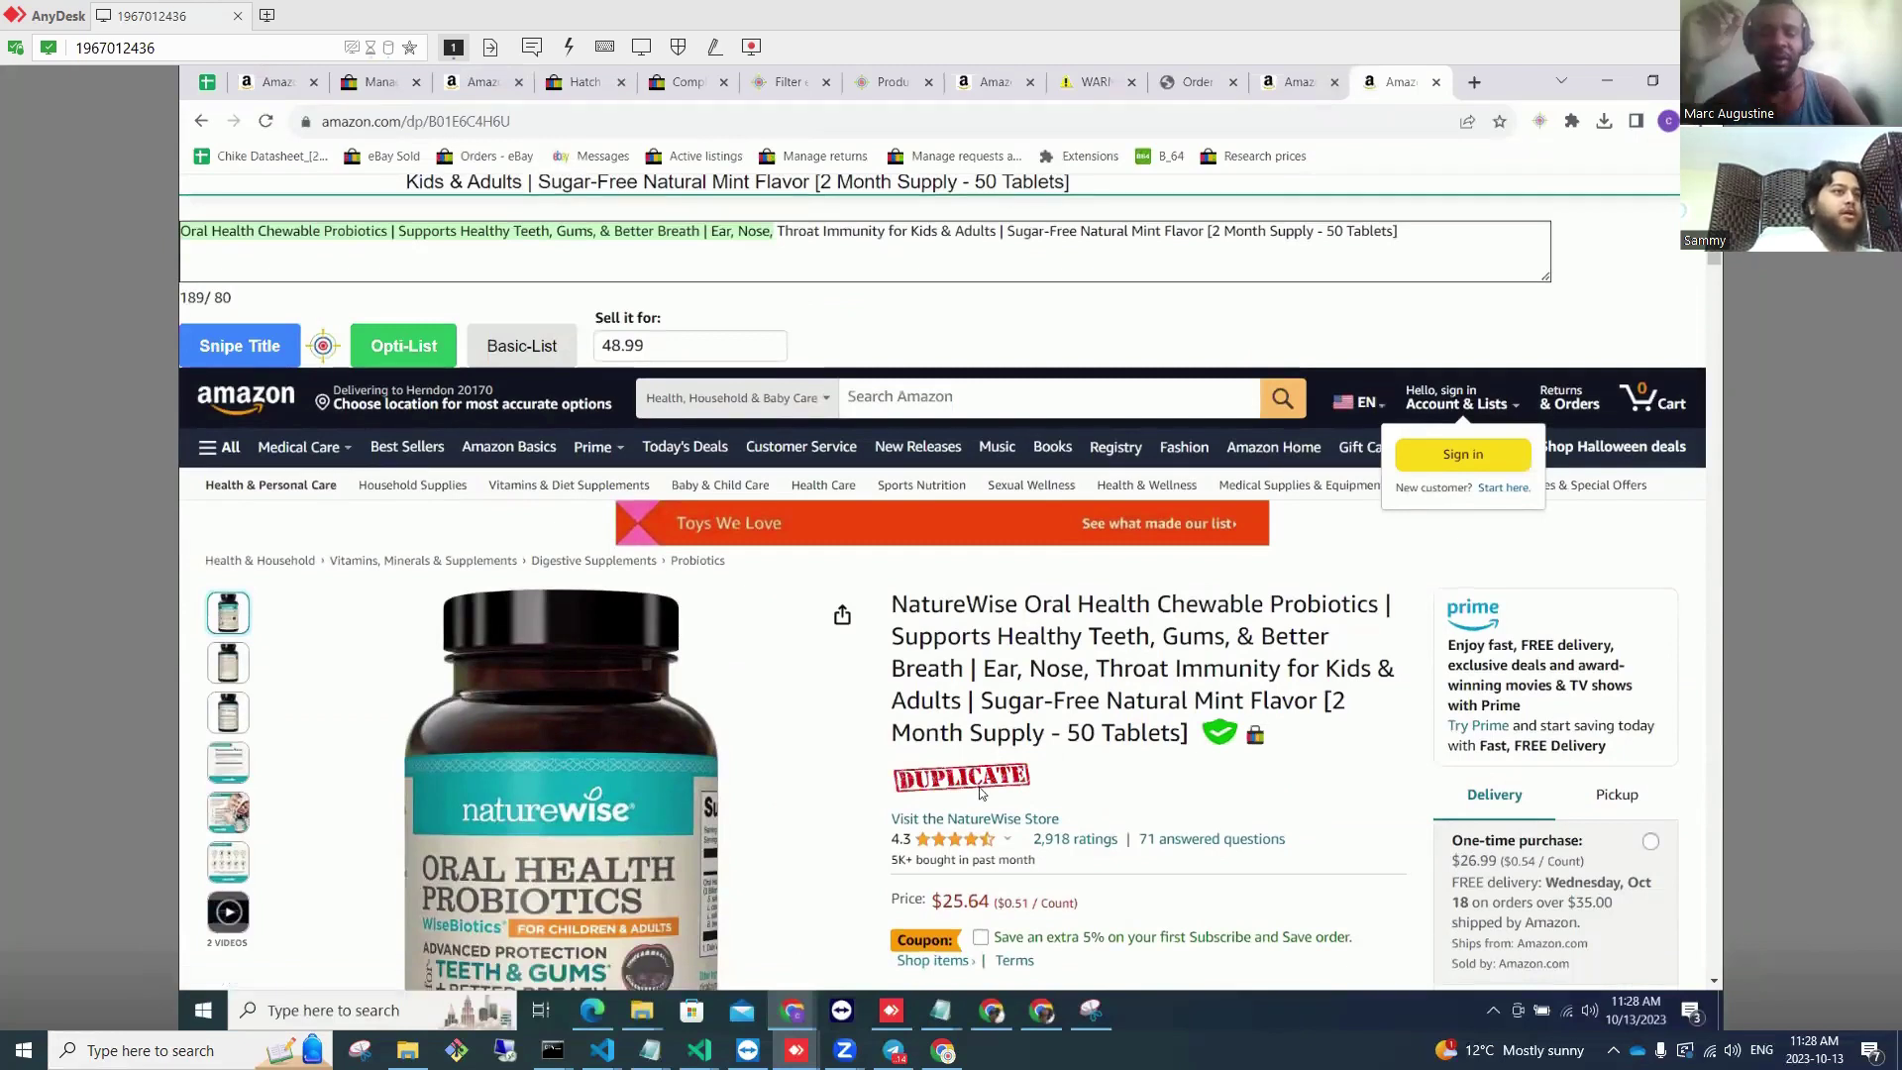
left_click_drag(1195, 745, 890, 602)
left_click(961, 406)
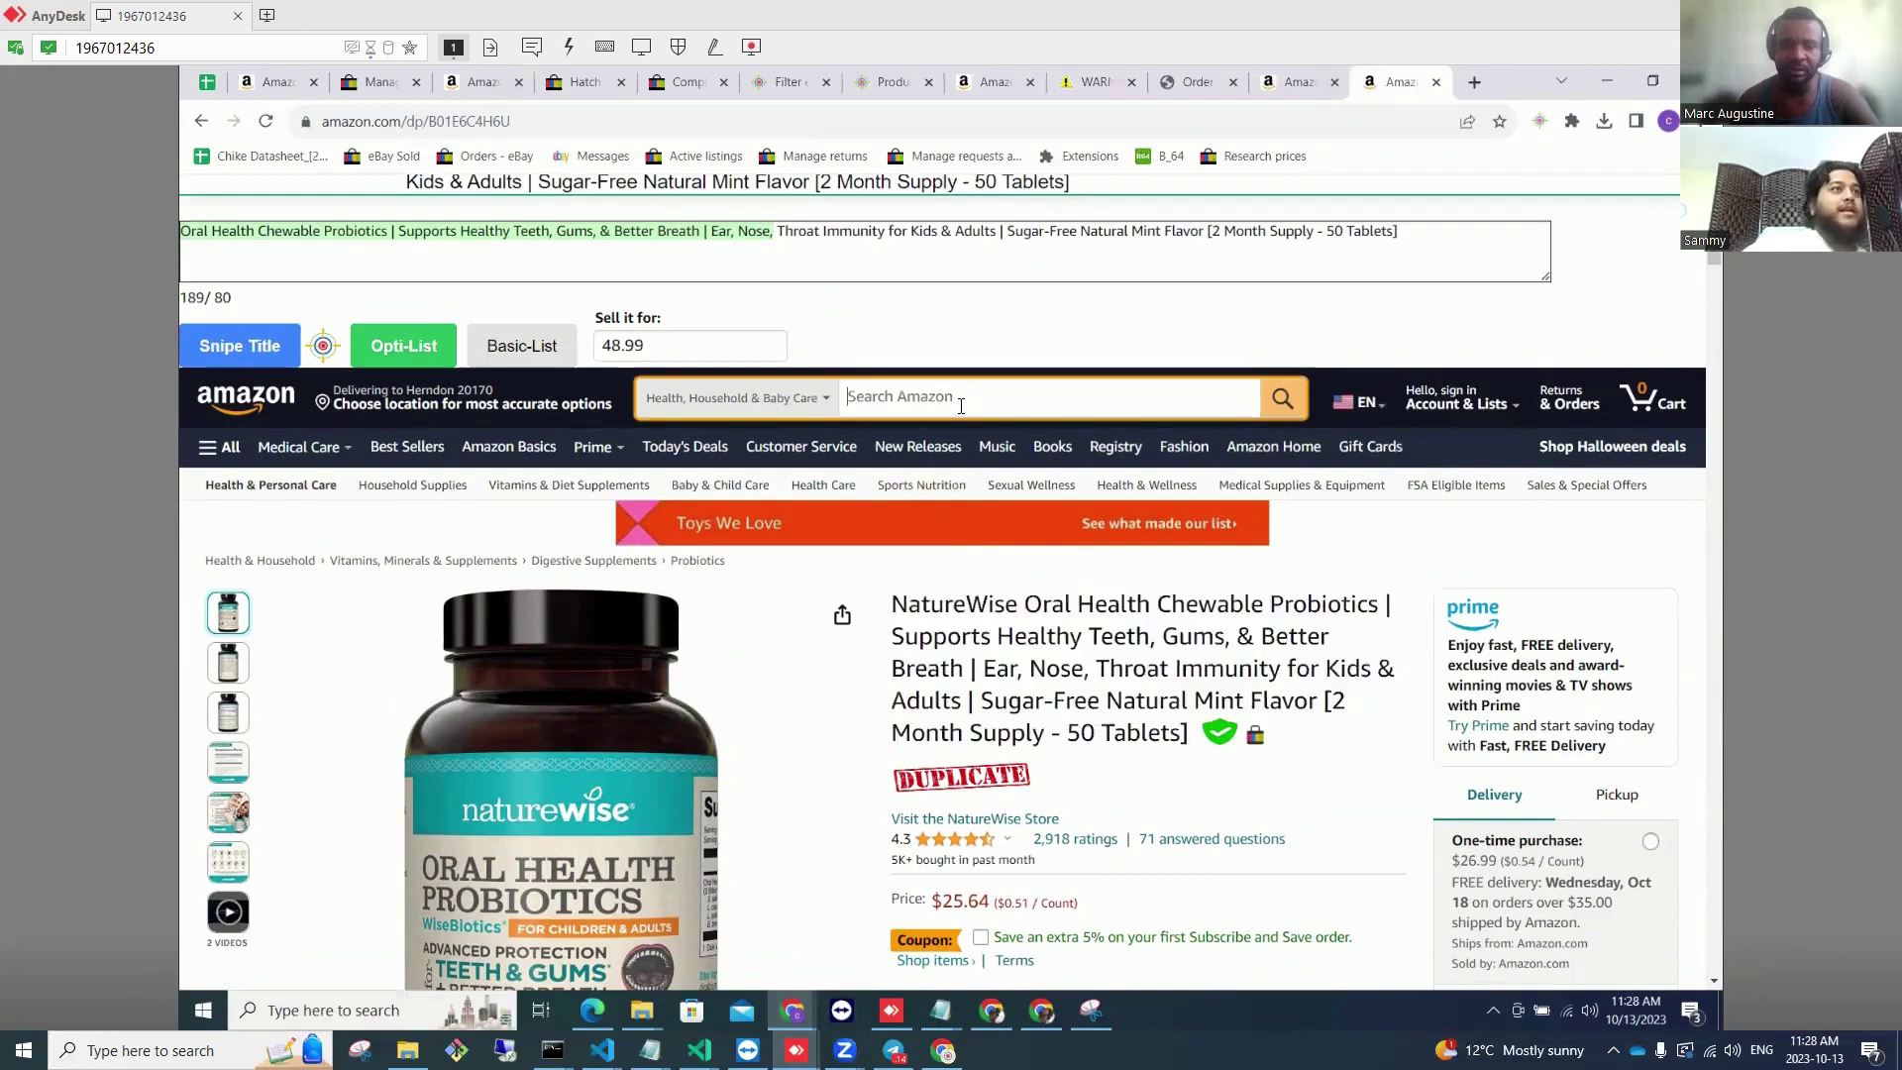
key("ctrl+v")
key("Return")
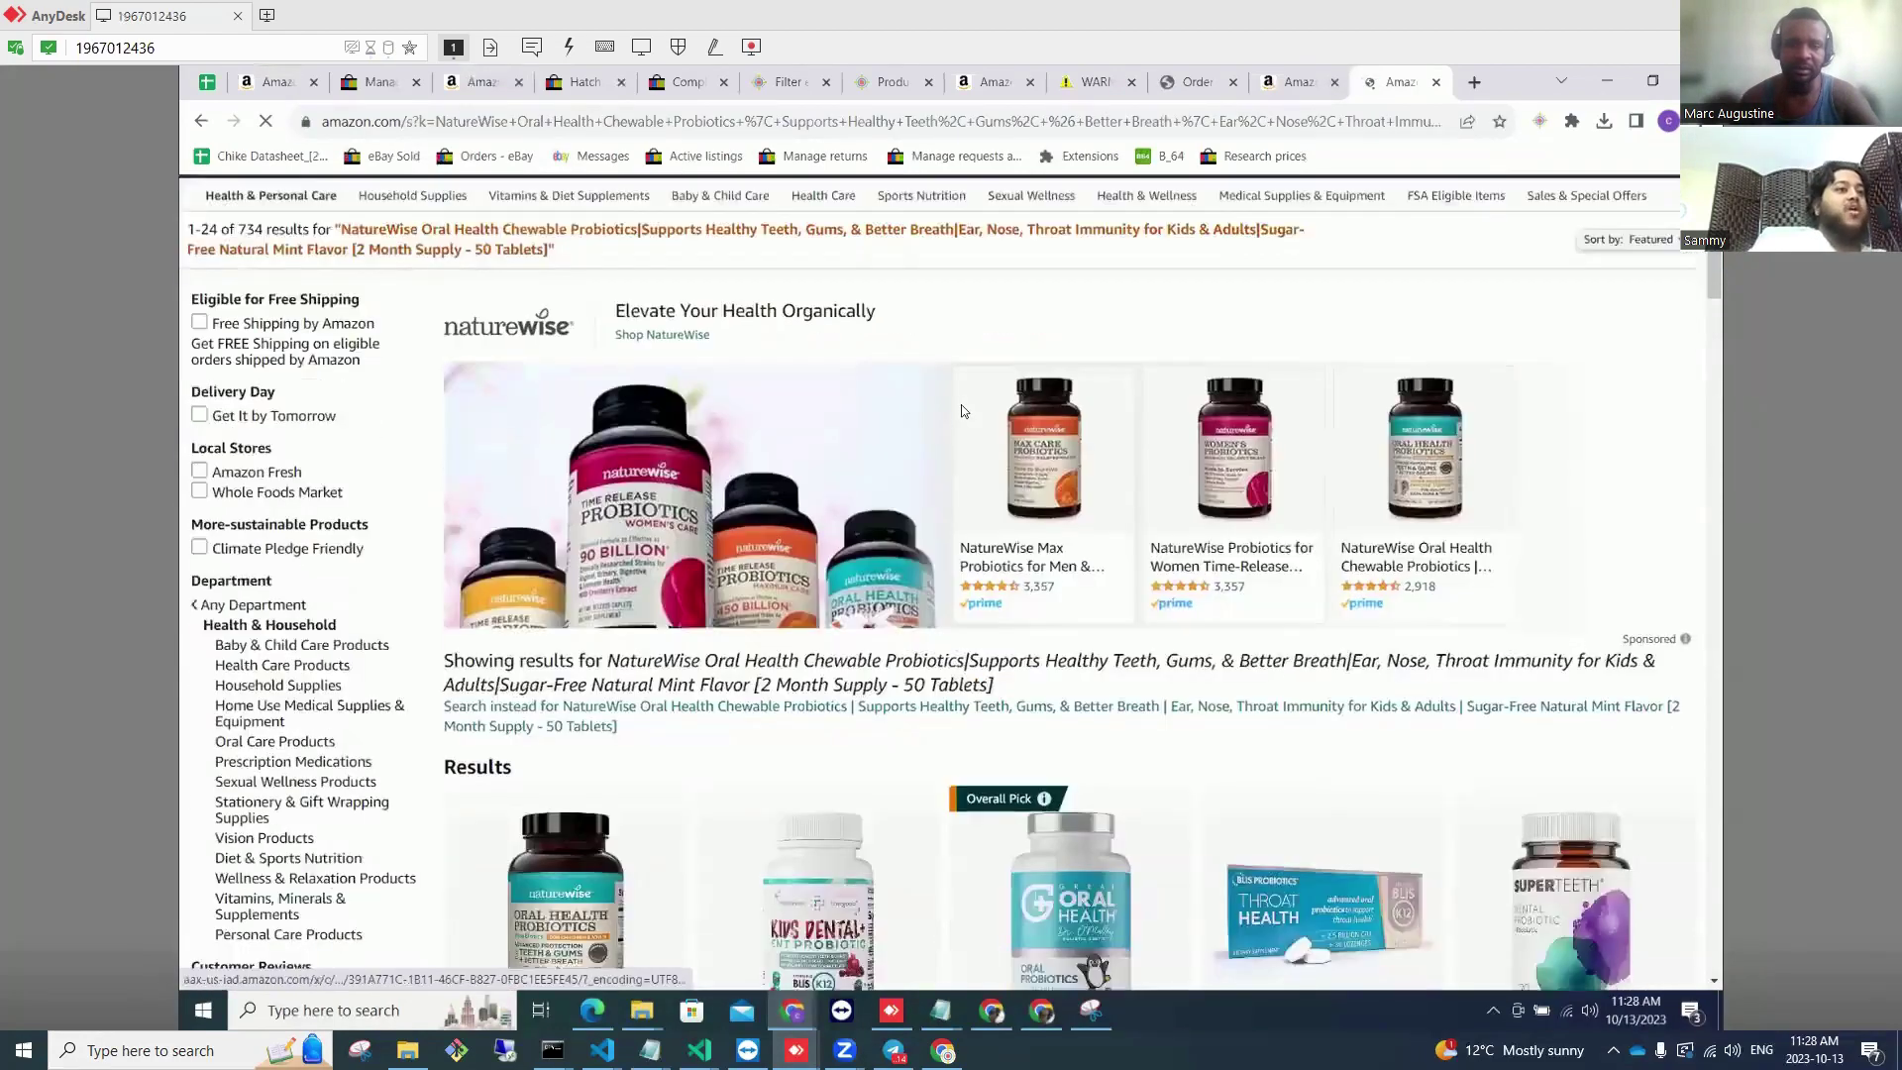
Step: Check the Already Listed NatureWise results in the Ebay Sniper 4 panel, then go to My eBay Sold
scroll(960, 404, "down", 6)
scroll(511, 376, "up", 2)
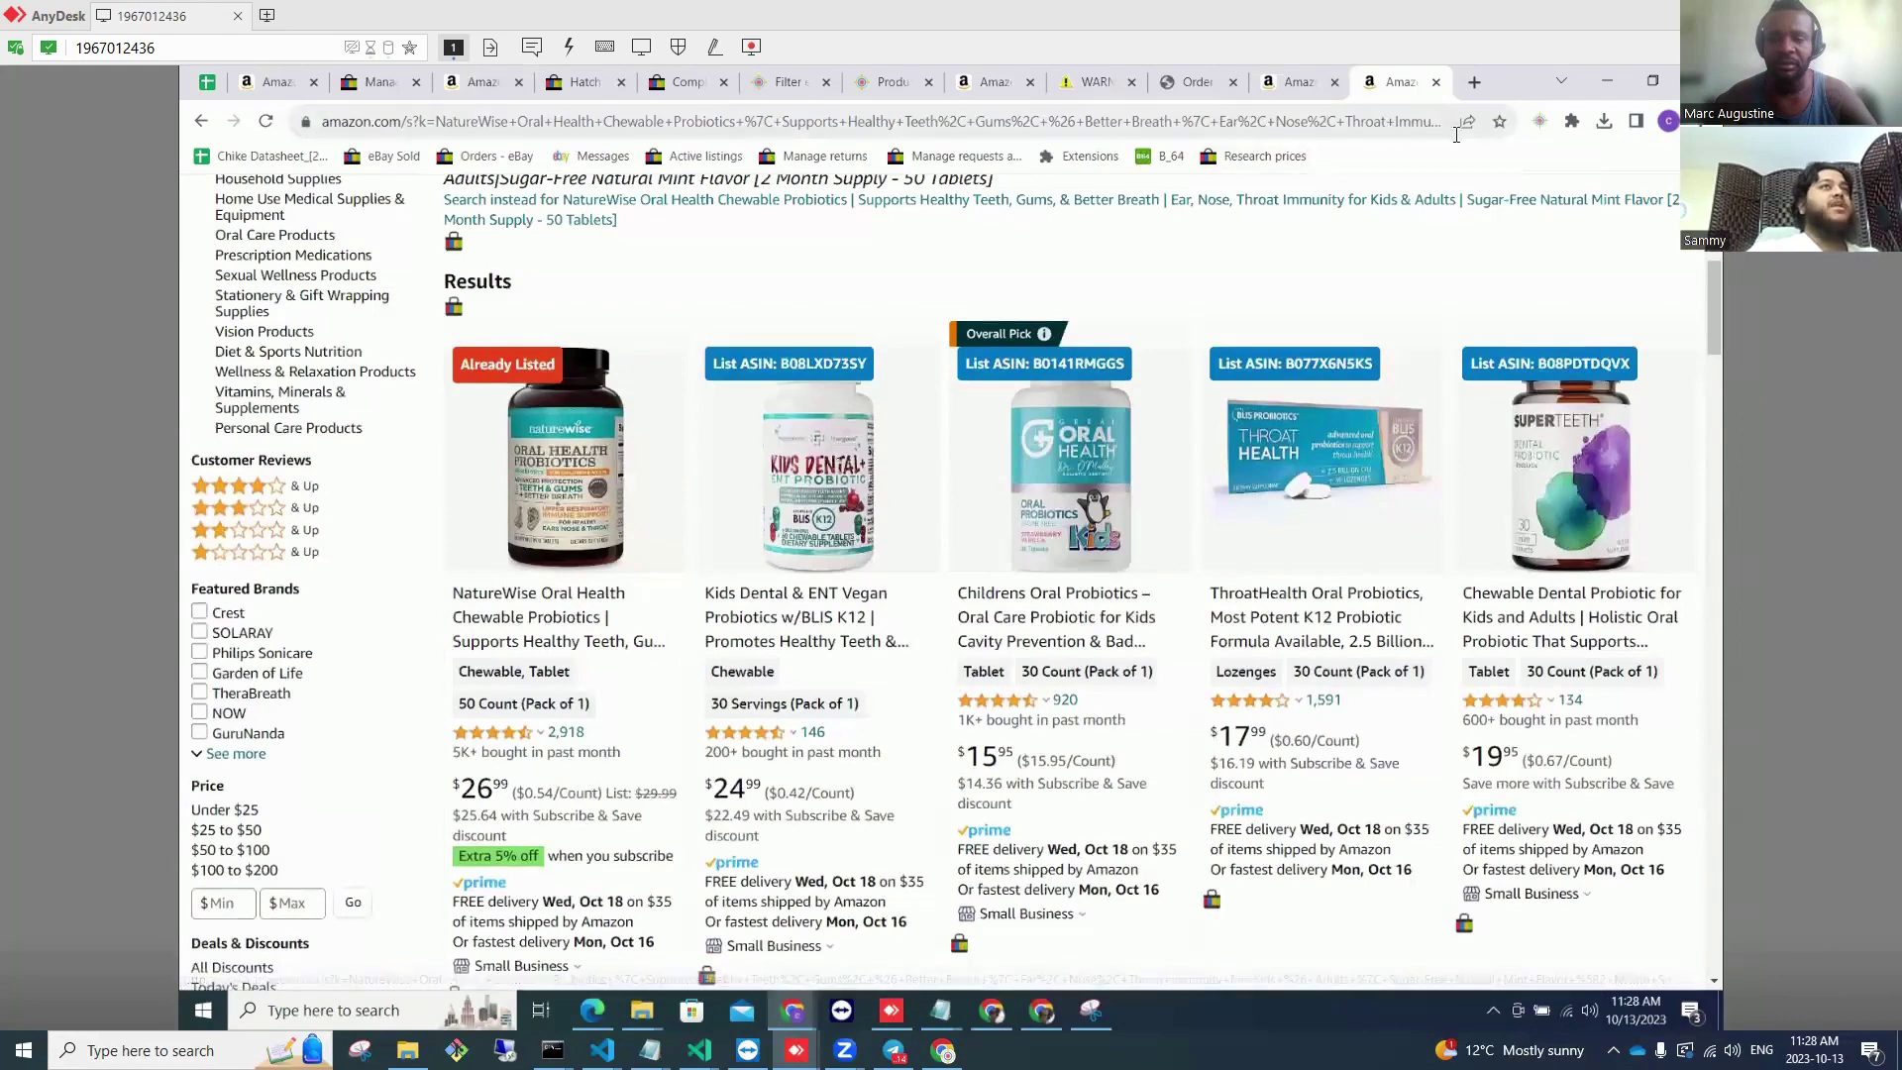
left_click(1543, 126)
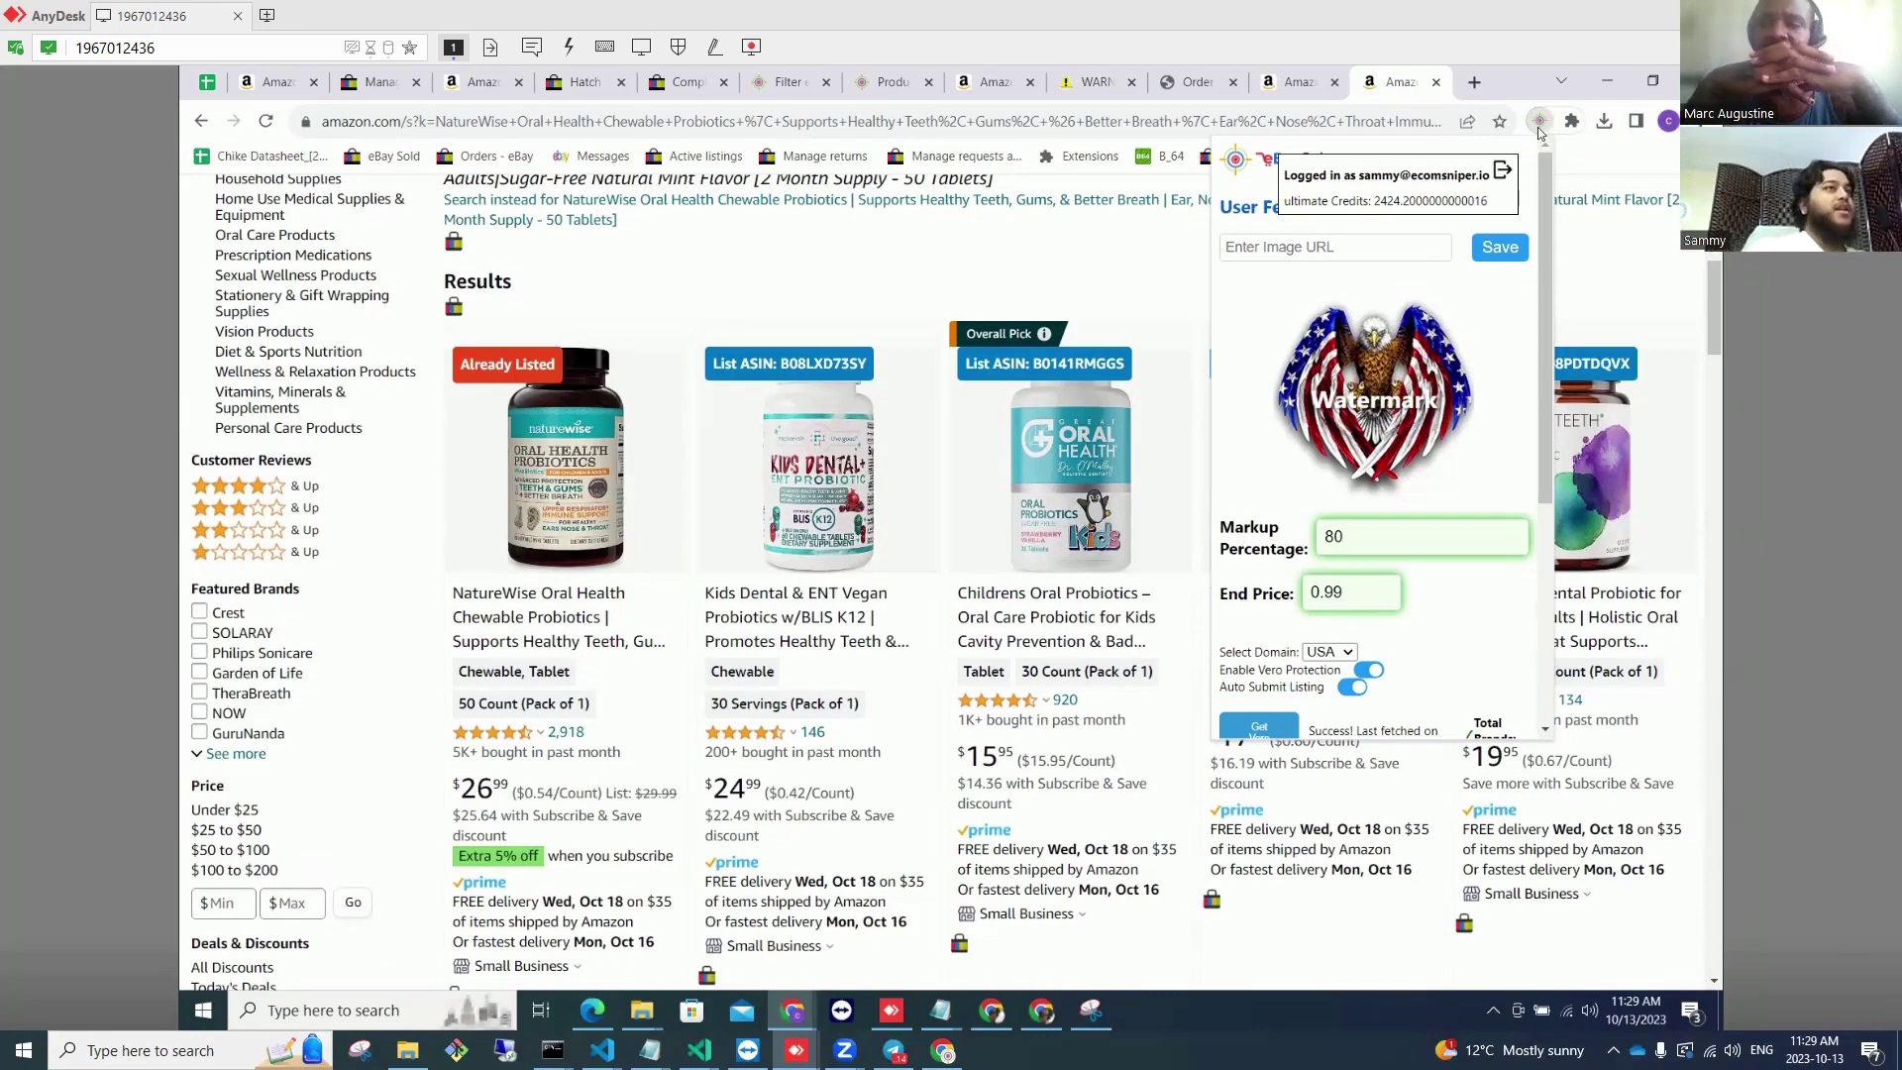
scroll(1503, 447, "down", 4)
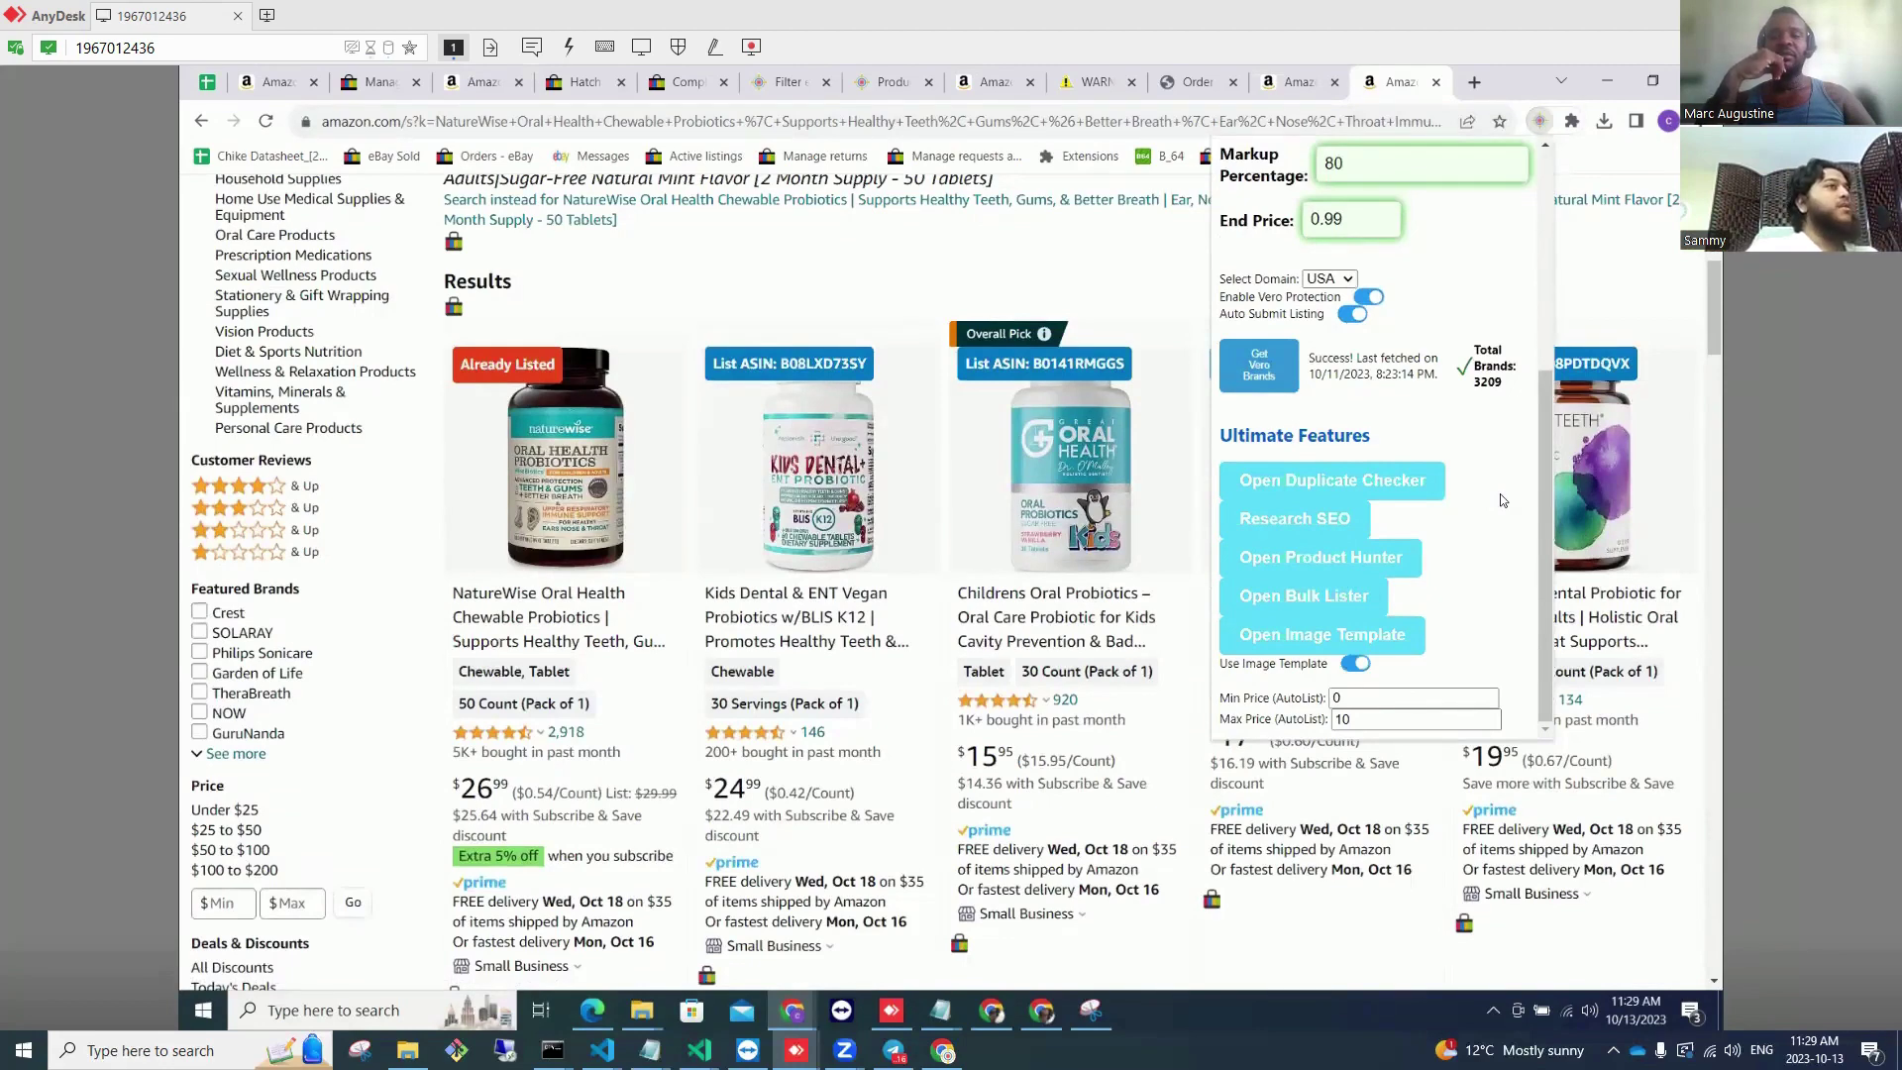
left_click(822, 294)
left_click(392, 158)
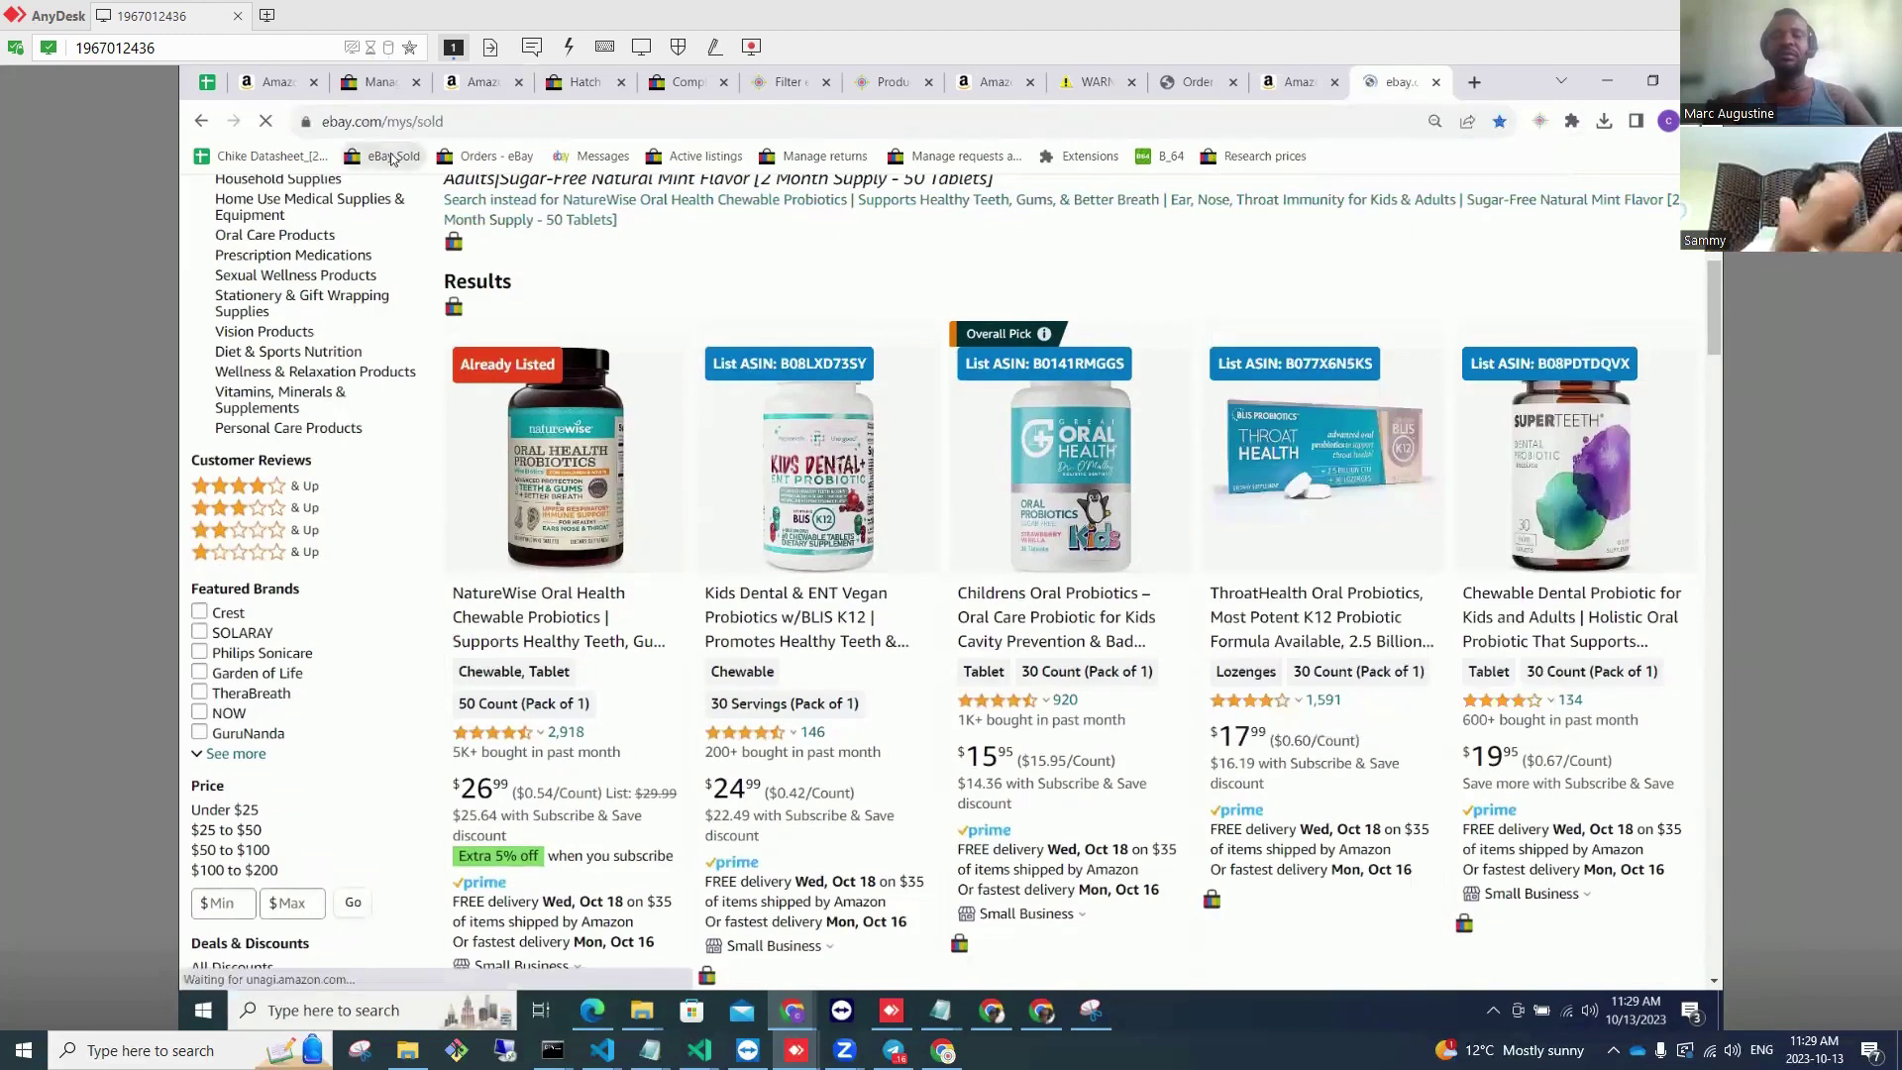